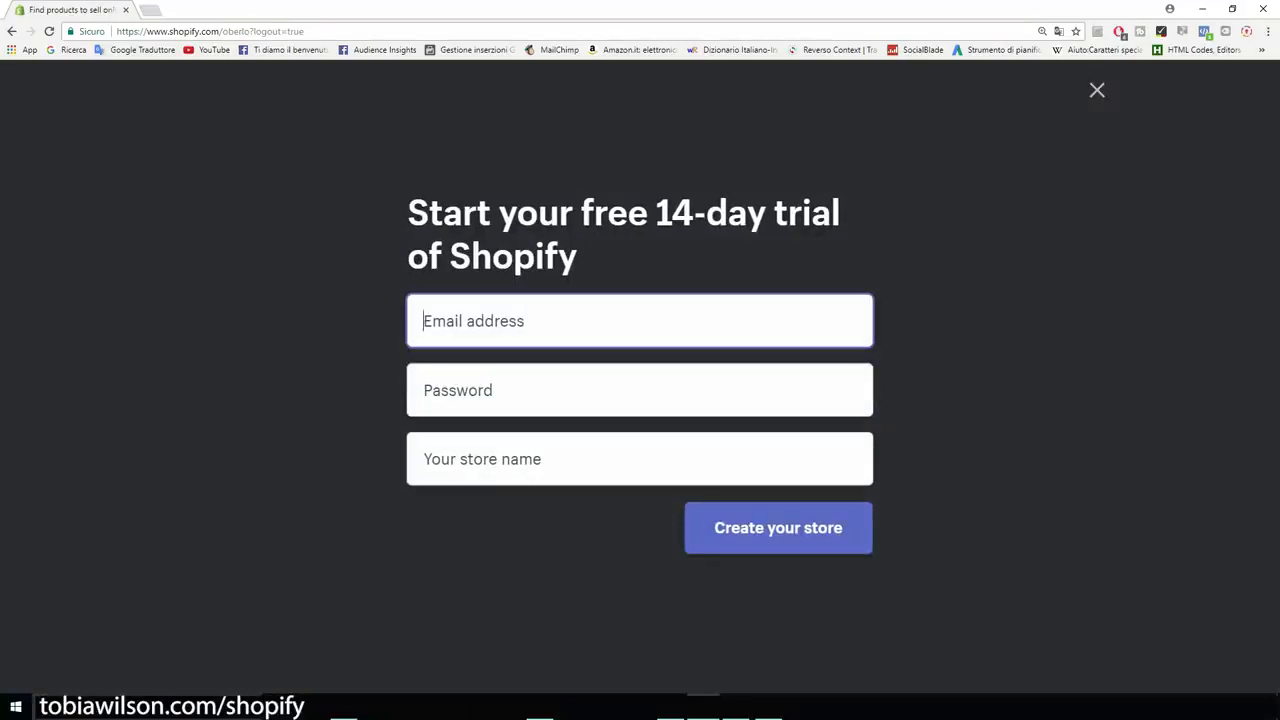
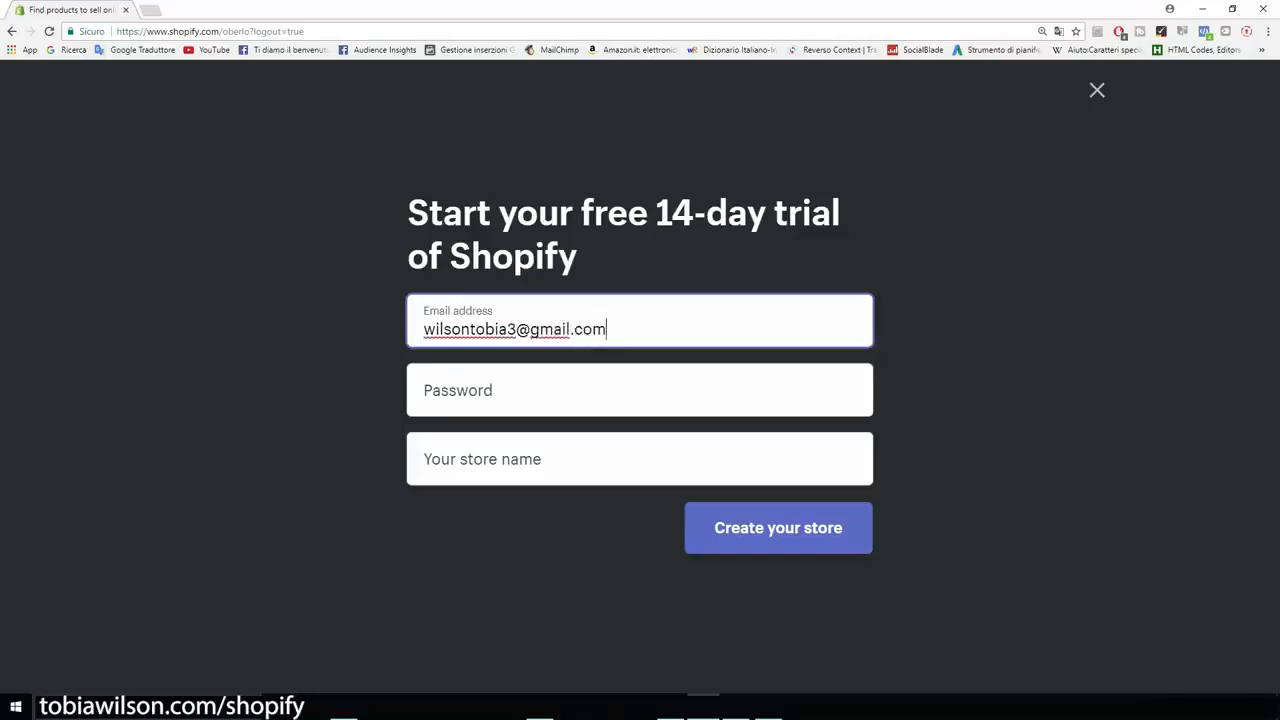
- Enter the account's email address and password in the free 14-day trial sign-up form
key("Tab")
type("********")
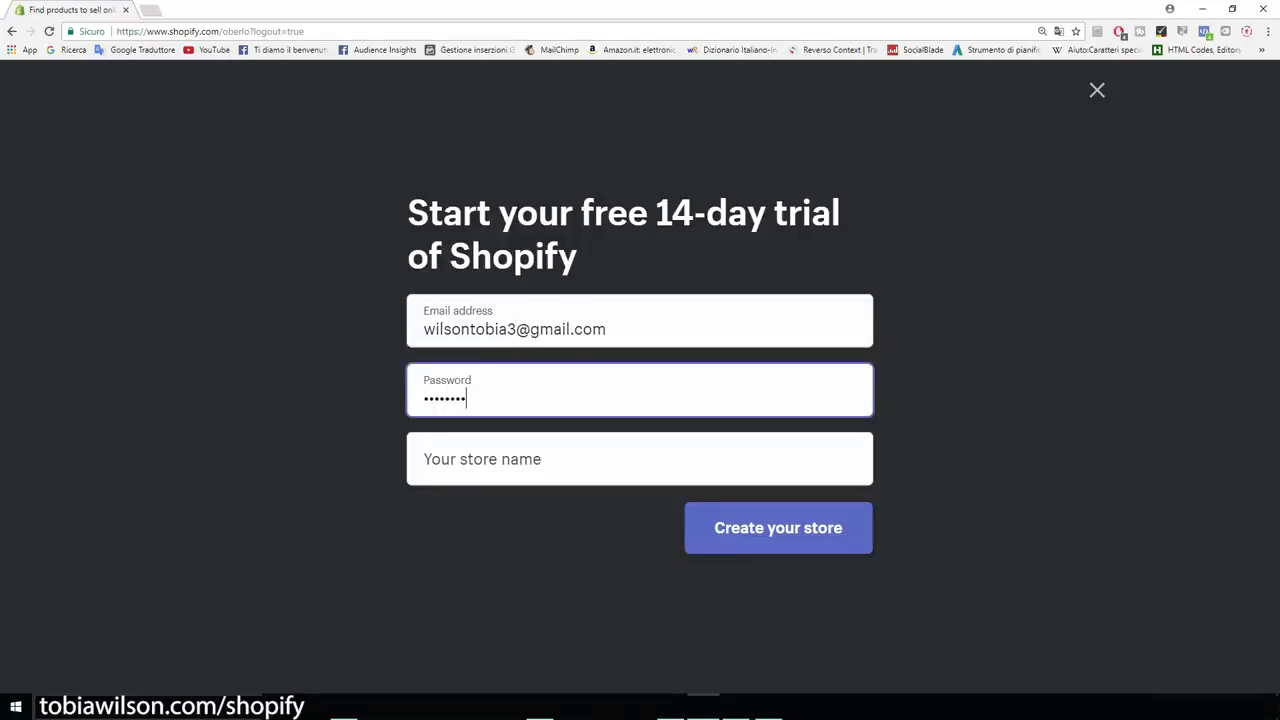
key("Tab")
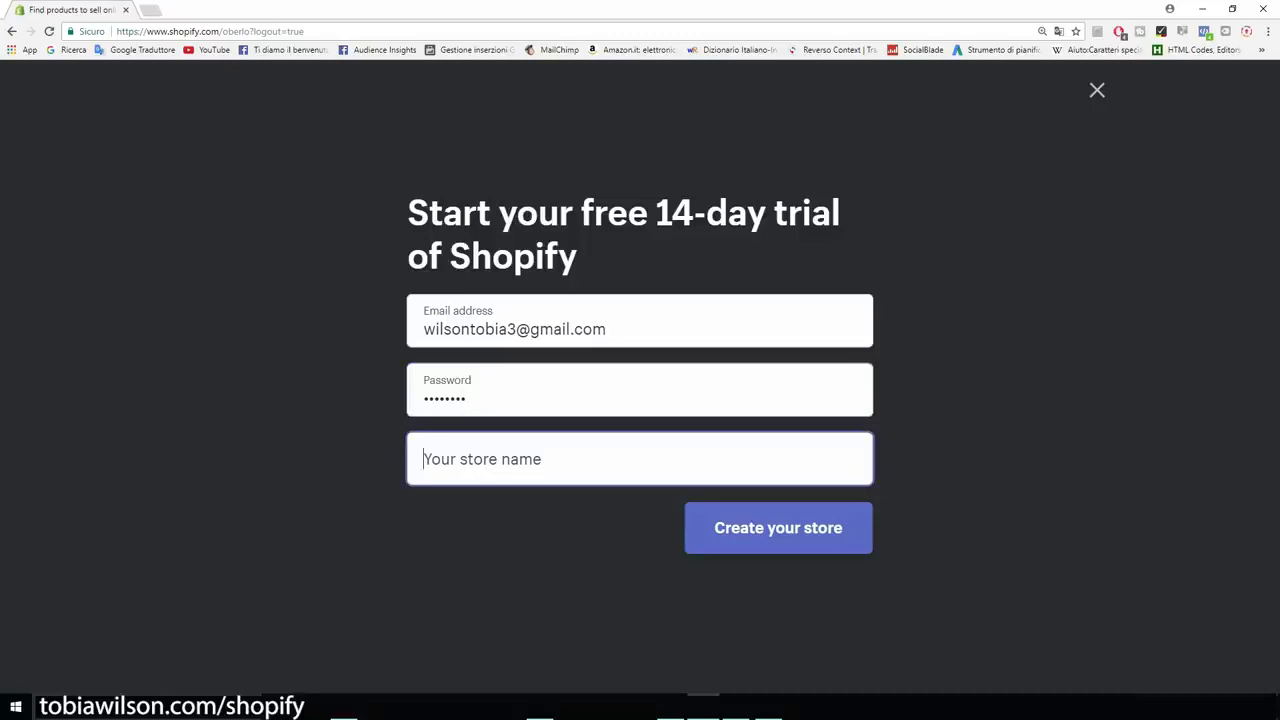
- Enter CatsMerchStore as the store name in the sign-up form
type("Cats")
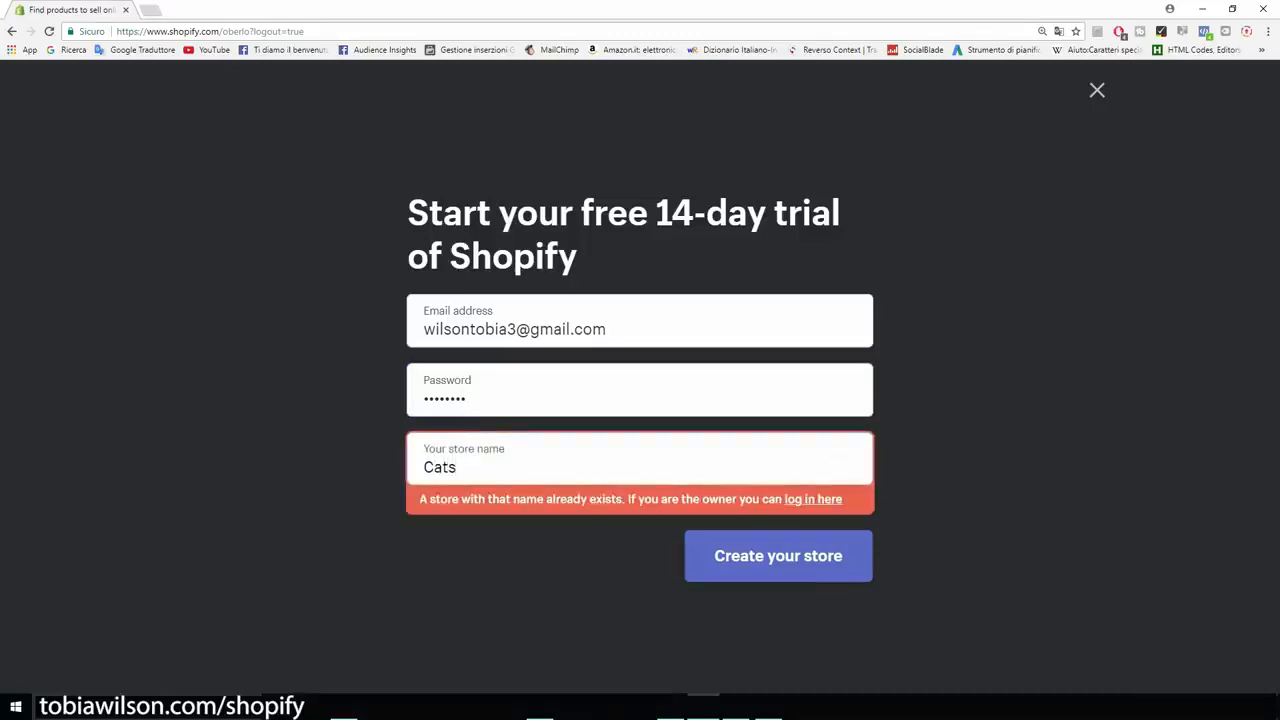
type("Merch")
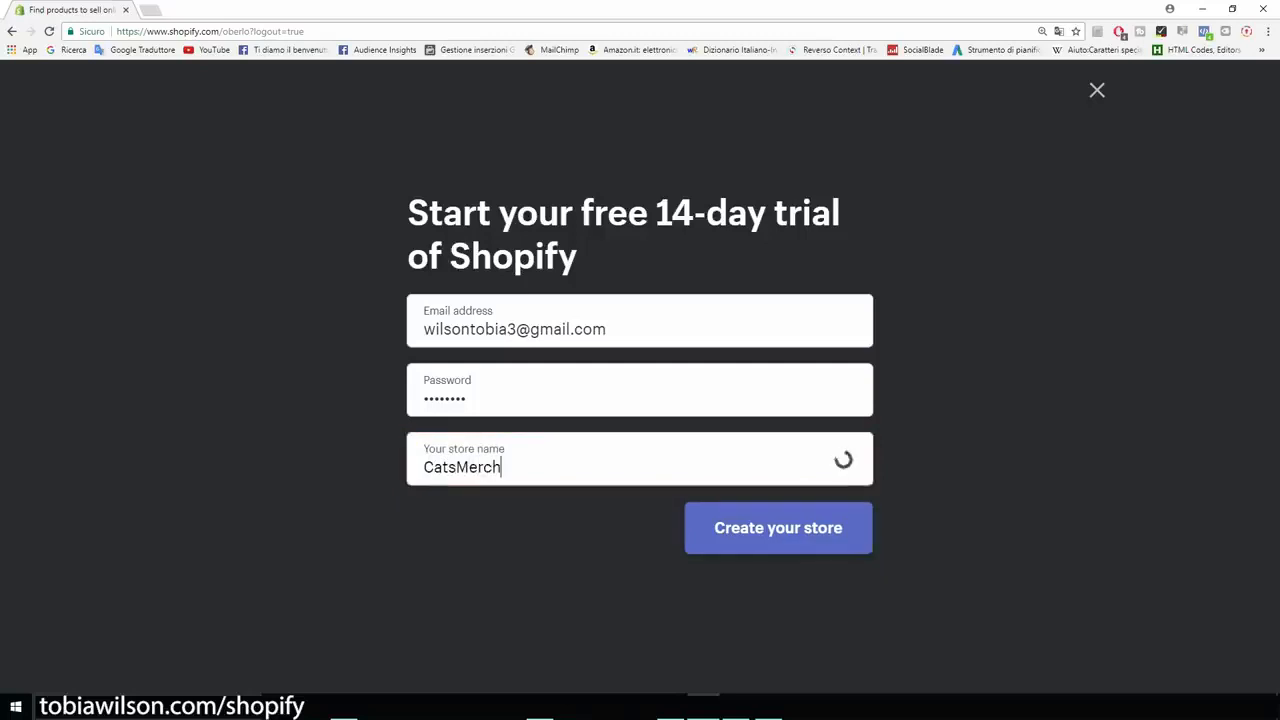
type("Store")
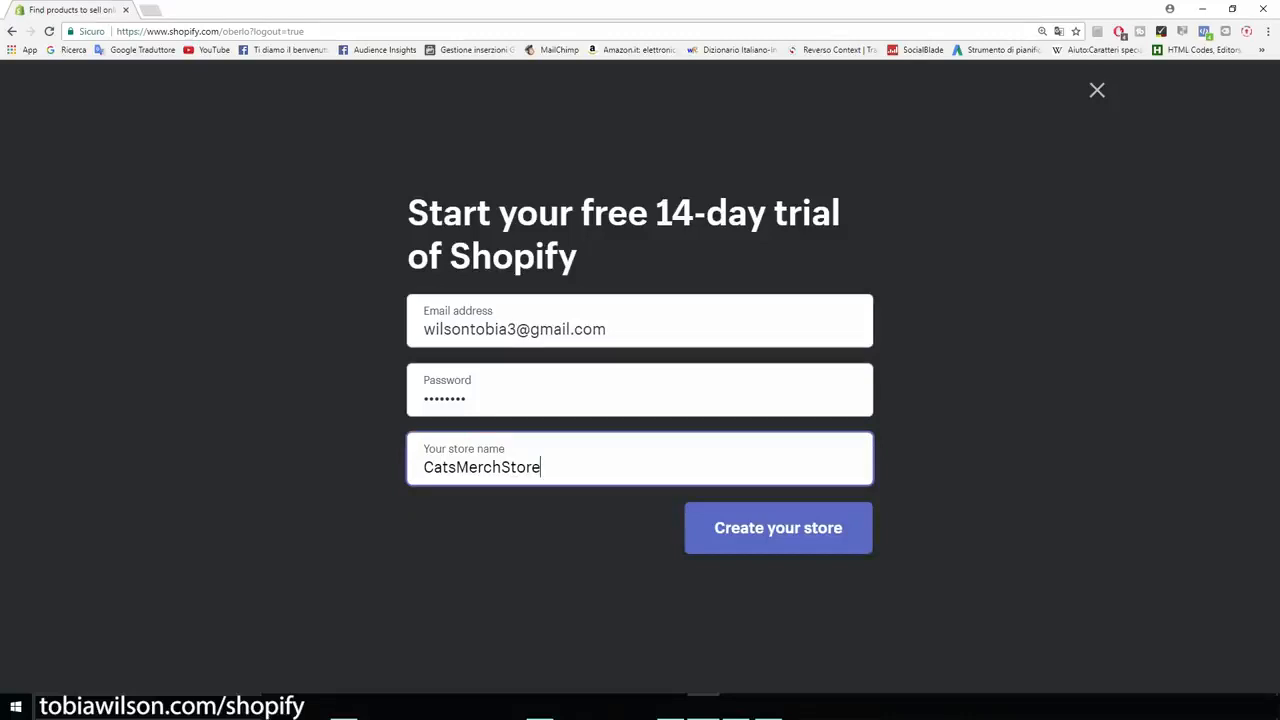
key("shift+Left")
key("shift+Left")
key("shift+Left")
key("shift+Left")
key("shift+Left")
key("shift+Left")
key("shift+Left")
key("shift+Left")
key("shift+Left")
key("shift+Left")
key("shift+Left")
key("shift+Left")
key("shift+Left")
key("shift+Left")
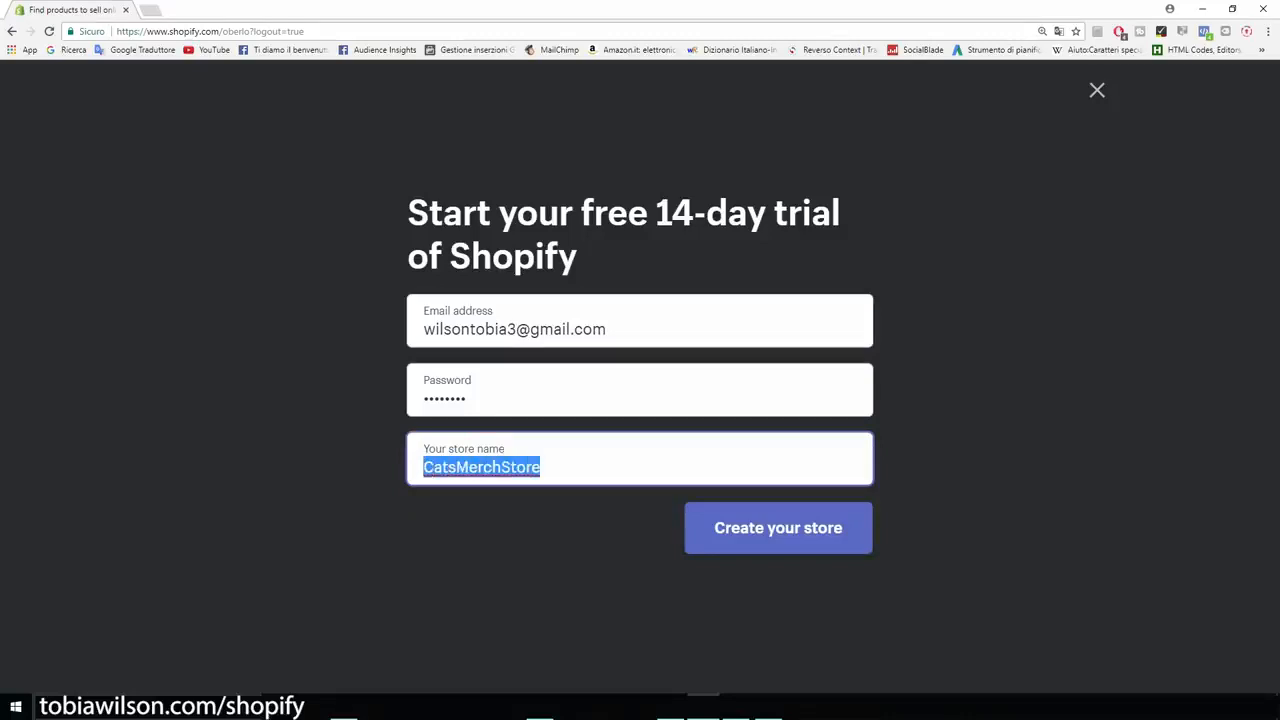
key("Right")
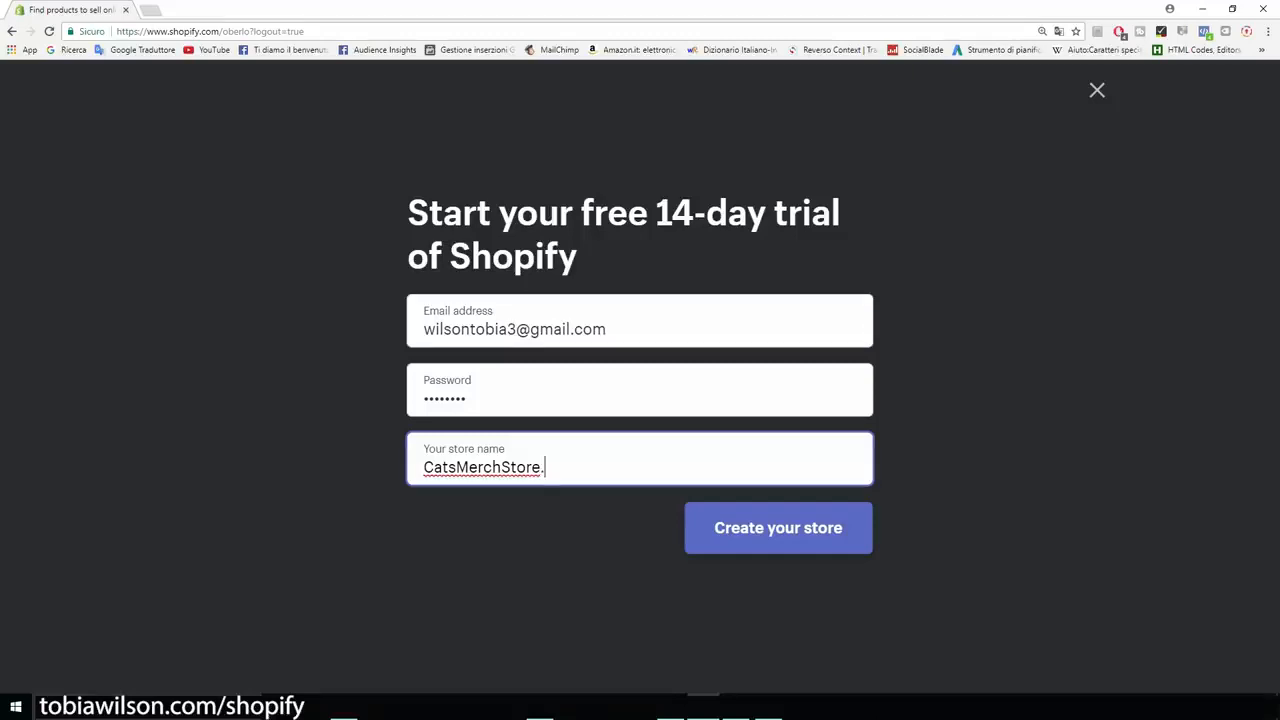
type(".myshopify.com")
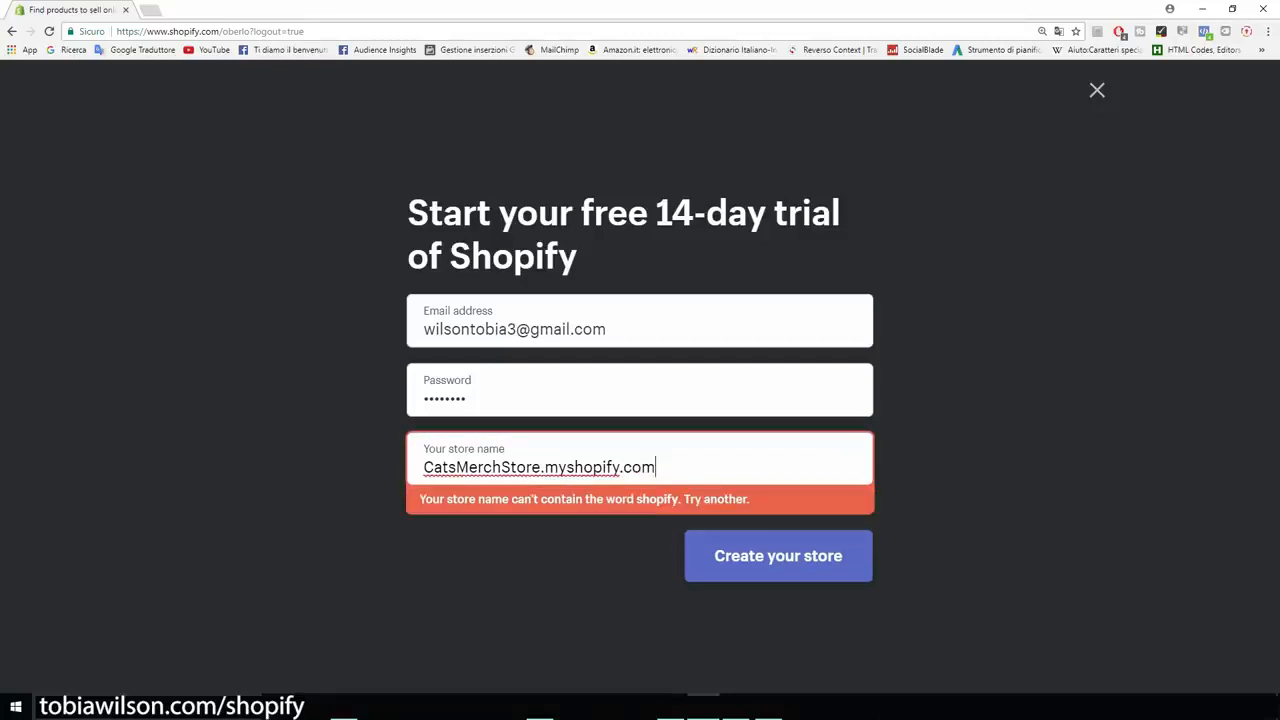
left_click_drag(656, 467, 423, 467)
left_click_drag(656, 467, 541, 467)
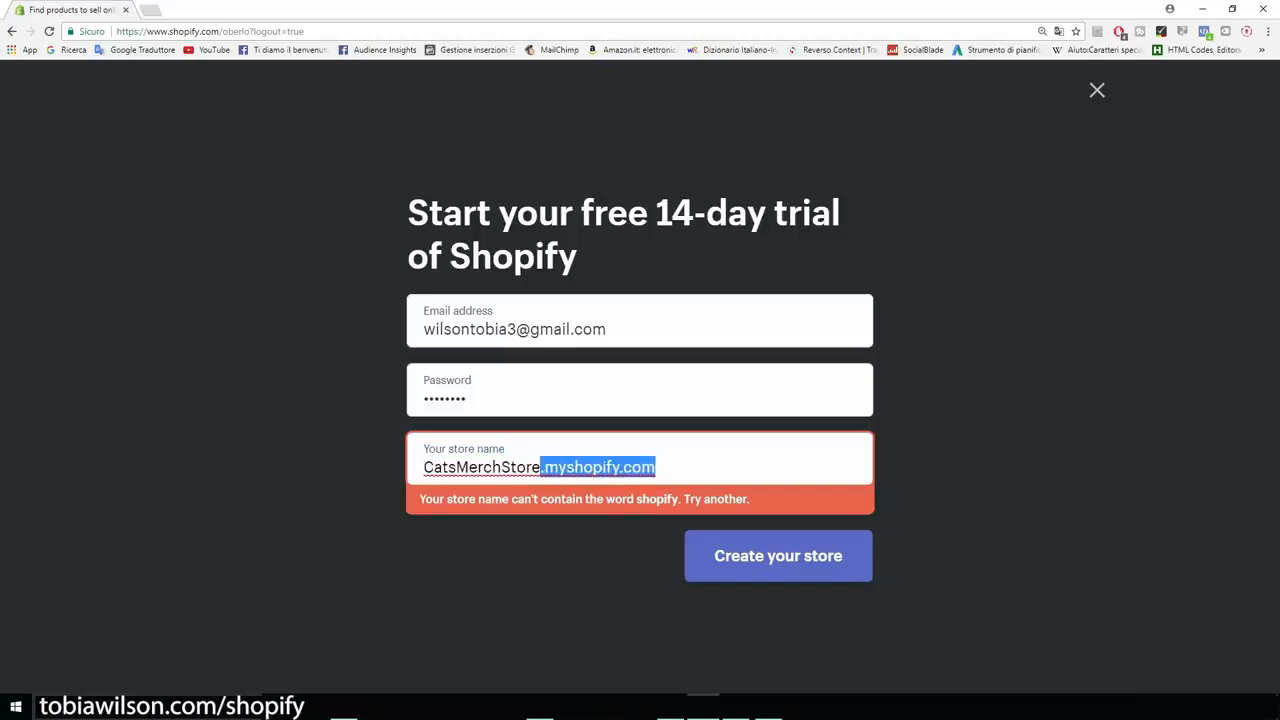
key("BackSpace")
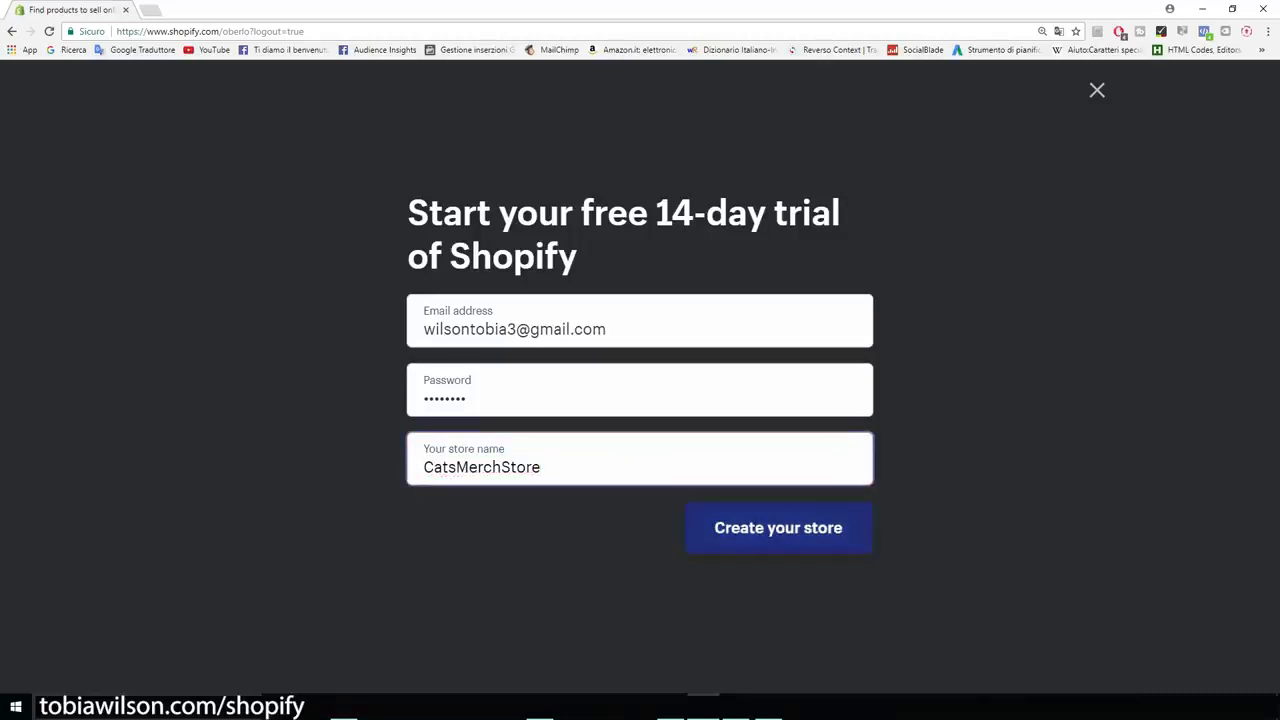
- Create the store and enter the owner's first name, last name and street address in the business address form
left_click(778, 527)
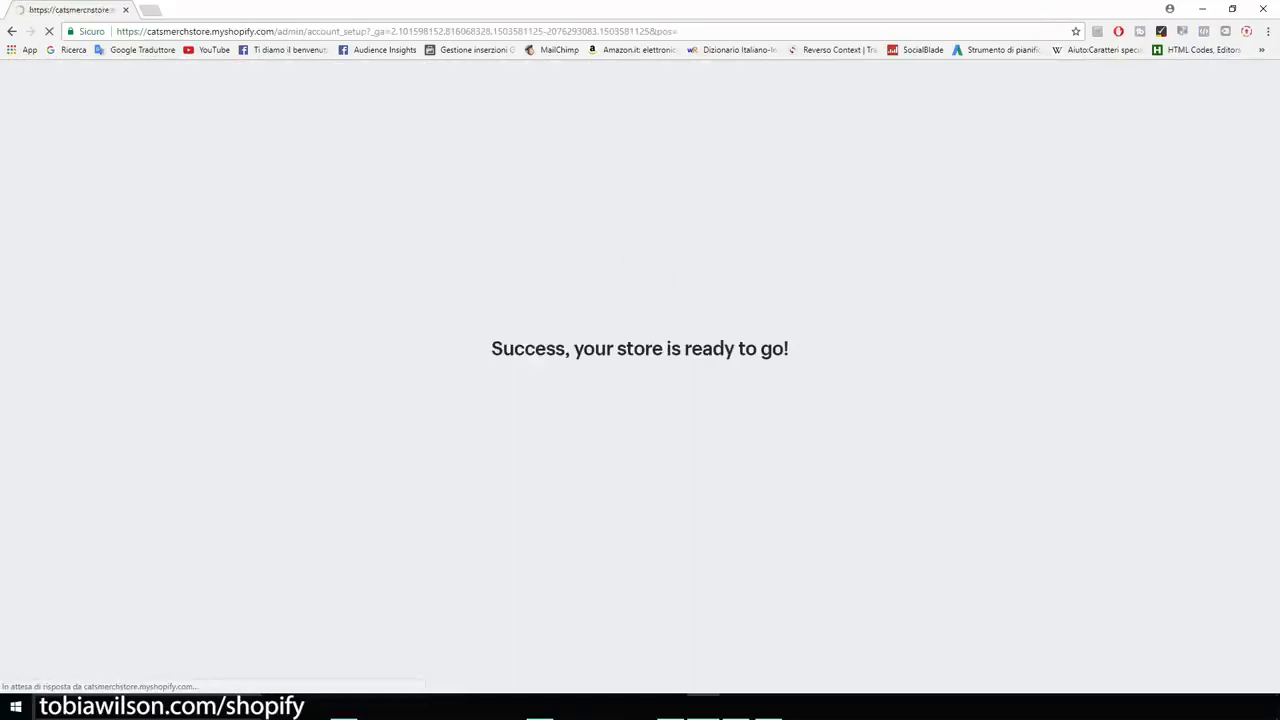
type("tobia")
key("Tab")
type("wilson")
key("Tab")
- Fill in the city and postal code of the business address and choose the matching province
key("Tab")
key("Tab")
type("florence")
key("Tab")
type("50052")
key("Tab")
key("Tab")
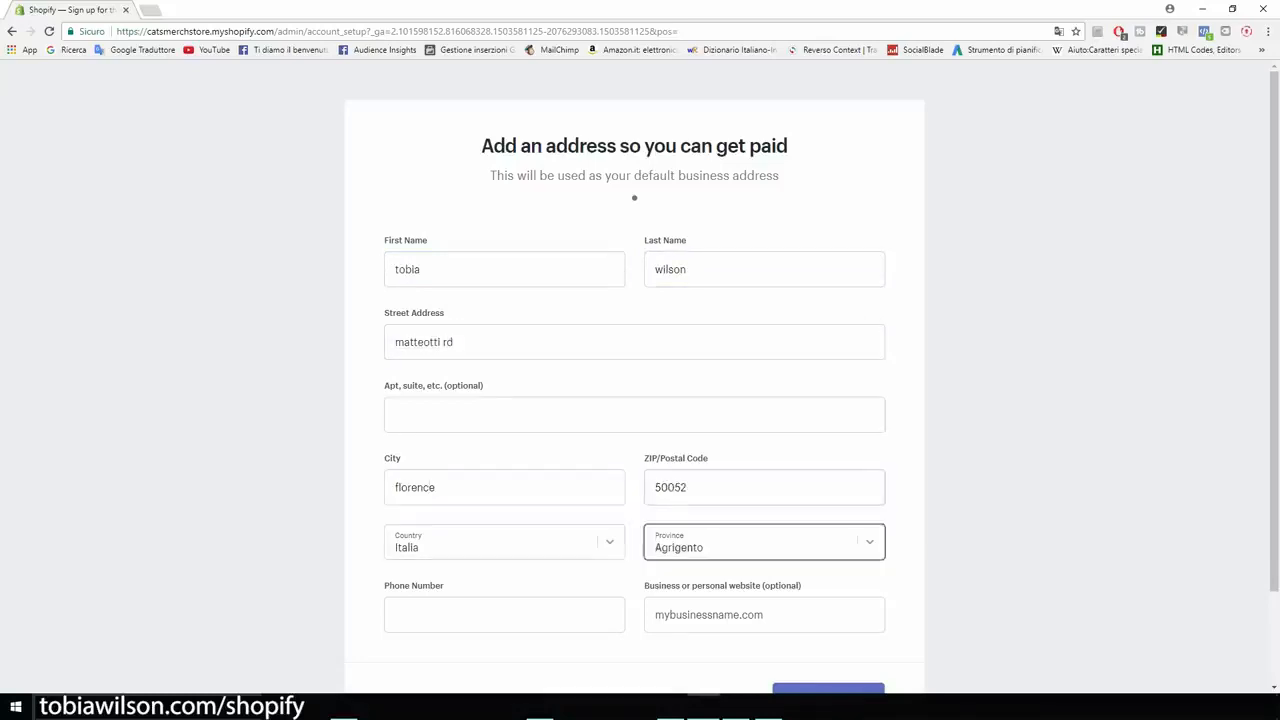
key("Tab")
left_click(764, 542)
key("f")
key("i")
key("Return")
- Enter the business phone number and submit the address form to enter the store
key("Tab")
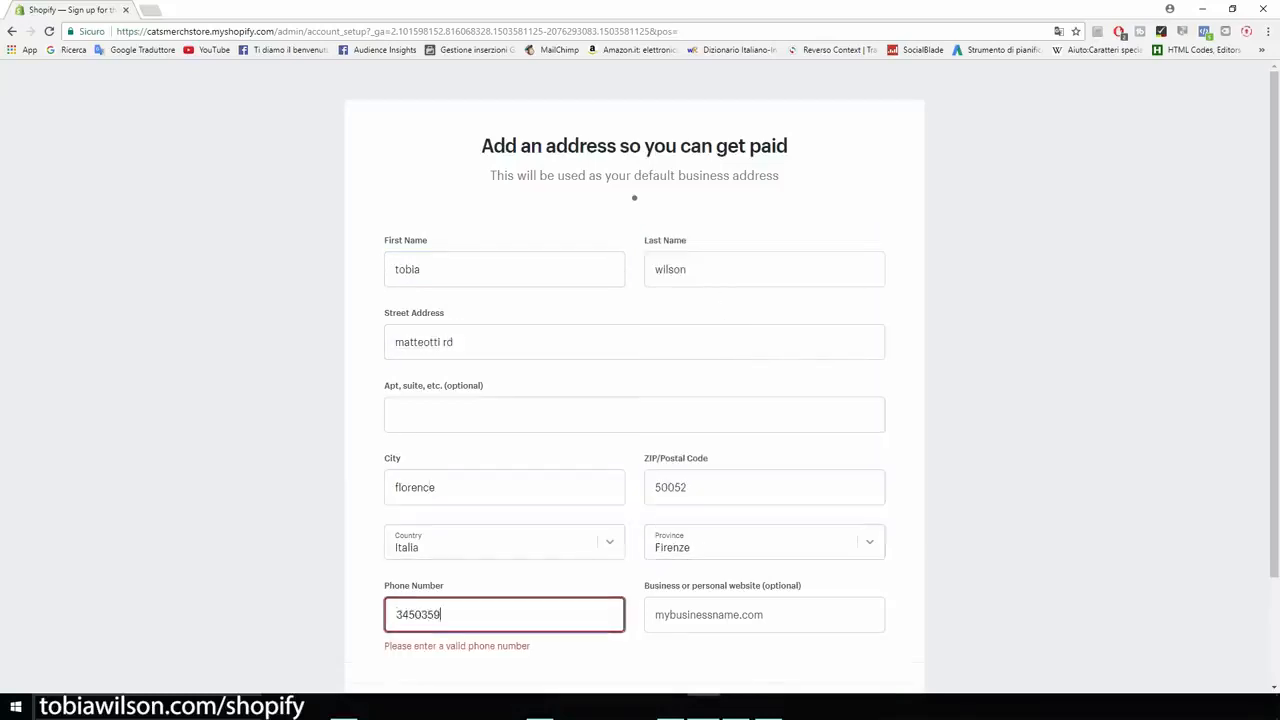
scroll(640, 400, "down", 1)
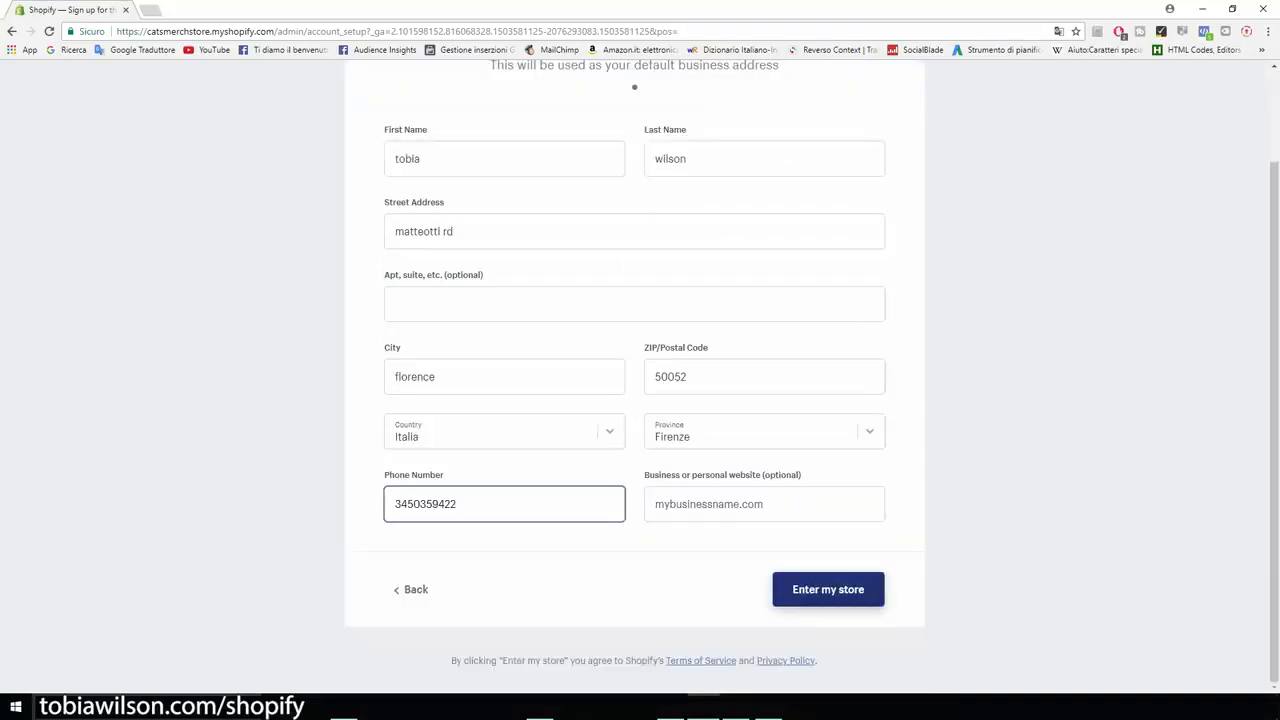
key("Return")
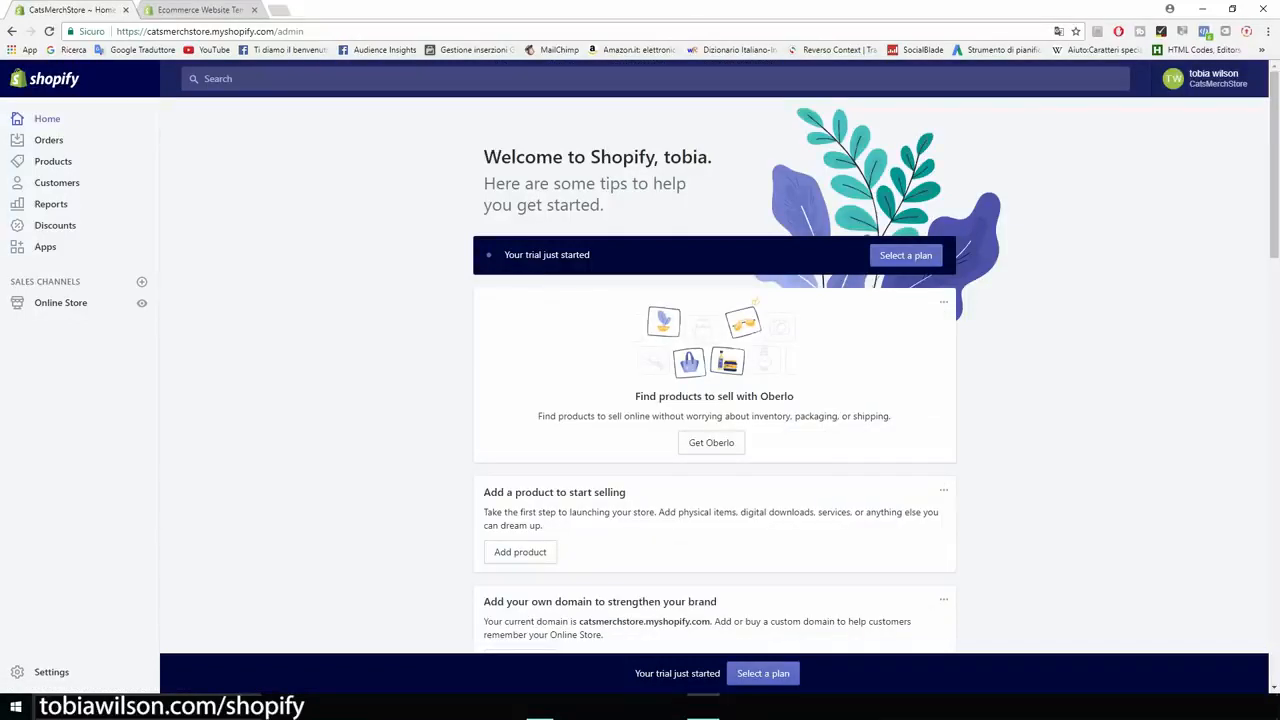
- Open the online store's theme settings and visit the Shopify Theme Store
scroll(714, 375, "down", 1)
scroll(714, 375, "up", 1)
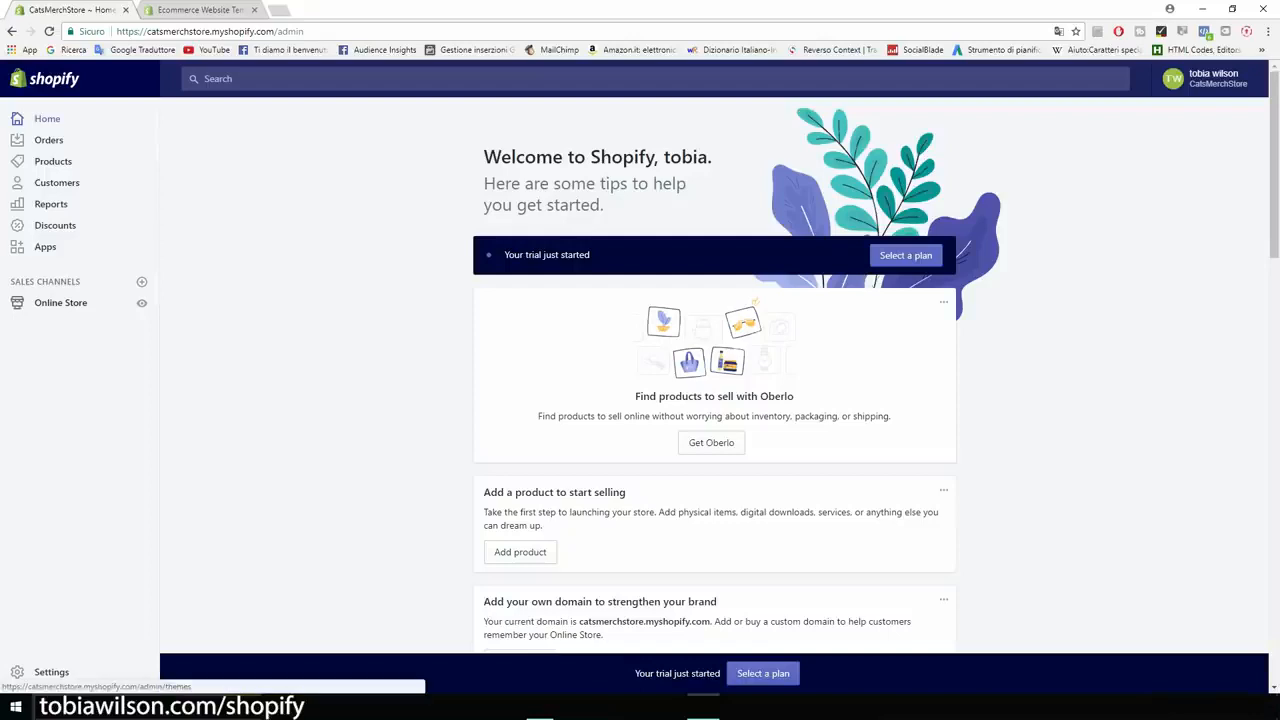
left_click(60, 302)
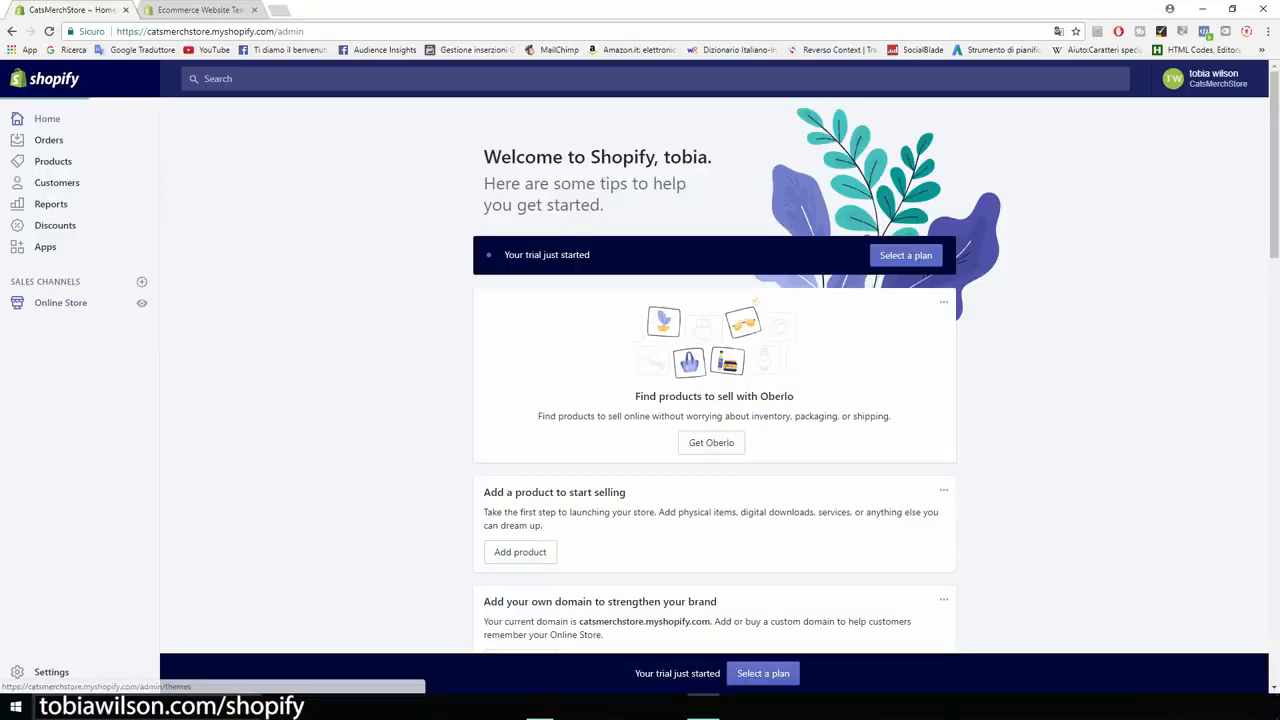
scroll(714, 400, "down", 3)
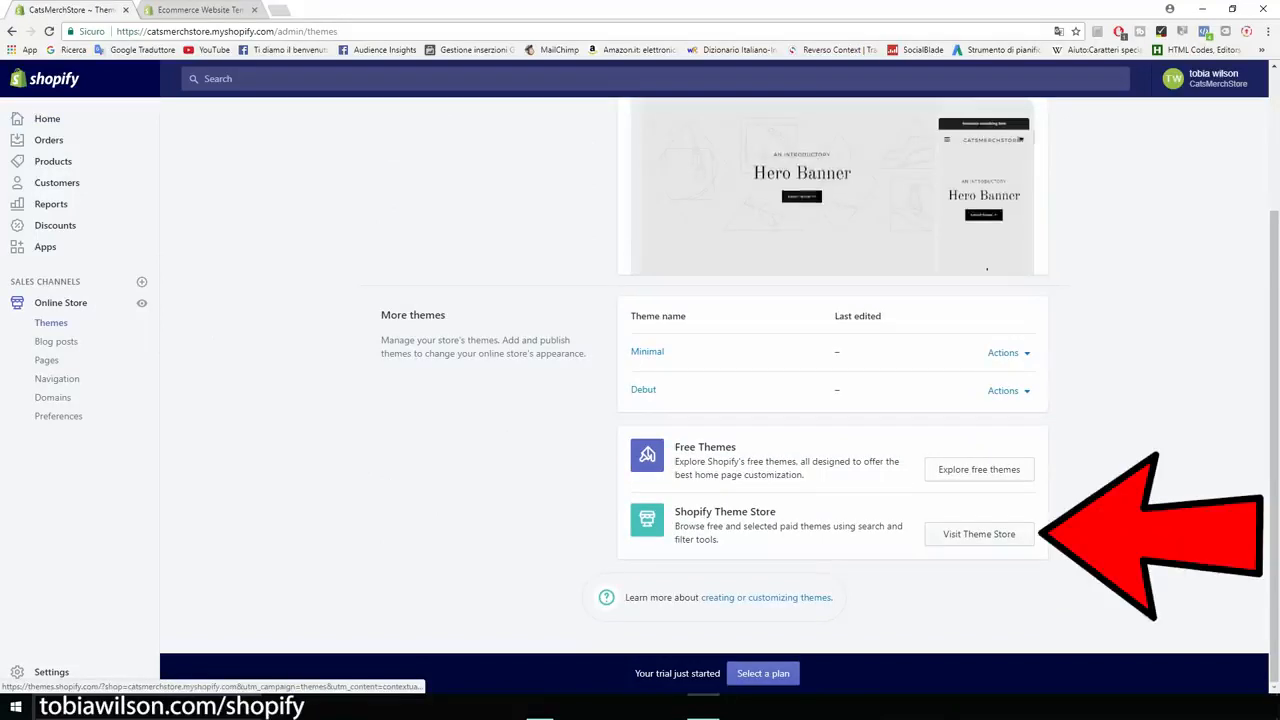
left_click(979, 534)
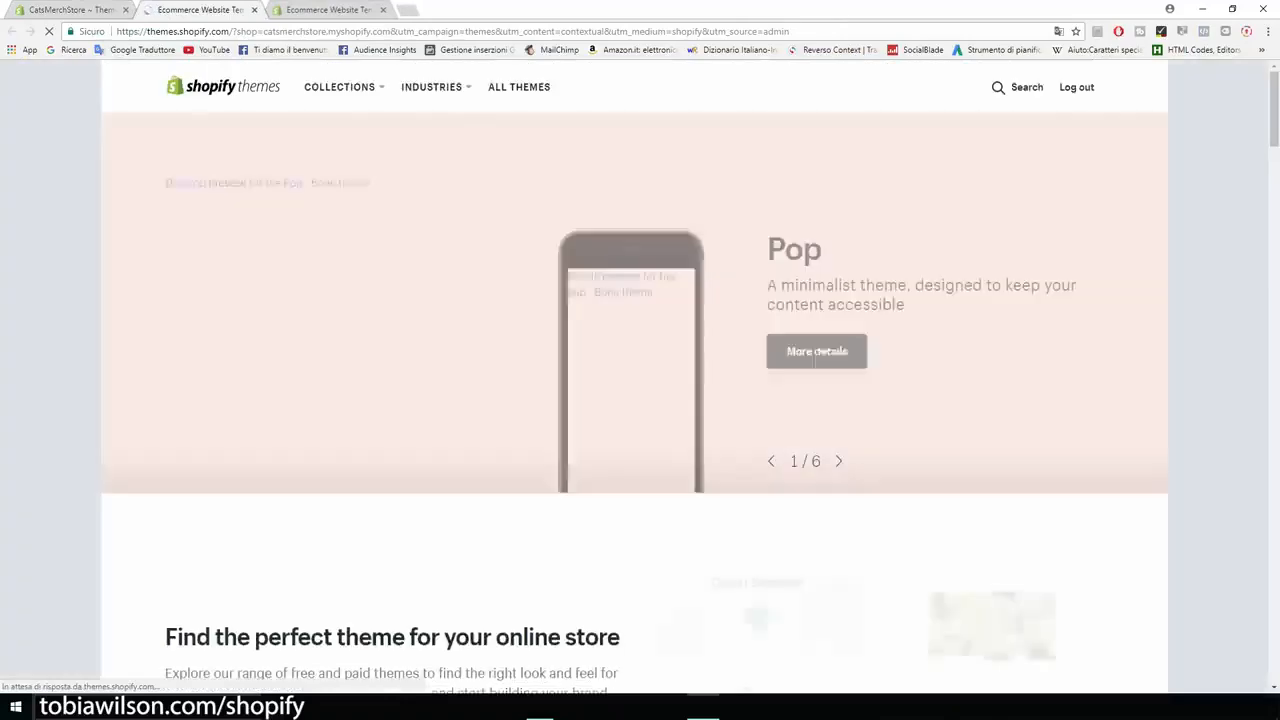
- Open the full list of themes and filter it by the Free price option
scroll(640, 380, "down", 2)
scroll(223, 330, "down", 2)
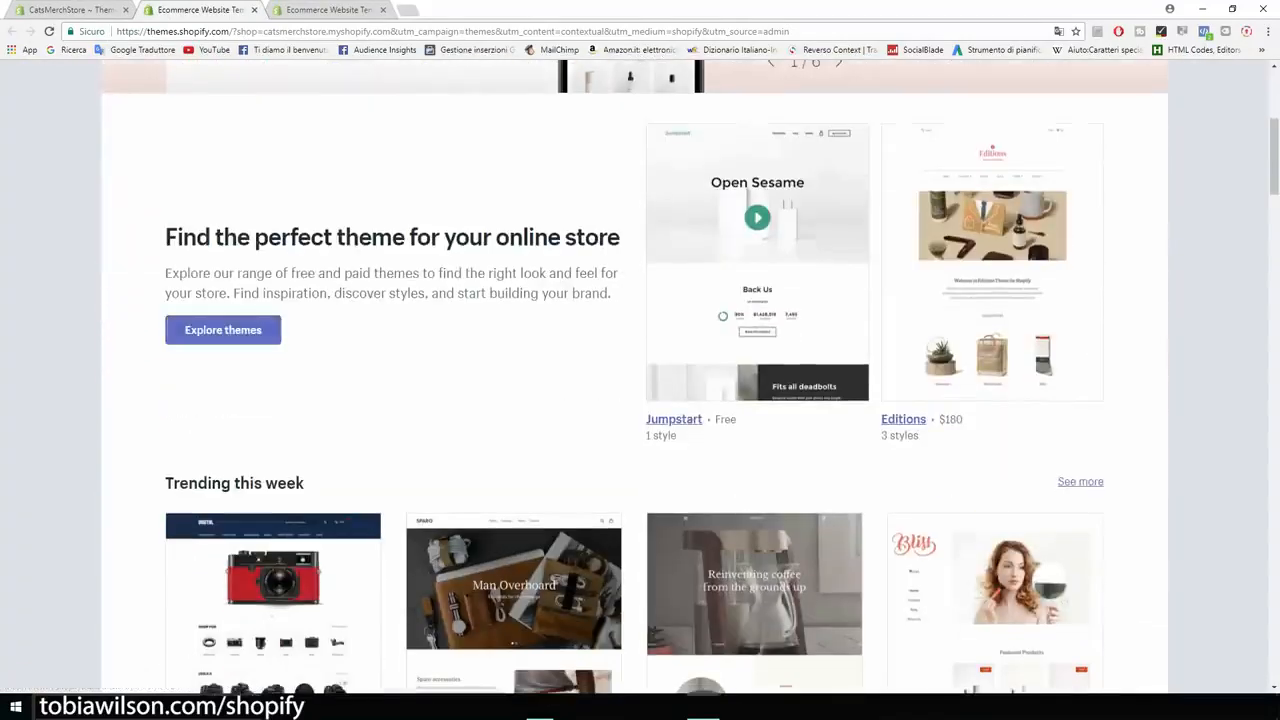
left_click(223, 330)
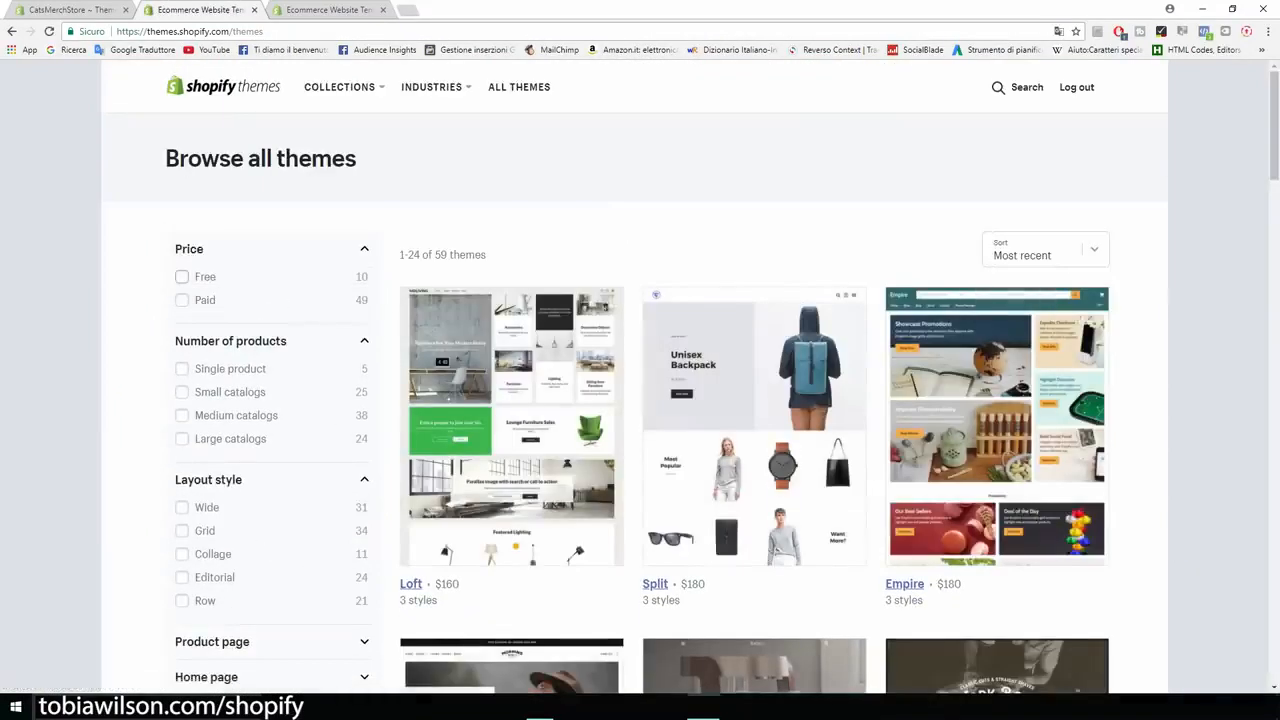
left_click(181, 276)
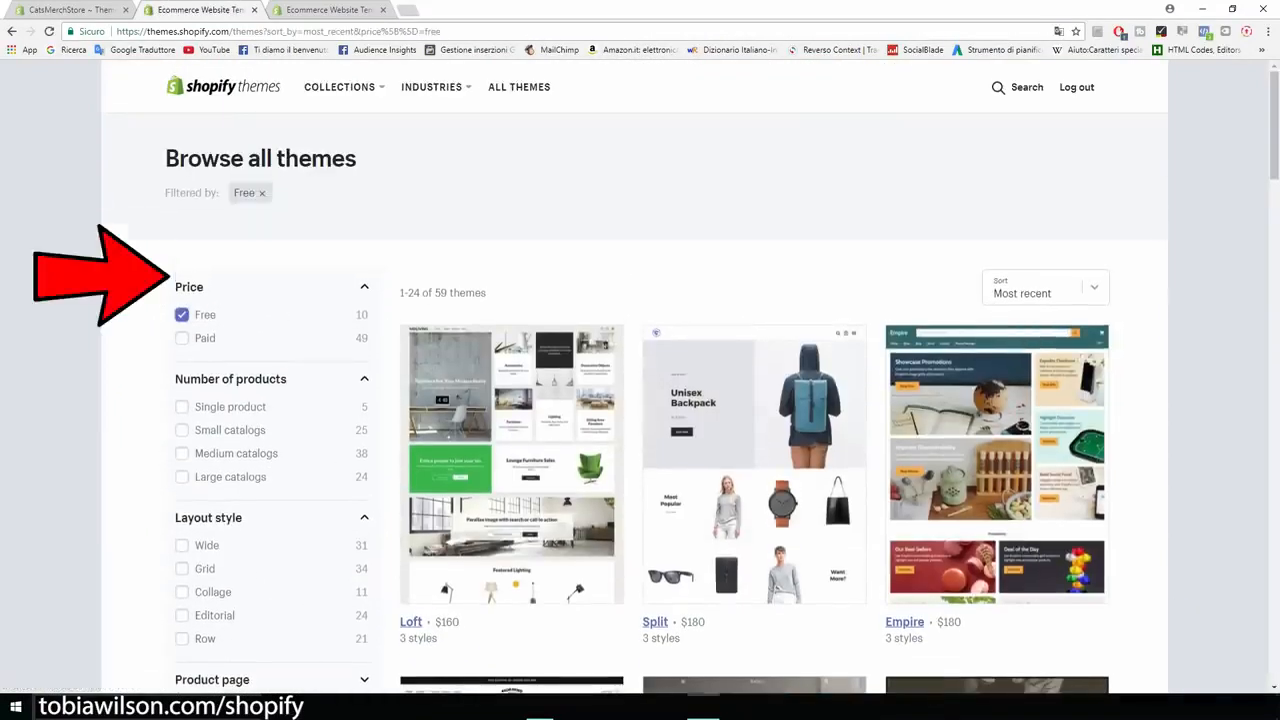
- Examine the free themes on offer, comparing the previews of Brooklyn, Boundless and the others
scroll(640, 380, "down", 3)
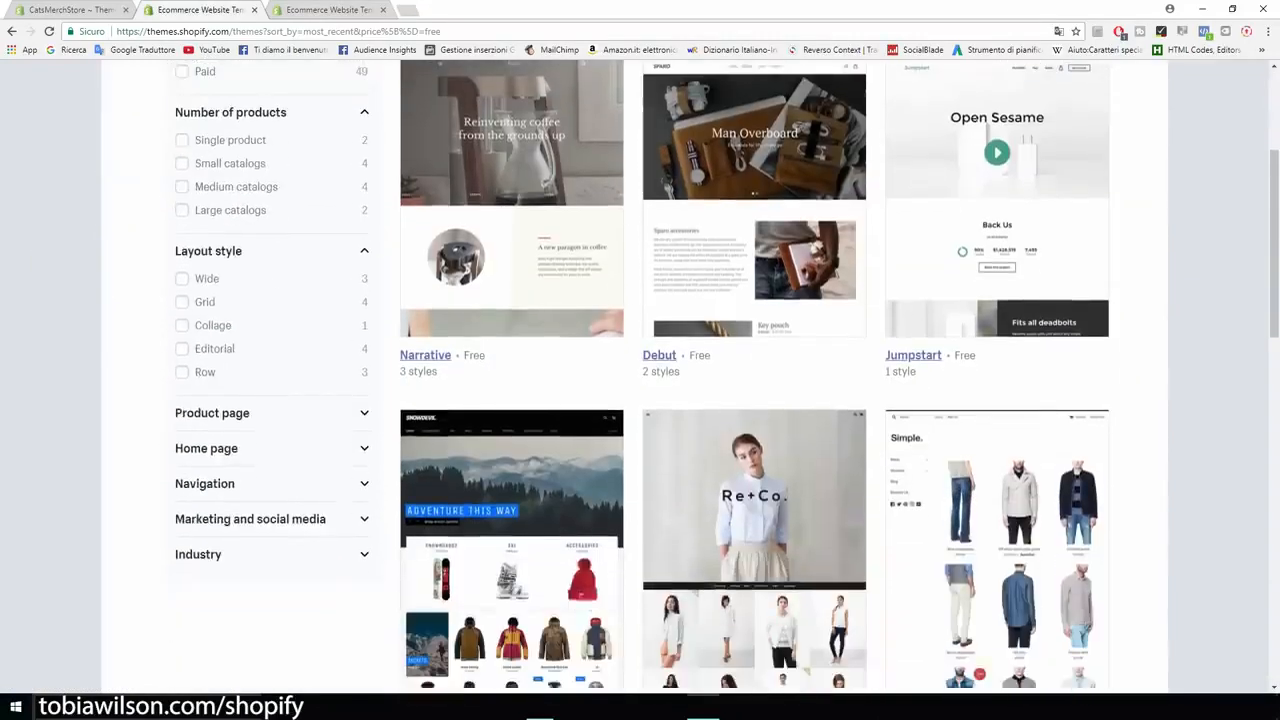
scroll(640, 380, "down", 1)
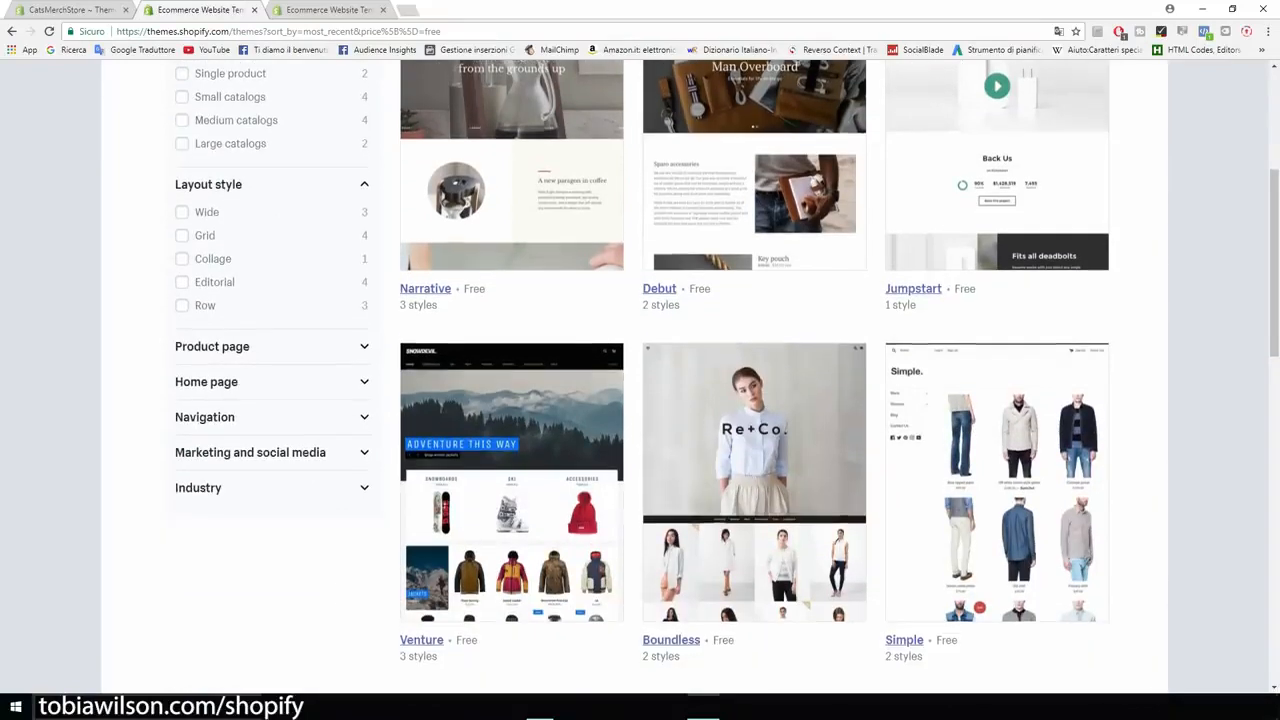
scroll(640, 380, "down", 1)
scroll(640, 380, "down", 1)
scroll(640, 380, "down", 4)
scroll(640, 380, "down", 2)
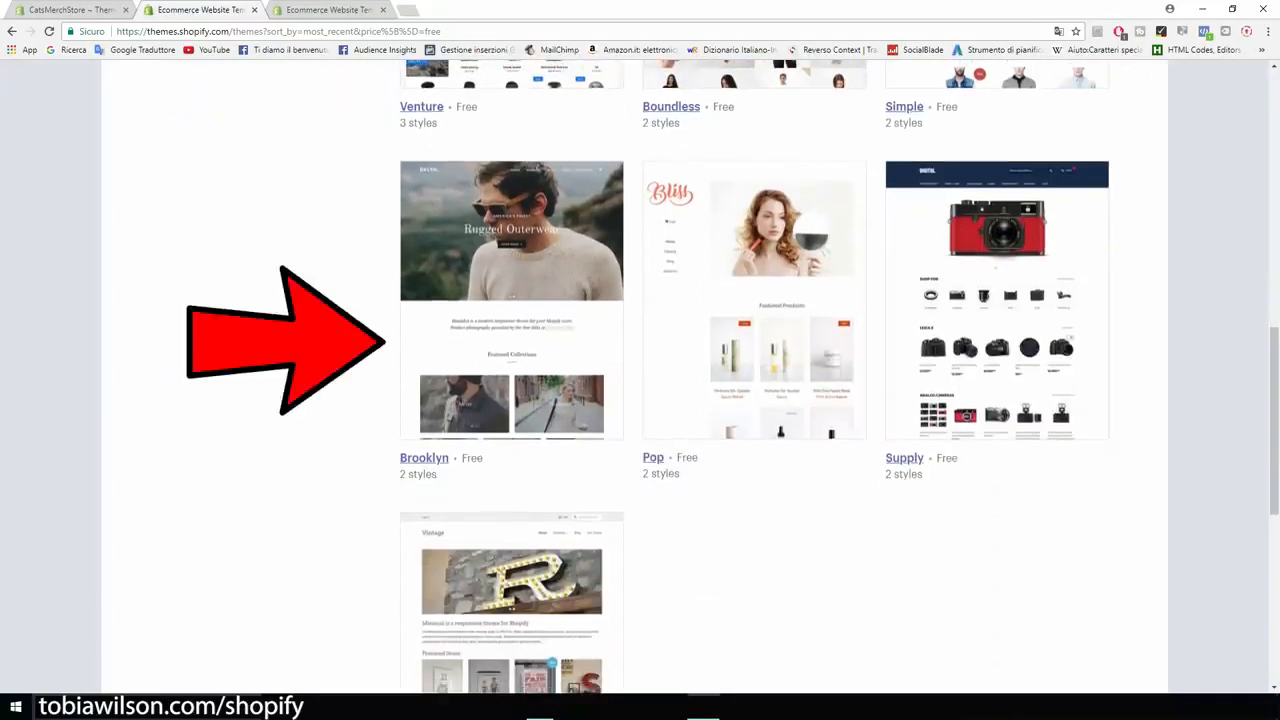
scroll(512, 320, "up", 3)
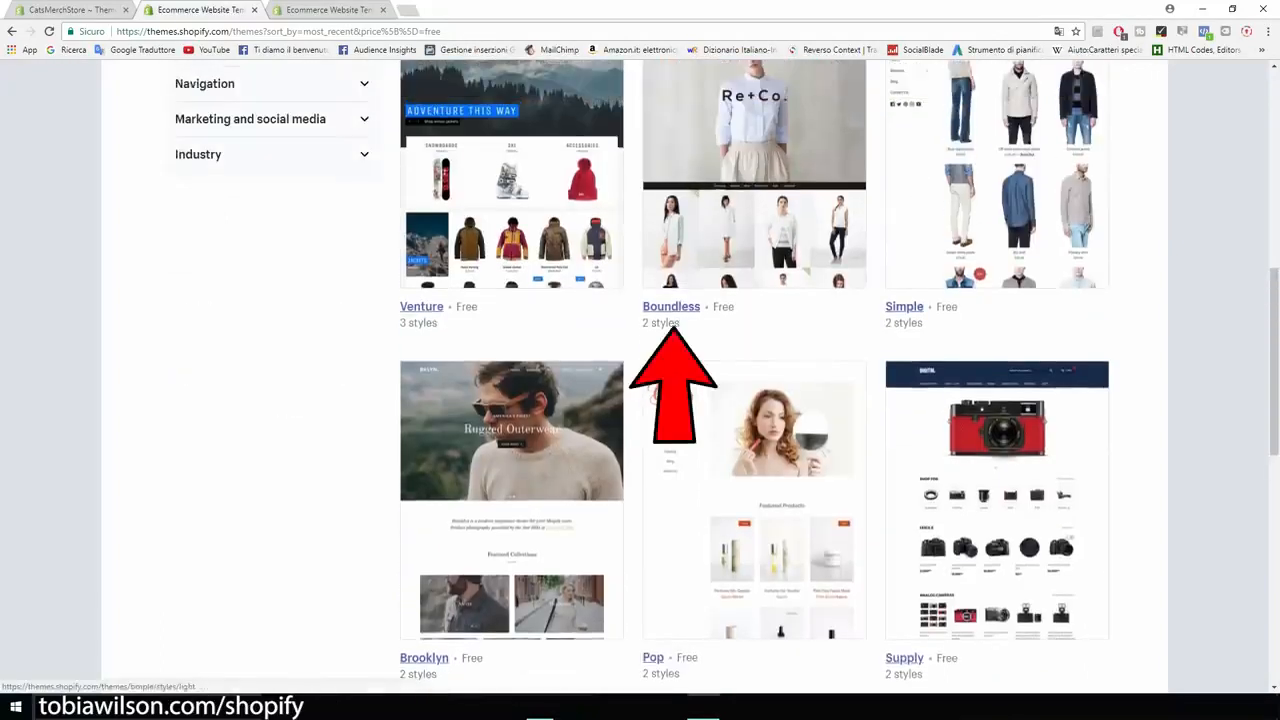
scroll(640, 380, "down", 3)
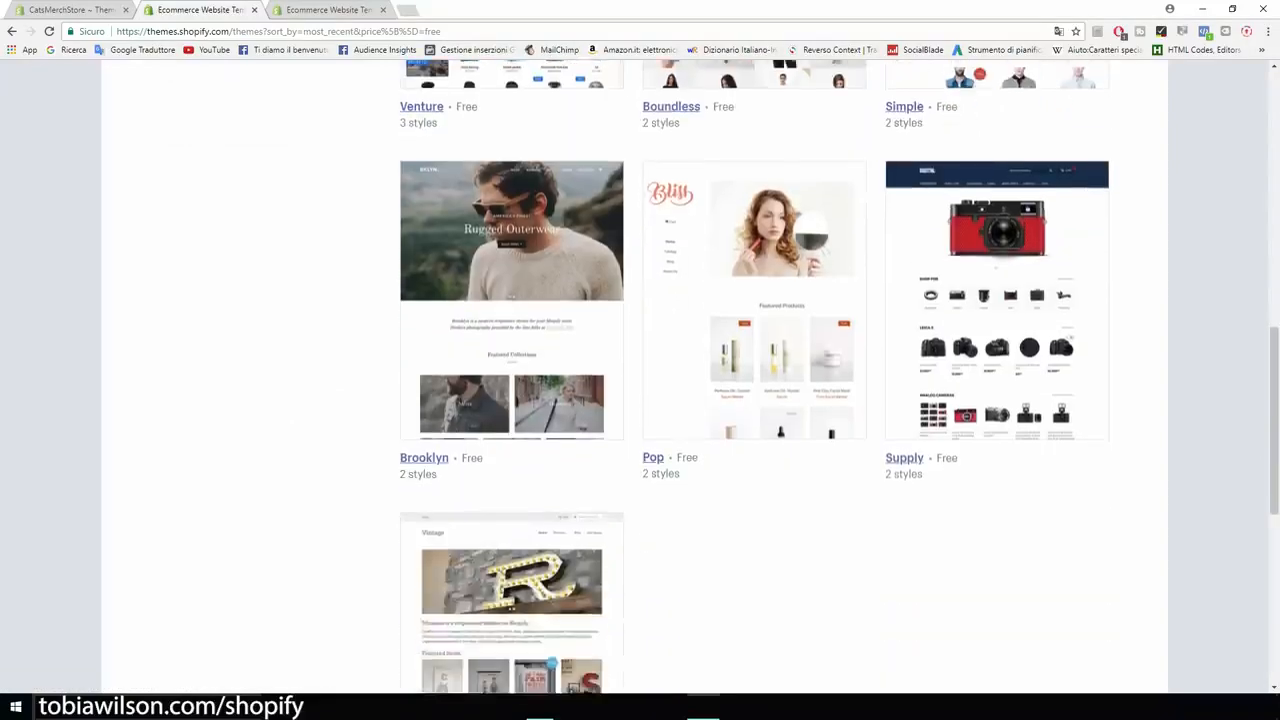
scroll(640, 380, "up", 1)
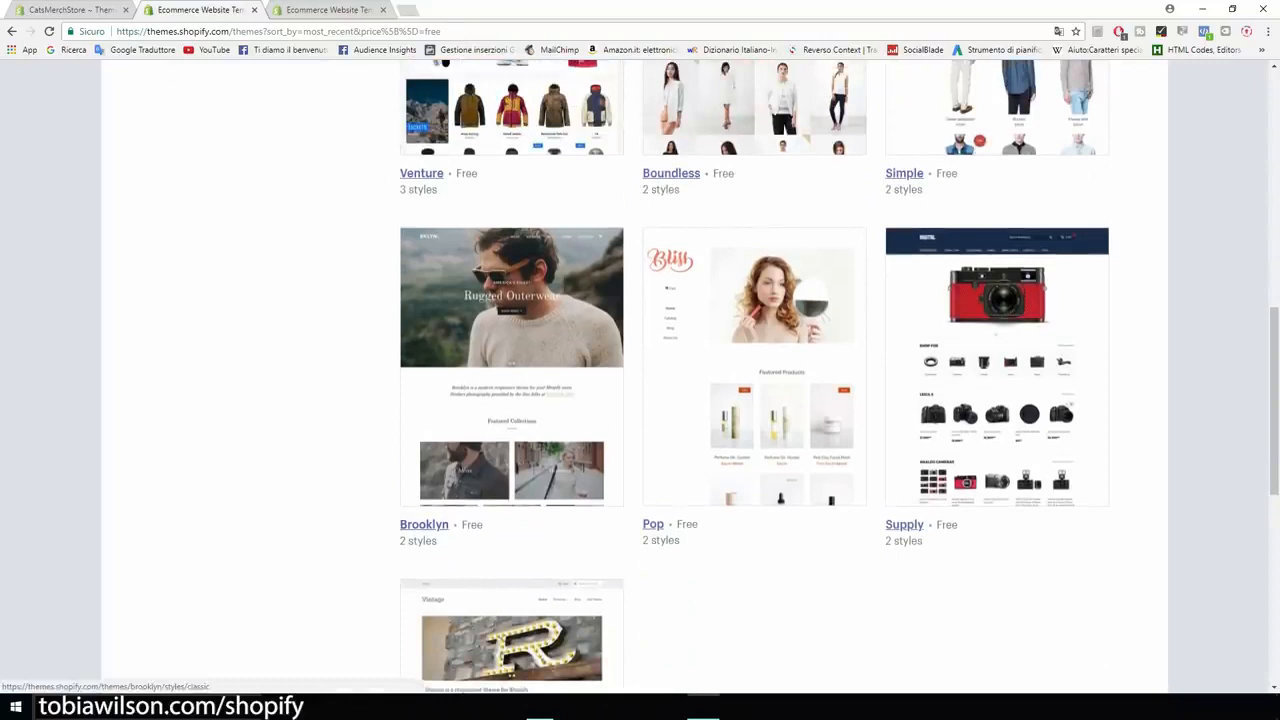
- Open the Brooklyn theme, preview its Playful style, and install the Classic style published as the store's theme
left_click(424, 525)
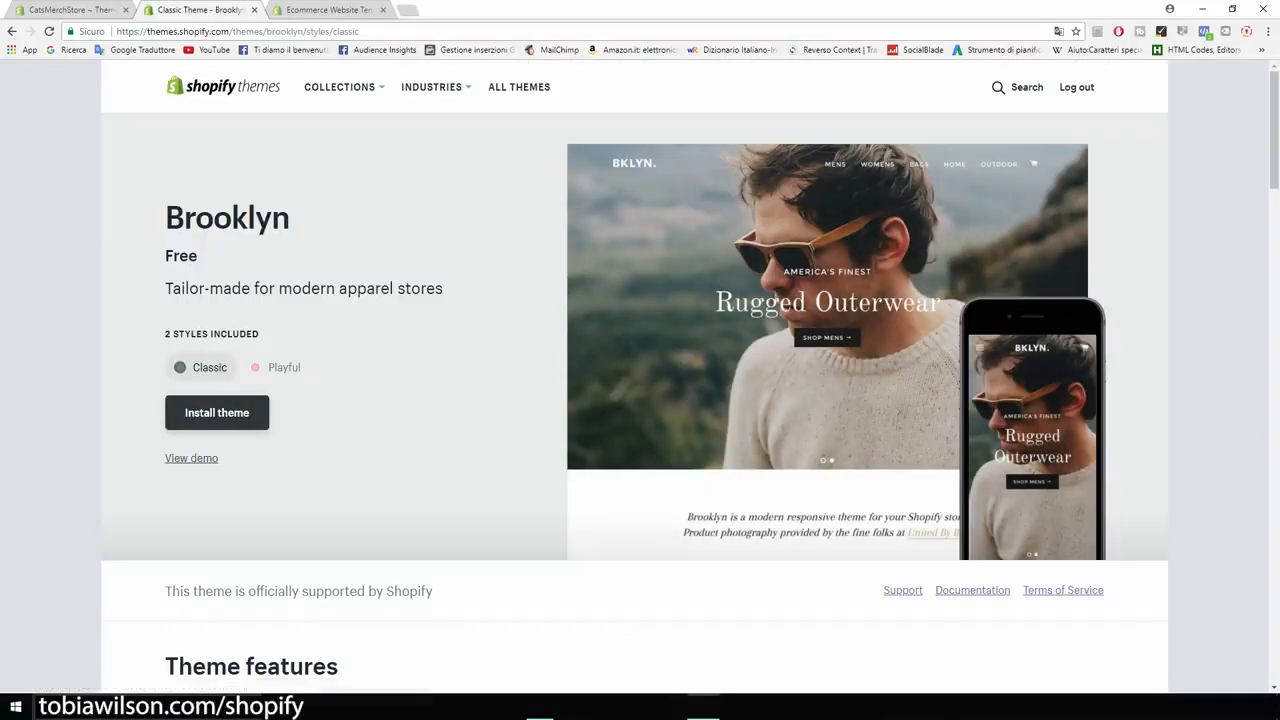
left_click(277, 367)
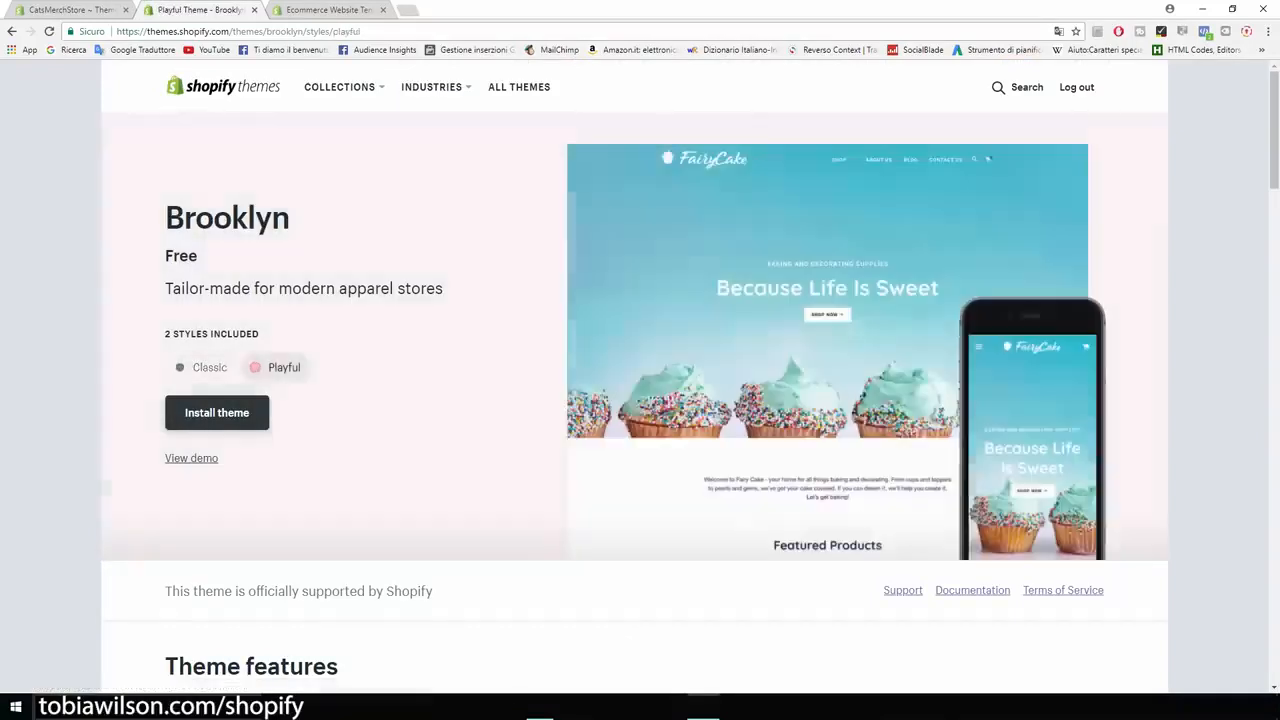
left_click(203, 367)
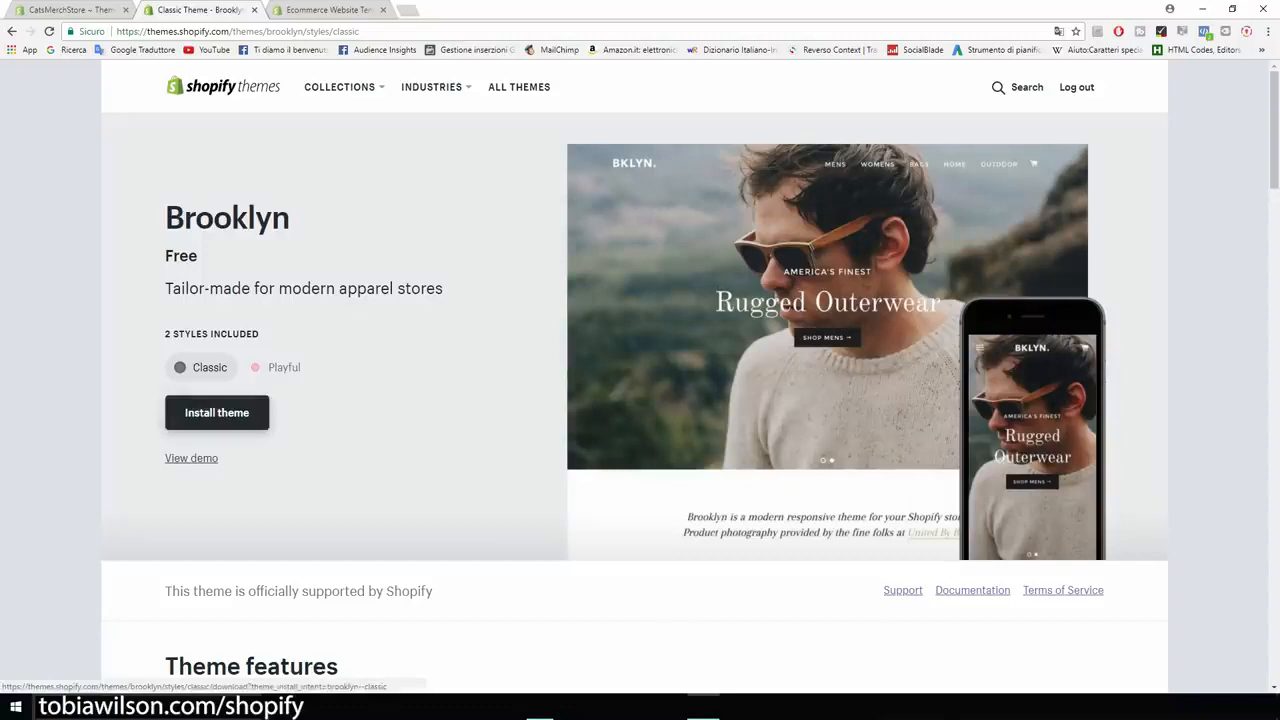
left_click(217, 412)
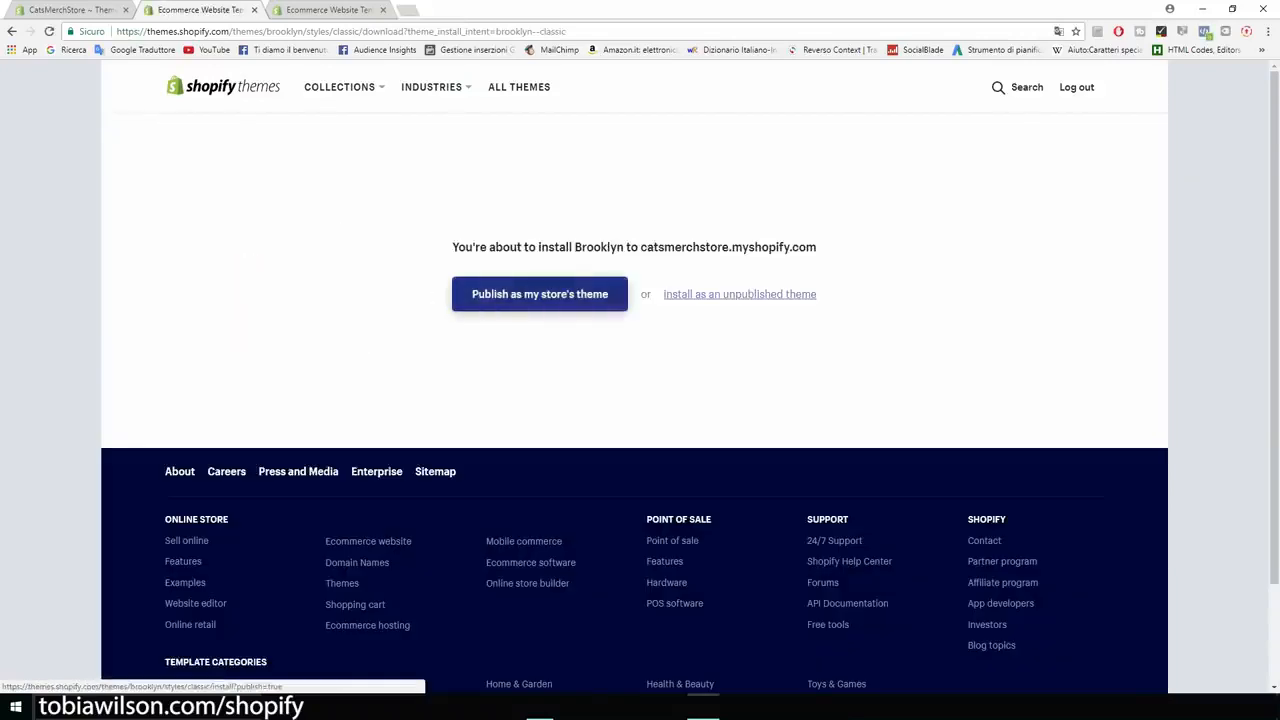
left_click(540, 294)
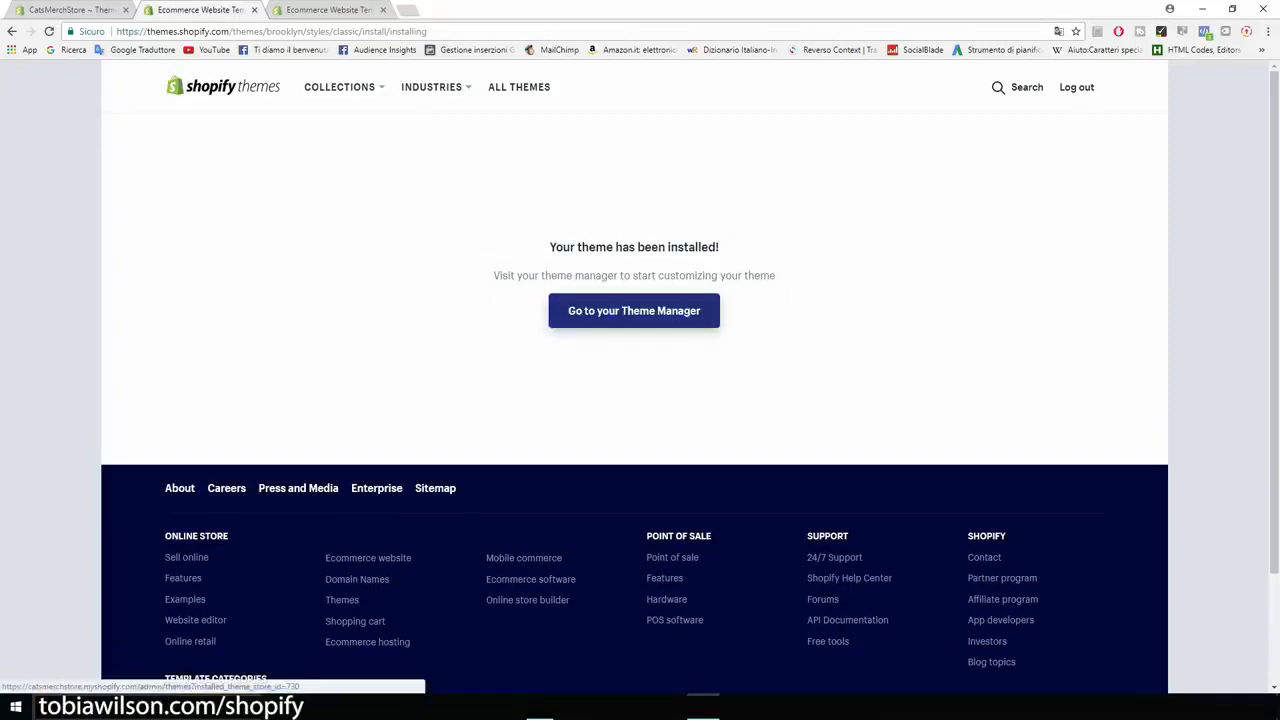
- Go to the store's theme manager and start customizing the published Brooklyn theme
left_click(634, 310)
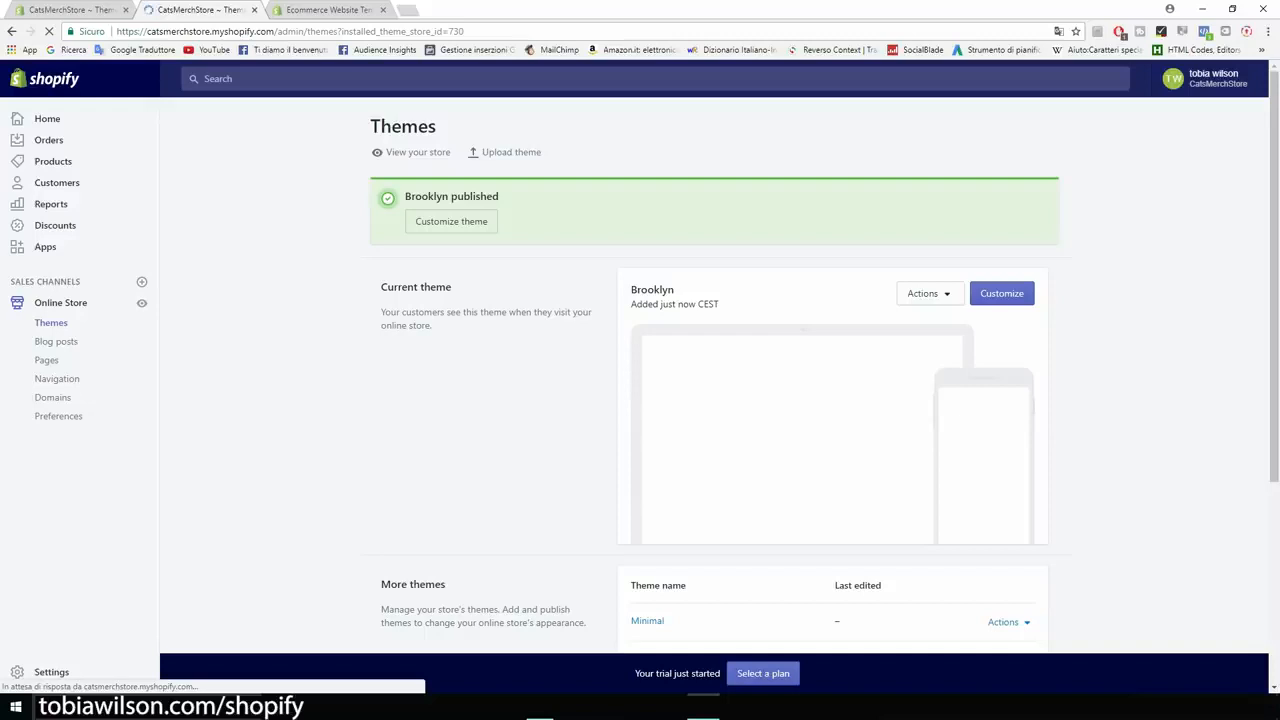
scroll(715, 400, "down", 1)
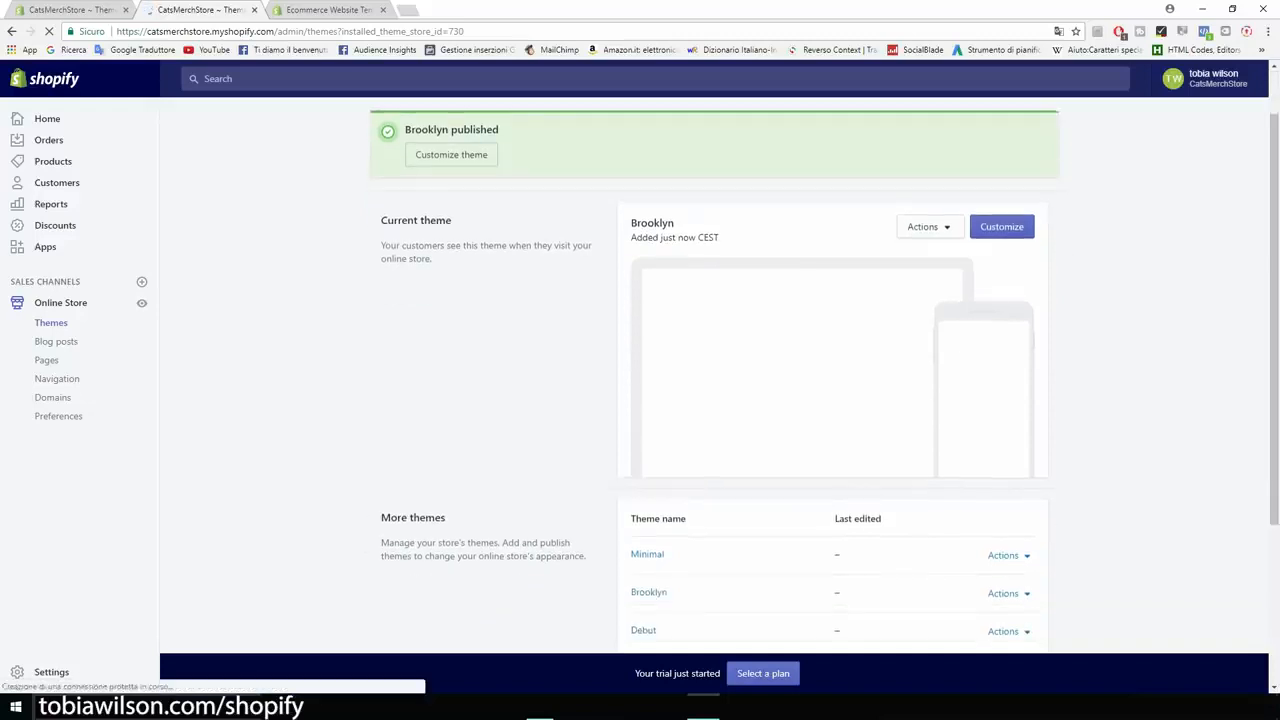
scroll(715, 400, "up", 1)
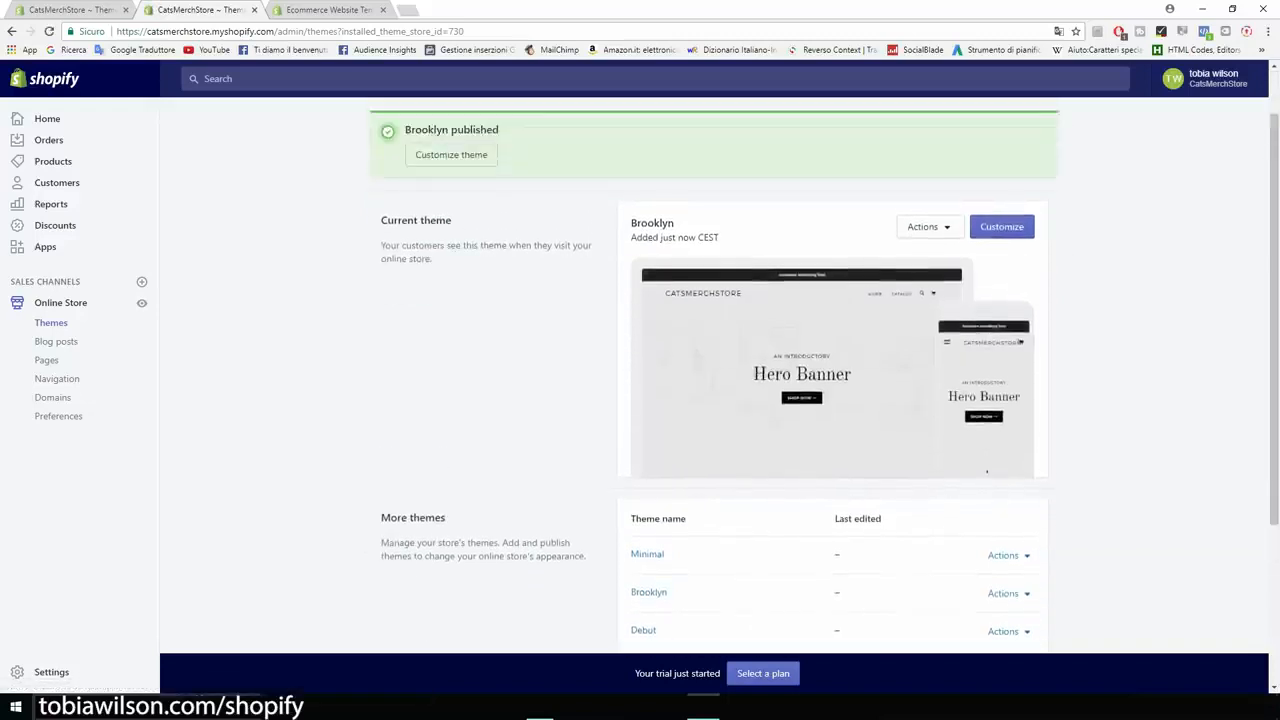
left_click(1002, 227)
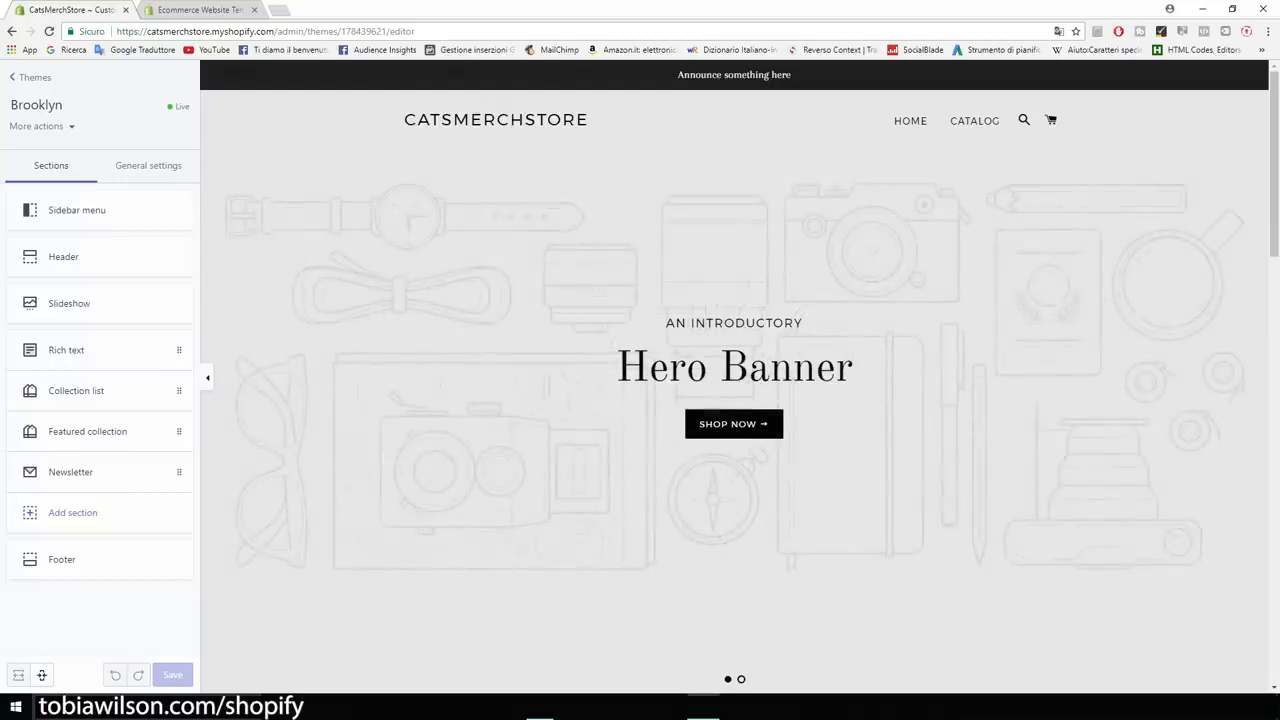
- Delete the second slide from the home page slideshow and return to the theme's section list
scroll(734, 380, "down", 2)
scroll(734, 380, "up", 2)
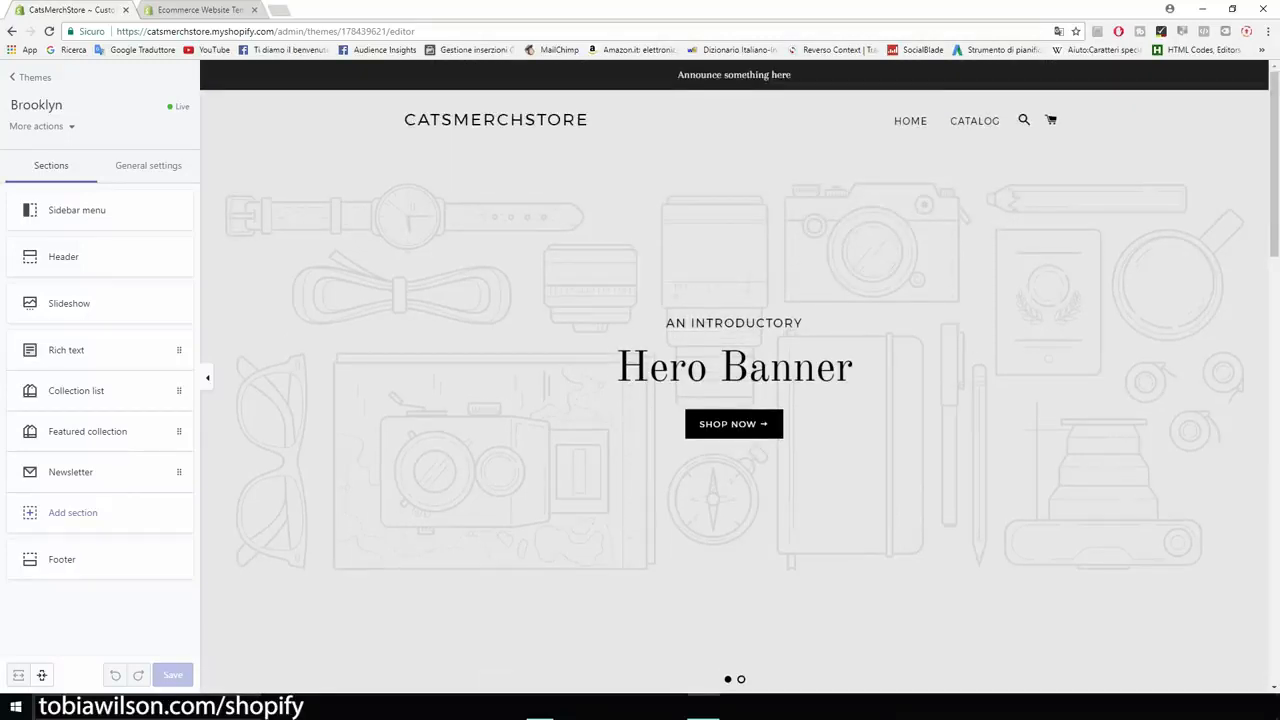
scroll(734, 380, "down", 2)
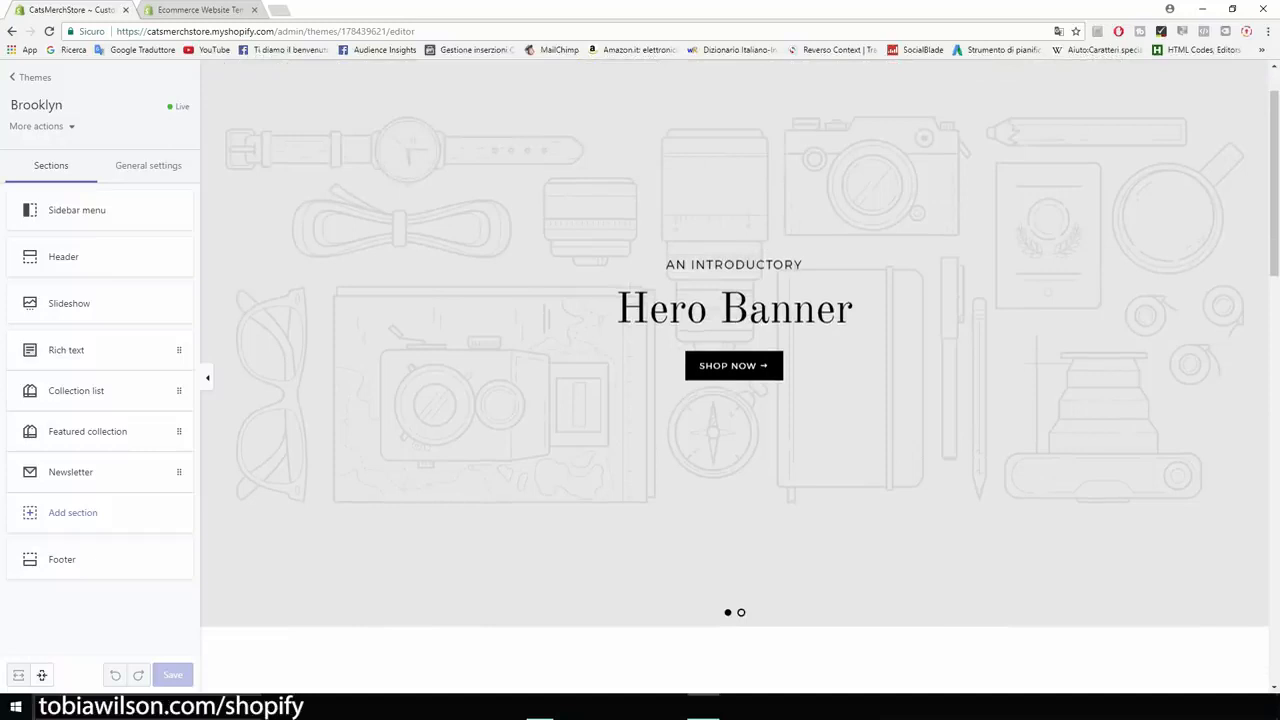
scroll(734, 380, "up", 2)
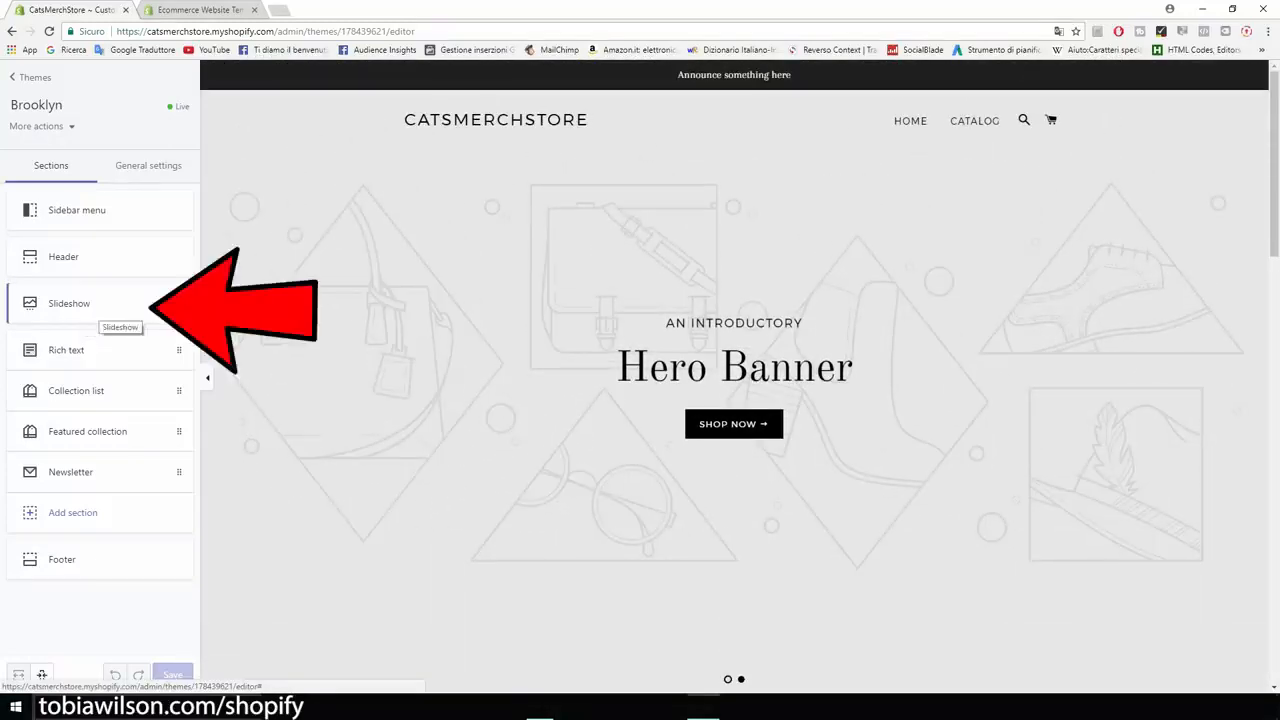
left_click(100, 312)
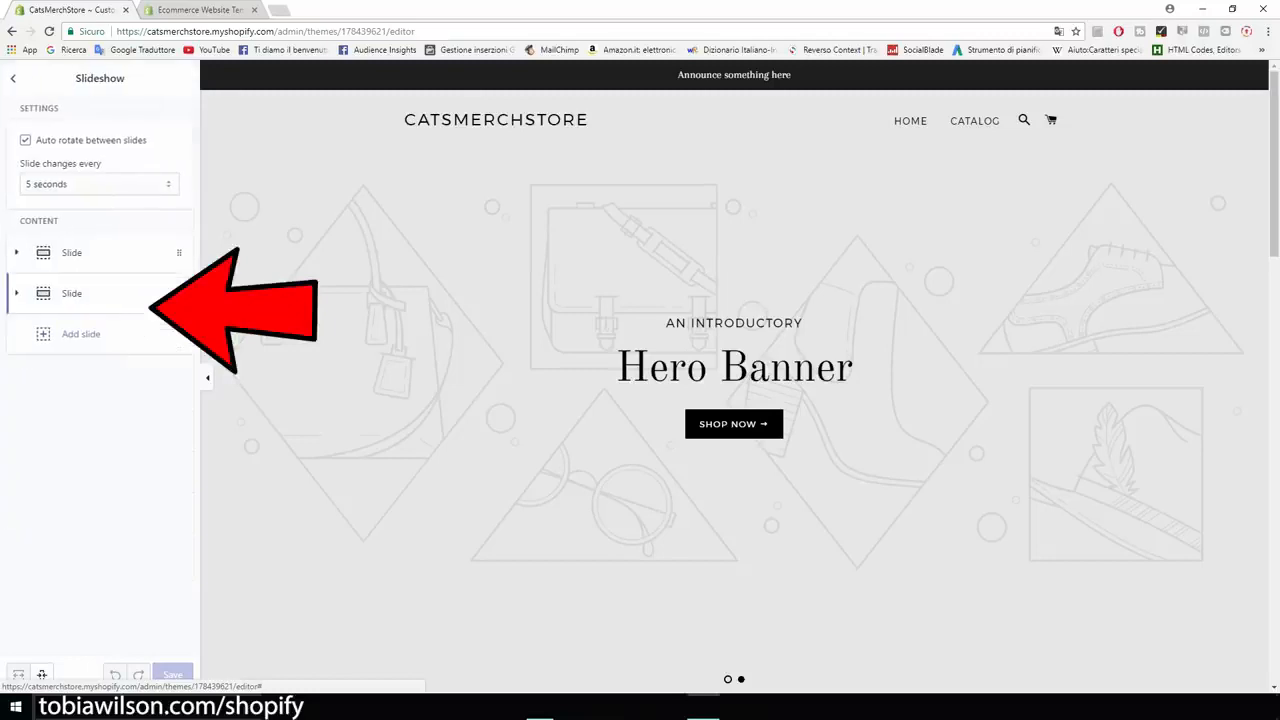
left_click(100, 297)
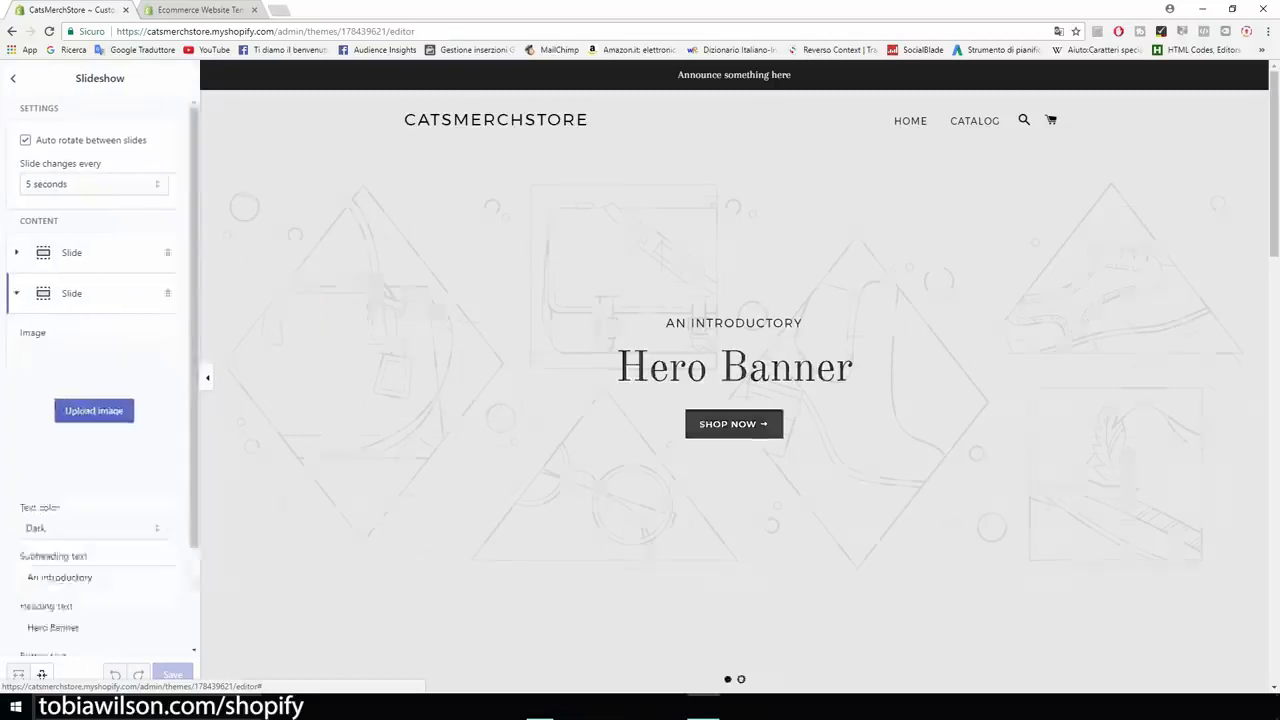
scroll(100, 297, "down", 3)
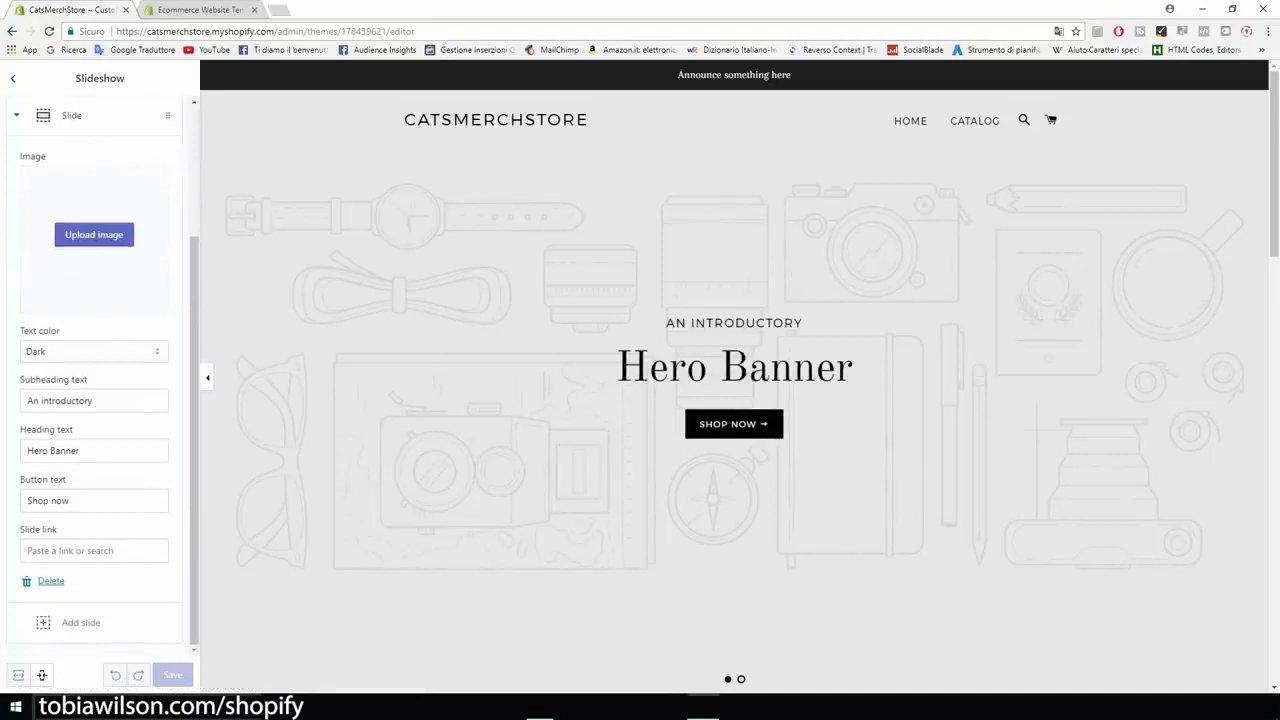
left_click(46, 583)
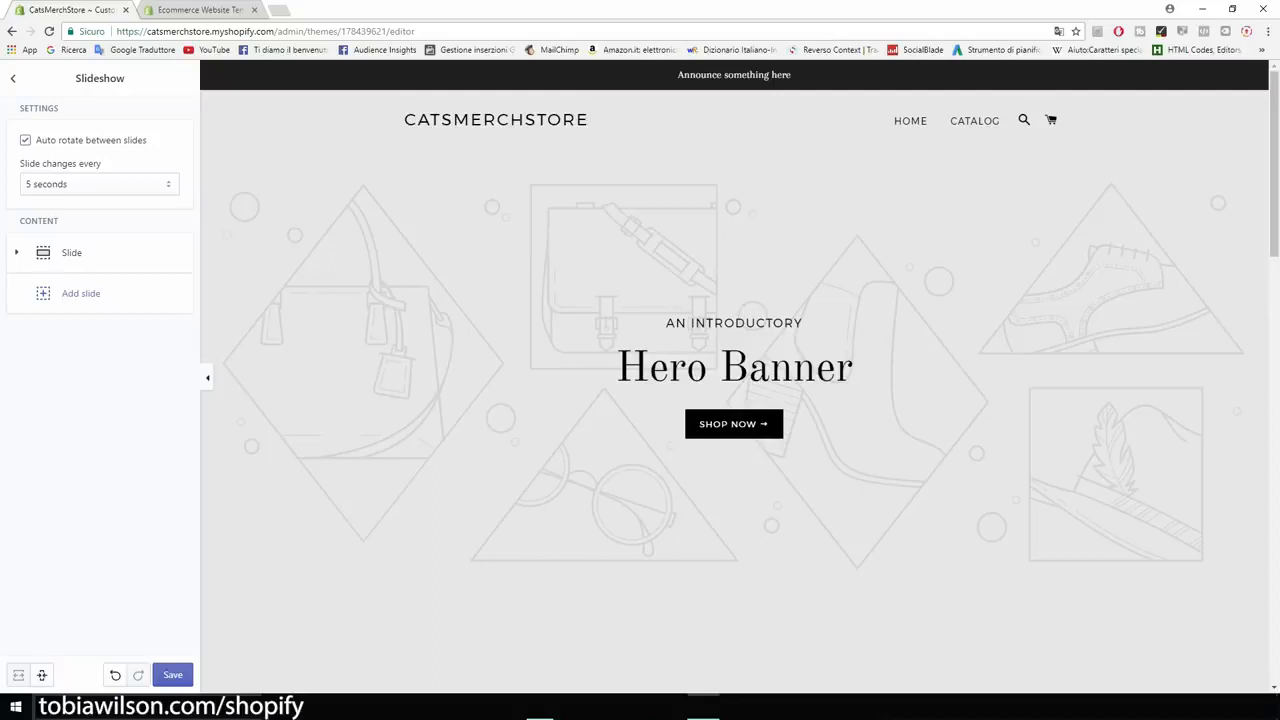
left_click(13, 78)
- Delete the Collection list section from the home page and save the theme
scroll(734, 376, "down", 8)
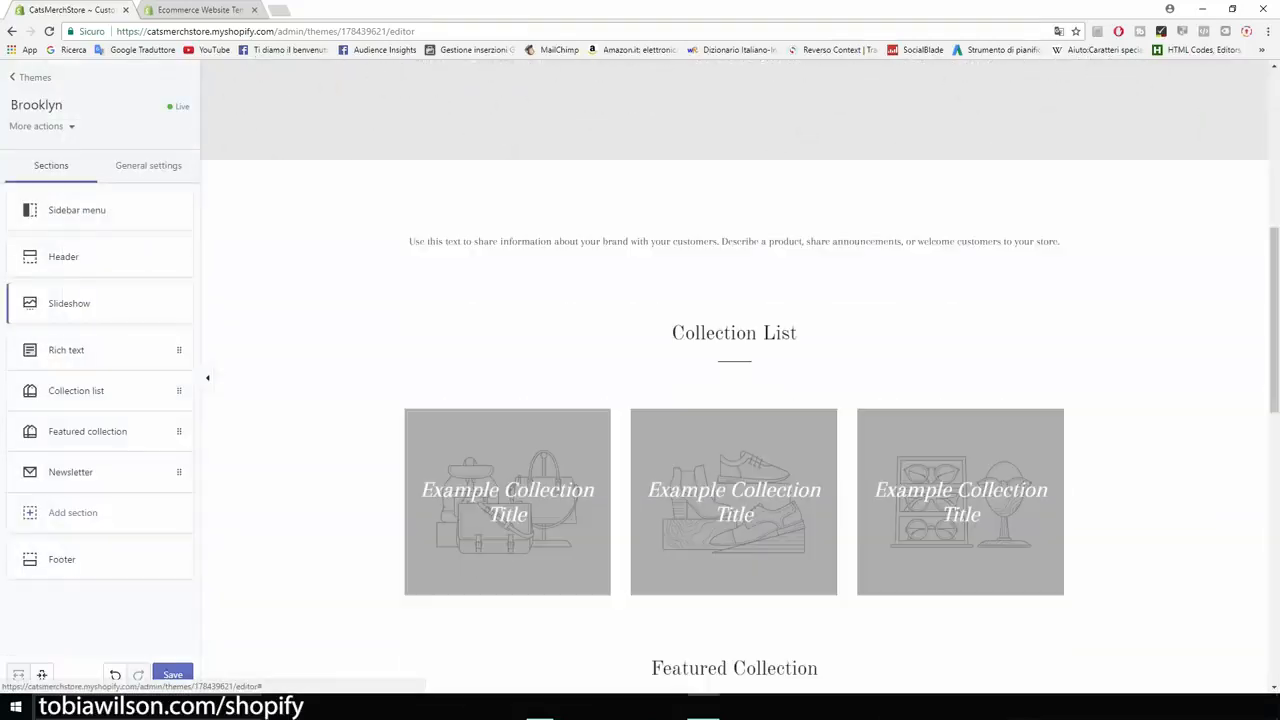
scroll(734, 376, "down", 3)
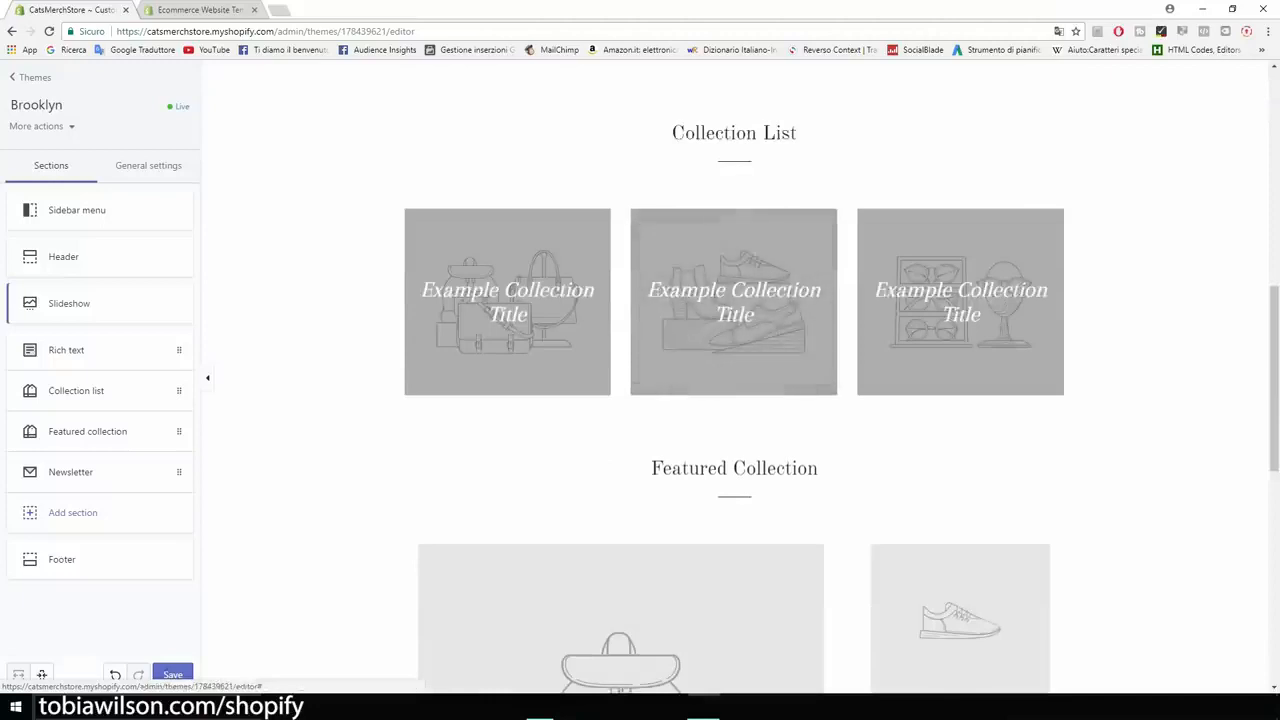
scroll(734, 376, "down", 2)
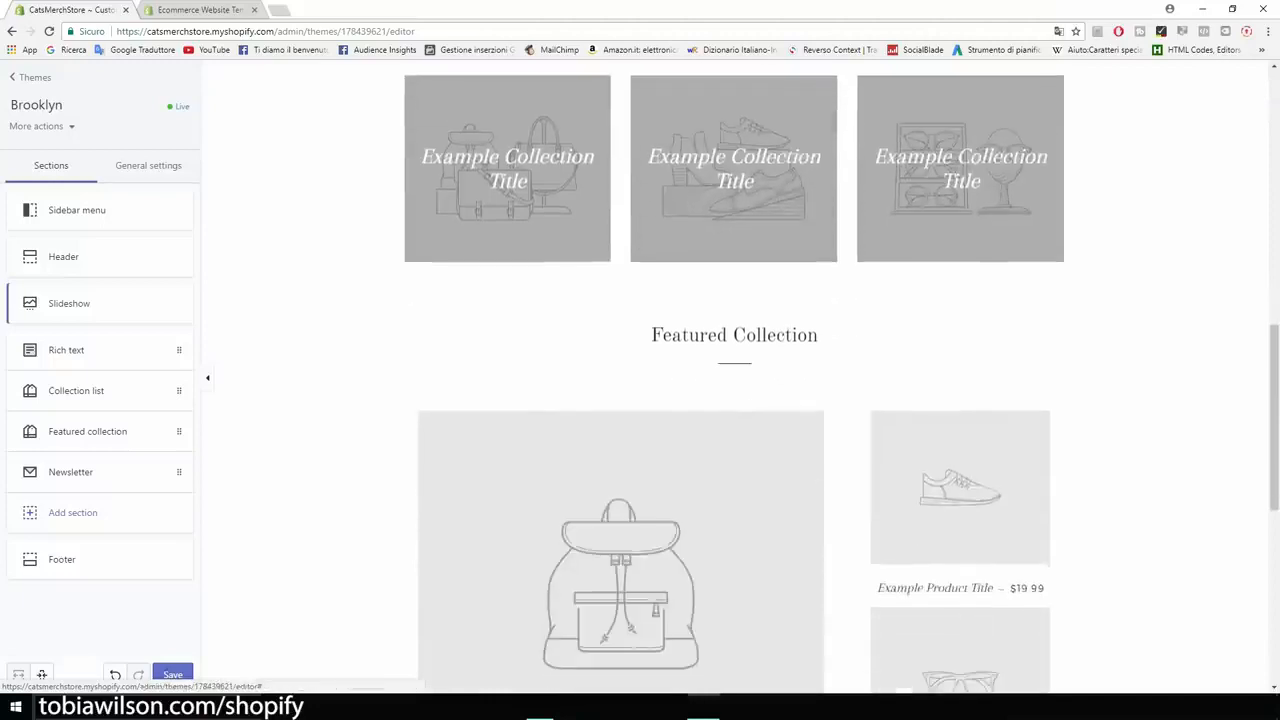
left_click_drag(651, 335, 818, 336)
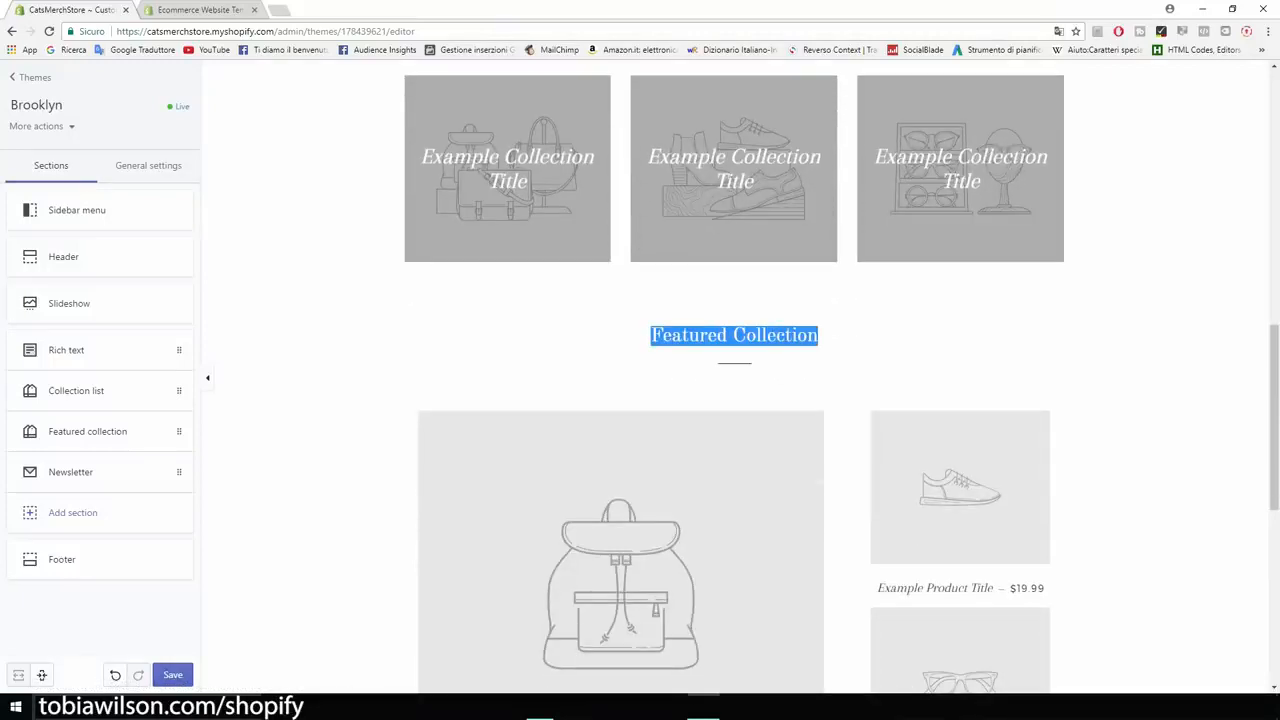
scroll(734, 376, "up", 3)
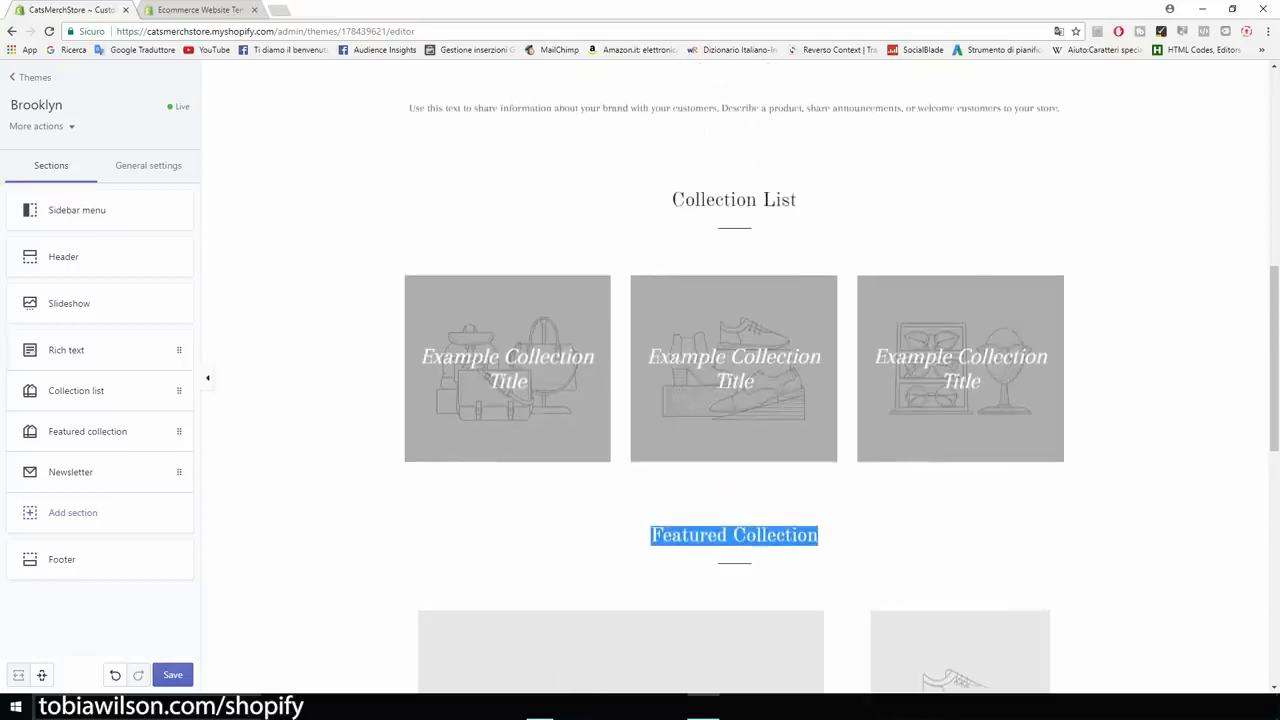
left_click(80, 394)
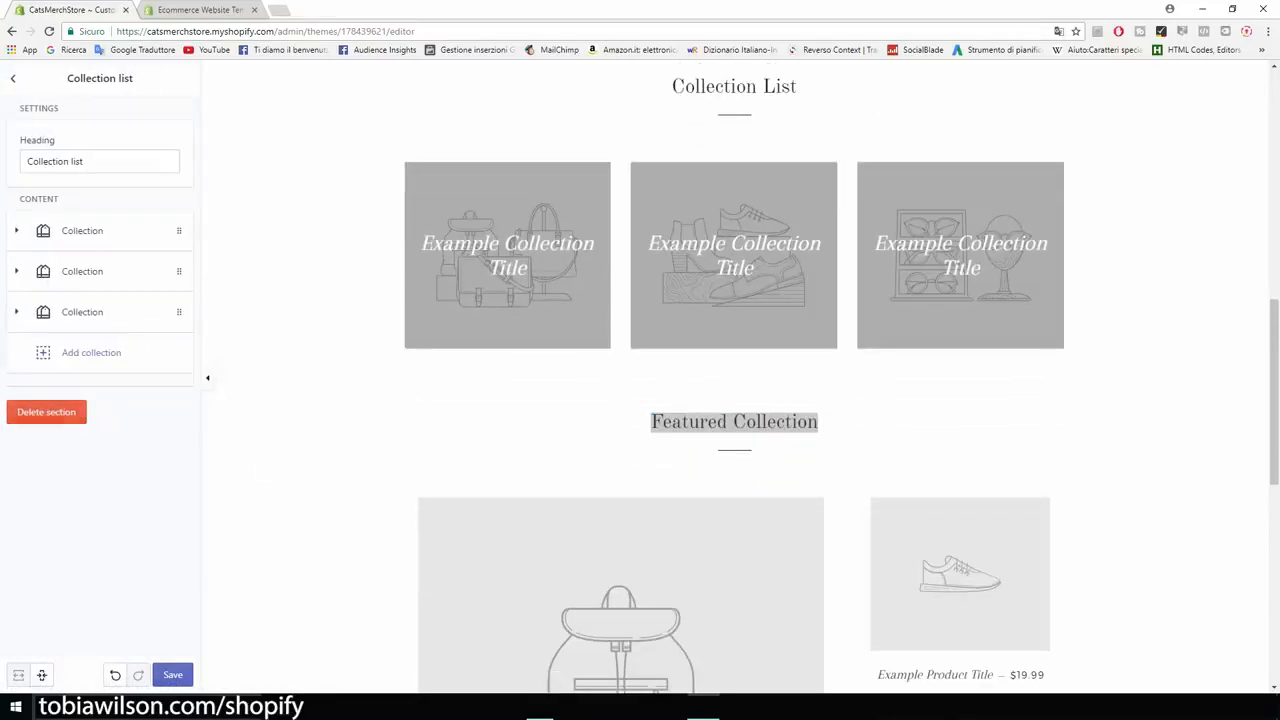
left_click(46, 412)
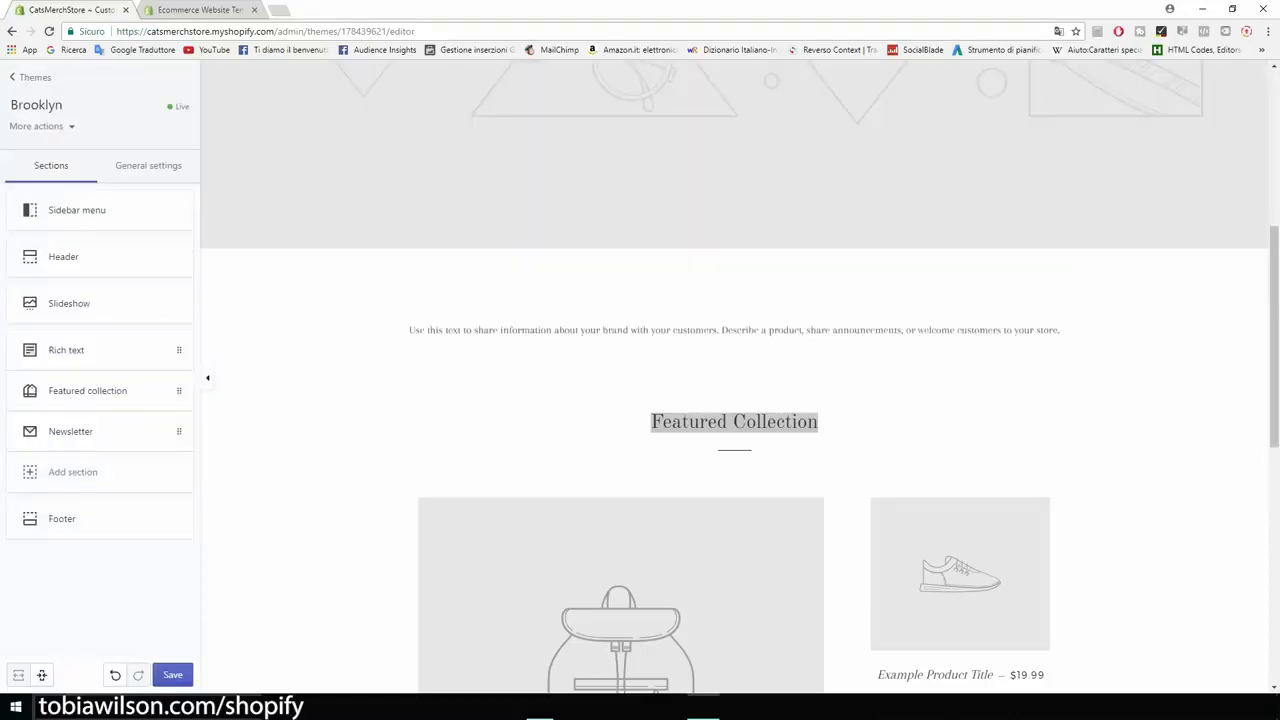
left_click(172, 675)
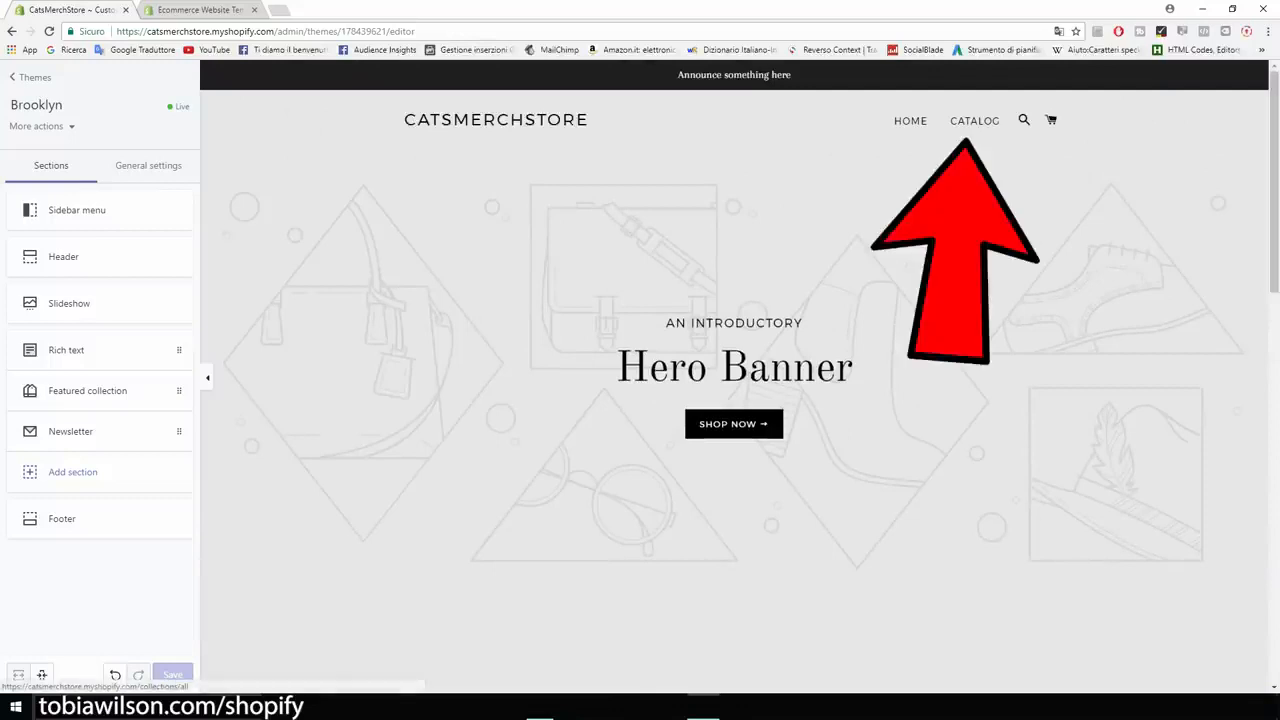
- Change the Featured collection section's heading to "Our Products"
scroll(735, 400, "down", 5)
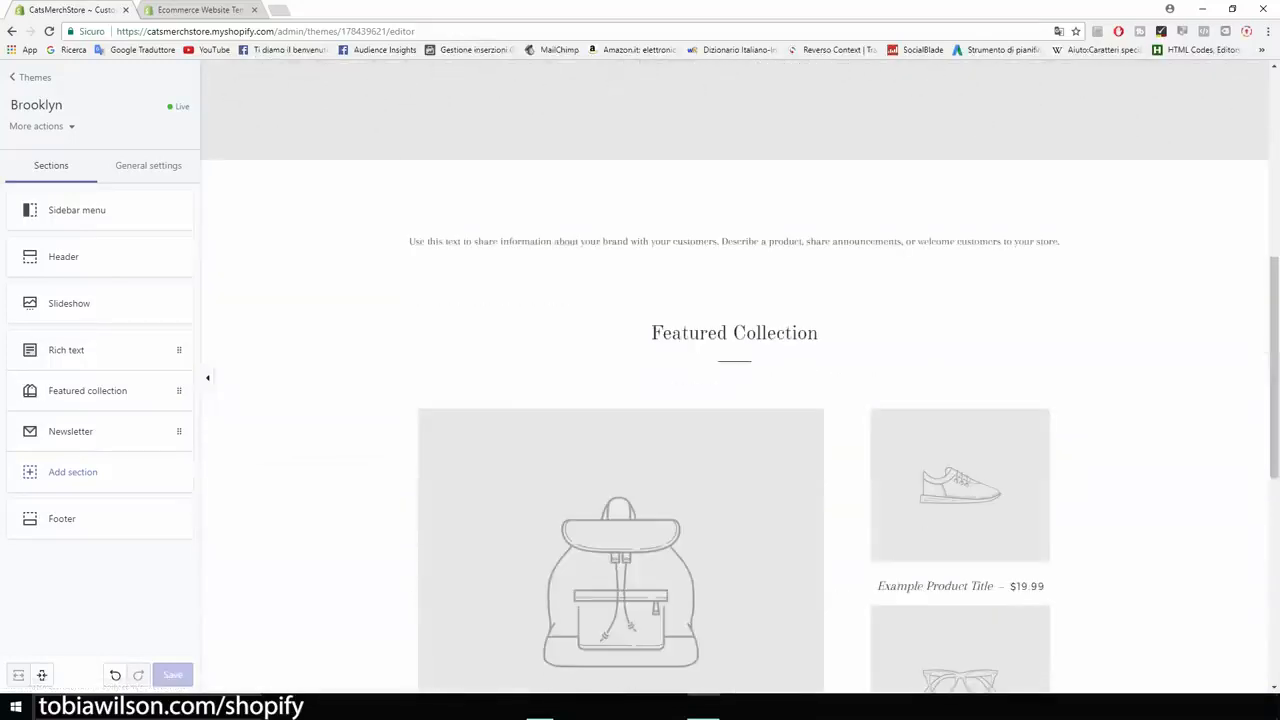
scroll(735, 400, "up", 5)
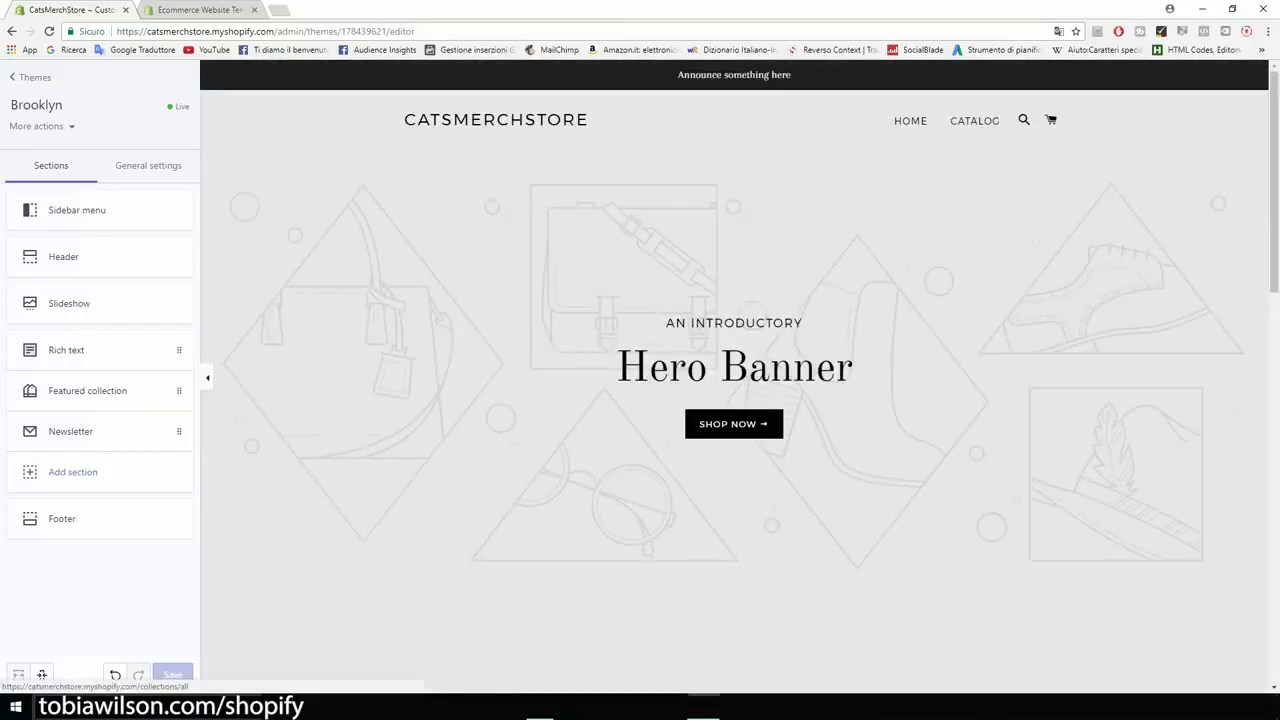
scroll(735, 400, "down", 3)
scroll(735, 400, "down", 5)
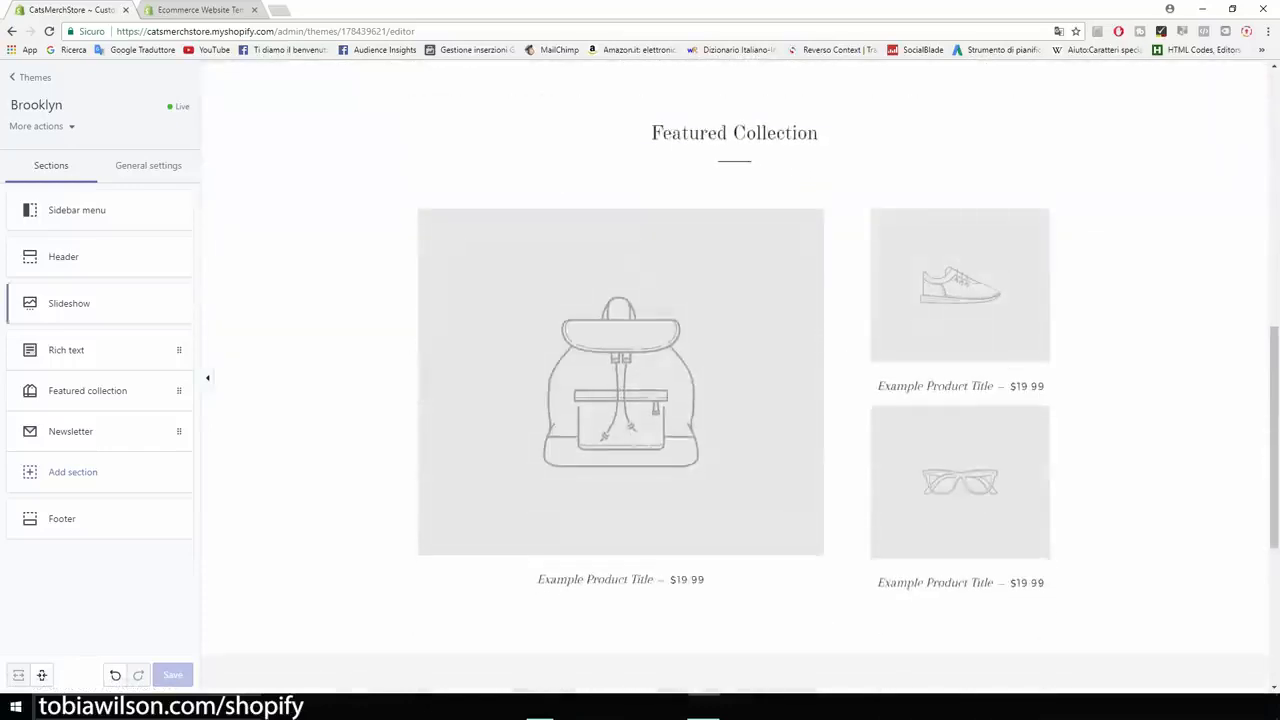
left_click(88, 390)
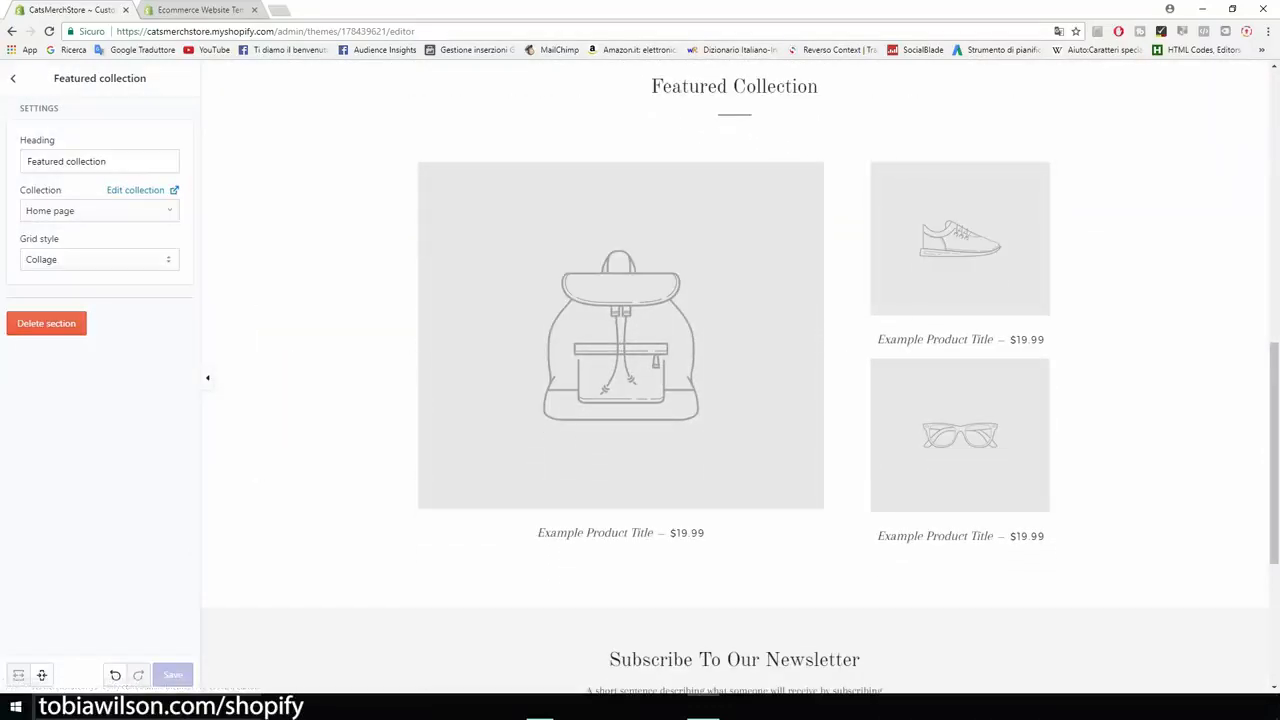
triple_click(68, 161)
type("Our ")
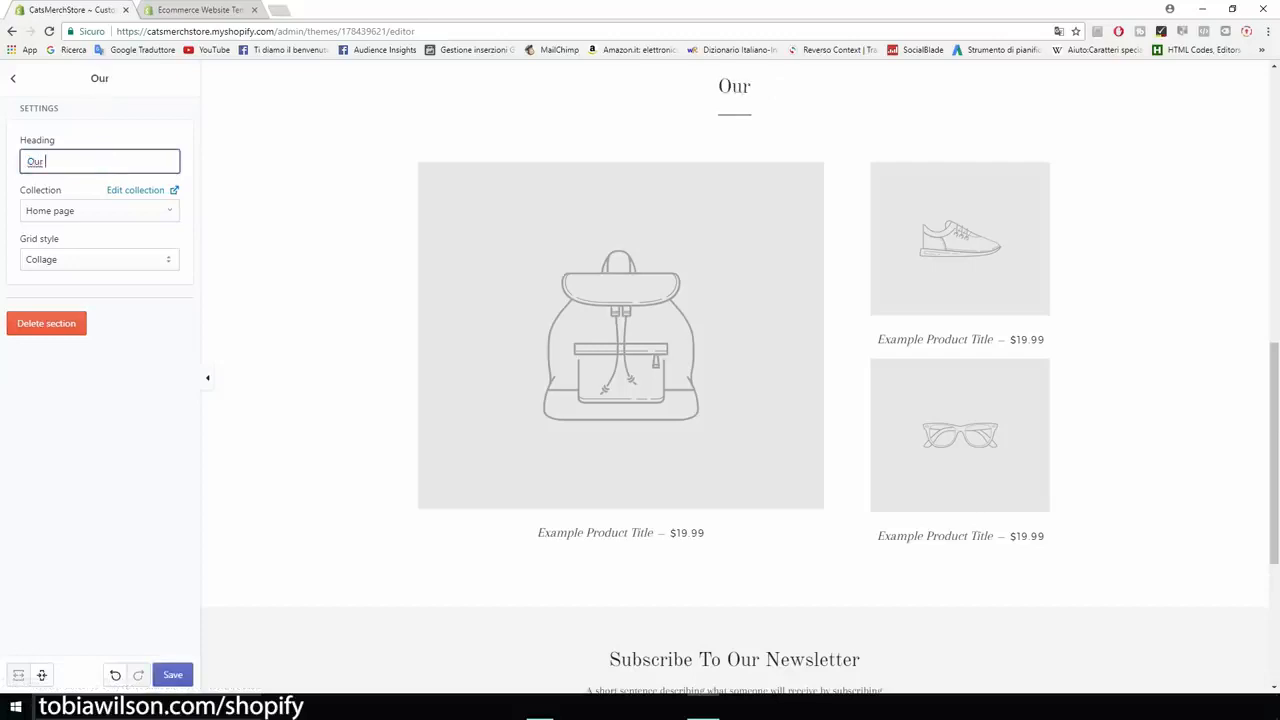
type("Products")
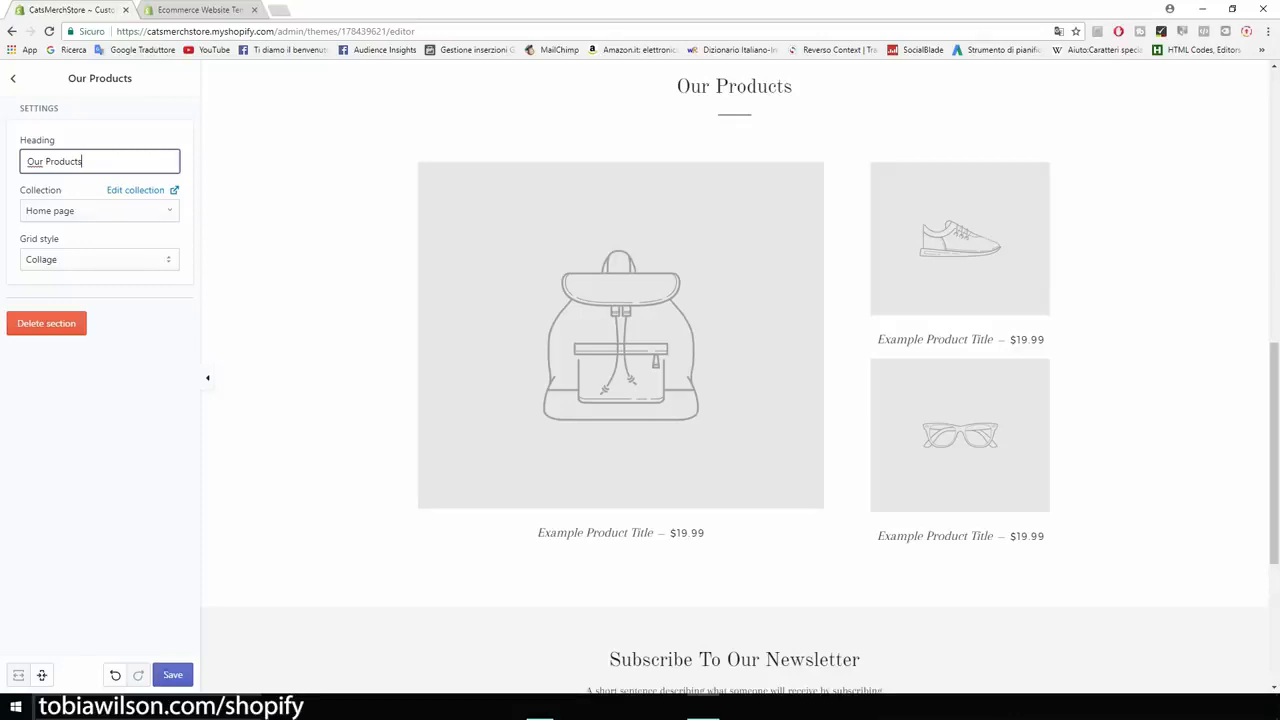
key("Return")
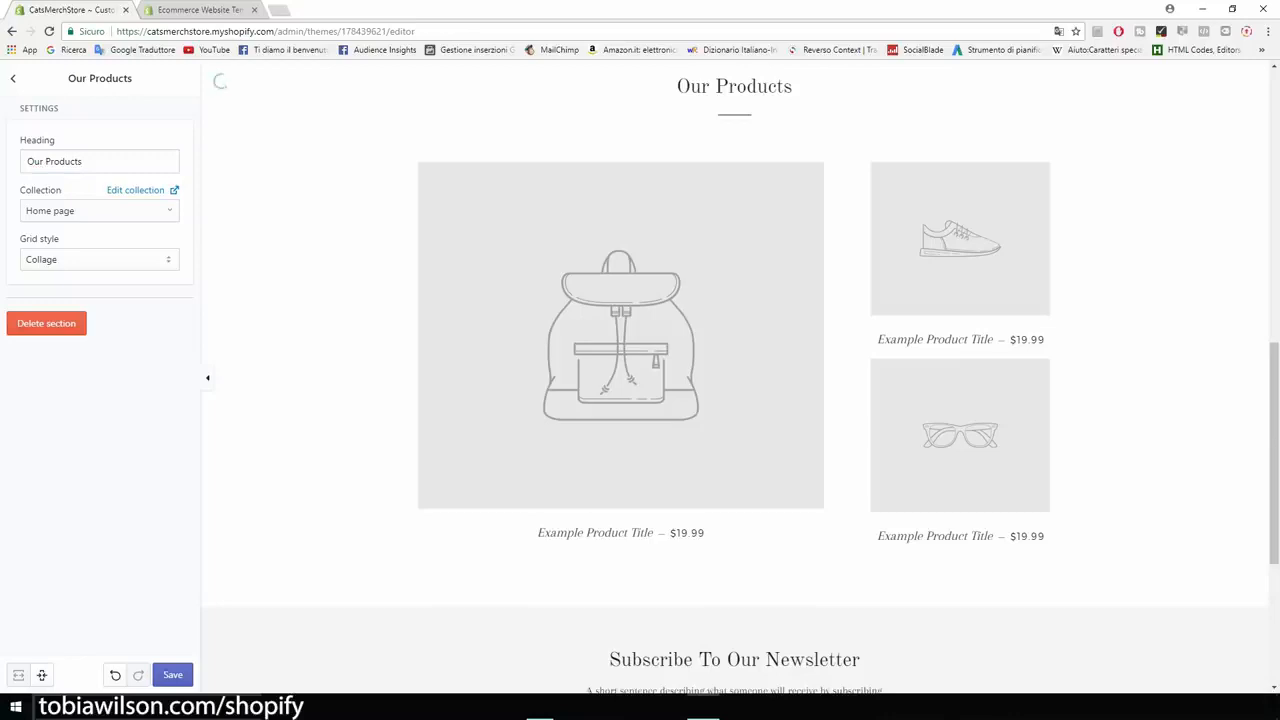
- Set the Our Products section's grid style to Grid, save the theme, and review the home page preview
left_click(99, 260)
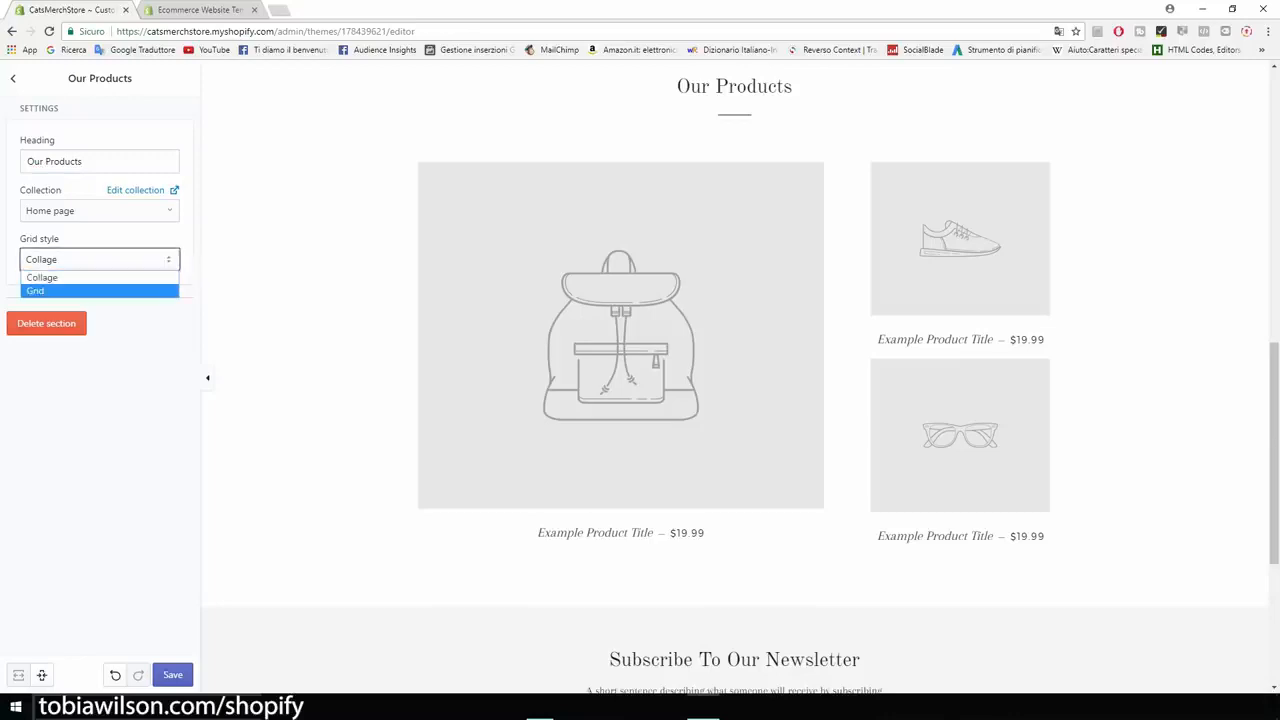
left_click(62, 291)
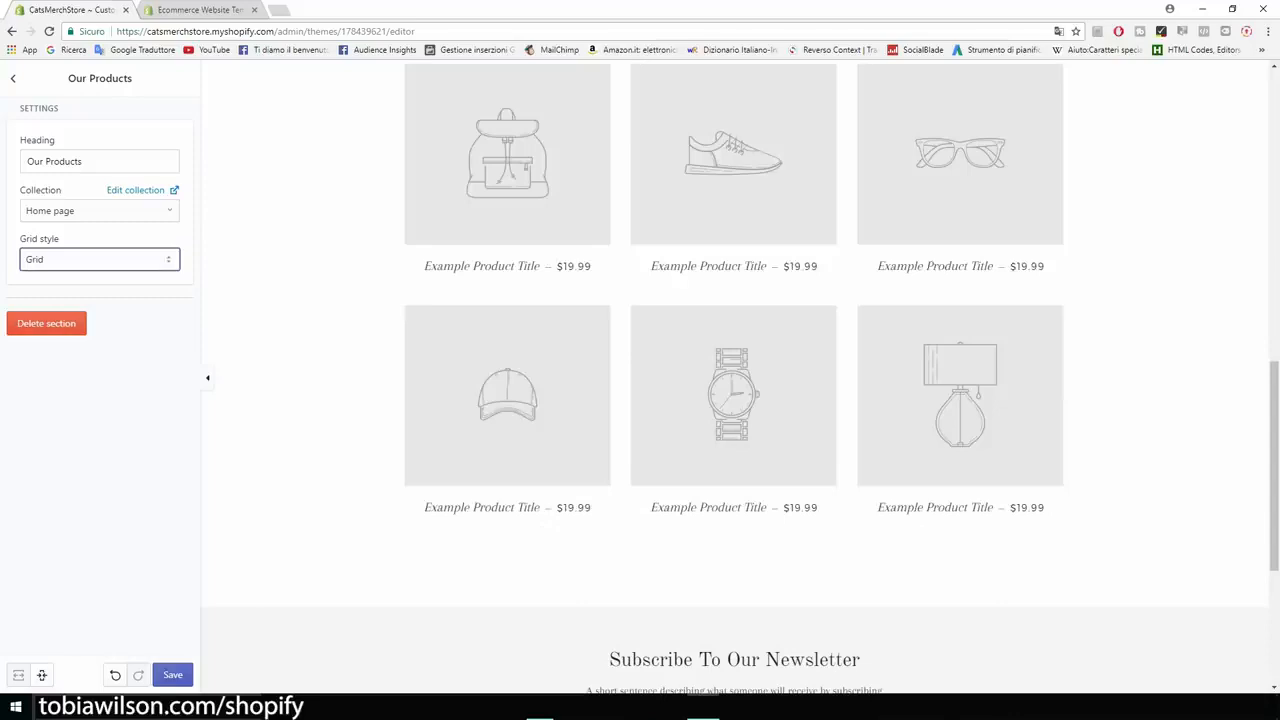
left_click(173, 675)
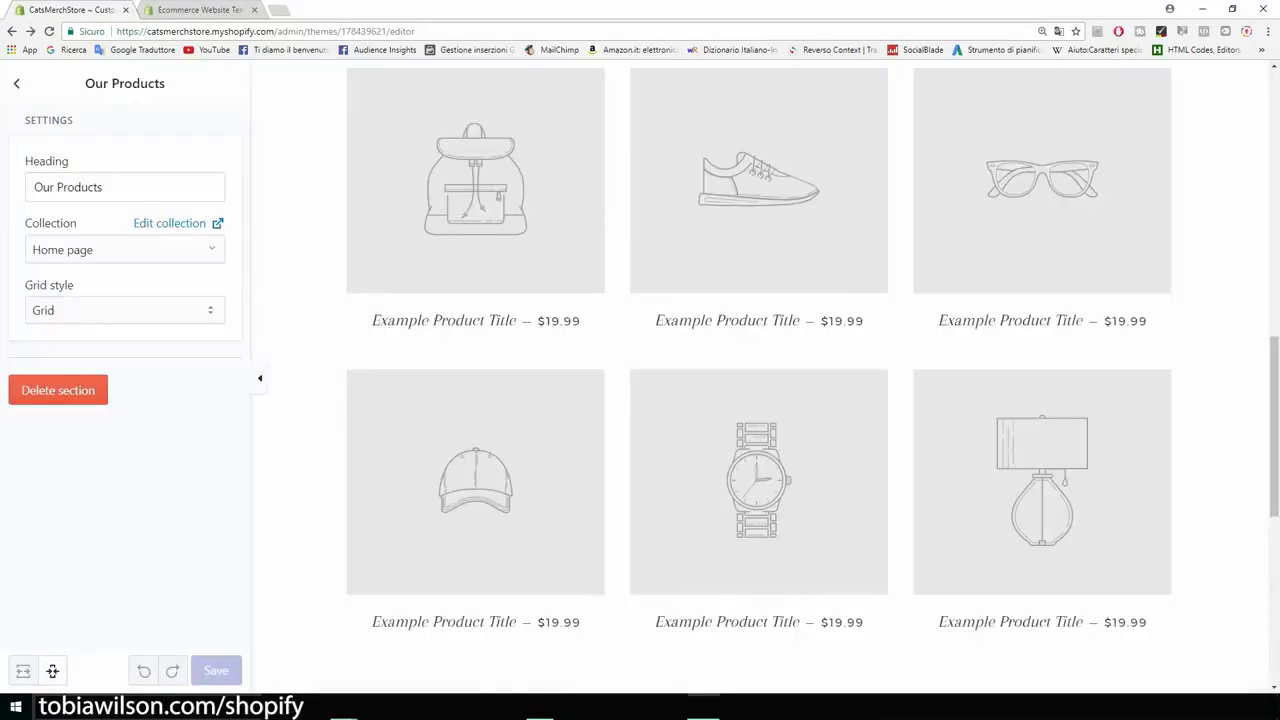
scroll(759, 376, "up", 9)
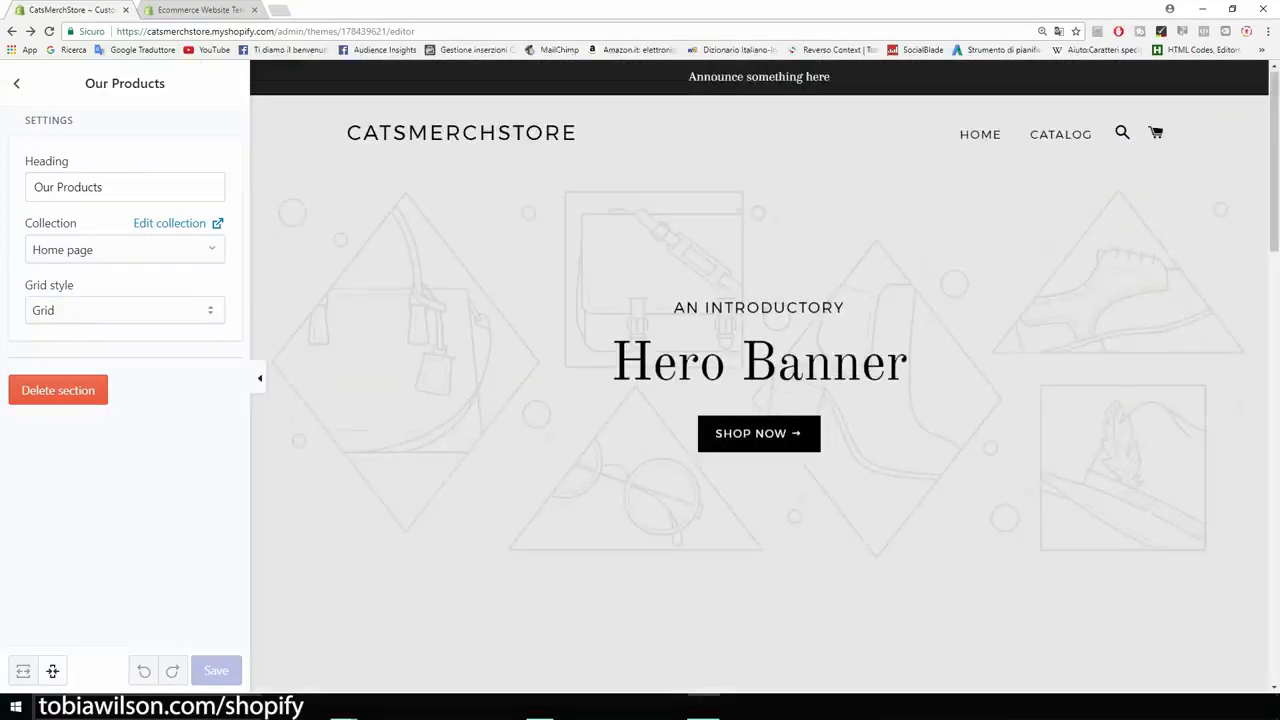
scroll(759, 376, "down", 5)
scroll(759, 376, "down", 2)
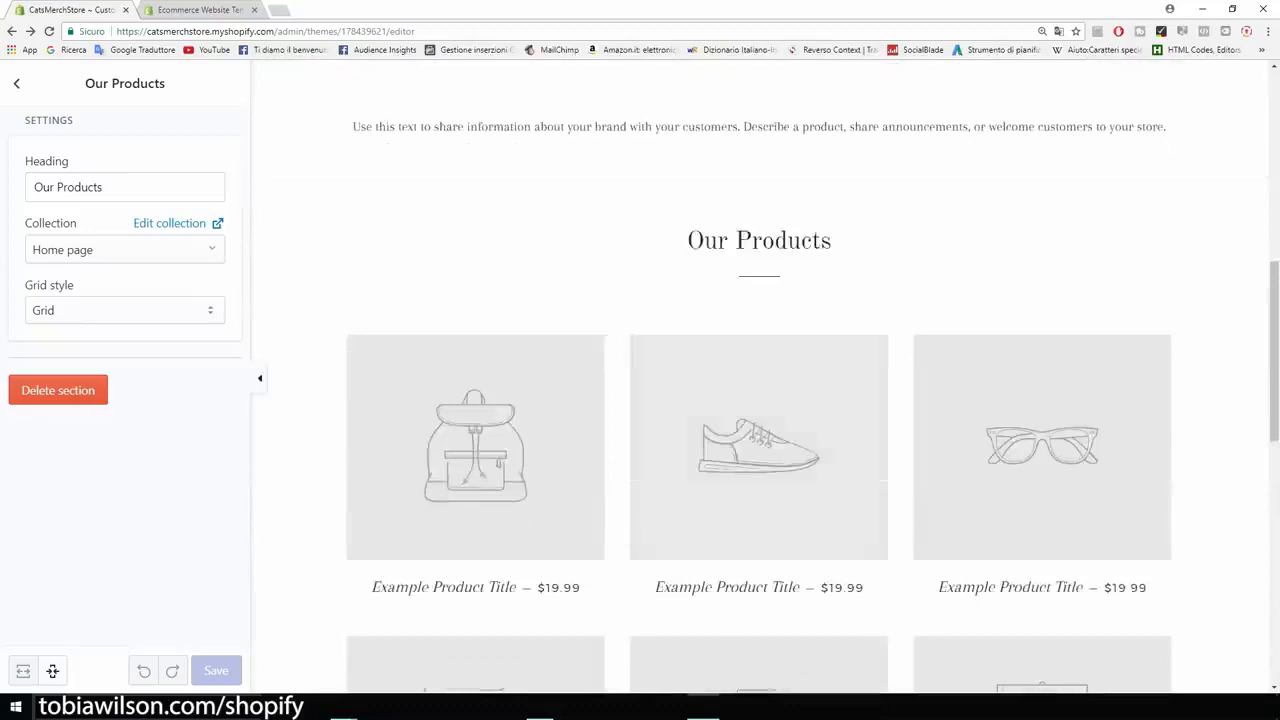
scroll(759, 376, "up", 1)
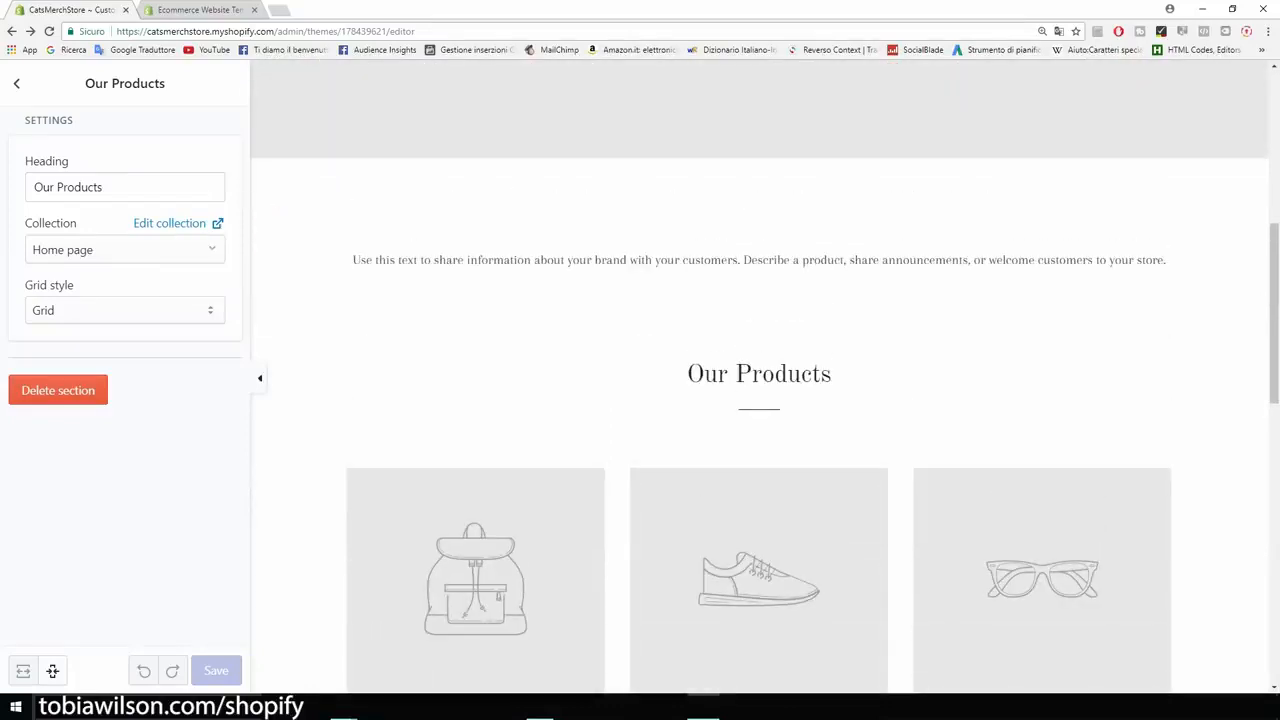
- Delete the Rich text section from the home page and check the remaining sections in the preview
left_click(17, 84)
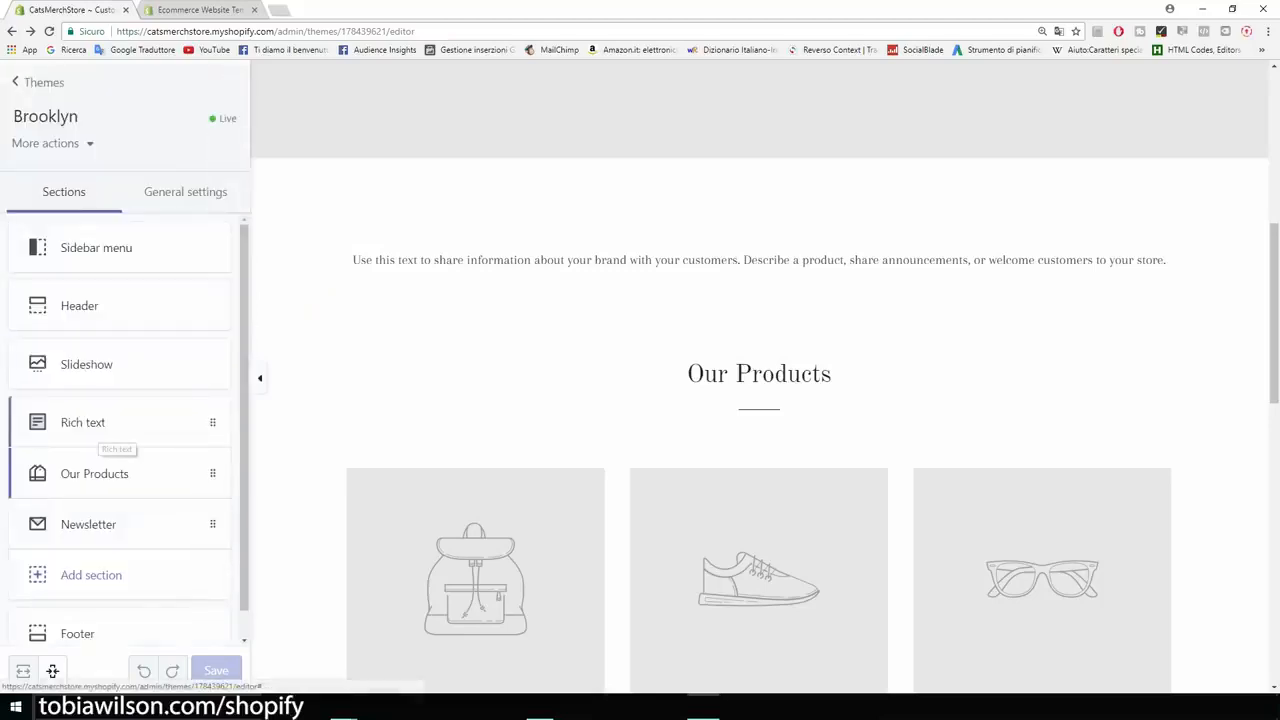
left_click(100, 428)
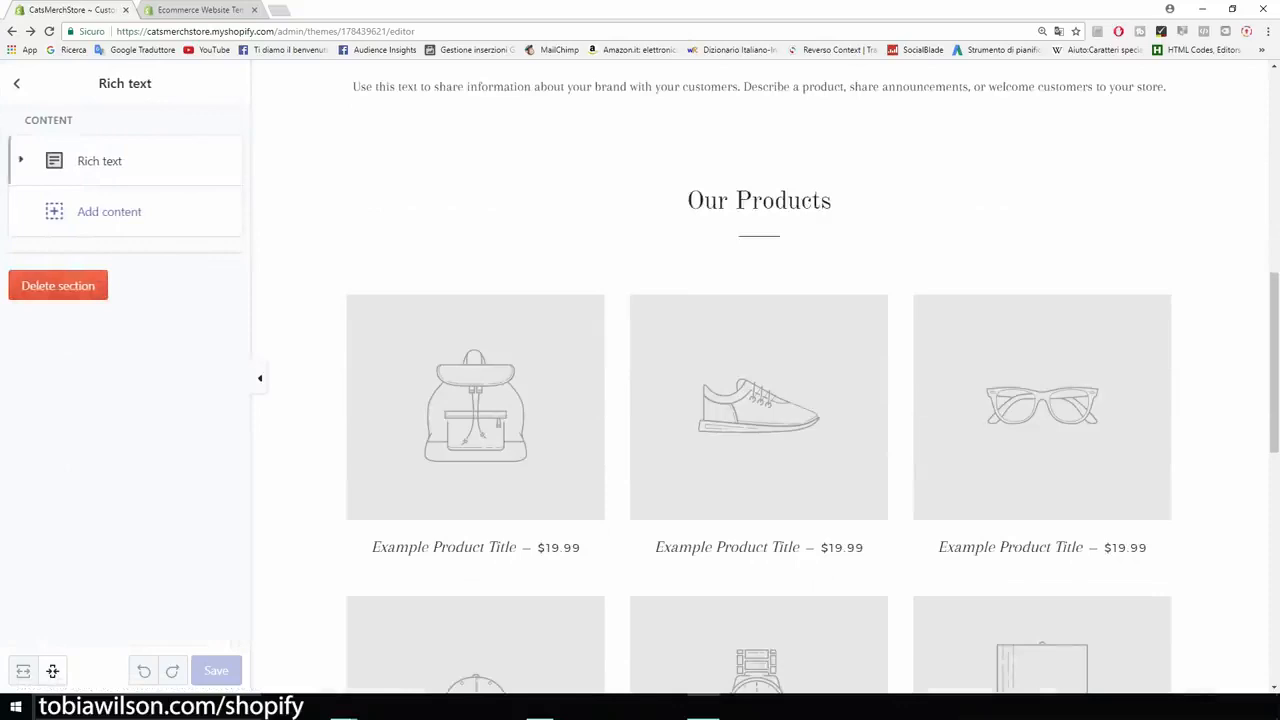
left_click(100, 161)
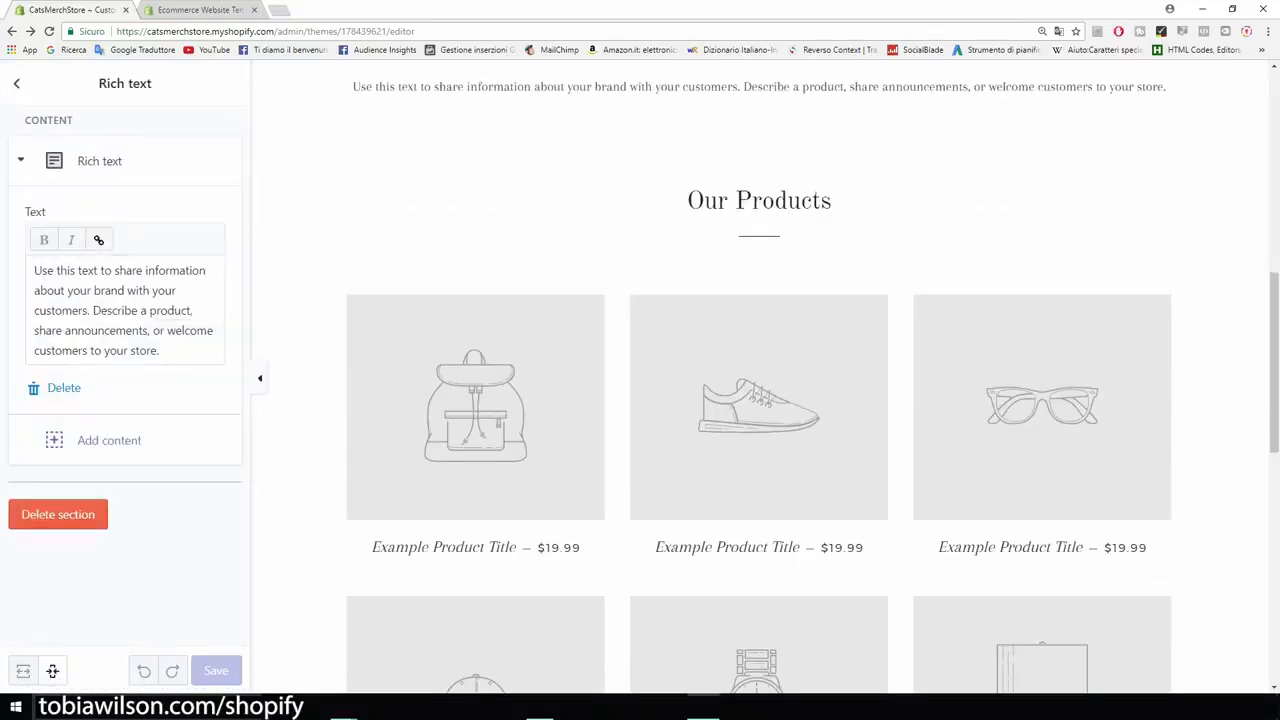
left_click_drag(191, 346, 30, 268)
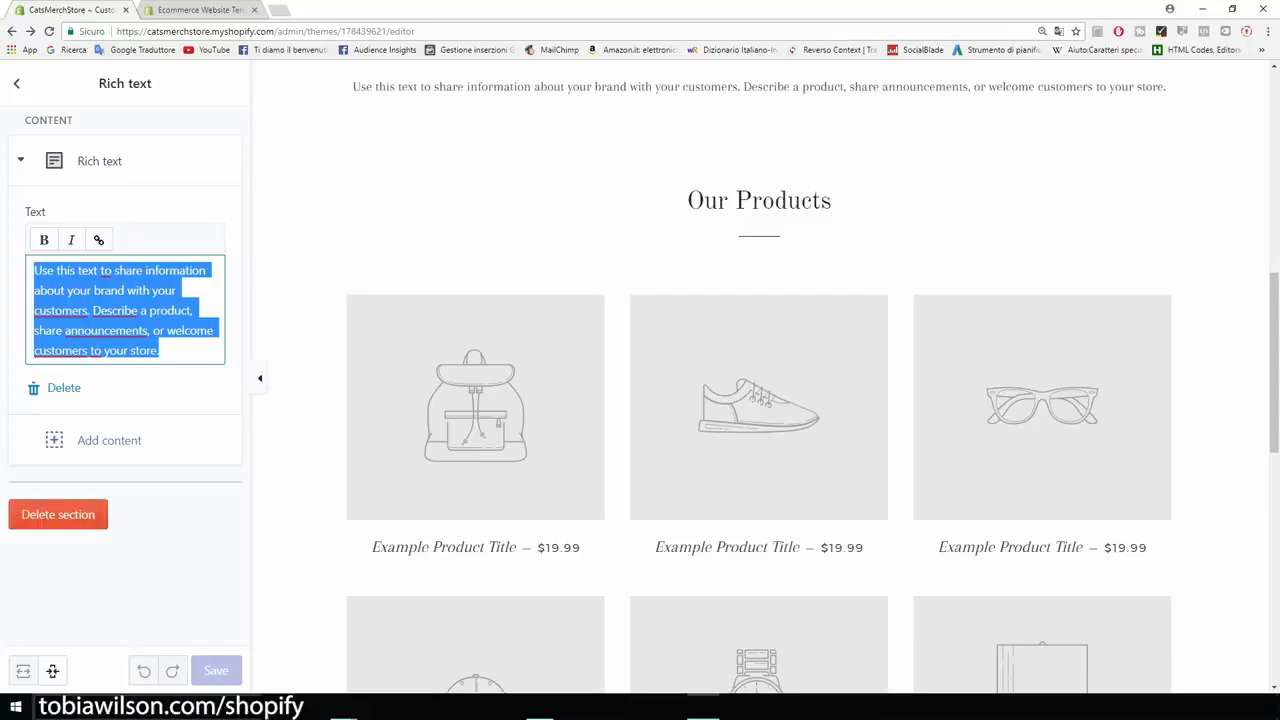
left_click(58, 514)
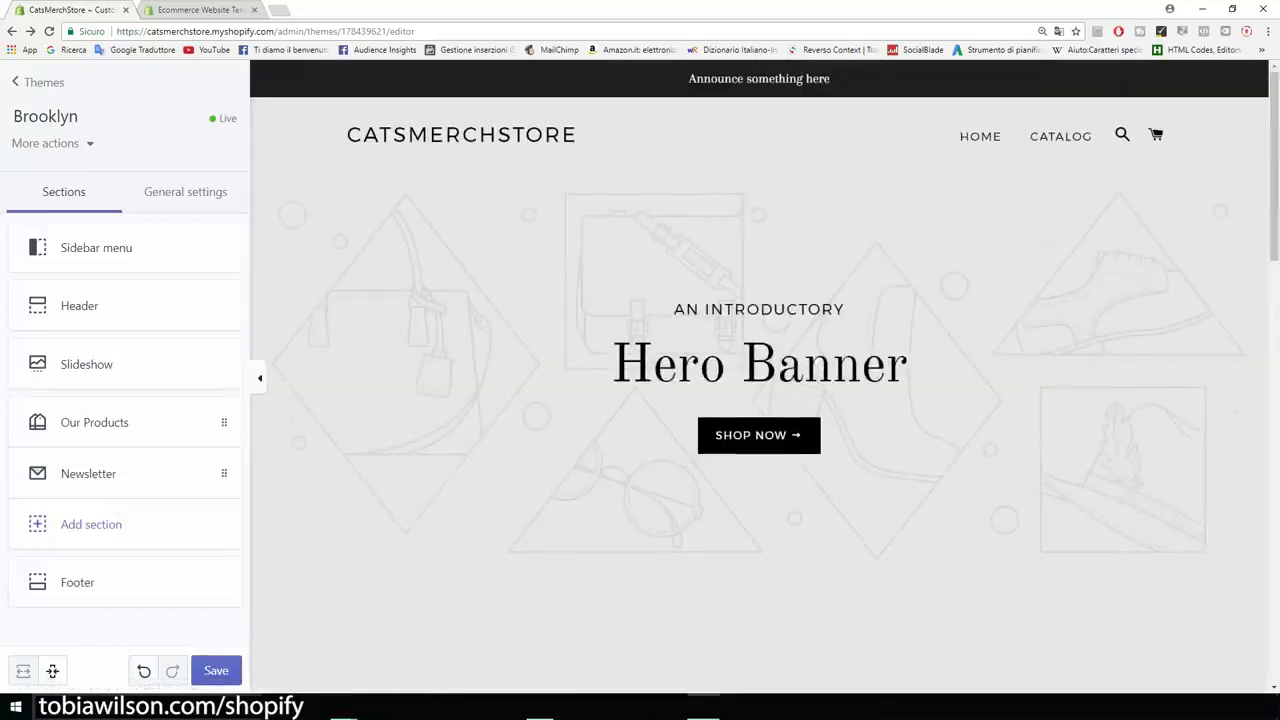
scroll(759, 376, "down", 5)
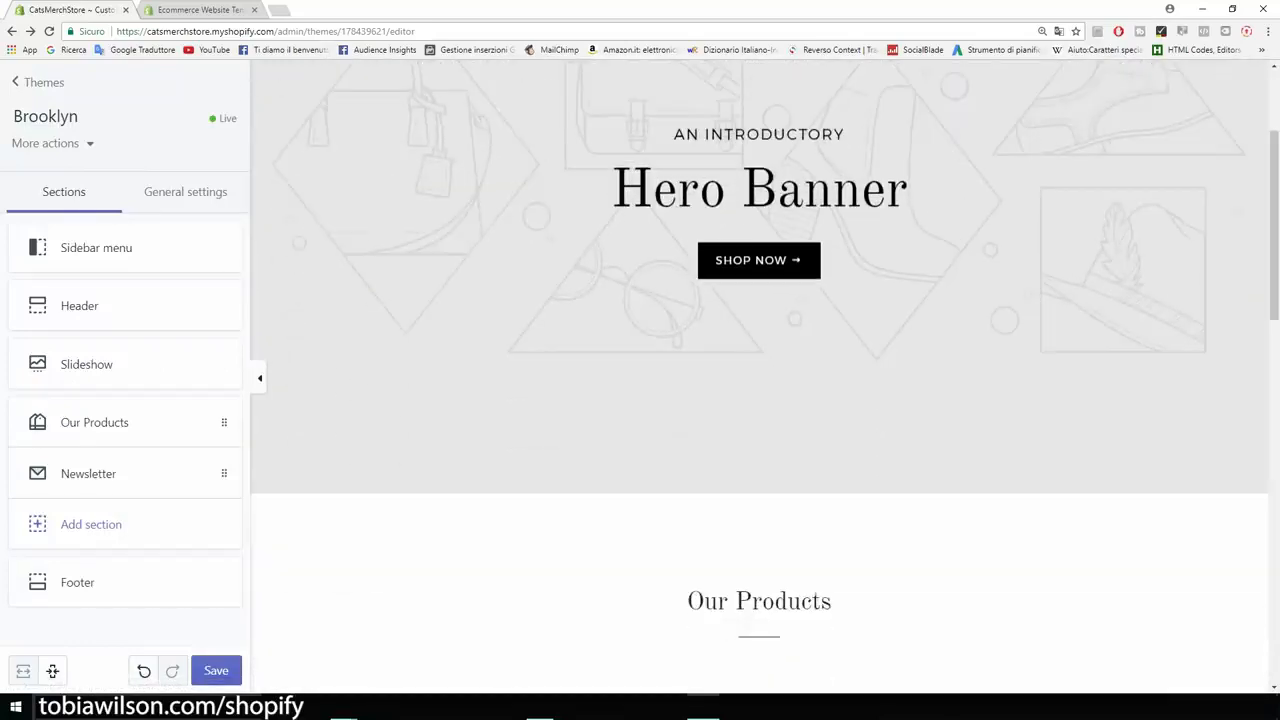
scroll(759, 376, "down", 4)
scroll(759, 376, "up", 8)
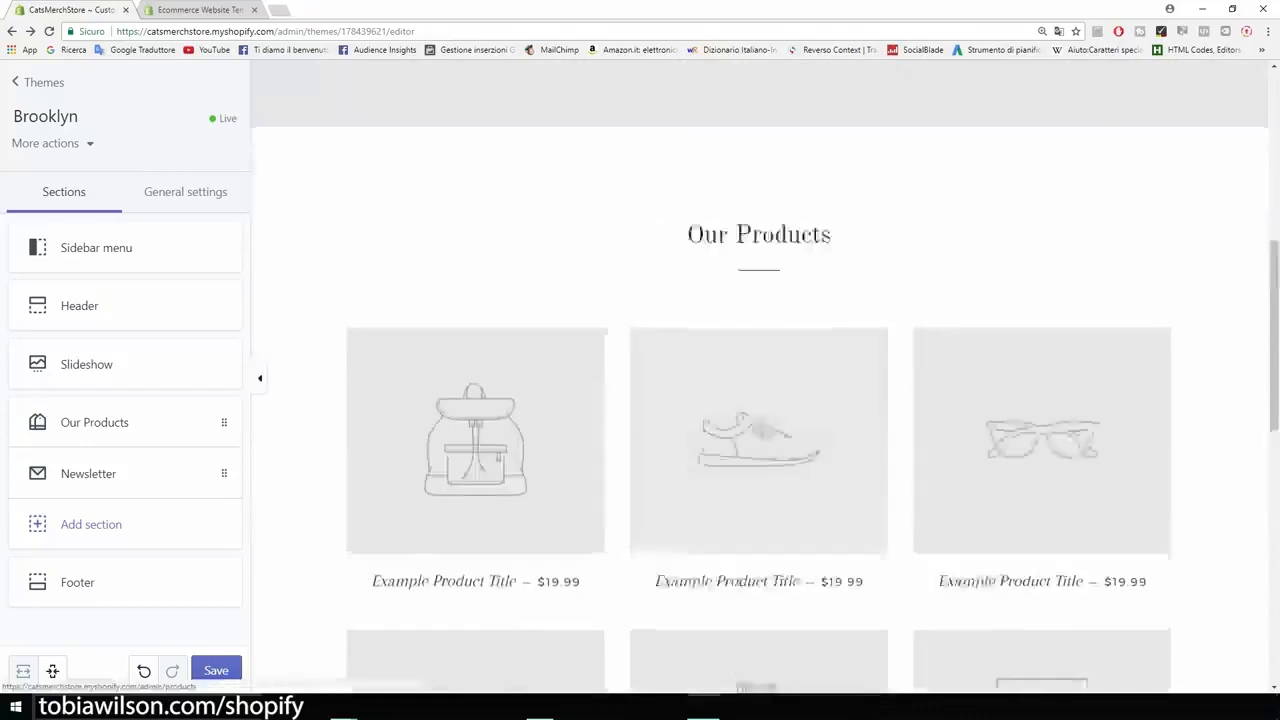
scroll(759, 376, "up", 2)
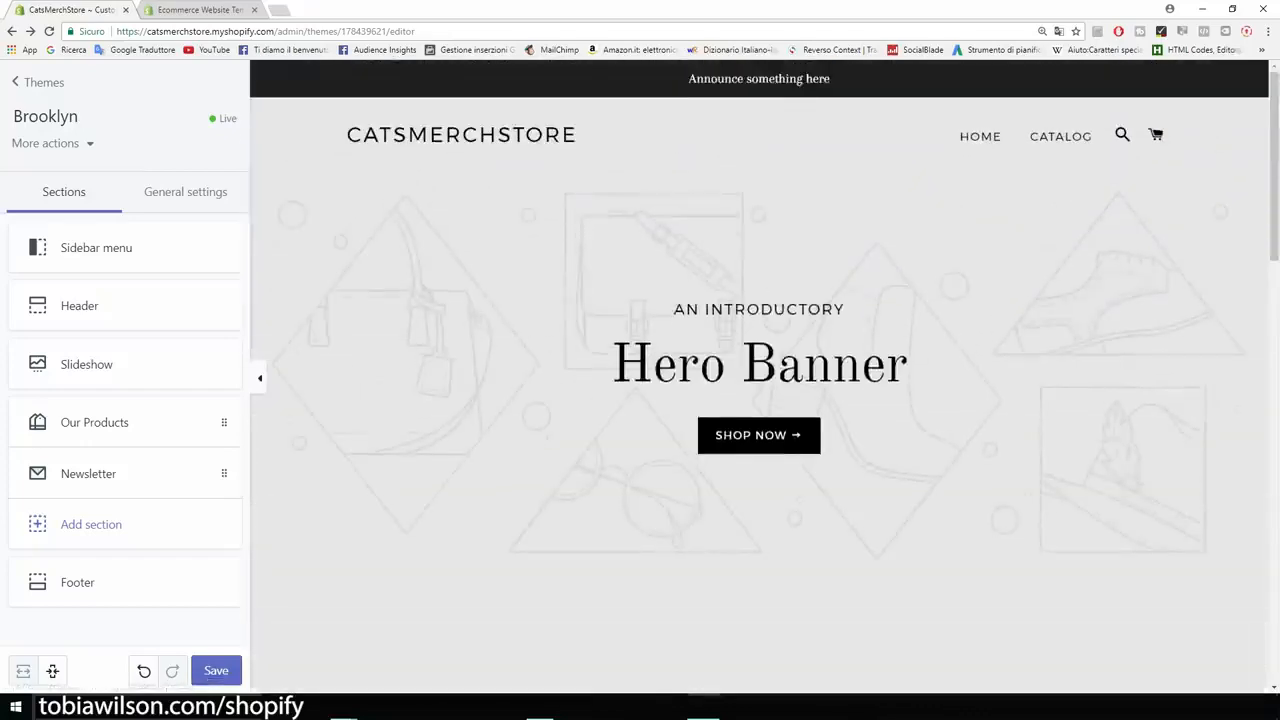
scroll(765, 380, "down", 1)
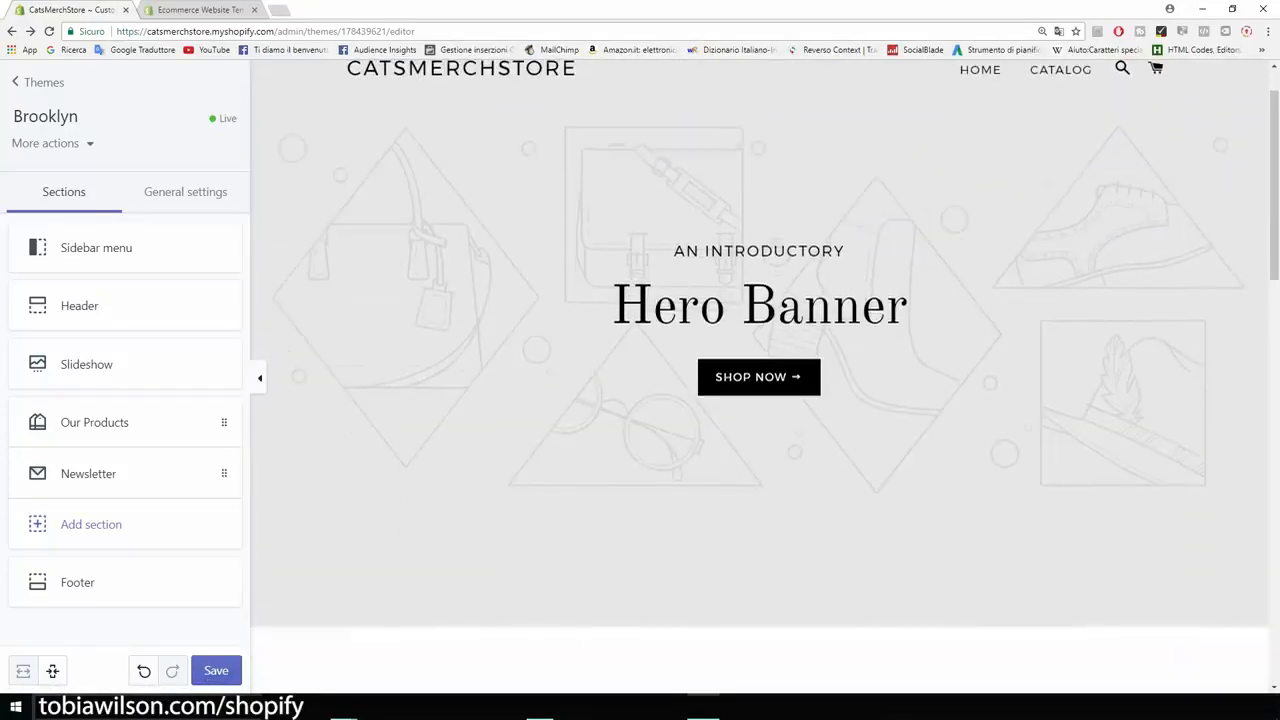
scroll(759, 376, "up", 1)
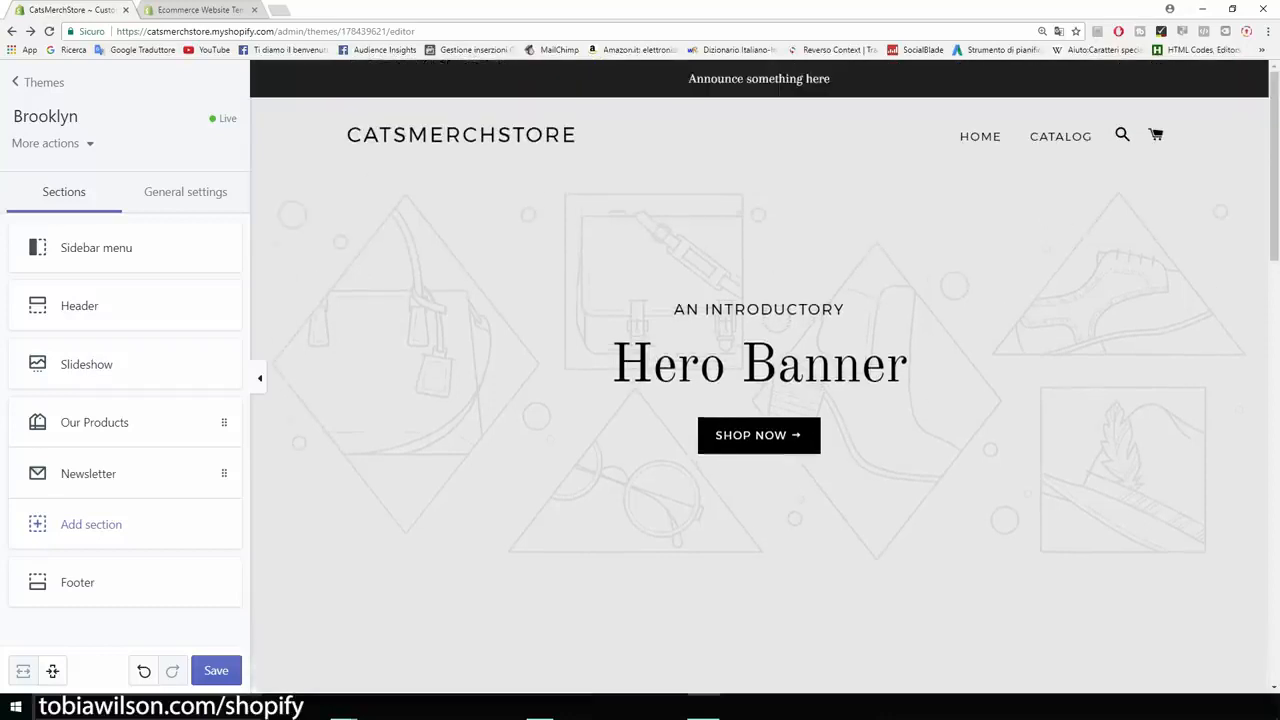
- Search for "google images" in a new browser tab and open the Google Images site
key("ctrl+t")
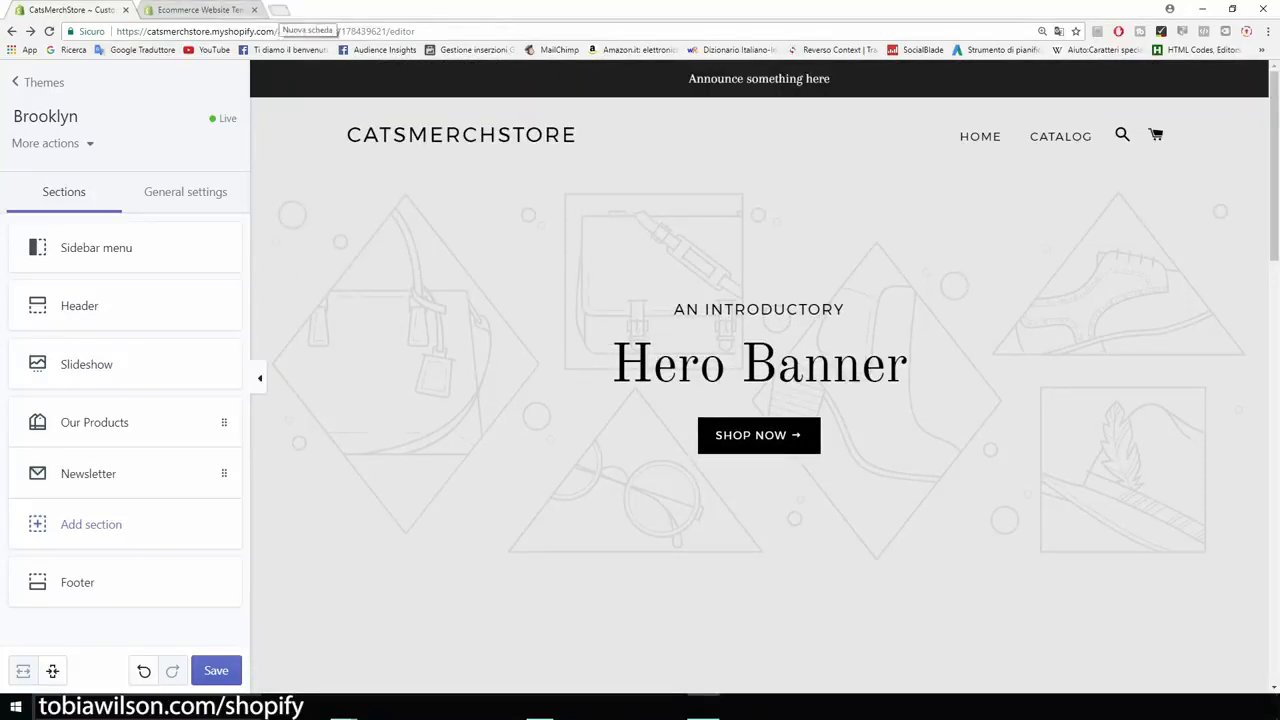
type("google")
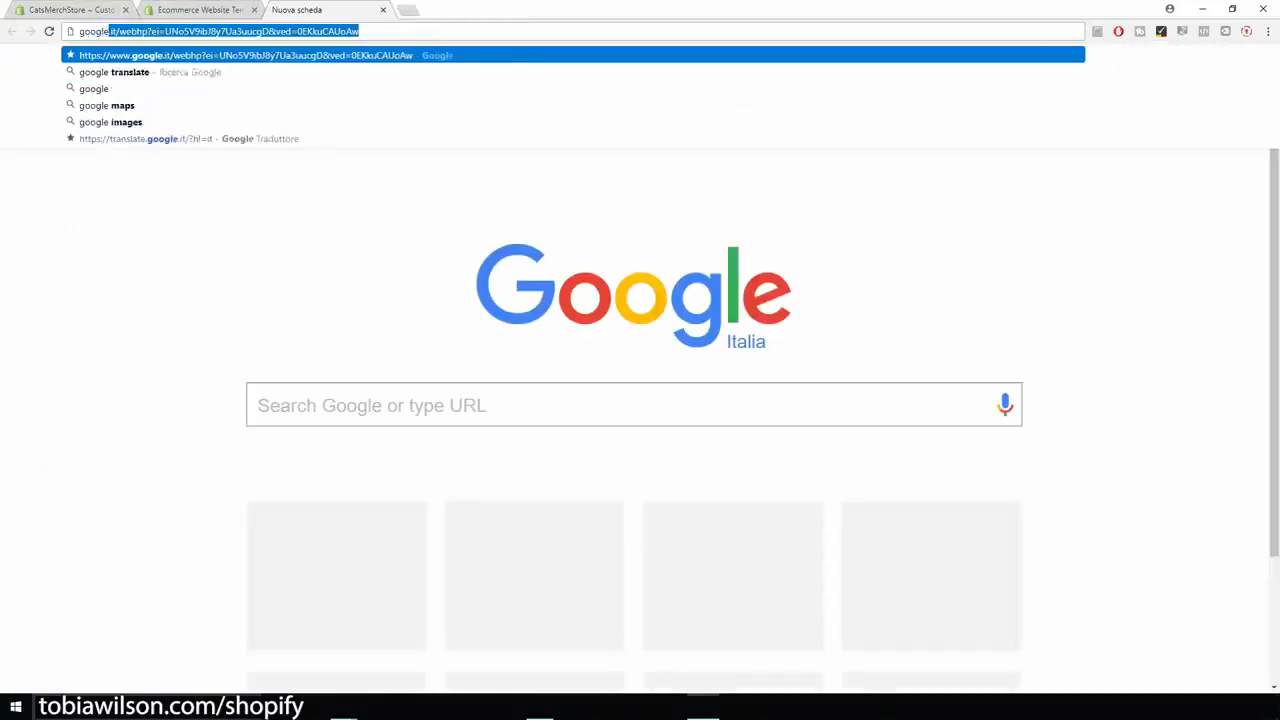
type(" images")
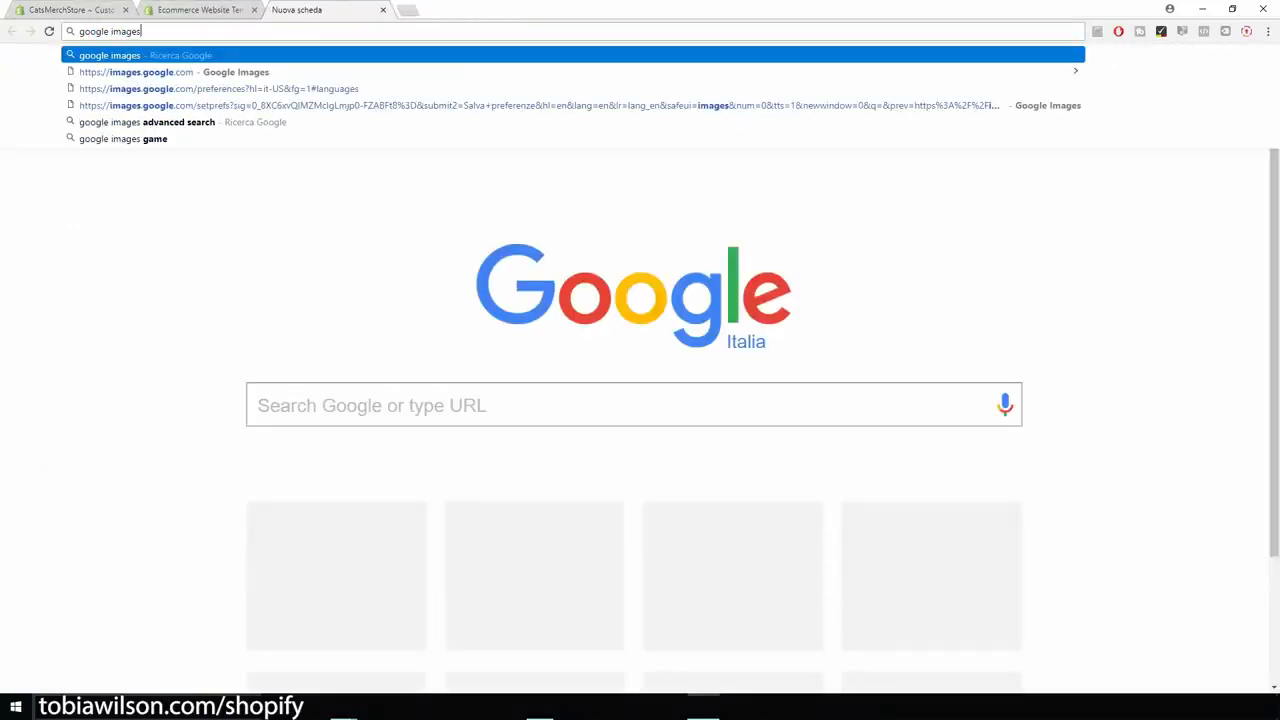
key("Return")
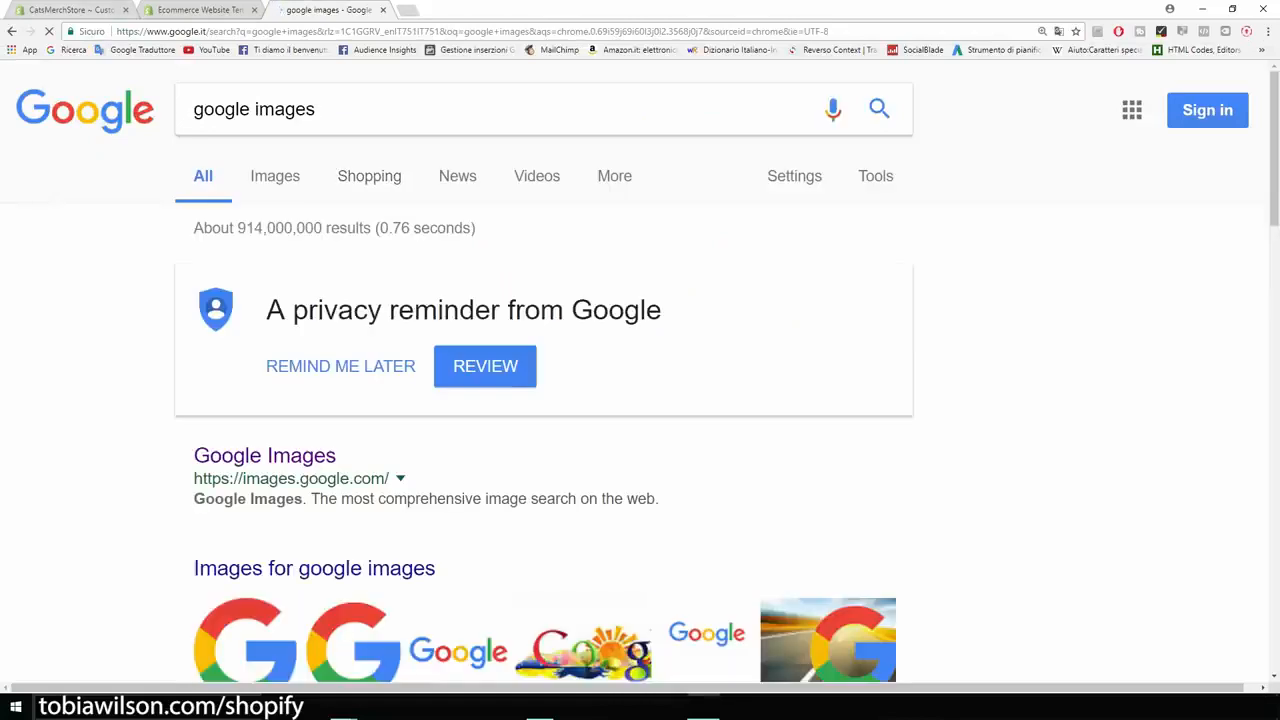
left_click(258, 455)
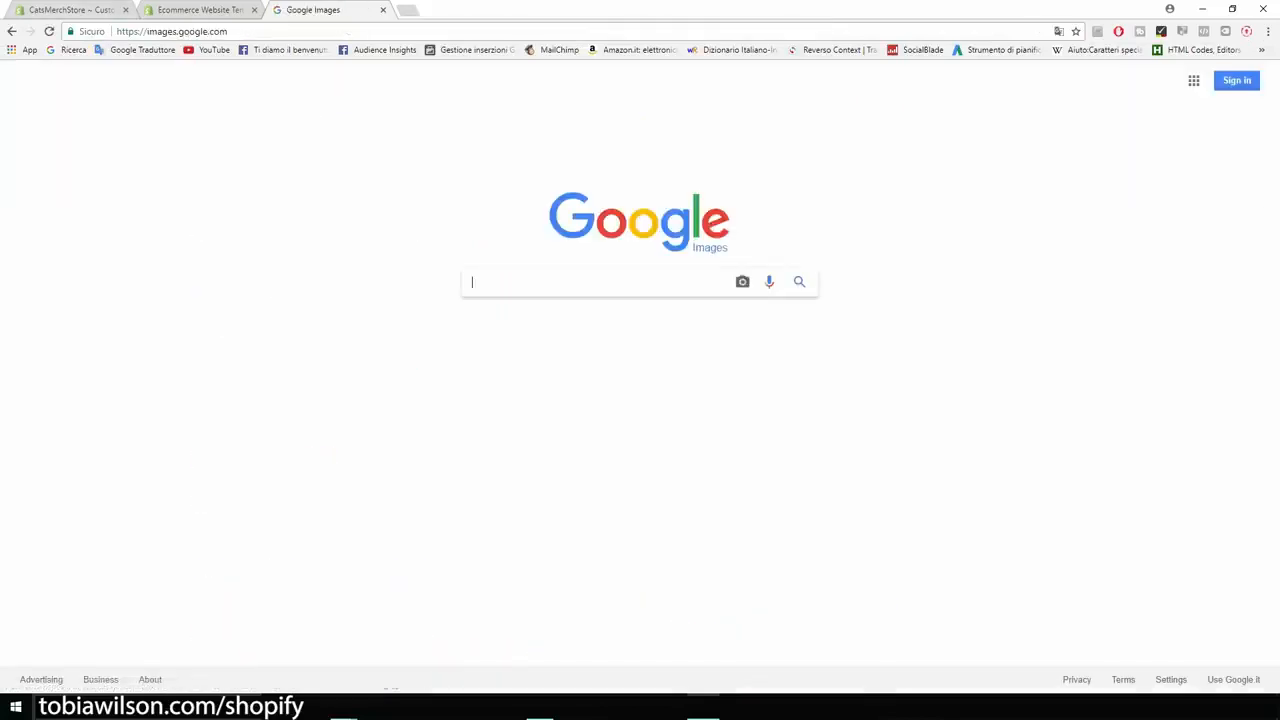
- Enlarge the Google Images page to 150% and search for "cats"
key("ctrl+plus")
key("ctrl+plus")
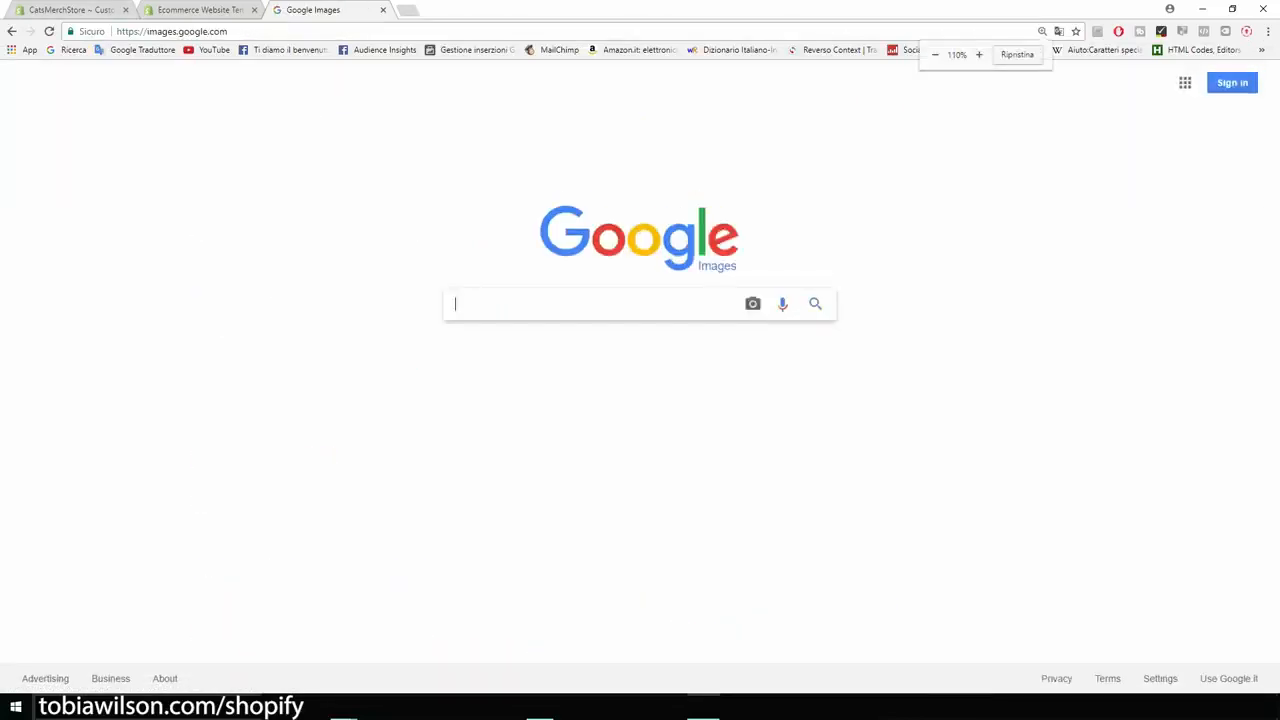
key("ctrl+plus")
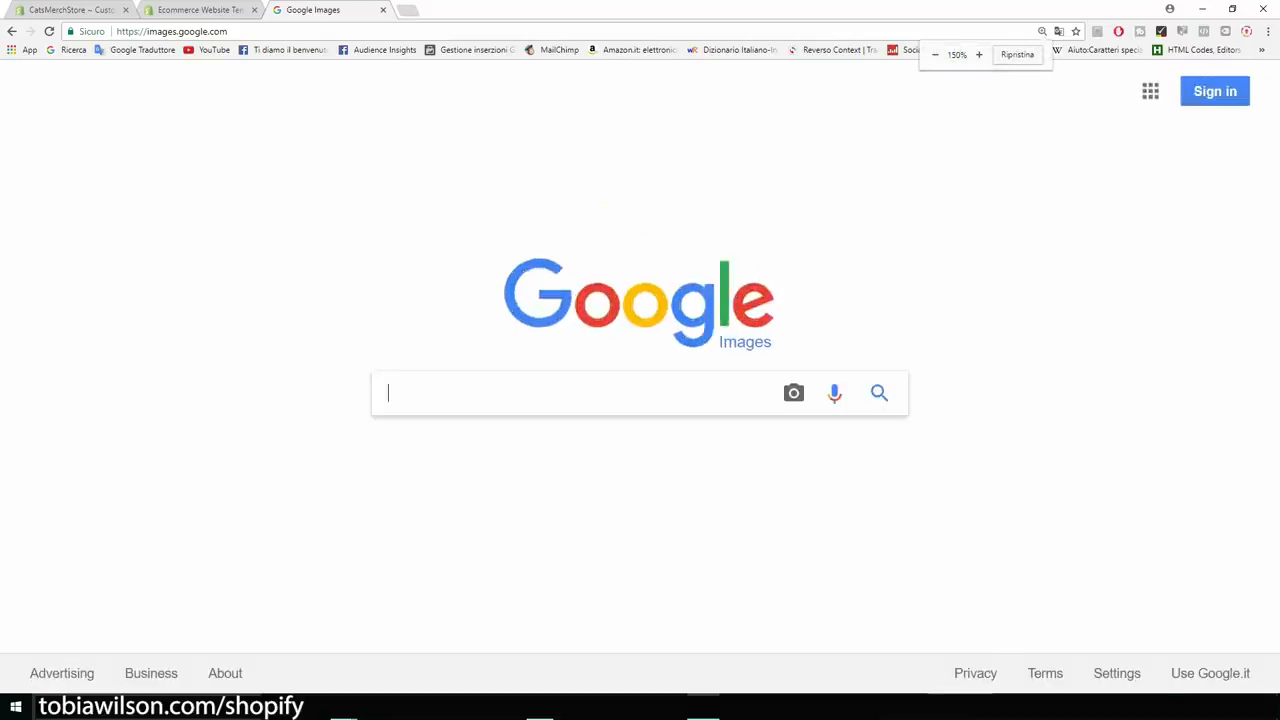
type("cats")
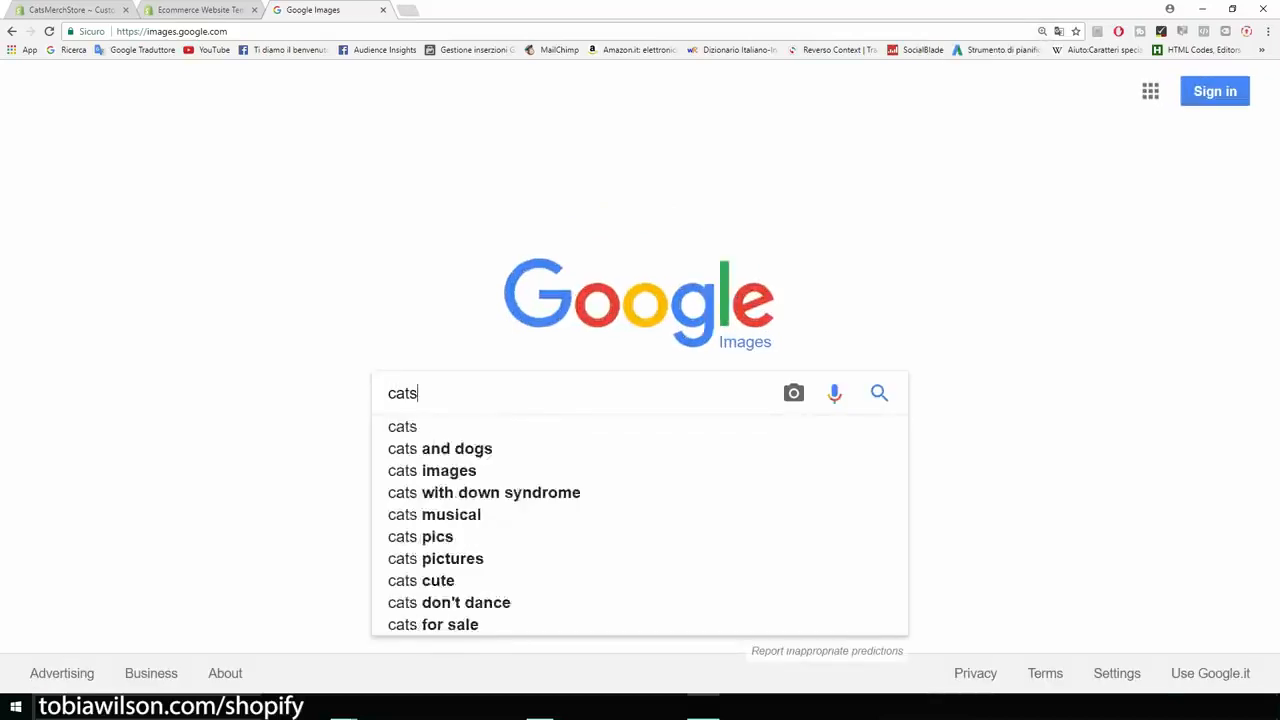
key("Return")
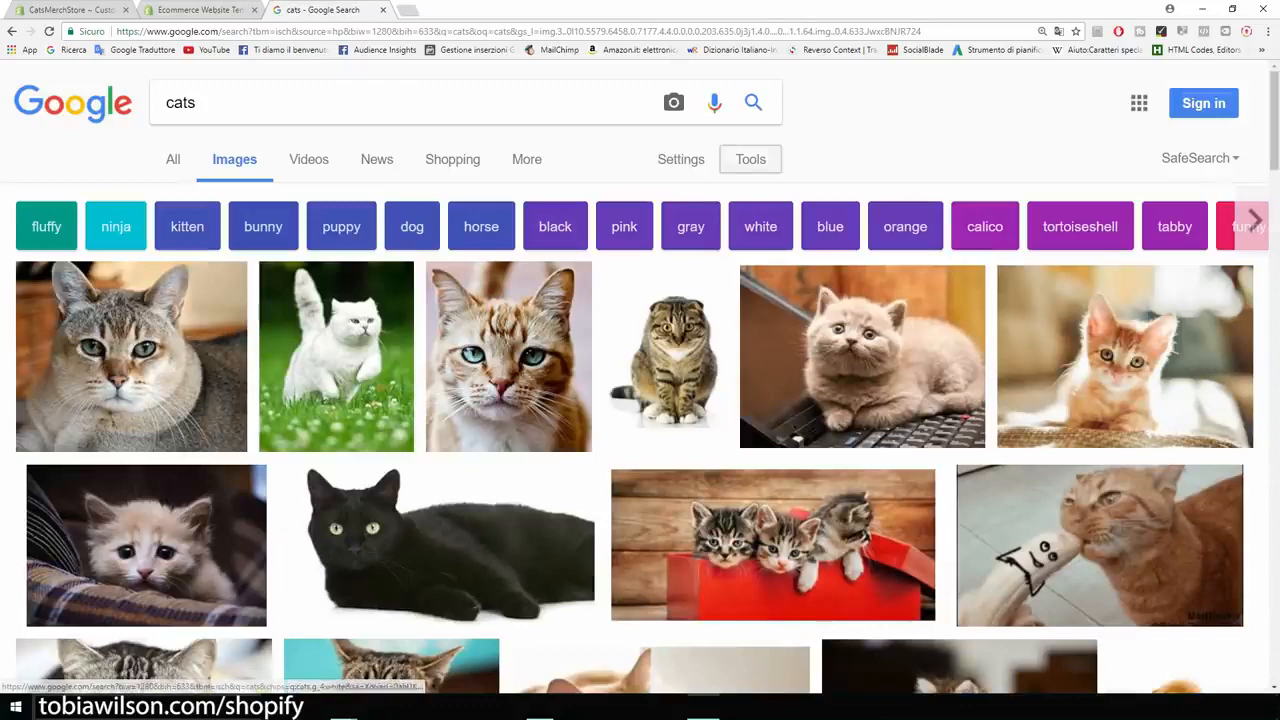
- Filter the cat image results by usage rights to Labeled for reuse
left_click(751, 160)
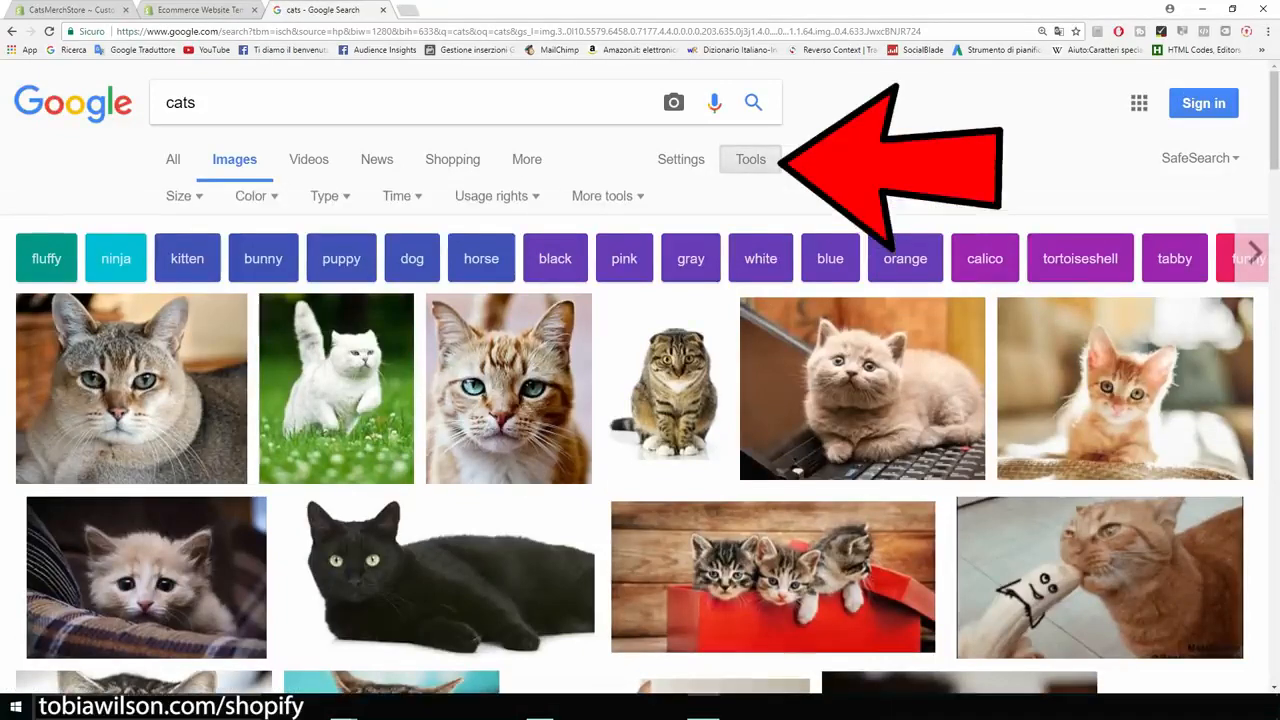
left_click(491, 196)
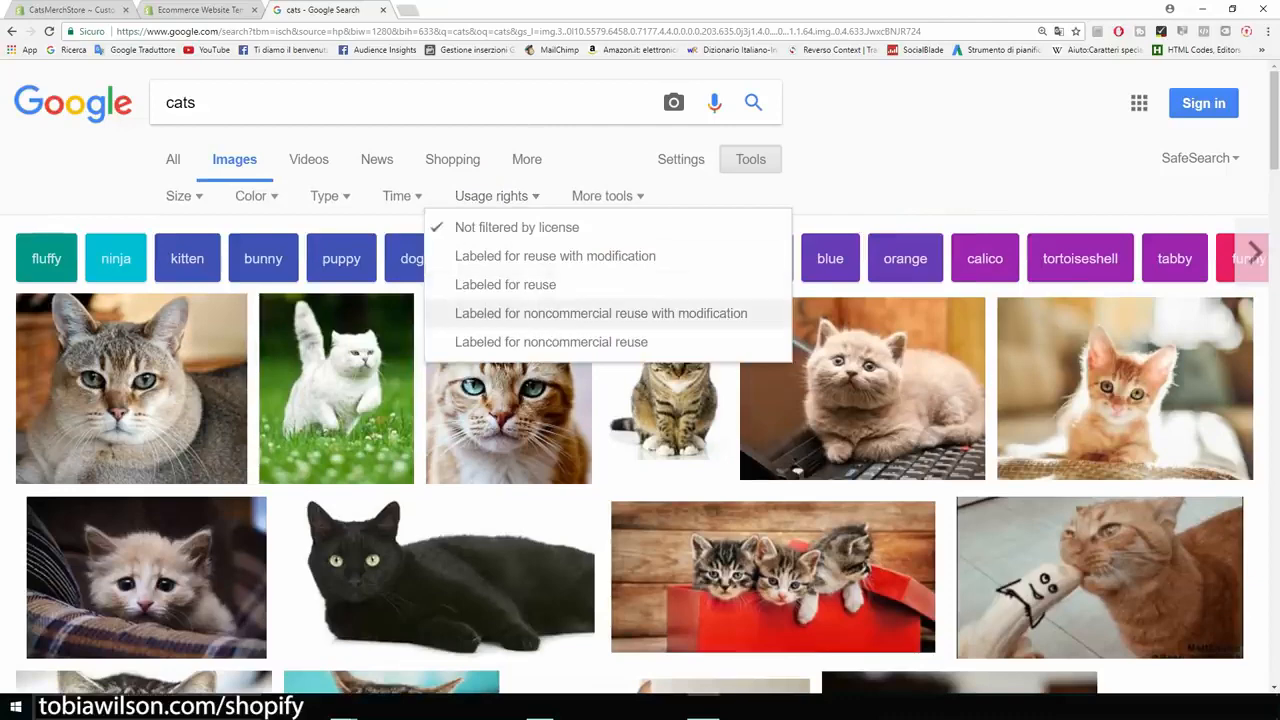
key("ctrl+plus")
key("ctrl+plus")
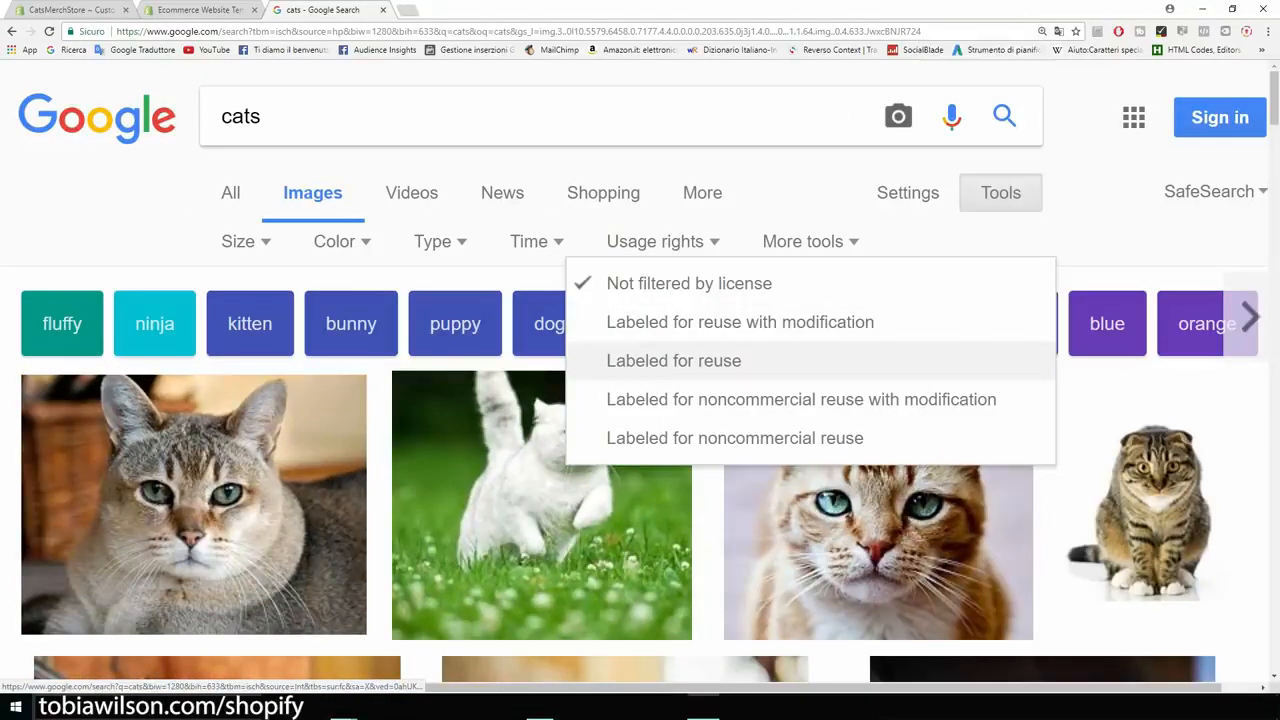
left_click(673, 360)
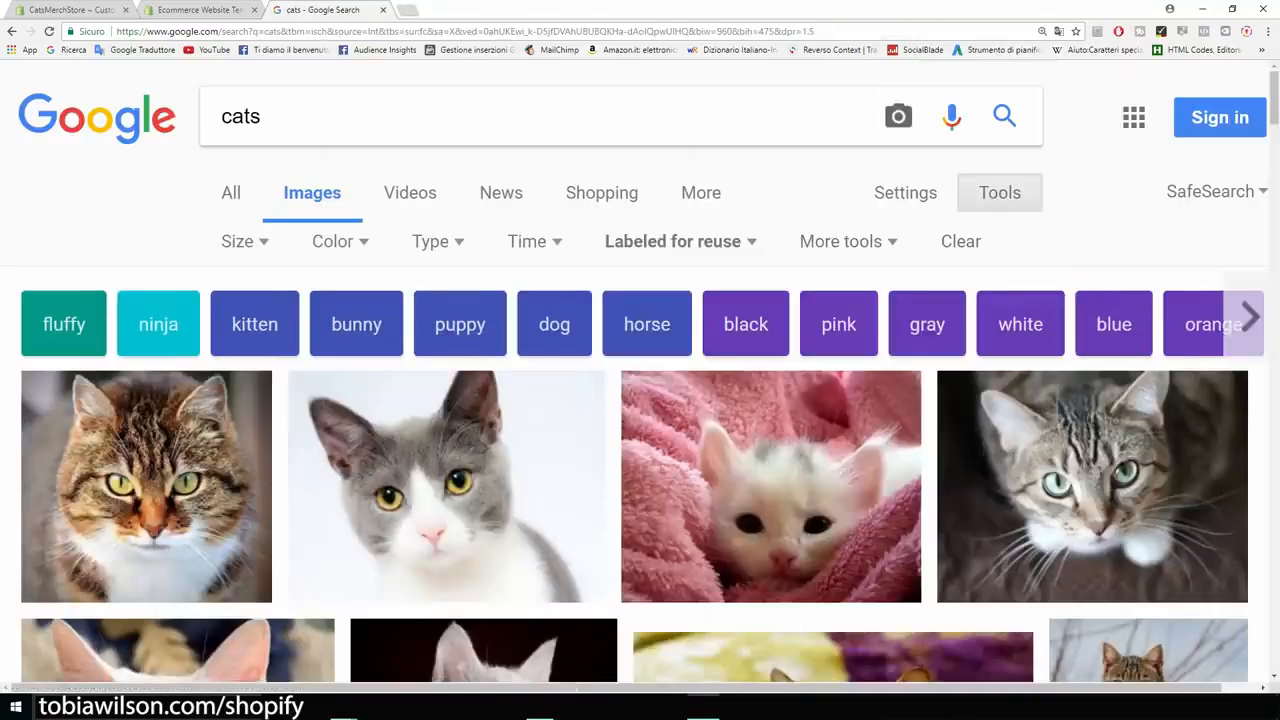
key("ctrl+minus")
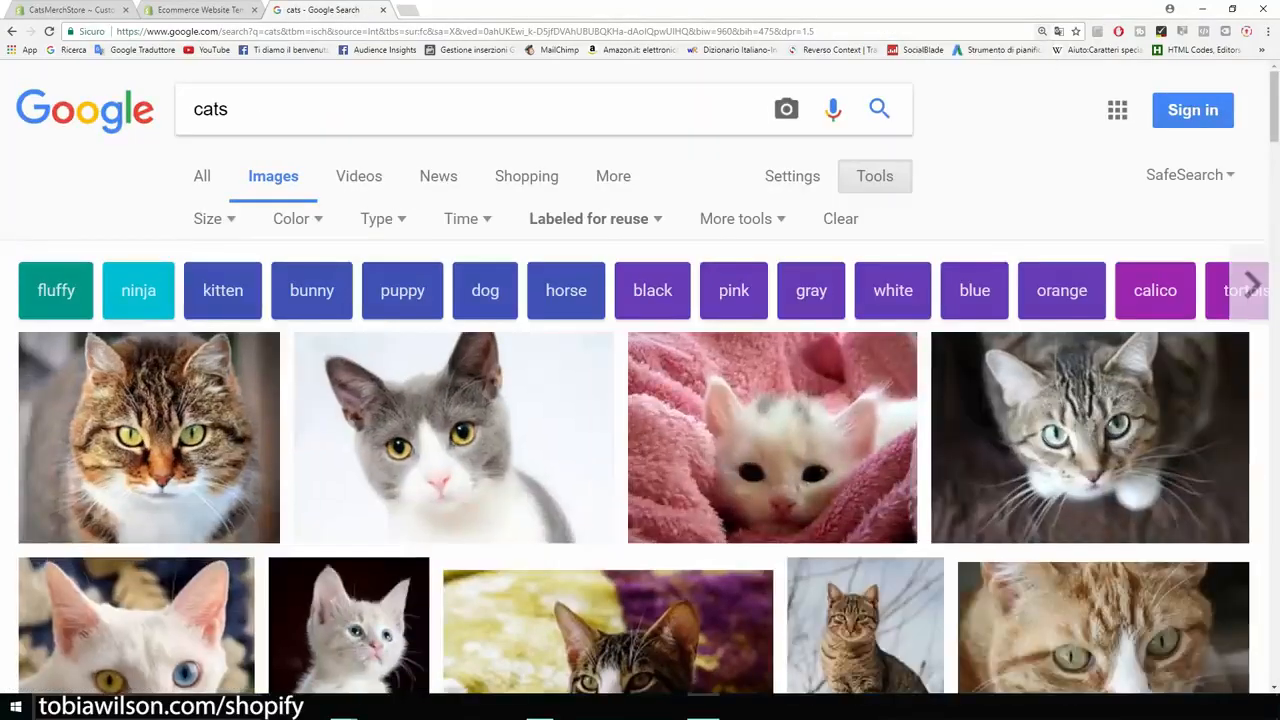
- Restrict the cat image results to sizes larger than 1024×768
left_click(70, 10)
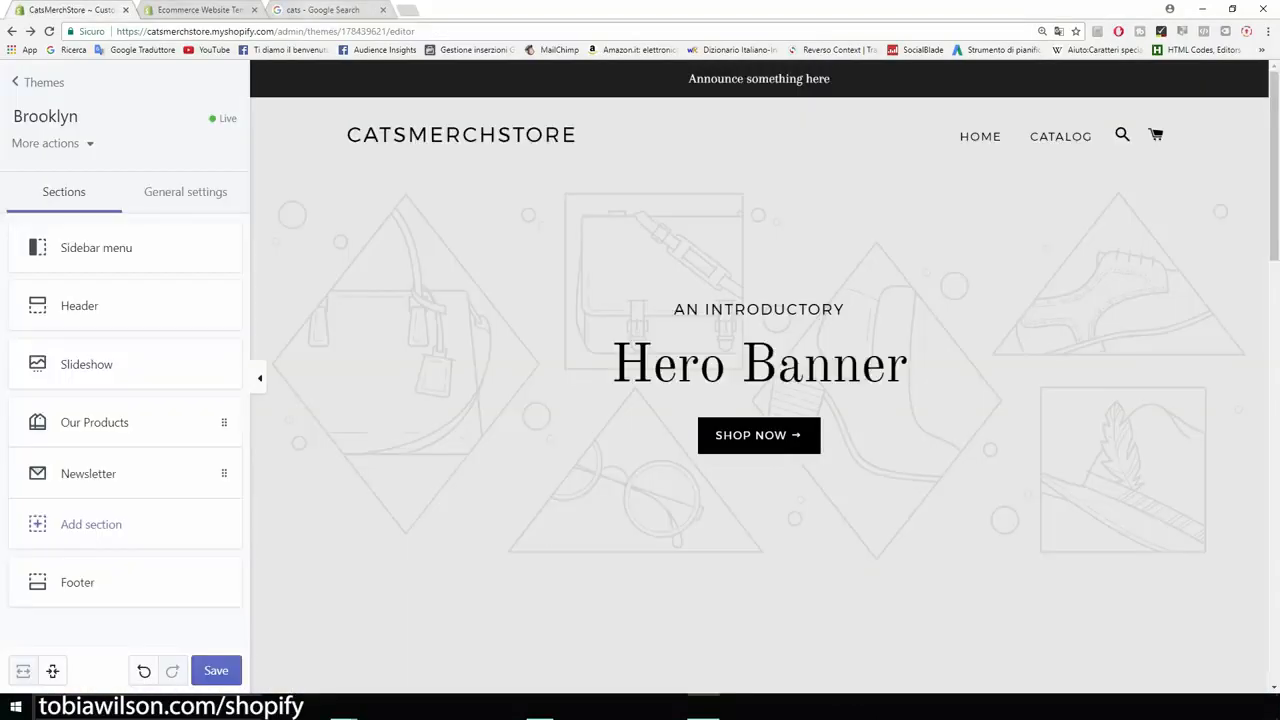
left_click(322, 10)
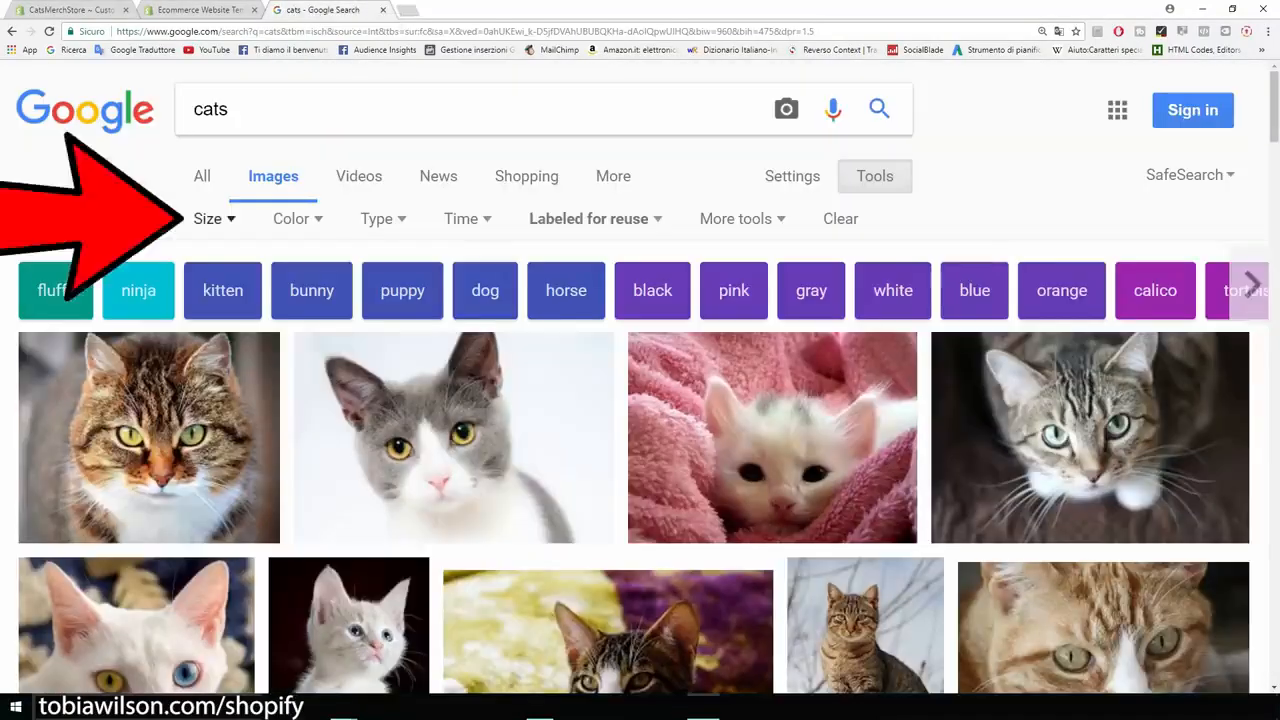
left_click(208, 218)
mouse_move(237, 388)
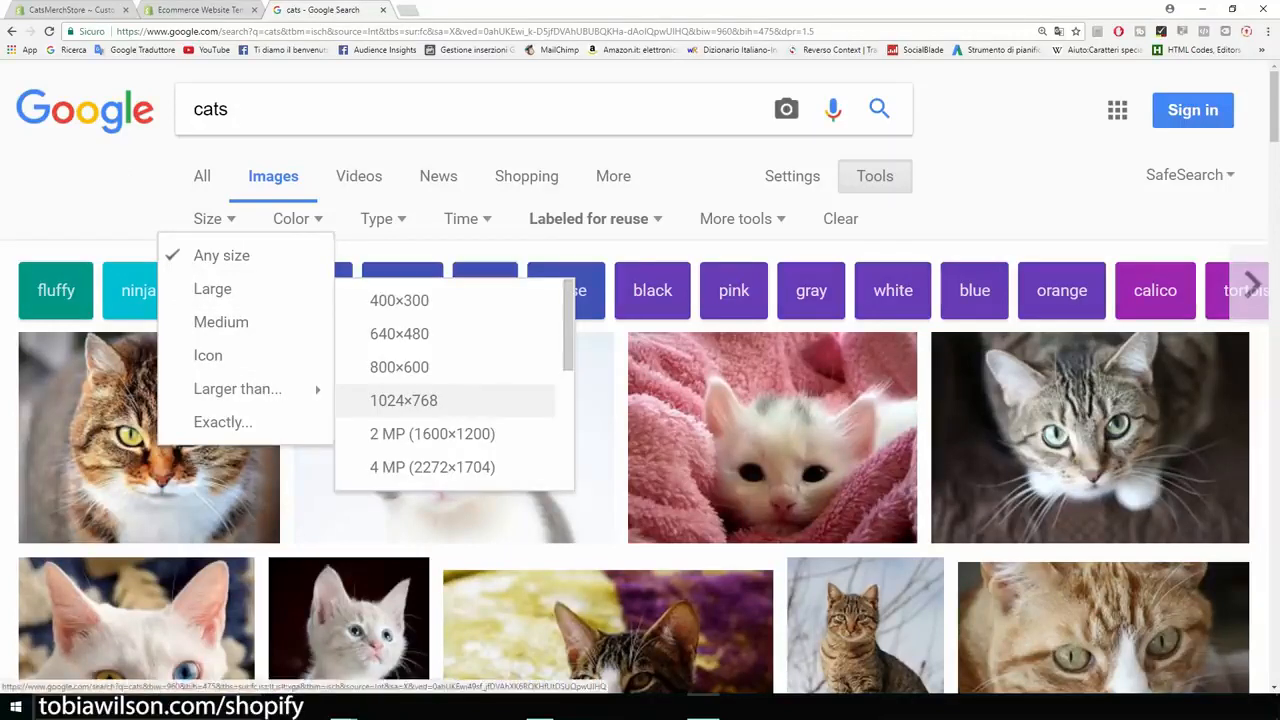
left_click(403, 400)
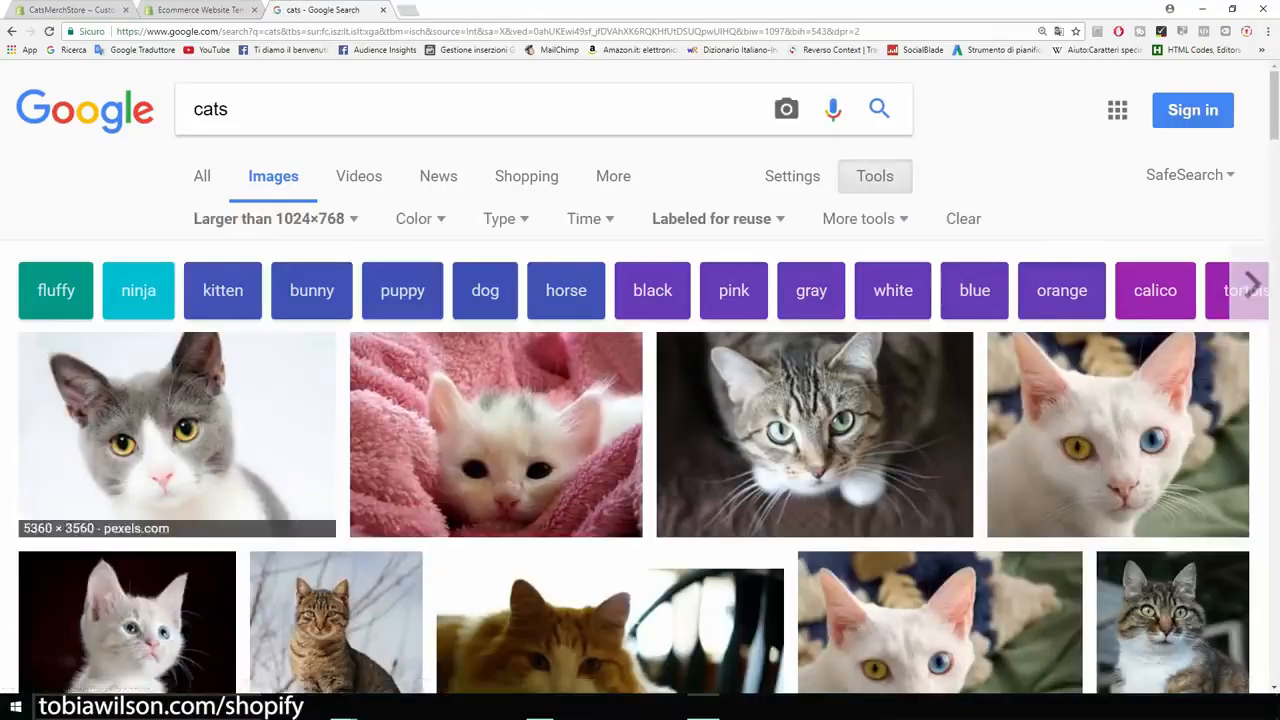
- Open the full-size Pexels image of the grey and white cat from the image results
scroll(640, 400, "down", 3)
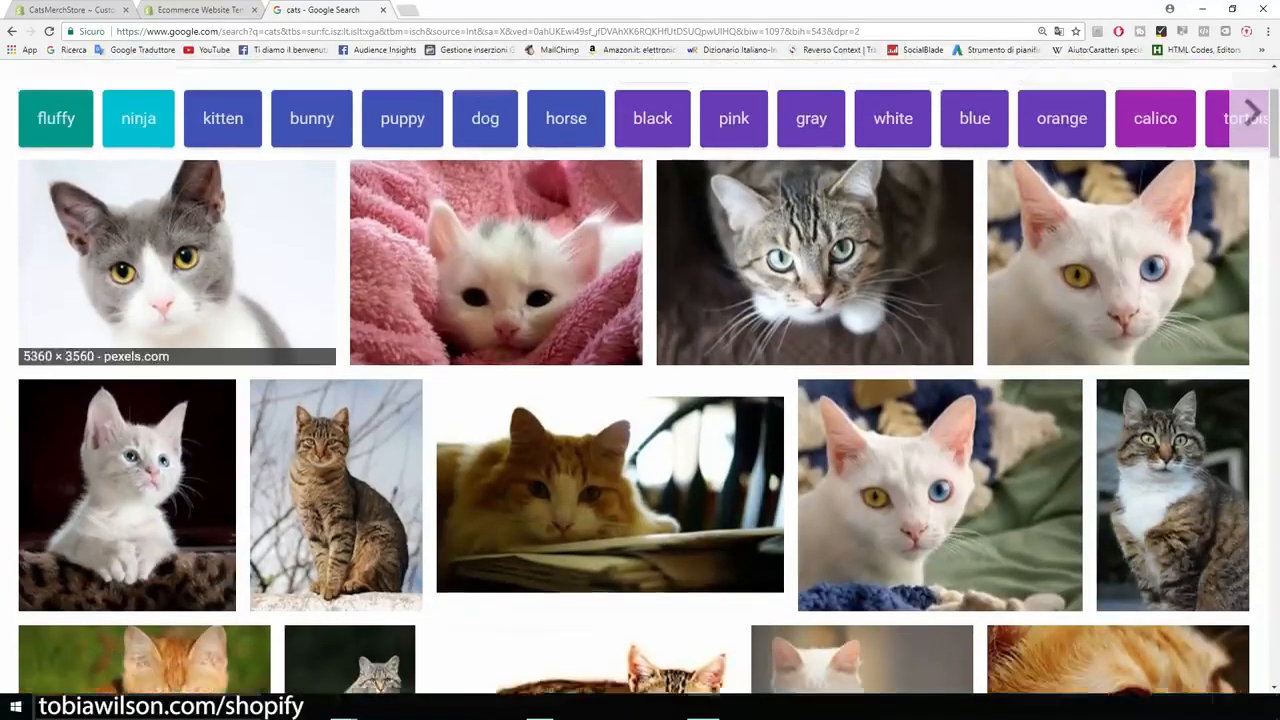
scroll(177, 290, "up", 1)
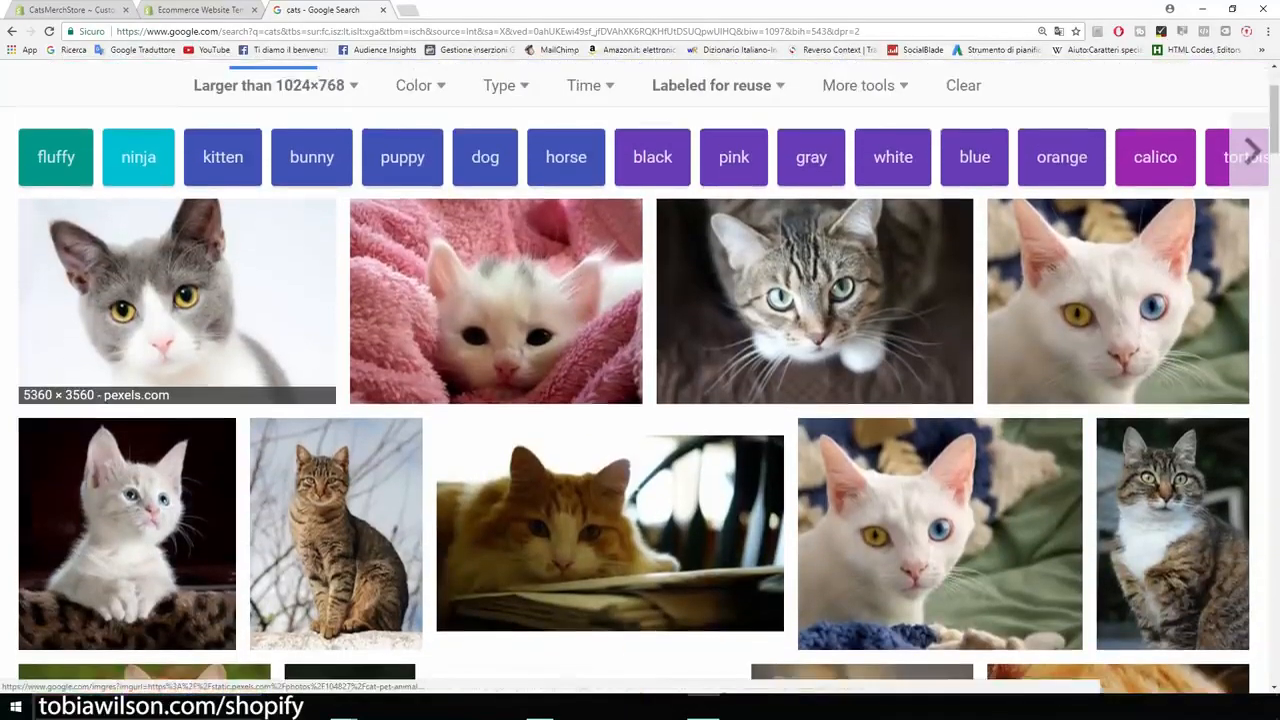
left_click(177, 290)
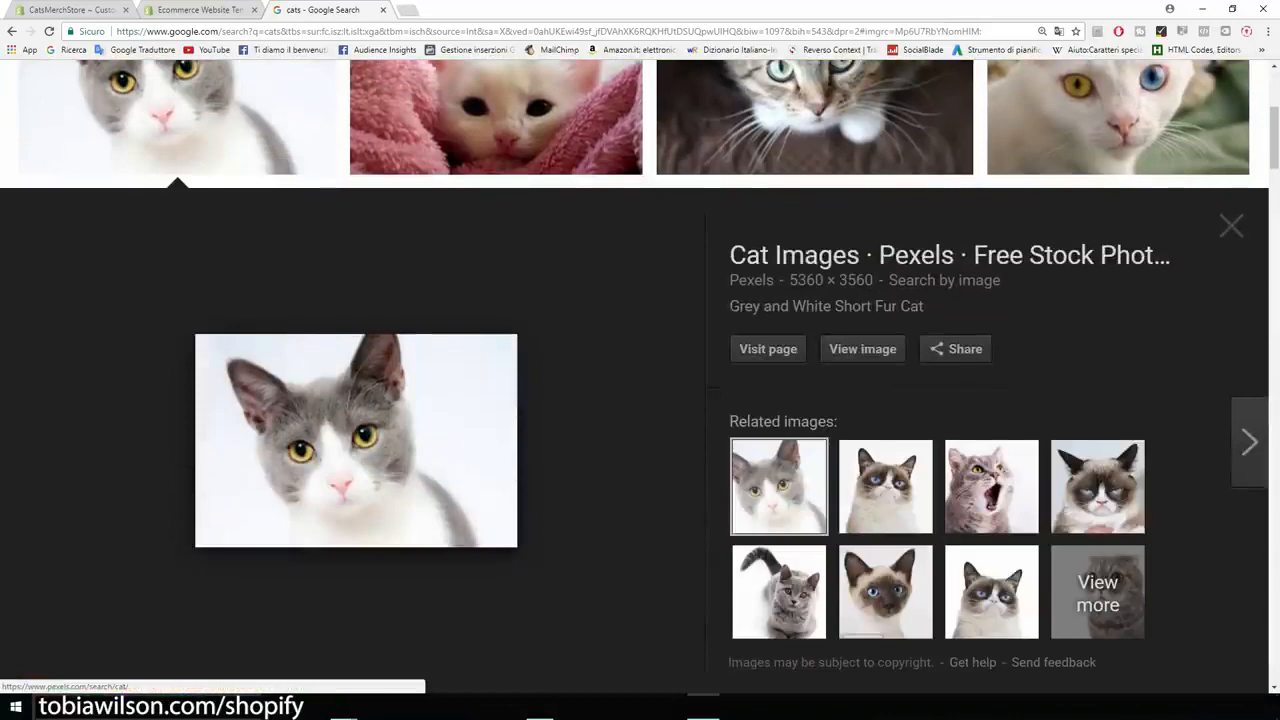
left_click(862, 349)
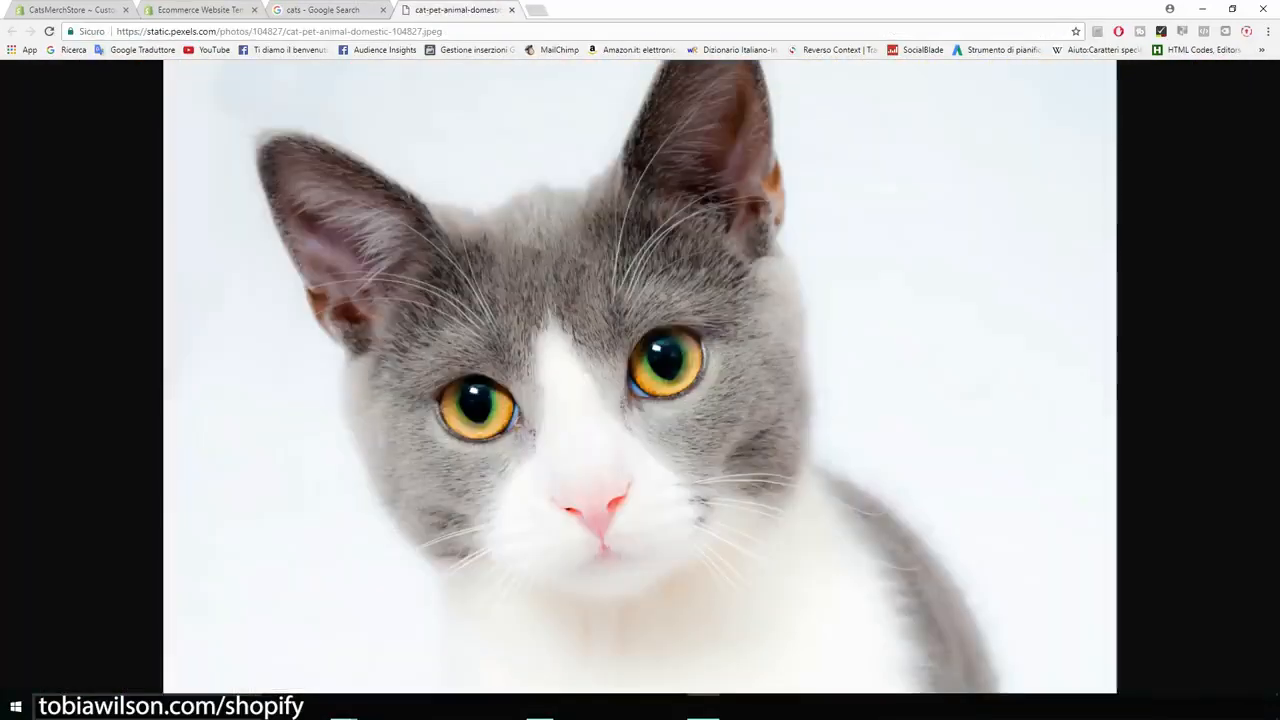
- Save the grey and white cat image into the catsmerch folder and return to the maximized browser
left_click(1232, 8)
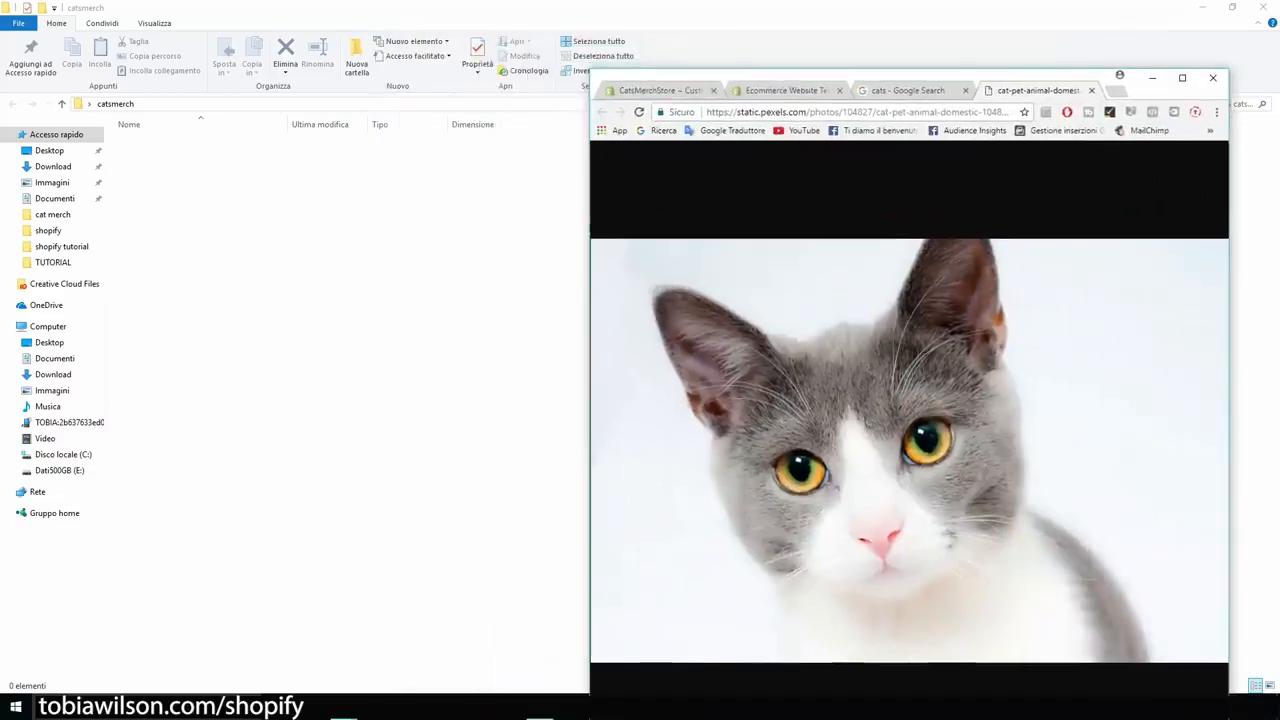
left_click_drag(900, 450, 350, 350)
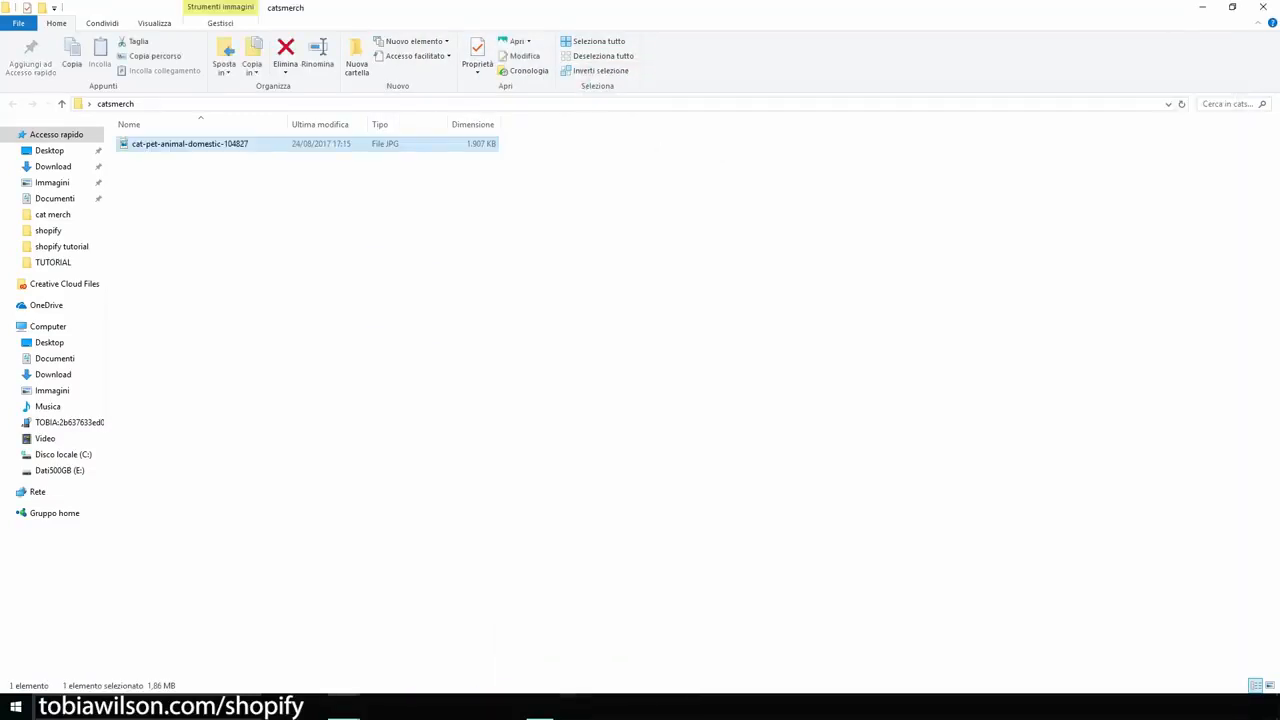
left_click(541, 708)
left_click(1182, 77)
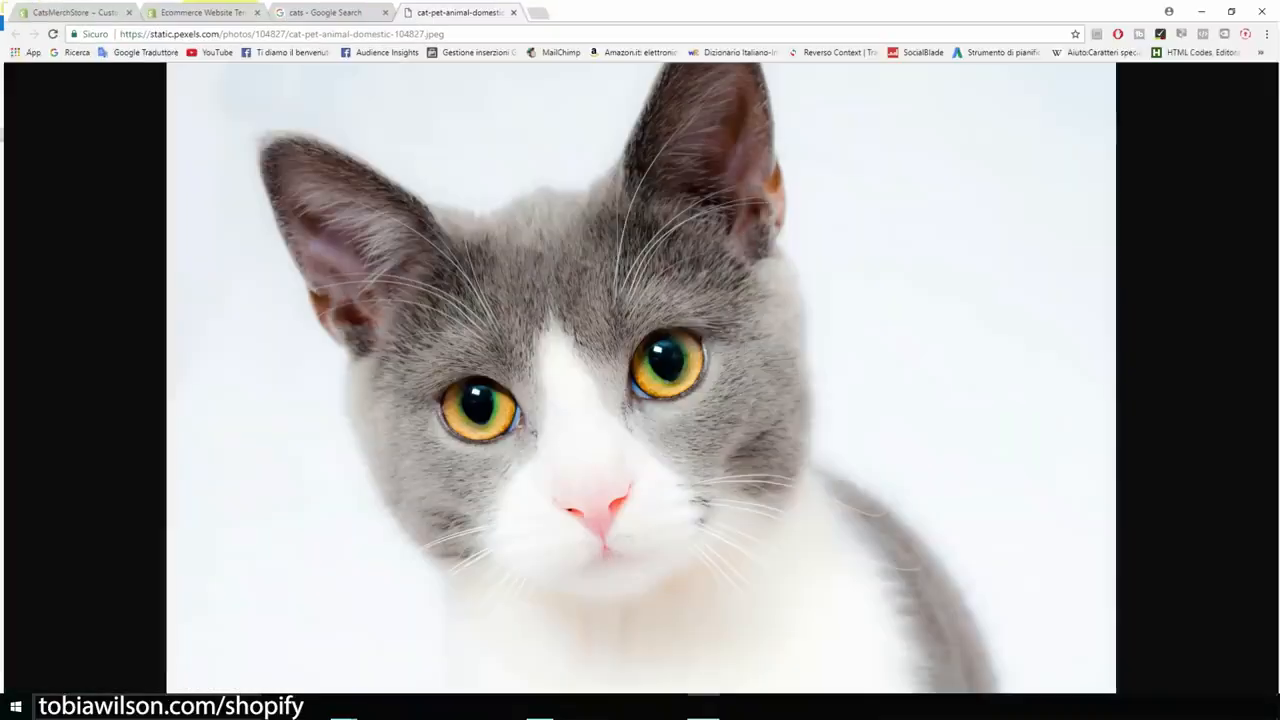
- Return to the Shopify theme editor and upload cat-pet-animal-domestic-104827 as the image of the slideshow's slide
left_click(70, 9)
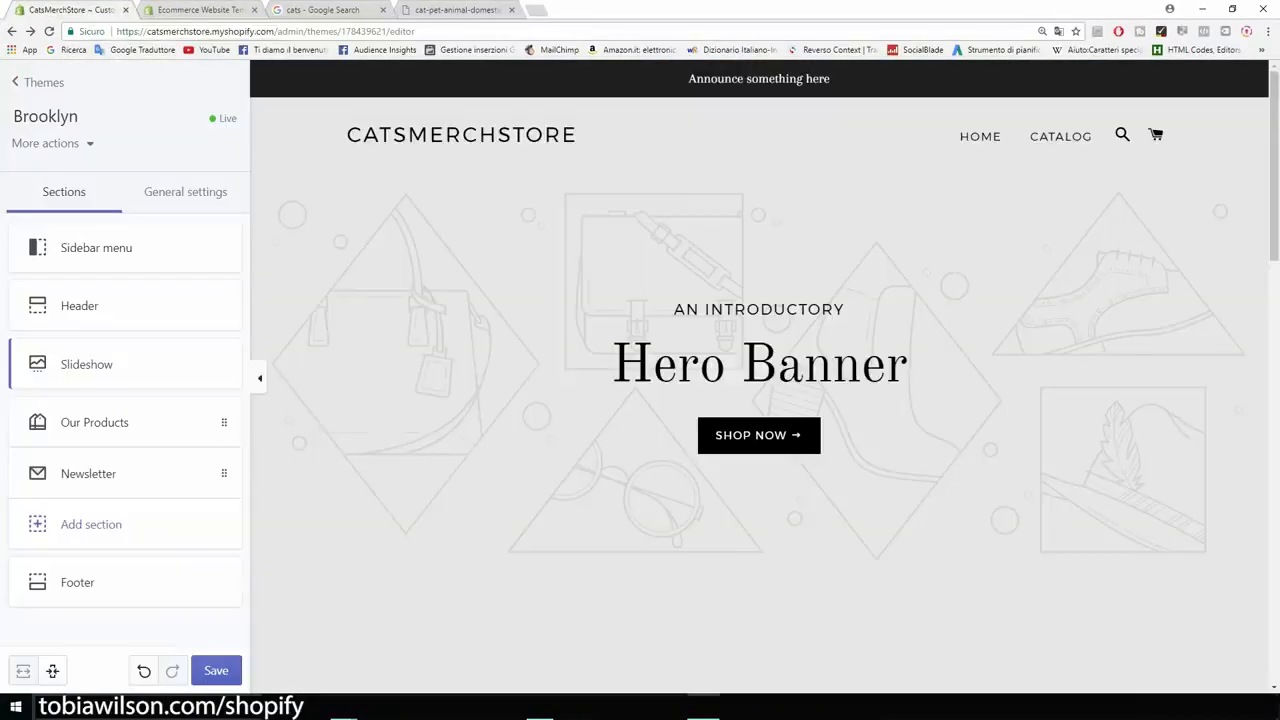
left_click(87, 364)
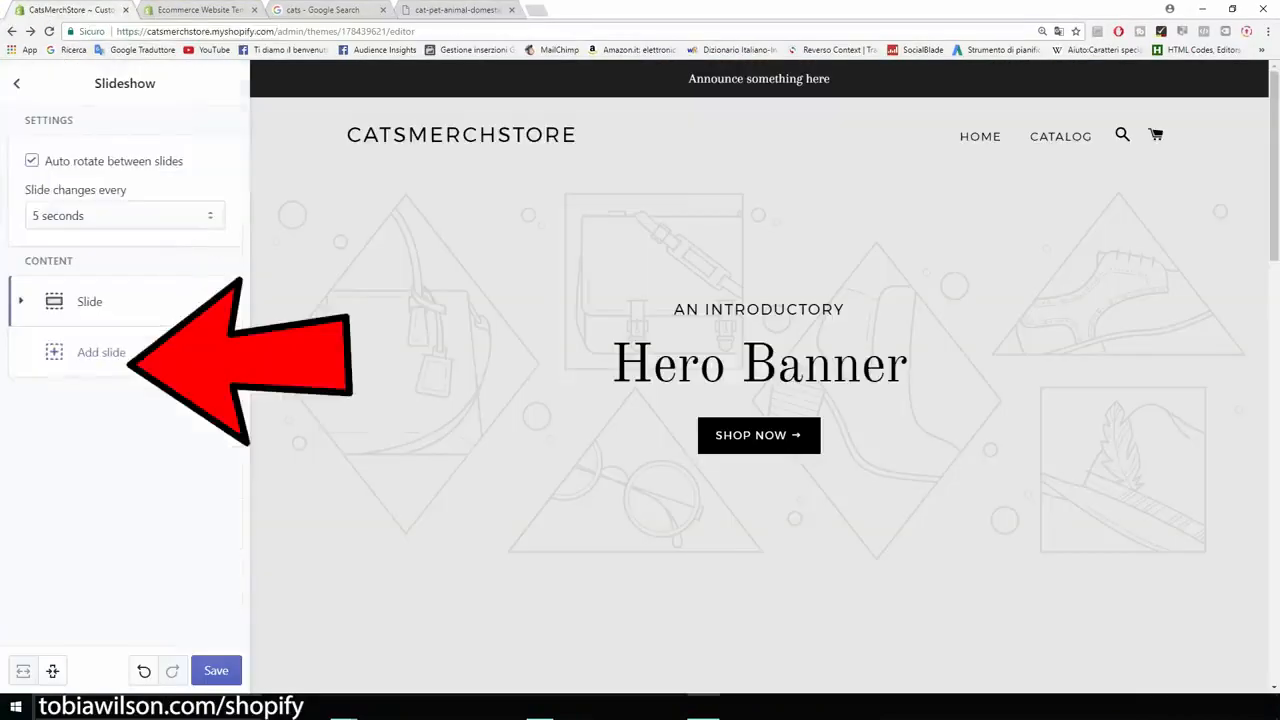
left_click(90, 302)
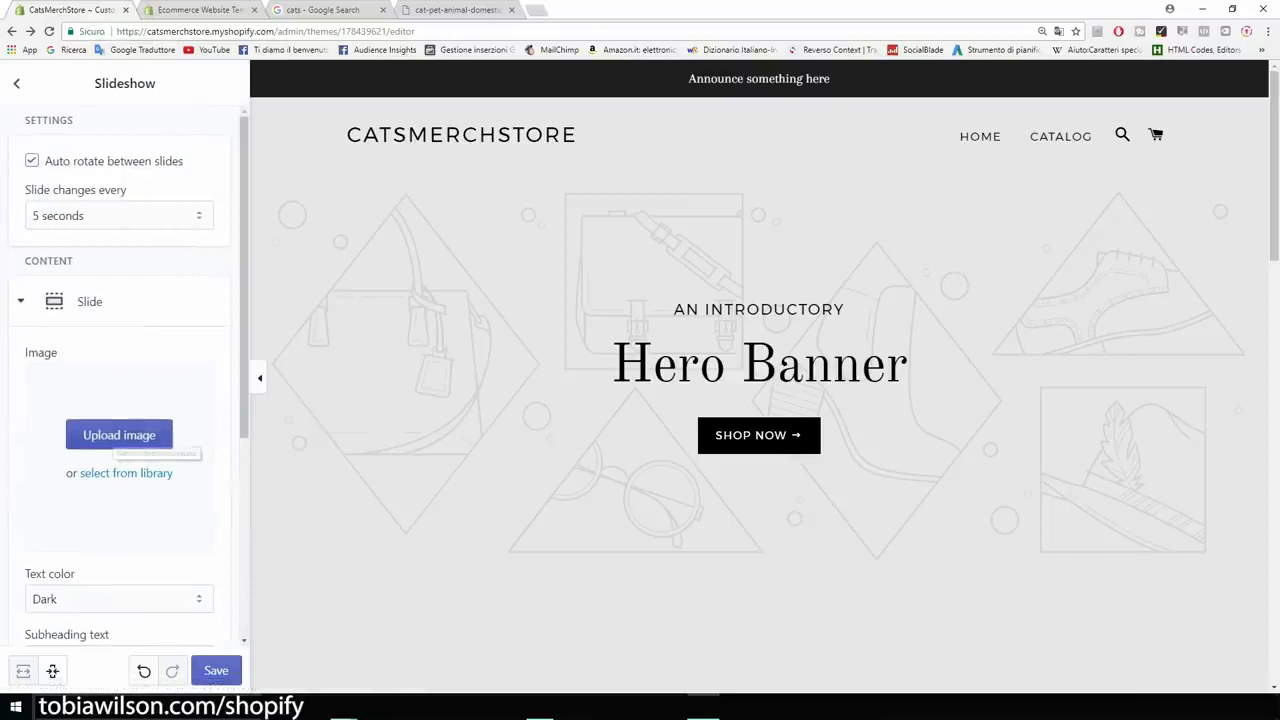
left_click(119, 435)
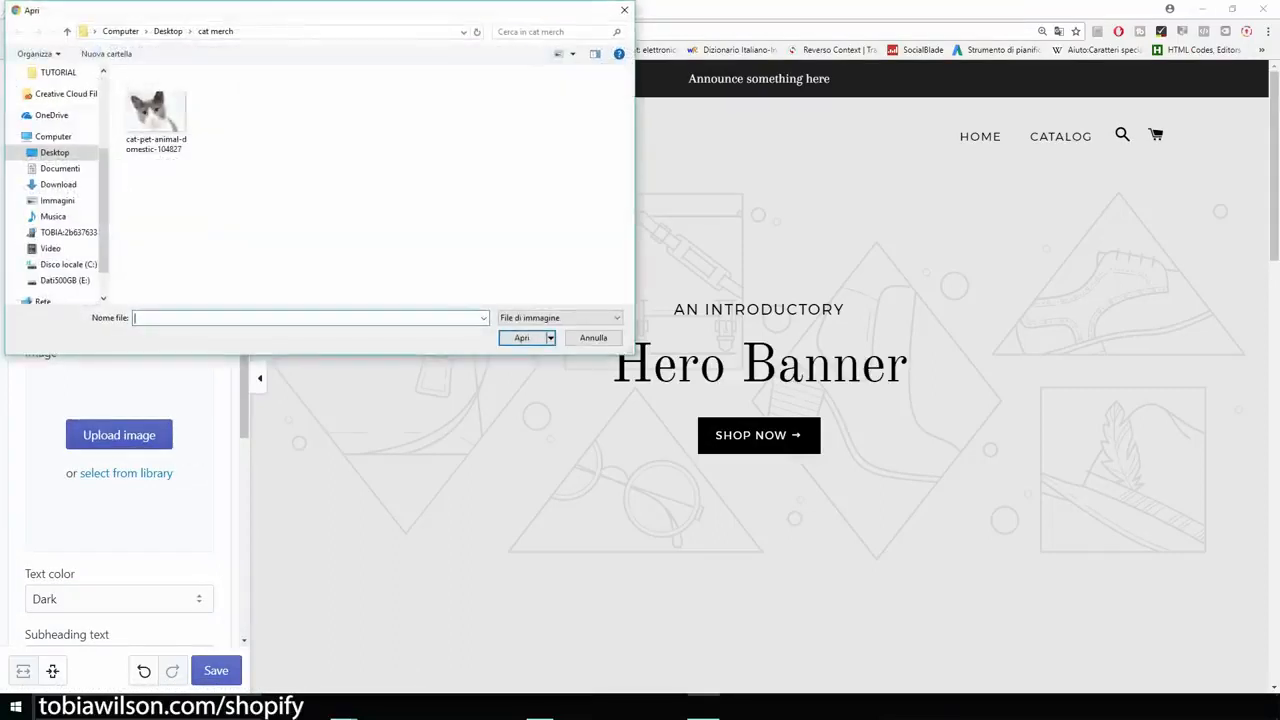
double_click(155, 110)
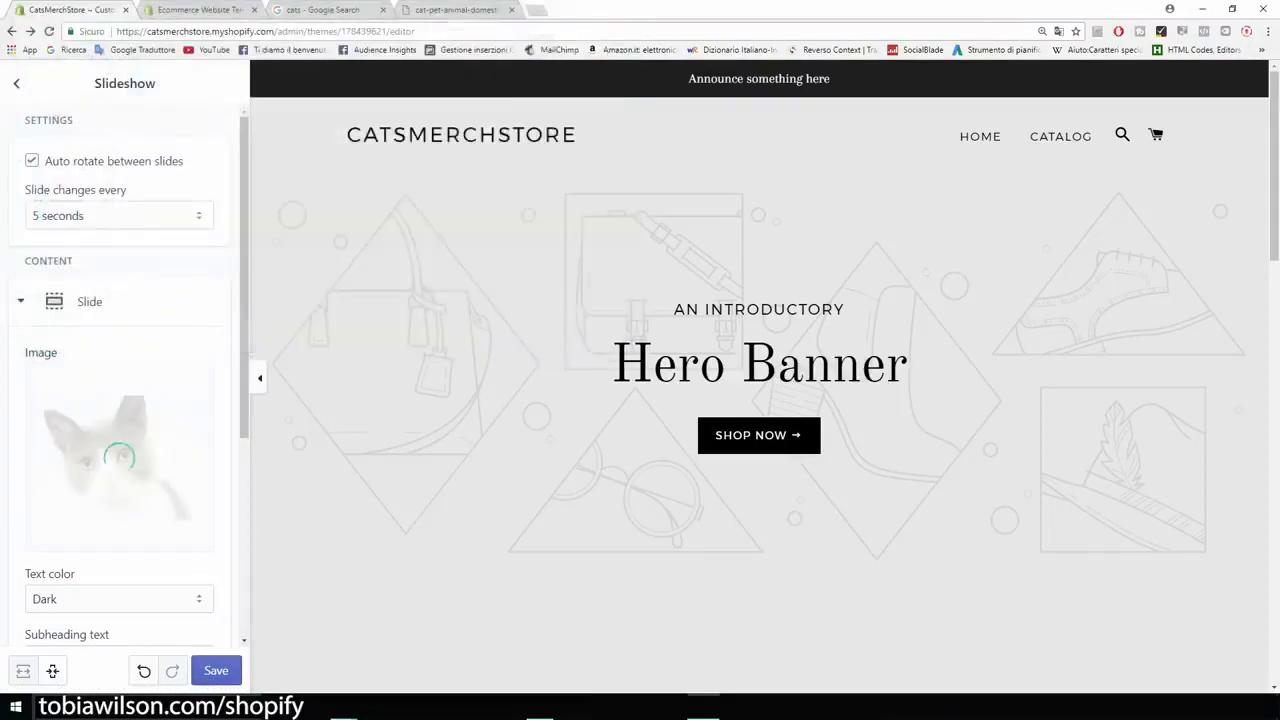
- Clear the slide's subheading, heading and button text
scroll(125, 400, "down", 3)
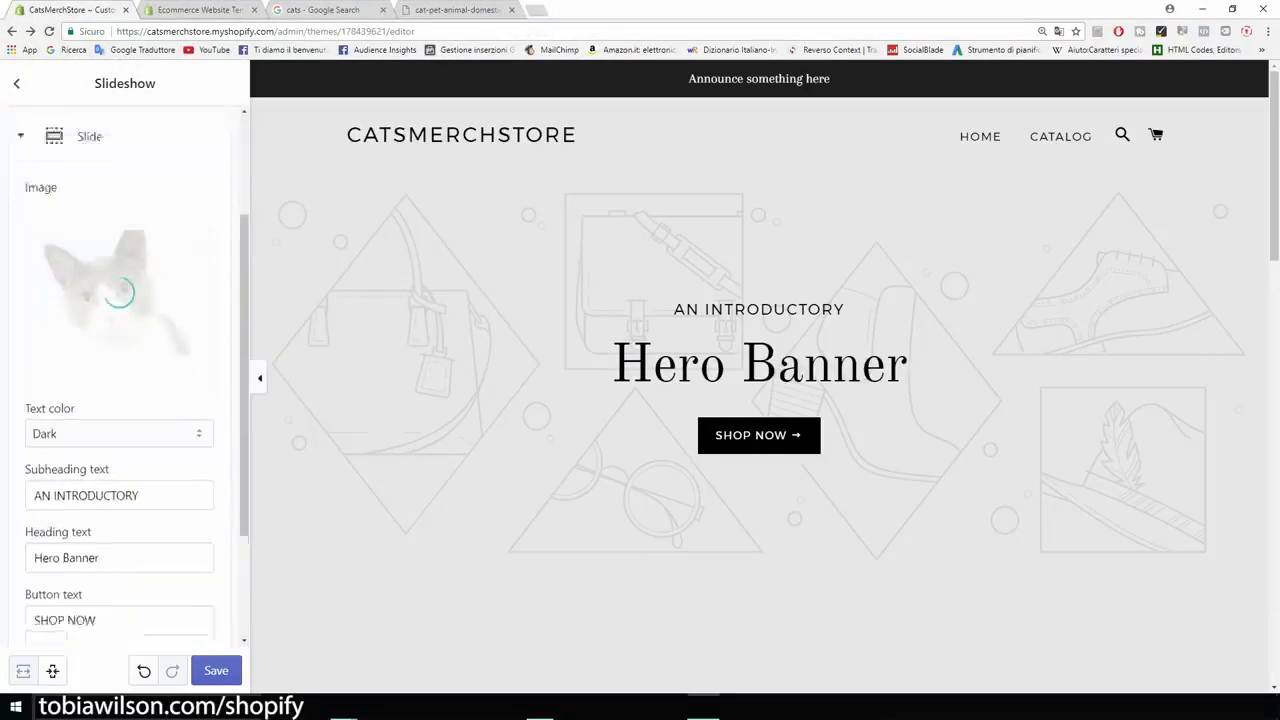
left_click_drag(140, 394, 33, 394)
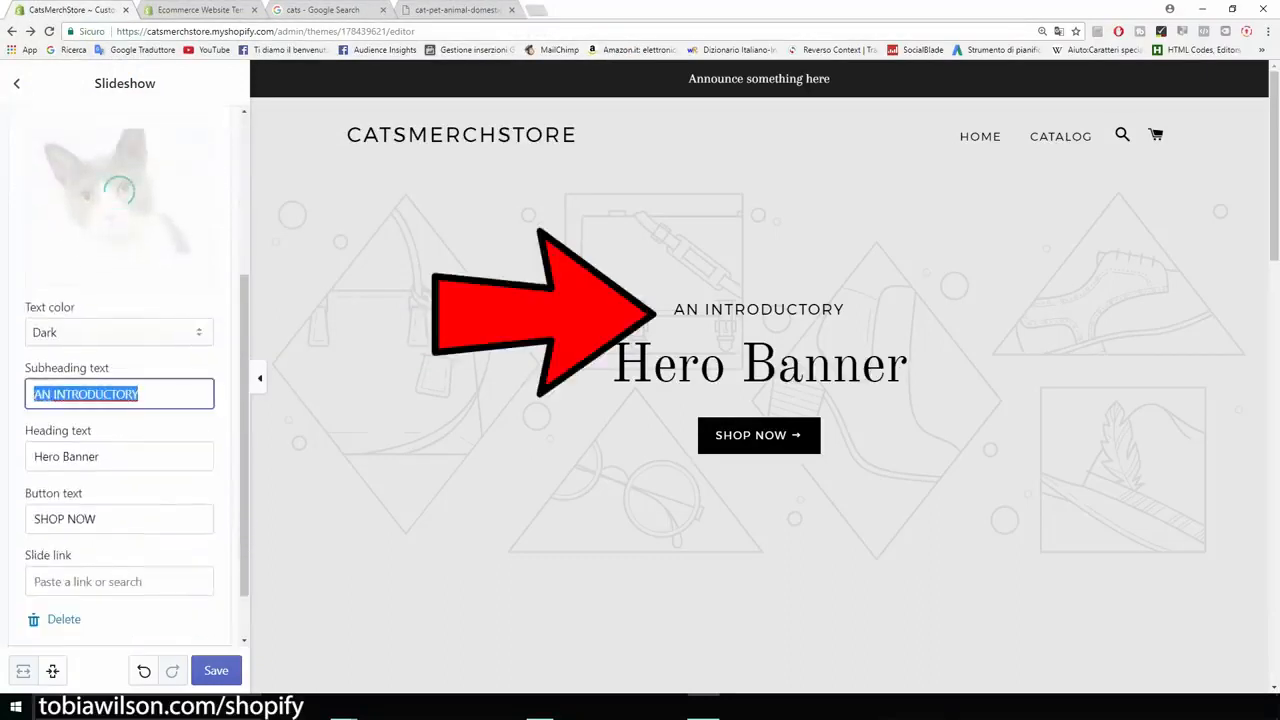
key("BackSpace")
key("Tab")
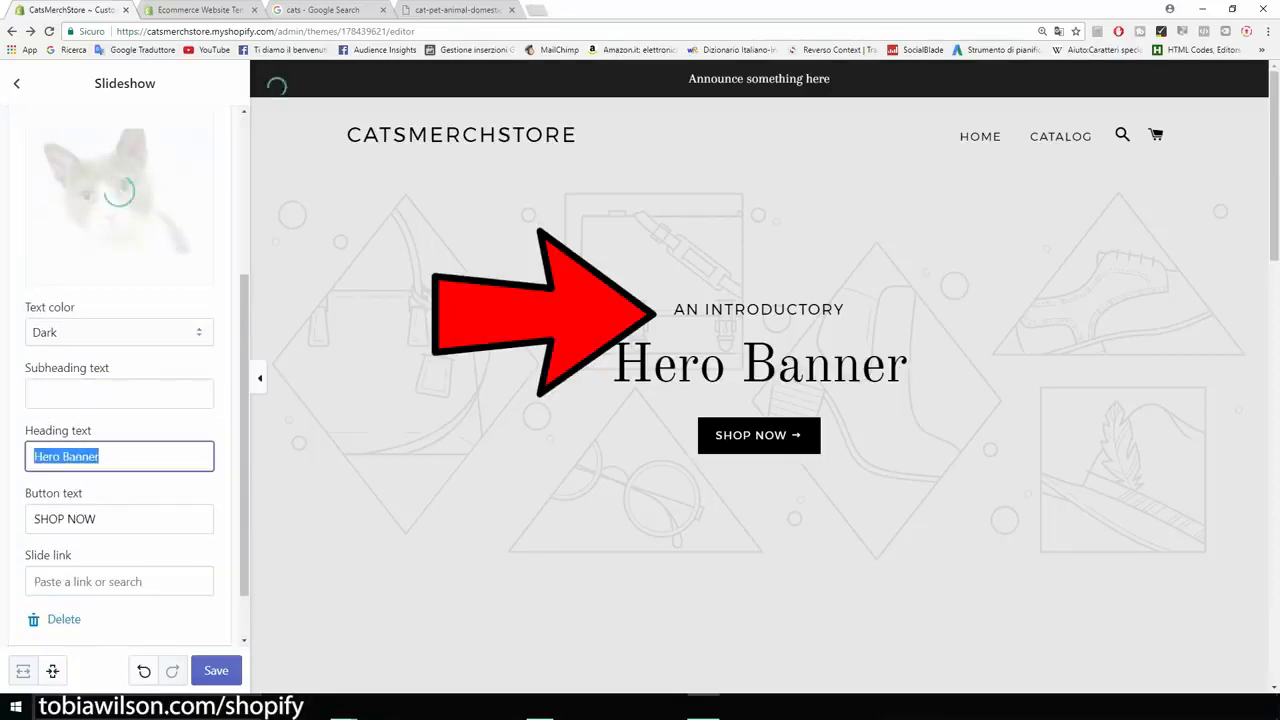
key("BackSpace")
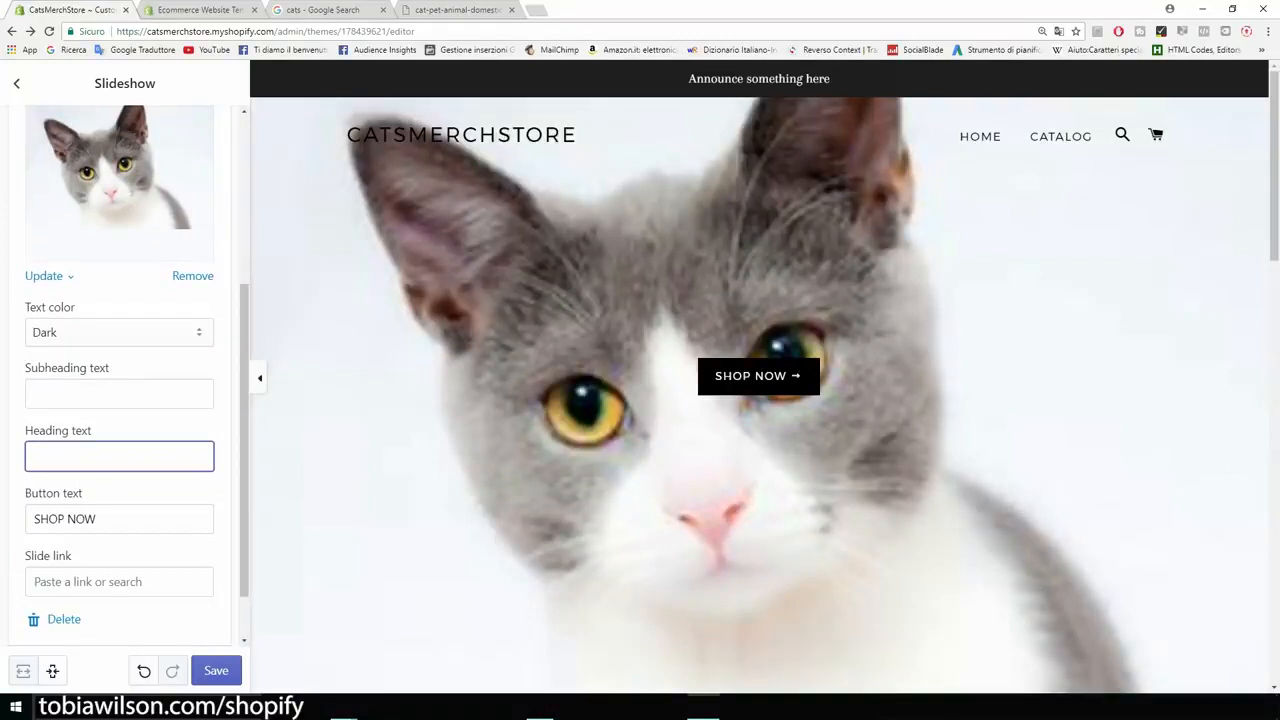
key("Tab")
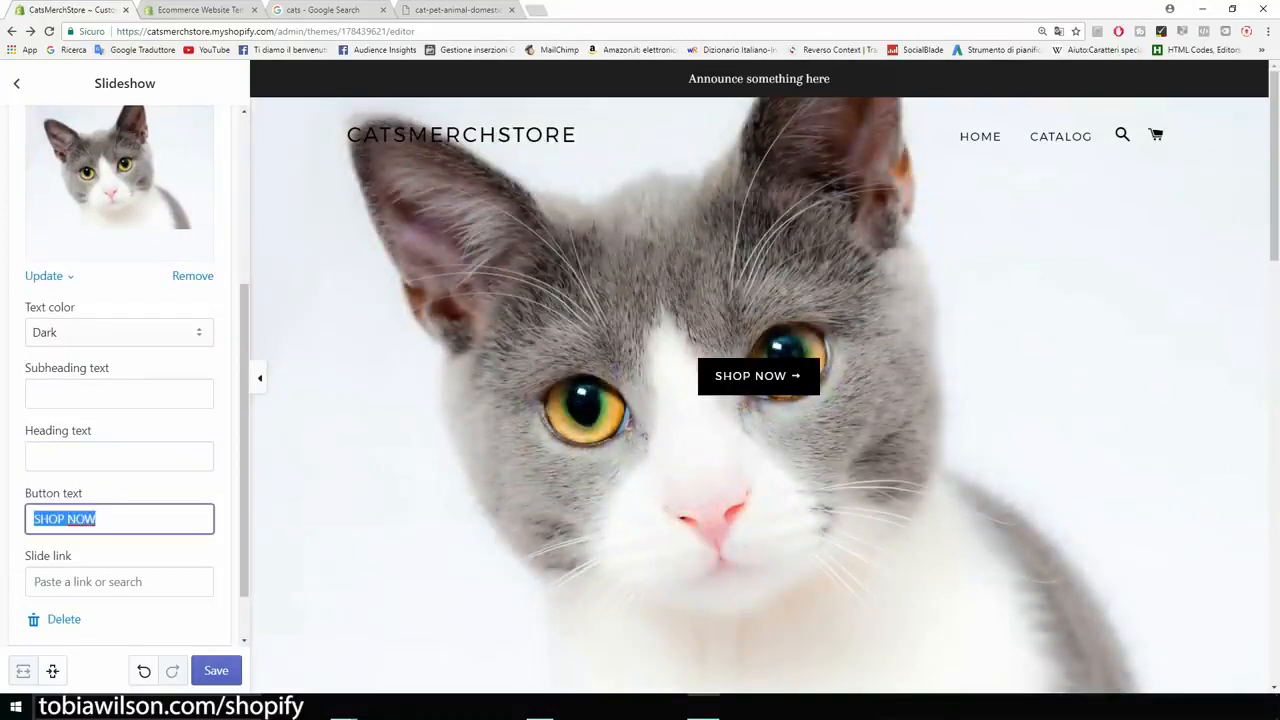
key("BackSpace")
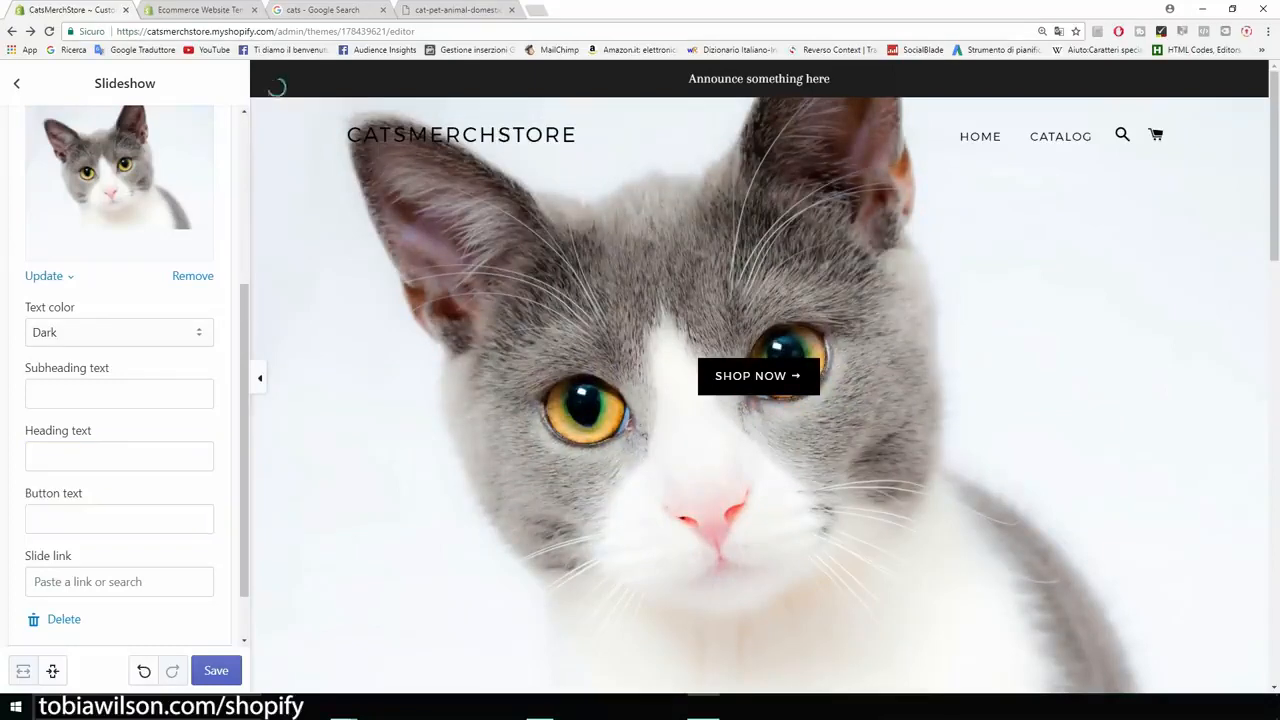
scroll(125, 375, "up", 3)
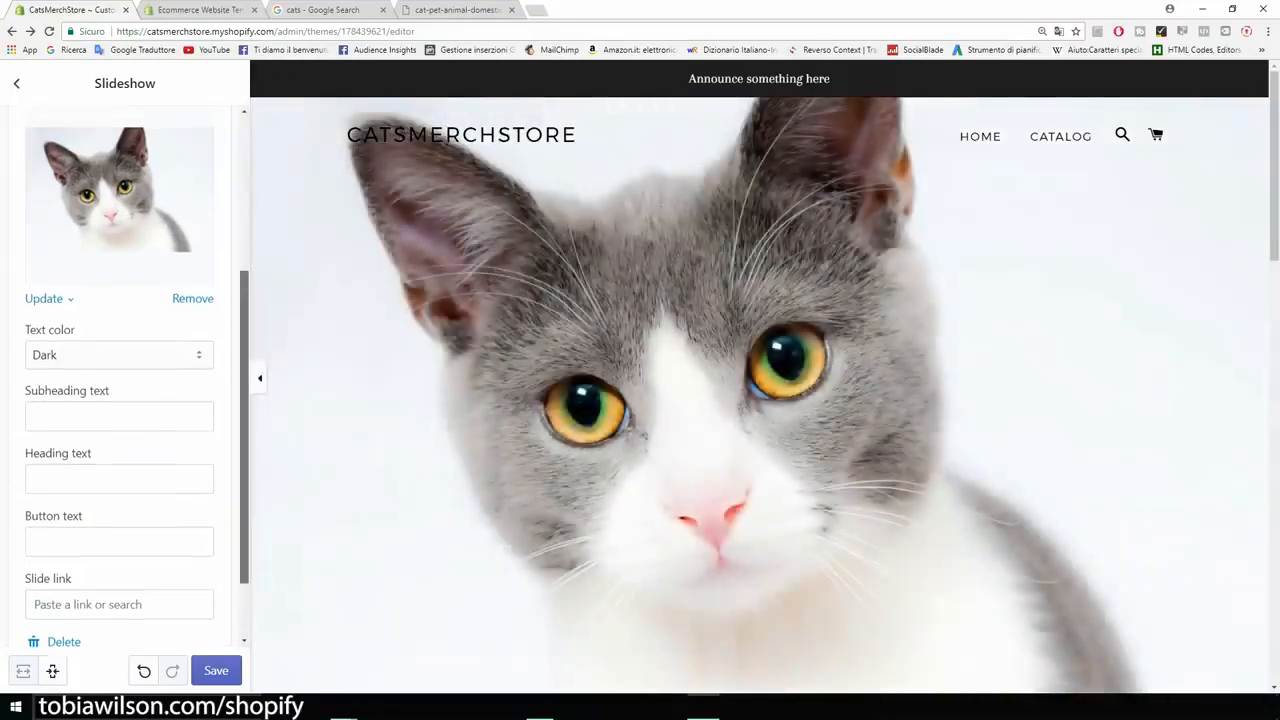
scroll(125, 375, "down", 3)
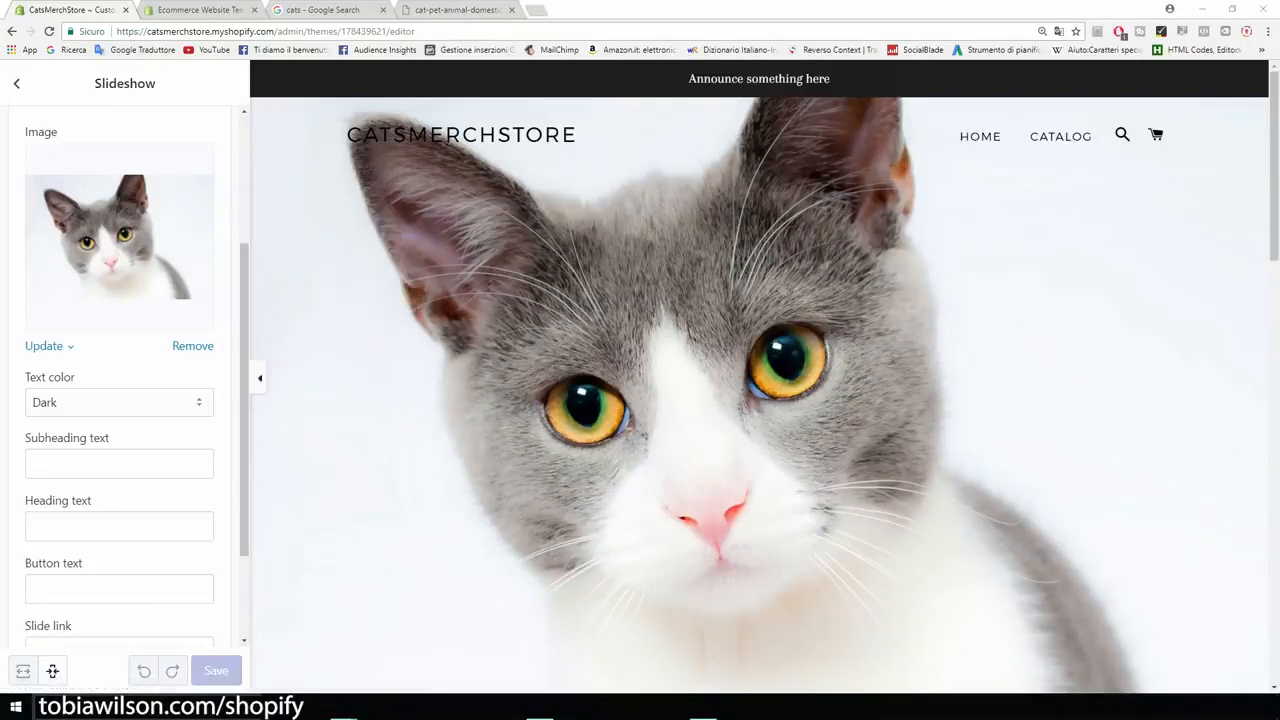
- Open canva.com in a new browser tab
key("ctrl+t")
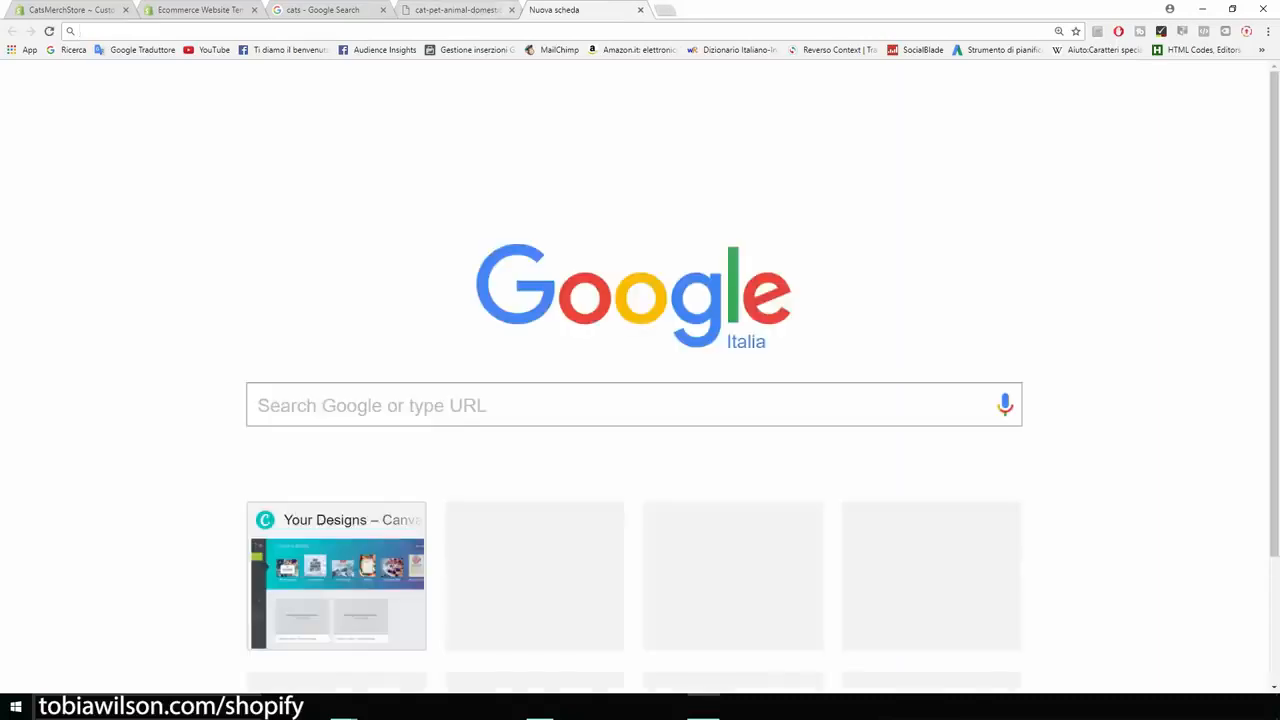
type("canva.com")
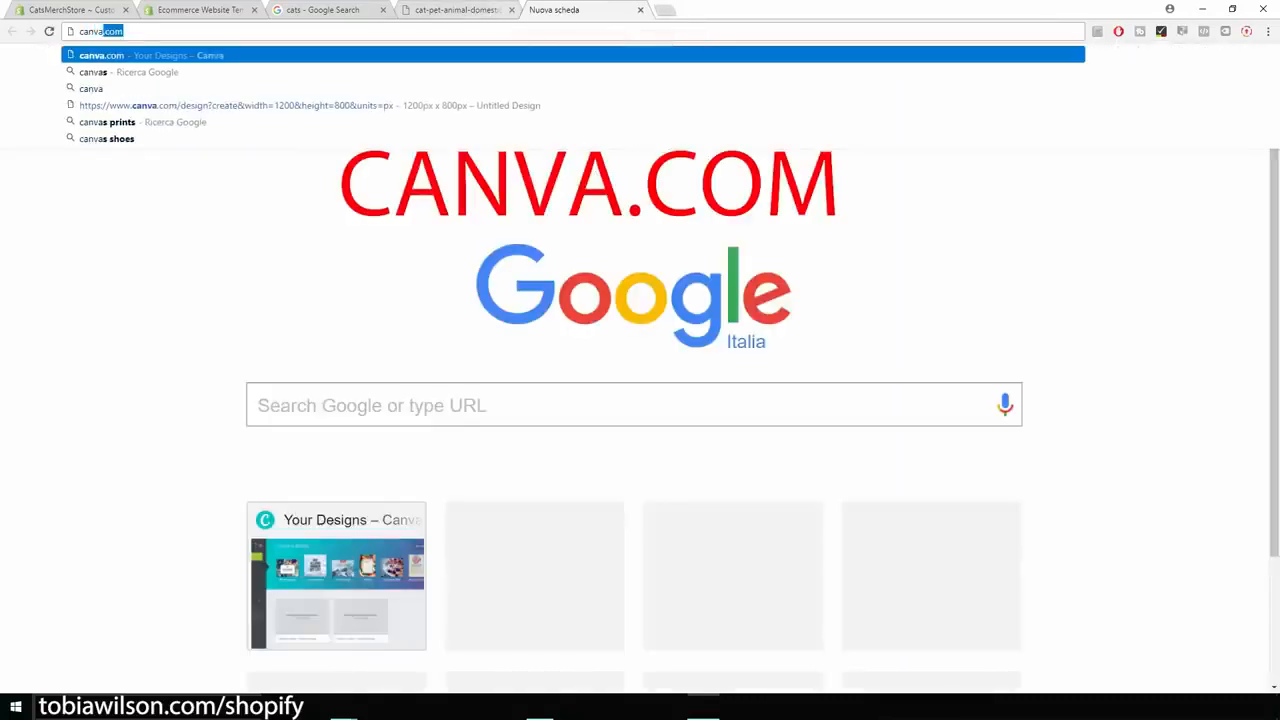
key("Return")
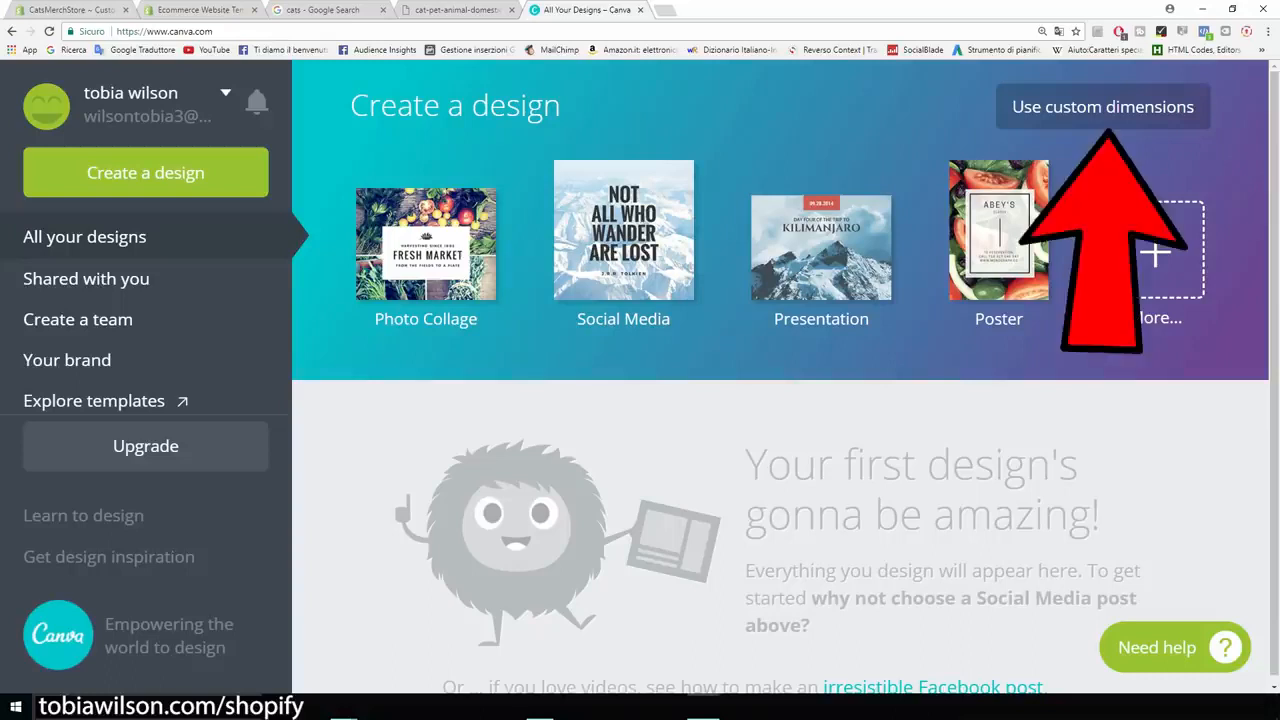
- Create a new Canva design with custom dimensions of 2440 × 1440 px
left_click(1103, 107)
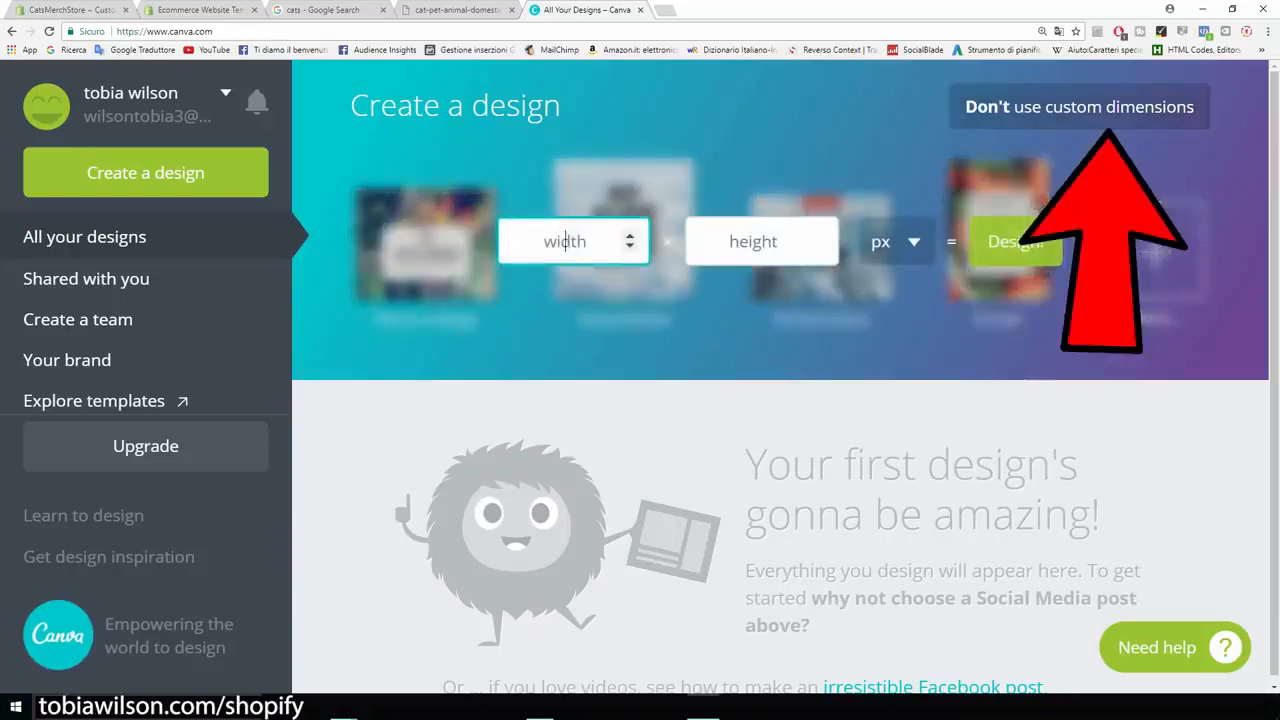
type("2440")
key("Tab")
type("1440")
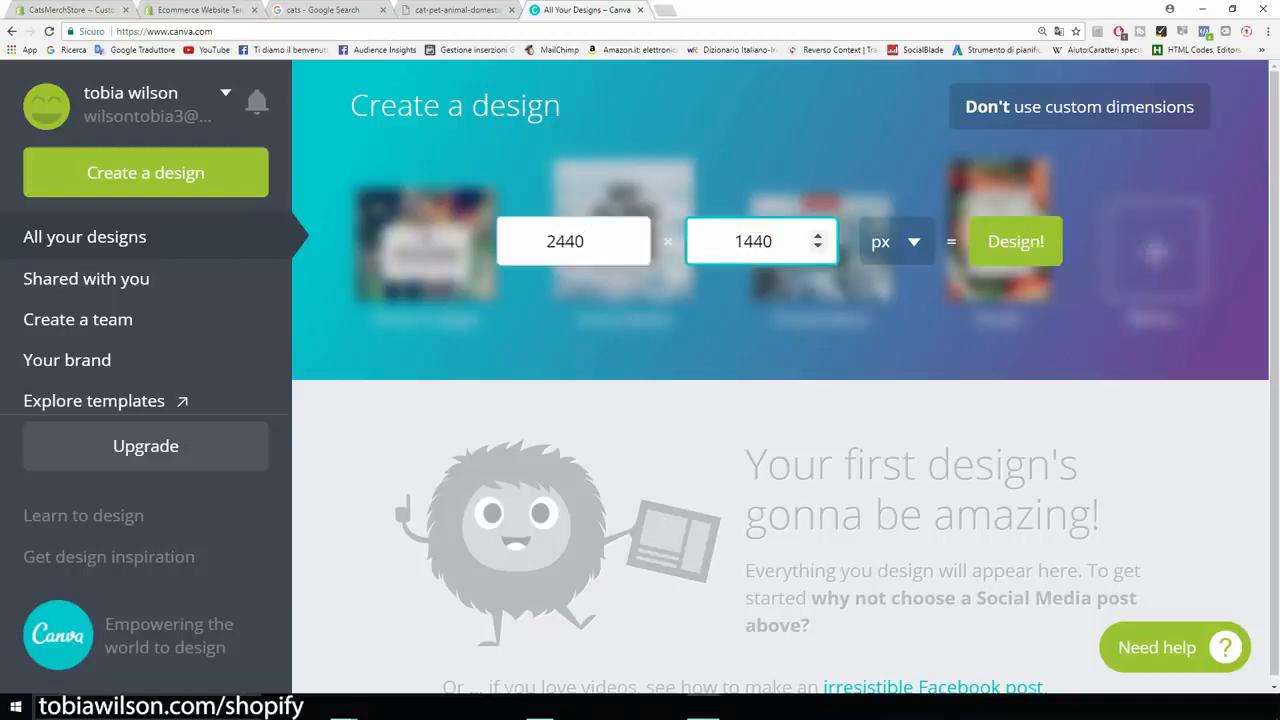
left_click(565, 241)
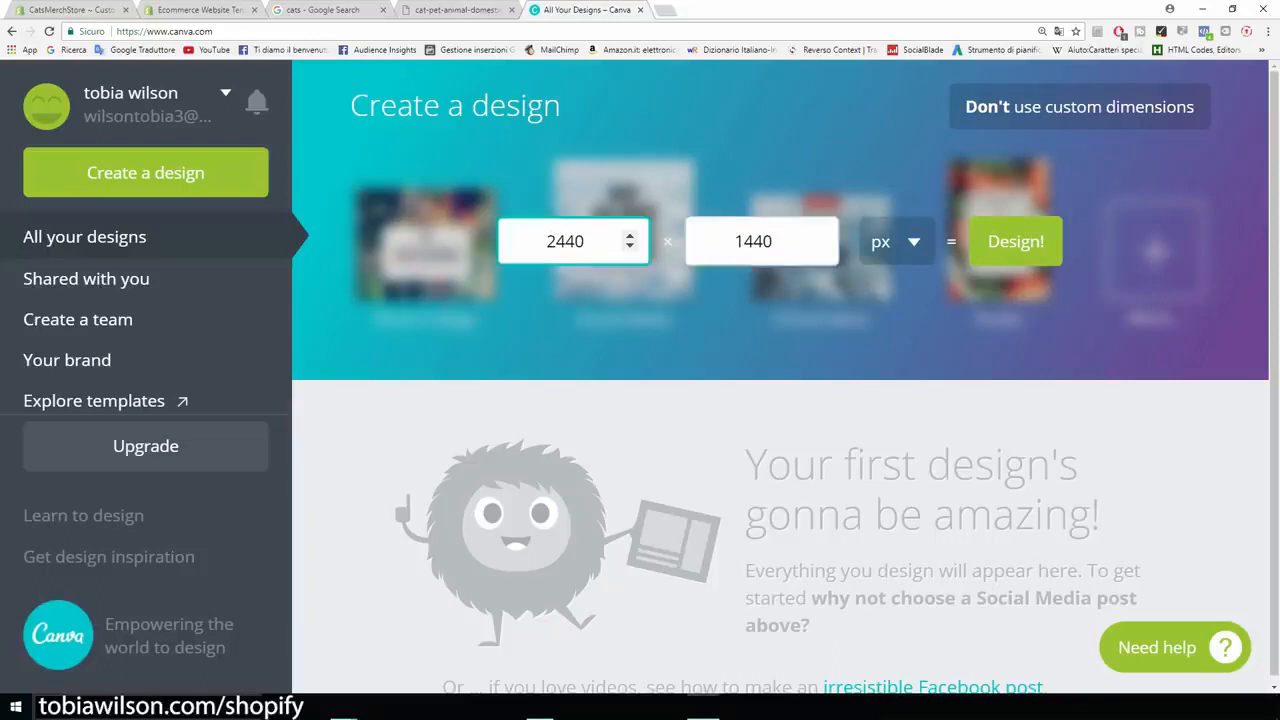
key("Tab")
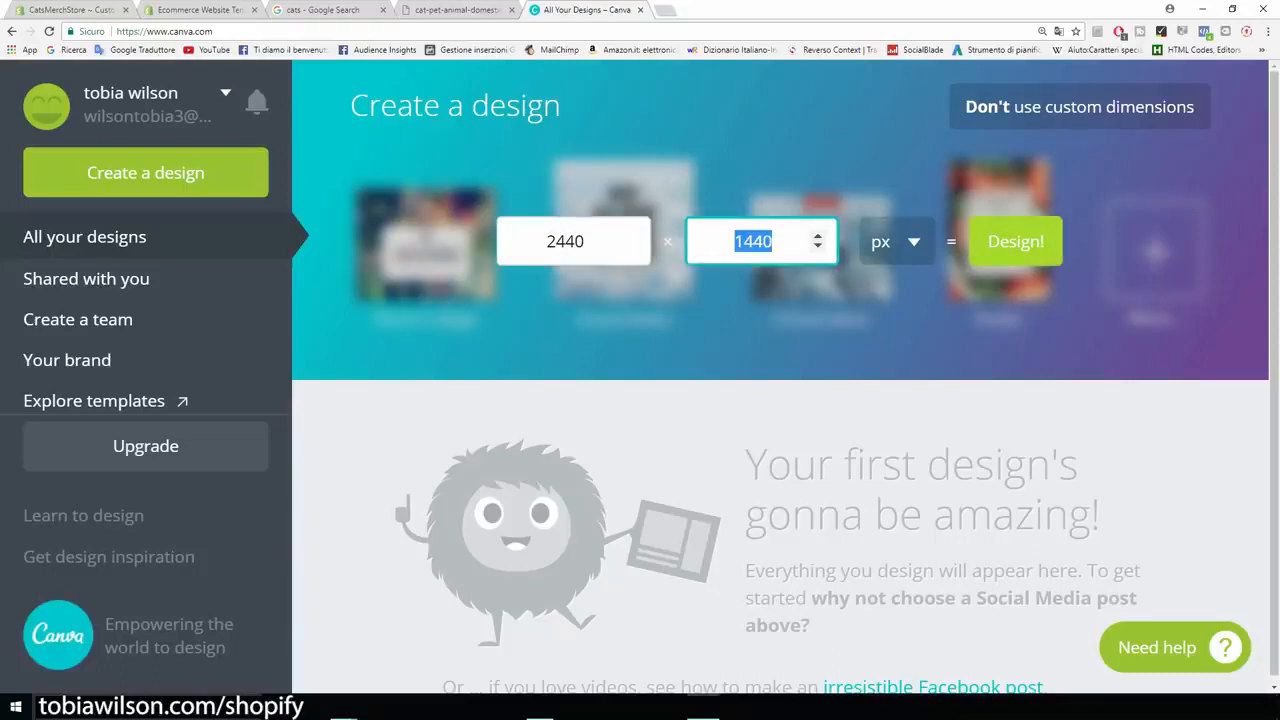
left_click(1015, 241)
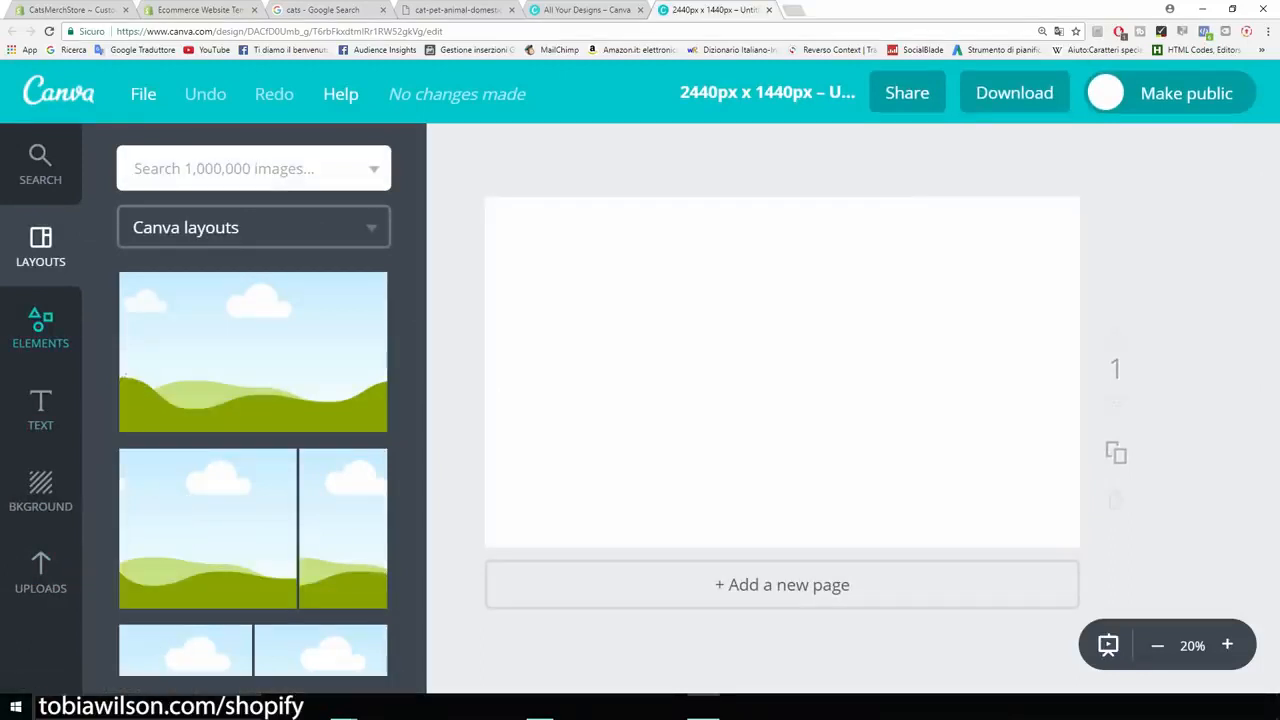
- Upload the grey and white cat image from the computer to the Canva uploads
left_click(40, 572)
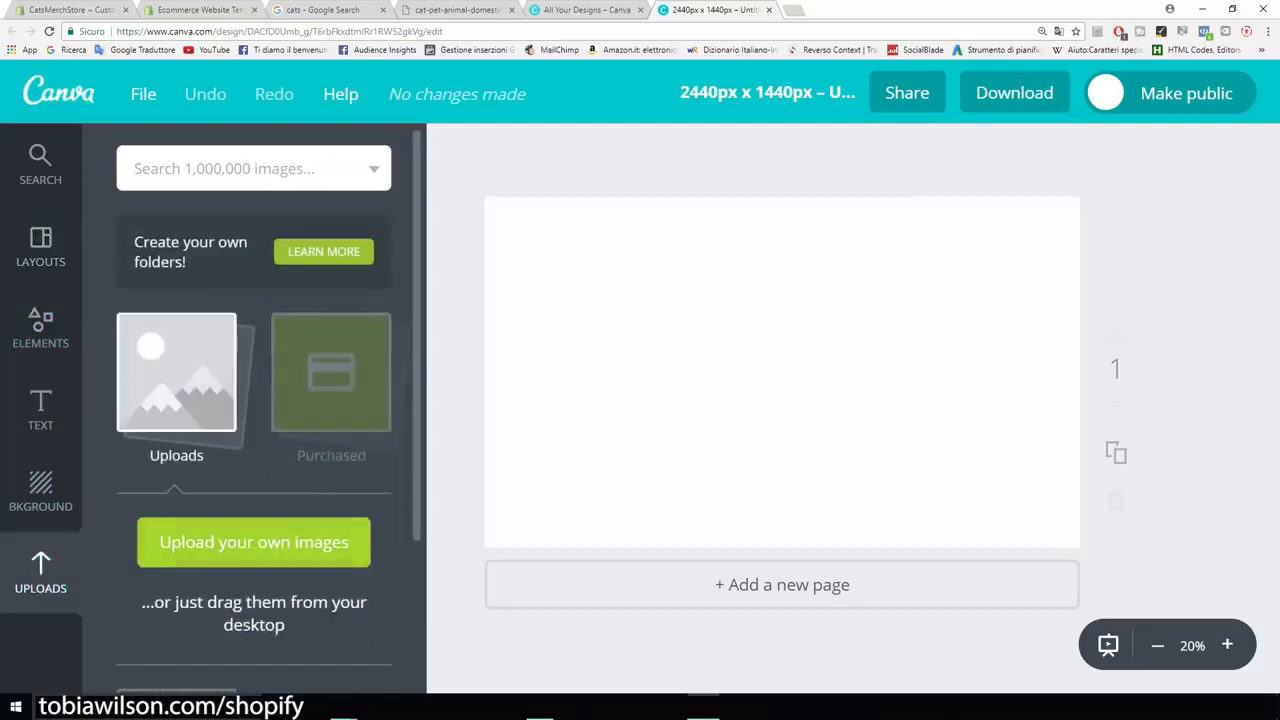
left_click(160, 542)
double_click(146, 110)
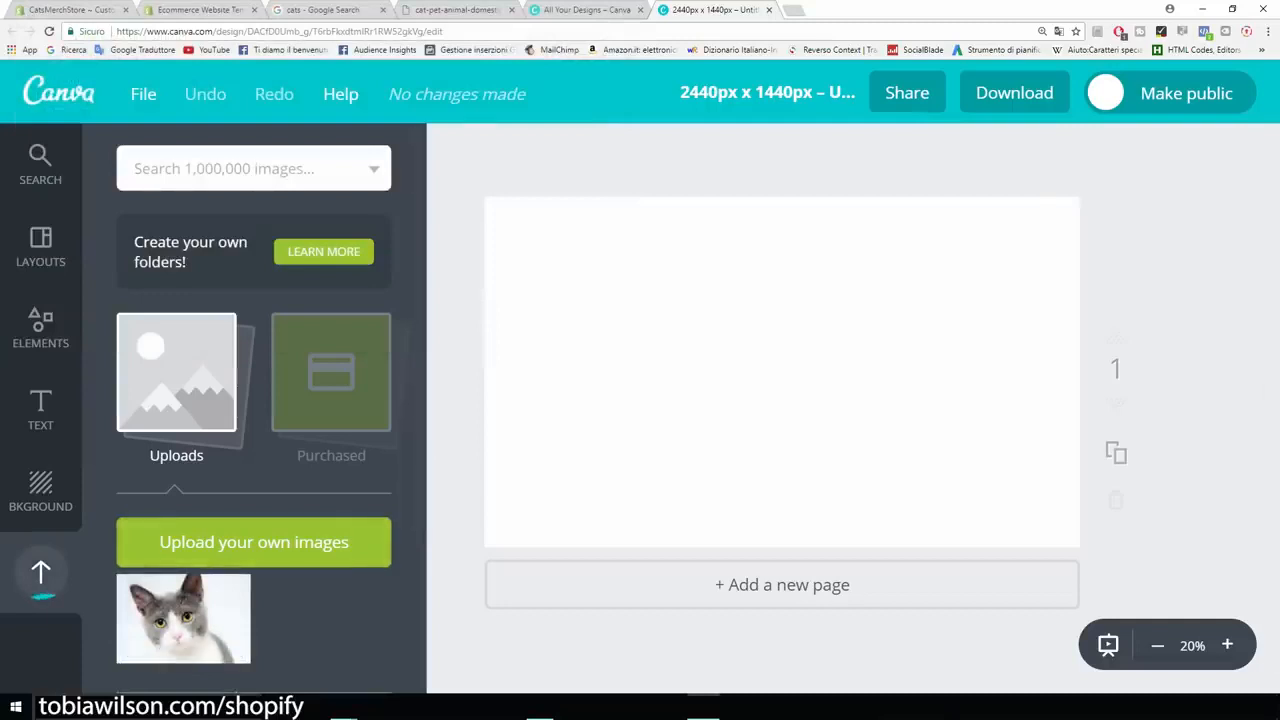
- Place the uploaded cat image on the page, enlarge it to nearly fill the page and align it with the left edge
left_click(183, 618)
left_click_drag(760, 400, 699, 443)
left_click_drag(971, 249, 1017, 218)
mouse_move(880, 325)
left_mouse_down()
mouse_move(953, 304)
mouse_move(888, 344)
left_mouse_up()
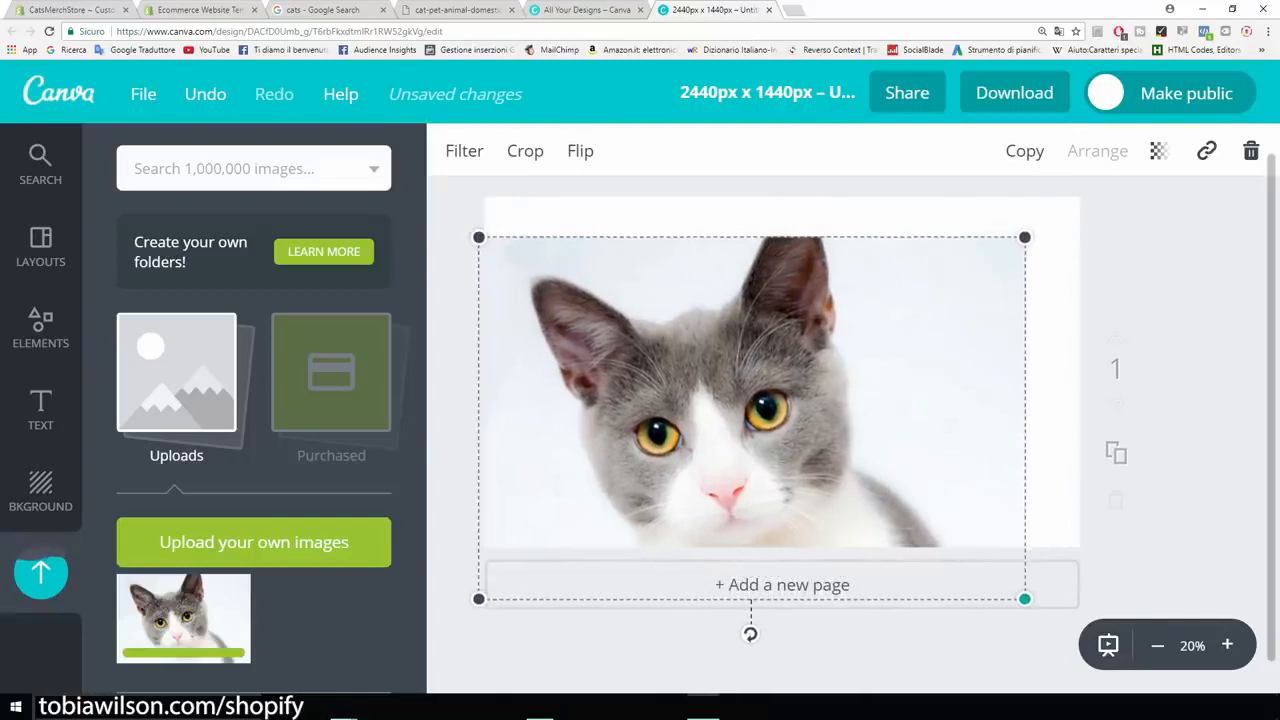
left_click_drag(1024, 598, 1033, 604)
left_click_drag(900, 460, 908, 451)
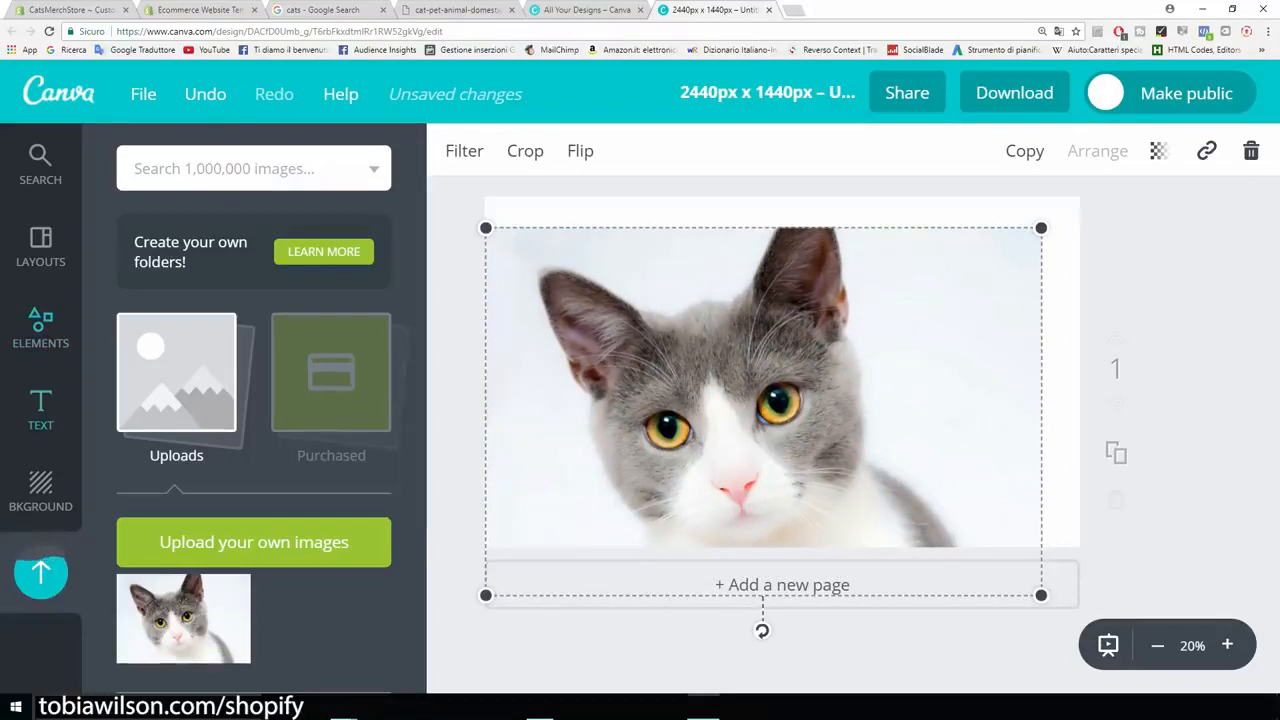
- Add a heading to the page and replace its placeholder text with "Cats Merch"
left_click(40, 409)
left_click(254, 288)
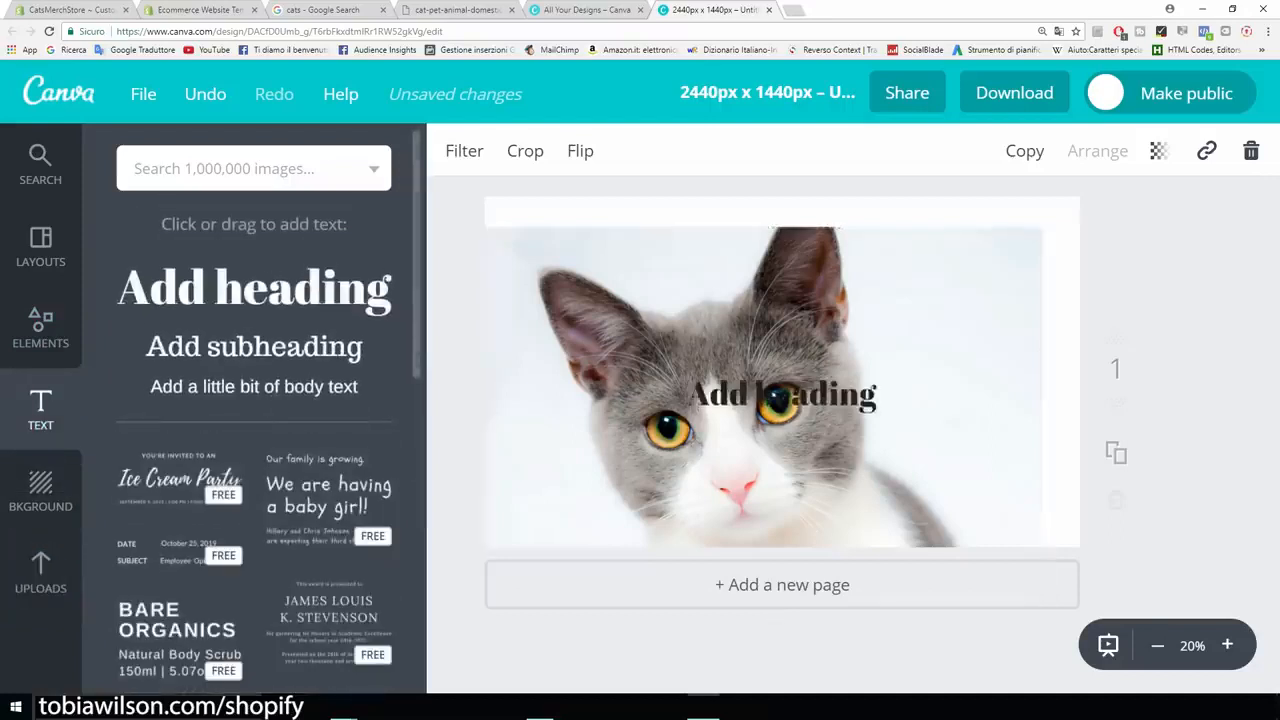
left_click_drag(878, 397, 729, 397)
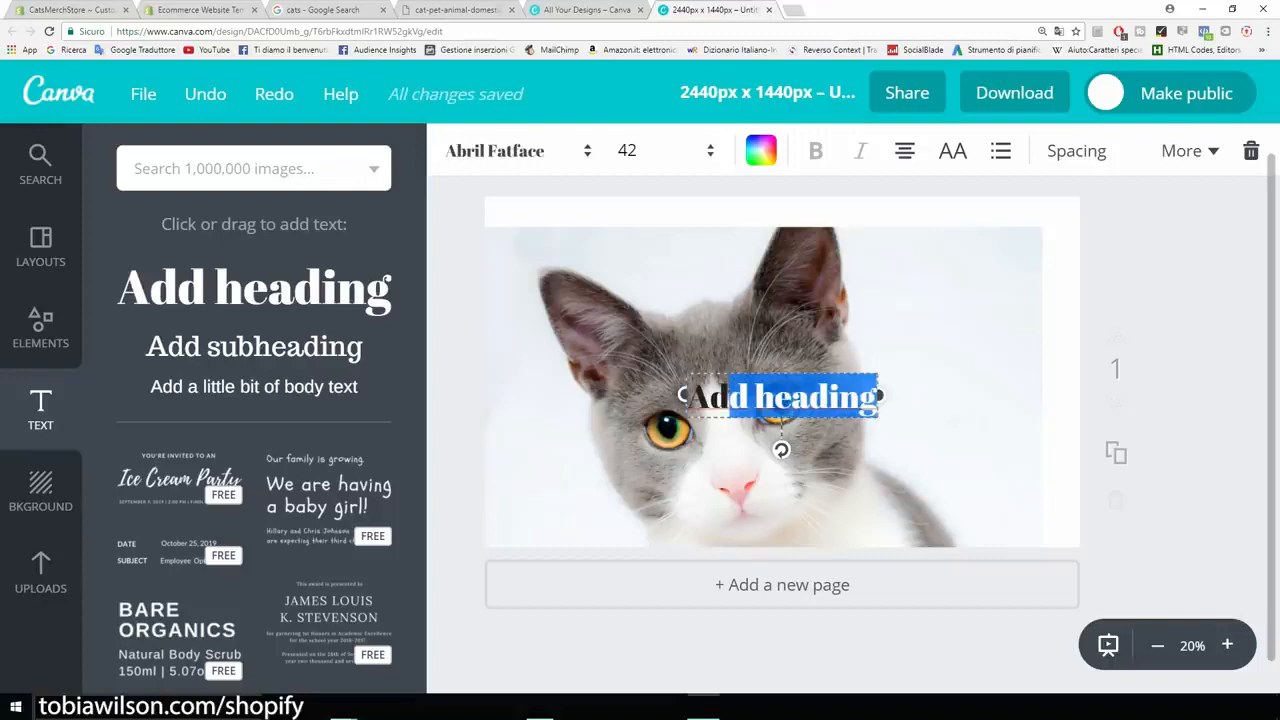
key("BackSpace")
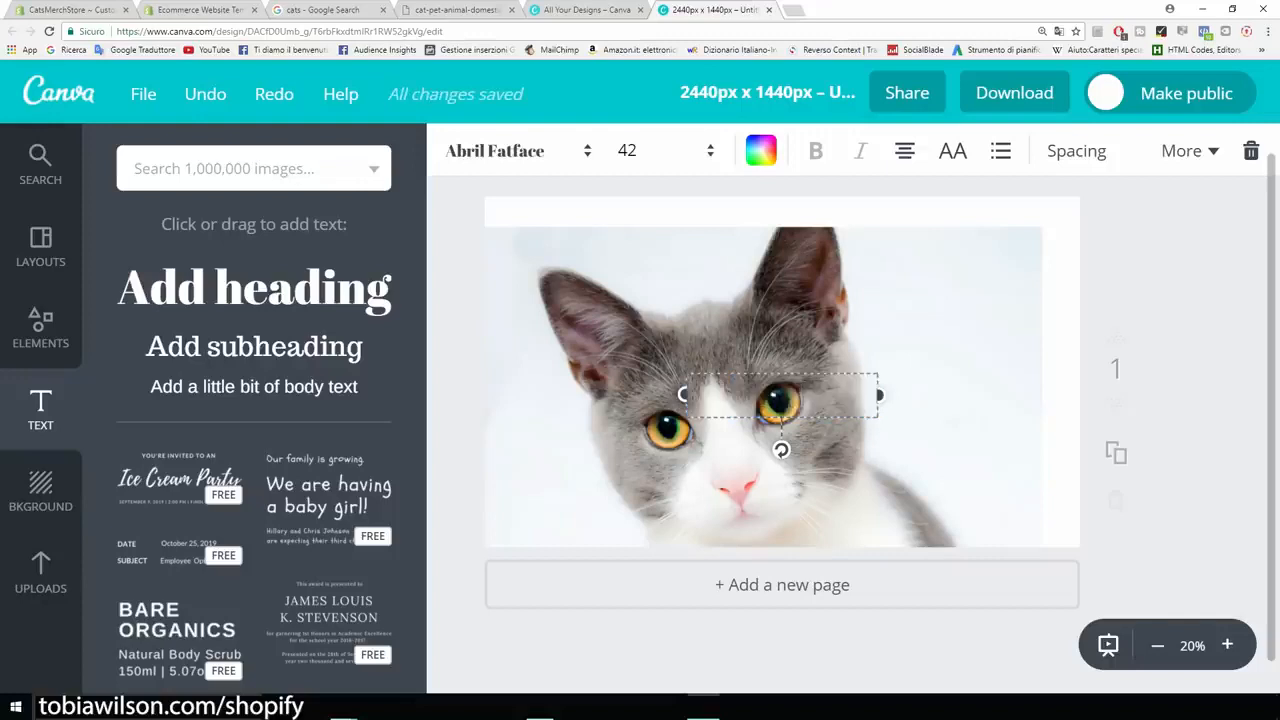
type("Cats Merch")
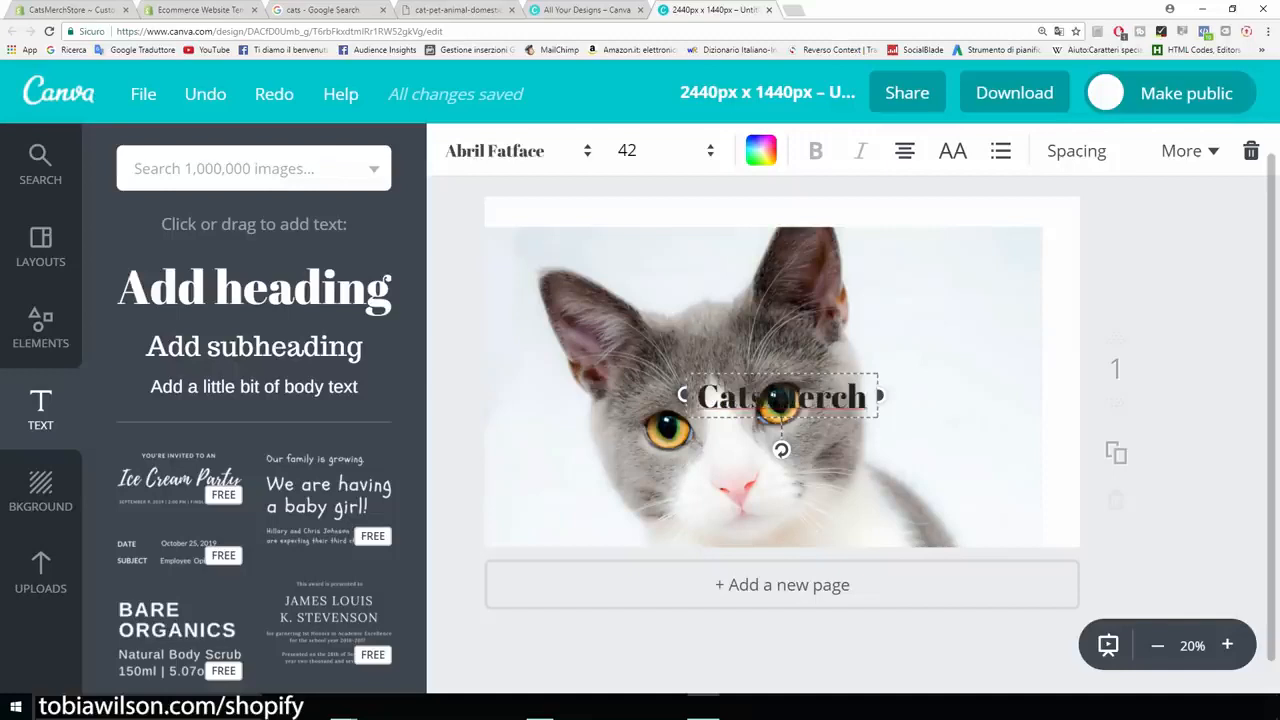
- Move the Cats Merch heading to the top of the cat image and set its font to Aileron Heavy
left_click_drag(780, 397, 689, 240)
left_click(495, 150)
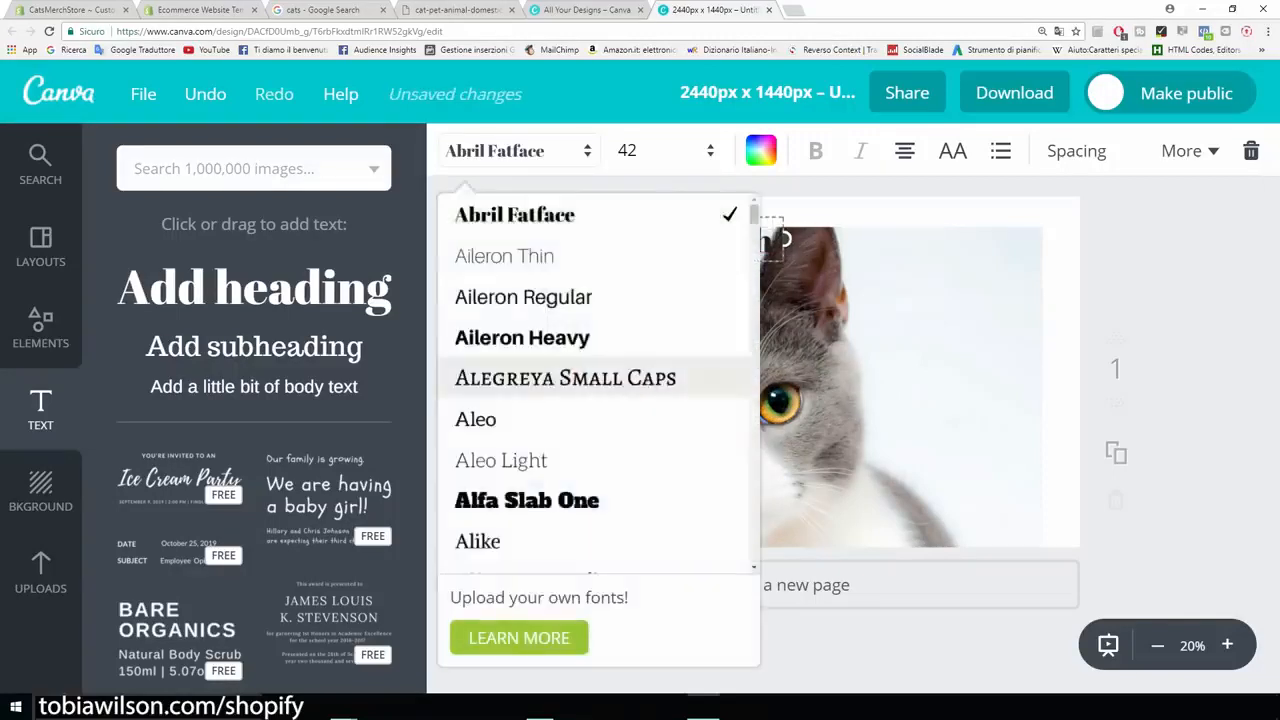
left_click(522, 337)
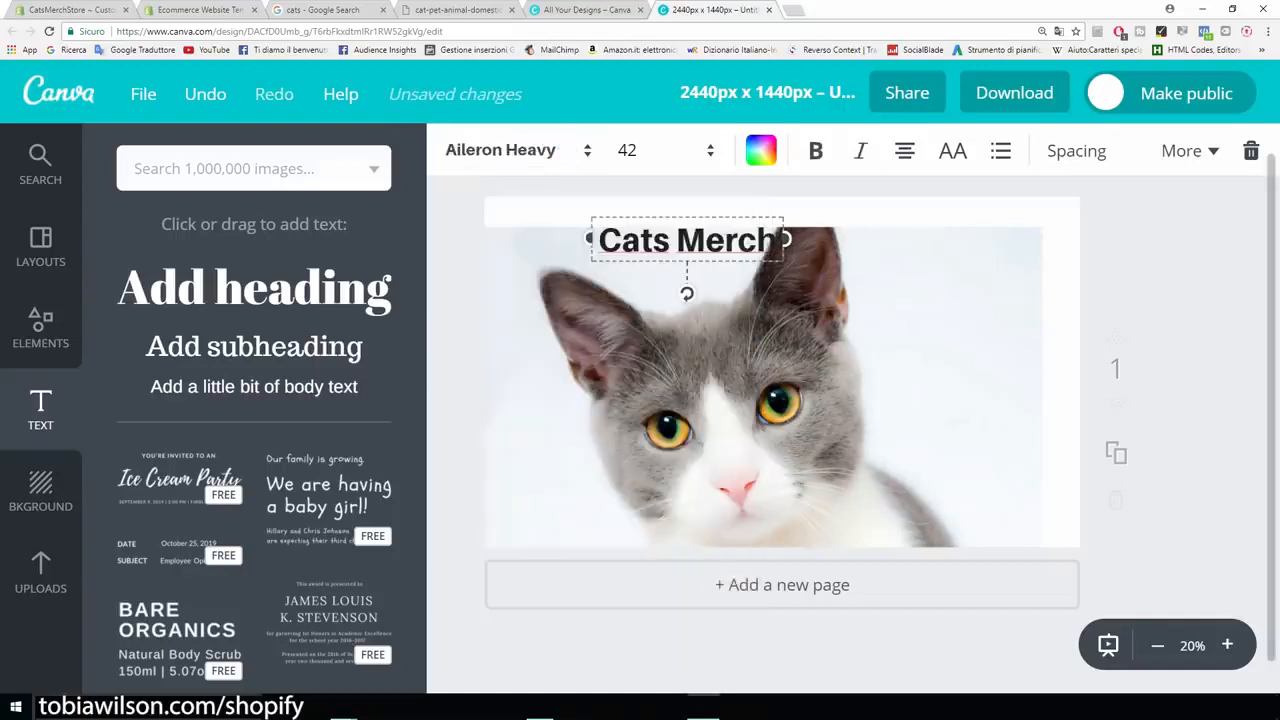
- Color the Cats Merch heading red (ff0300) and move it beside the cat's ear in the image's upper-right corner
left_click(760, 150)
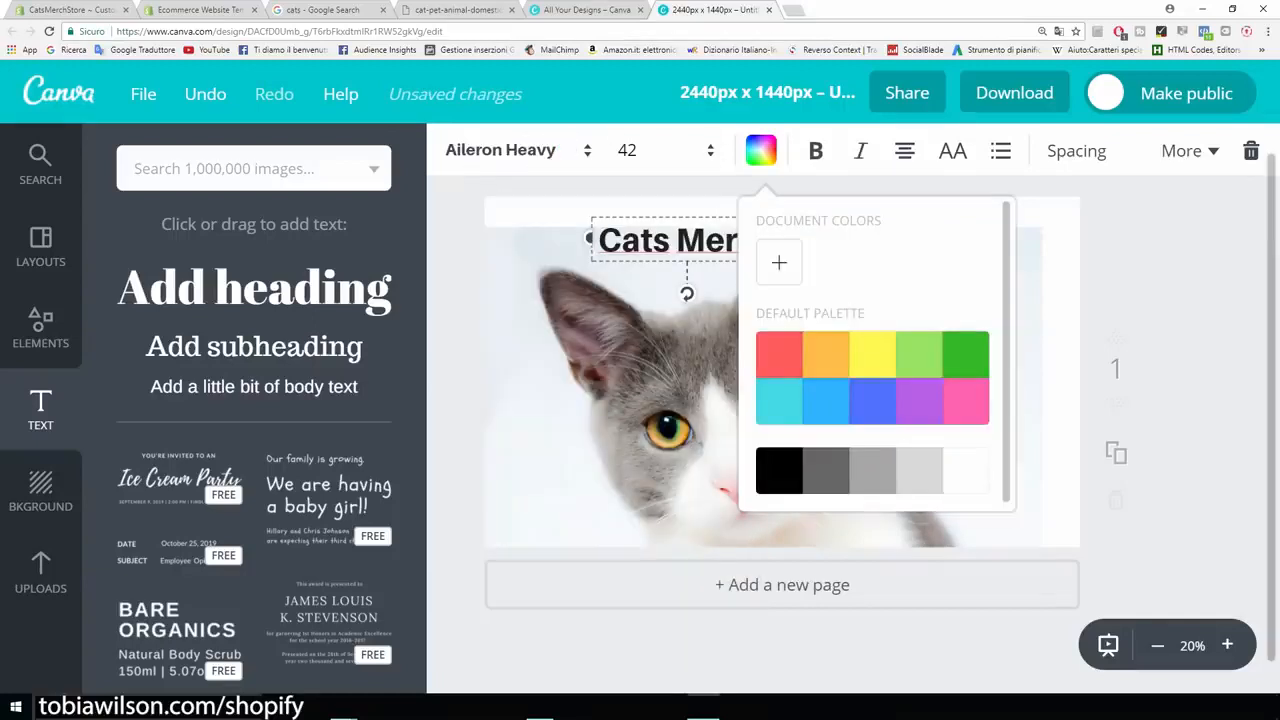
left_click(779, 262)
left_click_drag(911, 395, 1016, 396)
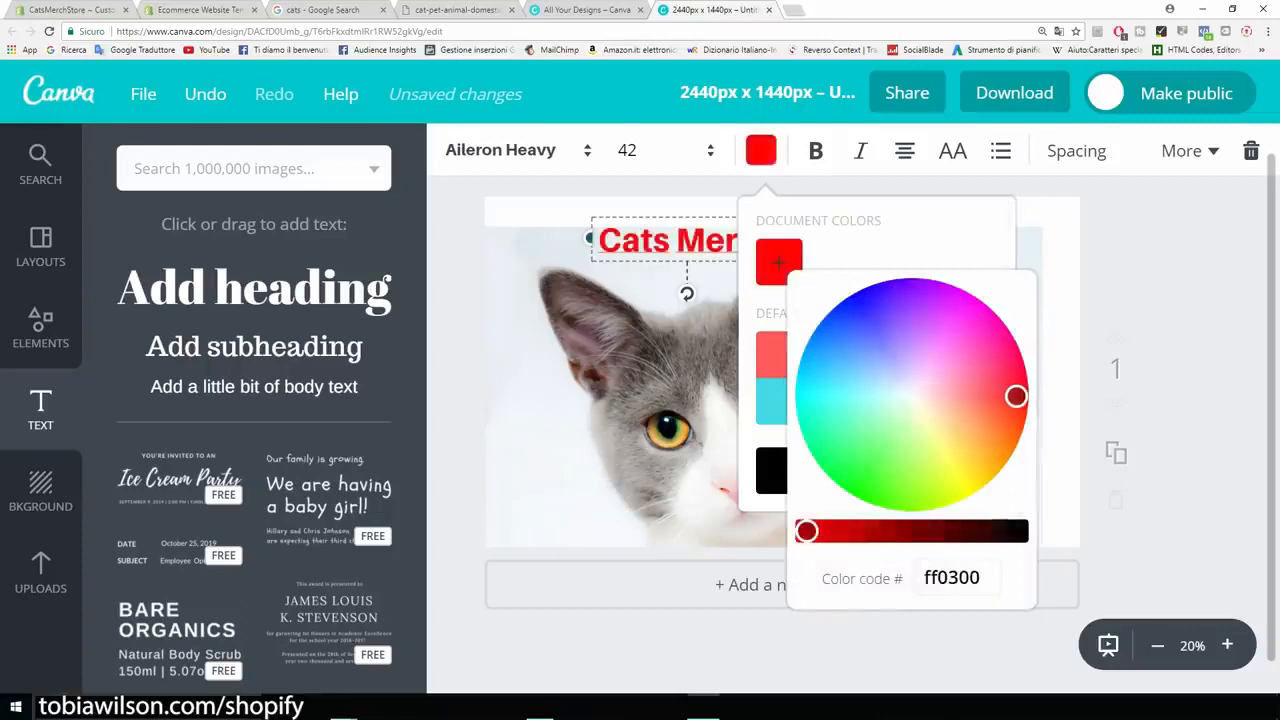
left_click(760, 150)
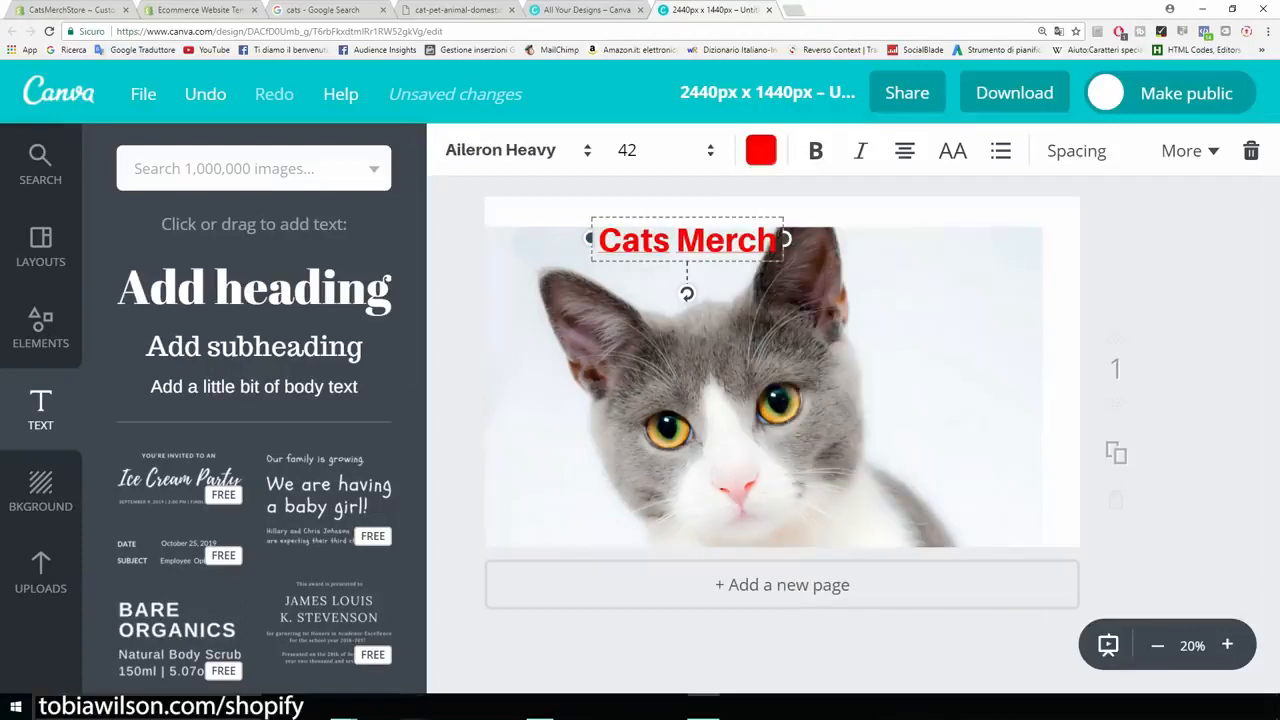
left_click_drag(687, 240, 946, 250)
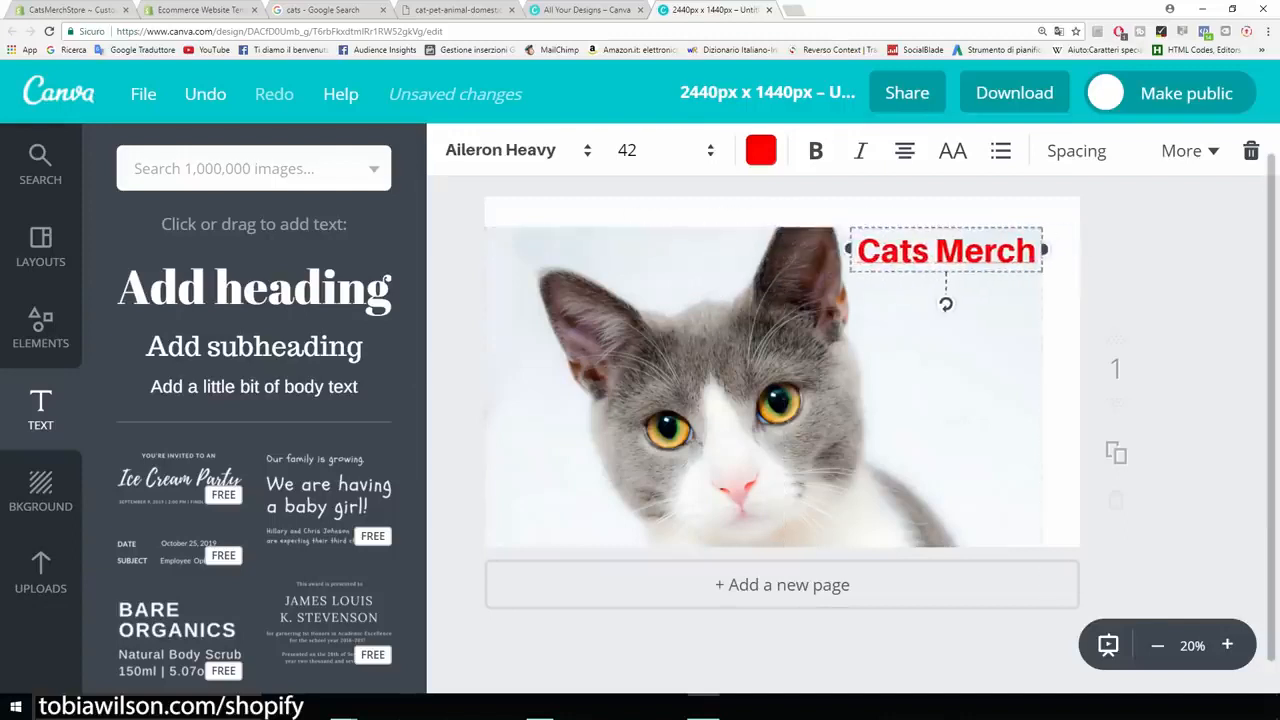
- Shift the cat image slightly up and to the right on the banner page
left_click(940, 385)
left_click_drag(940, 385, 959, 354)
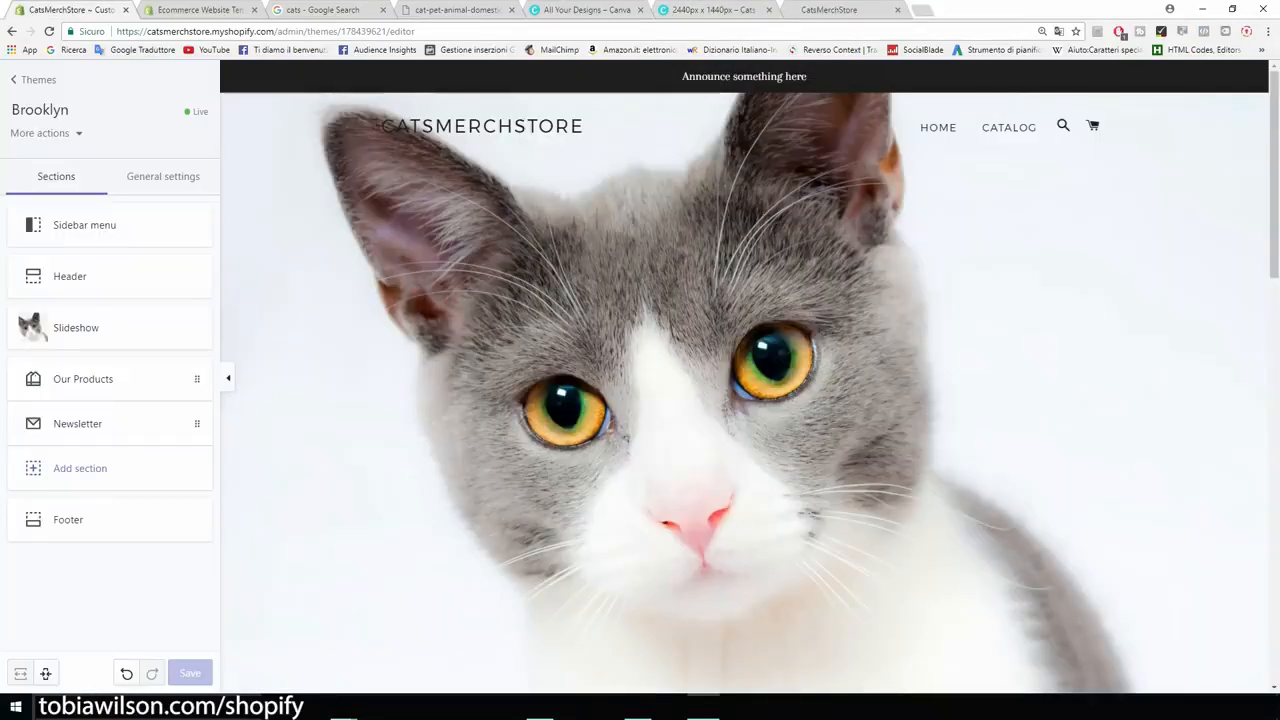
- Turn off the announcement bar in the Shopify theme's header settings and save the theme
left_click_drag(682, 76, 807, 76)
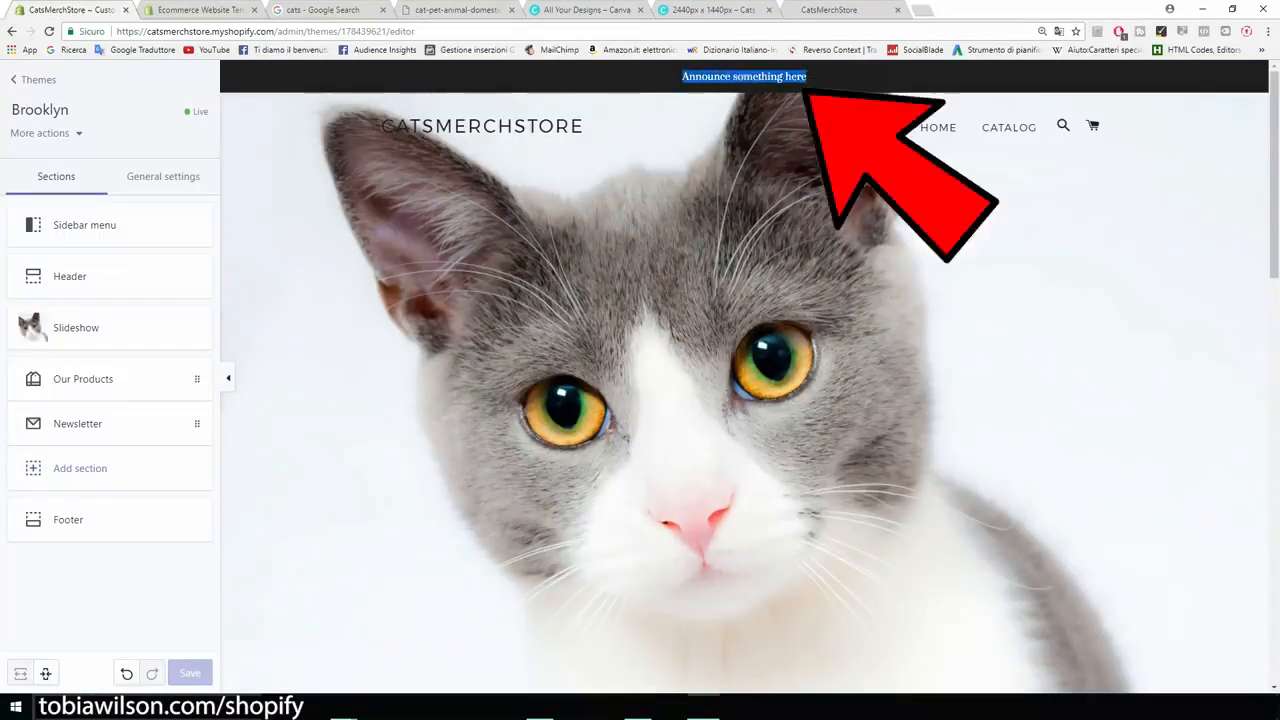
left_click(808, 80)
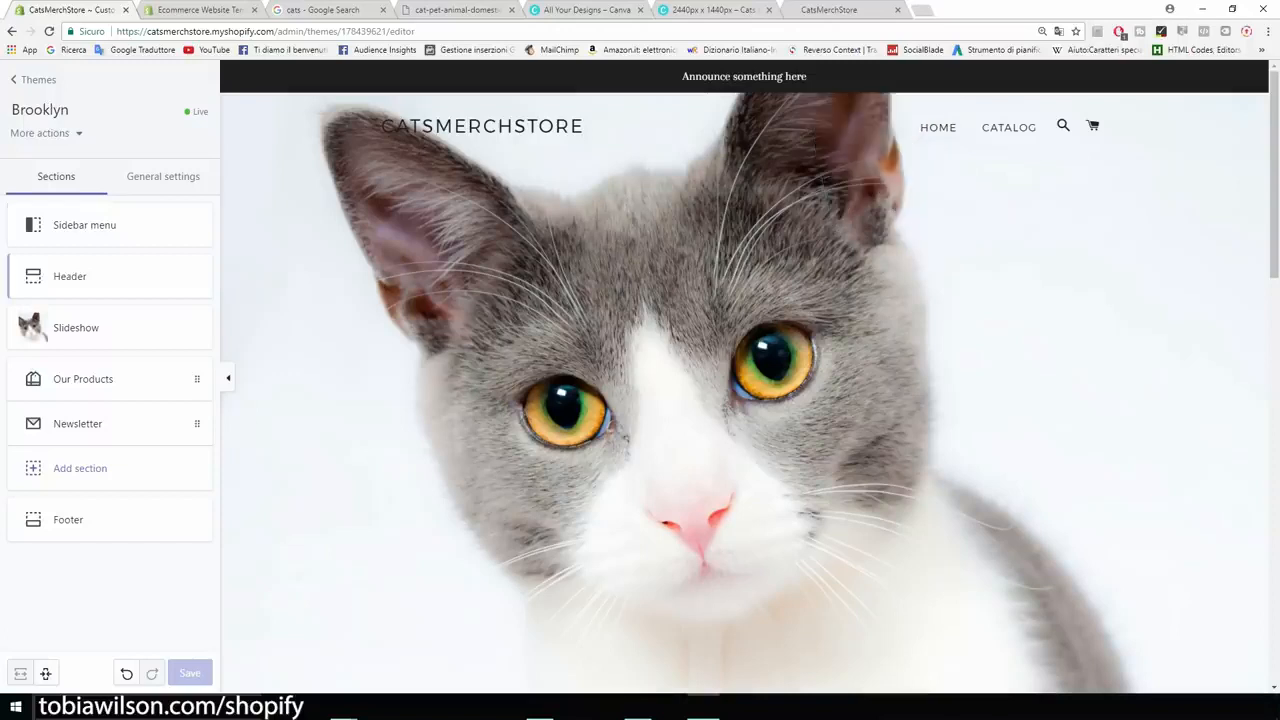
left_click(70, 280)
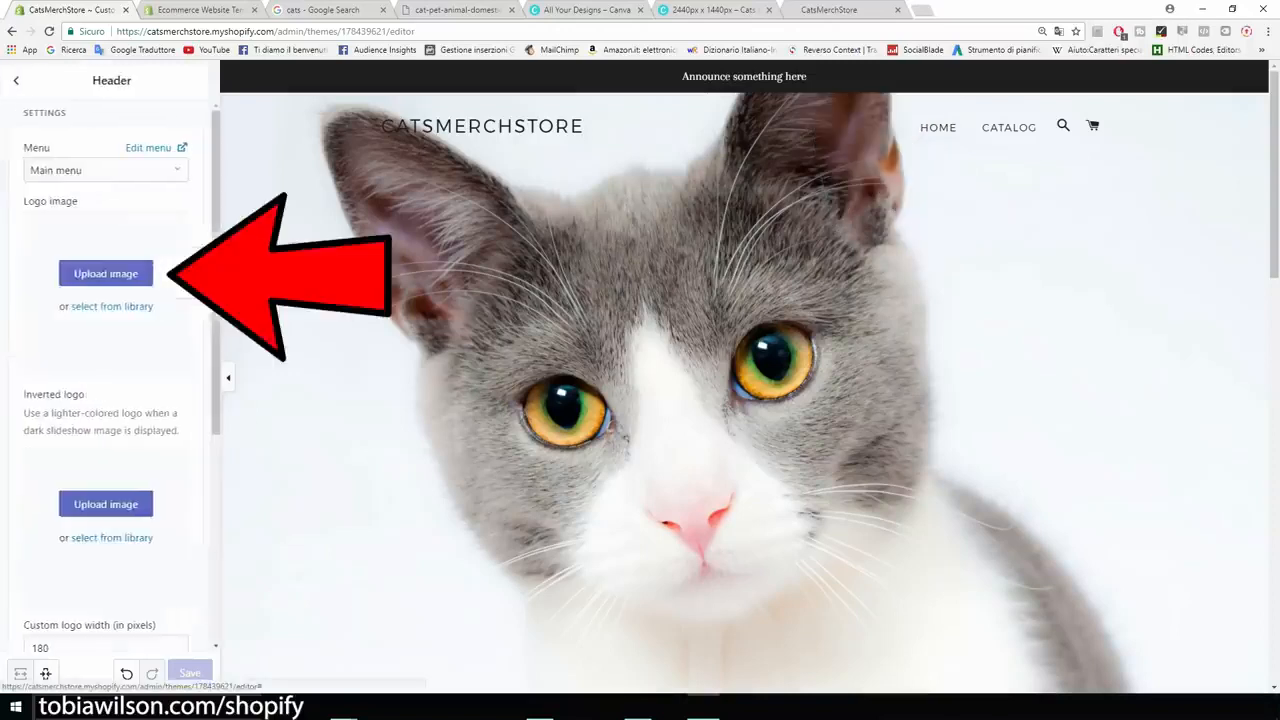
scroll(110, 370, "down", 1)
scroll(110, 370, "down", 3)
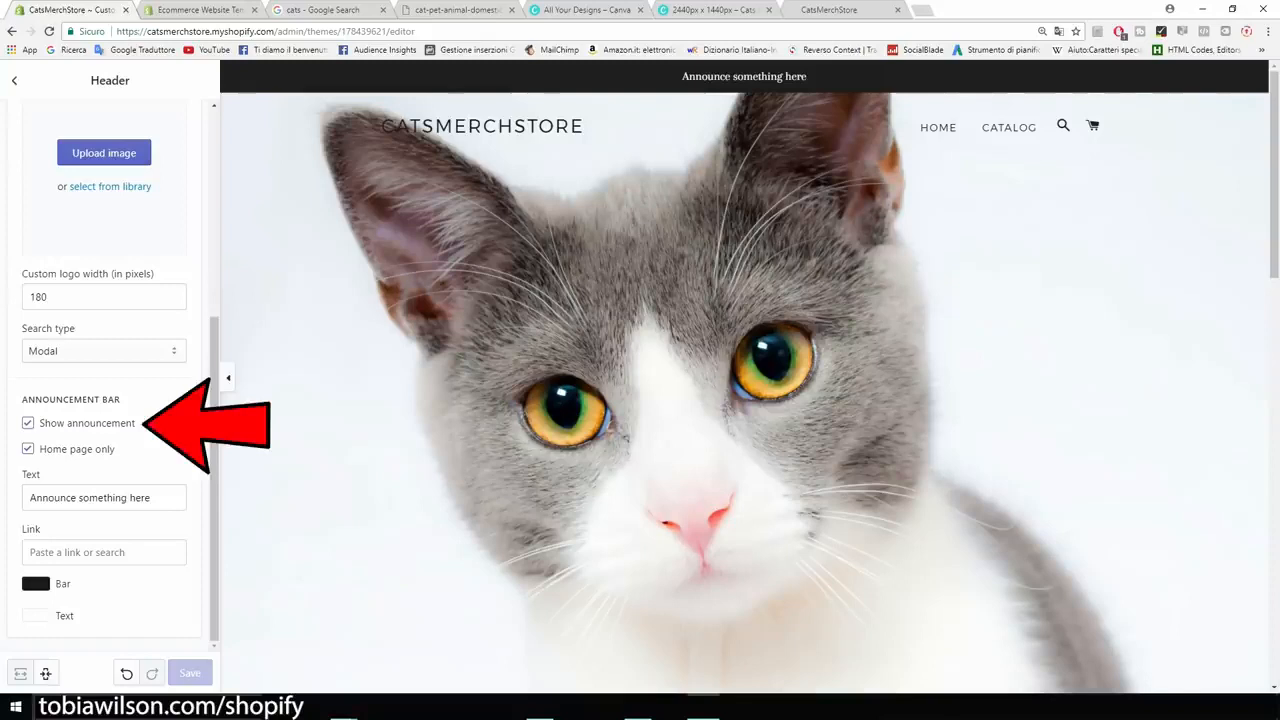
left_click(28, 423)
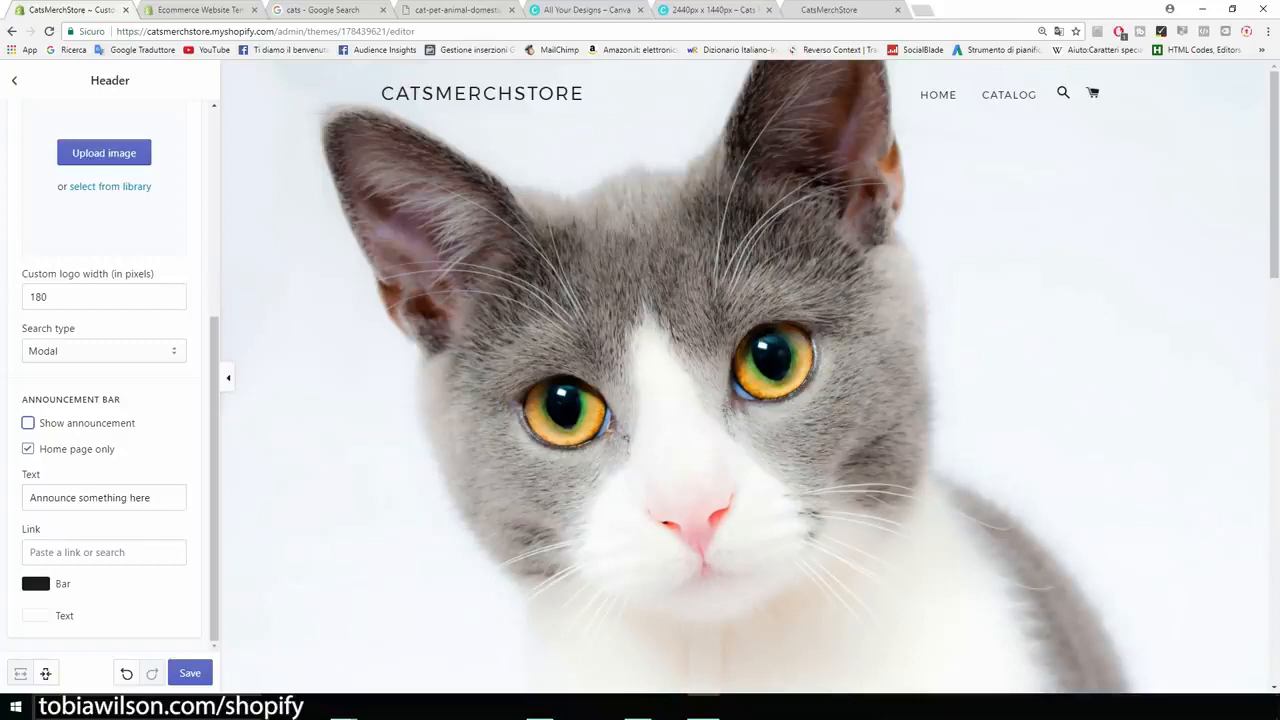
scroll(110, 380, "up", 4)
scroll(110, 380, "down", 3)
left_click_drag(214, 455, 214, 480)
left_click(190, 673)
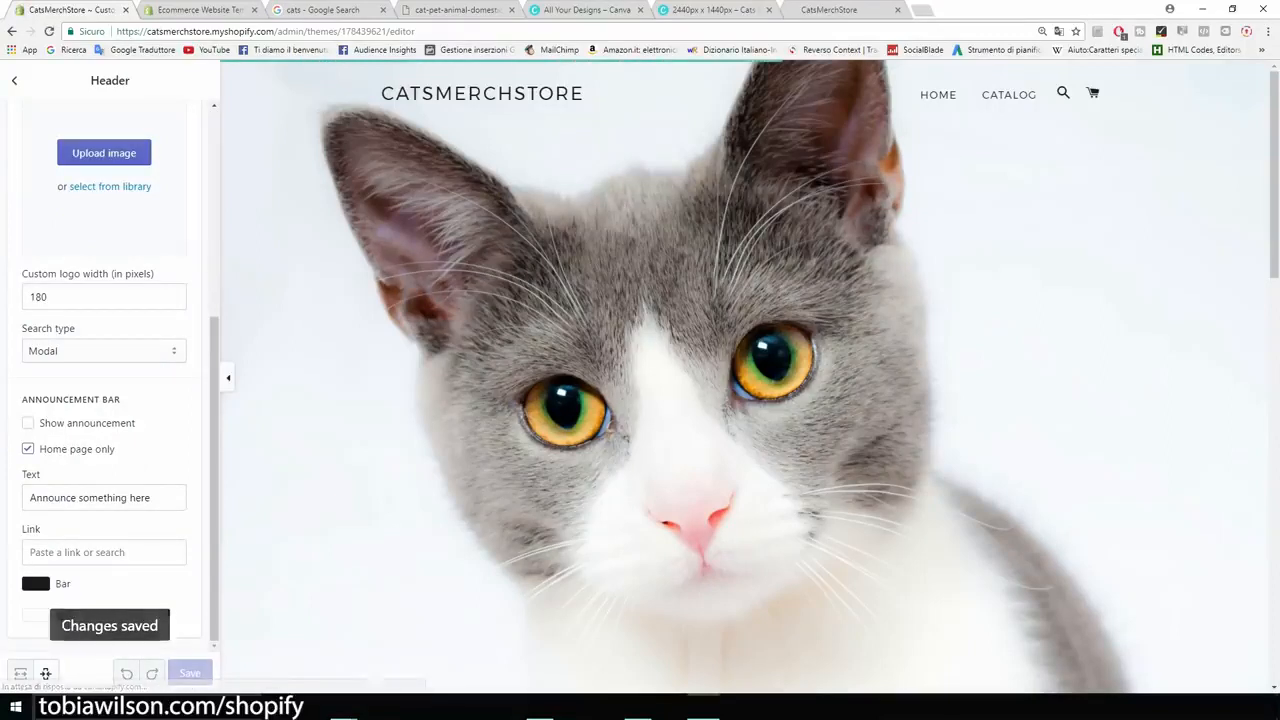
scroll(750, 380, "down", 3)
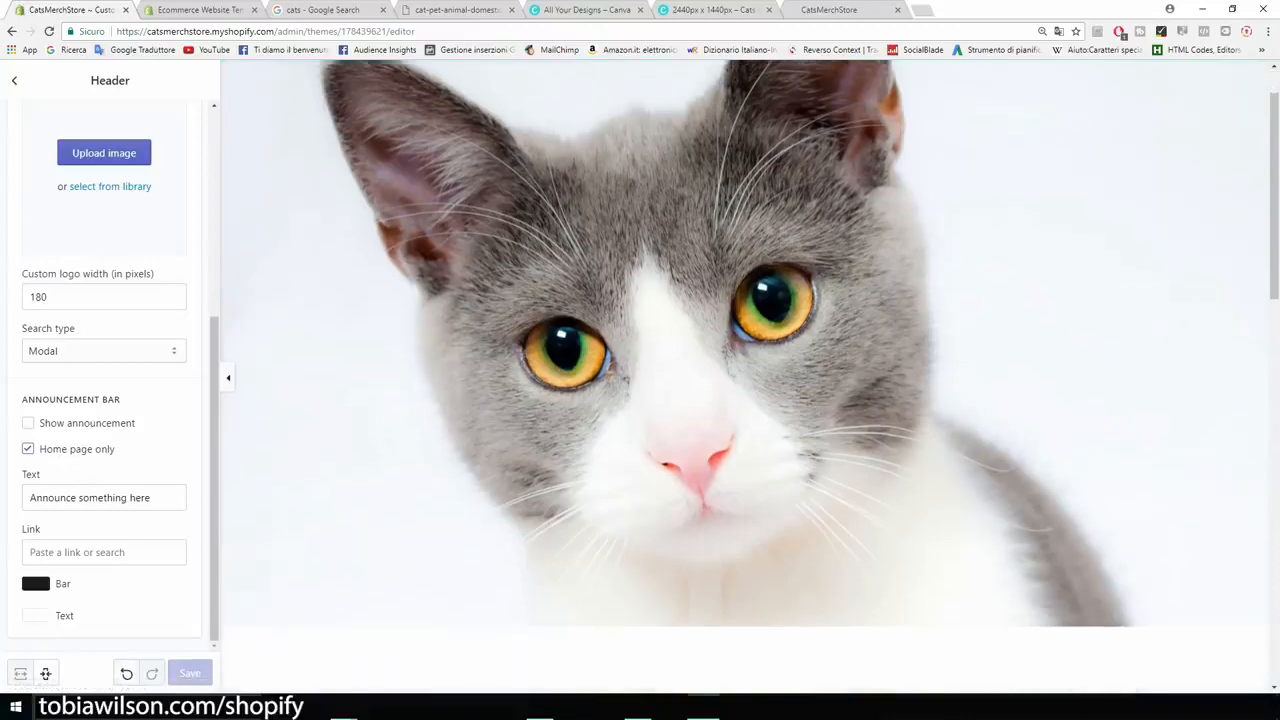
scroll(744, 400, "down", 6)
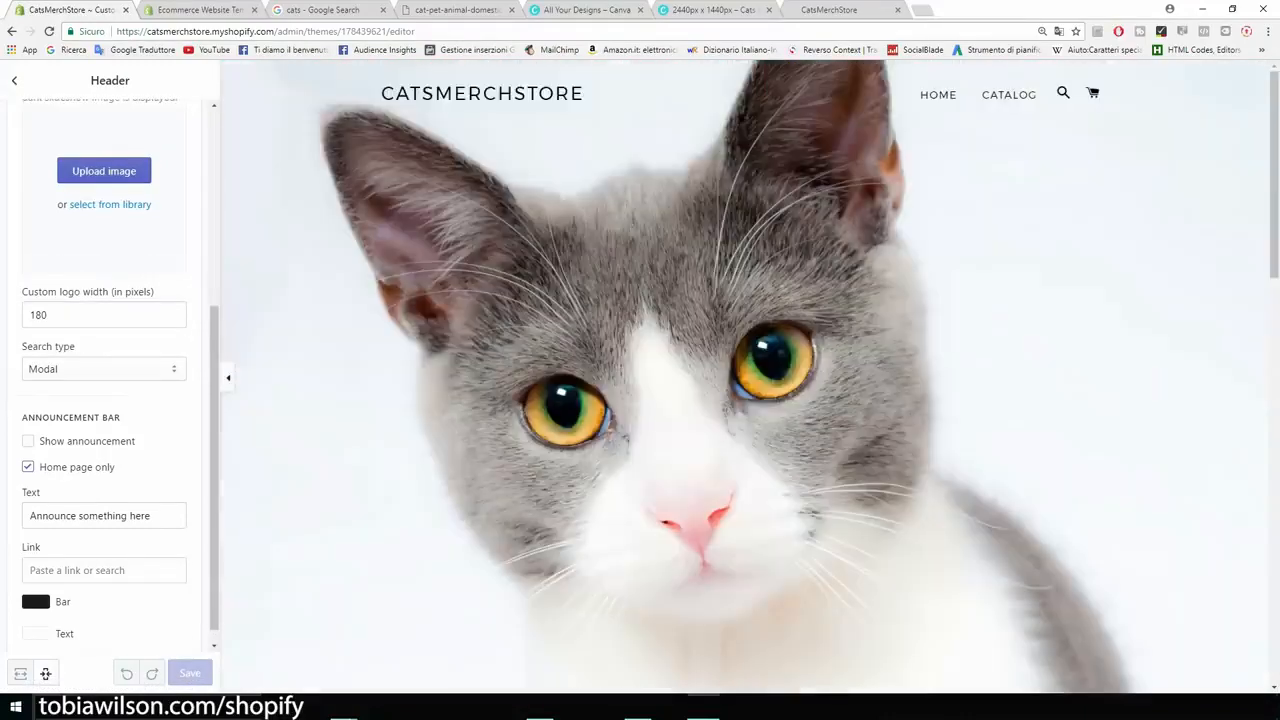
left_click(14, 81)
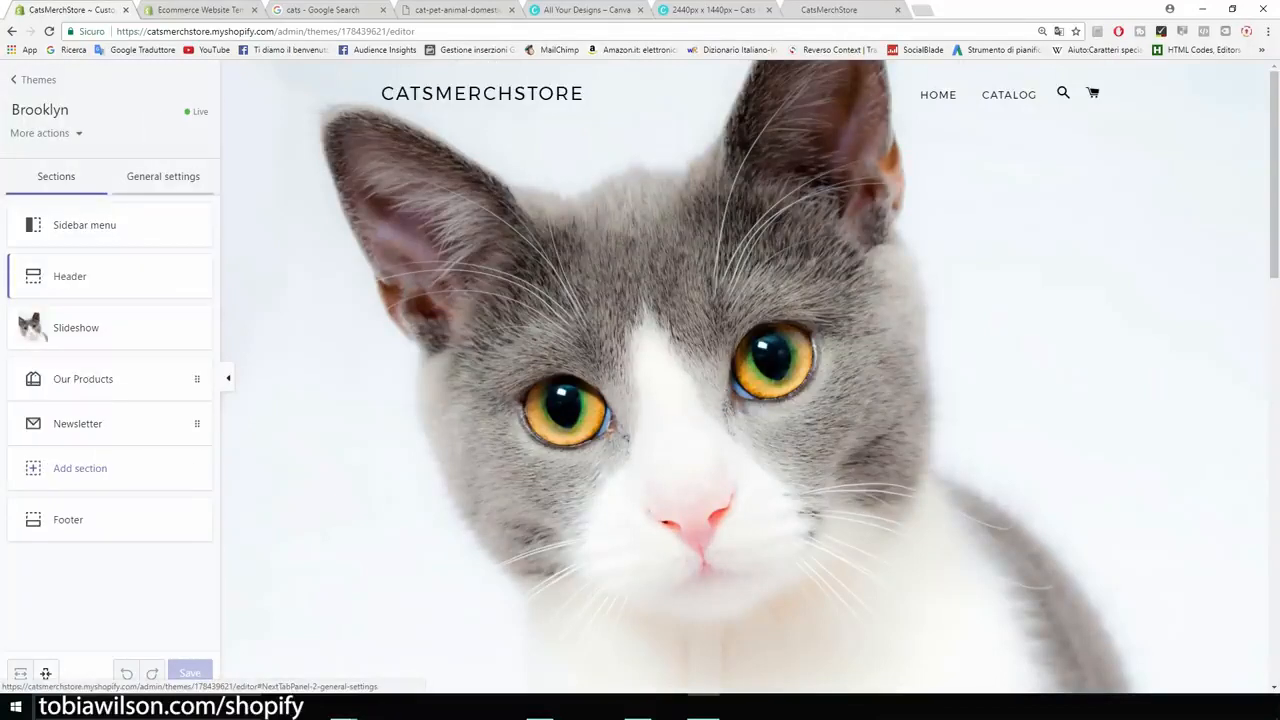
- Review the cart type, favicon and checkout options in the theme's general settings
left_click(163, 176)
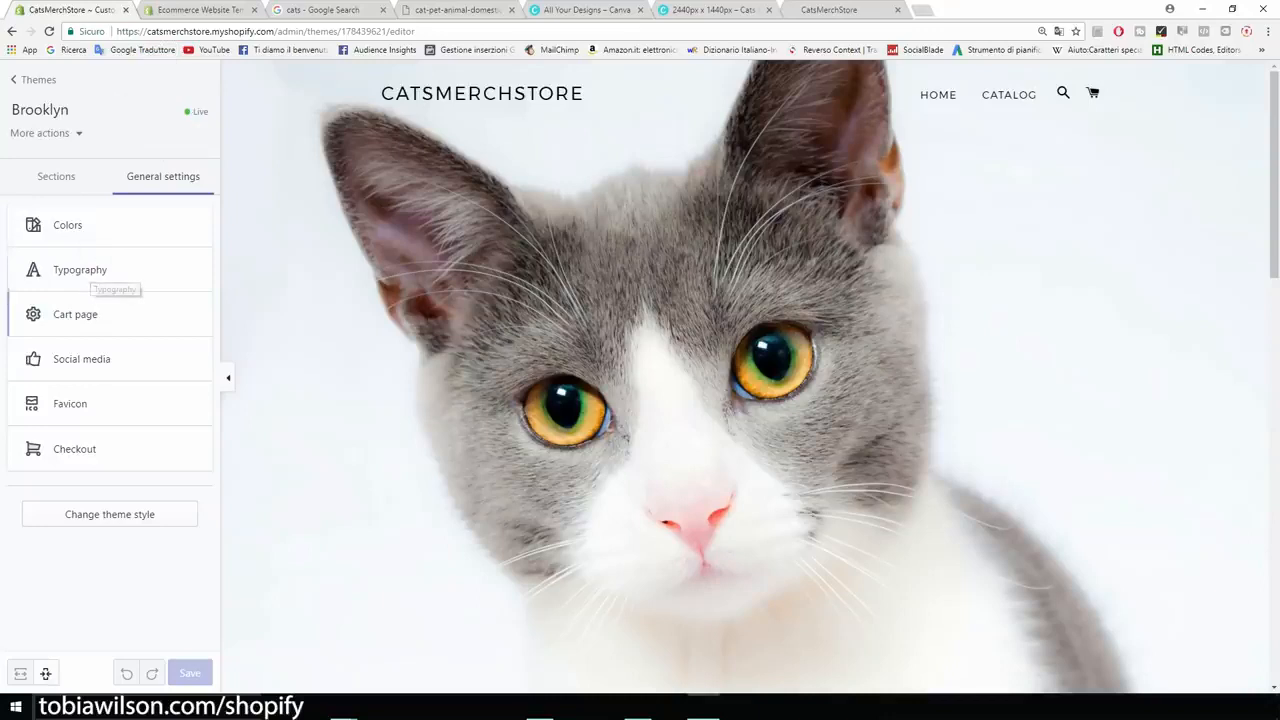
left_click(95, 318)
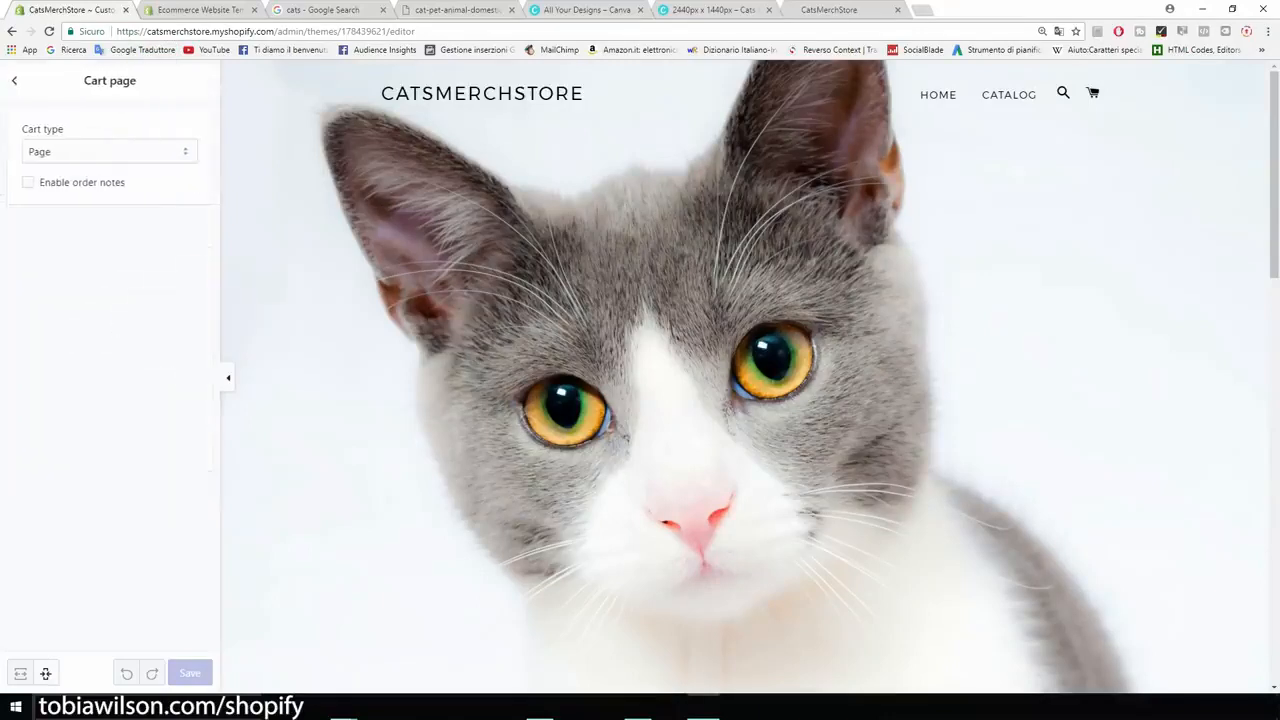
left_click(109, 152)
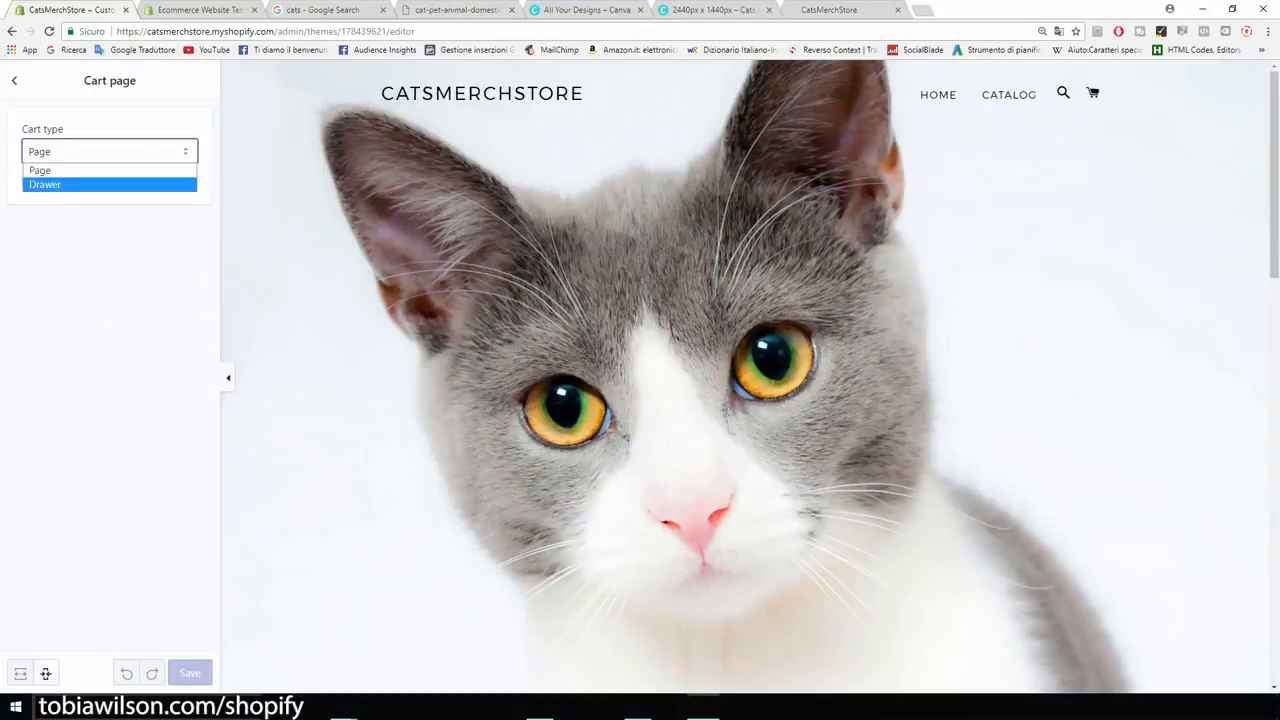
key("Escape")
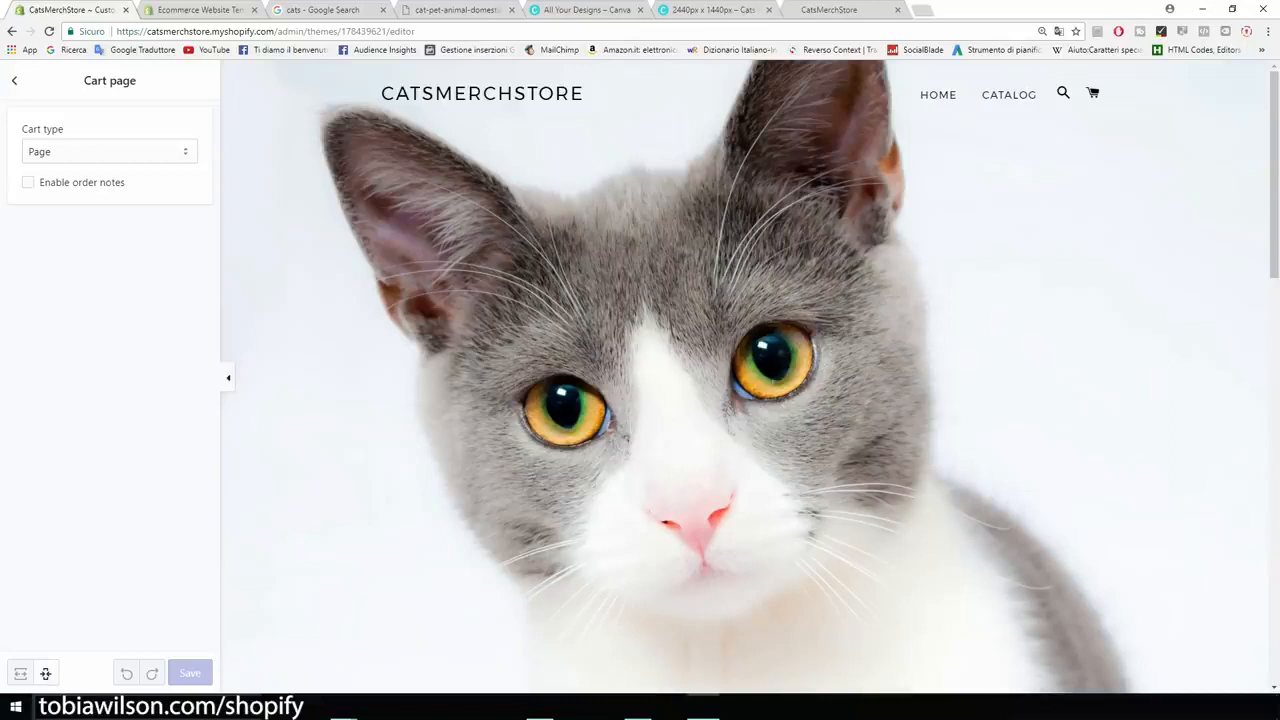
left_click(14, 81)
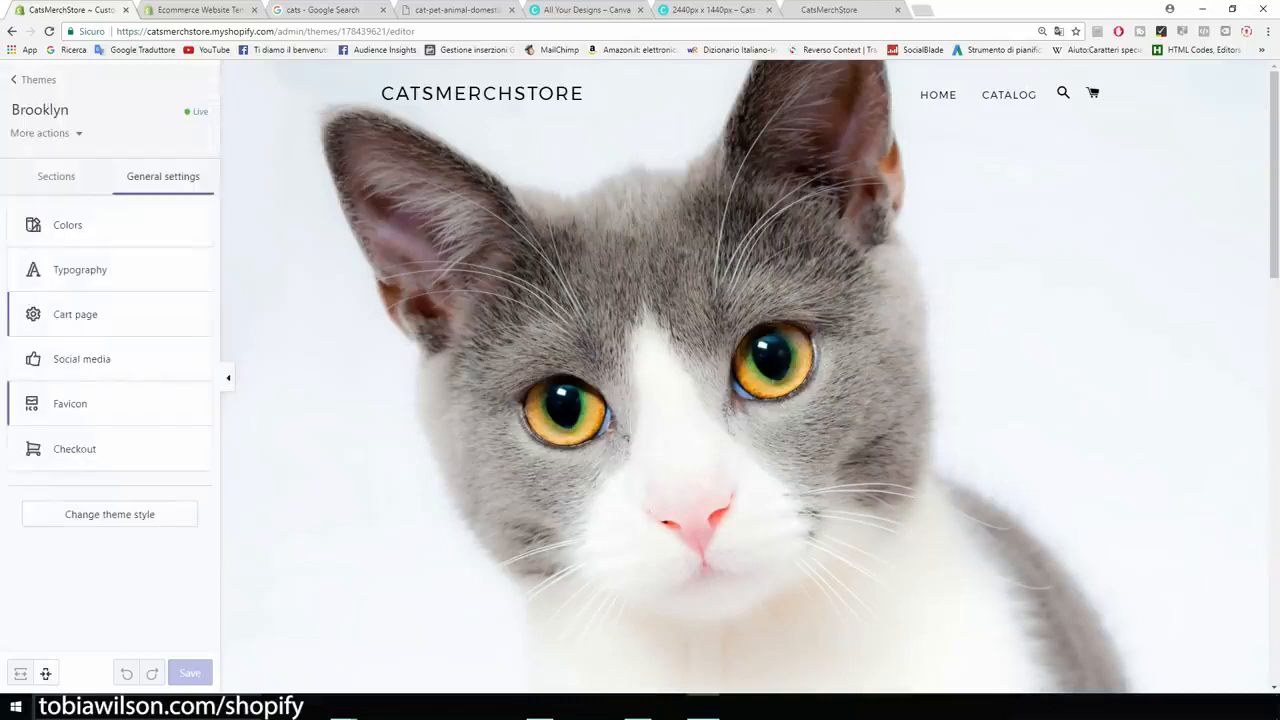
left_click(85, 405)
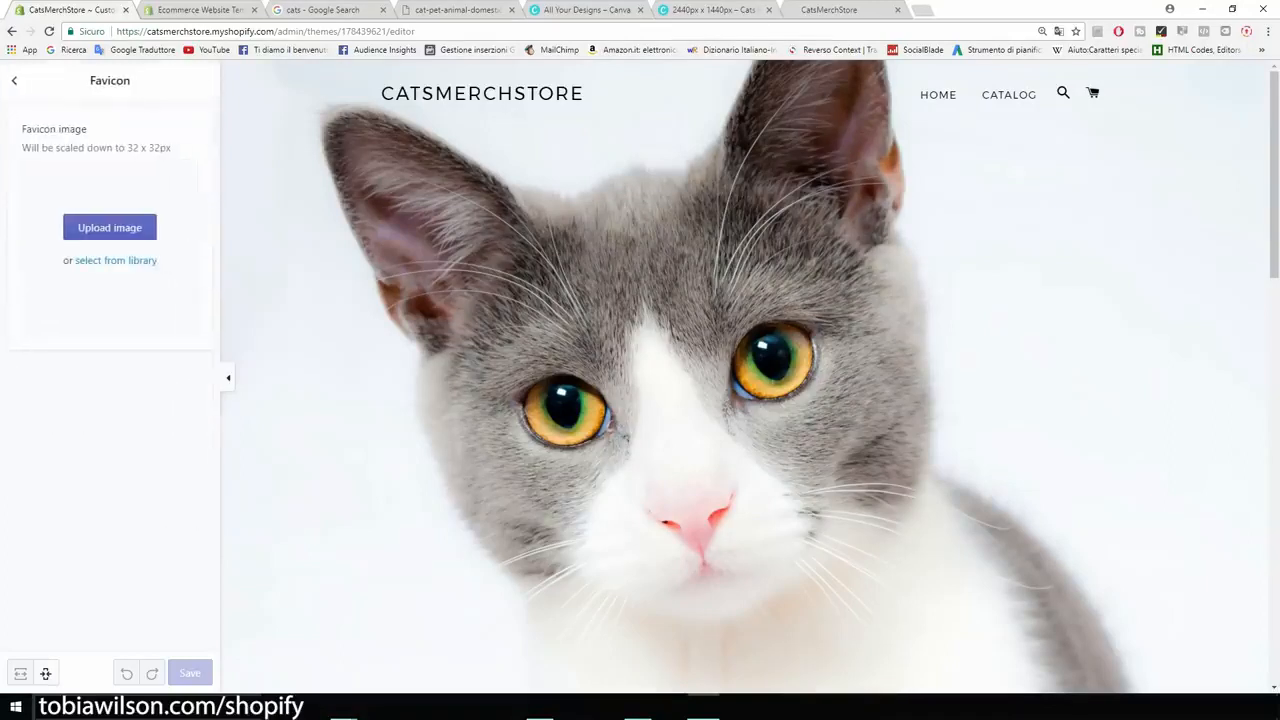
left_click(322, 10)
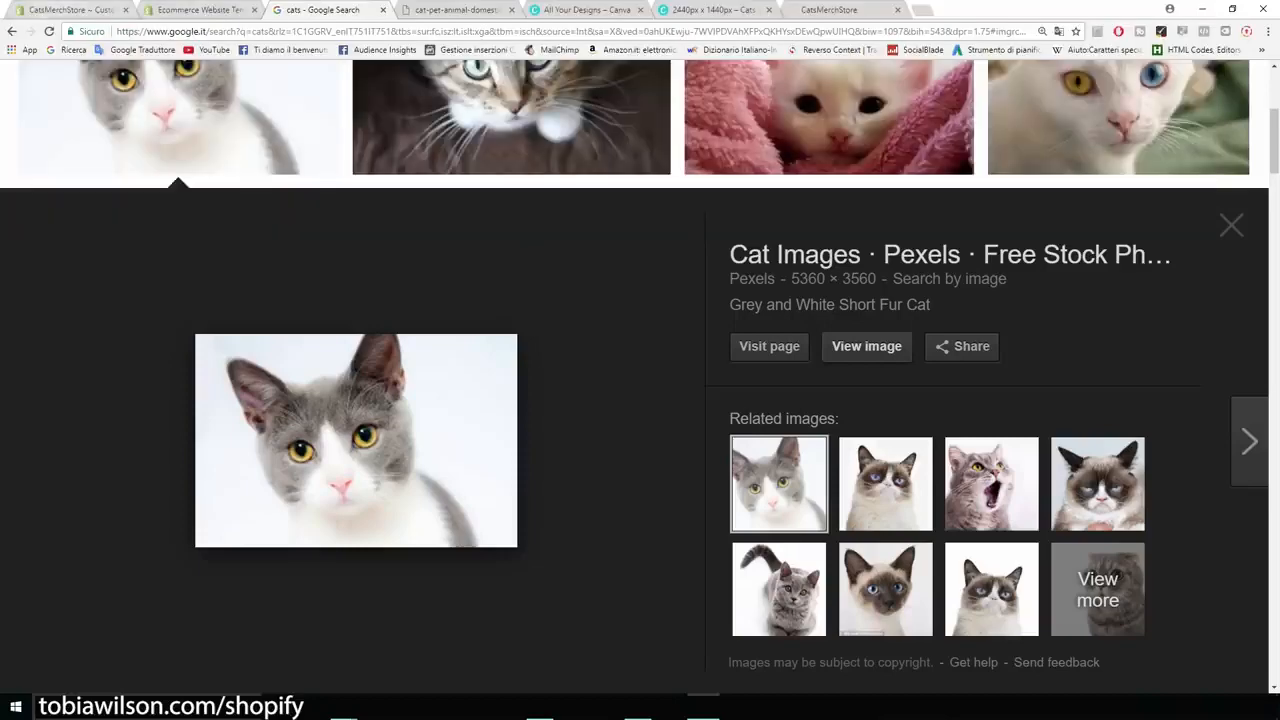
left_click(70, 9)
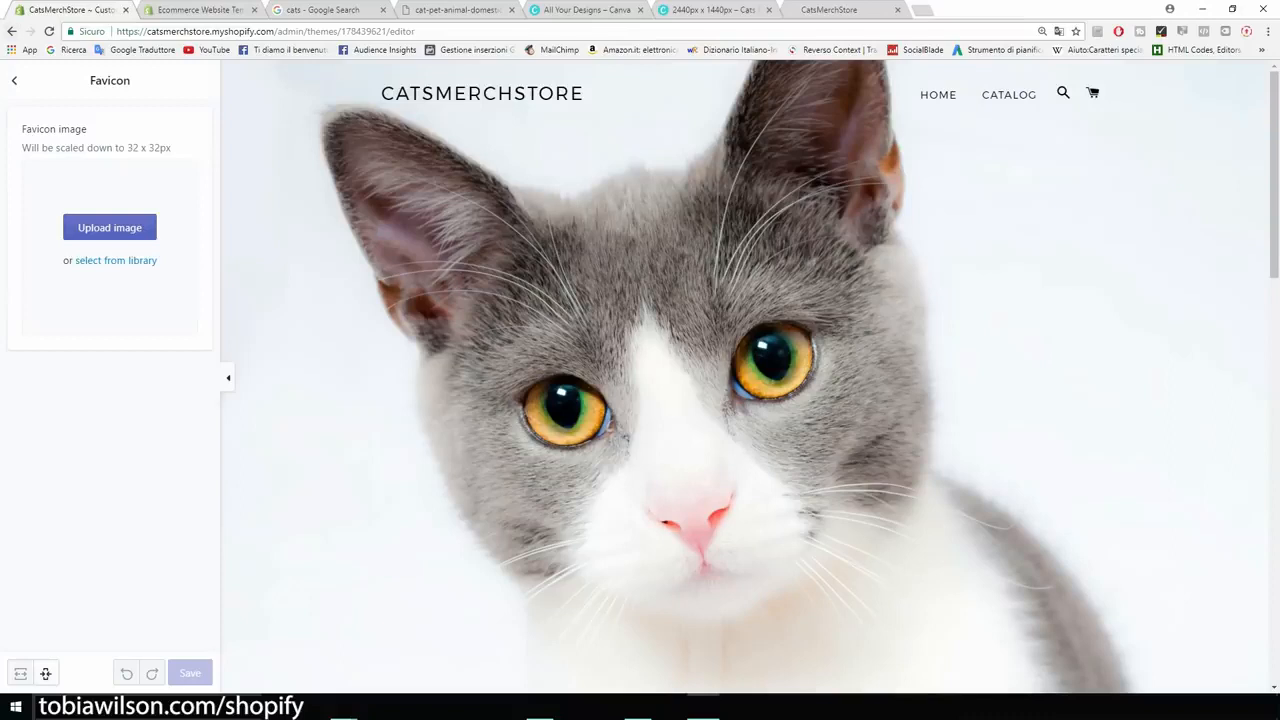
left_click(14, 80)
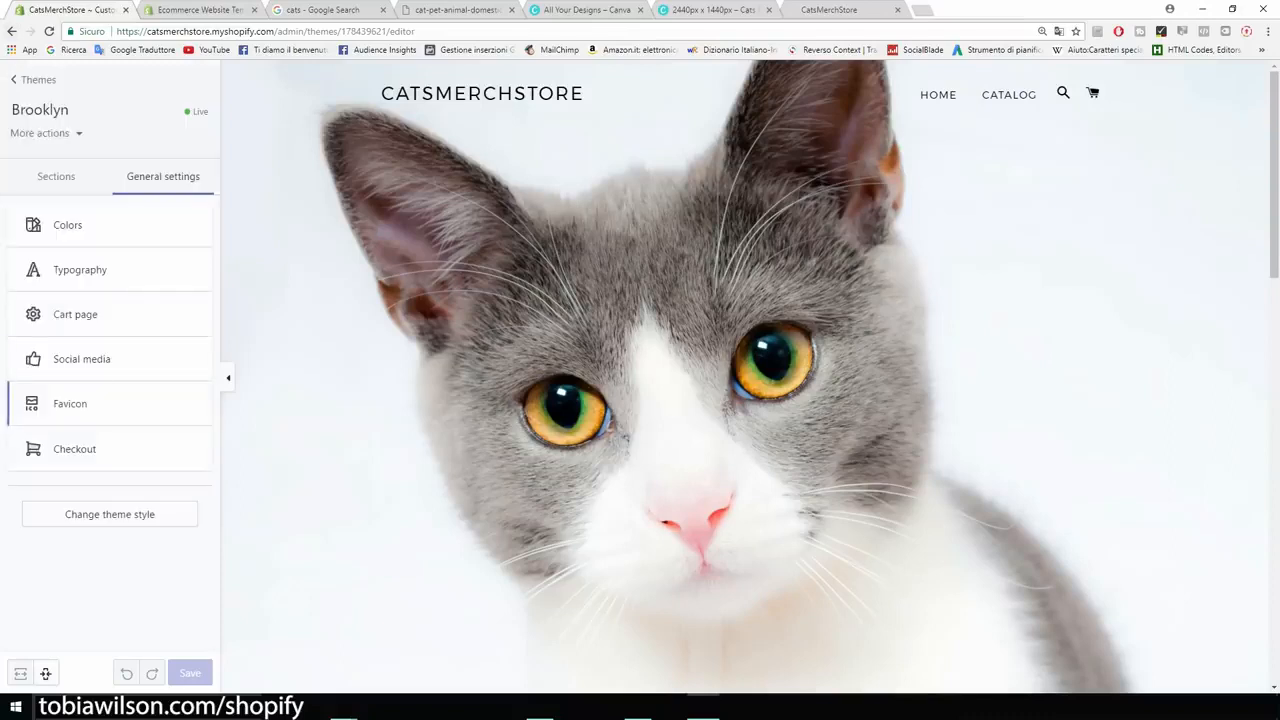
left_click(75, 449)
scroll(110, 380, "down", 3)
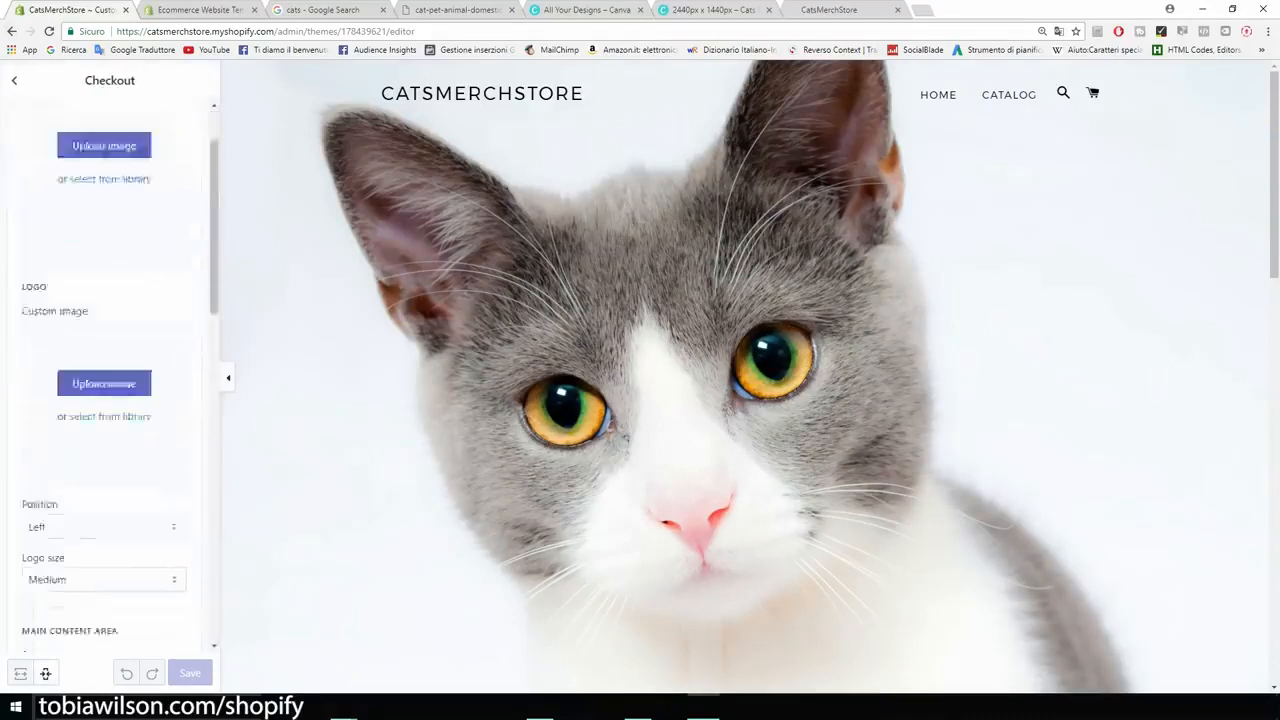
scroll(110, 380, "down", 4)
scroll(110, 380, "up", 8)
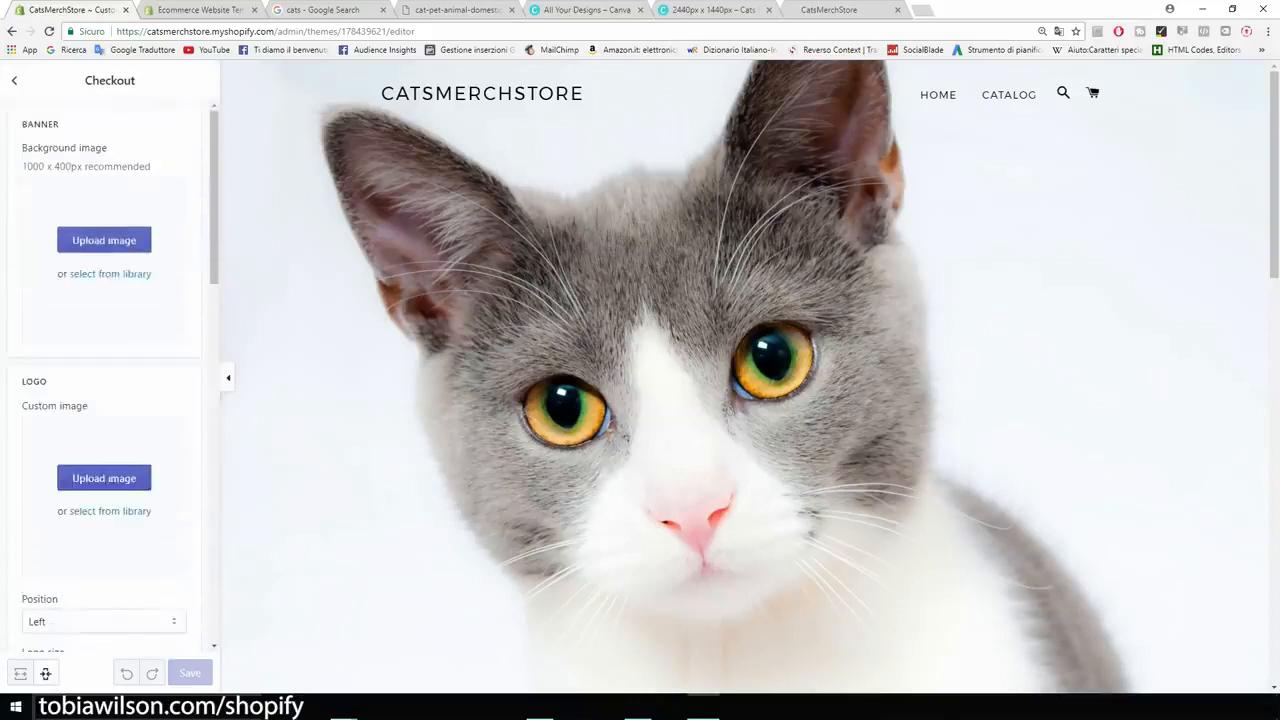
left_click(14, 80)
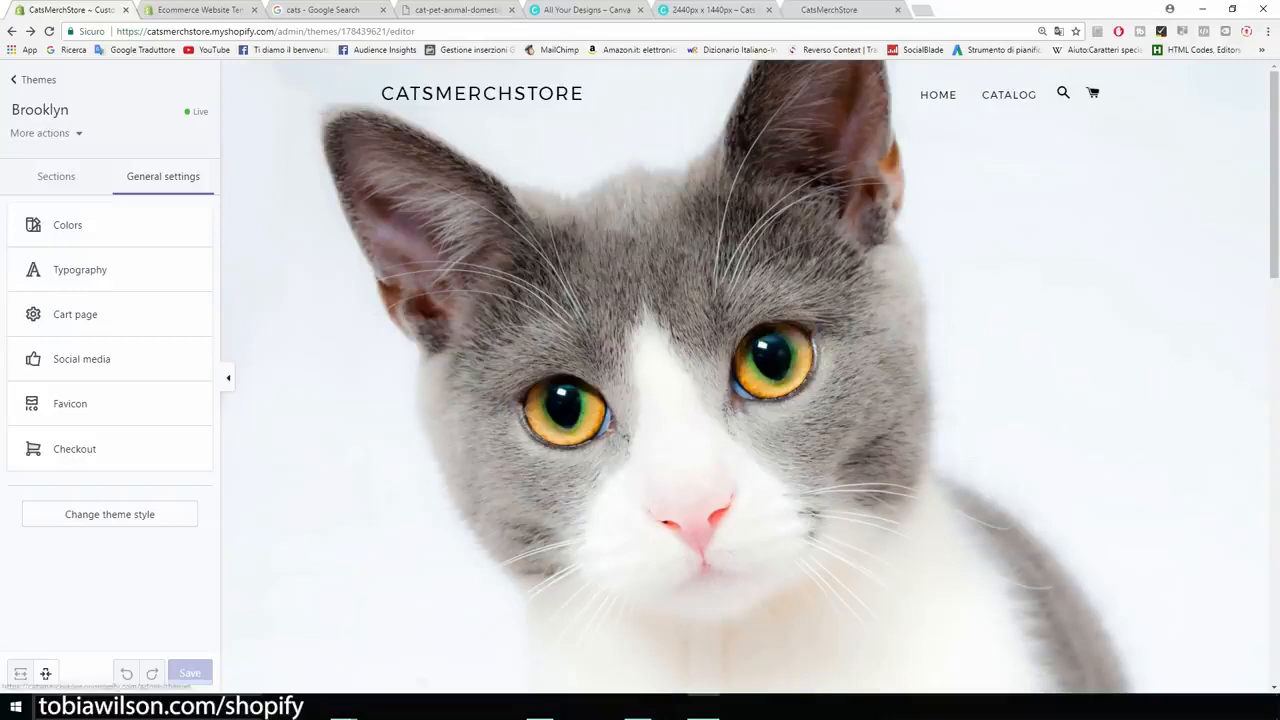
- Leave the theme editor and open the store's recommended apps page
left_click(38, 79)
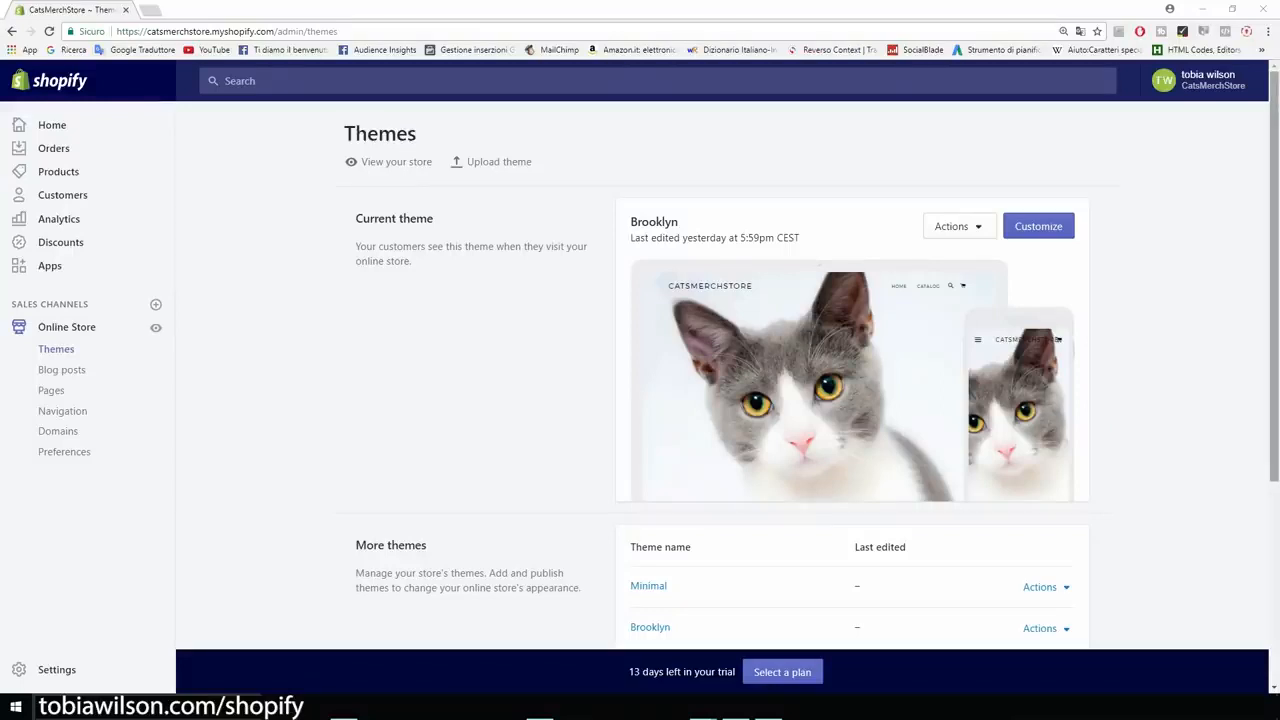
left_click_drag(681, 222, 781, 239)
left_click(781, 238)
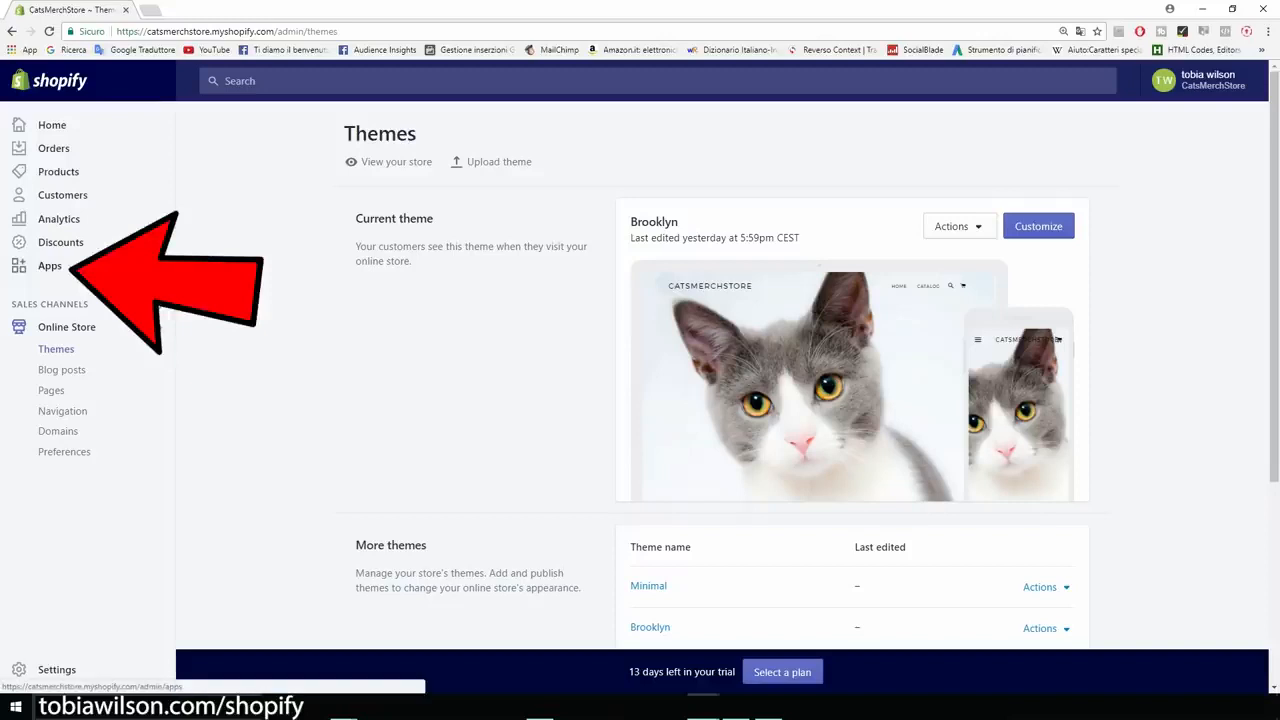
left_click(50, 265)
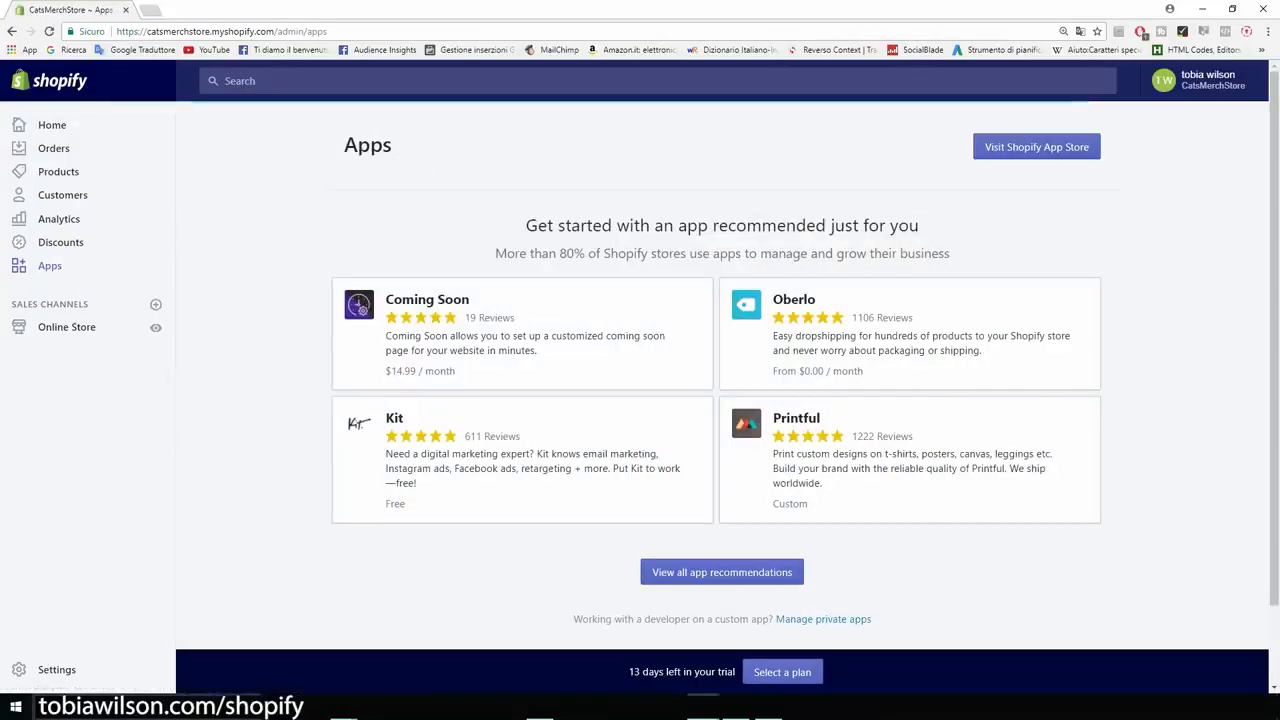
left_click_drag(526, 226, 857, 254)
left_click(857, 254)
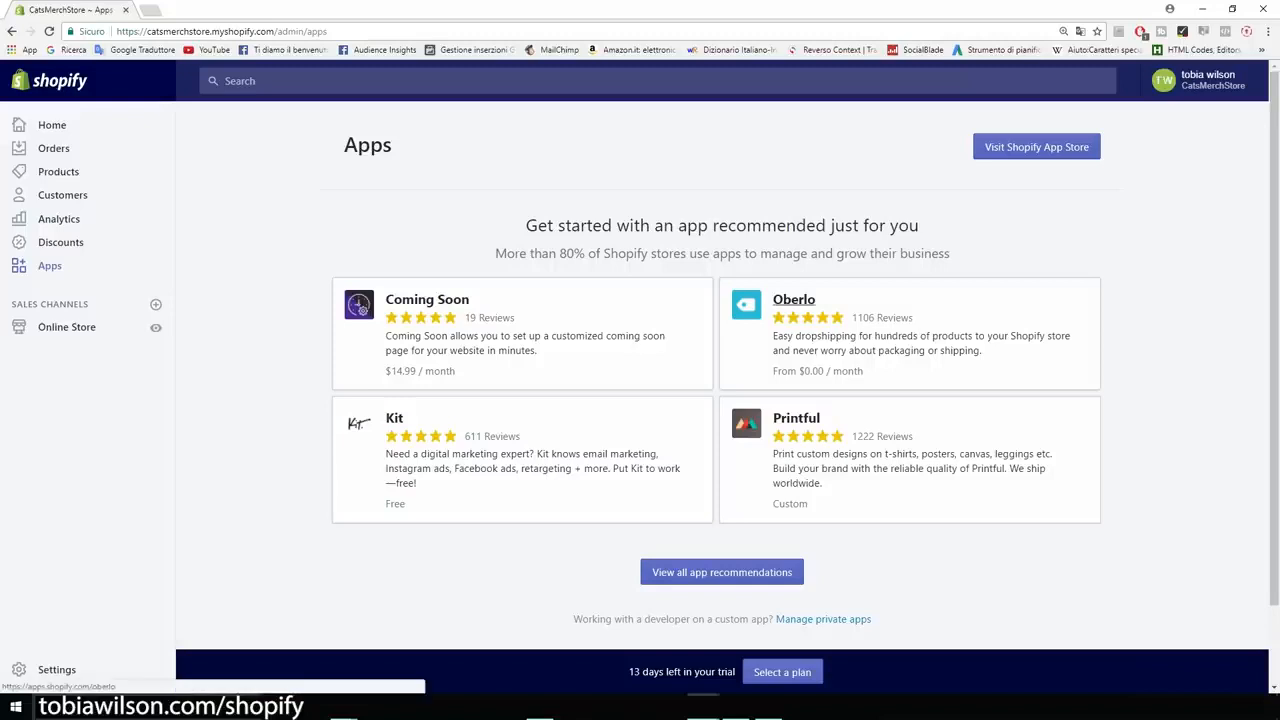
- Install the recommended Oberlo app on the store from the Shopify App Store
left_click(793, 299)
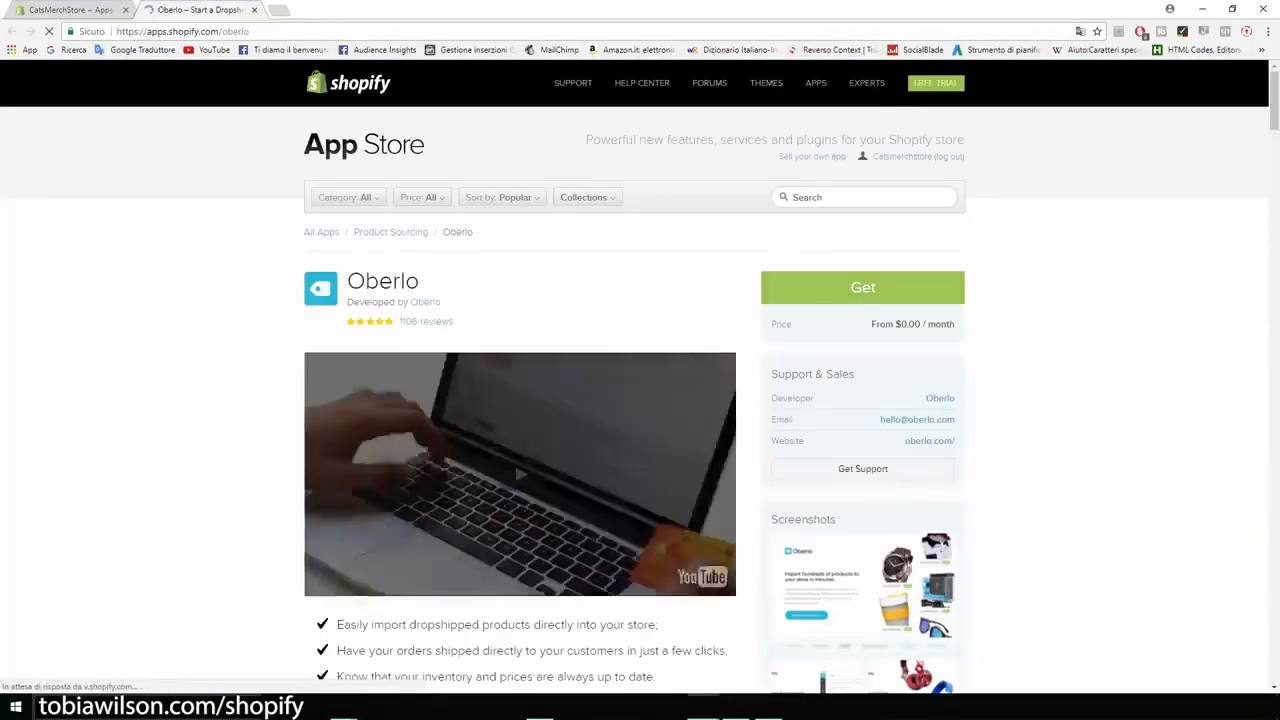
left_click(863, 288)
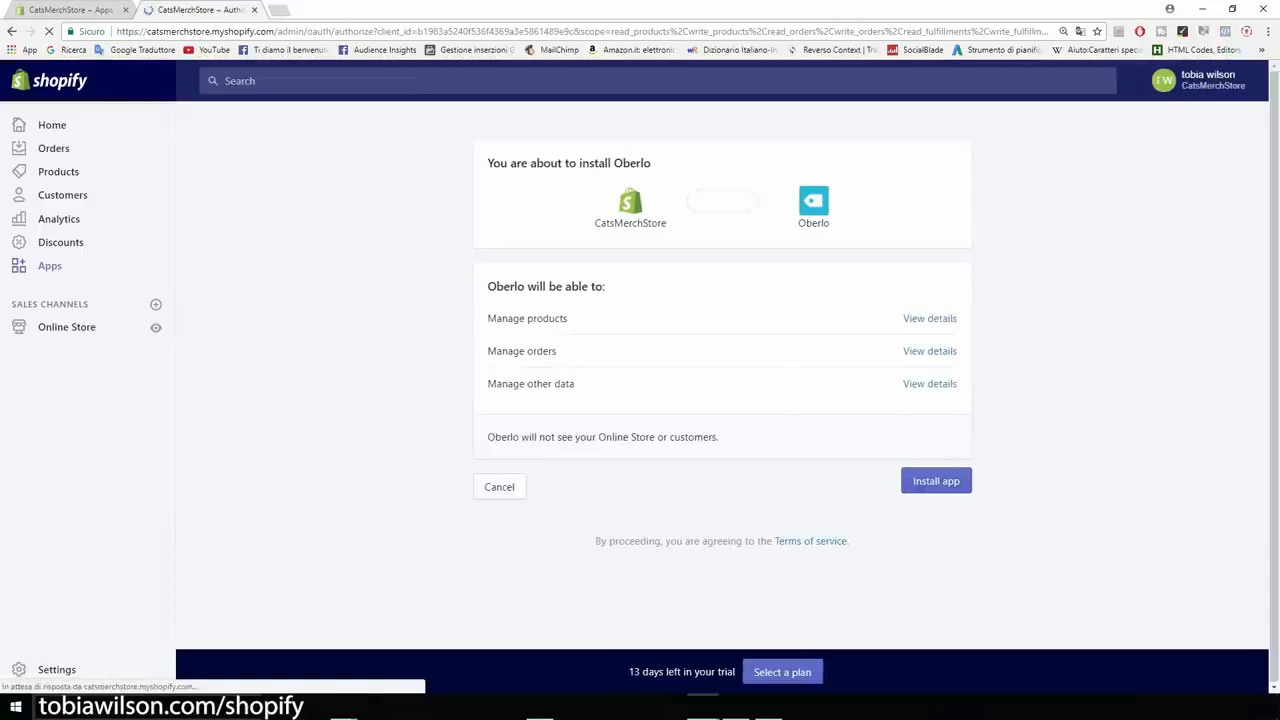
left_click(936, 481)
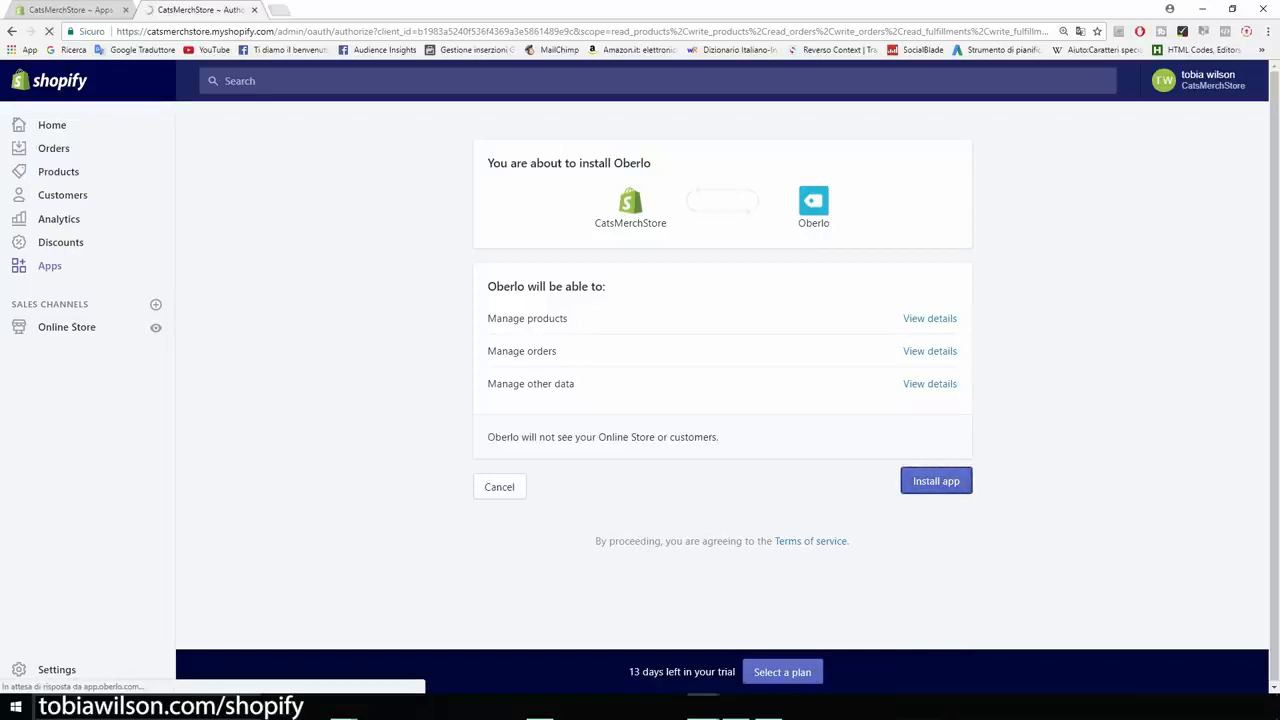
- Search the web for "oberlo chrome extension" and add the Oberlo - Aliexpress.com Product Importer extension to Chrome
left_click(281, 10)
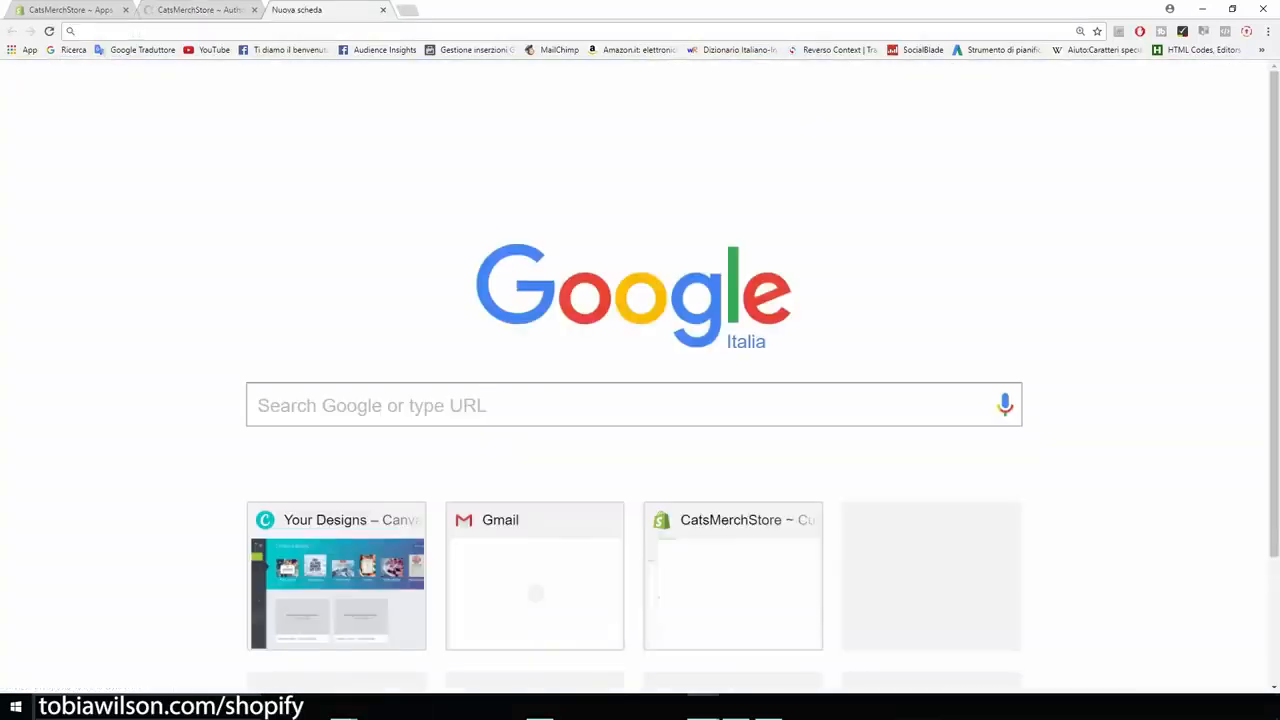
type("oberlo chrome extension")
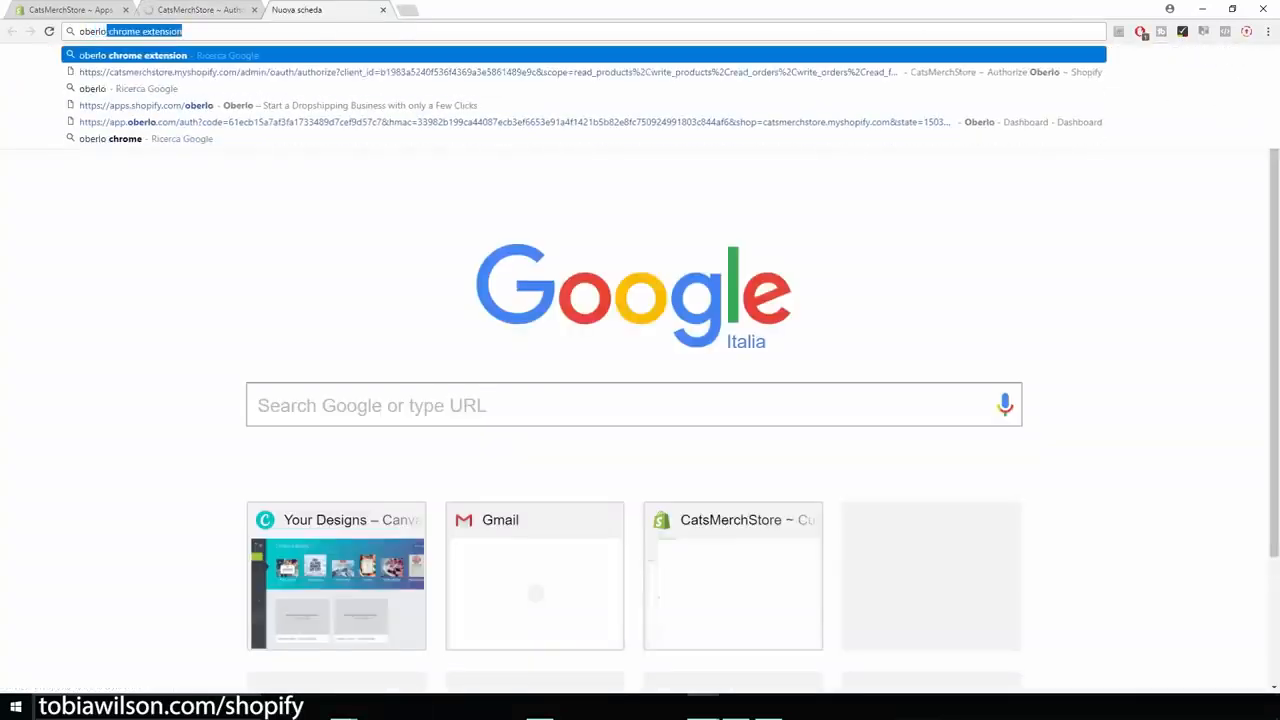
key("Return")
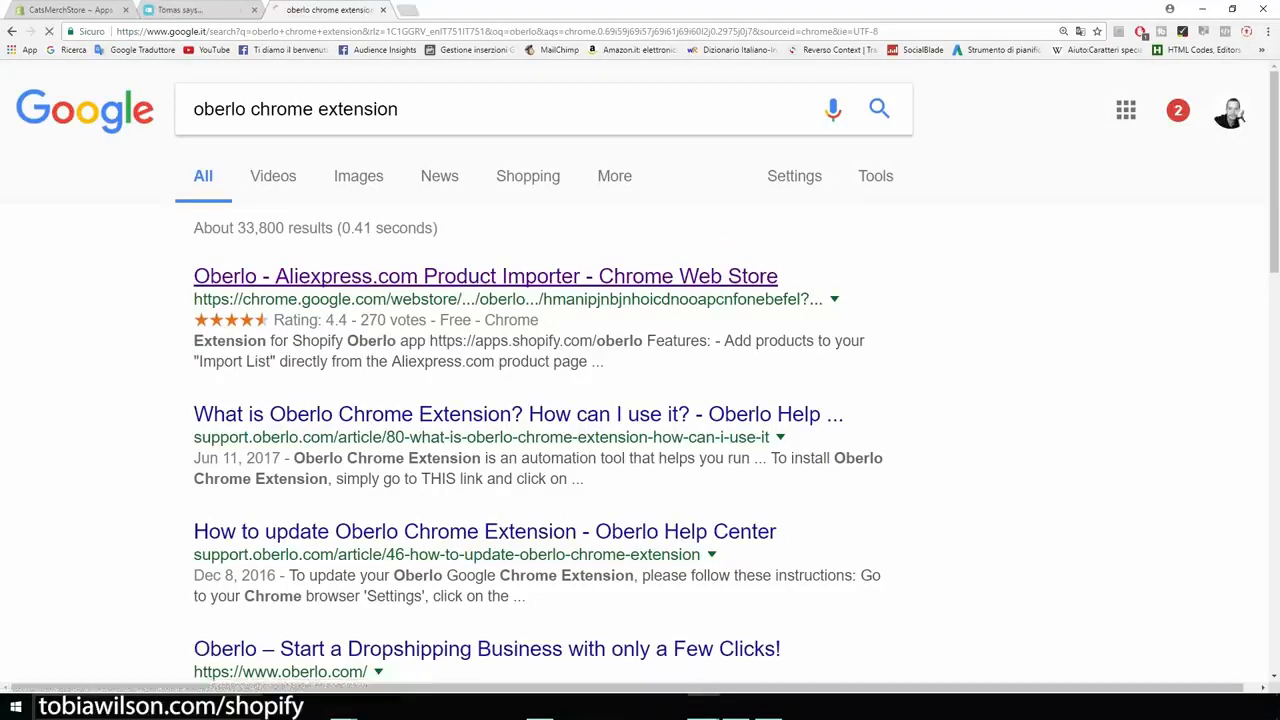
left_click(485, 276)
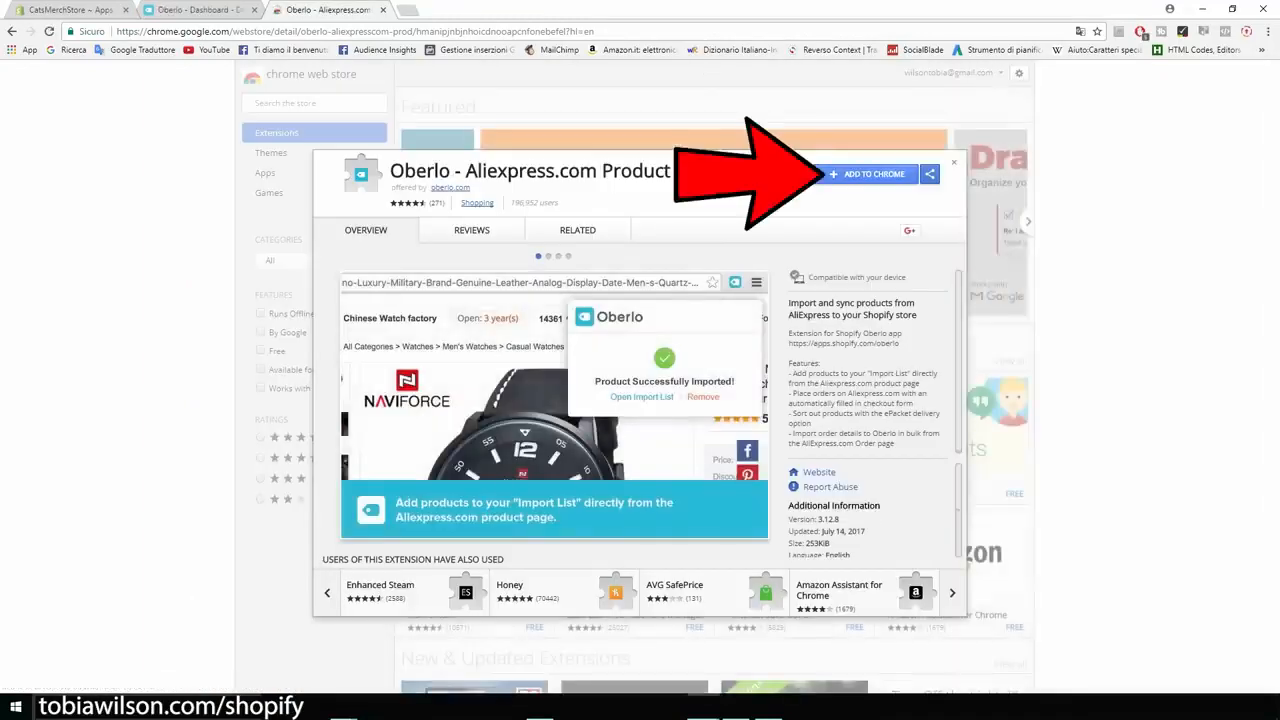
left_click(868, 174)
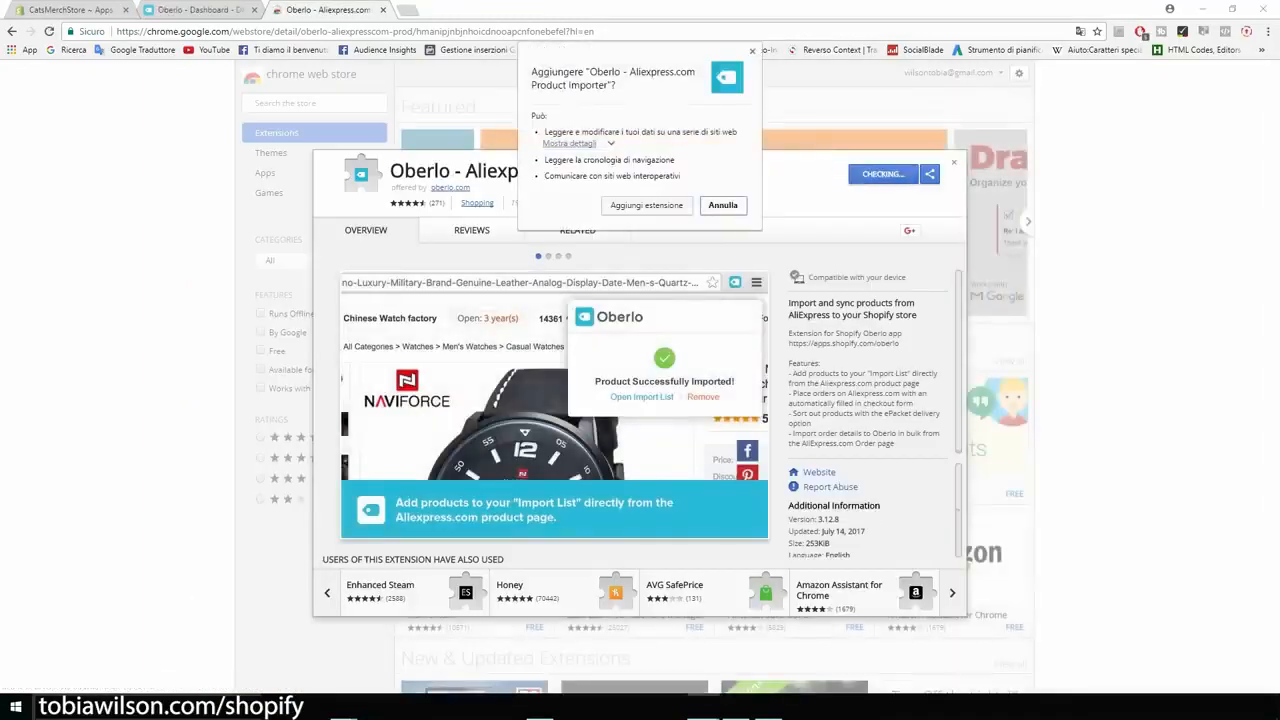
left_click(646, 205)
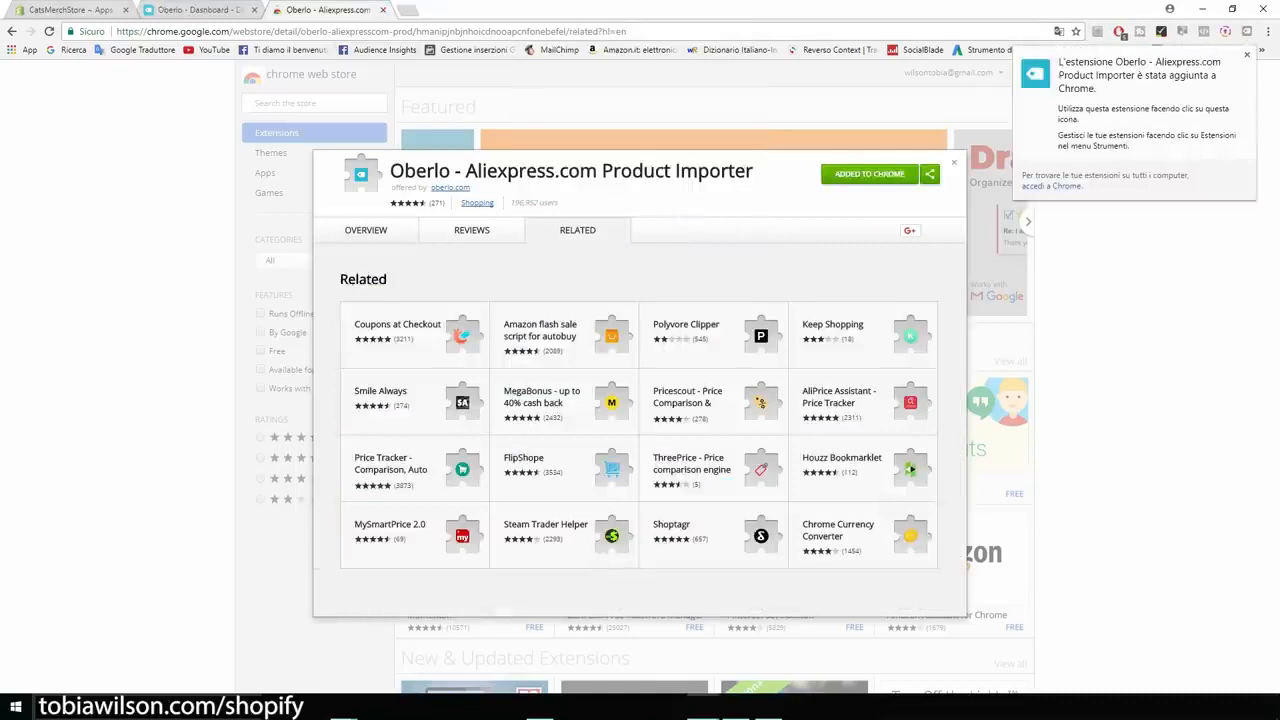
- Switch back to the store admin, open the Shopify App Store and search it for "upsell"
left_click(76, 12)
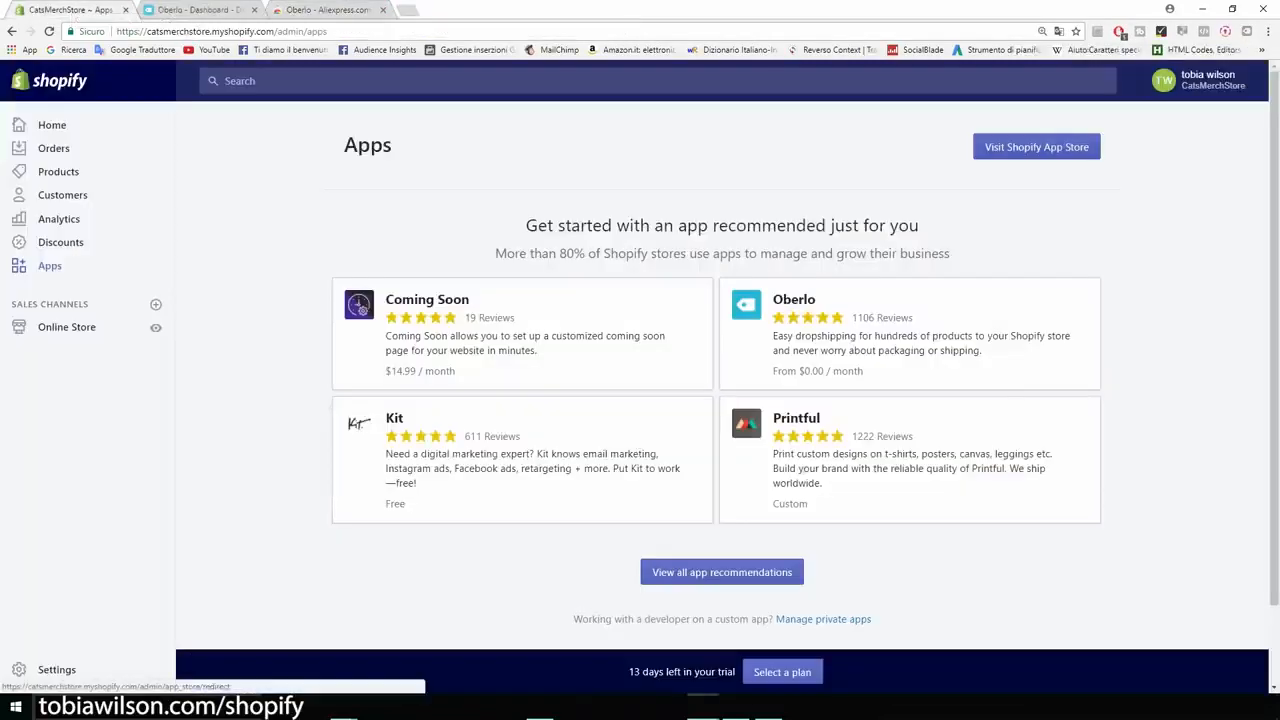
left_click(1036, 147)
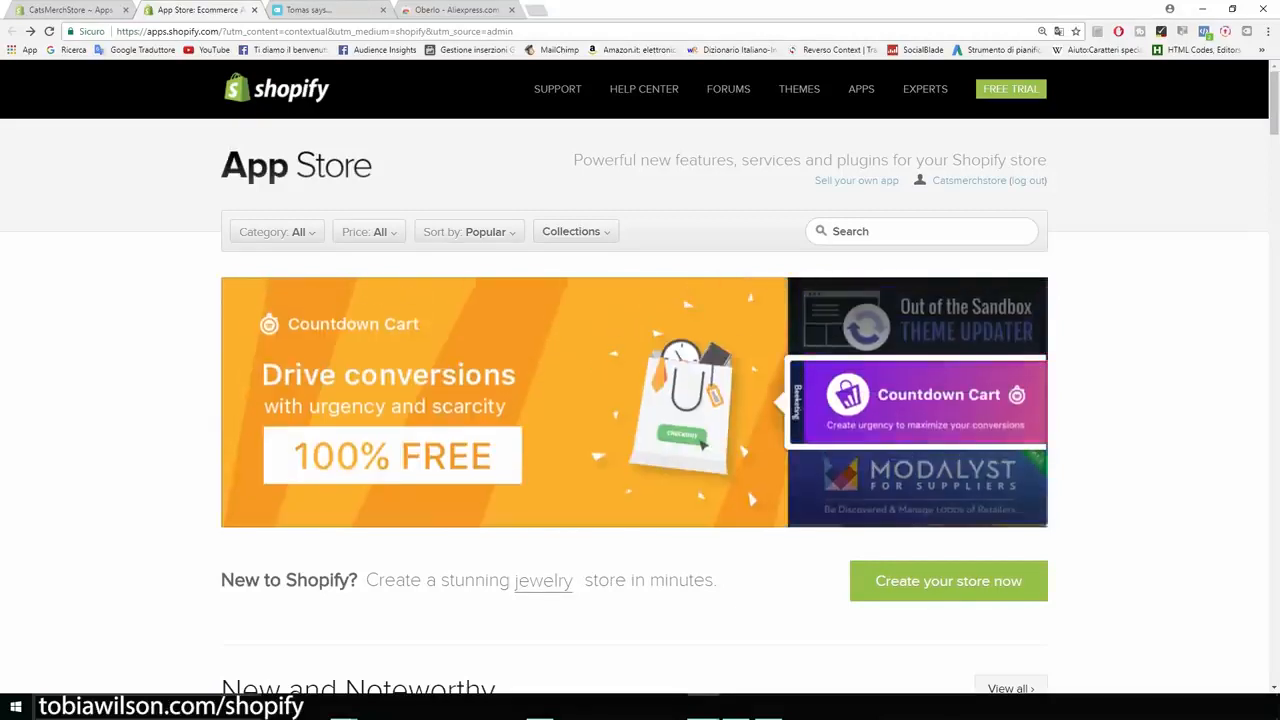
left_click(921, 232)
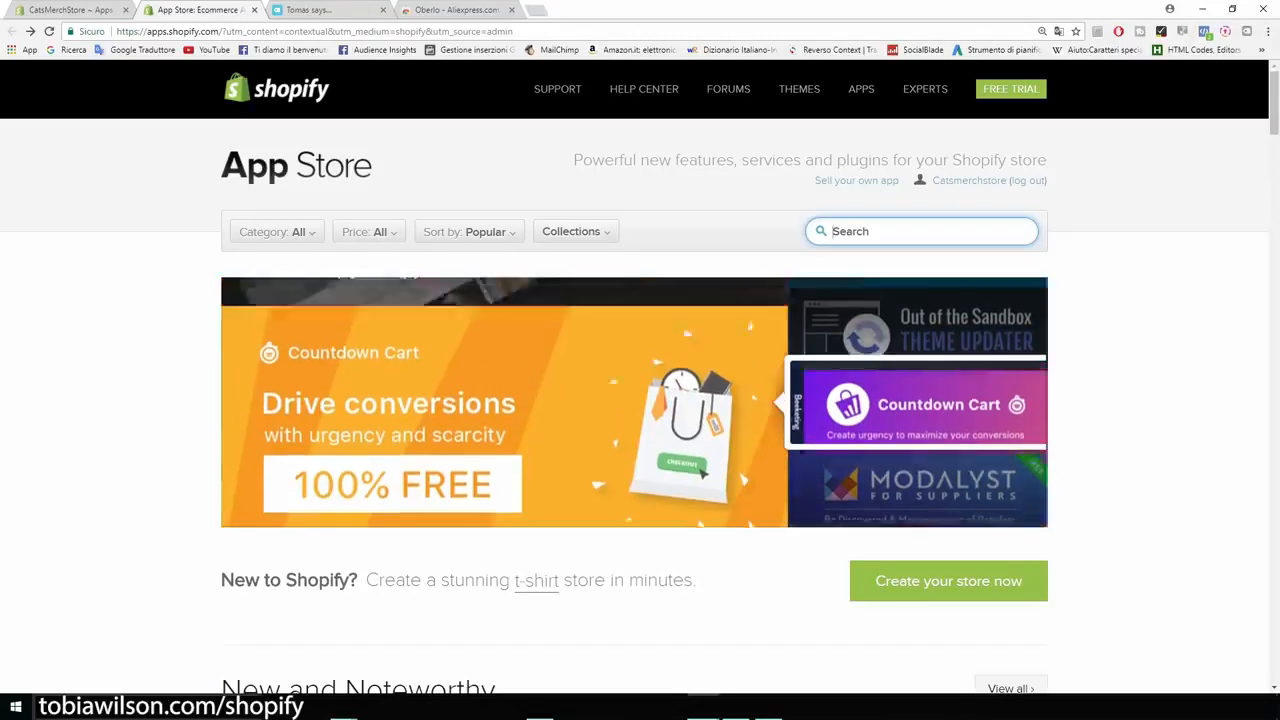
type("upsell")
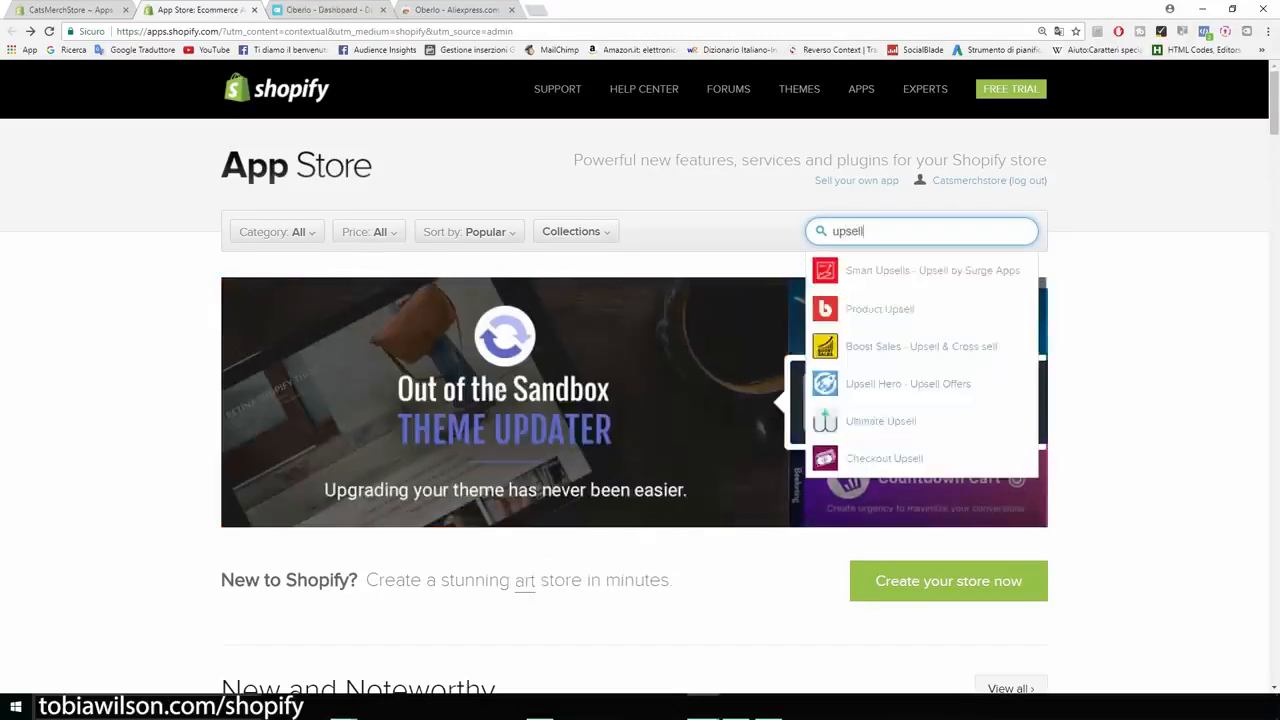
key("Return")
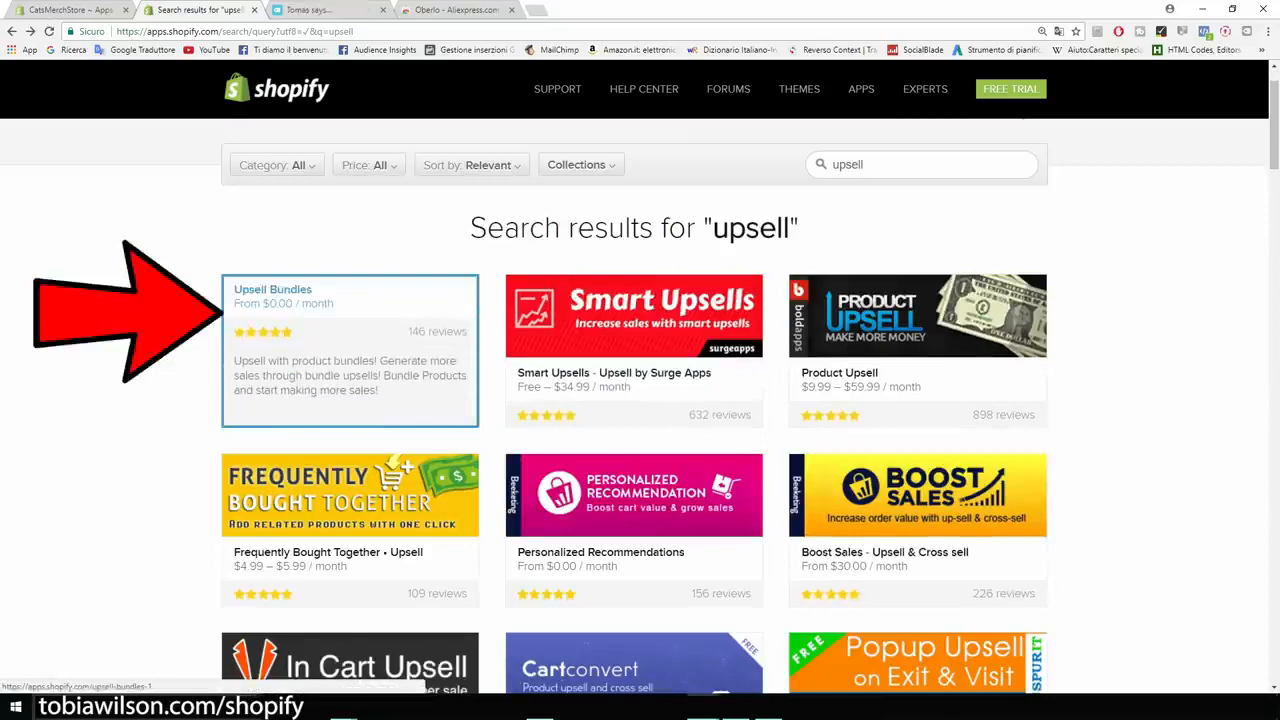
- Review the Upsell Bundles app's plan pricing and free trial, and return to the upsell search results
left_click(350, 340)
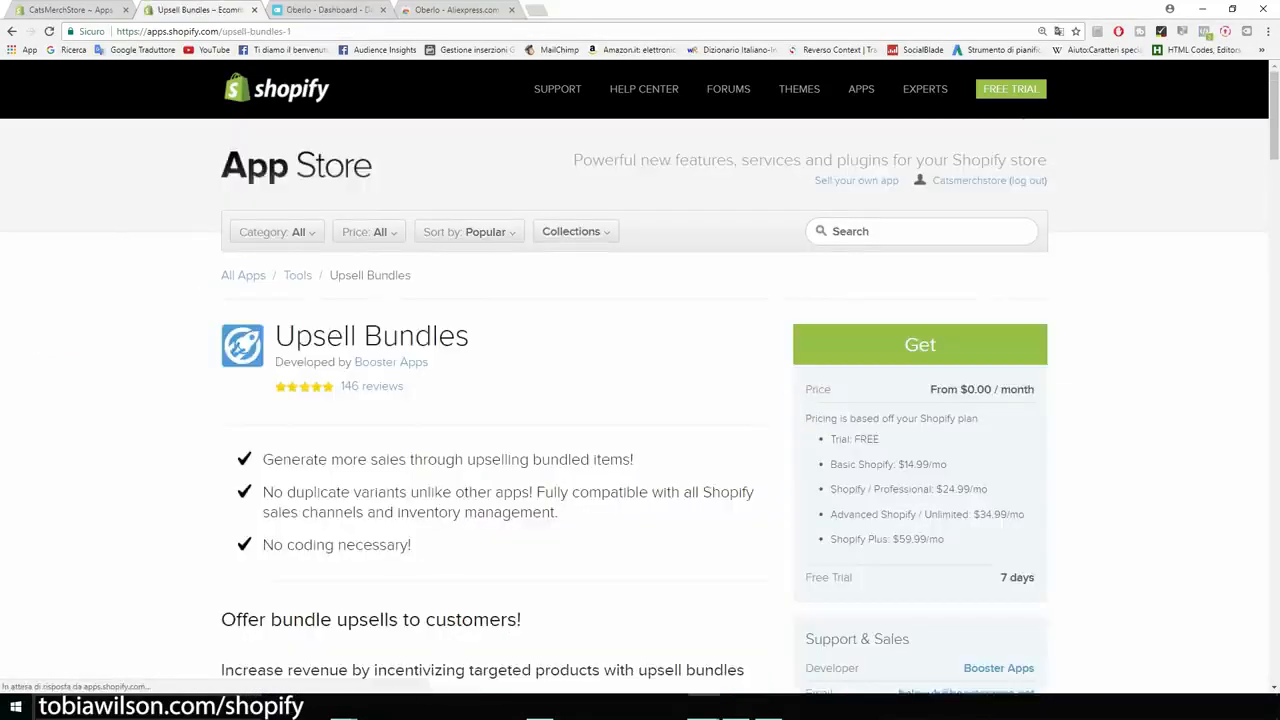
scroll(640, 400, "down", 1)
left_click_drag(1000, 511, 1035, 511)
left_click_drag(898, 398, 964, 422)
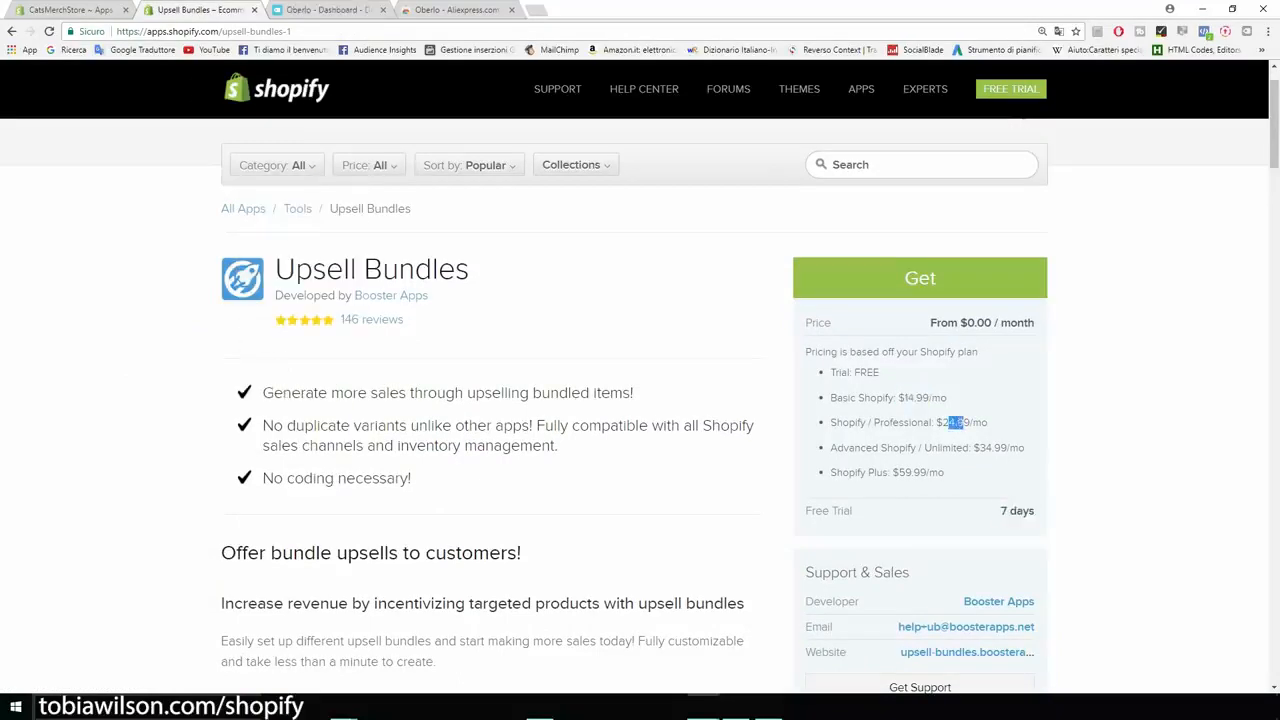
key("alt+Left")
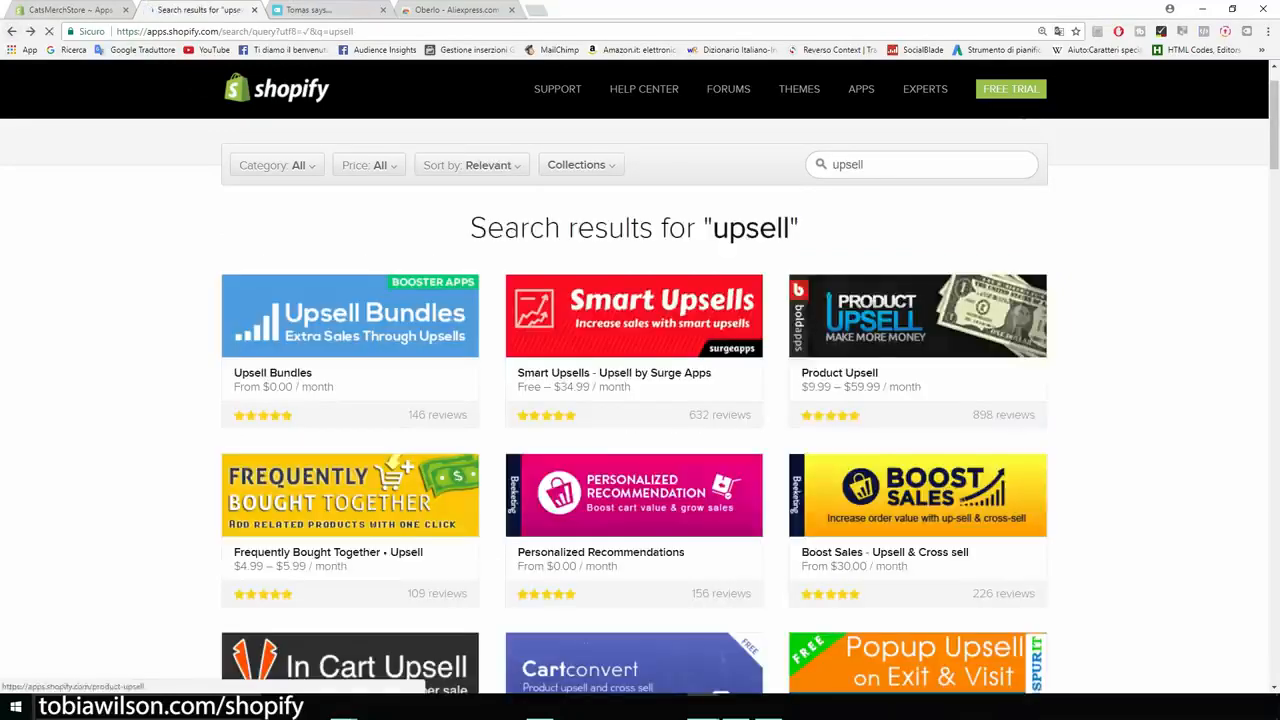
- Review the listings and pricing of the Personalized Recommendations and Frequently Bought Together • Upsell apps from the search results
scroll(640, 400, "down", 2)
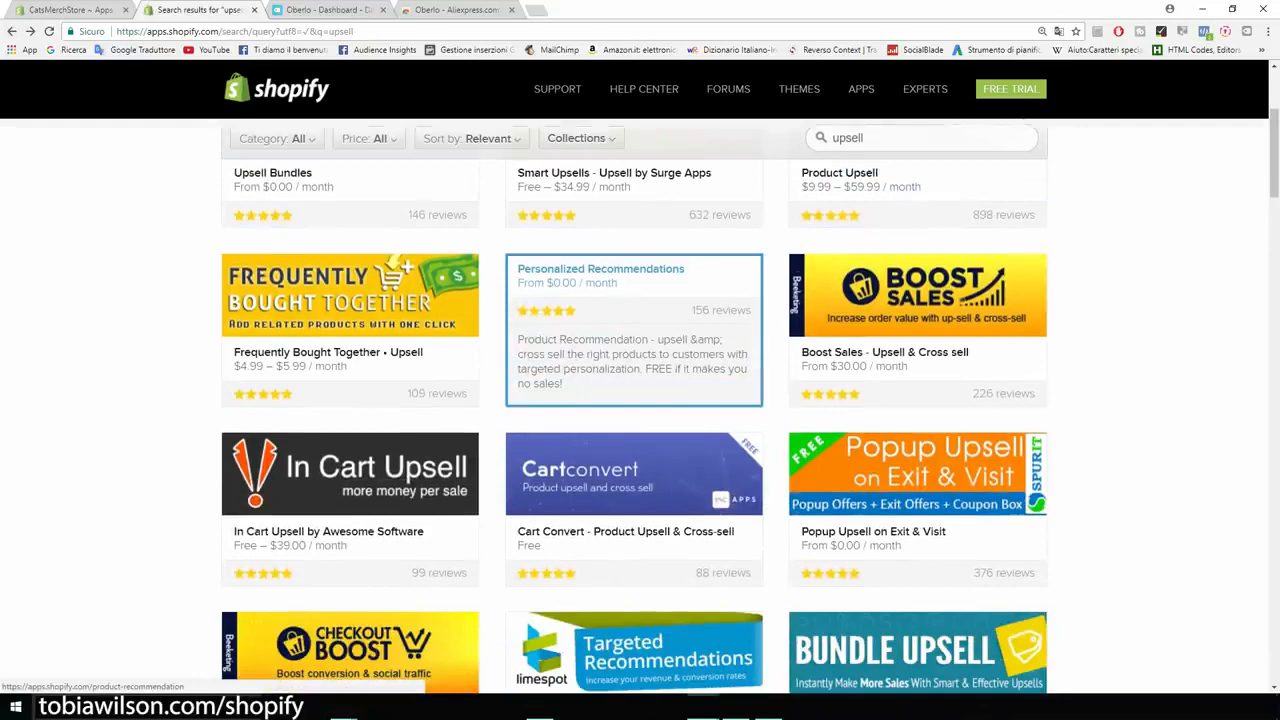
left_click(620, 330)
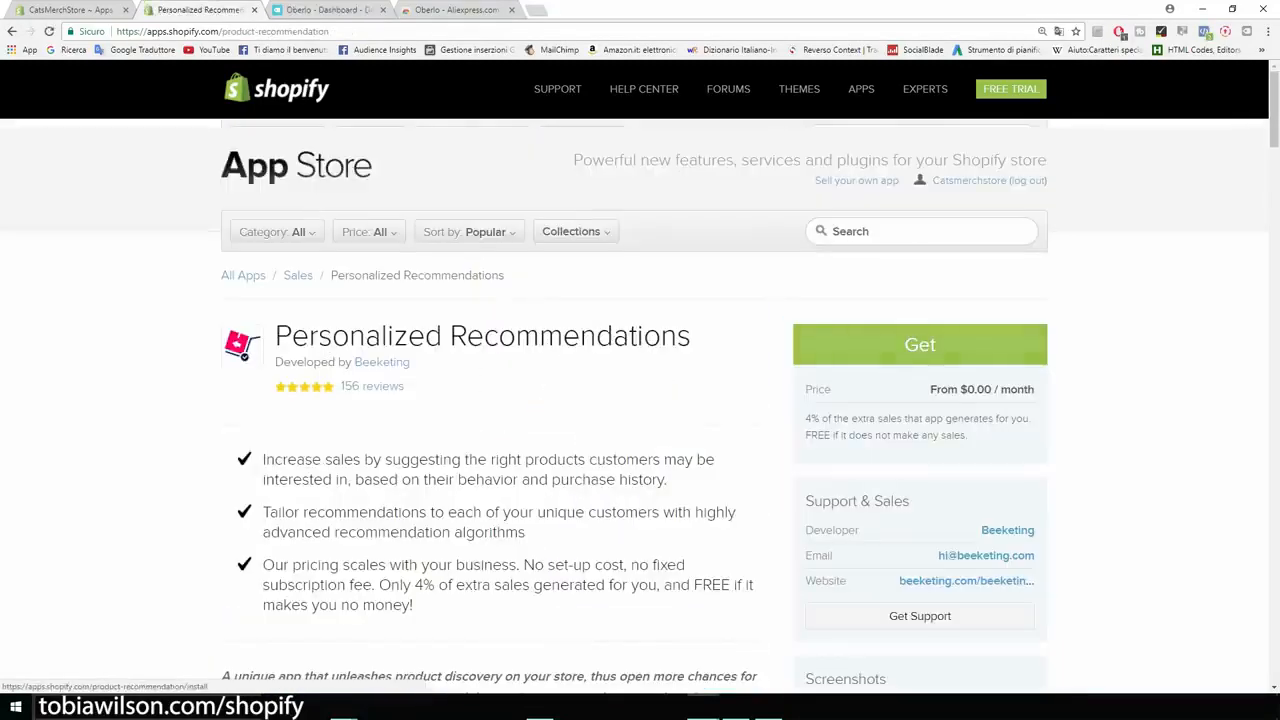
scroll(640, 400, "down", 2)
left_click_drag(819, 286, 803, 258)
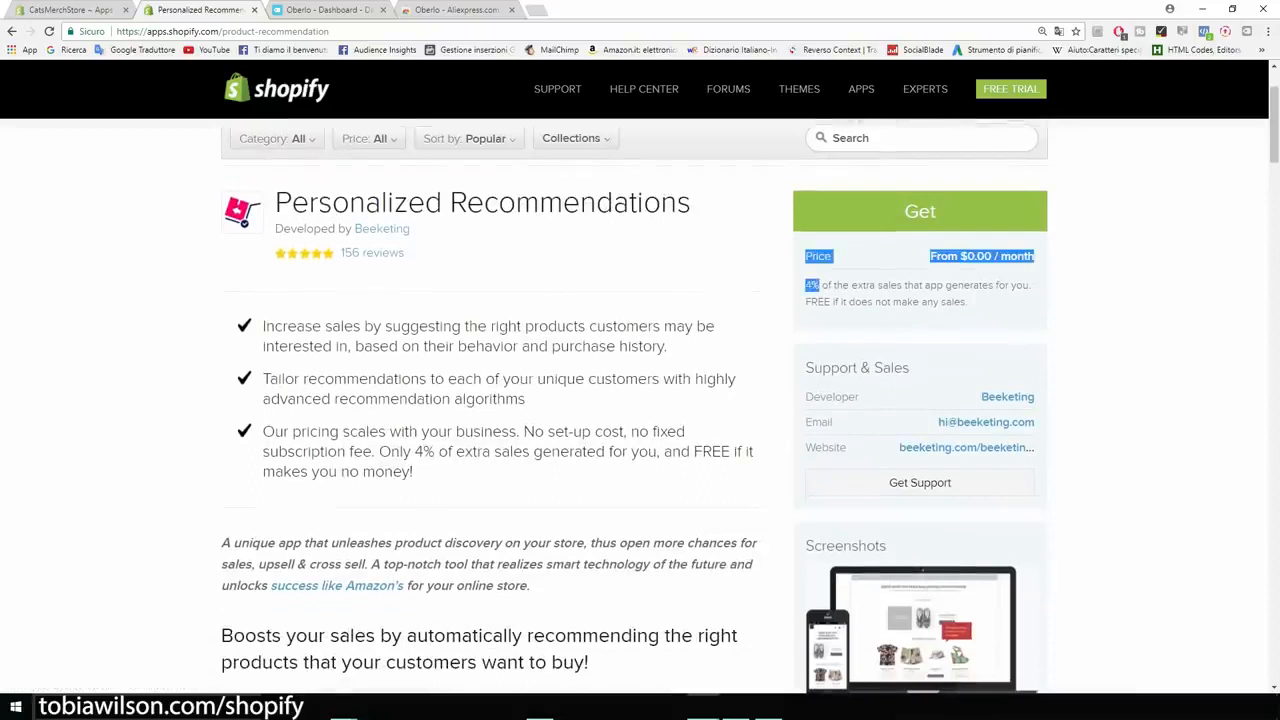
left_click(819, 286)
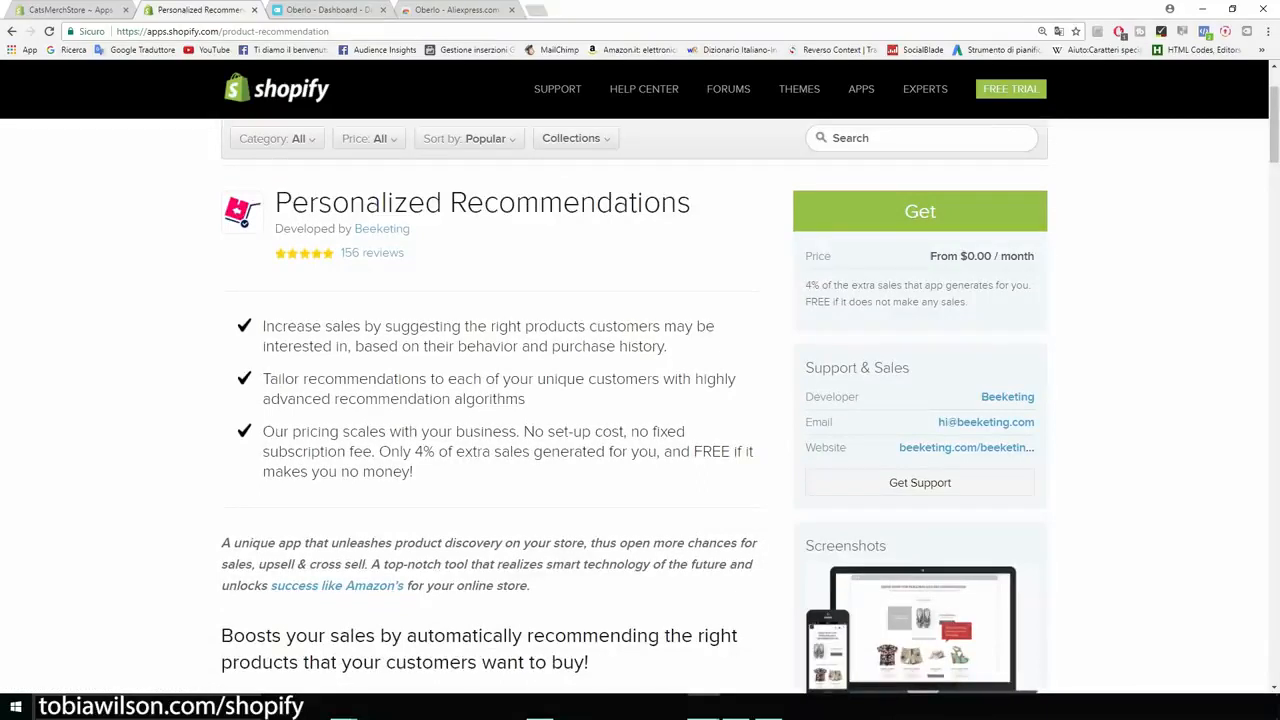
scroll(640, 400, "up", 2)
left_click_drag(692, 340, 250, 342)
key("alt+Left")
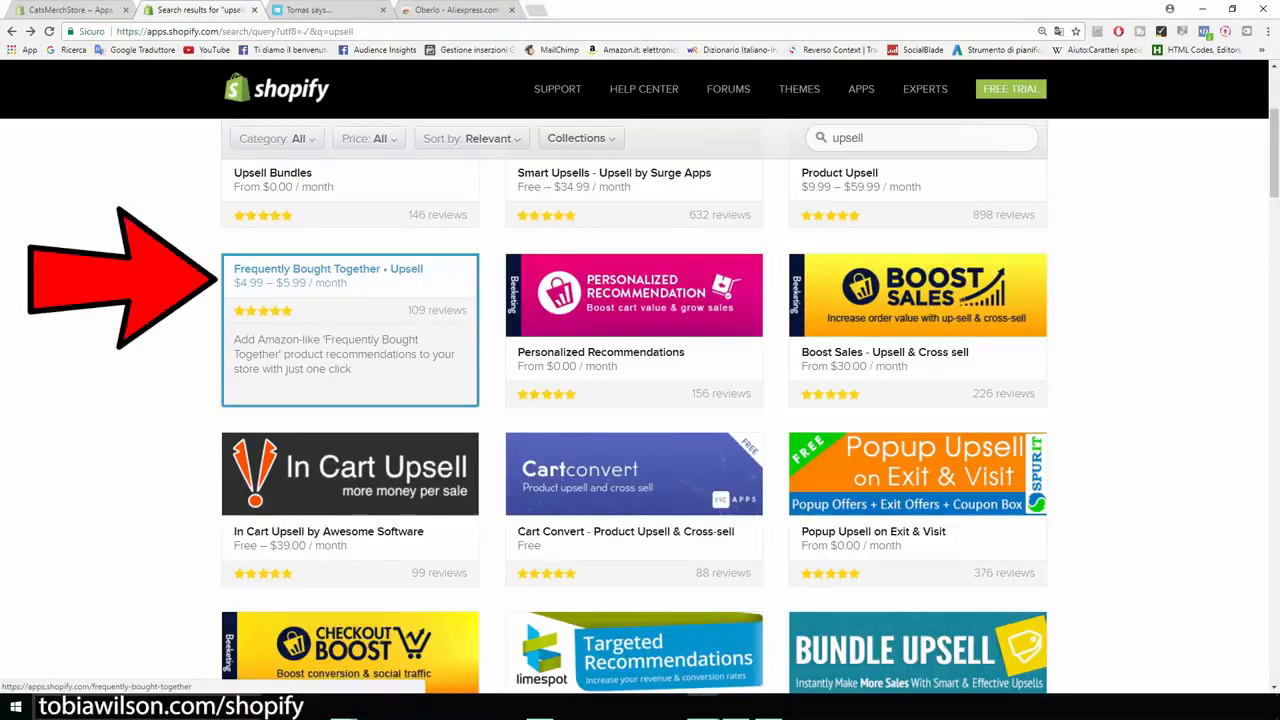
left_click(350, 330)
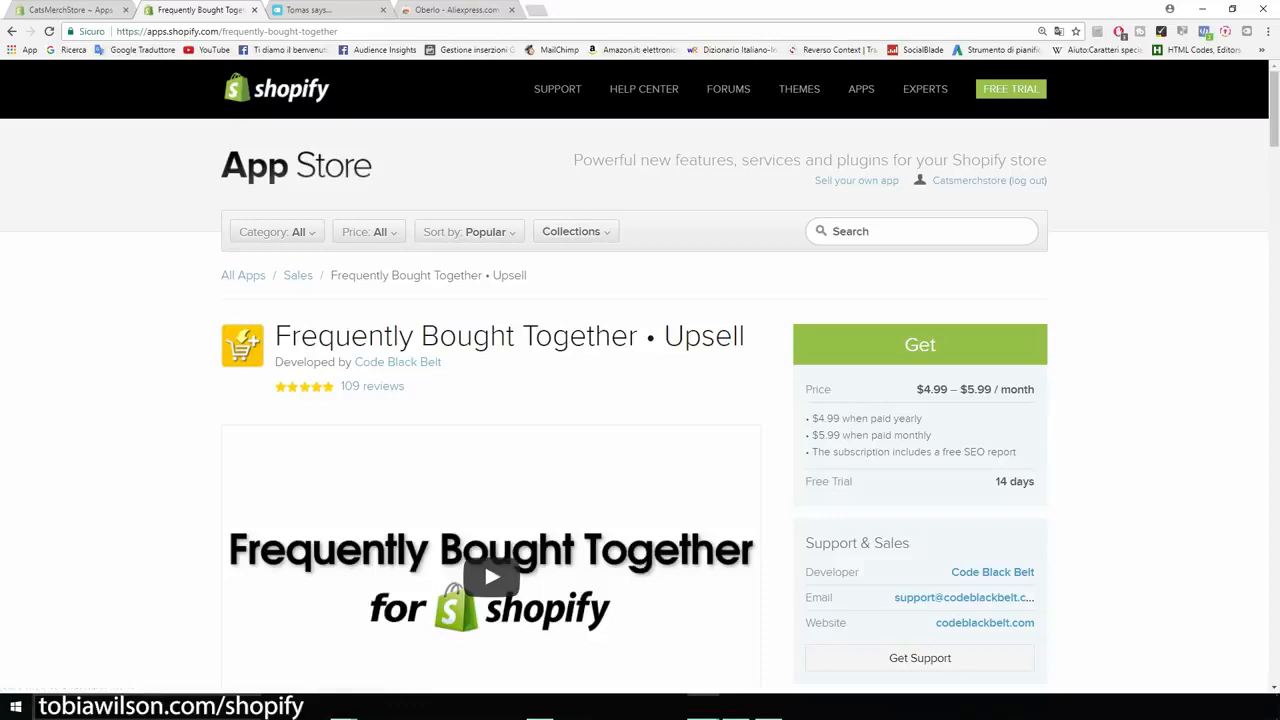
left_click(12, 31)
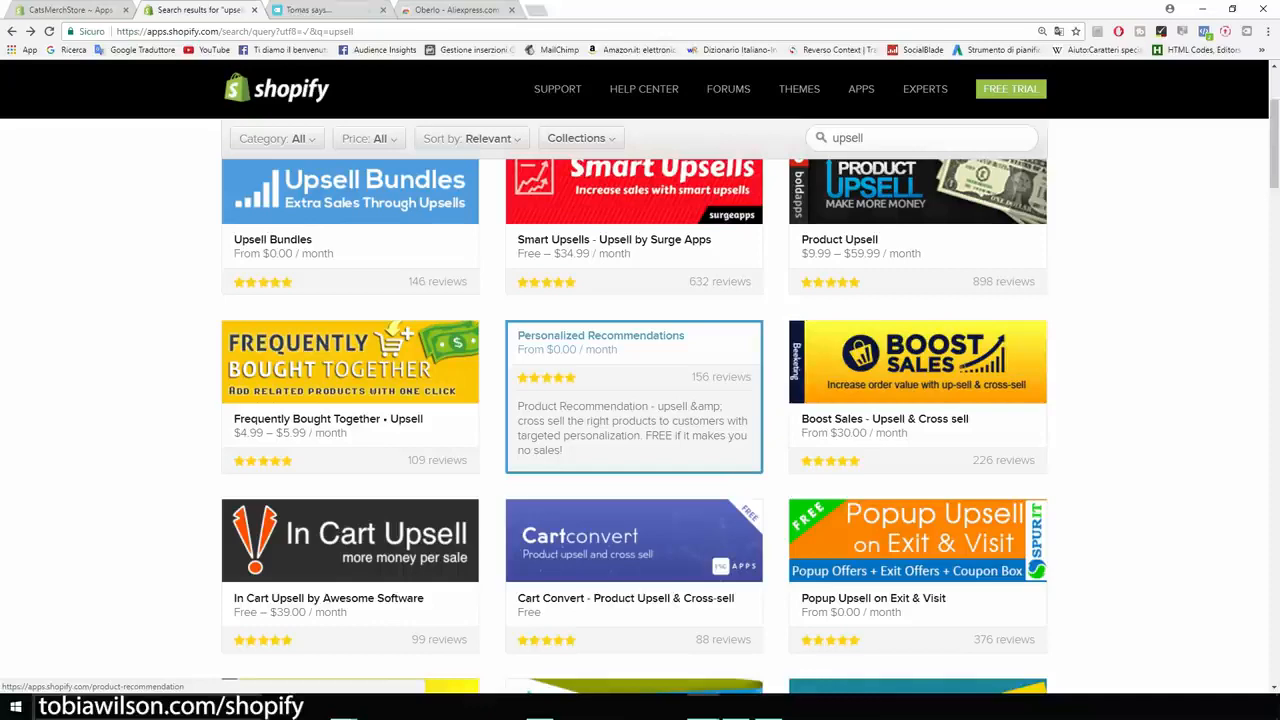
- Install the Personalized Recommendations app by Beeketing on the store from the upsell search results
left_click(633, 400)
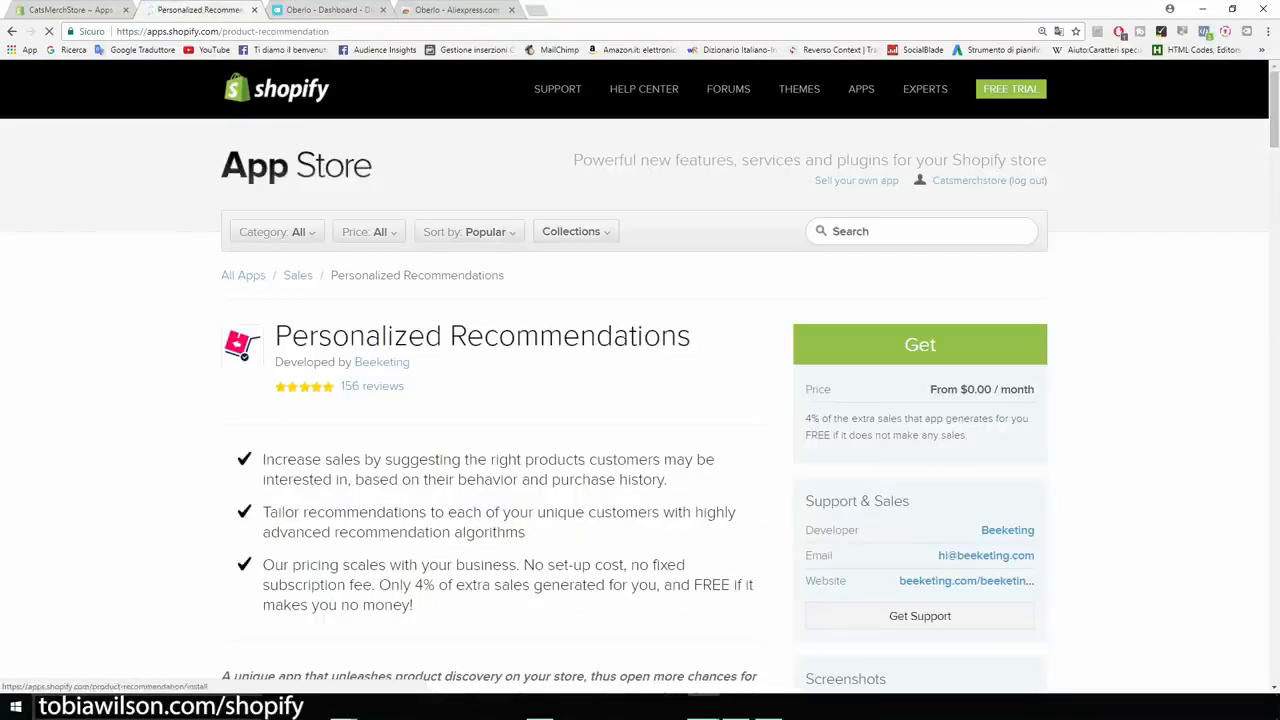
left_click(920, 344)
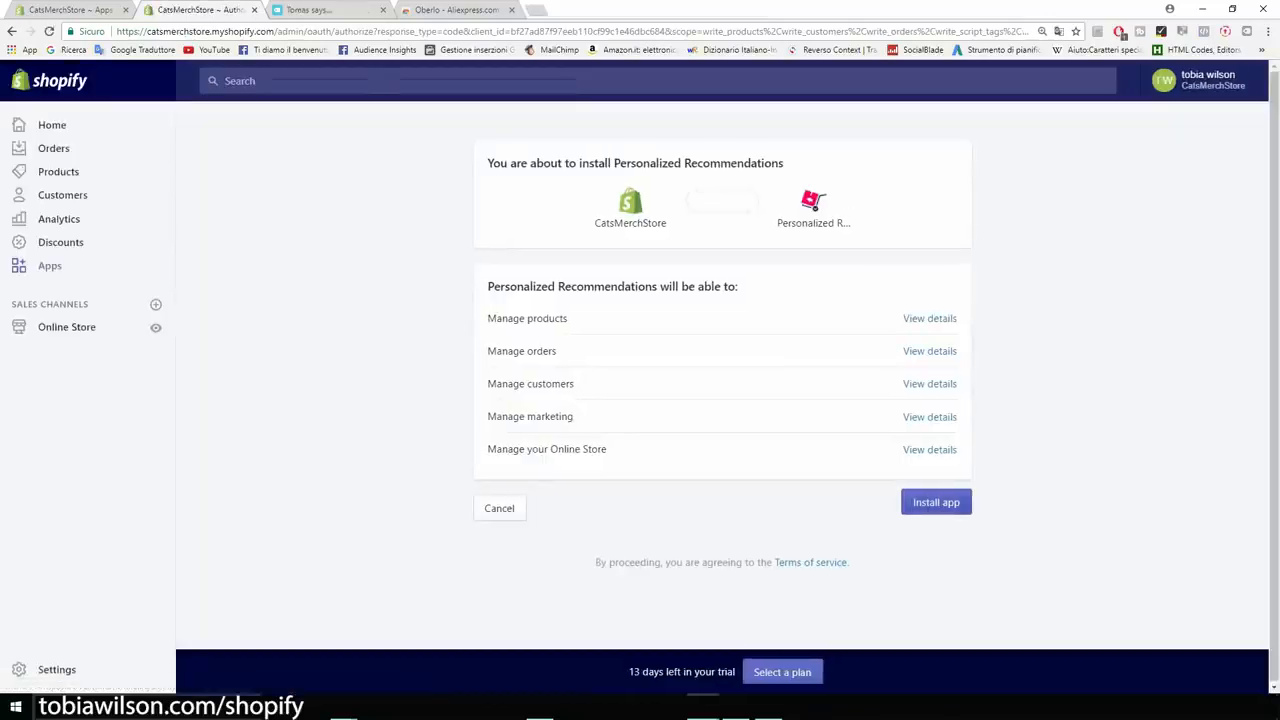
left_click(936, 502)
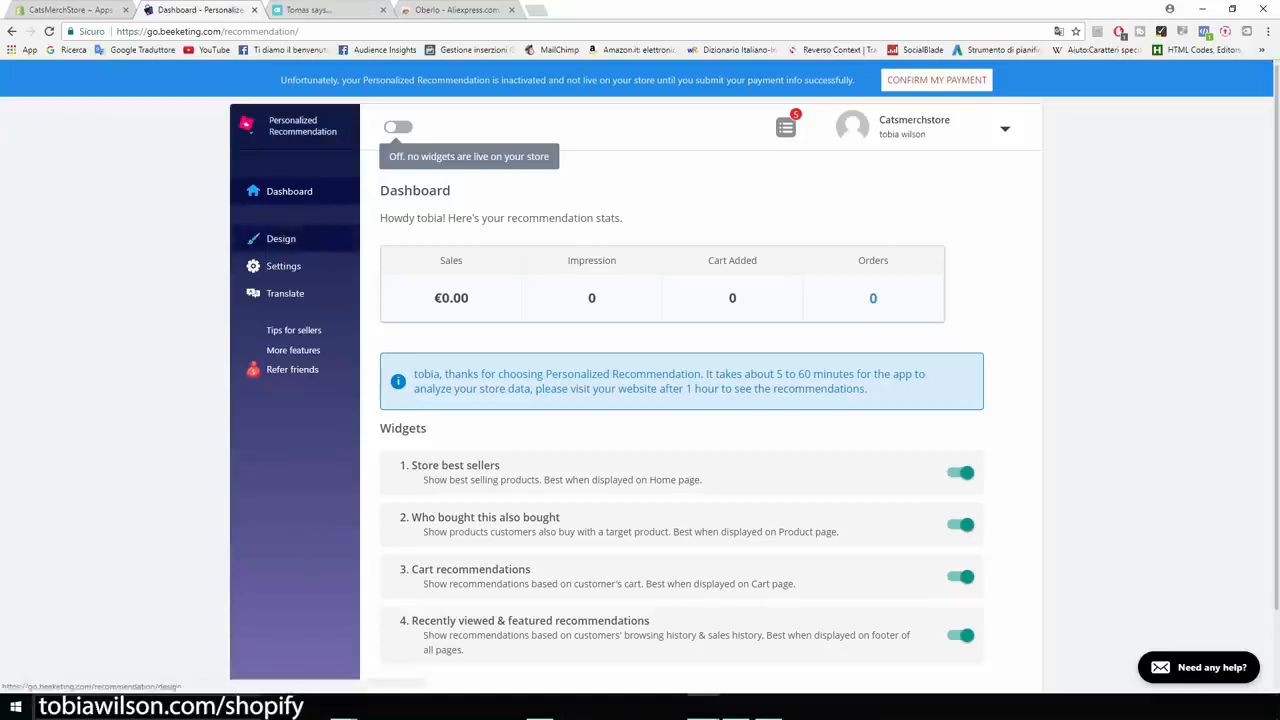
- Examine the recommendation widget's design preview and its layout options, including number of products and add-to-cart button styling
left_click(281, 238)
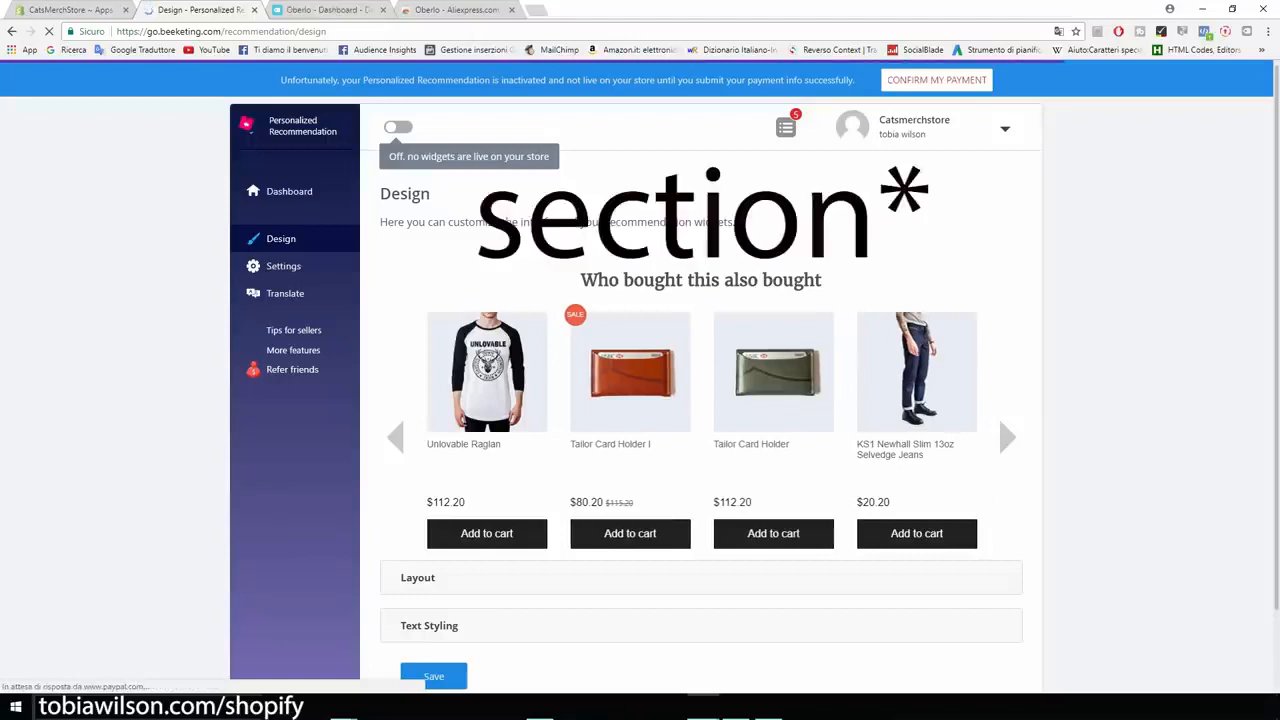
left_click_drag(581, 280, 816, 280)
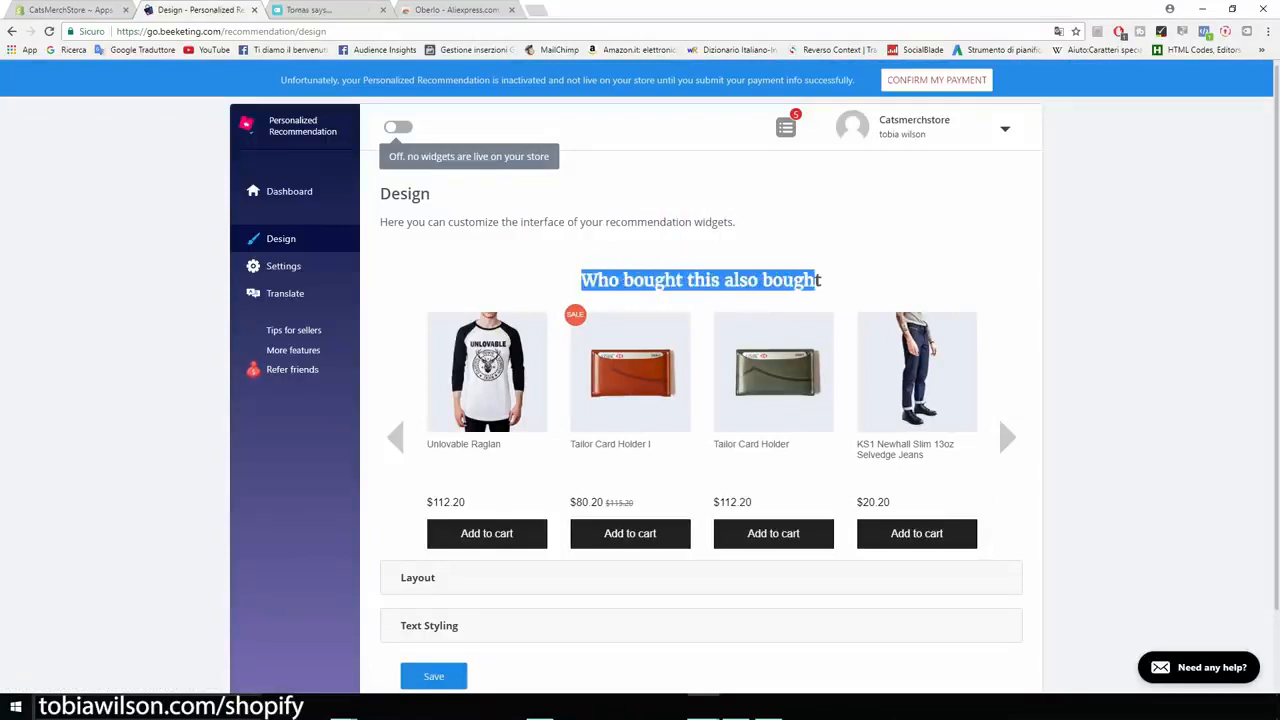
left_click(816, 281)
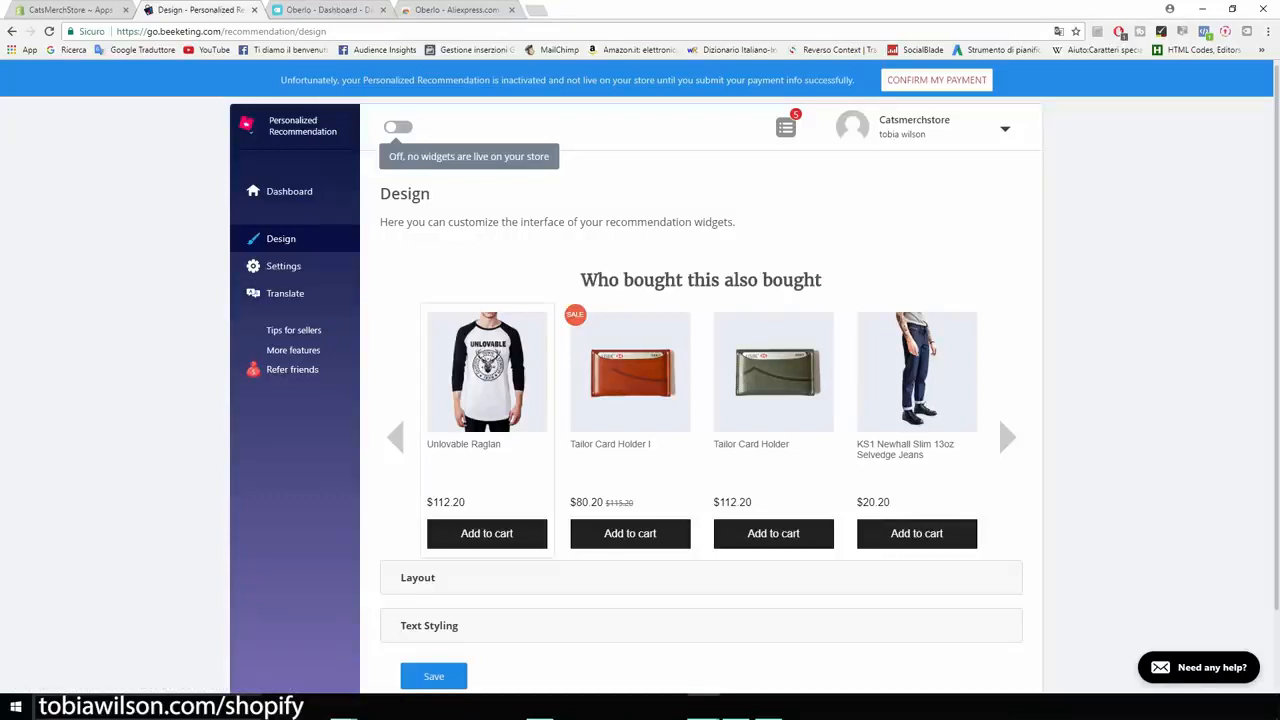
scroll(418, 511, "down", 1)
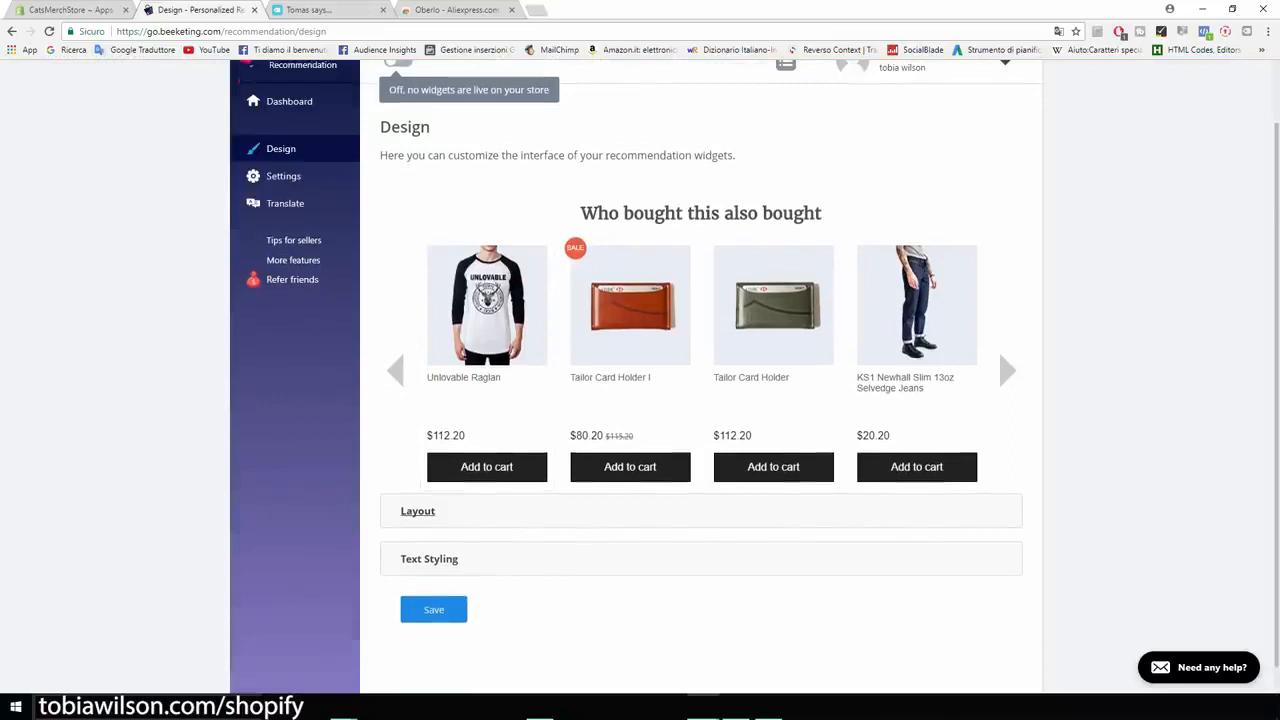
left_click(418, 511)
scroll(418, 511, "down", 2)
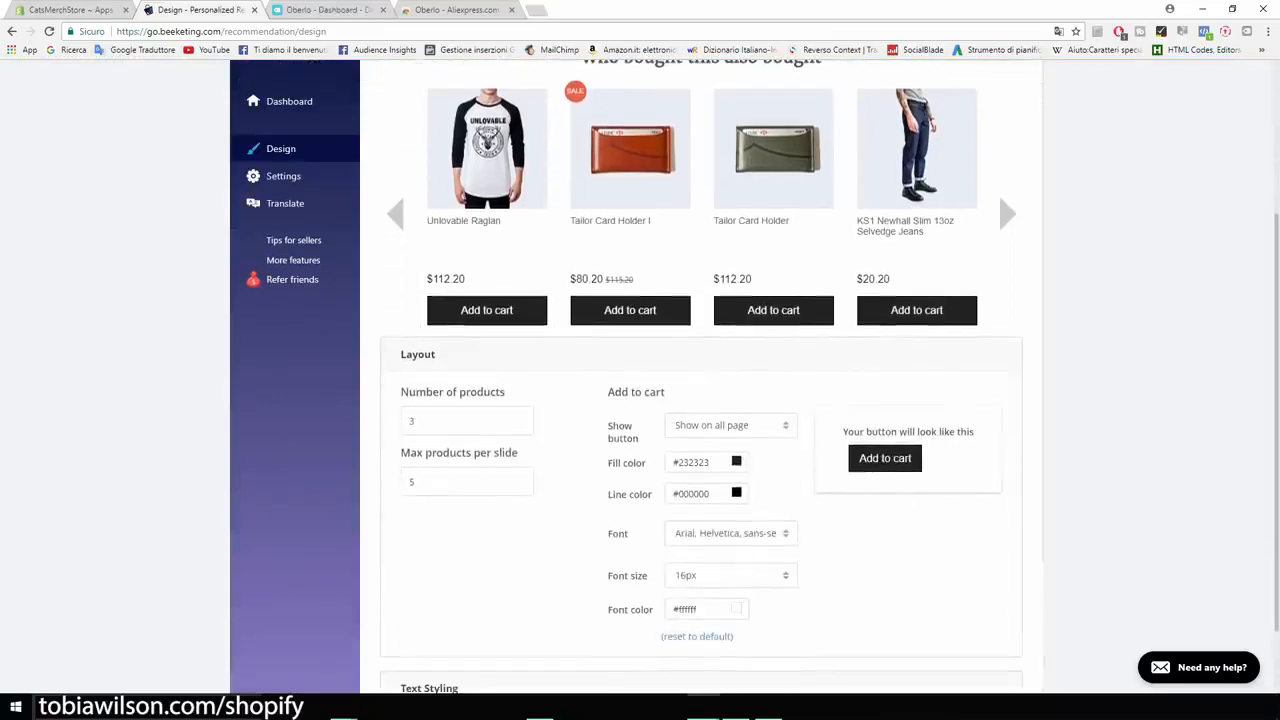
scroll(700, 400, "down", 1)
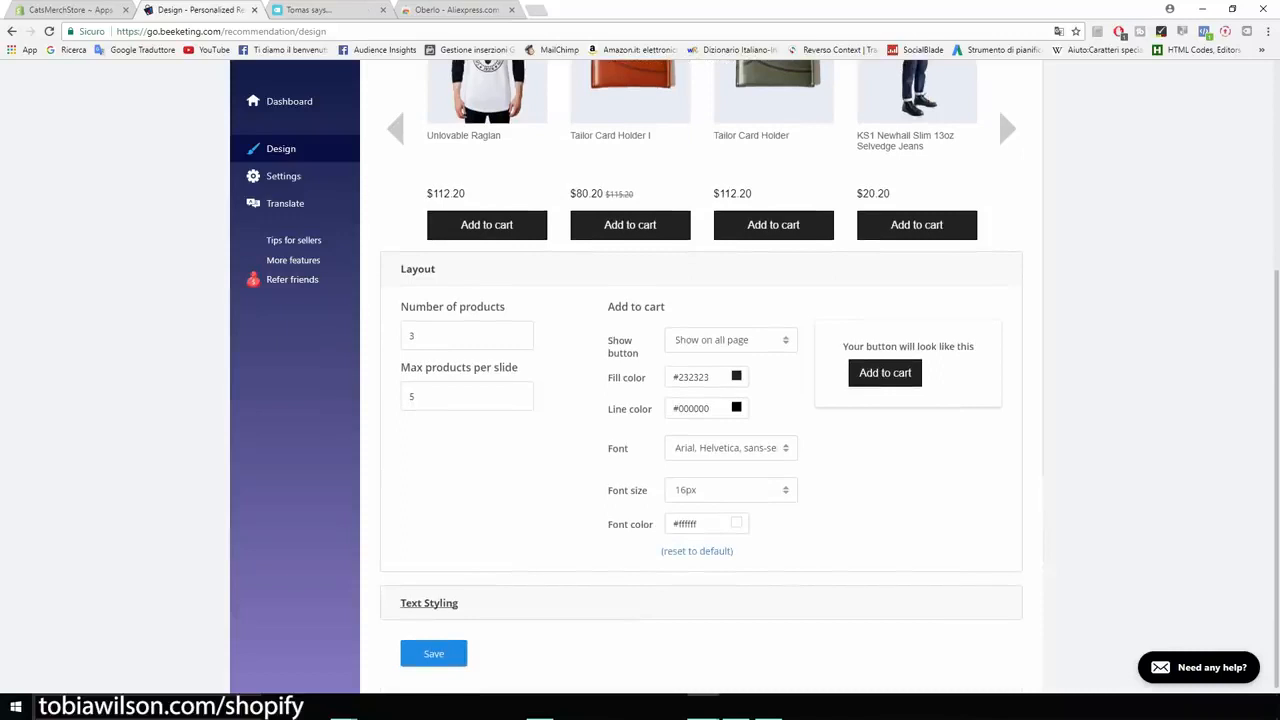
scroll(700, 400, "up", 4)
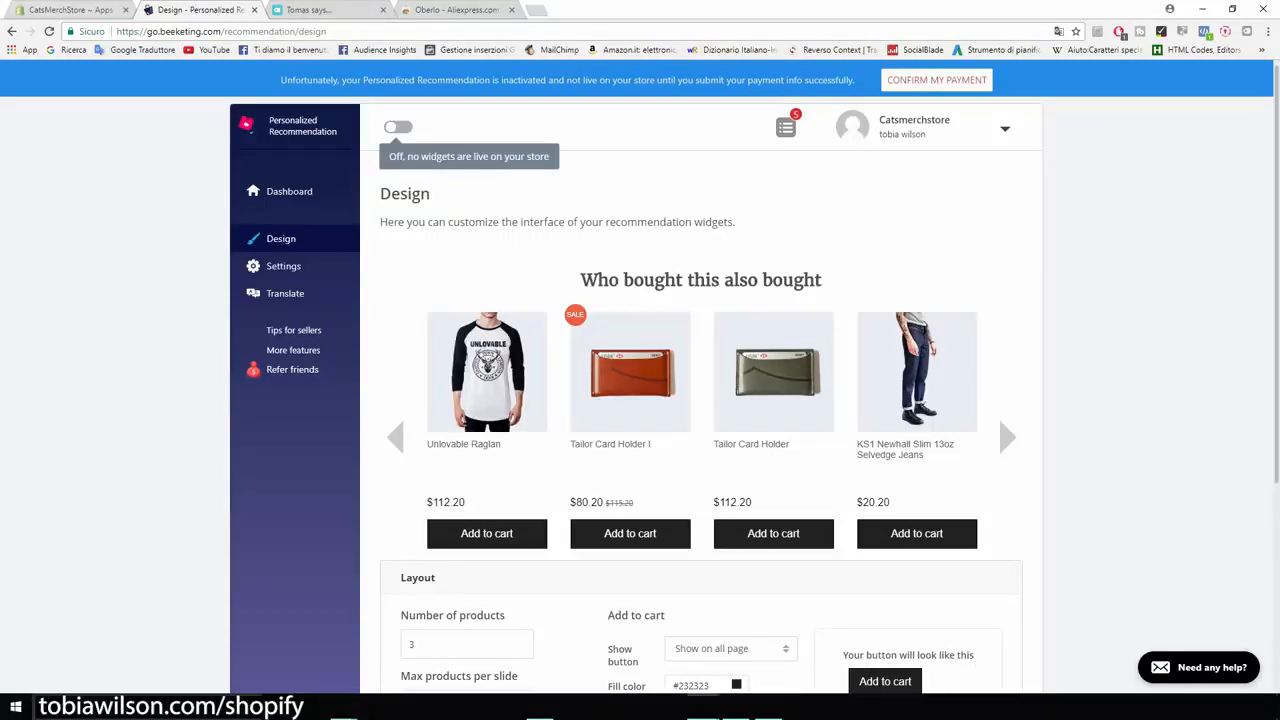
- Open the Shopify App Store from the store admin, search for "sales pop" and open the Sales Pop by Beeketing listing
left_click(72, 10)
left_click(1037, 146)
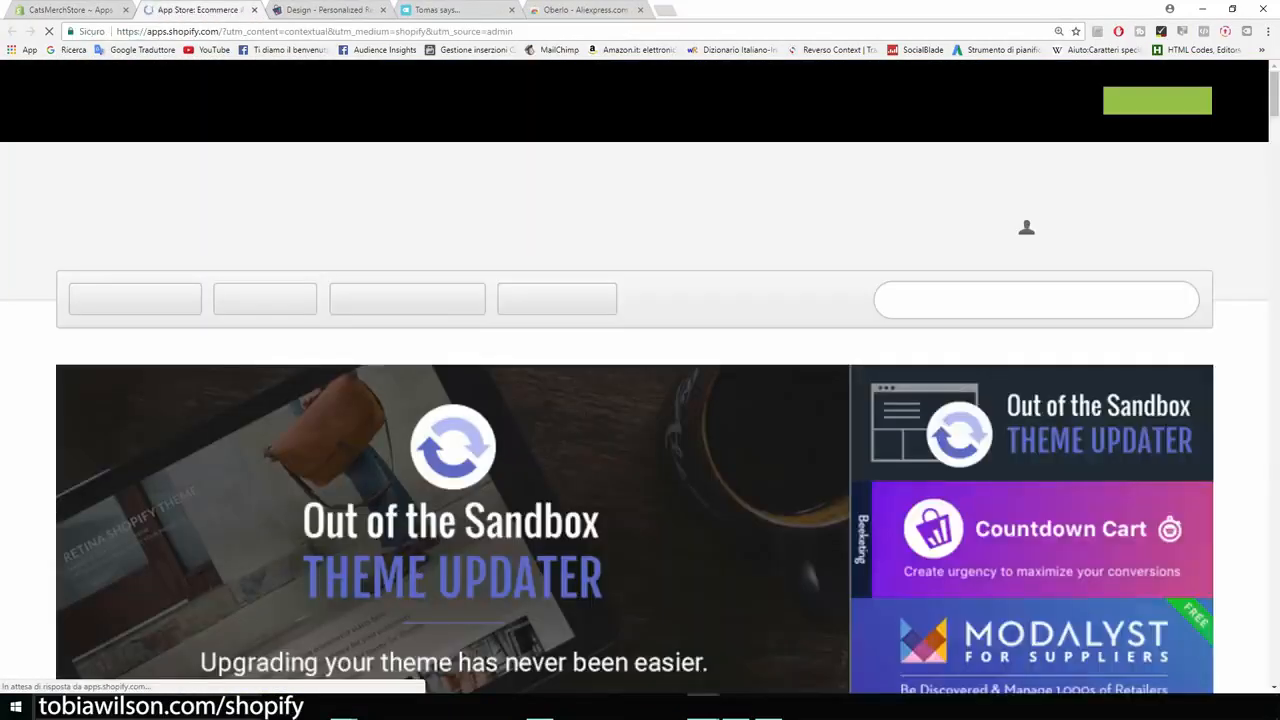
type("sales pop")
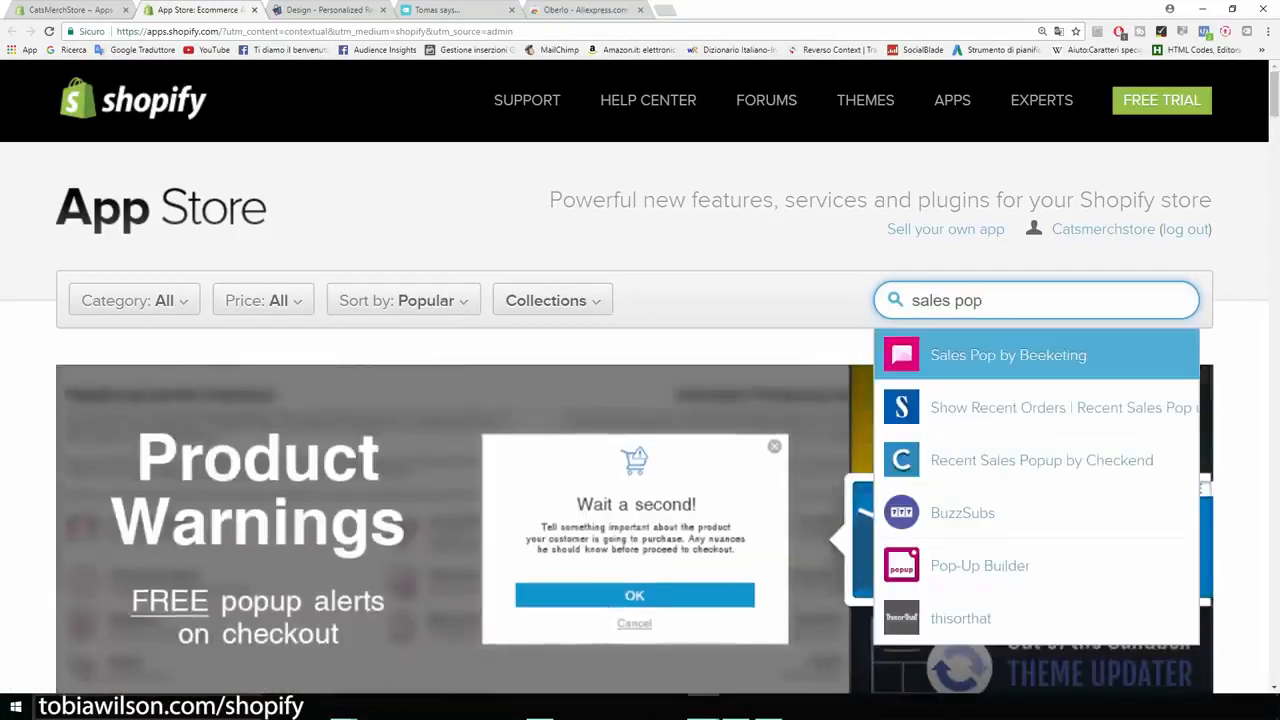
left_click(1008, 356)
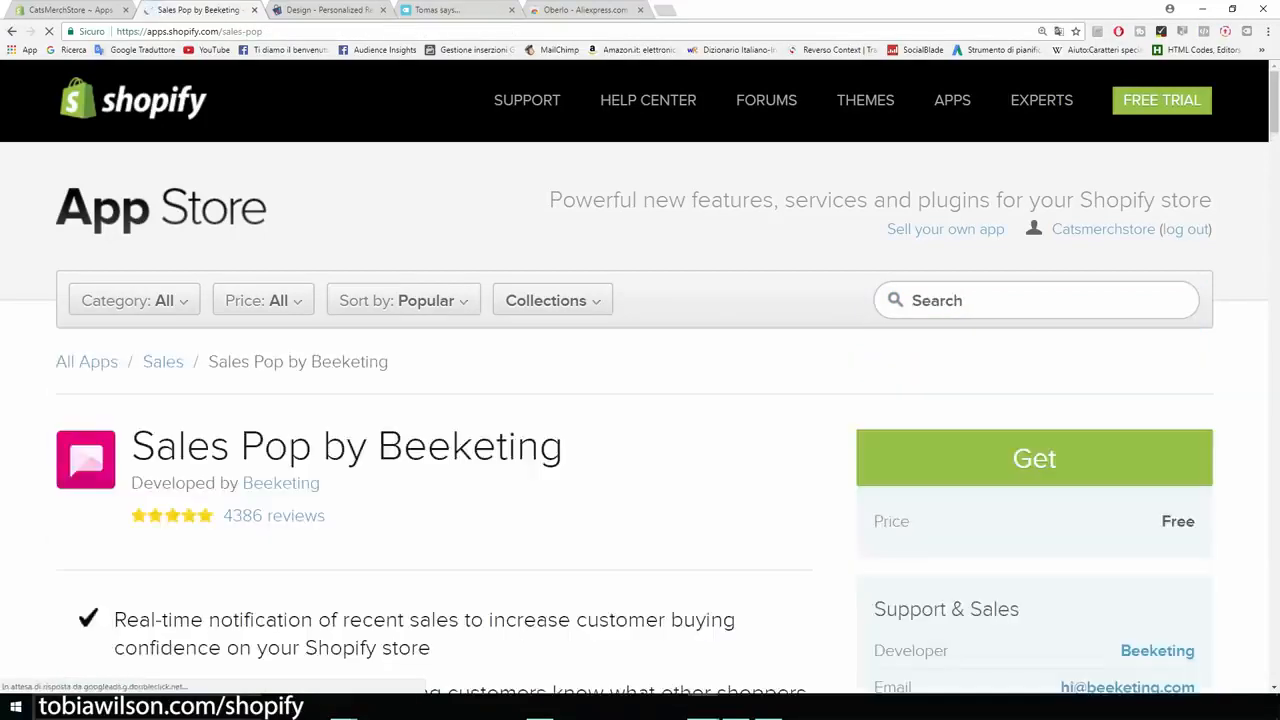
- Review the Sales Pop by Beeketing listing, including its price and its real-time notification of recent sales feature
scroll(640, 420, "down", 1)
left_click_drag(565, 313, 115, 318)
left_click(122, 322)
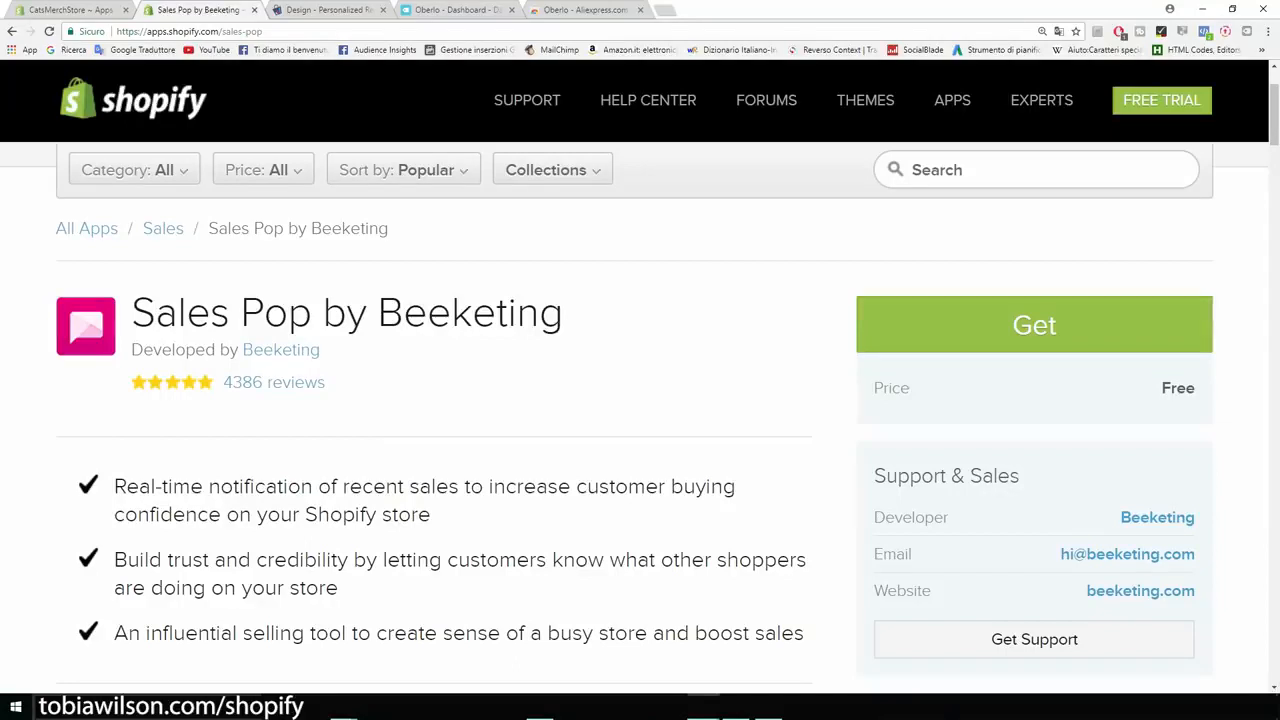
scroll(640, 420, "down", 2)
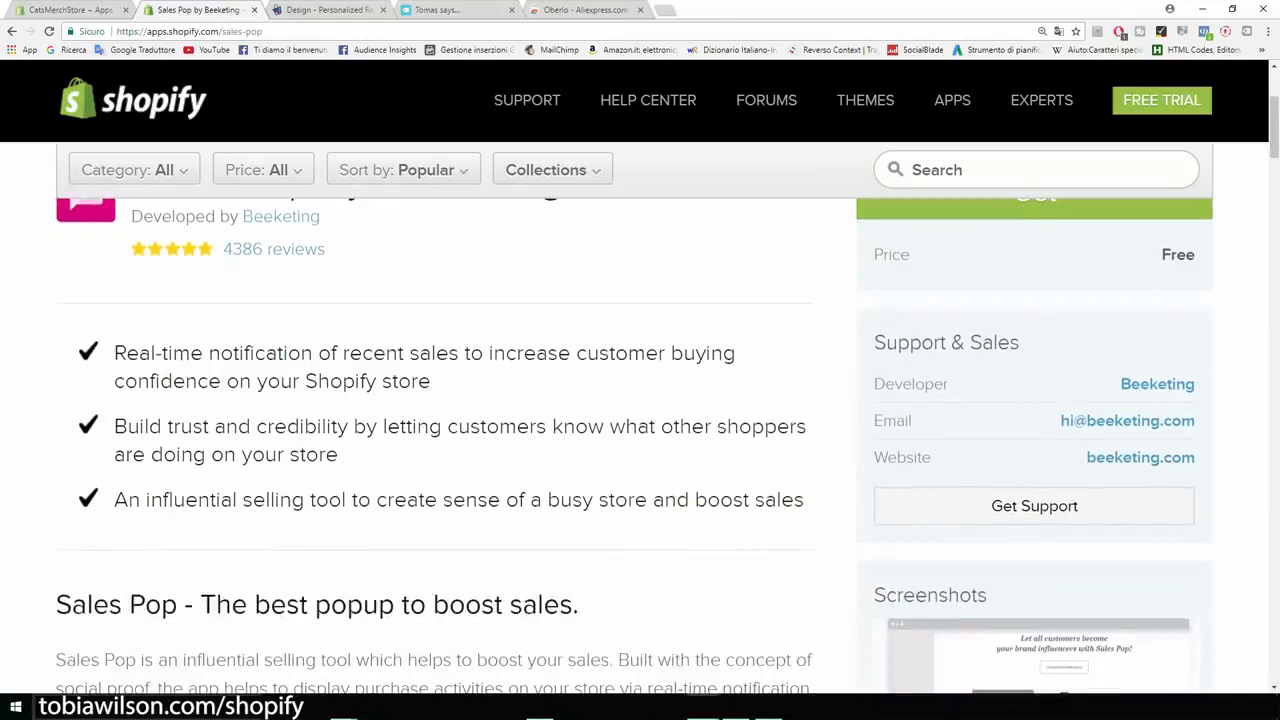
left_click_drag(114, 353, 458, 353)
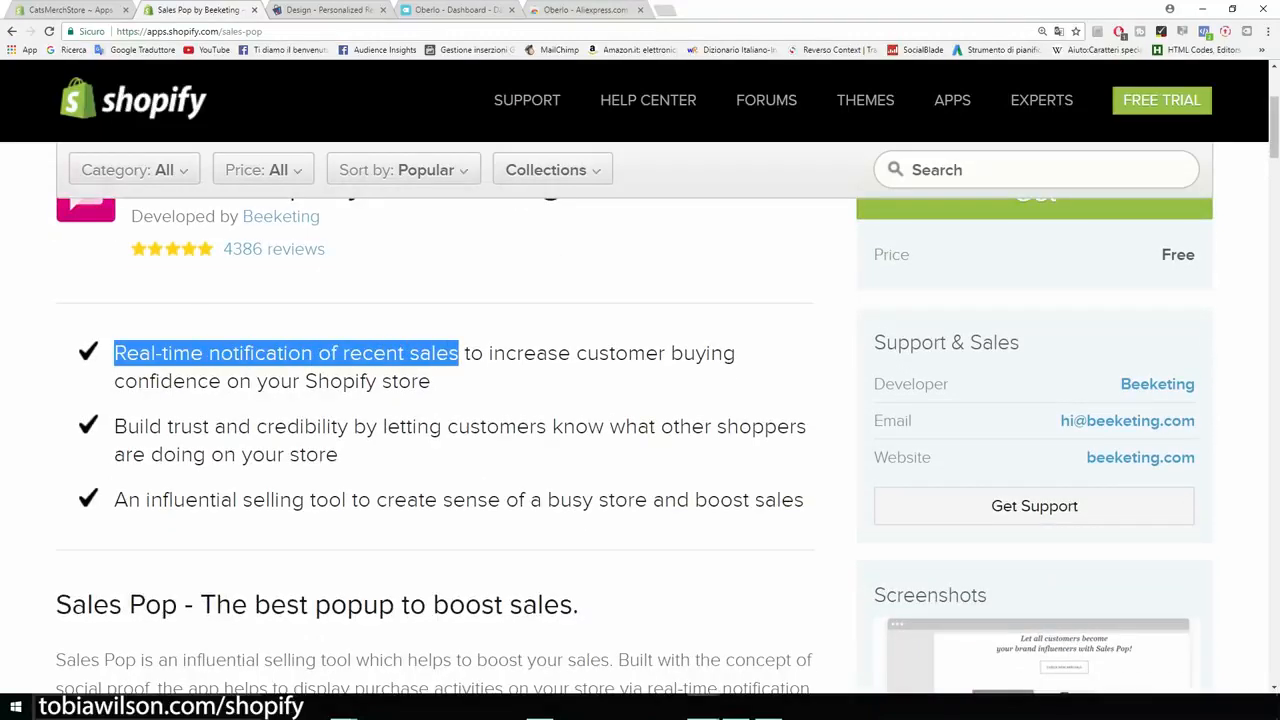
left_click(458, 354)
scroll(458, 380, "up", 4)
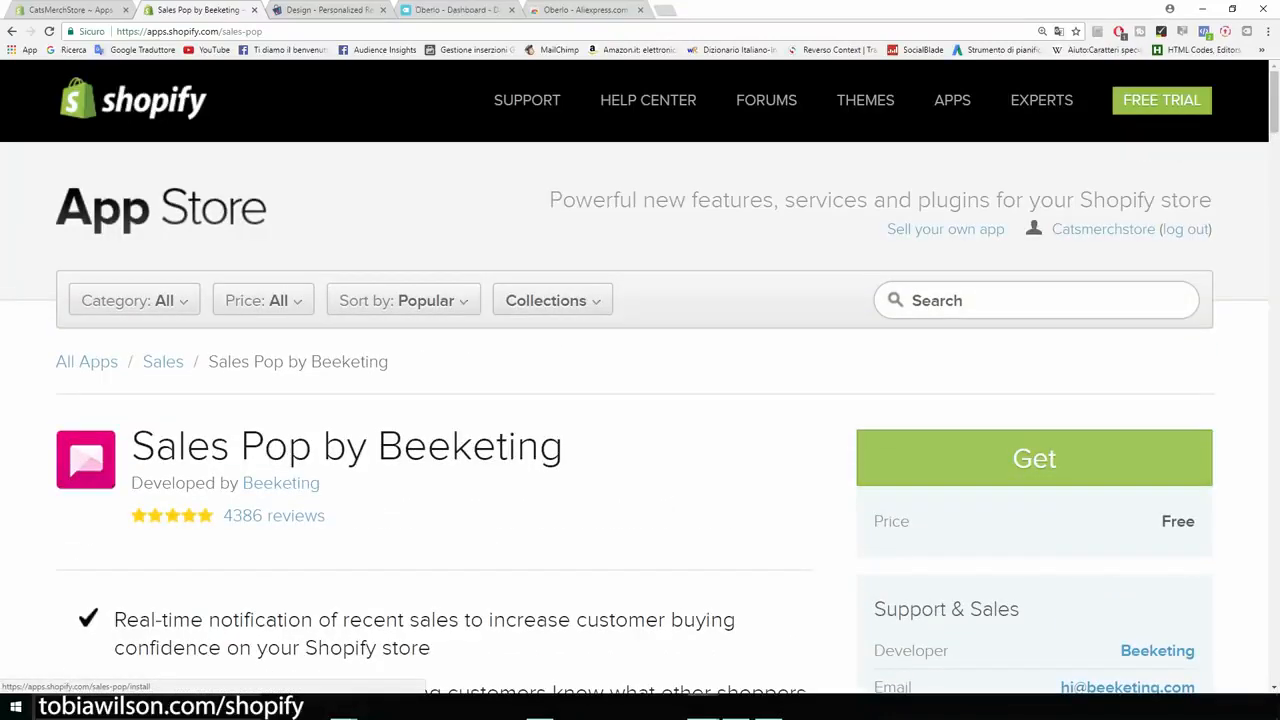
- Install the Sales Pop by Beeketing app on the store and return to the store's apps page
left_click(1034, 458)
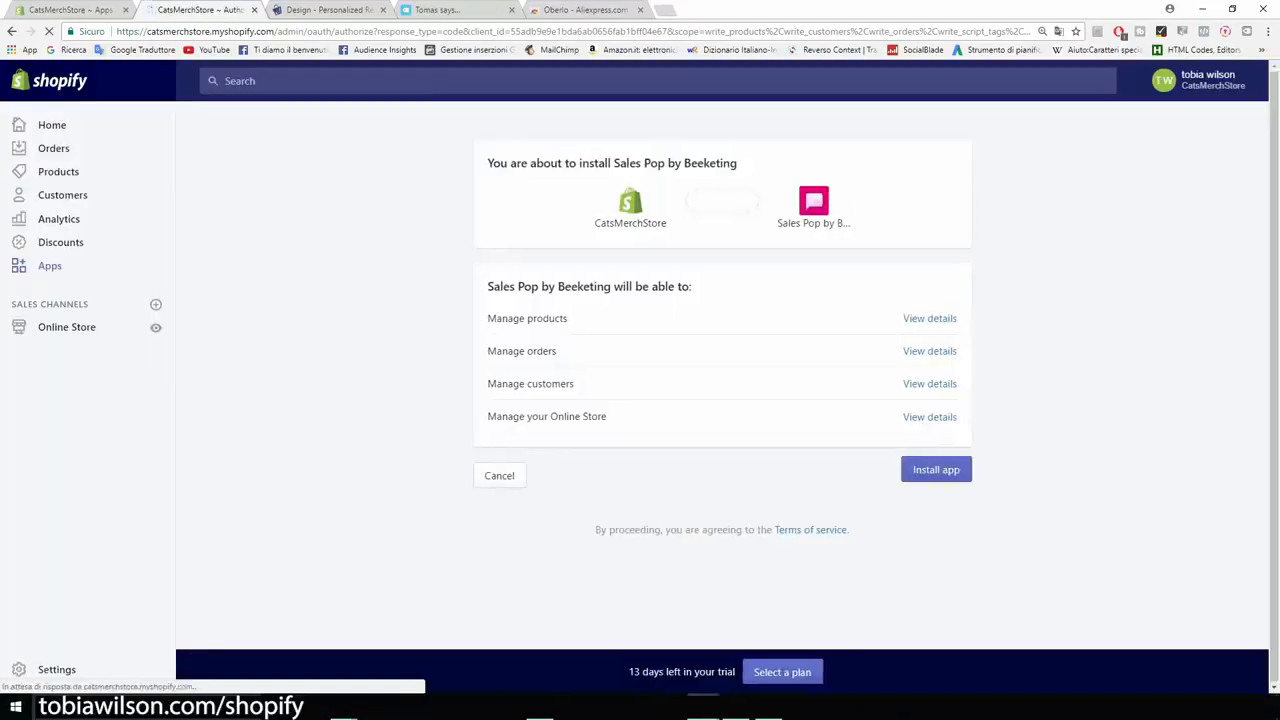
left_click(936, 470)
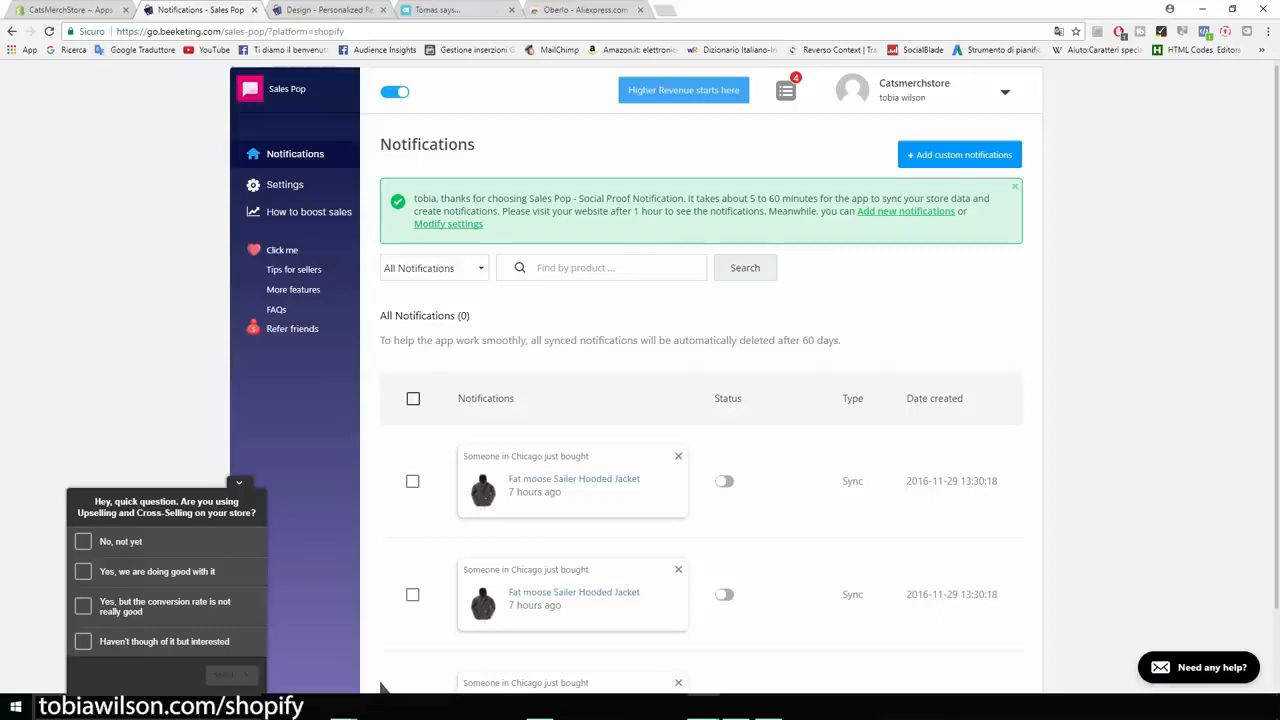
left_click(78, 11)
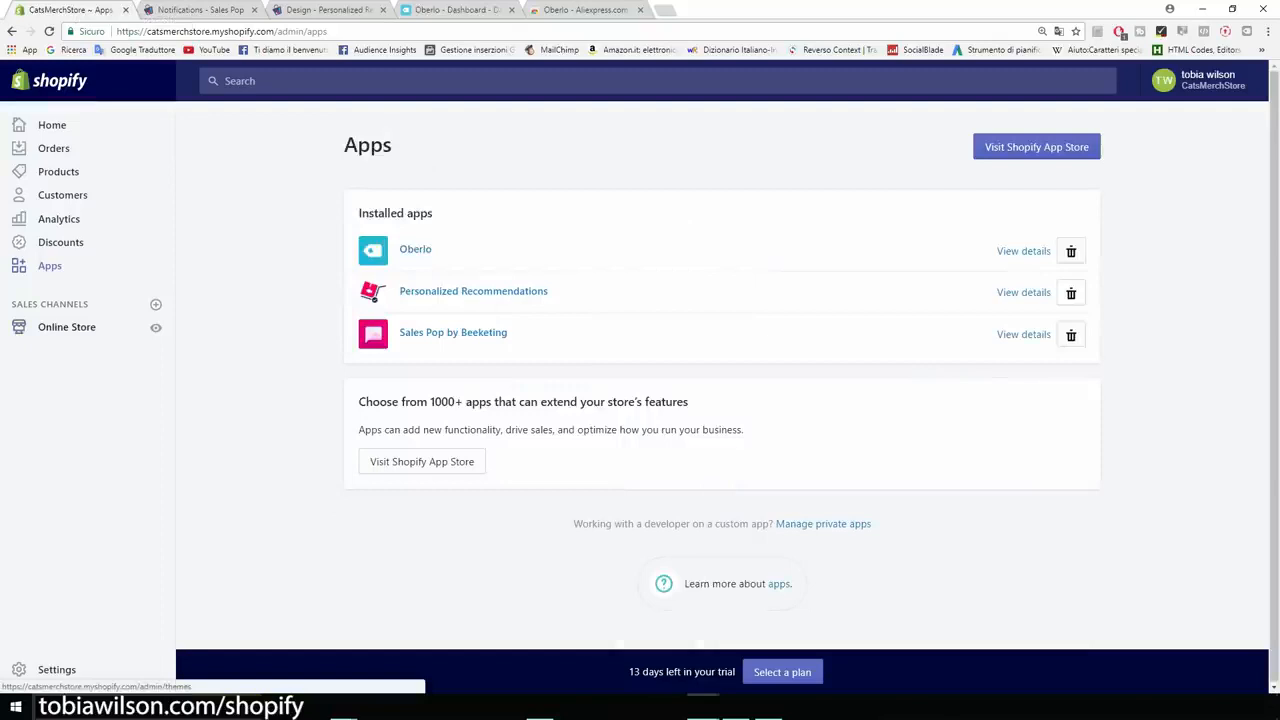
- Open the Brooklyn theme in the theme editor and review its header settings and the full home page preview
left_click(66, 327)
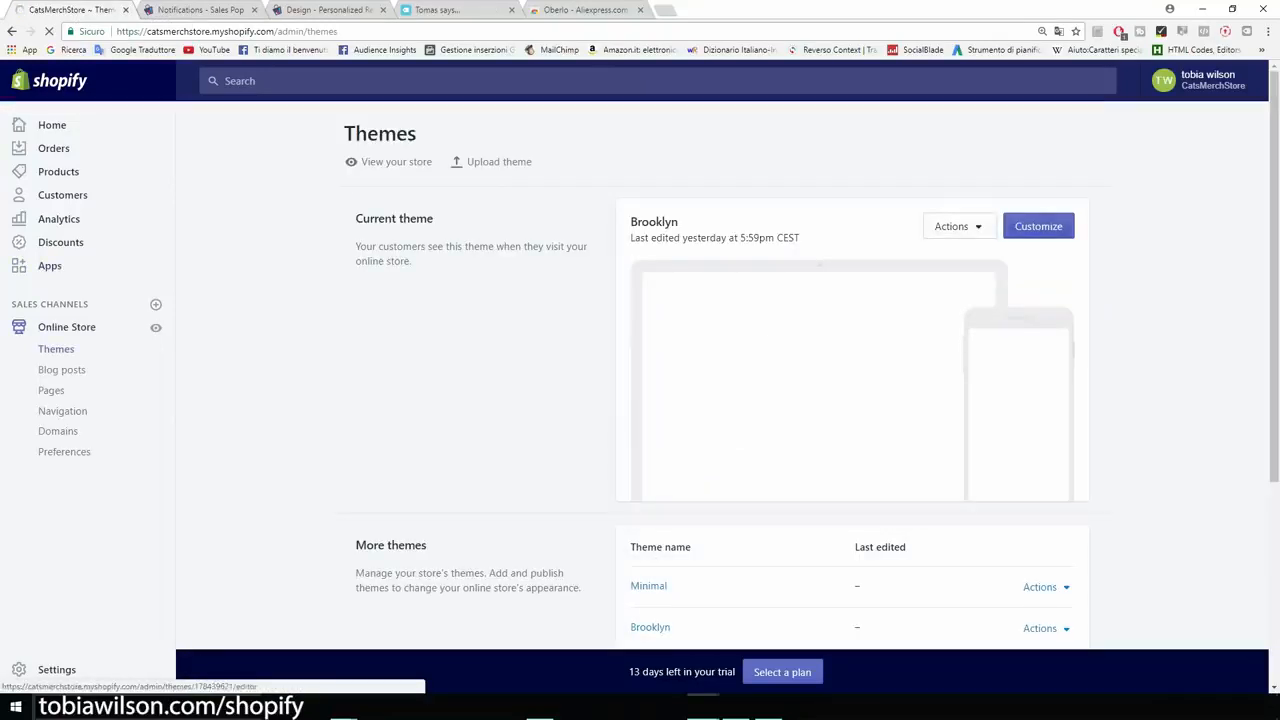
left_click(1038, 226)
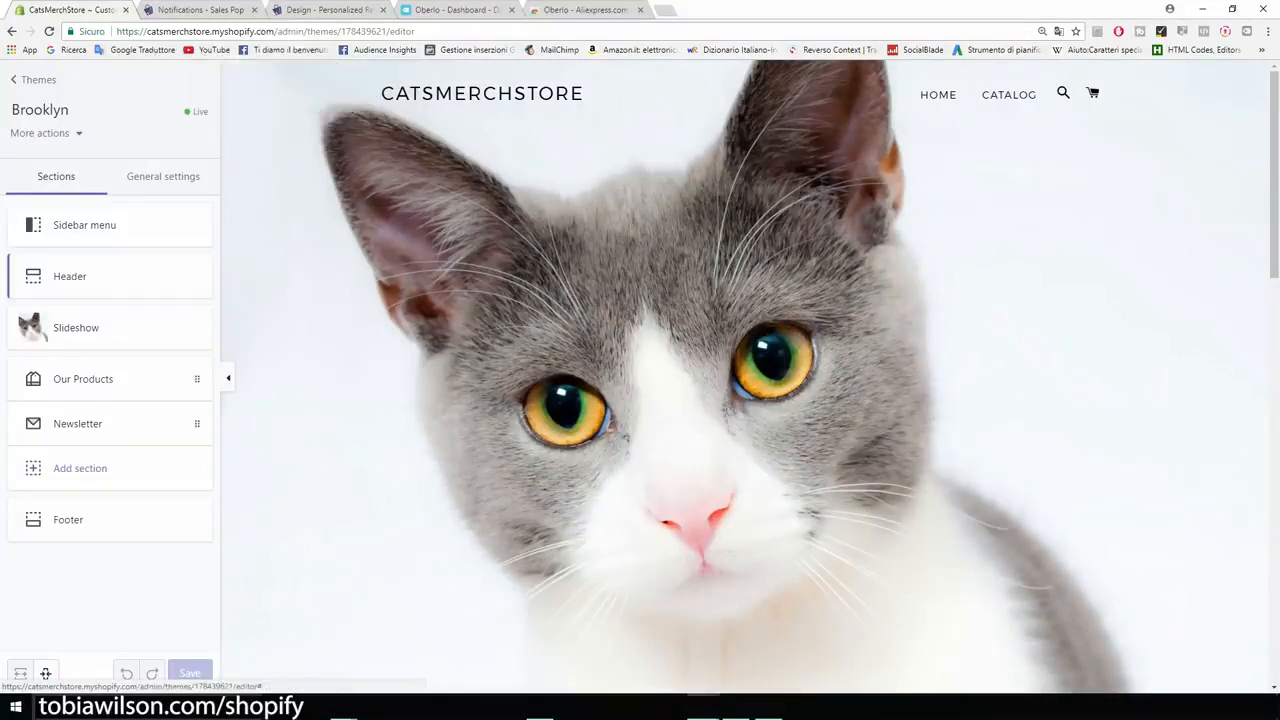
left_click(90, 277)
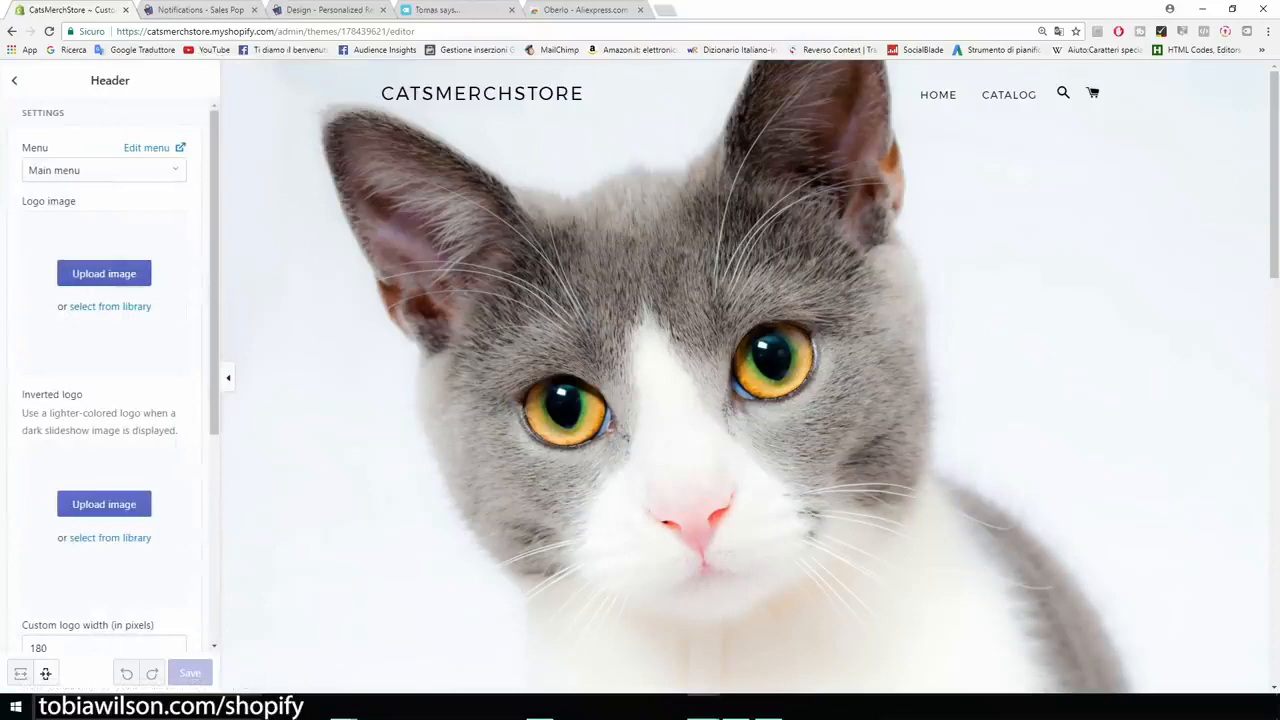
left_click(14, 81)
scroll(745, 375, "down", 2)
scroll(744, 380, "down", 7)
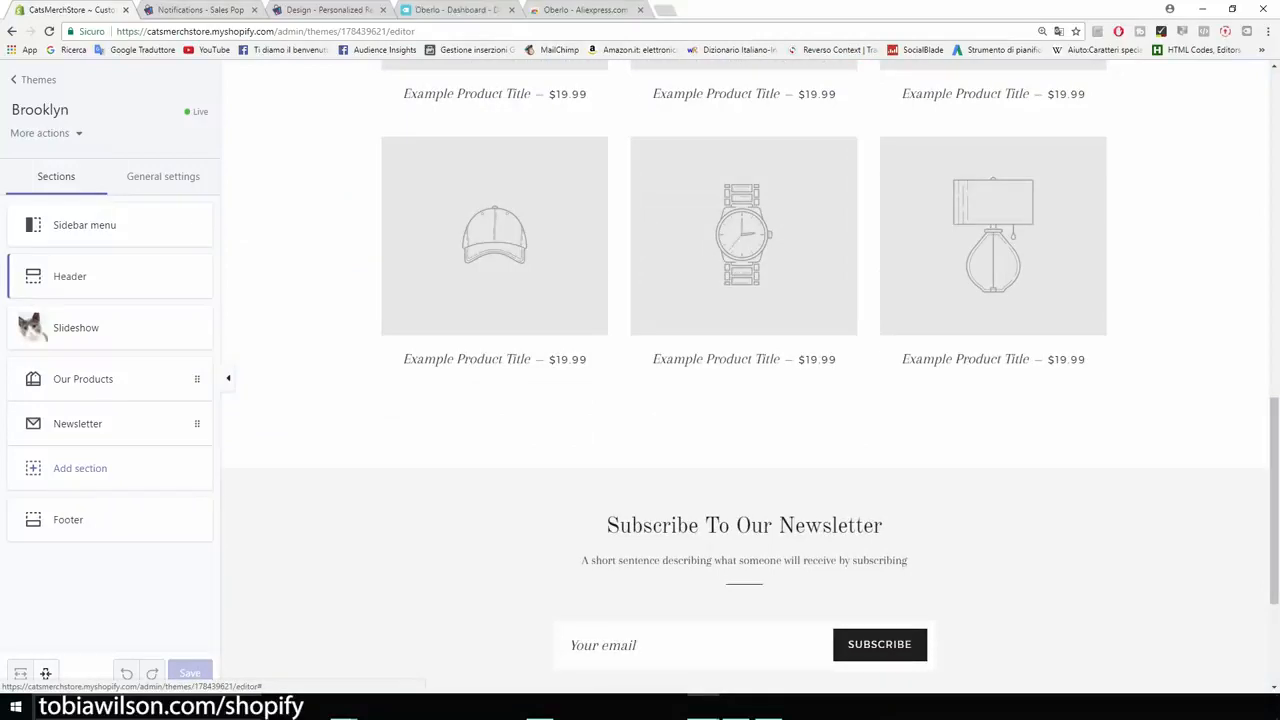
scroll(744, 378, "down", 3)
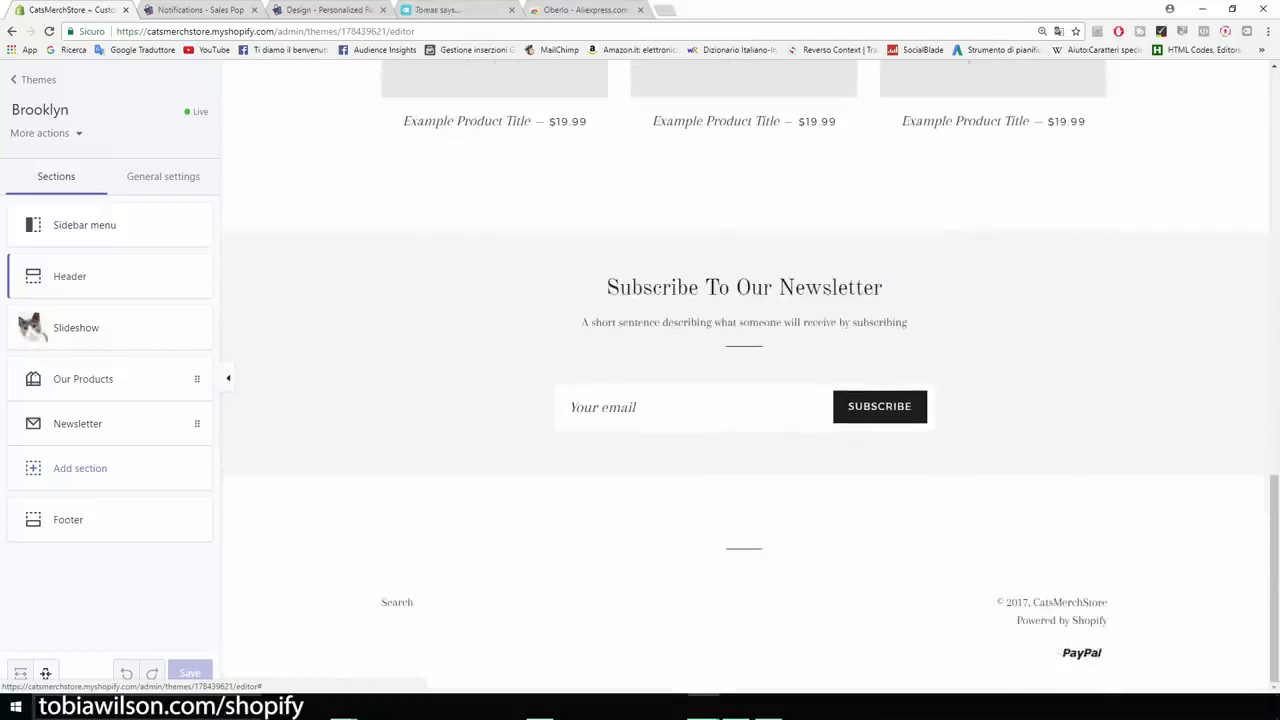
scroll(744, 378, "up", 8)
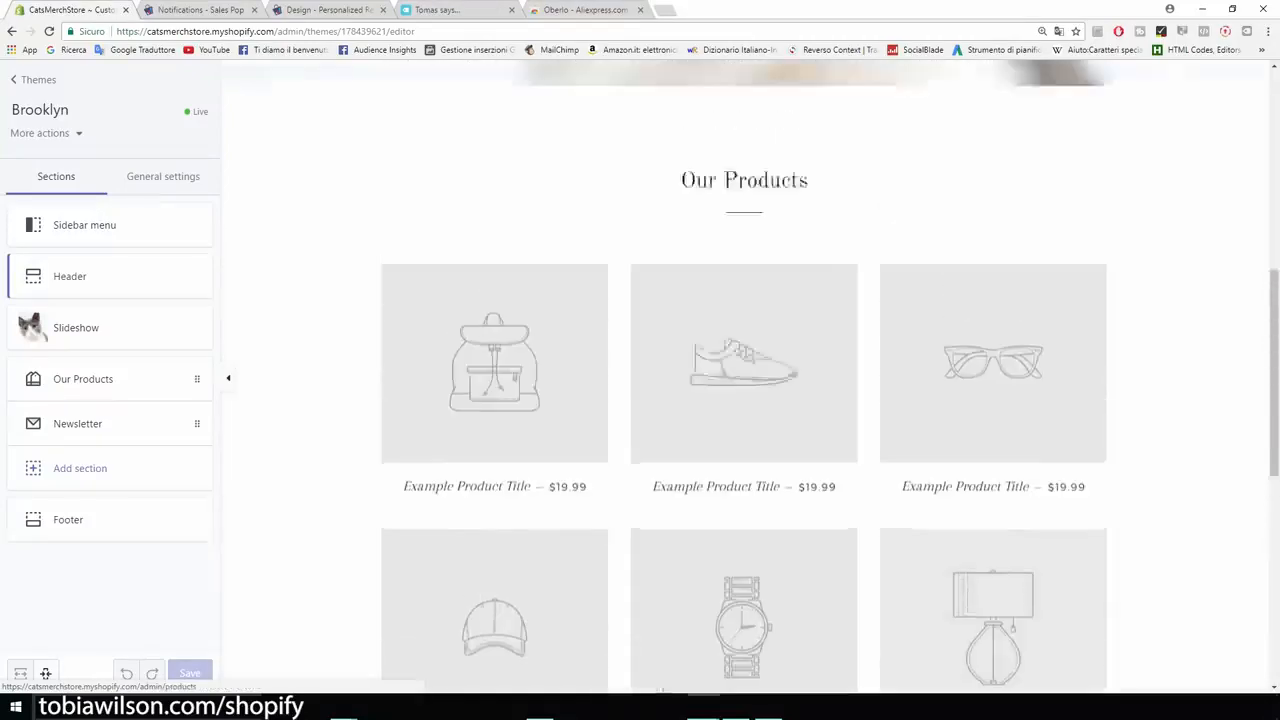
scroll(744, 378, "up", 4)
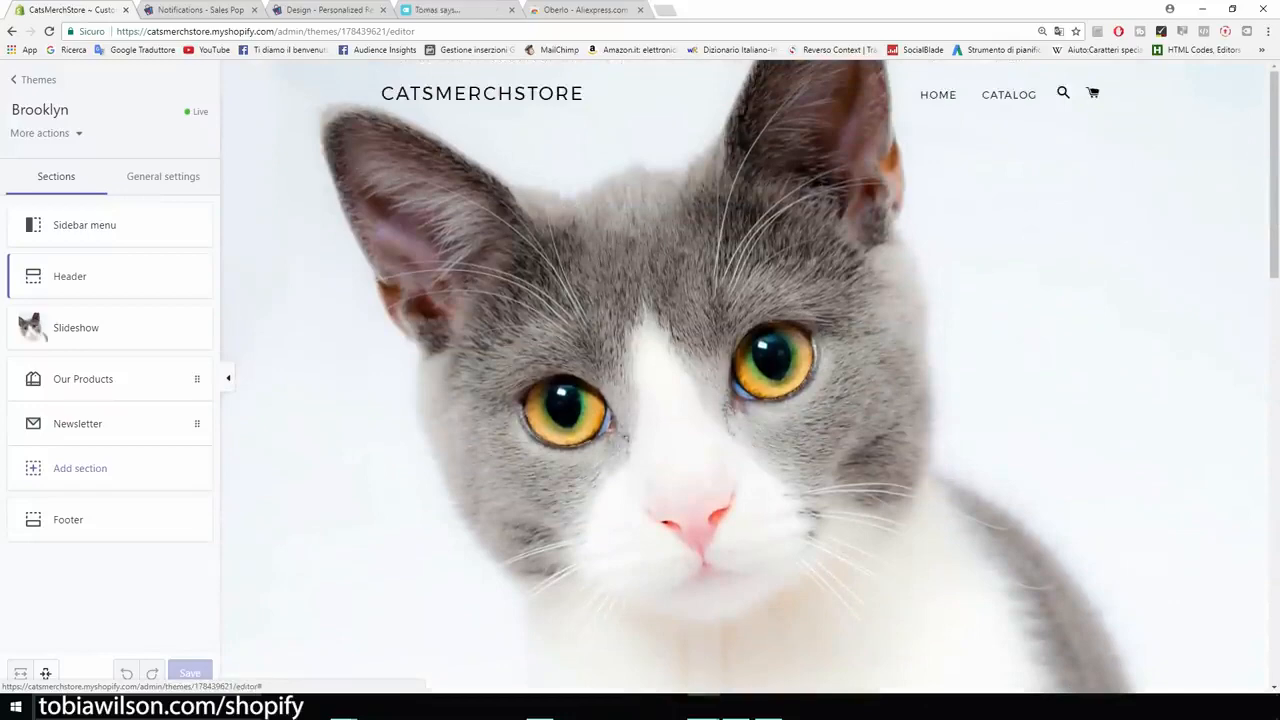
left_click(33, 79)
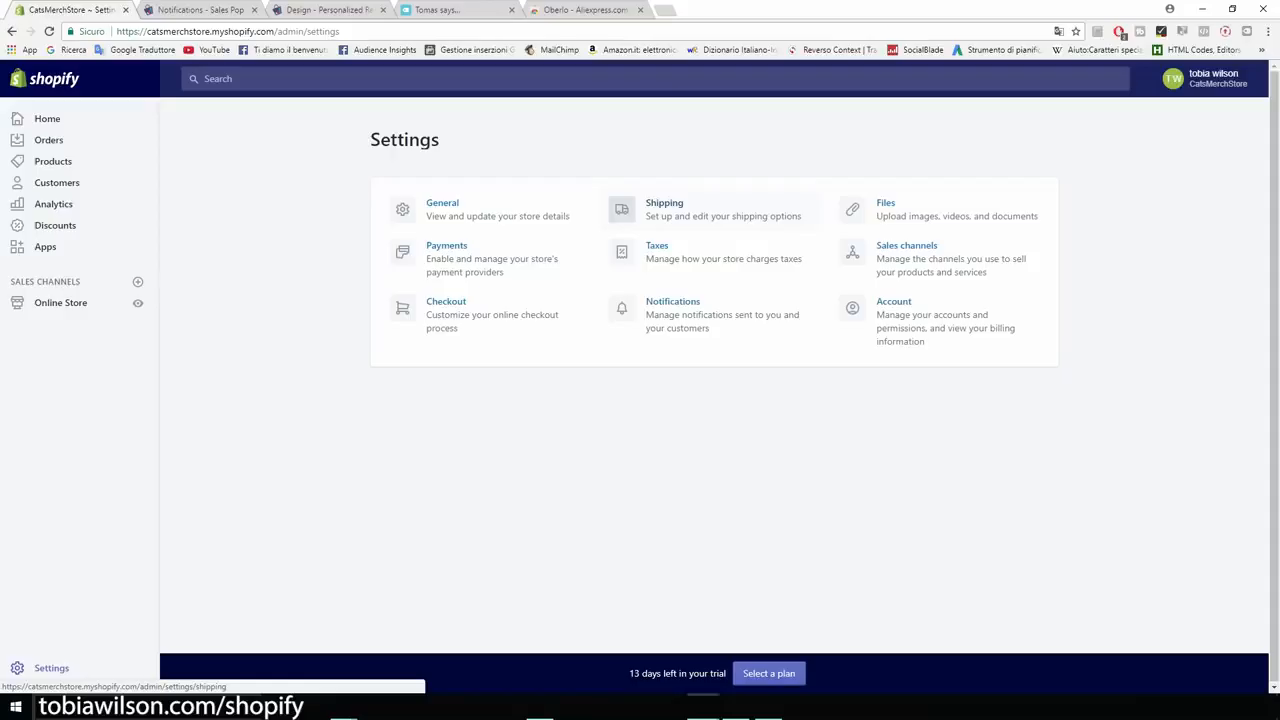
- Enlarge the page view and look over the store's settings overview and the current theme on the Themes page
key("ctrl+plus")
key("ctrl+plus")
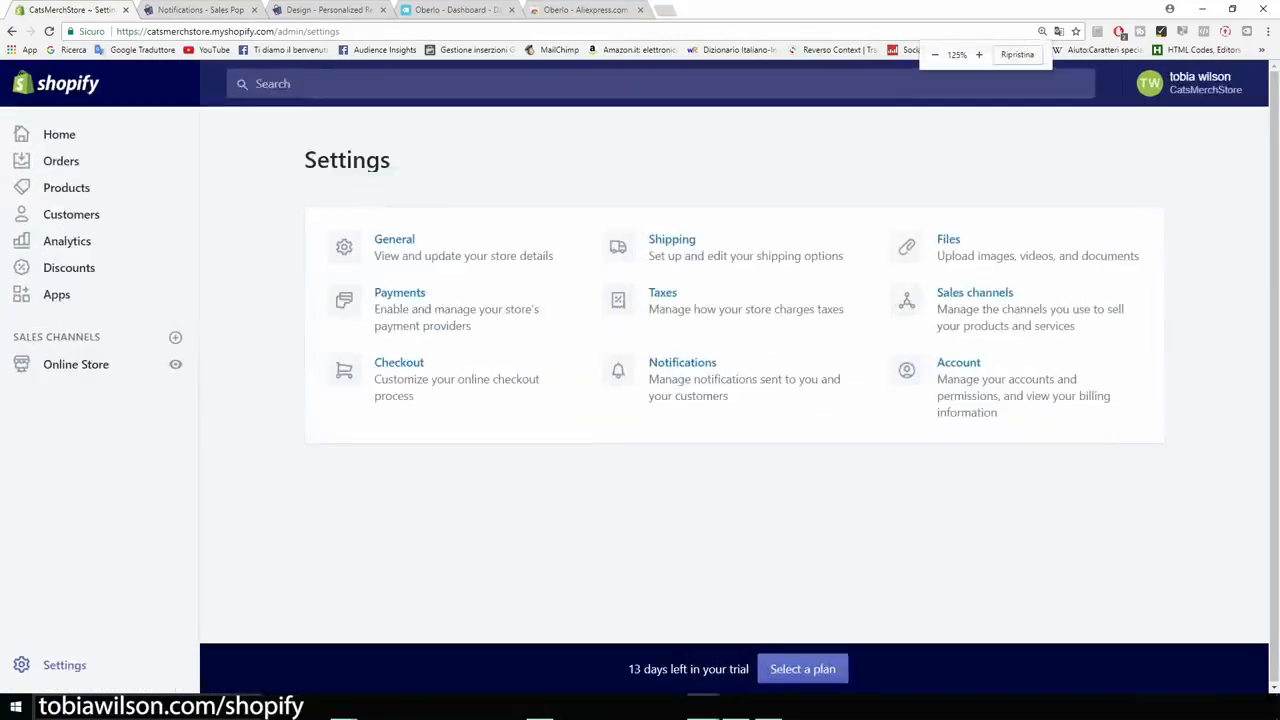
key("ctrl+plus")
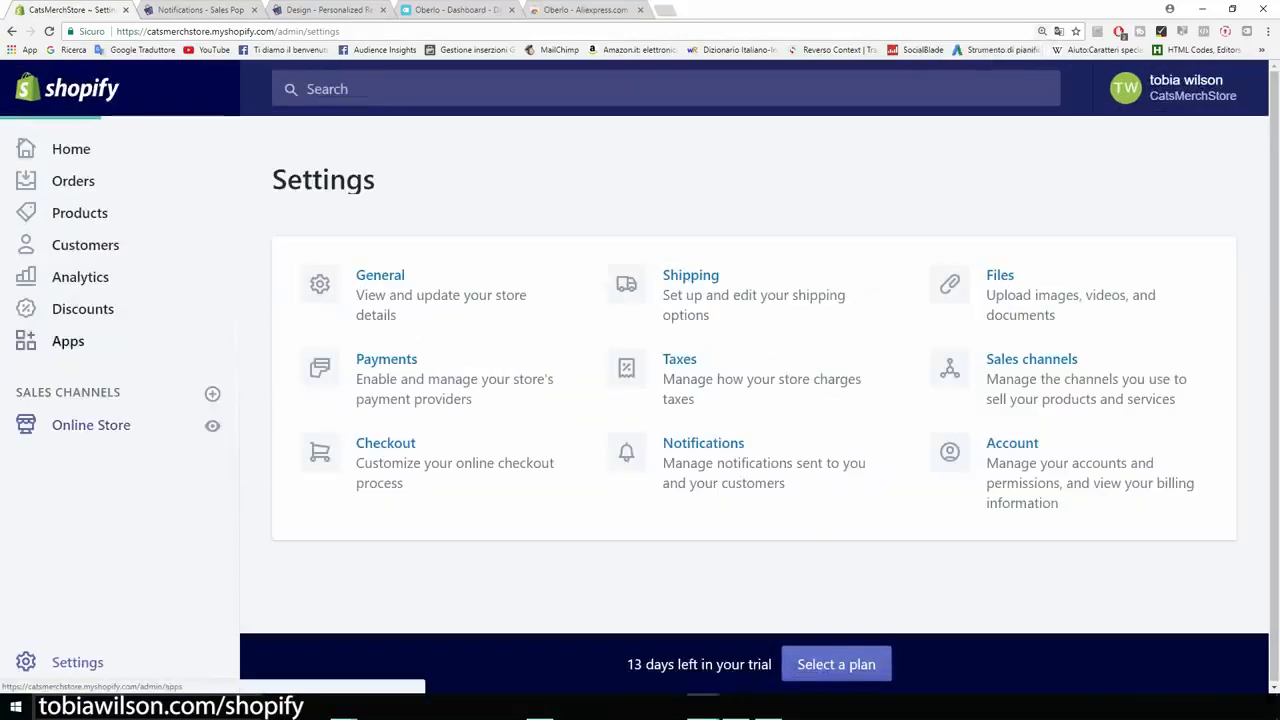
scroll(754, 376, "down", 1)
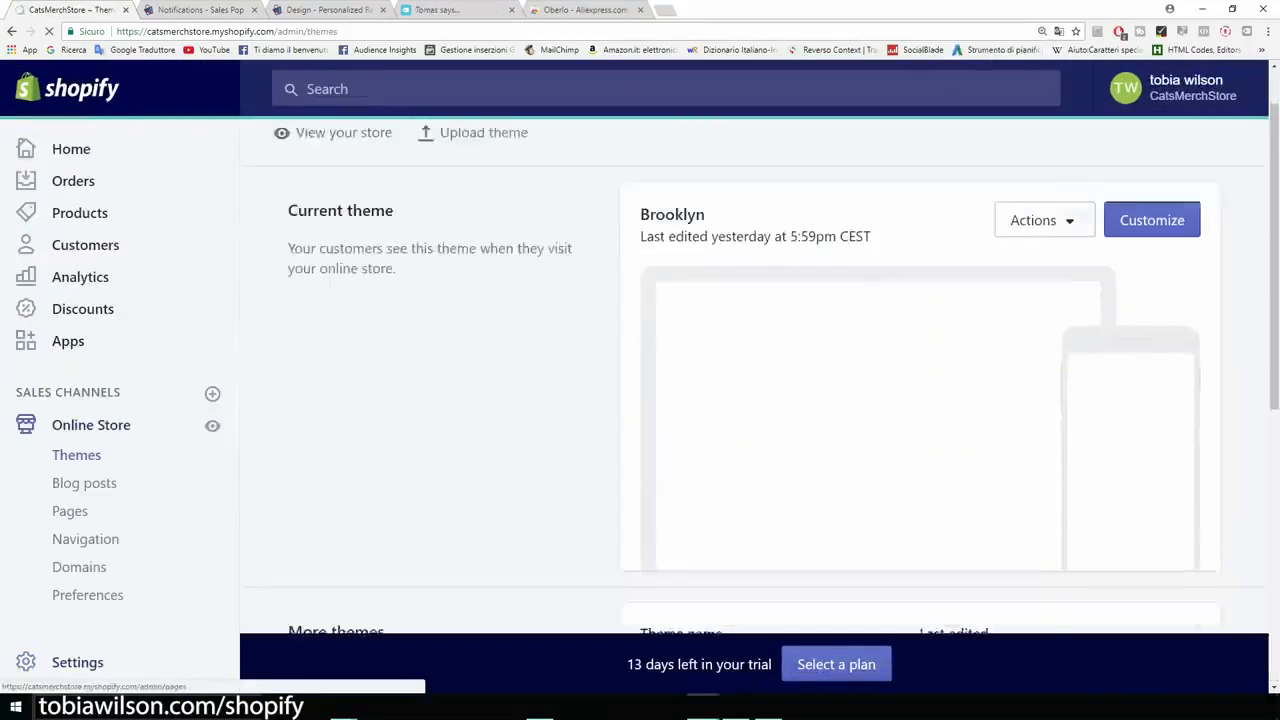
scroll(768, 370, "down", 1)
key("ctrl+plus")
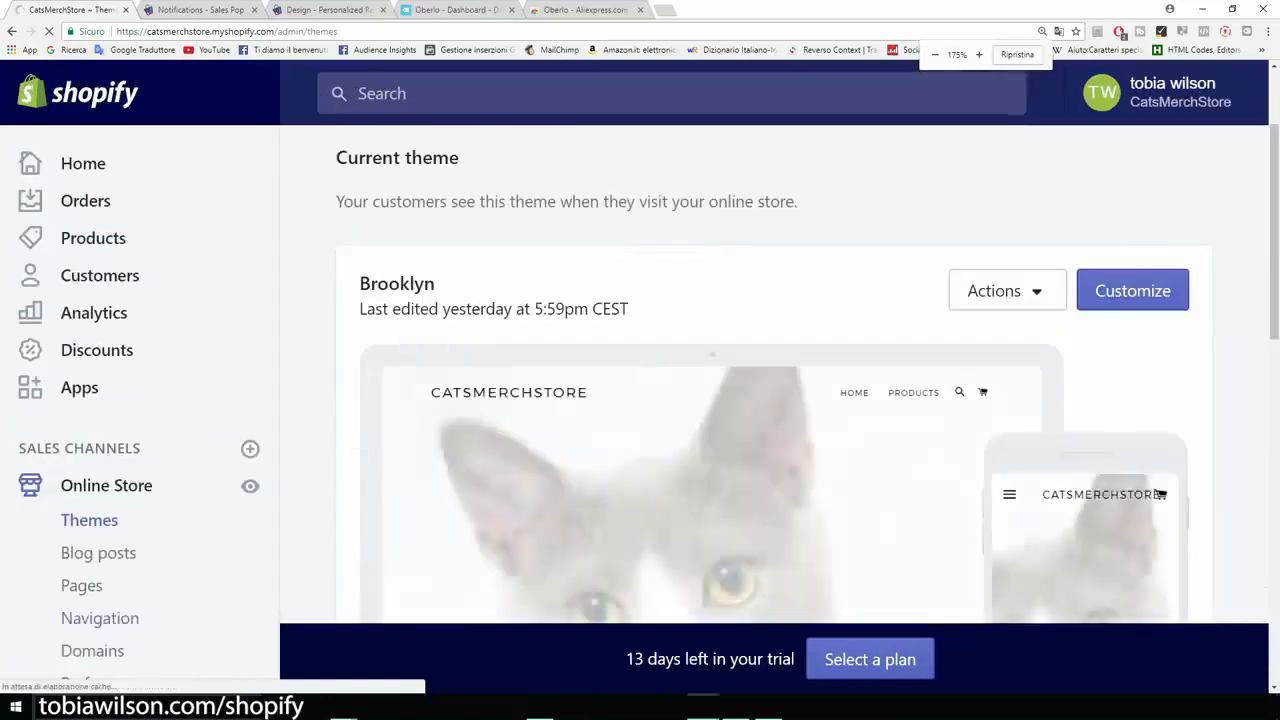
scroll(100, 460, "down", 1)
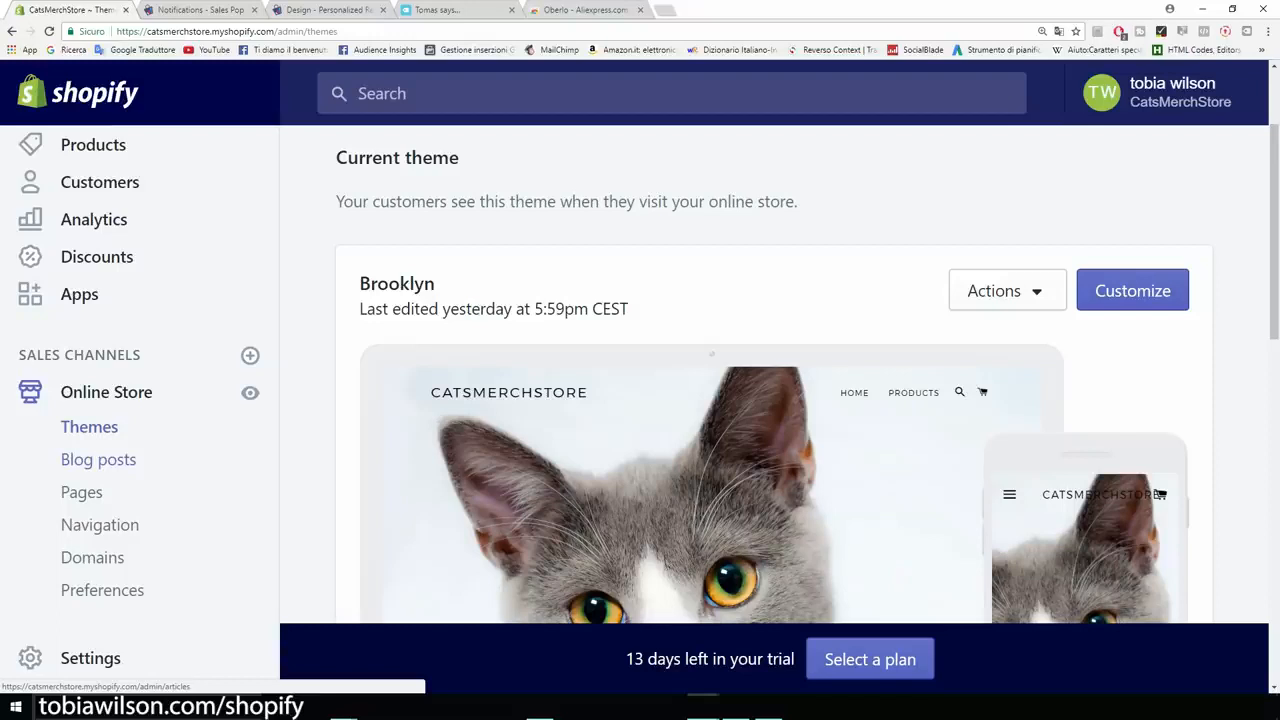
scroll(760, 400, "down", 2)
scroll(760, 400, "up", 1)
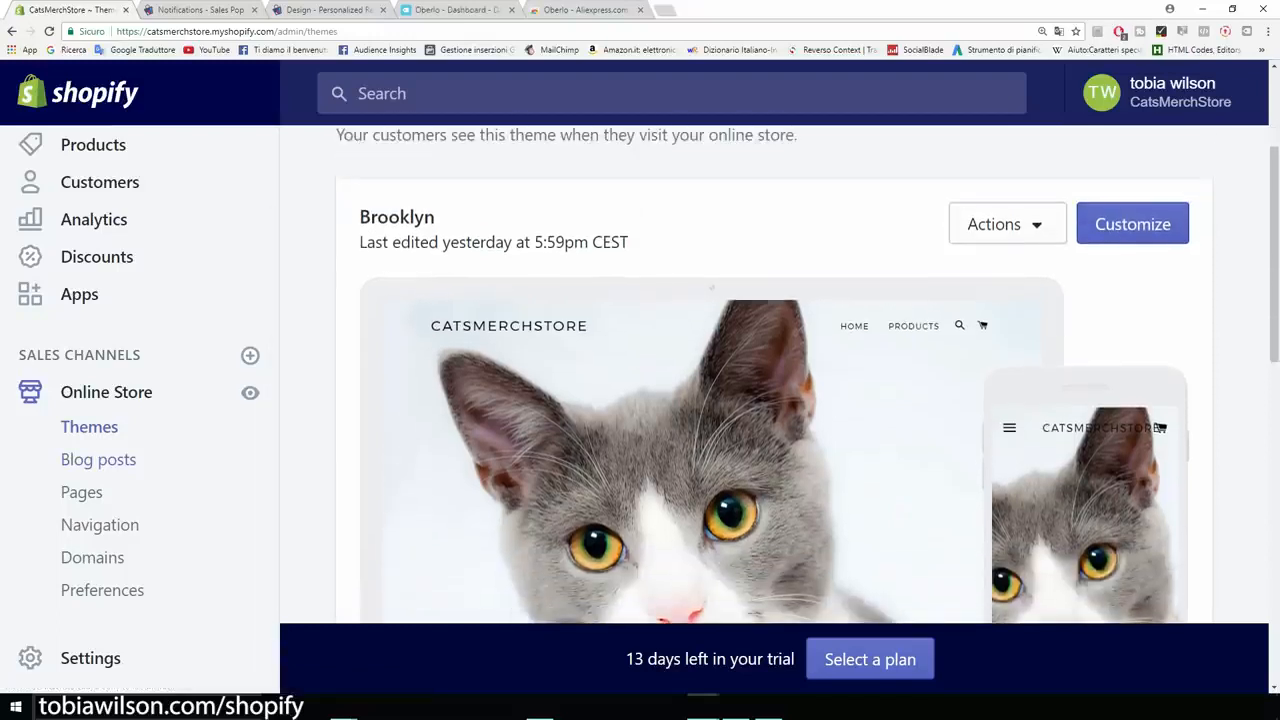
left_click_drag(740, 264, 441, 217)
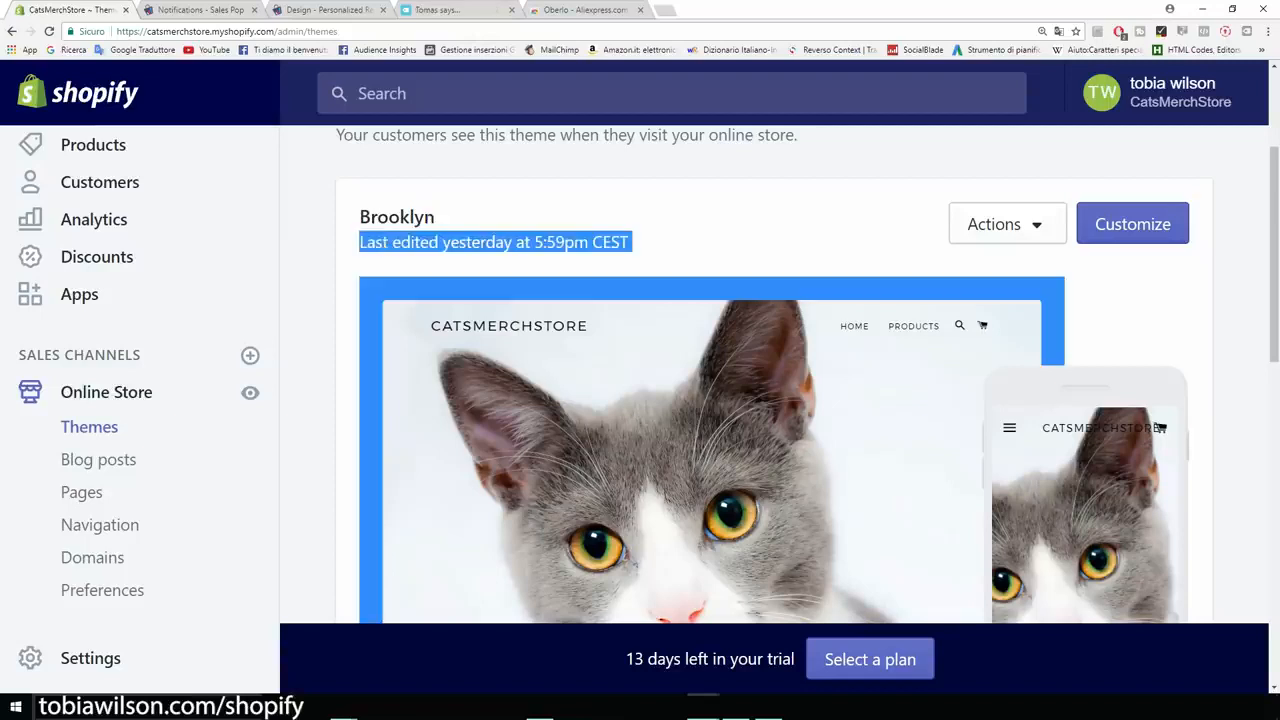
left_click(700, 230)
scroll(760, 400, "down", 2)
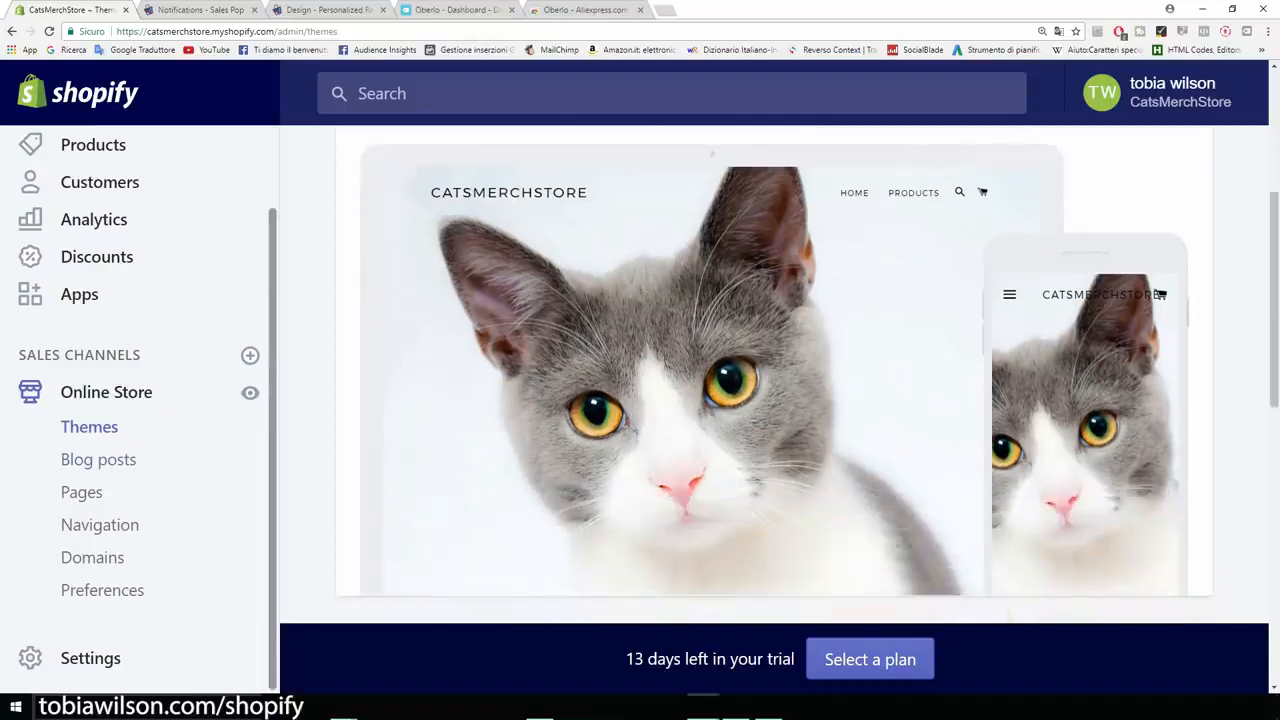
scroll(760, 380, "down", 1)
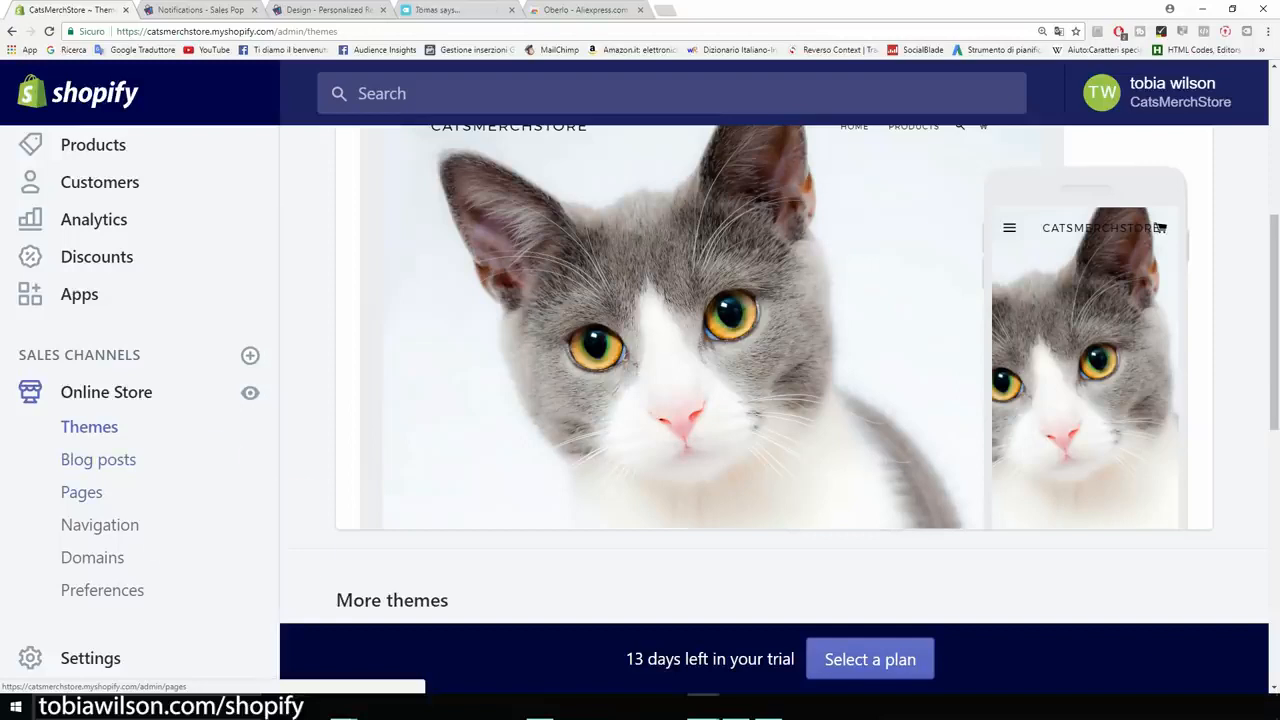
- Start a new page in the online store's pages and title it "Abous Us"
left_click(81, 492)
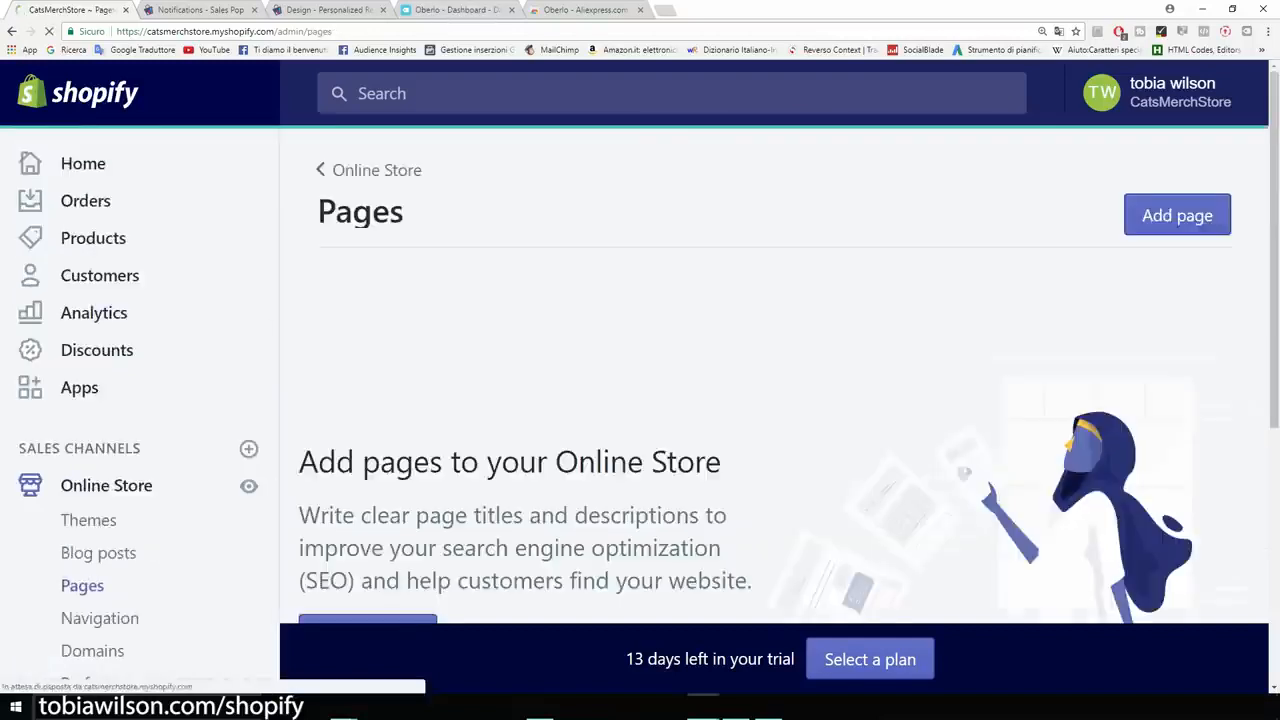
left_click(1177, 215)
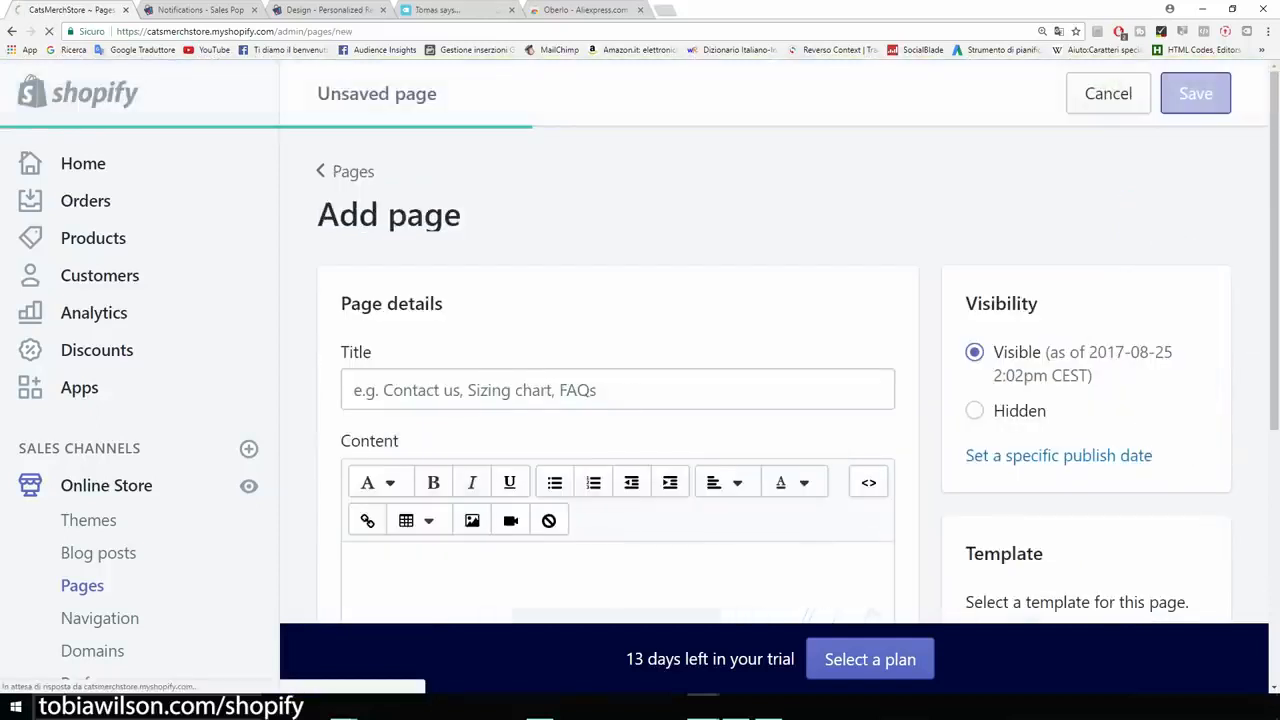
type("Abous Us")
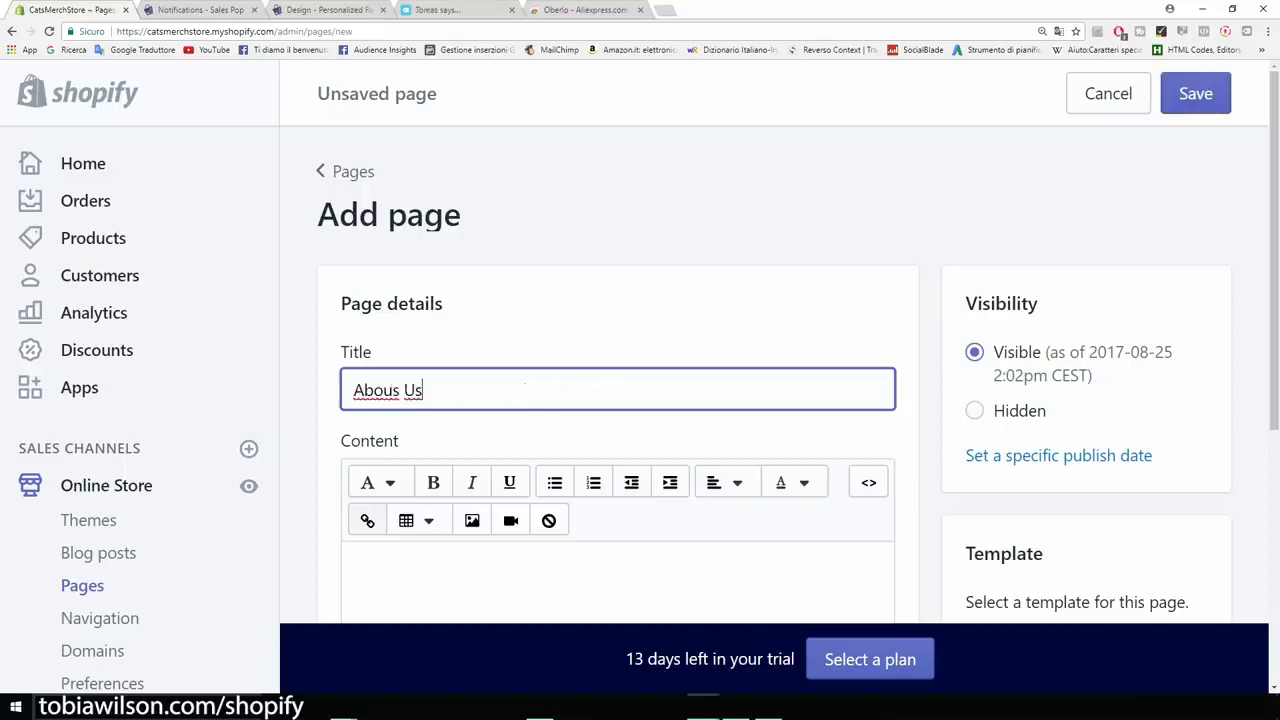
- Enter "Introduce your brand" and "Contacts.." as two paragraphs of the page content and save the page
scroll(525, 400, "down", 2)
left_click(525, 480)
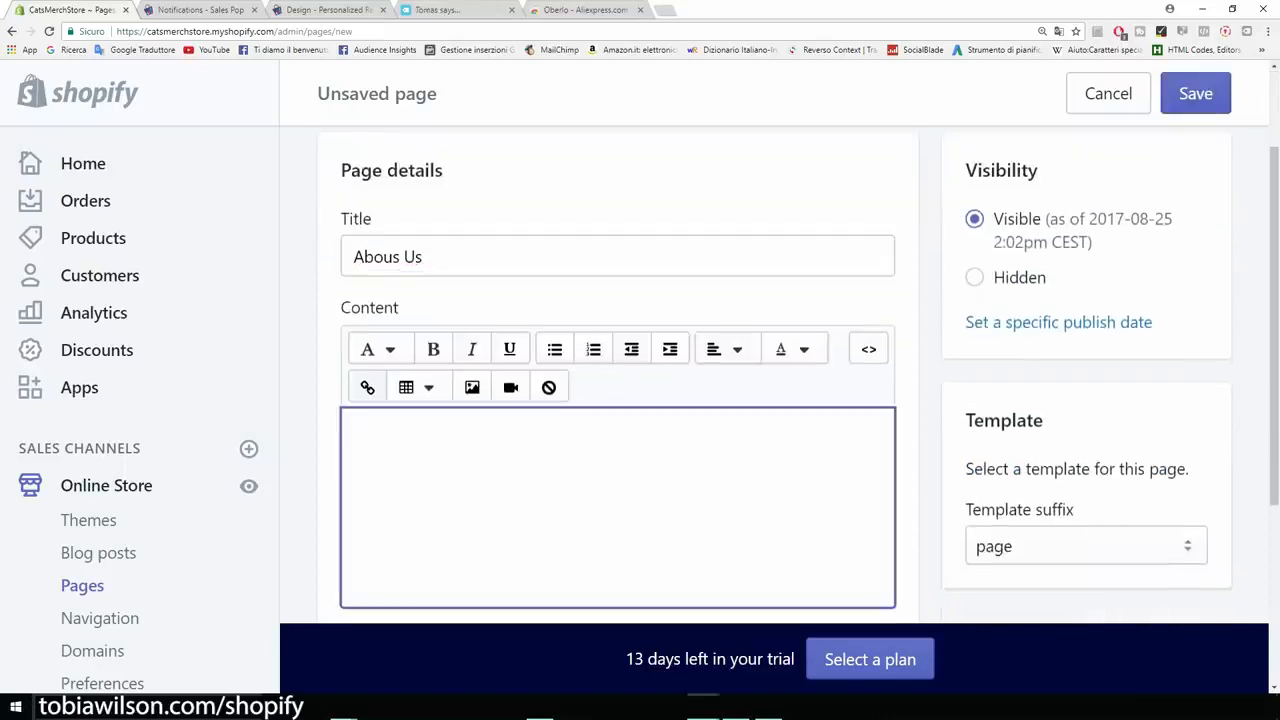
type("Introduce your brand")
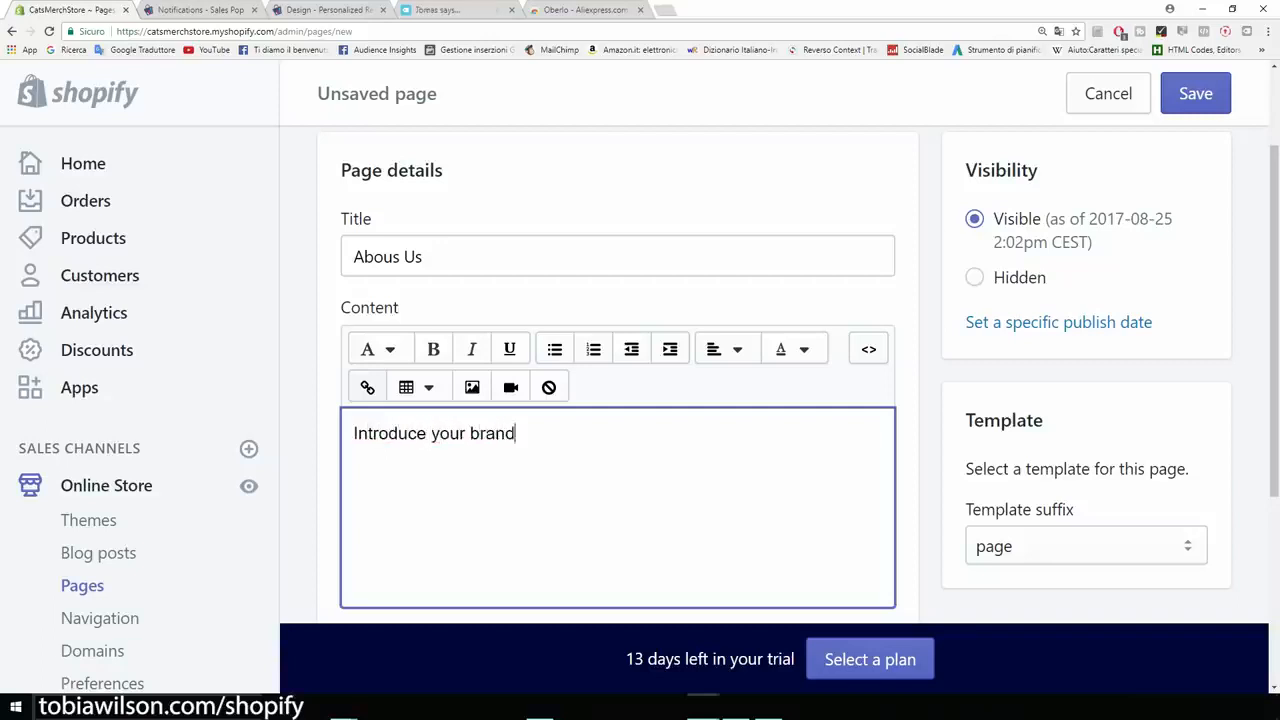
key("Return")
type("Contact ")
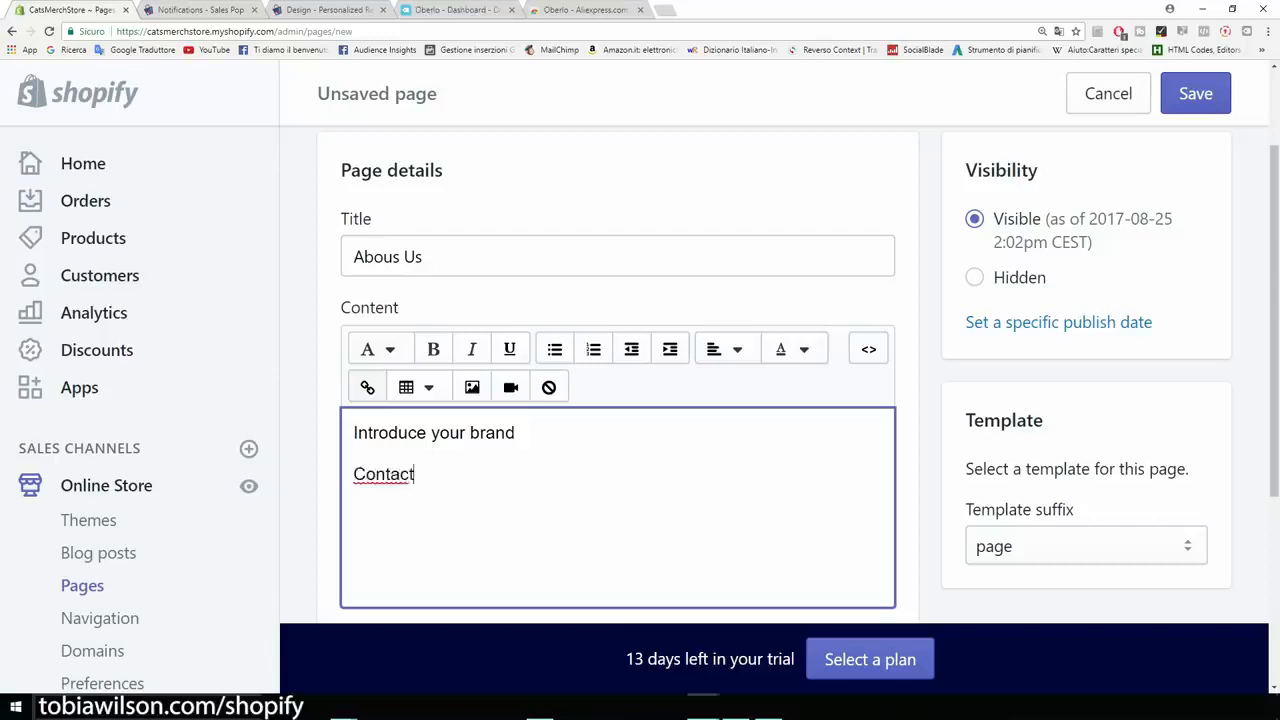
type("s..")
scroll(433, 341, "down", 1)
left_click_drag(433, 341, 353, 341)
left_click(433, 341)
scroll(618, 375, "up", 2)
left_click(1195, 94)
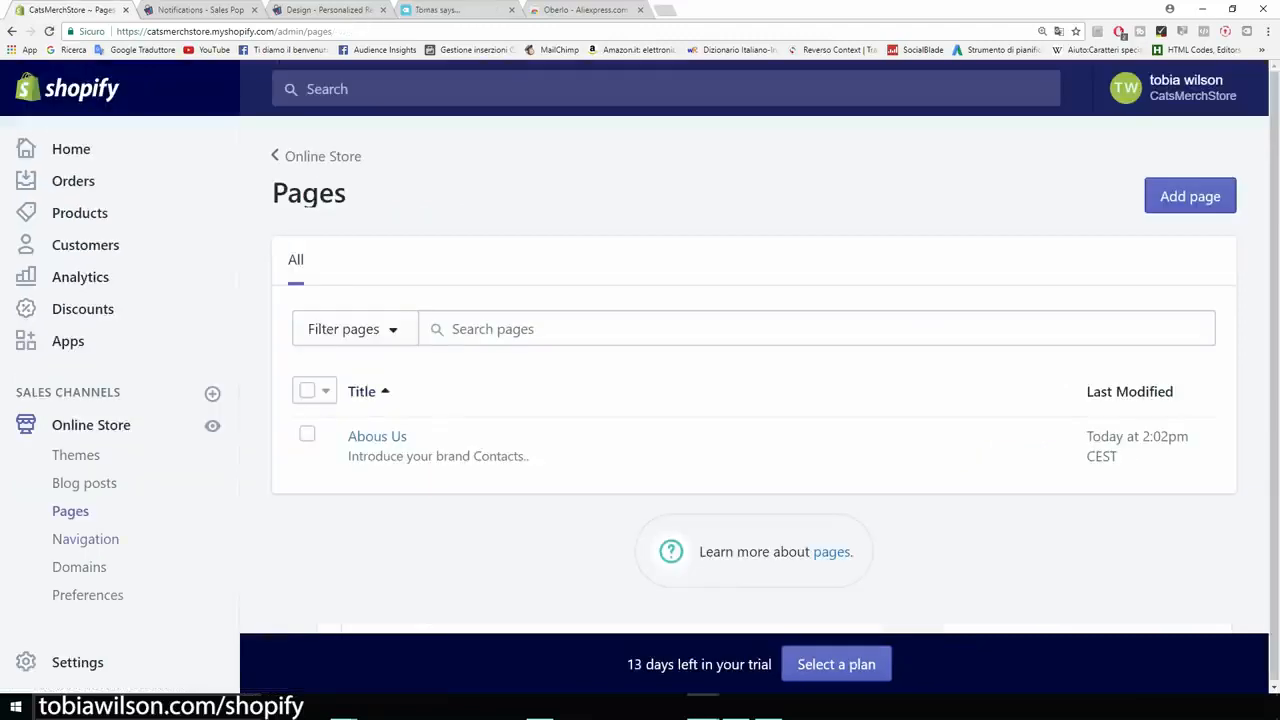
- Rename the Catalog item of the online store's main menu to "Products"
left_click(86, 539)
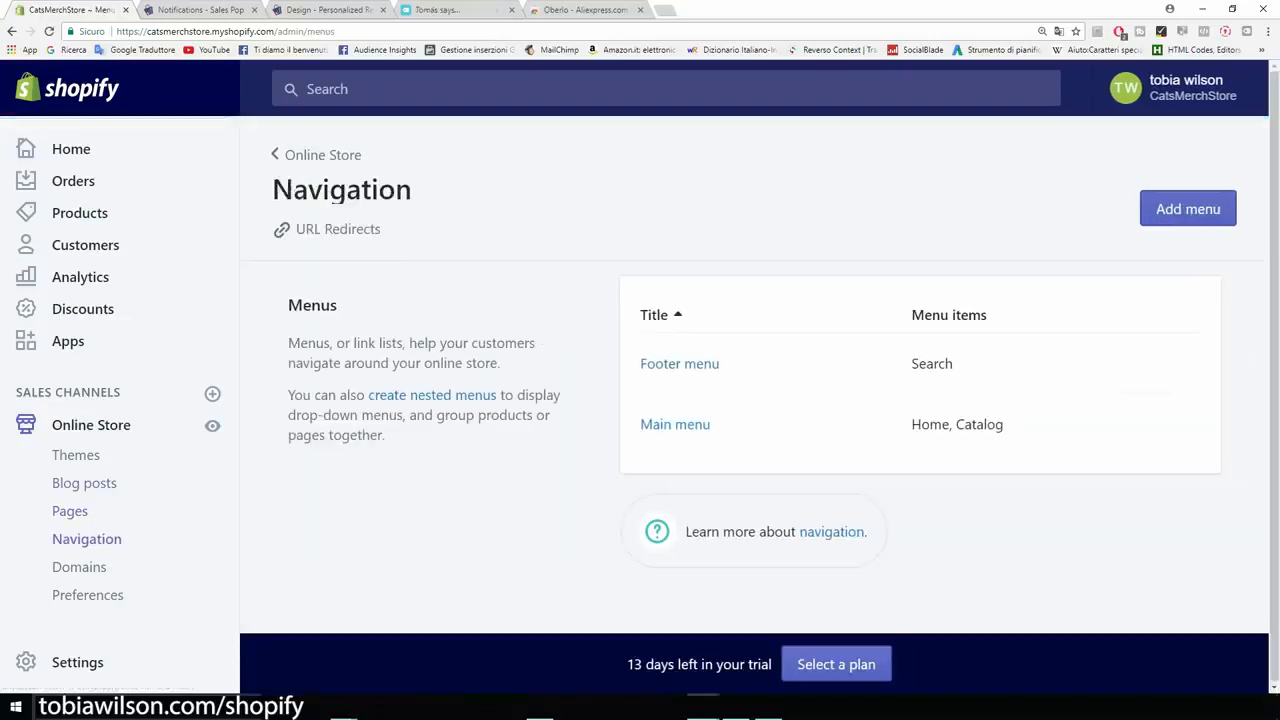
left_click(675, 424)
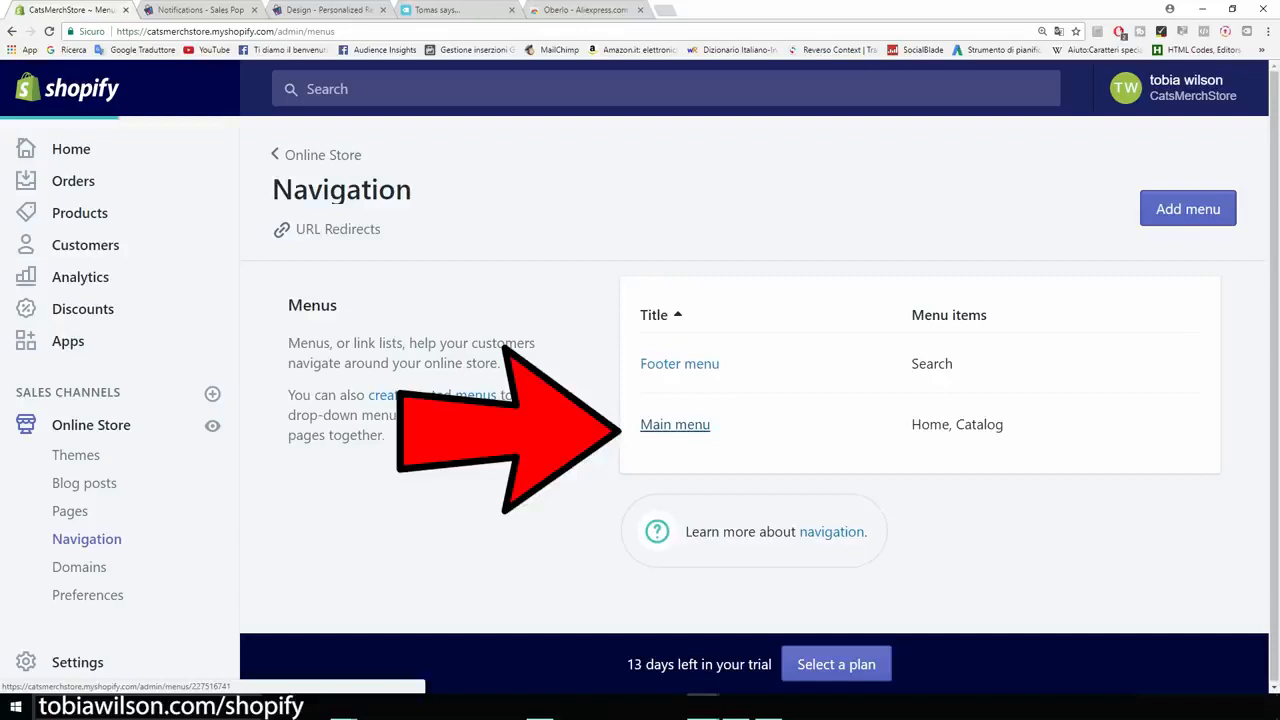
scroll(672, 490, "down", 1)
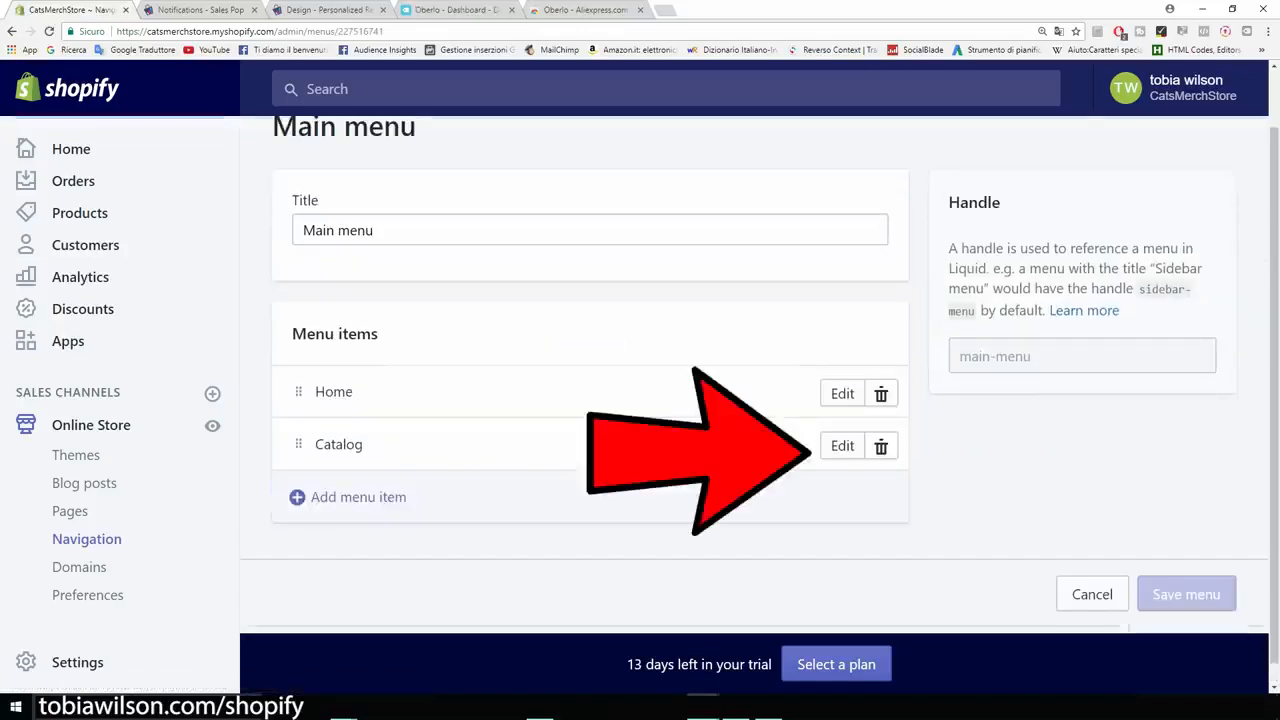
left_click(842, 445)
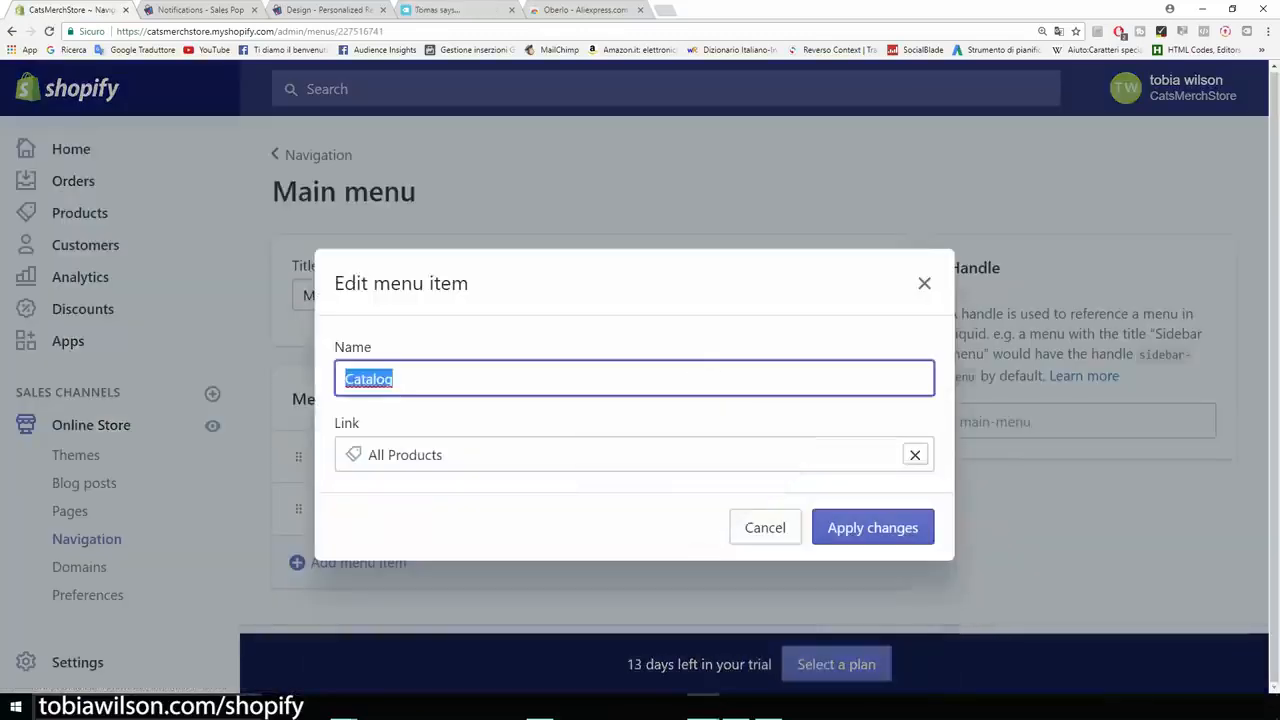
type("Products")
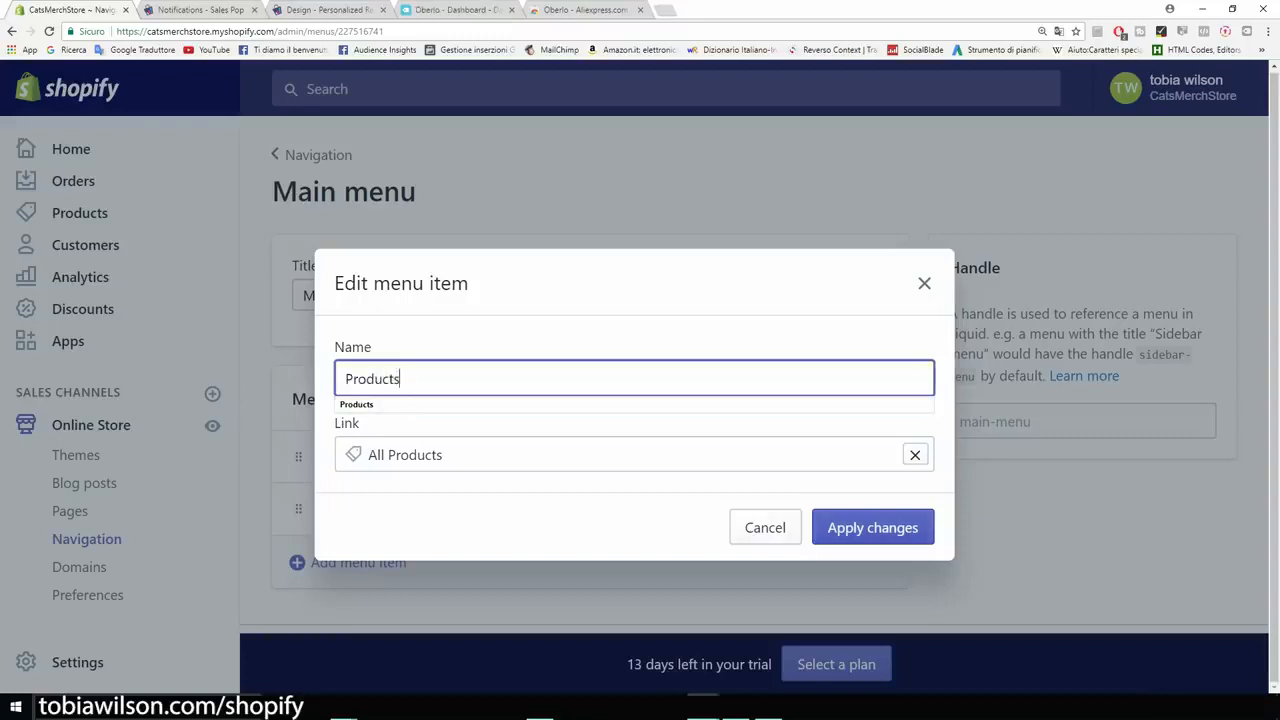
left_click(862, 530)
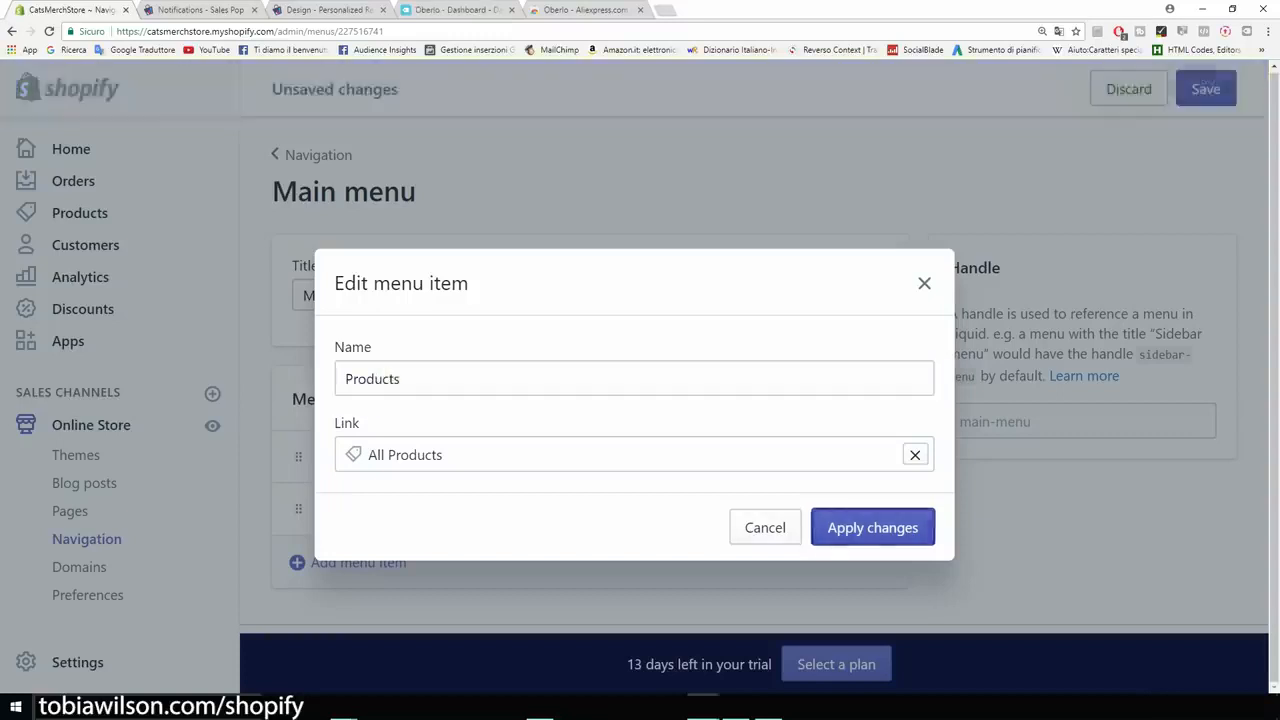
- Start a new item in the main menu and name it "About Us"
scroll(640, 440, "down", 1)
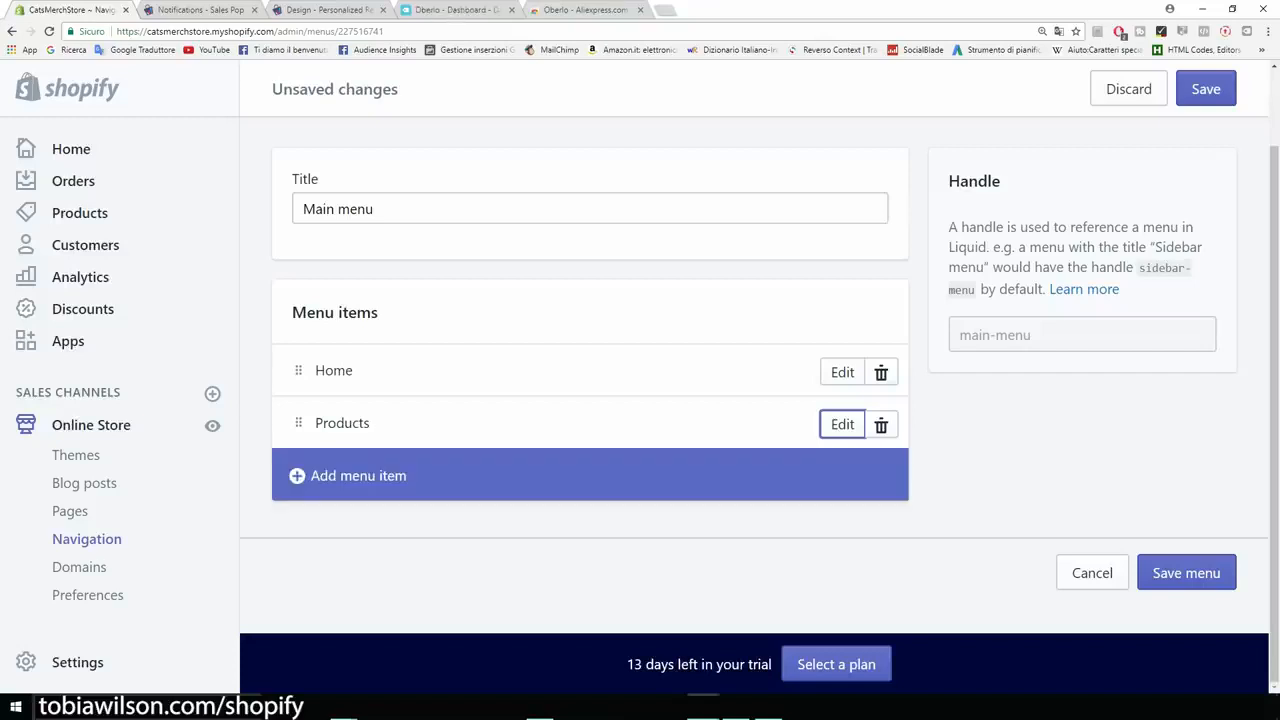
left_click(358, 475)
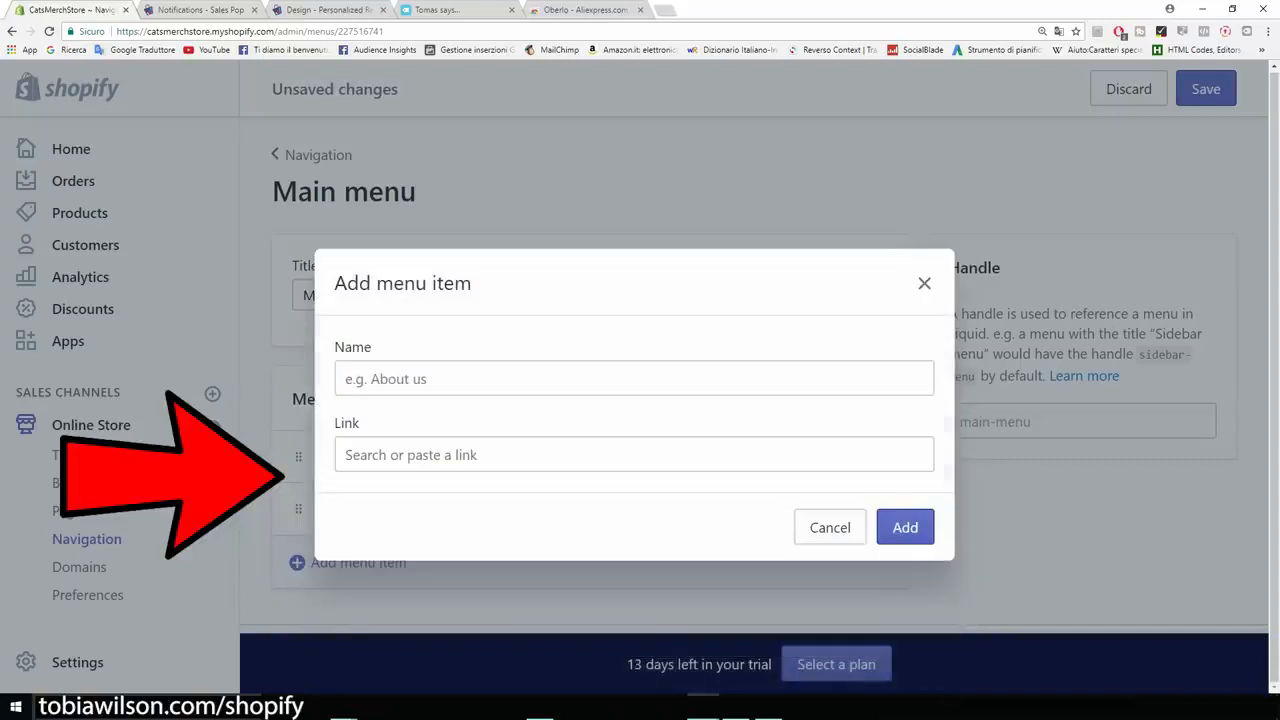
type("Abo")
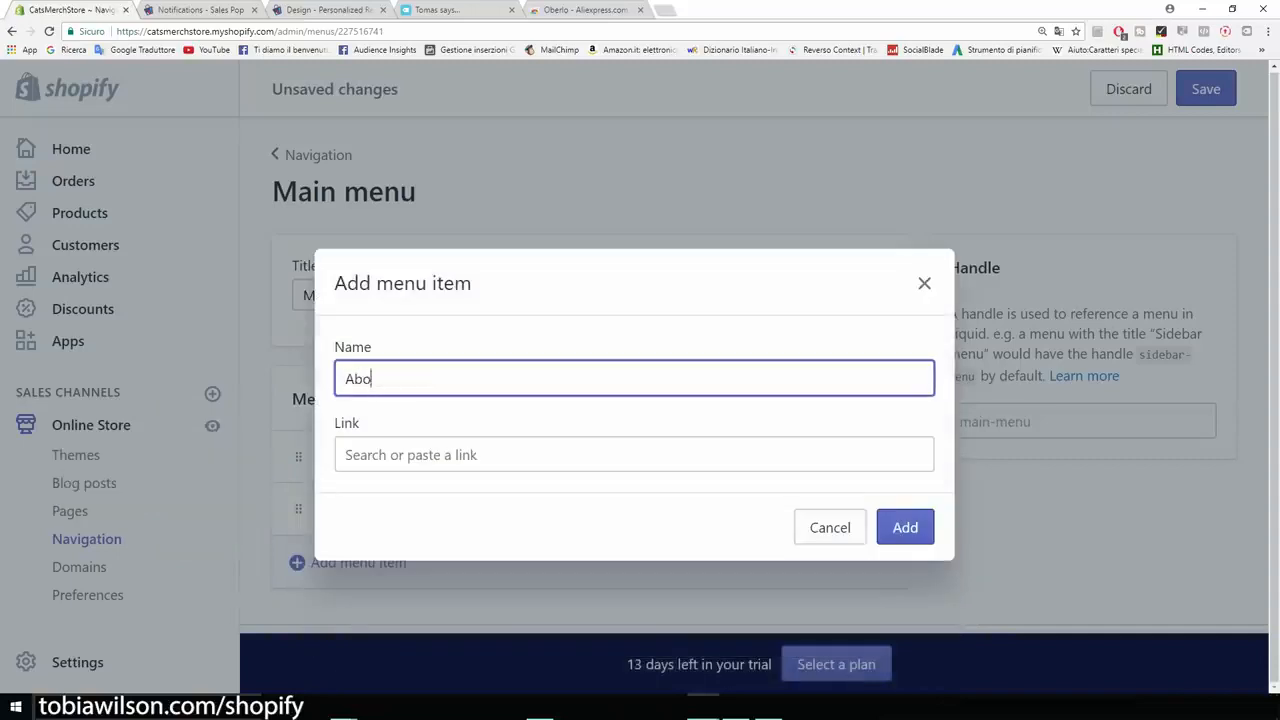
type("ut Us")
- Link the About Us menu item to the "Abous Us" page, add it and save the main menu
key("Tab")
key("Down")
key("Down")
key("Down")
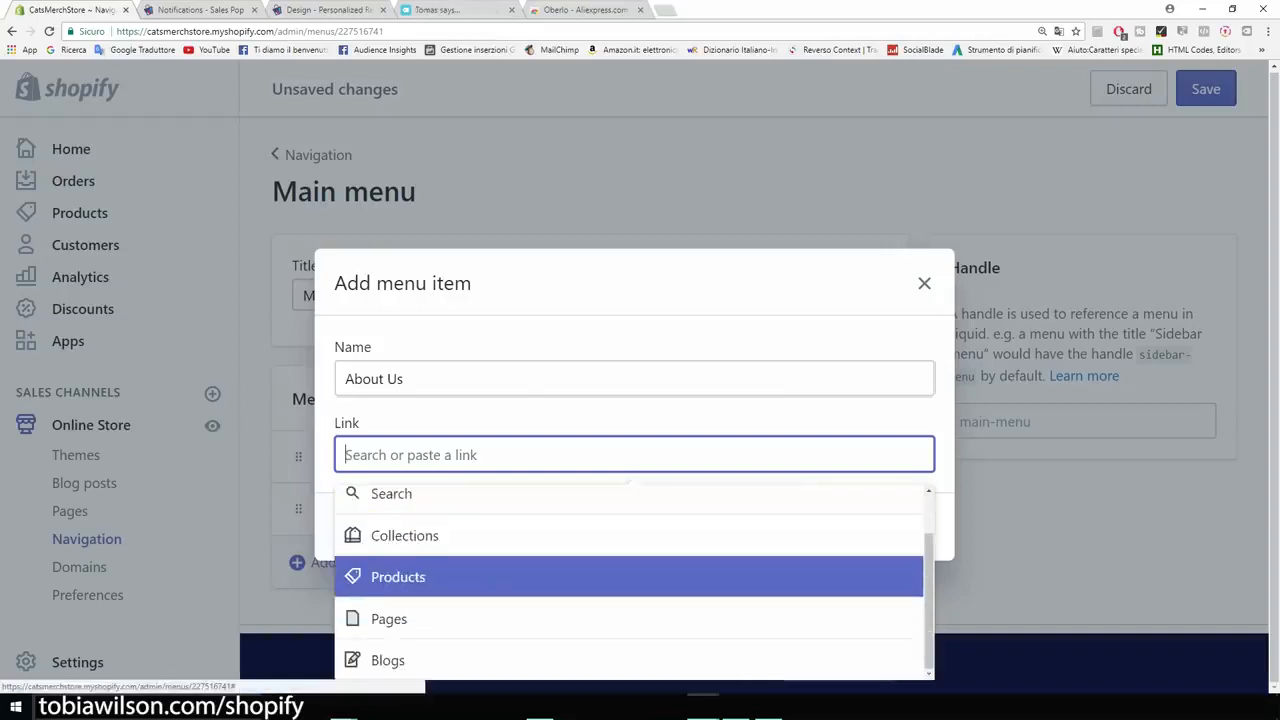
key("Down")
key("Return")
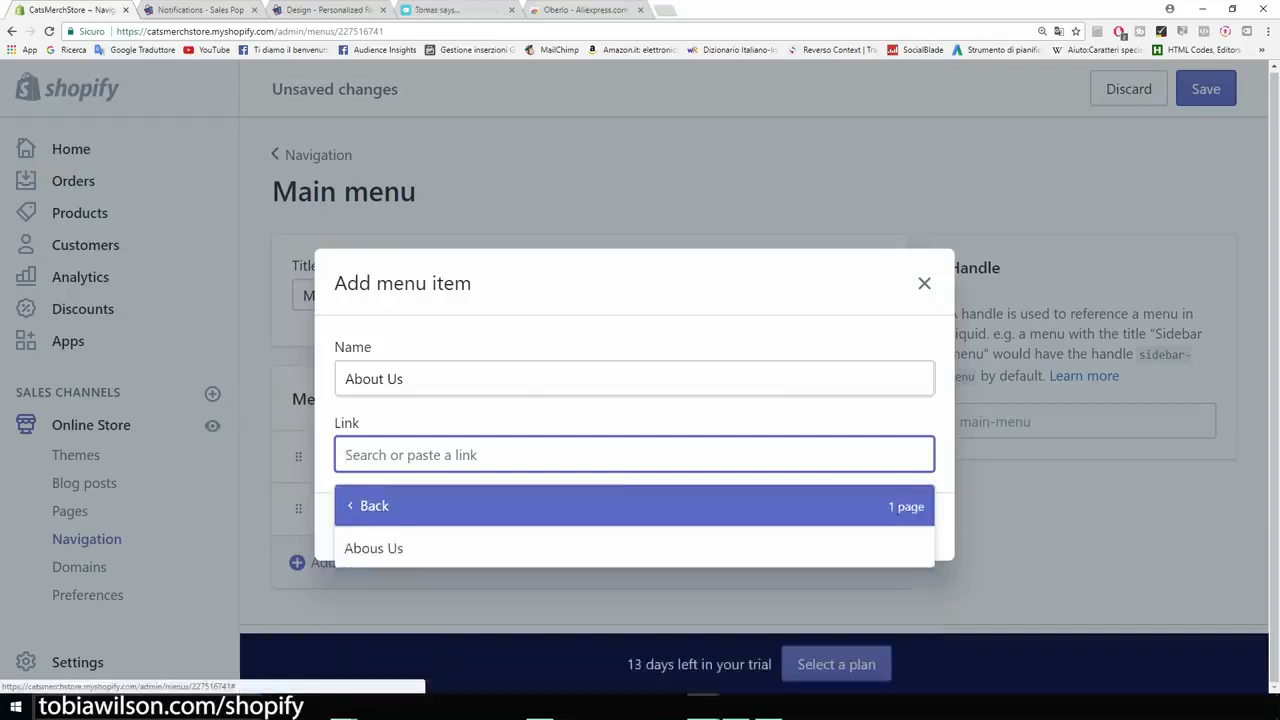
key("Down")
key("Return")
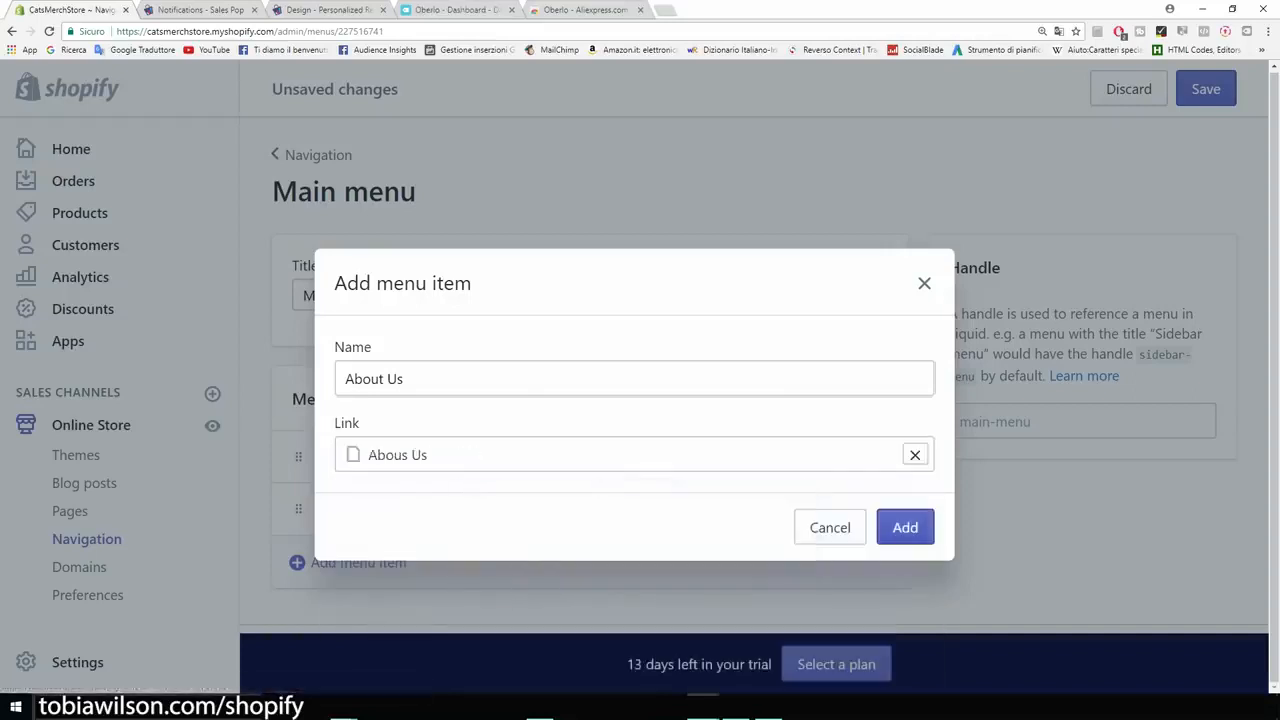
key("Return")
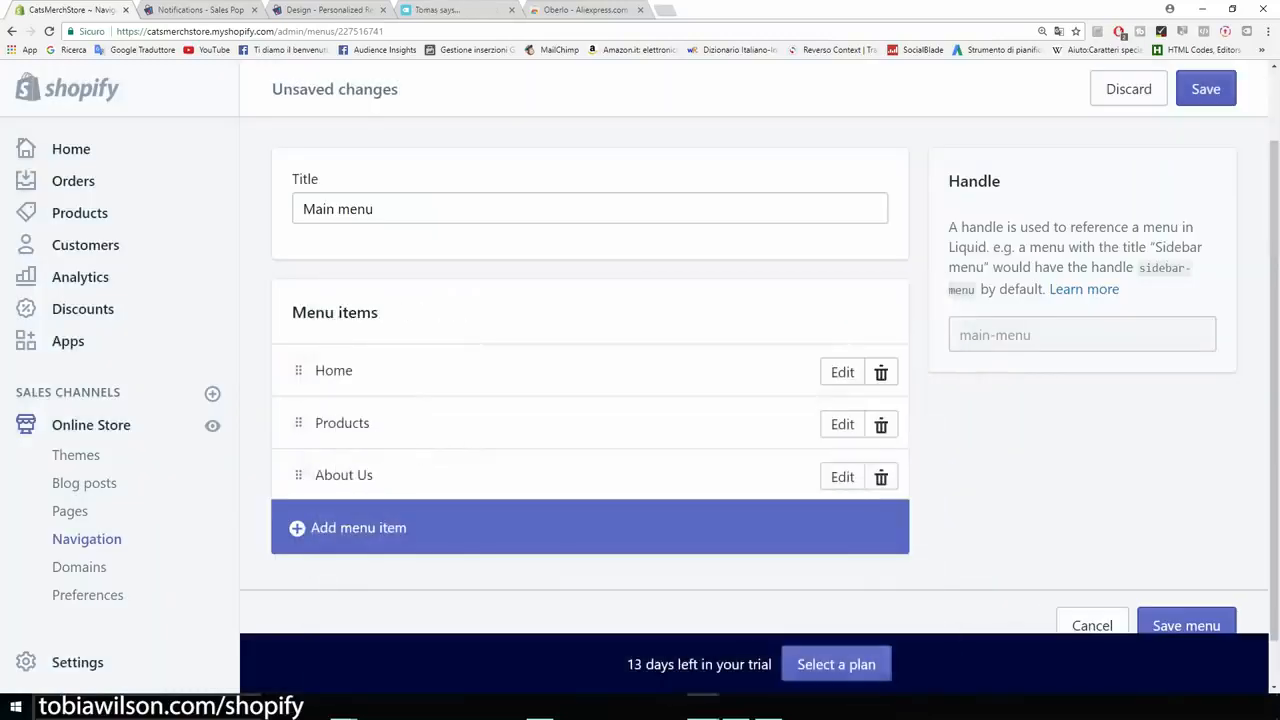
left_click(1206, 89)
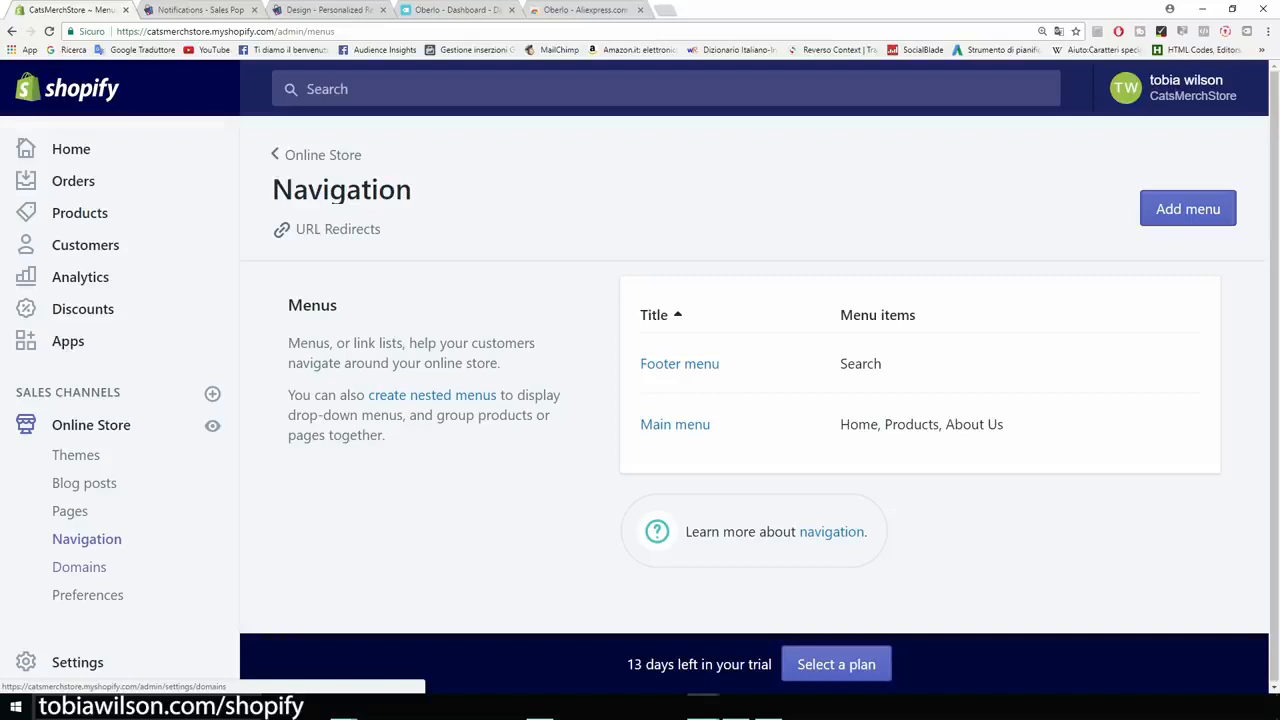
- Open the online store's Domains page and examine the myshopify.com part of the store address
left_click(79, 566)
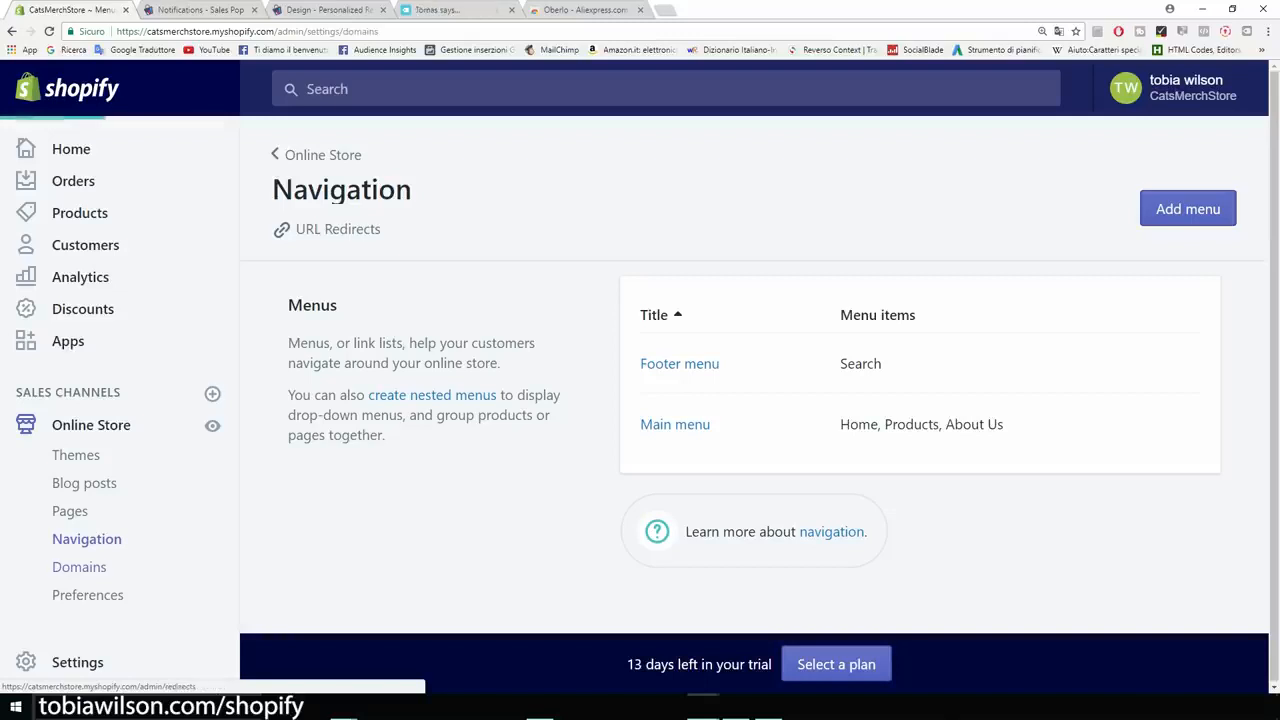
left_click_drag(210, 31, 274, 31)
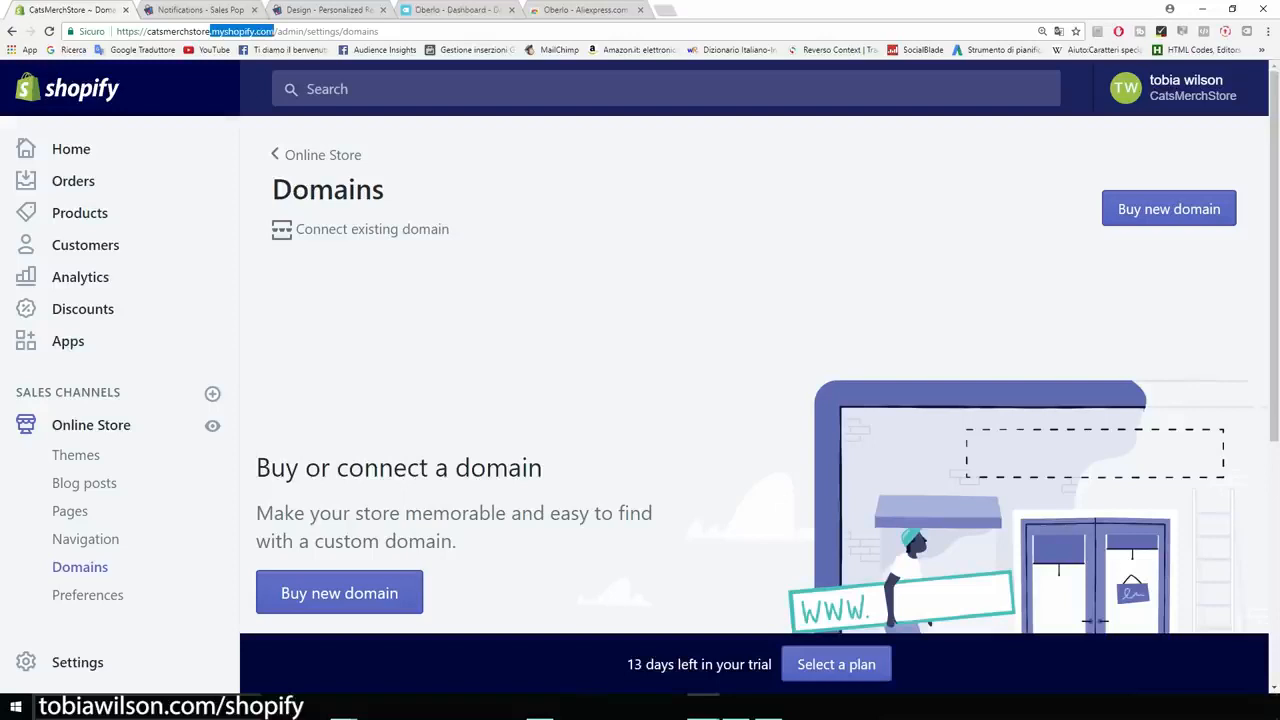
left_click(275, 31)
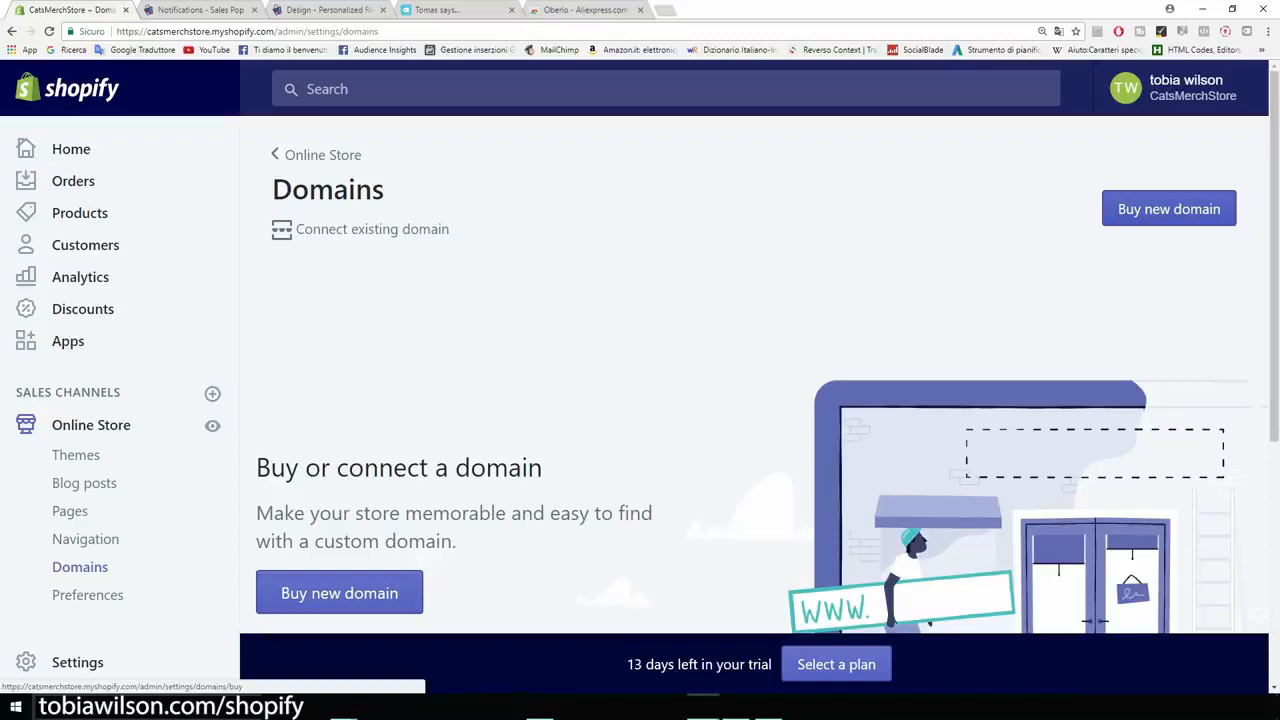
- Search for the new domain catsmerch.com to buy and look over the offered extensions and their yearly prices
left_click(1169, 209)
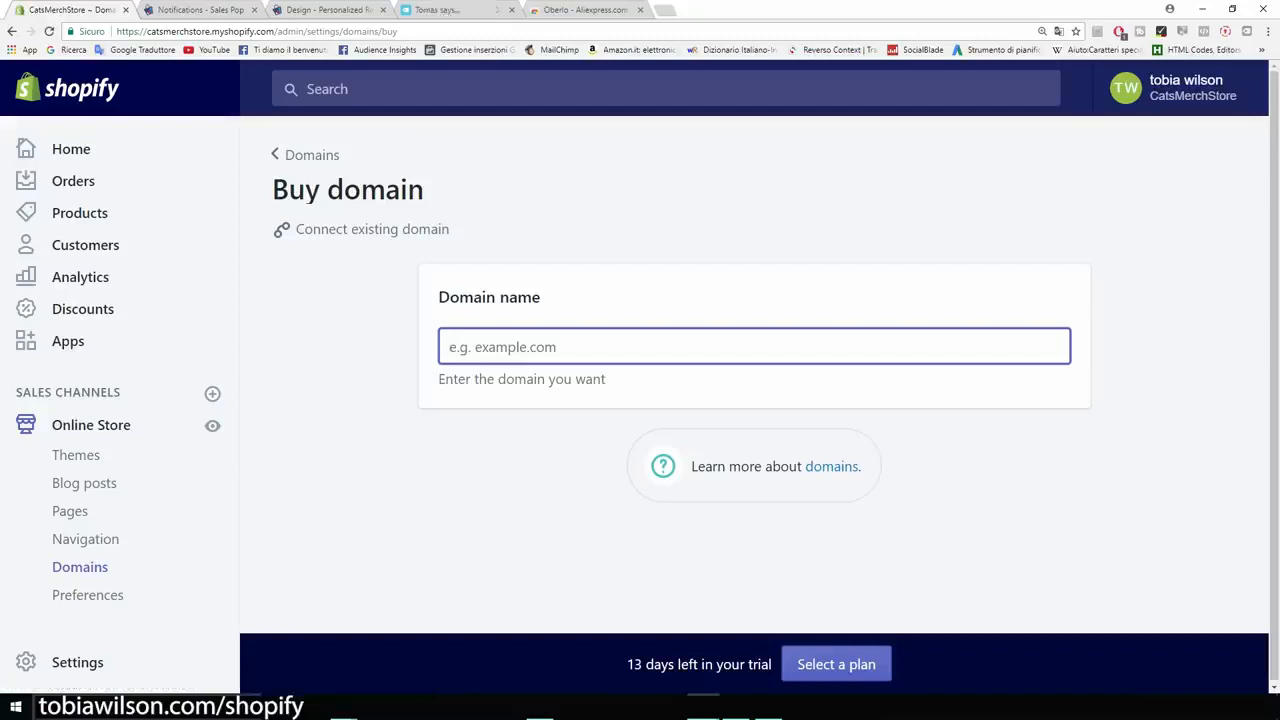
type("cats")
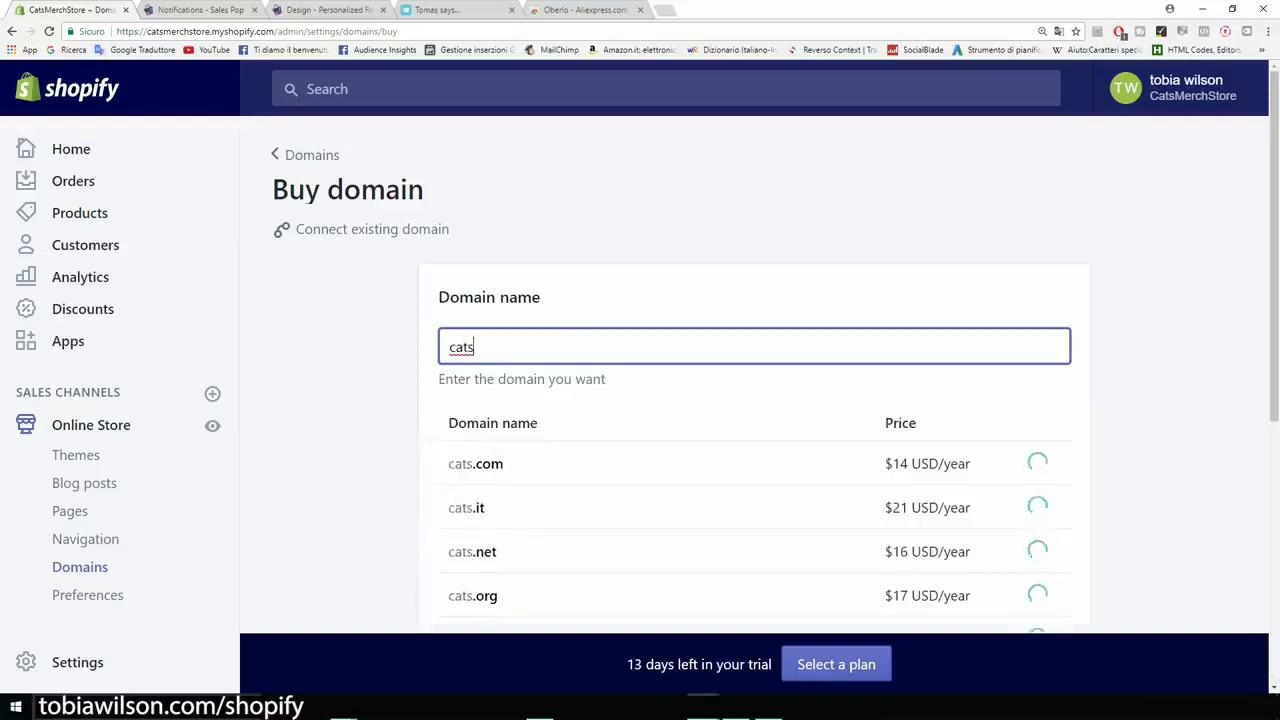
type("merch")
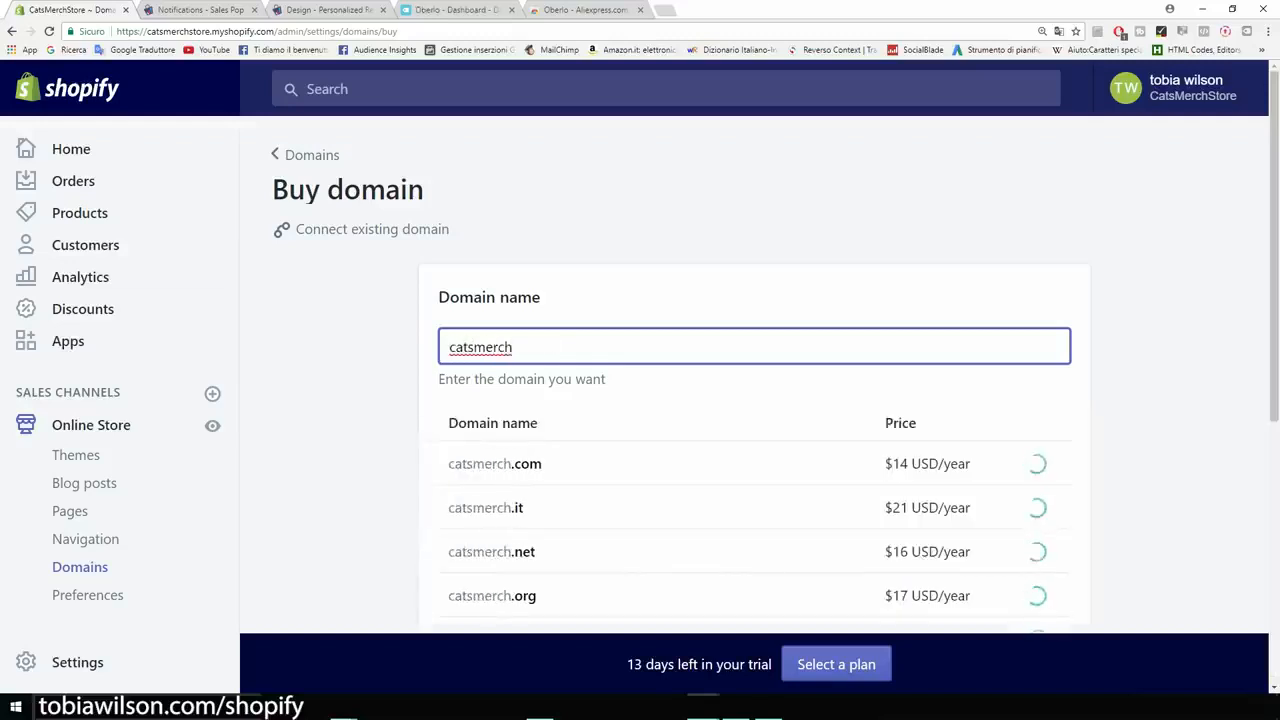
type(".com")
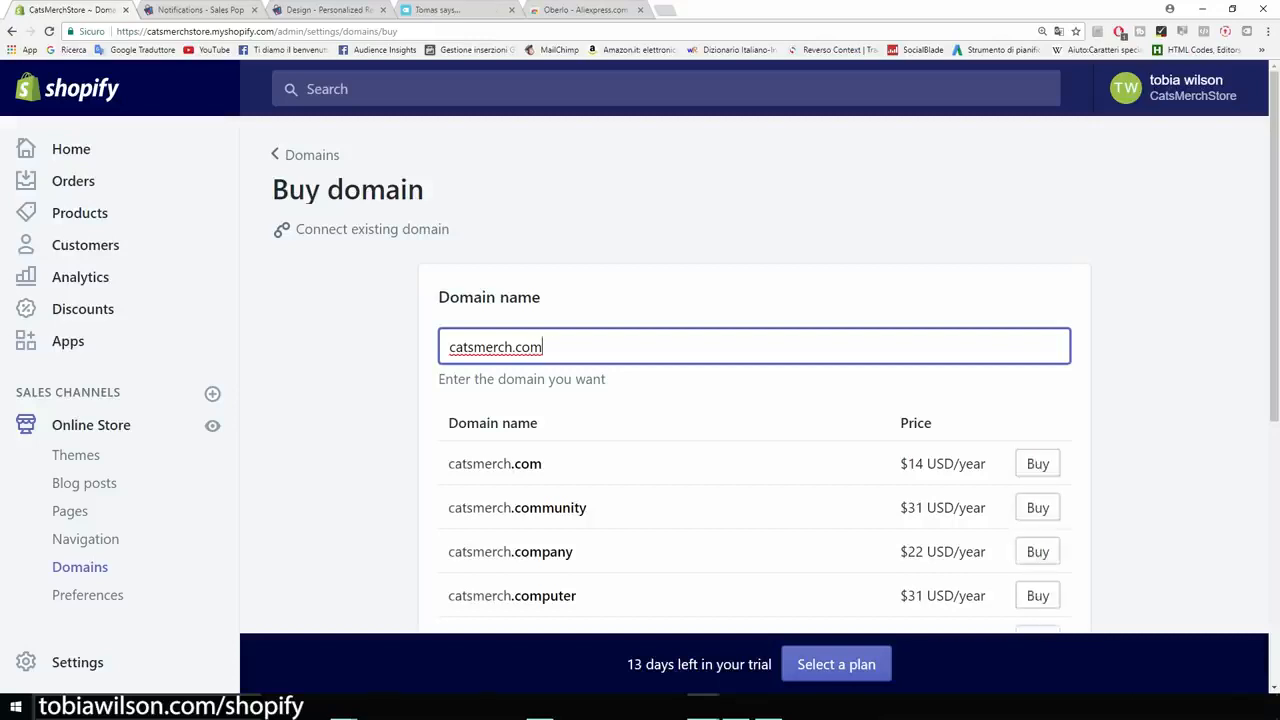
left_click_drag(908, 463, 986, 463)
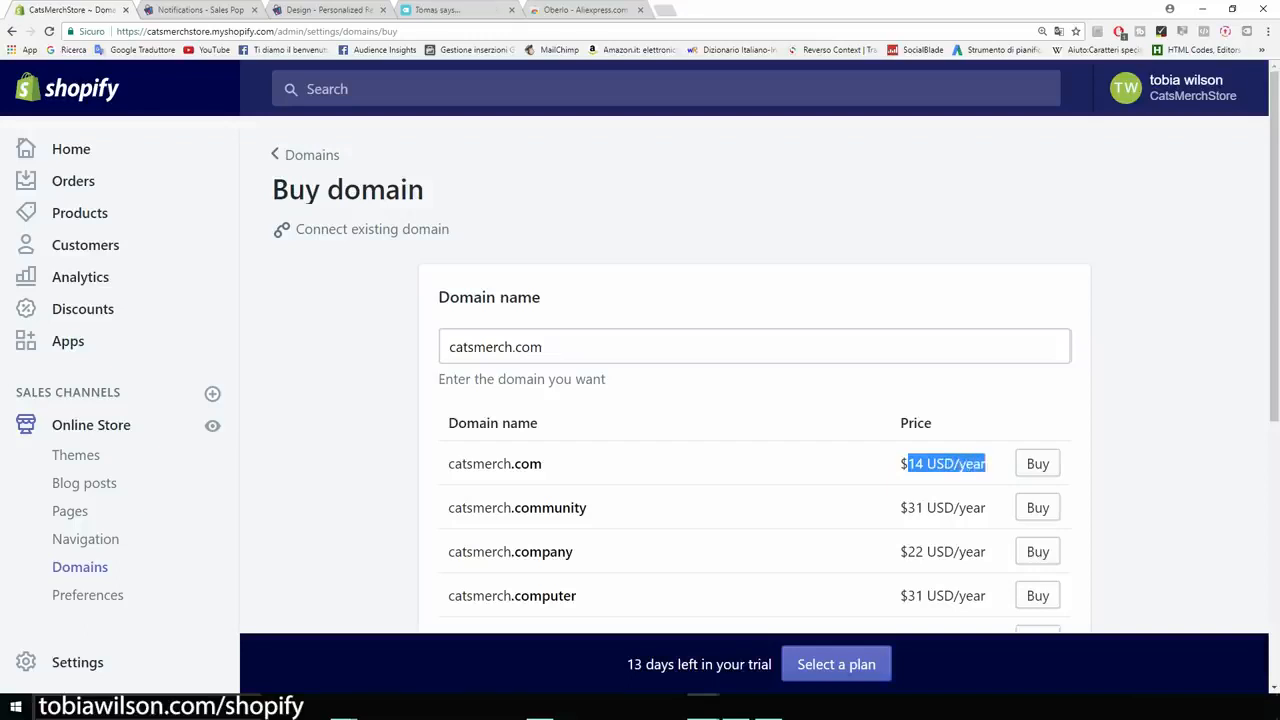
left_click(1150, 458)
scroll(754, 400, "down", 1)
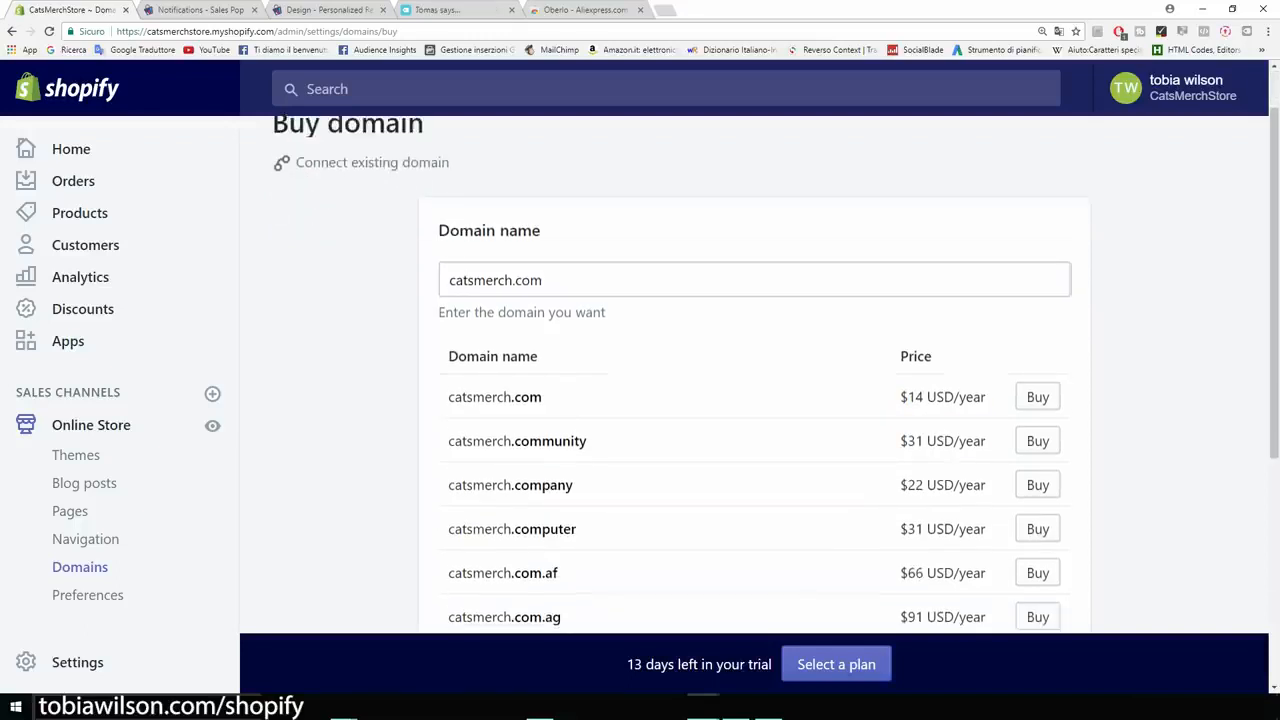
scroll(754, 400, "down", 2)
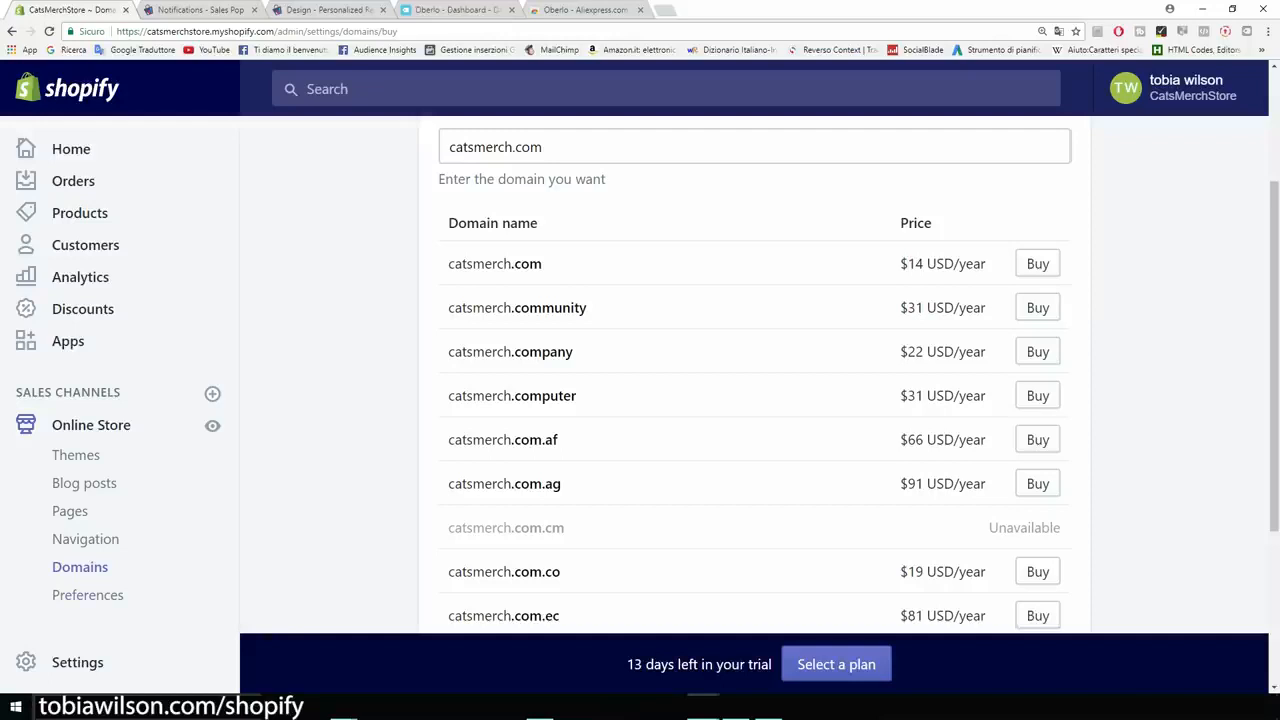
- Open the online store's Preferences and examine the title and meta description section
left_click(87, 595)
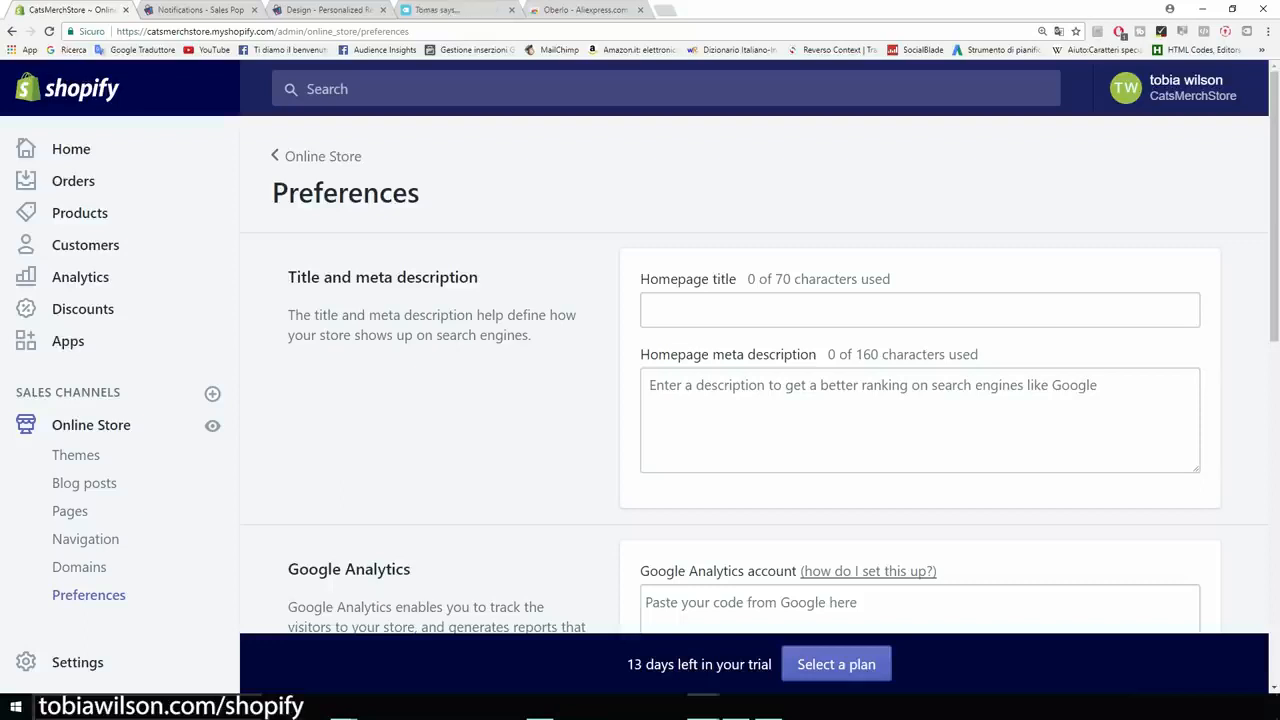
left_click_drag(479, 277, 288, 277)
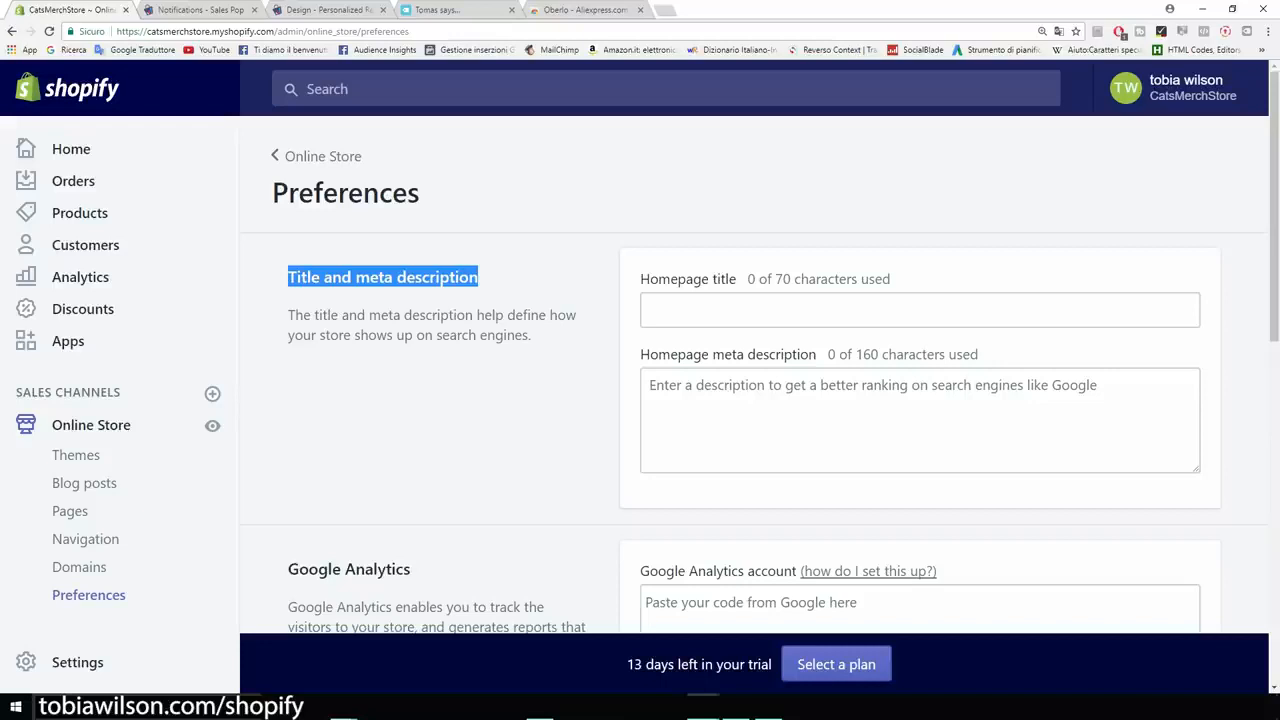
left_click(420, 375)
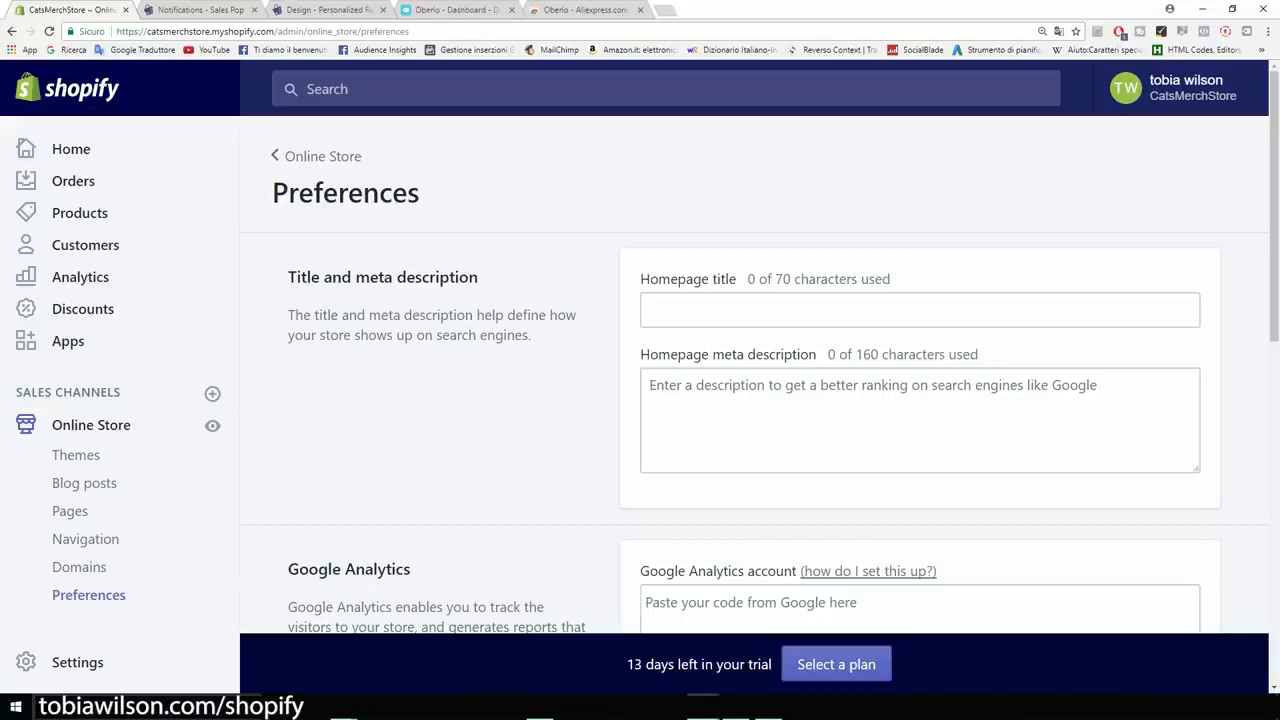
- Examine the Google Analytics and Facebook Pixel sections of the store preferences
scroll(760, 380, "down", 1)
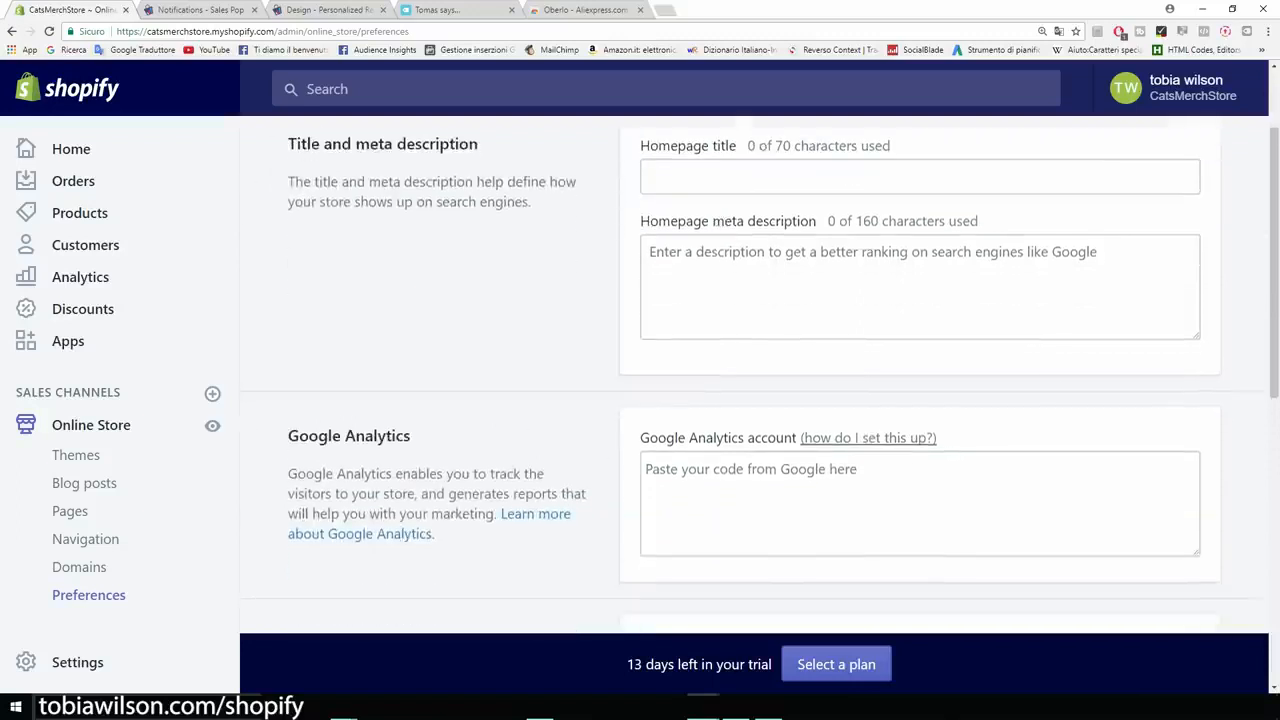
scroll(760, 380, "down", 1)
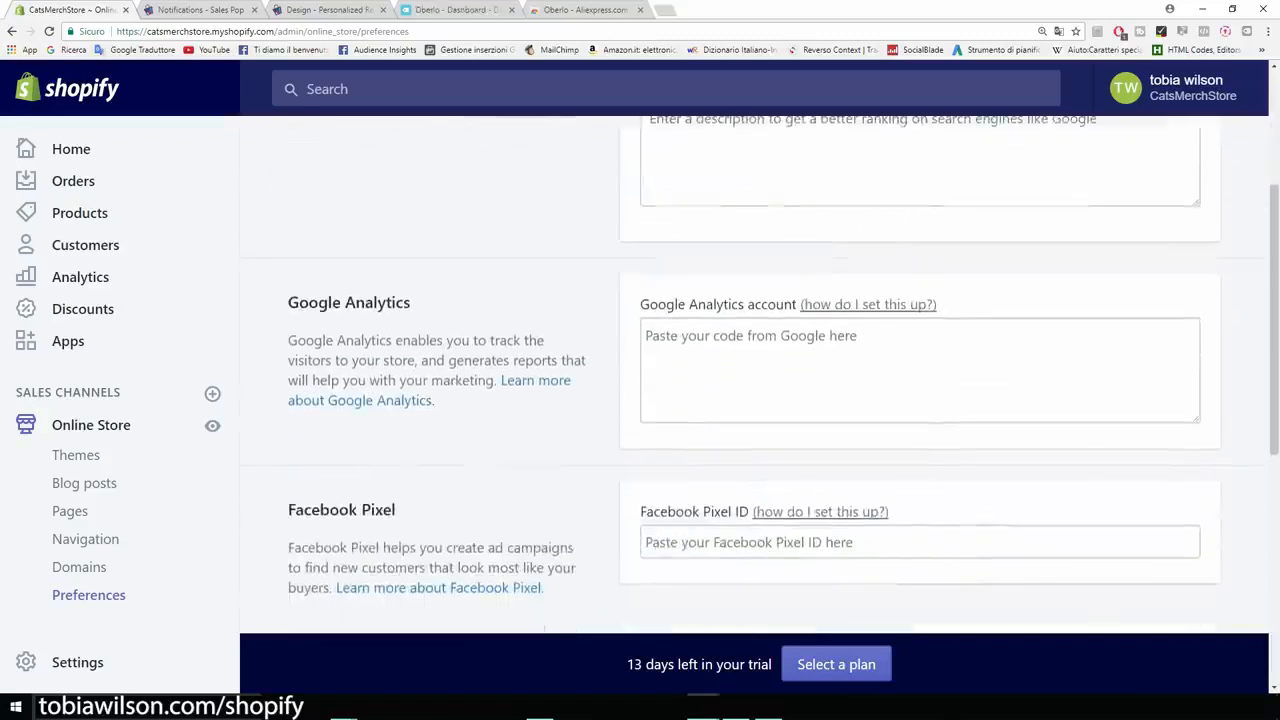
left_click_drag(411, 302, 288, 302)
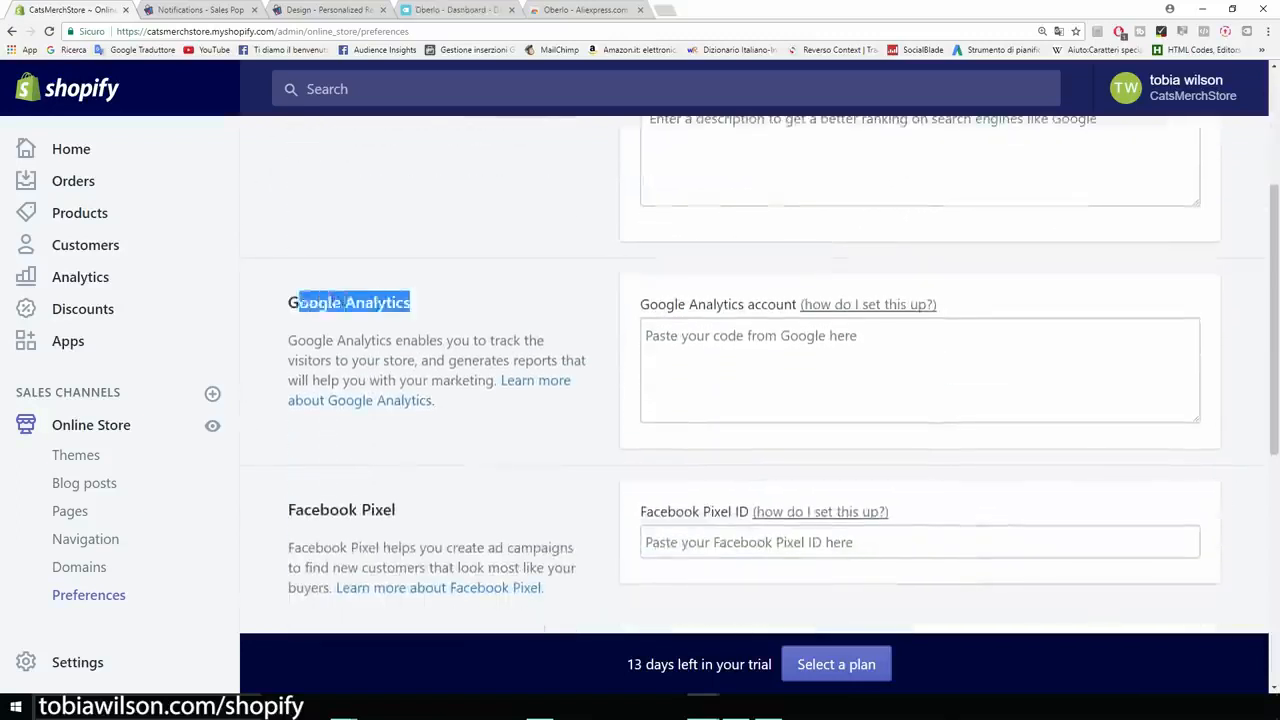
left_click(290, 304)
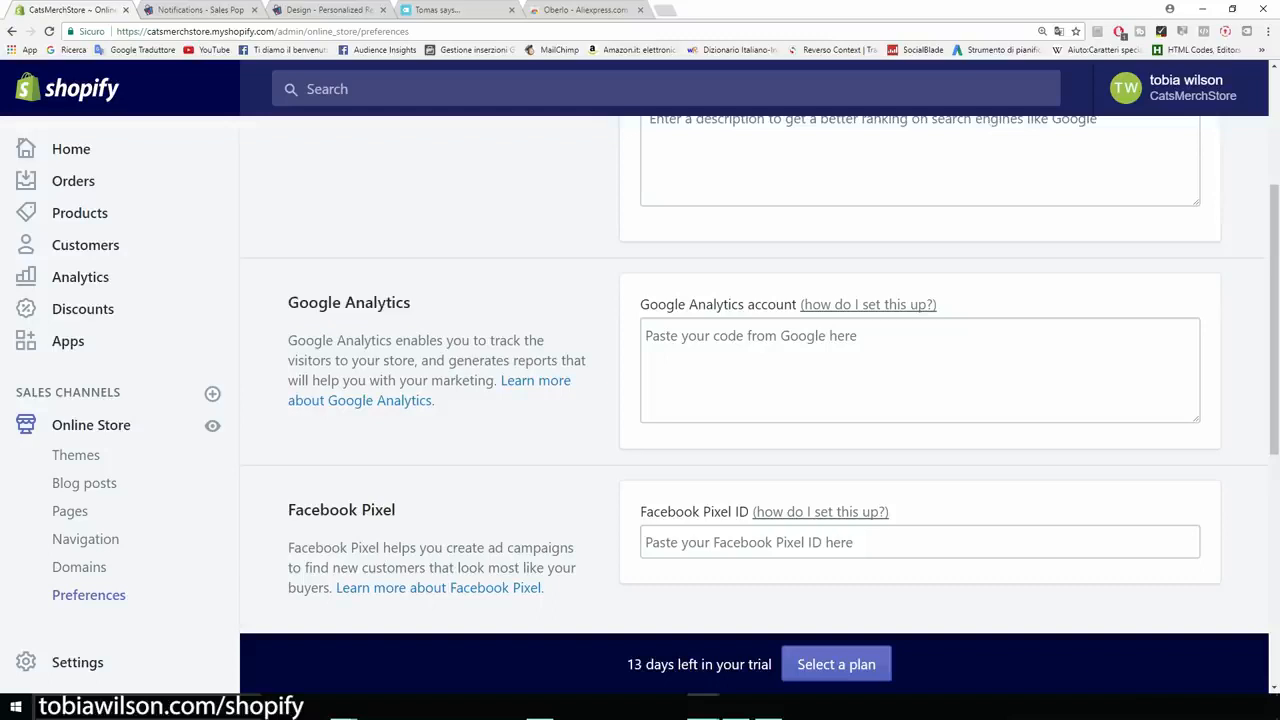
- Search Google for analytics in a new browser tab and open the Google Analytics Solutions result
key("ctrl+t")
left_click(72, 49)
type("anal")
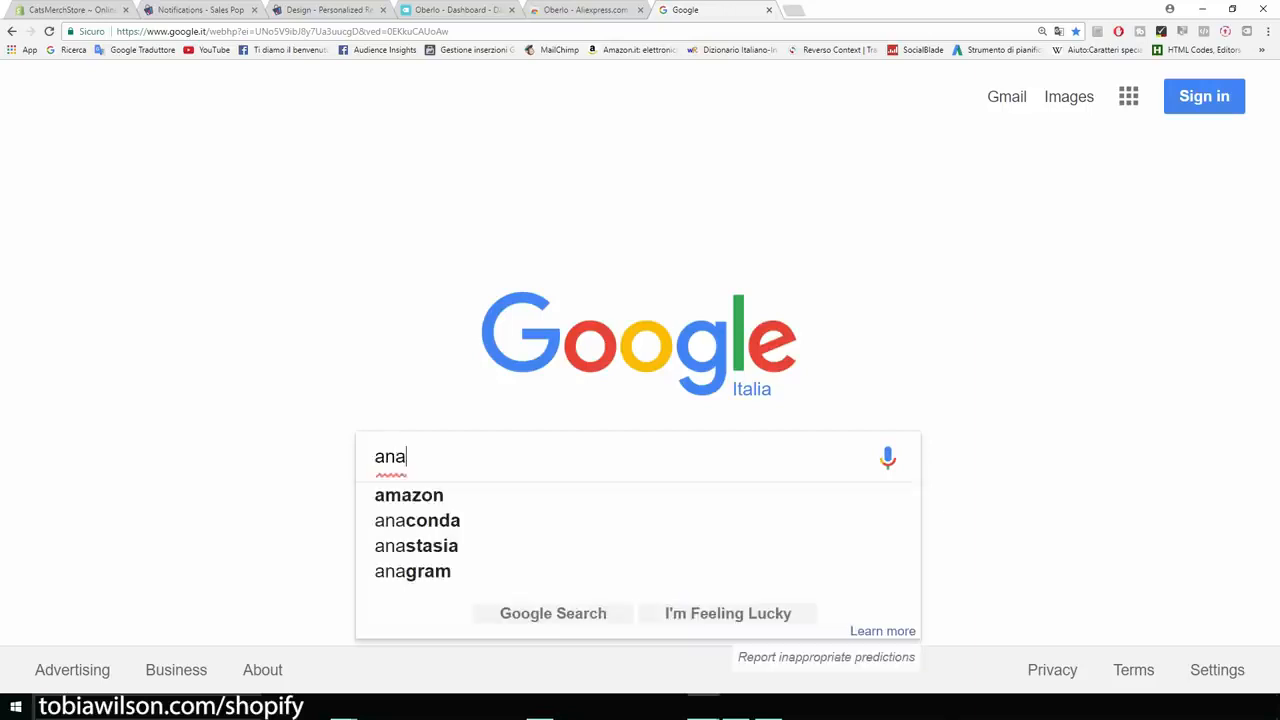
key("BackSpace")
type("lyric")
key("BackSpace")
key("BackSpace")
key("BackSpace")
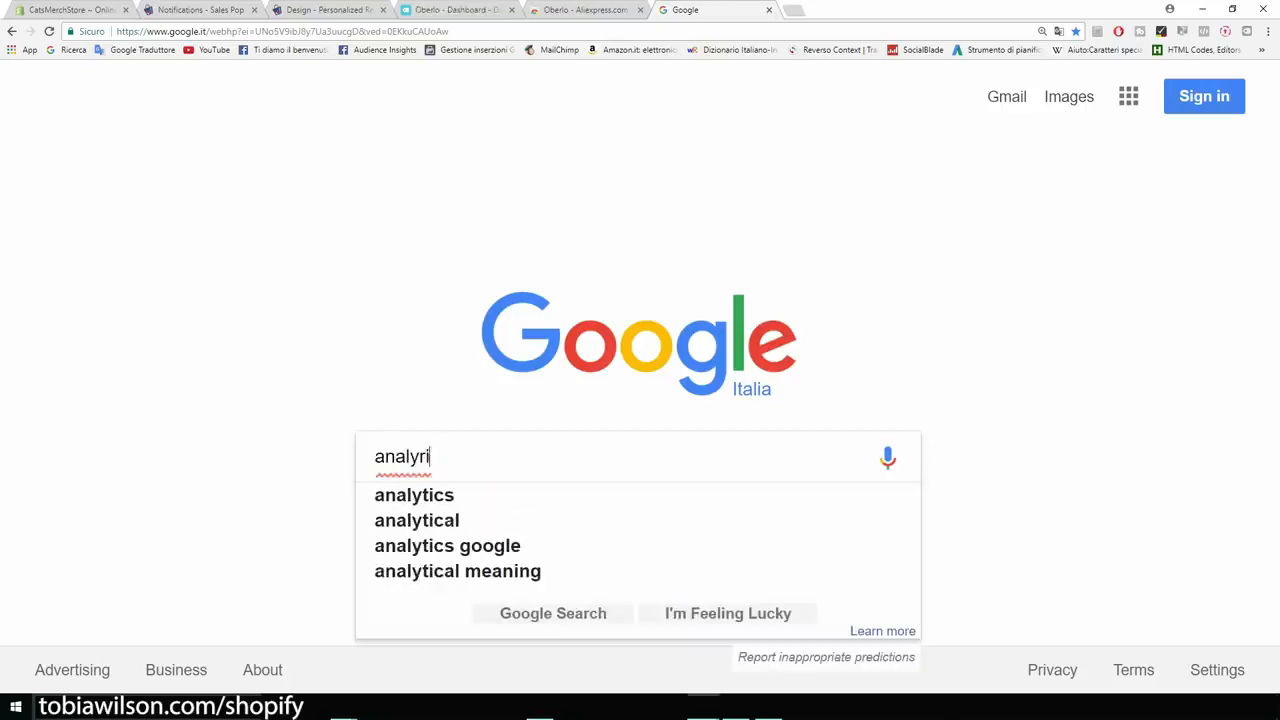
type("tics")
key("Return")
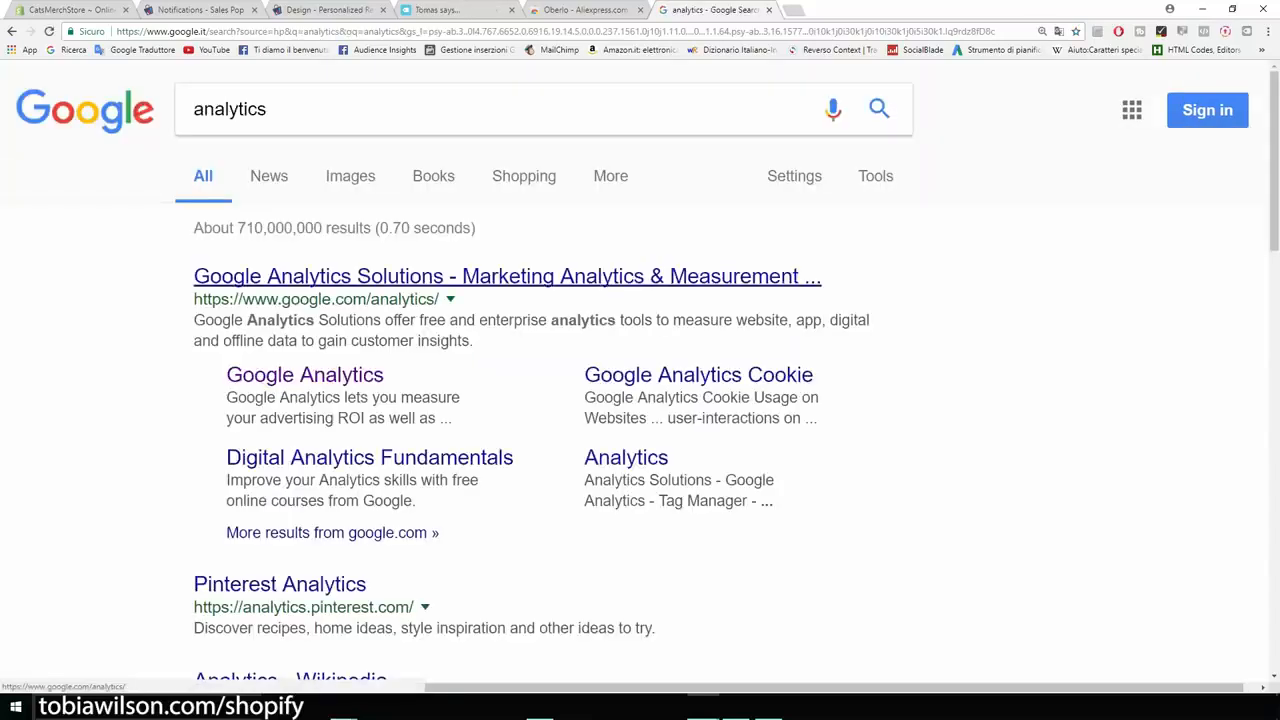
left_click(507, 276)
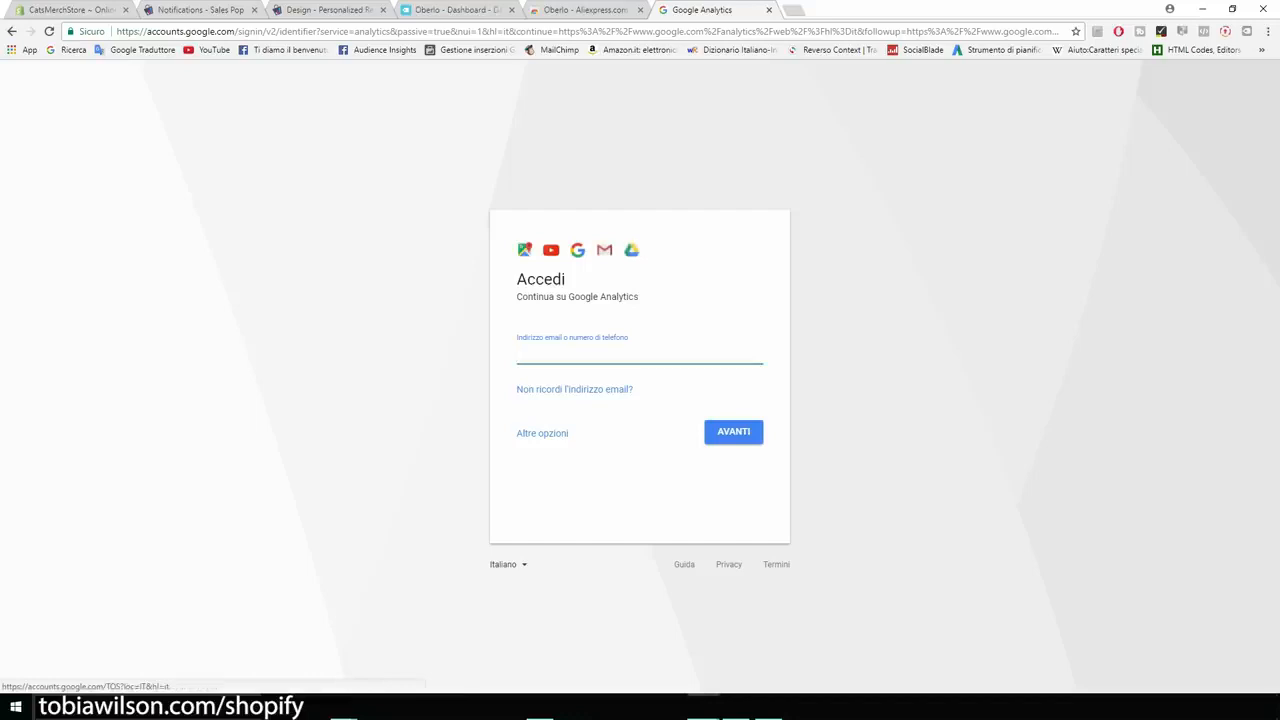
- Change the Google sign-in page's language to English (United States)
left_click(507, 564)
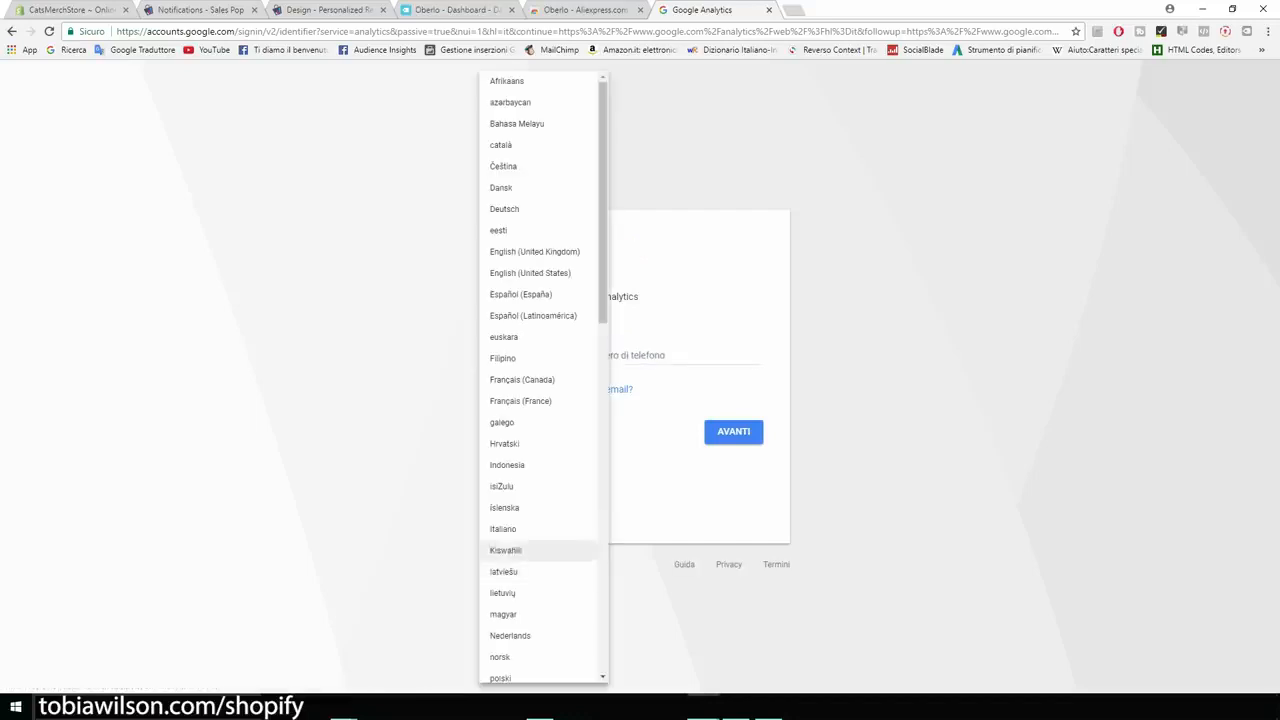
key("Down")
key("Return")
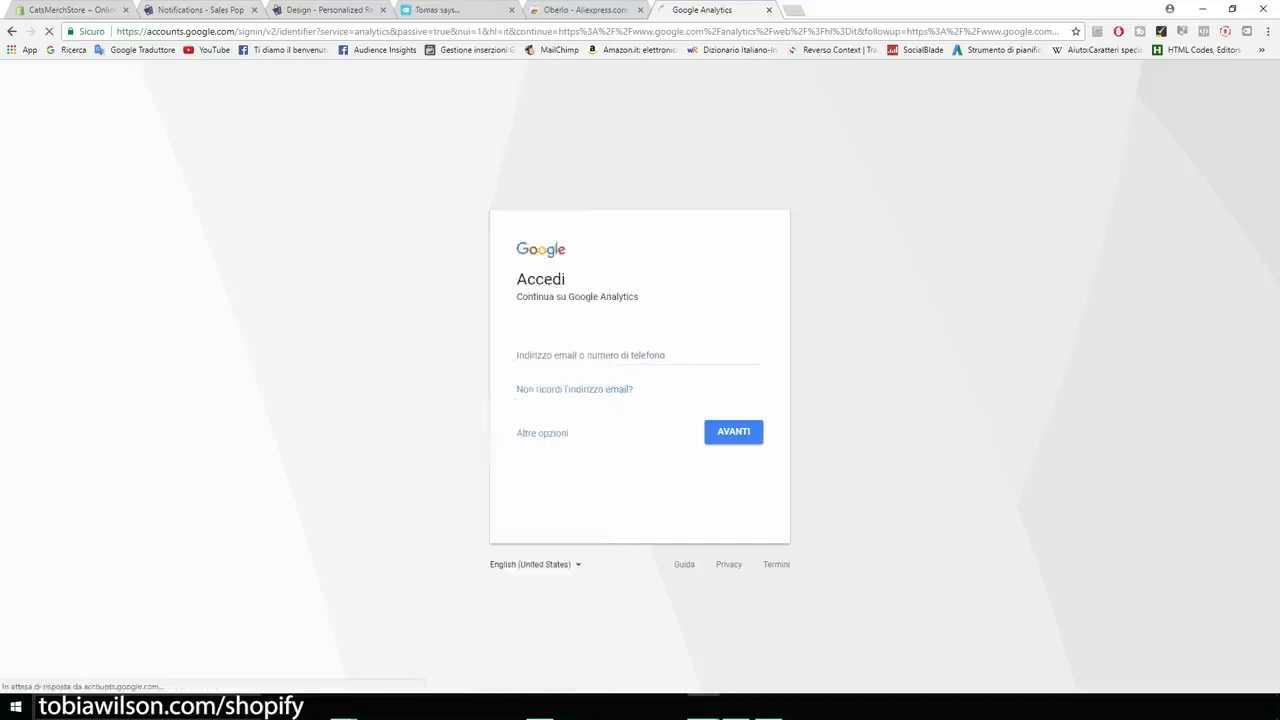
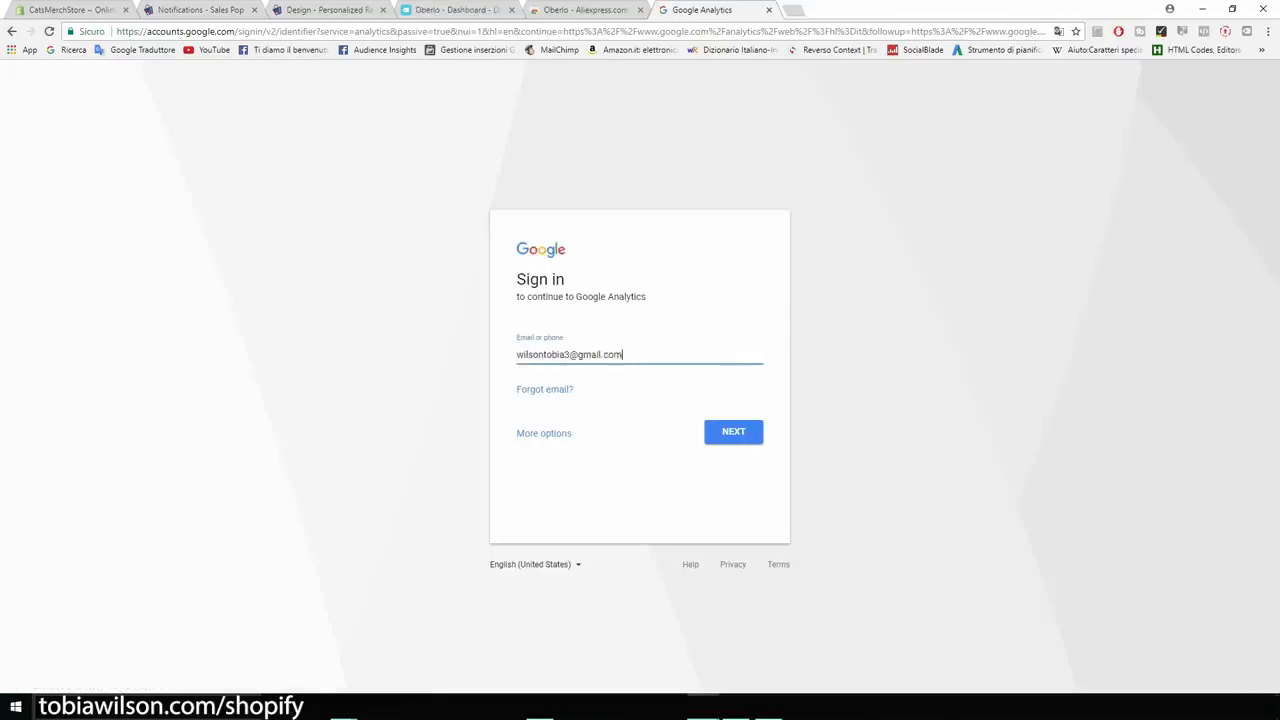
- Sign in to Google Analytics with the account's e-mail address and password
key("Return")
type("••••••••")
key("Return")
- Go through Google's privacy reminder to its end and agree to it
scroll(640, 380, "down", 3)
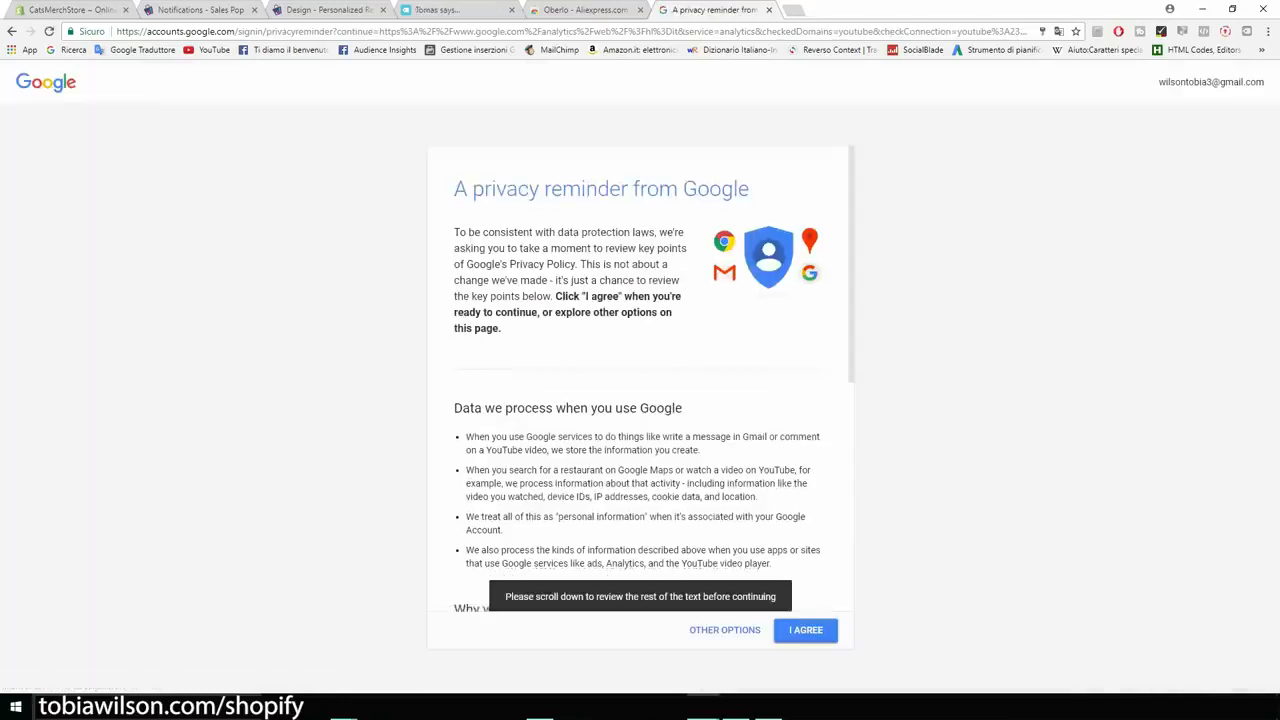
scroll(640, 400, "down", 3)
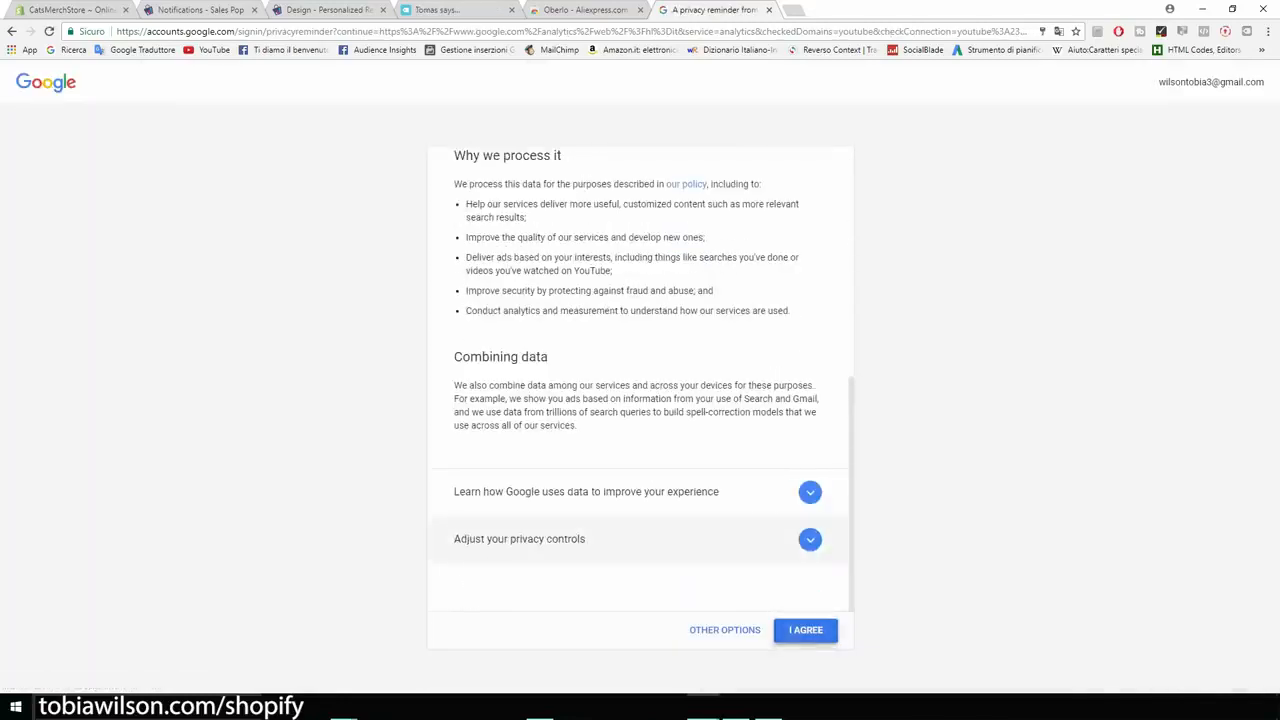
left_click(805, 630)
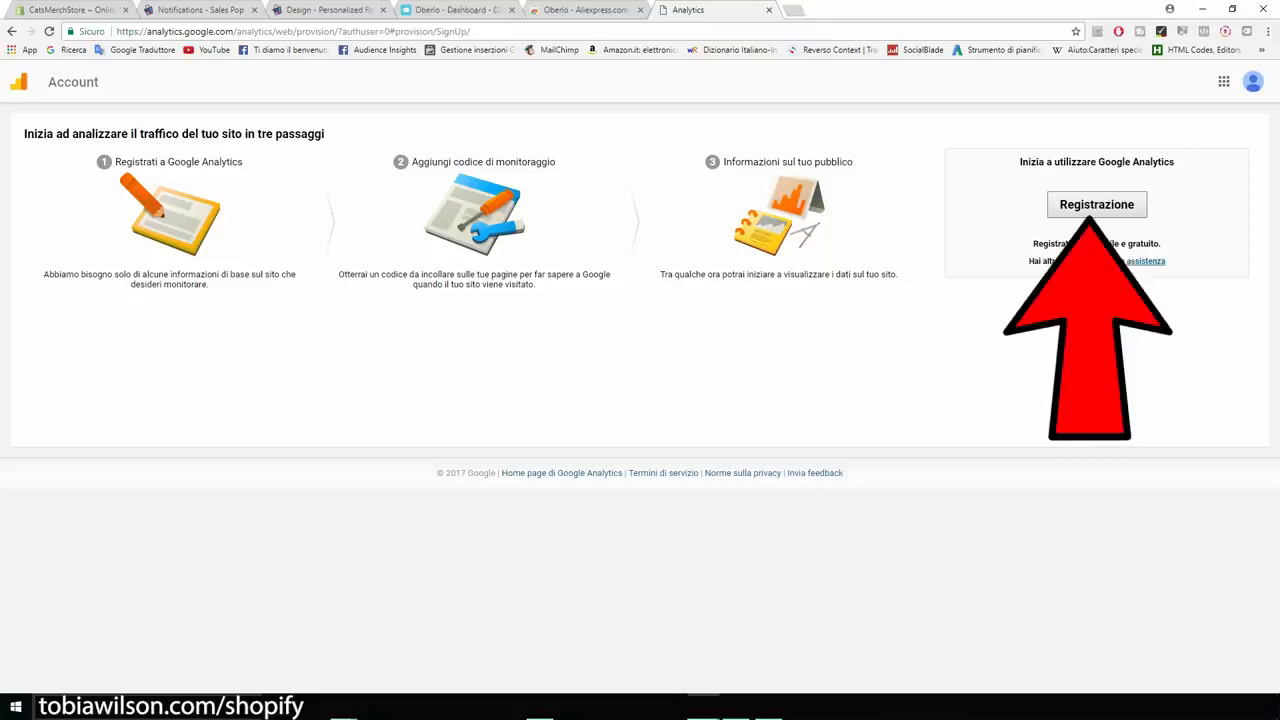
- Start the Google Analytics registration and name the new account CatsMerch
left_click(1096, 204)
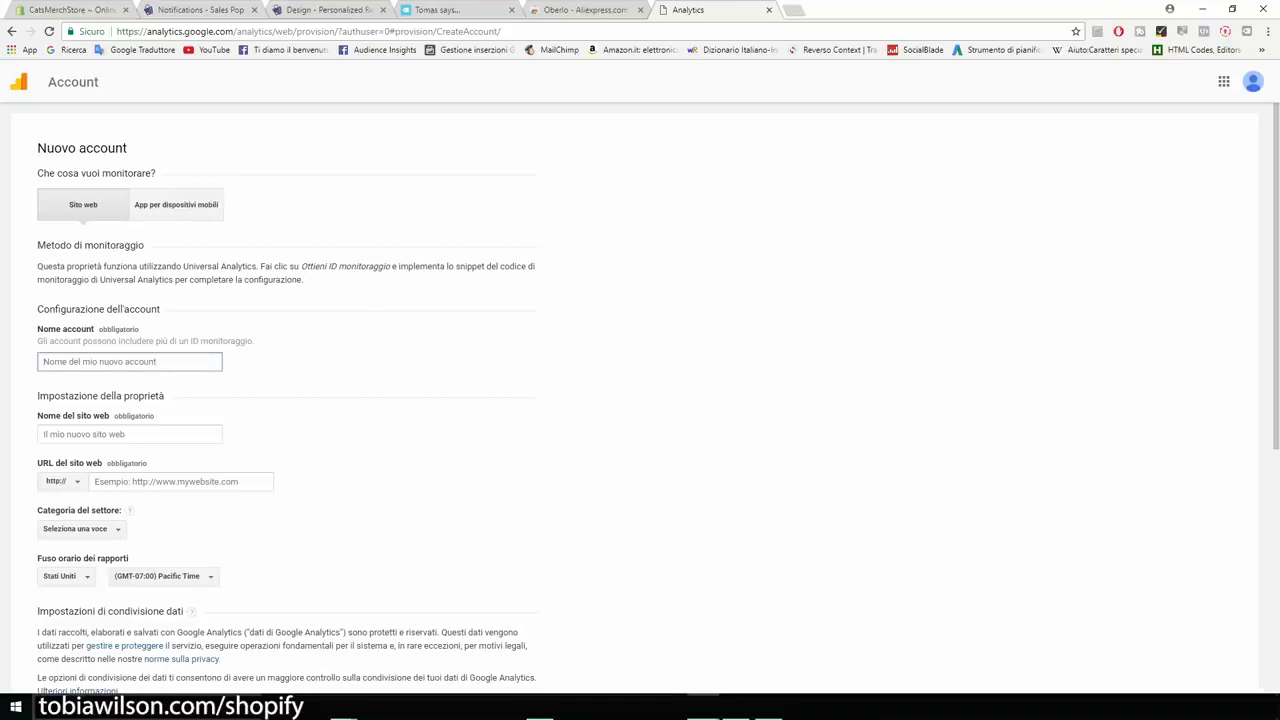
type("CatsMerch")
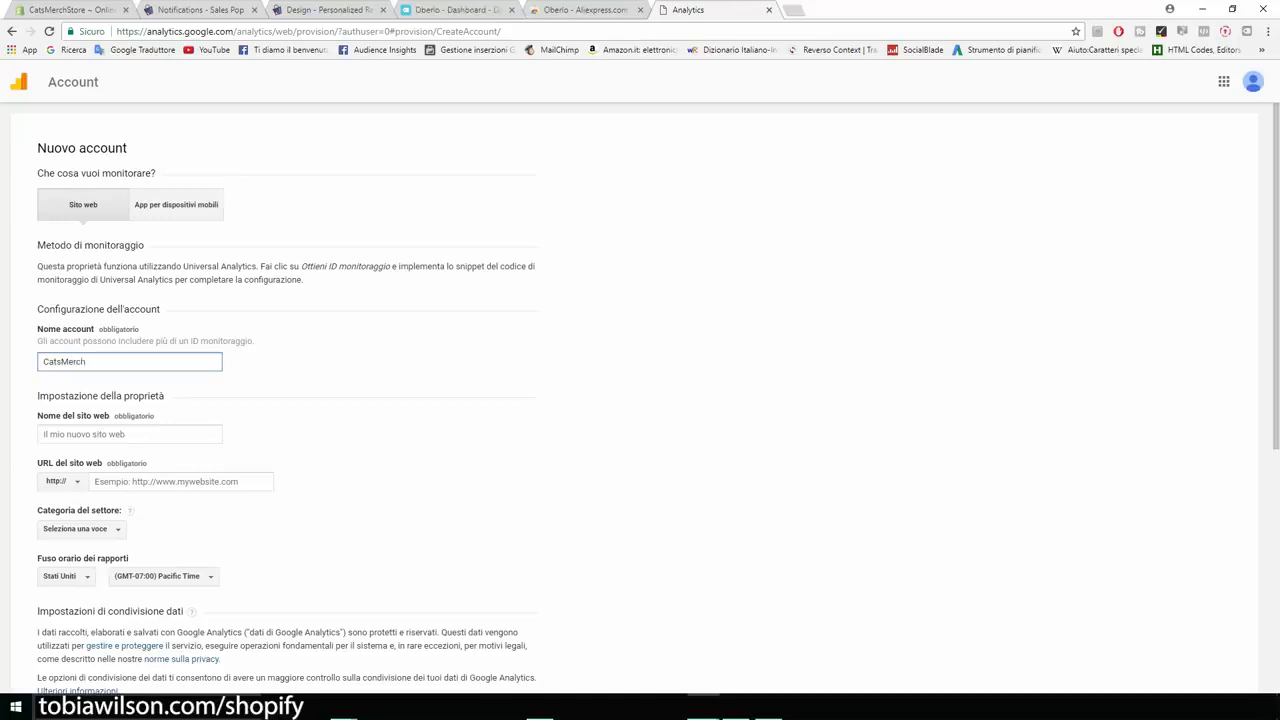
scroll(640, 400, "down", 1)
- Set the property's website name to catsmerchstore, trimming .myshopify.com from the pasted store address
key("Tab")
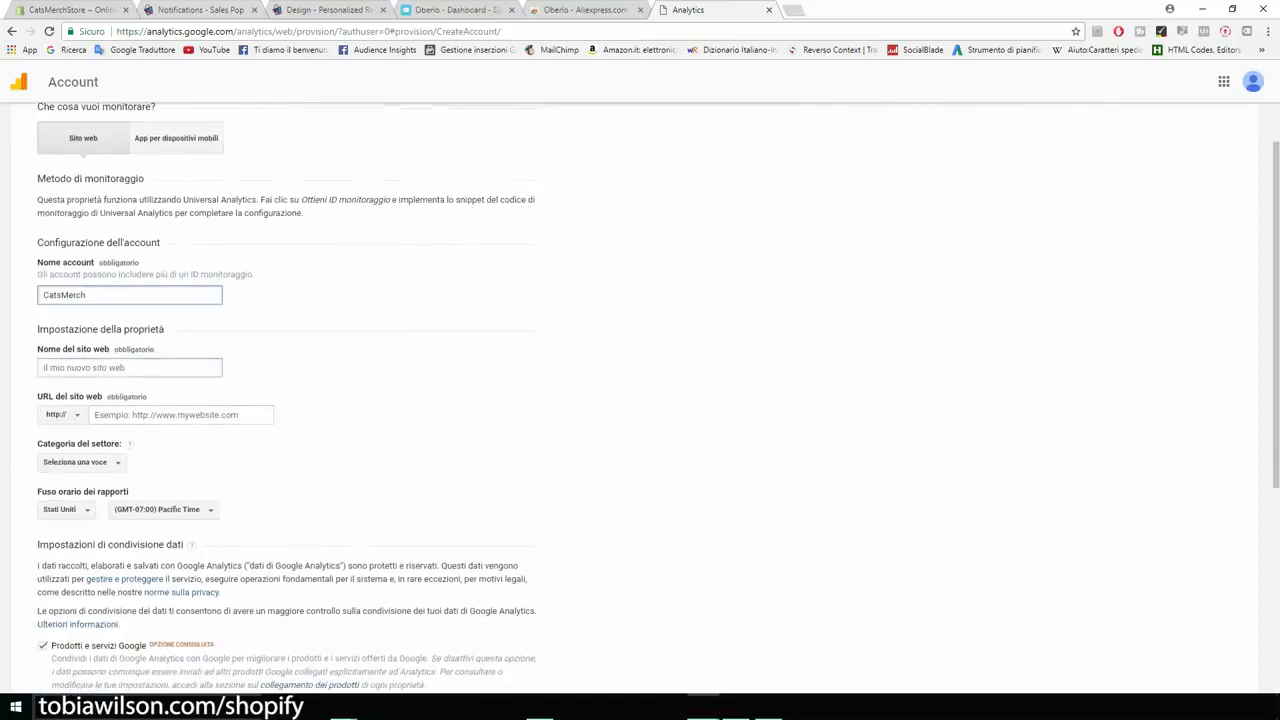
type("catsmerchstore.myshopify.com")
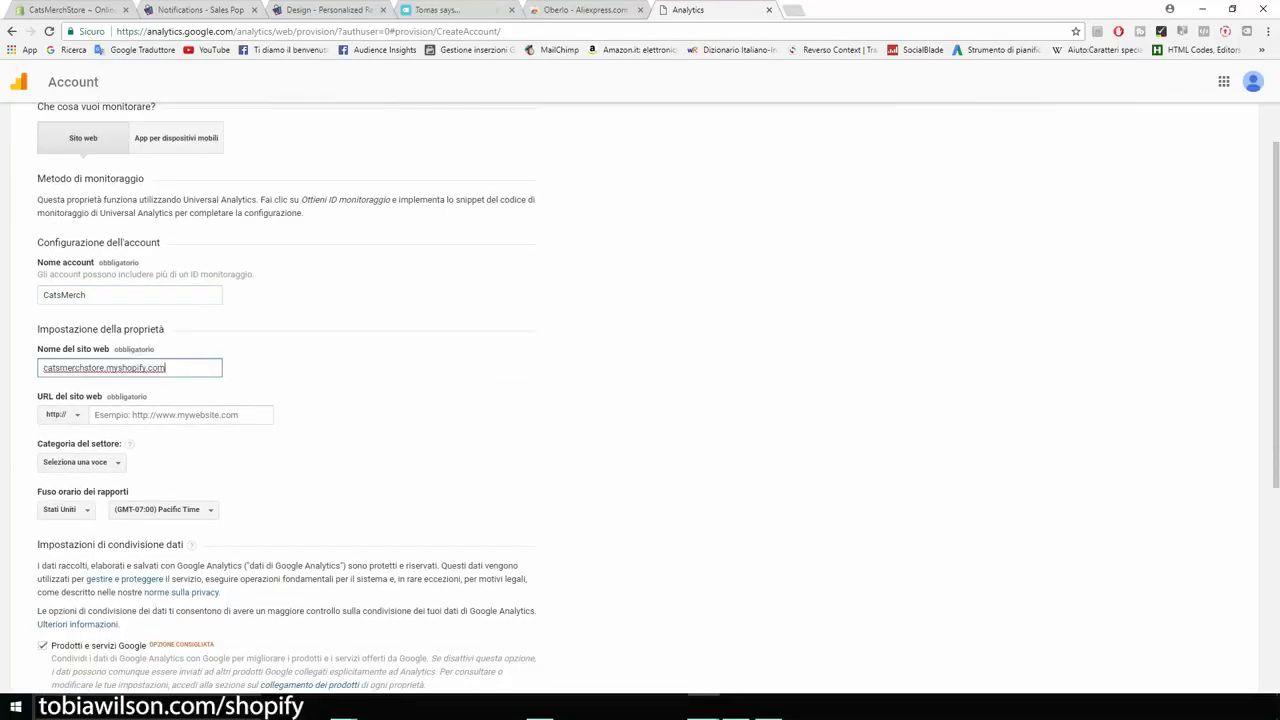
key("ctrl+a")
key("ctrl+c")
key("ctrl+plus")
key("ctrl+plus")
key("ctrl+plus")
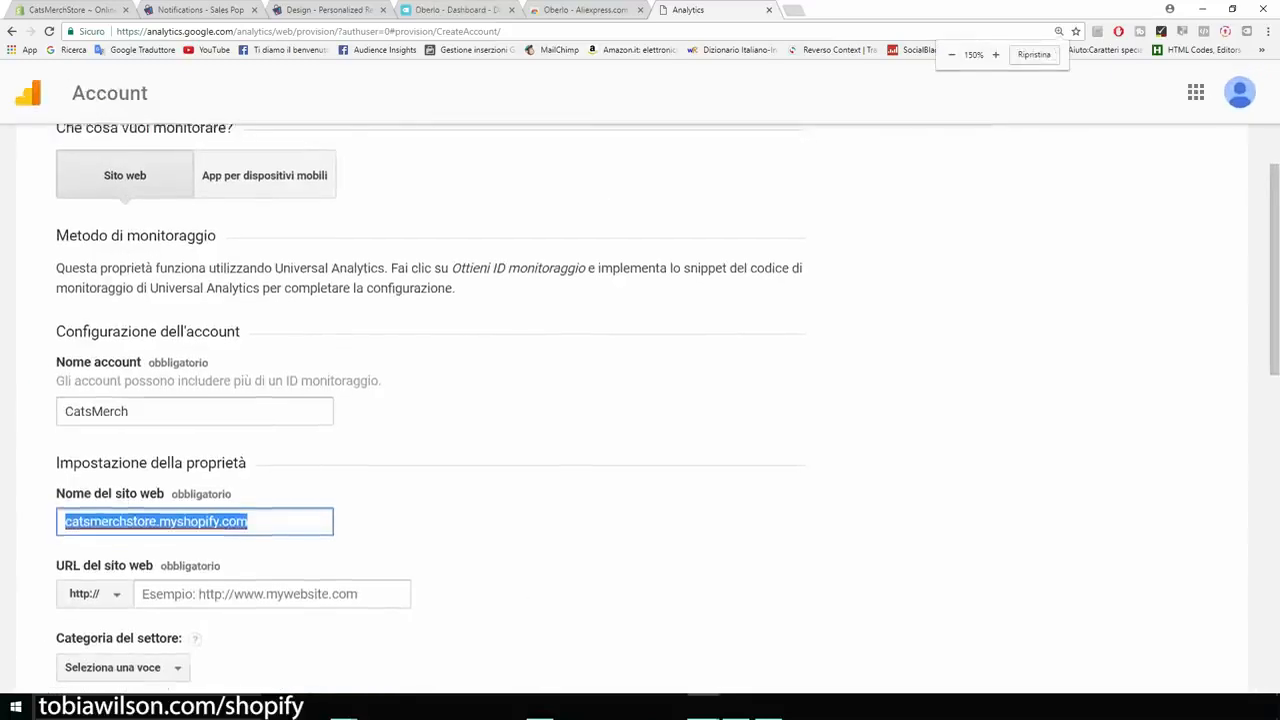
scroll(640, 410, "down", 3)
scroll(640, 400, "down", 2)
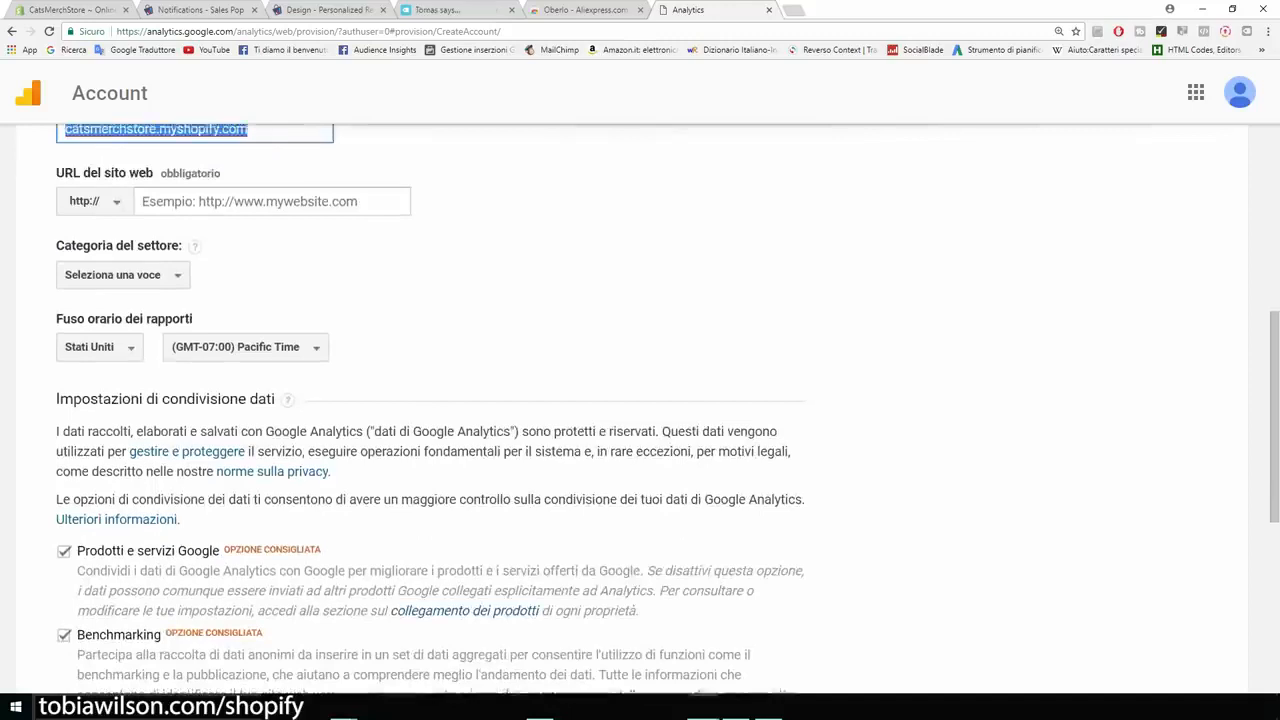
scroll(640, 400, "up", 1)
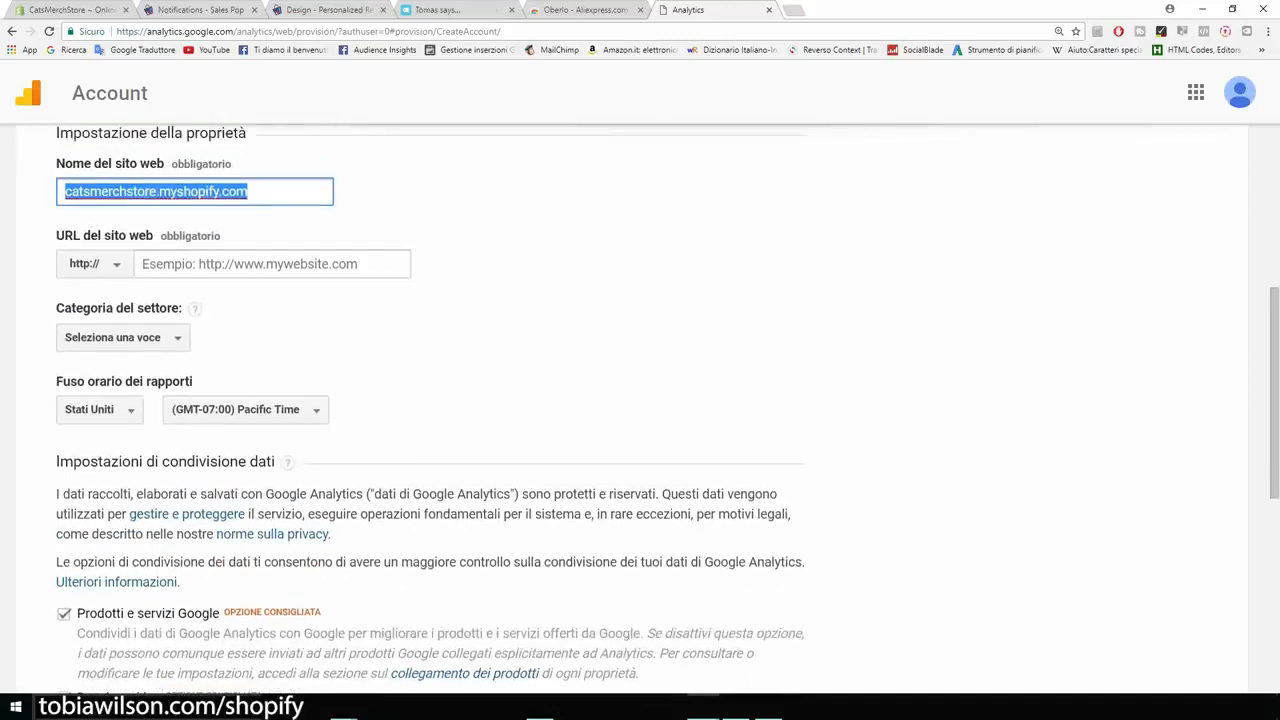
left_click_drag(250, 191, 157, 191)
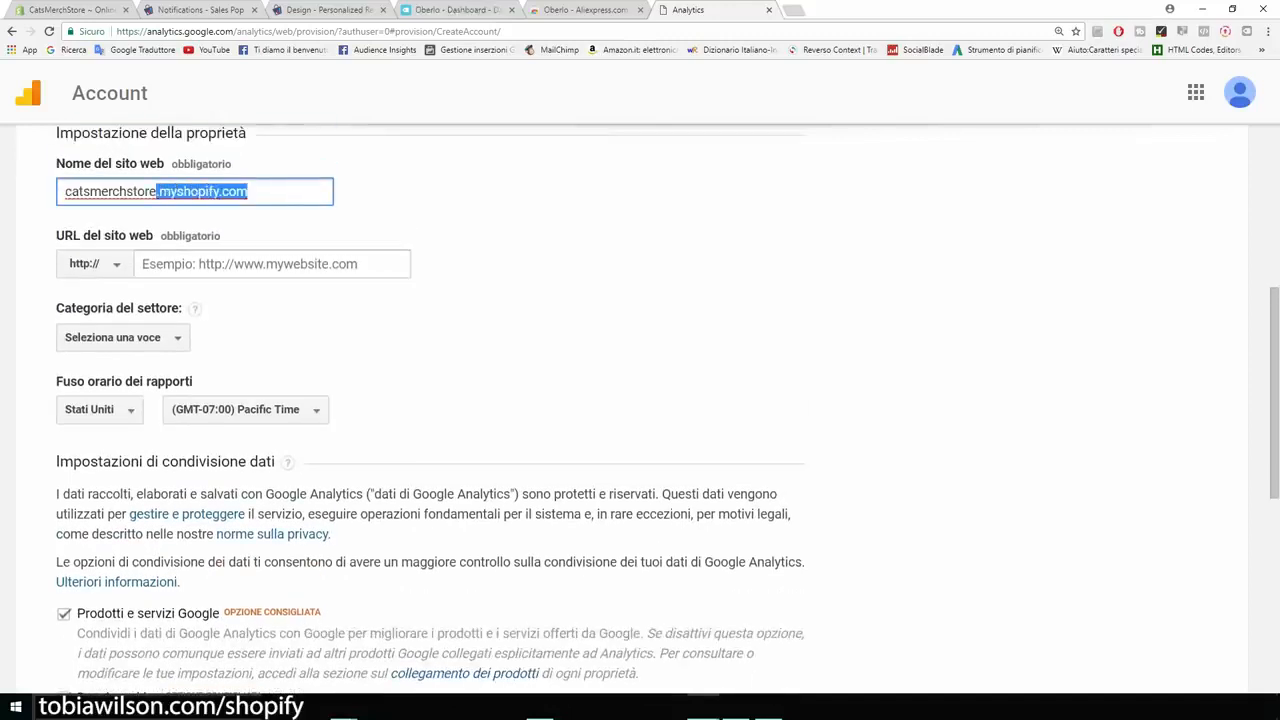
key("BackSpace")
- Set the website URL to catsmerchstore.myshopify.com and the industry category to "Hobby e tempo libero"
left_click(250, 264)
key("ctrl+v")
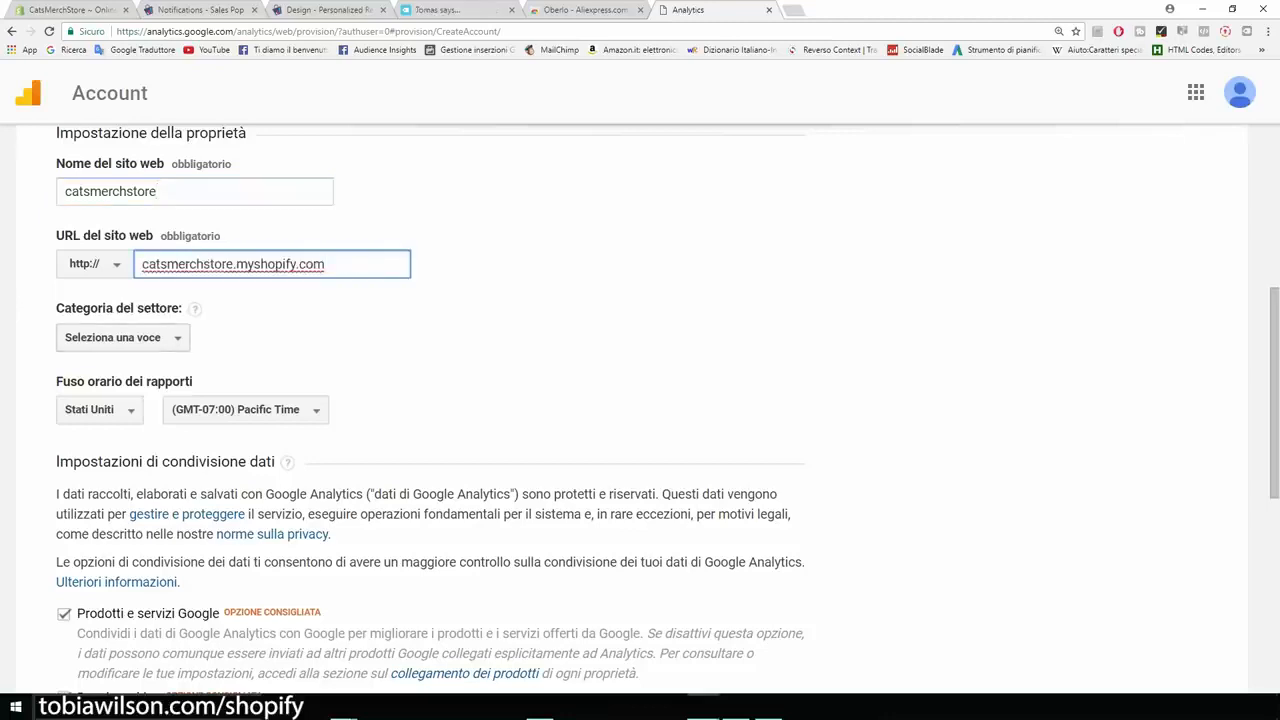
left_click(113, 337)
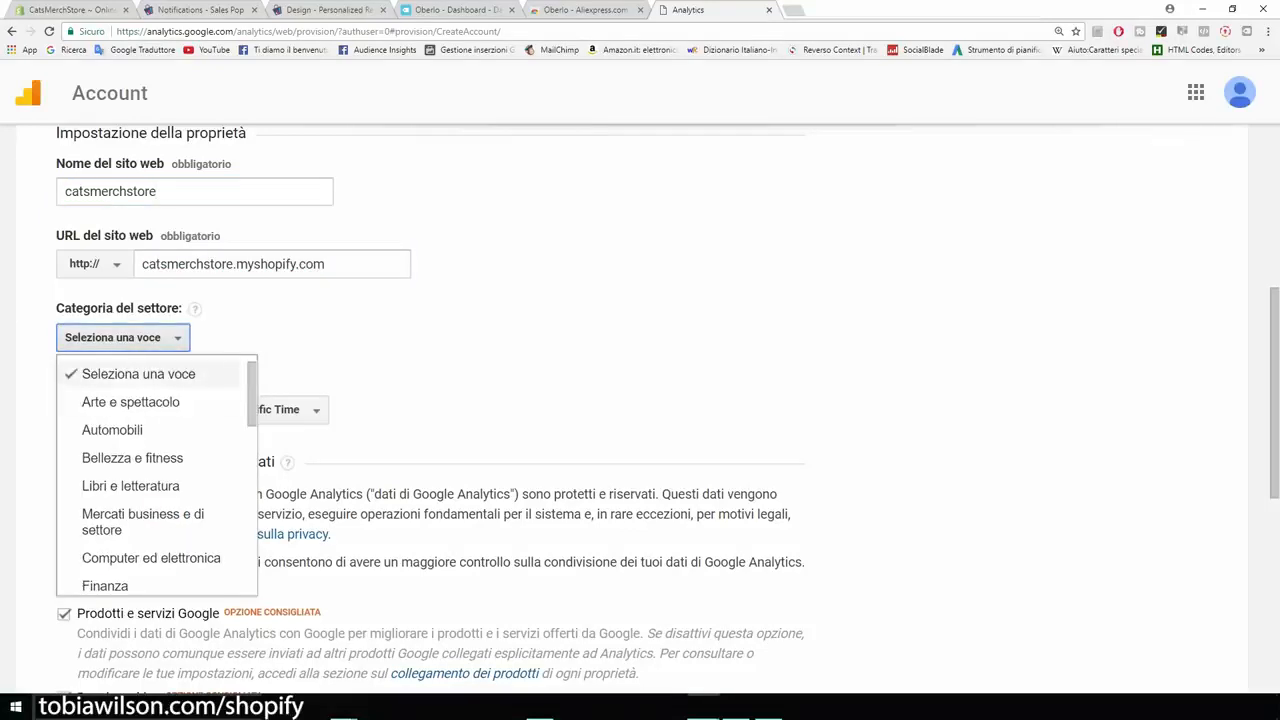
scroll(160, 450, "down", 1)
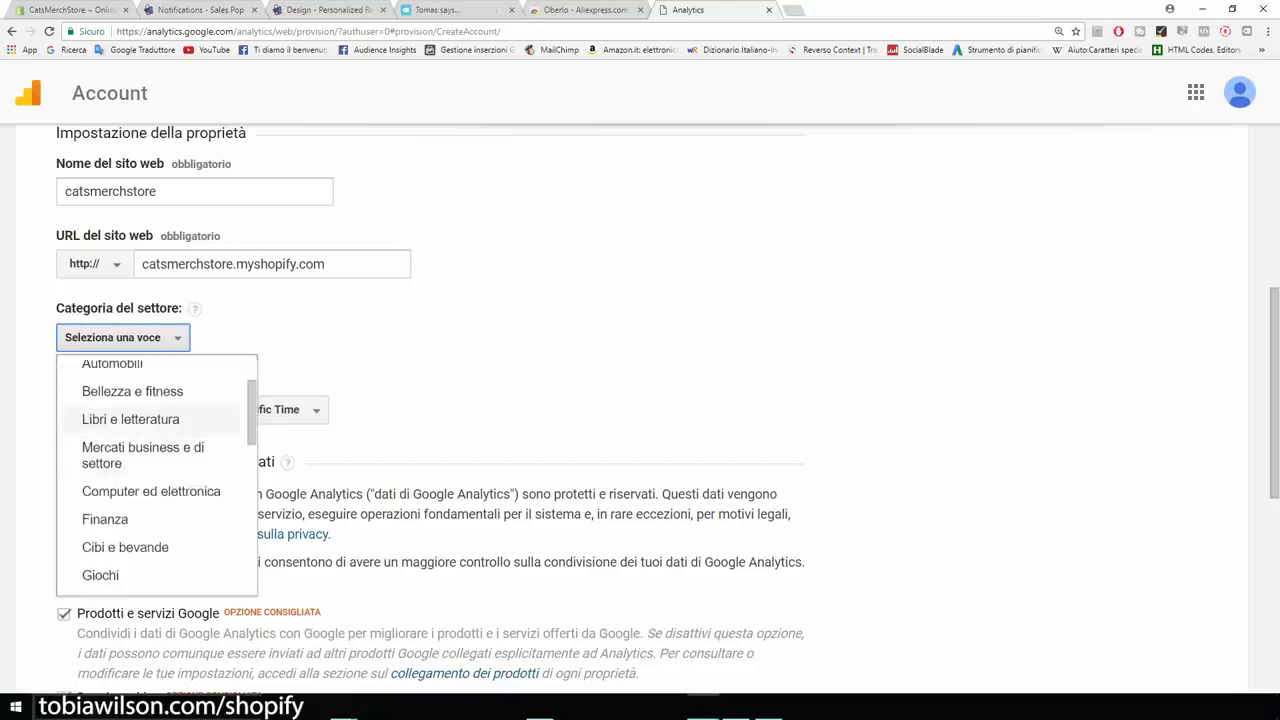
scroll(150, 515, "down", 1)
scroll(150, 505, "down", 1)
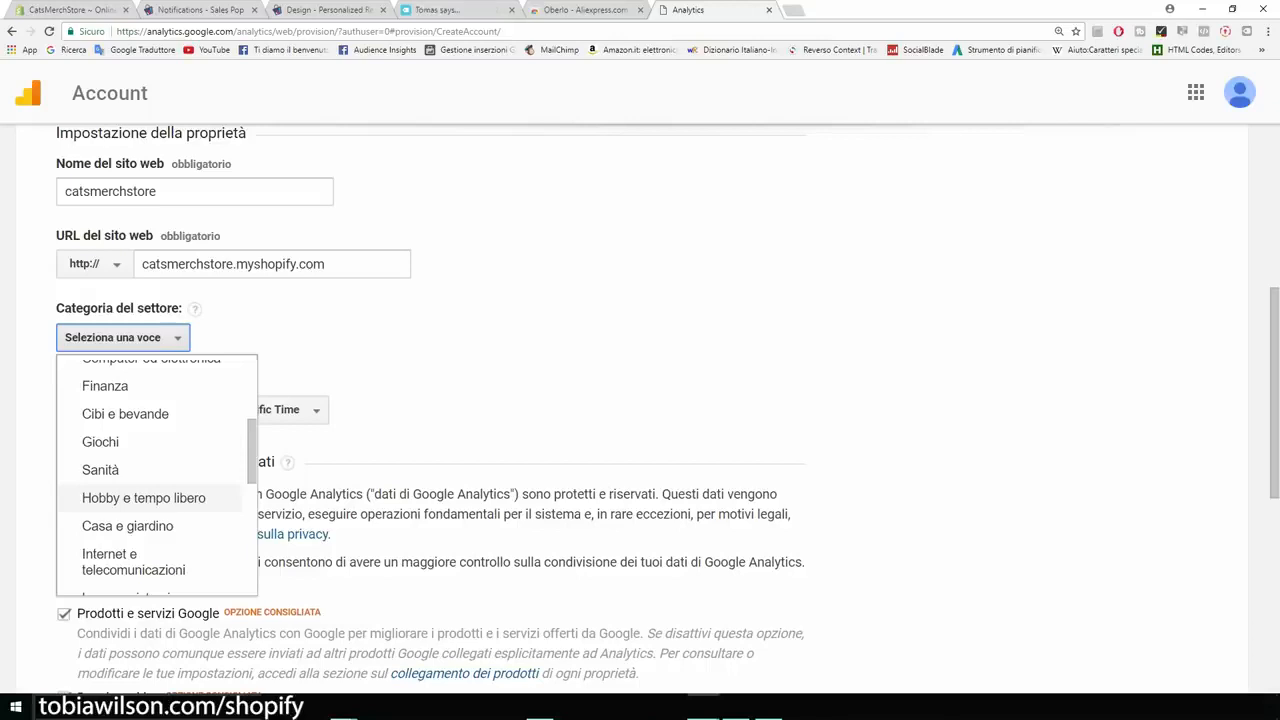
left_click(144, 497)
- Turn off all four data sharing options: Google products and services, Benchmarking, technical support and account specialist
scroll(430, 410, "down", 1)
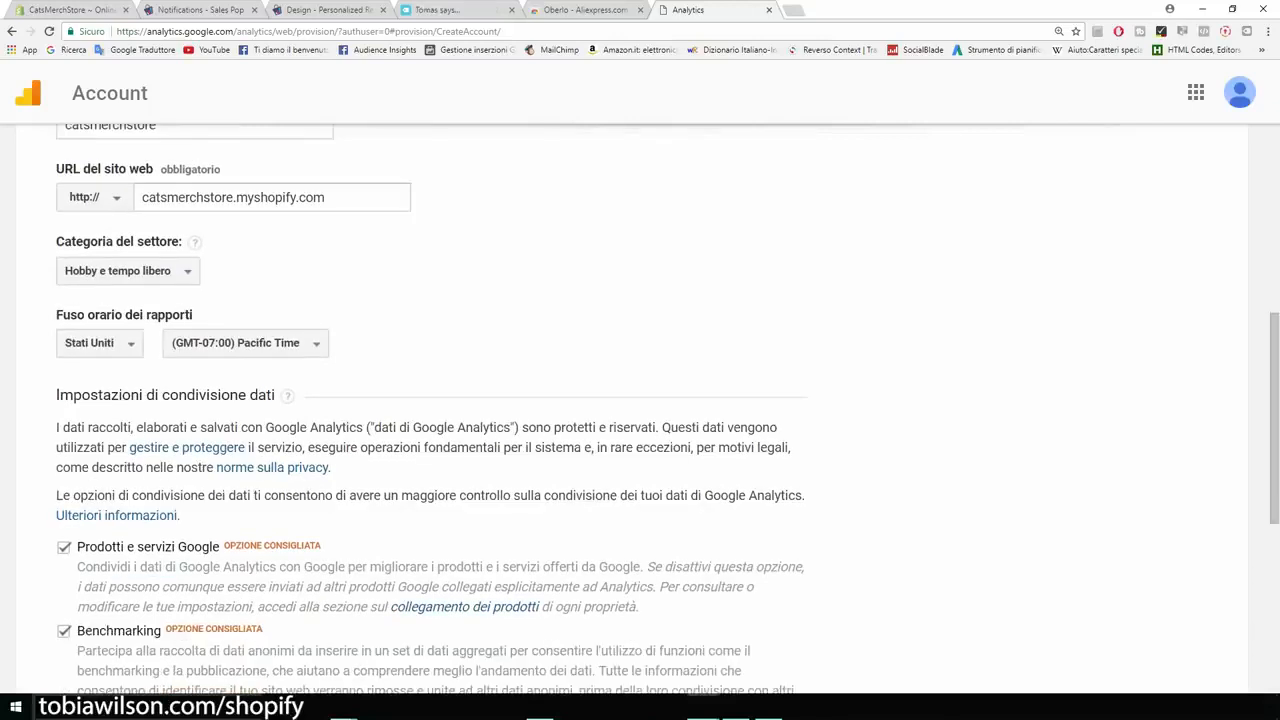
left_click_drag(57, 315, 133, 315)
scroll(230, 200, "down", 3)
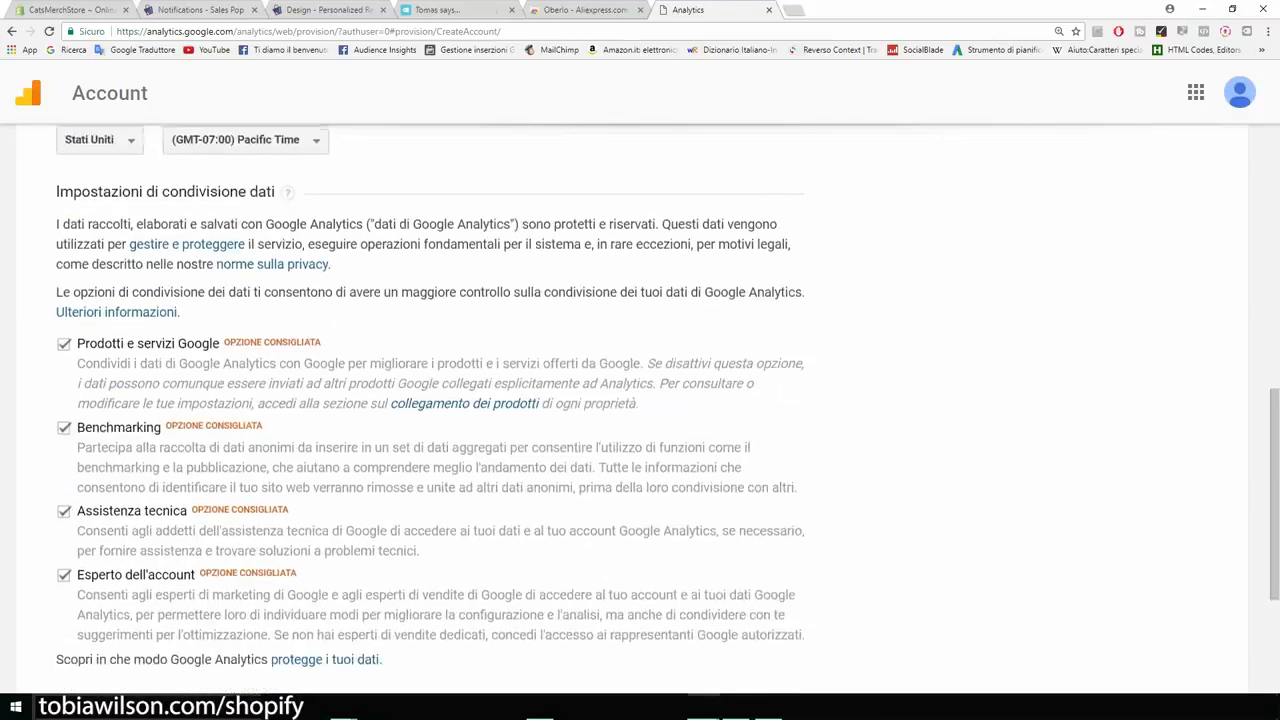
scroll(430, 400, "down", 2)
left_click(64, 214)
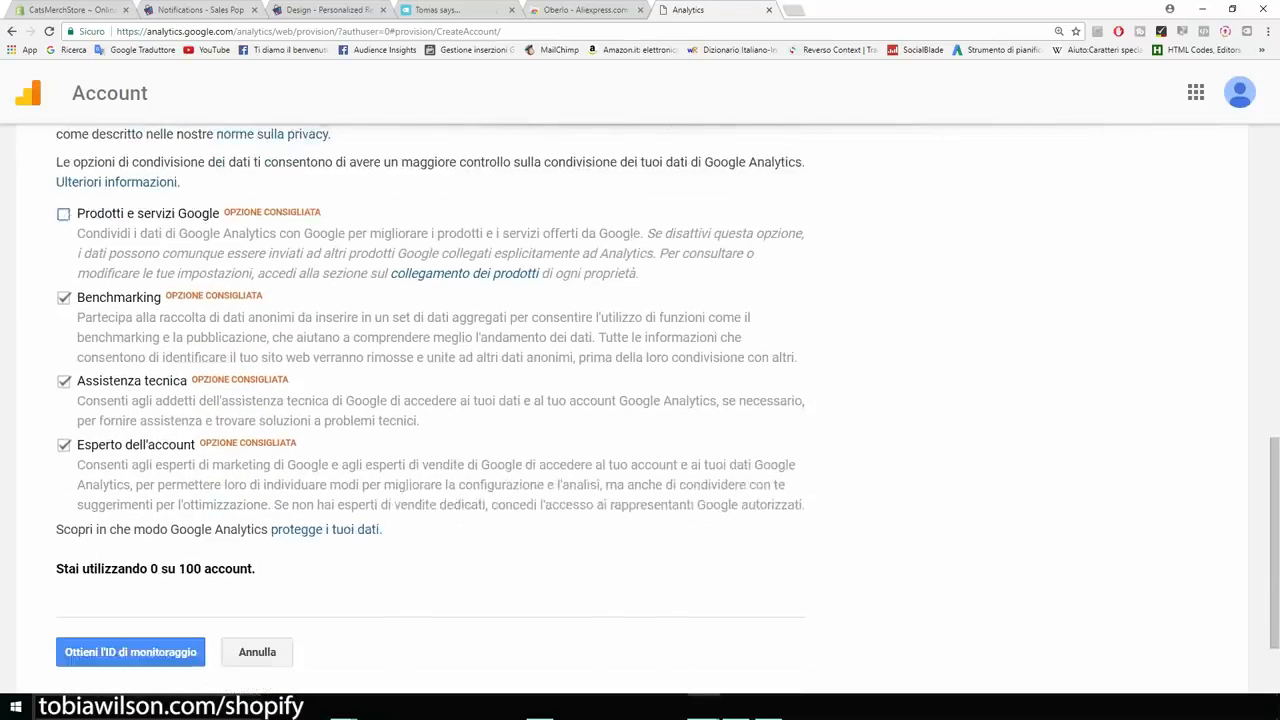
left_click(64, 298)
left_click(63, 381)
left_click(63, 445)
scroll(430, 400, "up", 3)
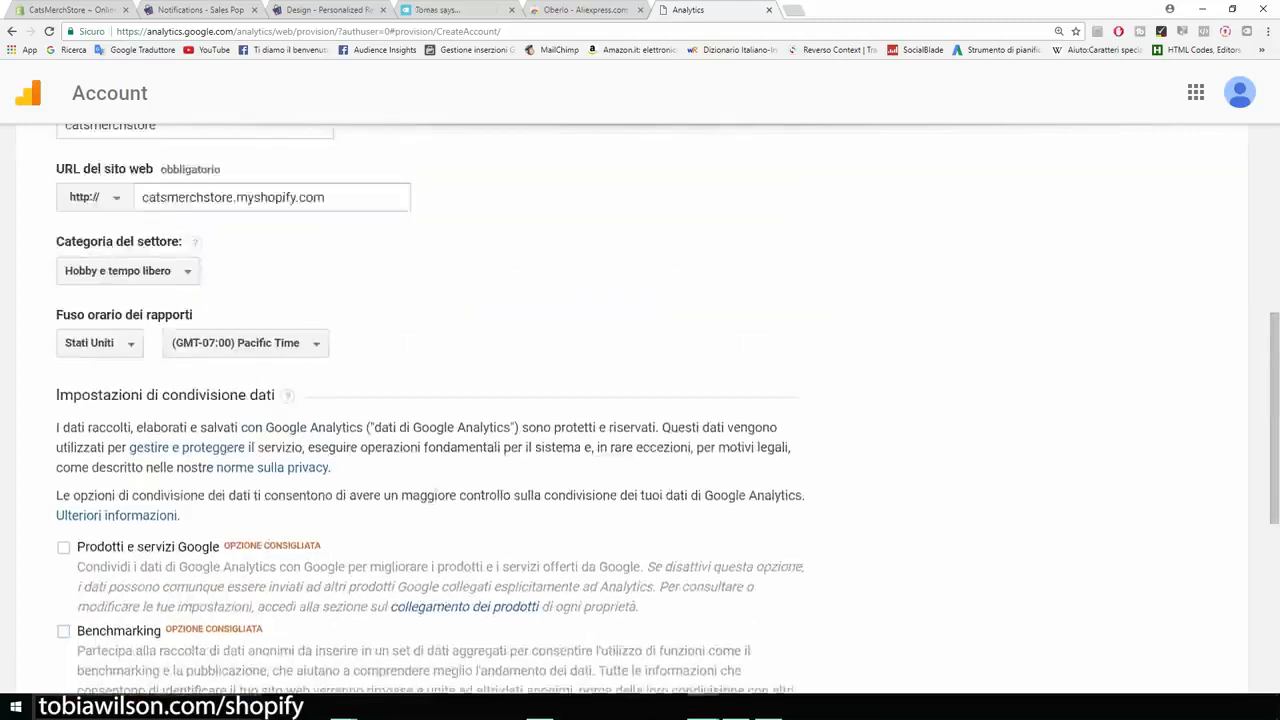
- Request the tracking ID for the new Analytics property and accept the Google Analytics terms of service for Stati Uniti
scroll(430, 400, "down", 5)
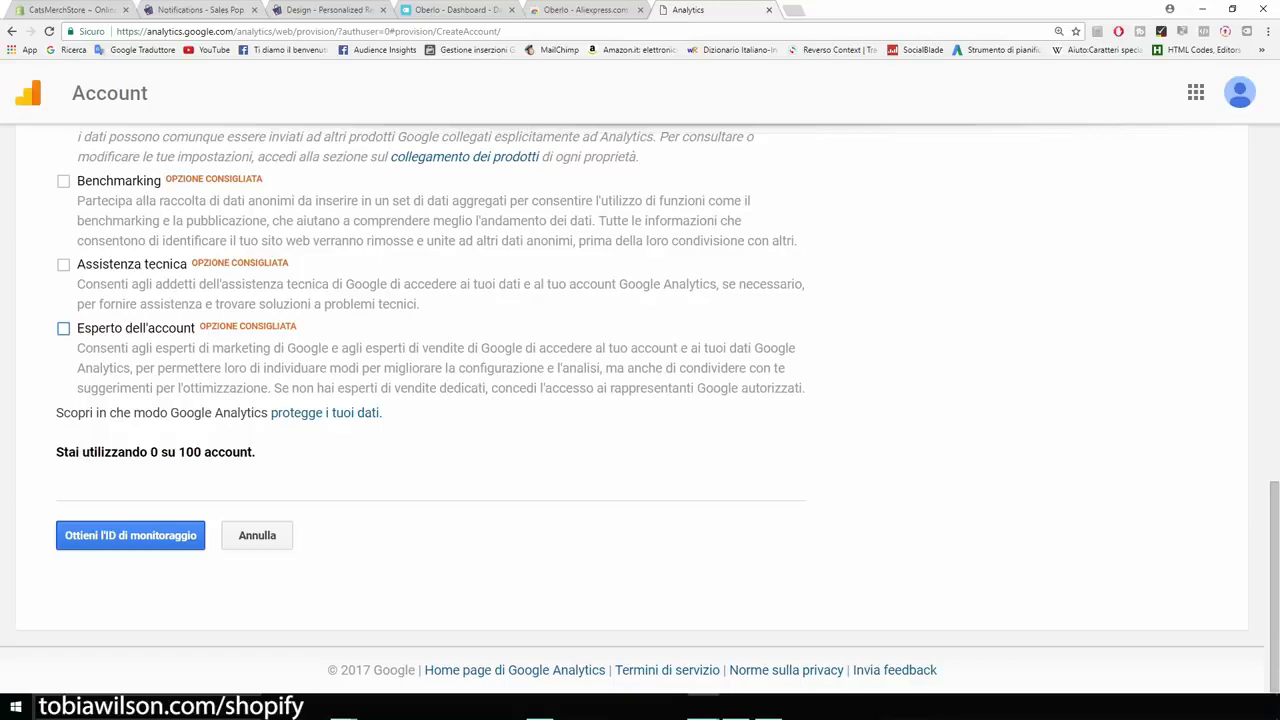
left_click(130, 535)
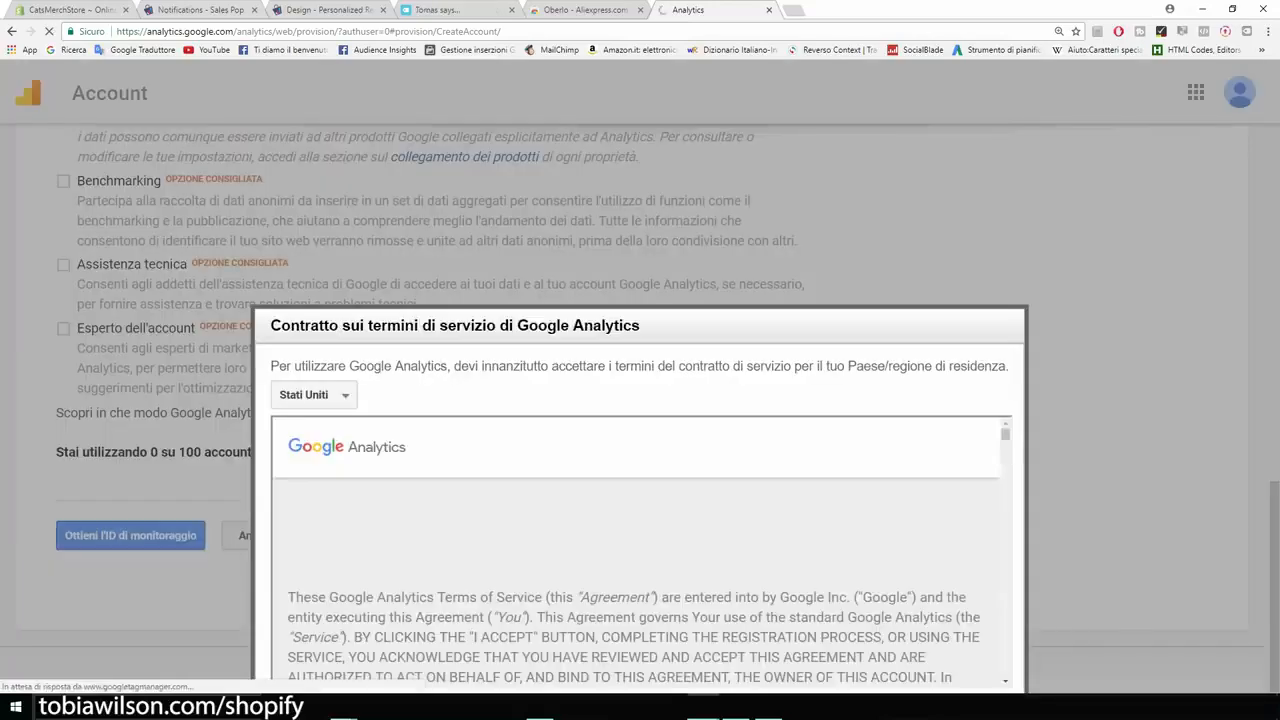
scroll(641, 550, "down", 10)
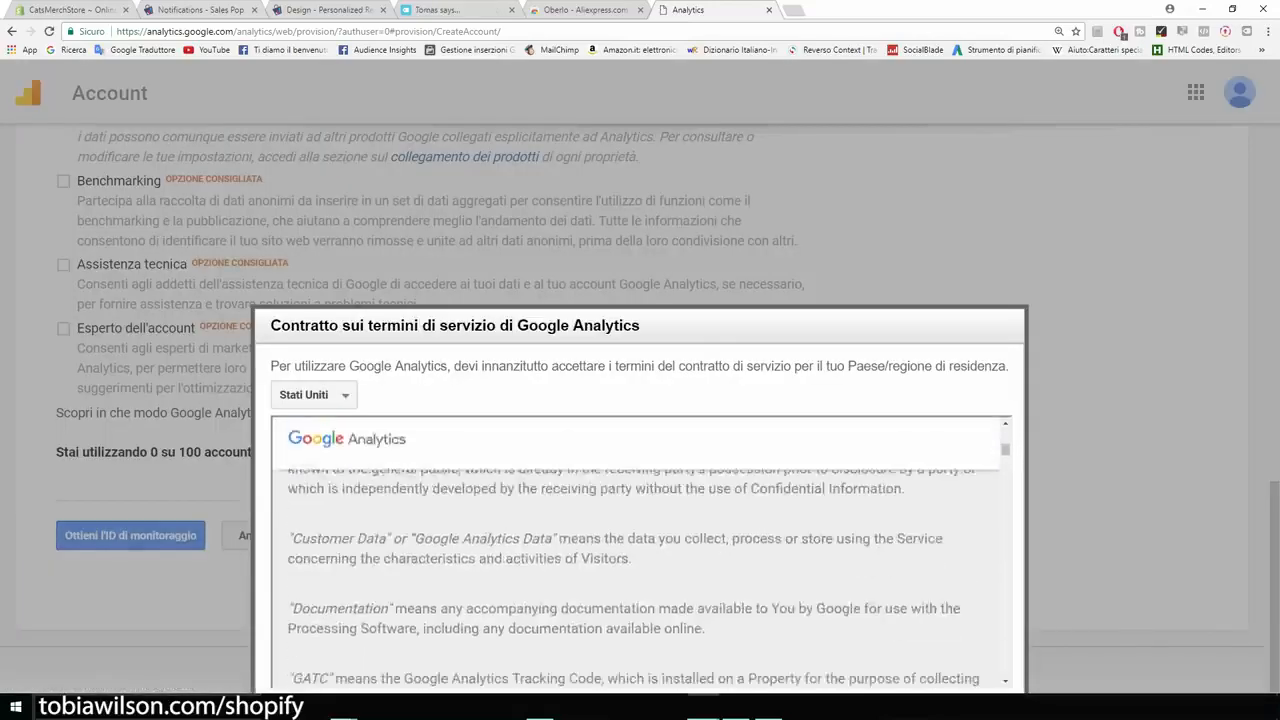
scroll(641, 550, "down", 20)
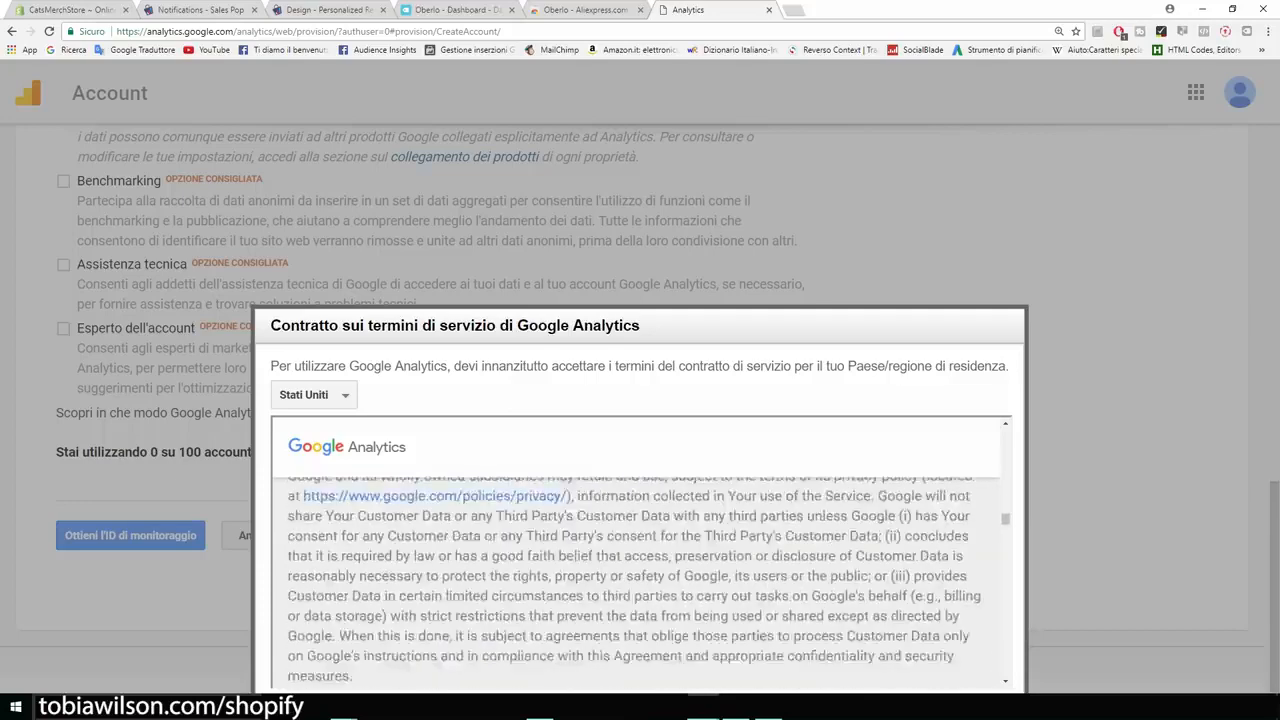
key("ctrl+minus")
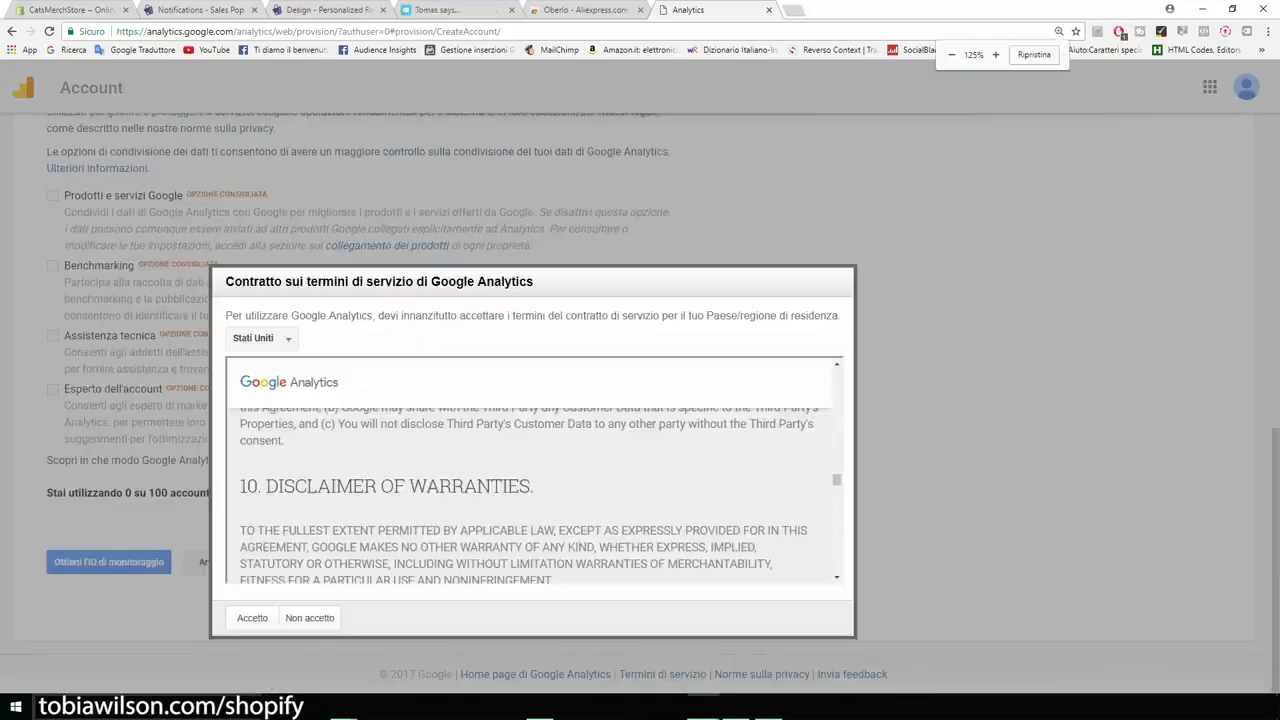
scroll(530, 490, "down", 6)
scroll(526, 495, "down", 5)
left_click(252, 617)
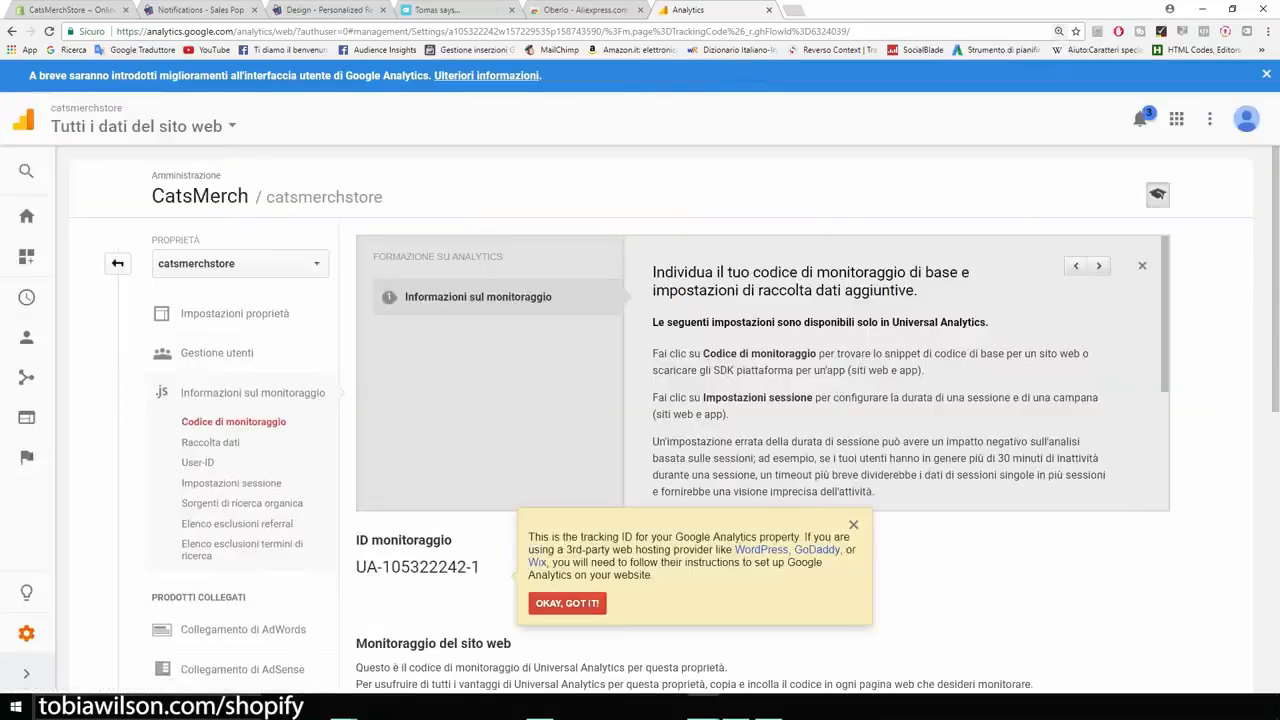
- Copy the entire website tracking script of the catsmerchstore property
scroll(880, 380, "down", 5)
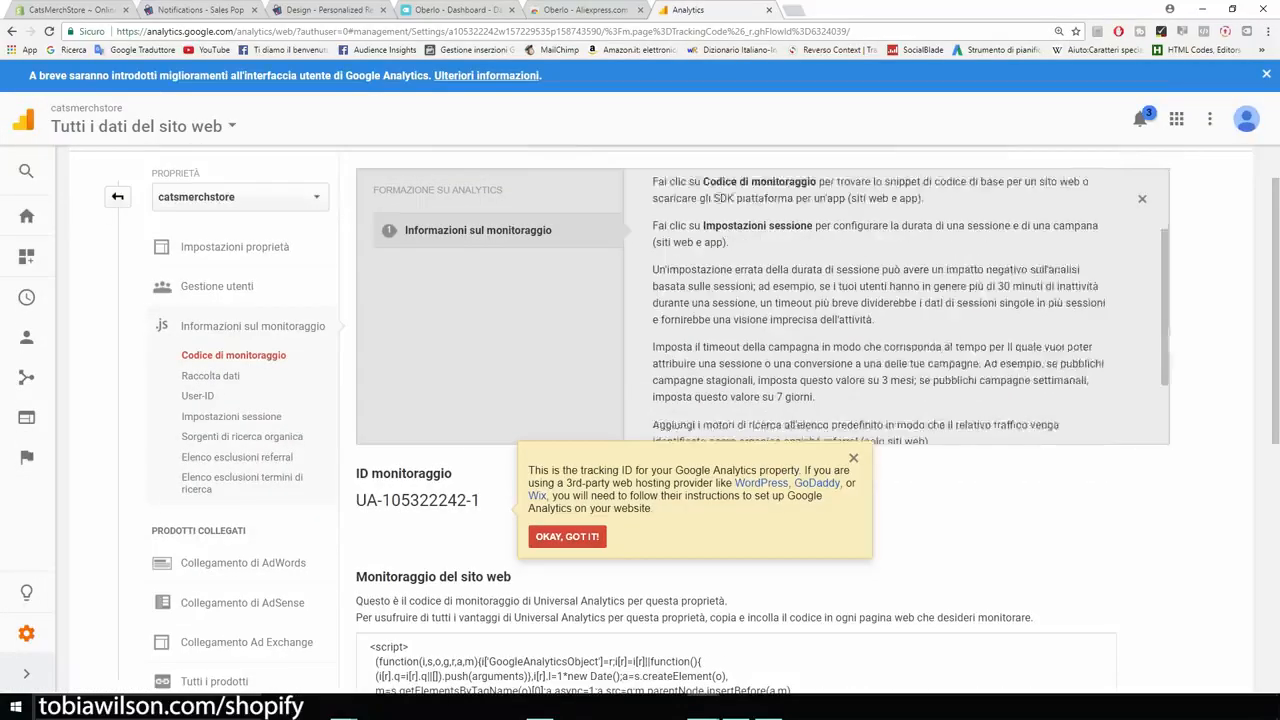
scroll(700, 420, "down", 5)
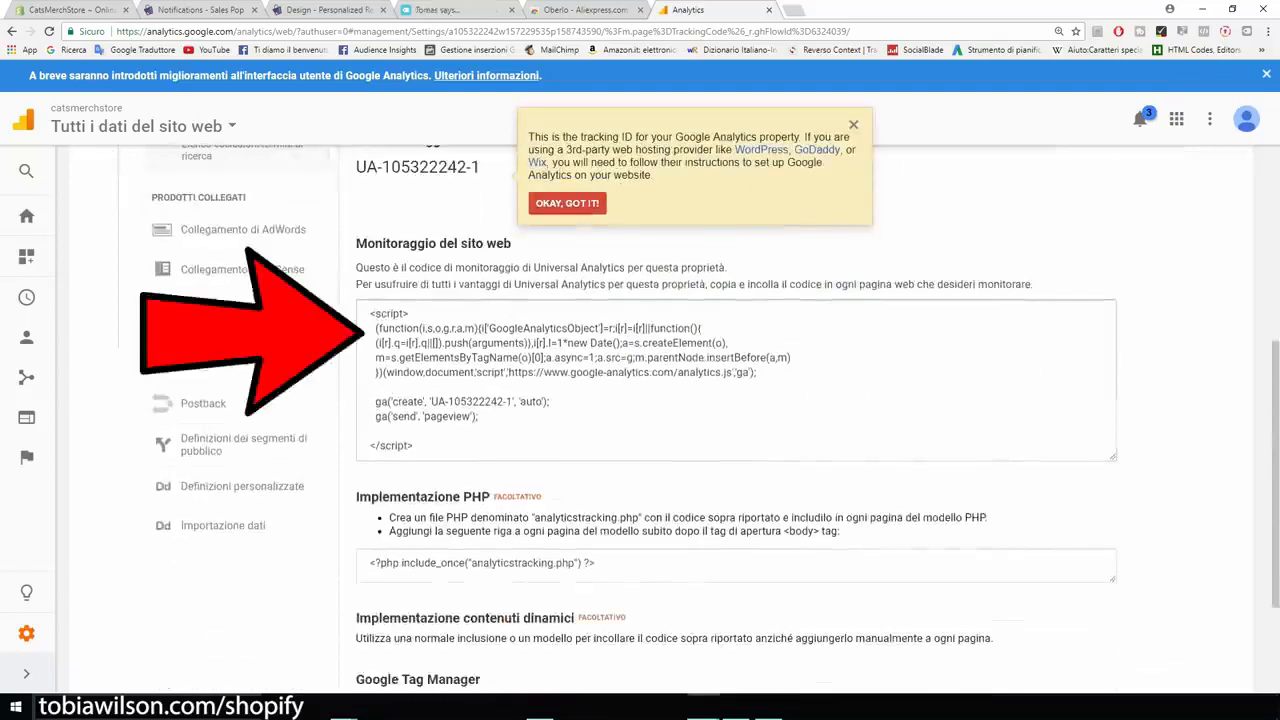
left_click(450, 371)
right_click(450, 371)
left_click(480, 364)
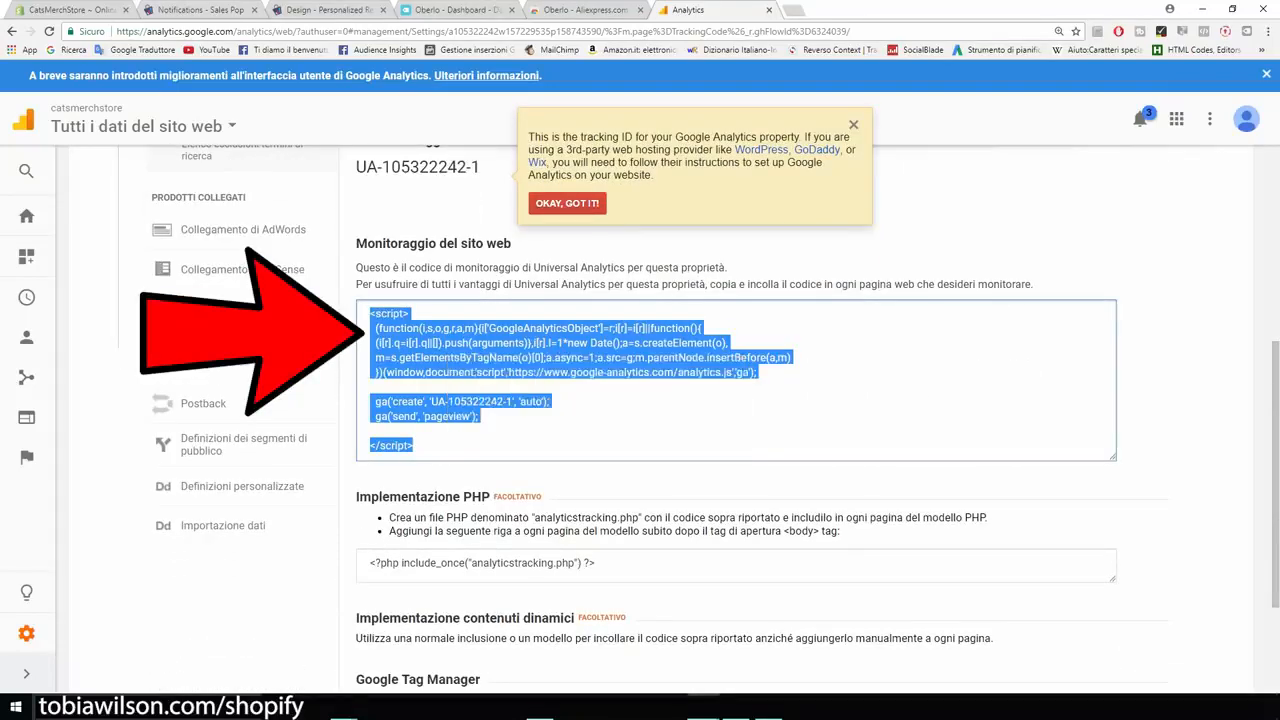
- Paste the copied tracking script into the Google Analytics account setting of the Shopify store preferences and save
left_click(75, 9)
left_click(920, 437)
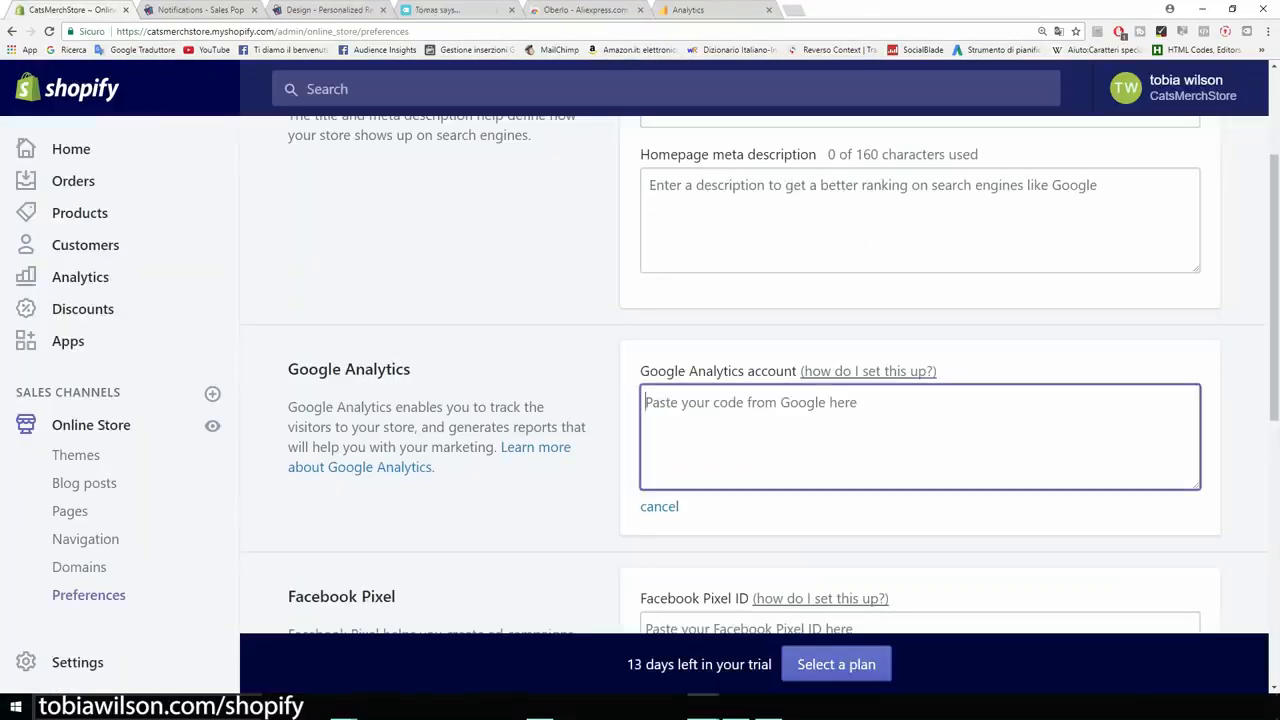
key("ctrl+v")
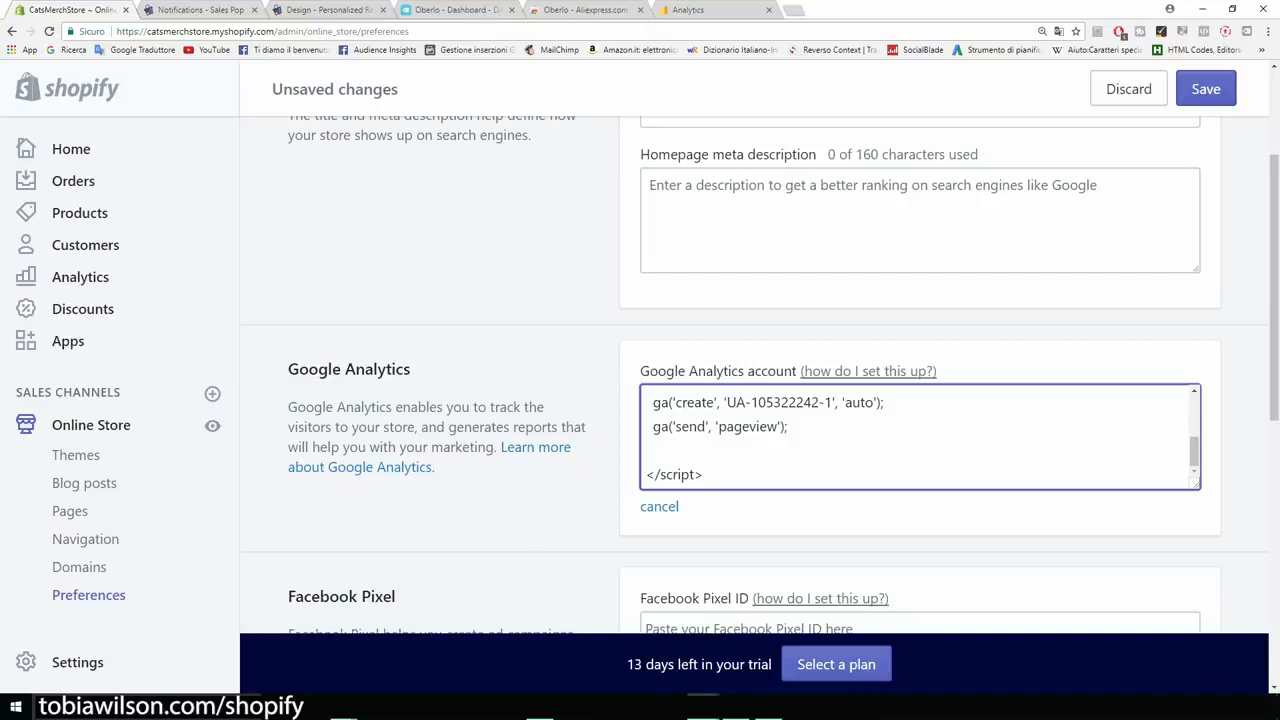
left_click(1206, 89)
scroll(755, 375, "down", 2)
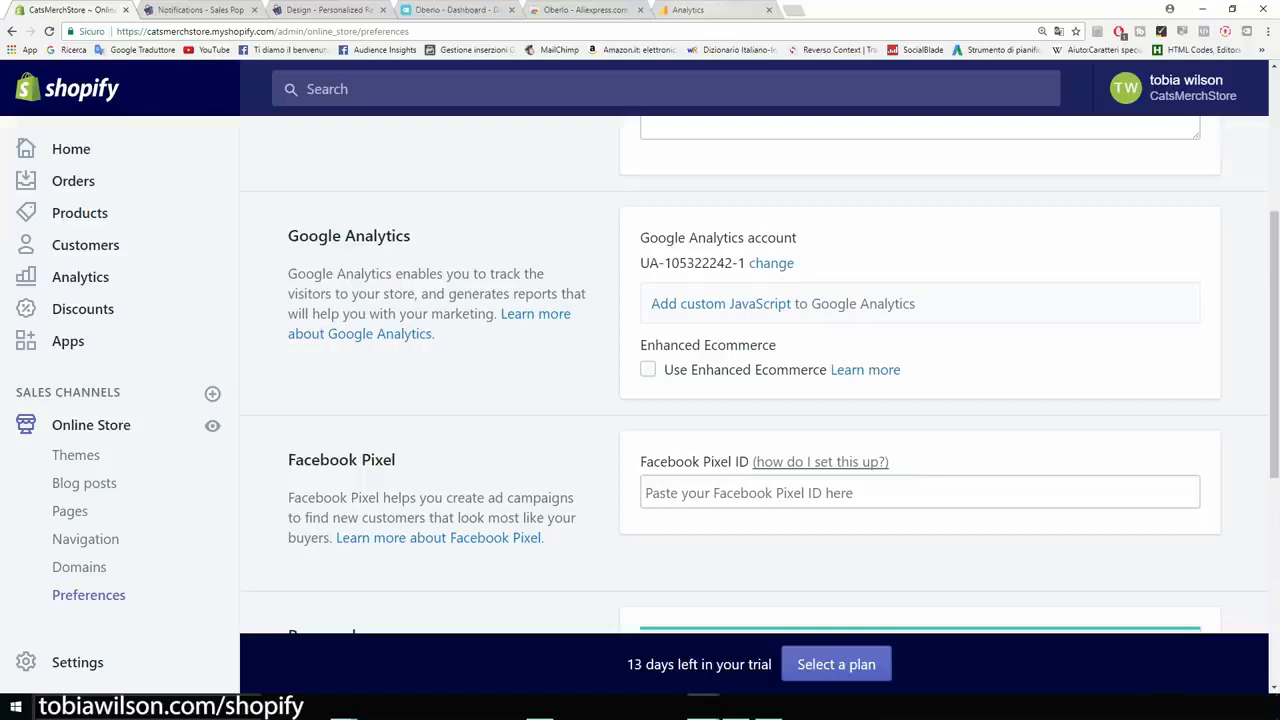
- Switch to Google Analytics and look over the home page overview for the catsmerchstore property
left_click(700, 10)
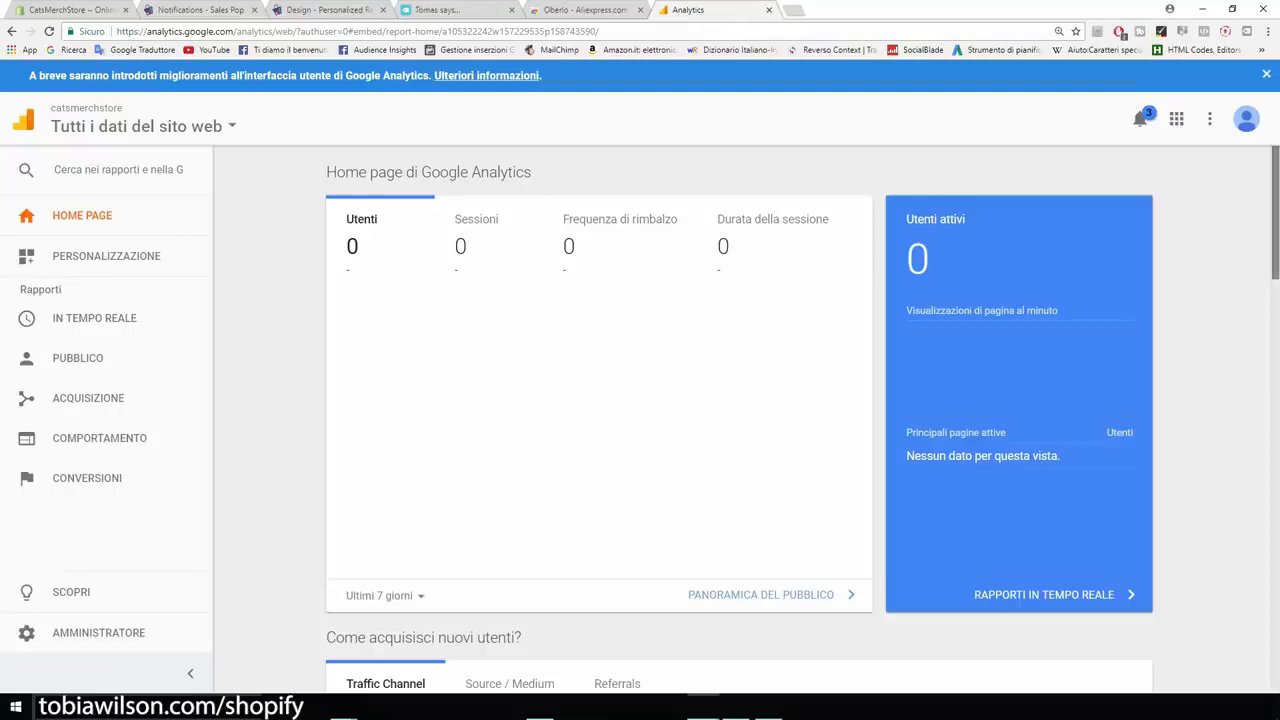
scroll(739, 416, "down", 5)
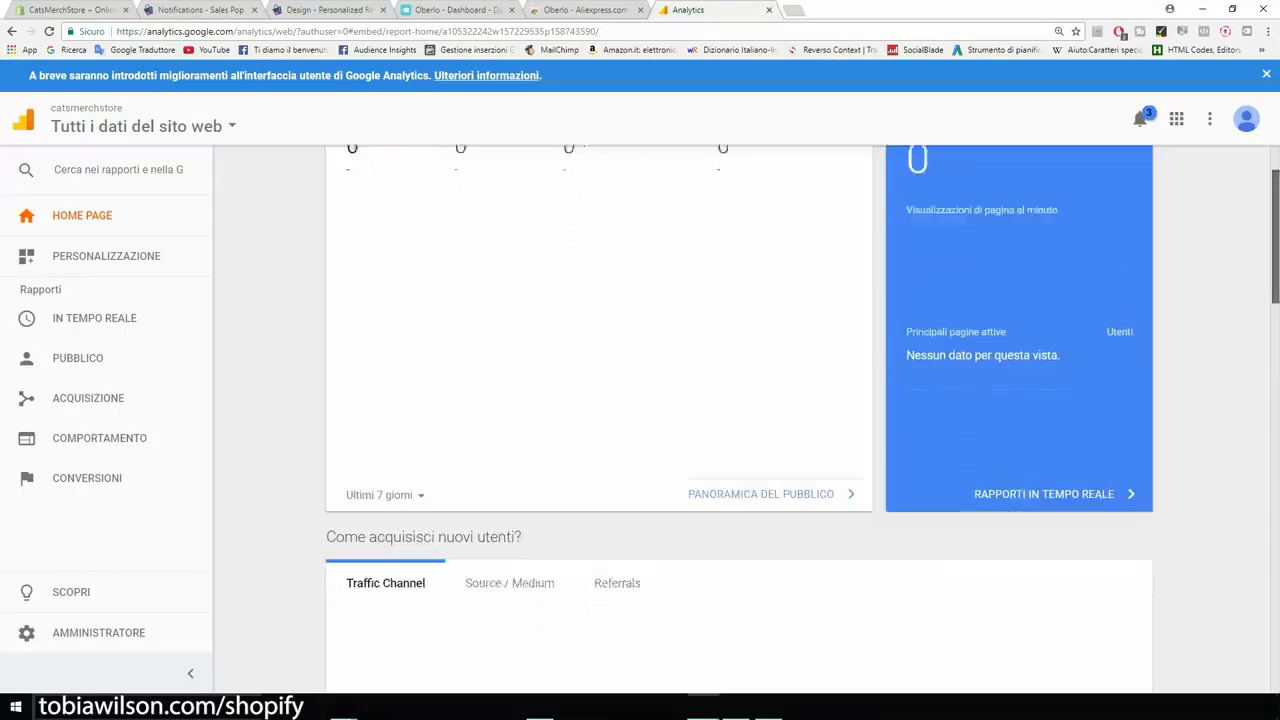
scroll(739, 416, "up", 5)
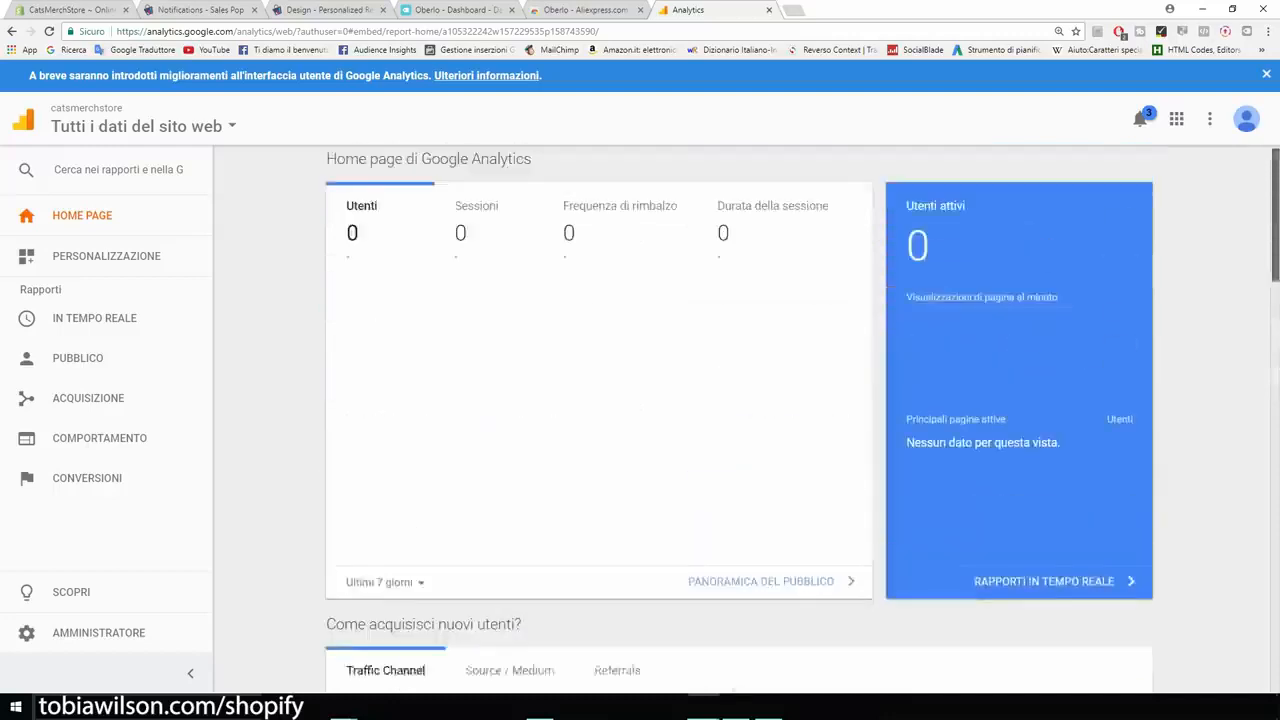
left_click_drag(533, 173, 473, 175)
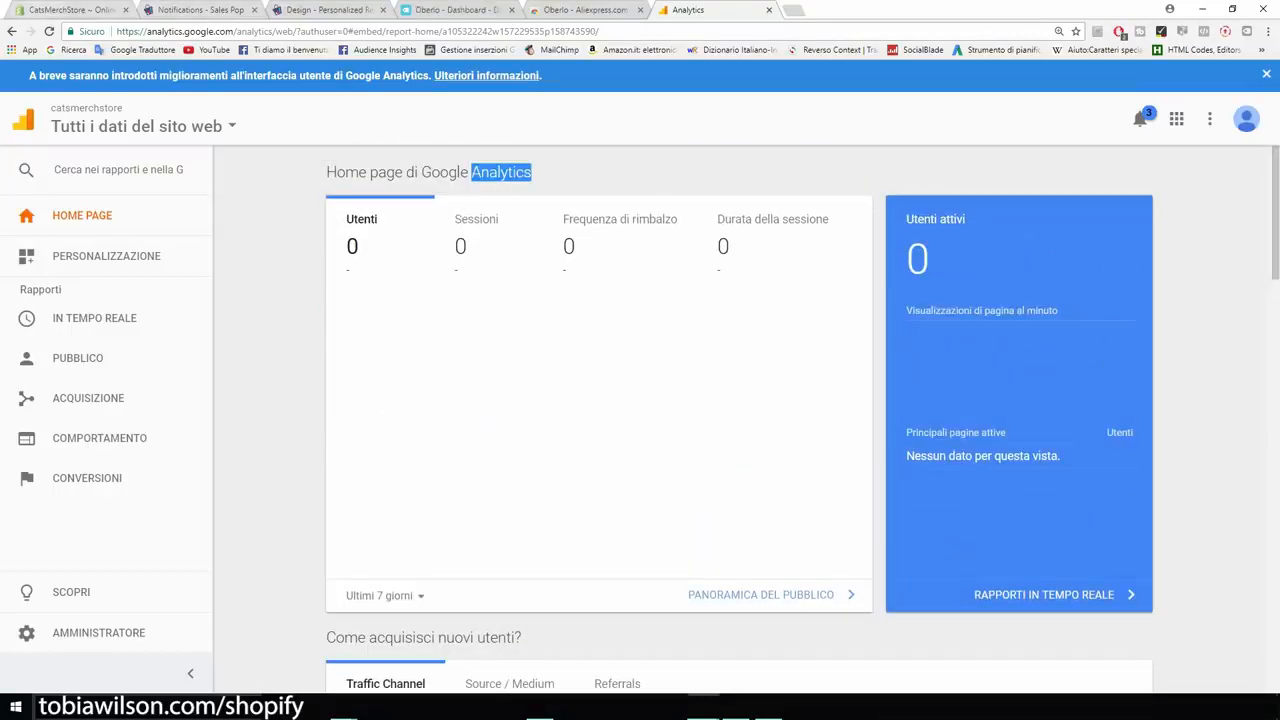
- Return to the Shopify store preferences and review the Facebook Pixel and Password page sections
left_click(62, 10)
scroll(690, 330, "down", 2)
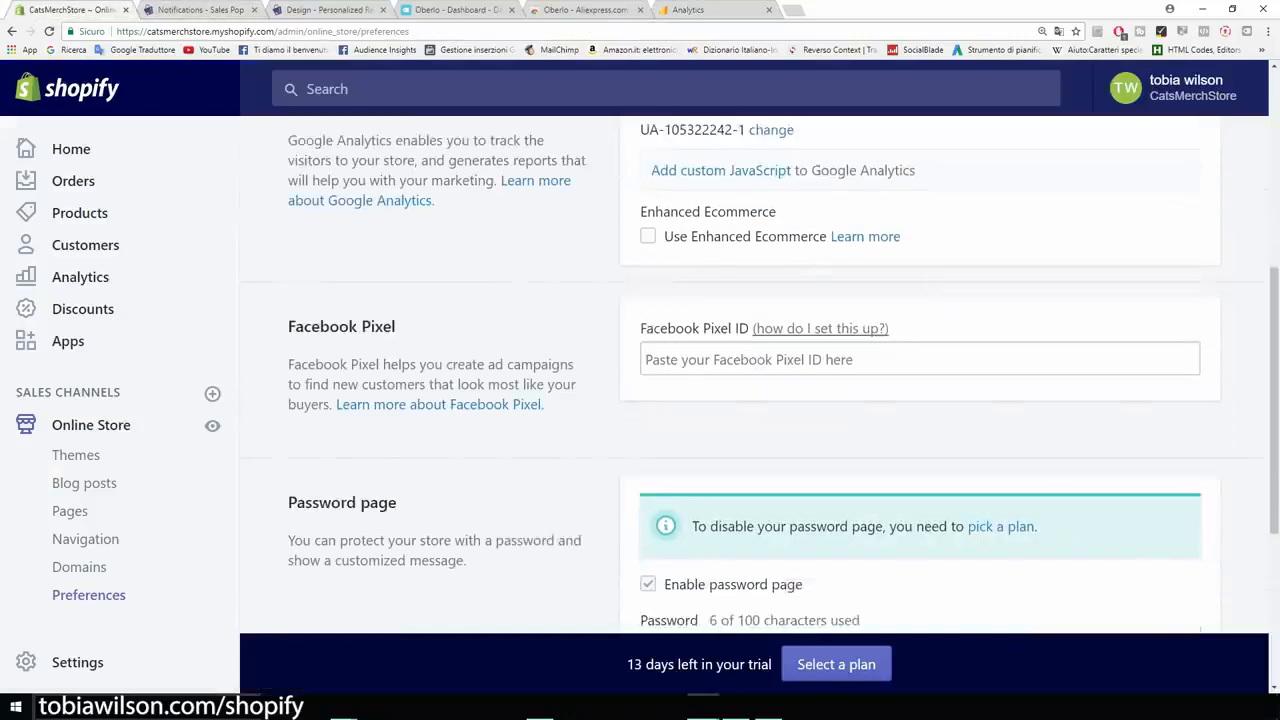
left_click_drag(688, 328, 640, 328)
left_click_drag(729, 330, 736, 330)
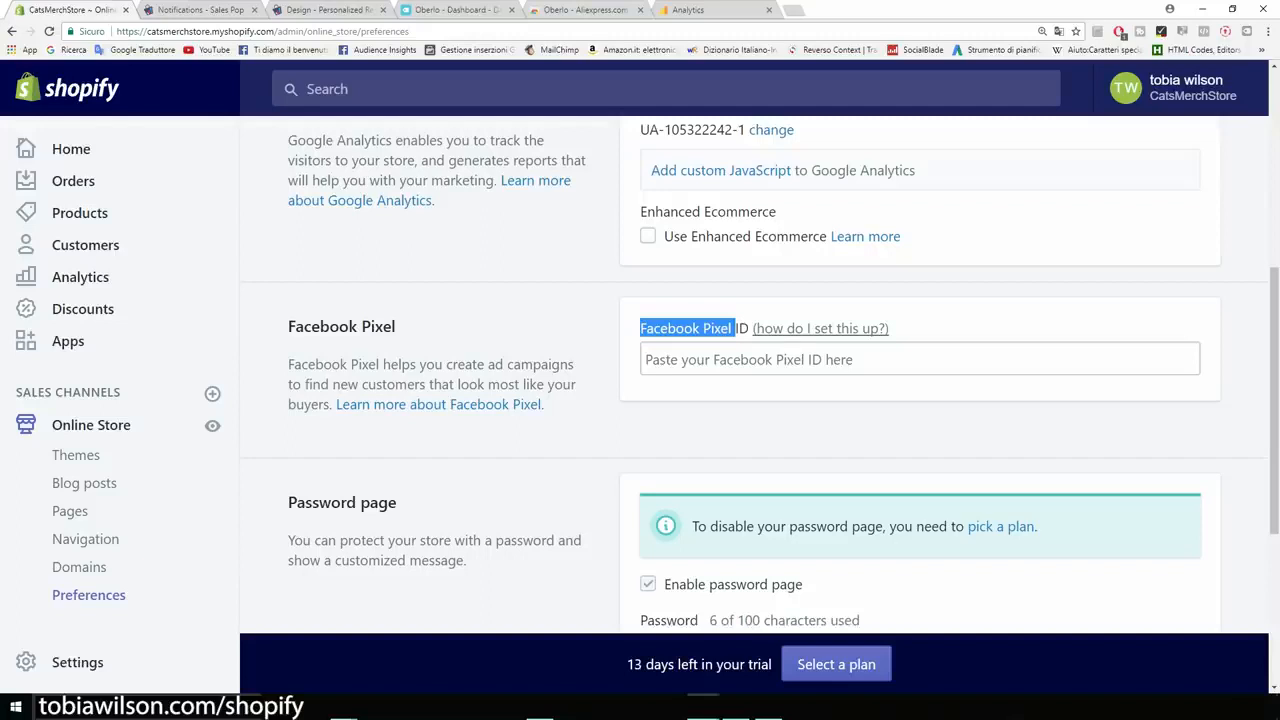
scroll(750, 400, "down", 2)
scroll(750, 400, "down", 2)
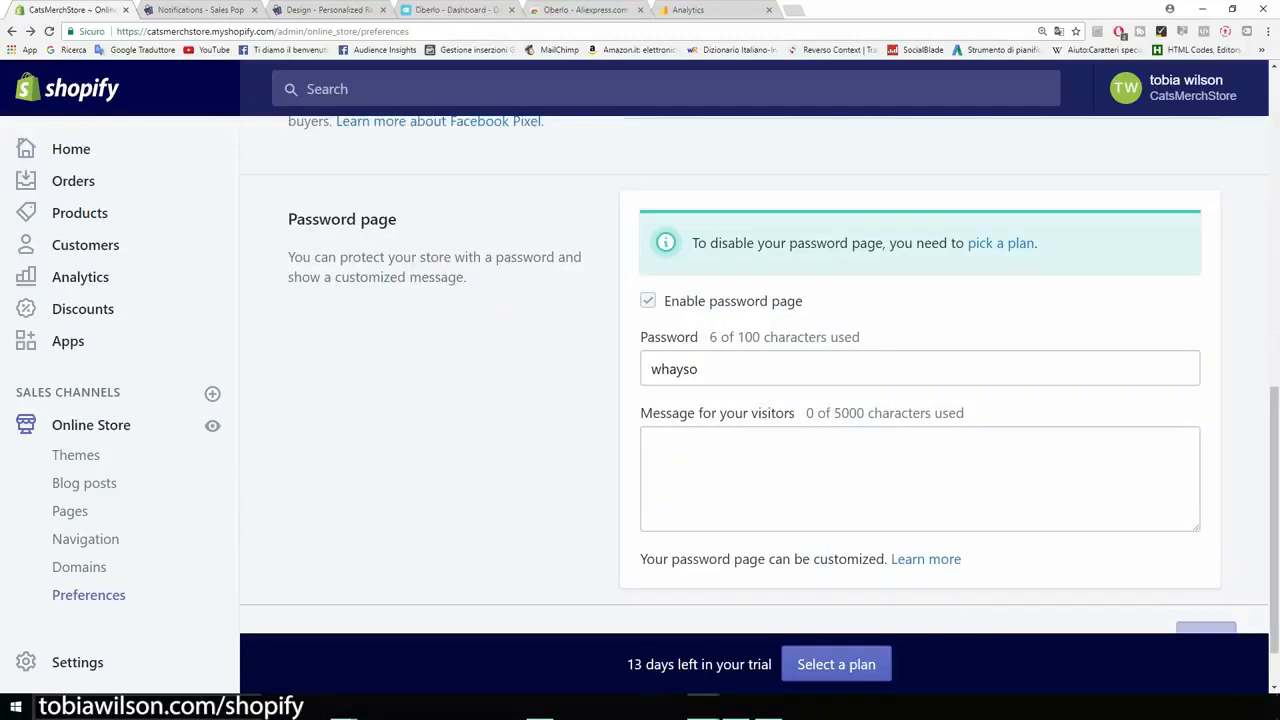
scroll(750, 400, "down", 1)
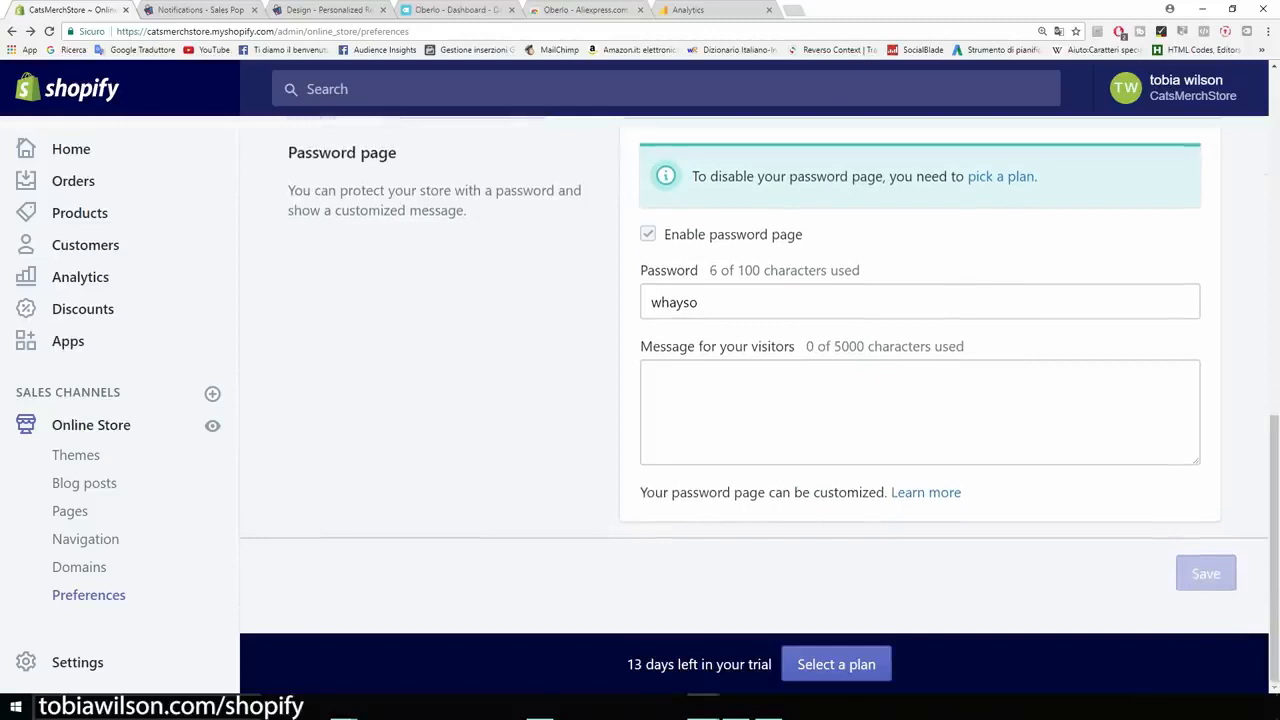
left_click_drag(398, 152, 287, 152)
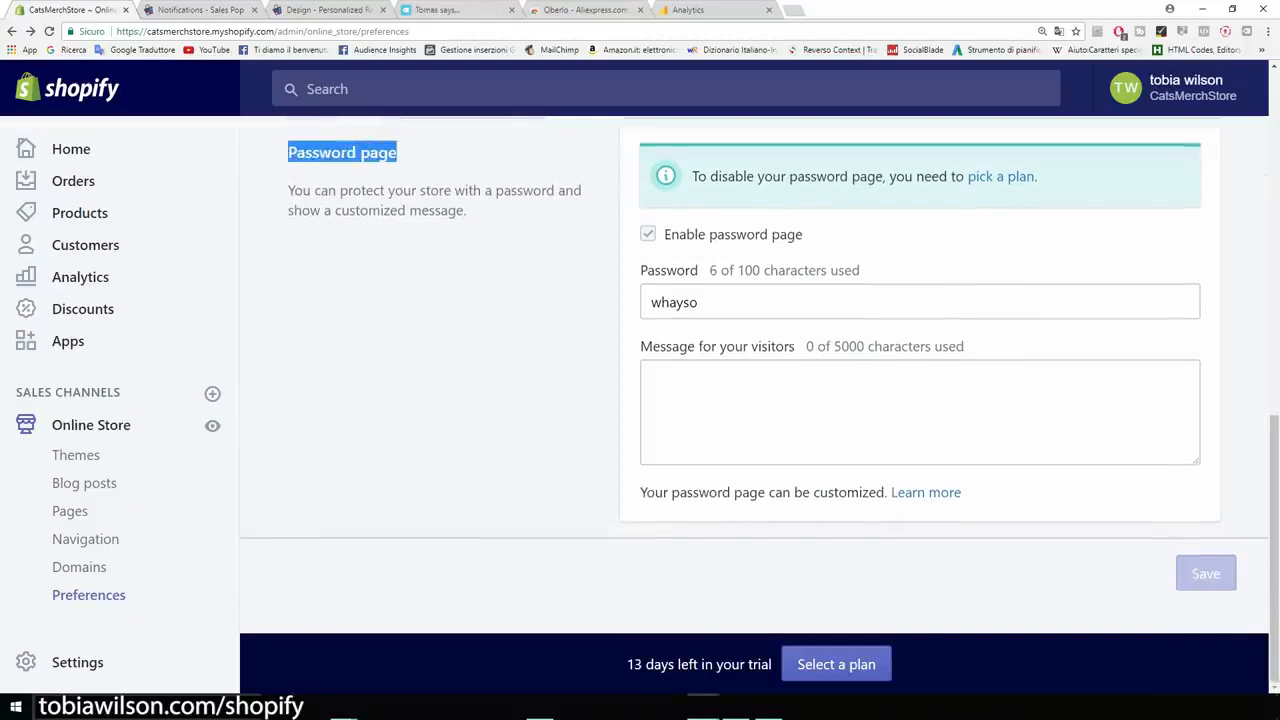
left_click(400, 240)
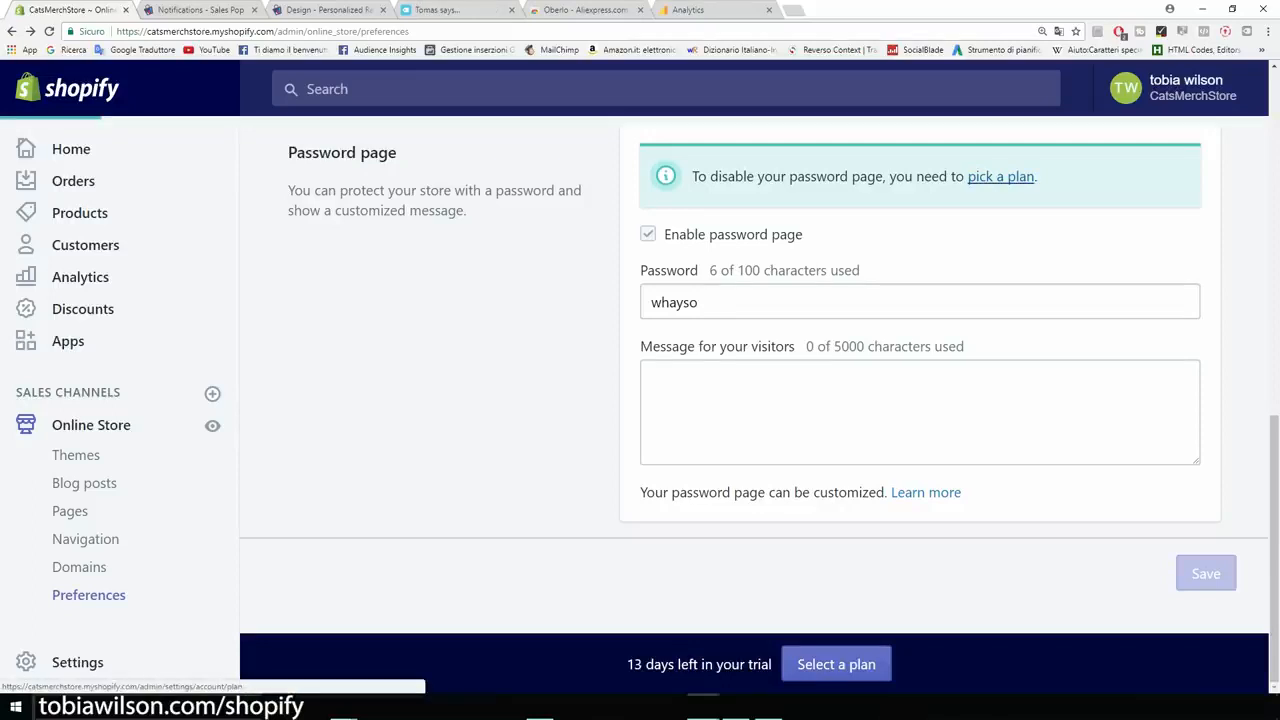
- Open the plan selection and compare the Basic Shopify, Shopify and Advanced Shopify prices, transaction fees and staff accounts
left_click(1000, 176)
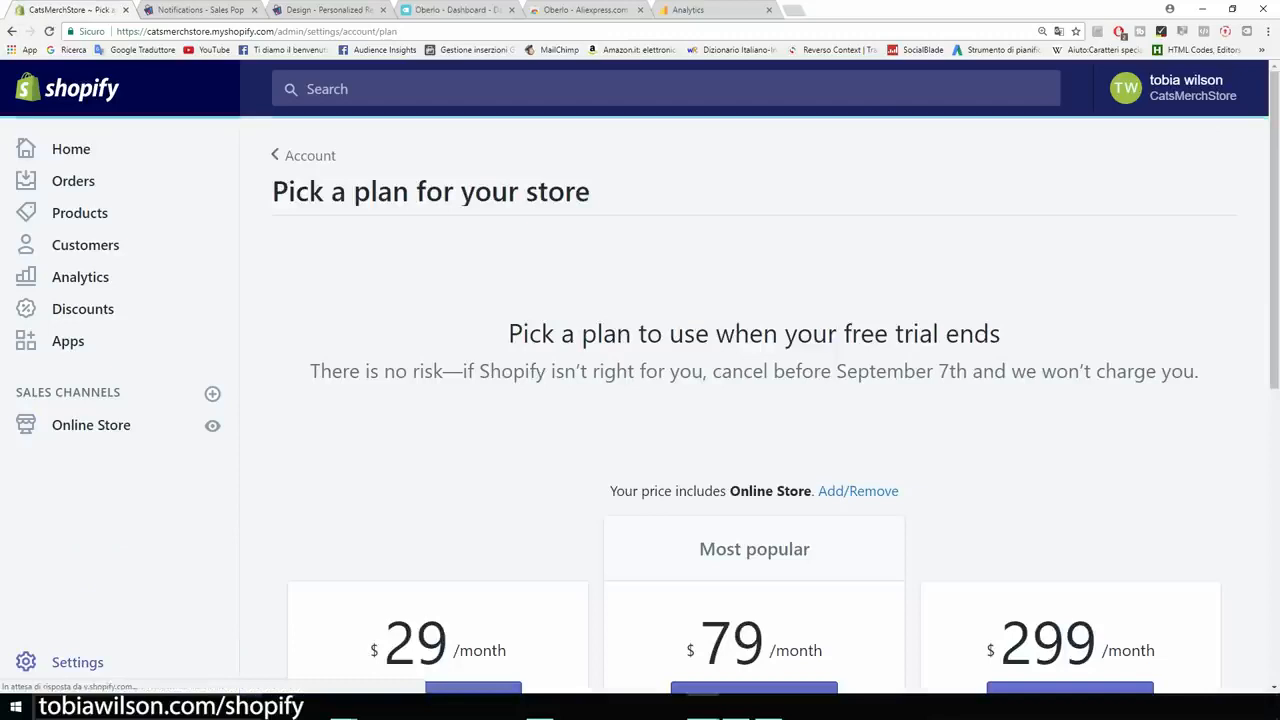
scroll(754, 400, "down", 2)
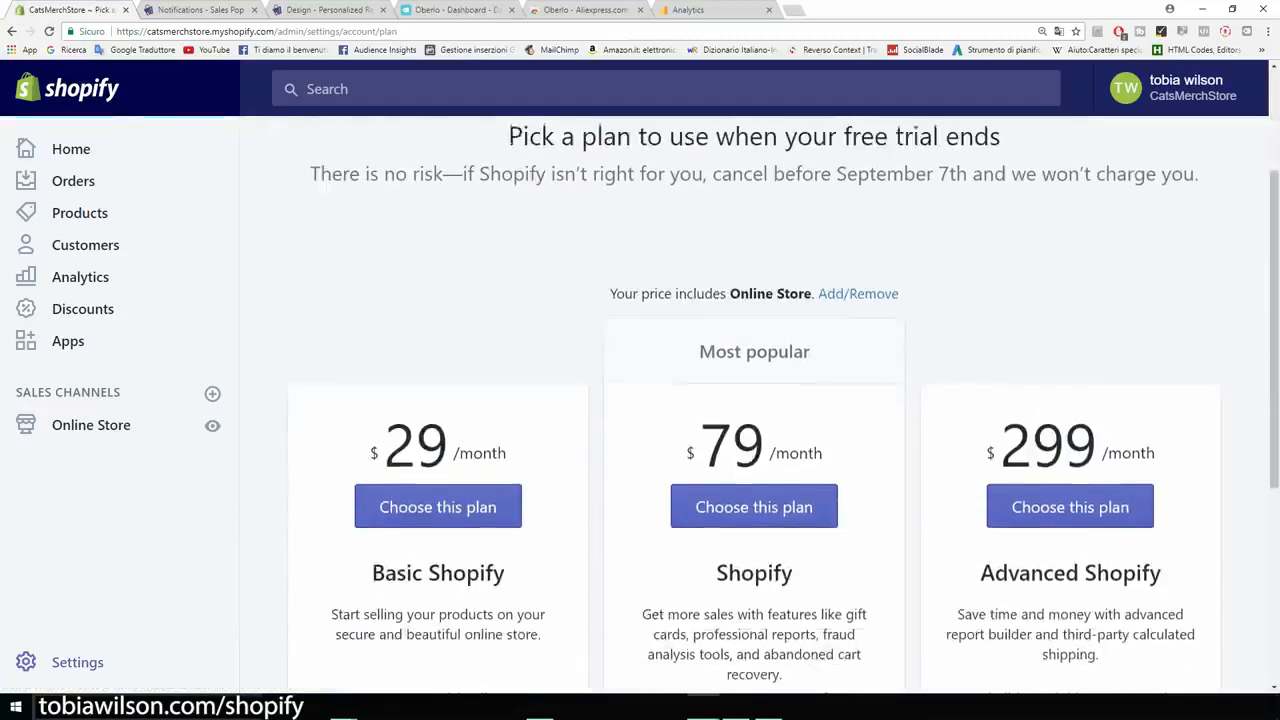
scroll(754, 400, "down", 1)
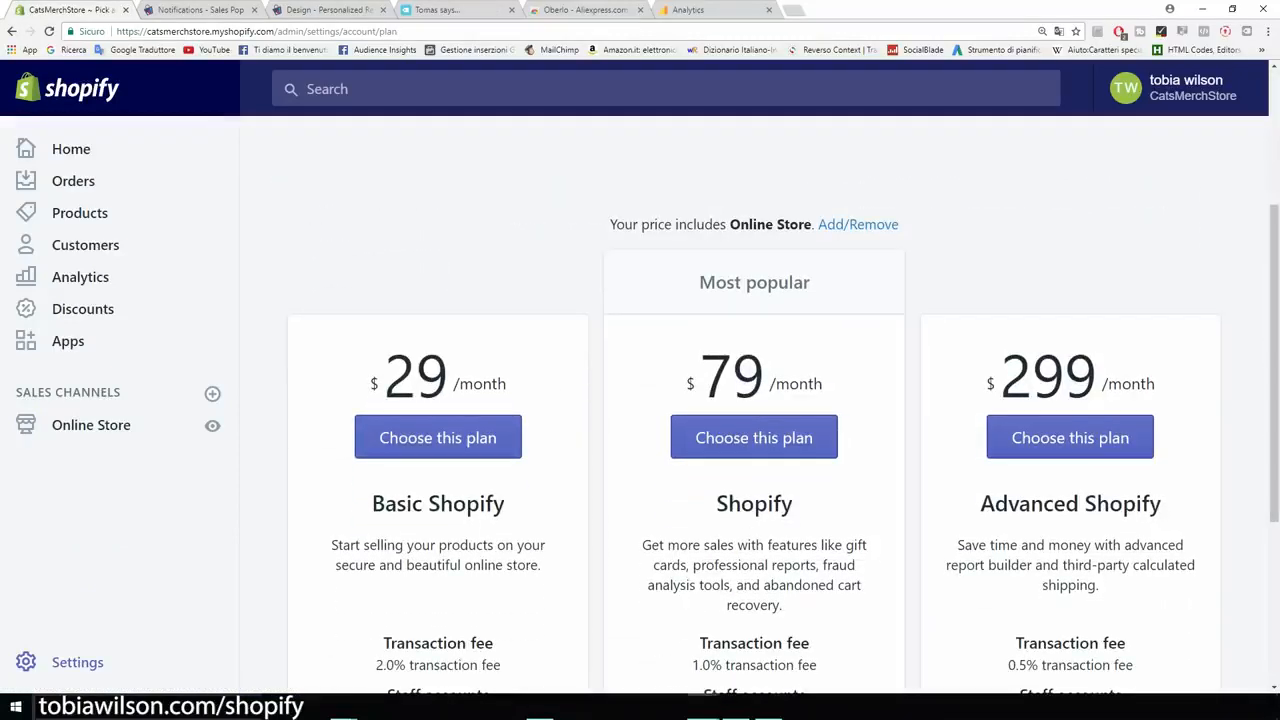
left_click_drag(508, 390, 370, 390)
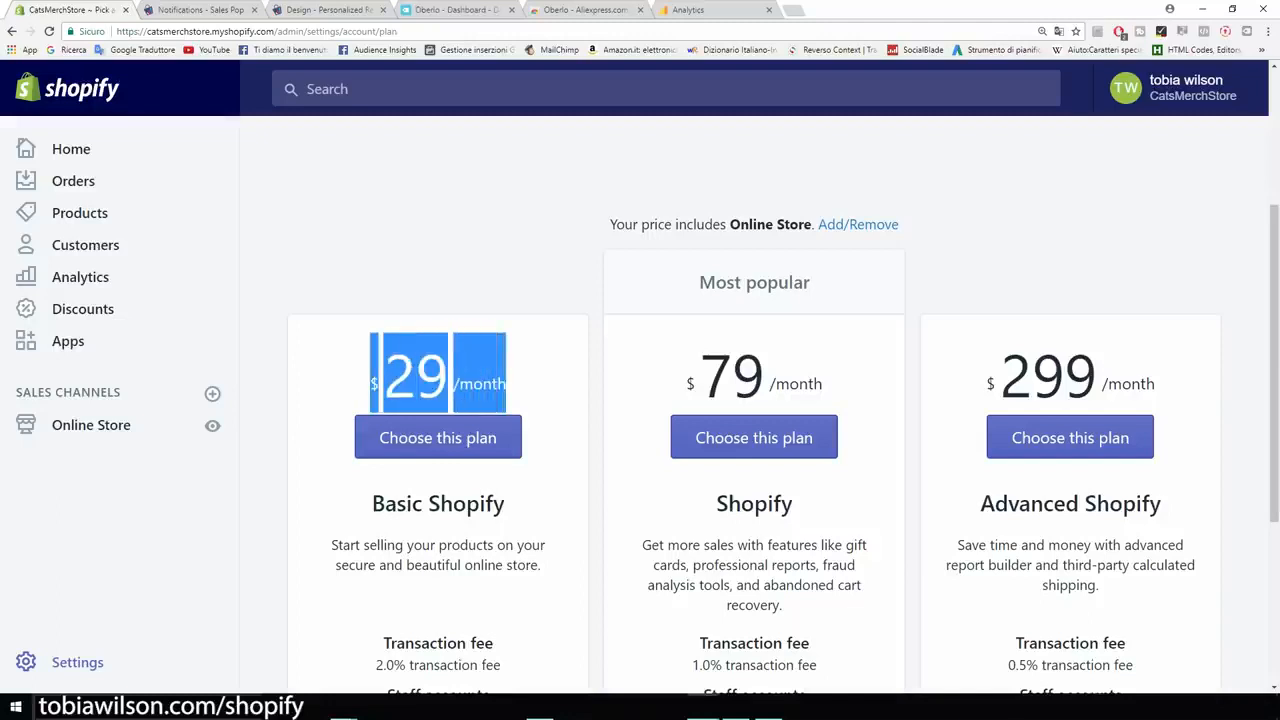
left_click(404, 376)
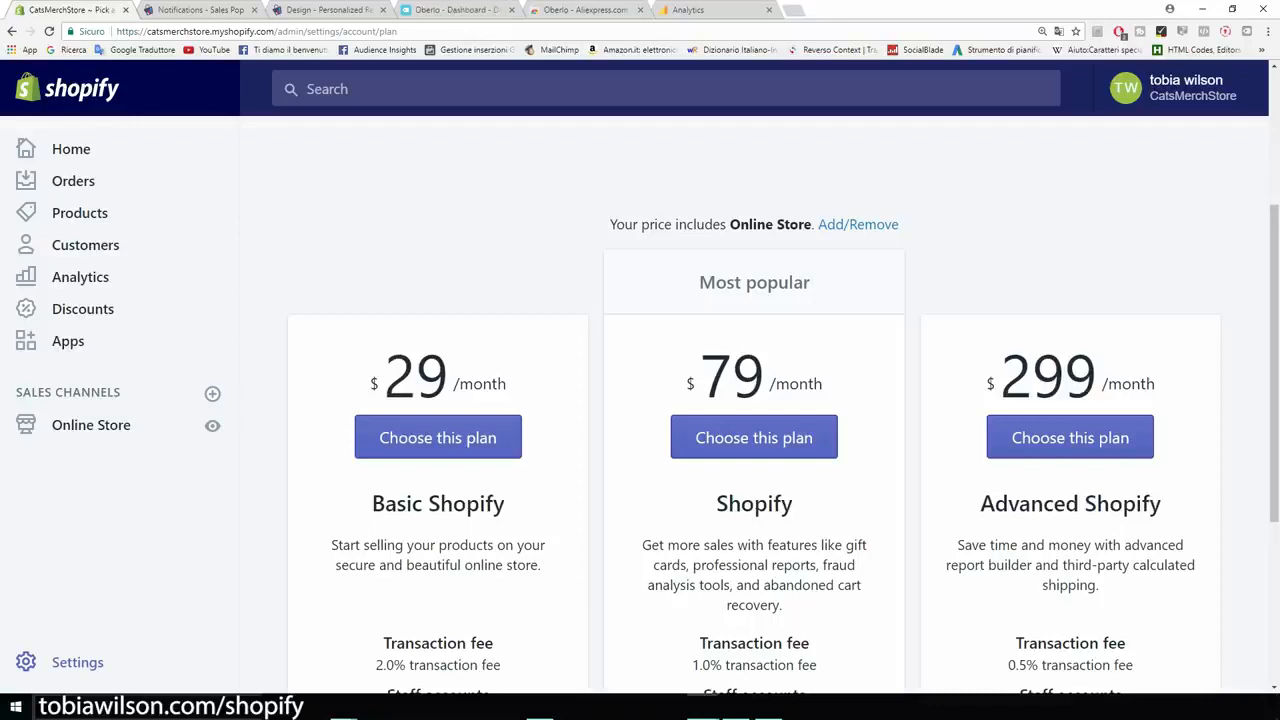
scroll(754, 400, "down", 1)
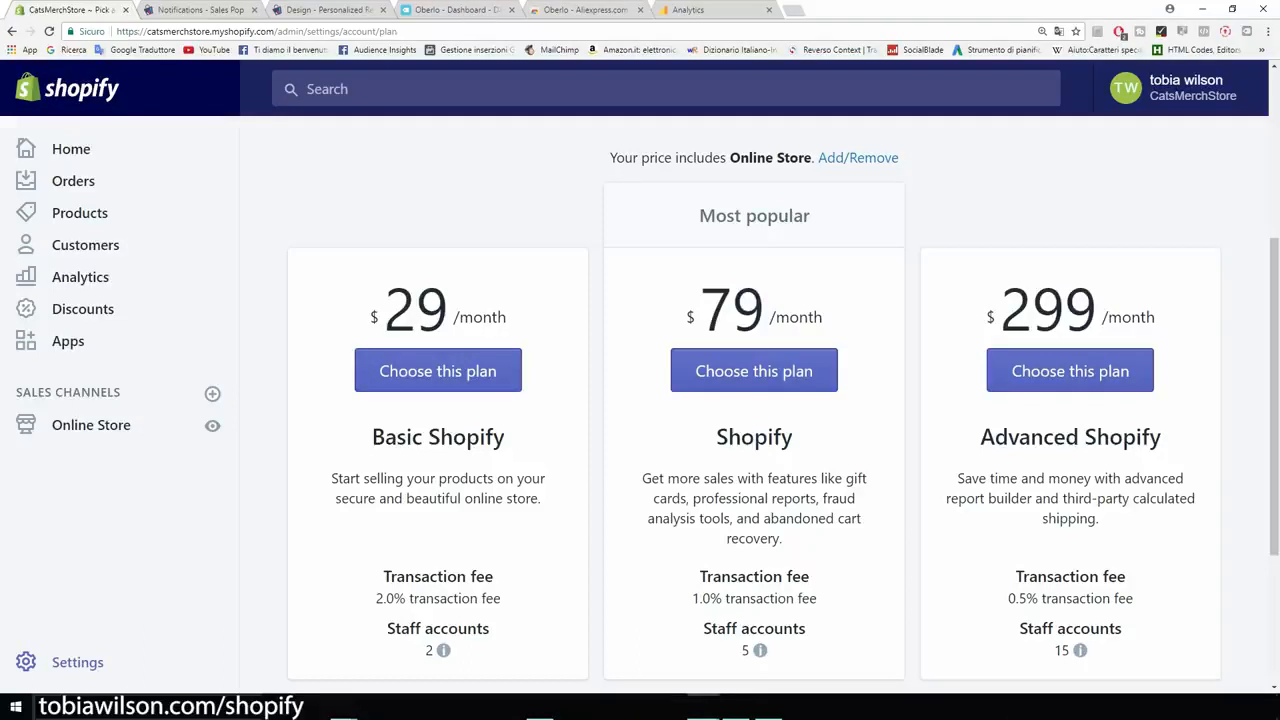
scroll(754, 400, "down", 1)
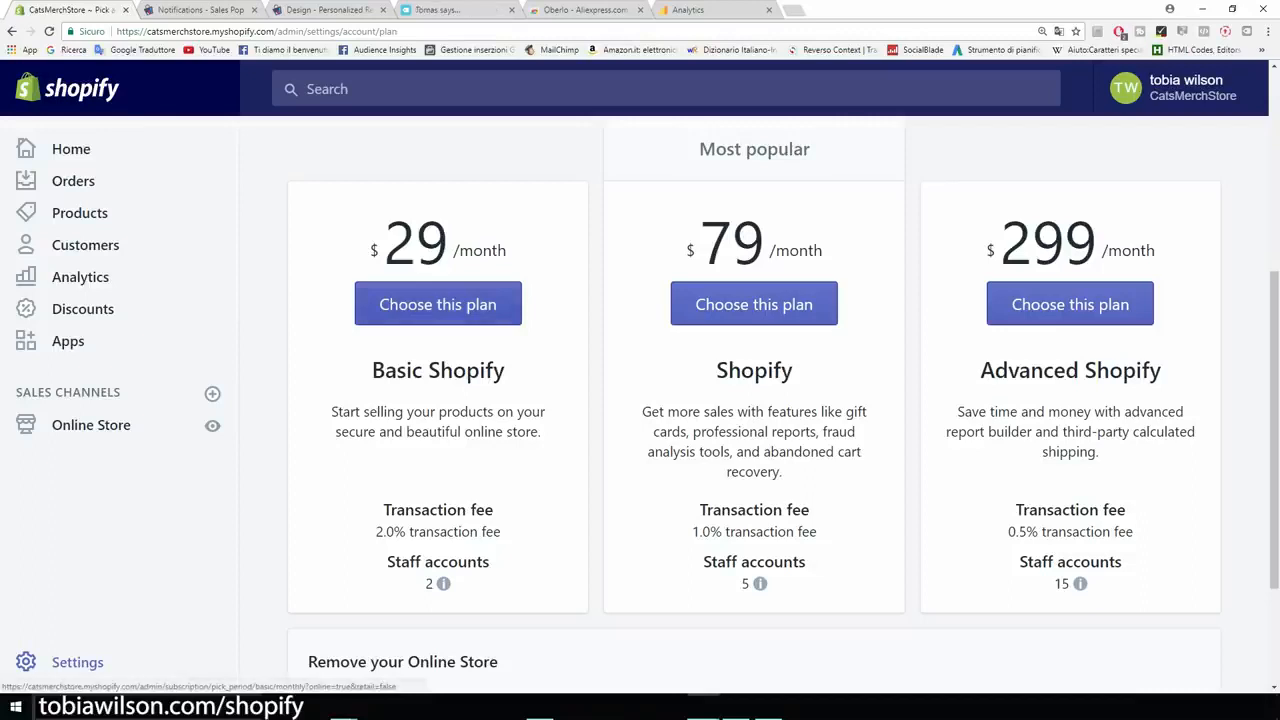
- Choose the Basic Shopify plan and review the payment and billing address fields it requires
left_click(437, 304)
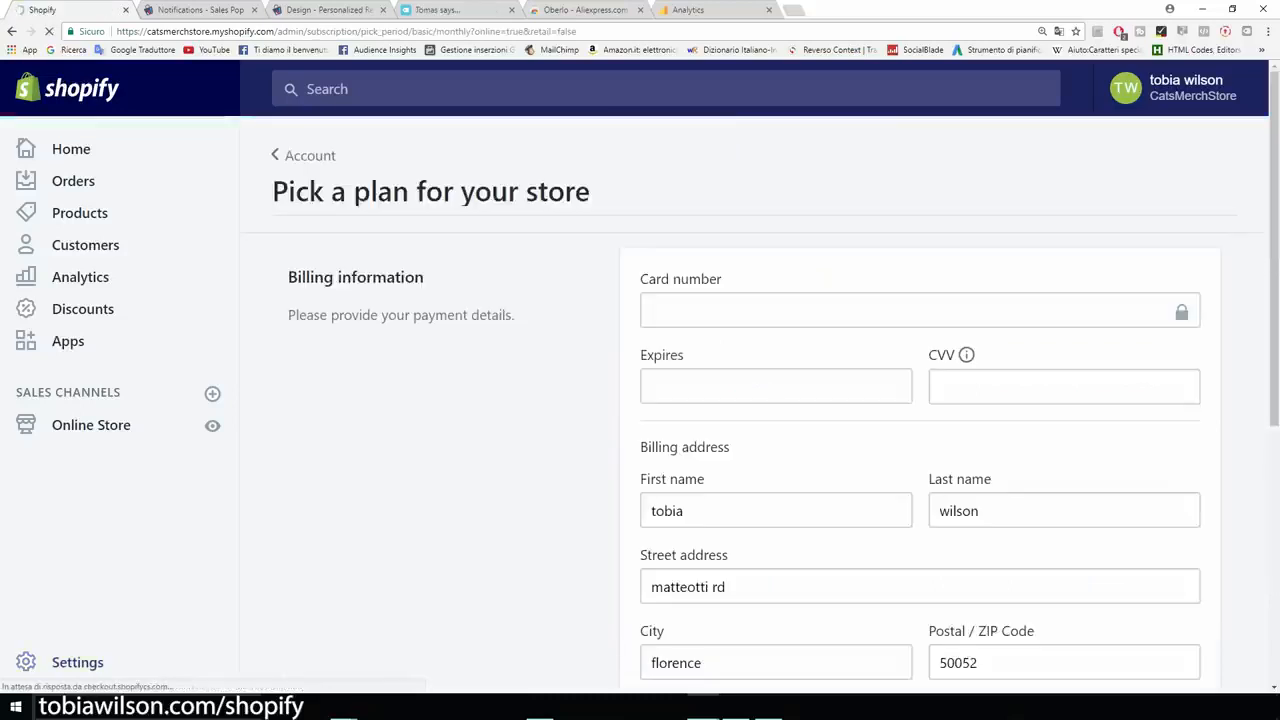
scroll(755, 404, "down", 1)
scroll(755, 404, "down", 1)
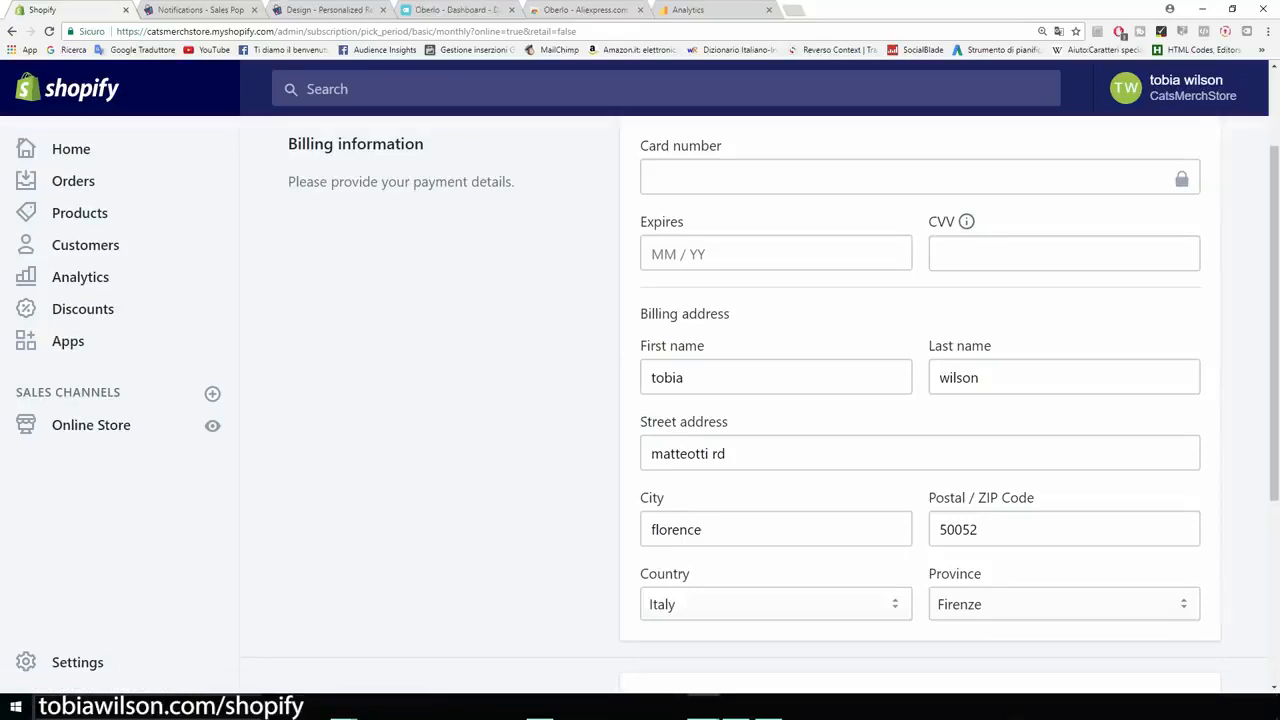
scroll(755, 404, "up", 2)
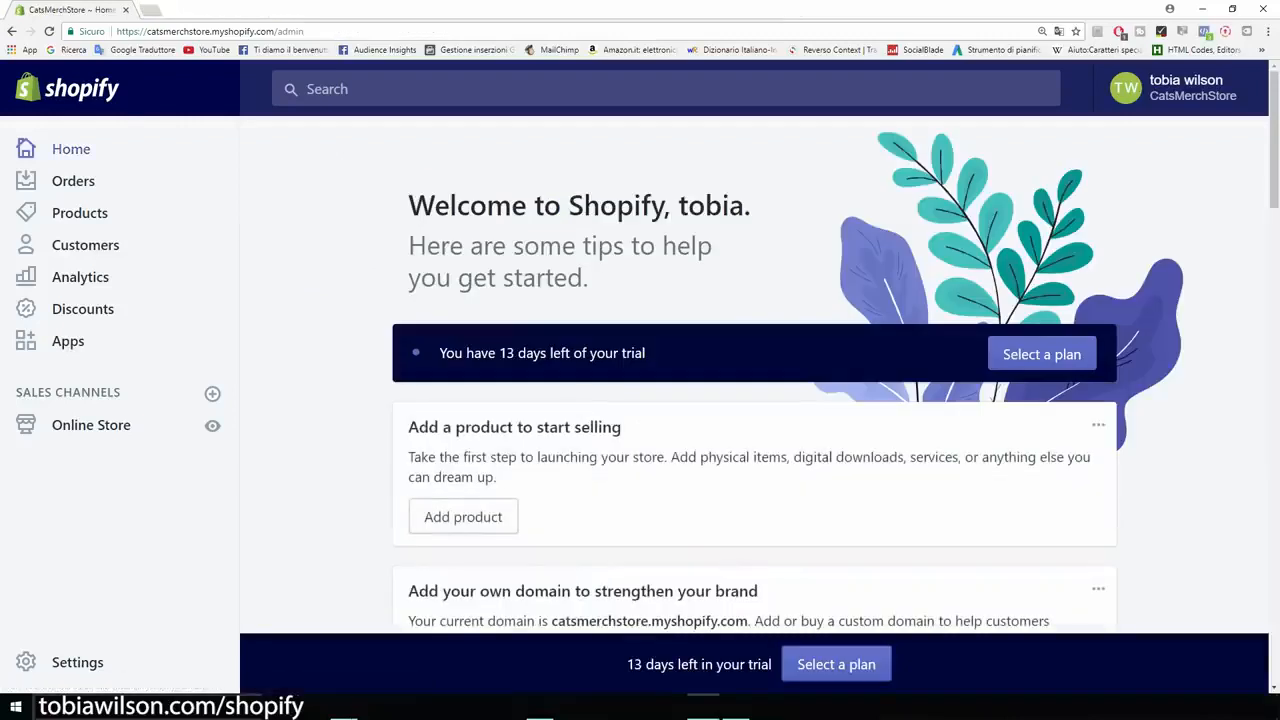
- Open the store's General settings at the store details
left_click(28, 662)
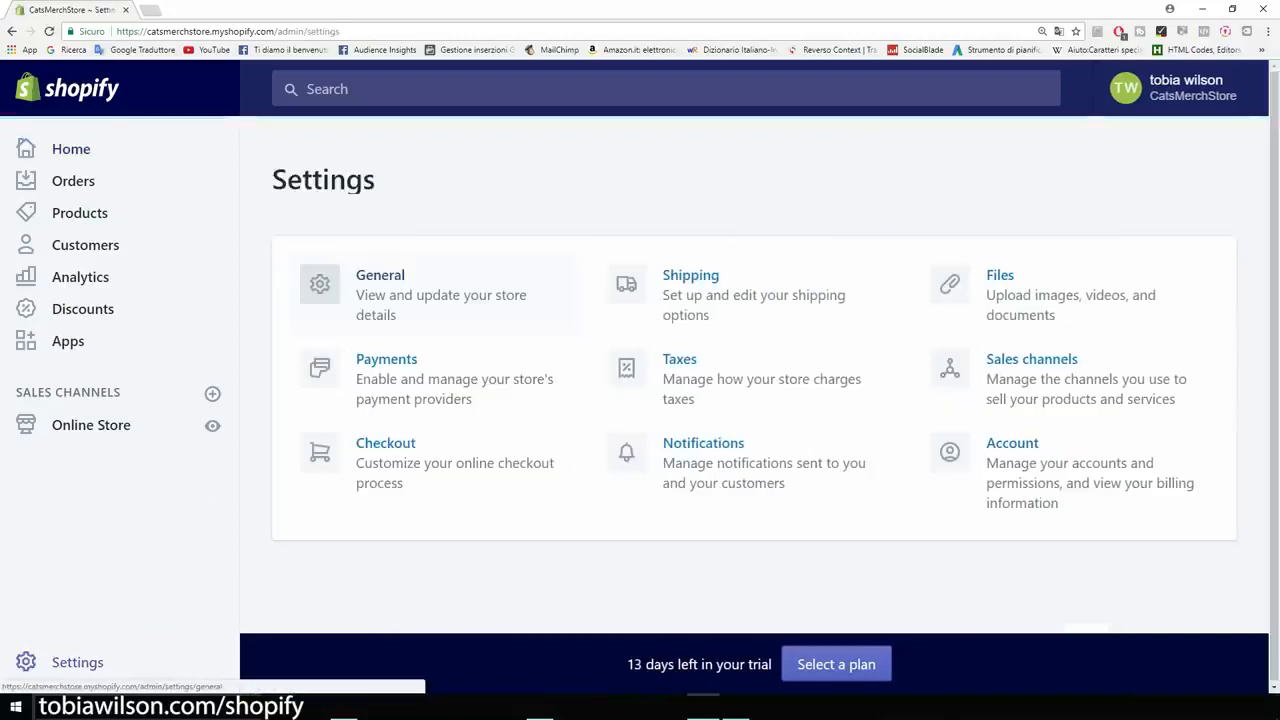
left_click(380, 276)
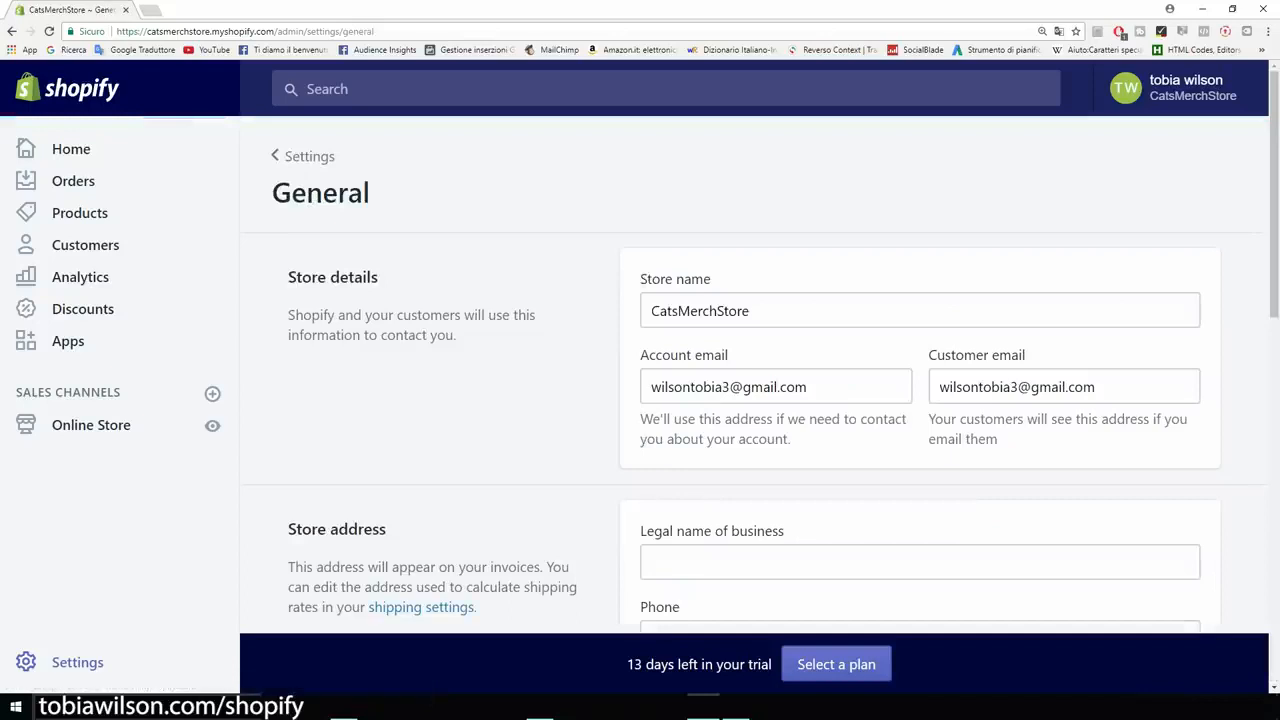
key("ctrl+plus")
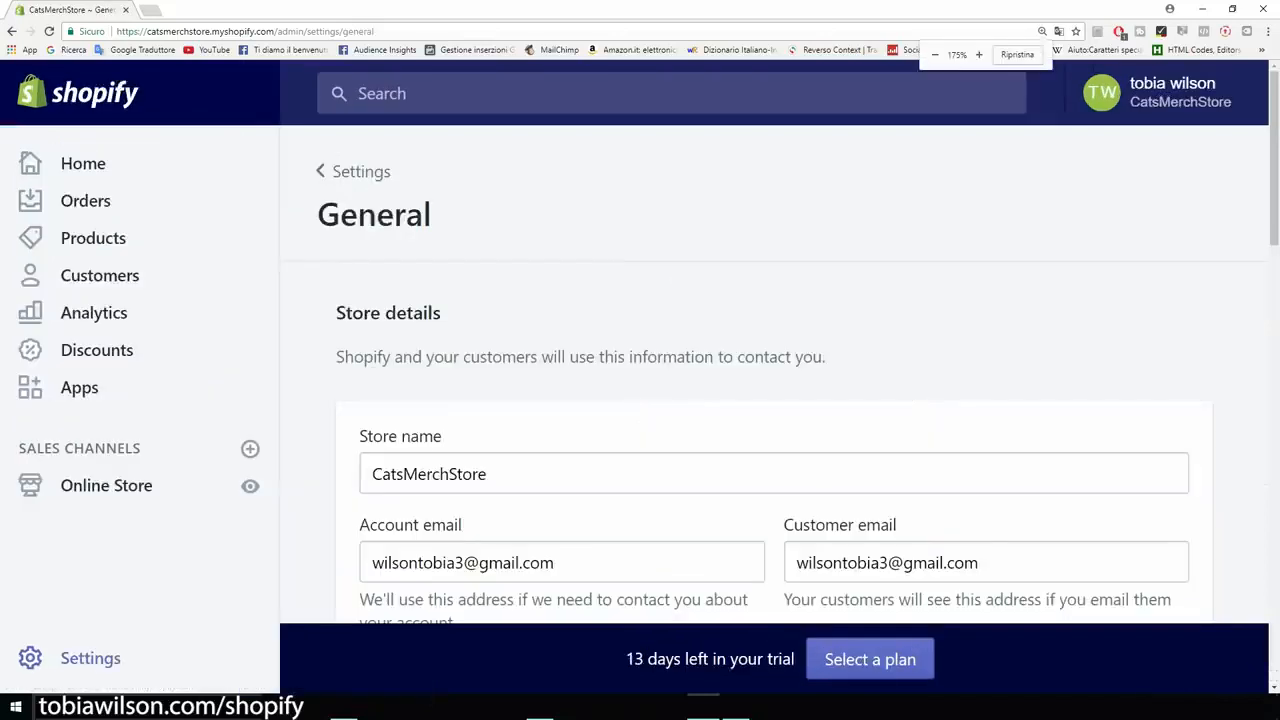
- Change the store name in the store details to Cat Lovers and check the myshopify.com address of the store
scroll(774, 374, "down", 2)
double_click(430, 274)
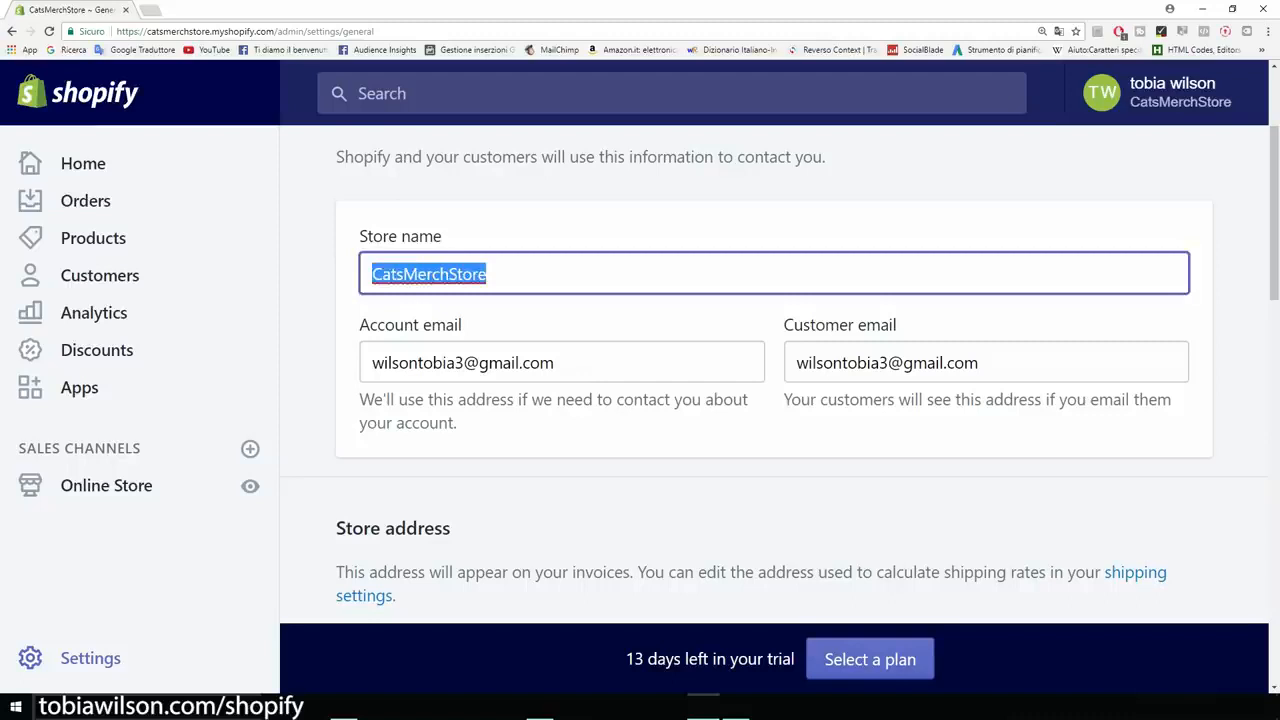
type("Cat Lovers")
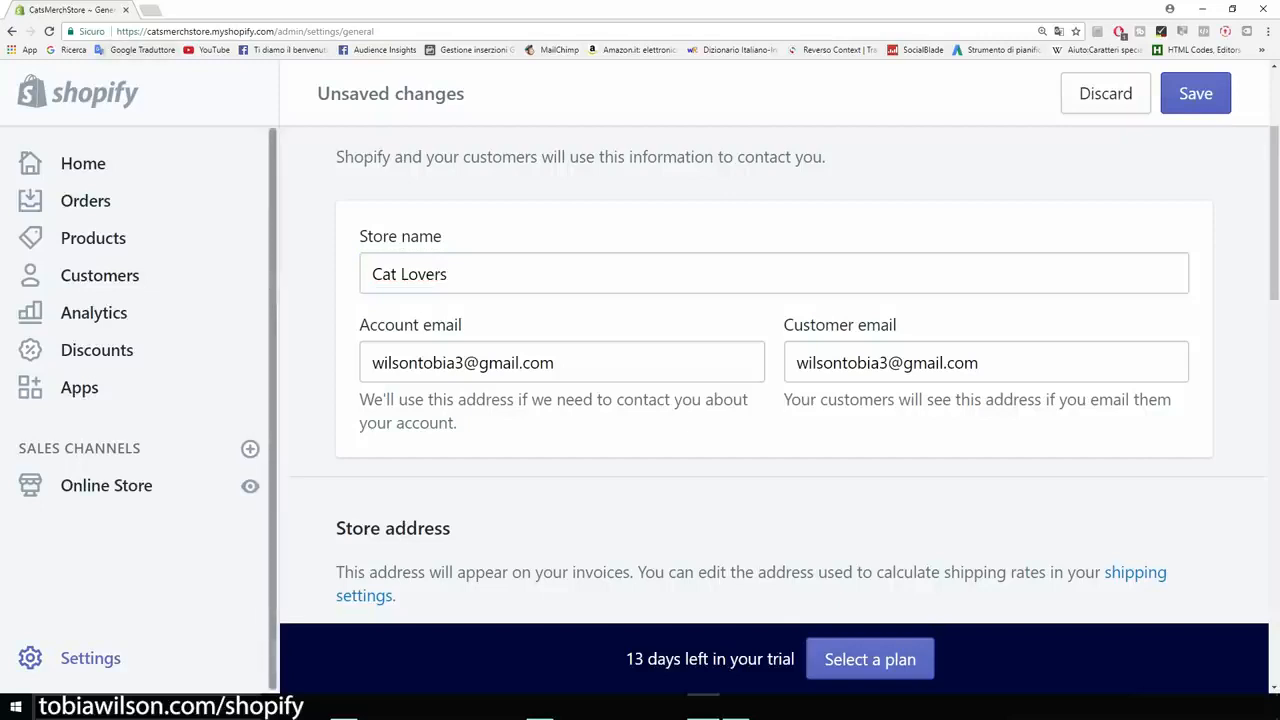
left_click_drag(146, 31, 275, 31)
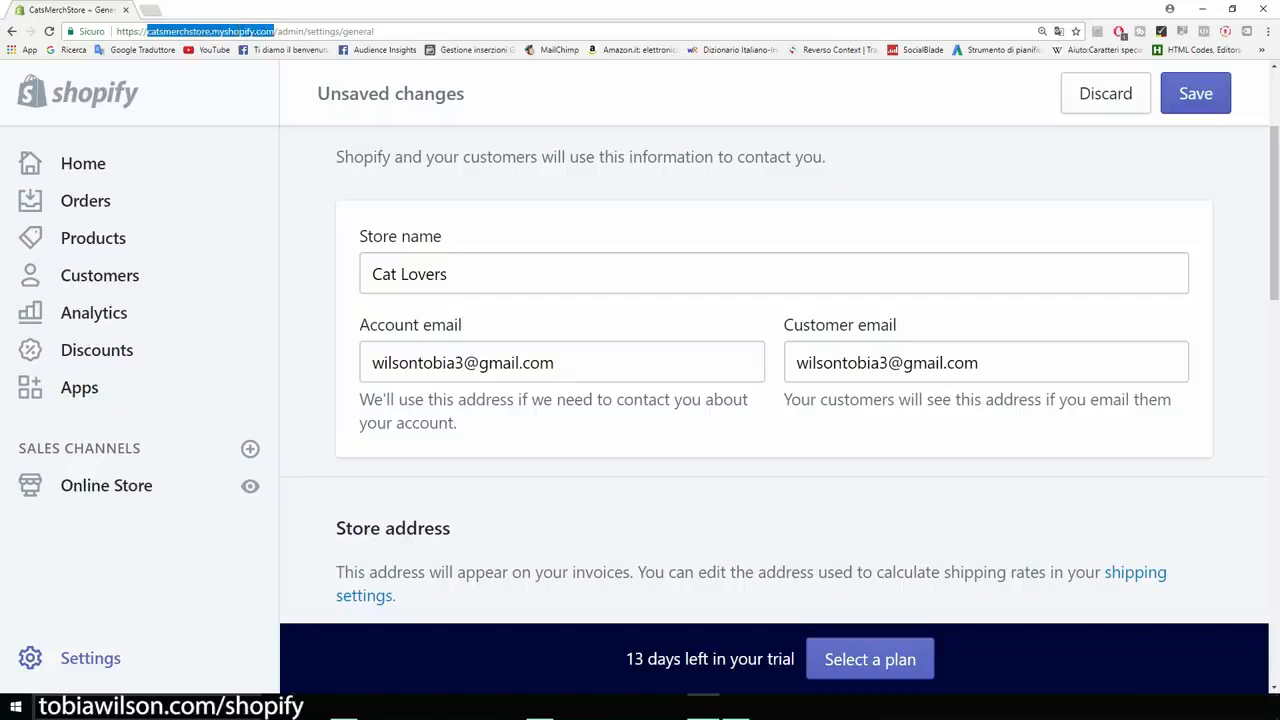
left_click(276, 31)
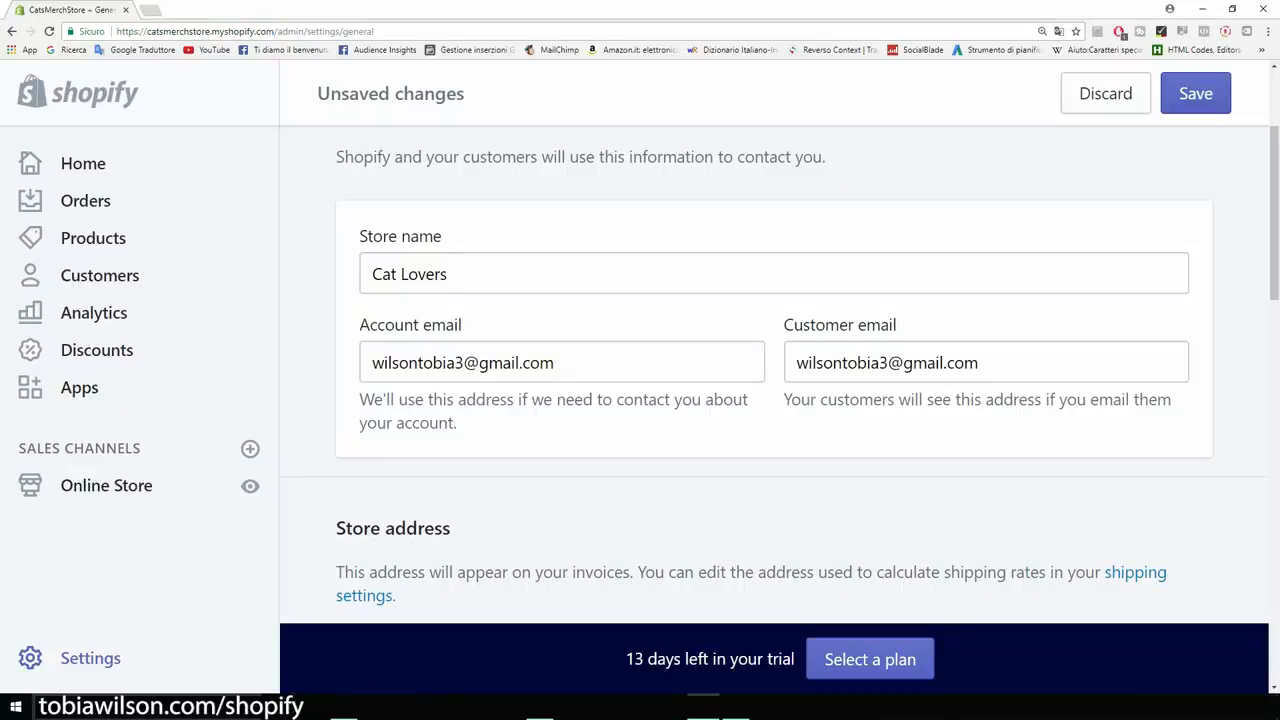
- Review the store address, timezone, unit and order ID settings, keep United States Dollars (USD) as the currency, and save the general settings
scroll(774, 375, "down", 2)
scroll(774, 375, "up", 2)
scroll(774, 375, "down", 2)
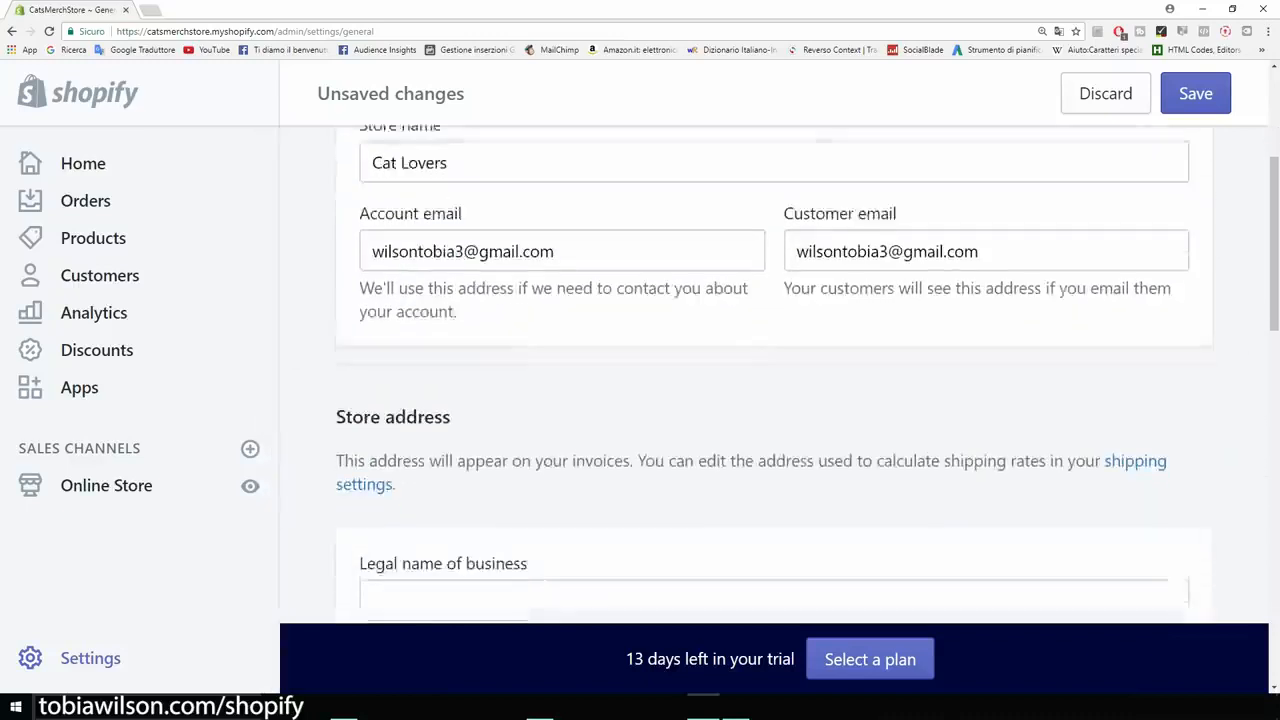
scroll(774, 375, "down", 4)
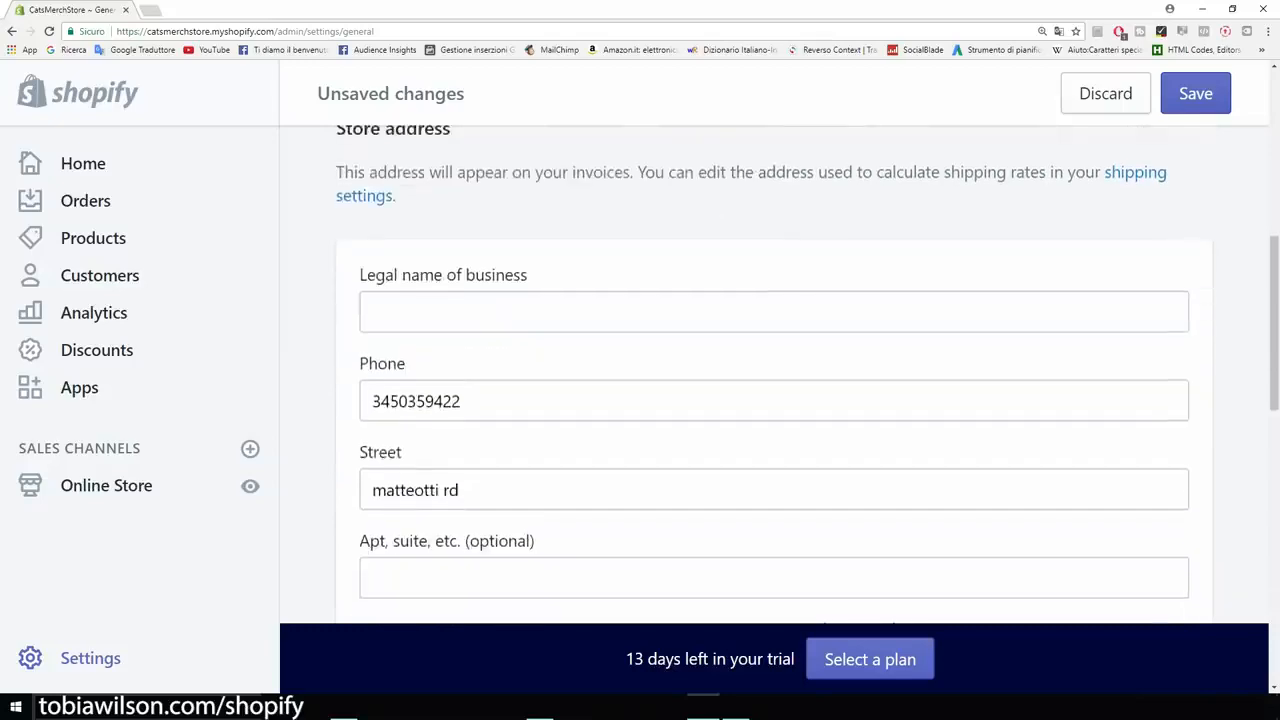
scroll(774, 375, "down", 2)
scroll(774, 375, "down", 2)
scroll(774, 375, "down", 4)
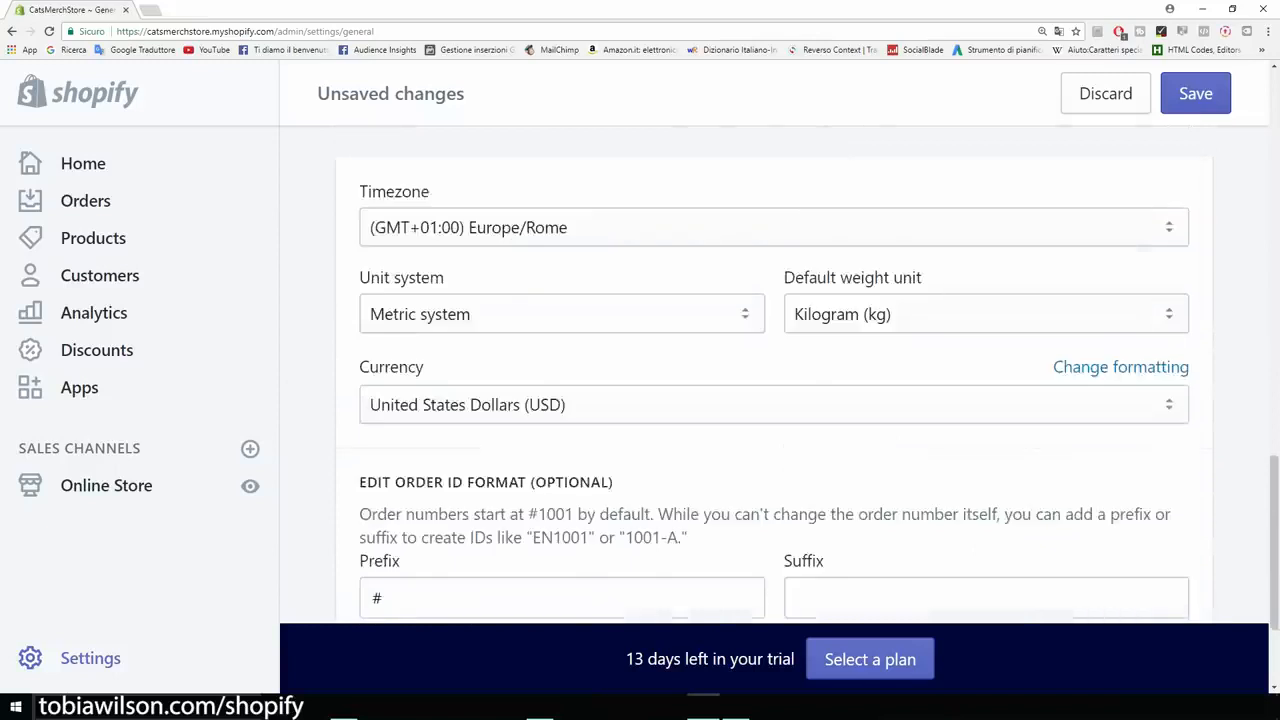
scroll(774, 375, "down", 1)
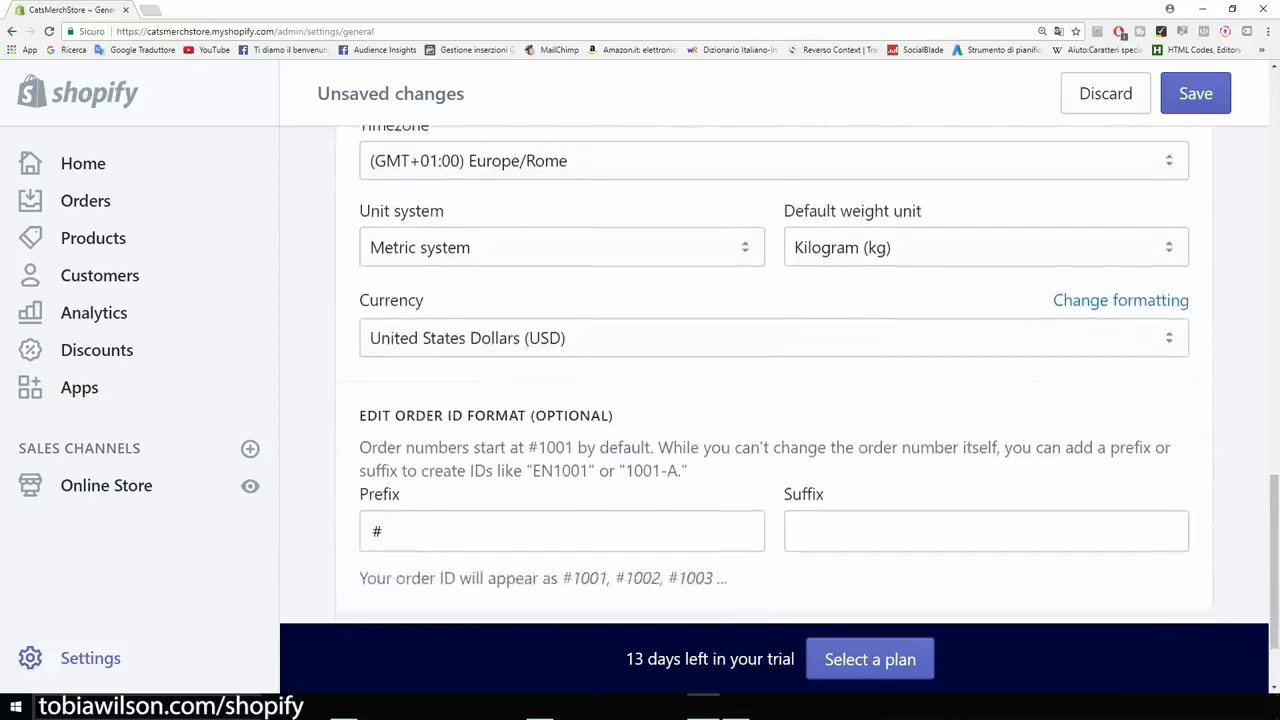
scroll(774, 375, "down", 1)
left_click(774, 271)
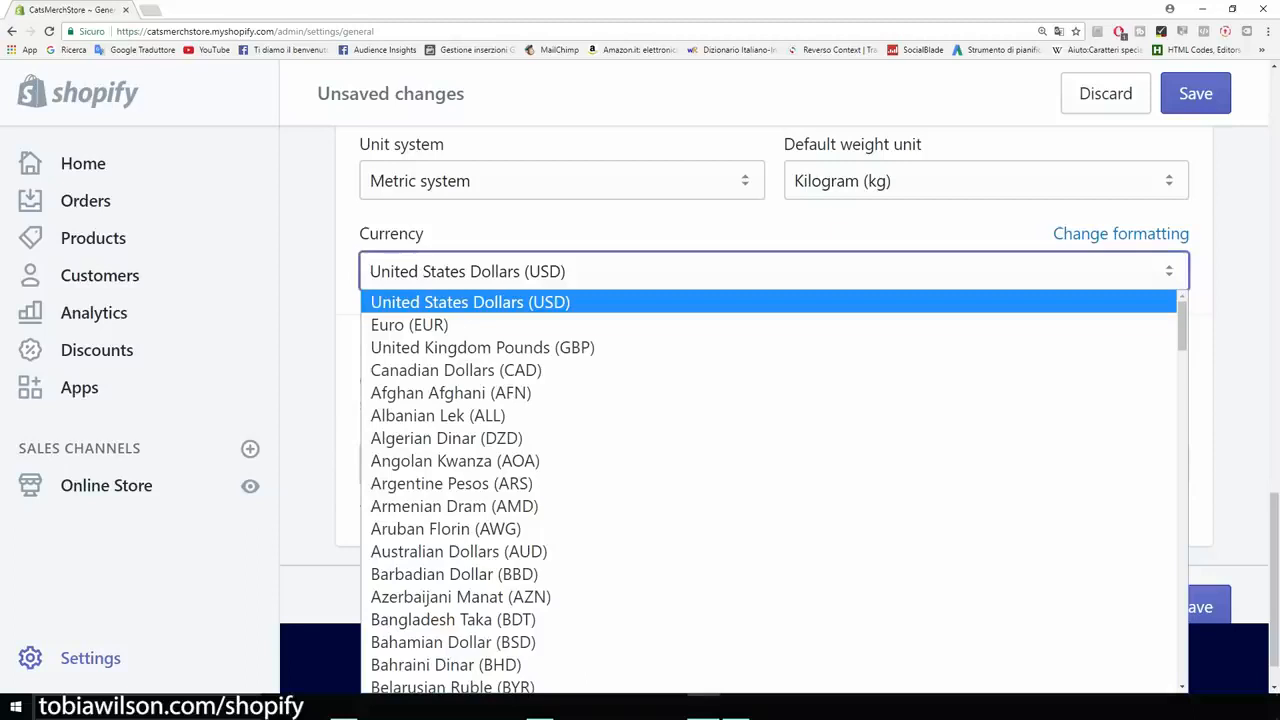
left_click(308, 285)
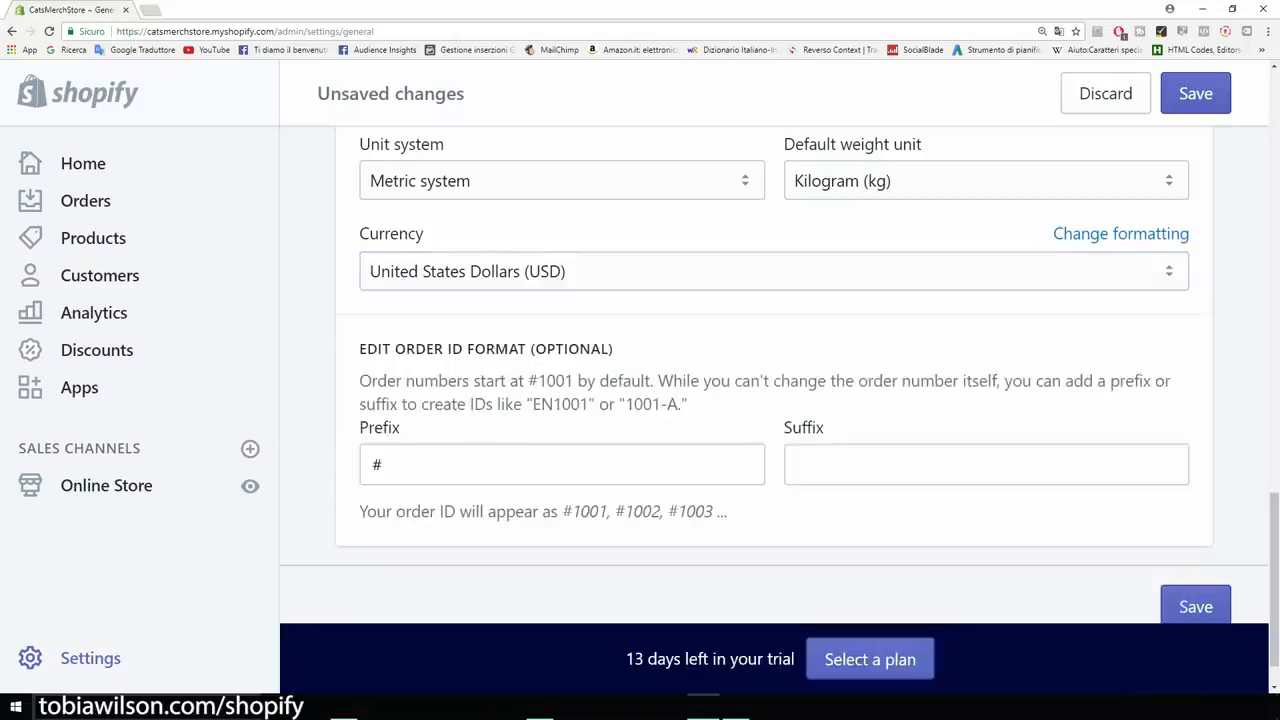
scroll(774, 375, "down", 1)
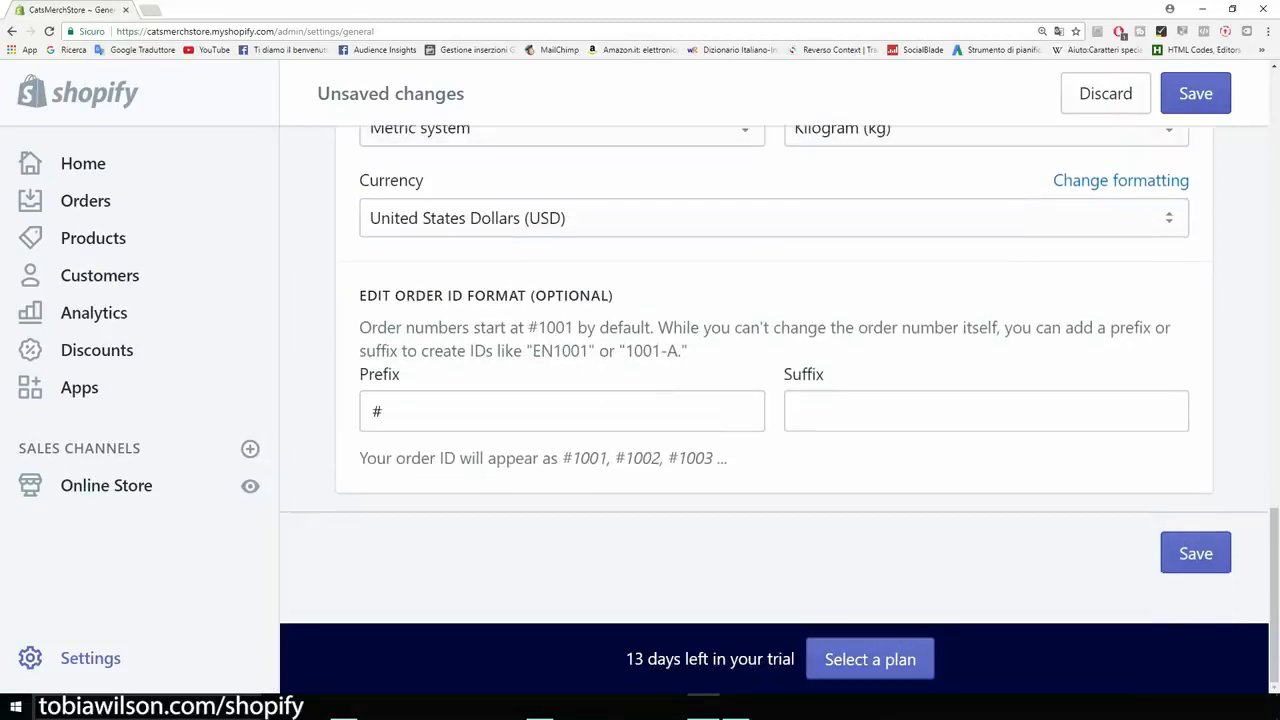
left_click(1195, 553)
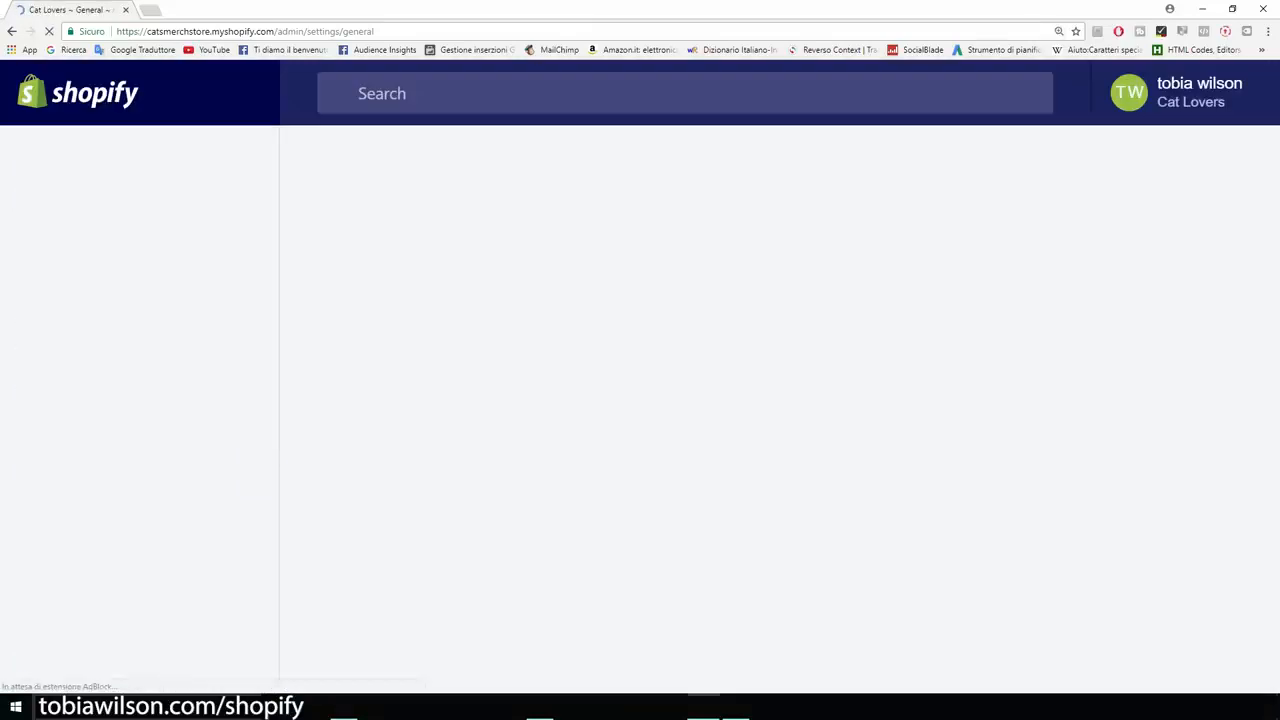
- Open the store's Payments settings and examine the PayPal Express Checkout section and its notification email
left_click(90, 657)
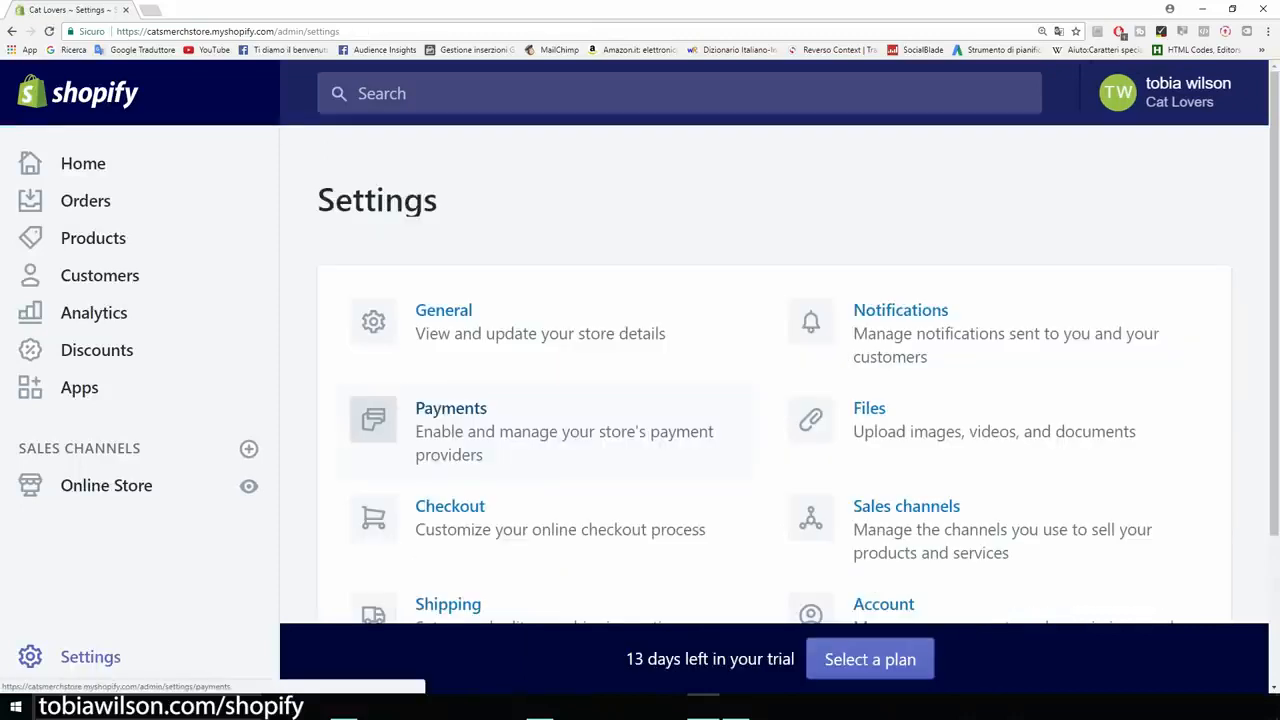
left_click(451, 409)
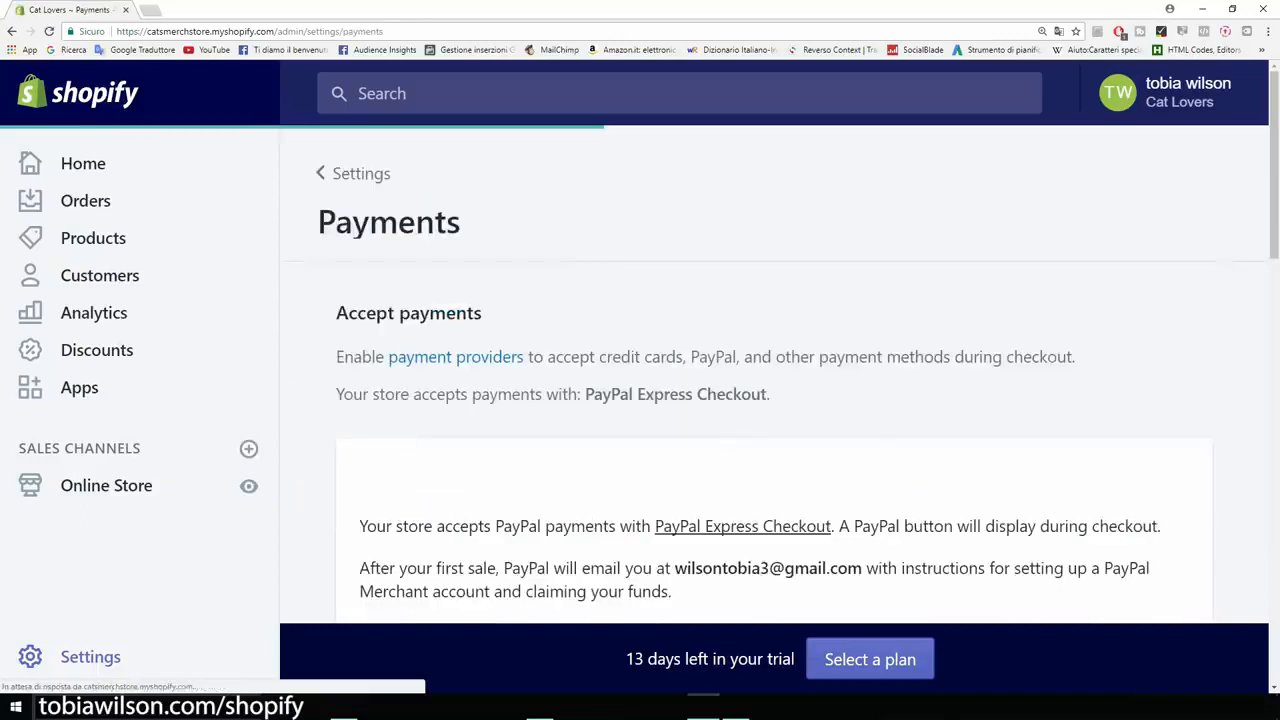
scroll(774, 400, "down", 2)
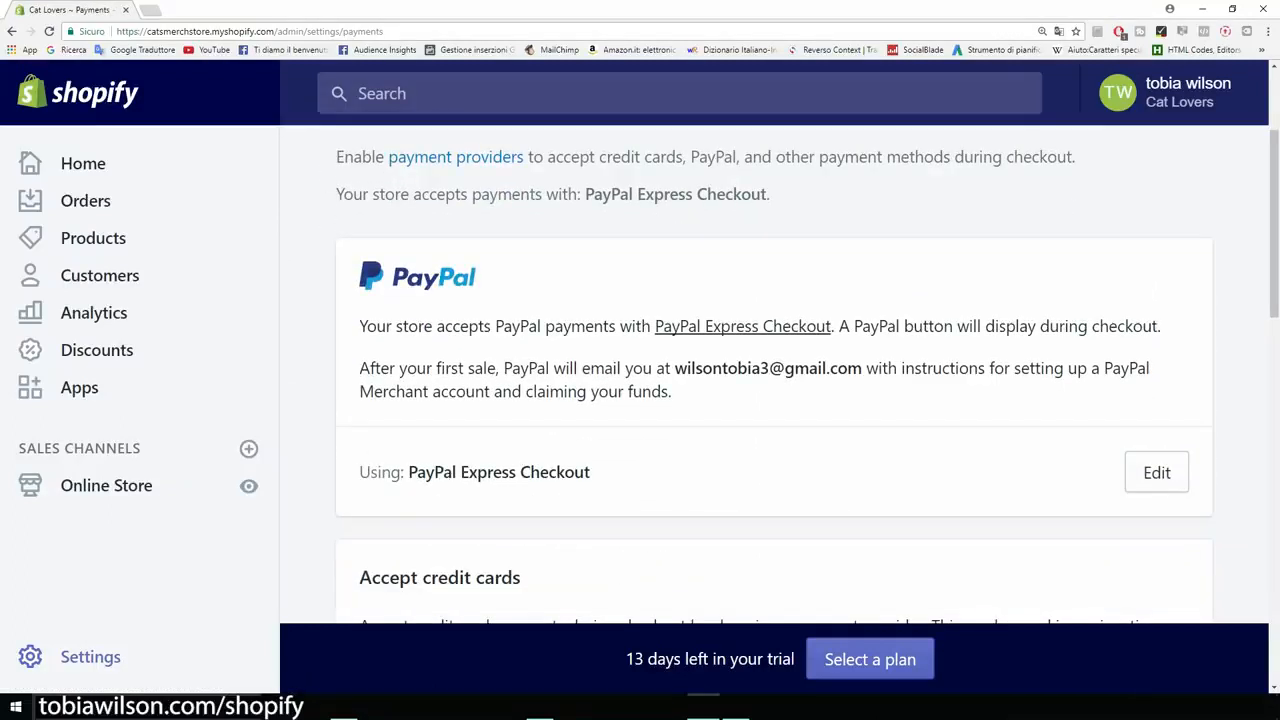
left_click_drag(674, 368, 862, 368)
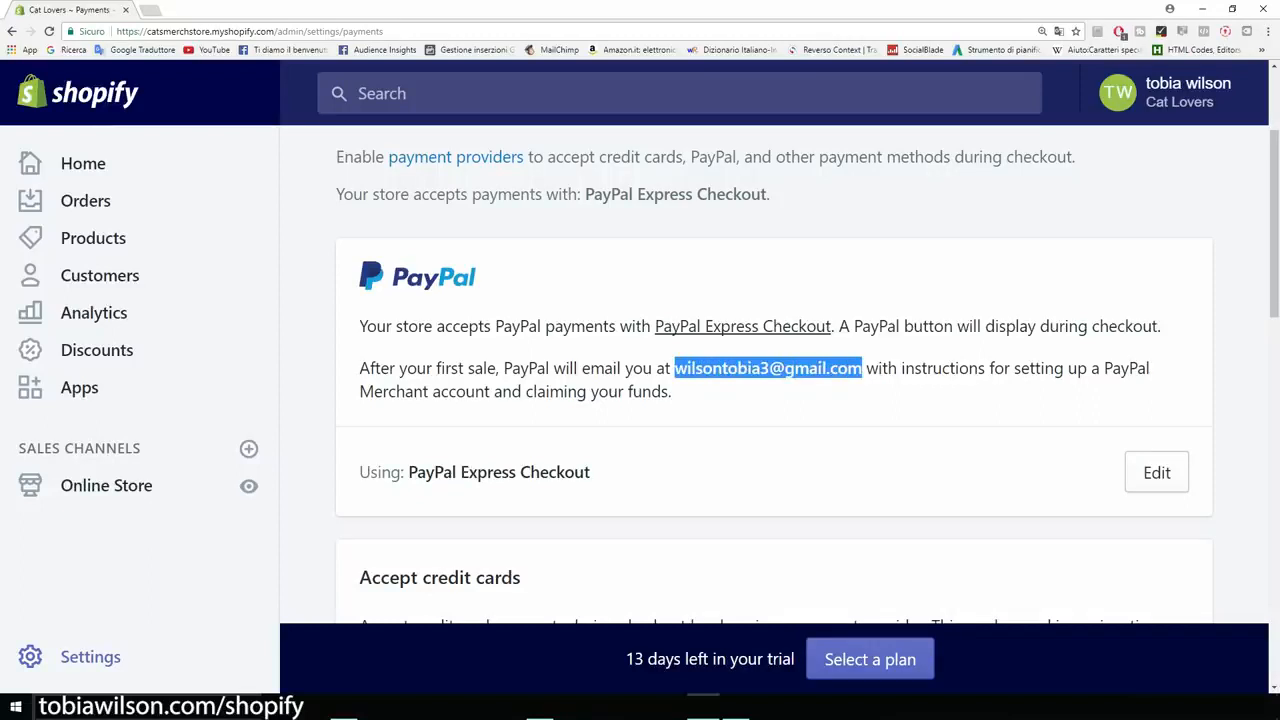
left_click(862, 370)
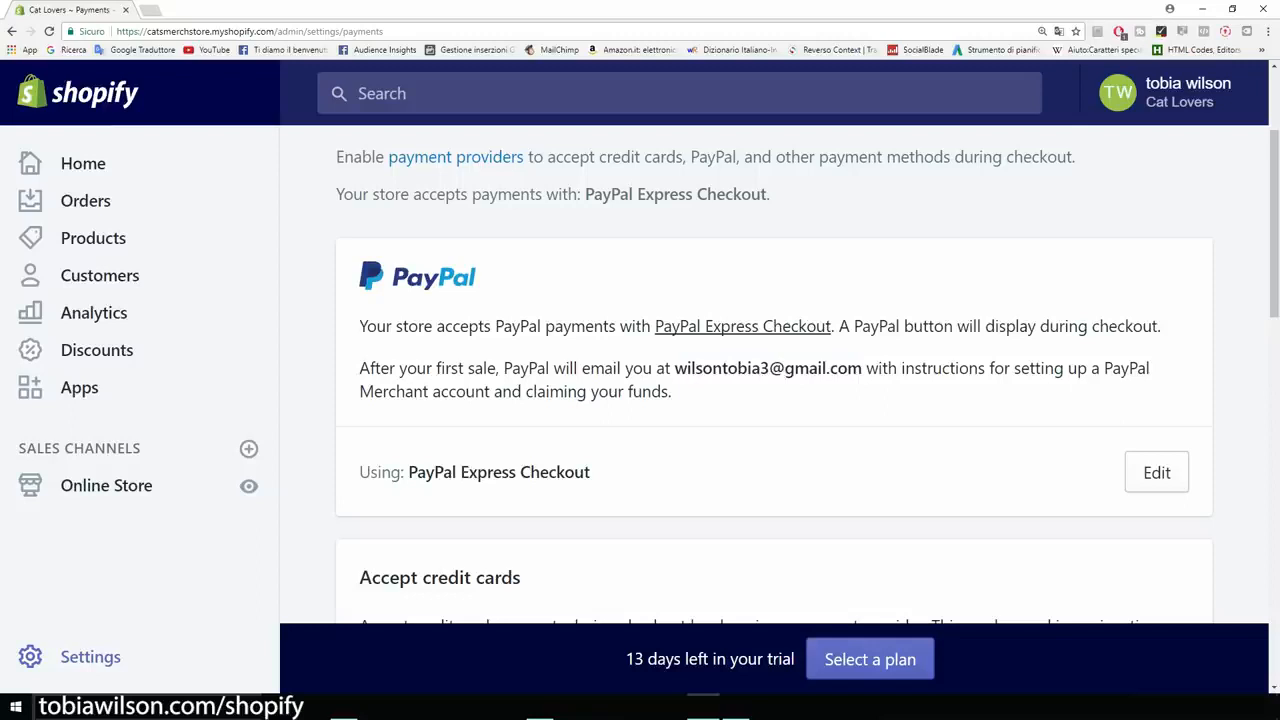
scroll(774, 374, "down", 1)
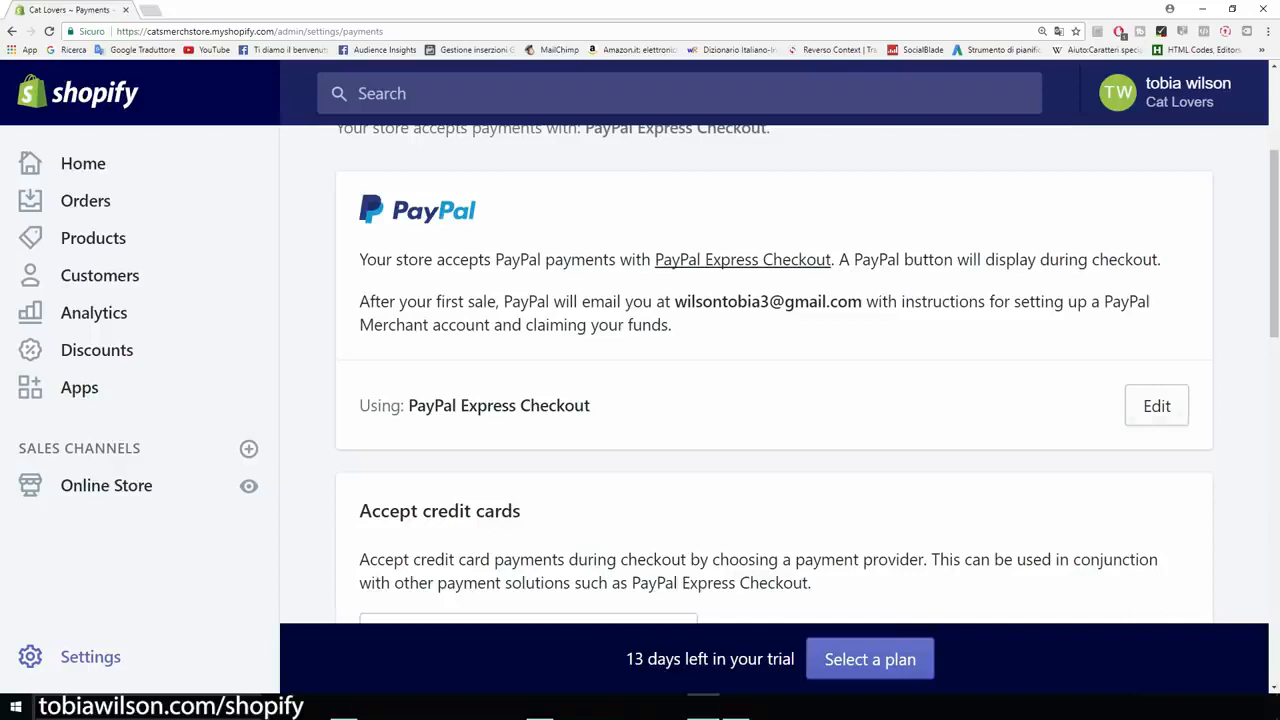
- Choose Stripe as the provider for accepting credit card payments
scroll(774, 374, "down", 4)
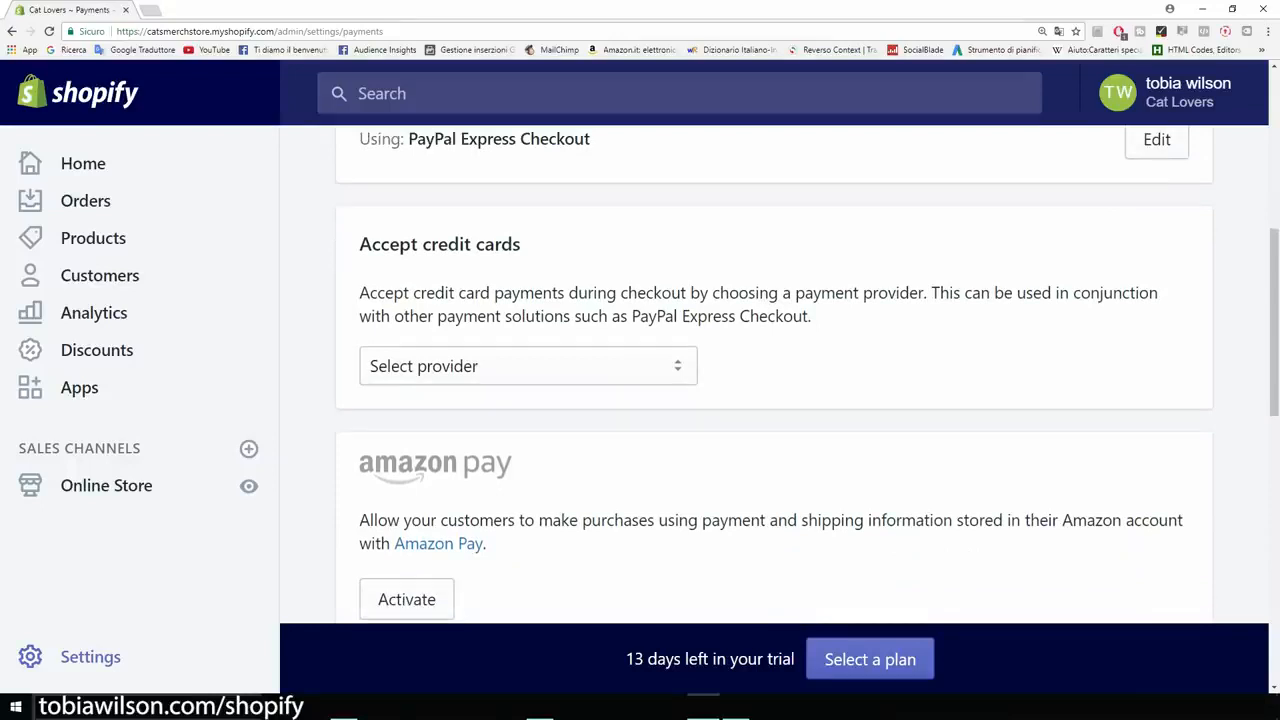
key("ctrl+minus")
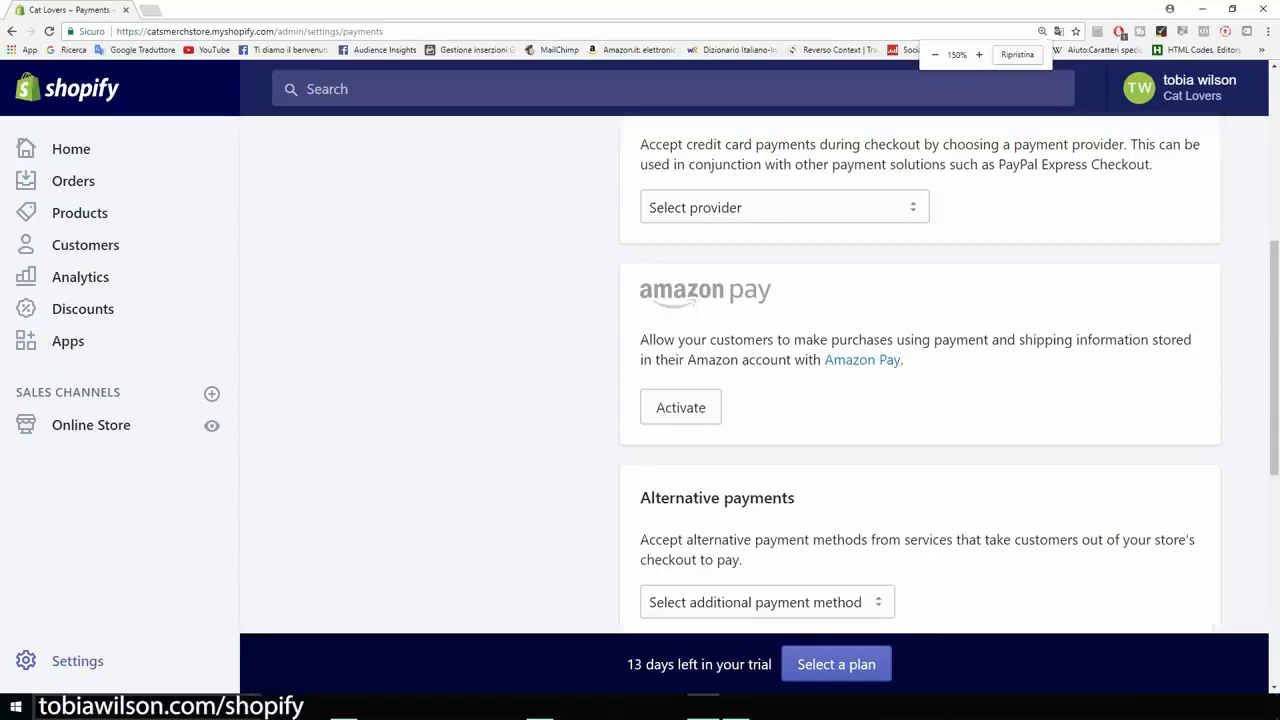
scroll(920, 380, "up", 4)
scroll(920, 380, "down", 1)
scroll(920, 380, "down", 2)
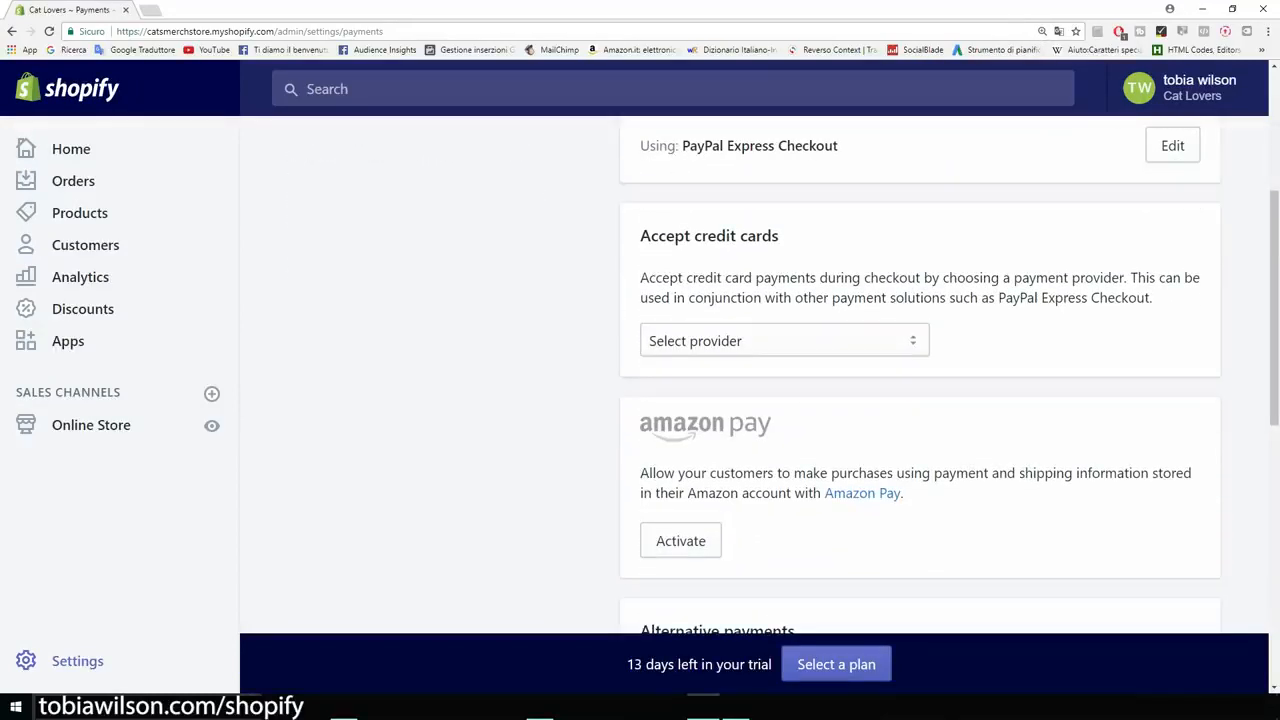
left_click(785, 341)
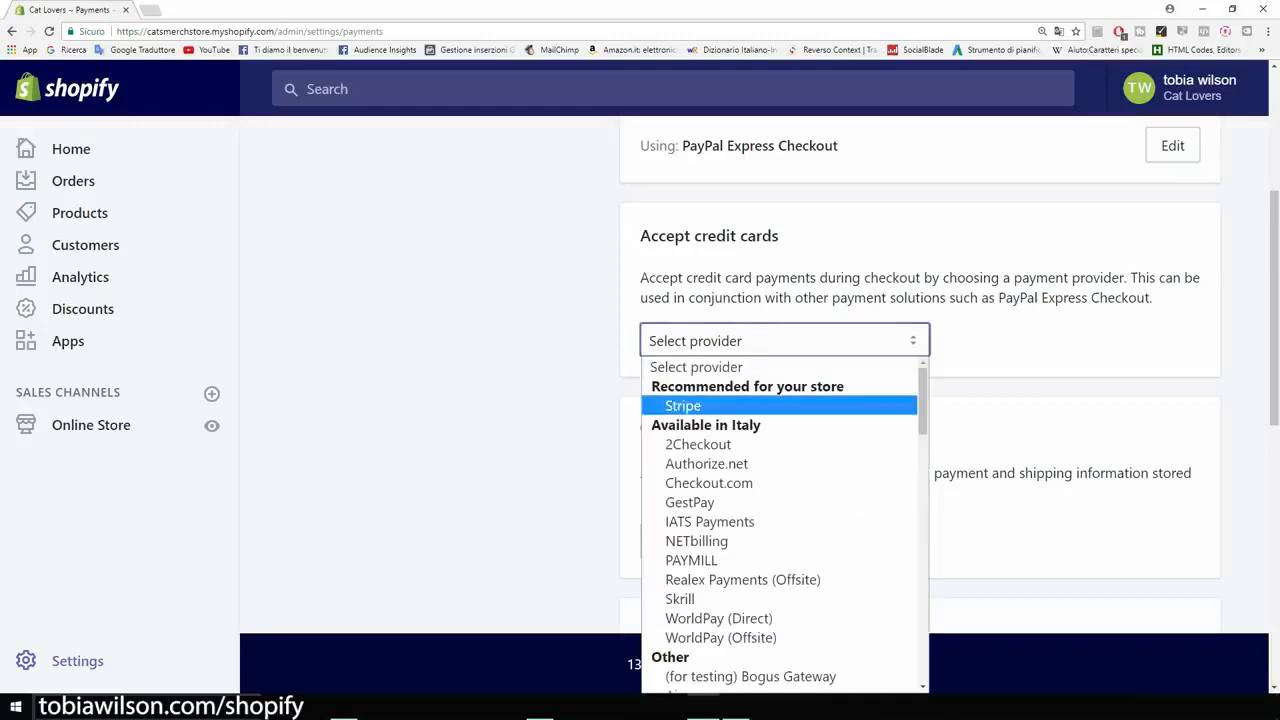
left_click(683, 406)
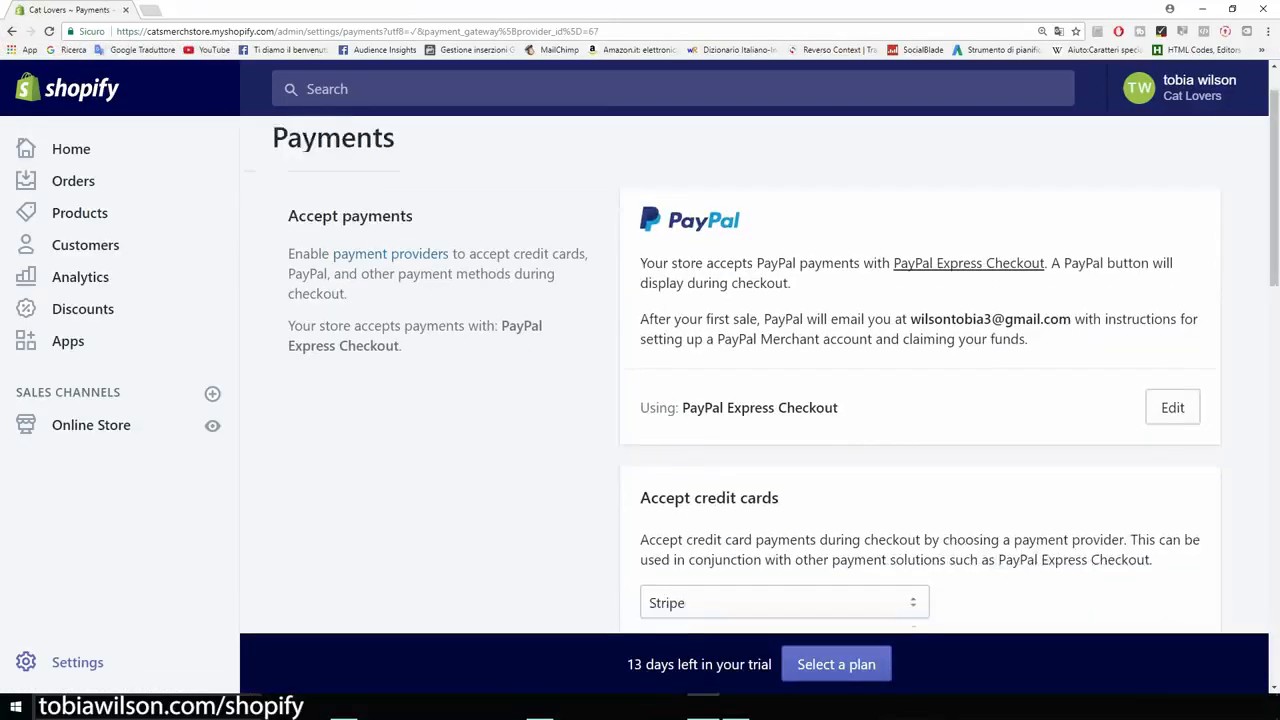
- Start the Stripe activation, examine the business, personal and bank details its registration form requires, and return to the Payments settings
scroll(777, 362, "down", 4)
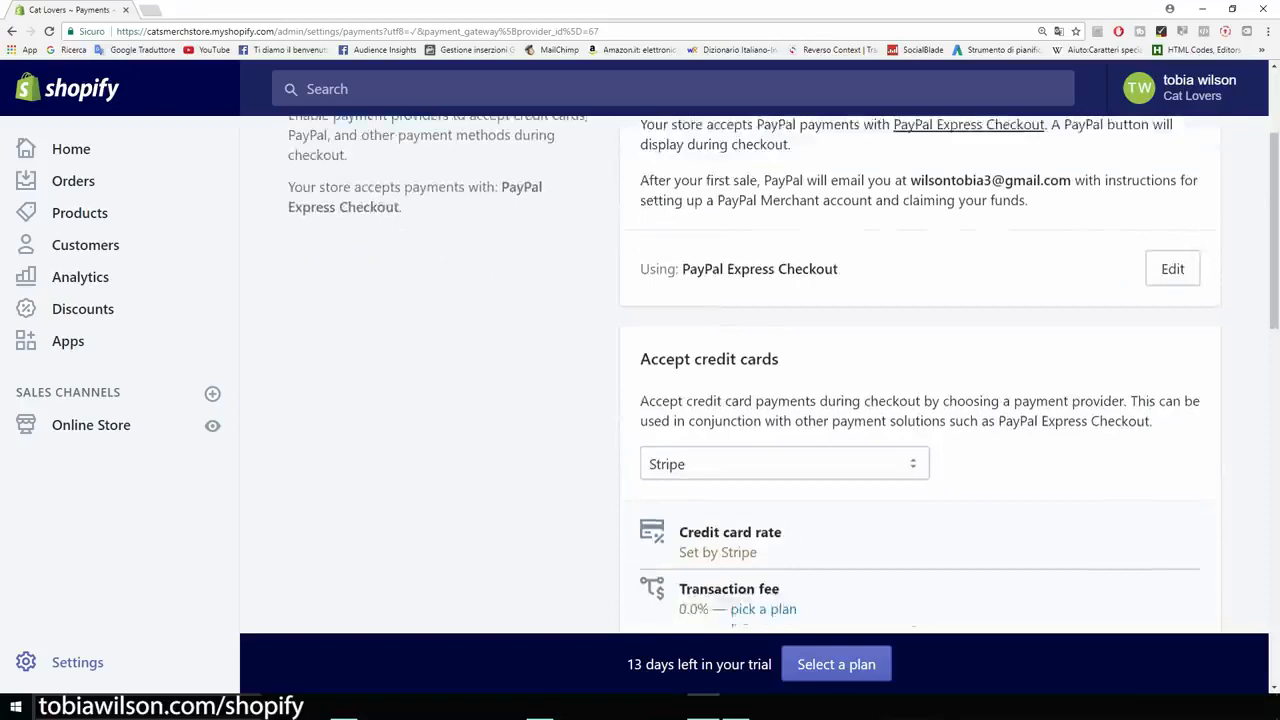
scroll(918, 376, "down", 1)
scroll(918, 376, "up", 1)
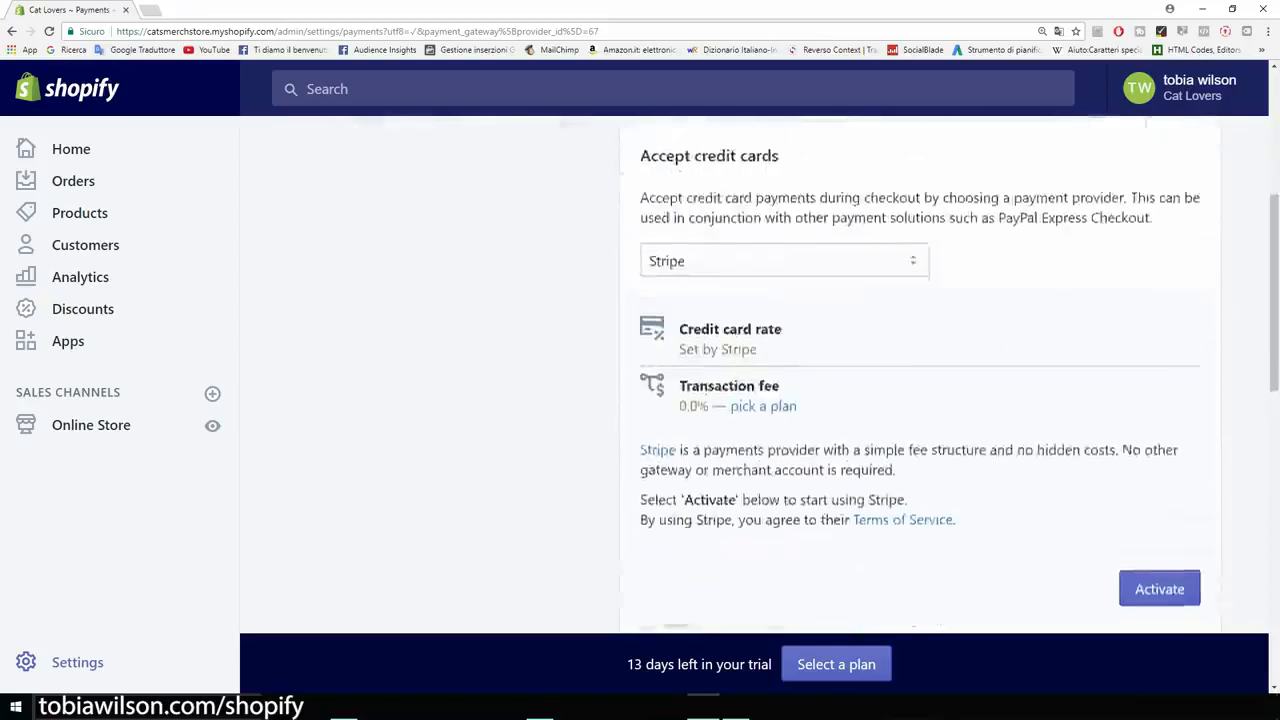
scroll(918, 376, "down", 2)
left_click(1159, 458)
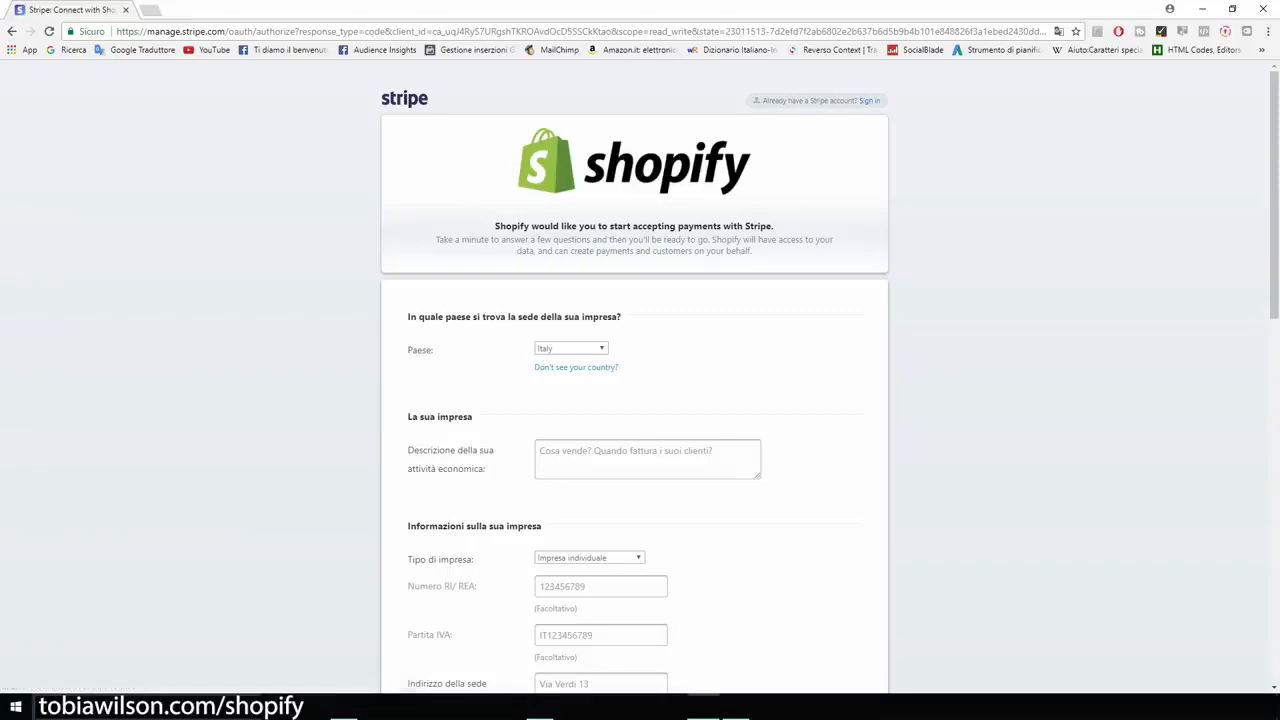
scroll(640, 400, "down", 4)
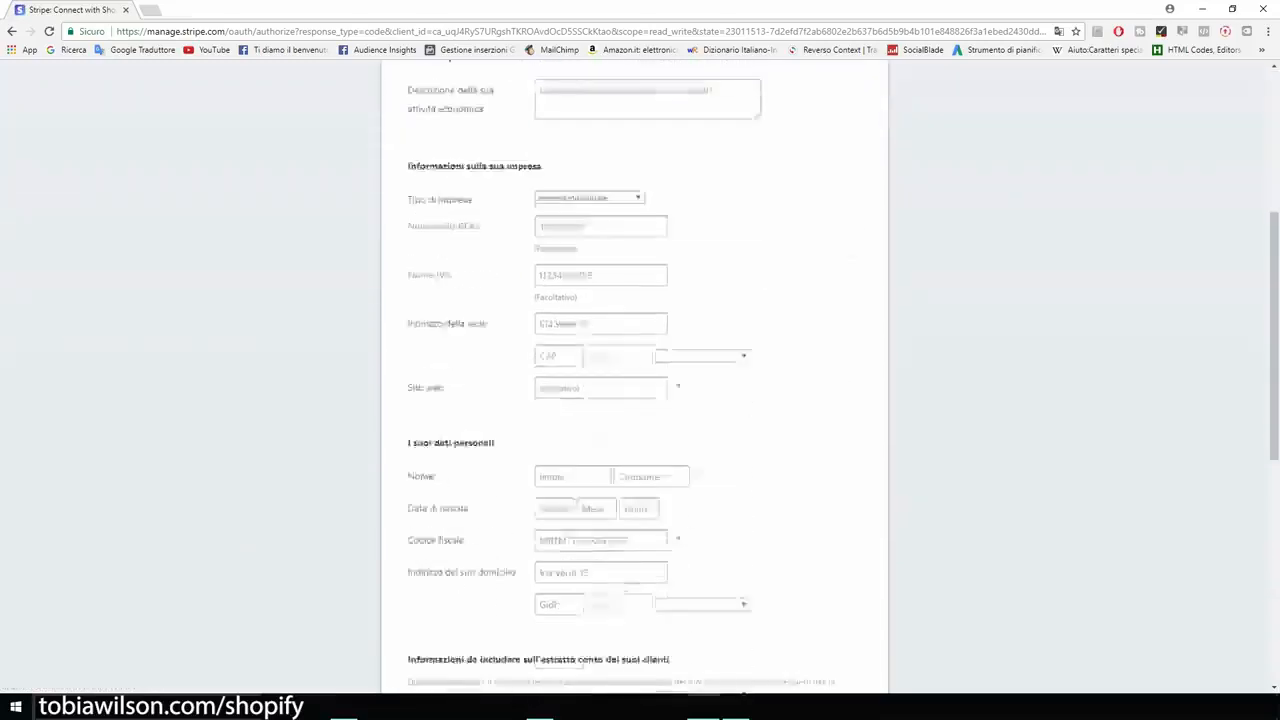
scroll(640, 400, "down", 6)
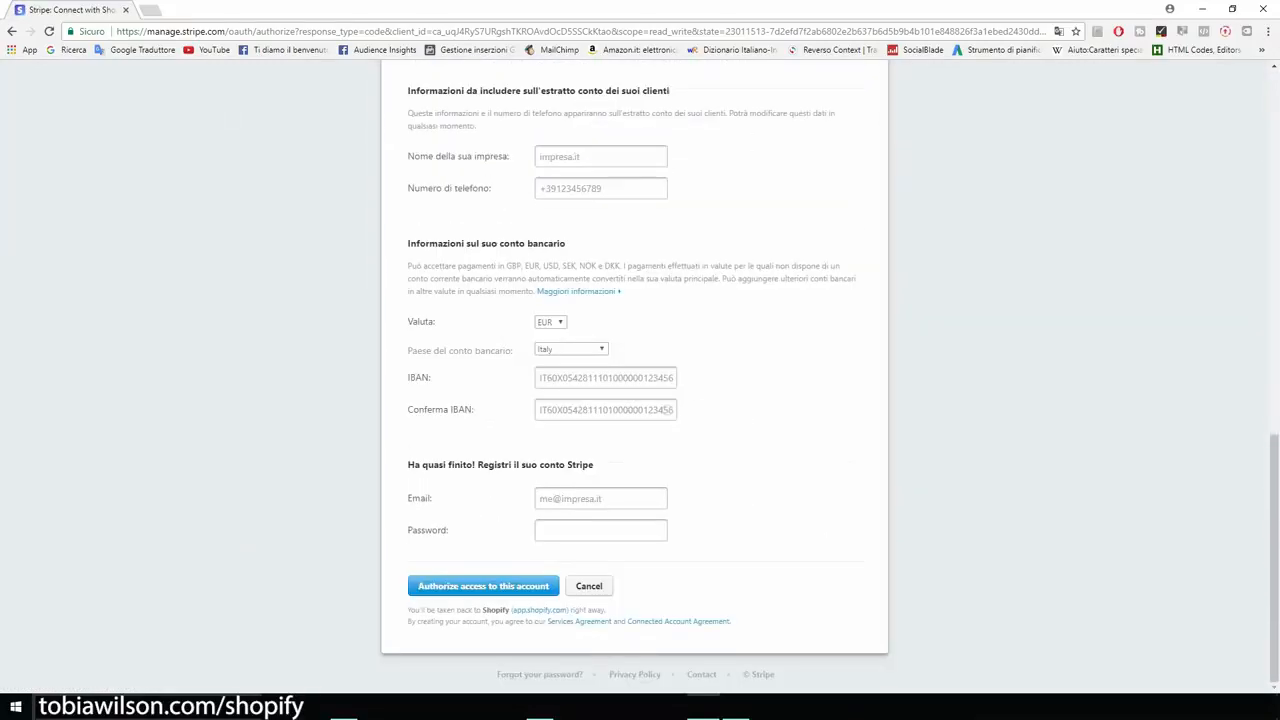
scroll(640, 400, "up", 10)
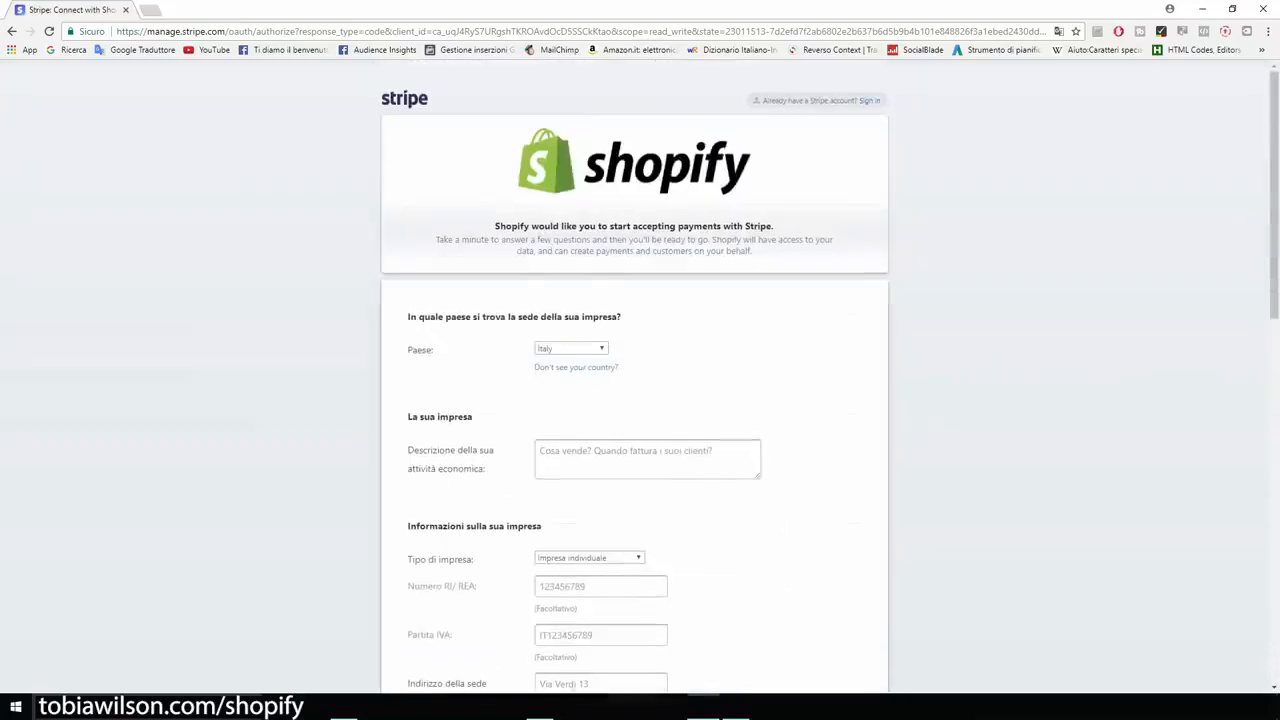
left_click(12, 31)
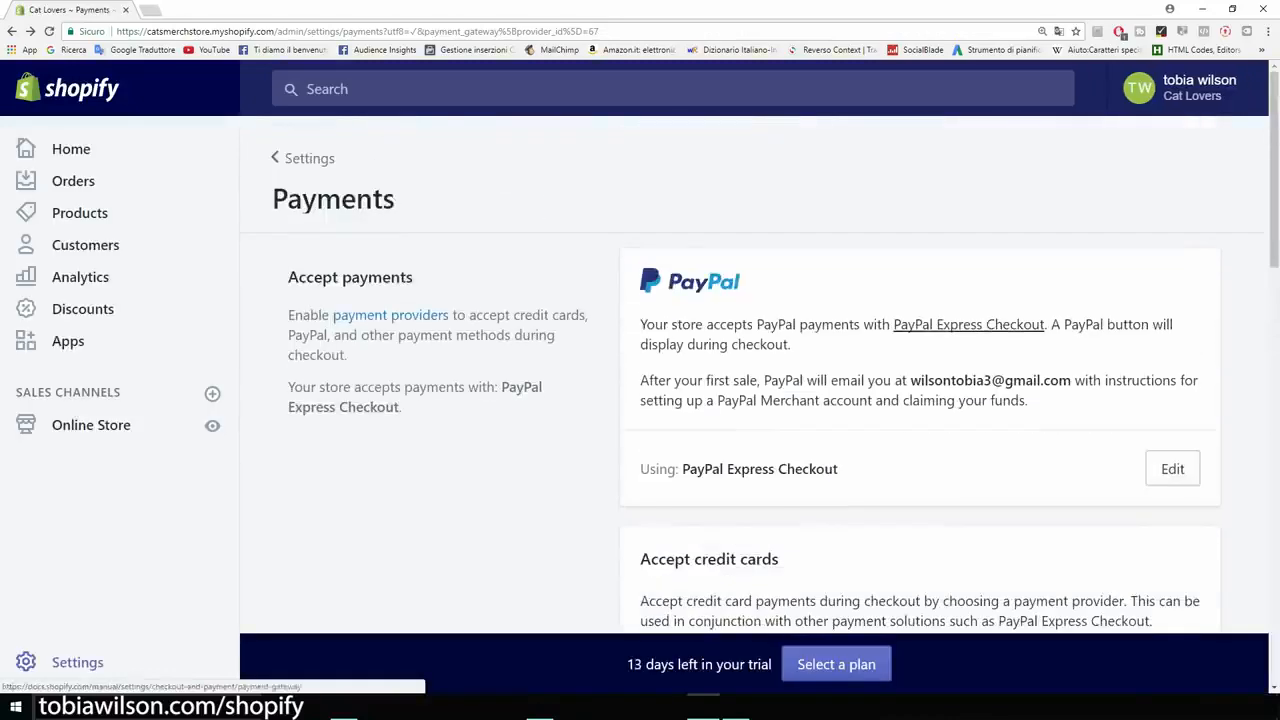
- Examine the Amazon Pay, alternative payments, manual payments and payment authorization options
scroll(760, 380, "down", 3)
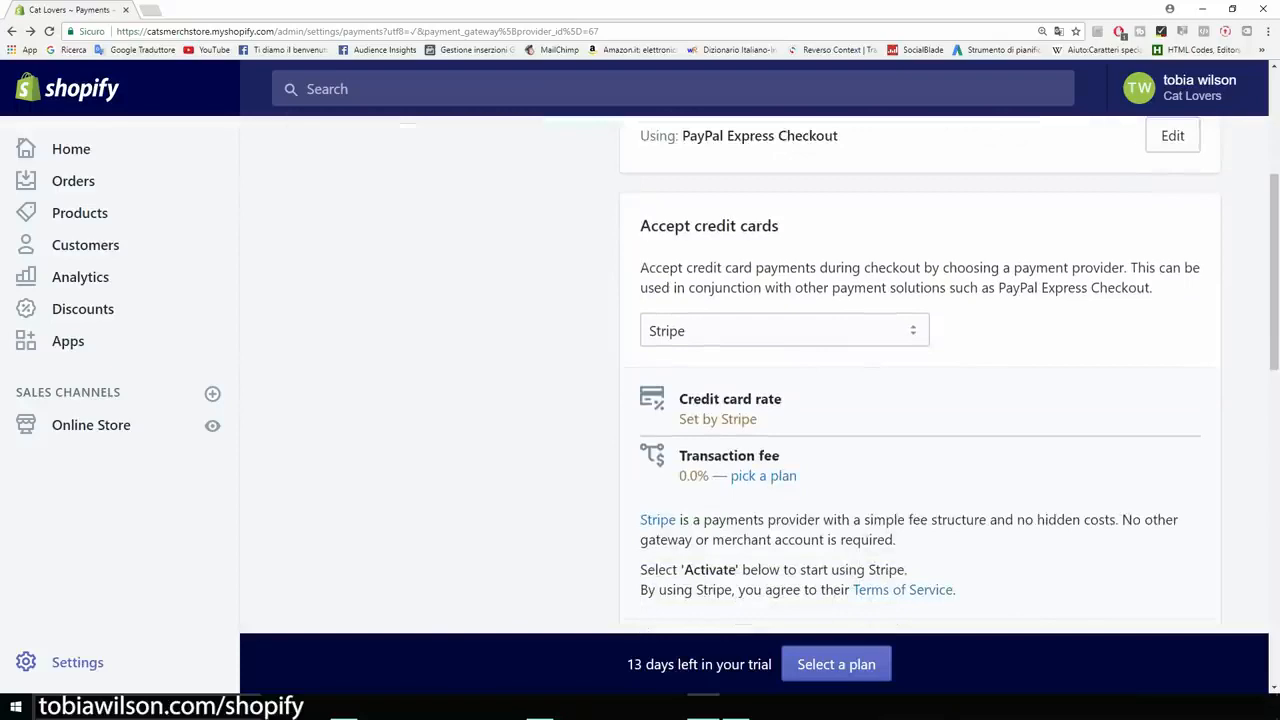
scroll(920, 380, "down", 6)
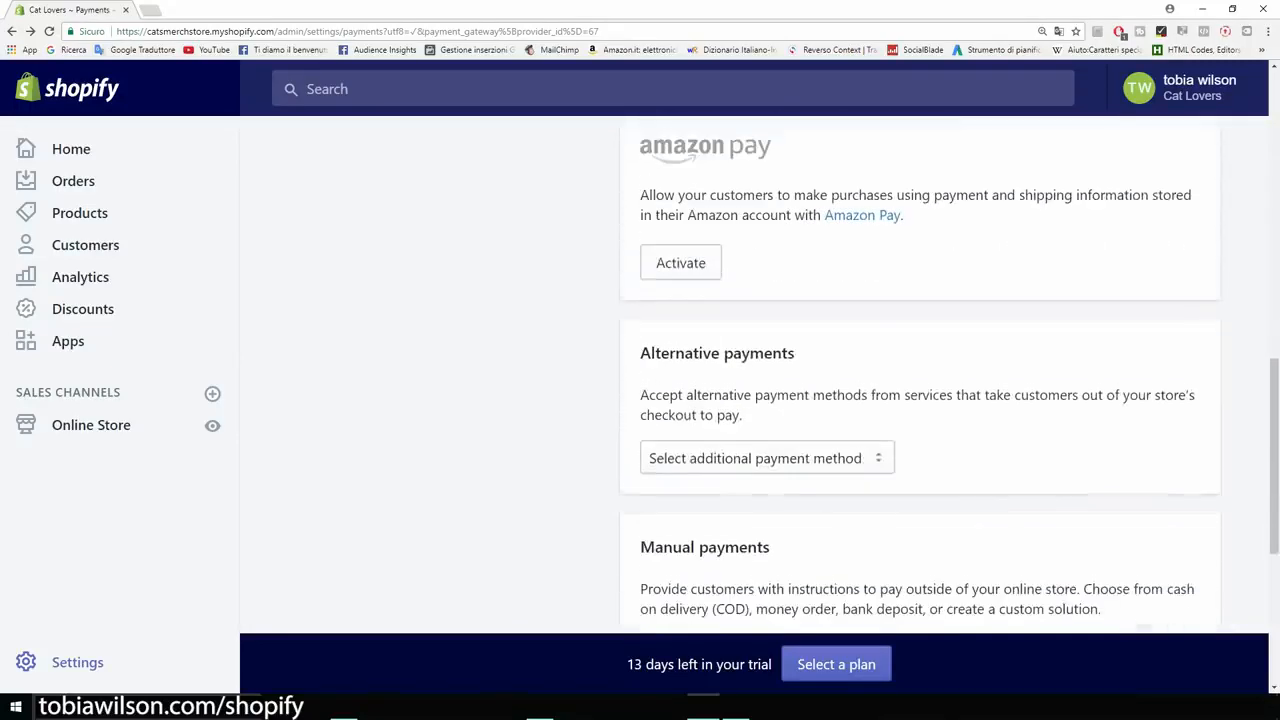
key("ctrl+minus")
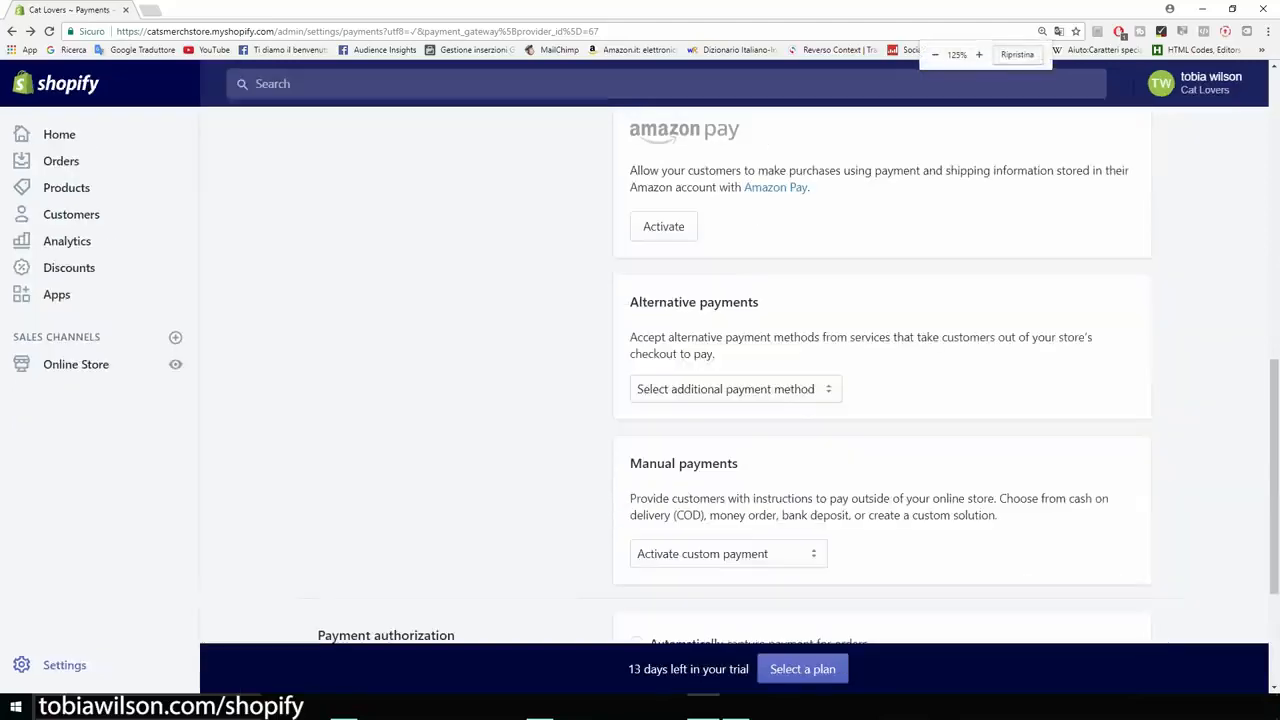
scroll(880, 380, "down", 2)
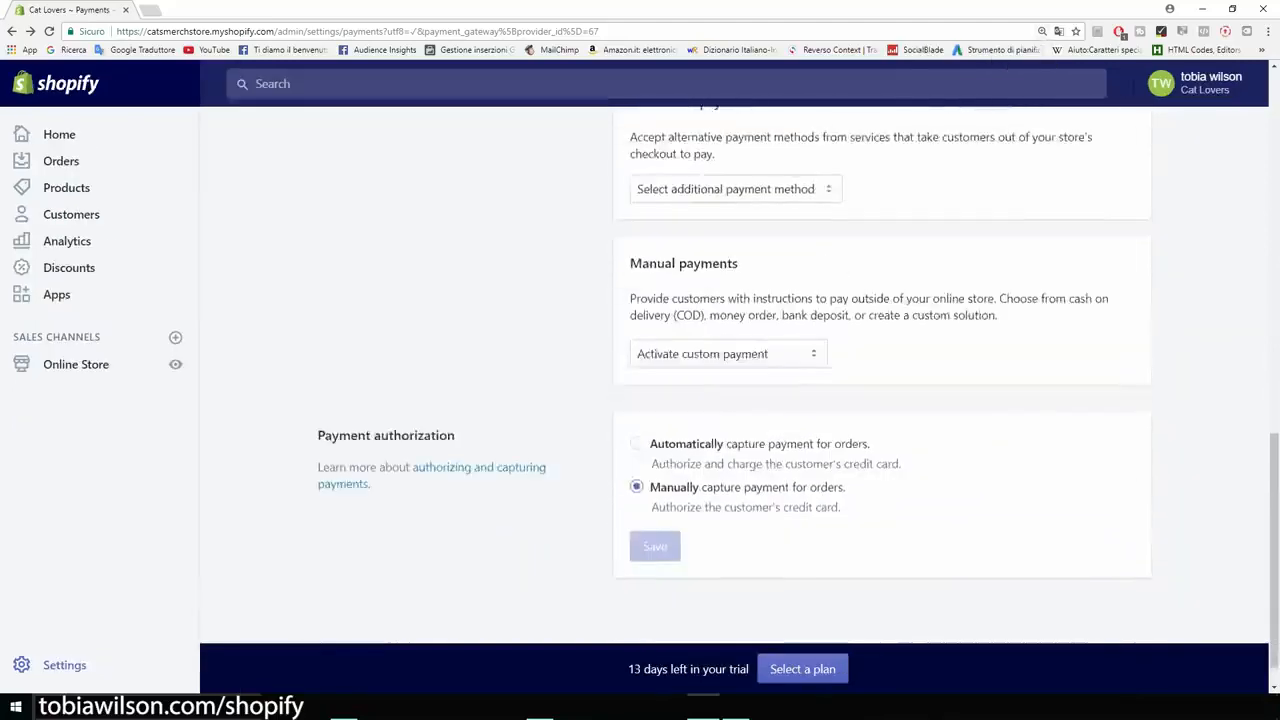
scroll(880, 380, "up", 10)
scroll(880, 380, "up", 1)
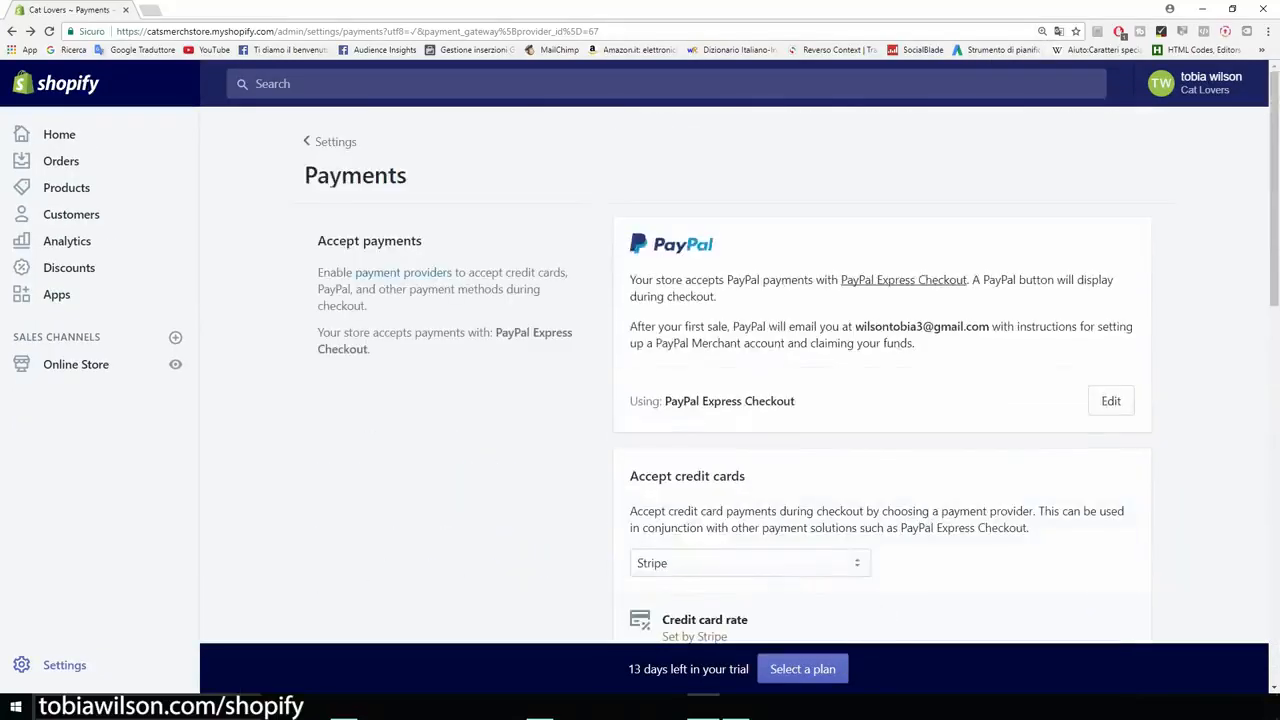
- Leave the Payments settings, open the store's Checkout settings and make customer accounts optional
left_click(12, 31)
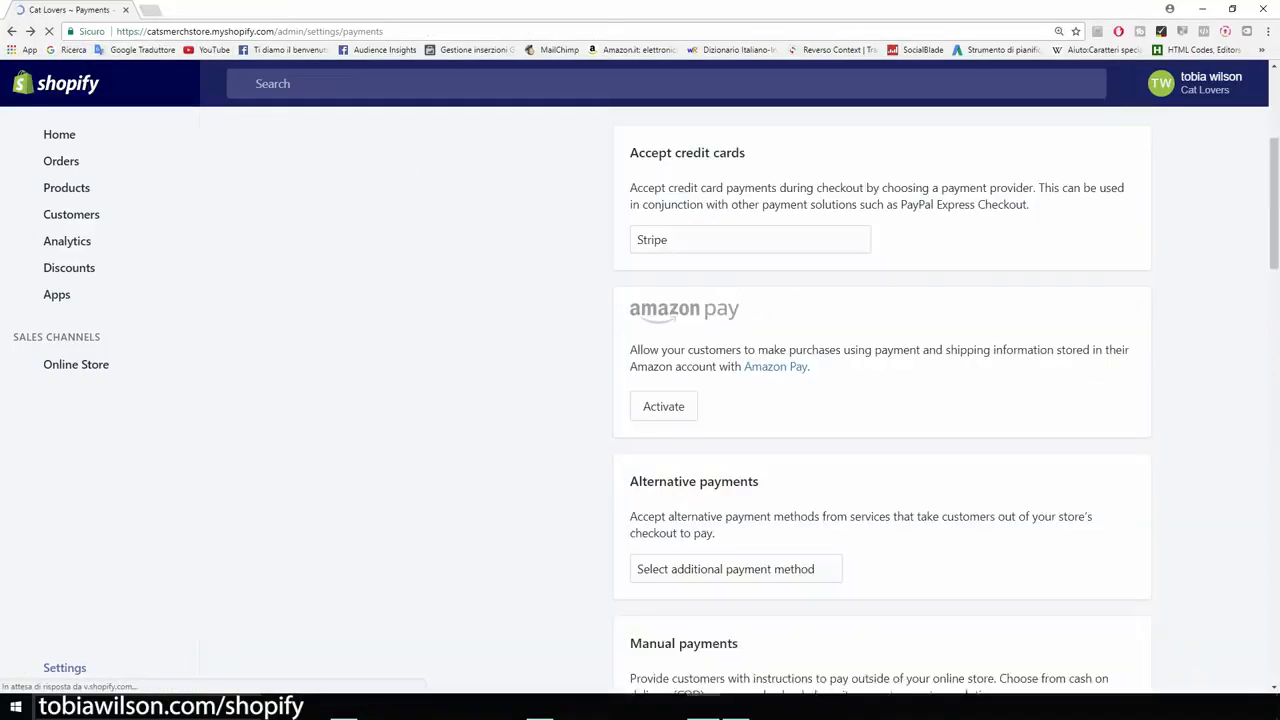
scroll(880, 380, "up", 3)
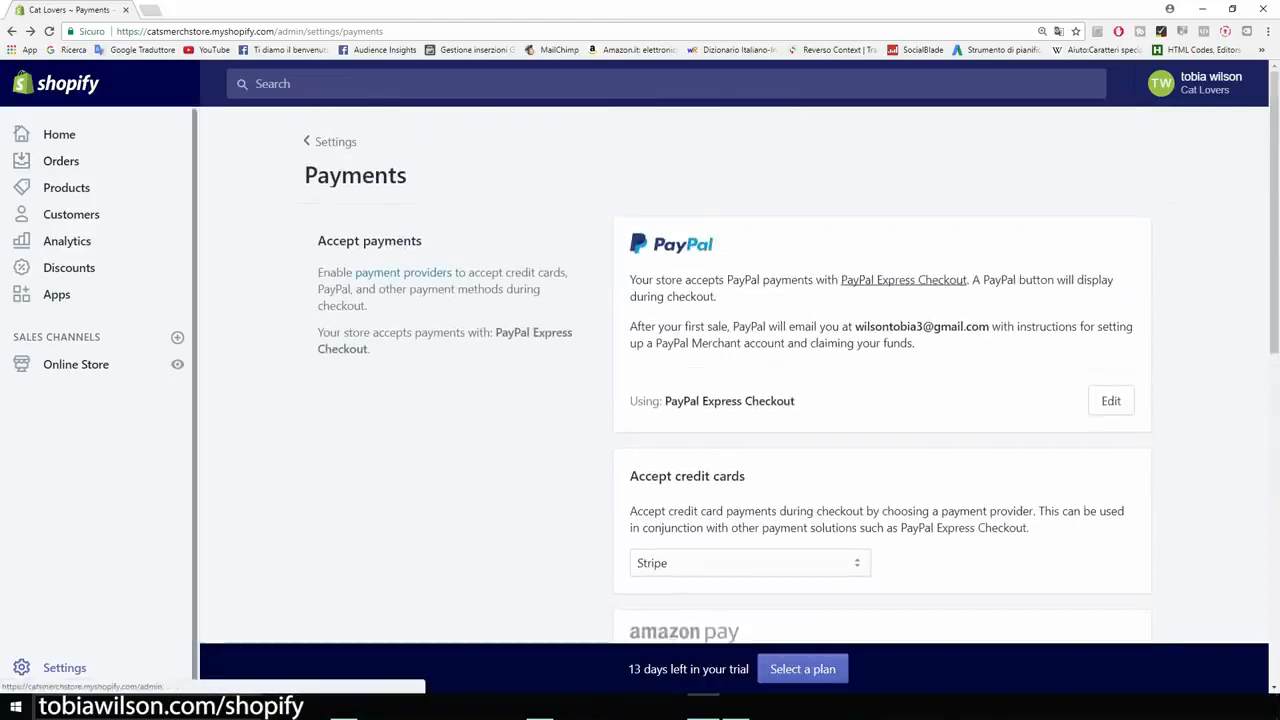
left_click(12, 31)
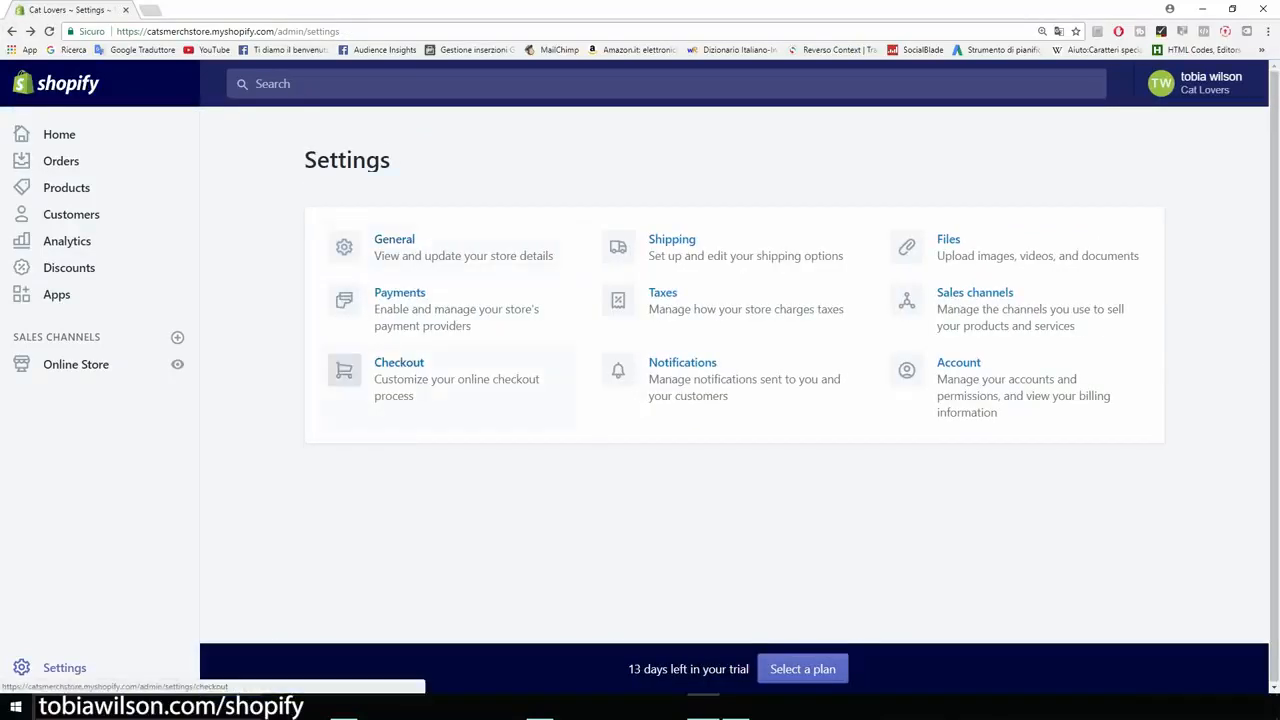
left_click(430, 378)
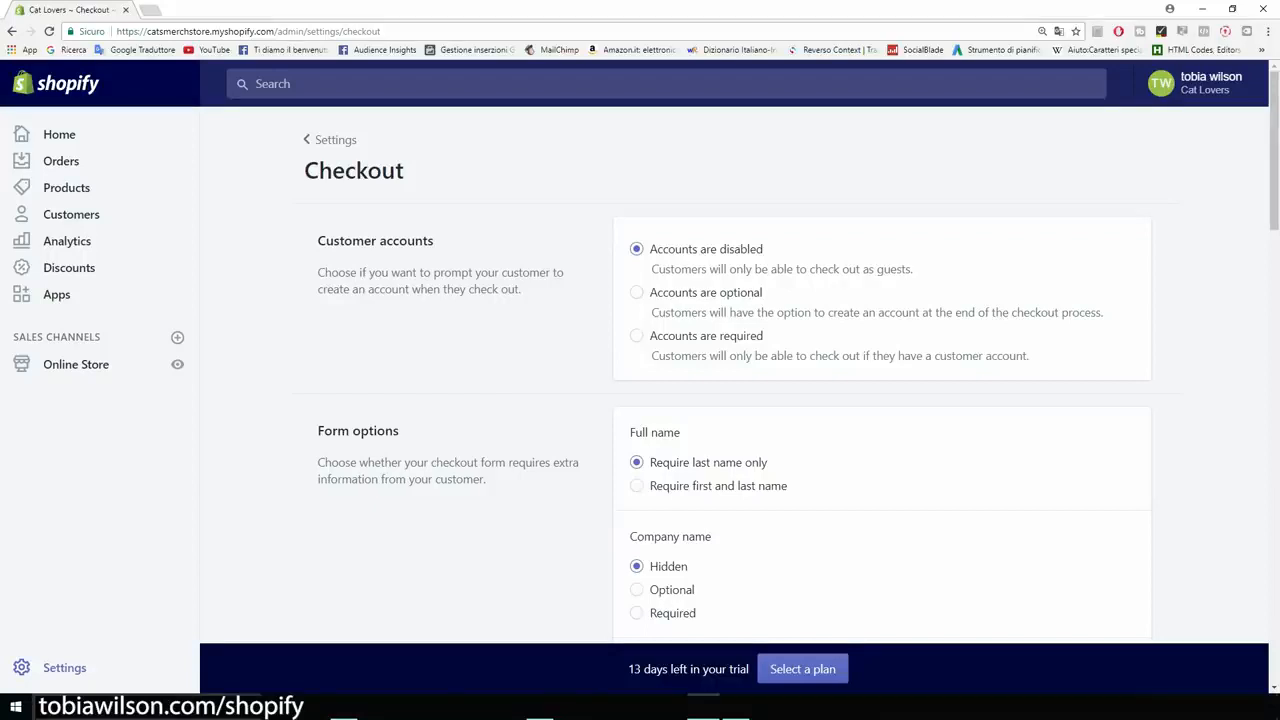
left_click(637, 292)
- Set the checkout form to require first and last name and a shipping address phone number
scroll(740, 380, "down", 3)
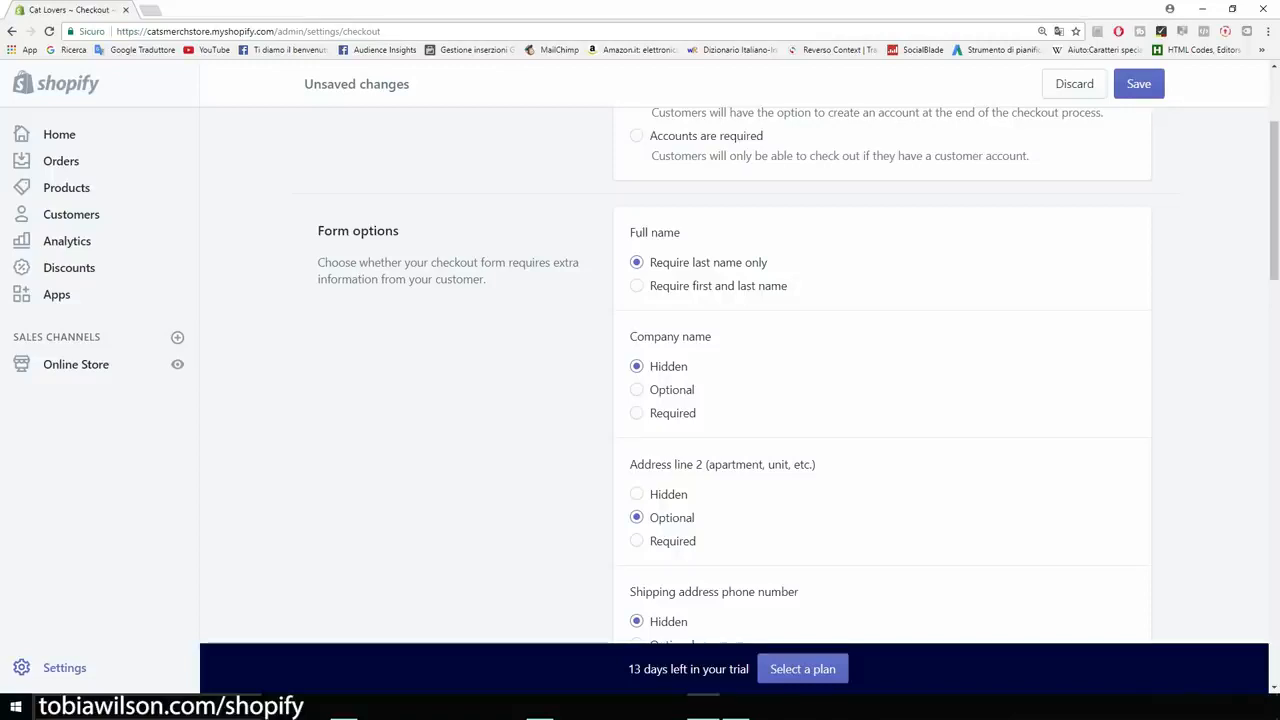
left_click(637, 286)
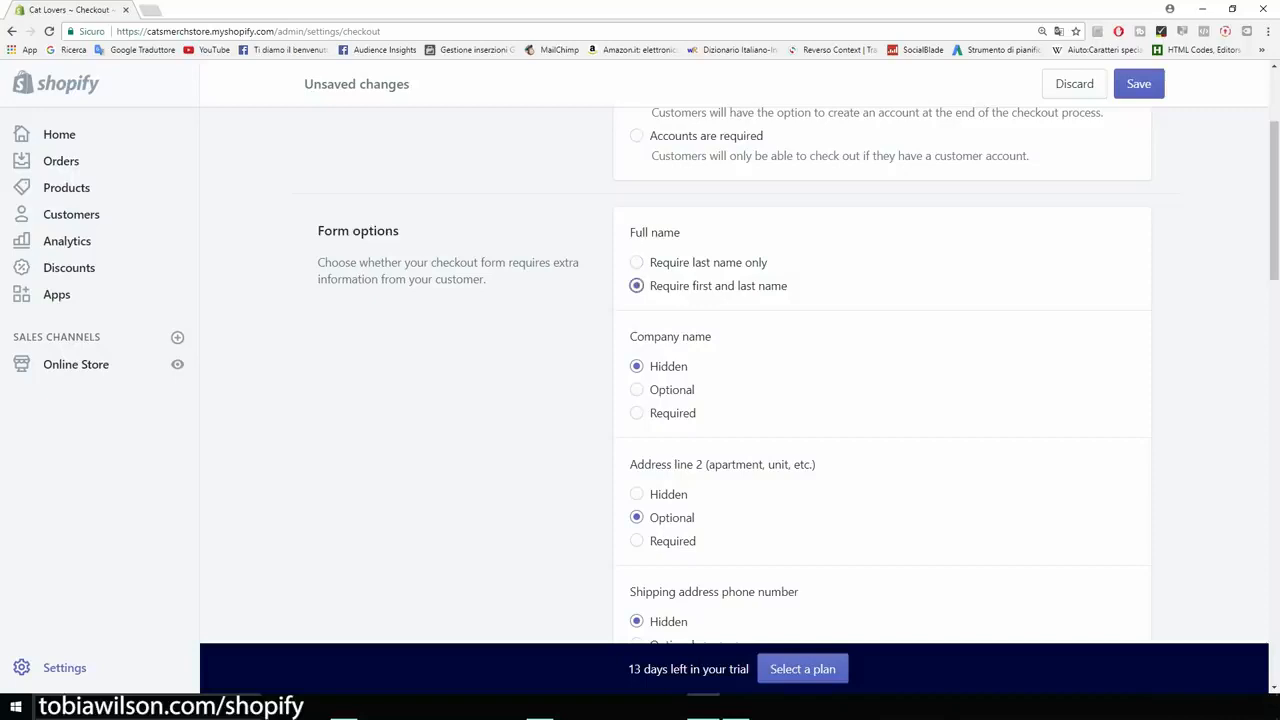
scroll(733, 374, "down", 4)
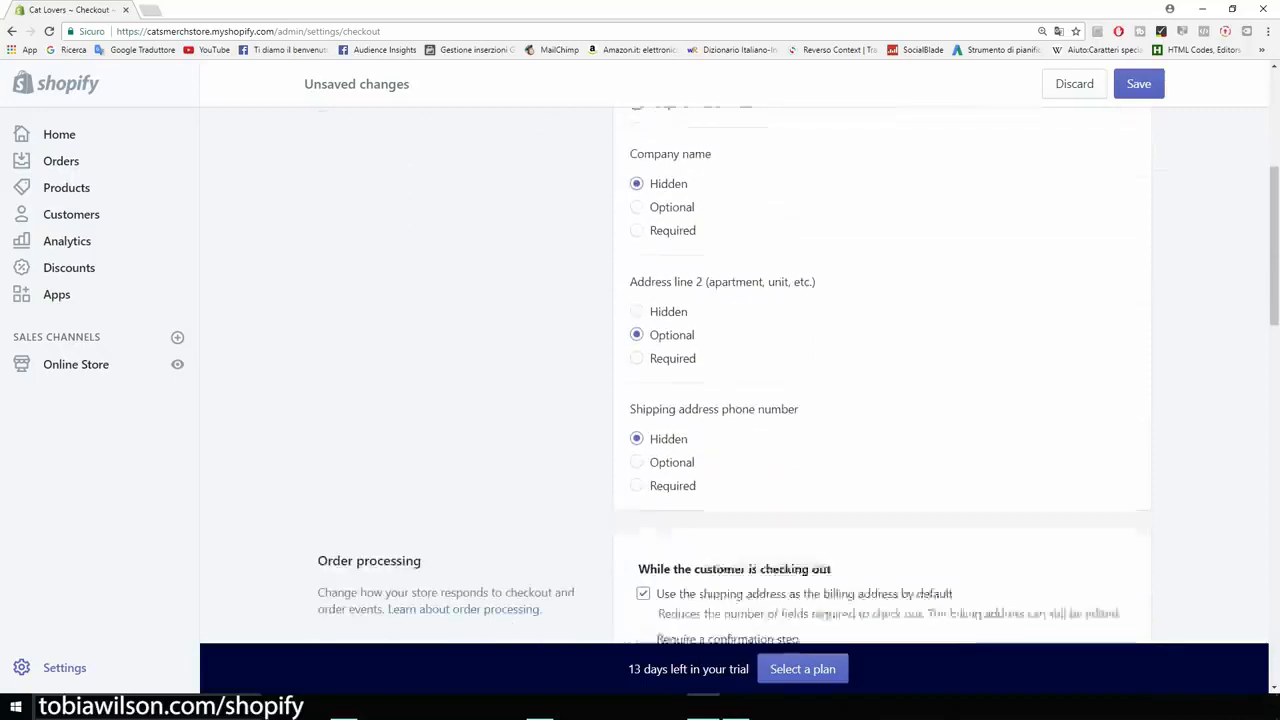
scroll(733, 374, "down", 1)
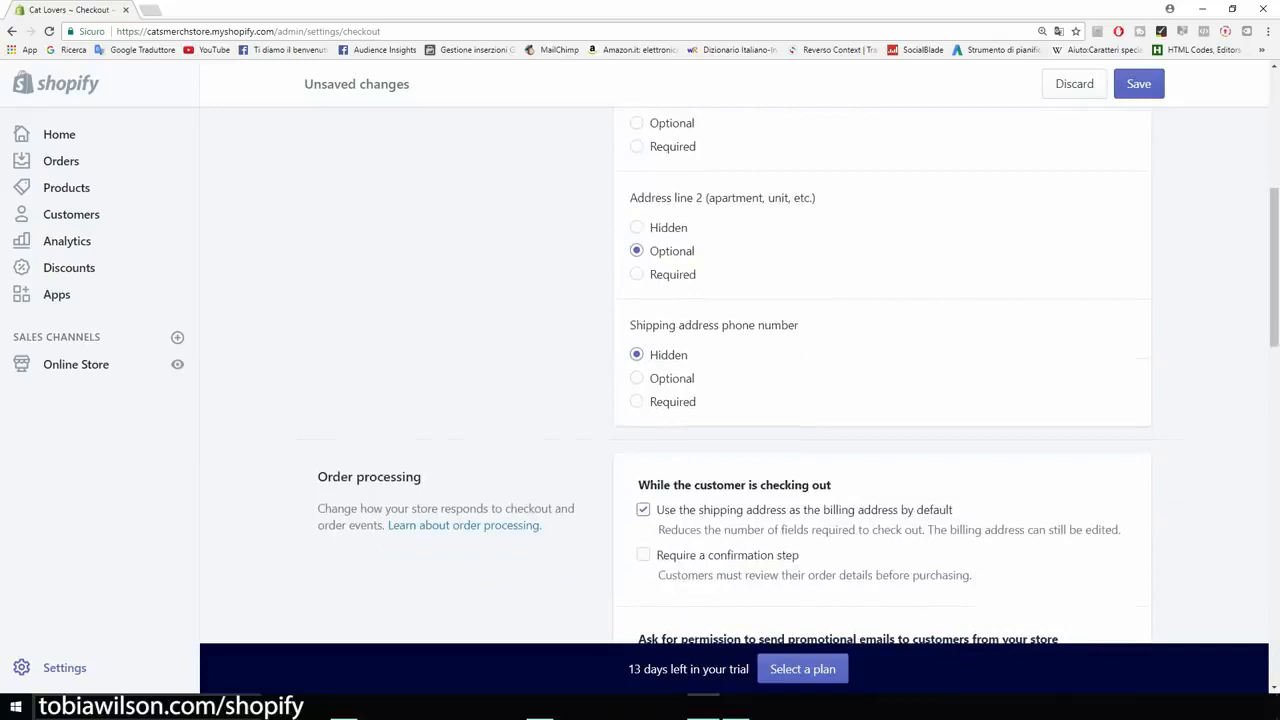
scroll(733, 374, "down", 1)
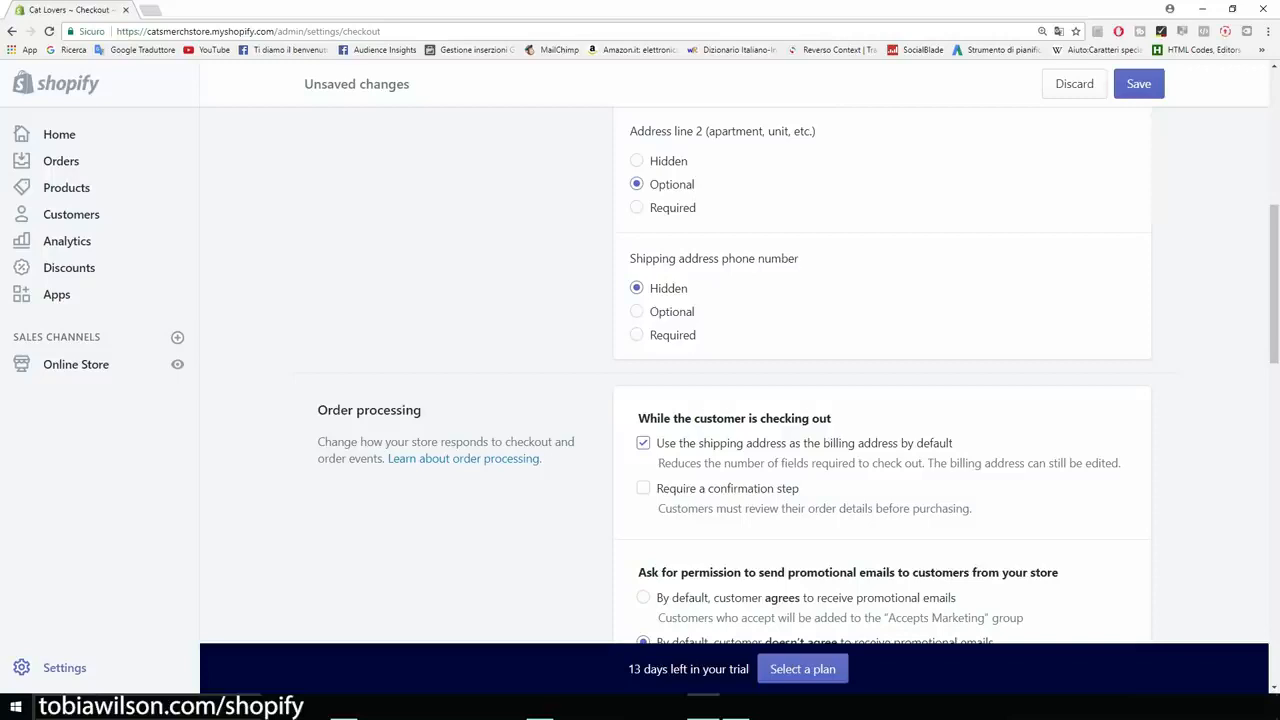
left_click(637, 335)
- Set the order processing options so that customers agree to receive promotional emails by default
scroll(735, 376, "down", 2)
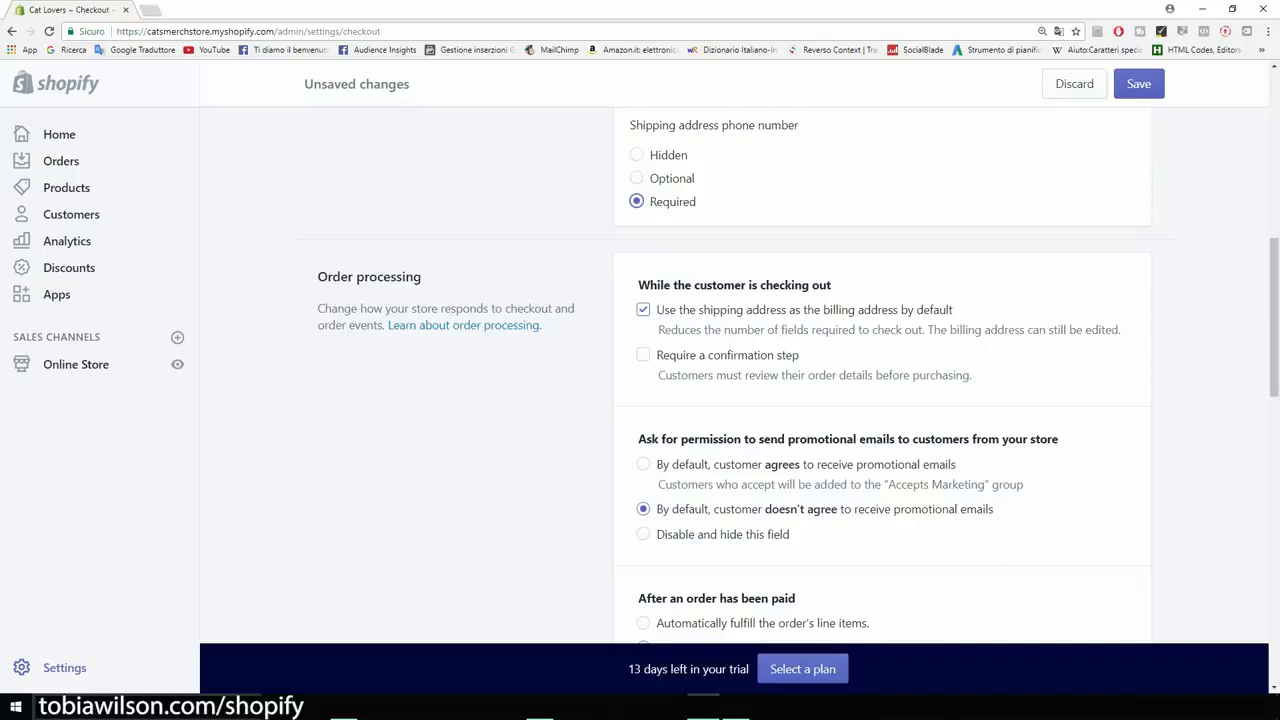
scroll(740, 375, "down", 4)
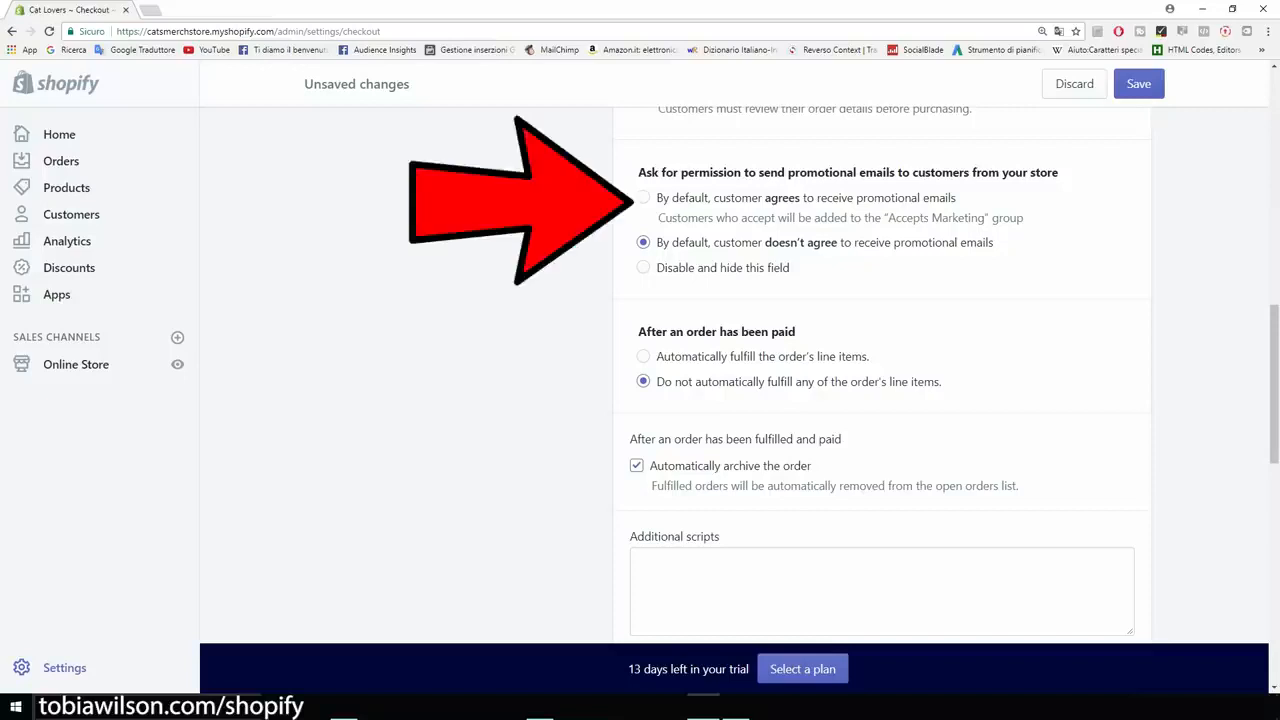
left_click(643, 197)
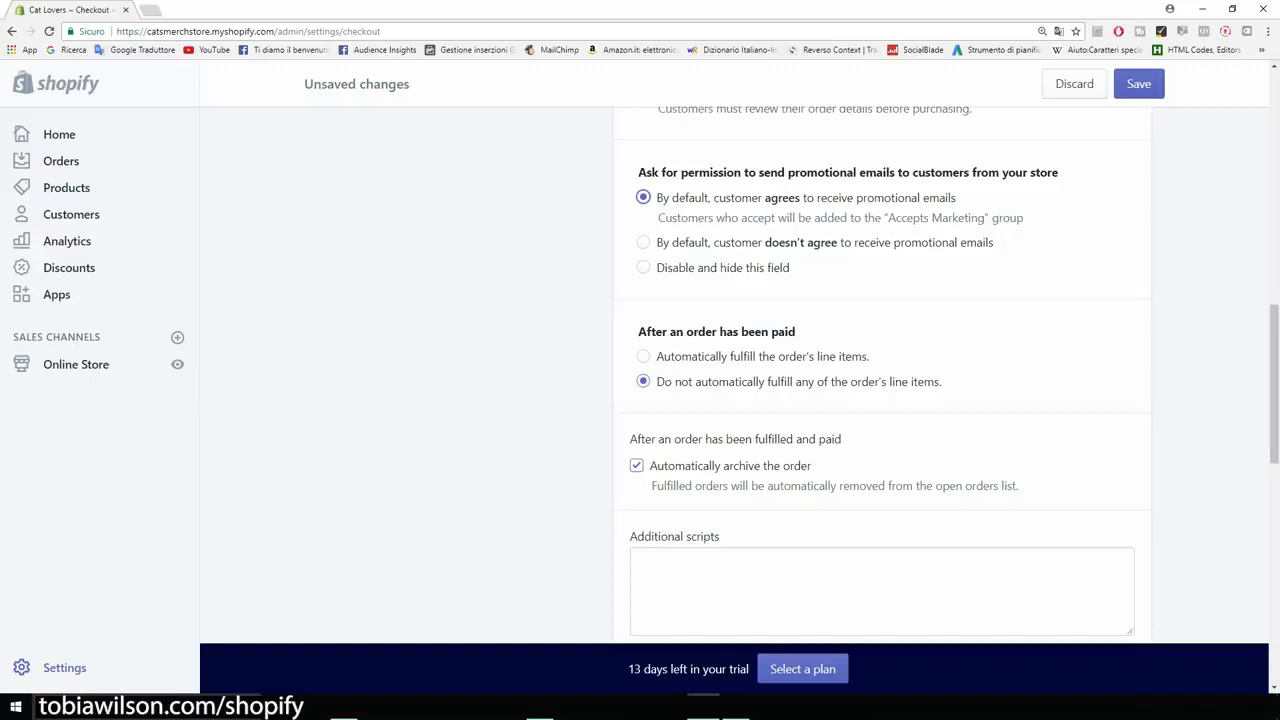
- Generate the sample refund policy, privacy policy and terms of service for the checkout page
scroll(880, 375, "down", 1)
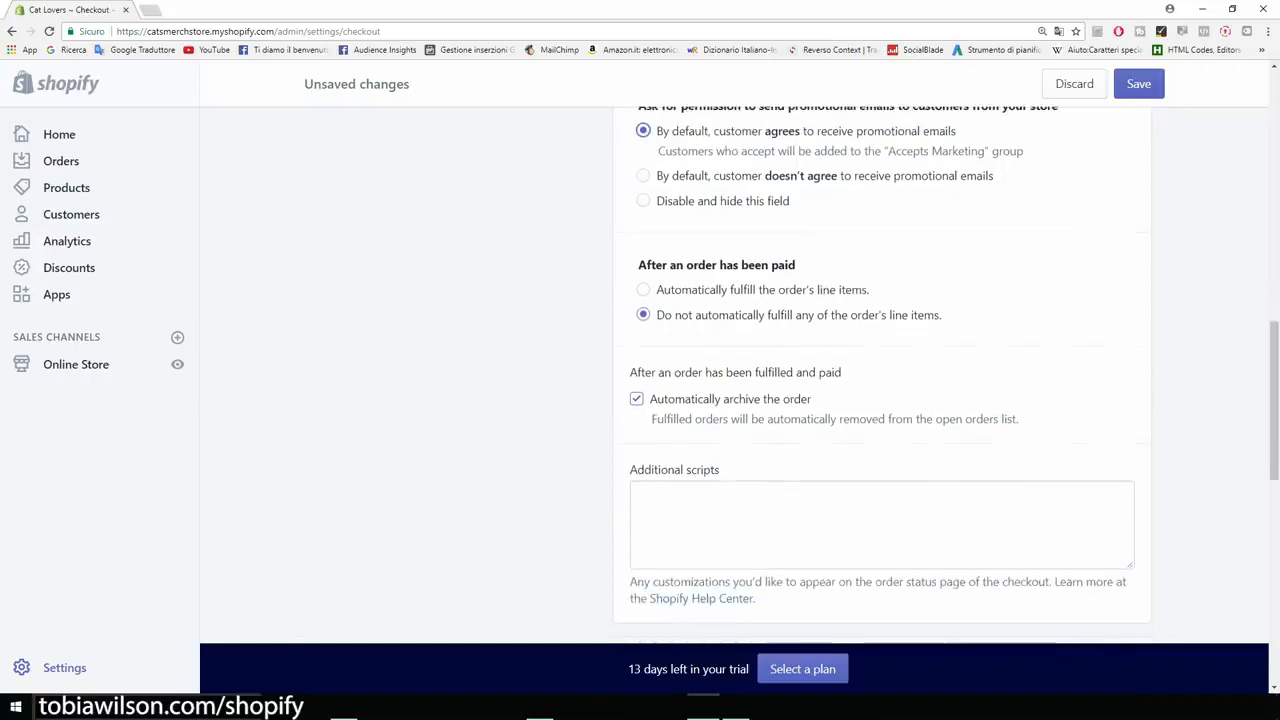
scroll(880, 375, "up", 1)
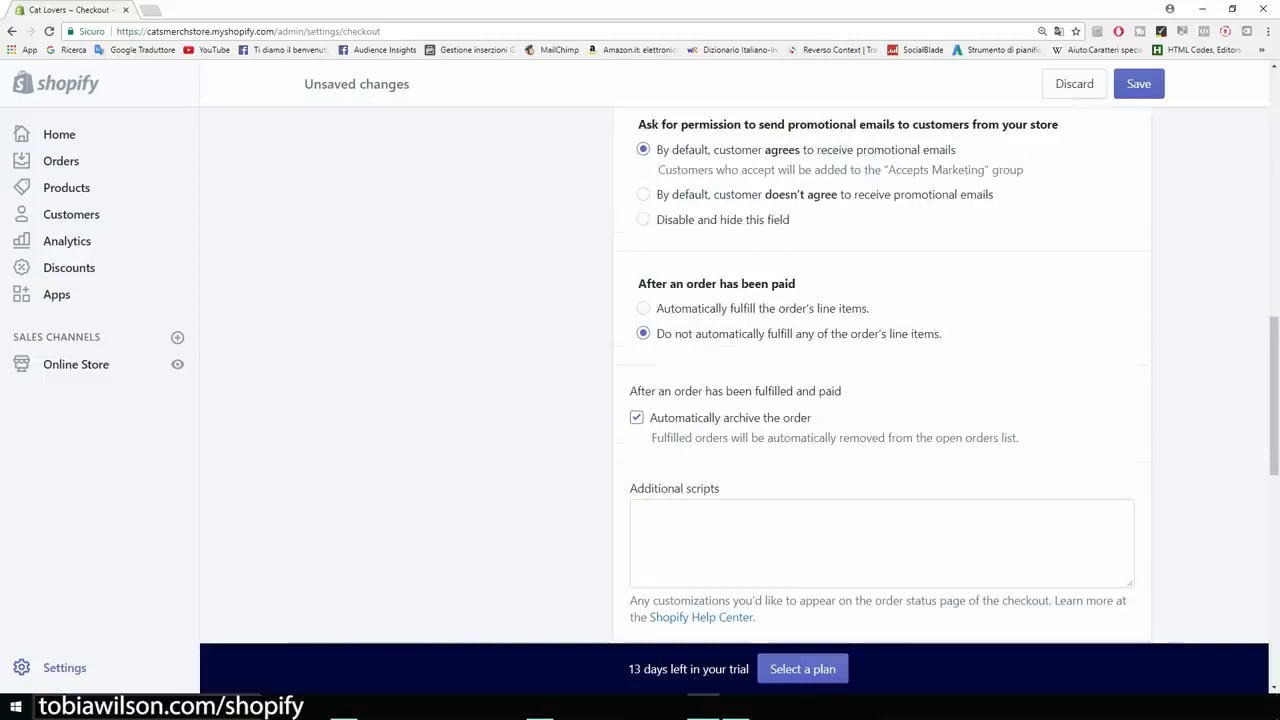
scroll(880, 375, "down", 3)
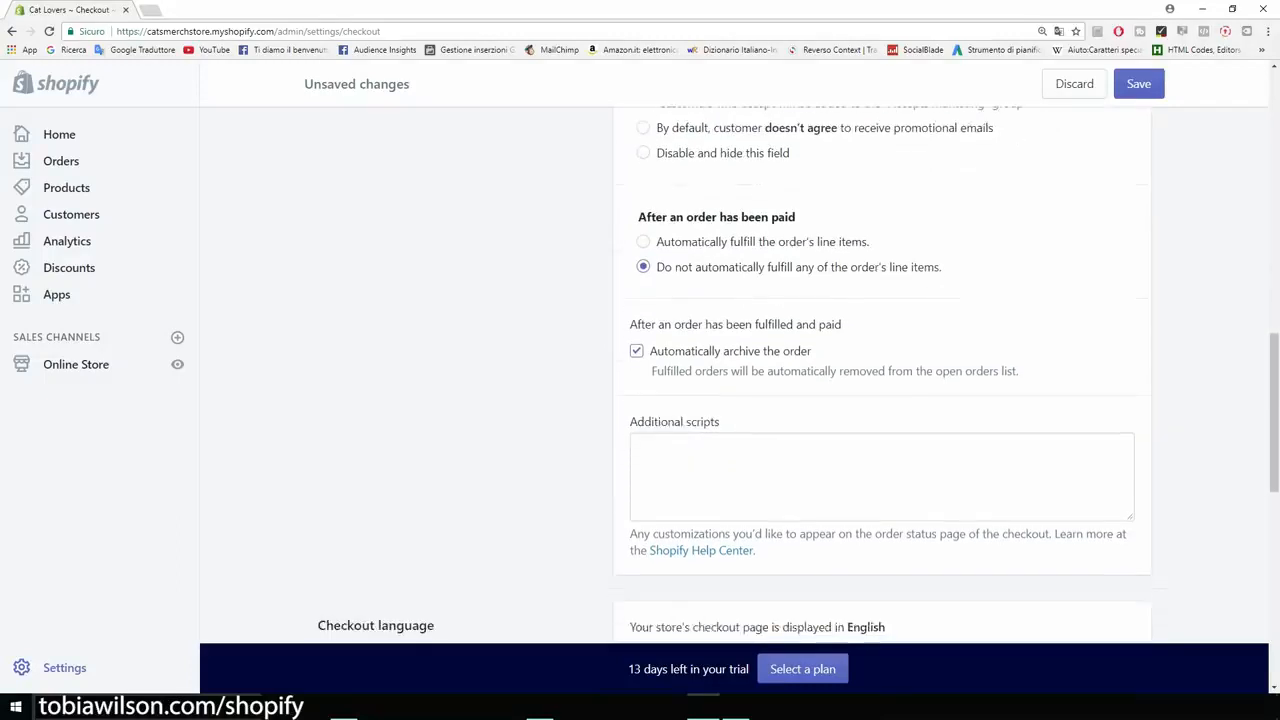
scroll(880, 375, "down", 8)
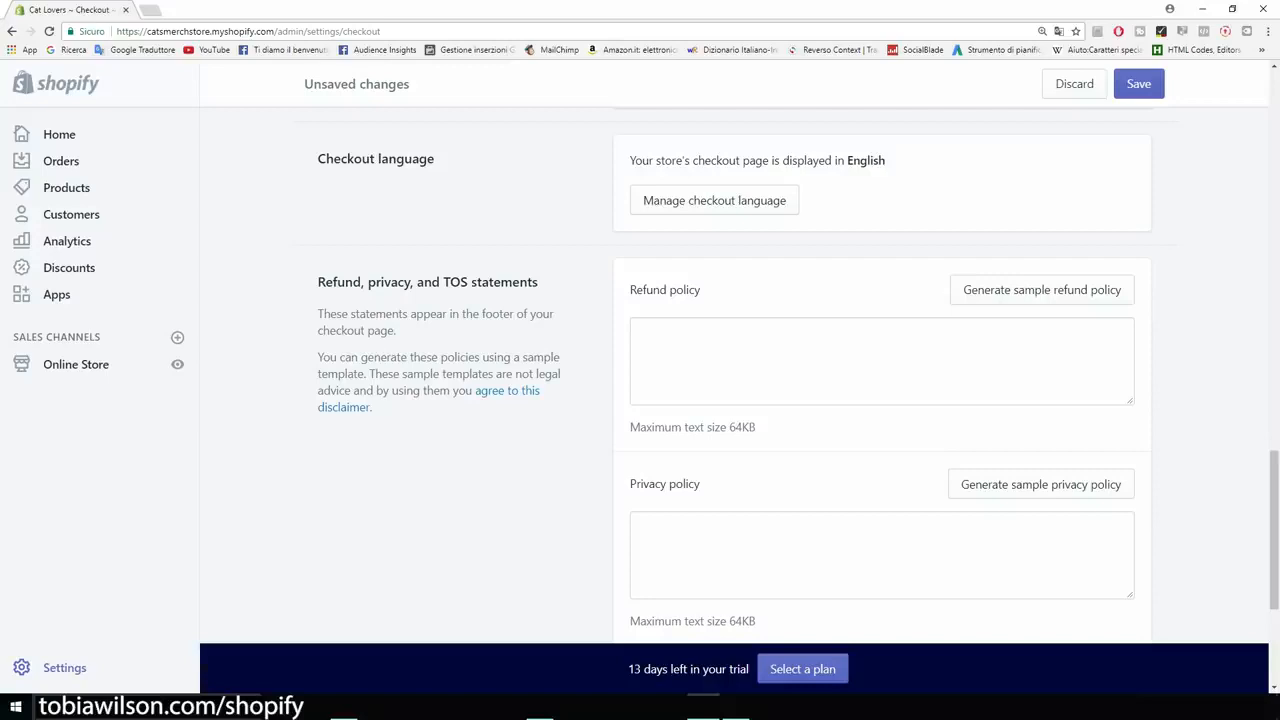
scroll(880, 375, "down", 2)
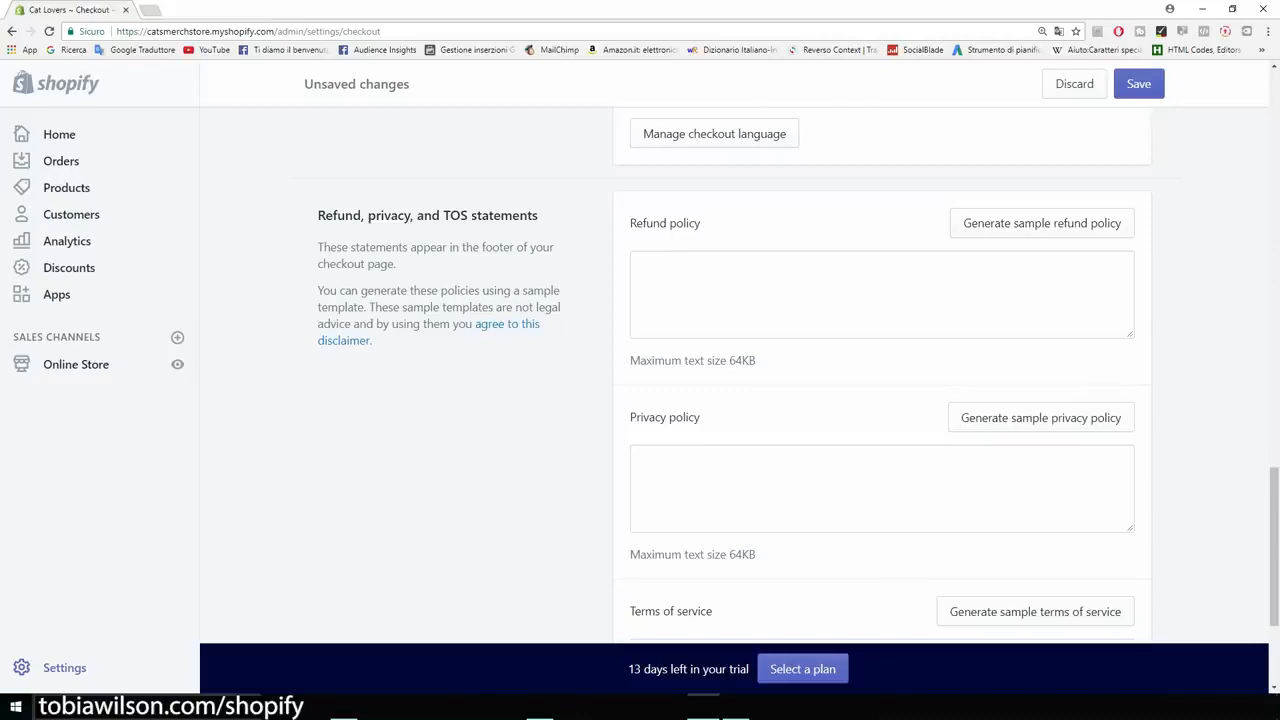
left_click(1042, 223)
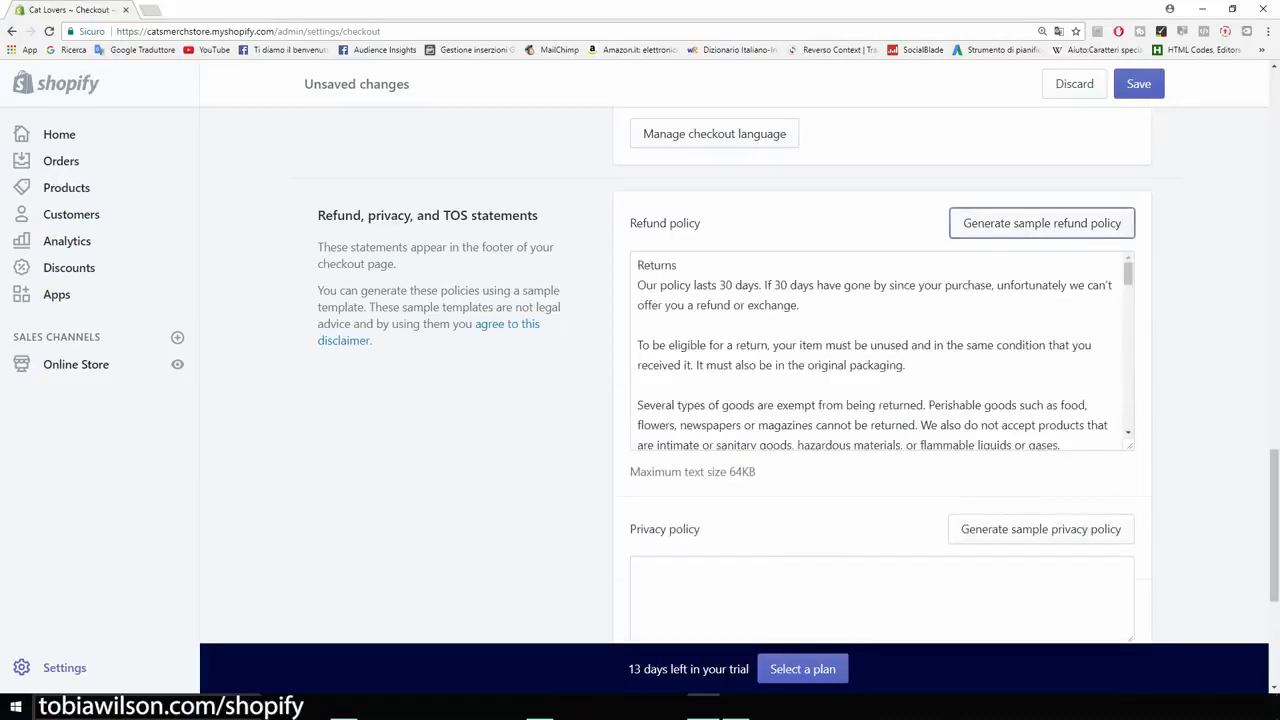
scroll(1042, 225, "down", 2)
left_click(1041, 463)
scroll(1041, 463, "down", 5)
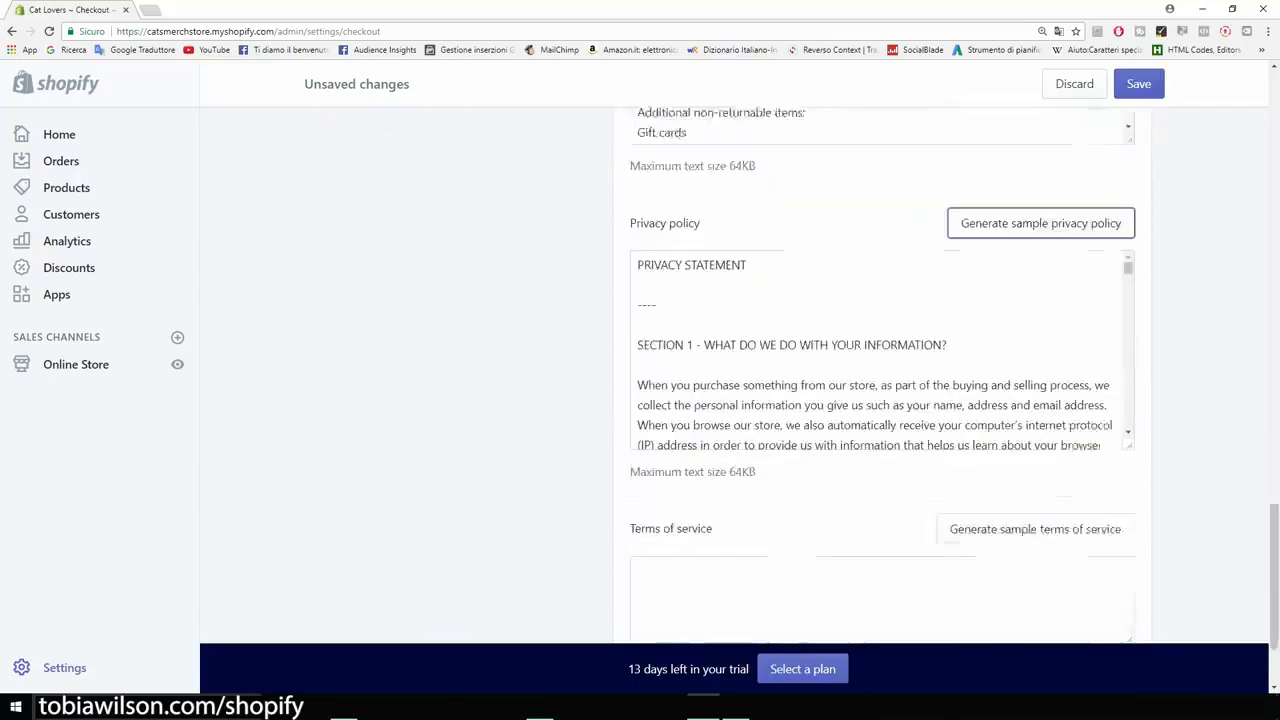
left_click(1035, 435)
- Read through the generated refund policy and save the checkout settings
scroll(1035, 435, "up", 5)
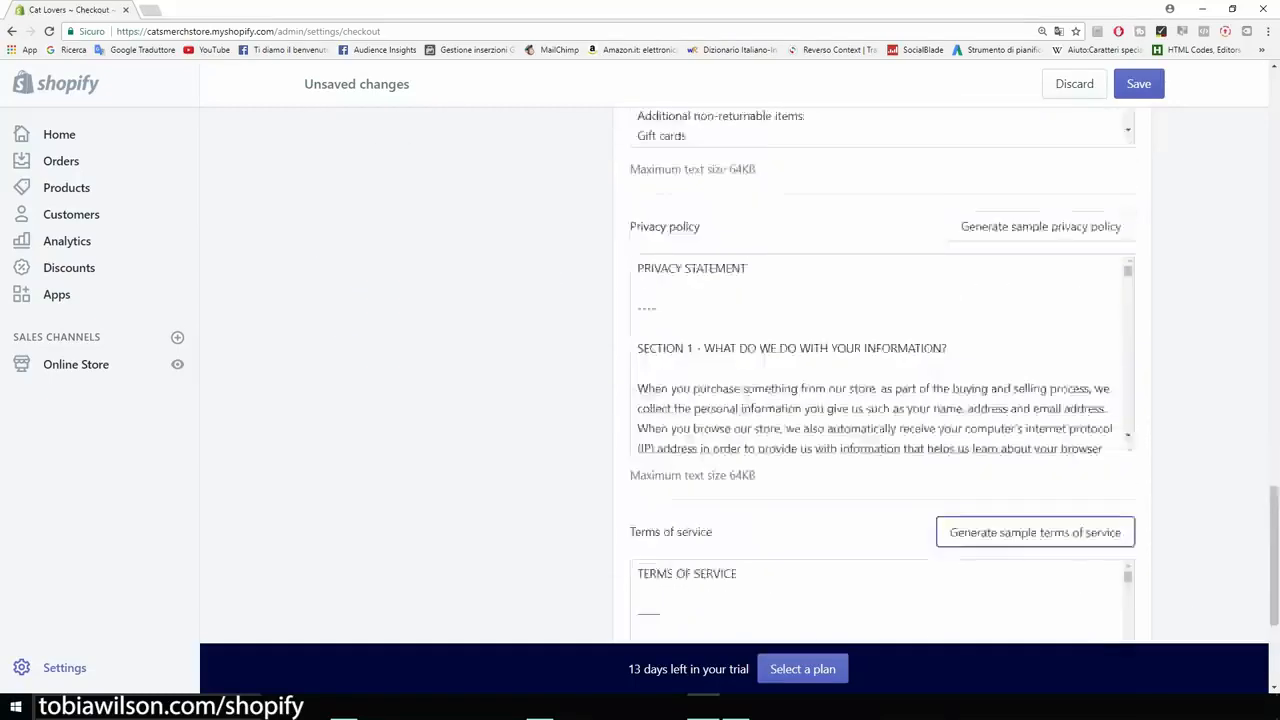
scroll(880, 420, "down", 3)
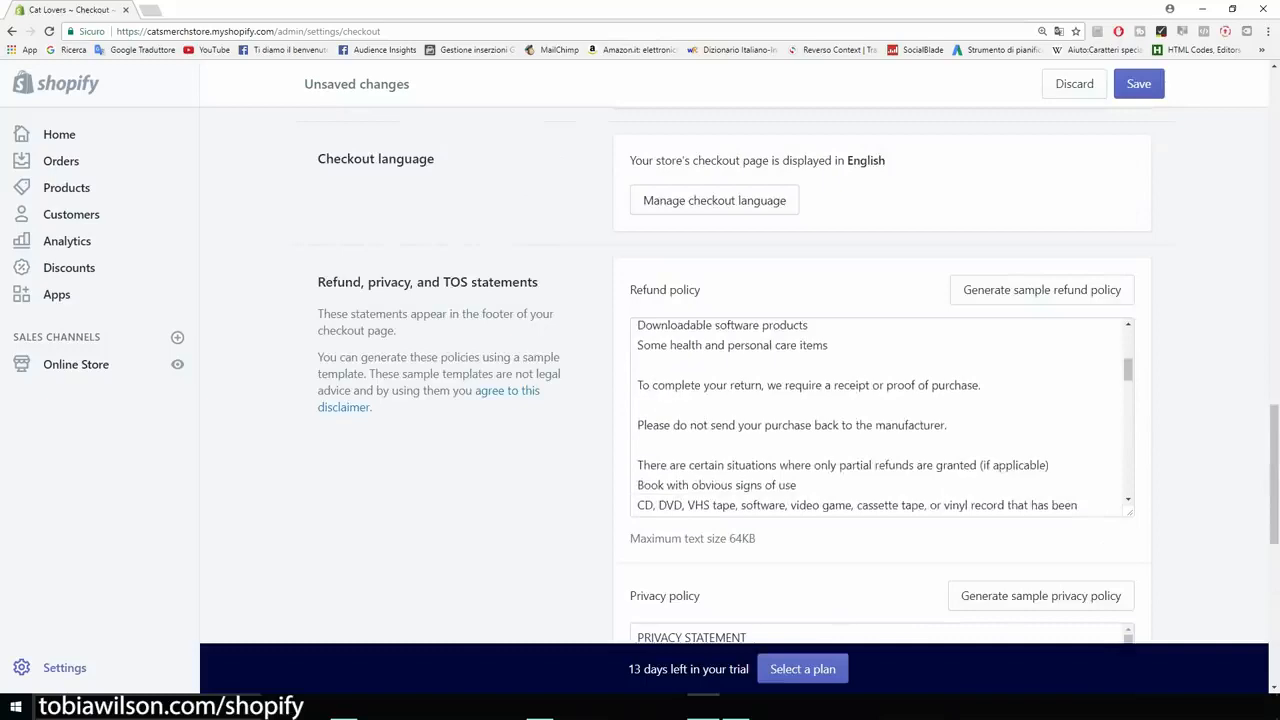
scroll(880, 416, "down", 5)
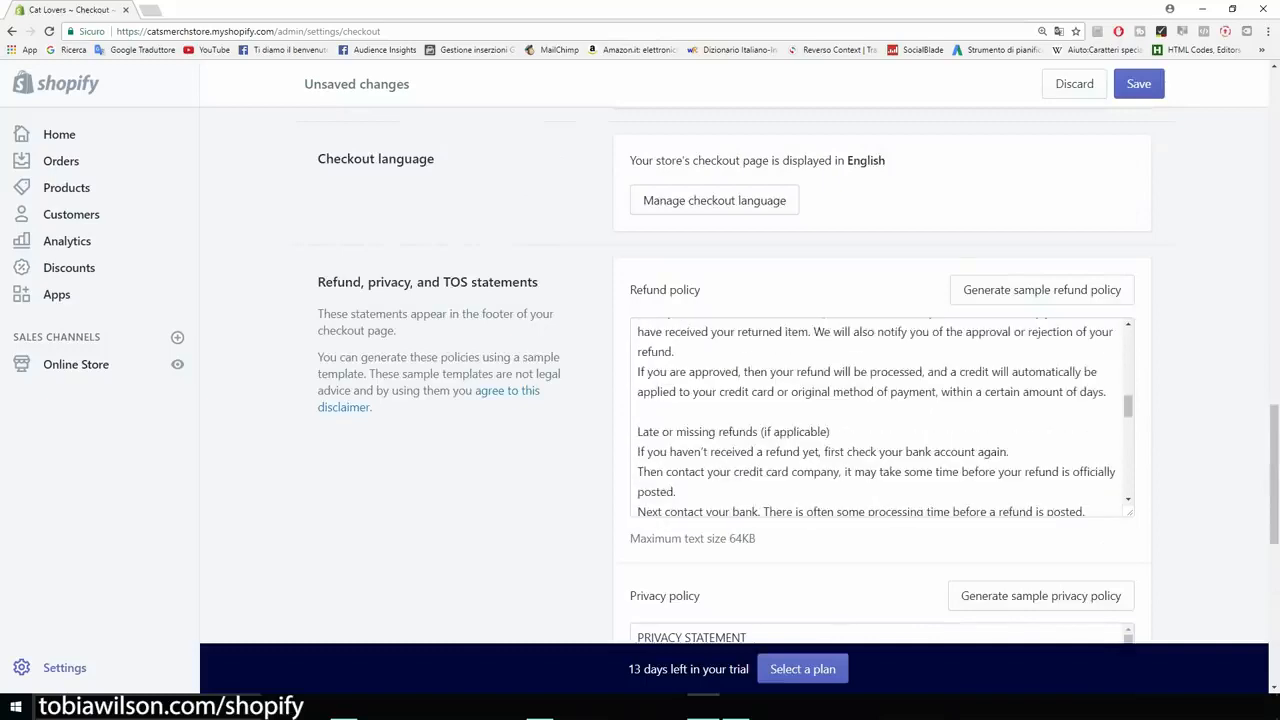
scroll(880, 416, "down", 5)
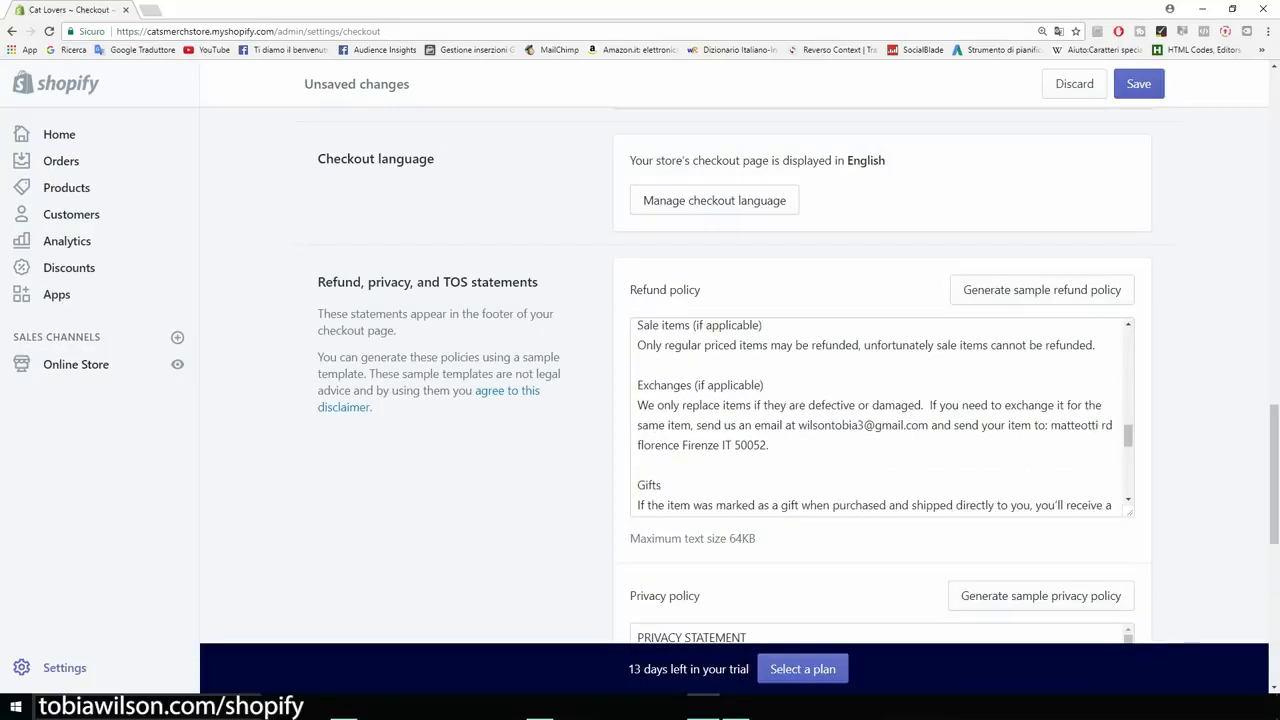
scroll(880, 416, "down", 3)
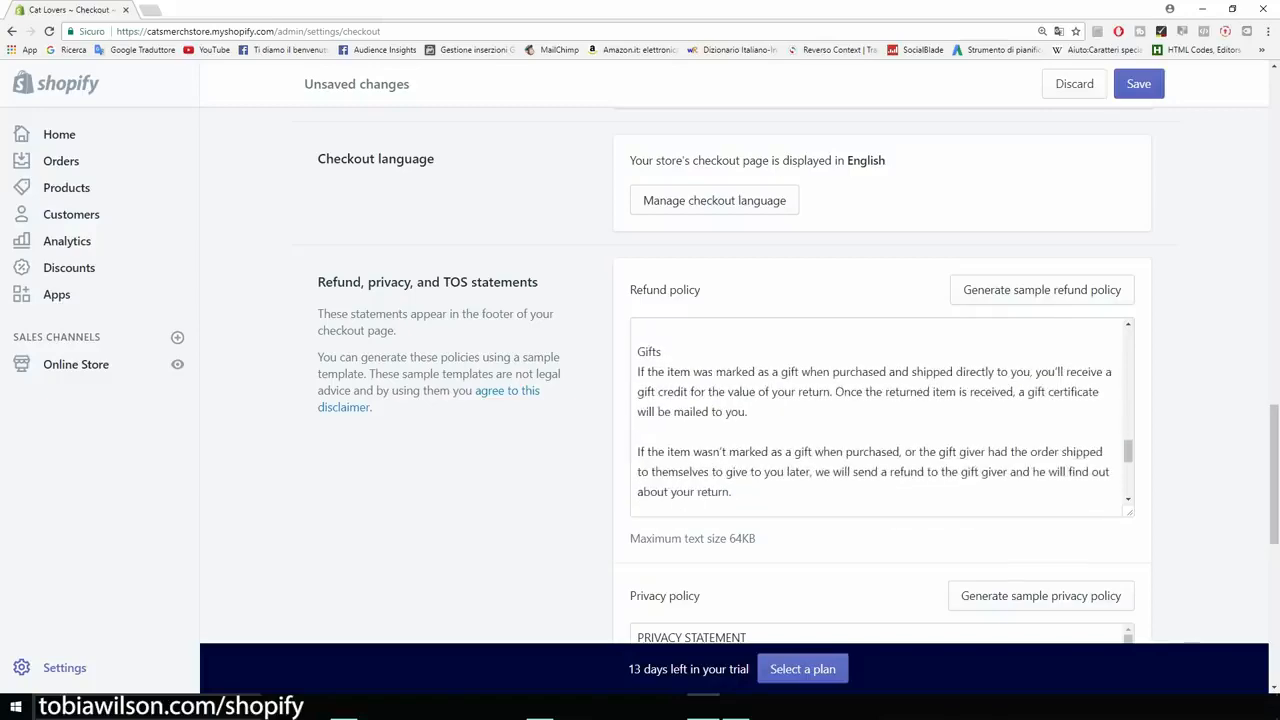
scroll(880, 400, "down", 6)
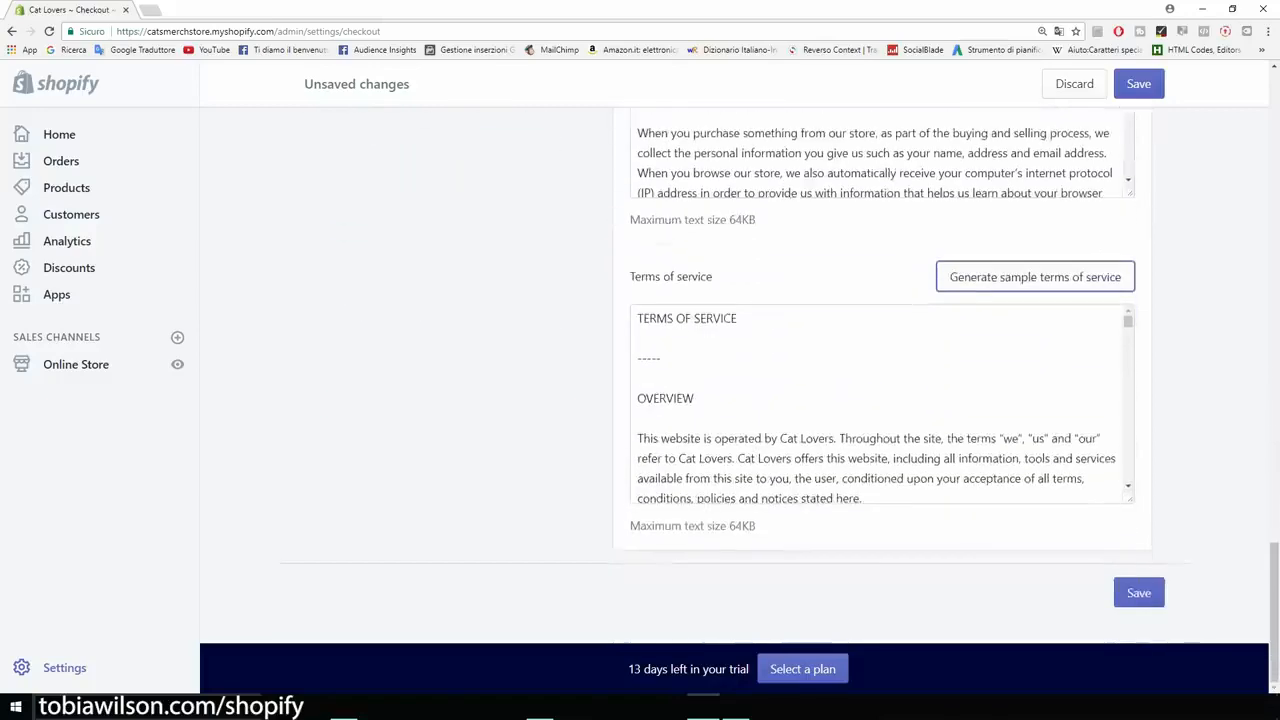
left_click(1152, 598)
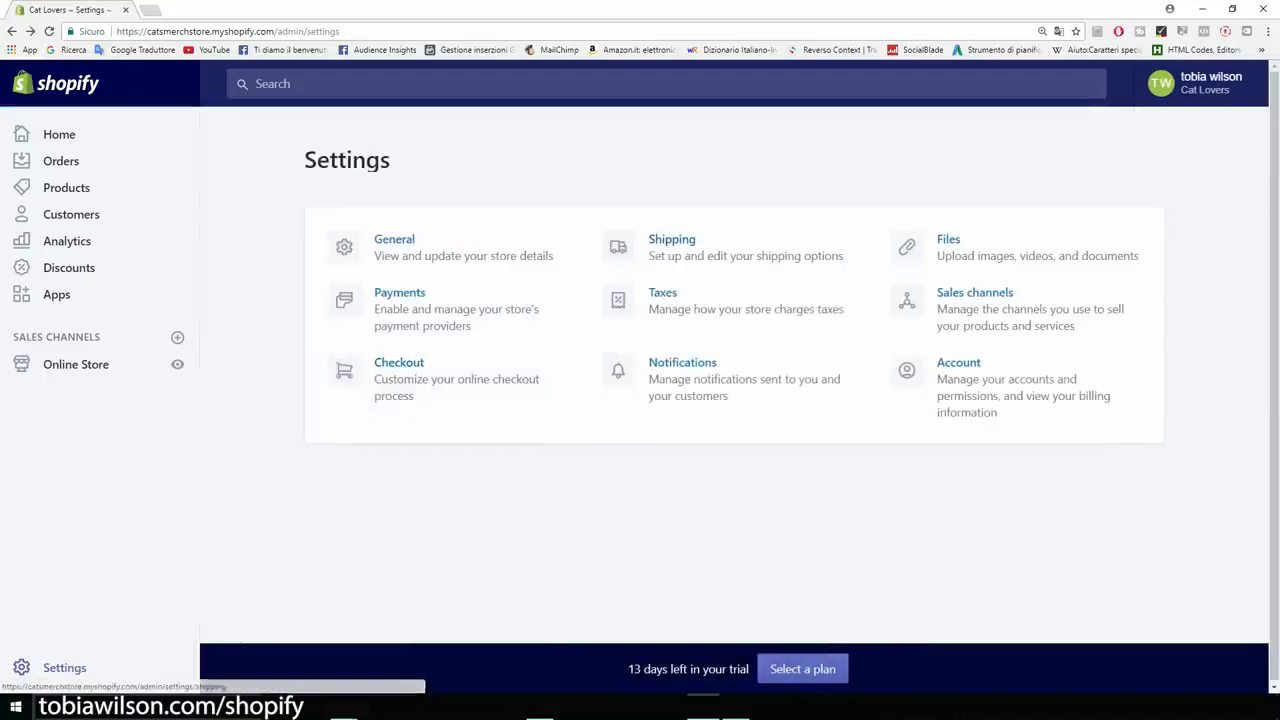
- Open the store's Shipping settings and delete the Domestic shipping zone for Italy
left_click(620, 247)
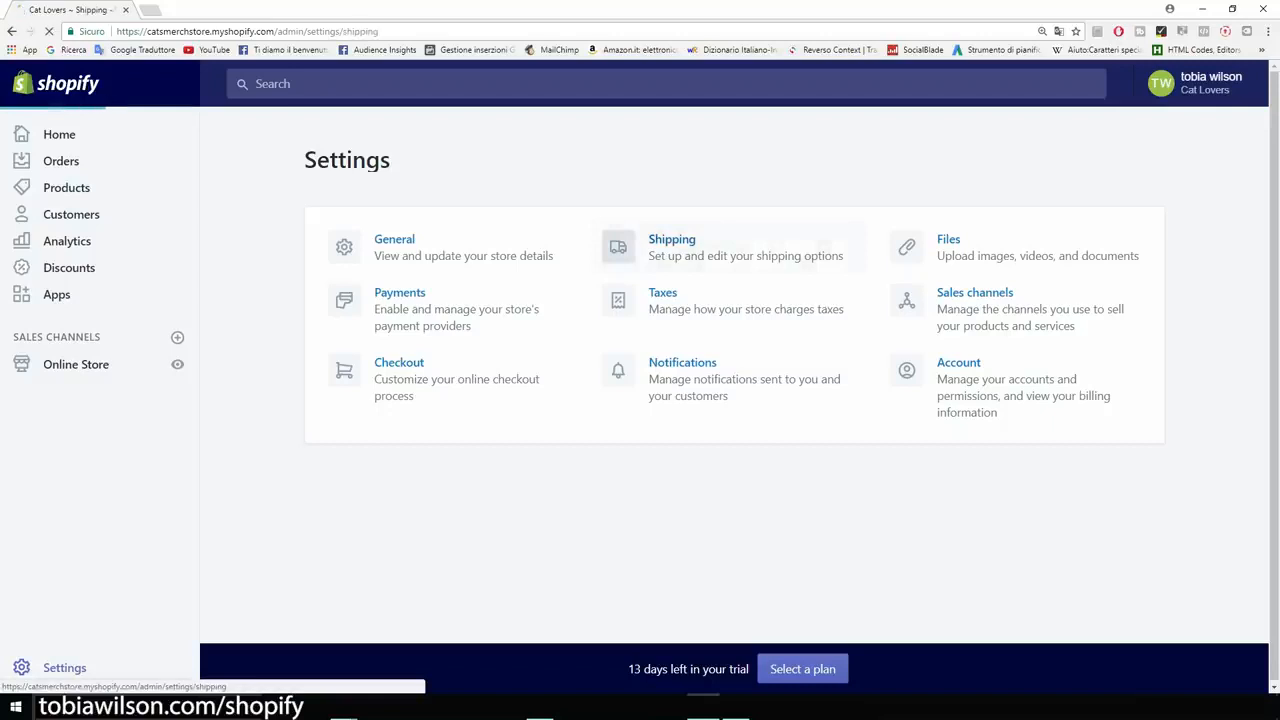
scroll(730, 400, "down", 3)
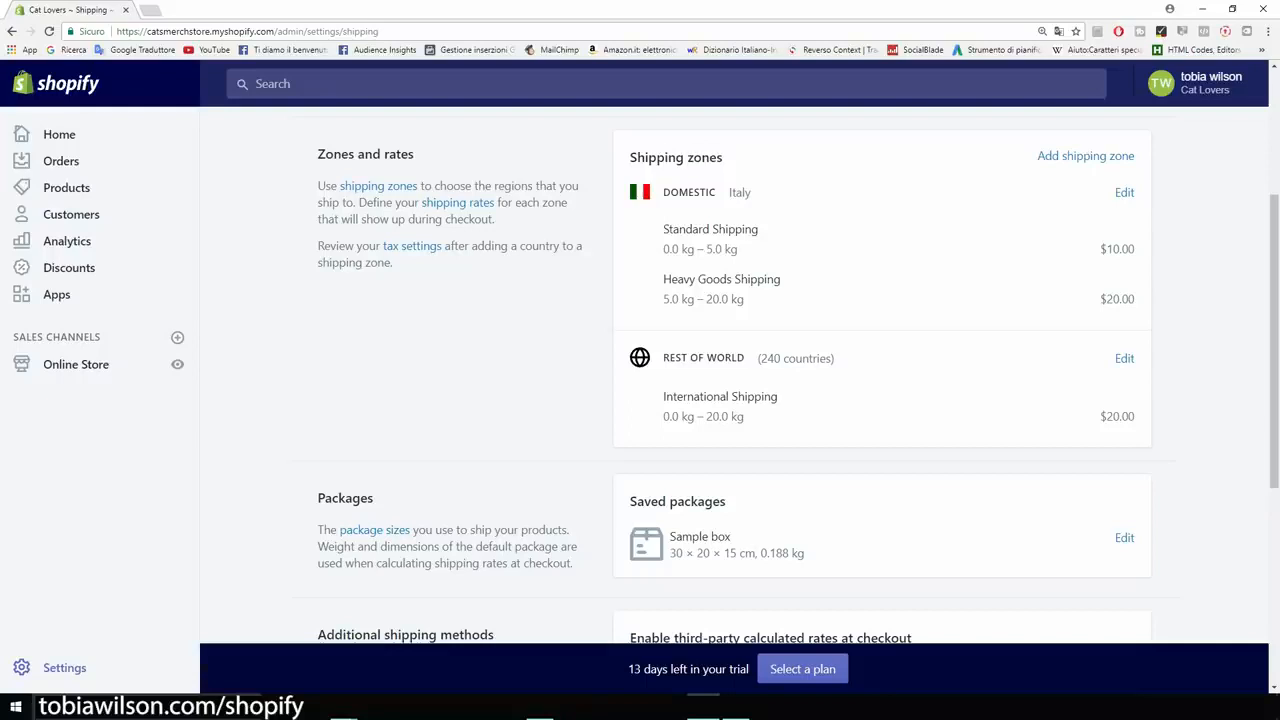
scroll(1085, 224, "up", 1)
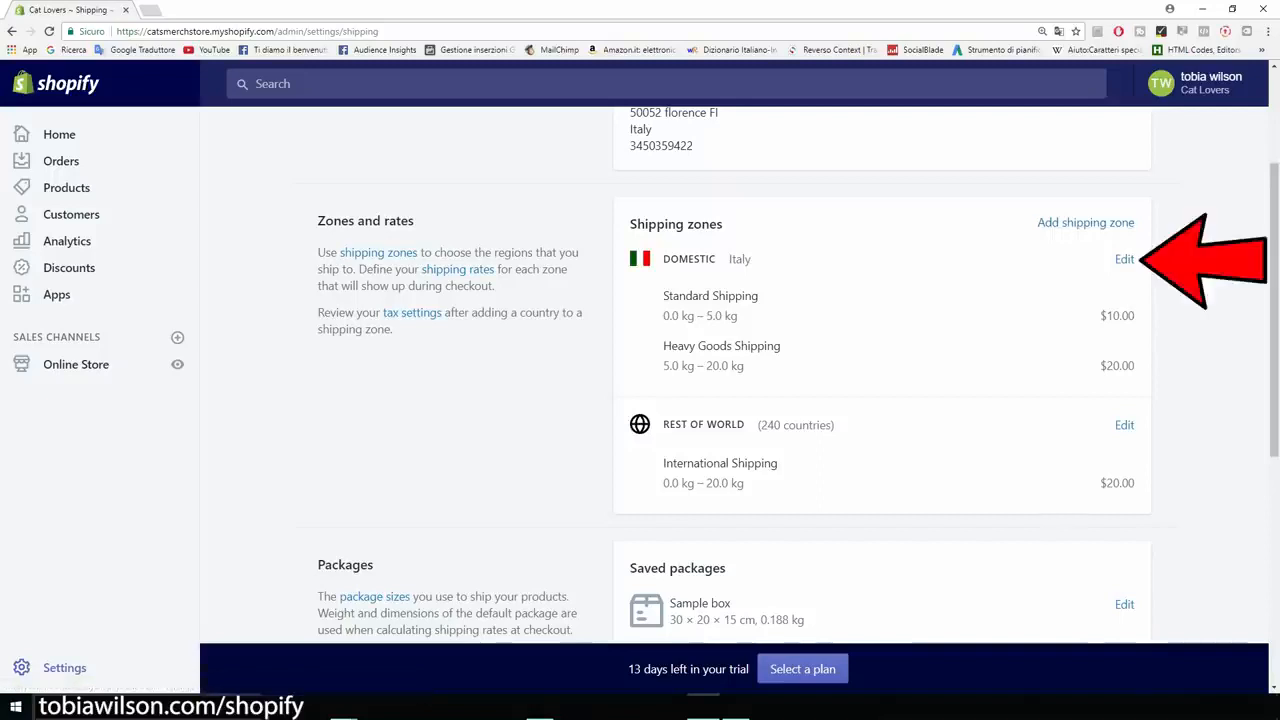
left_click(1124, 260)
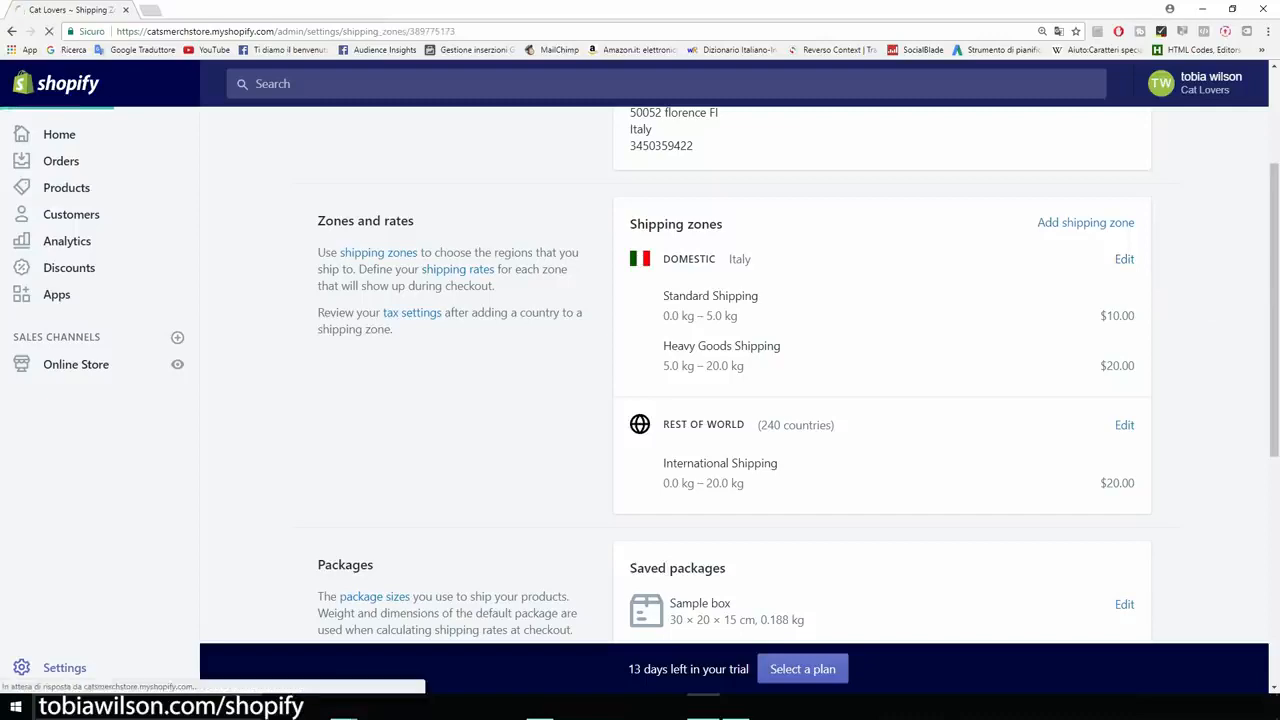
scroll(588, 400, "down", 4)
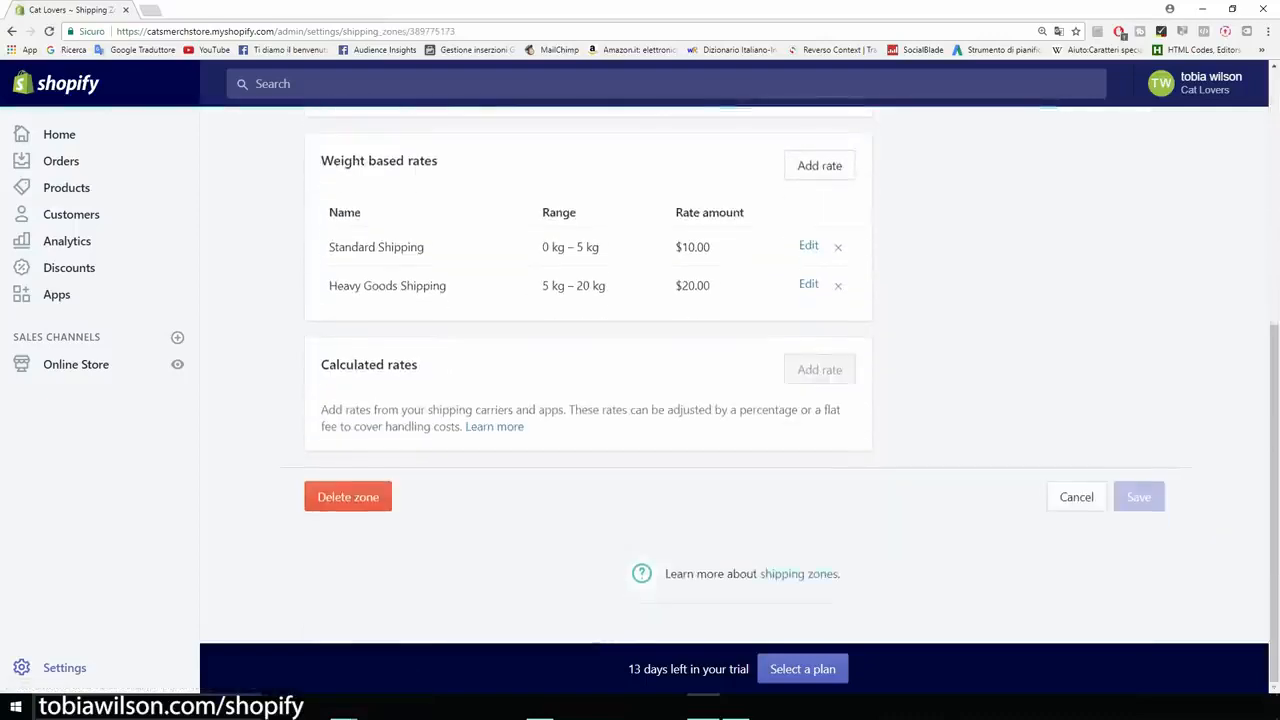
left_click(348, 497)
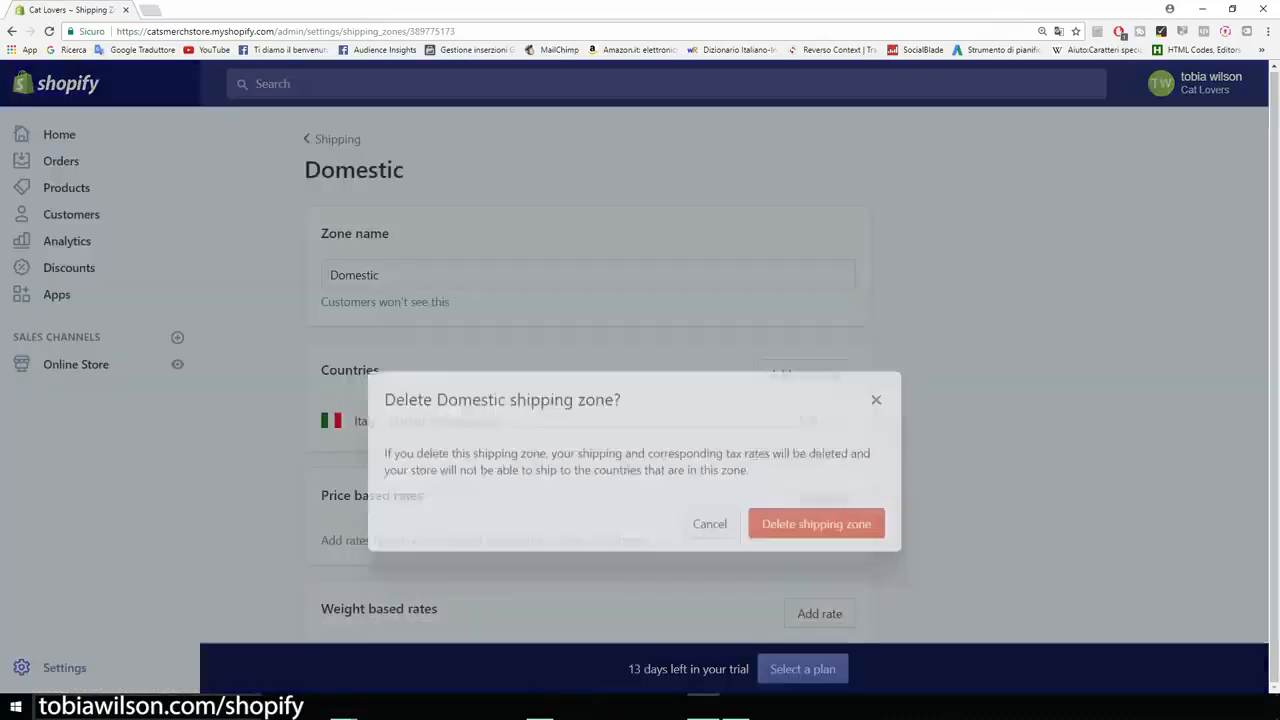
left_click(816, 462)
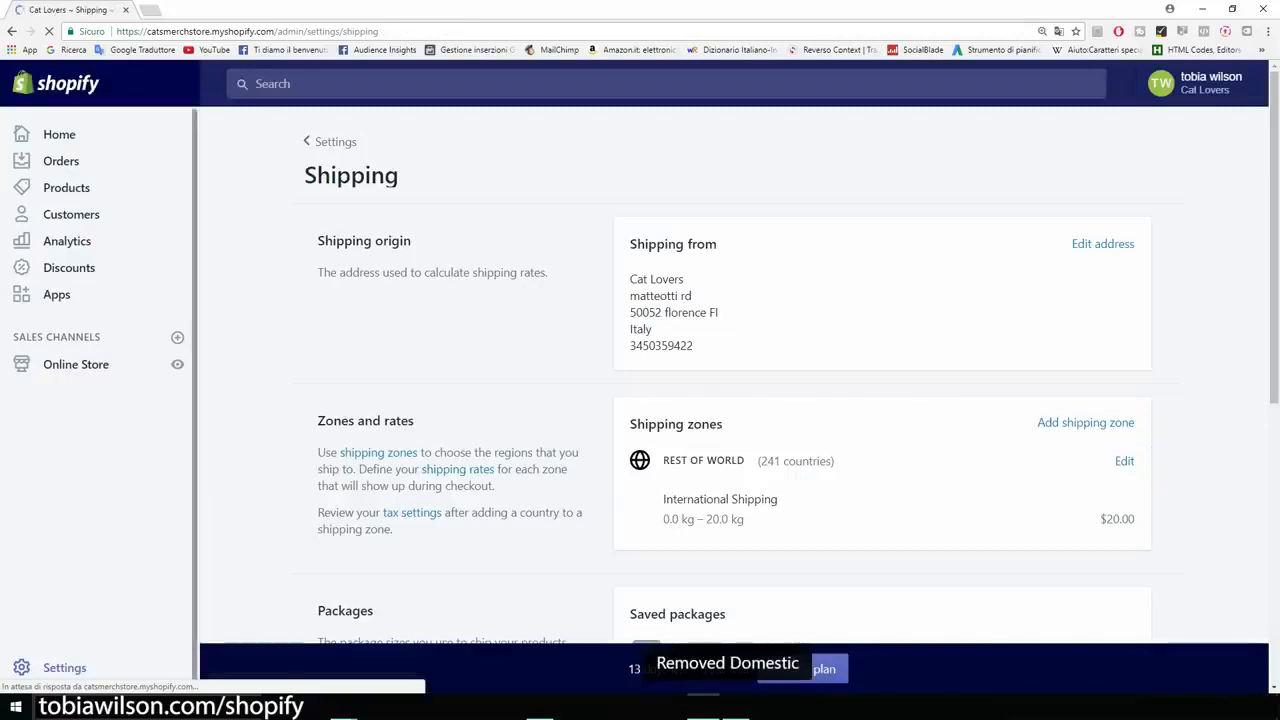
- Delete the Rest of world shipping zone
scroll(640, 400, "down", 1)
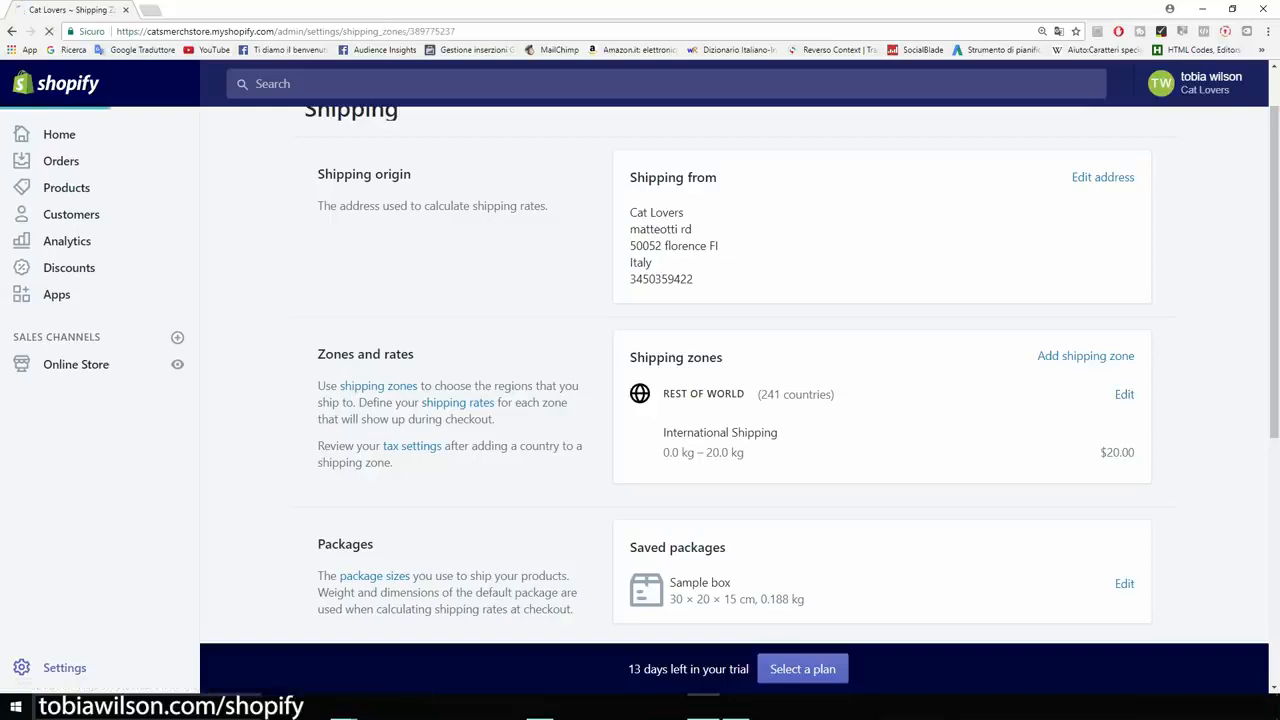
scroll(588, 400, "down", 3)
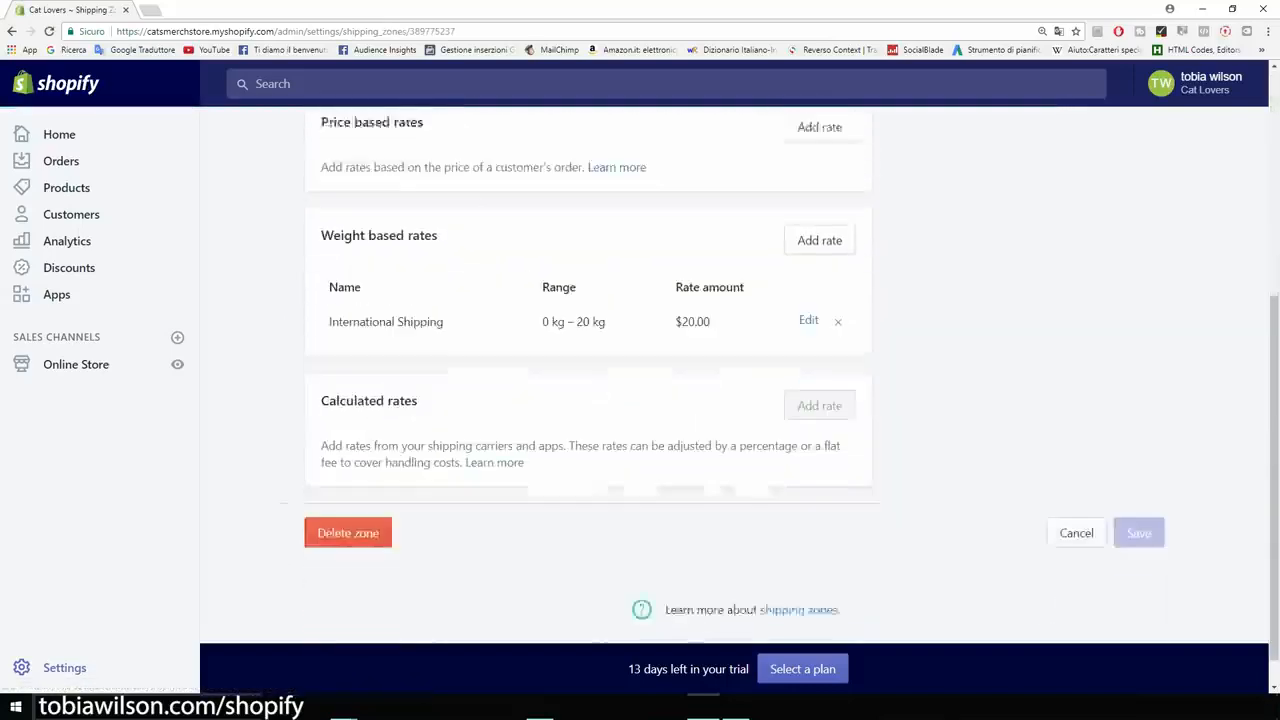
left_click(349, 497)
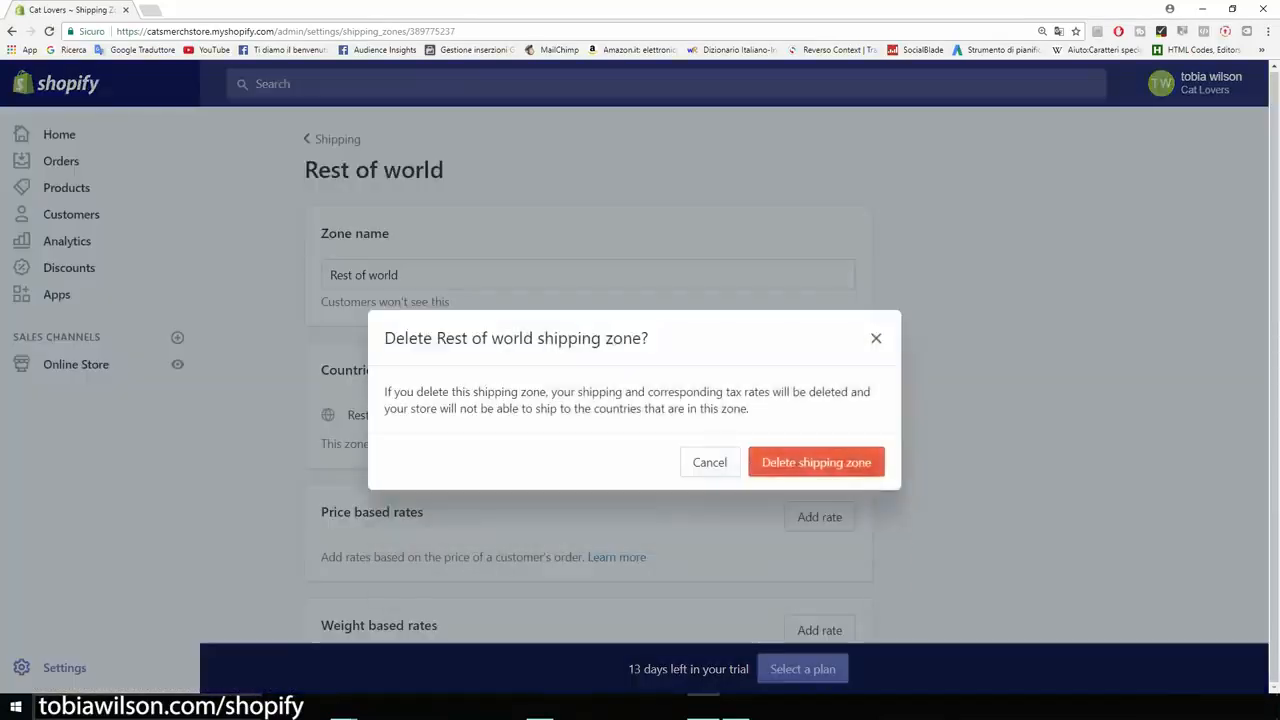
left_click(816, 462)
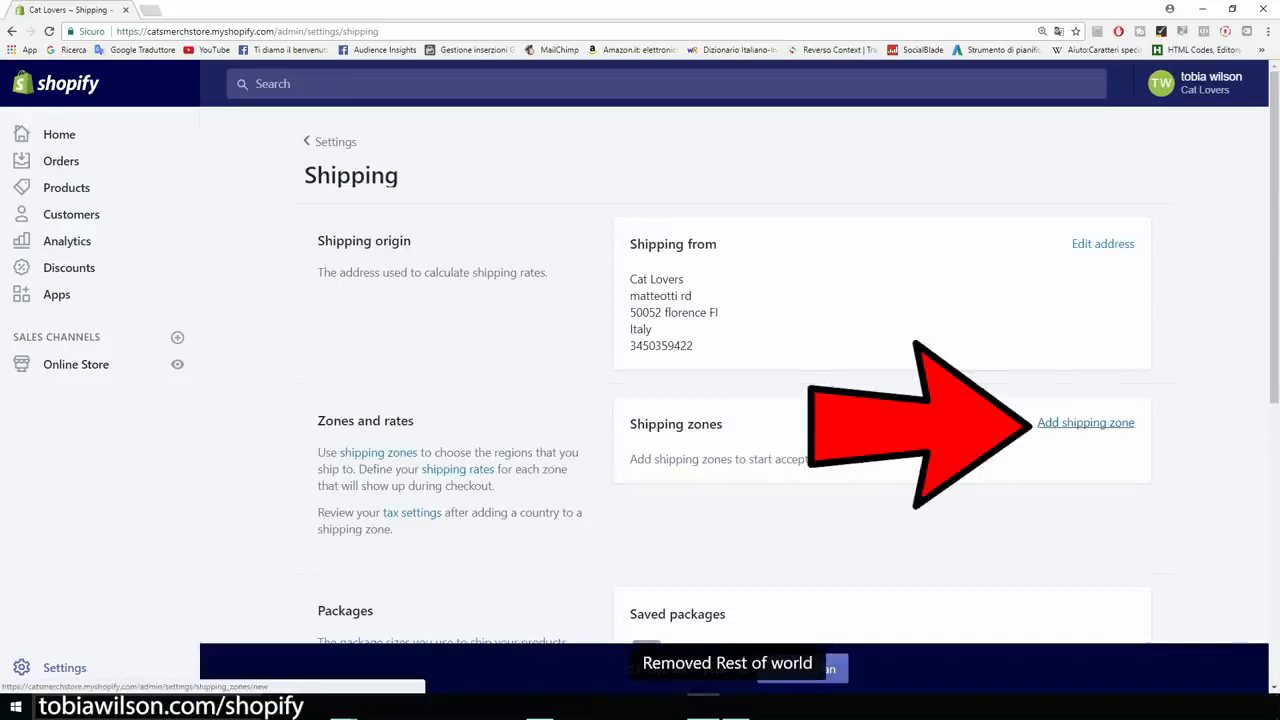
- Start a new shipping zone named "Us" and add United States as its country
left_click(1086, 423)
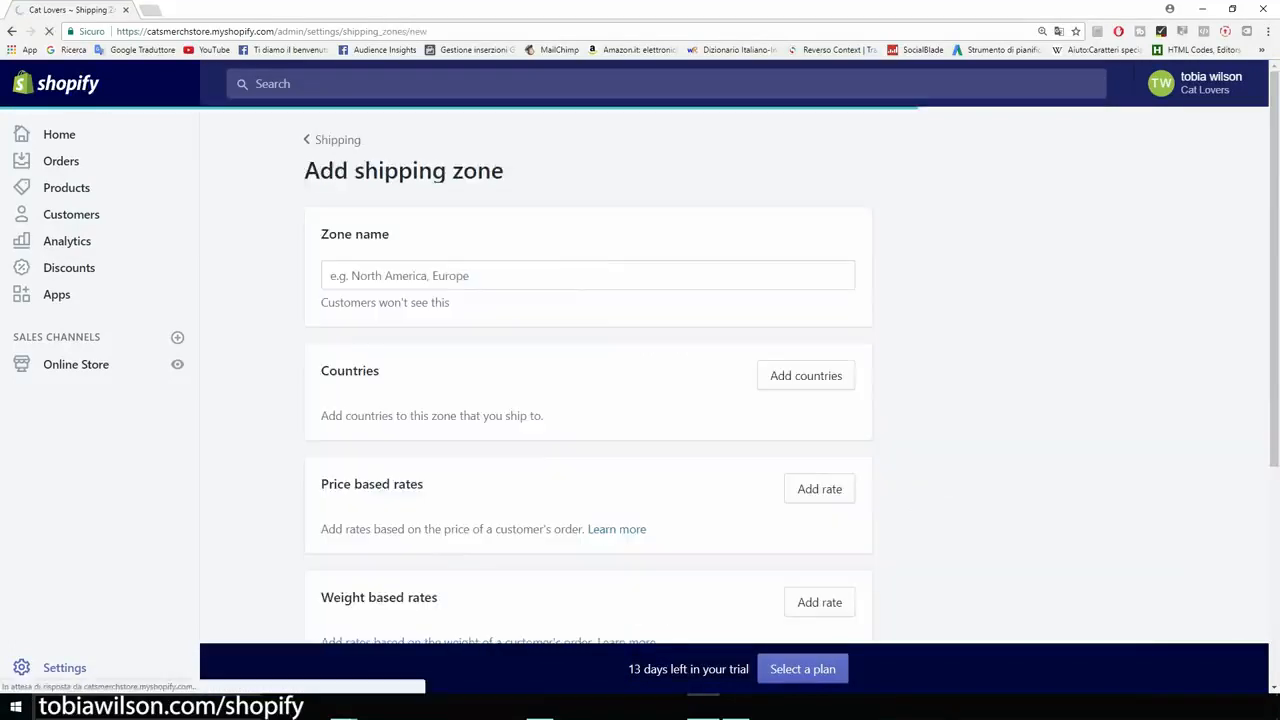
left_click(588, 275)
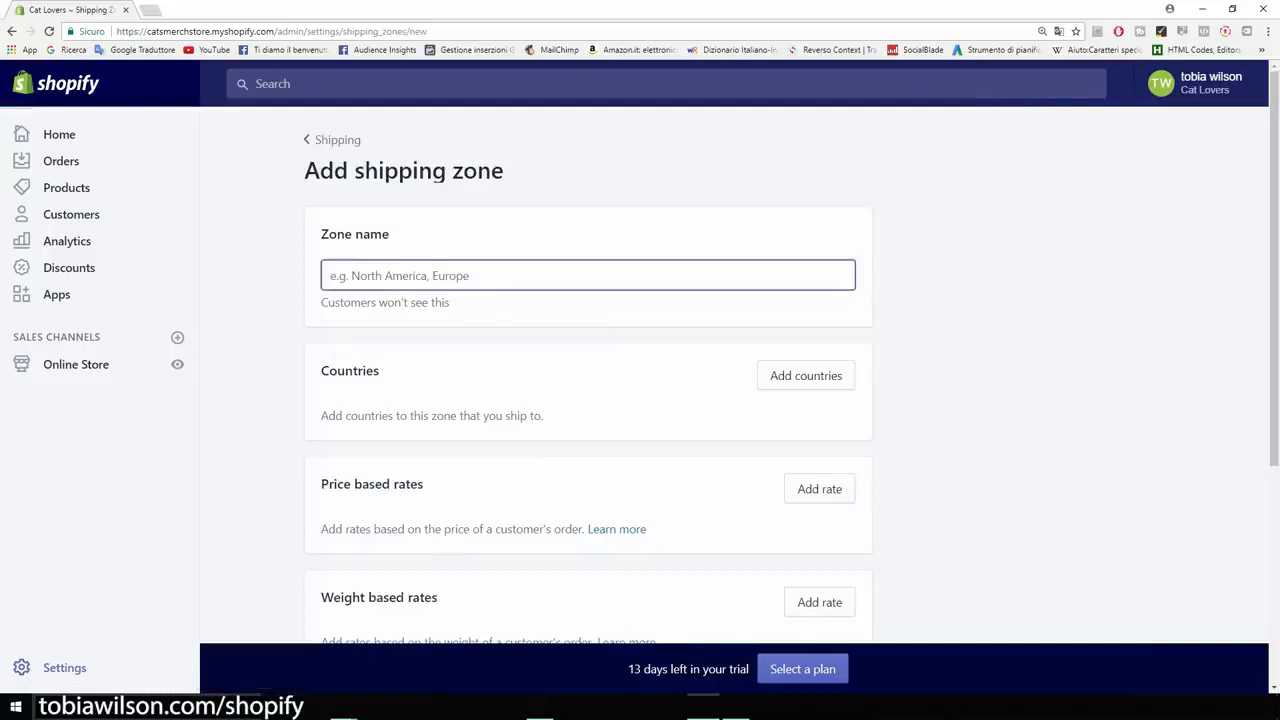
type("Us")
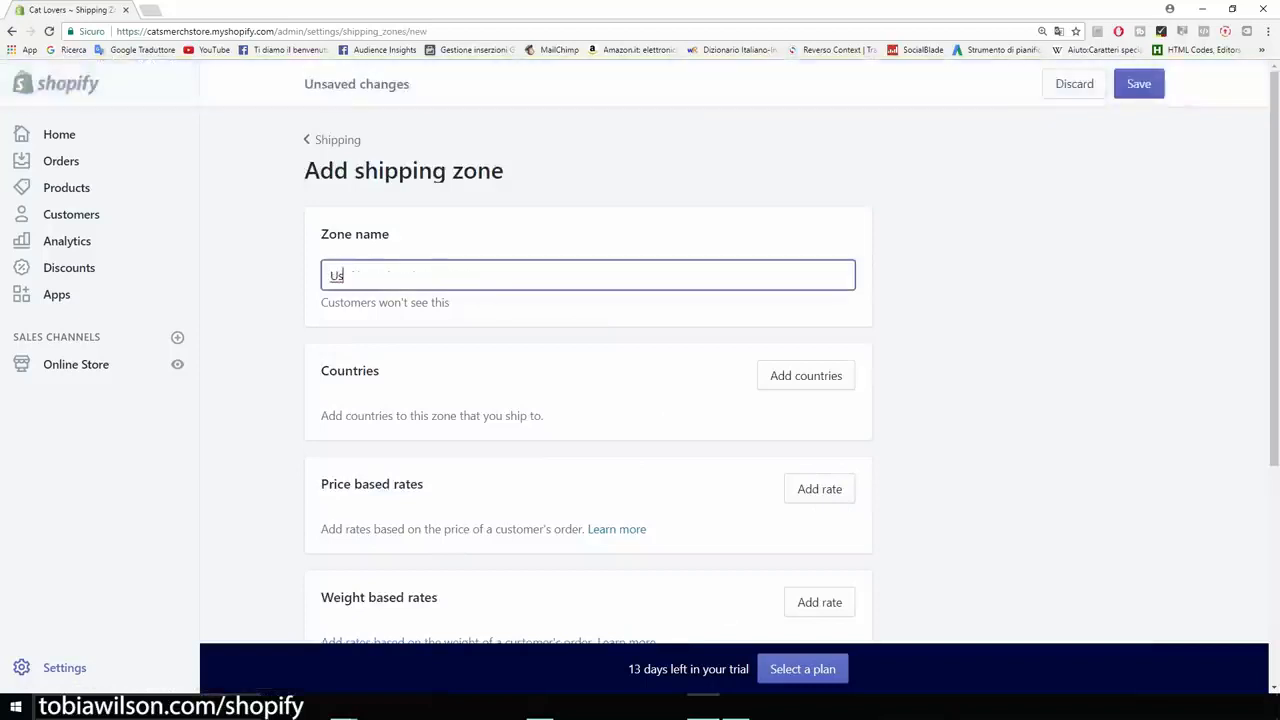
left_click(806, 375)
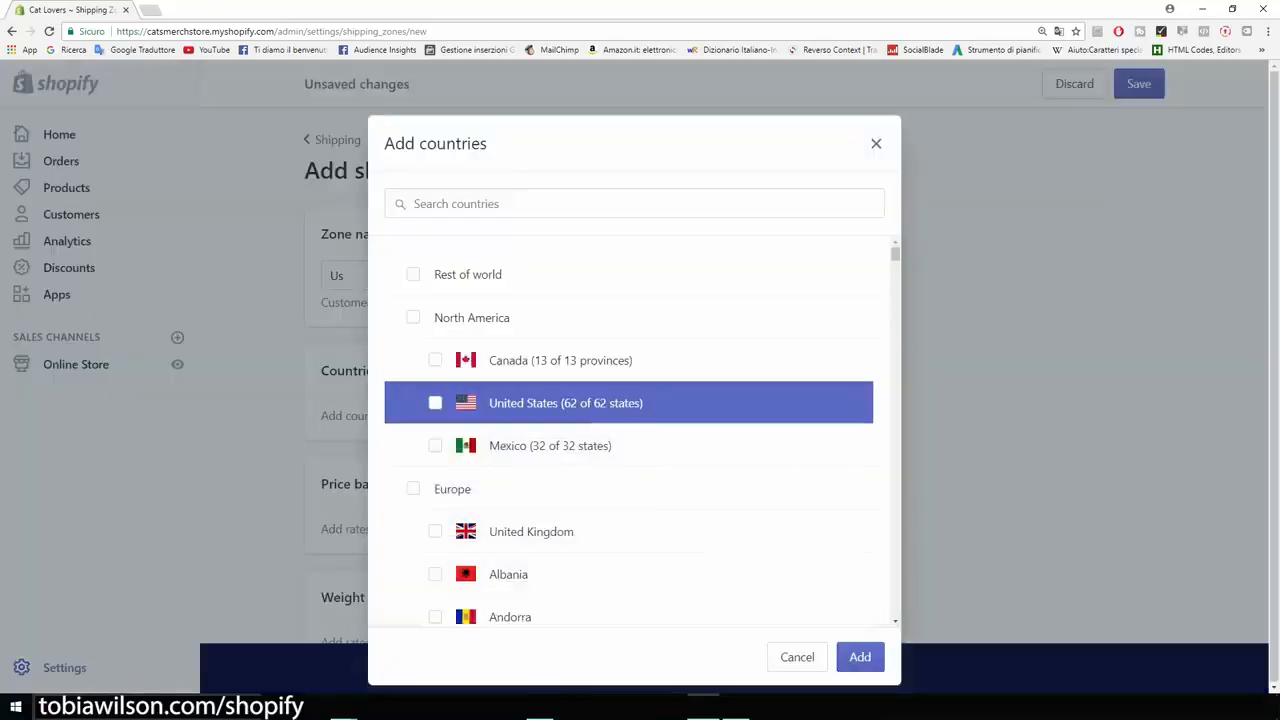
left_click(435, 402)
left_click(860, 657)
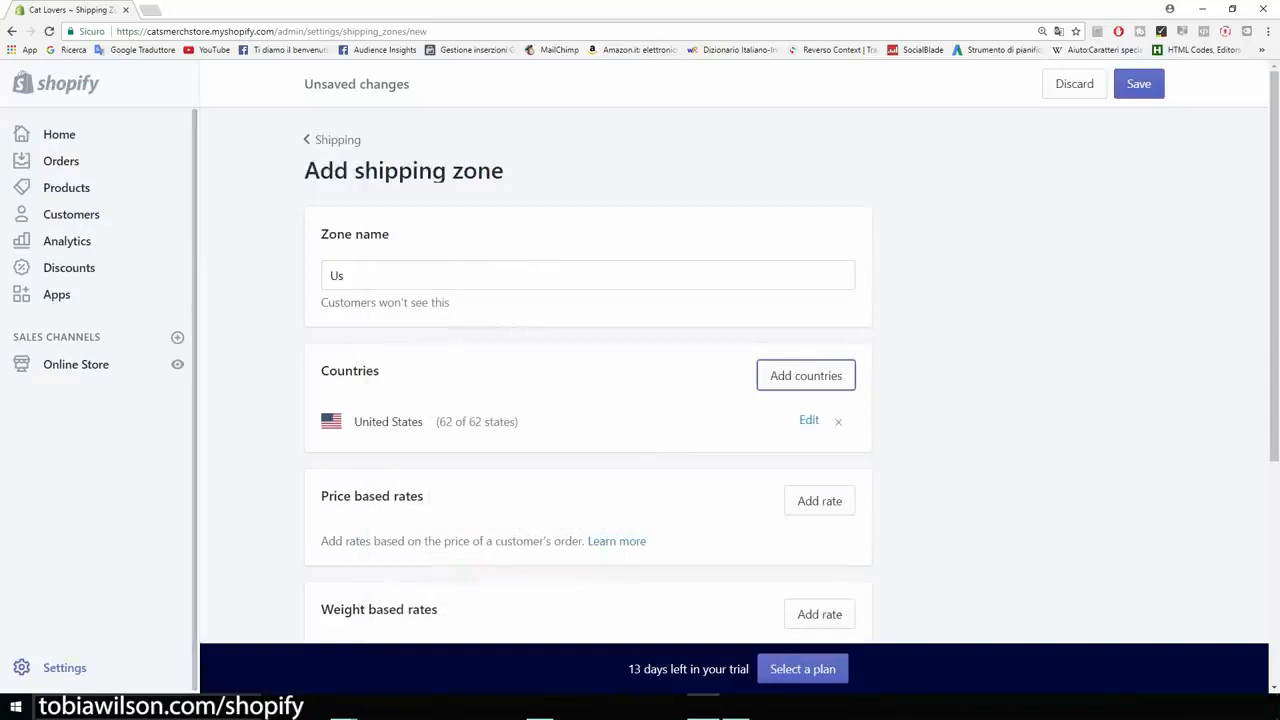
- Add a price-based rate named "US Shipping" to the zone as a free shipping rate
scroll(640, 400, "down", 1)
scroll(588, 400, "up", 1)
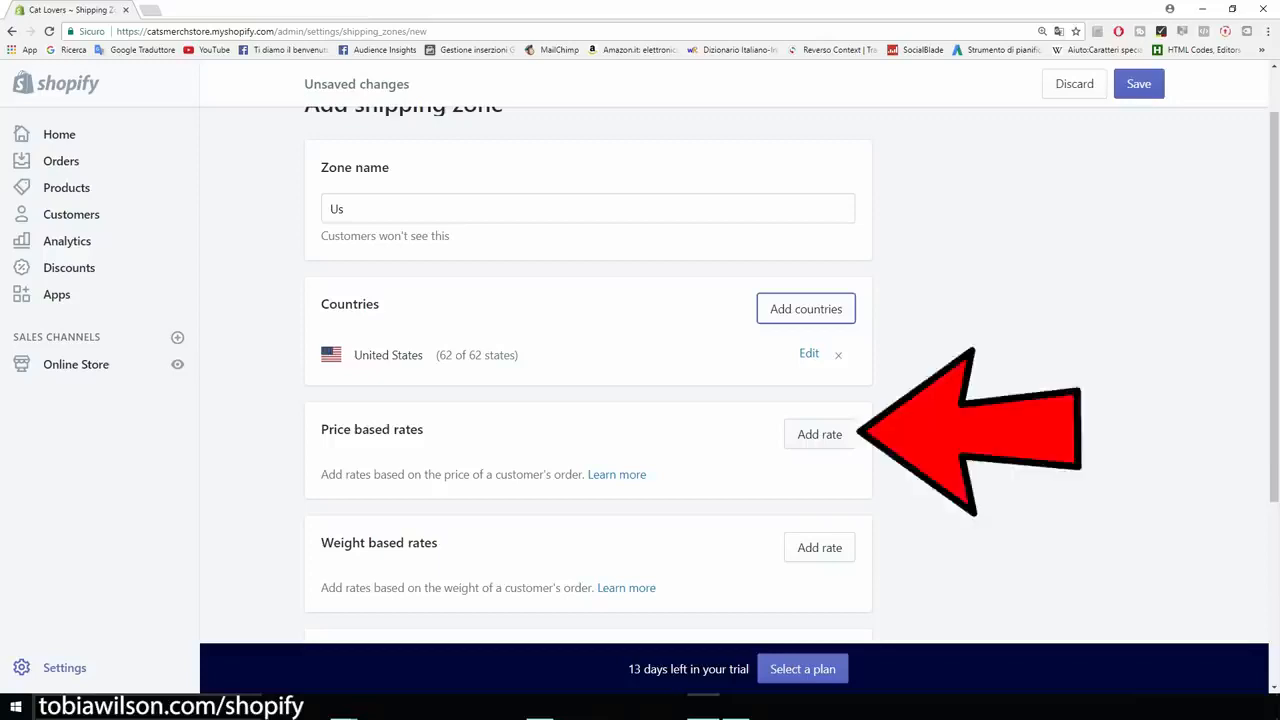
left_click(819, 434)
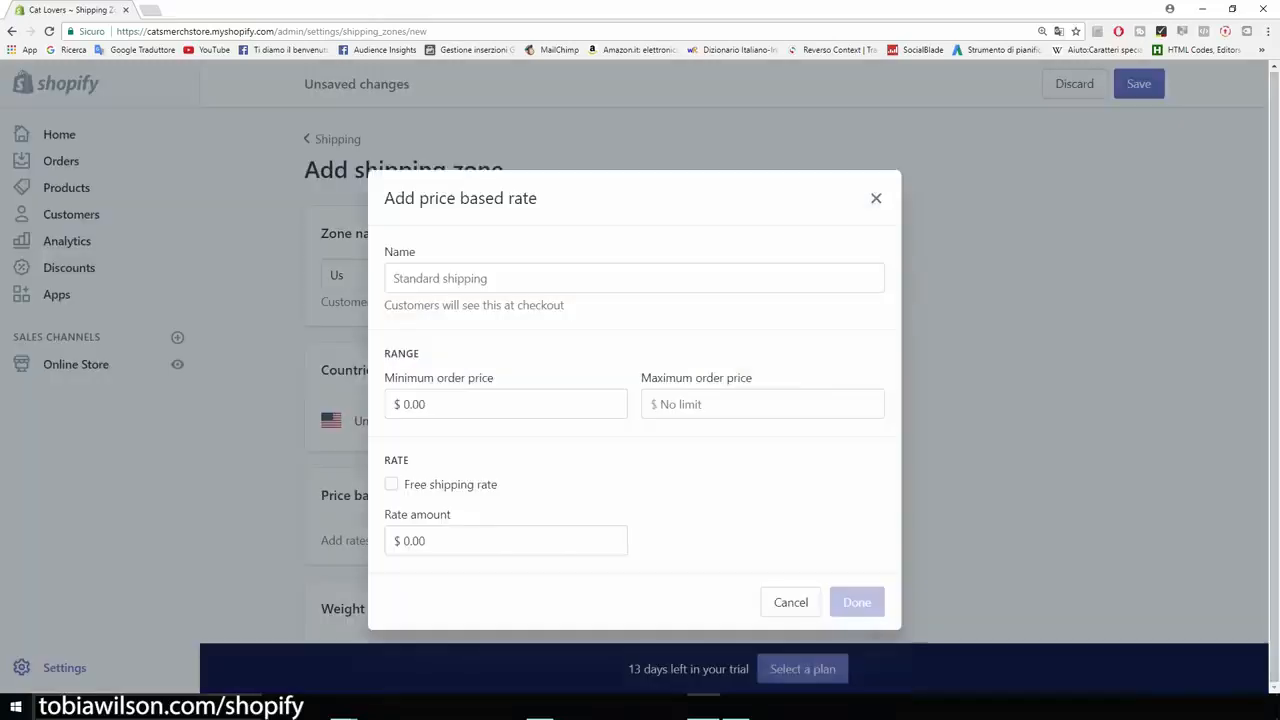
left_click(391, 484)
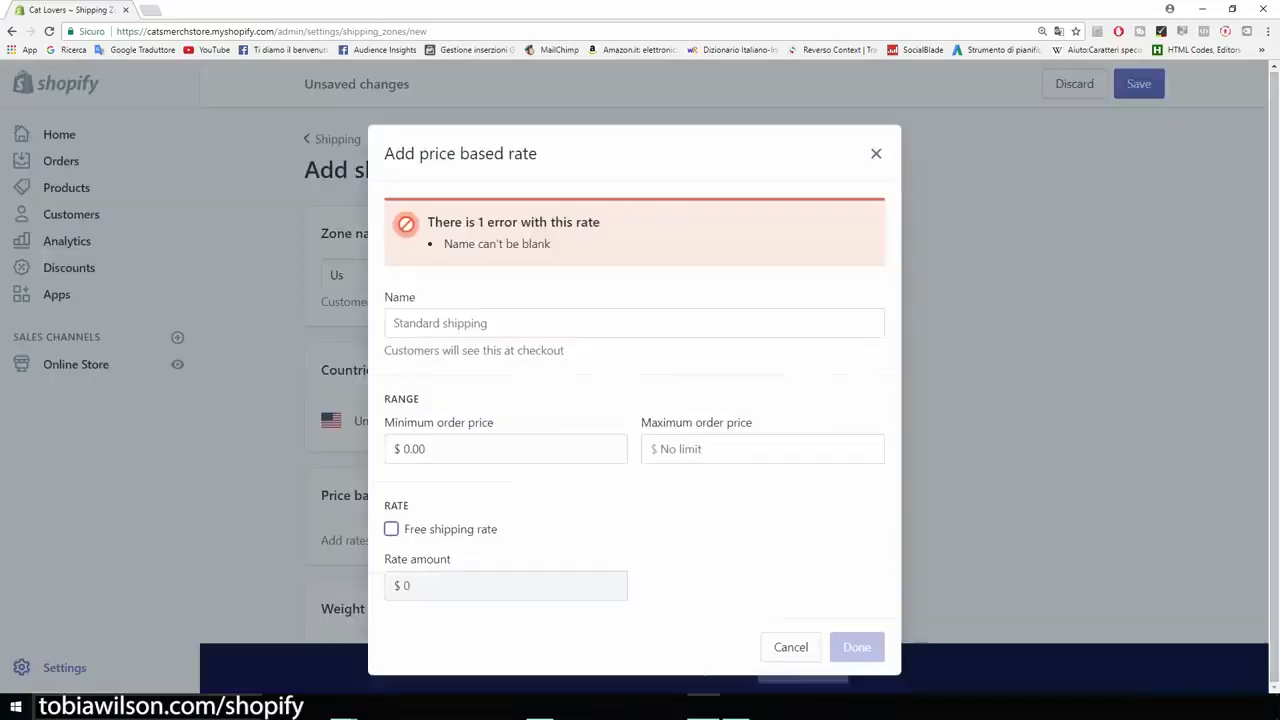
left_click(450, 323)
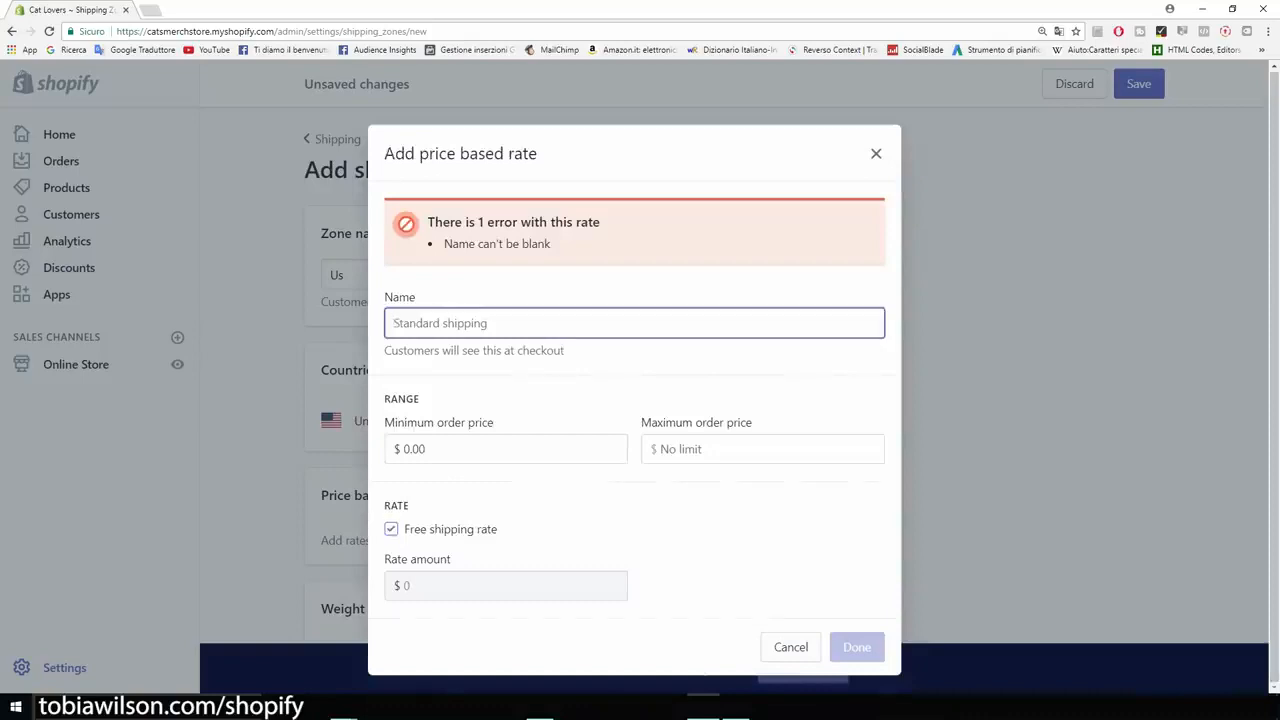
type("U")
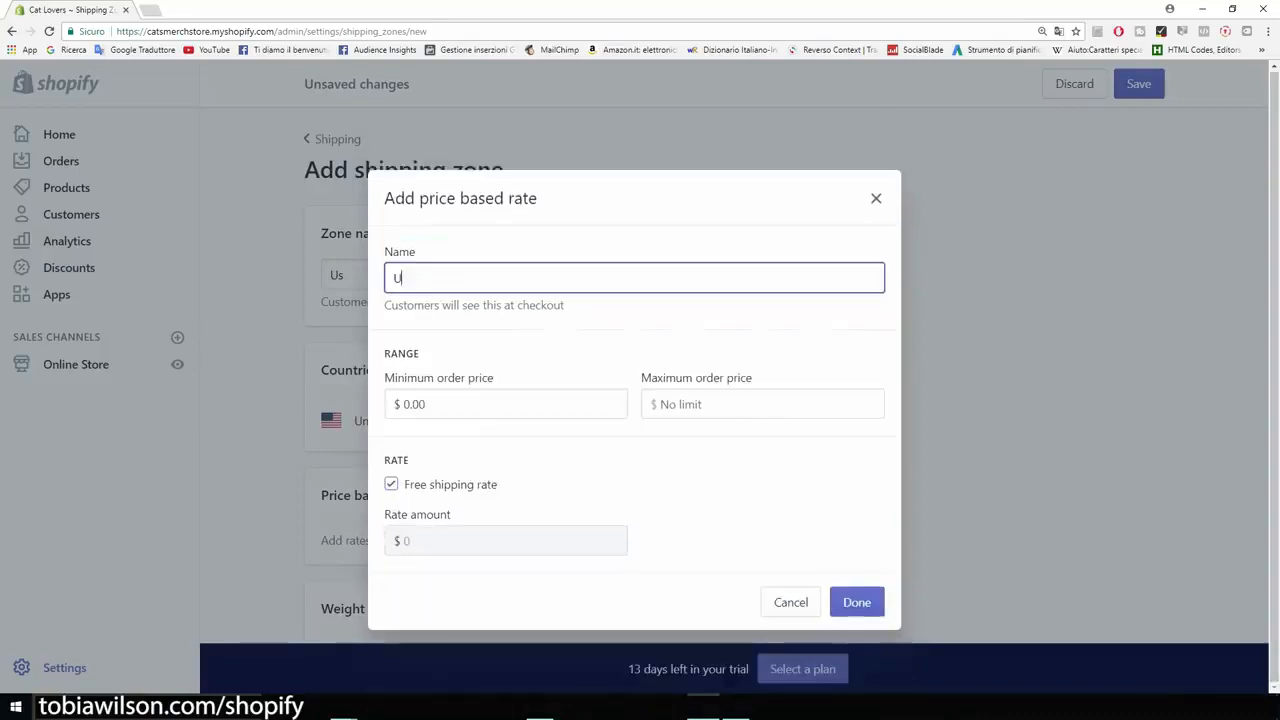
key("BackSpace")
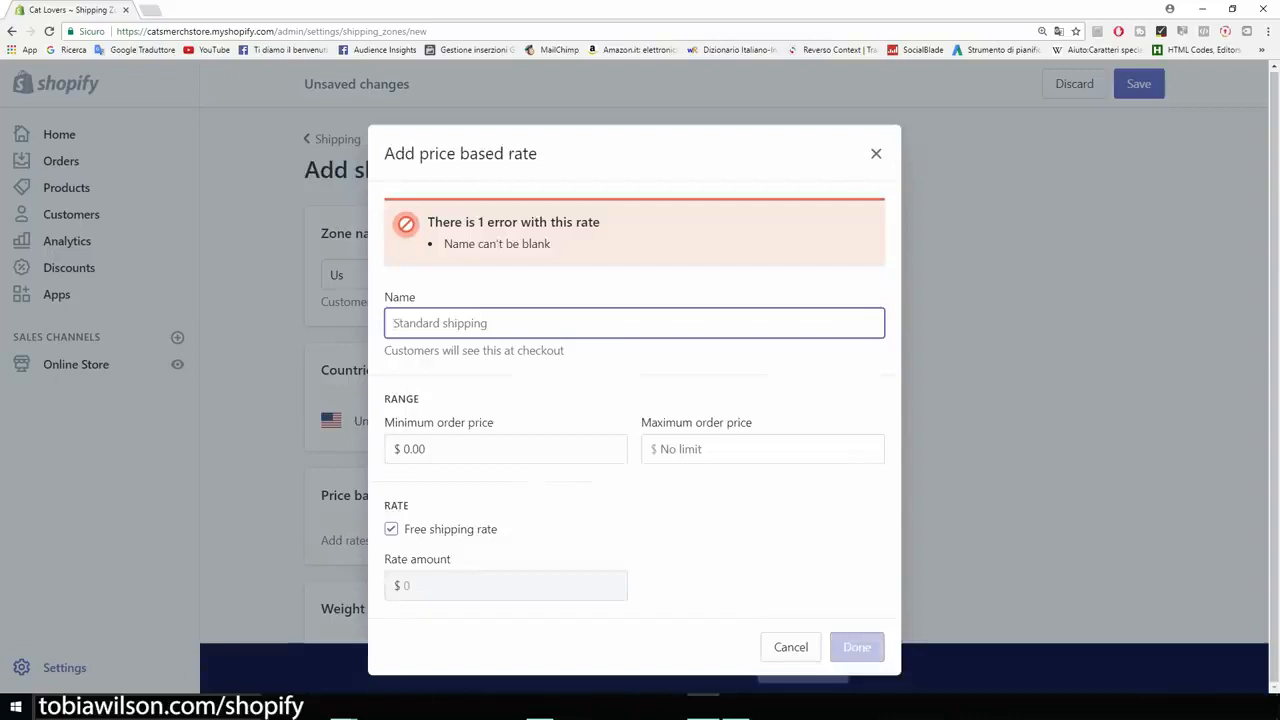
type("US Shipping")
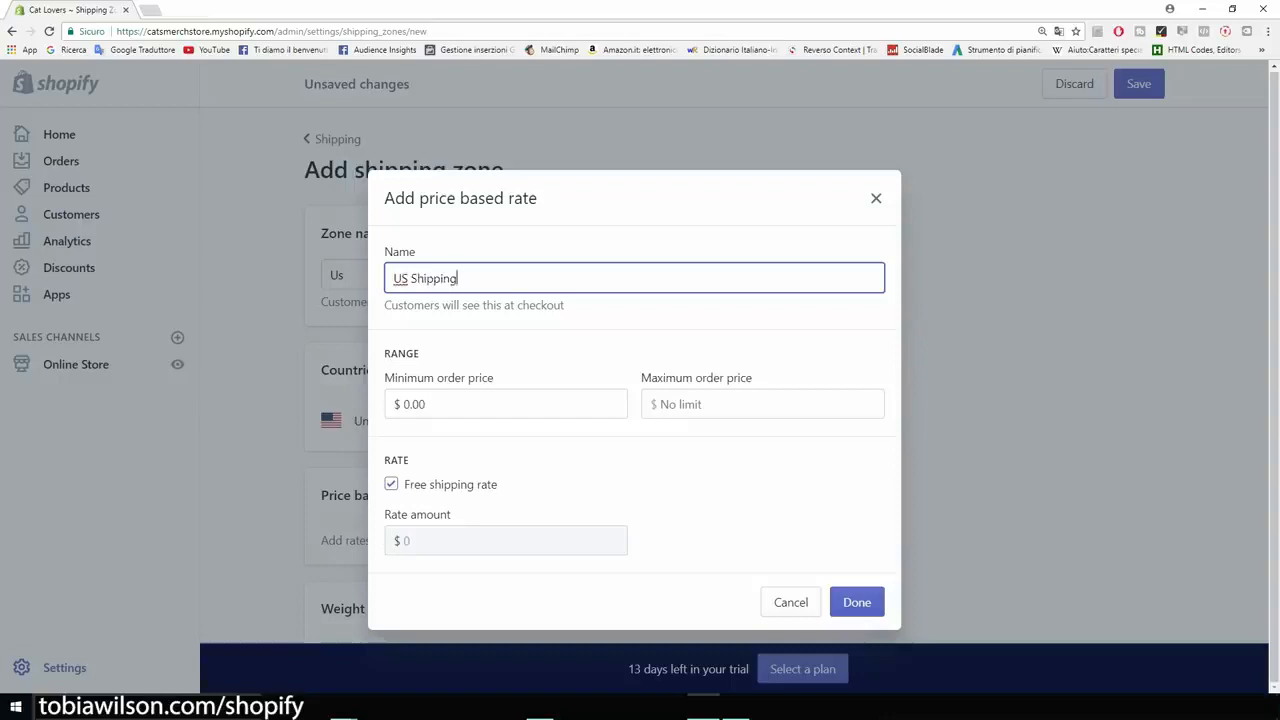
key("Return")
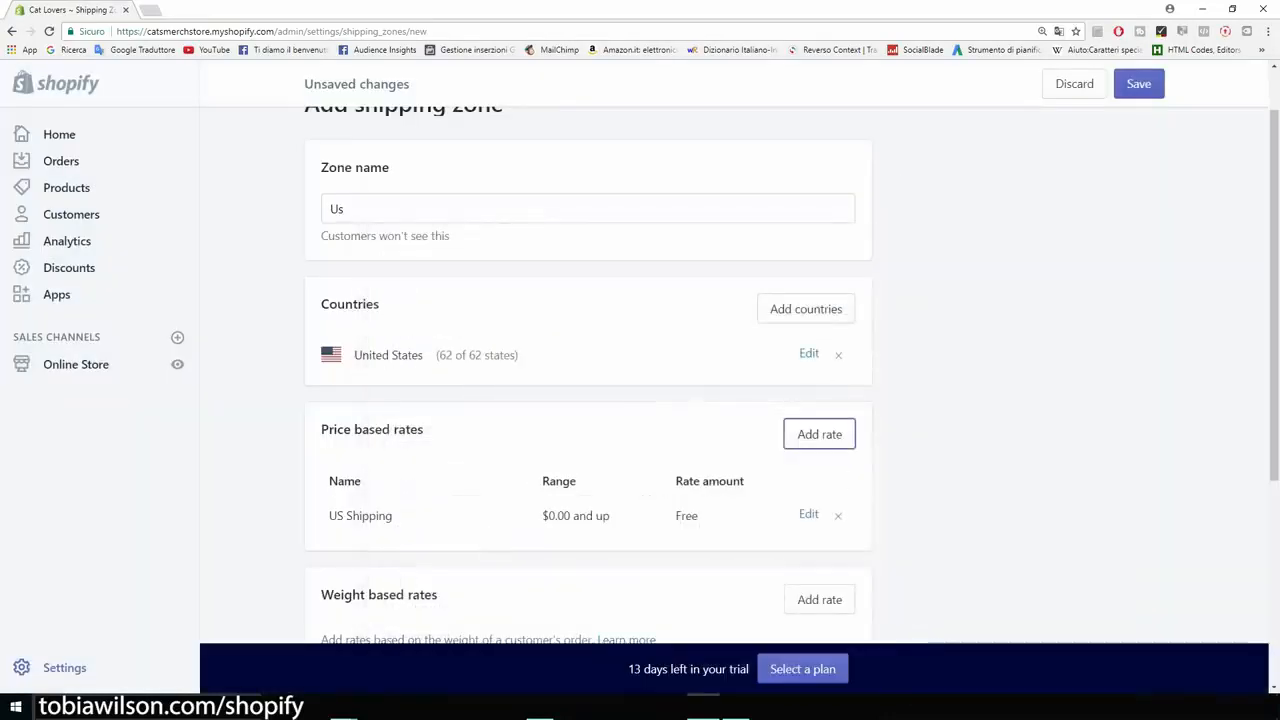
scroll(588, 400, "down", 5)
scroll(588, 400, "up", 3)
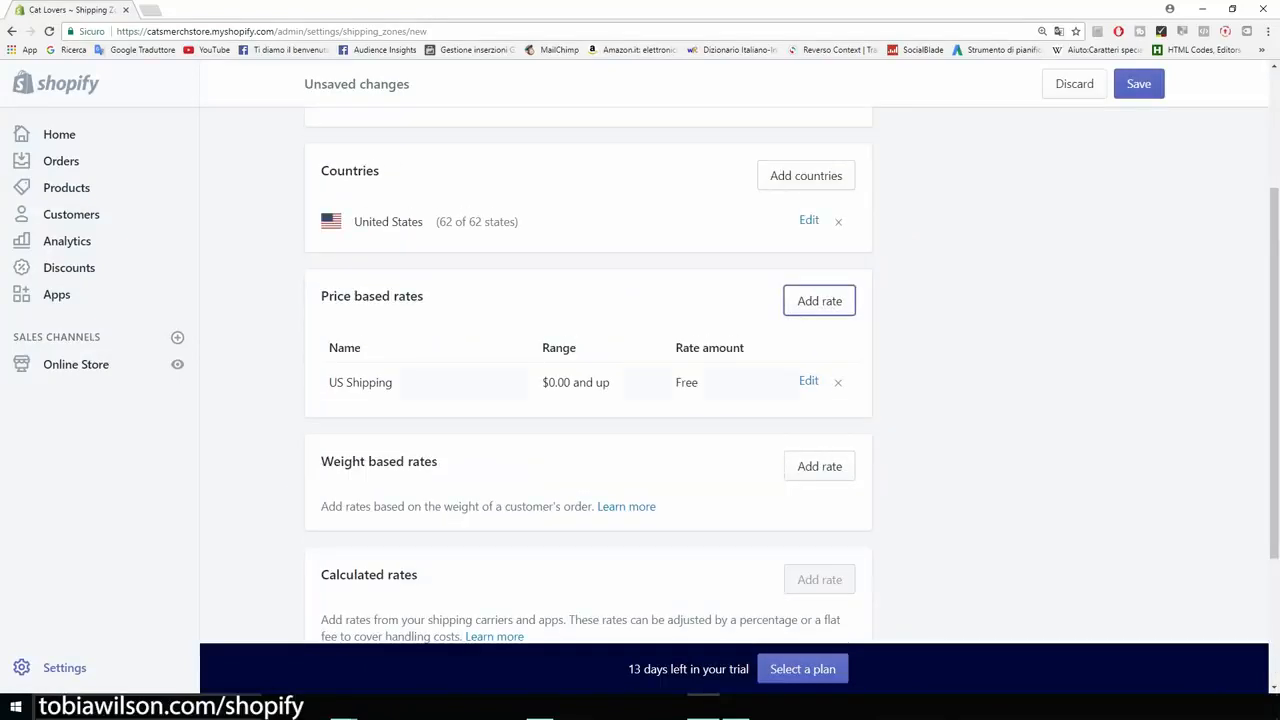
scroll(588, 400, "up", 2)
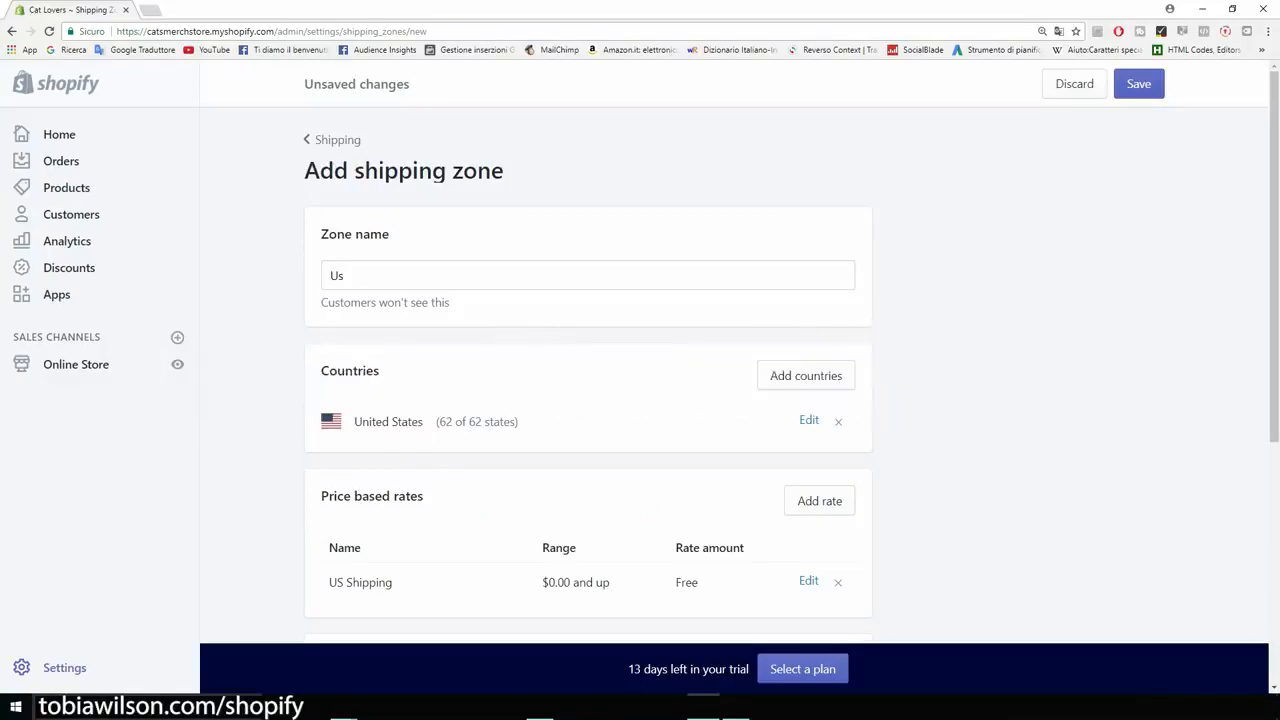
left_click_drag(321, 235, 306, 172)
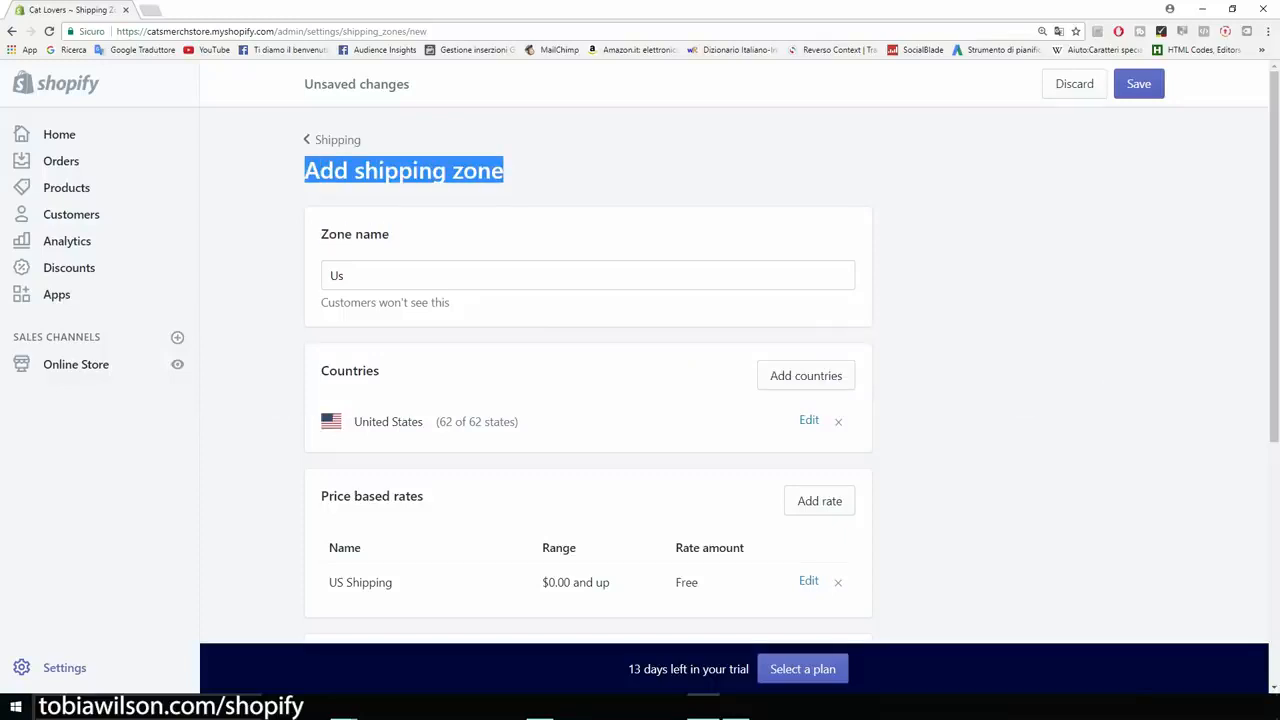
left_click(404, 171)
- Open the copied AliExpress link for the paw print bracelet in a new browser tab and examine its regular and discount prices
key("ctrl+t")
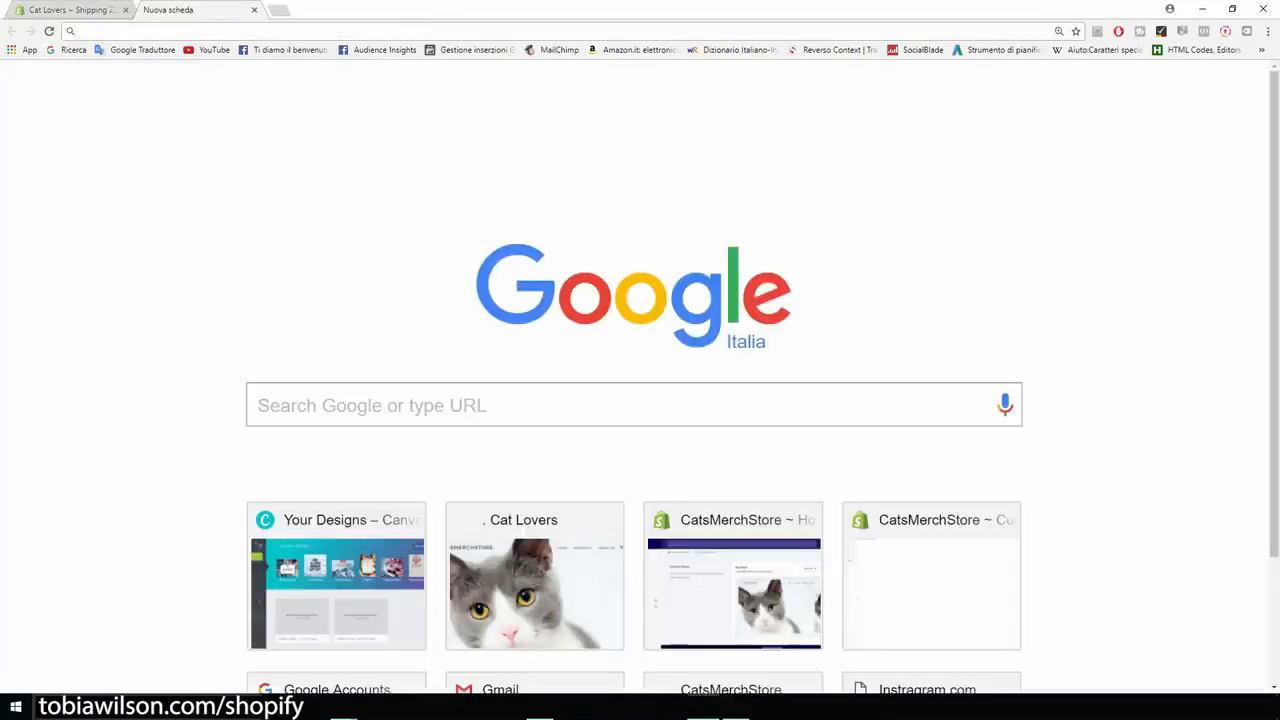
key("ctrl+v")
key("Return")
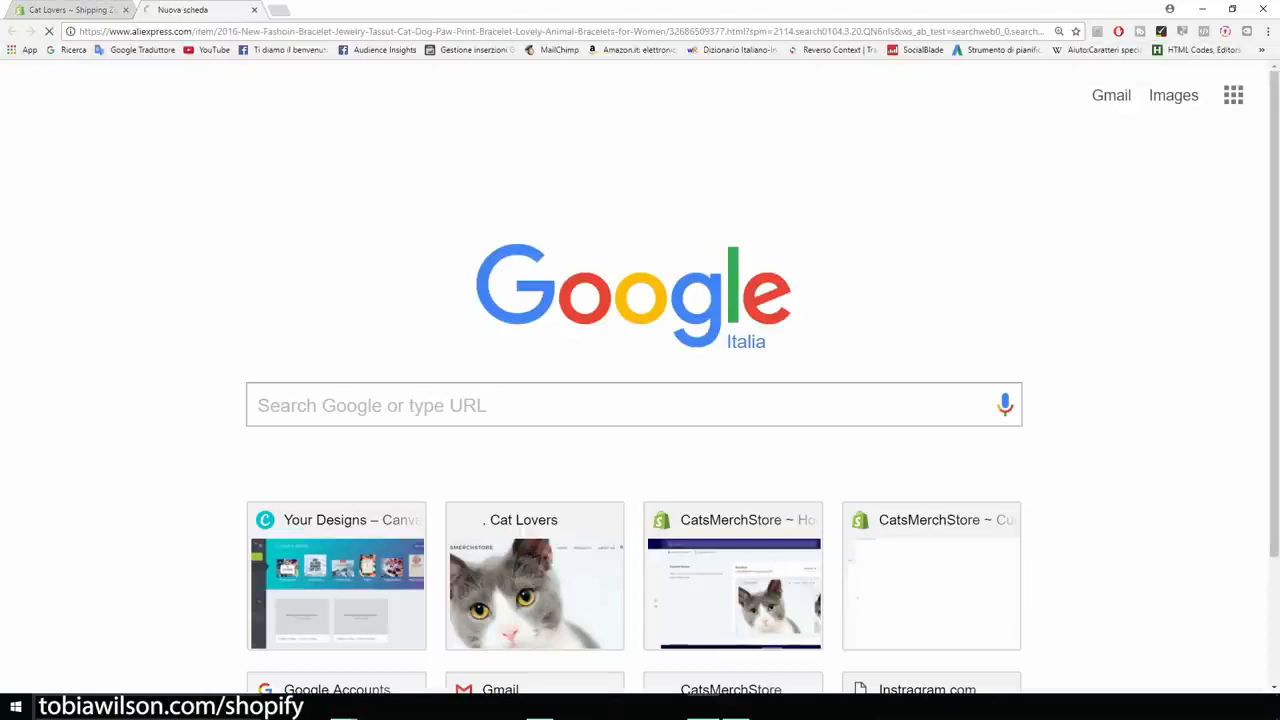
scroll(640, 377, "down", 3)
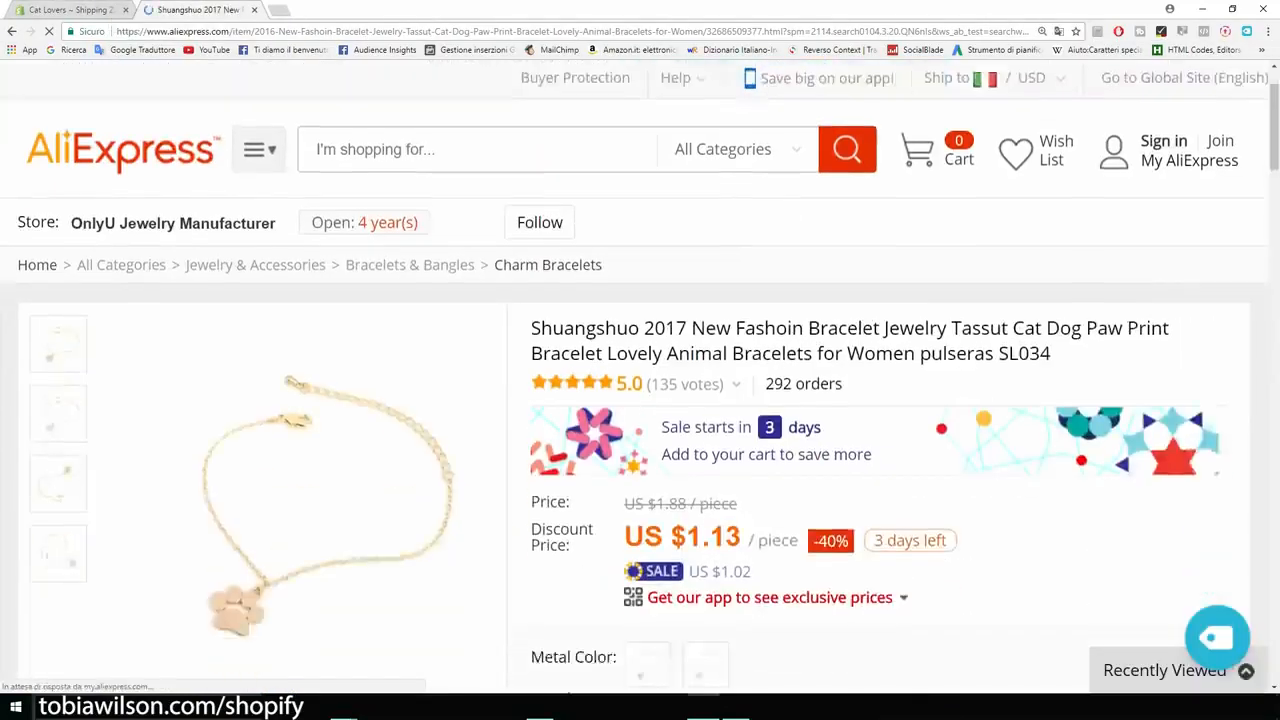
left_click_drag(610, 297, 742, 301)
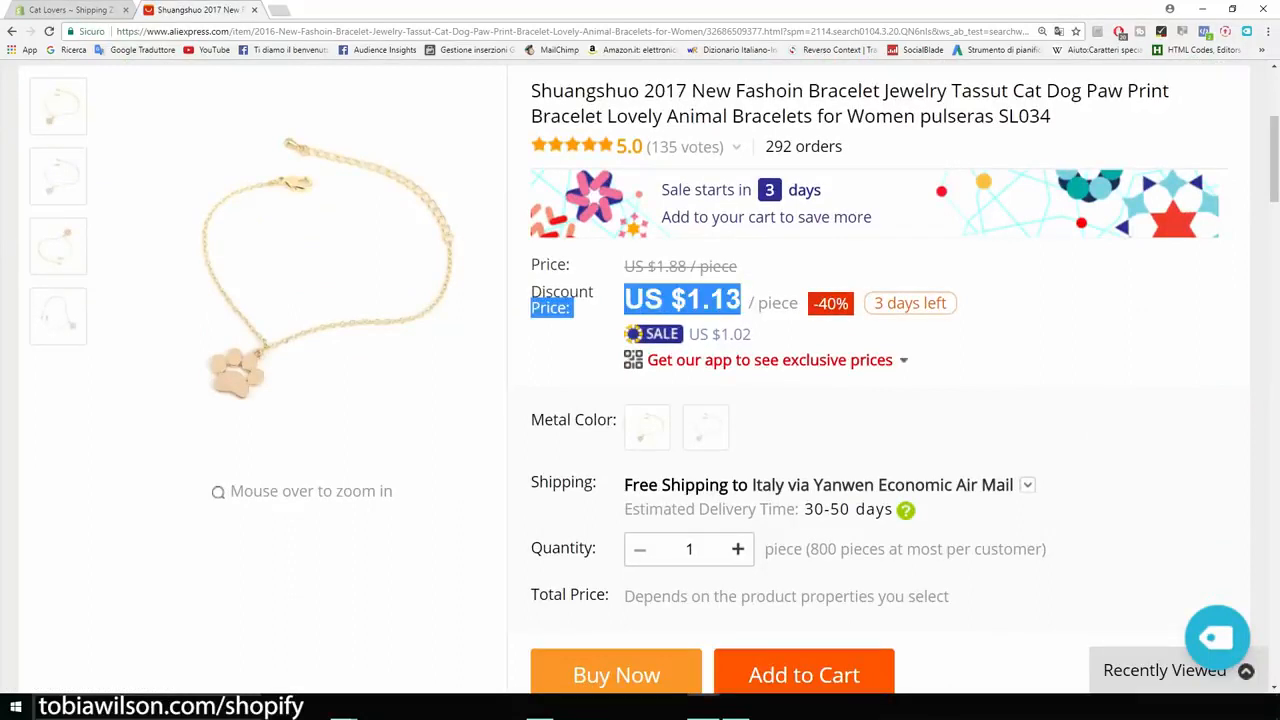
left_click(742, 301)
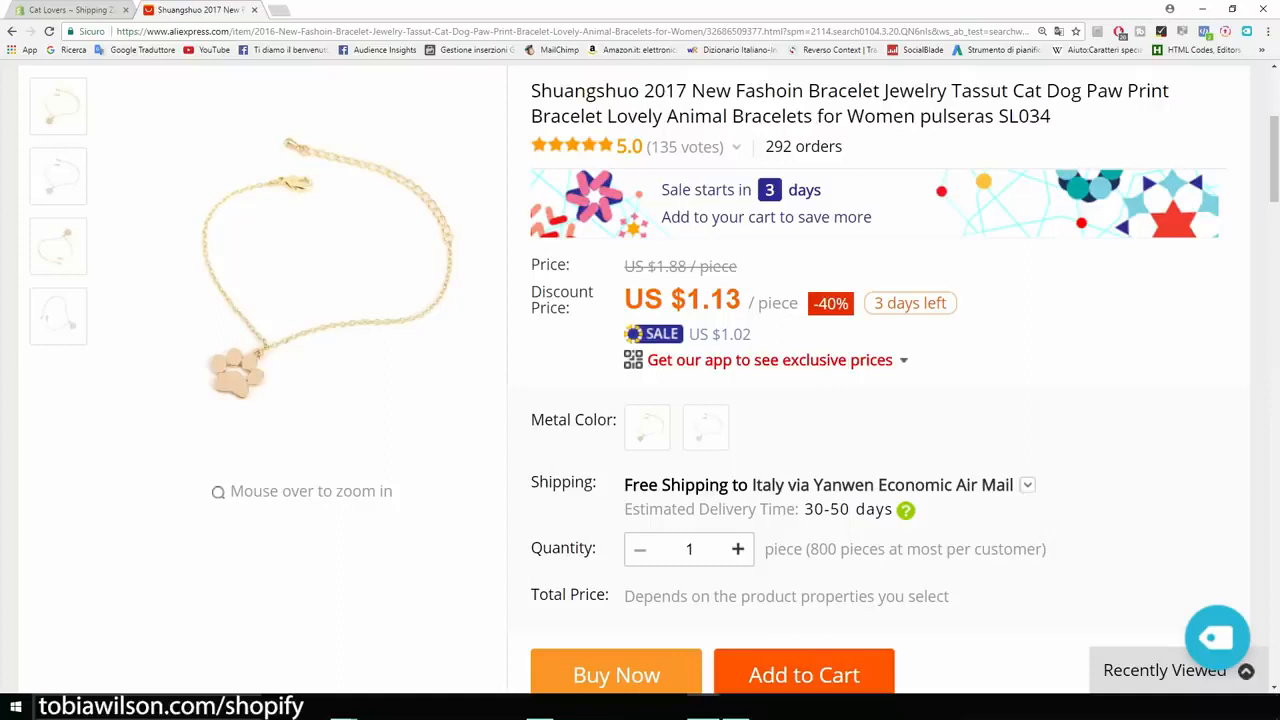
left_click_drag(738, 266, 624, 266)
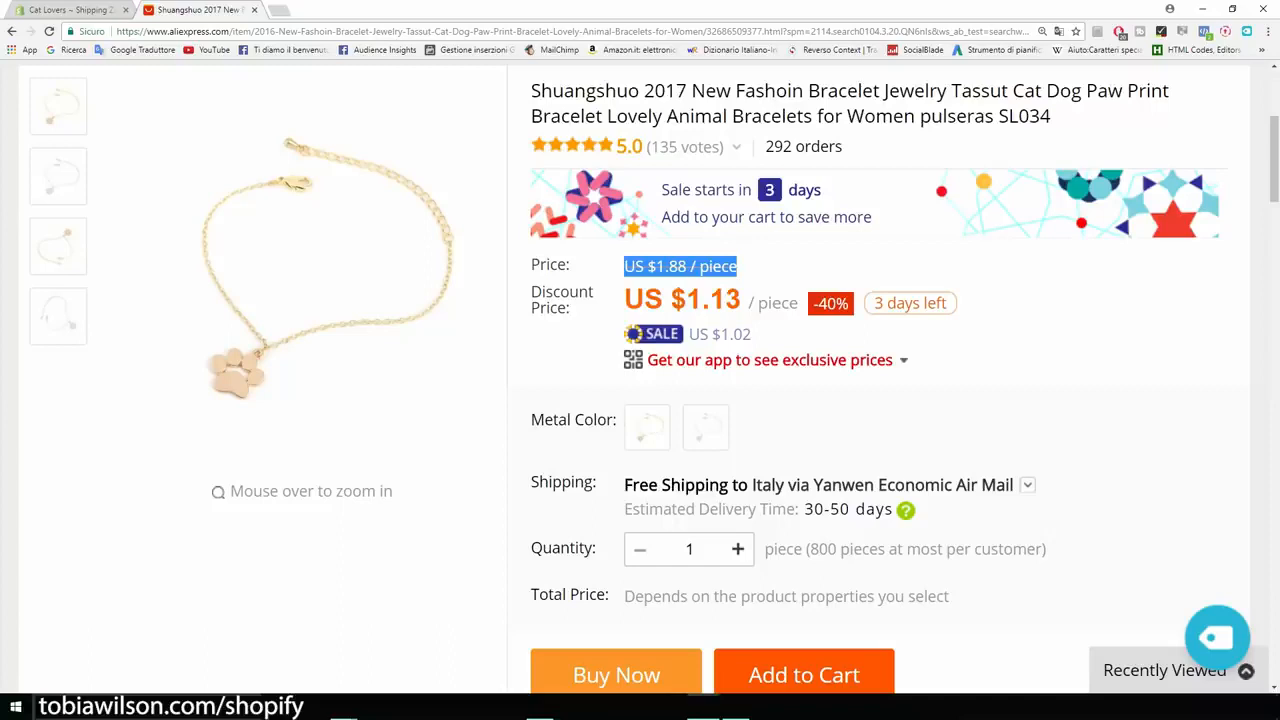
left_click(752, 268)
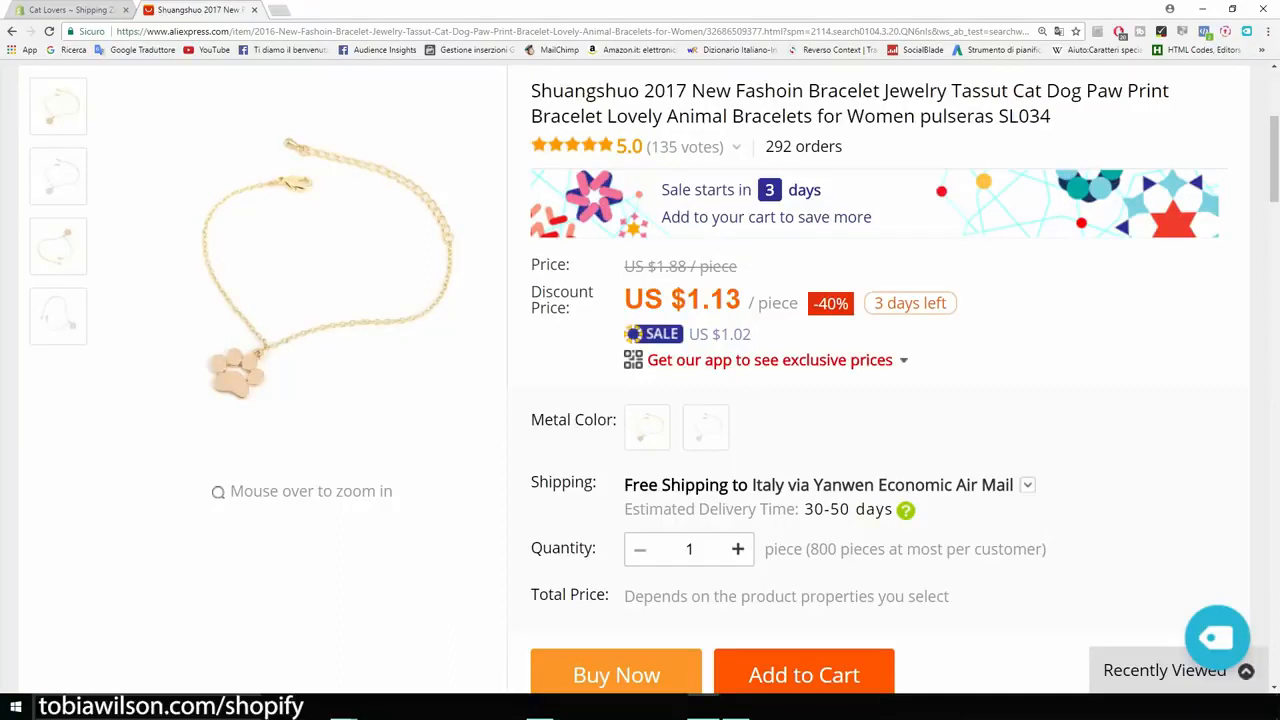
- Return to the Shopify shipping zone and draft a weight-based rate named "Free plus shipping" with minimum and maximum order weights of 1 kg
left_click(66, 10)
scroll(640, 400, "down", 3)
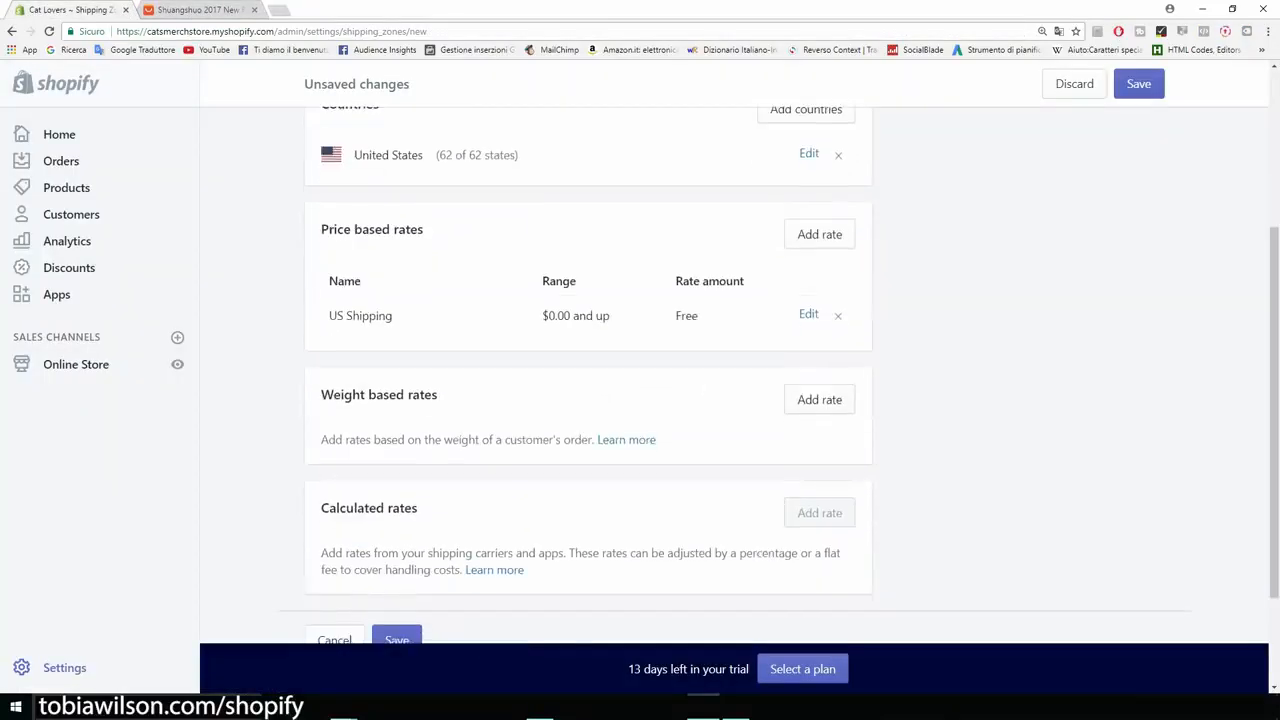
left_click(819, 400)
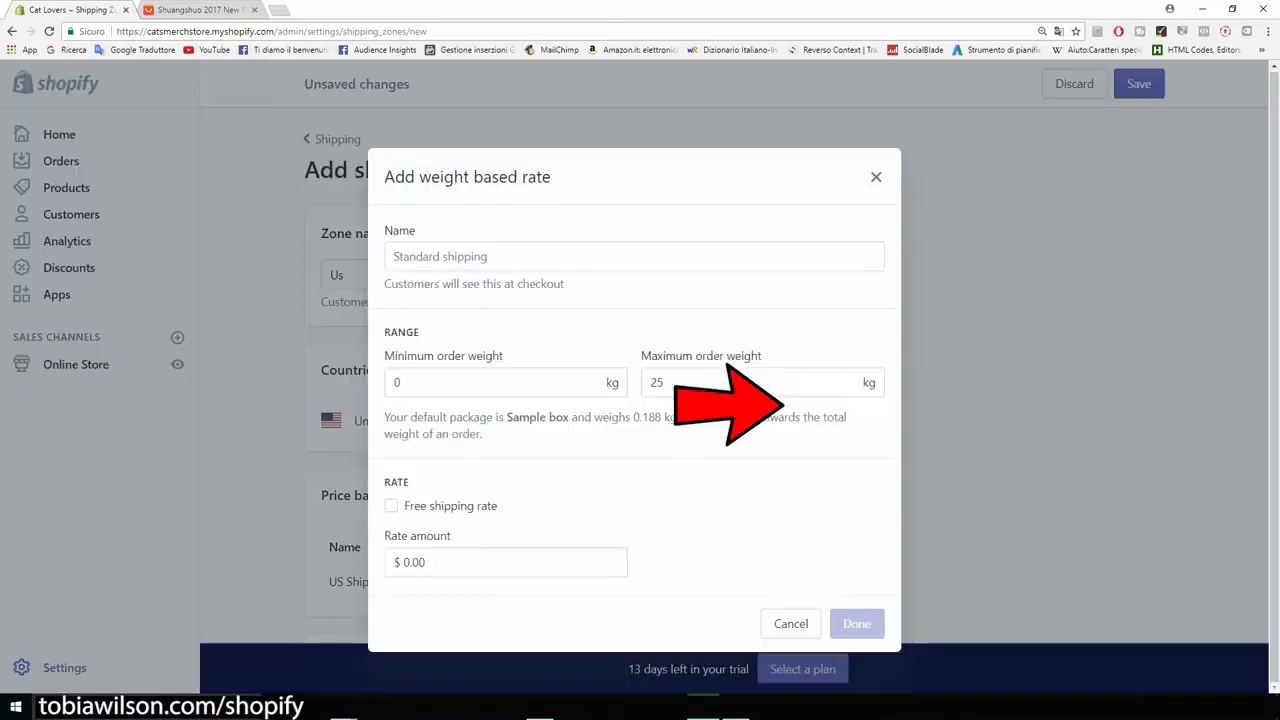
left_click(450, 383)
double_click(450, 383)
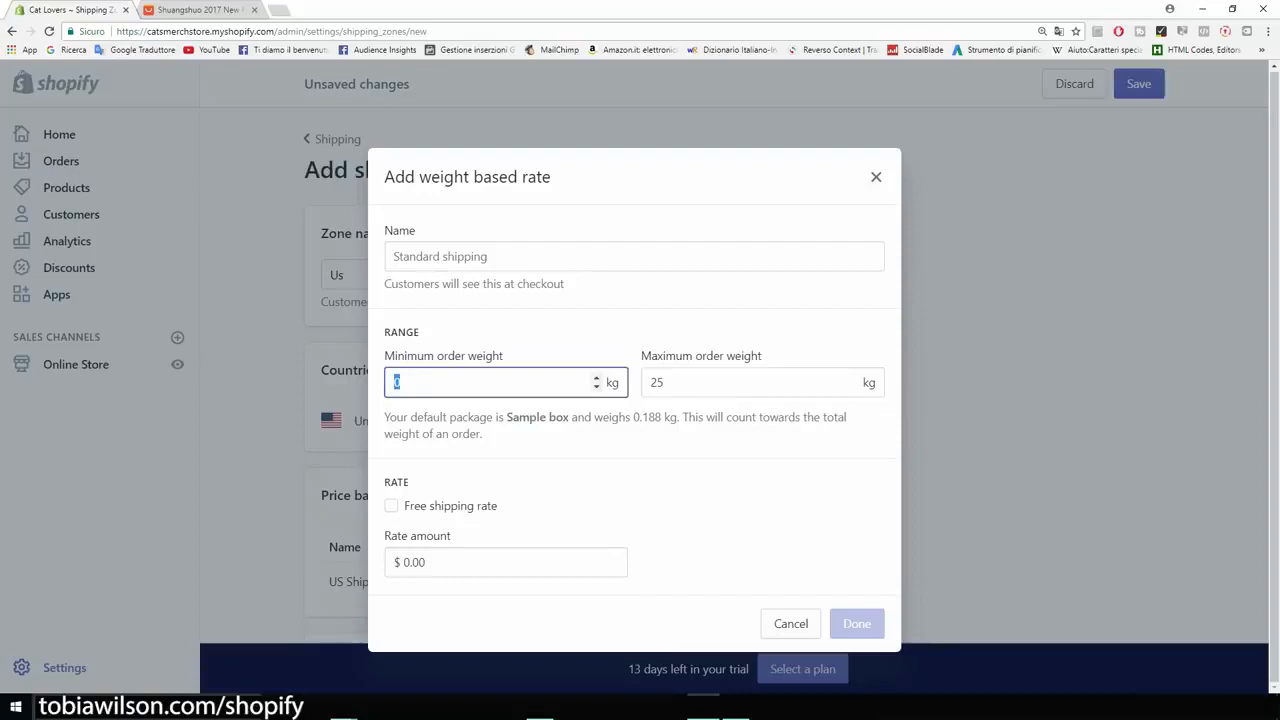
type("1")
left_click(655, 439)
double_click(655, 439)
type("1")
left_click(440, 313)
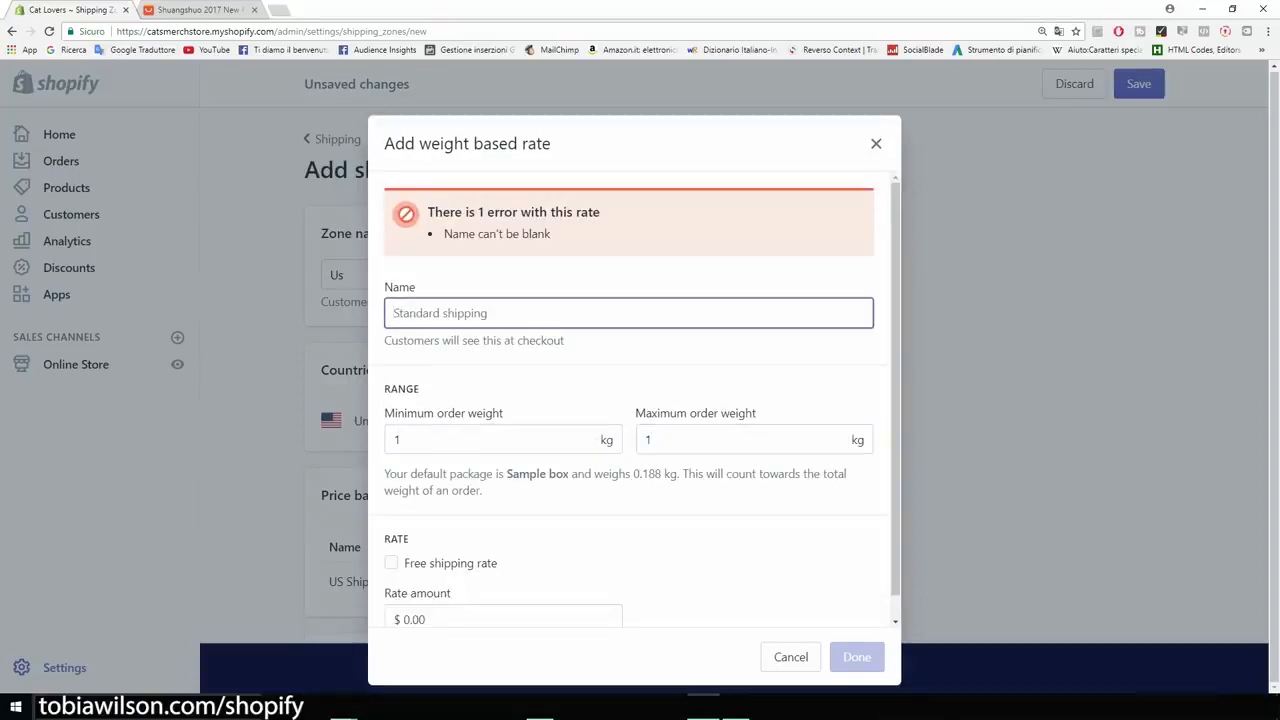
type("Free plus shipping")
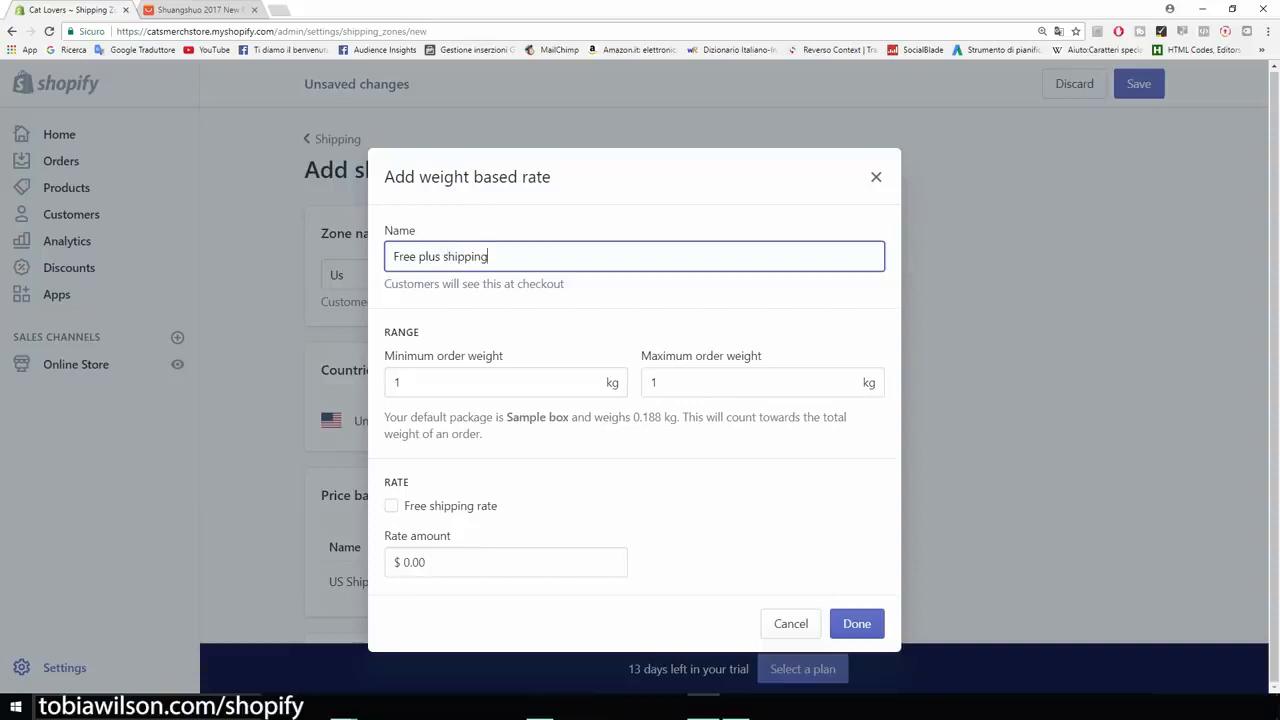
- Set the draft weight-based rate's amount to $5.00, then close the rate without adding it
left_click(410, 562)
key("BackSpace")
type("5")
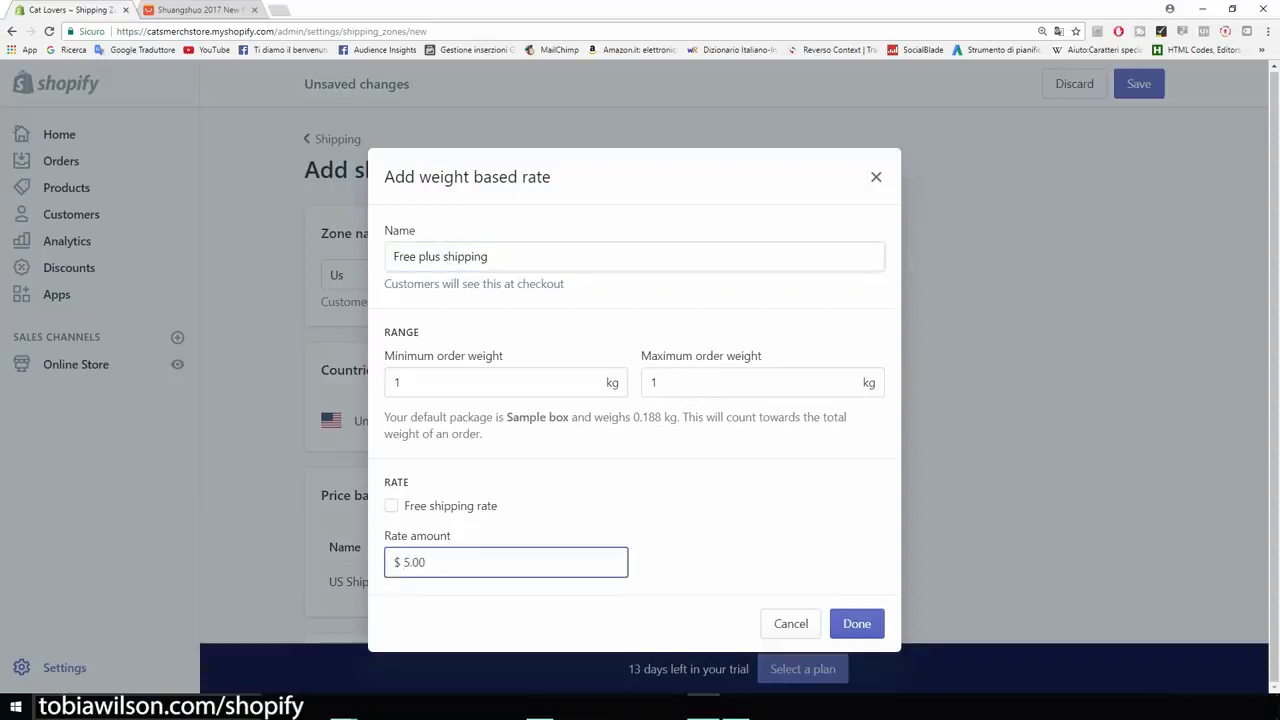
left_click(728, 546)
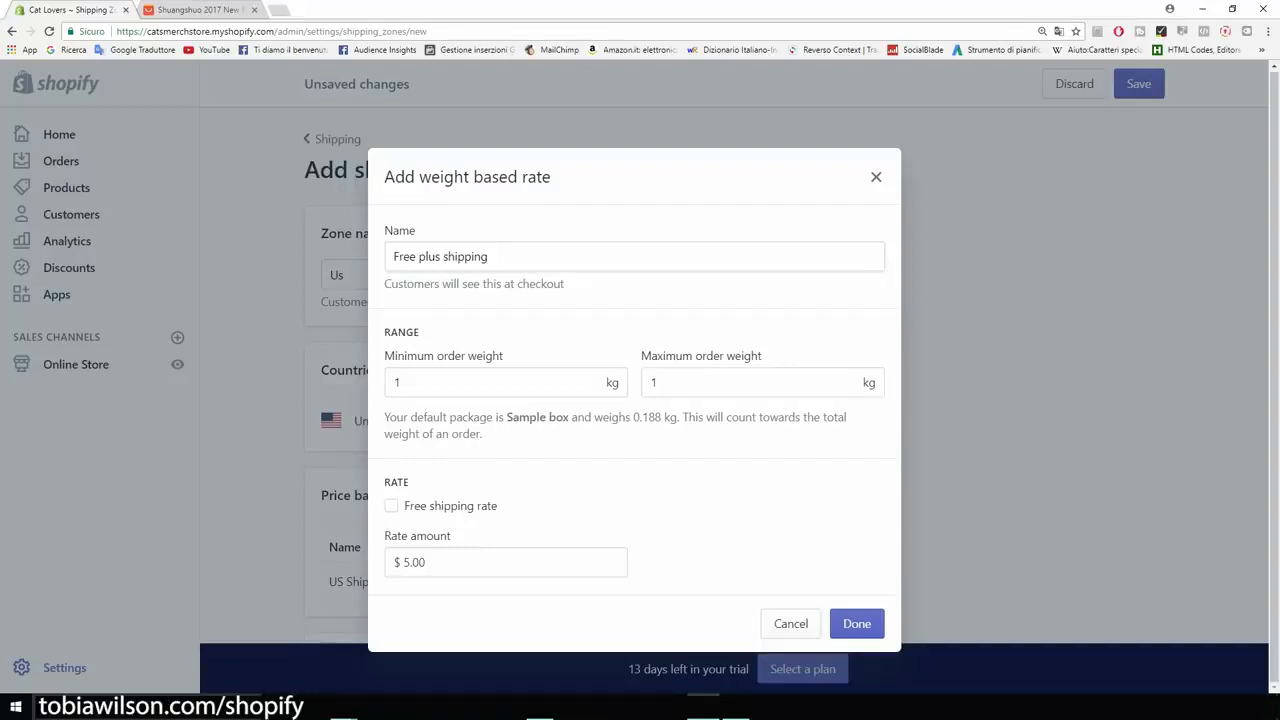
key("Escape")
scroll(588, 375, "up", 2)
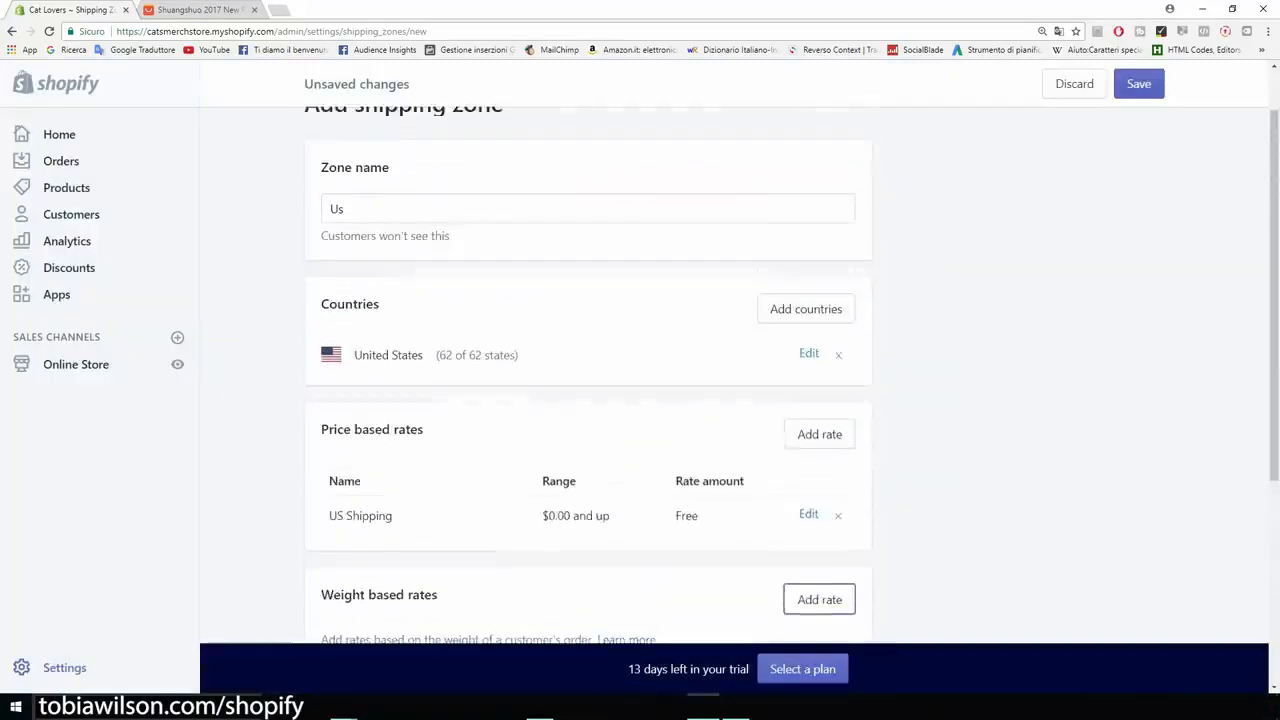
- Stay on the new shipping zone page and save the Us zone with its free rate
scroll(588, 375, "up", 1)
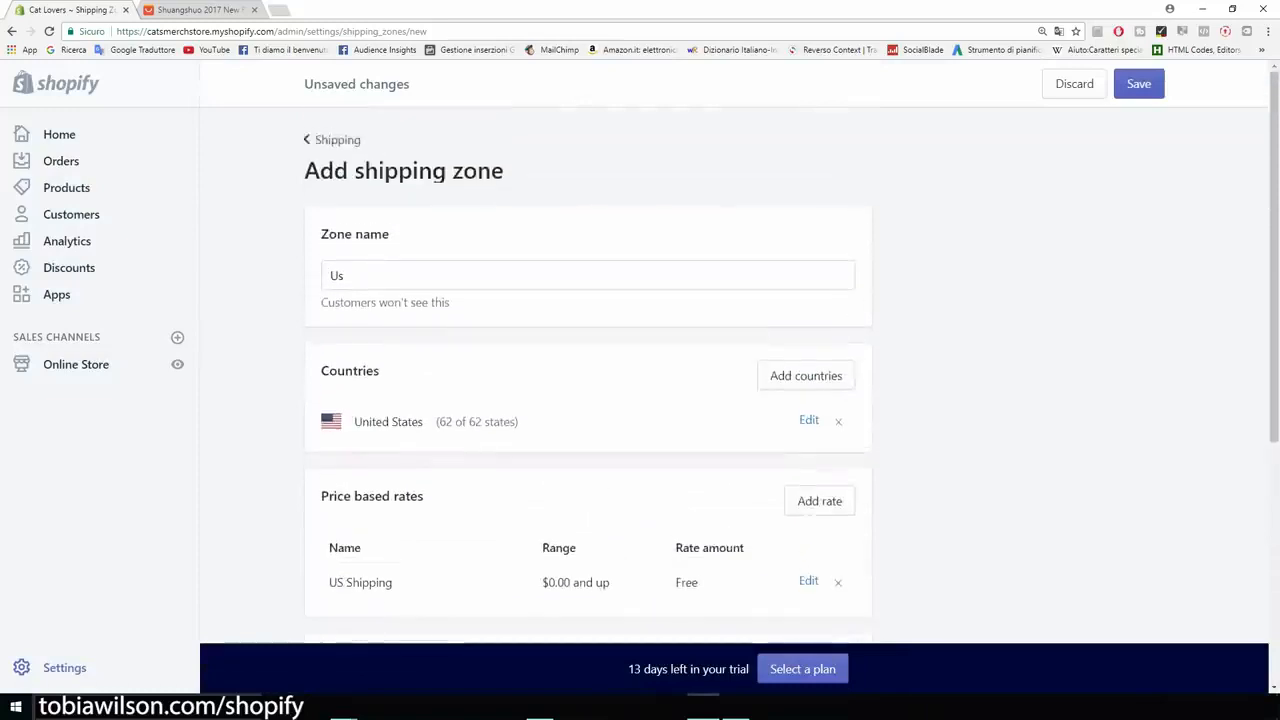
left_click(337, 140)
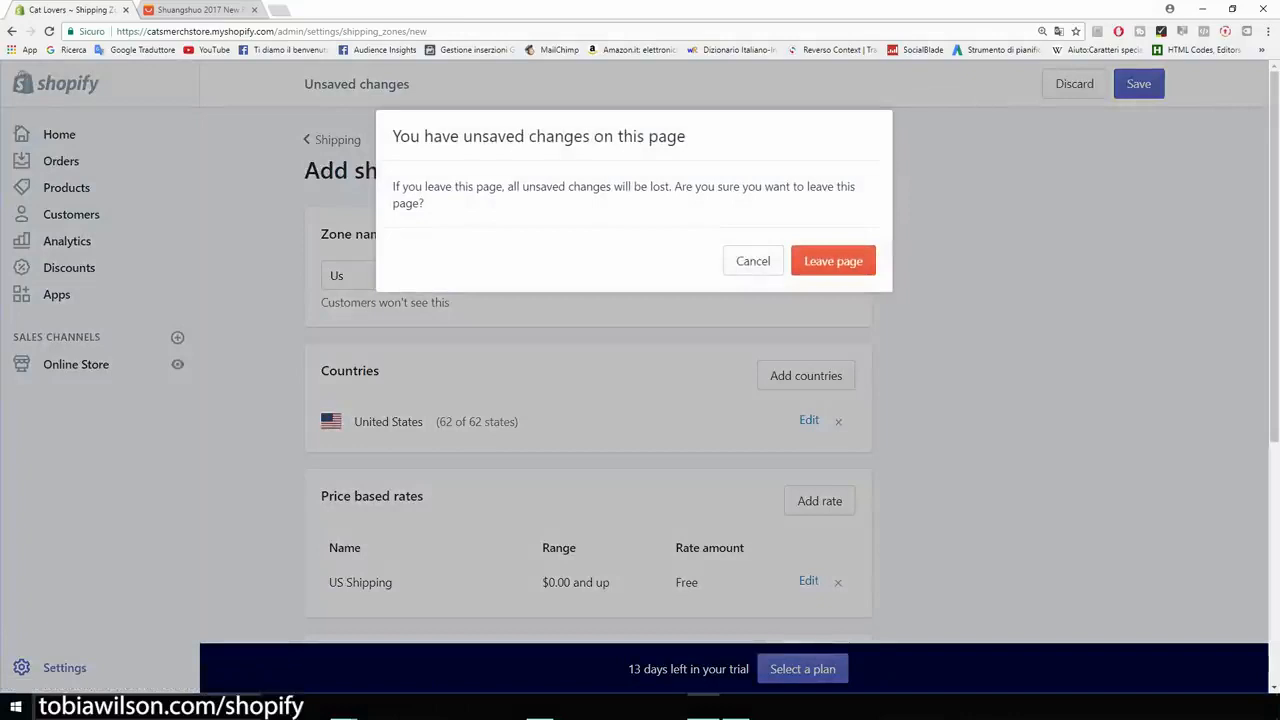
left_click(753, 261)
left_click(1139, 84)
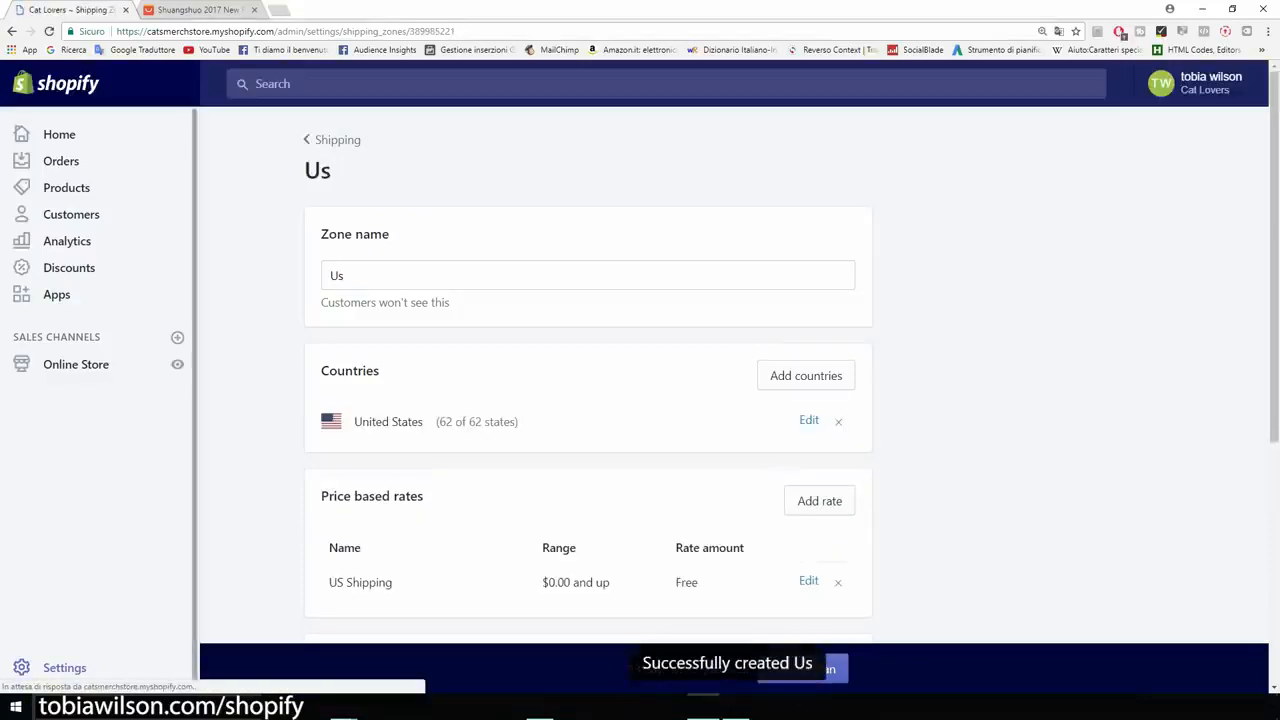
- Examine the store's notification settings, from customer order and shipping notifications to desktop notifications and webhooks, and return to the settings overview
left_click(64, 667)
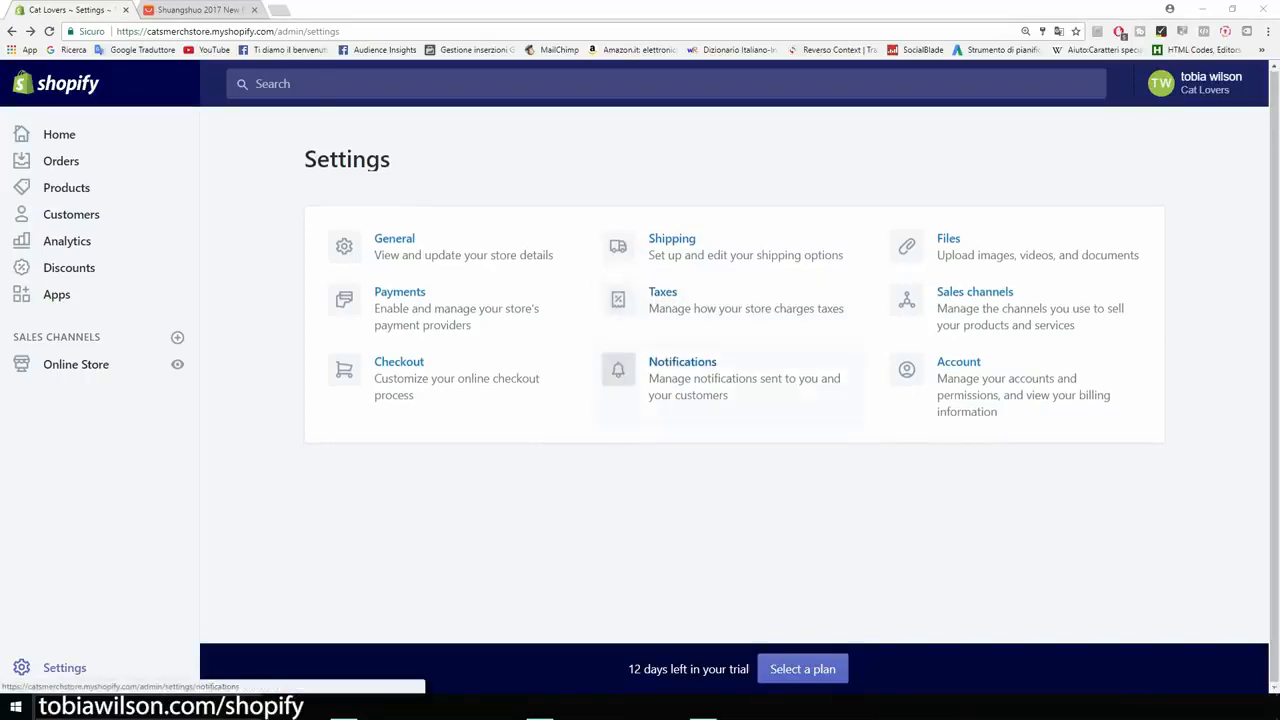
left_click(683, 364)
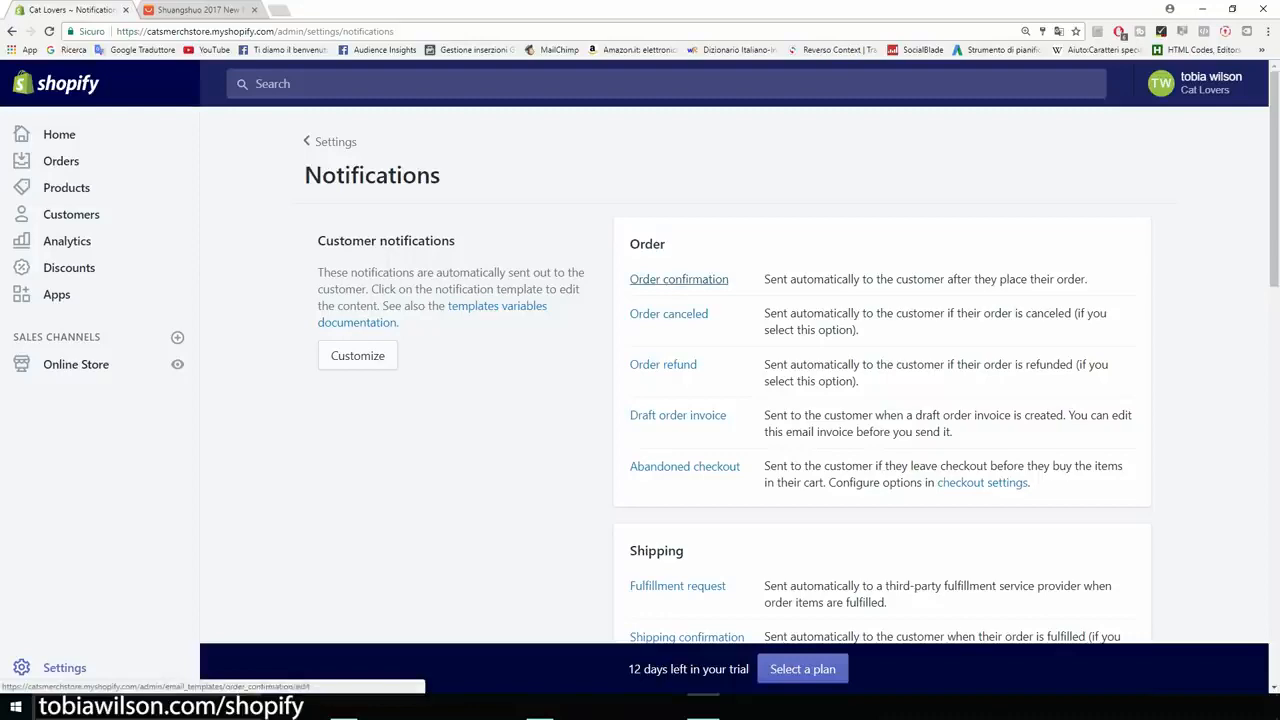
scroll(679, 279, "down", 2)
scroll(679, 279, "up", 1)
scroll(679, 279, "down", 3)
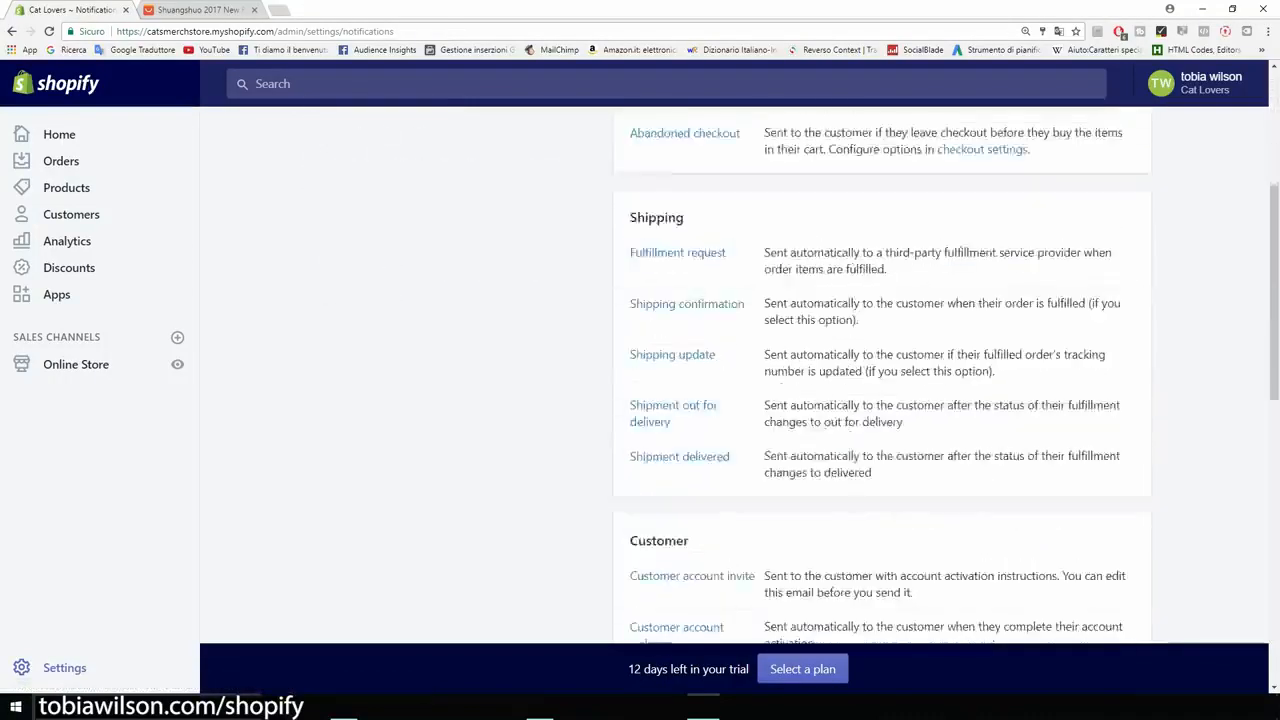
scroll(740, 370, "down", 9)
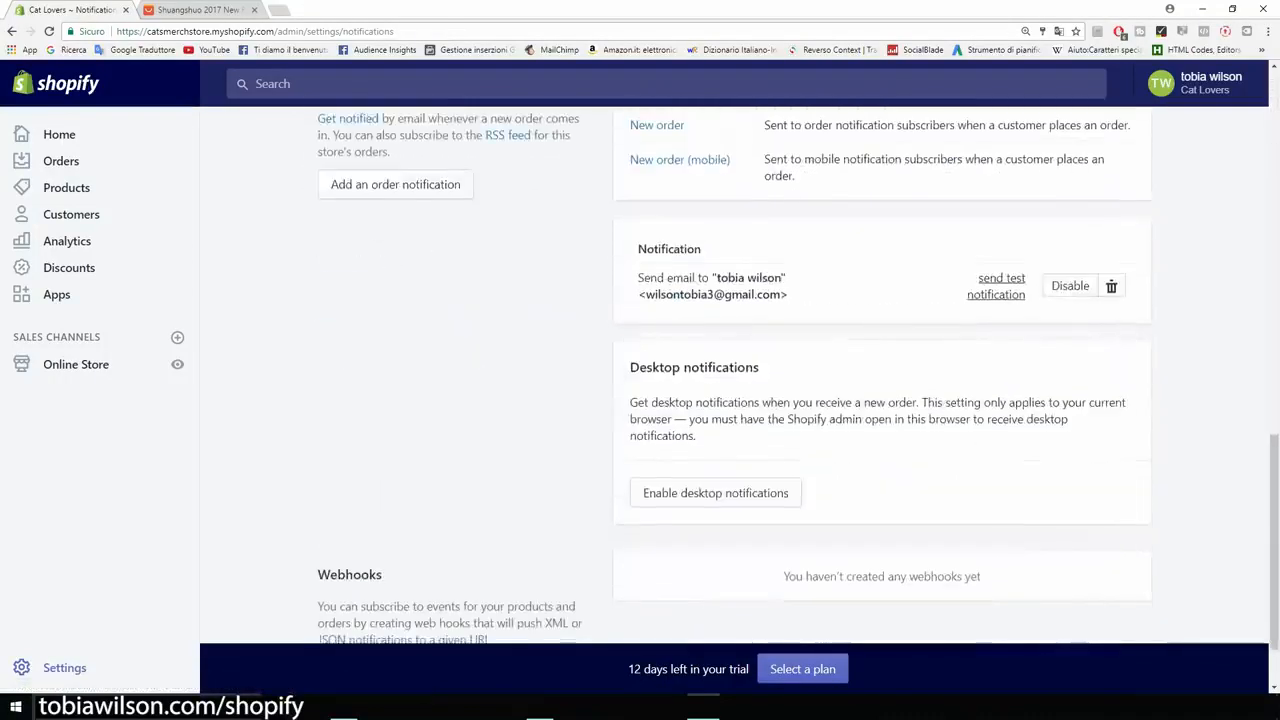
scroll(740, 370, "down", 2)
left_click_drag(760, 274, 628, 274)
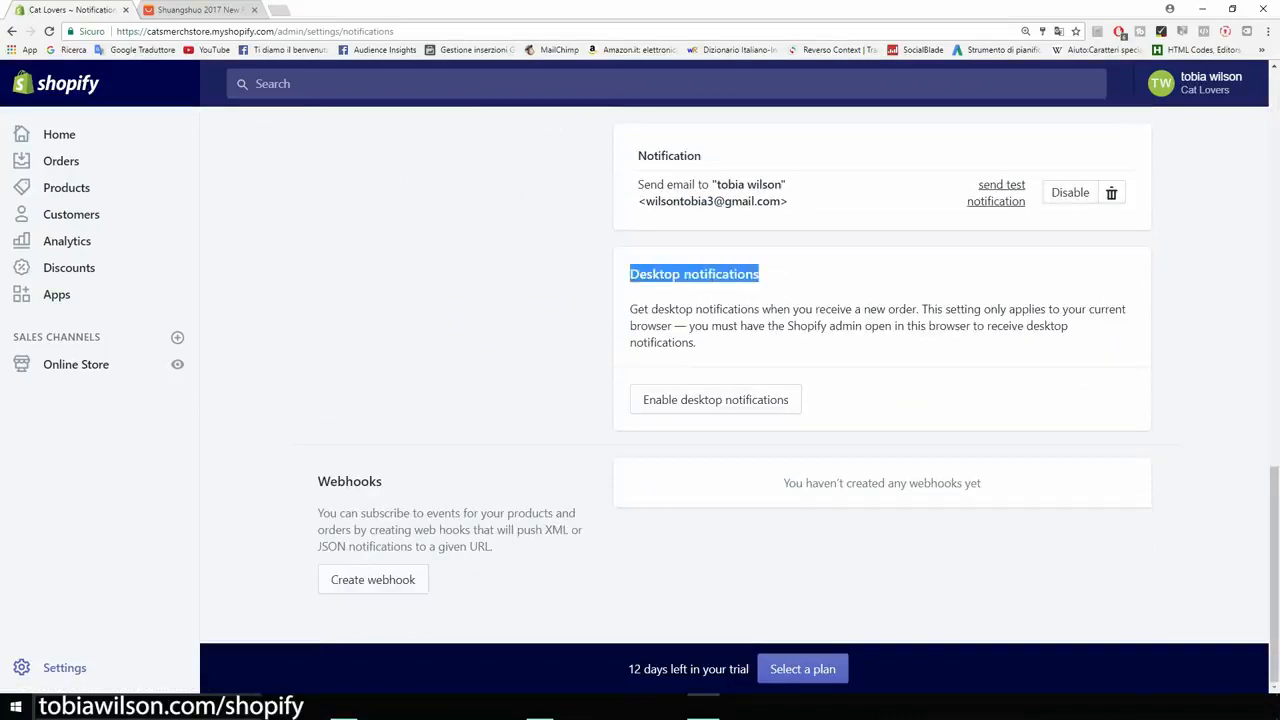
left_click(628, 276)
scroll(740, 370, "up", 10)
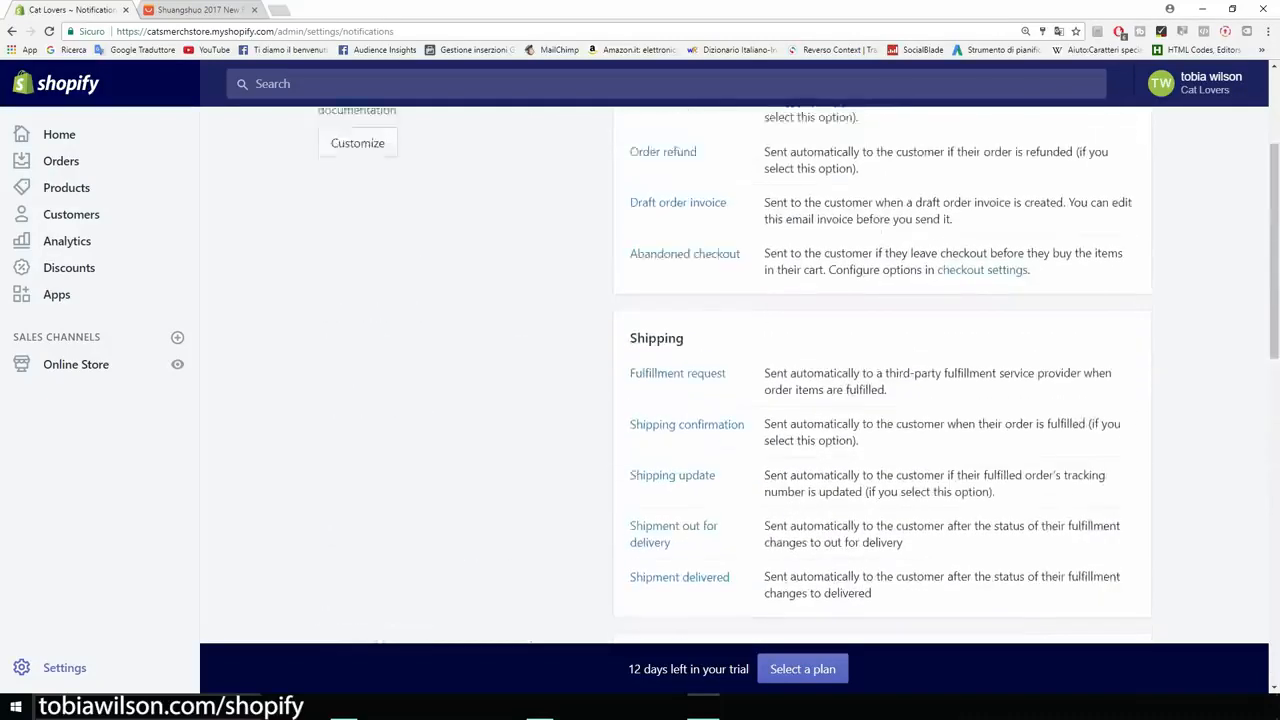
scroll(740, 370, "up", 3)
left_click(330, 141)
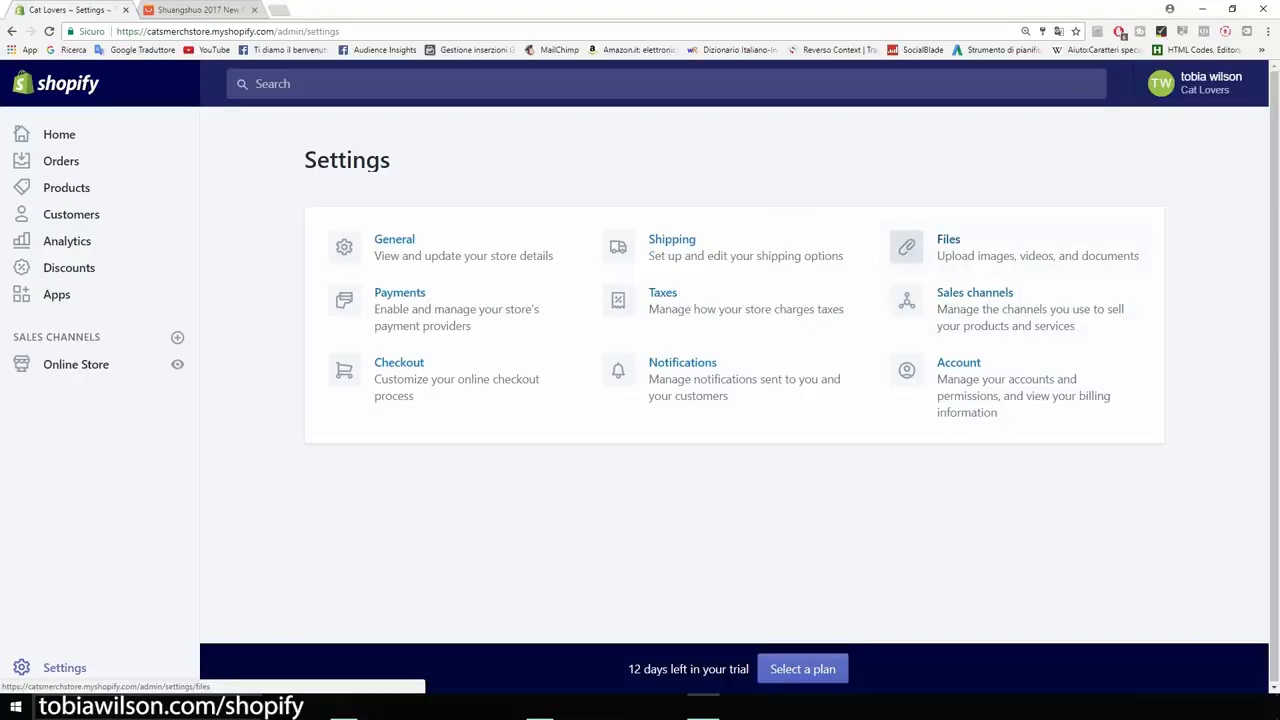
- Review the installed sales channels and the account settings, including the account owner's last login, and return to the settings overview
left_click(975, 293)
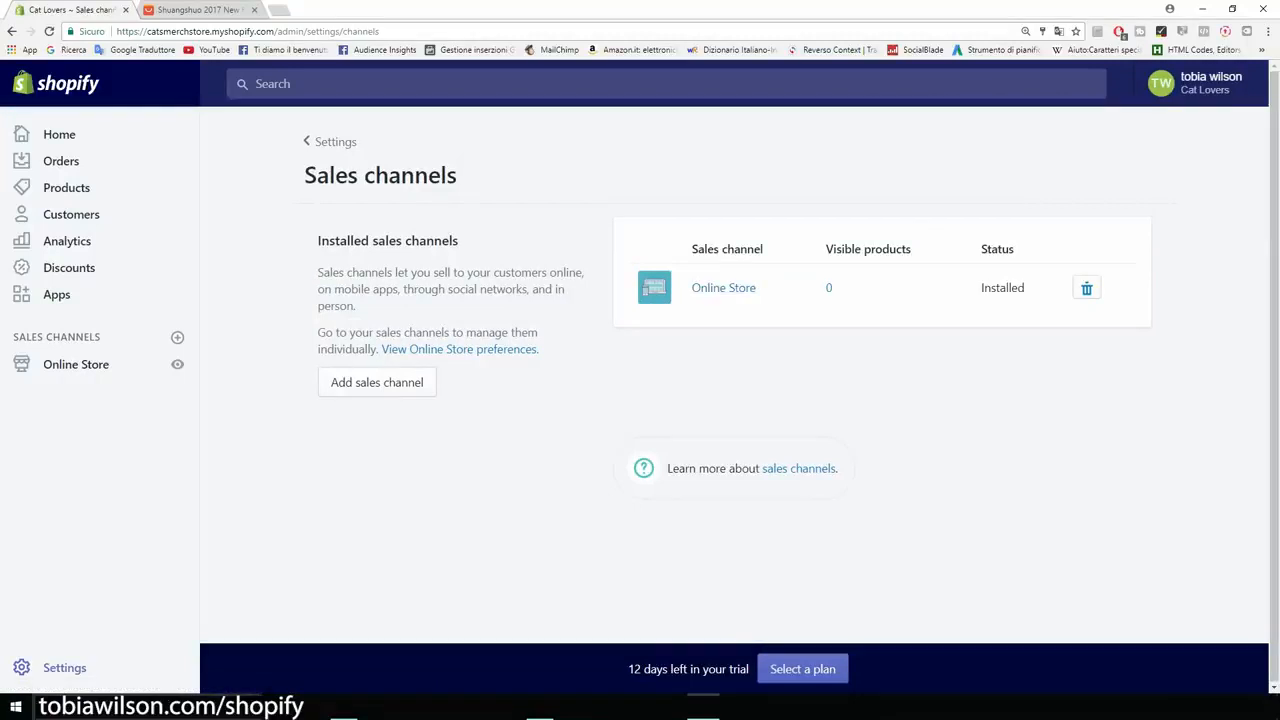
left_click(12, 31)
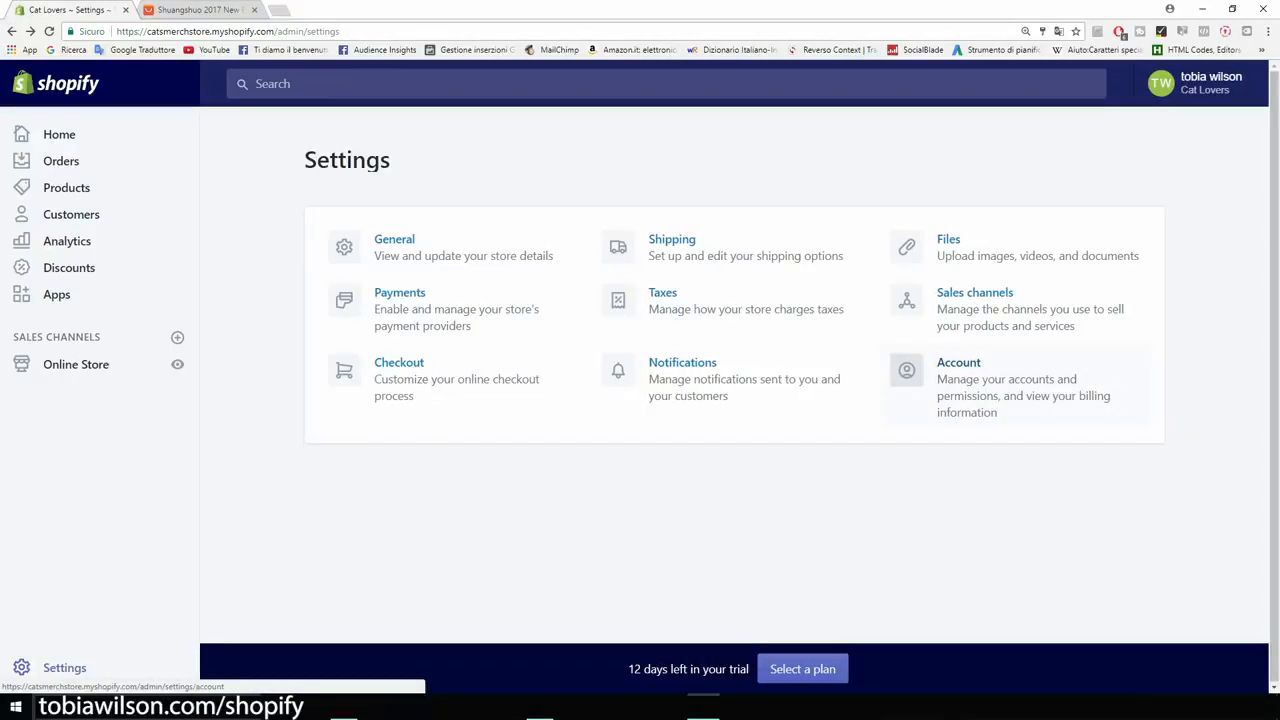
left_click(959, 363)
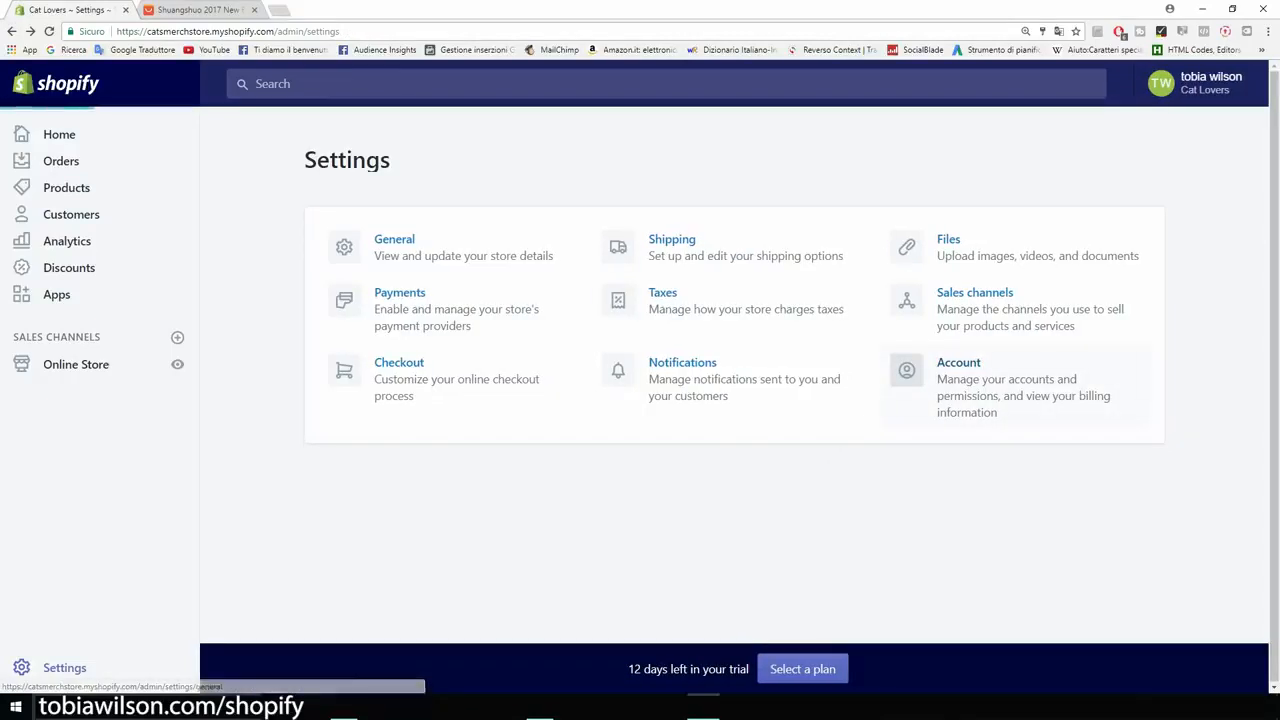
scroll(688, 370, "down", 3)
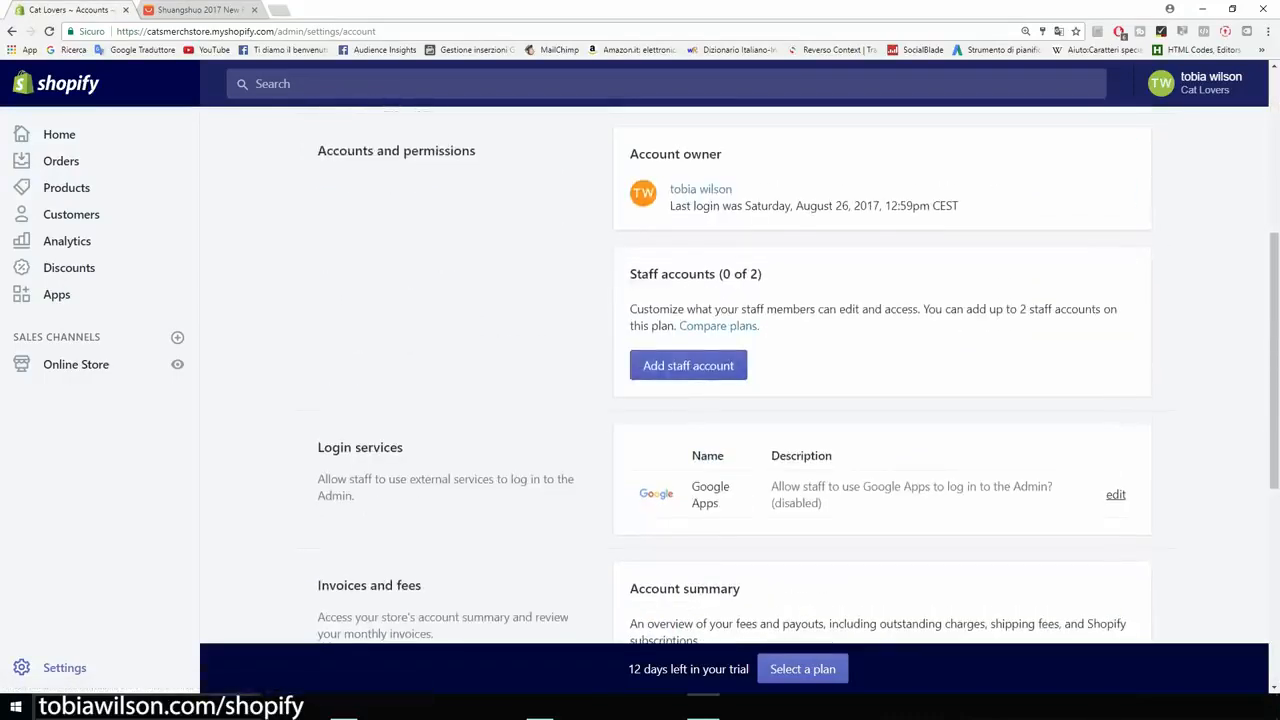
left_click_drag(958, 205, 670, 205)
left_click(884, 206)
left_click(12, 31)
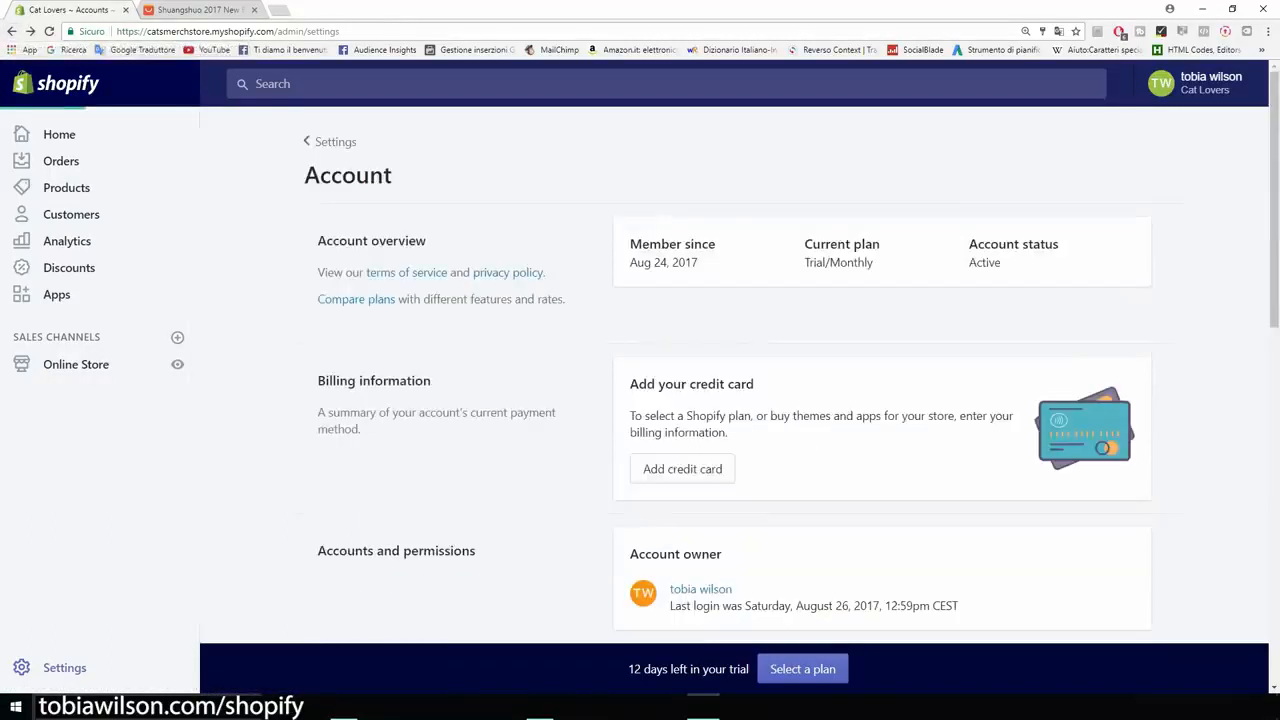
left_click(12, 31)
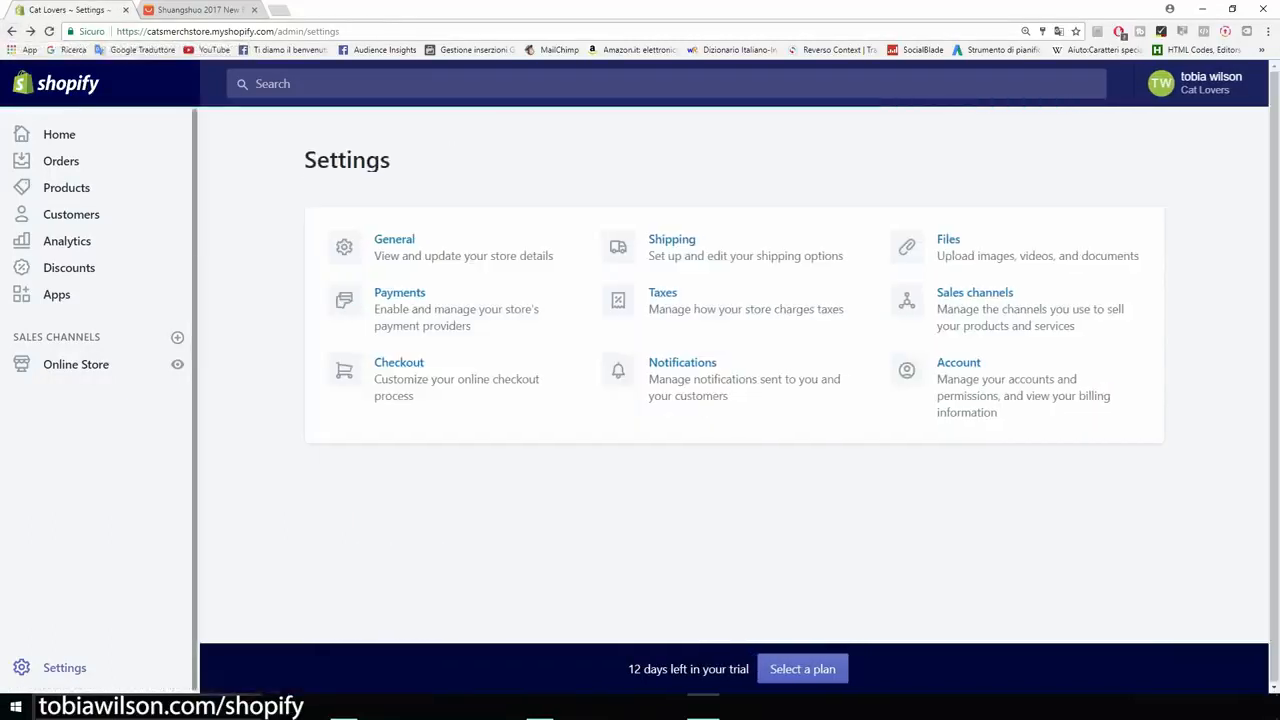
left_click_drag(392, 160, 304, 160)
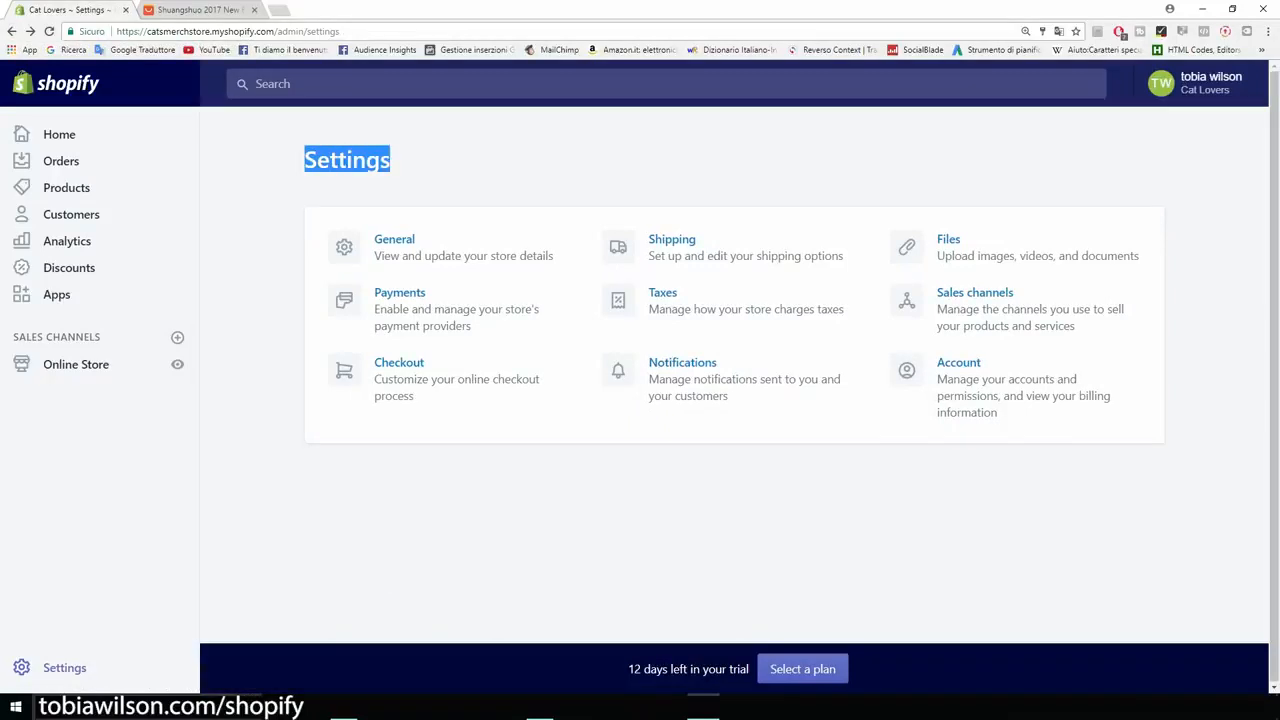
left_click(303, 162)
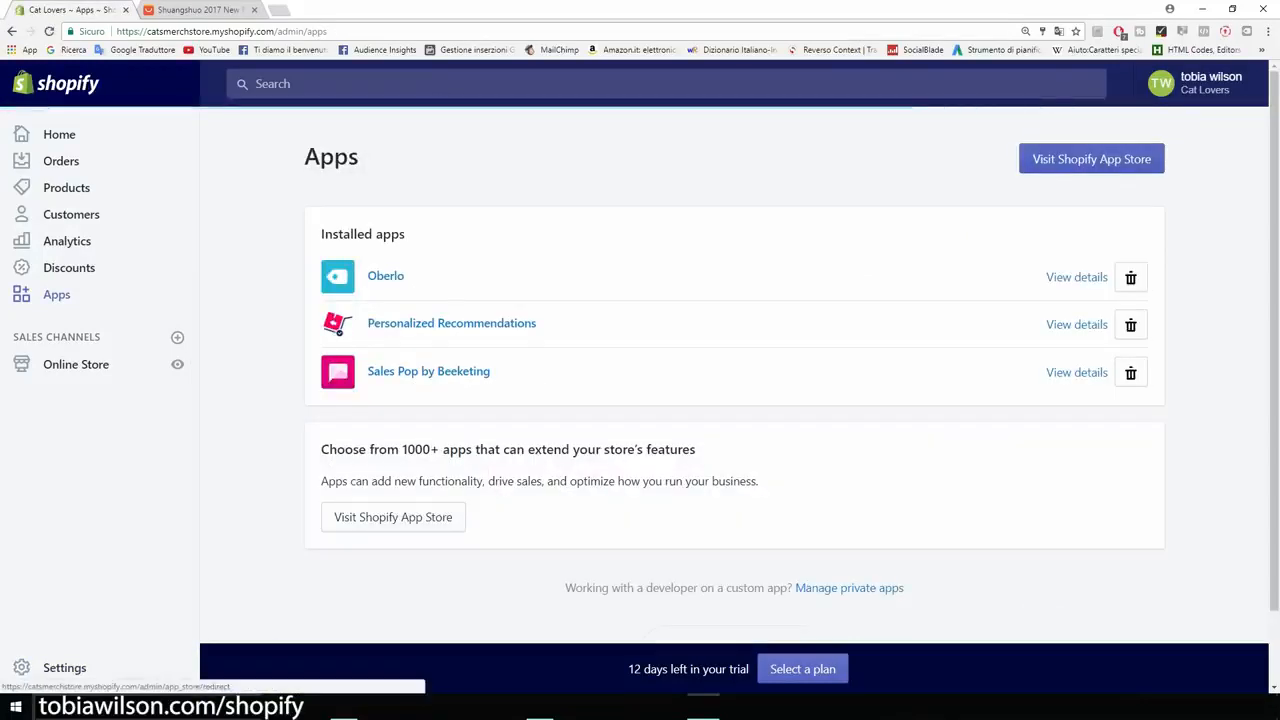
- Search the Shopify App Store for "mailchimp" and start getting the MailChimp for Shopify app
left_click(1091, 159)
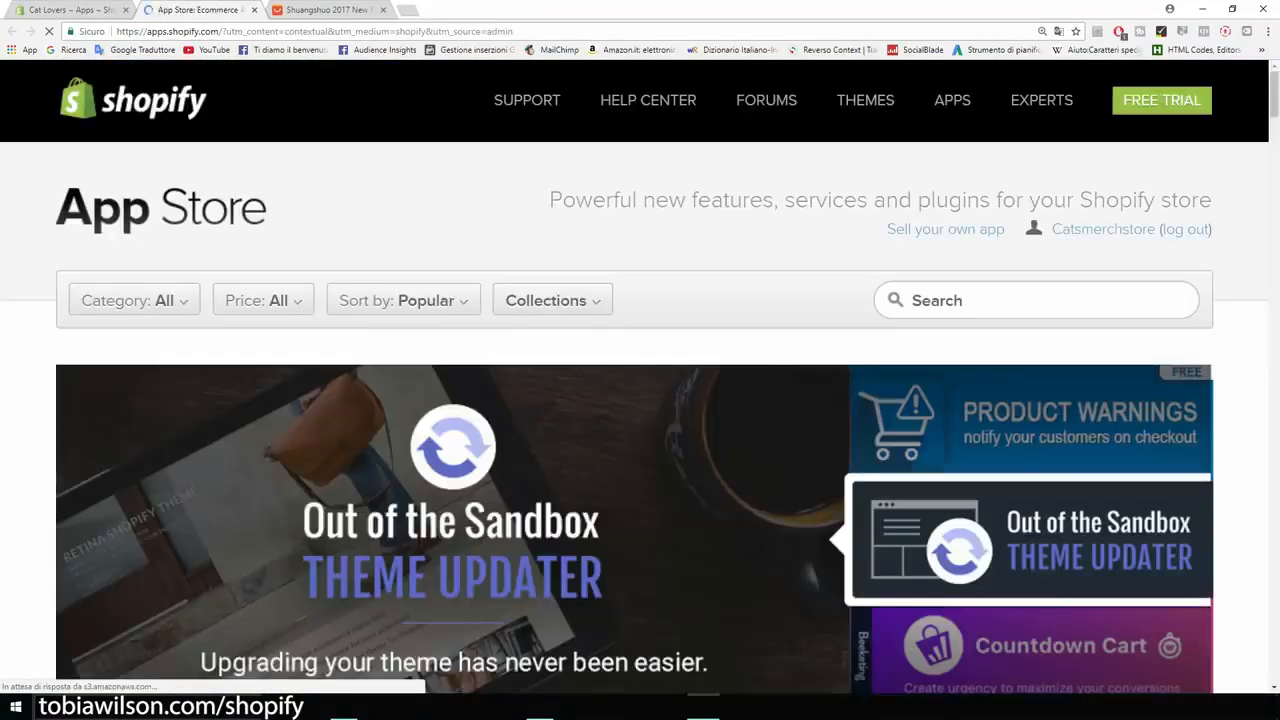
left_click(1000, 300)
type("mai")
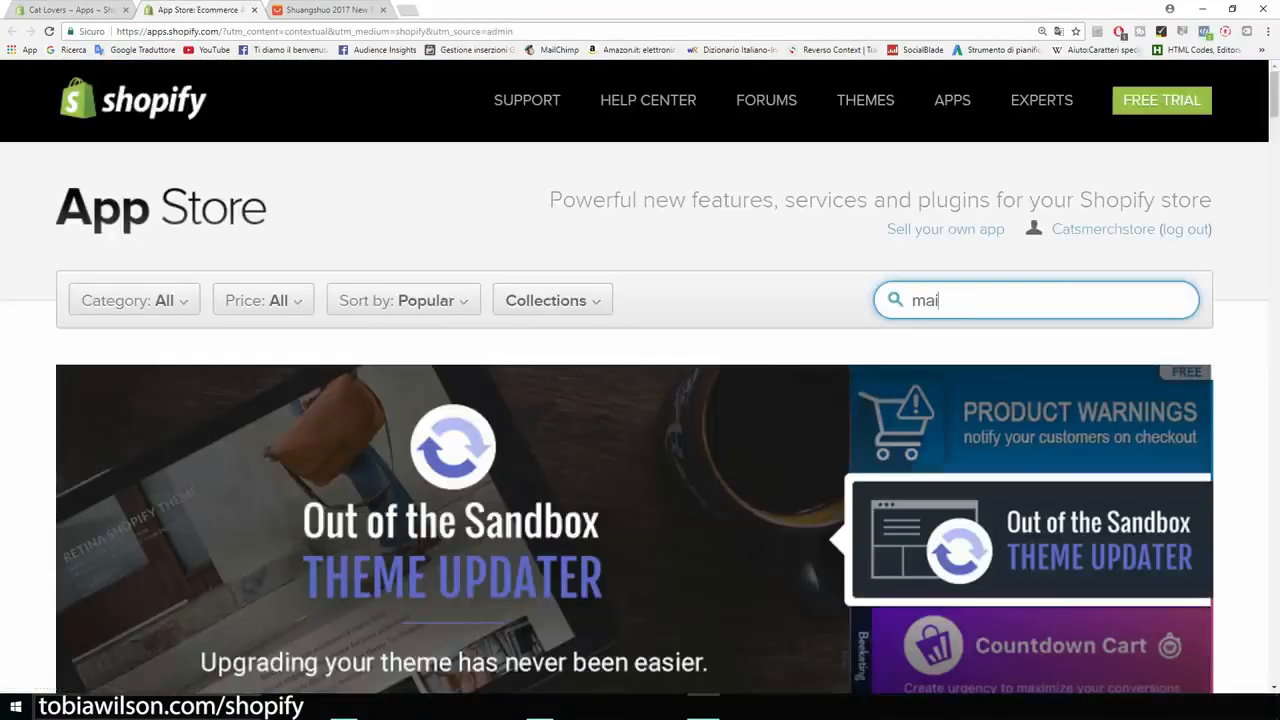
type("lchimp")
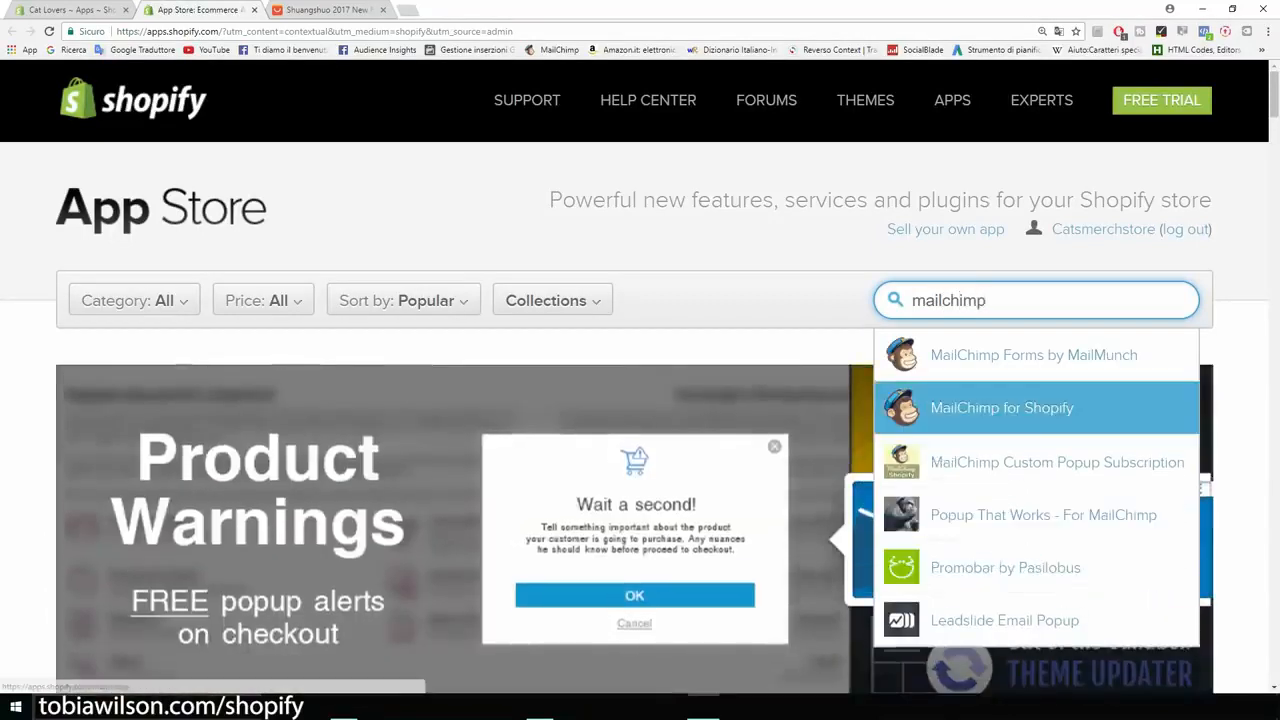
left_click(1002, 408)
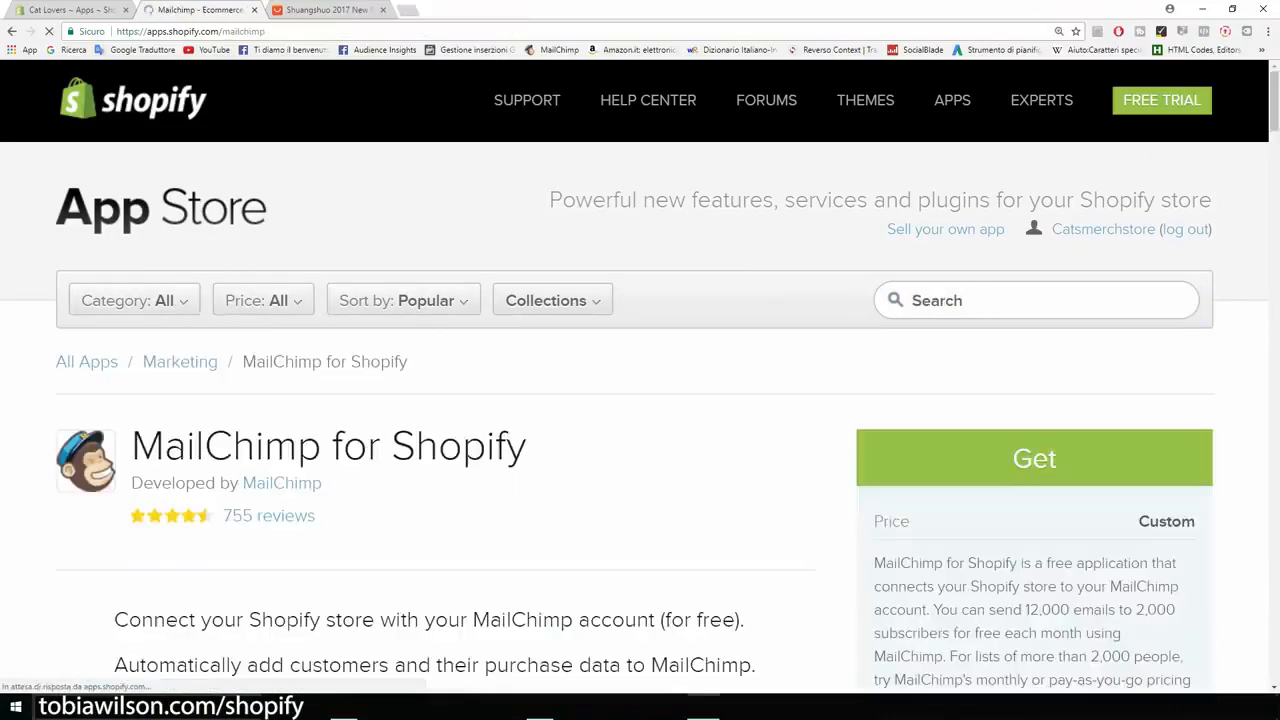
scroll(640, 400, "down", 2)
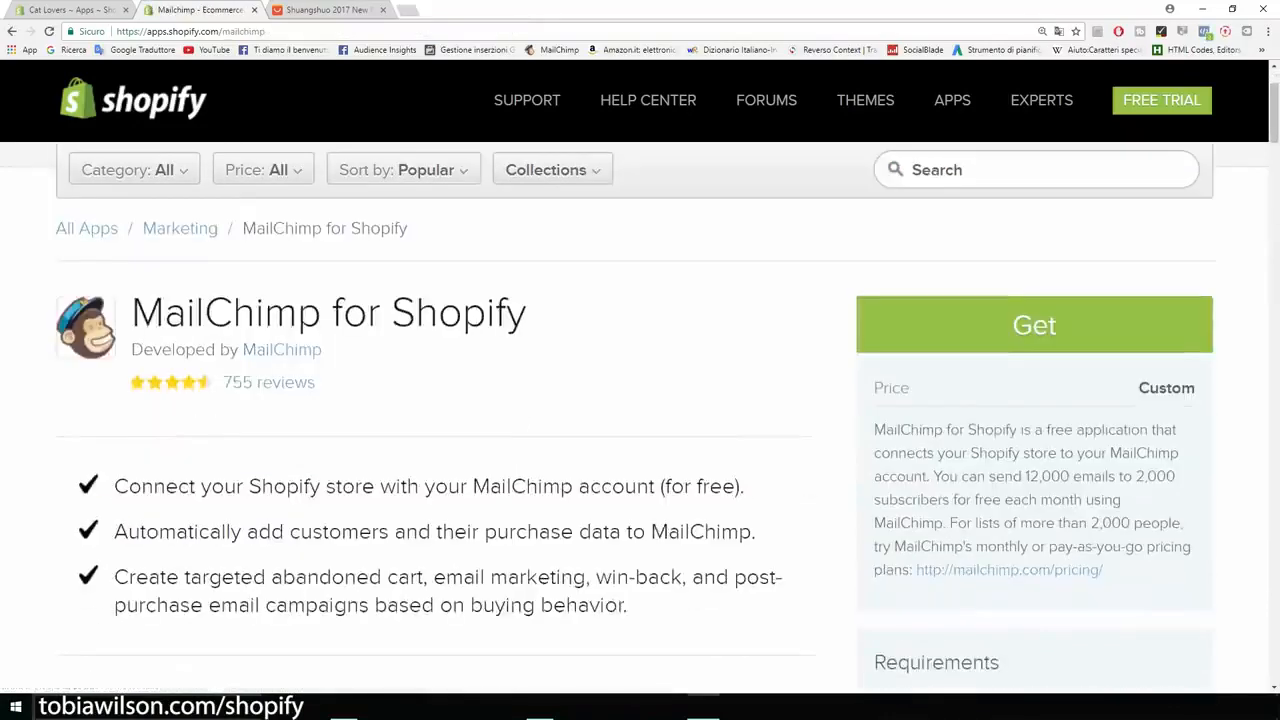
left_click(1034, 325)
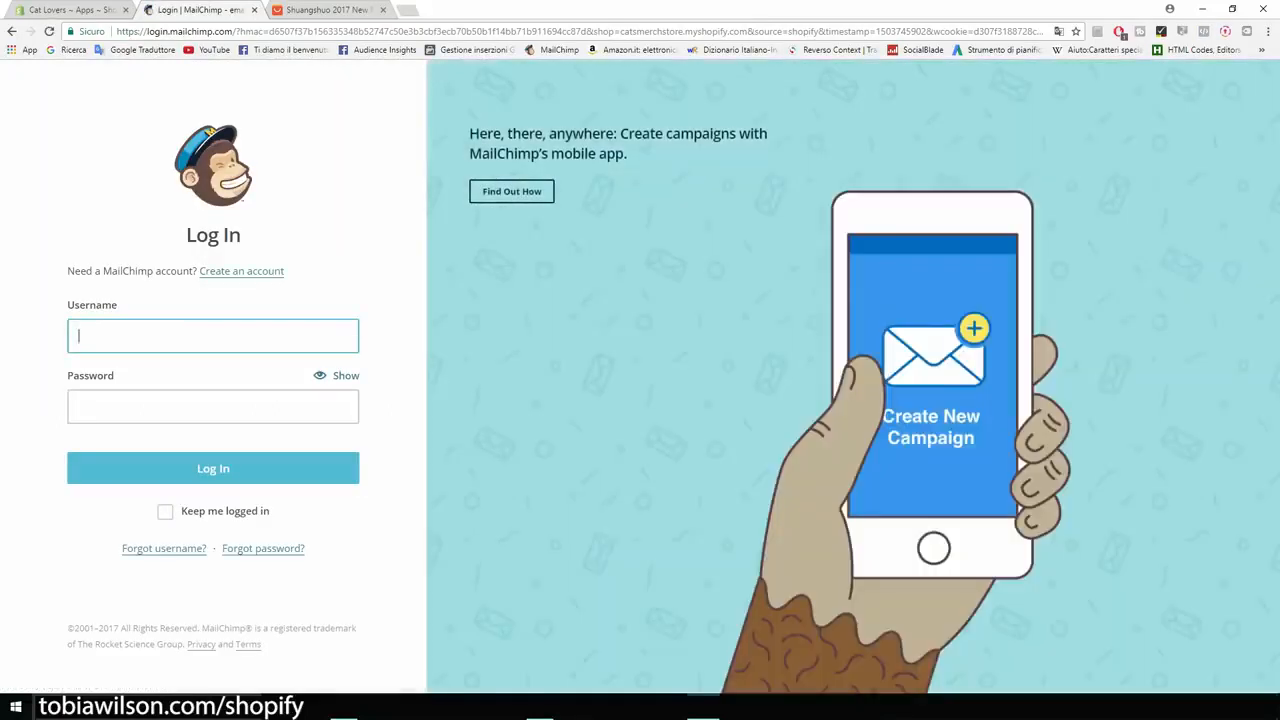
- Create a new MailChimp account by entering the e-mail address, the username Cat Lovers and the account password, and submit the sign-up
left_click(241, 271)
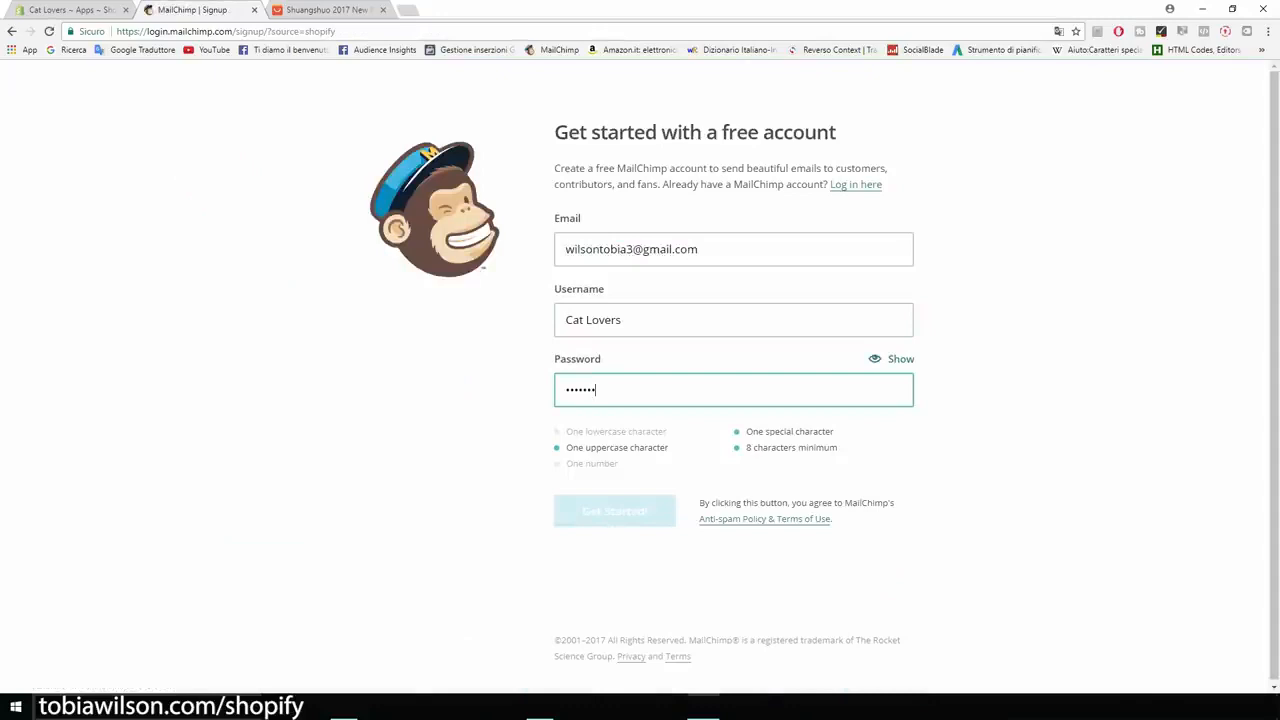
type("•")
key("BackSpace")
key("BackSpace")
key("BackSpace")
key("BackSpace")
key("BackSpace")
key("BackSpace")
key("BackSpace")
key("BackSpace")
type("•••••••••••")
key("Return")
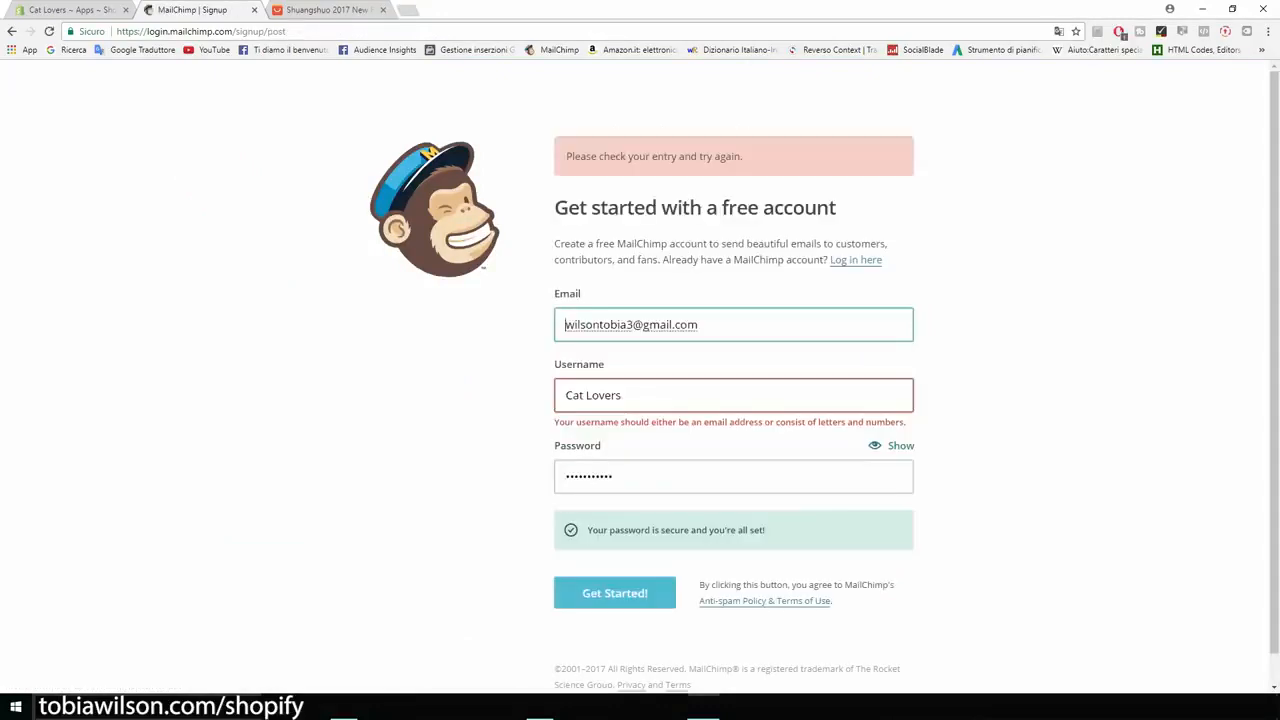
- Replace the MailChimp username with the account's e-mail address and resubmit the sign-up
key("Tab")
key("shift+Tab")
key("ctrl+c")
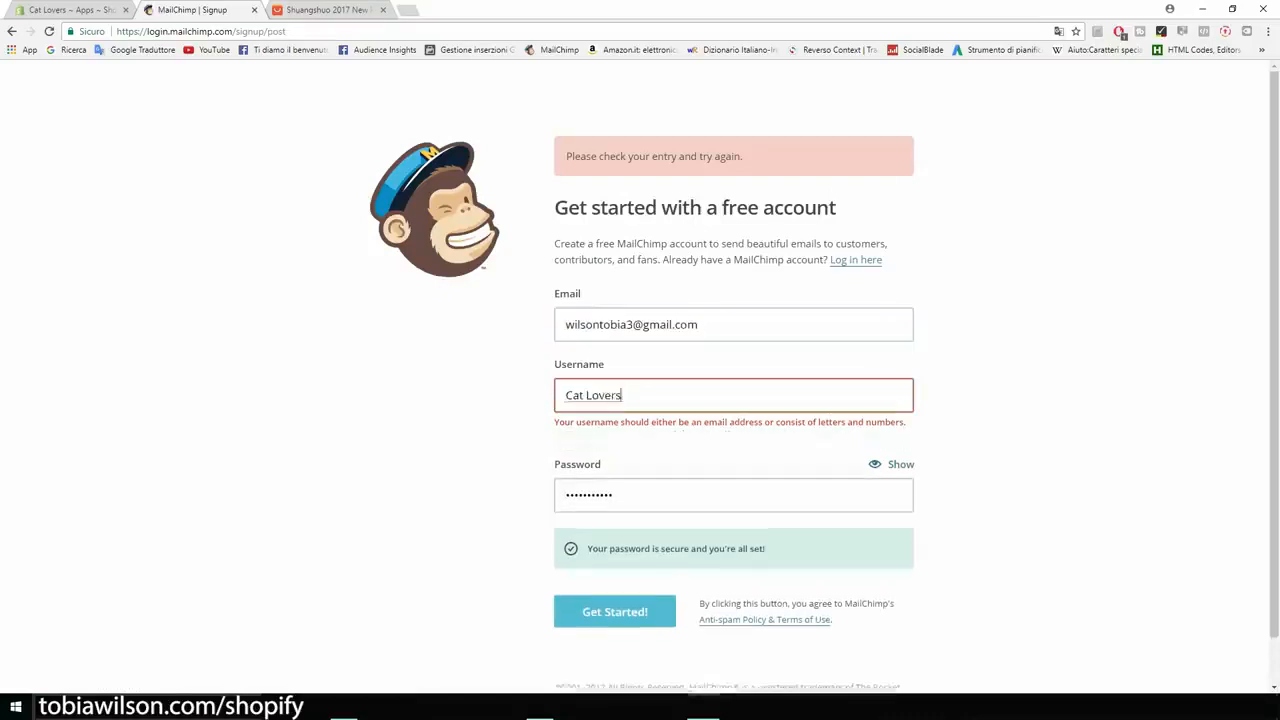
key("Tab")
key("ctrl+v")
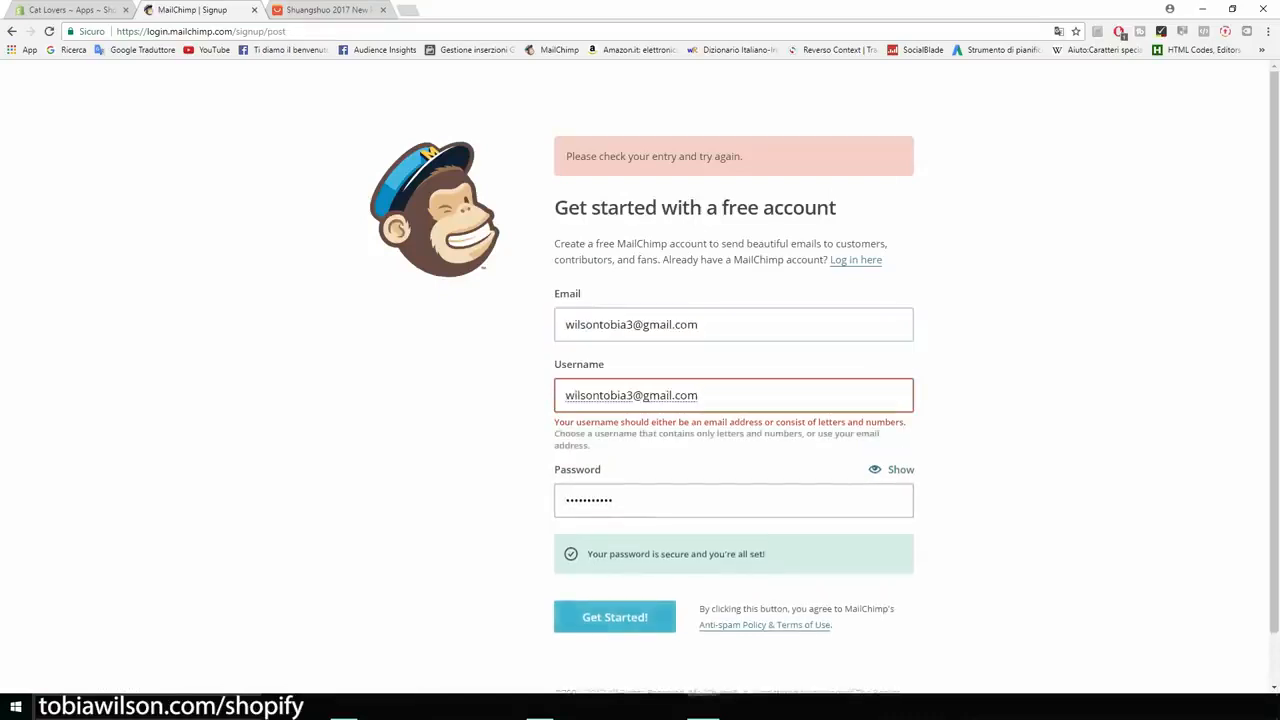
left_click(615, 617)
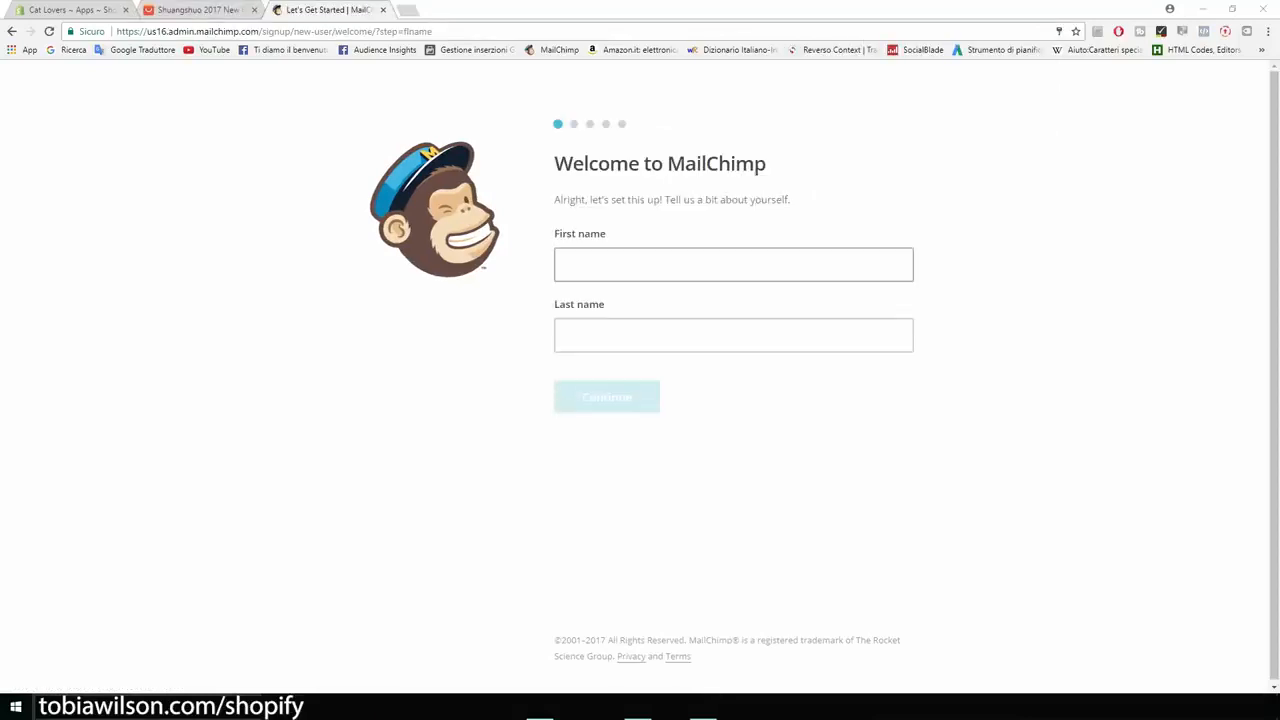
- Enter the account holder's first and last name in the MailChimp welcome form and continue to the business details
left_click(734, 265)
type("Tobia")
key("Tab")
type("wilson")
key("Return")
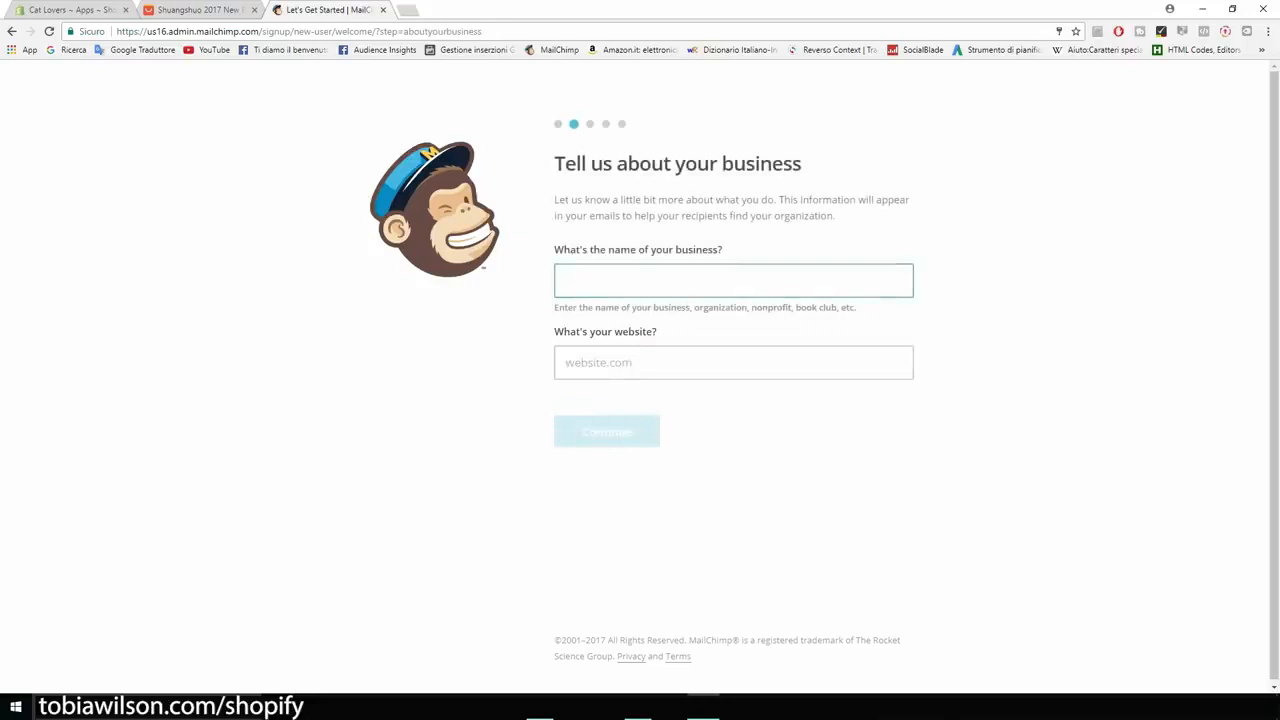
- Enter Cat Lovers as the business name and the store address catsmerchstore.myshopify.com, copied from the Shopify admin URL, as the website
type("Cat ")
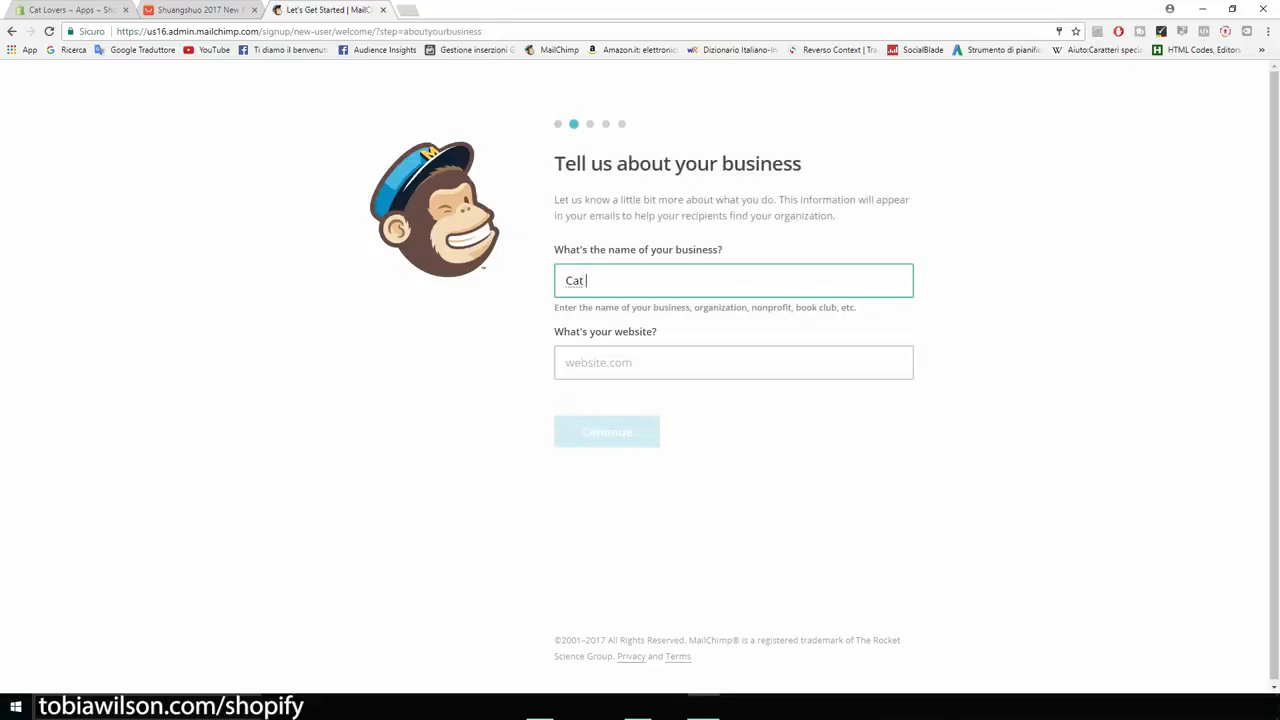
type("Lovers")
left_click(650, 363)
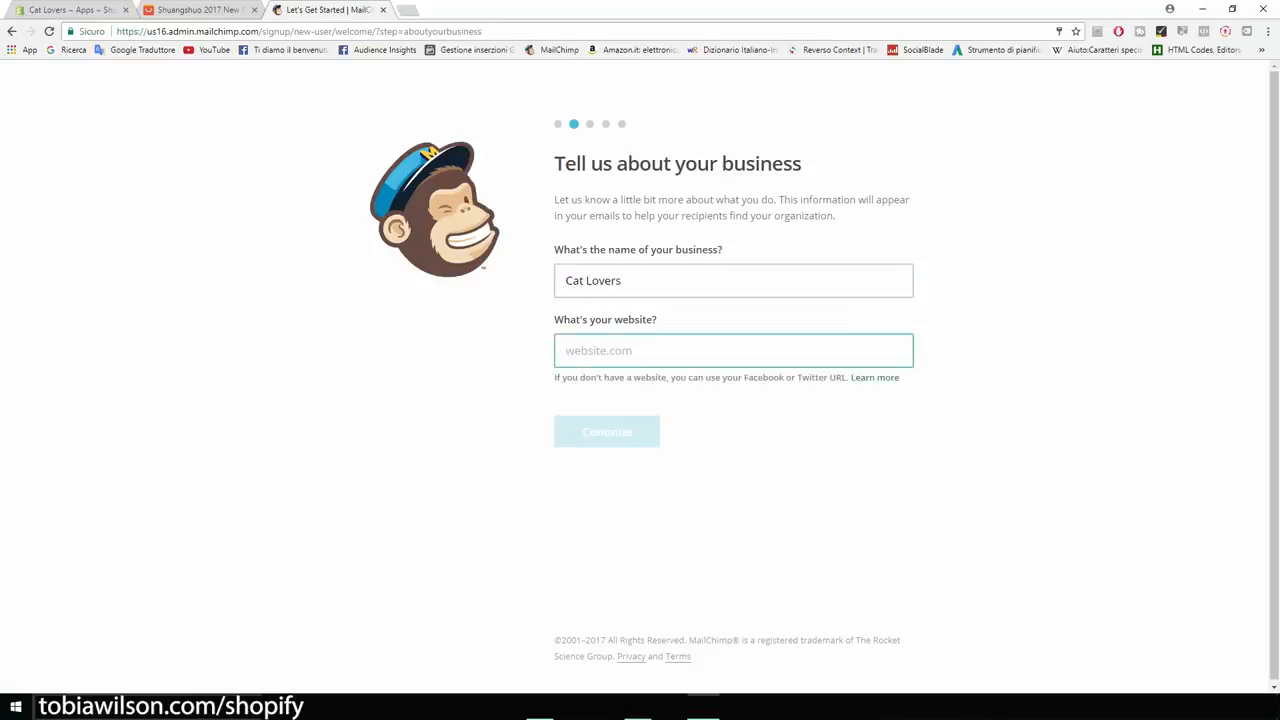
left_click(58, 10)
left_click_drag(148, 31, 274, 31)
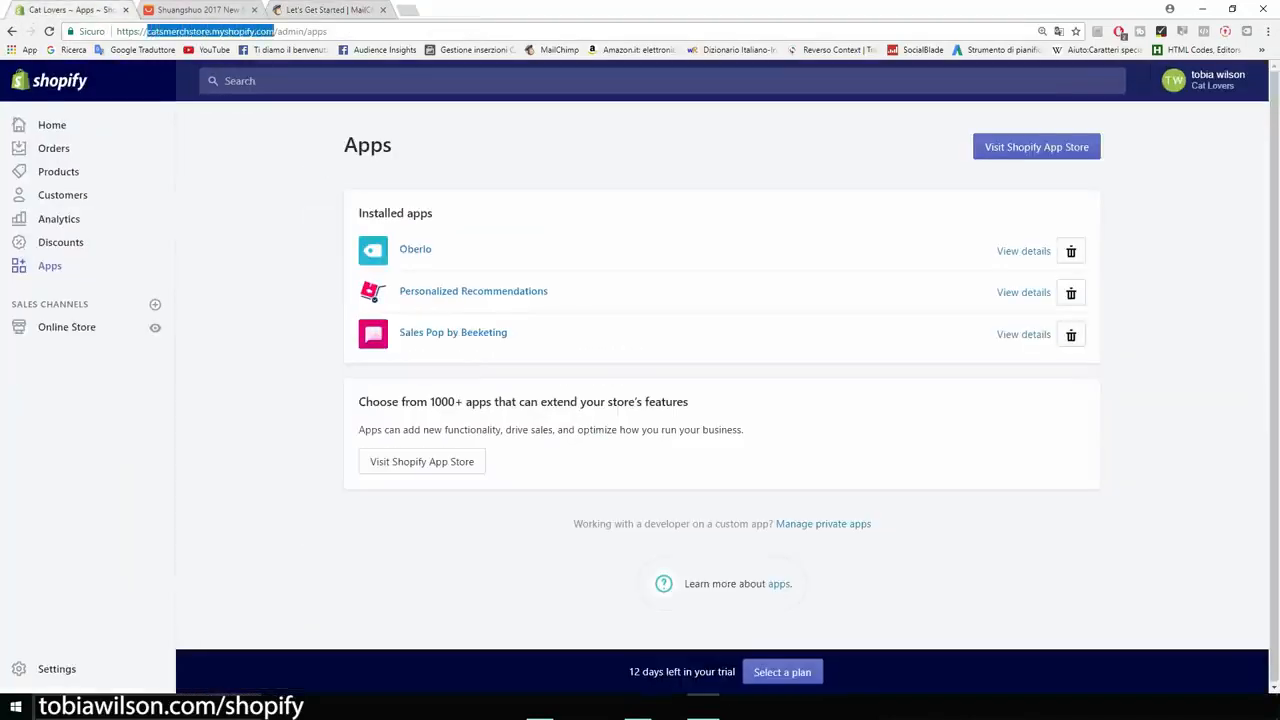
left_click(328, 10)
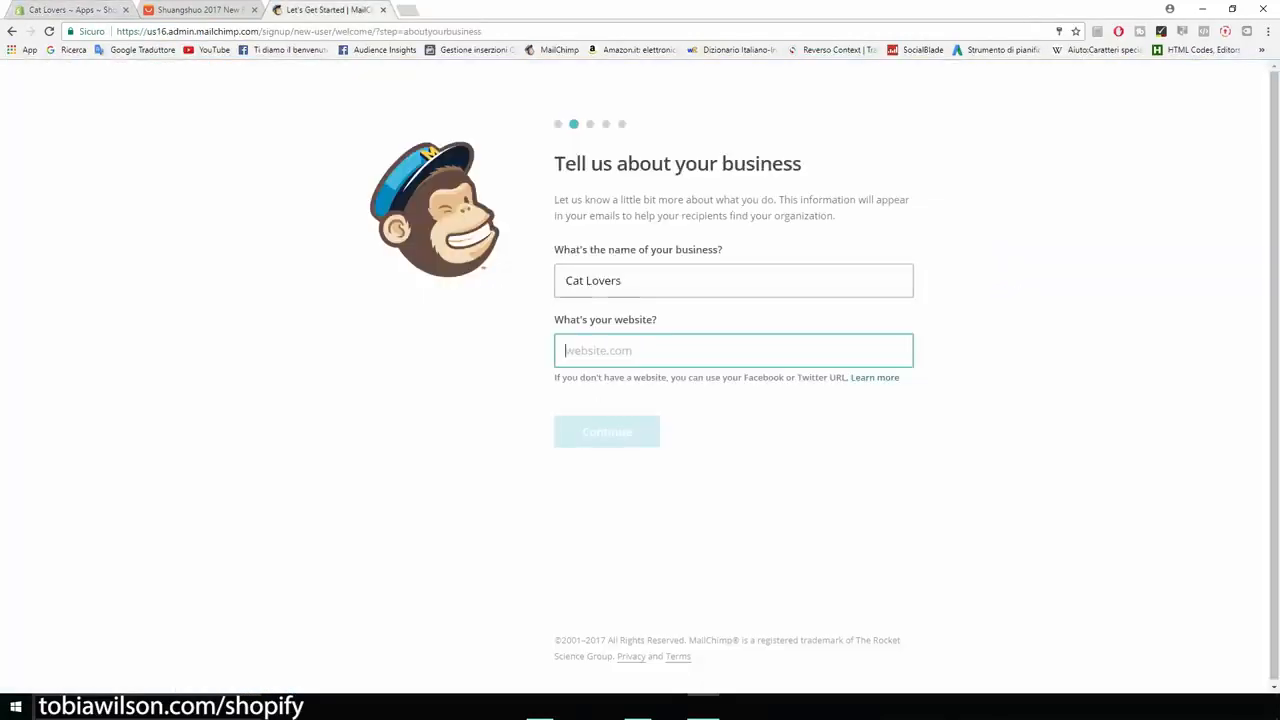
key("ctrl+v")
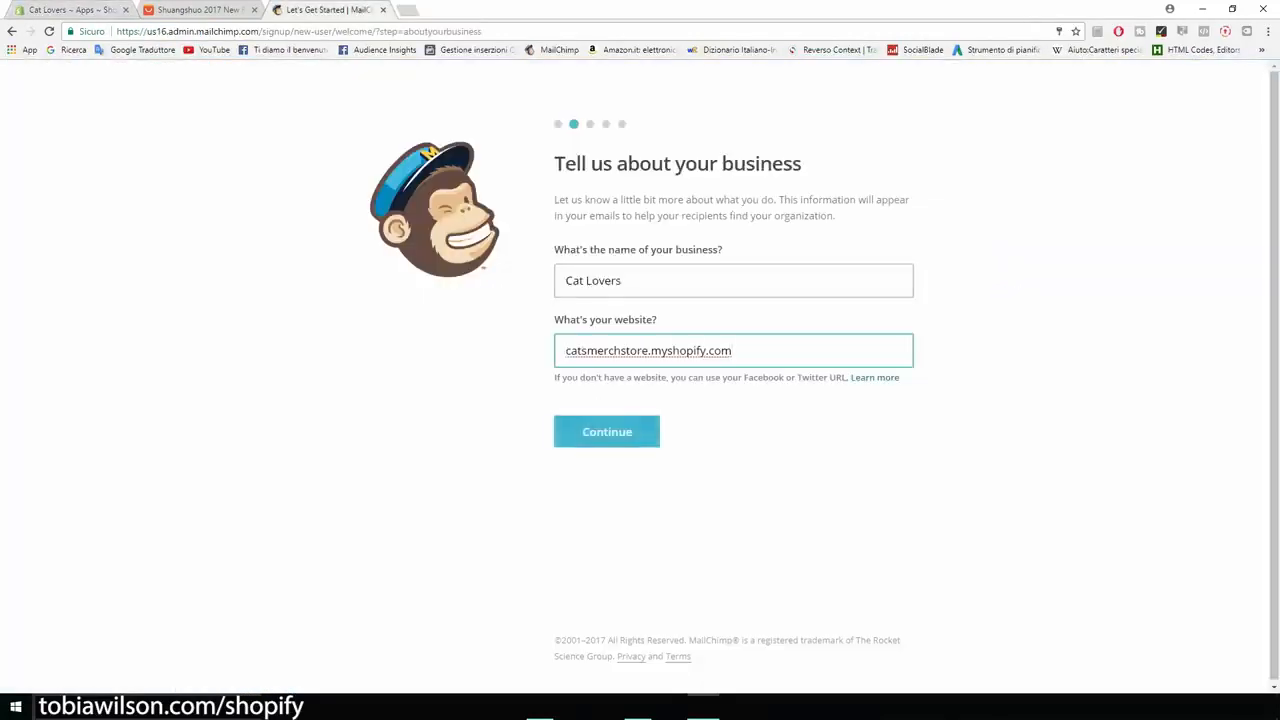
- Submit the business details, then enter the business street address and postal code in the address form and continue
key("Return")
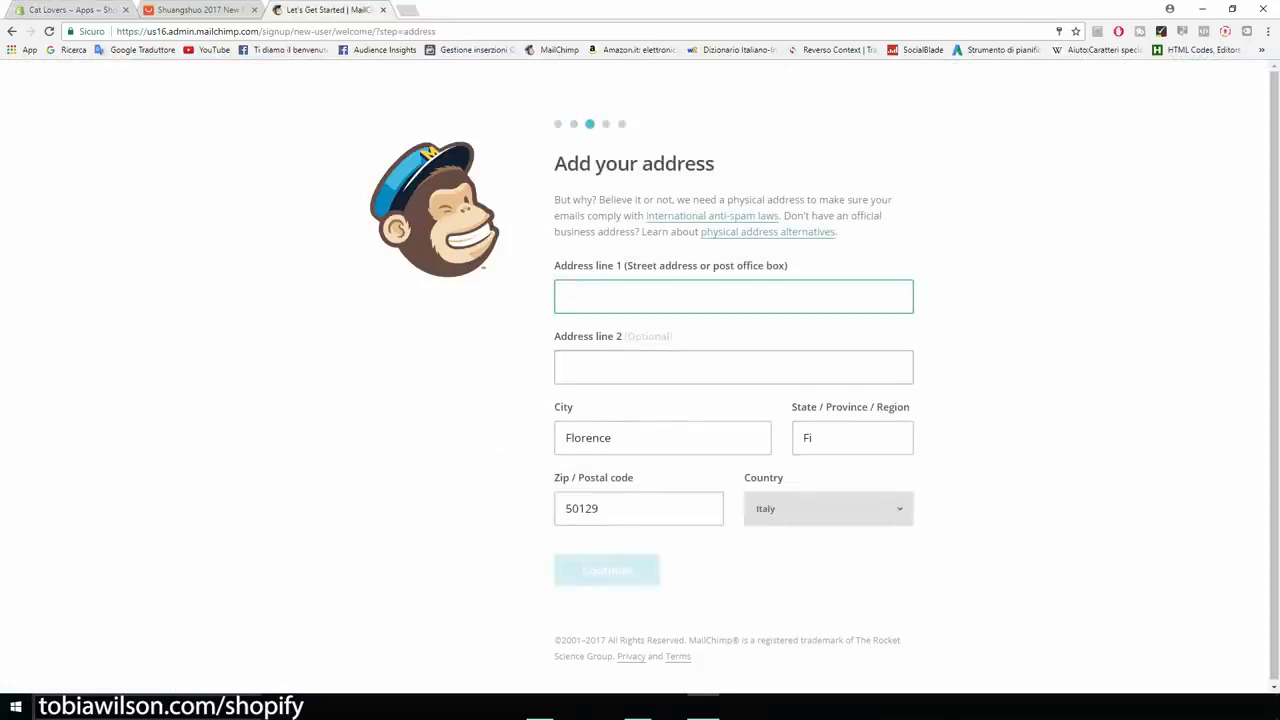
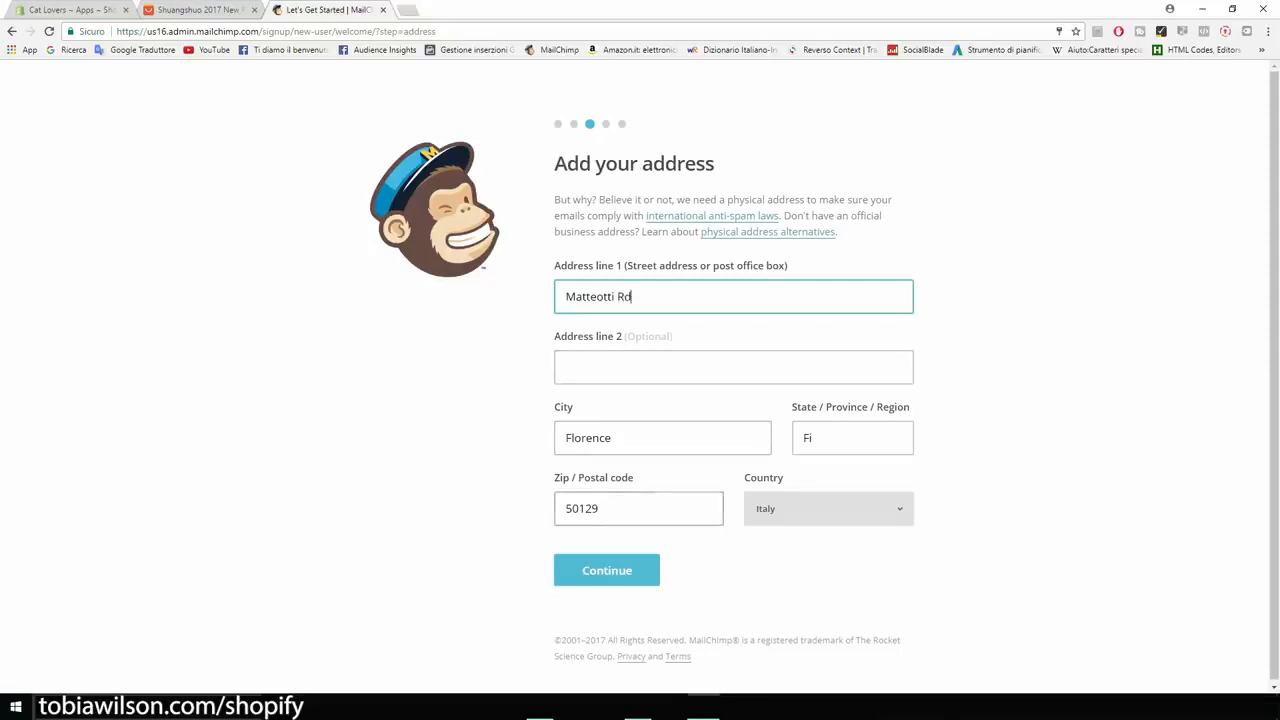
left_click_drag(601, 509, 579, 509)
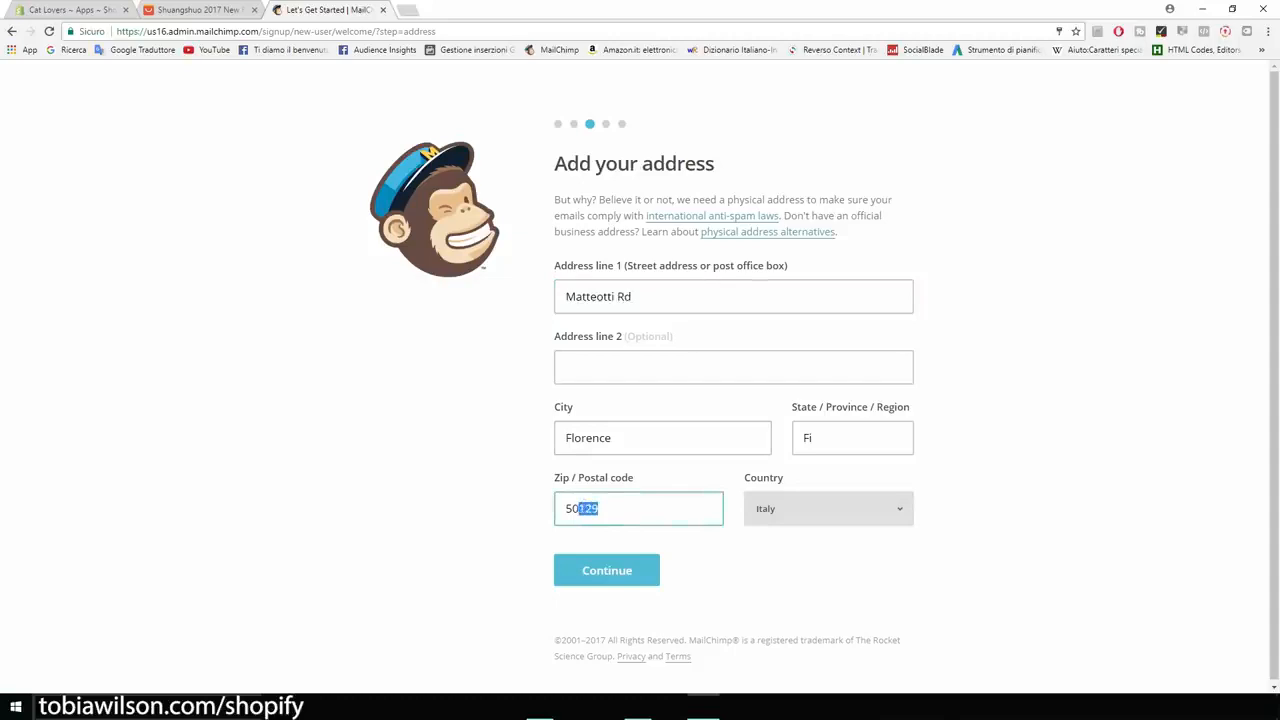
type("052")
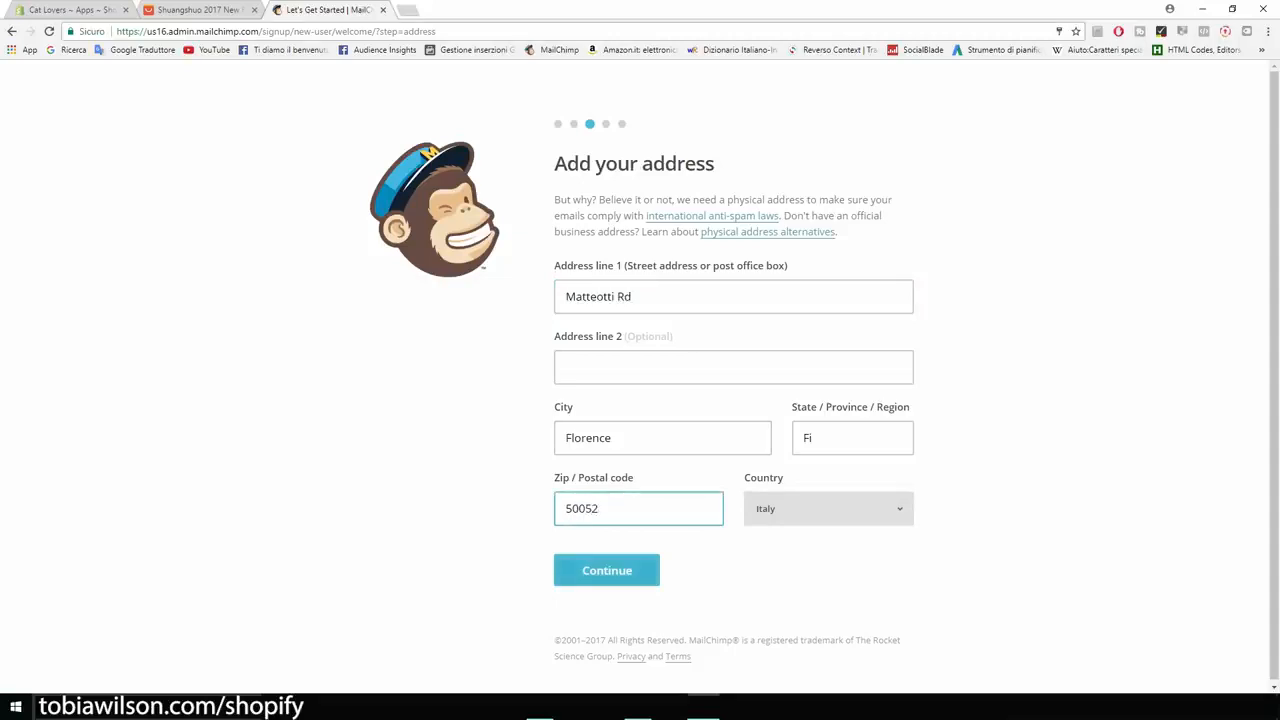
left_click(607, 570)
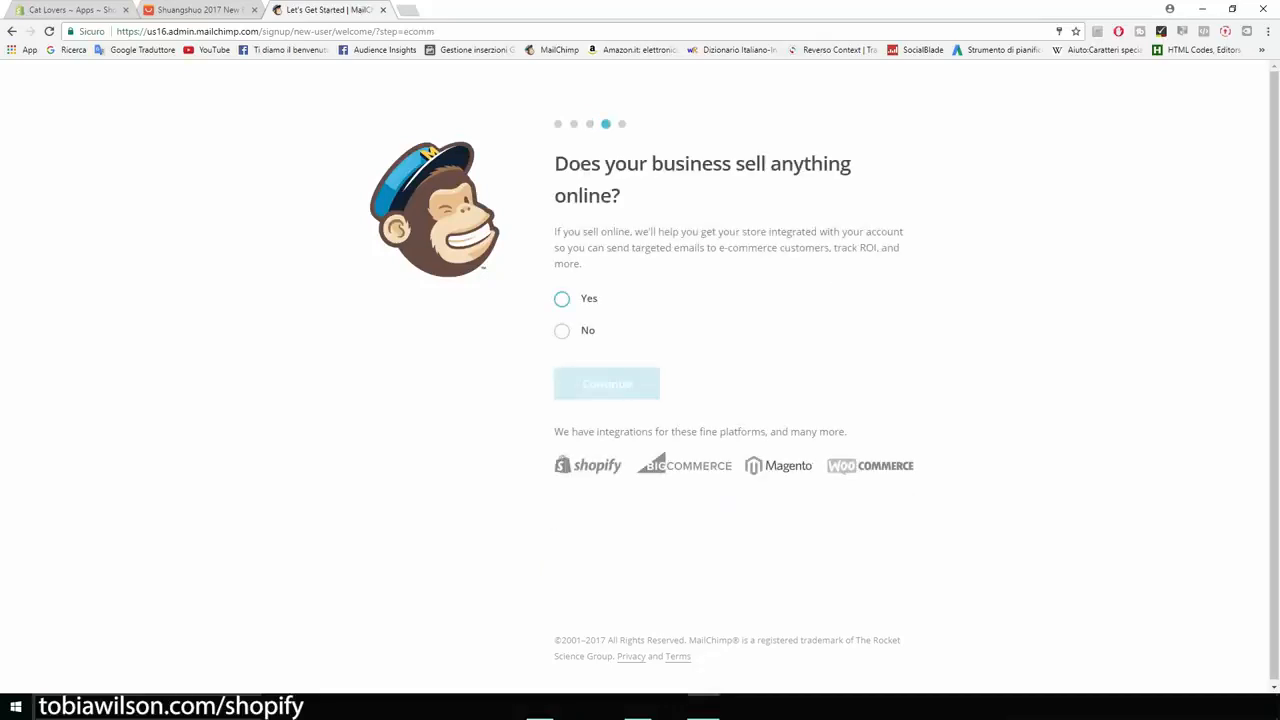
- Answer Yes to selling online, skip connecting social media and the optional newsletters, and finish the MailChimp account setup
left_click_drag(554, 165, 620, 196)
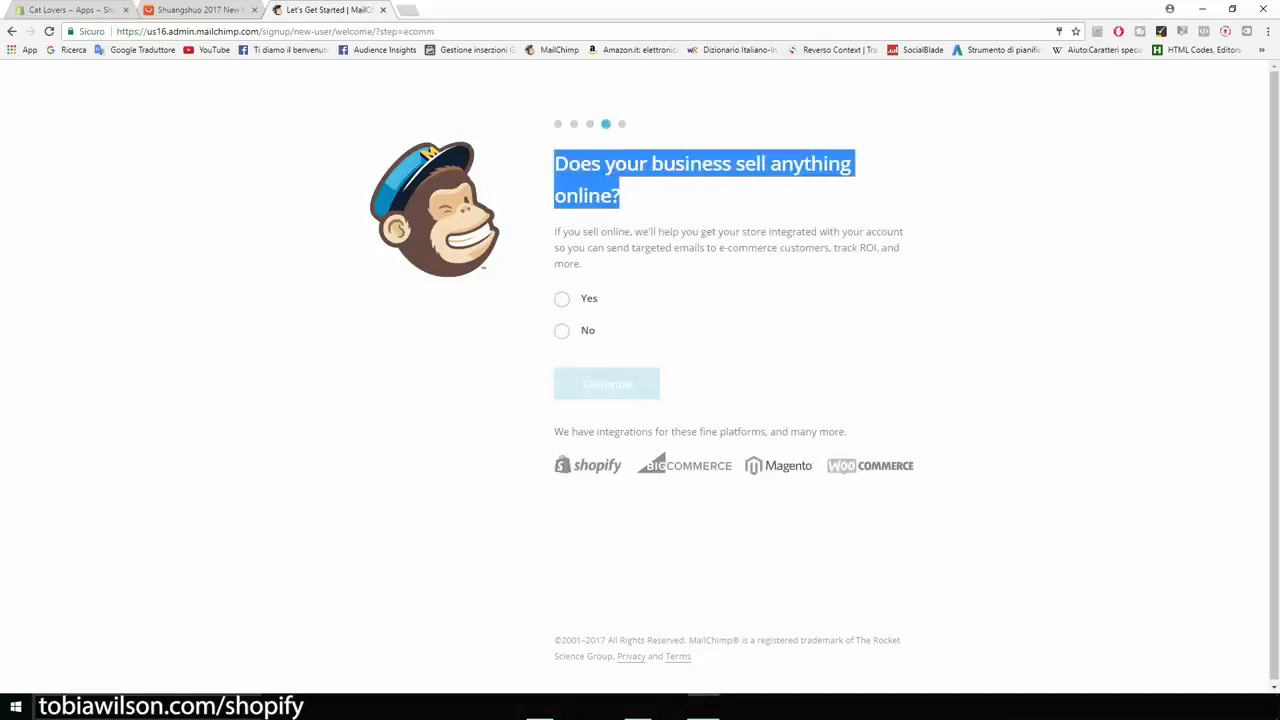
left_click(562, 298)
left_click(607, 384)
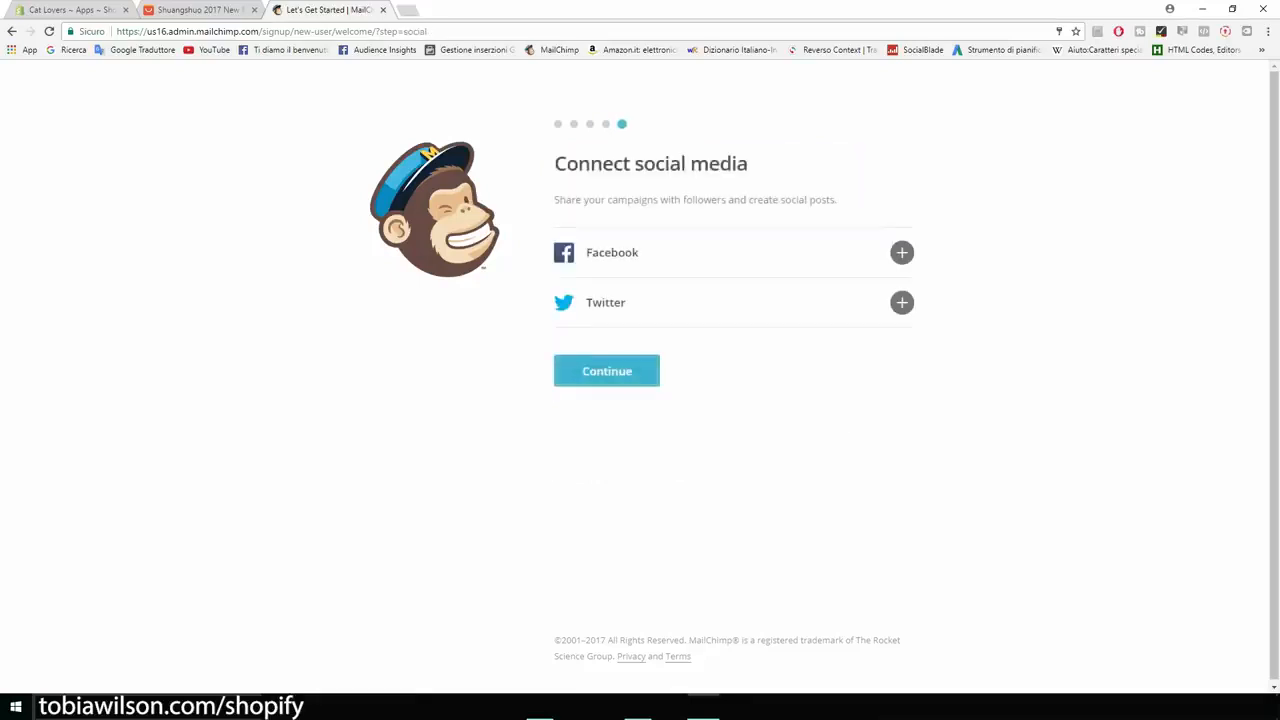
left_click(607, 371)
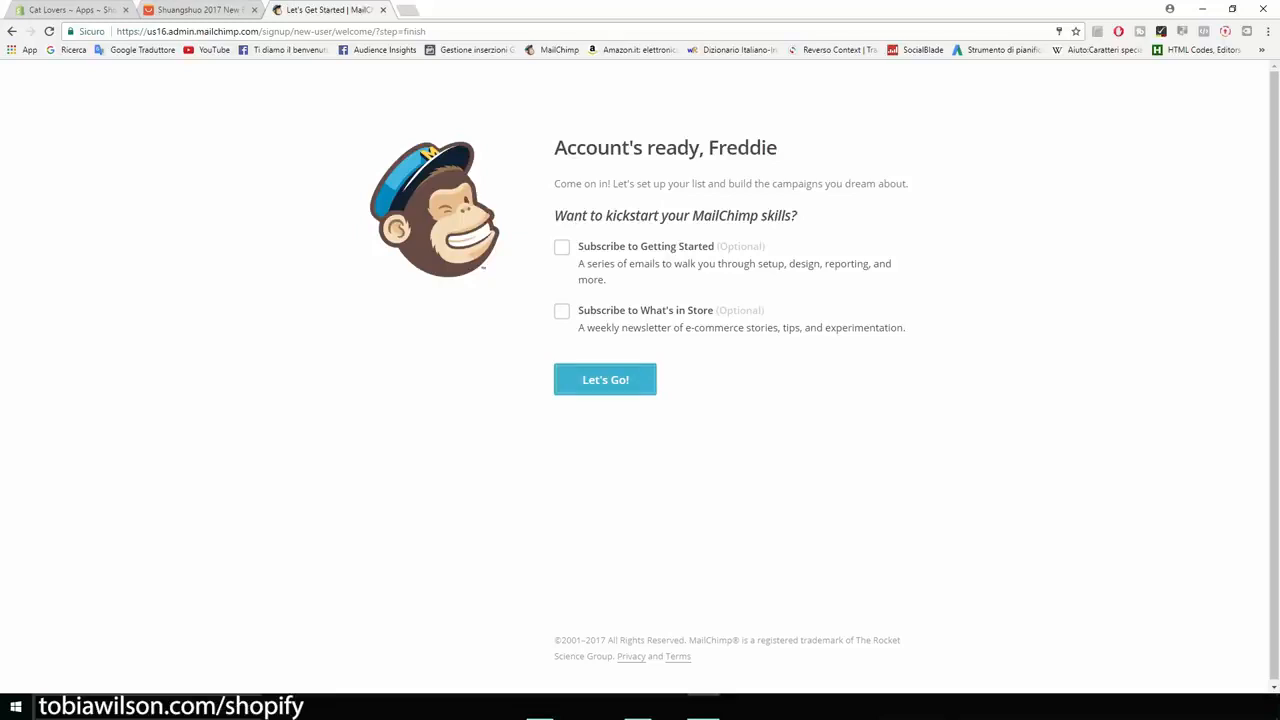
left_click(605, 380)
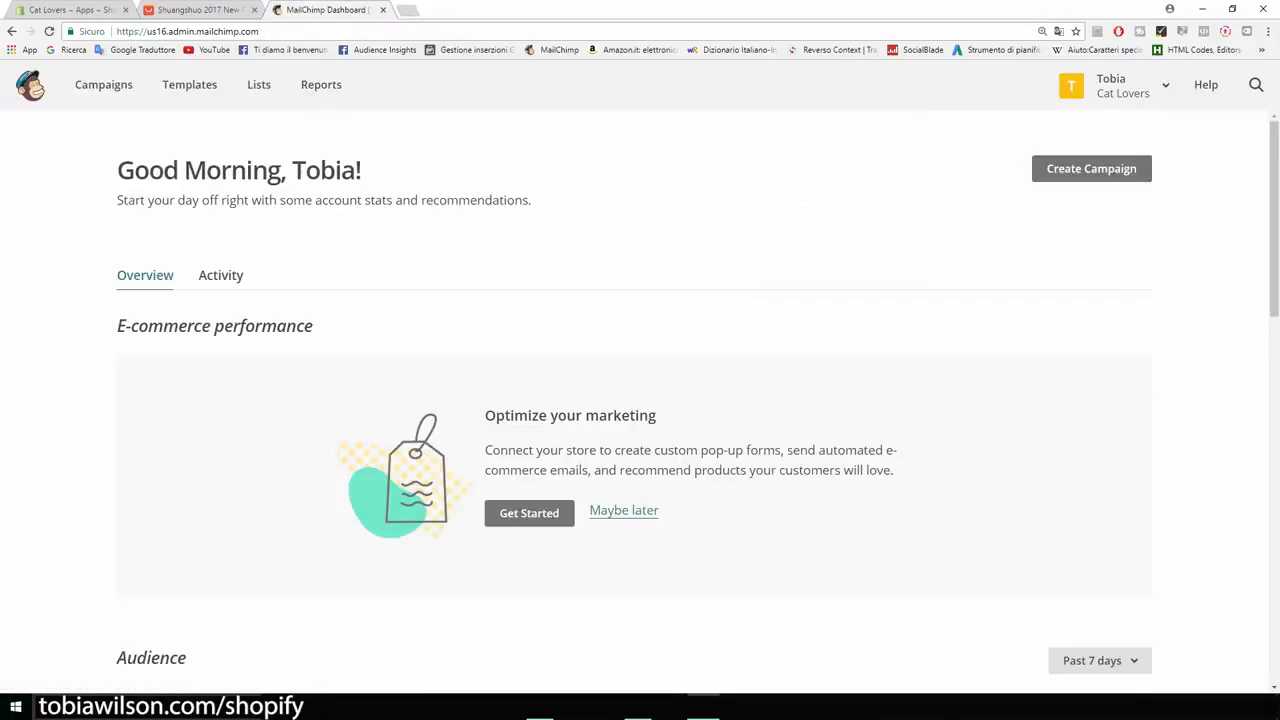
- Look over the account dashboard and open the Cat Lovers subscriber list
scroll(640, 400, "down", 4)
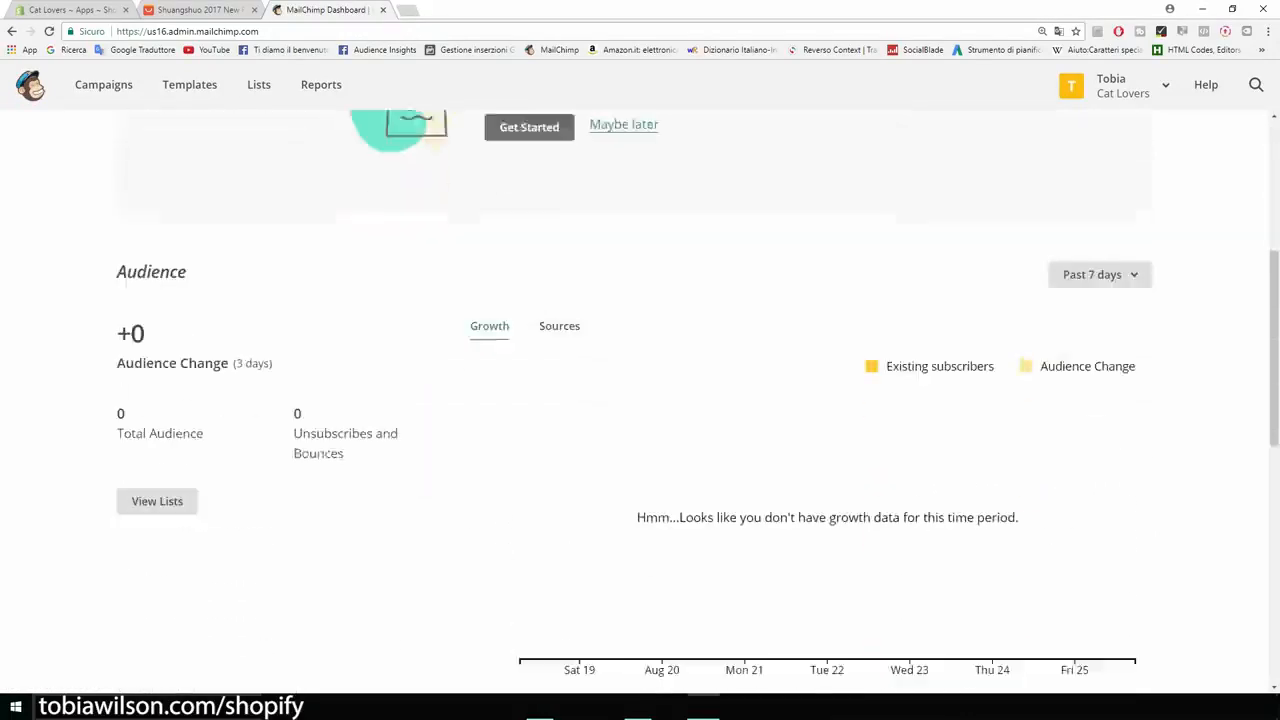
scroll(640, 400, "up", 4)
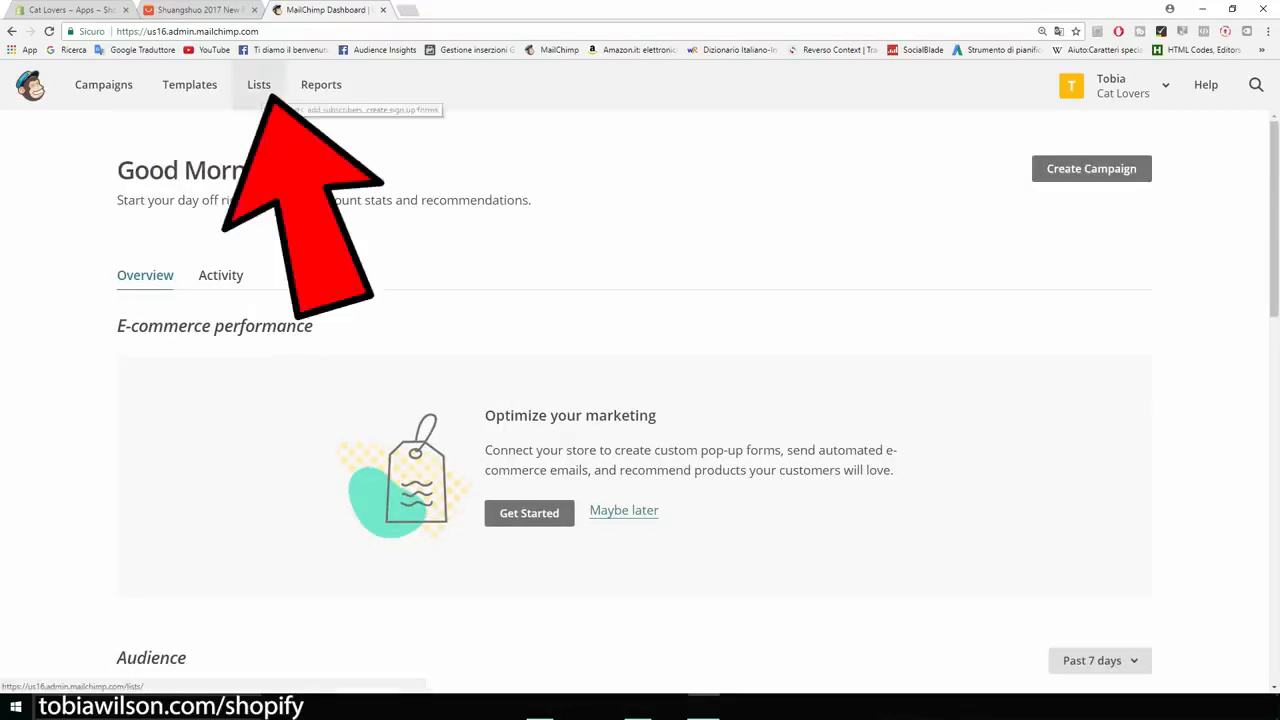
left_click(260, 88)
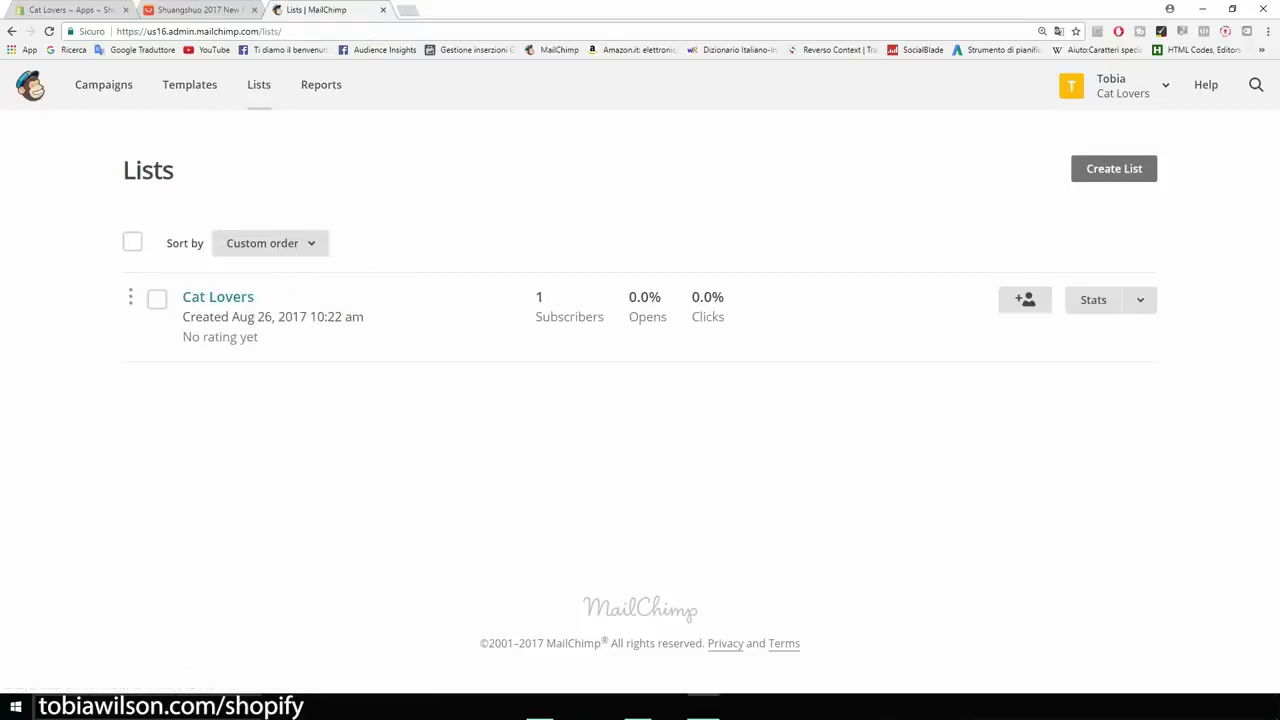
left_click(218, 297)
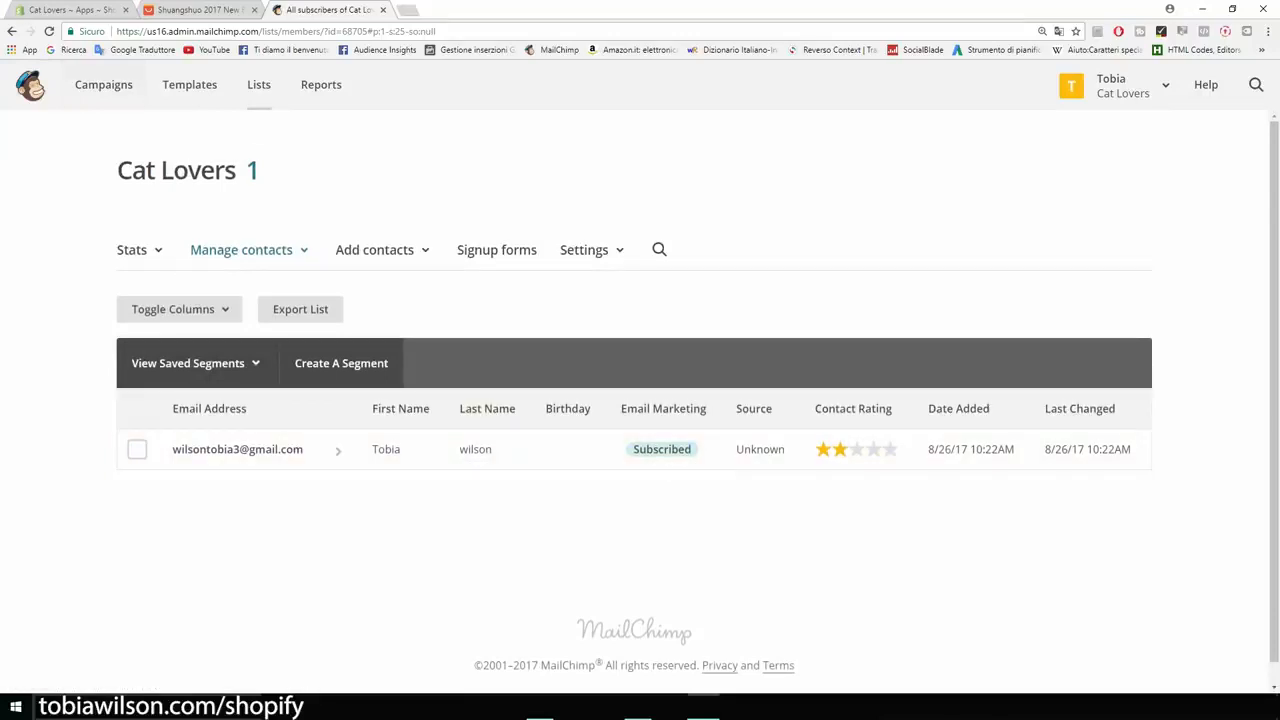
- Create a regular email campaign named Product
left_click(103, 85)
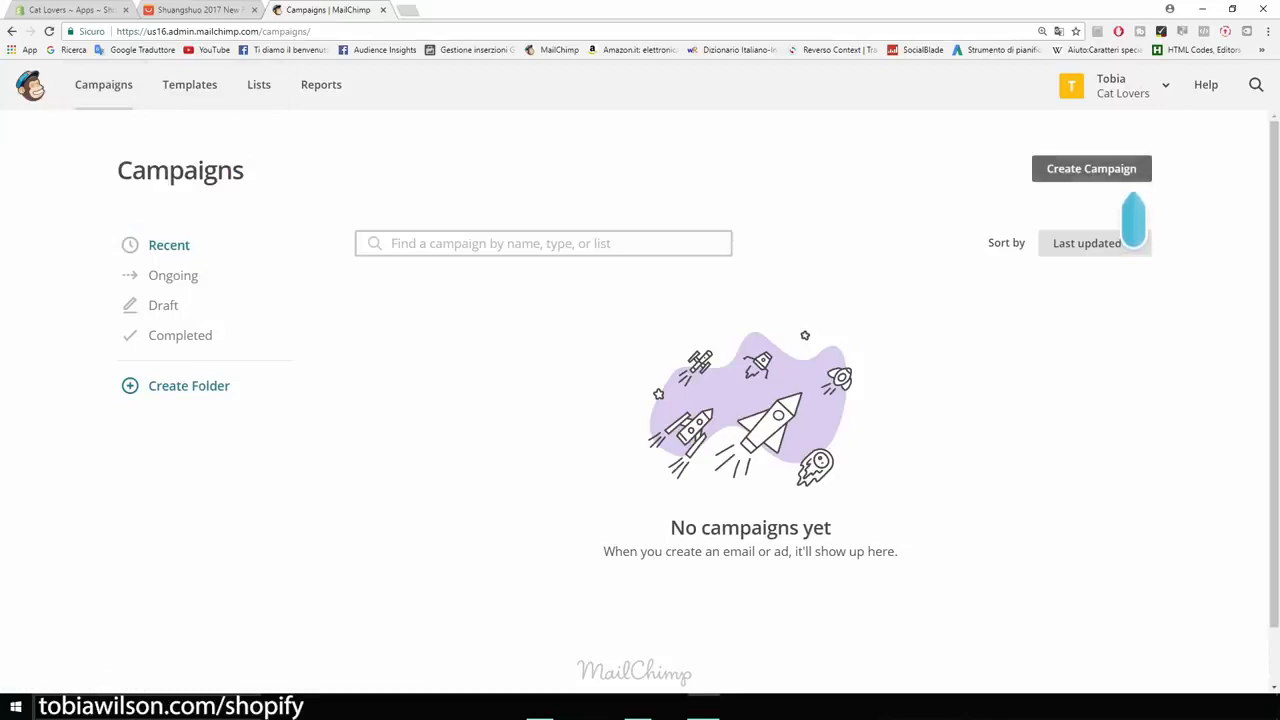
left_click(1091, 168)
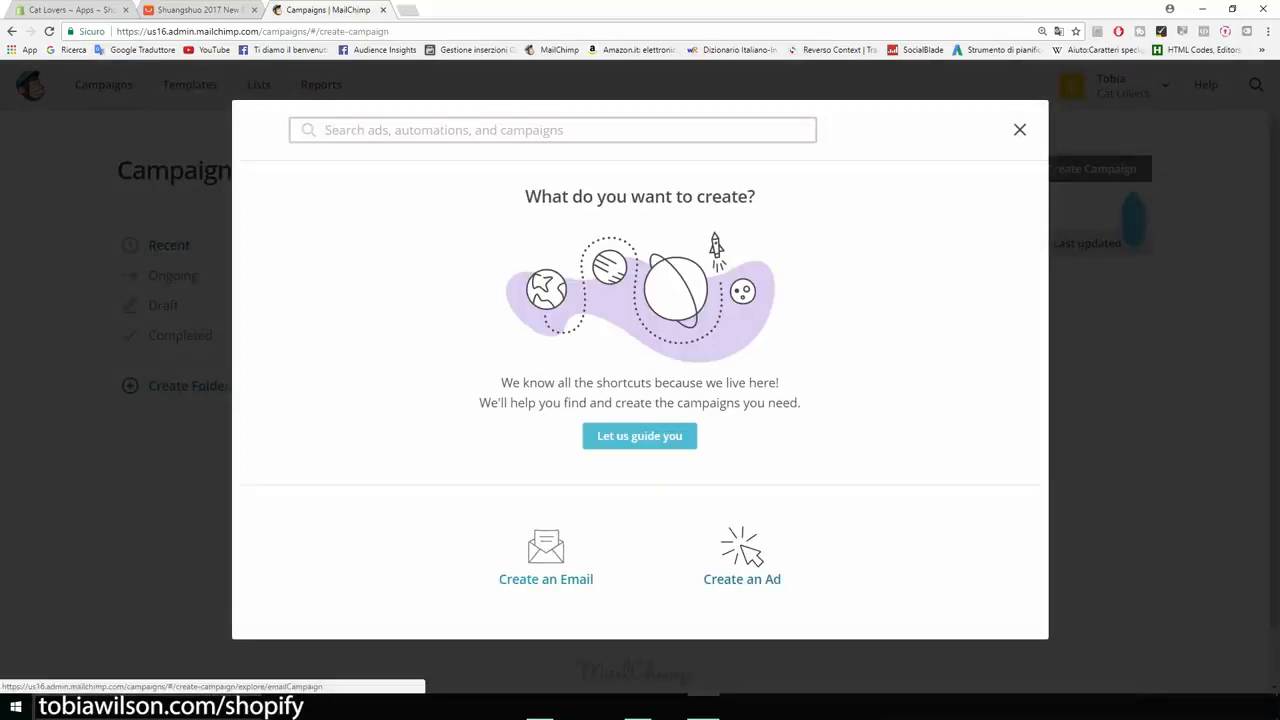
left_click(546, 556)
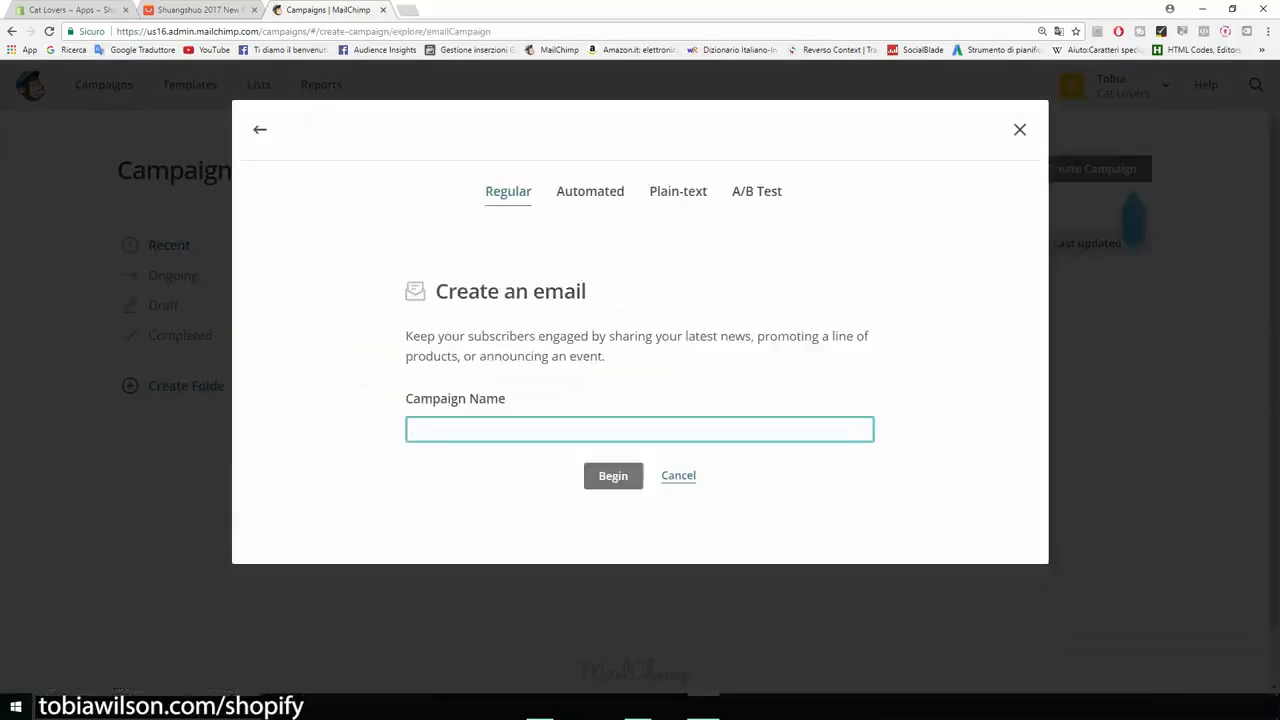
type("nEW pR")
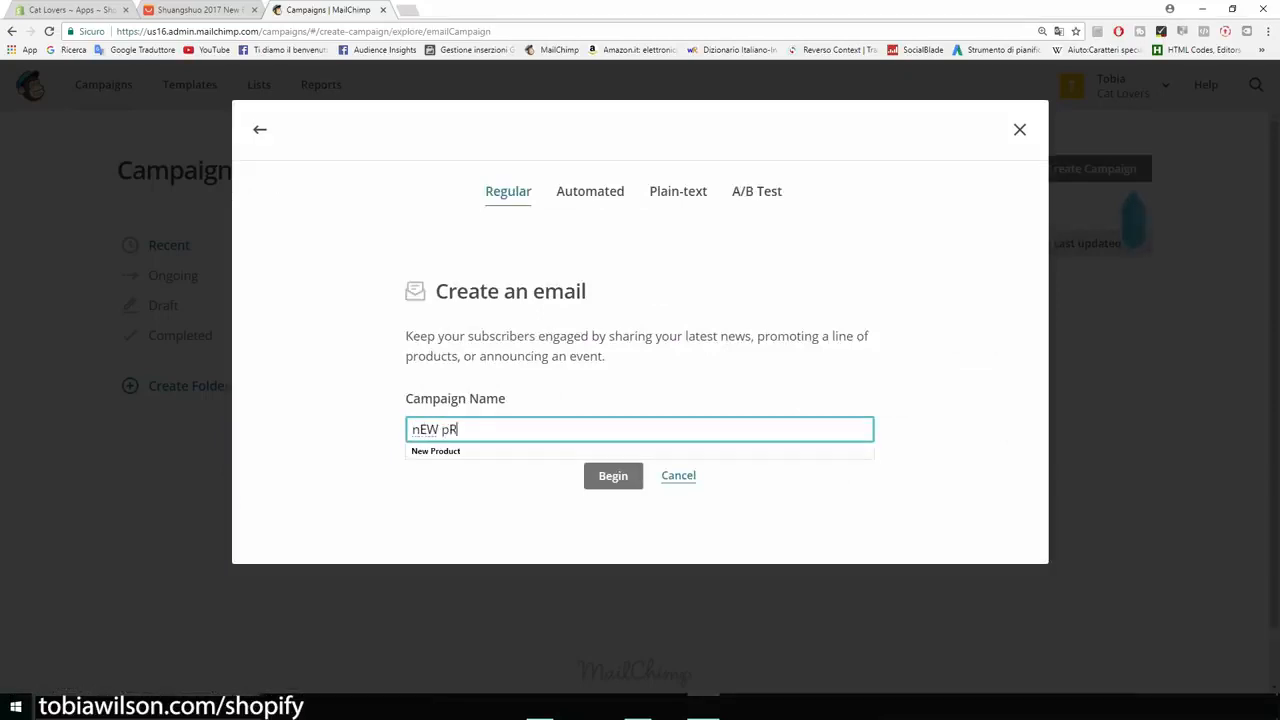
type("ODUCT")
key("BackSpace")
key("BackSpace")
key("BackSpace")
key("BackSpace")
key("BackSpace")
key("BackSpace")
key("BackSpace")
key("BackSpace")
key("BackSpace")
key("BackSpace")
key("BackSpace")
type("Pro")
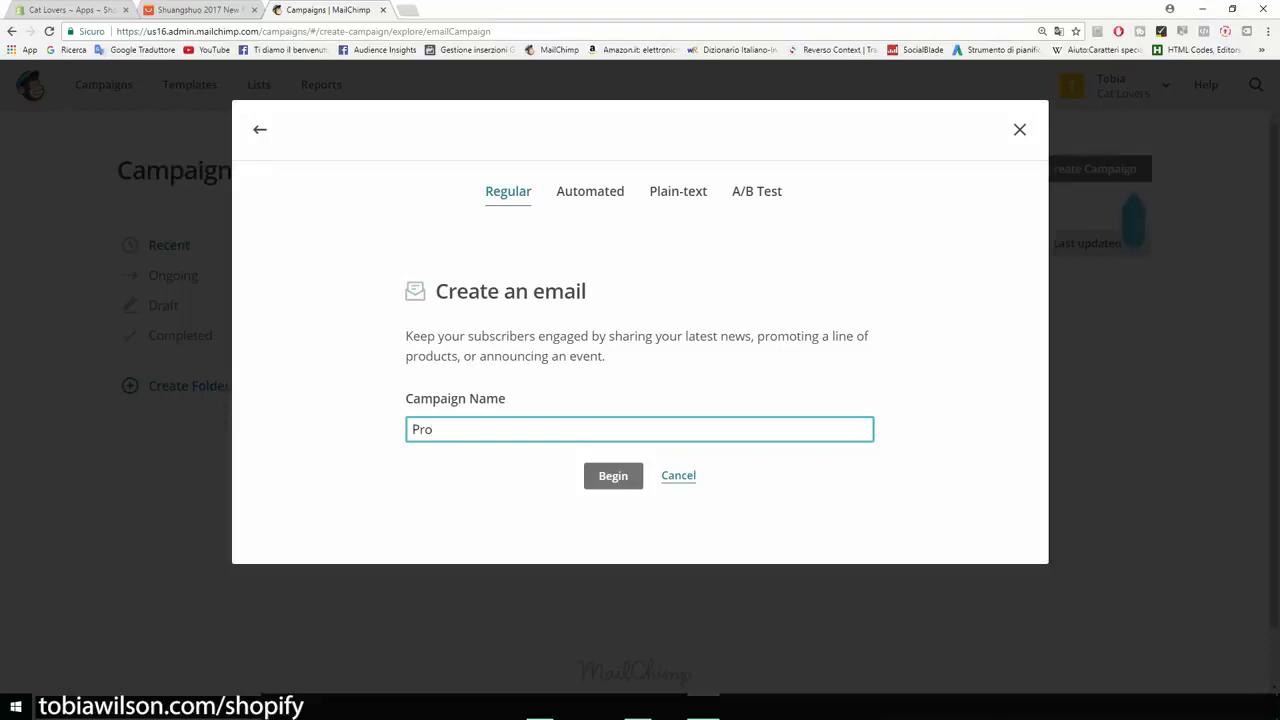
type("duct")
key("Return")
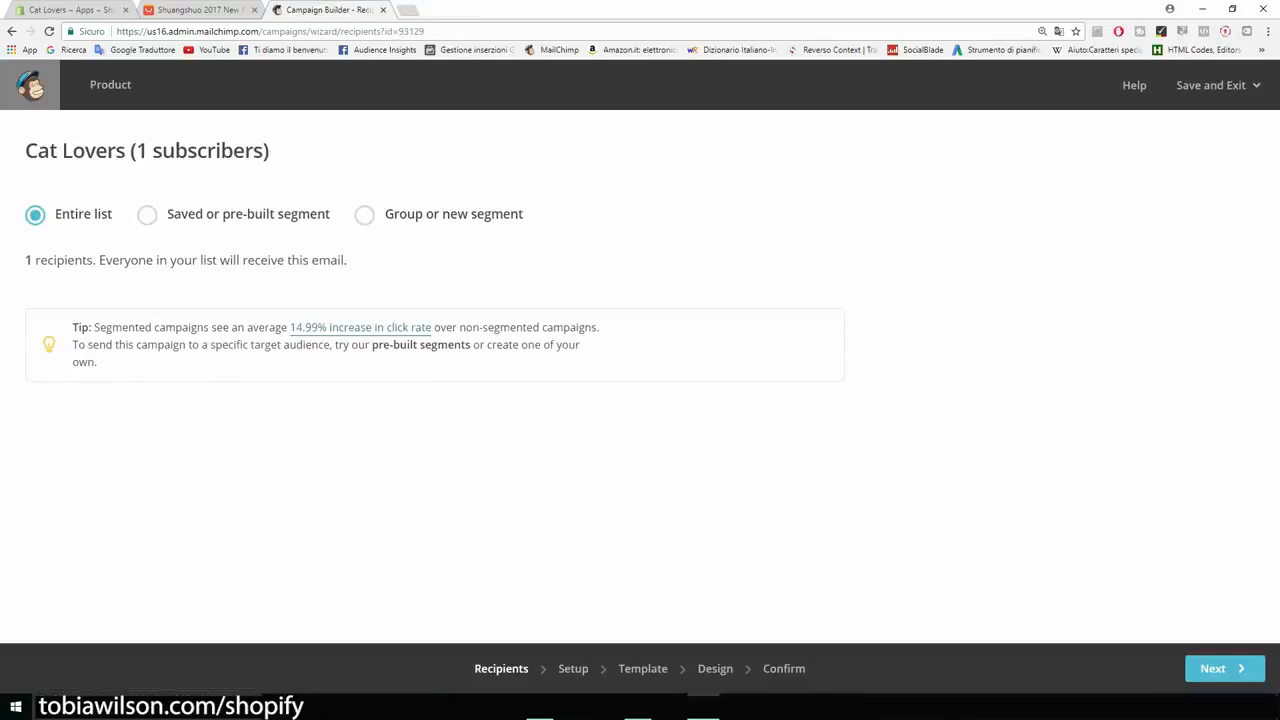
- Keep the entire Cat Lovers list as the campaign's recipients and continue to the campaign setup
left_click_drag(25, 150, 130, 150)
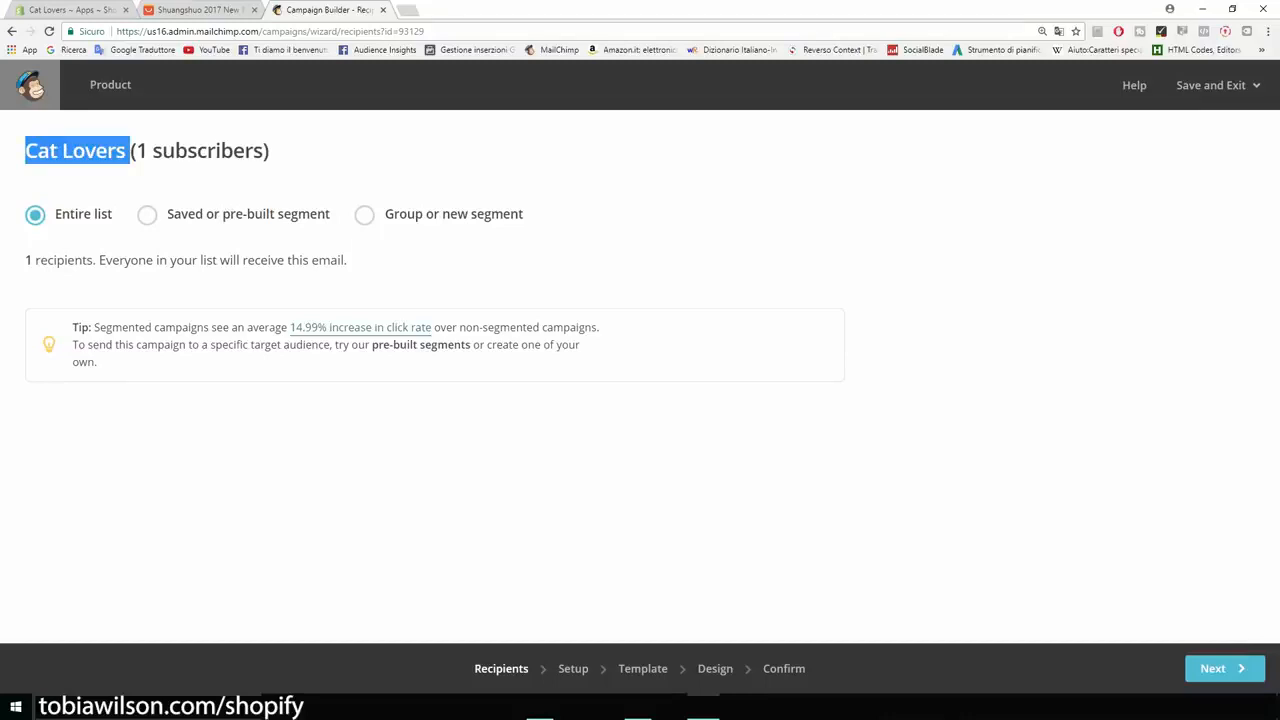
left_click(135, 152)
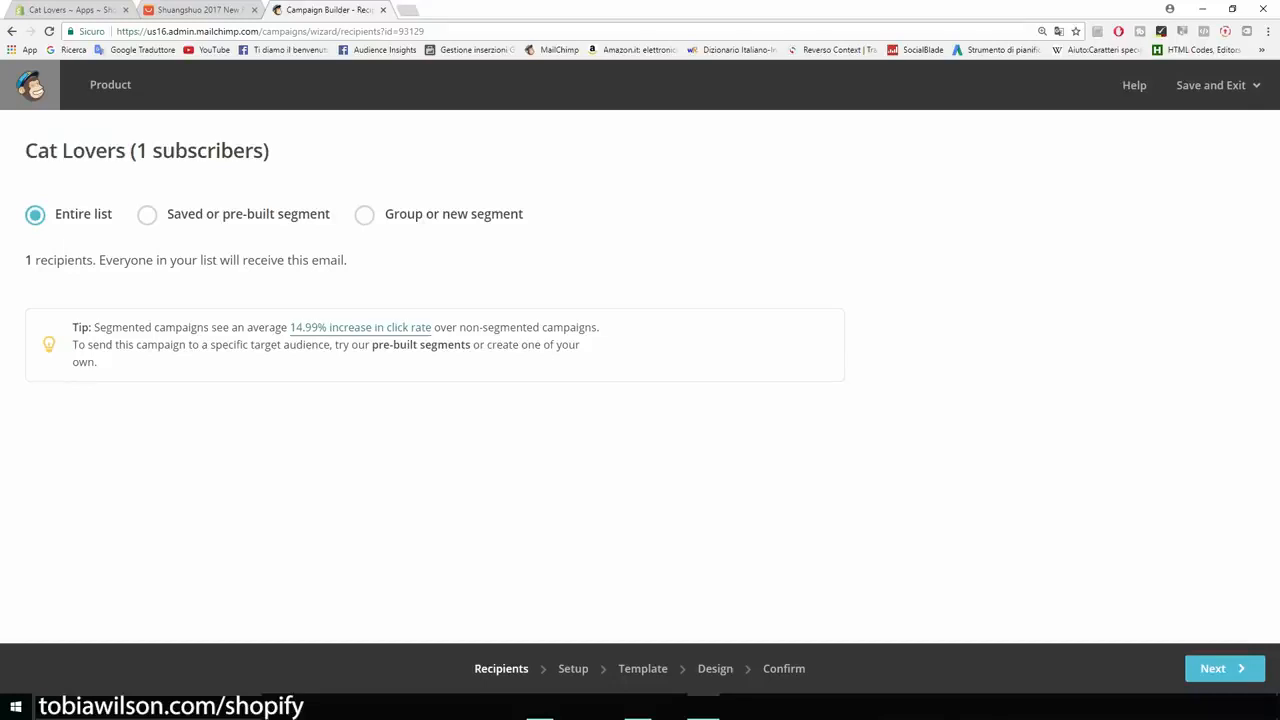
left_click_drag(25, 260, 68, 260)
left_click(68, 261)
left_click(1224, 668)
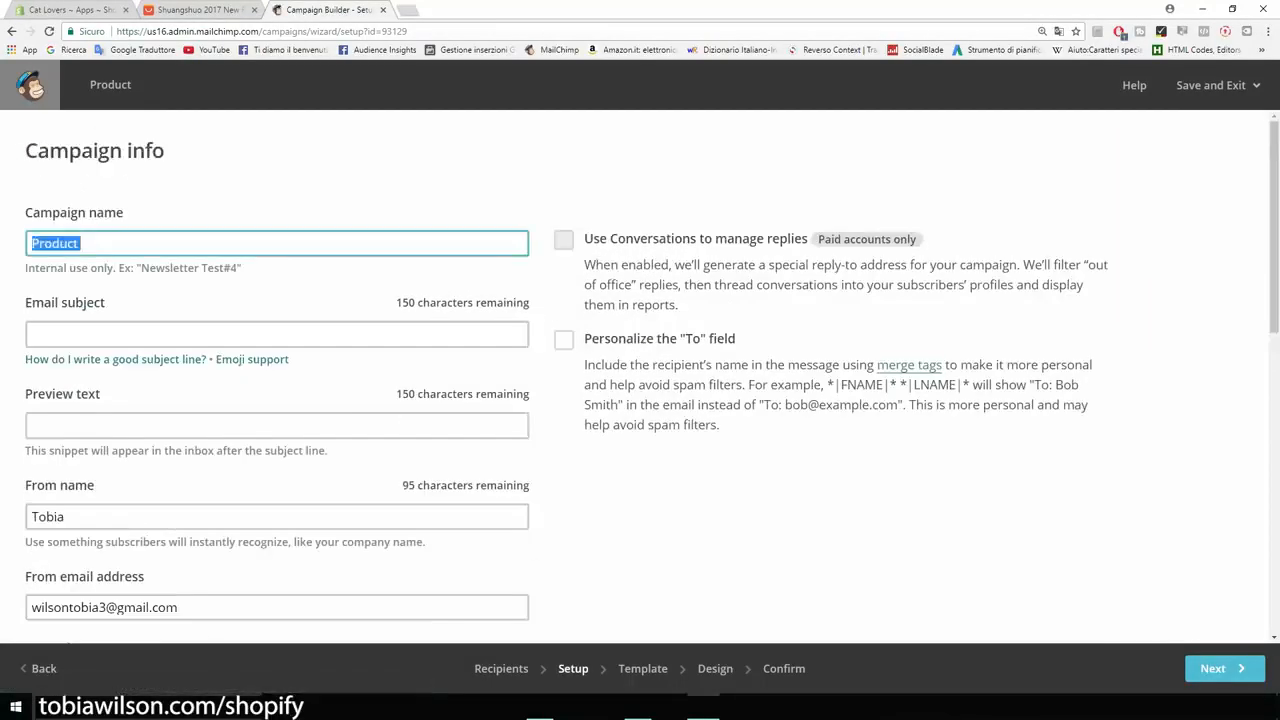
- Rename the campaign as New product and set the email subject to "This new product is 50% OFF TODAY!"
key("BackSpace")
type("New product")
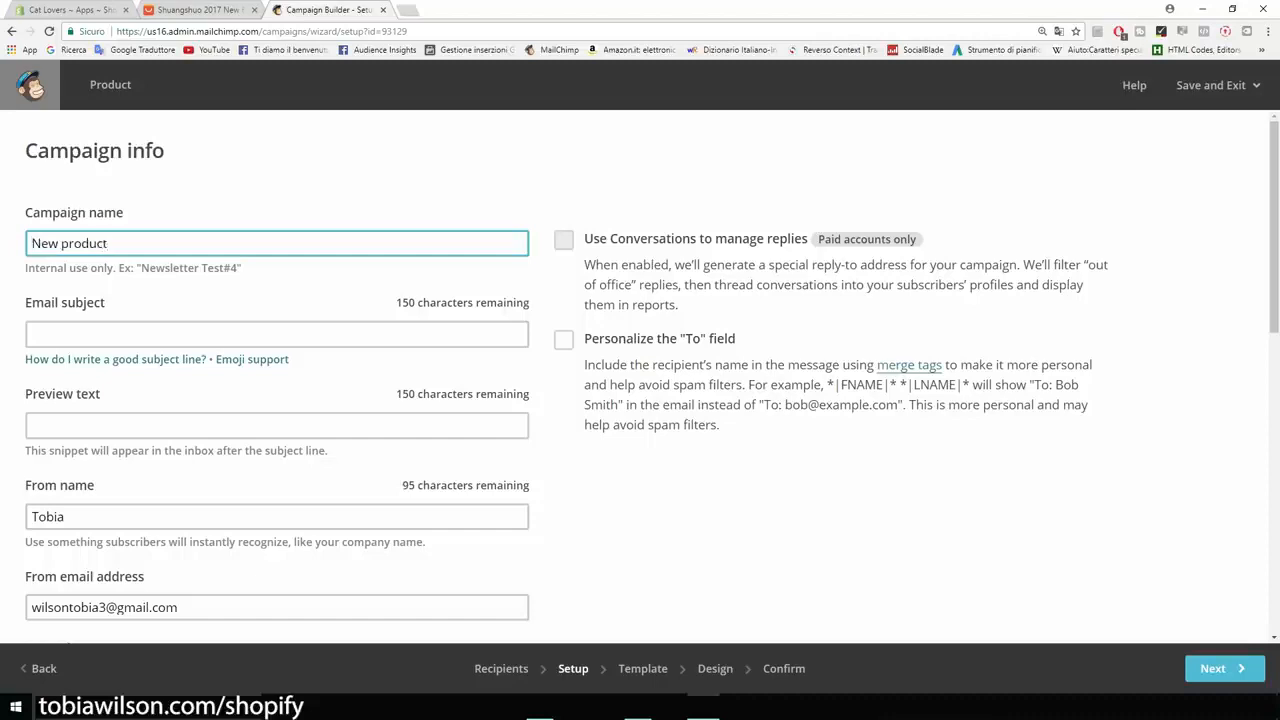
left_click(150, 334)
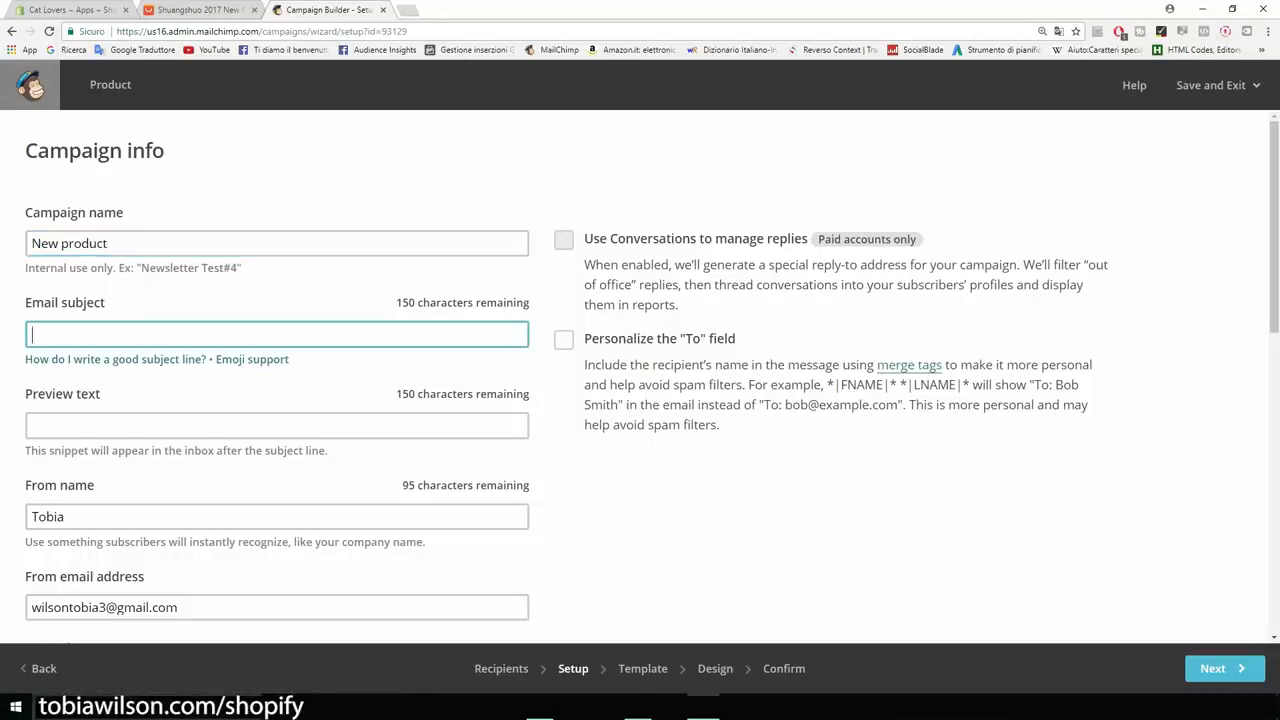
left_click(150, 334)
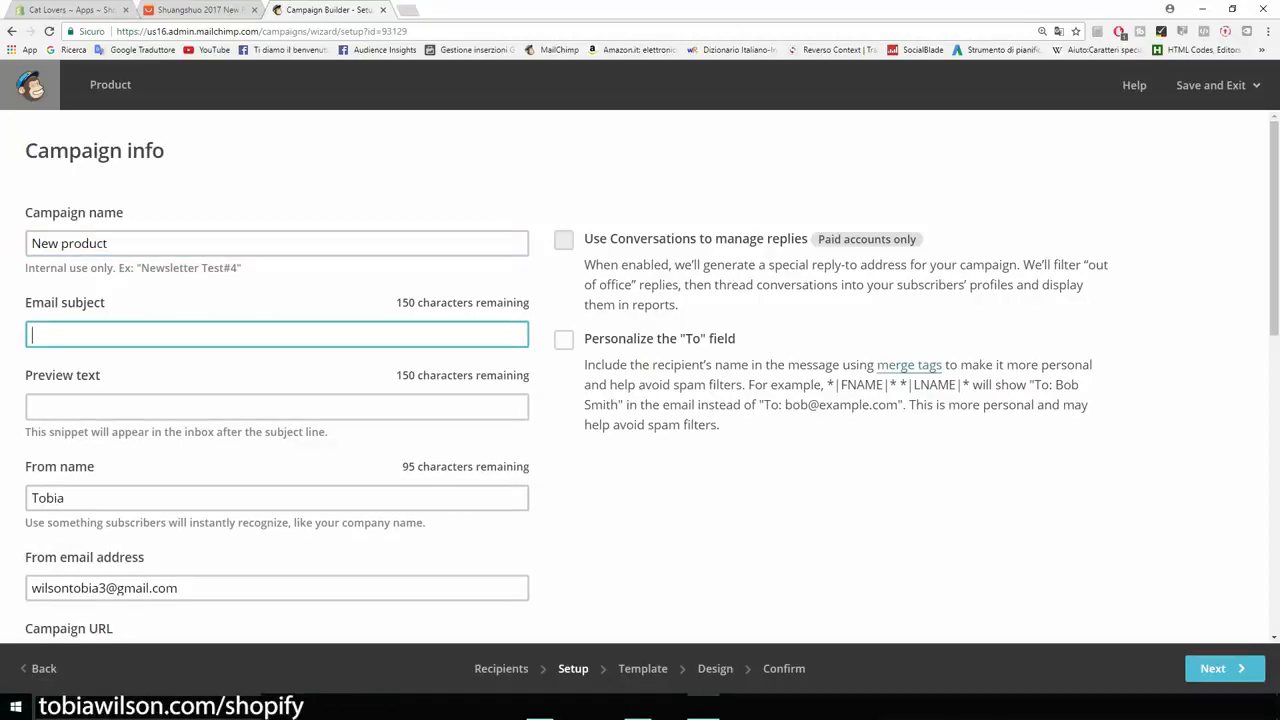
type("This new product is 50% OFF TODAY!")
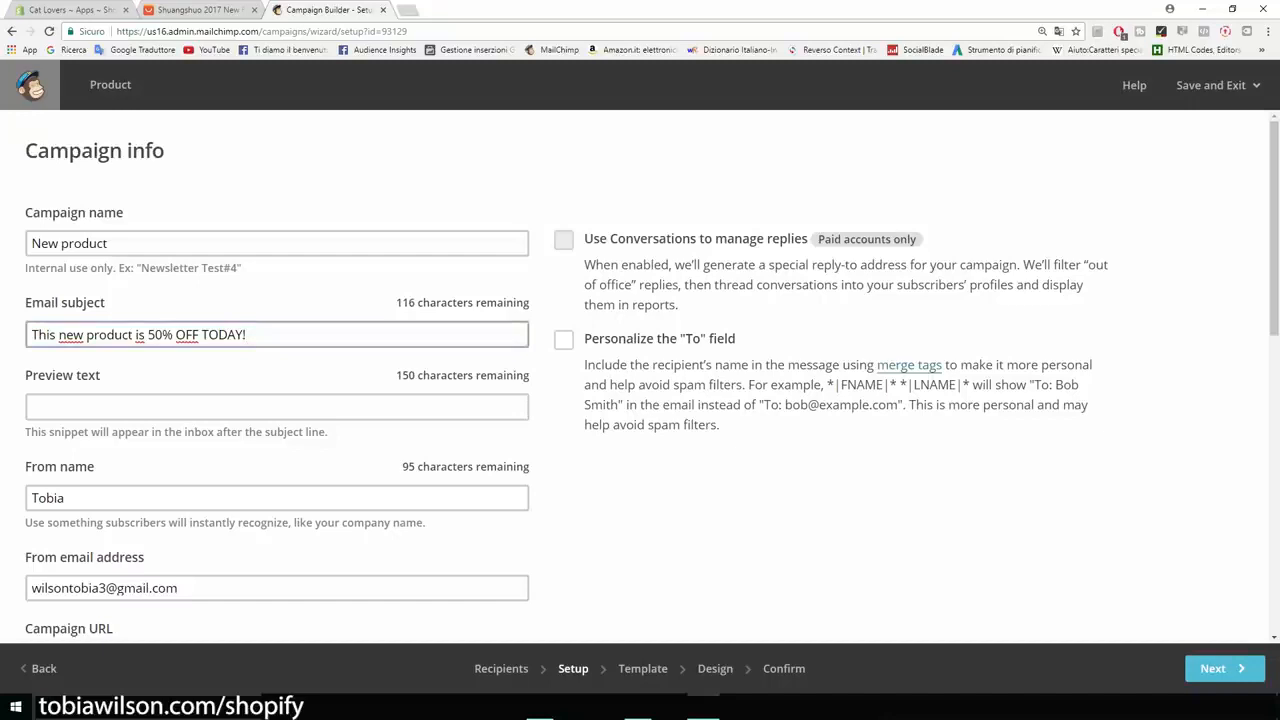
- Reword the email subject to "Our new t-shirt is 50% OFF TODAY!"
left_click_drag(132, 334, 86, 334)
key("BackSpace")
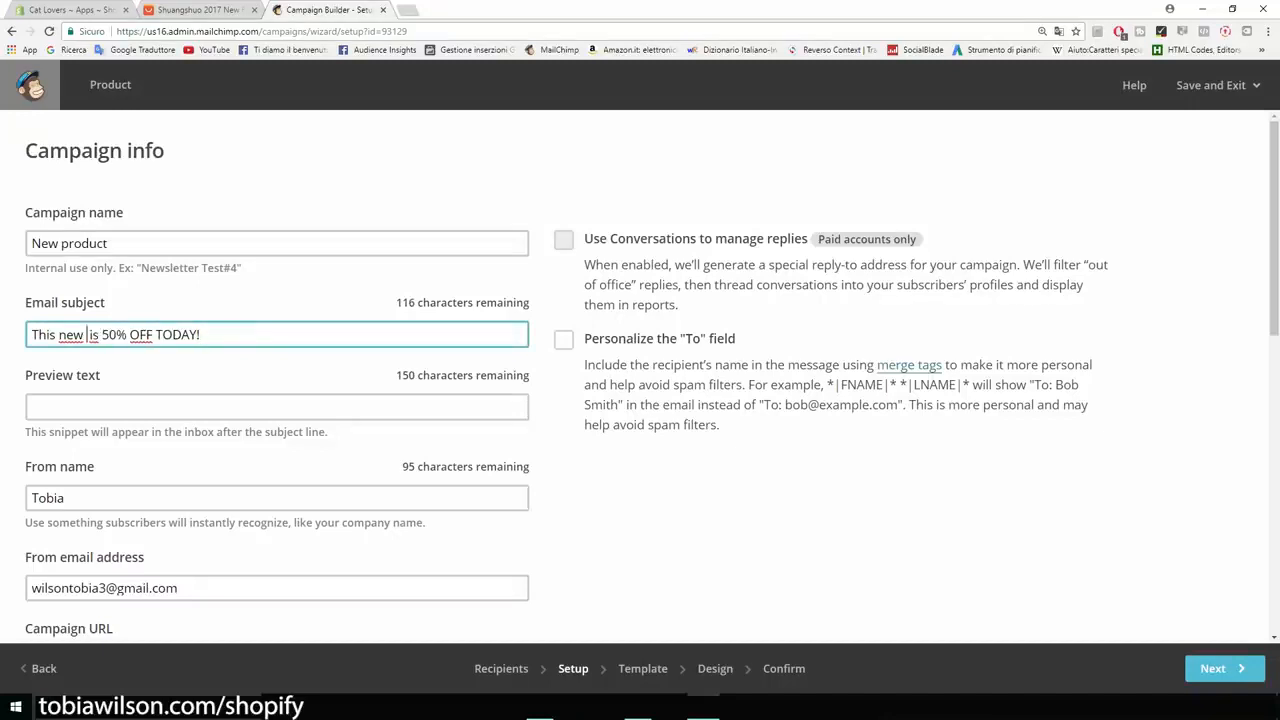
key("ctrl+BackSpace")
key("ctrl+BackSpace")
type("Our ")
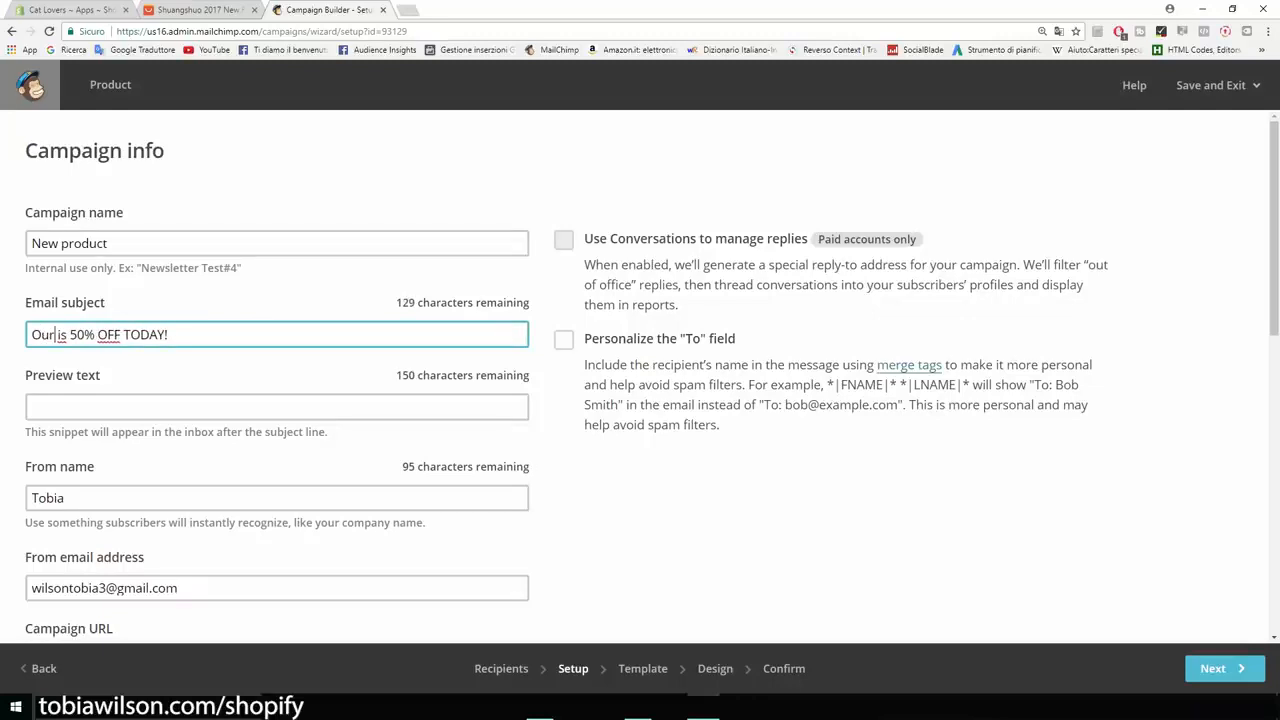
type("new t-shirt")
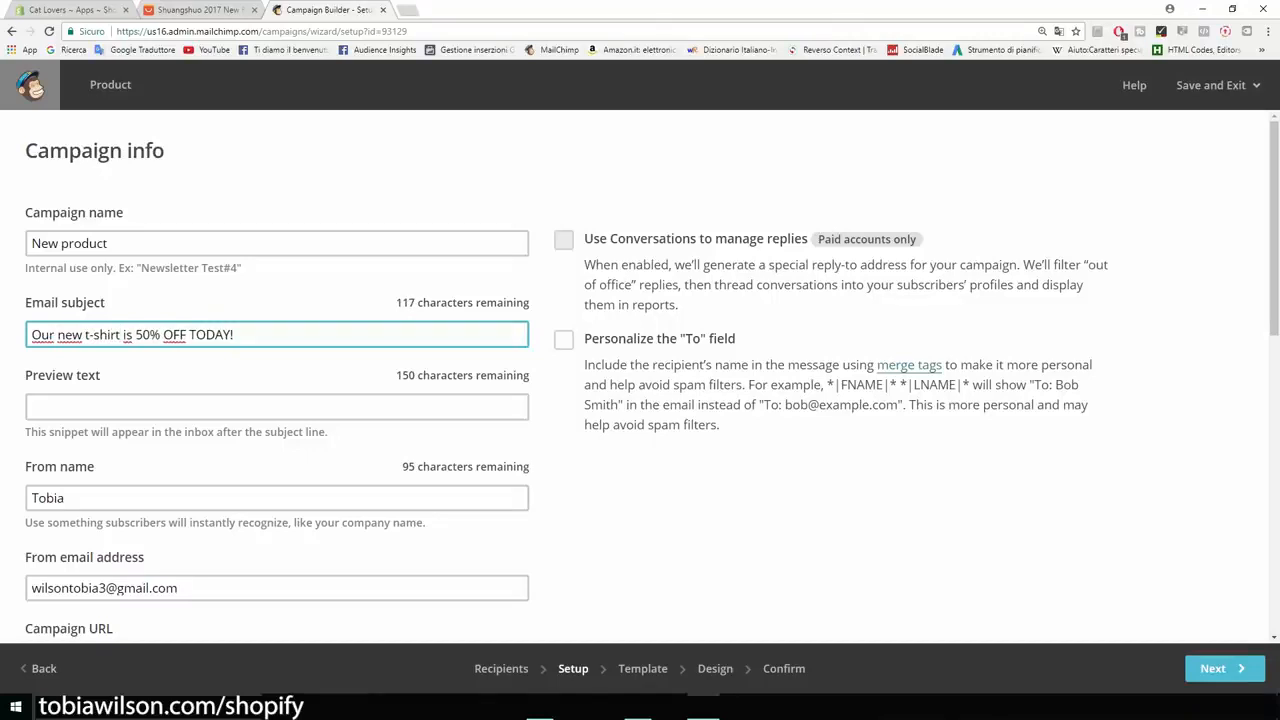
- Enter "Hey there, today we are putting our ..." as the email's preview text
scroll(130, 419, "down", 1)
left_click(130, 341)
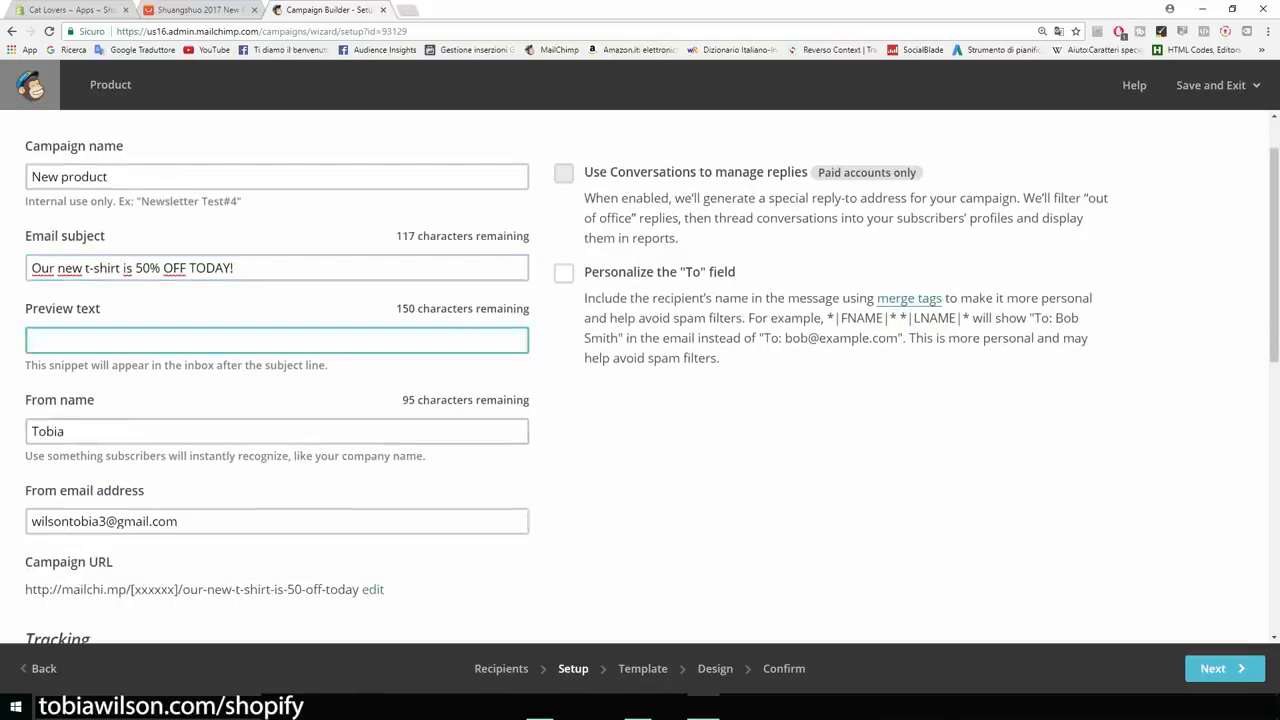
type("Hey there, today we are putting our ...")
- Set the From name to the sender's full name and review the tracking, social media and video options
scroll(640, 376, "down", 3)
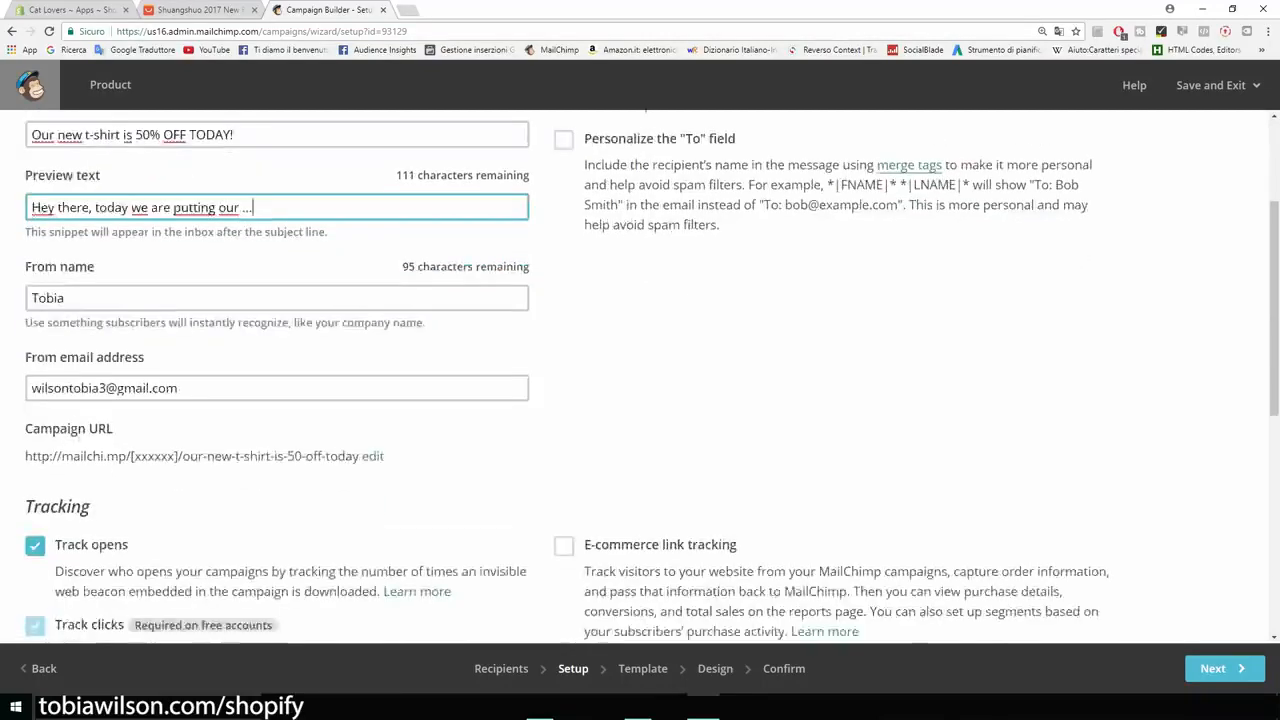
scroll(640, 376, "up", 1)
left_click_drag(66, 298, 30, 298)
type("Tobia Wilson")
scroll(640, 379, "down", 1)
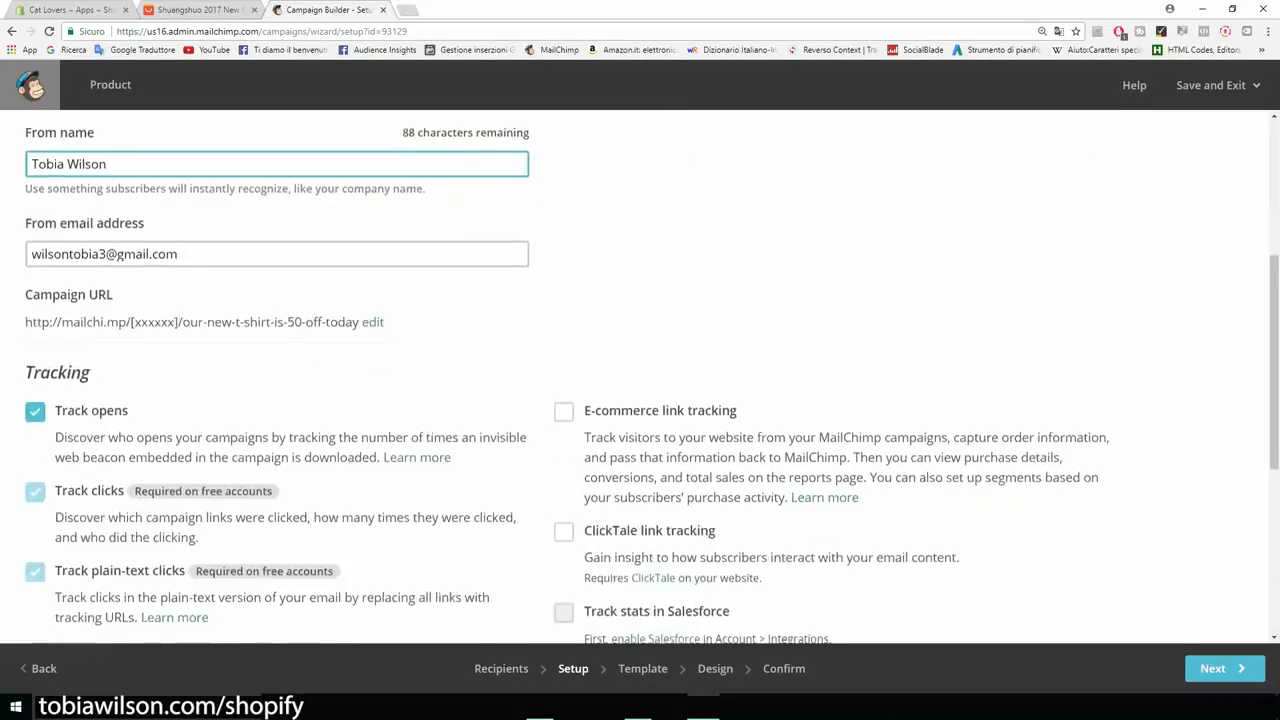
scroll(640, 376, "down", 3)
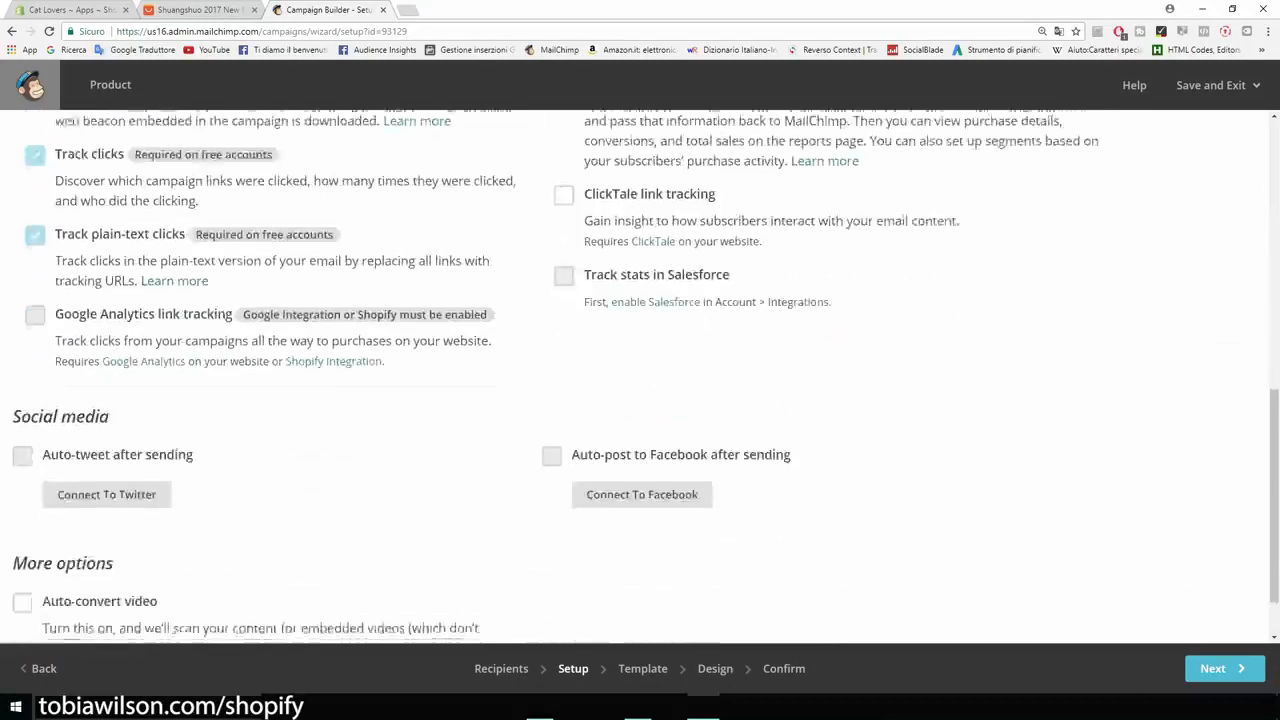
scroll(640, 376, "down", 1)
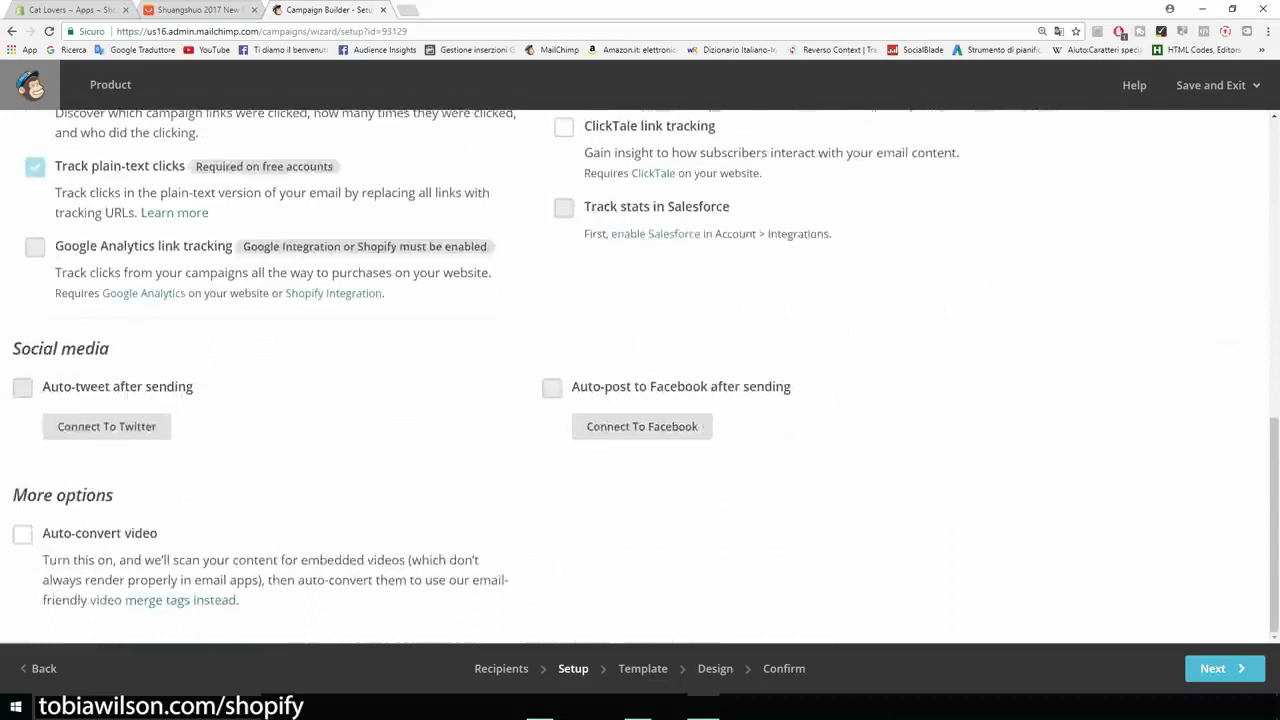
- Proceed to the template stage, compare the layouts and choose the basic 1 Column template for the campaign
left_click(1220, 668)
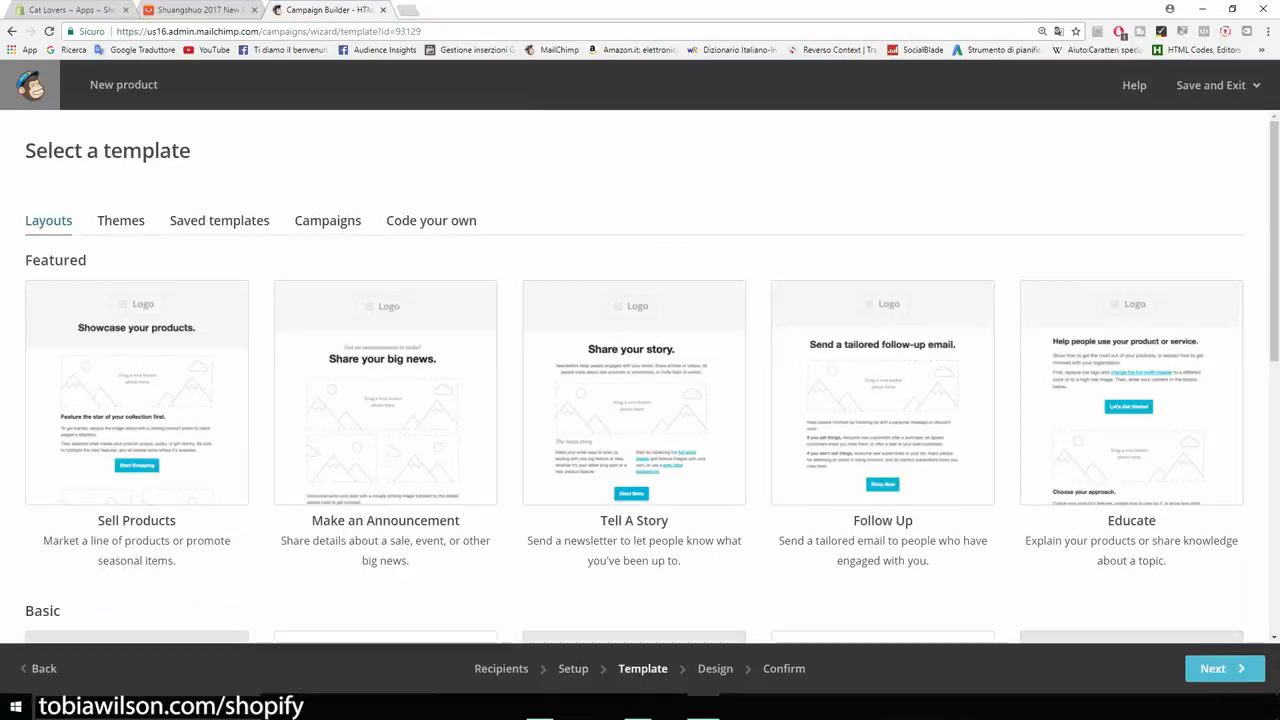
scroll(640, 375, "down", 5)
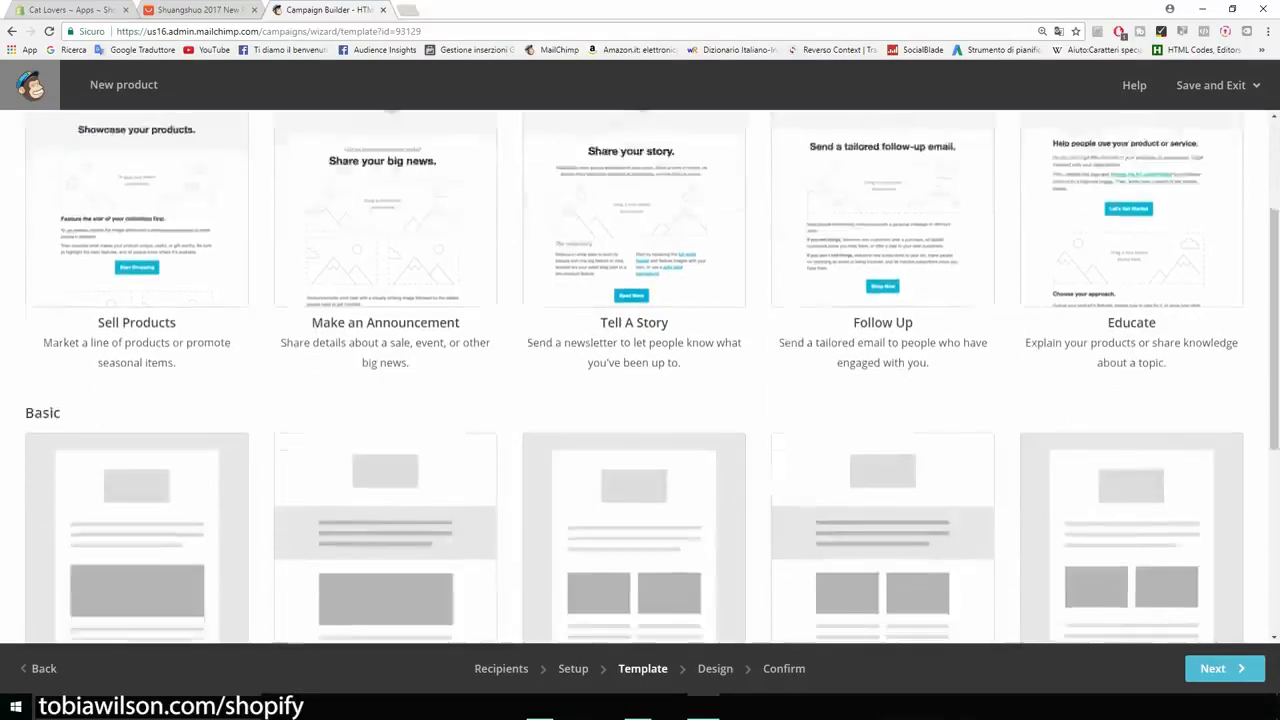
scroll(640, 375, "down", 1)
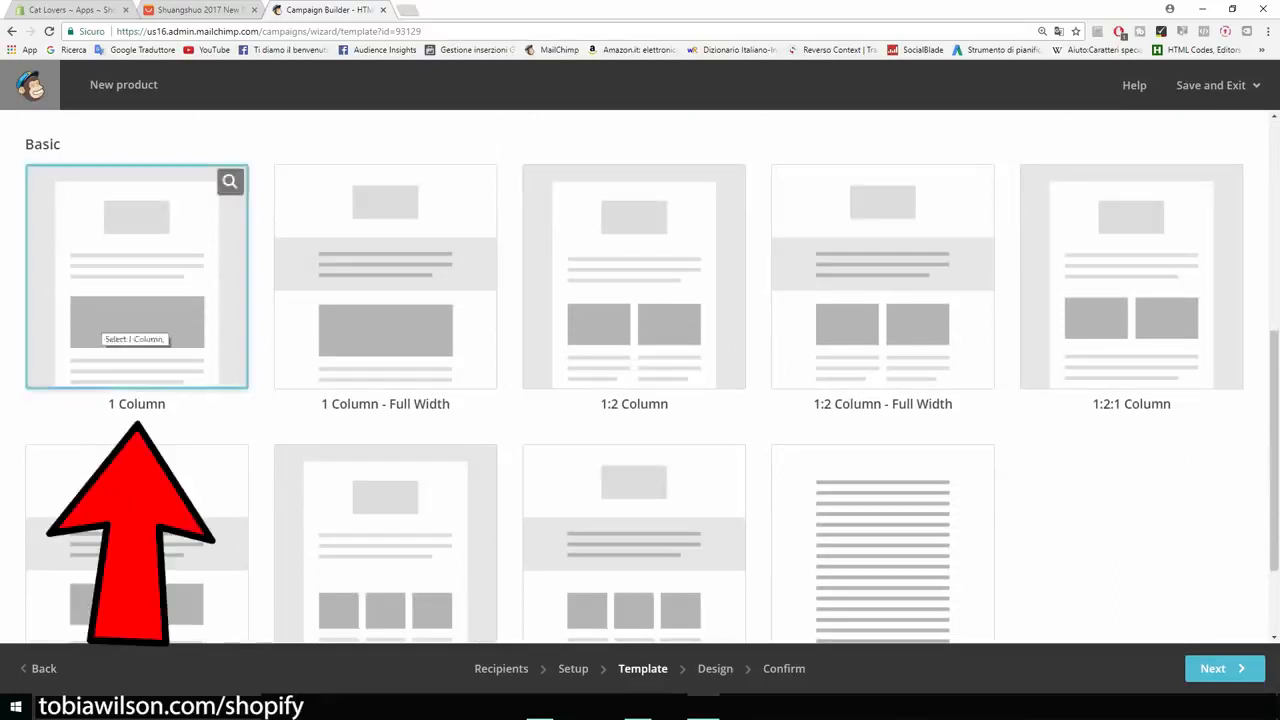
scroll(640, 375, "up", 4)
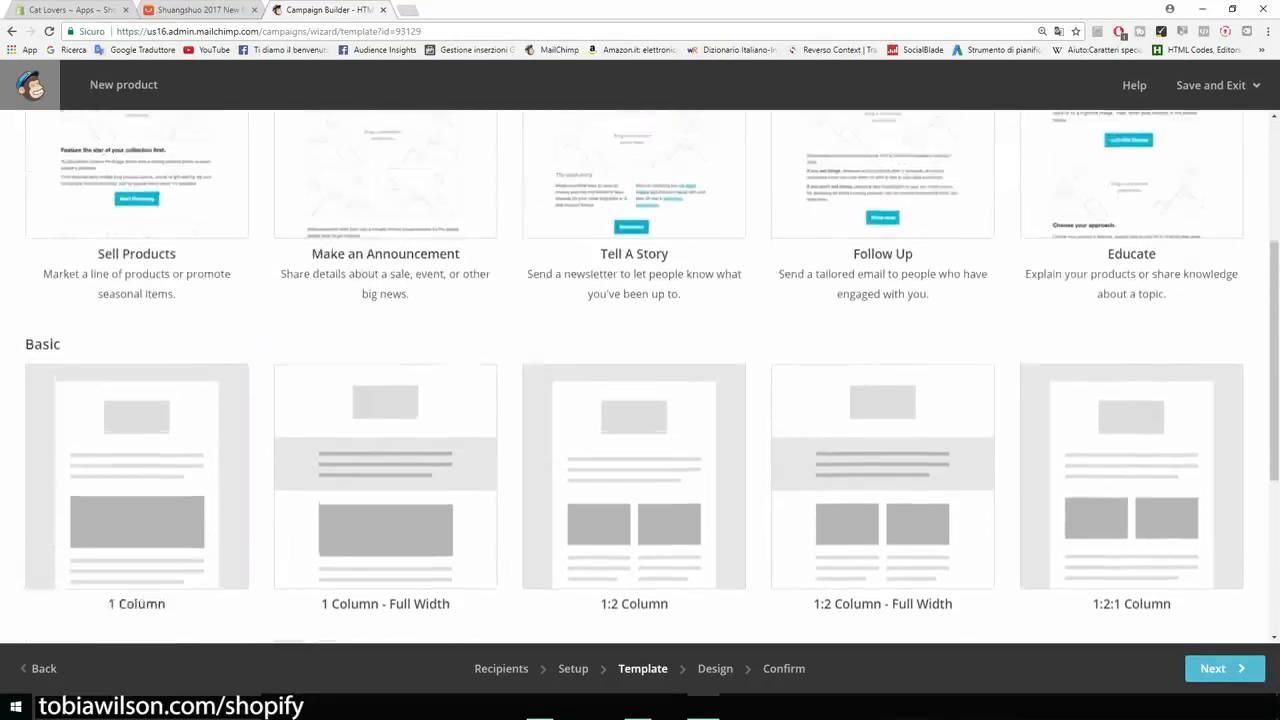
scroll(640, 375, "up", 1)
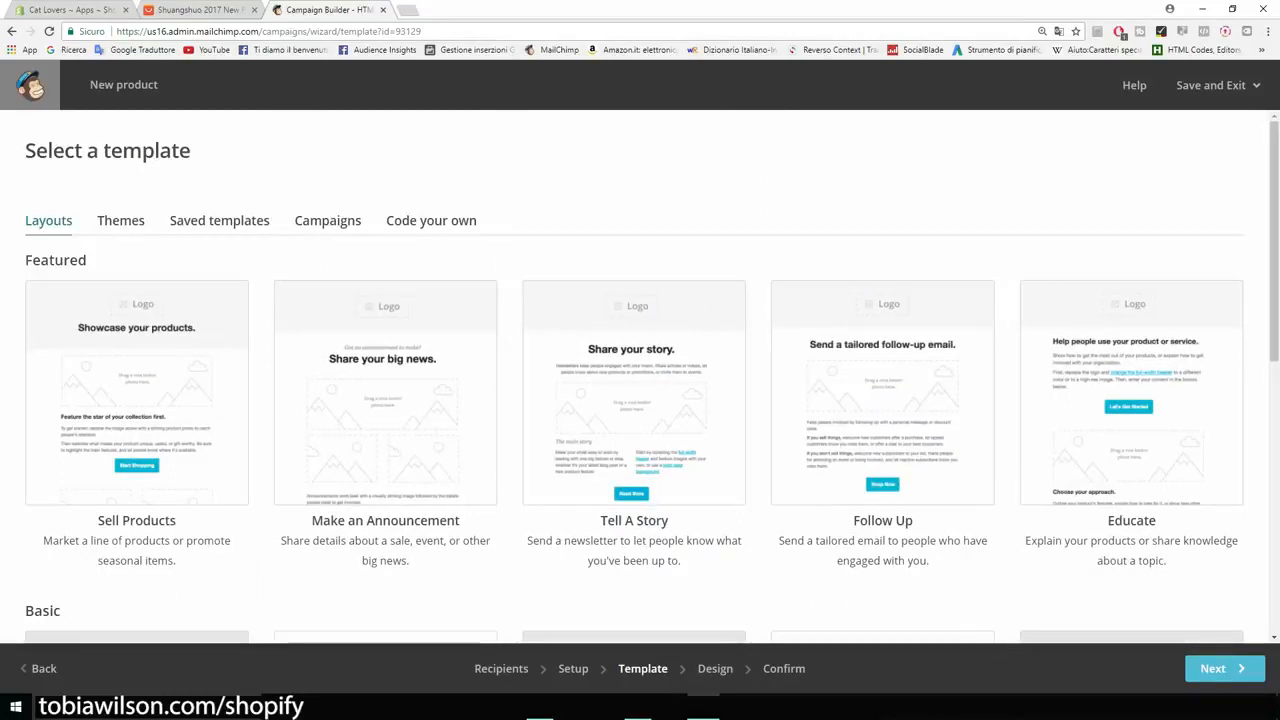
scroll(640, 375, "down", 1)
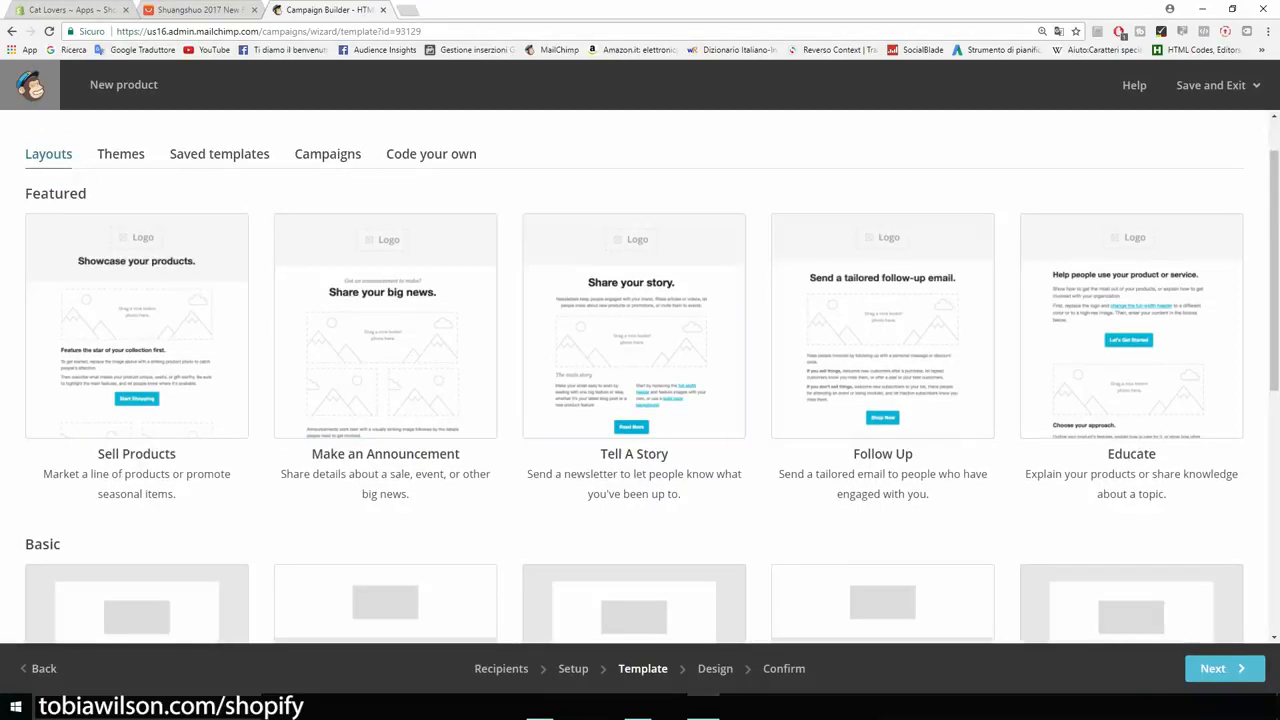
scroll(882, 350, "down", 3)
scroll(180, 310, "up", 2)
scroll(140, 270, "down", 5)
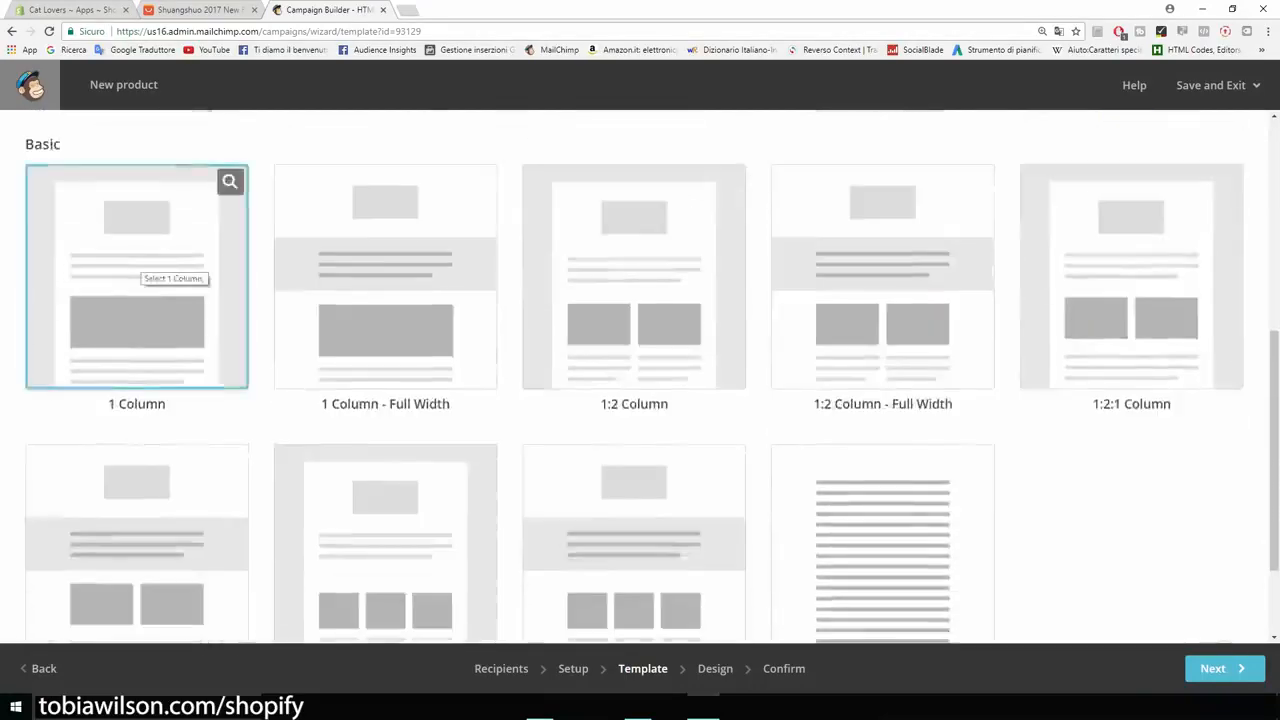
left_click(140, 268)
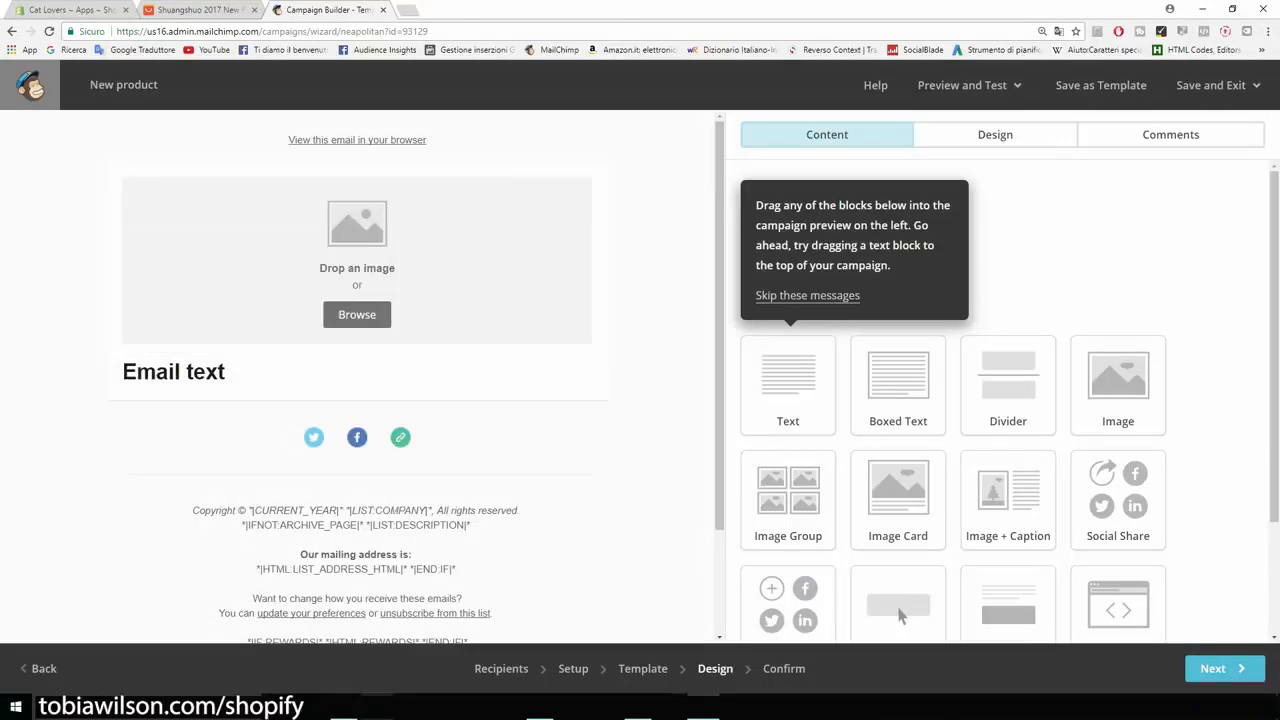
- Look over the available content blocks and delete the image placeholder block from the email
scroll(900, 612, "down", 1)
scroll(900, 592, "down", 2)
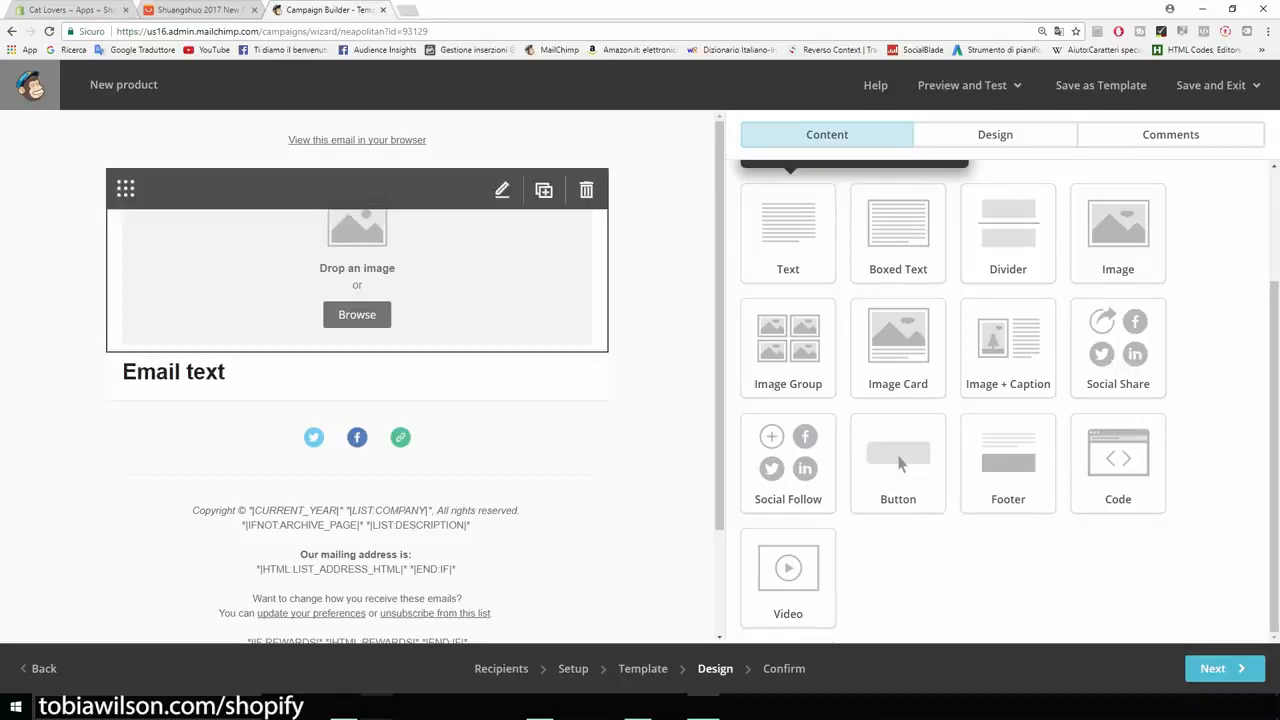
left_click(586, 189)
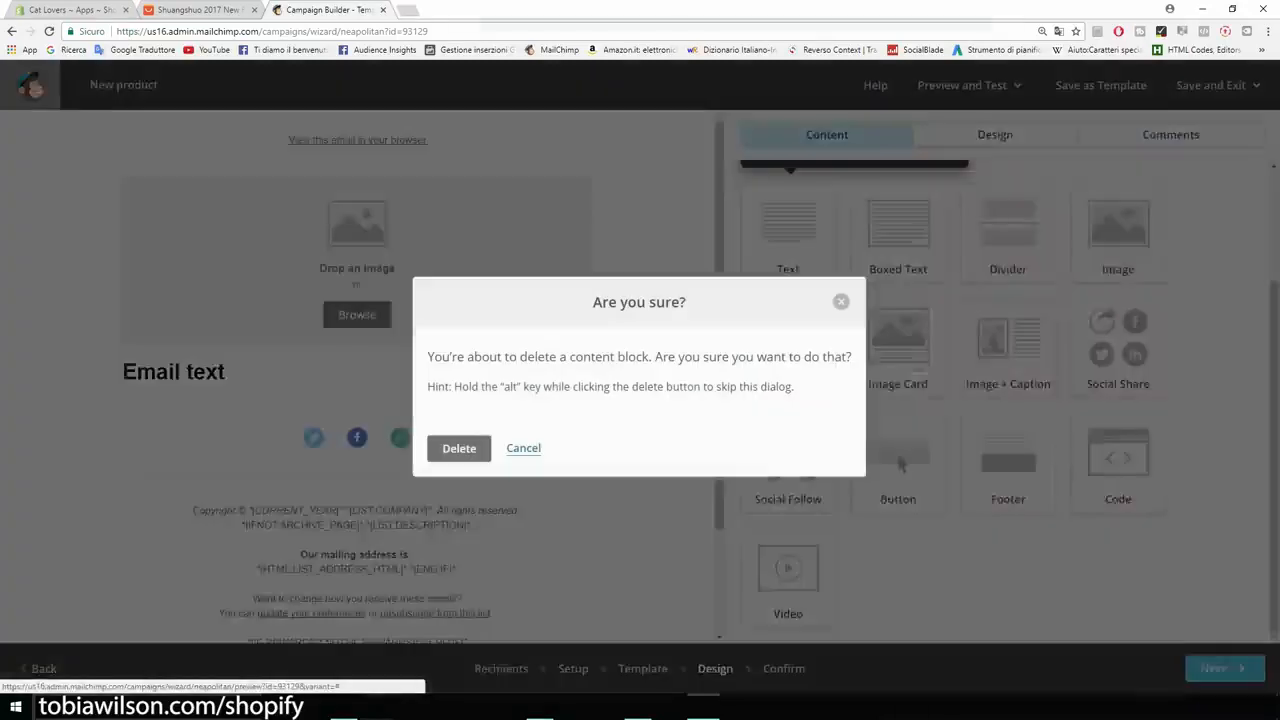
left_click(459, 448)
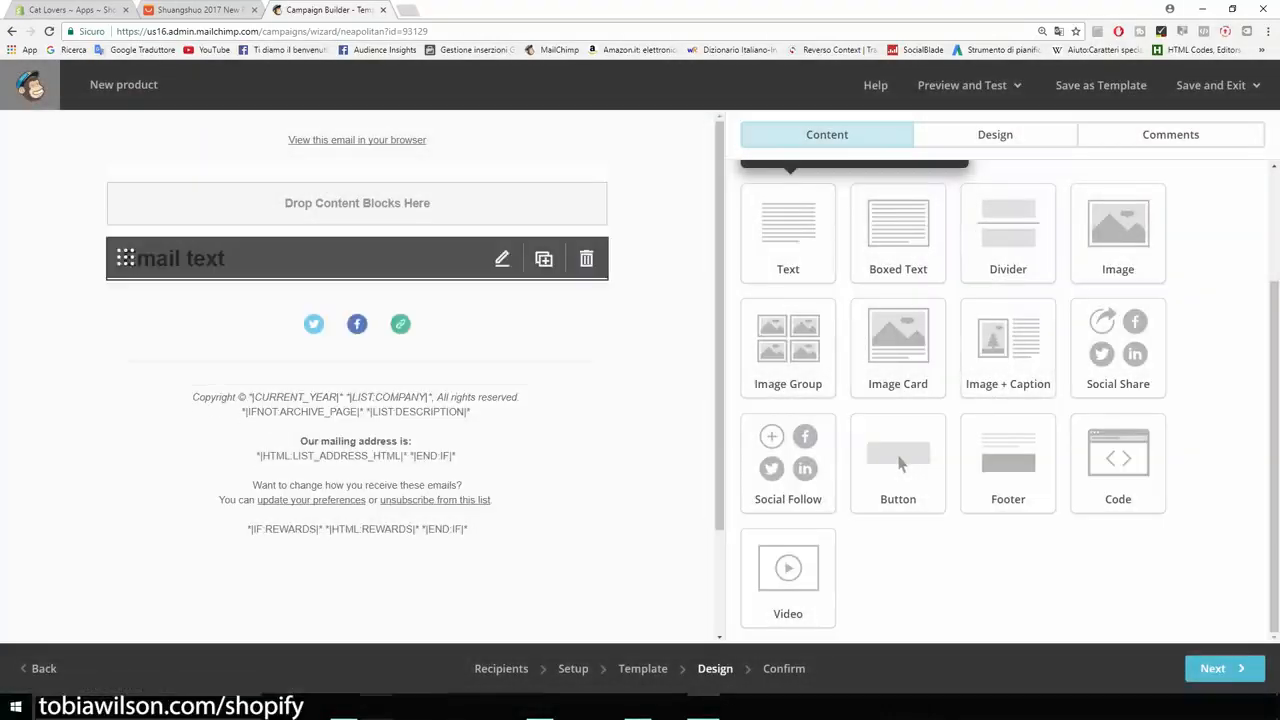
- Replace the placeholder heading in the email's text block with "Hey"
left_click(502, 258)
left_click_drag(840, 288, 590, 262)
type("Hey")
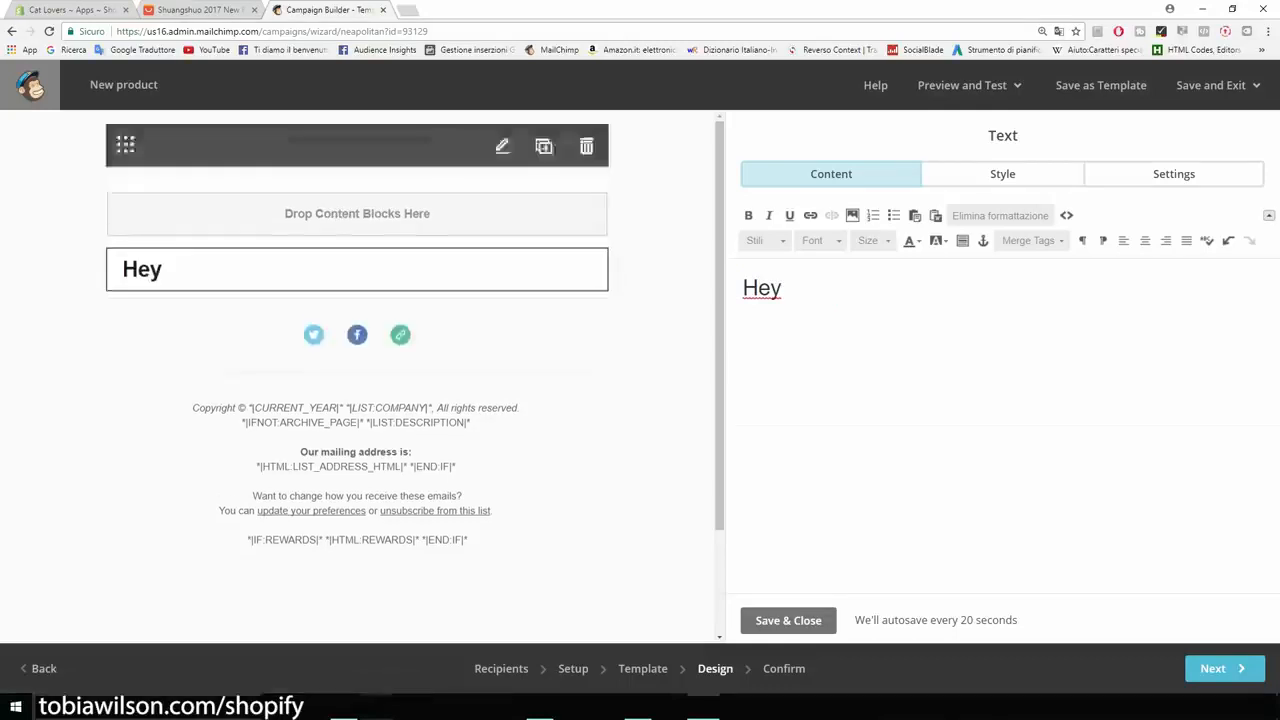
- Search Google for "merge tags mailchimp" in a new browser tab and open the All the Merge Tags Cheat Sheet article
key("ctrl+t")
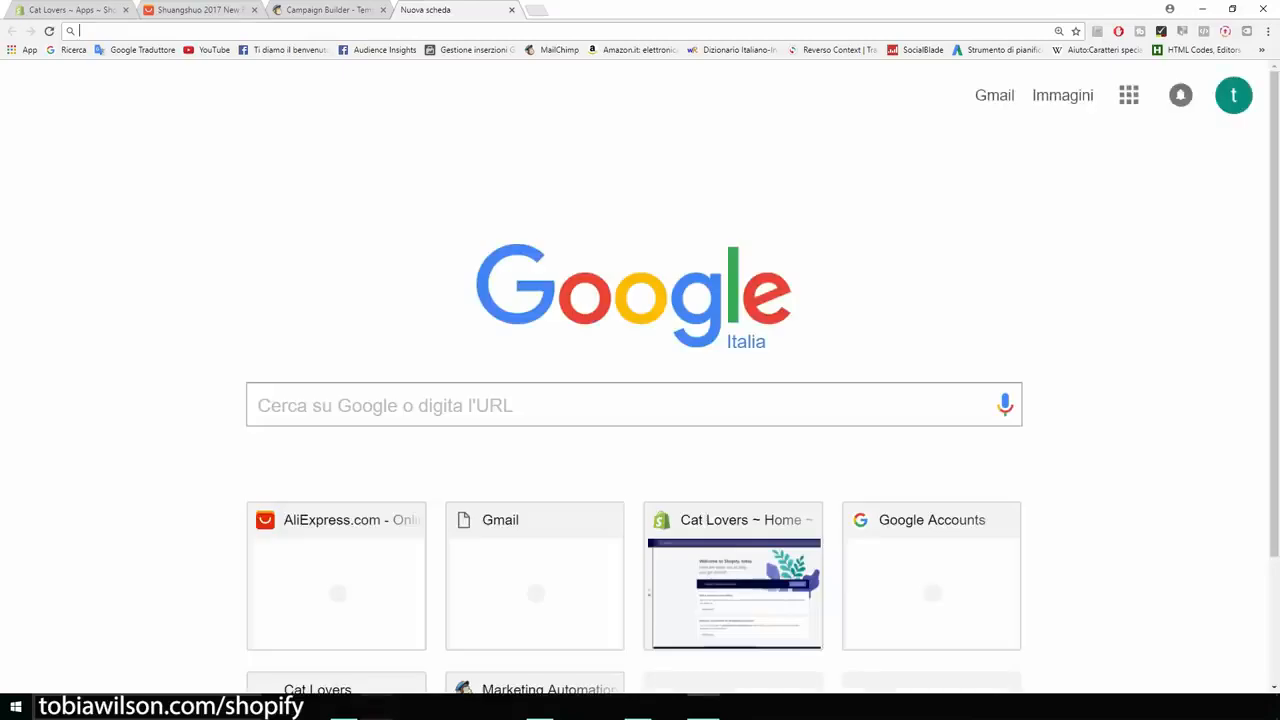
type("merge ")
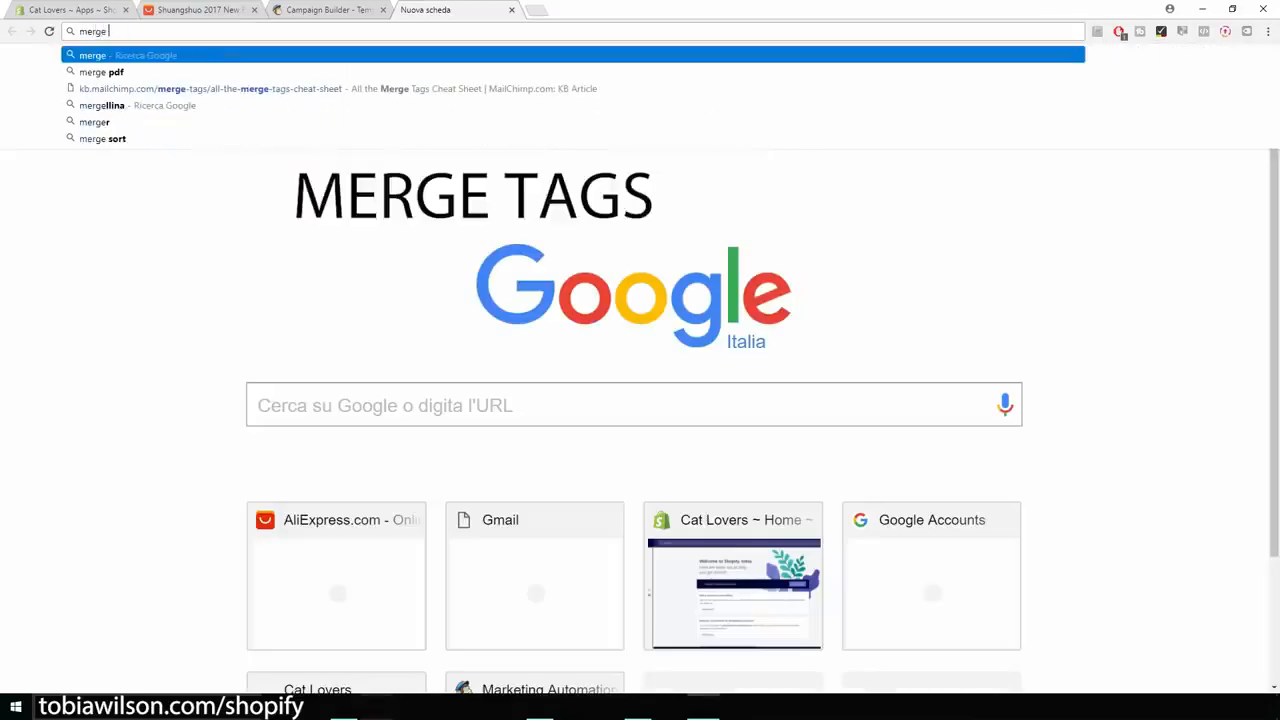
type("tags c")
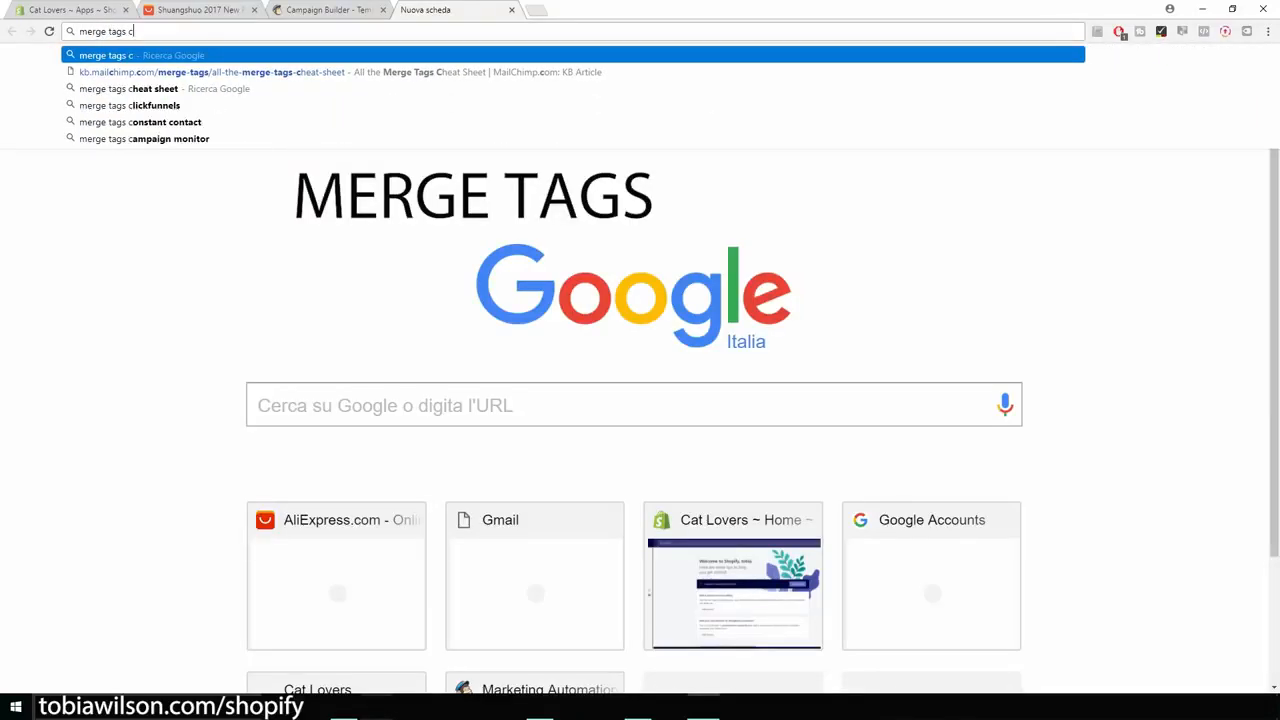
key("BackSpace")
key("Down")
key("Down")
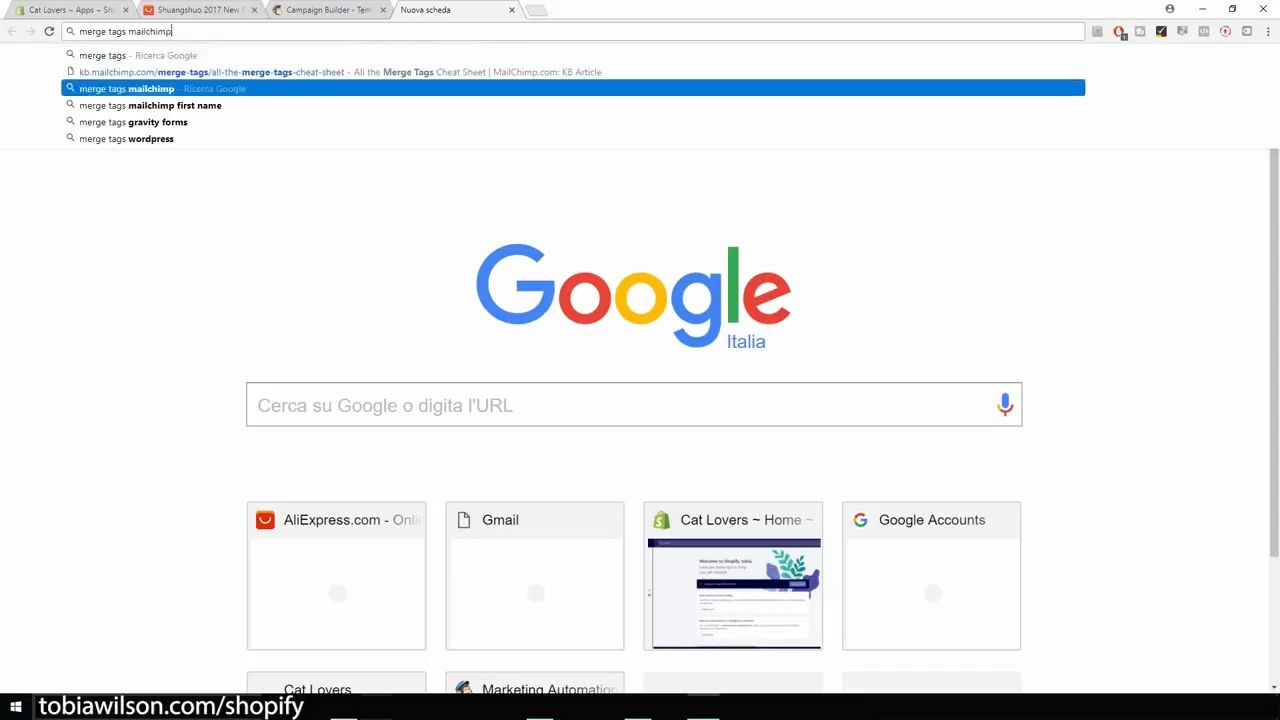
key("Return")
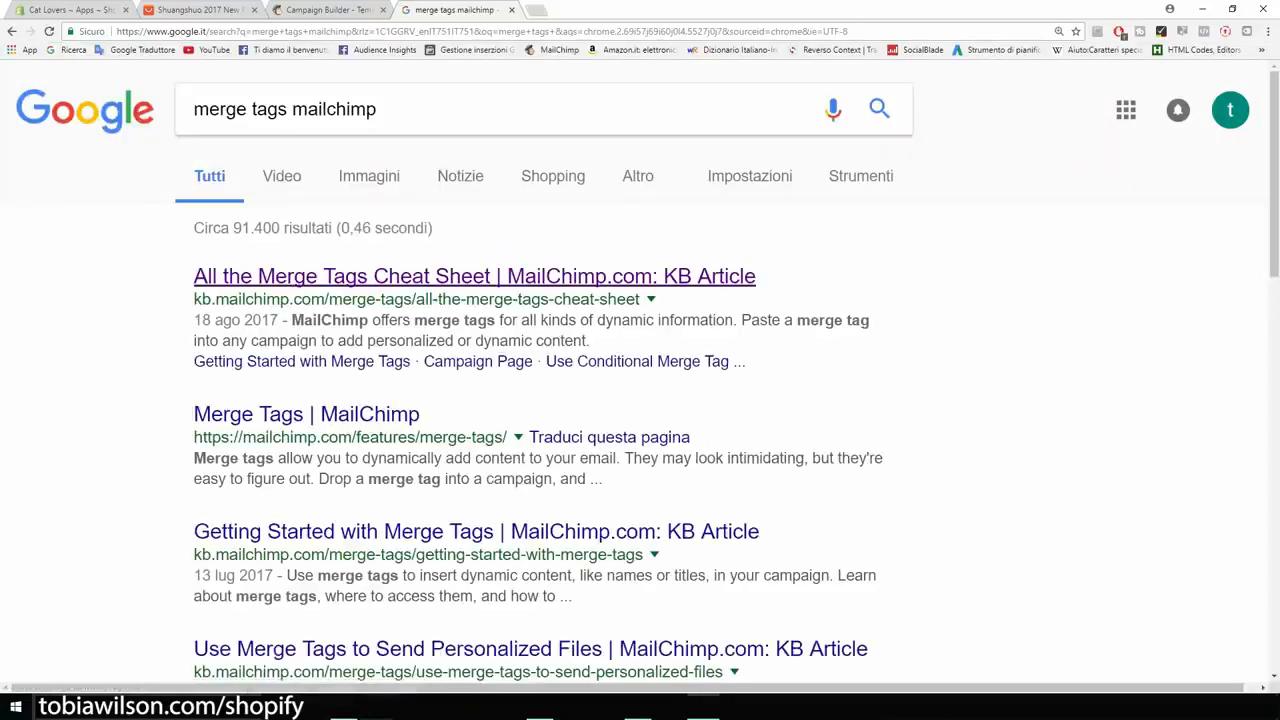
left_click(474, 276)
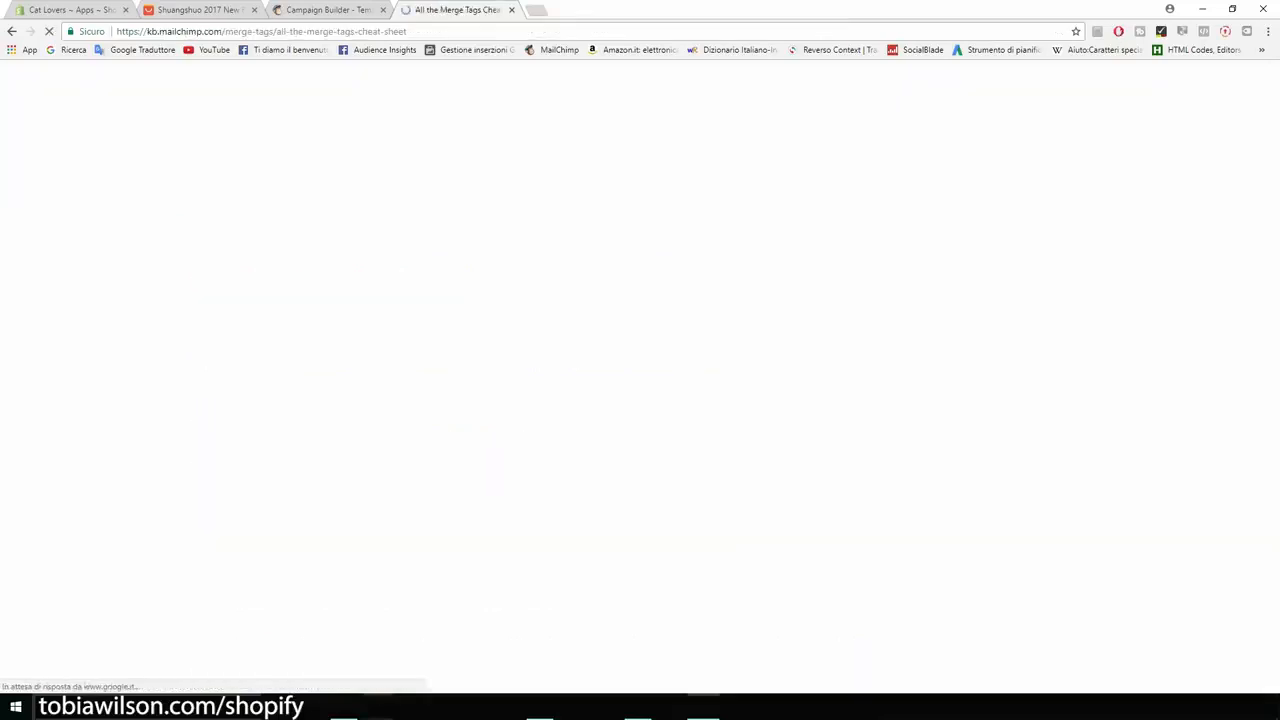
- Find "name" in the cheat sheet and copy the first-name merge tag *|FNAME|*
scroll(640, 400, "down", 3)
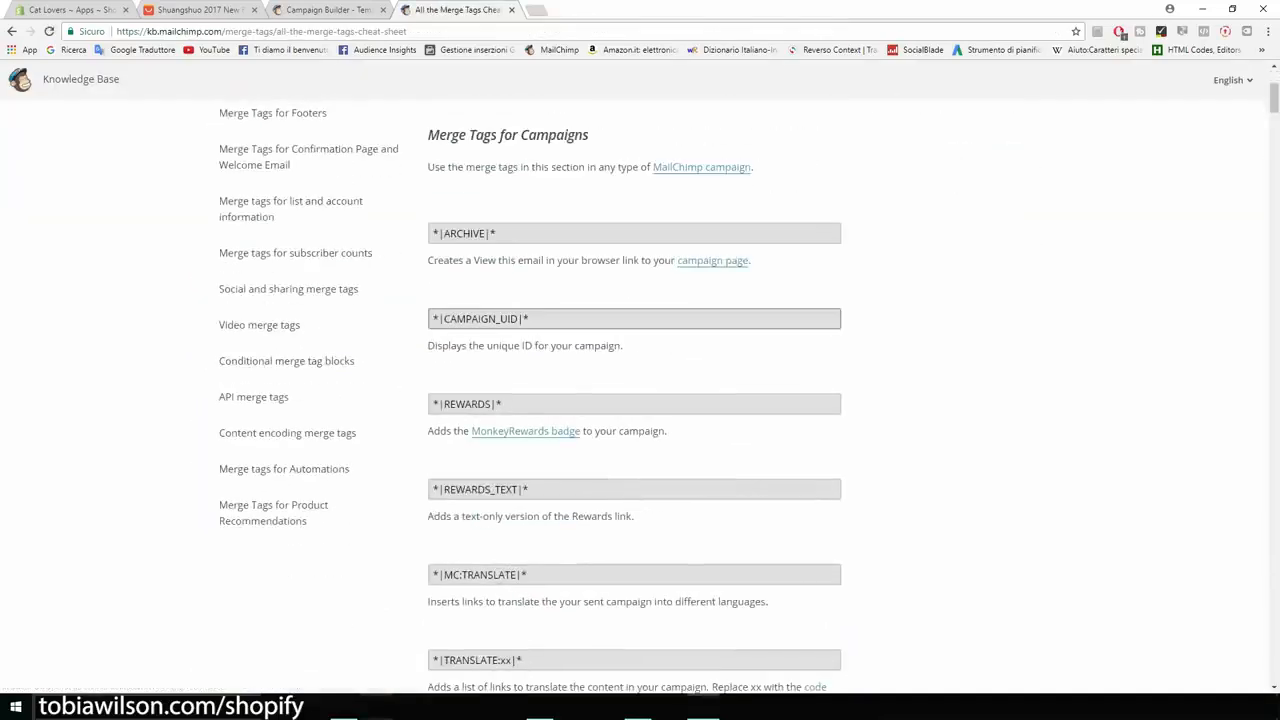
scroll(640, 400, "down", 8)
scroll(640, 400, "down", 2)
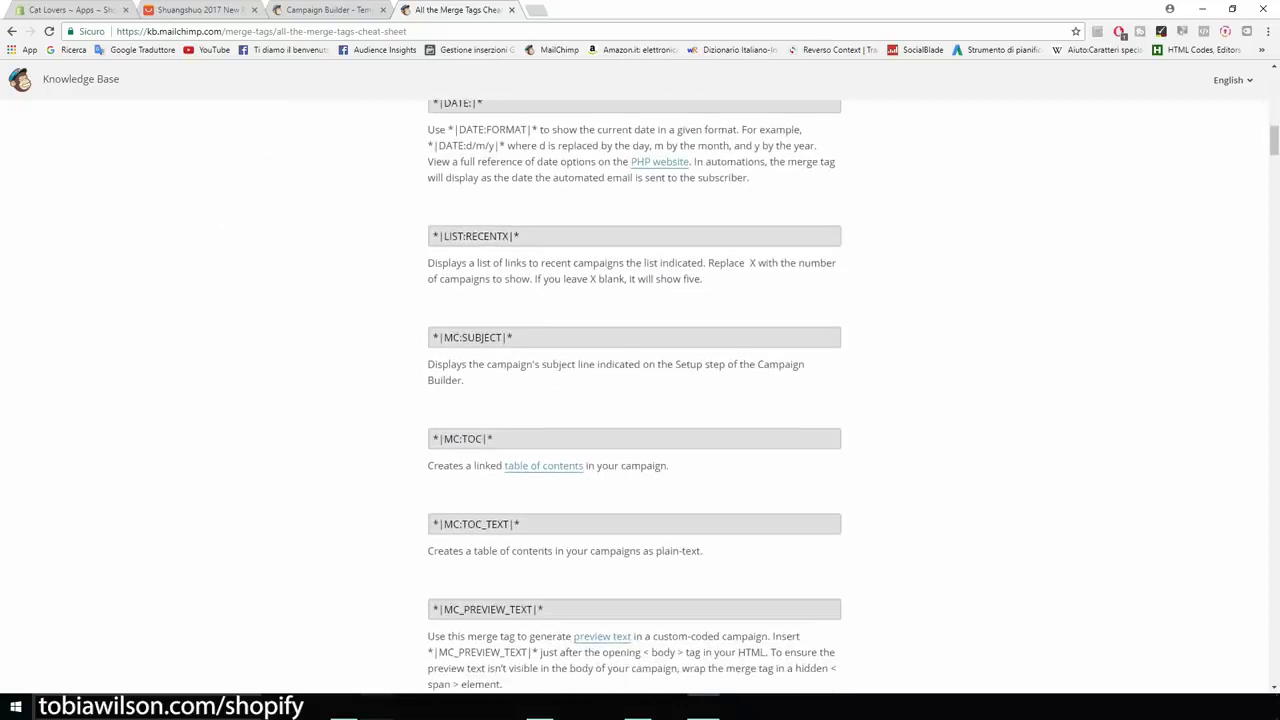
key("ctrl+f")
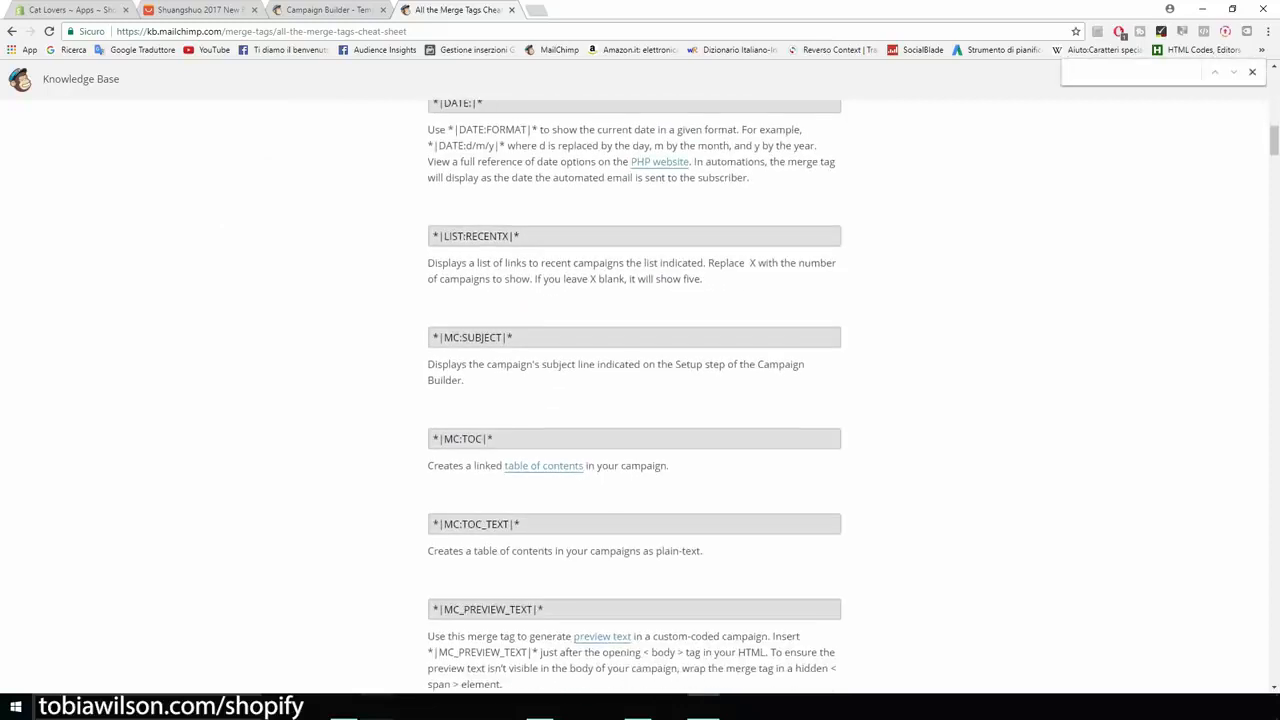
type("name")
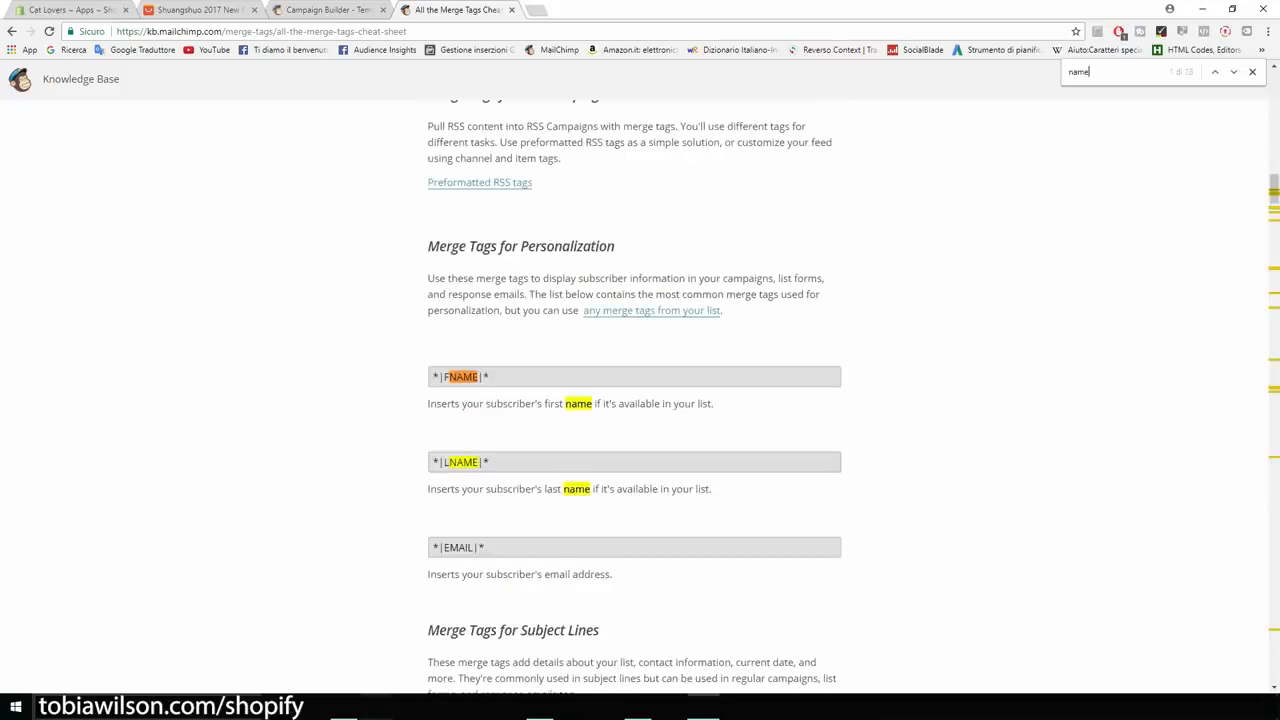
scroll(635, 393, "down", 1)
left_click_drag(490, 310, 432, 310)
key("ctrl+c")
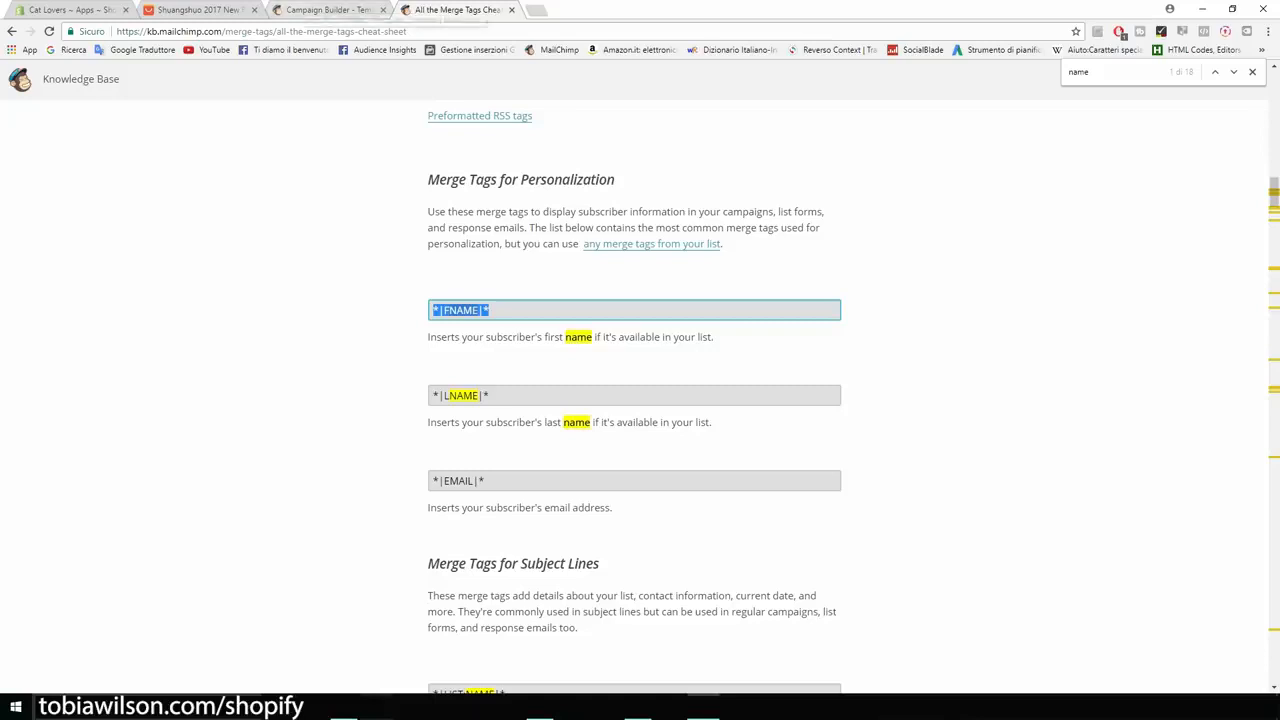
- In the campaign email, extend the text with "*|FNAME|*, I want to let you know that today we are offering our cat t-shirt for 50% OFF."
left_click(322, 10)
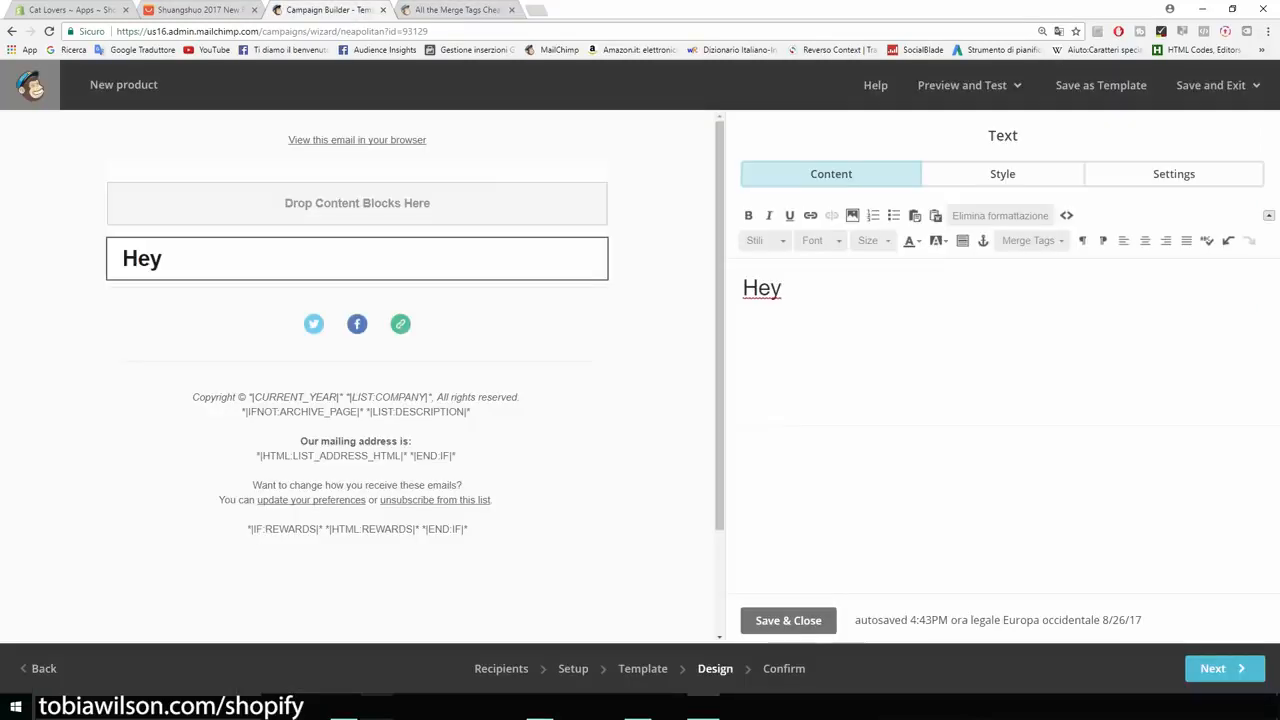
key("ctrl+v")
type(", I want to let you knwo t")
key("BackSpace")
key("BackSpace")
key("BackSpace")
key("BackSpace")
type("ow that tod")
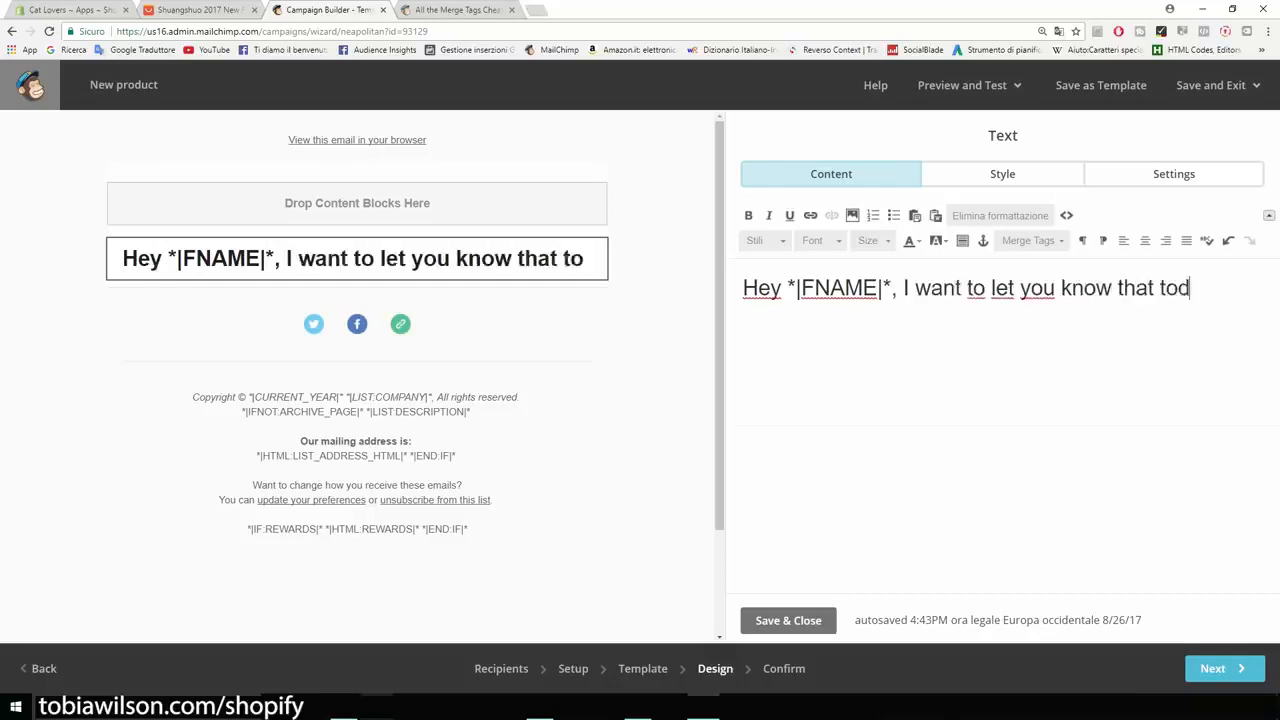
type("ay we are offering our ")
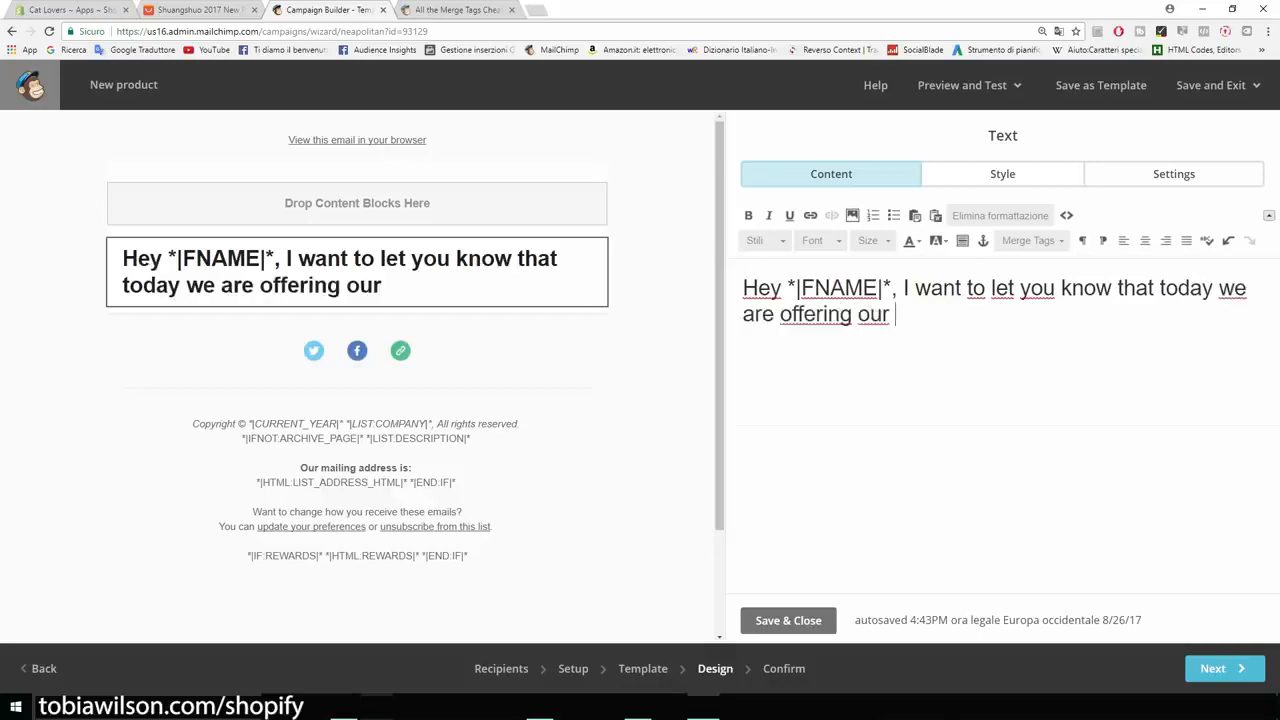
type("cat t-shirt for 50% OFF")
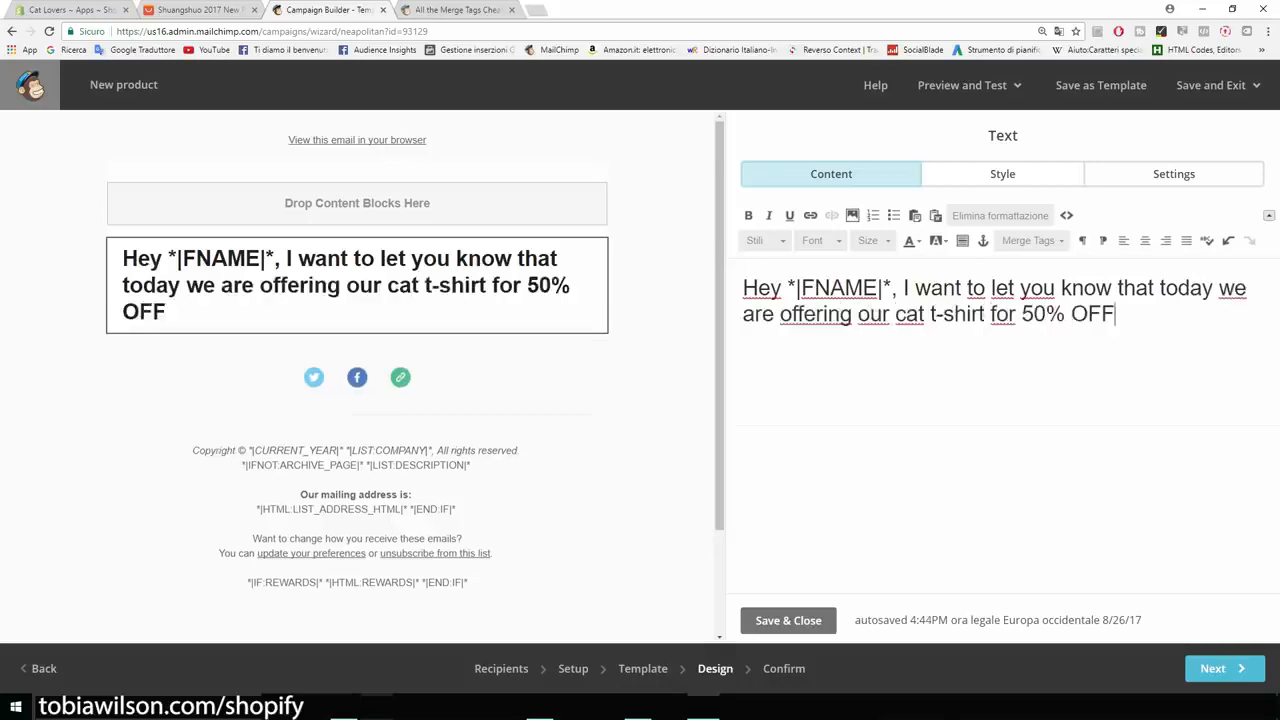
type(". Clie")
- Add a second line to the email text reading "Click here to check it out: catsmerch.myshopify.com"
key("BackSpace")
key("BackSpace")
key("BackSpace")
key("BackSpace")
key("Return")
type("Click here to get")
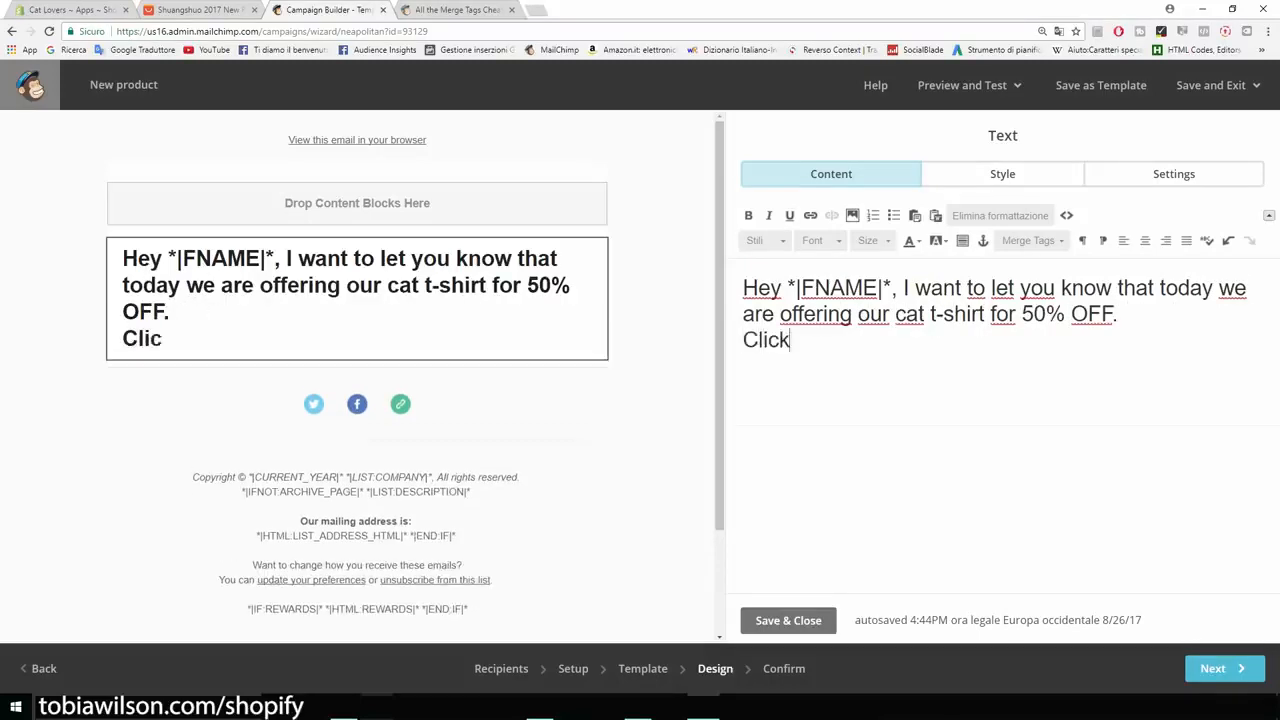
key("BackSpace")
key("BackSpace")
key("BackSpace")
type("check it out: ca")
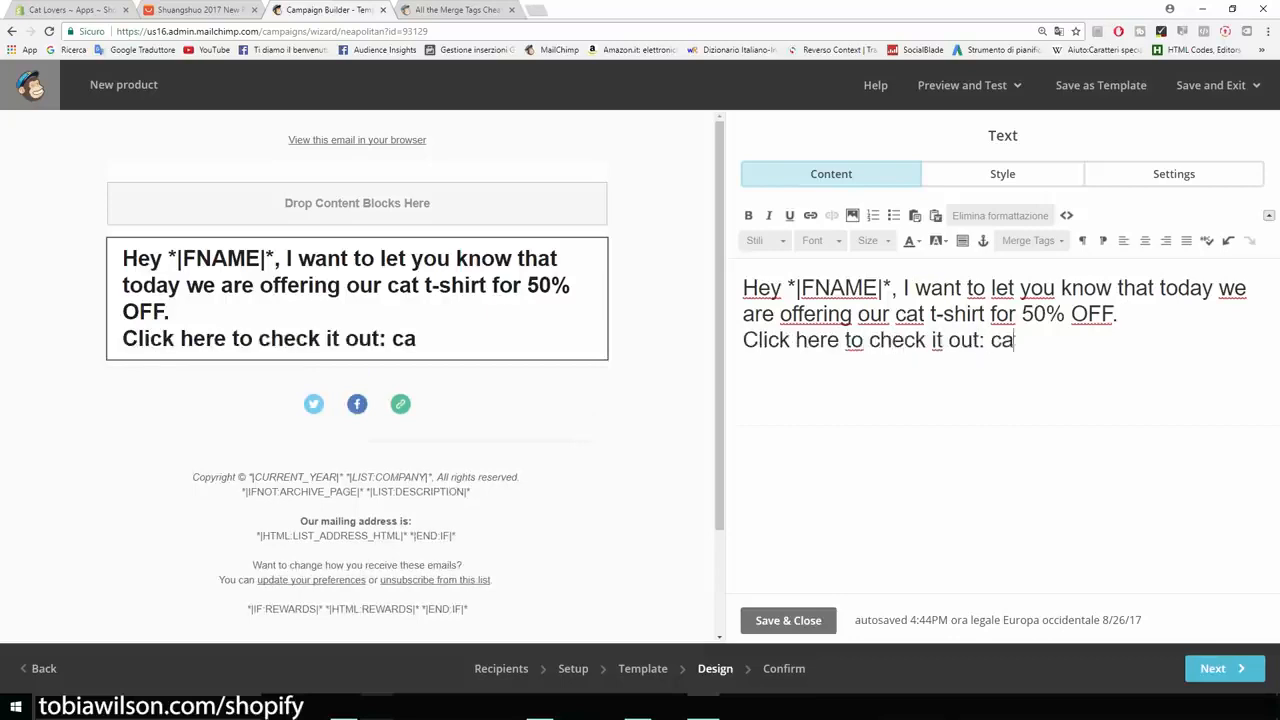
type("tsmerch.myshopify.com")
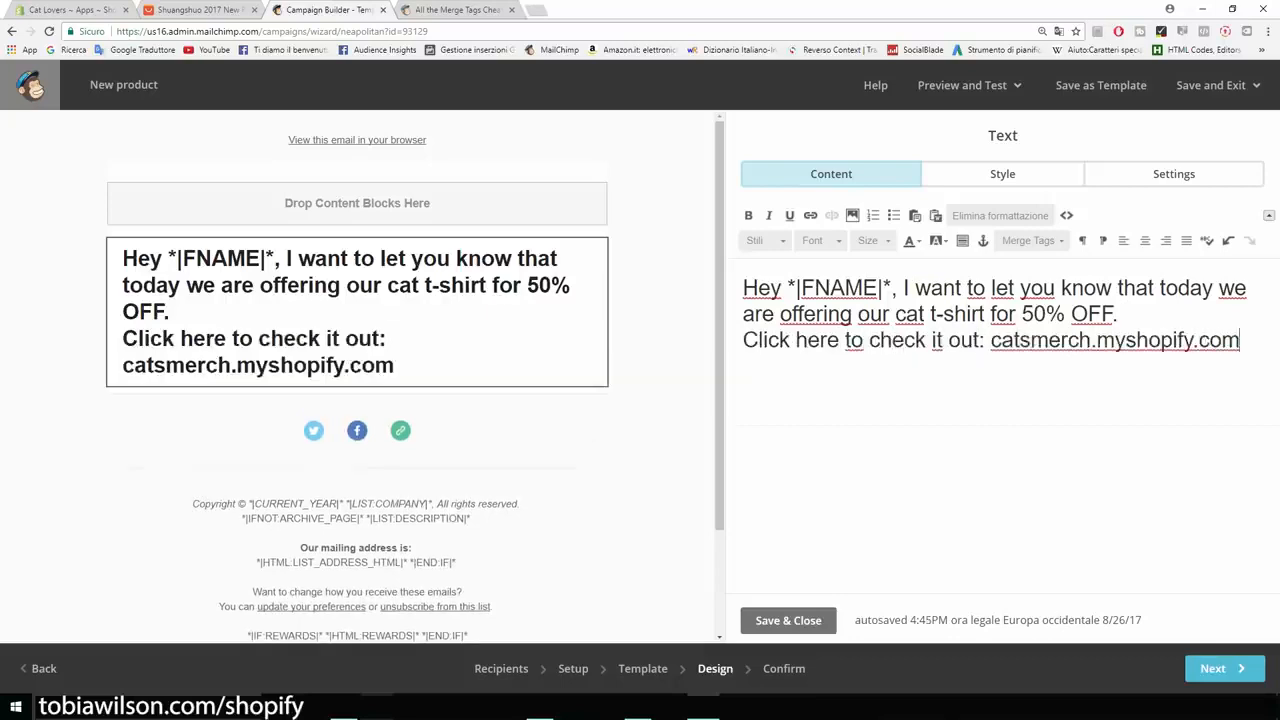
- Finish the email design, review the campaign's confirmation checklist and send the campaign to the Cat Lovers list
left_click_drag(1240, 340, 743, 288)
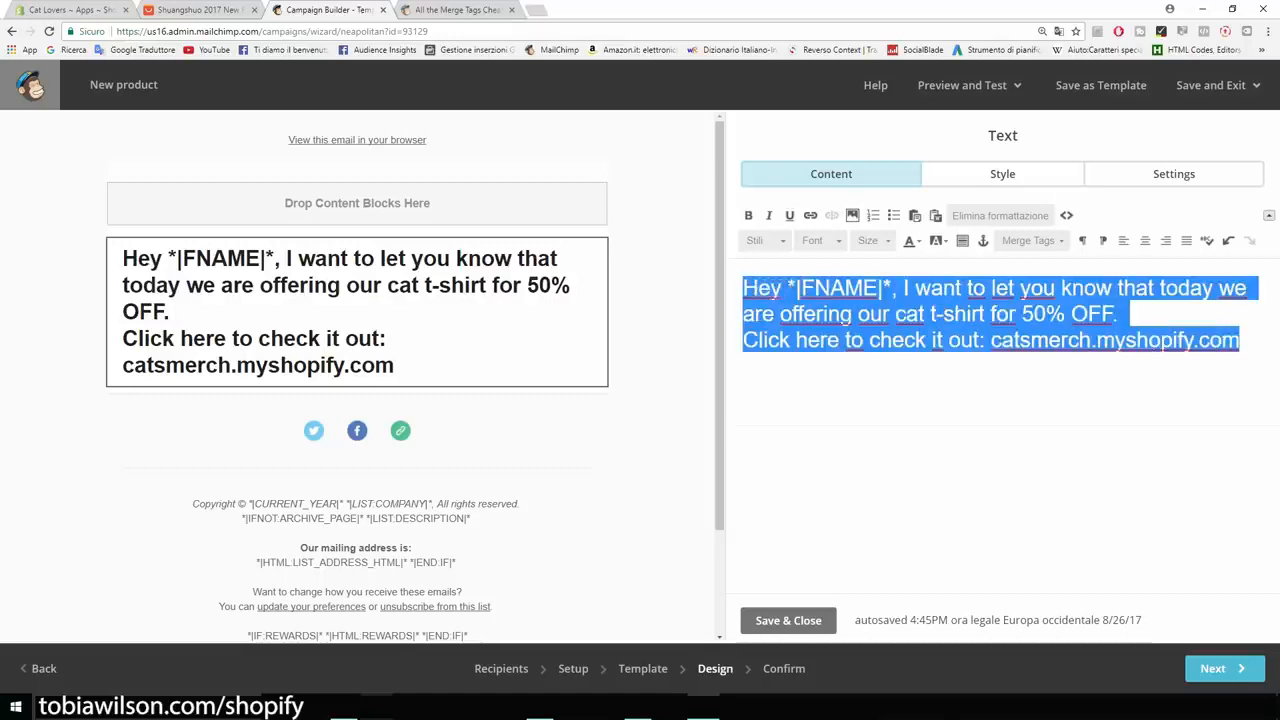
left_click(1236, 668)
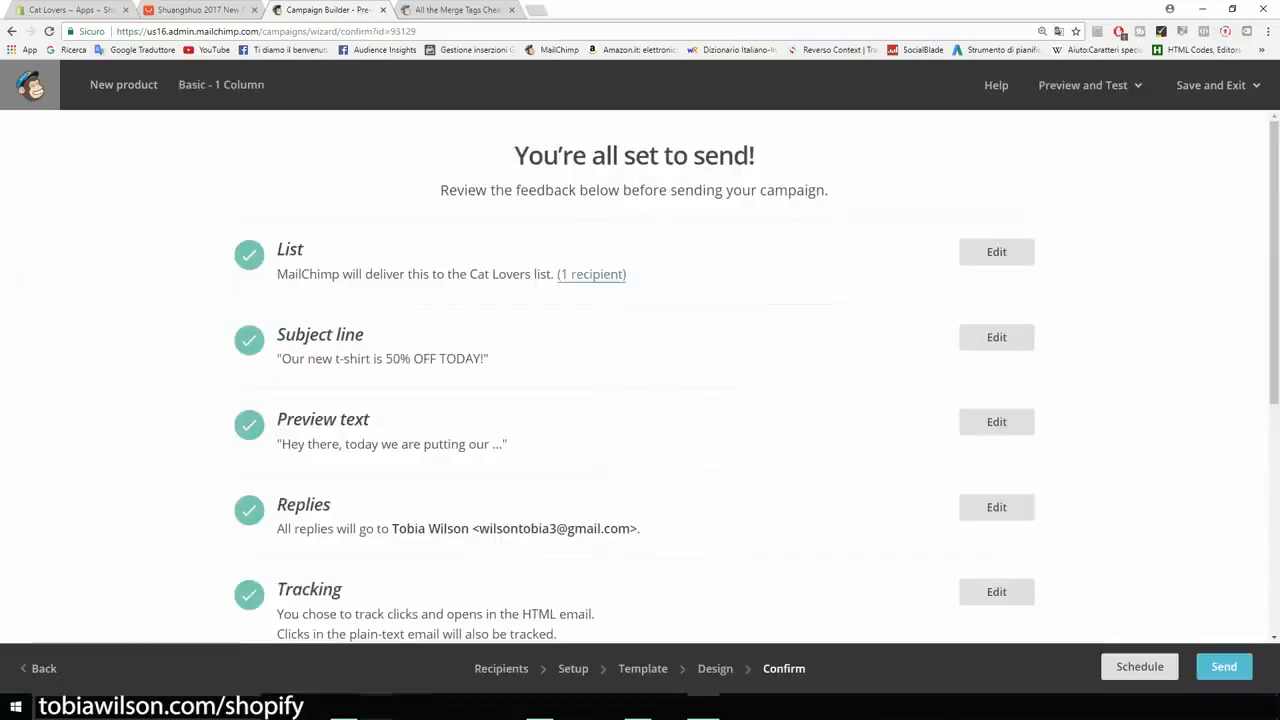
scroll(640, 380, "down", 4)
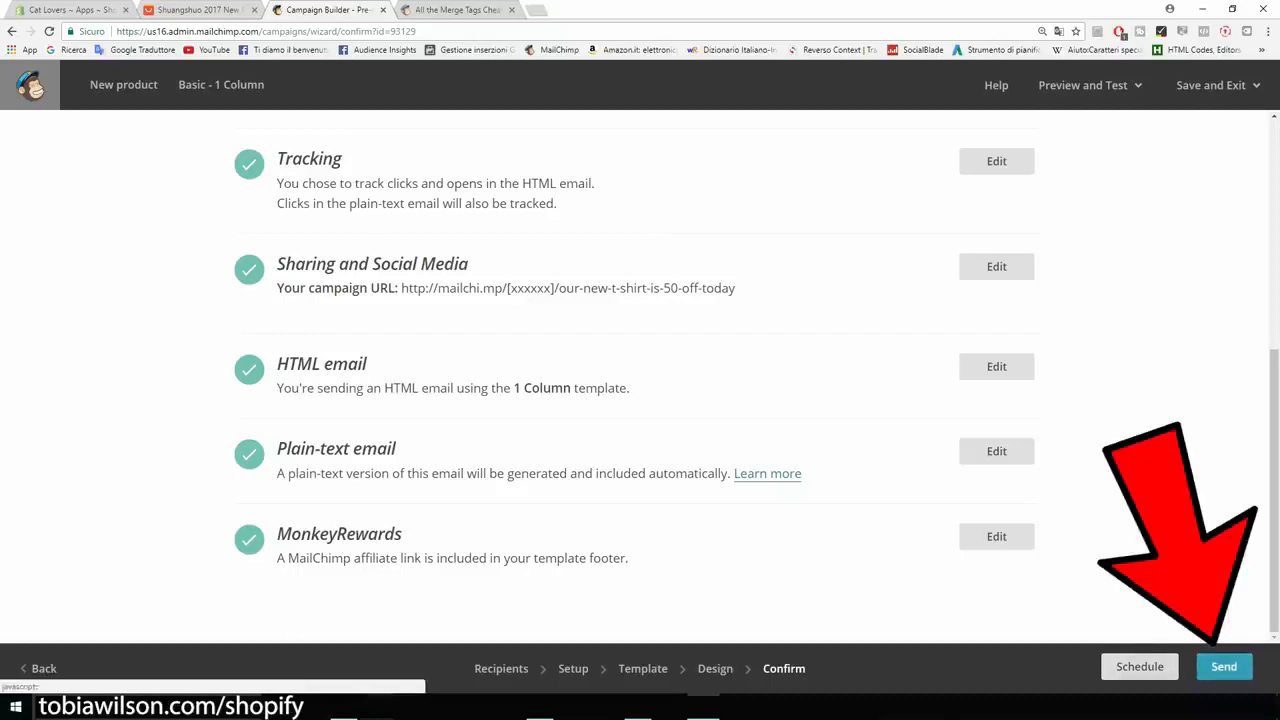
left_click(1224, 666)
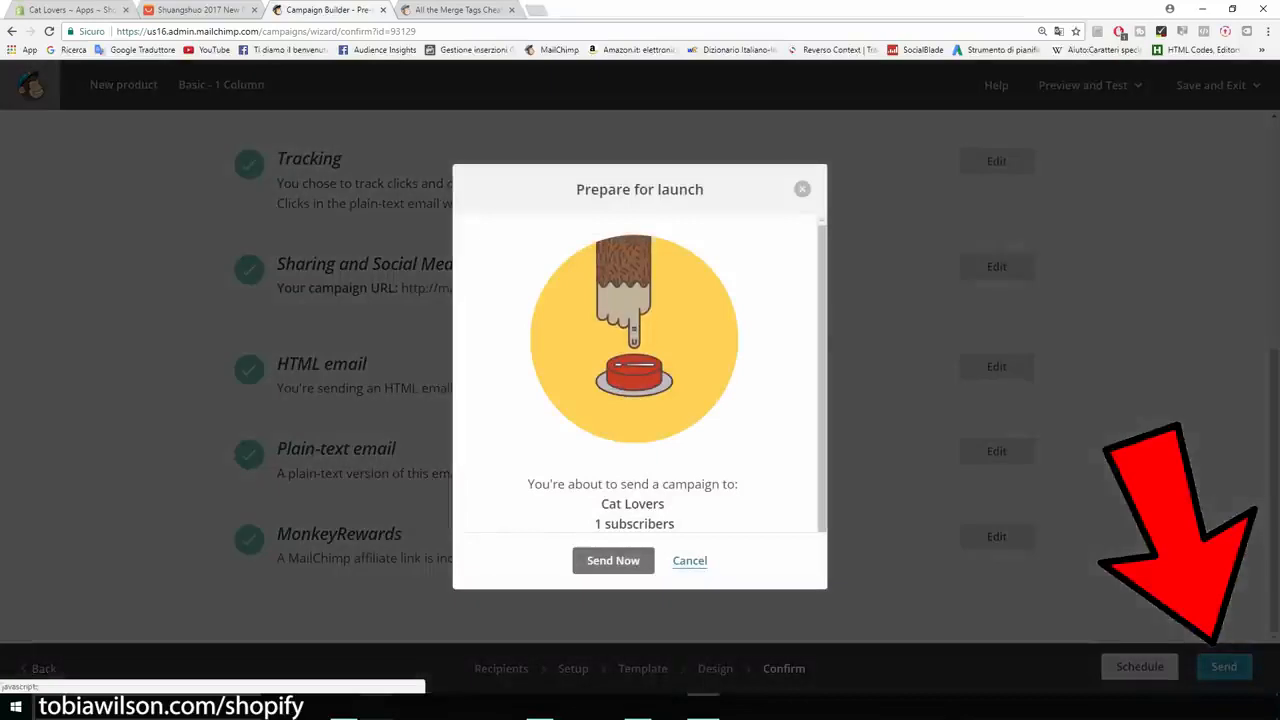
left_click_drag(676, 524, 595, 524)
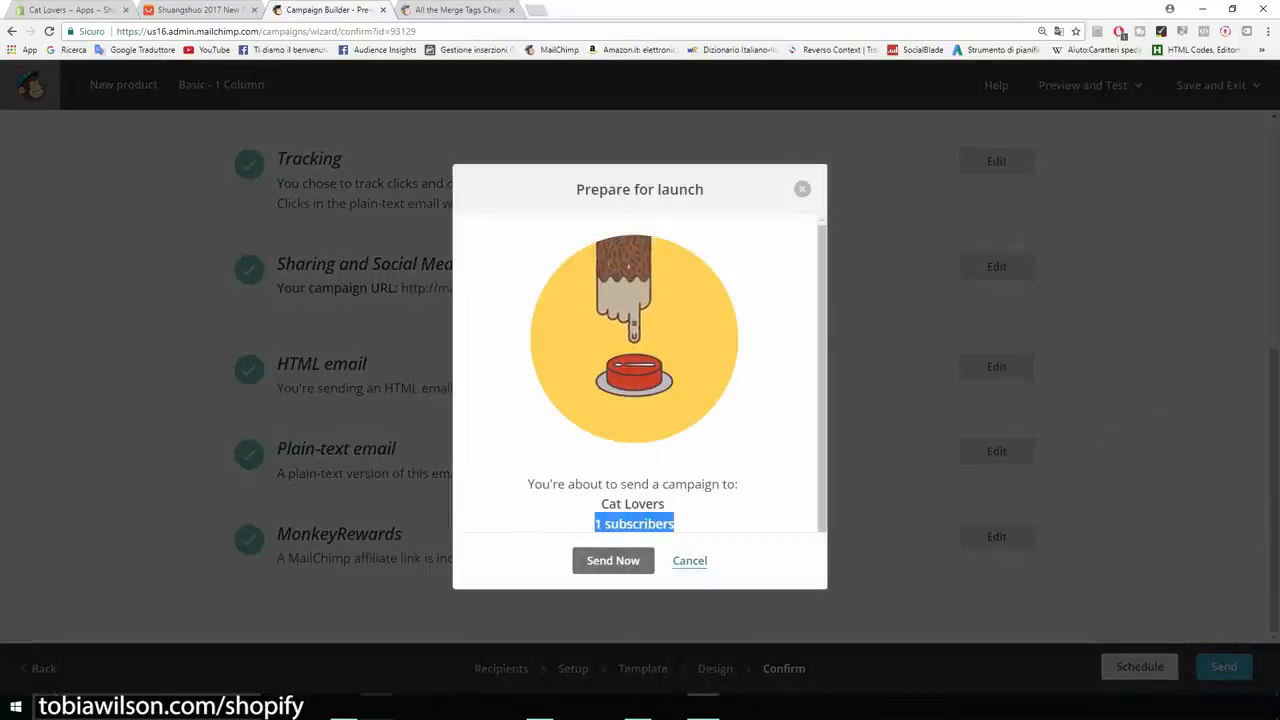
left_click(613, 560)
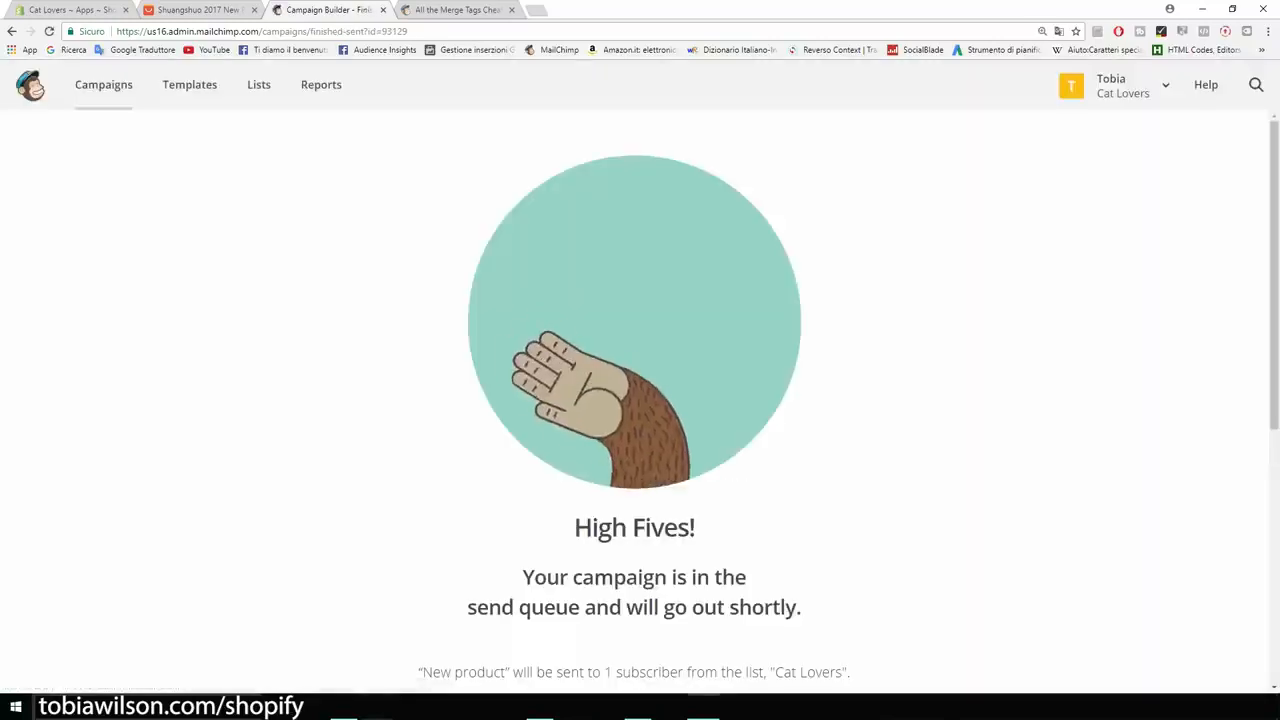
scroll(640, 400, "down", 5)
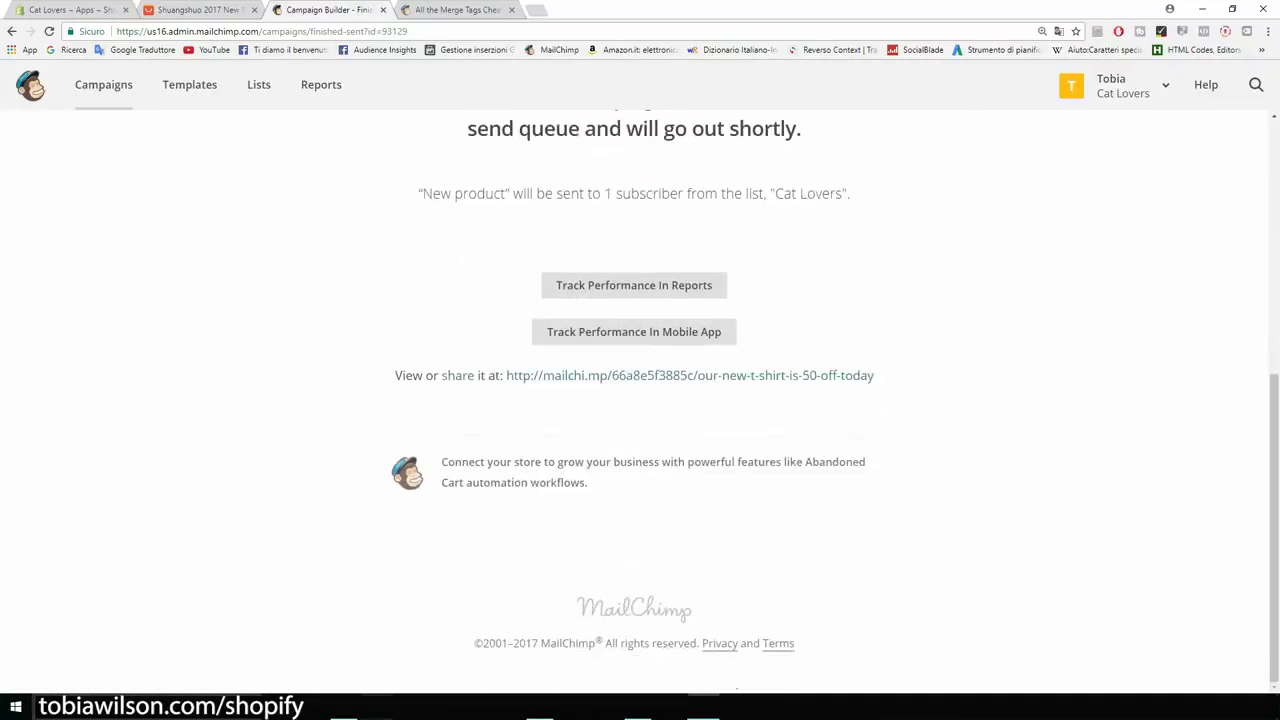
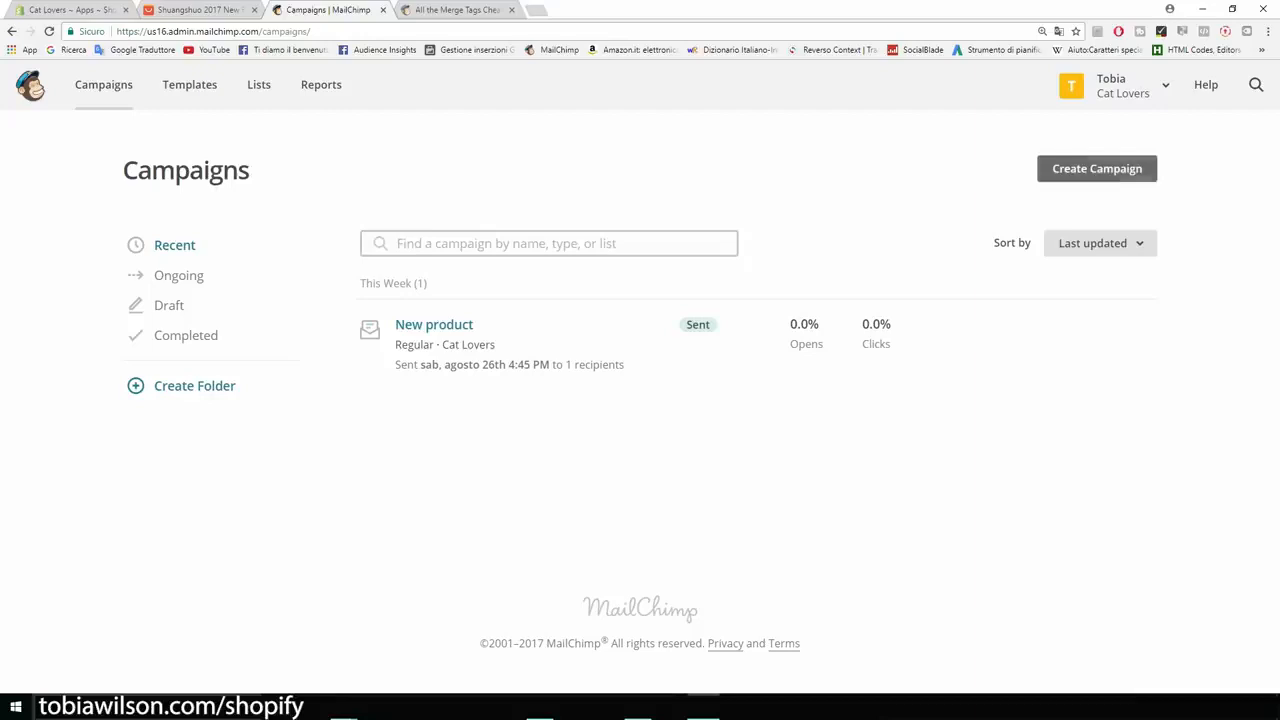
- Create an automated "Welcome new subscribers" email campaign named "Welcome message" for the Cat Lovers list
left_click(1096, 168)
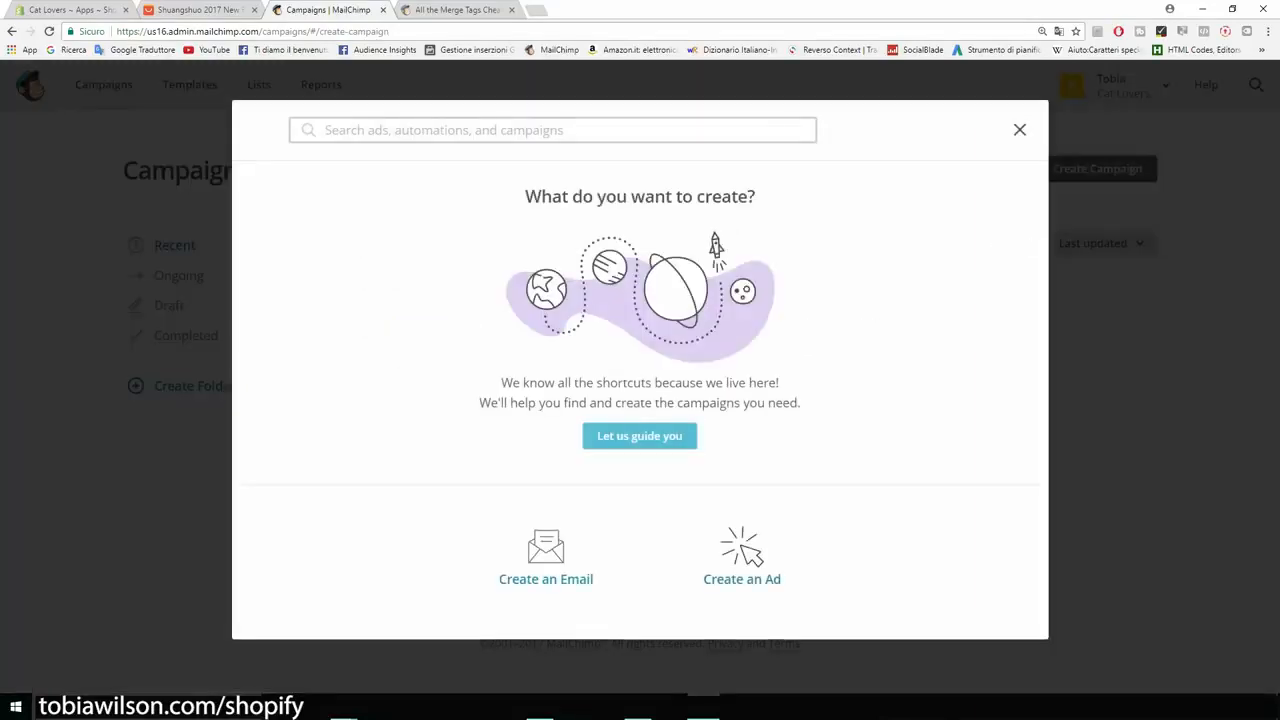
left_click(546, 558)
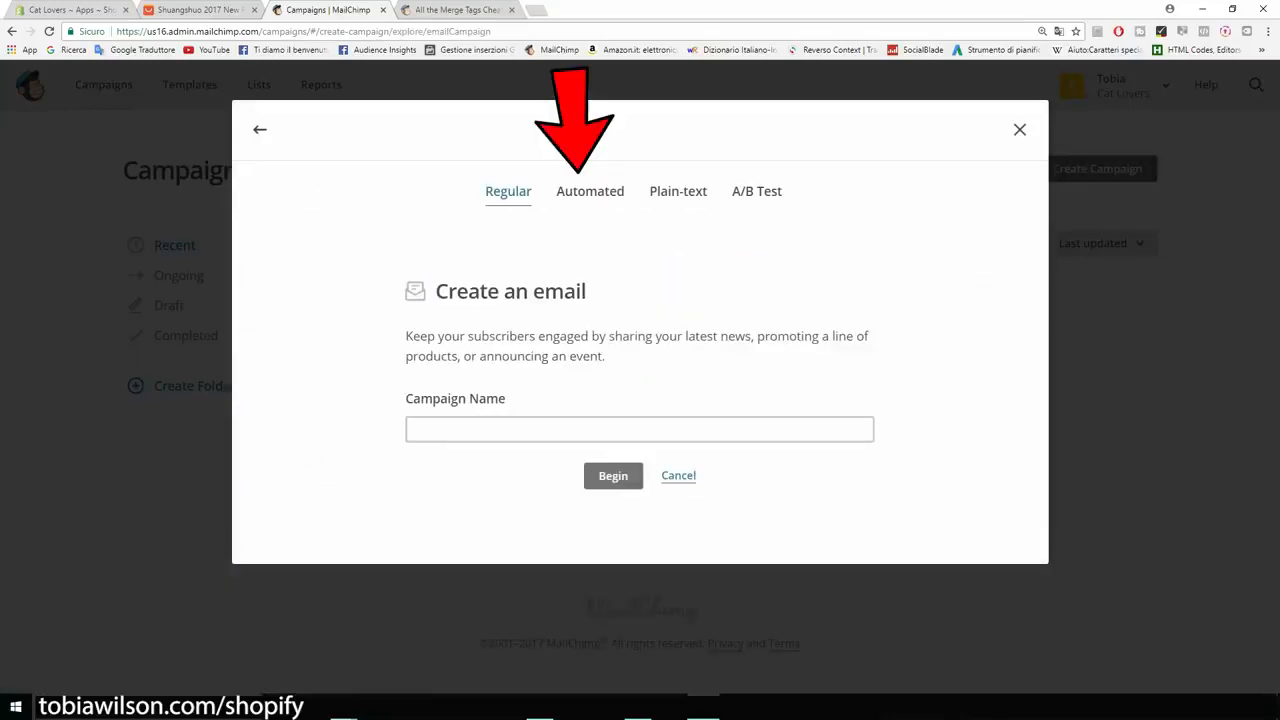
left_click(590, 191)
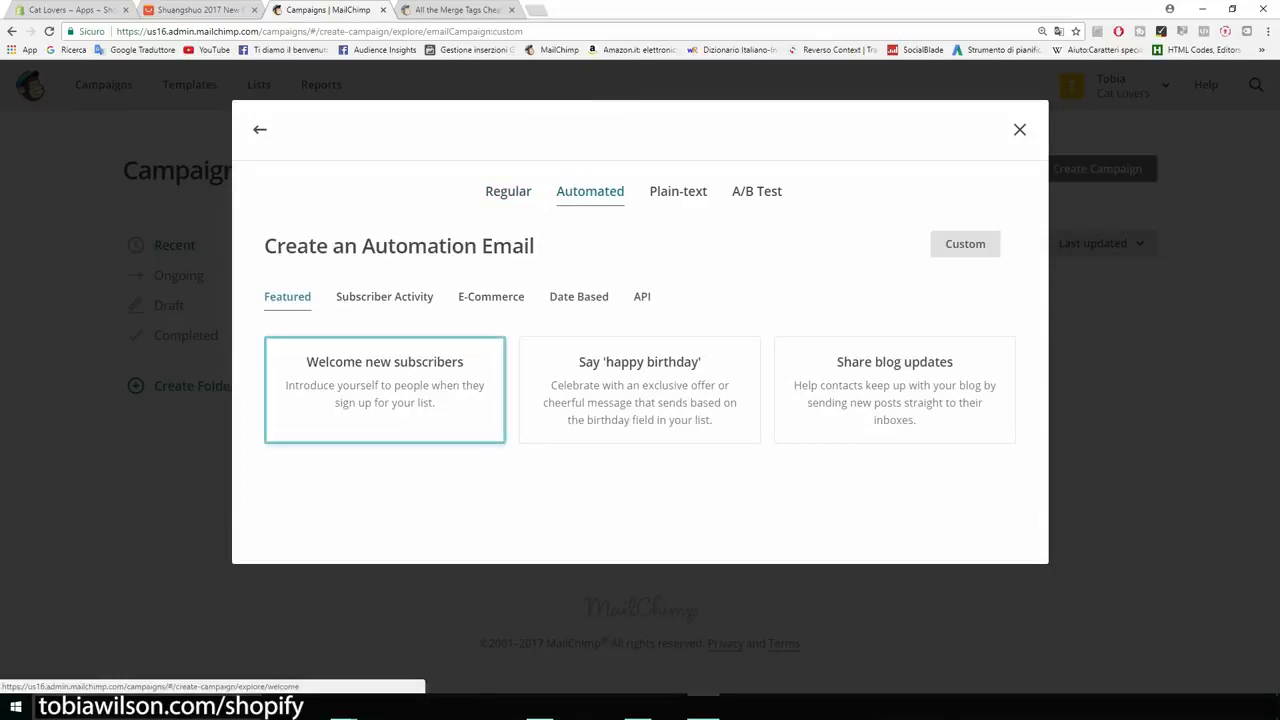
left_click(385, 390)
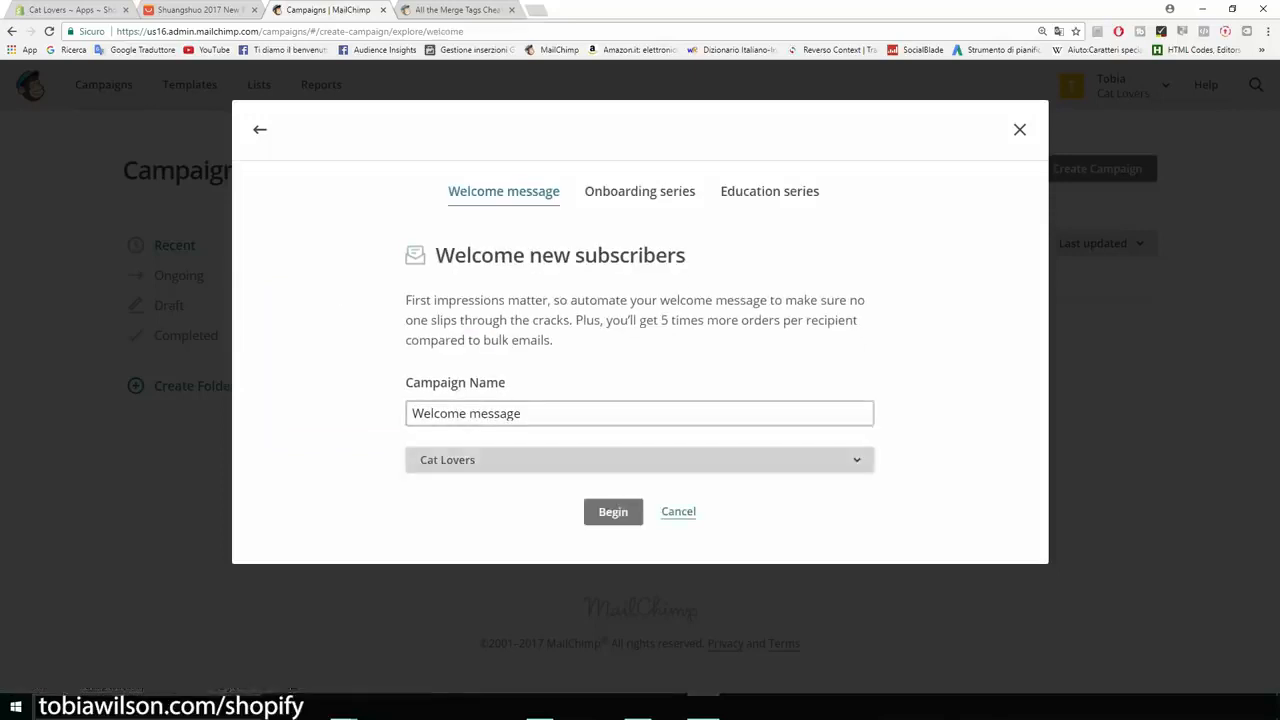
left_click(640, 460)
left_click(640, 538)
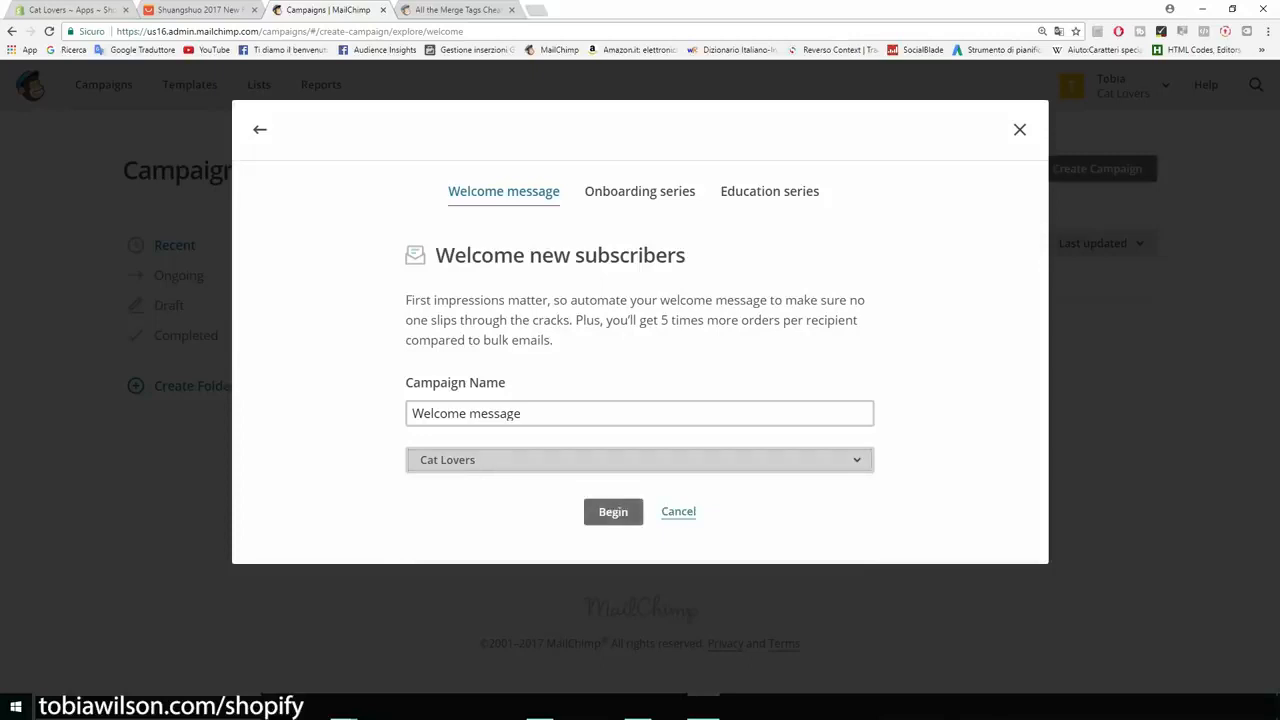
left_click(613, 511)
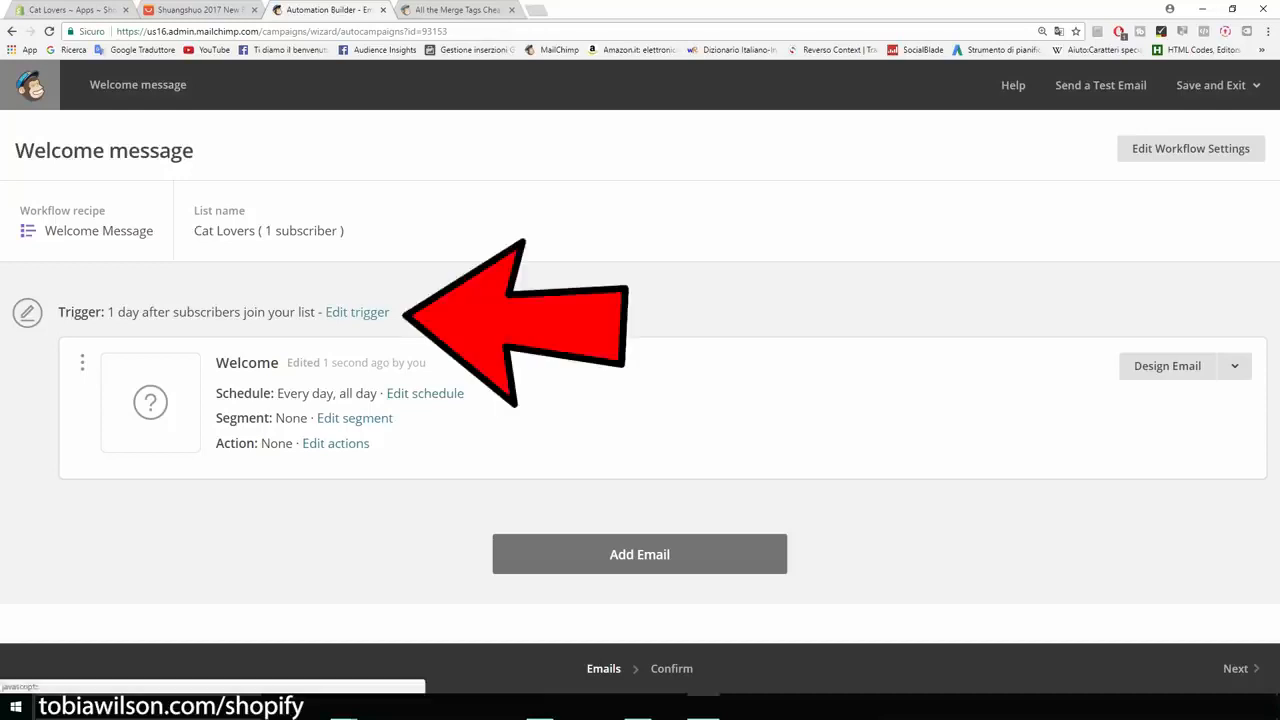
- Set the Welcome email's trigger to send immediately after subscribers join the list, and update the trigger
left_click(357, 312)
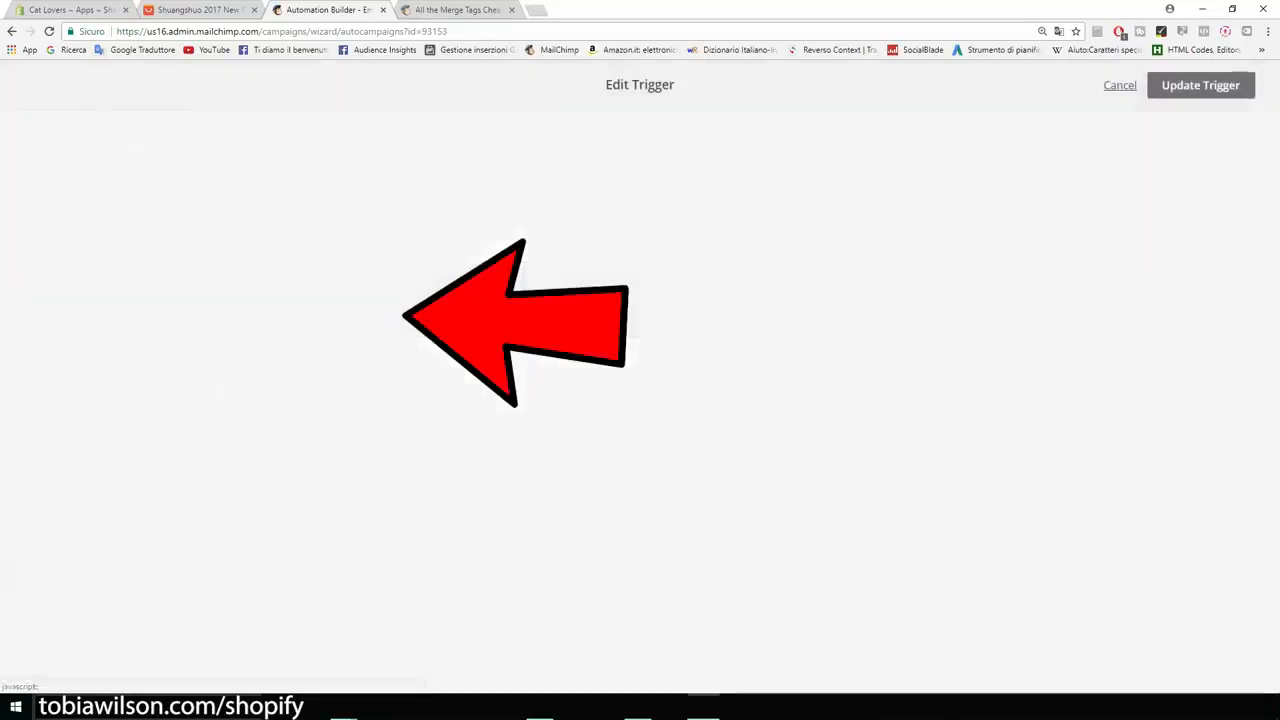
left_click(222, 311)
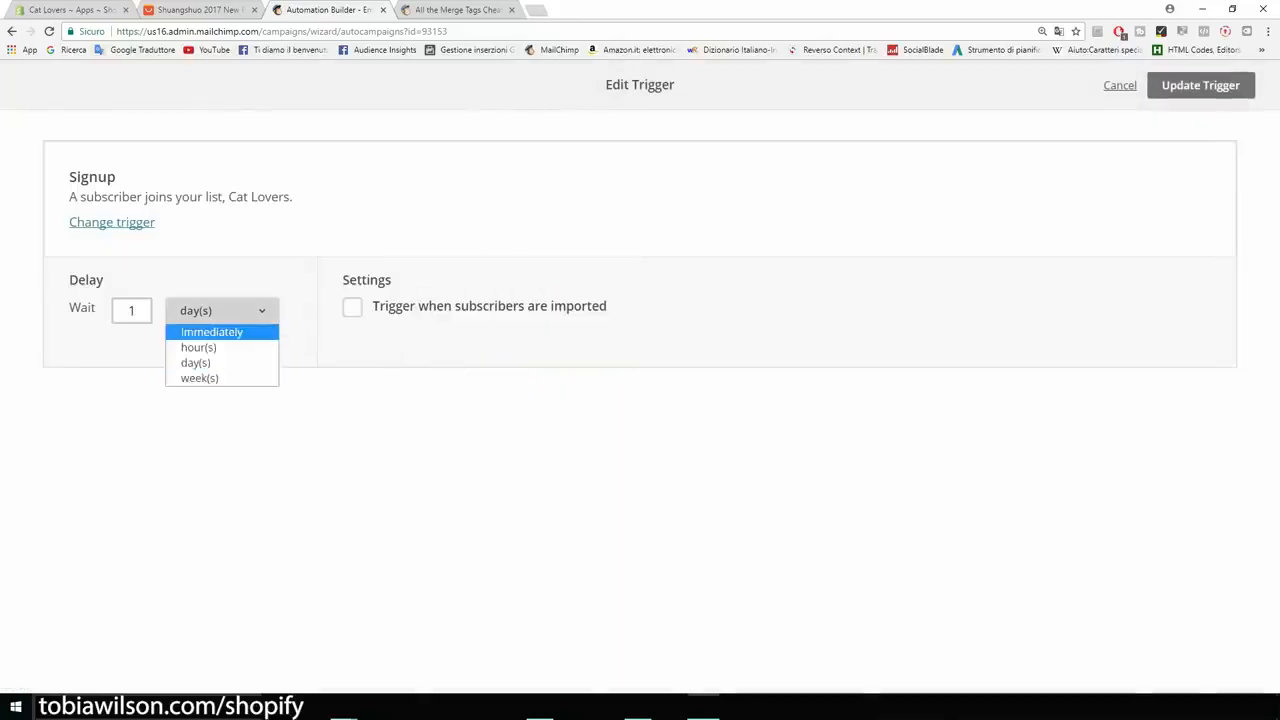
left_click(212, 332)
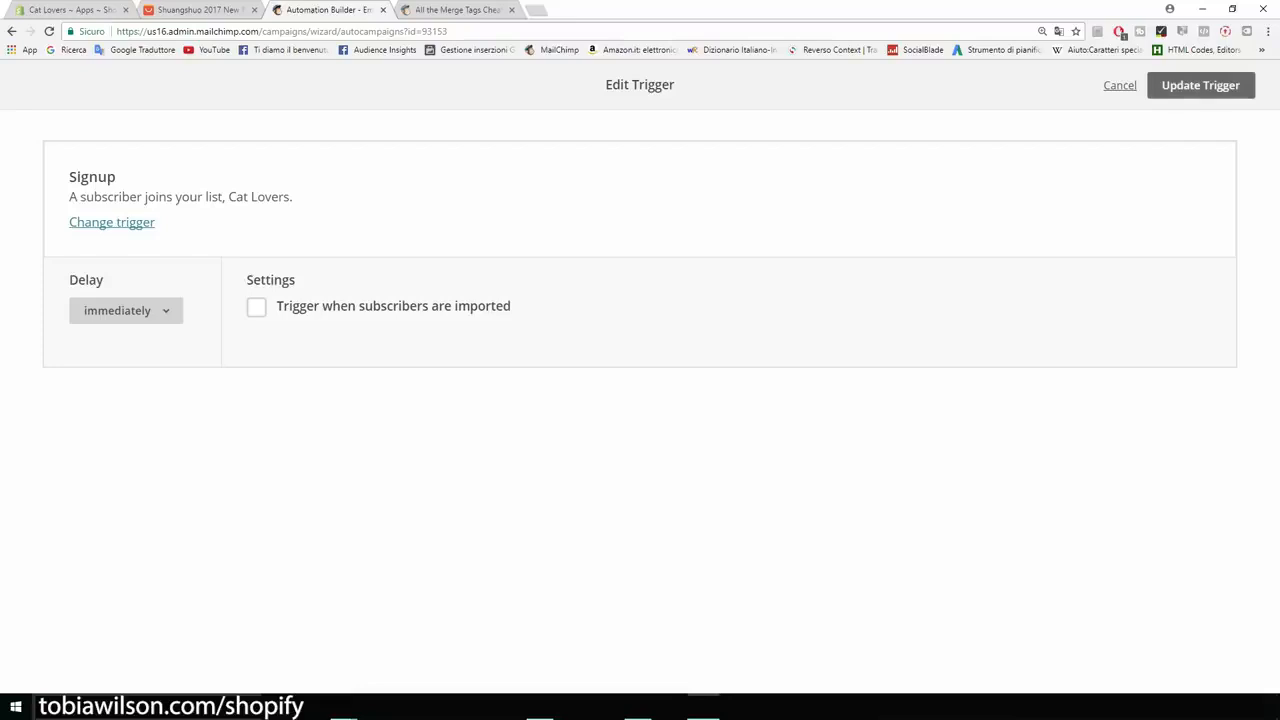
left_click(1200, 85)
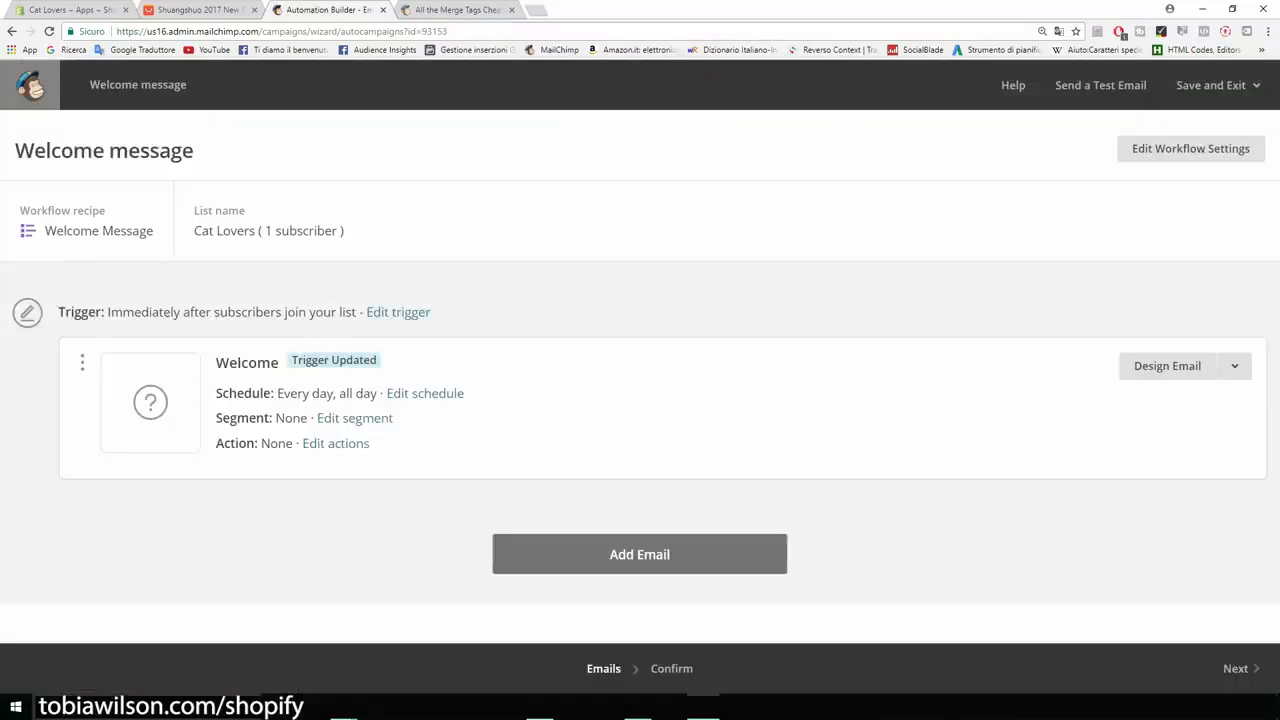
- Add a second email to the welcome workflow and check the delay options of its trigger
left_click(640, 554)
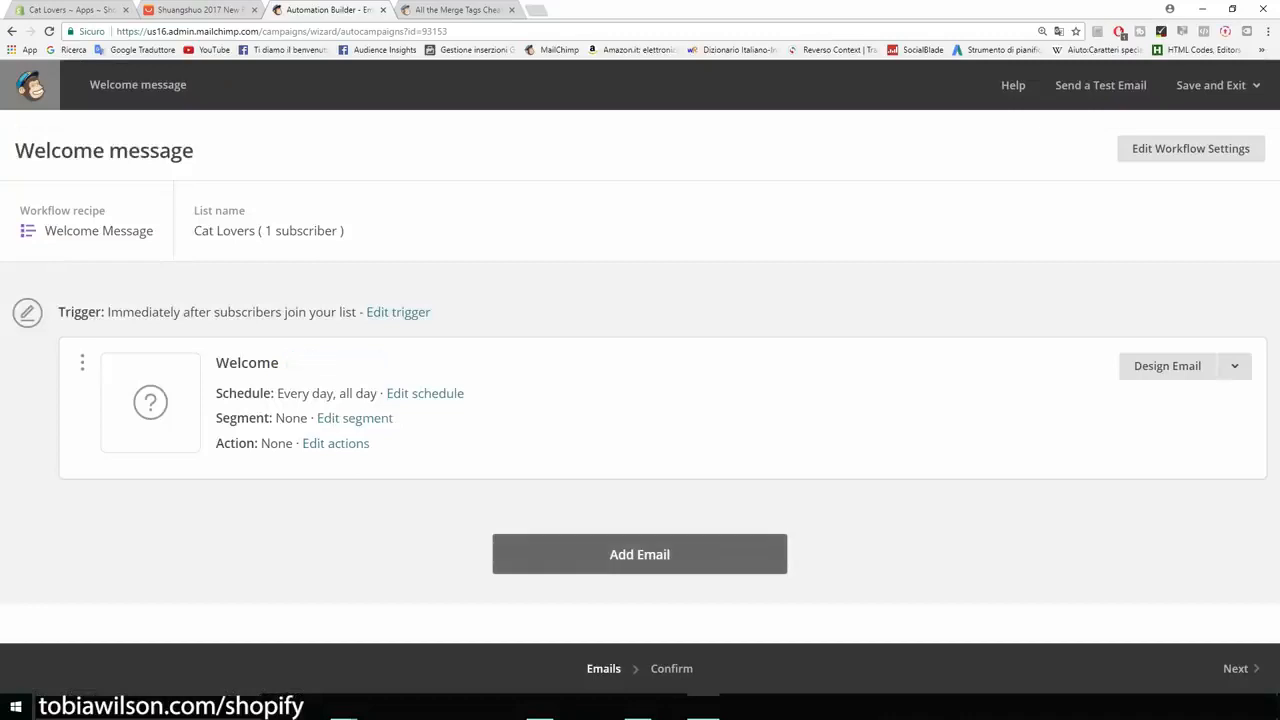
scroll(640, 376, "down", 2)
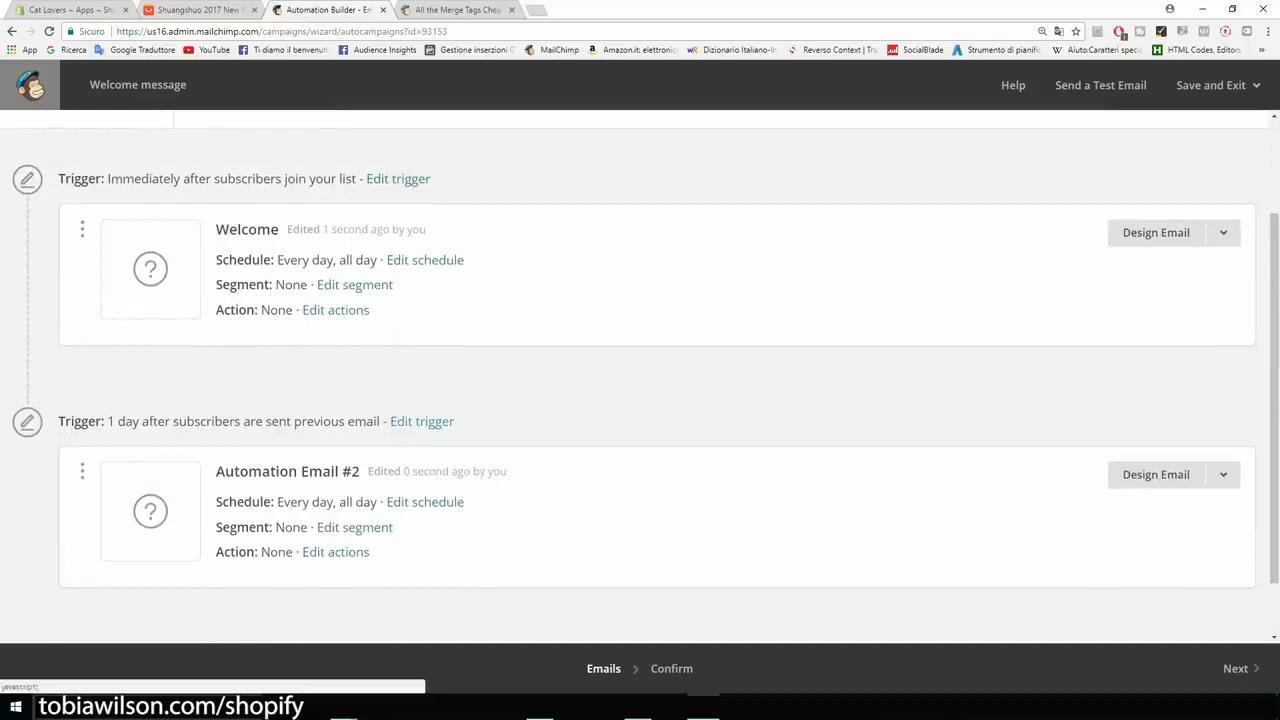
left_click(422, 422)
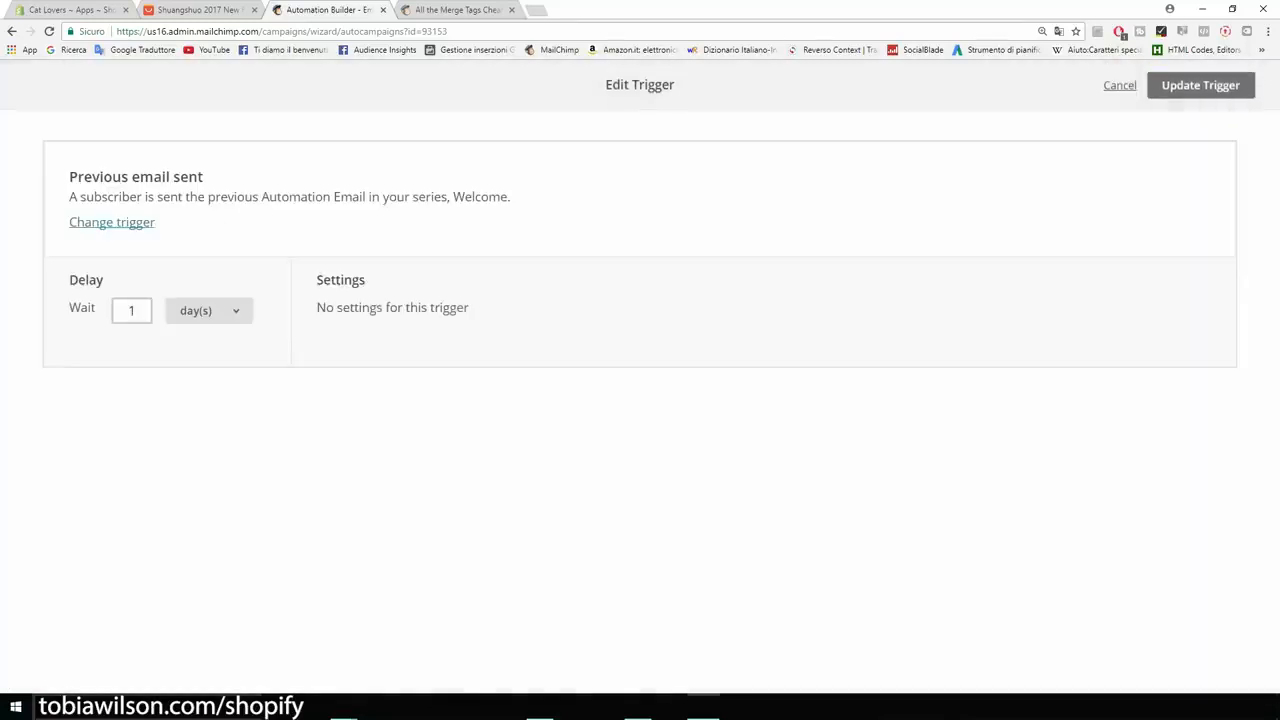
left_click(208, 310)
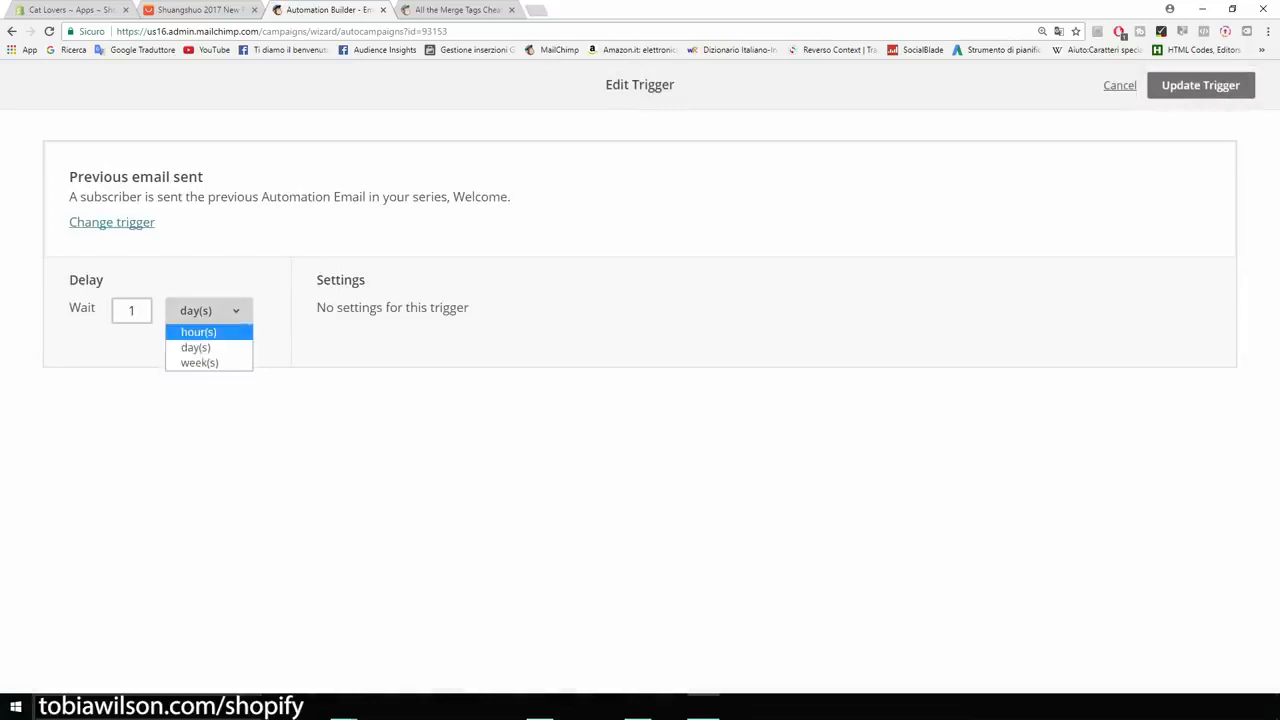
left_click(1200, 85)
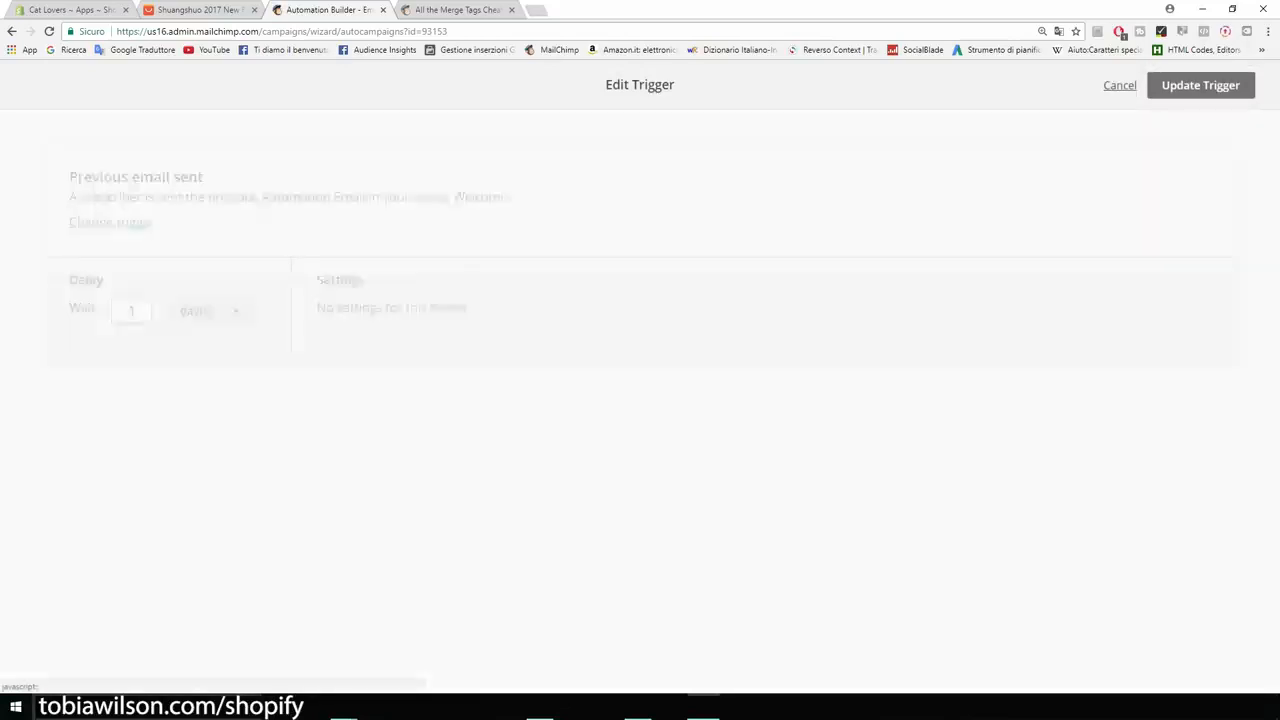
- Add a third email to the workflow and look over the sequence of automated emails
scroll(640, 400, "down", 1)
left_click(634, 593)
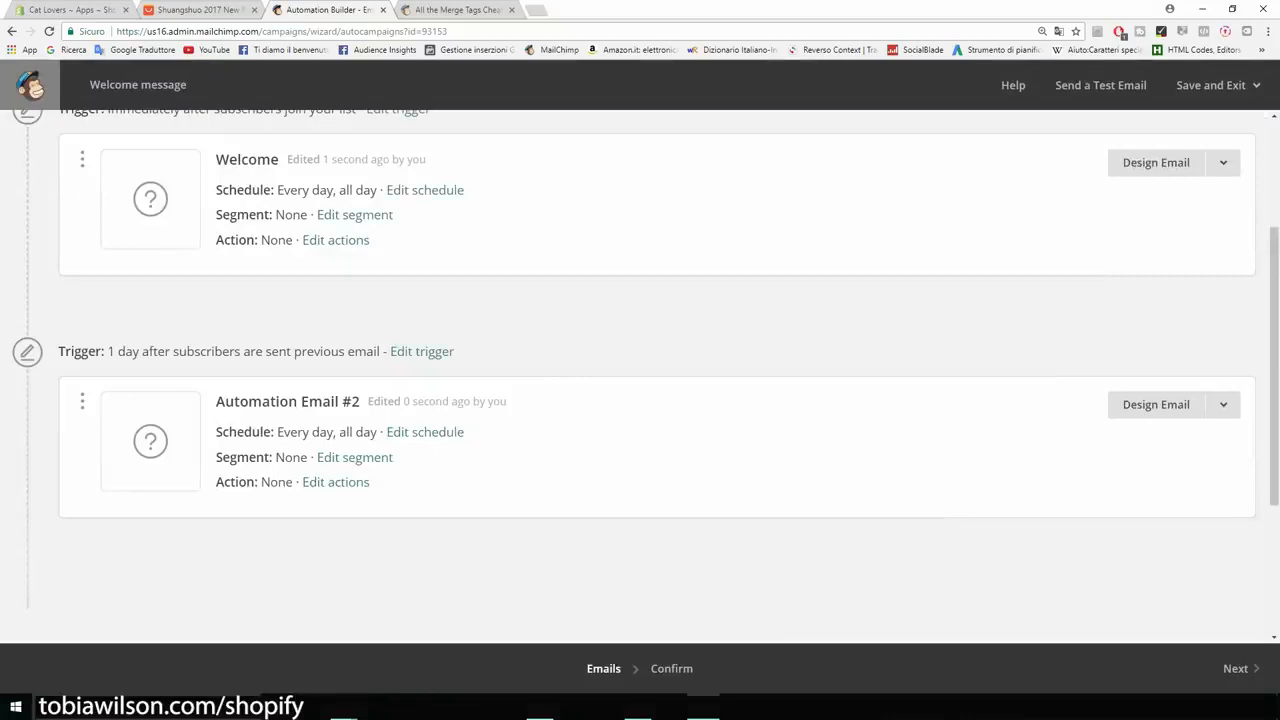
scroll(640, 400, "down", 2)
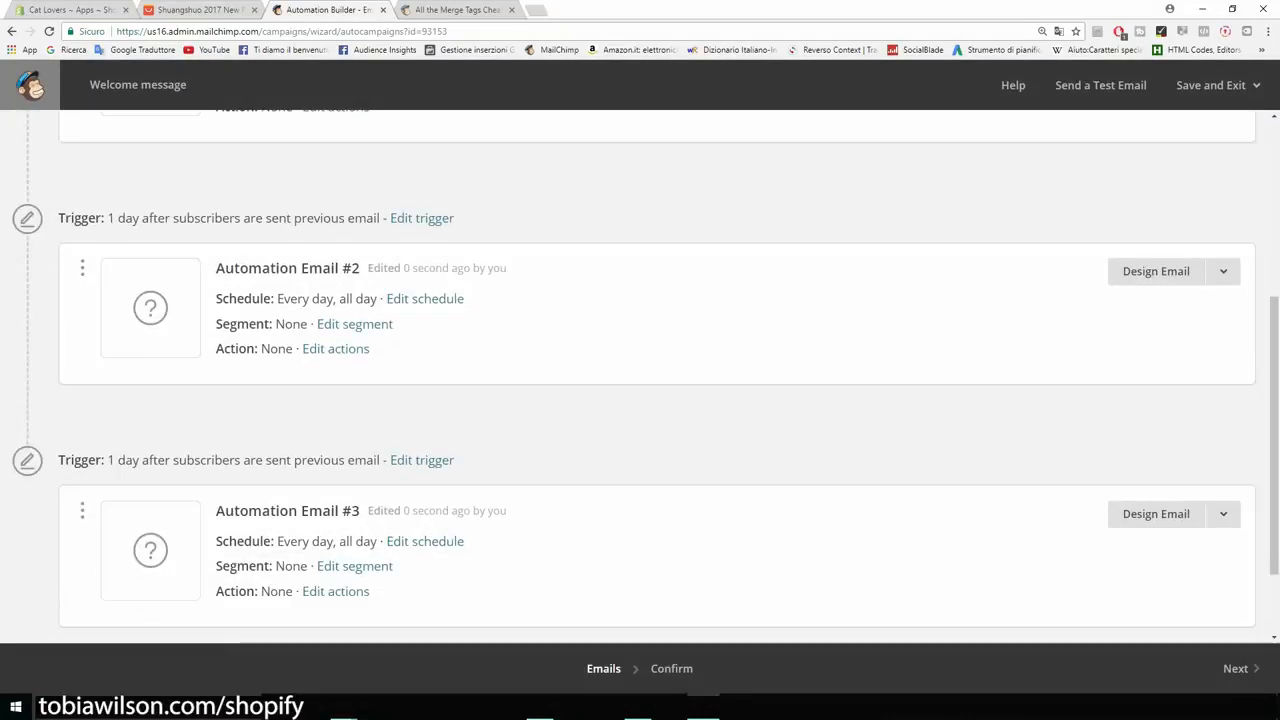
scroll(640, 375, "up", 3)
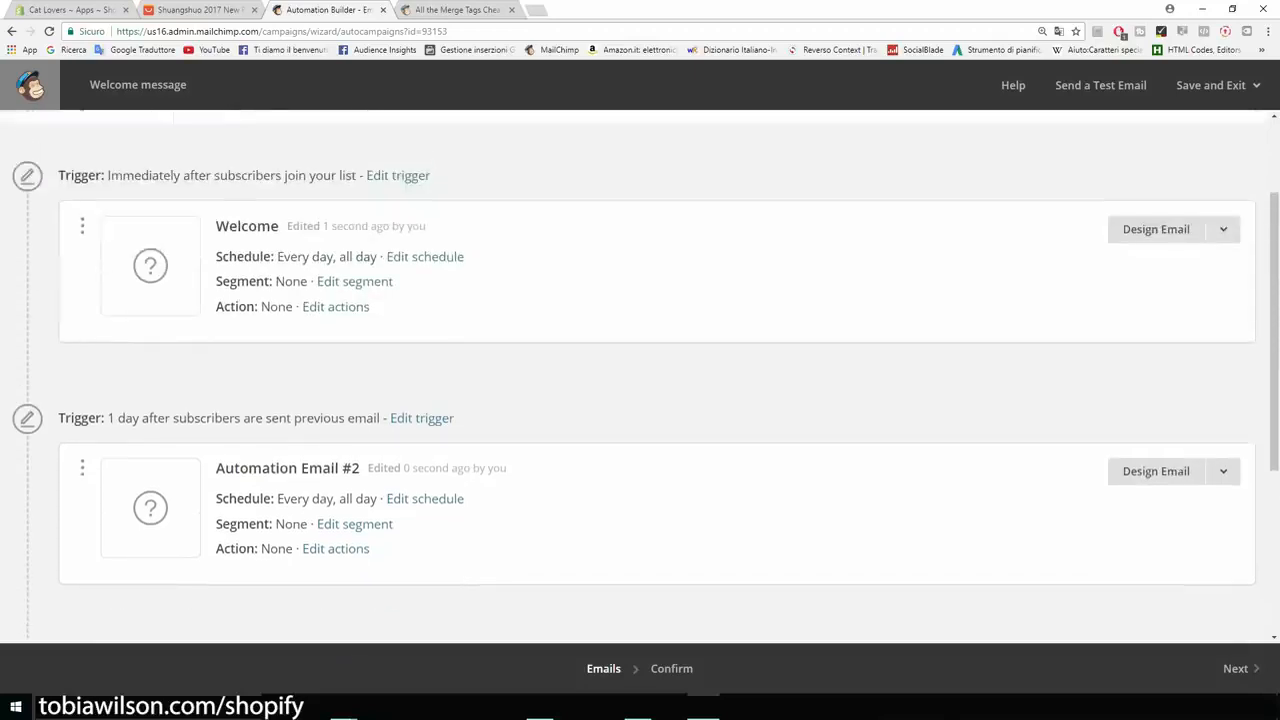
scroll(640, 375, "up", 1)
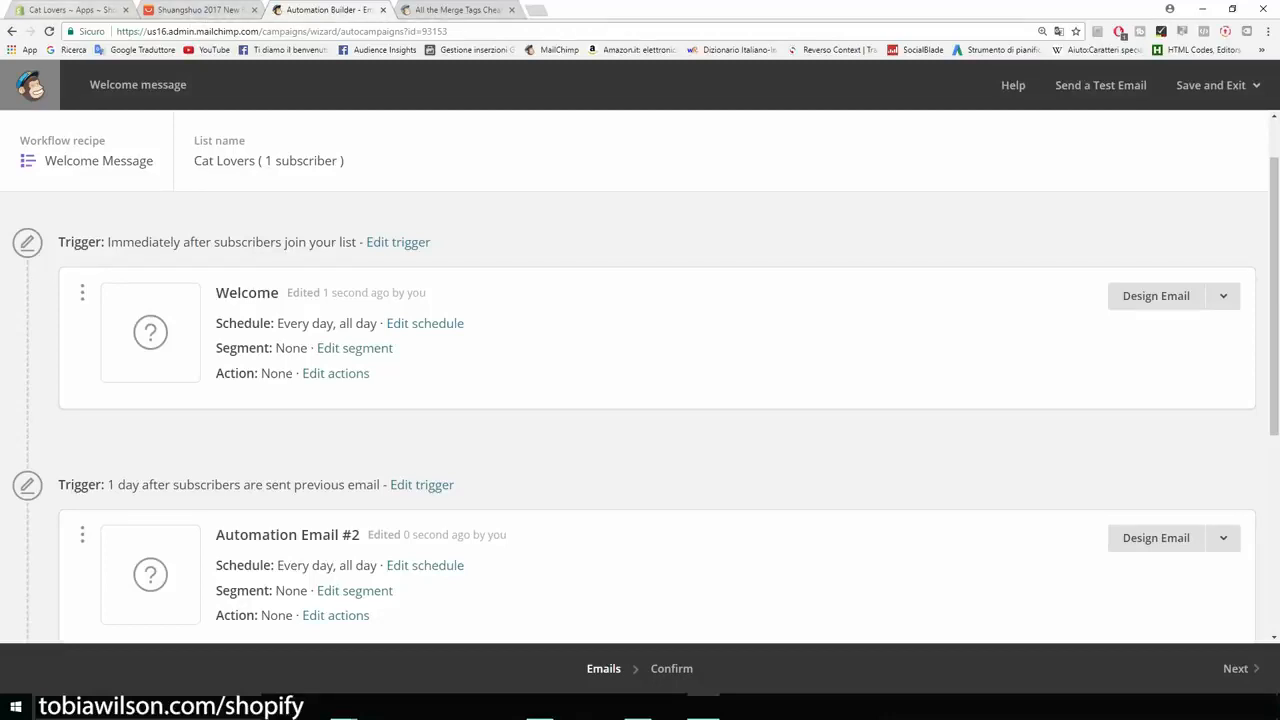
- Switch to the Shopify admin, open the installed Oberlo app and browse its Search Products page
left_click(60, 9)
left_click(57, 670)
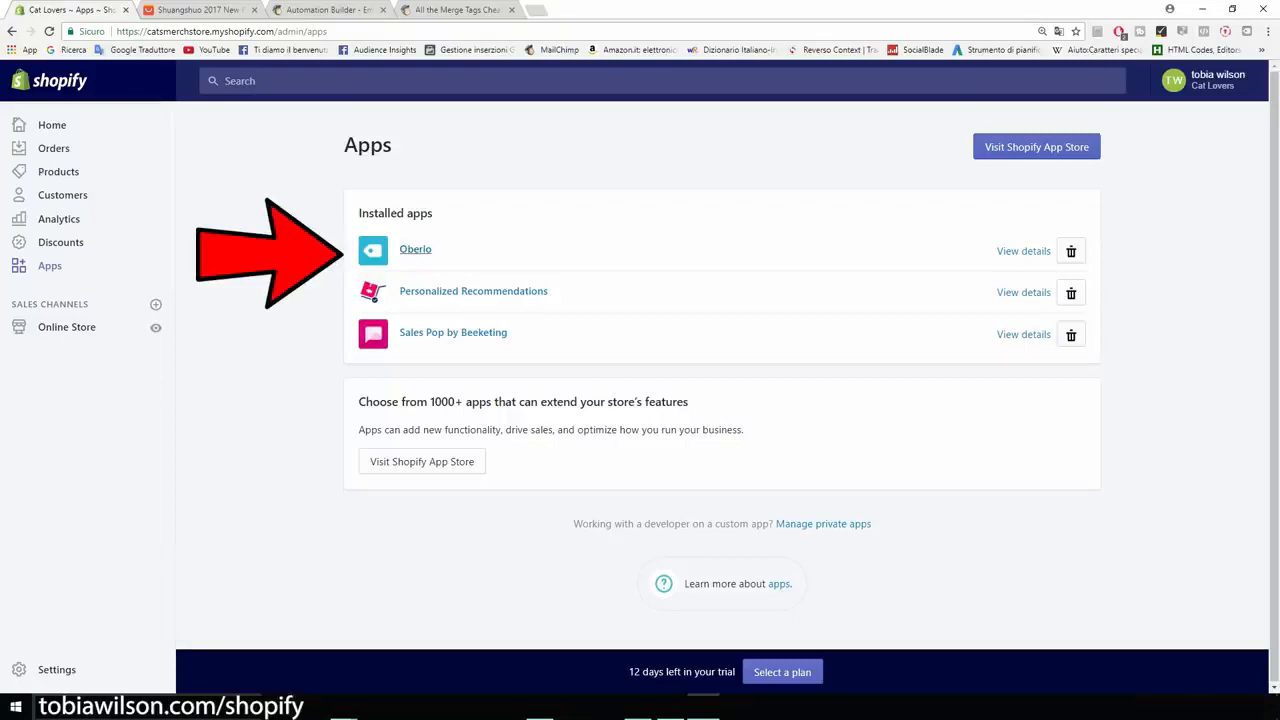
left_click(415, 250)
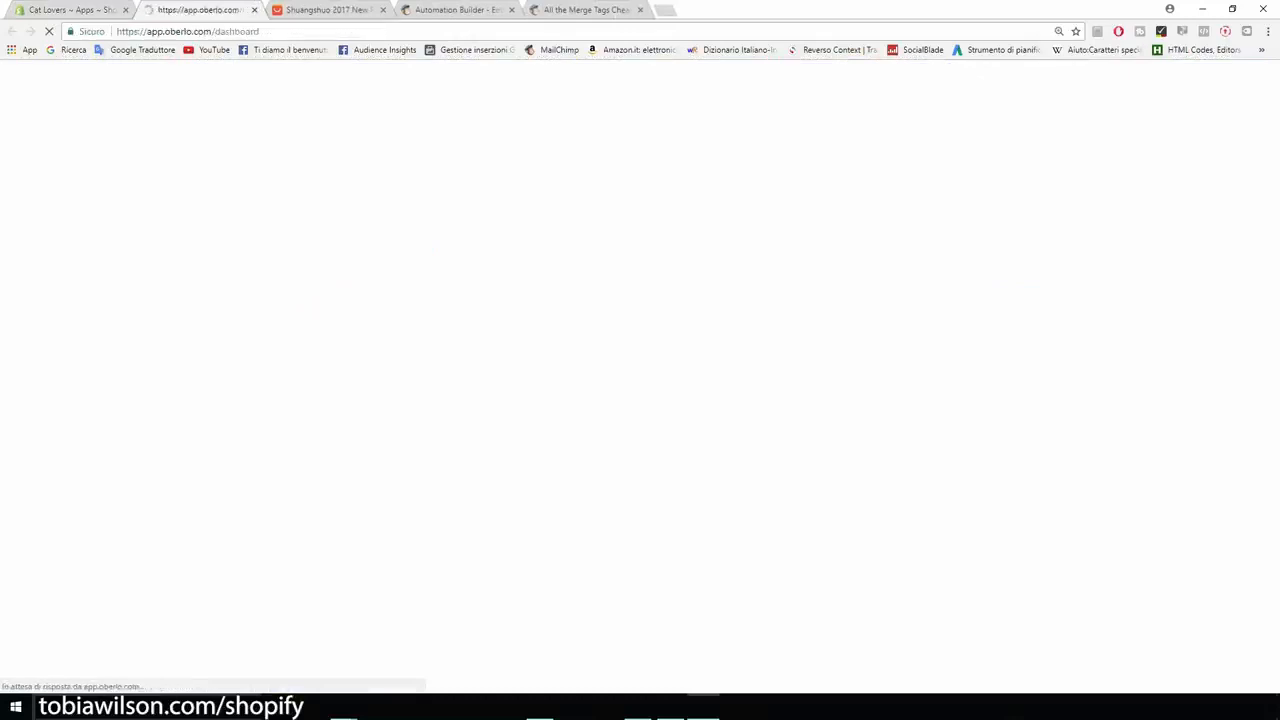
mouse_move(25, 191)
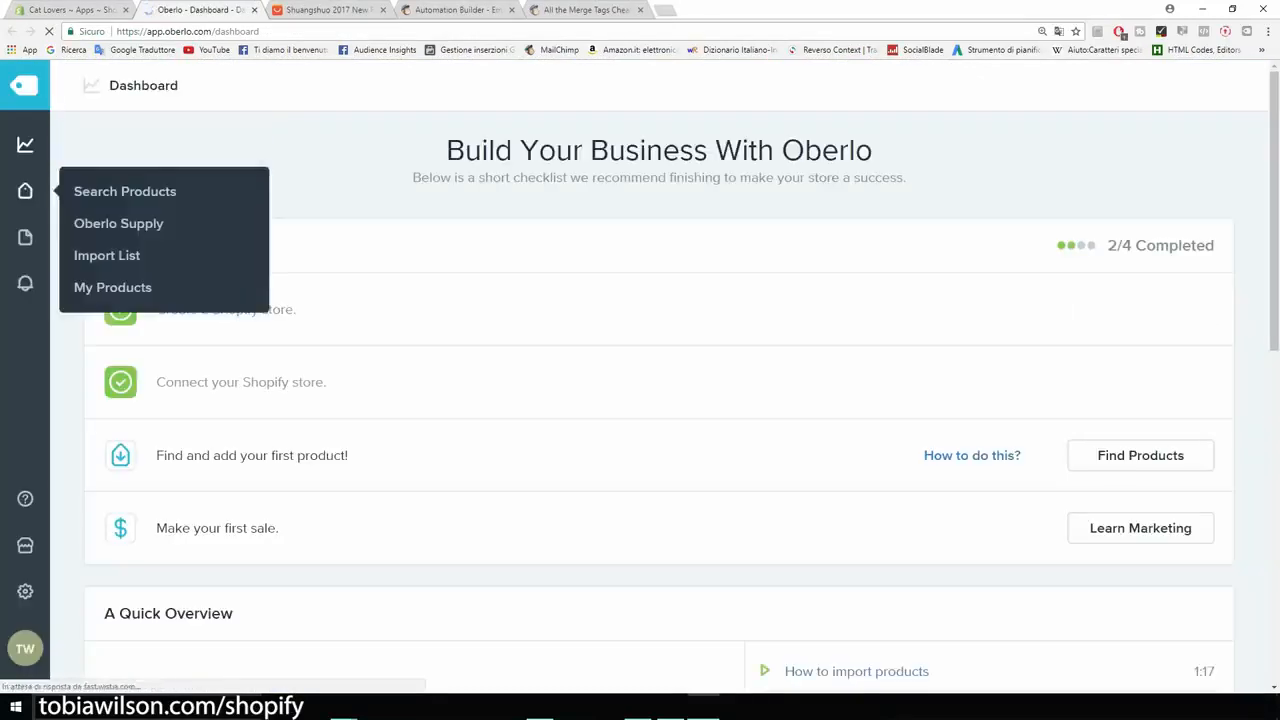
key("ctrl+plus")
key("ctrl+plus")
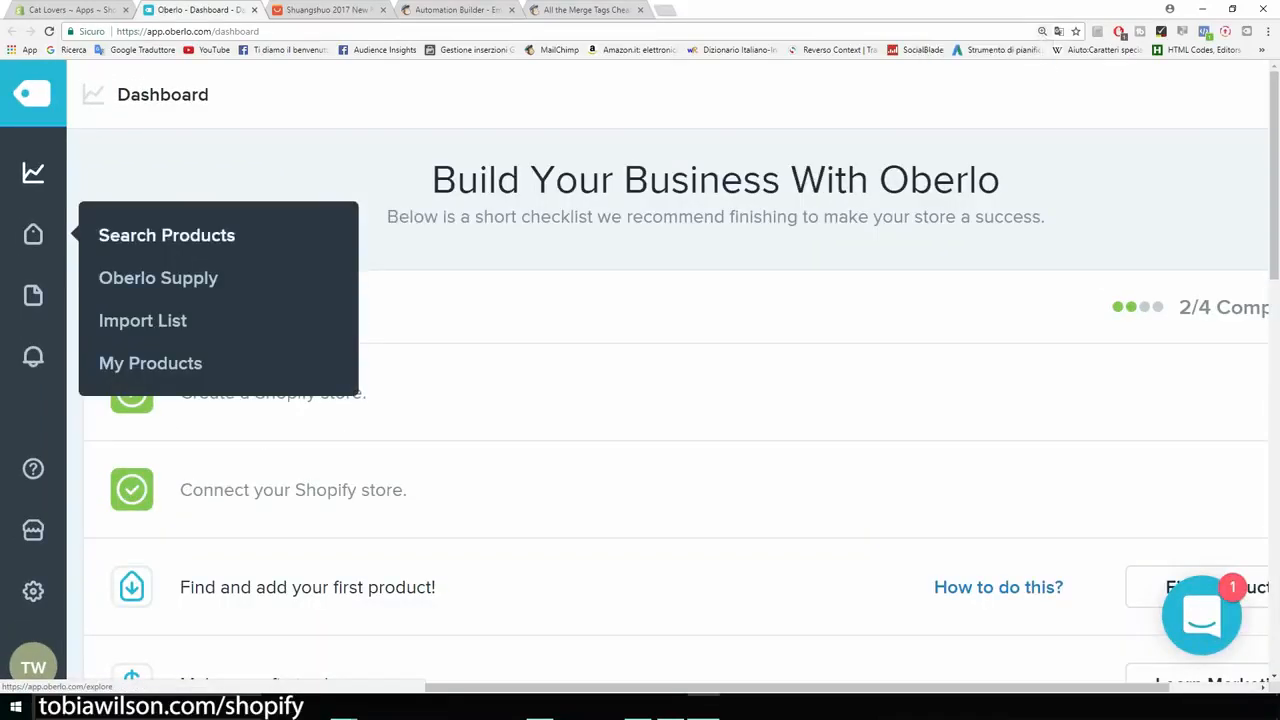
left_click(166, 235)
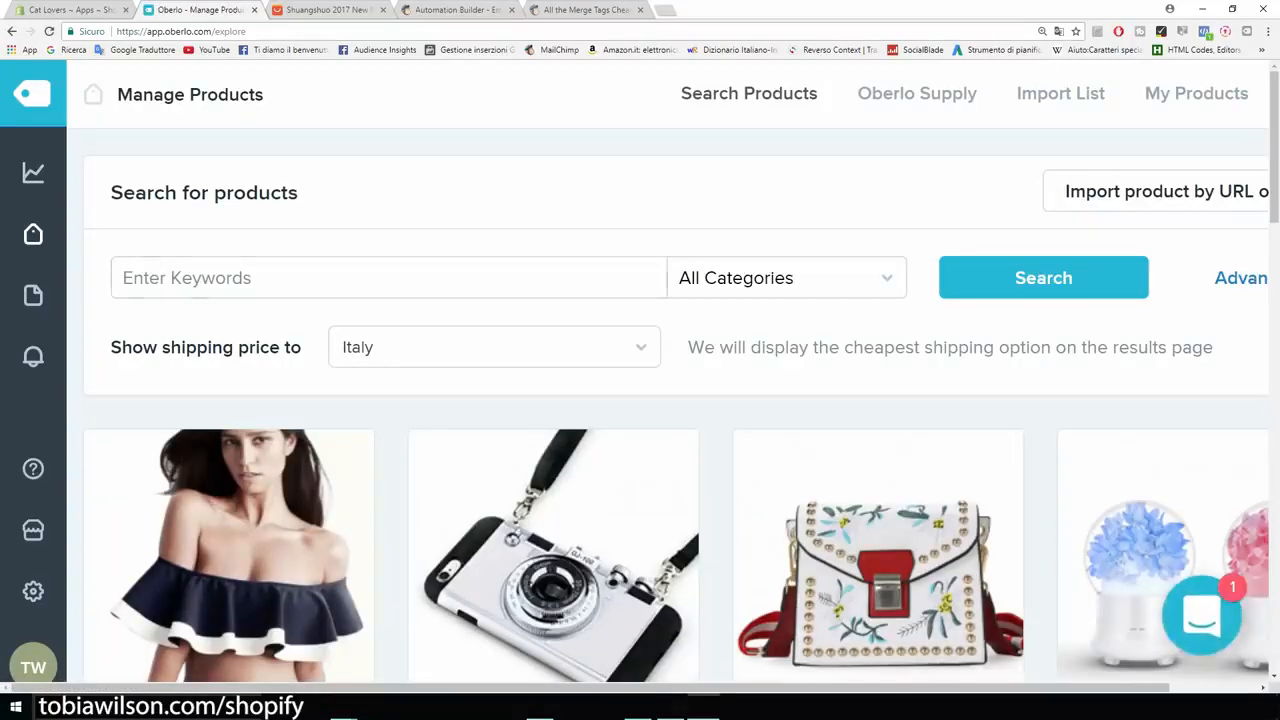
key("ctrl+minus")
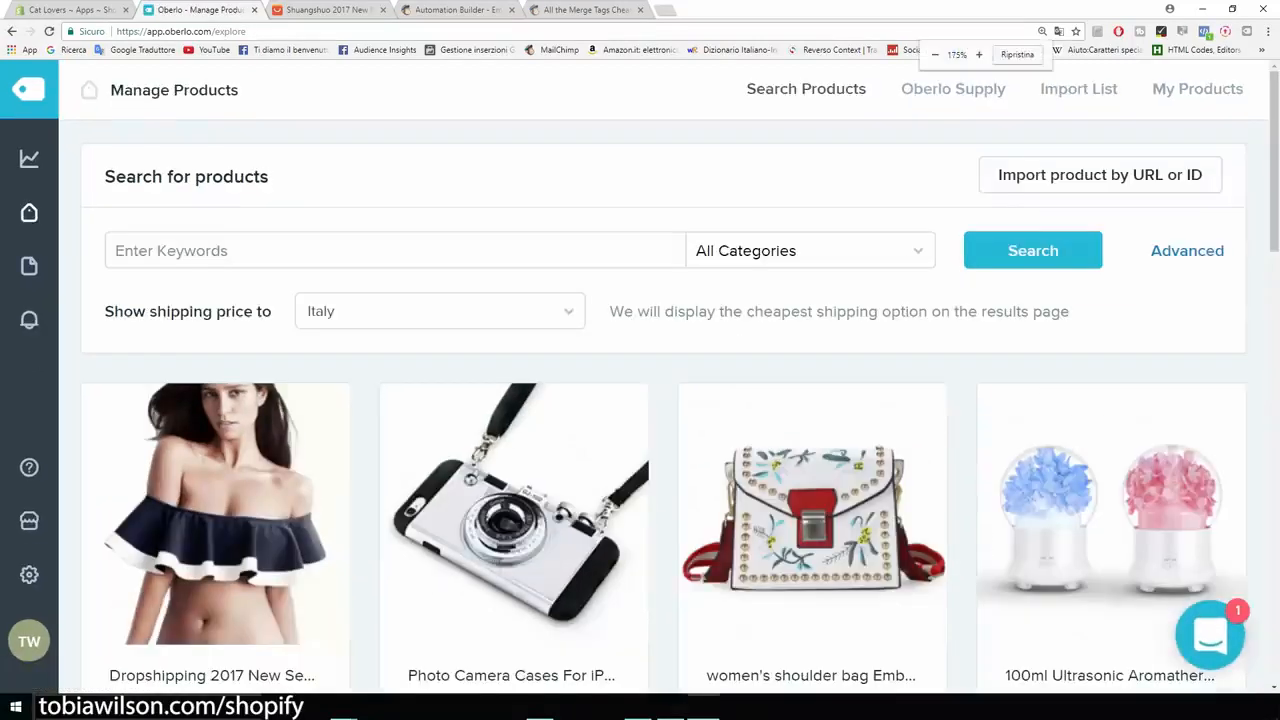
scroll(660, 400, "down", 1)
scroll(660, 400, "down", 2)
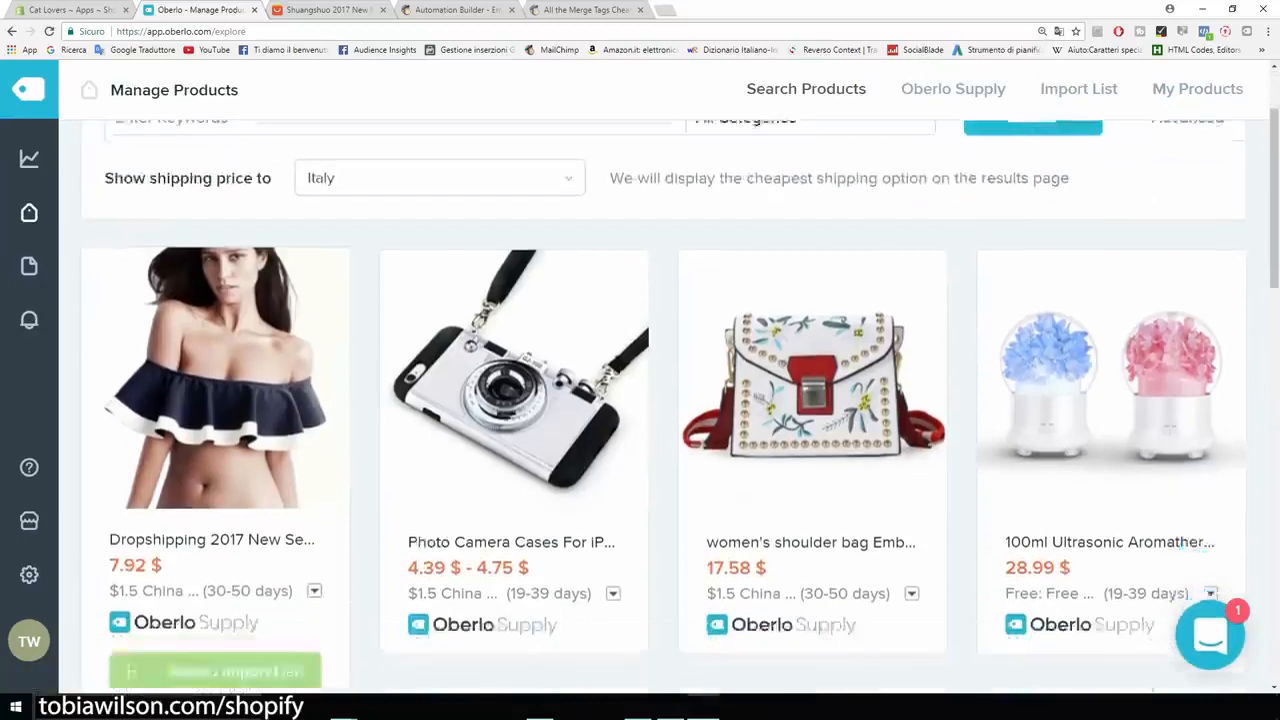
scroll(660, 400, "up", 3)
scroll(660, 400, "up", 1)
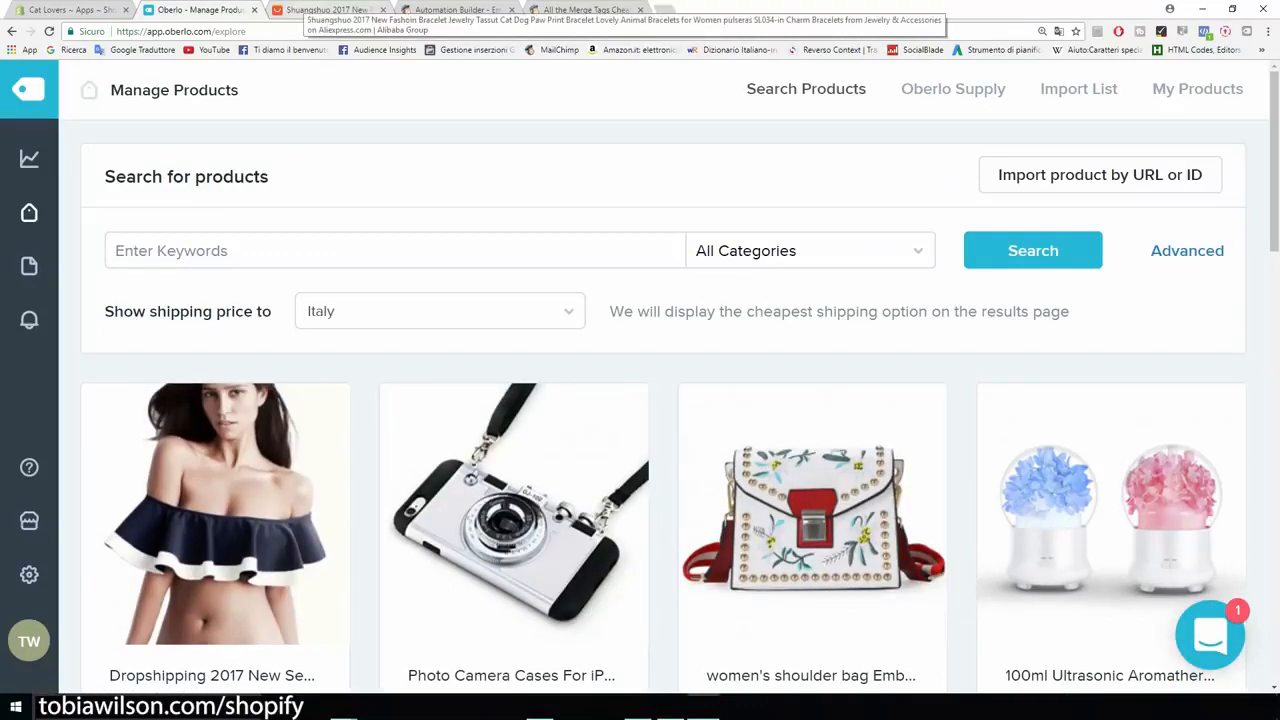
- Switch to the AliExpress page of the paw print bracelet, import the product into Oberlo and open the import list
left_click(328, 10)
scroll(470, 385, "down", 3)
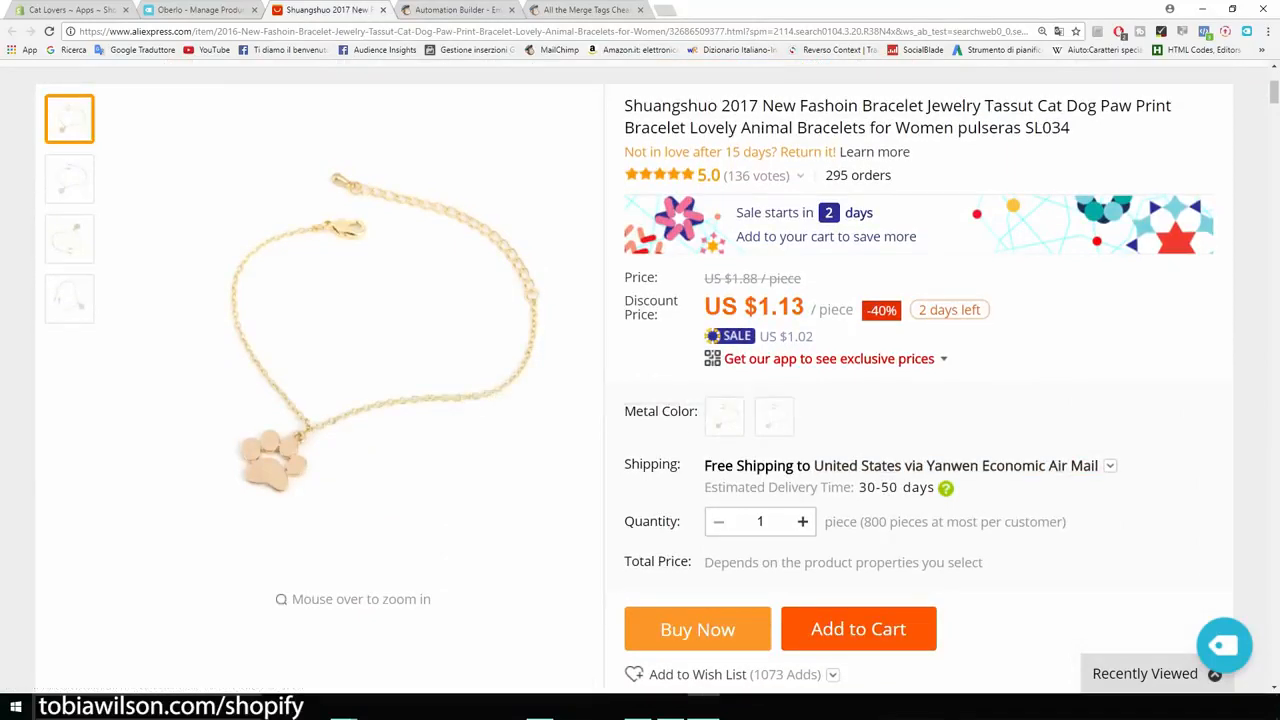
scroll(390, 330, "up", 6, "ctrl")
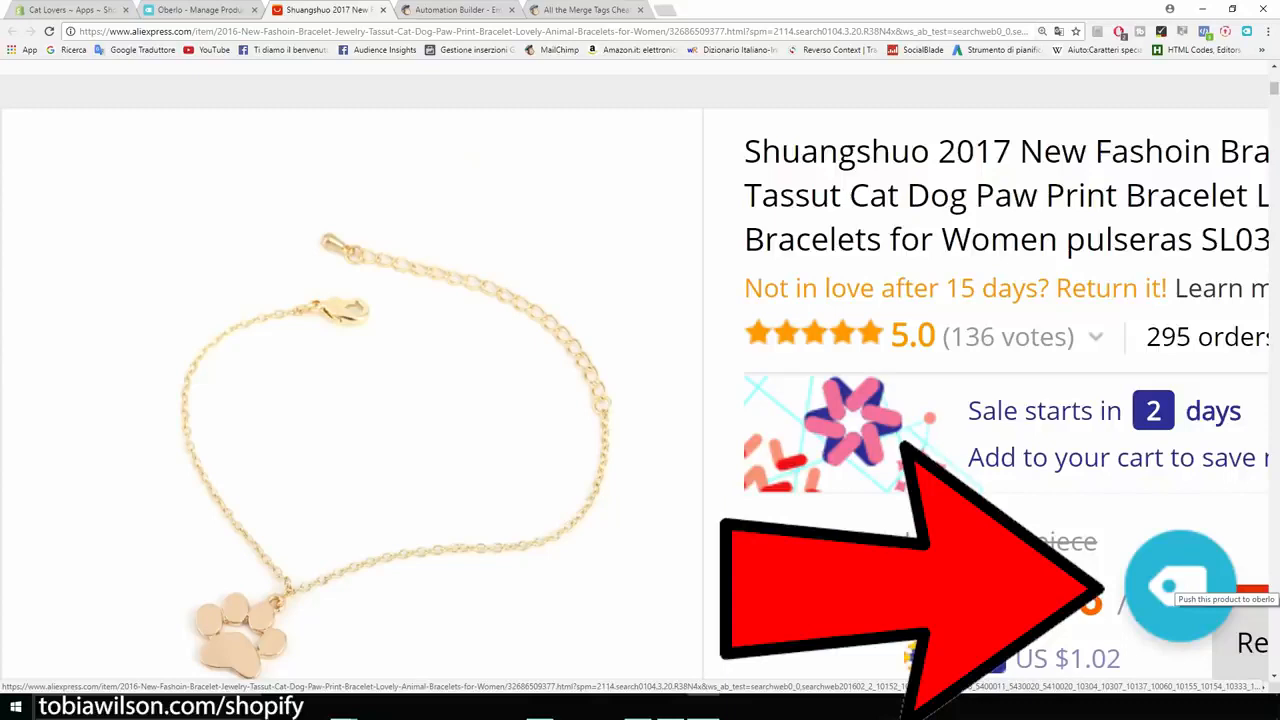
left_click(1180, 585)
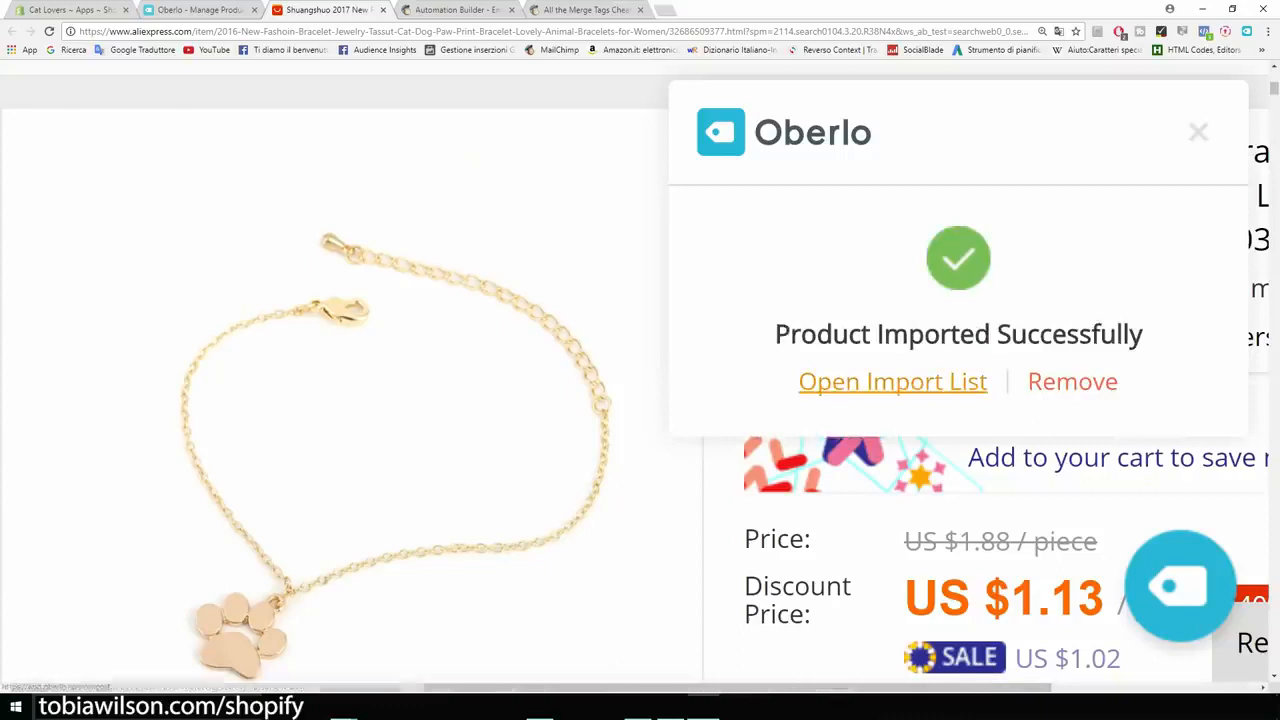
left_click(892, 381)
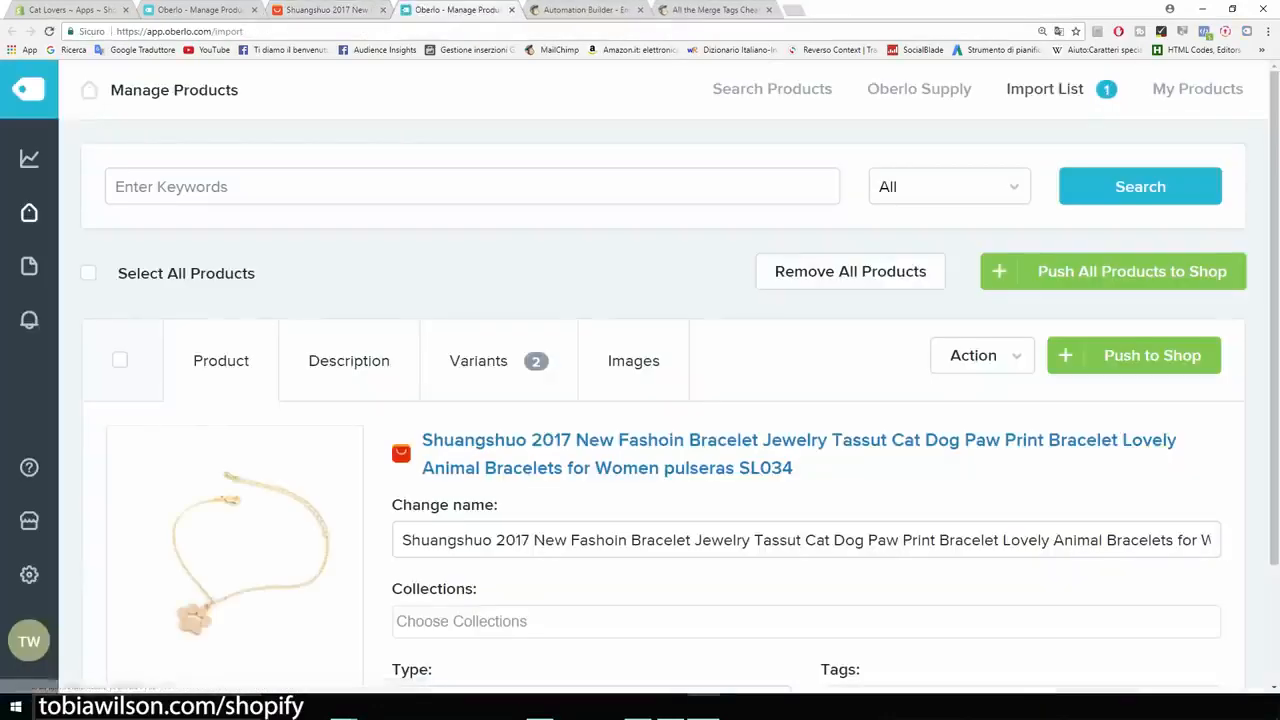
- Shorten the imported bracelet's product name to "Bracelet Cat Paw Print for Women" by removing the brand, year, model code and surplus keywords
scroll(640, 400, "down", 1)
scroll(640, 400, "down", 1)
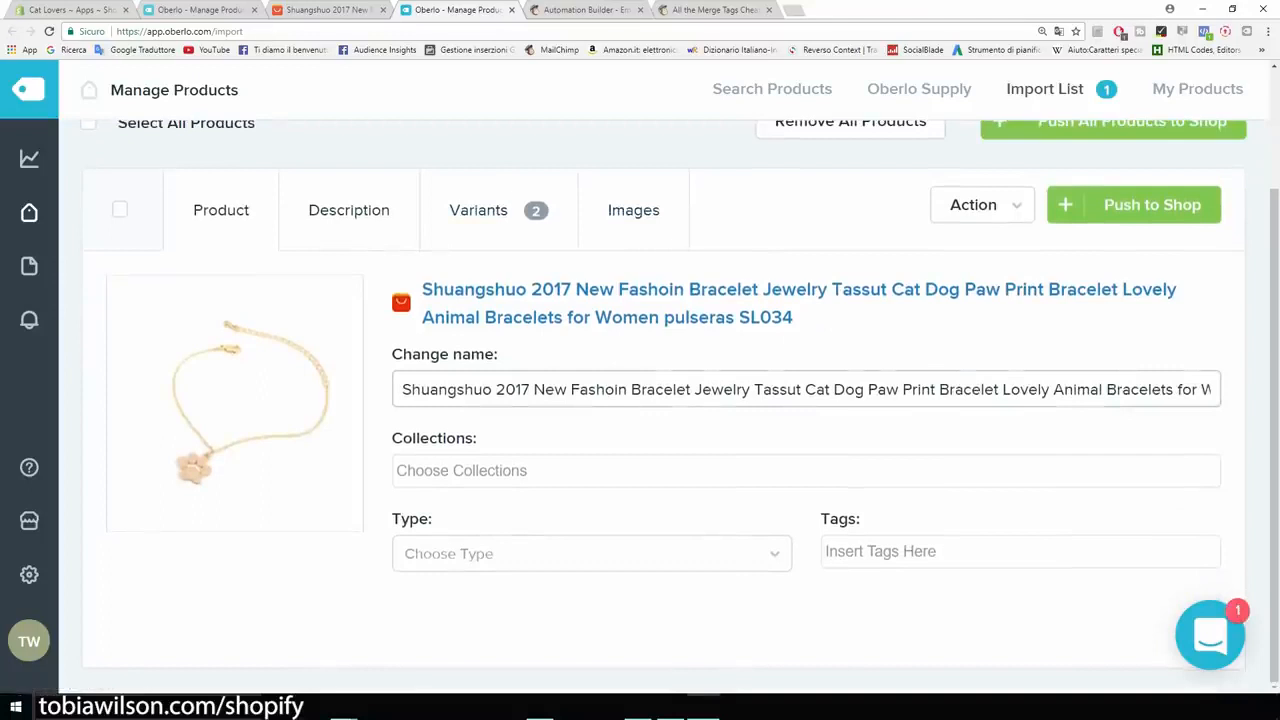
left_click_drag(402, 390, 627, 390)
key("BackSpace")
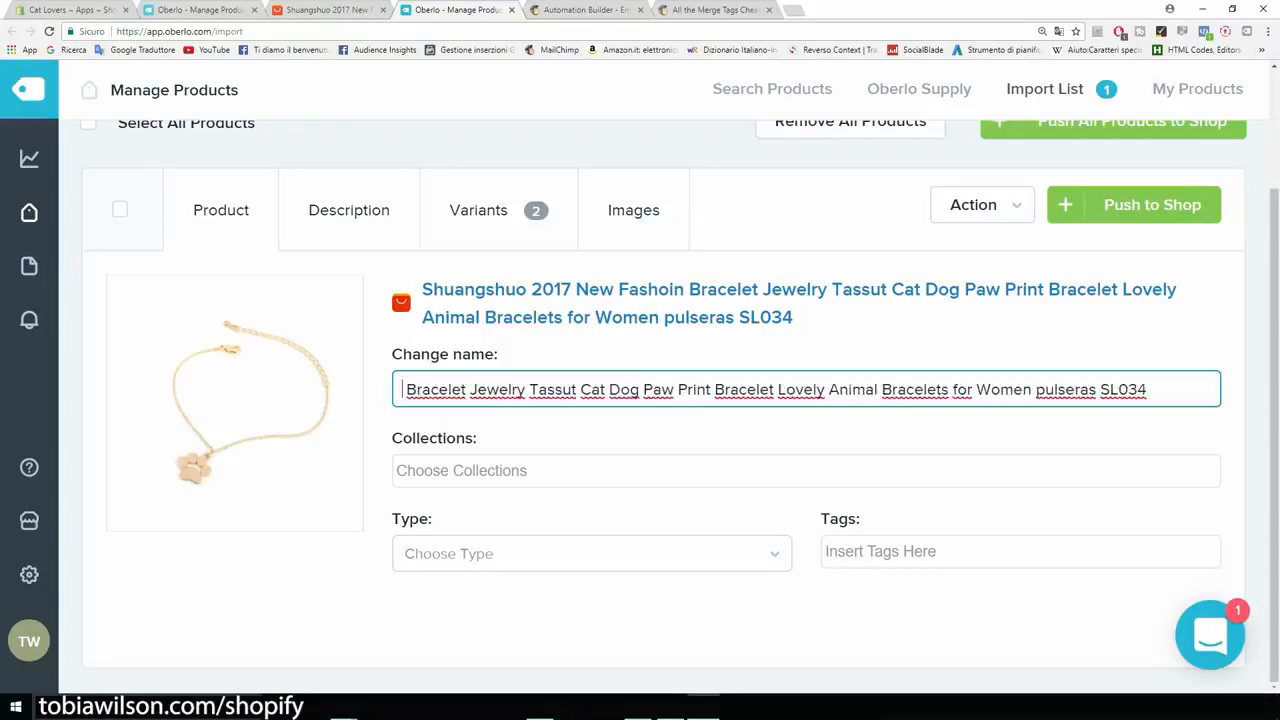
left_click_drag(470, 390, 579, 390)
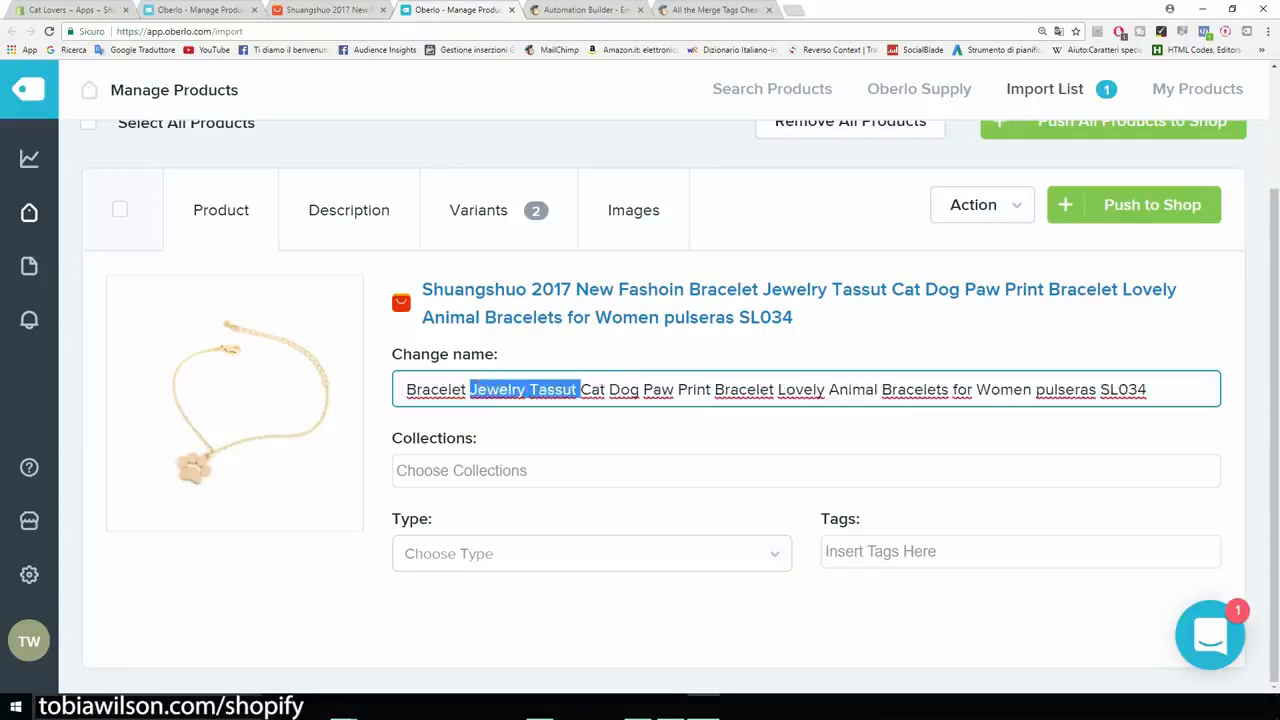
key("BackSpace")
left_click_drag(532, 390, 808, 390)
key("BackSpace")
key("BackSpace")
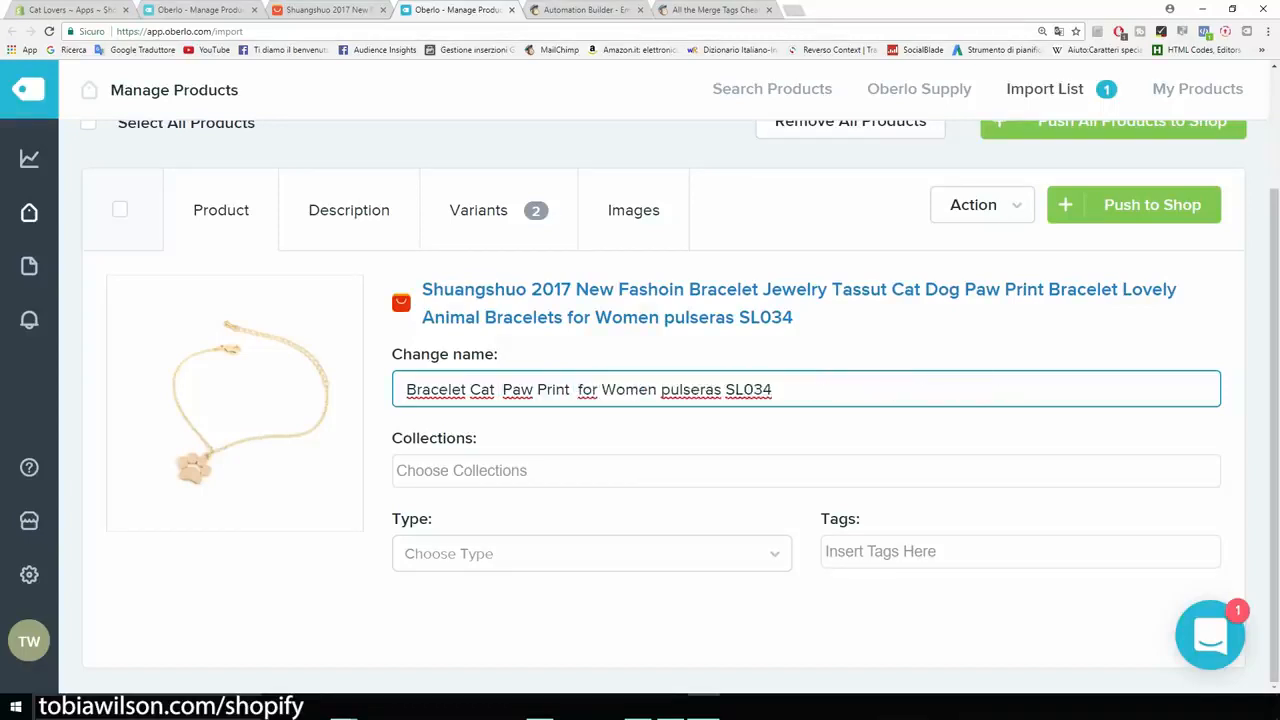
left_click_drag(657, 389, 772, 389)
- Clean up the spacing and capitalisation of the product name and drop "Print" so it reads "Bracelet Cat Paw For Women"
key("BackSpace")
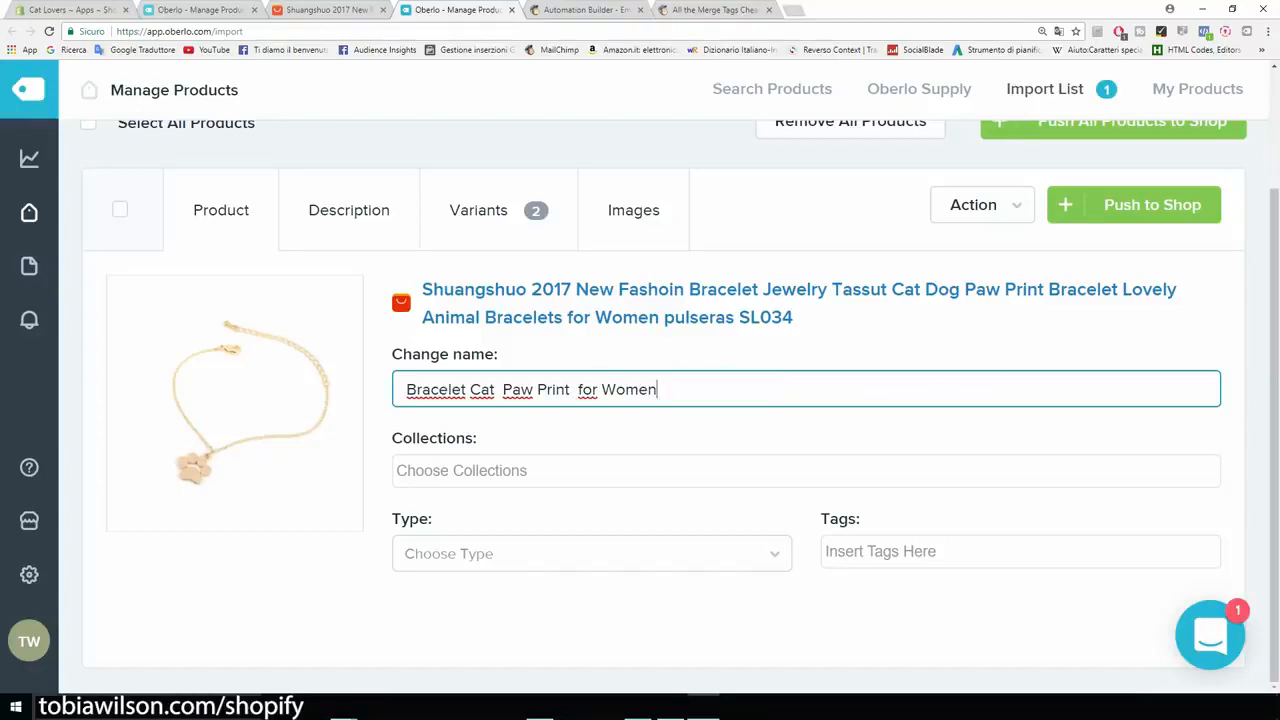
left_click(578, 389)
key("BackSpace")
left_click(578, 389)
key("BackSpace")
type("F")
left_click(503, 389)
key("BackSpace")
left_click_drag(566, 389, 532, 389)
key("BackSpace")
key("BackSpace")
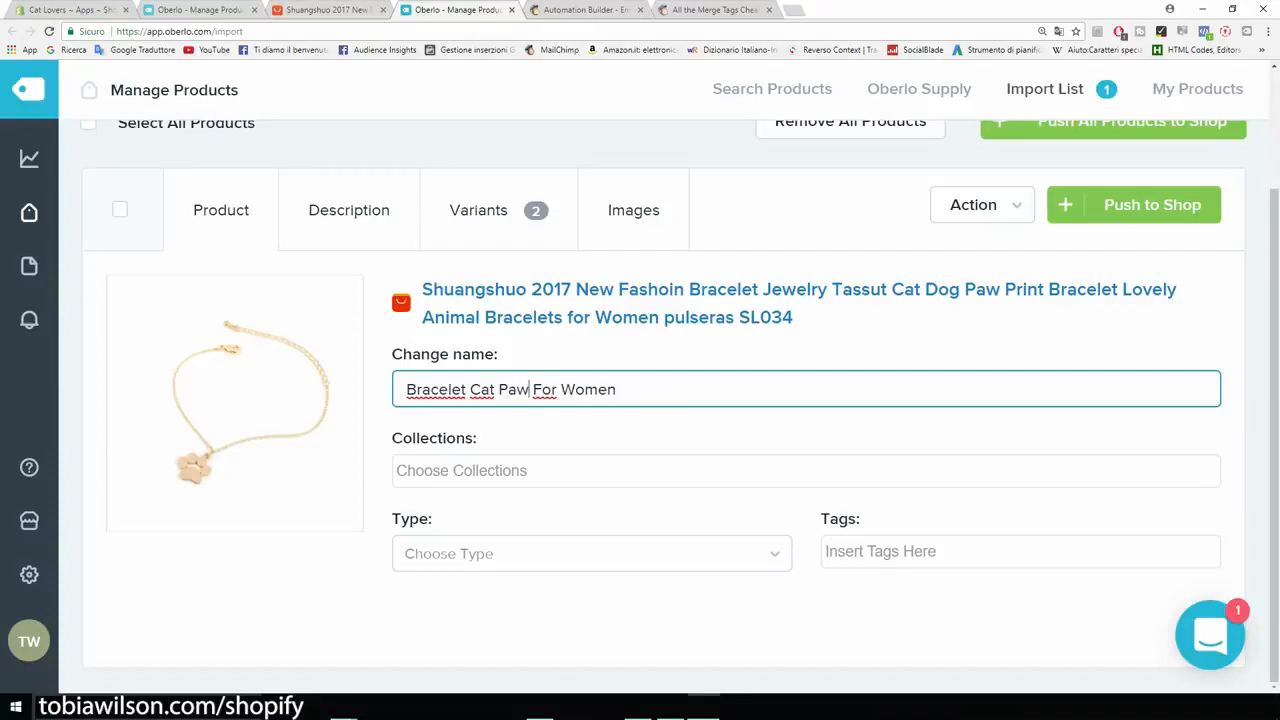
- Assign the product to the Home page collection and set its type to "bracelet"
key("Tab")
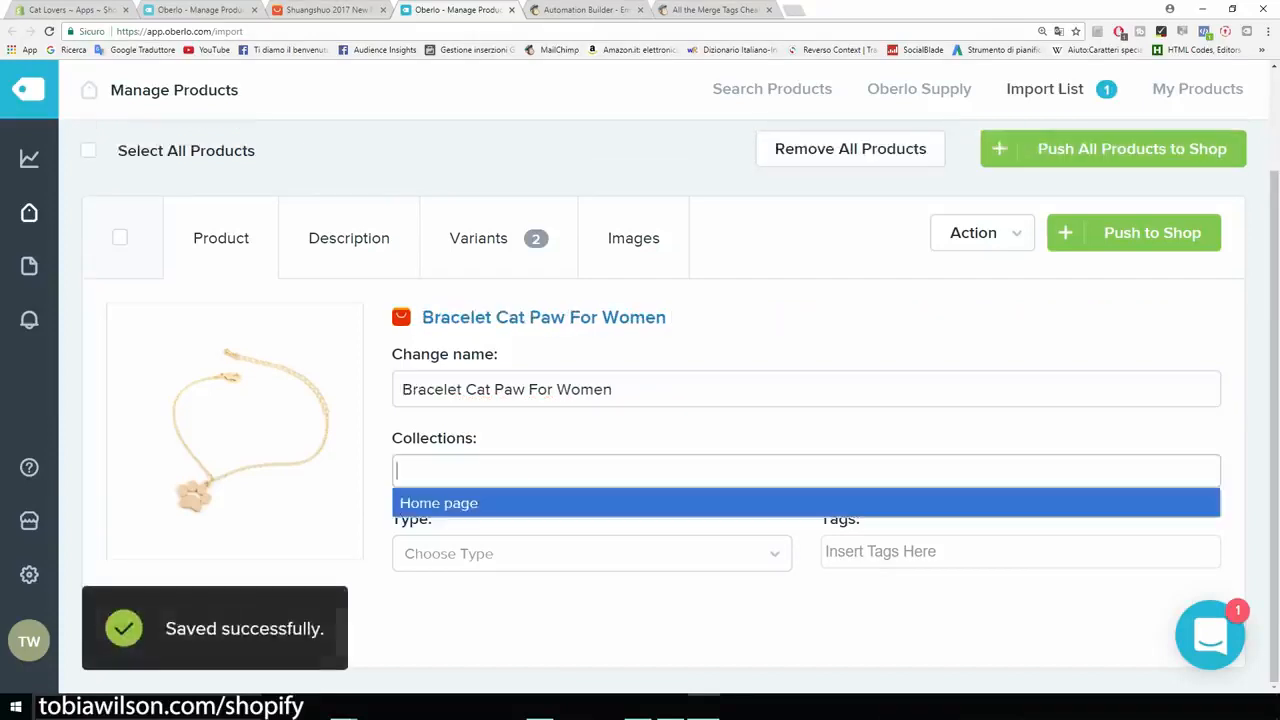
key("Return")
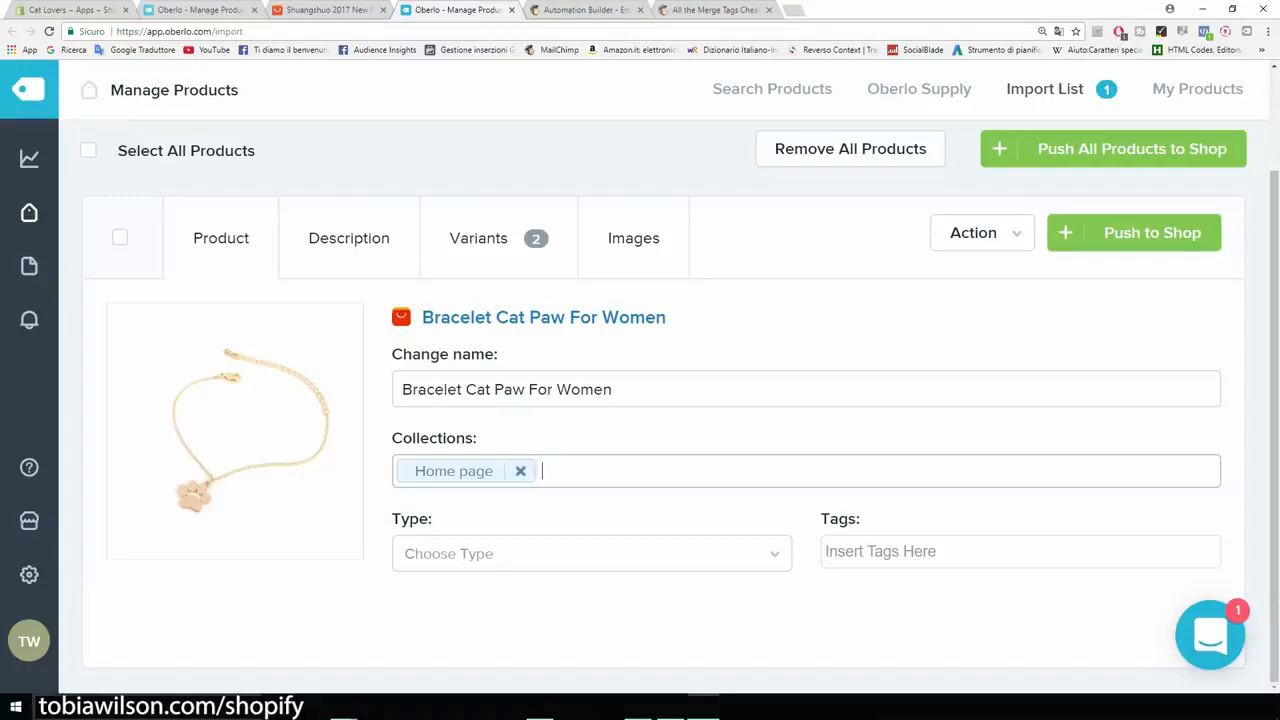
left_click(591, 554)
type("br")
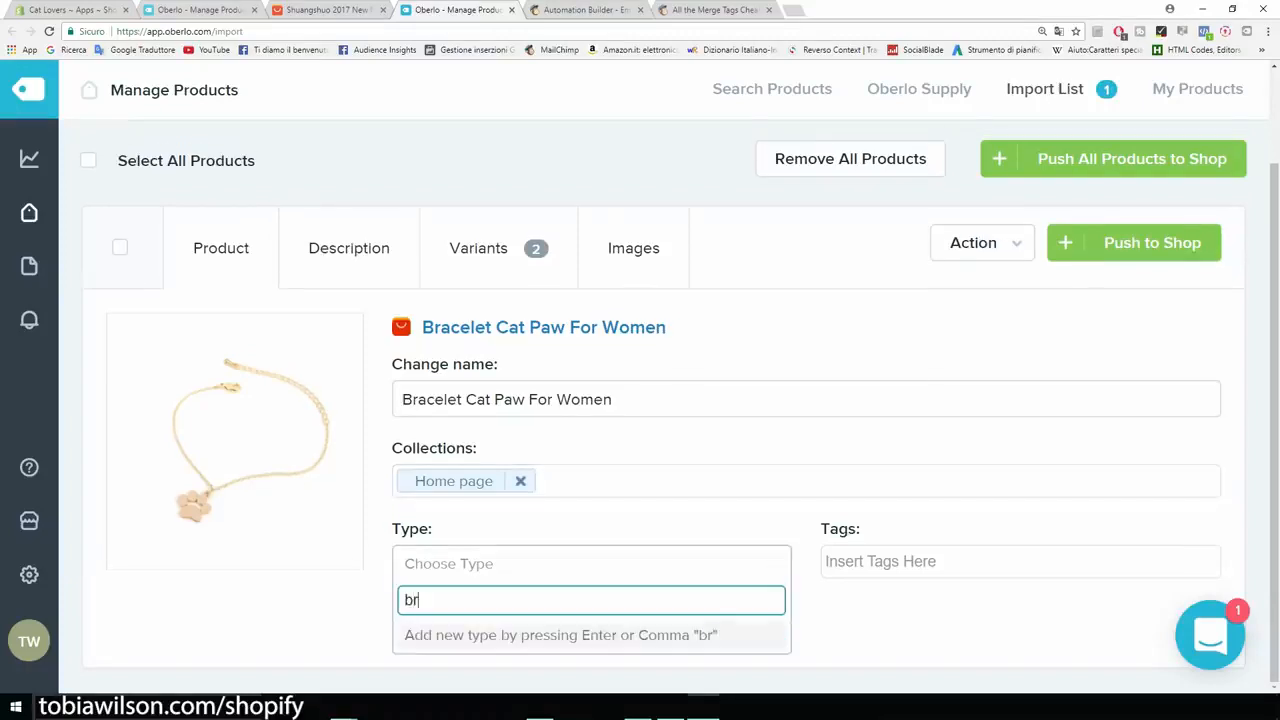
type("acelet")
key("Return")
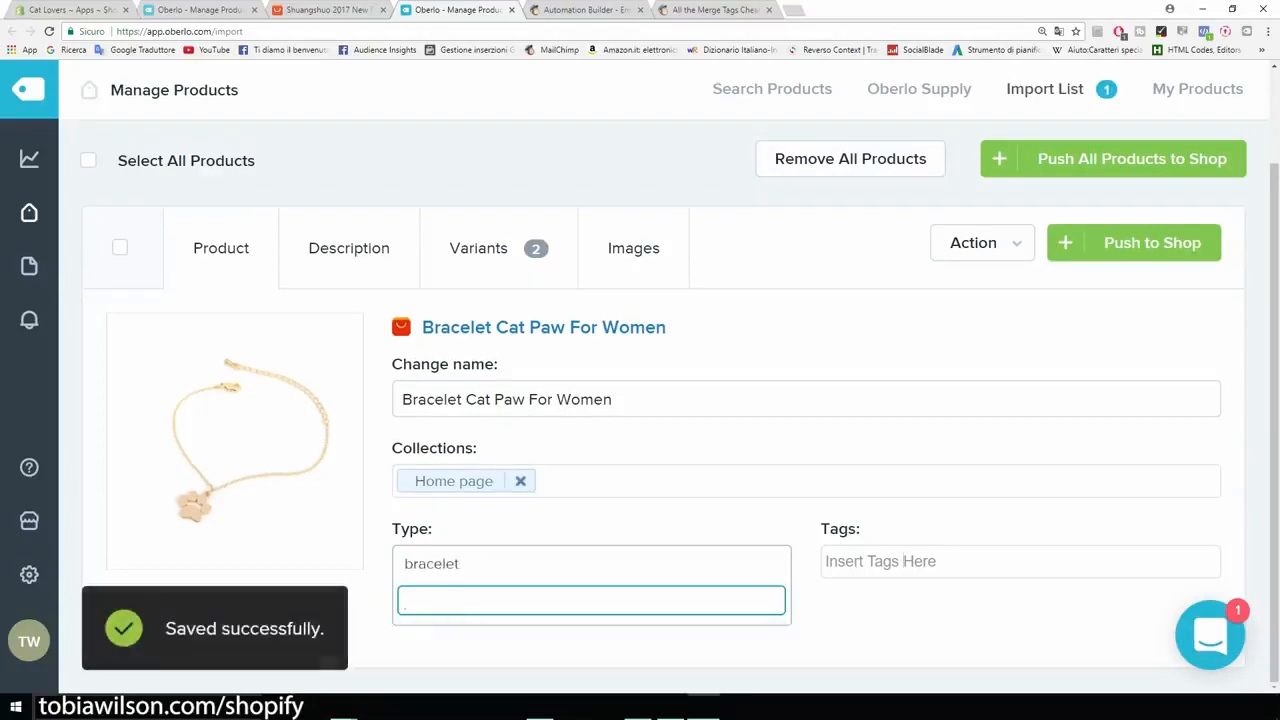
- Add the tags "bracelet" and "cat bracelet" to the product
left_click(904, 561)
type("br")
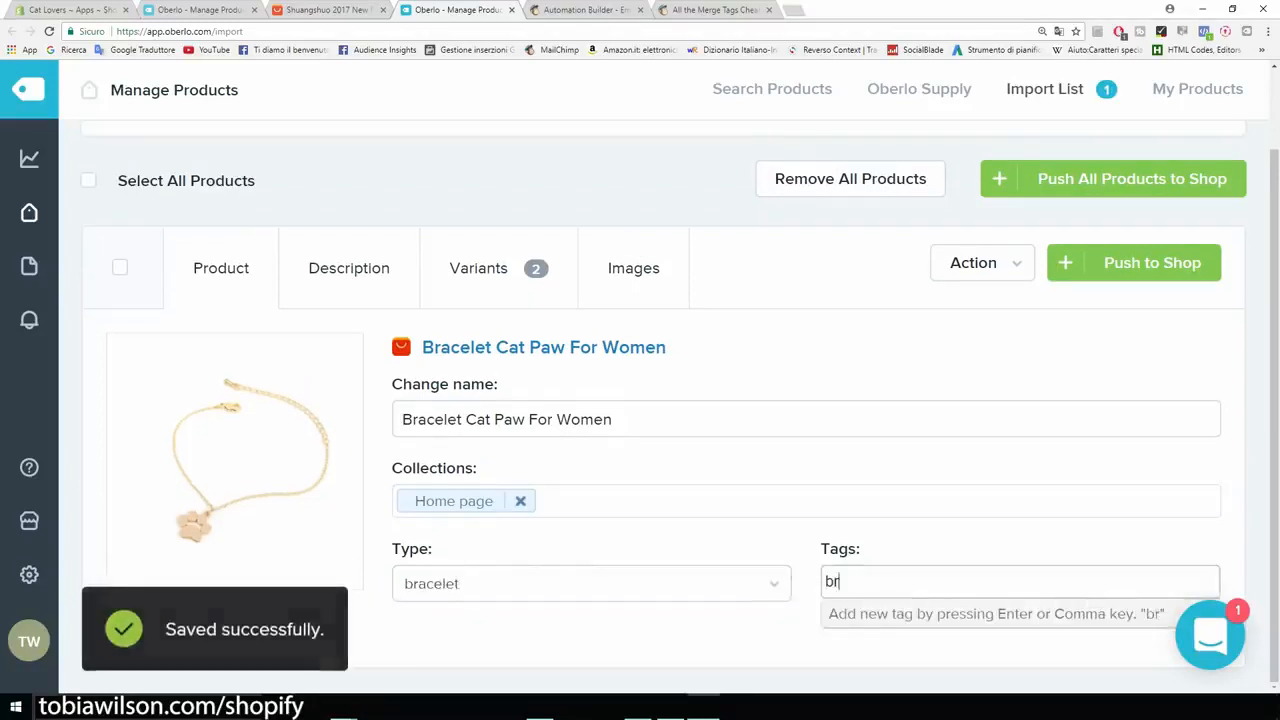
type("acelet")
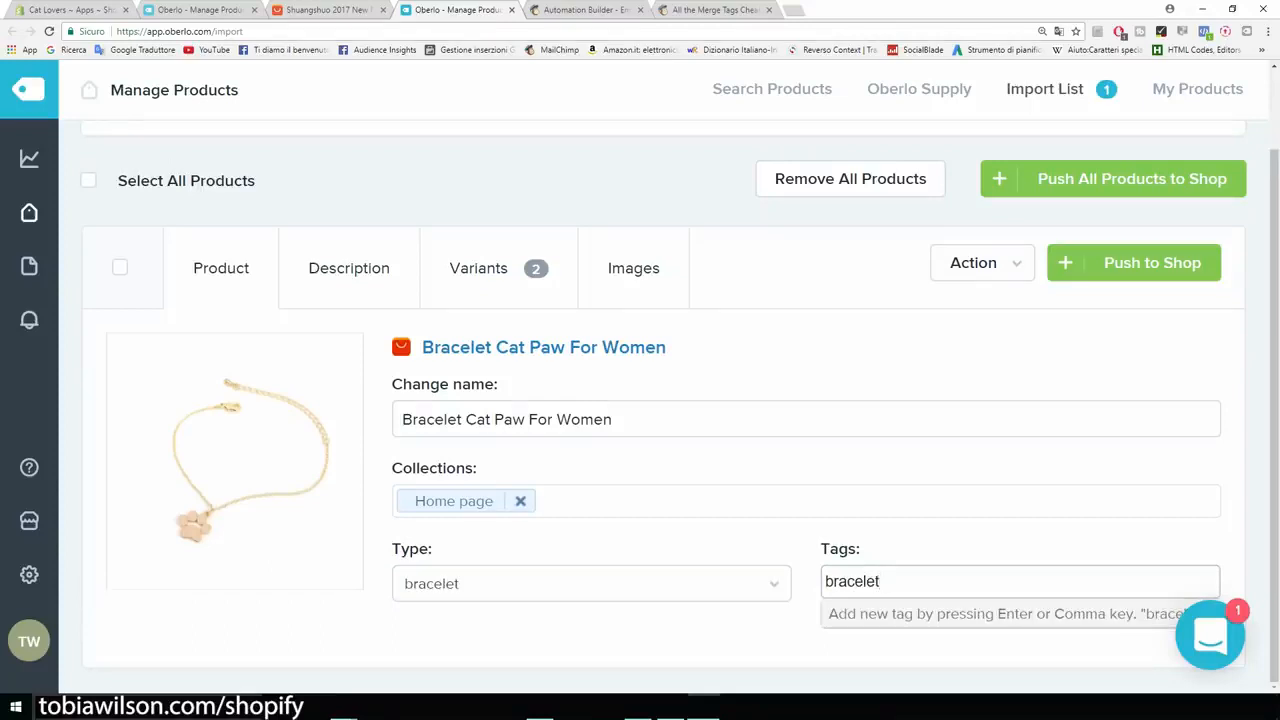
key("Return")
type("c")
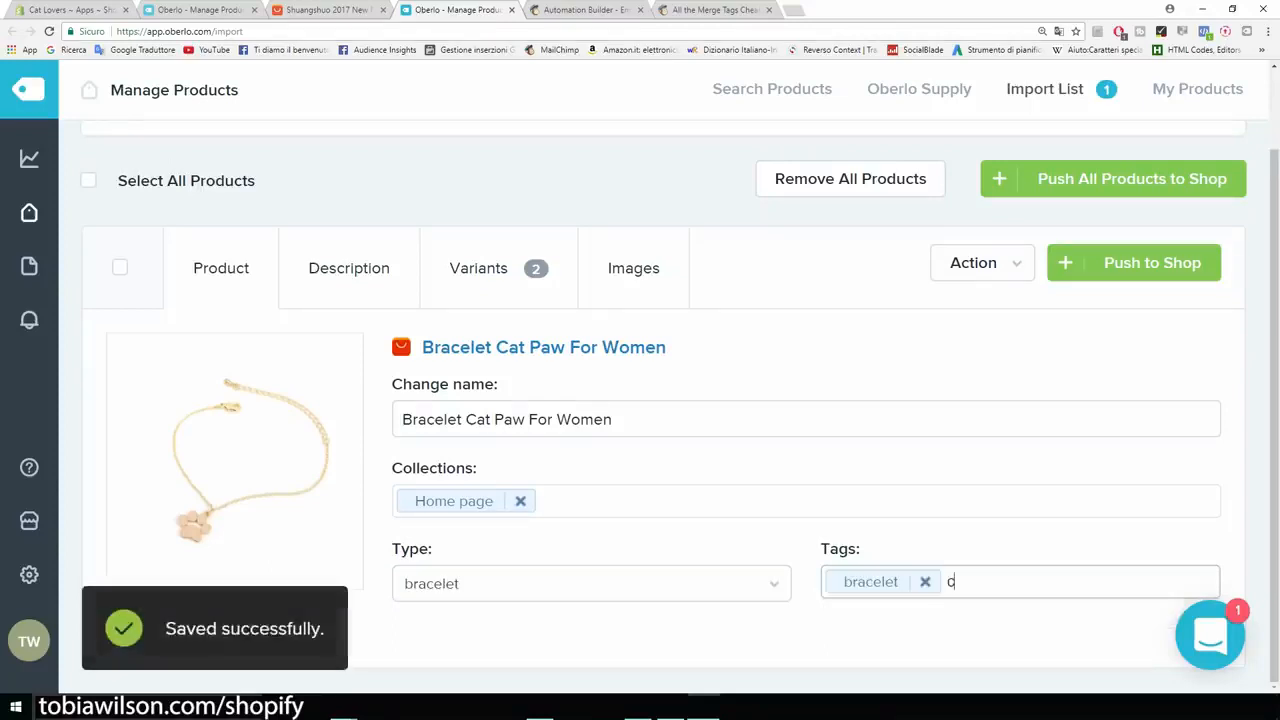
type("at bracelet")
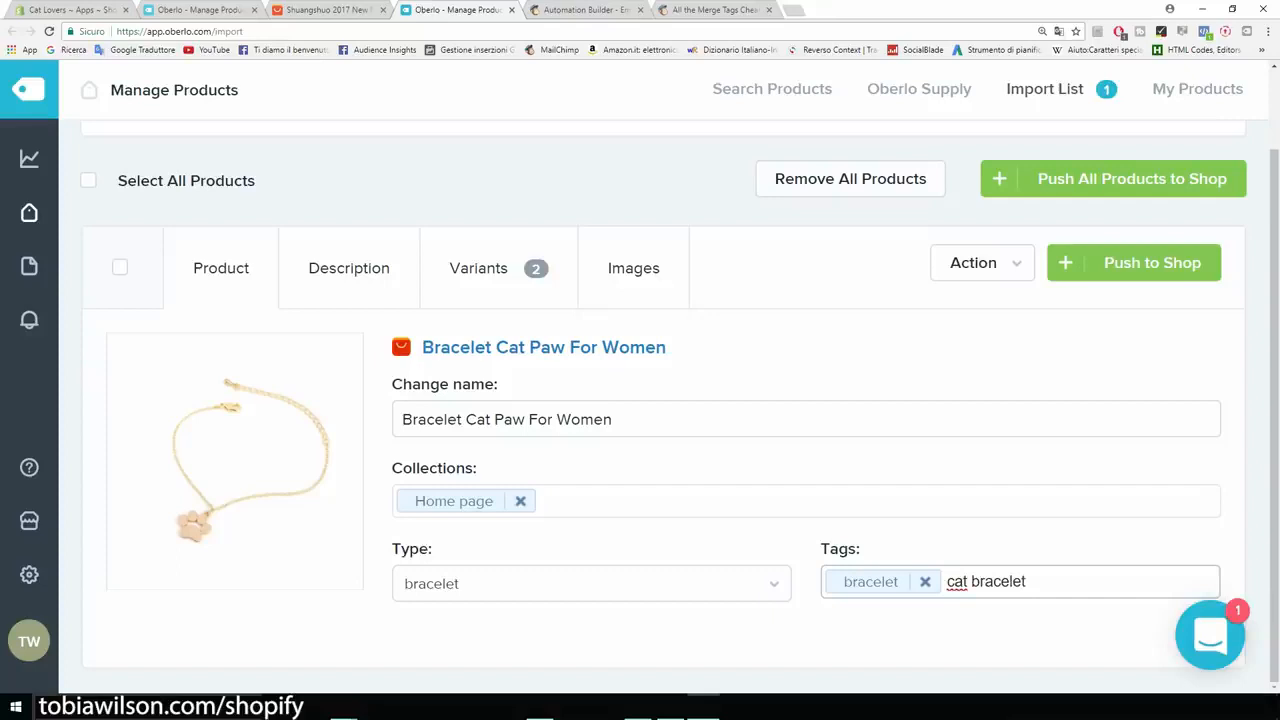
key("Return")
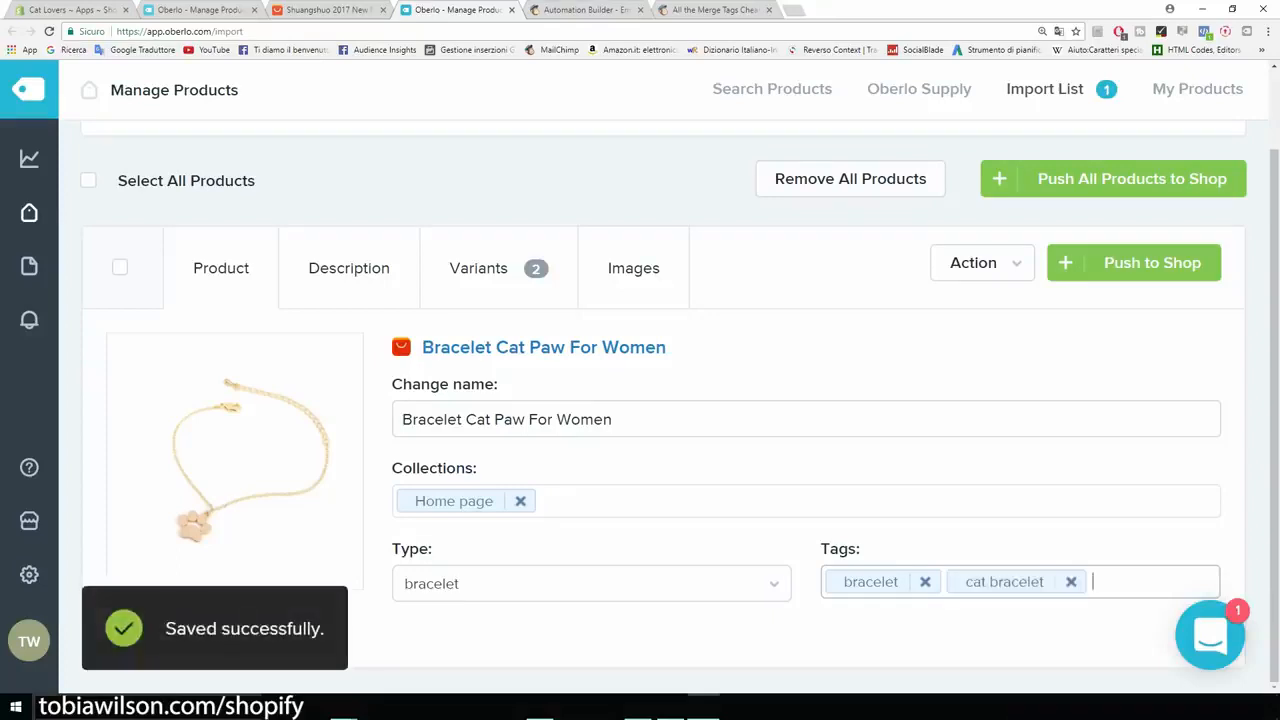
- Open the product's description, look through the imported specification list and select its entire text
left_click(348, 268)
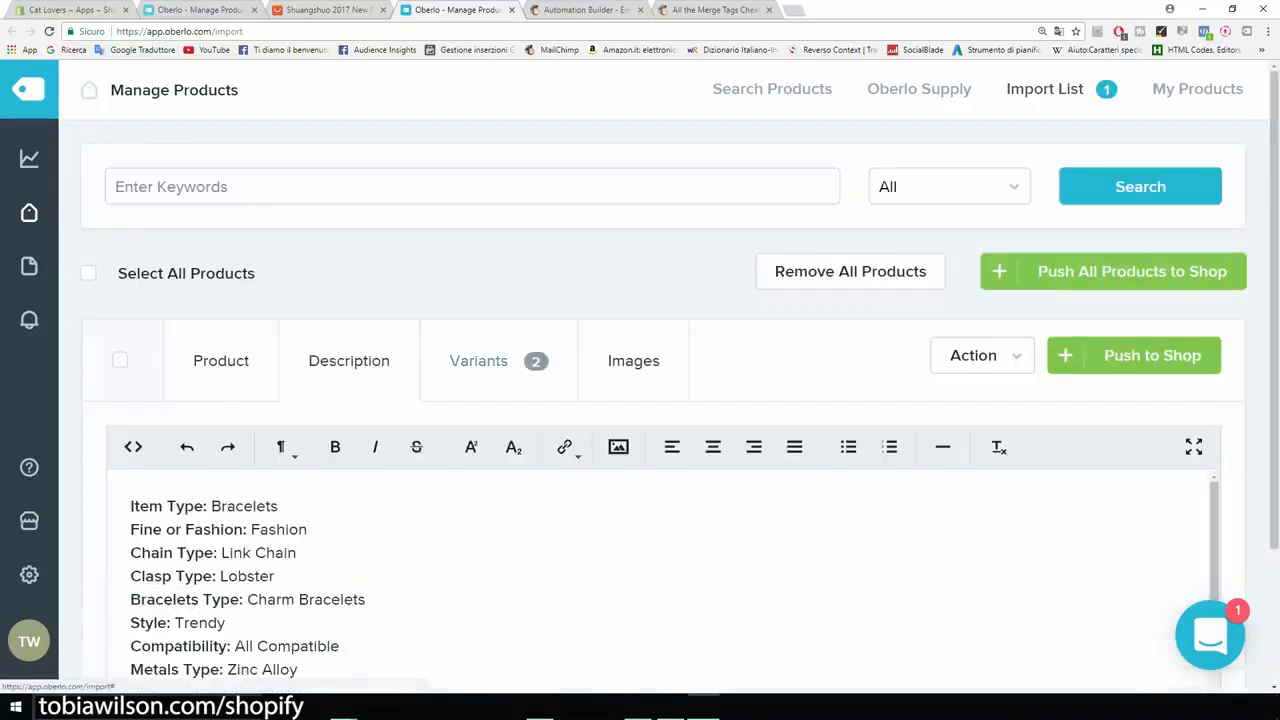
scroll(660, 580, "down", 1)
scroll(660, 400, "down", 1)
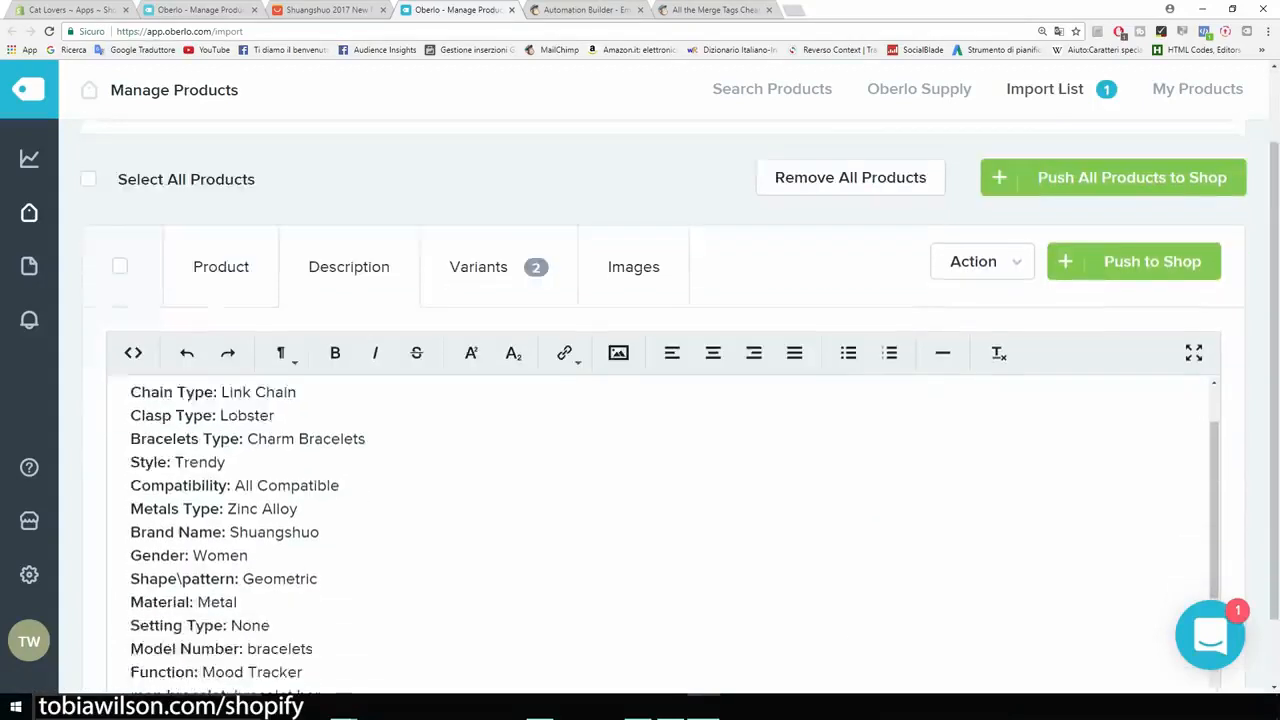
scroll(660, 400, "down", 1)
scroll(660, 520, "up", 1)
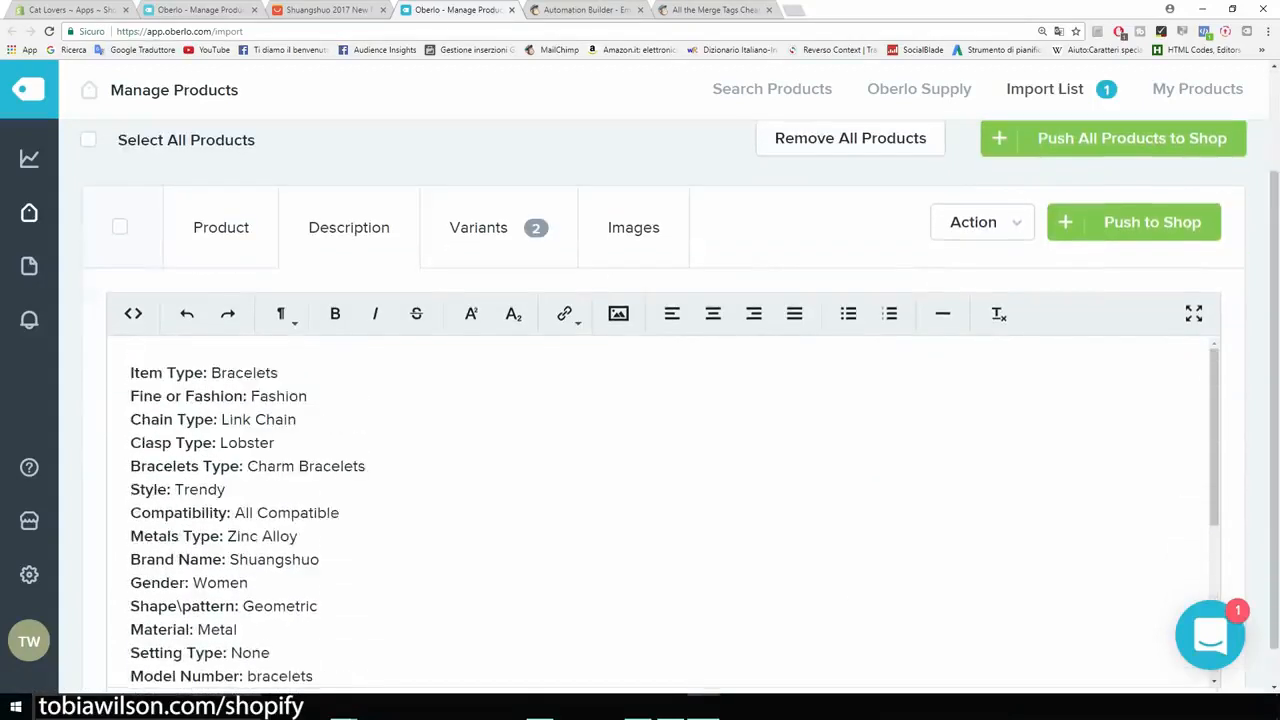
left_click_drag(130, 372, 298, 536)
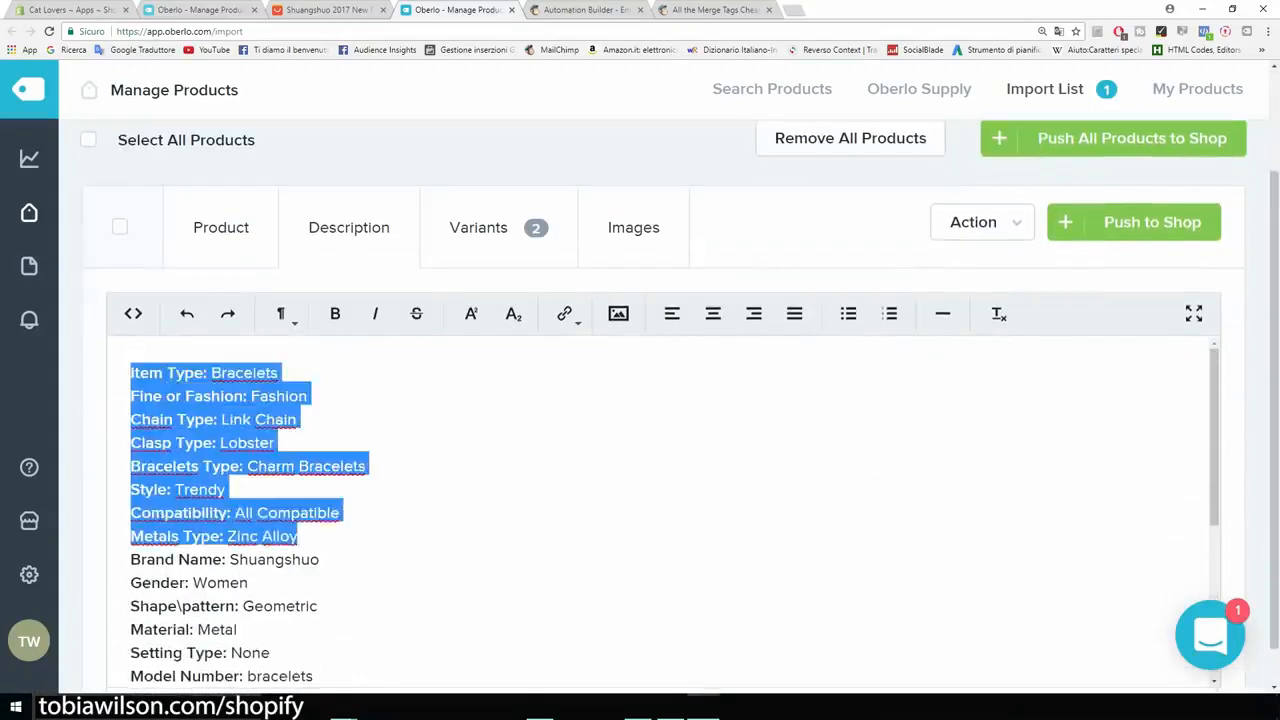
scroll(660, 500, "down", 5)
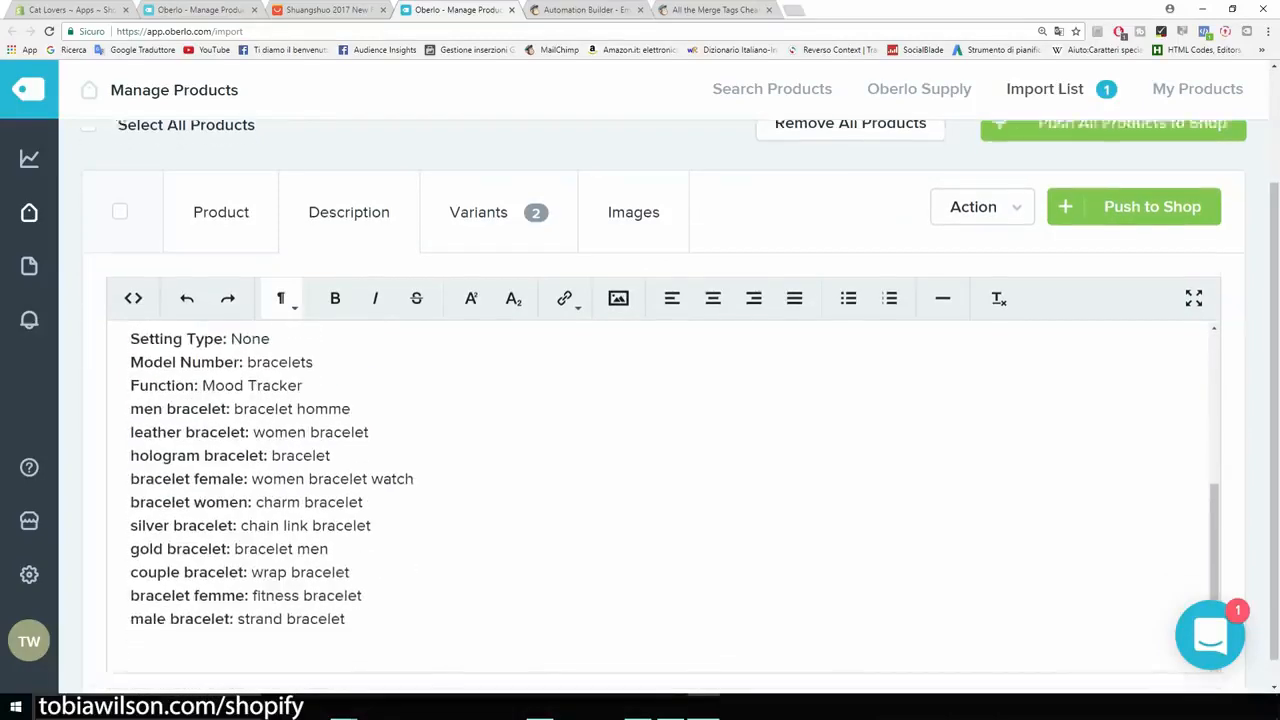
scroll(660, 400, "down", 1)
left_click_drag(345, 590, 130, 298)
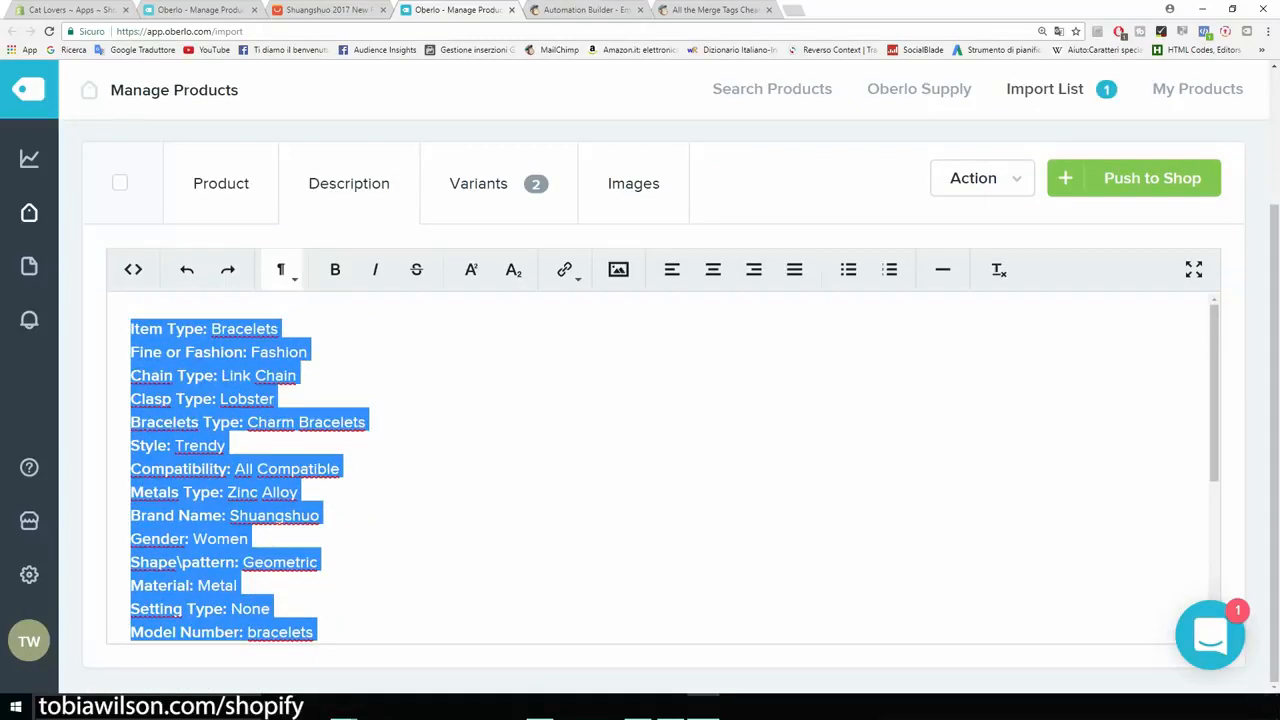
- Switch to the bracelet's AliExpress page and examine its item specifics and the seller's product description text
left_click(330, 9)
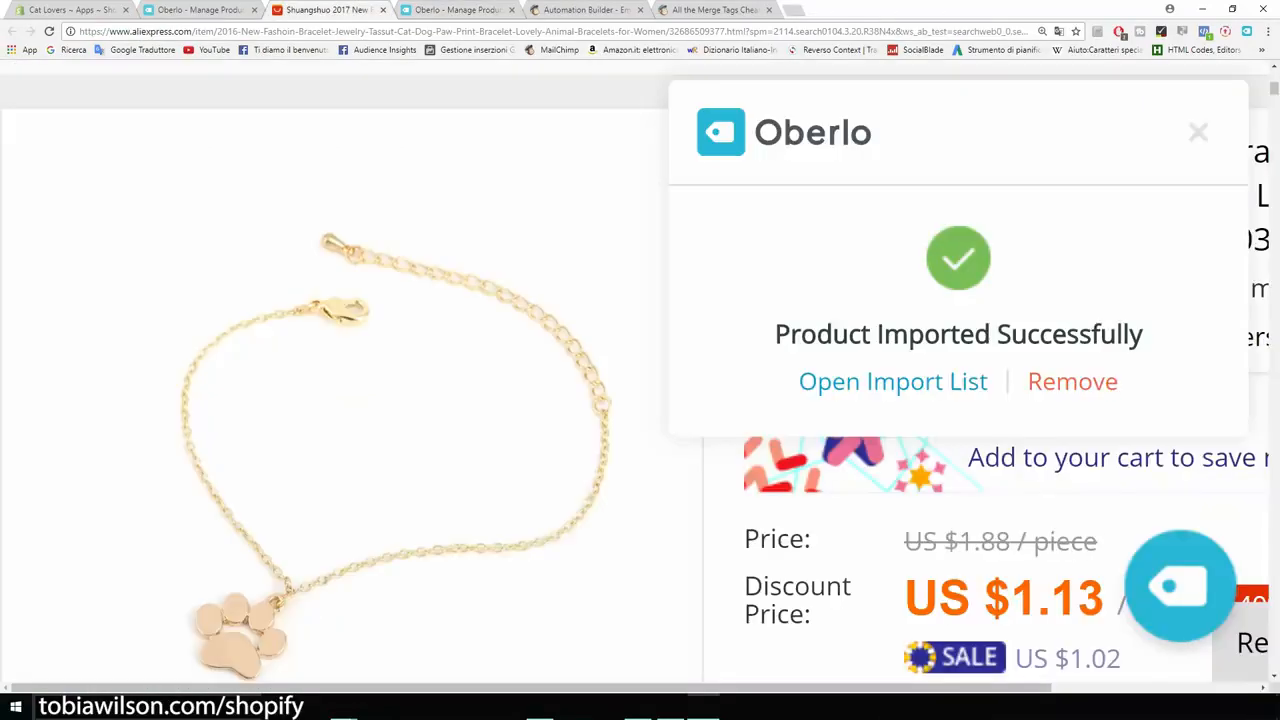
key("ctrl+minus")
key("ctrl+minus")
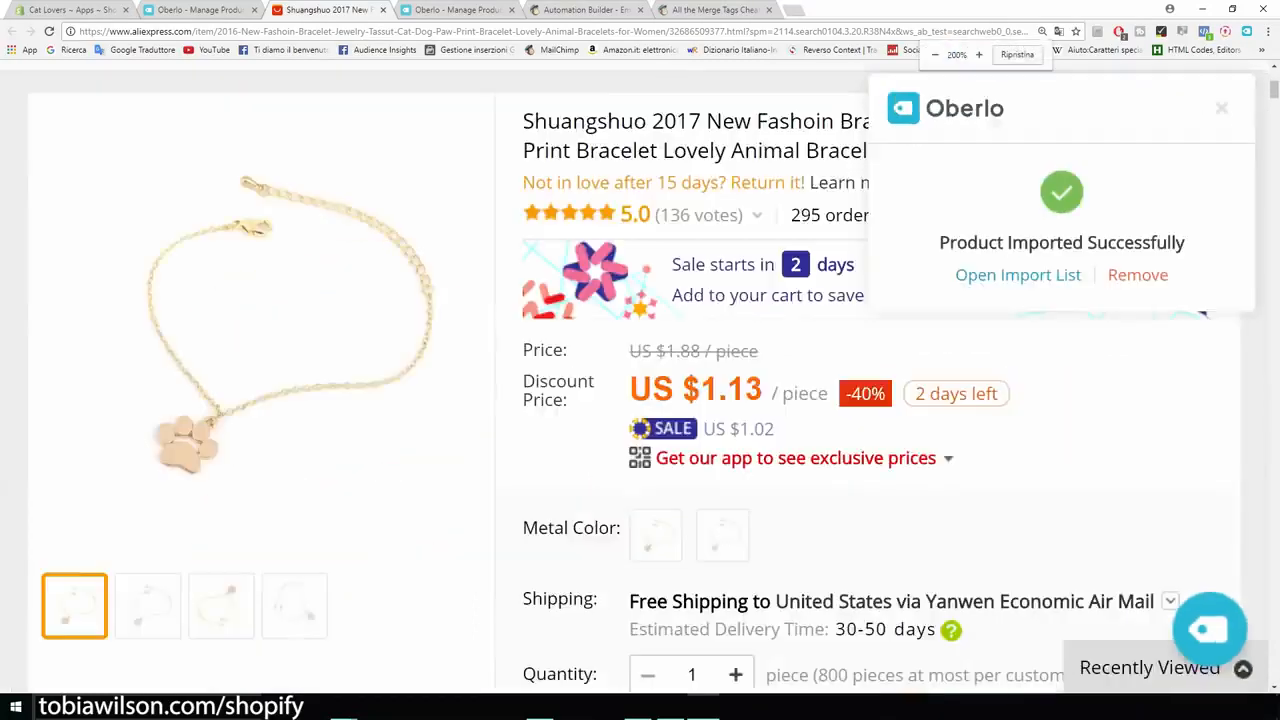
key("ctrl+minus")
key("ctrl+minus")
scroll(640, 400, "down", 3)
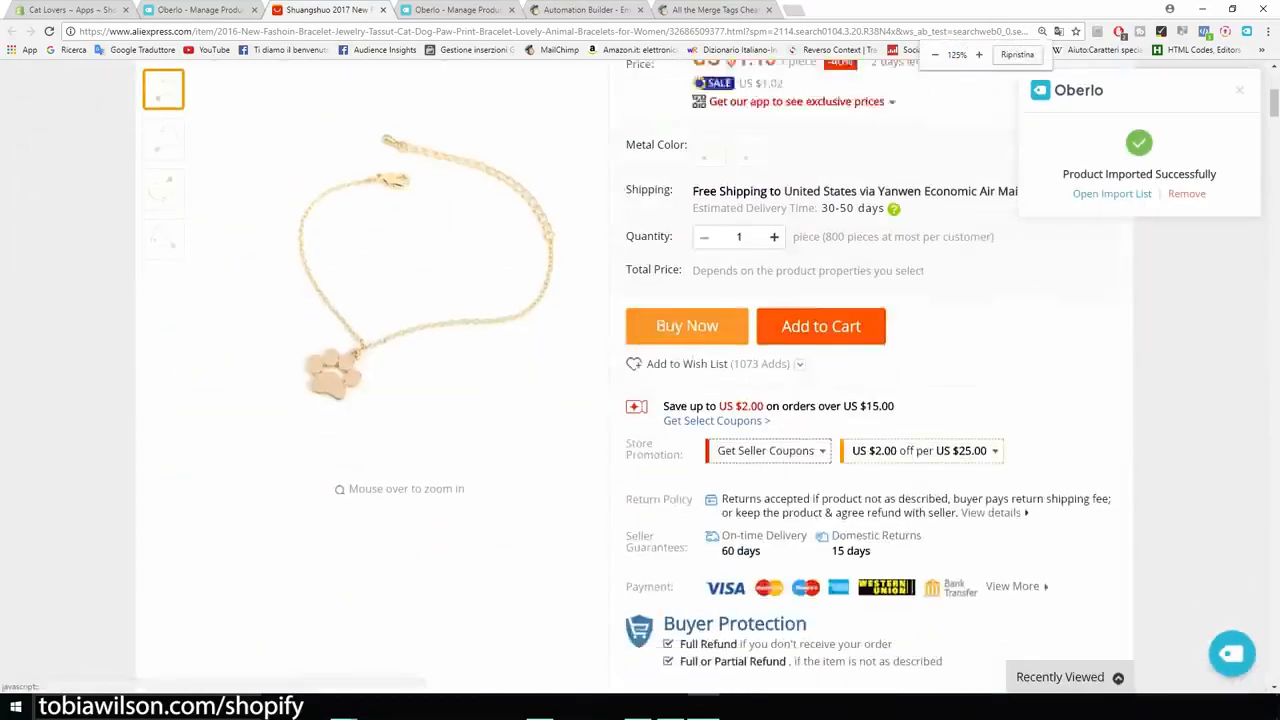
scroll(640, 400, "down", 10)
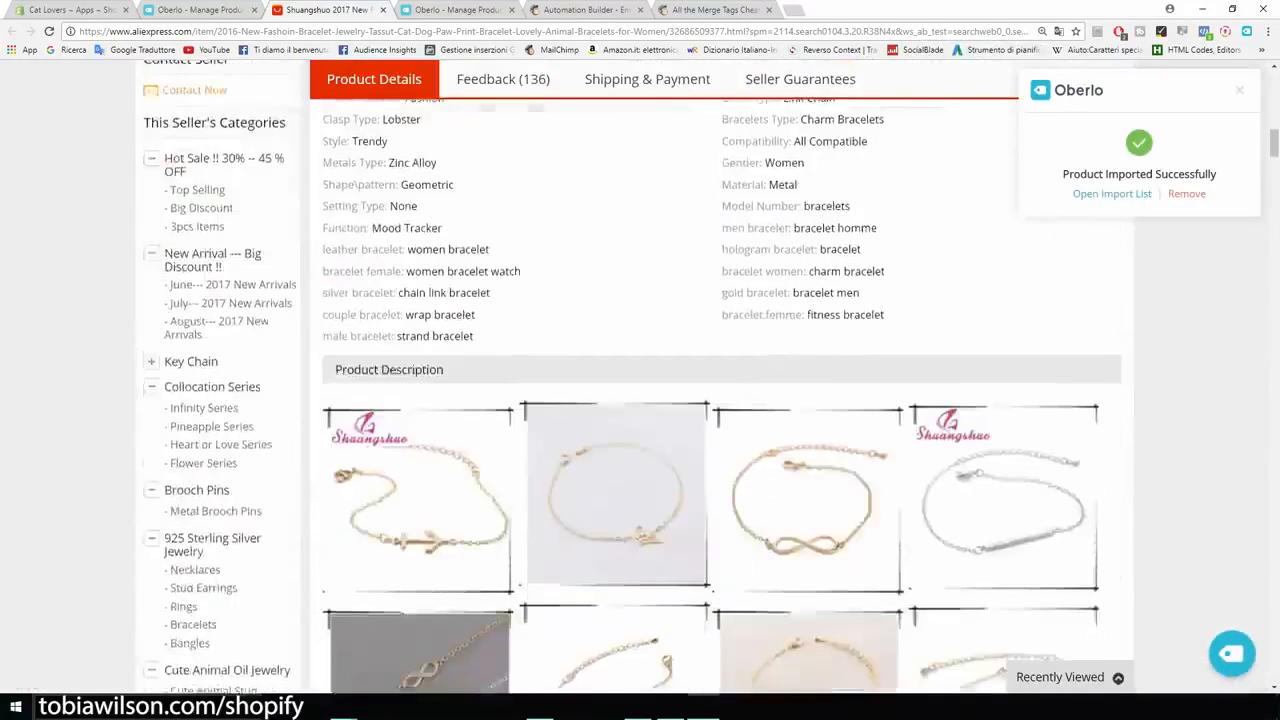
left_click_drag(862, 428, 322, 273)
scroll(640, 400, "down", 10)
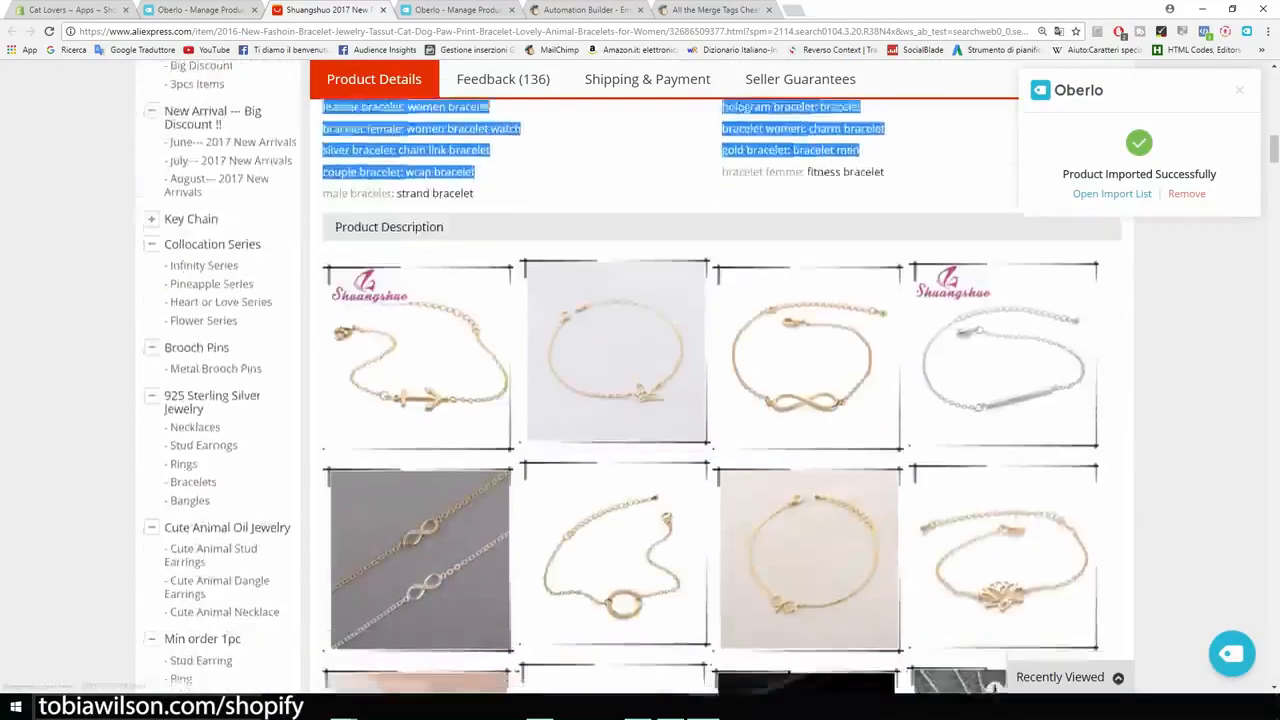
scroll(640, 400, "down", 10)
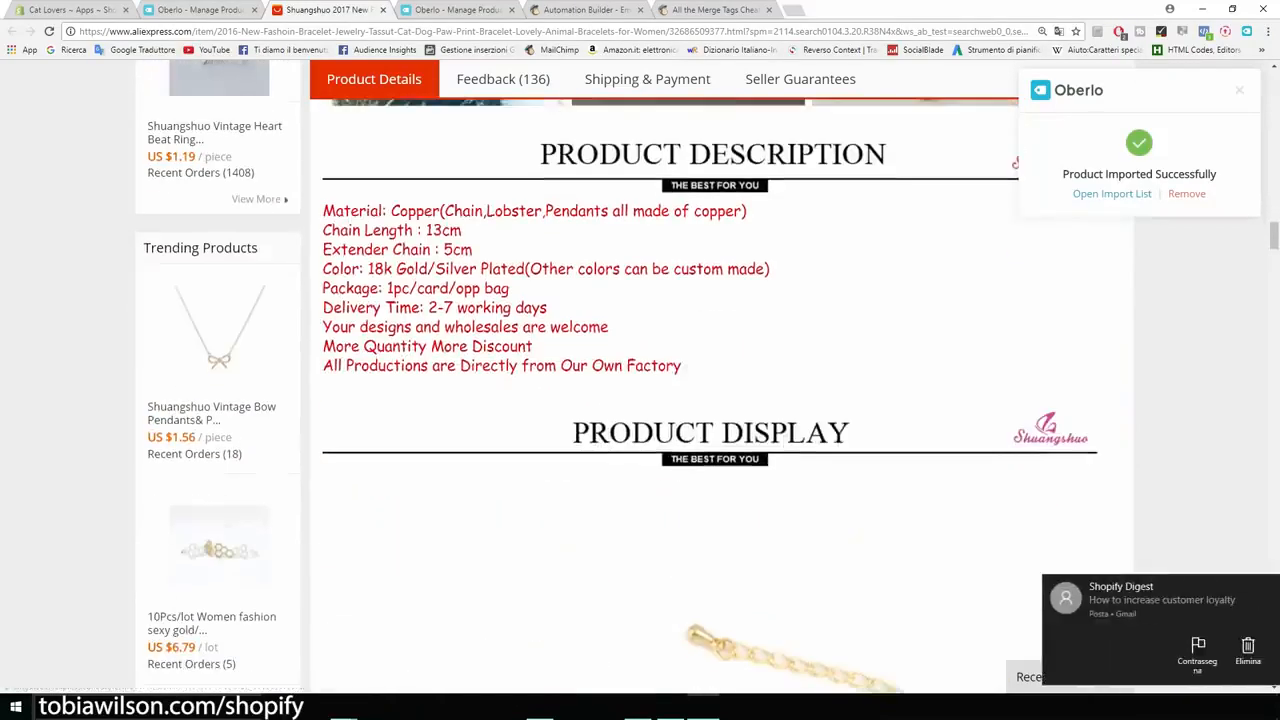
left_click_drag(682, 366, 440, 288)
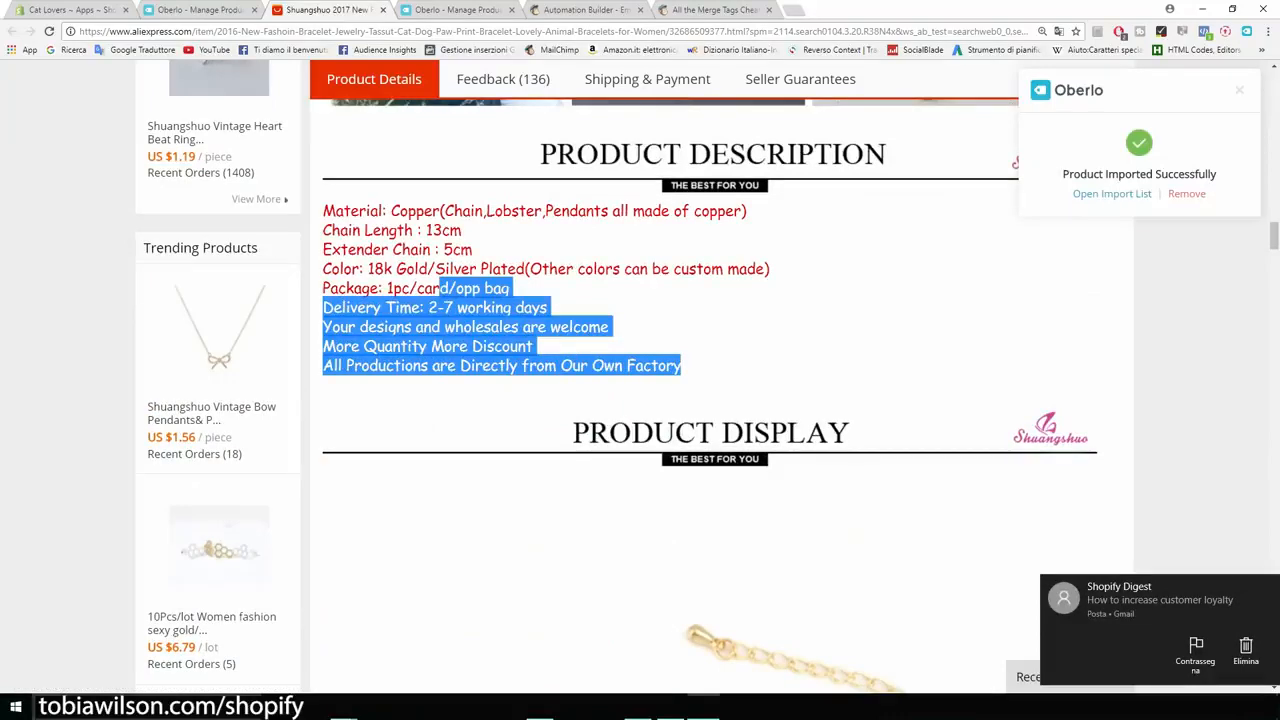
- Return to the Oberlo import list and replace the selected description with "Beatiful bracelet..."
left_click(160, 9)
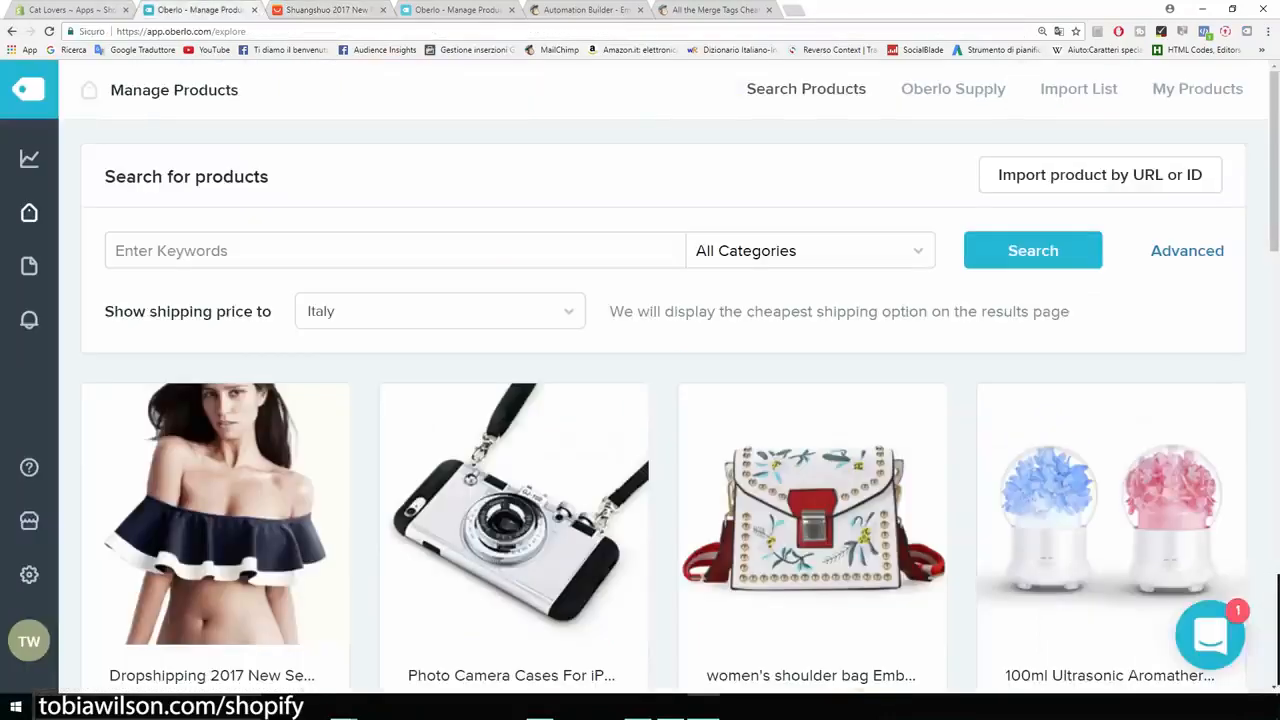
left_click(457, 10)
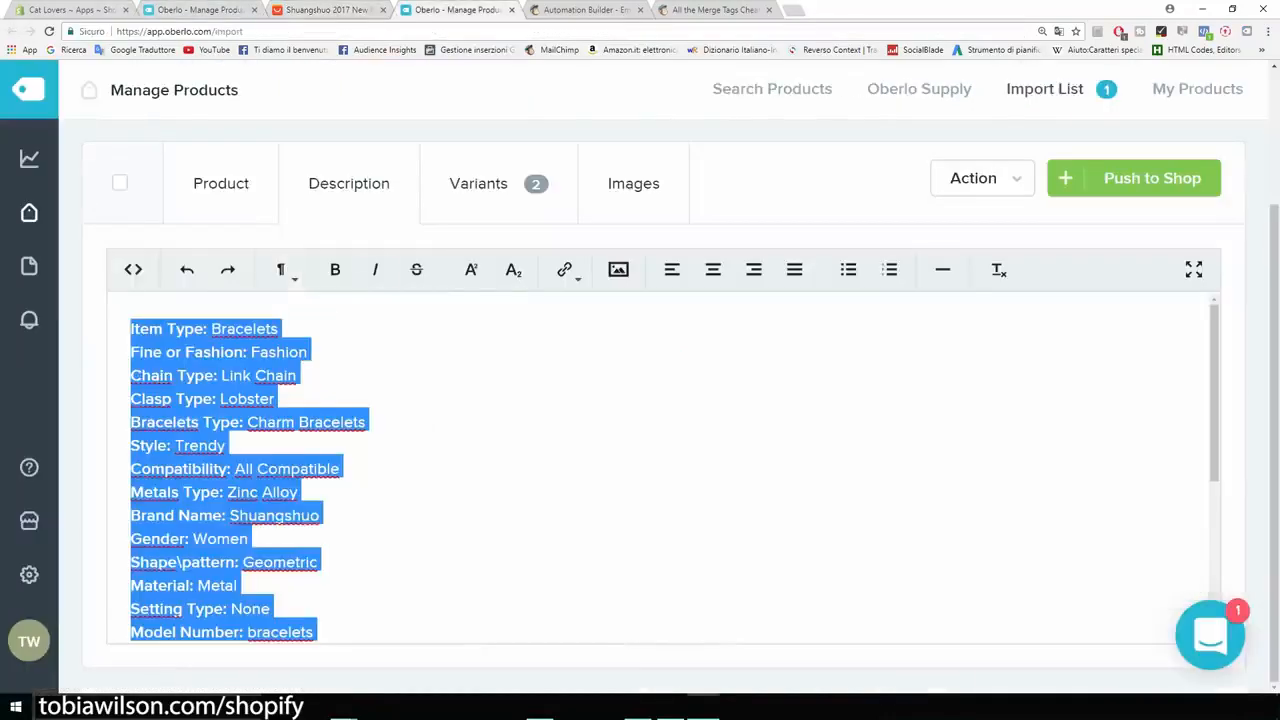
key("Delete")
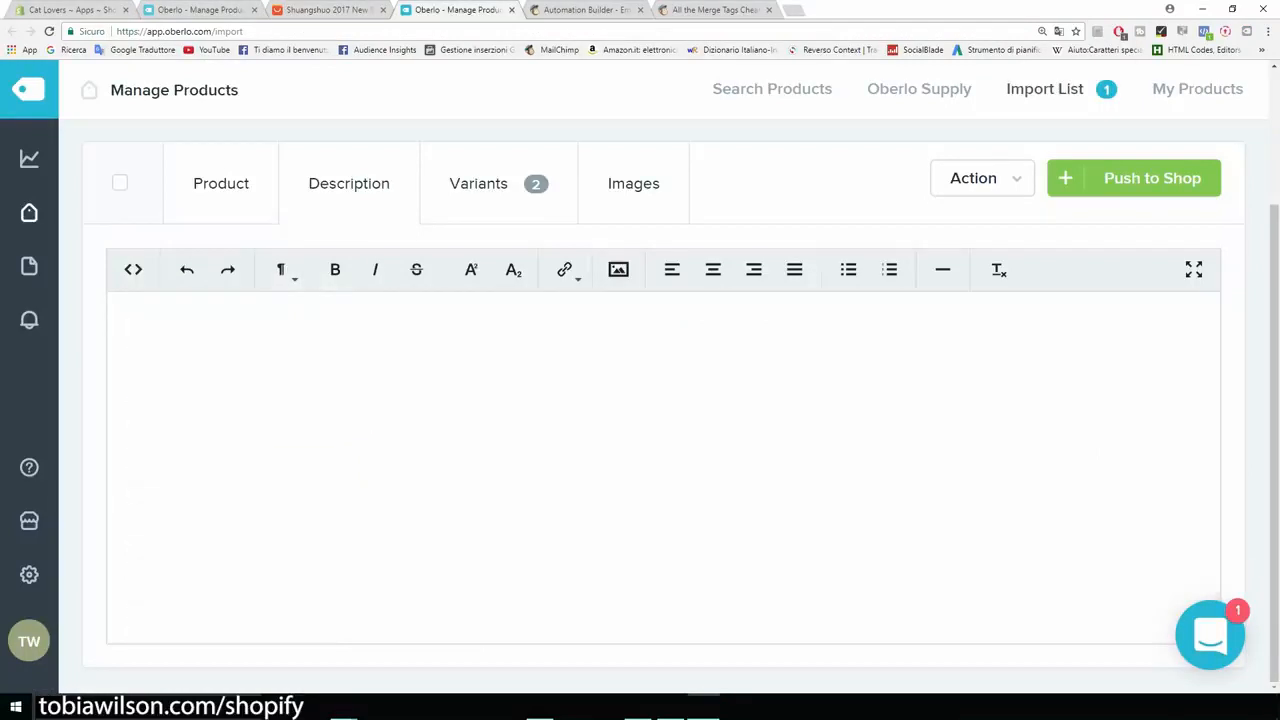
type("Bea")
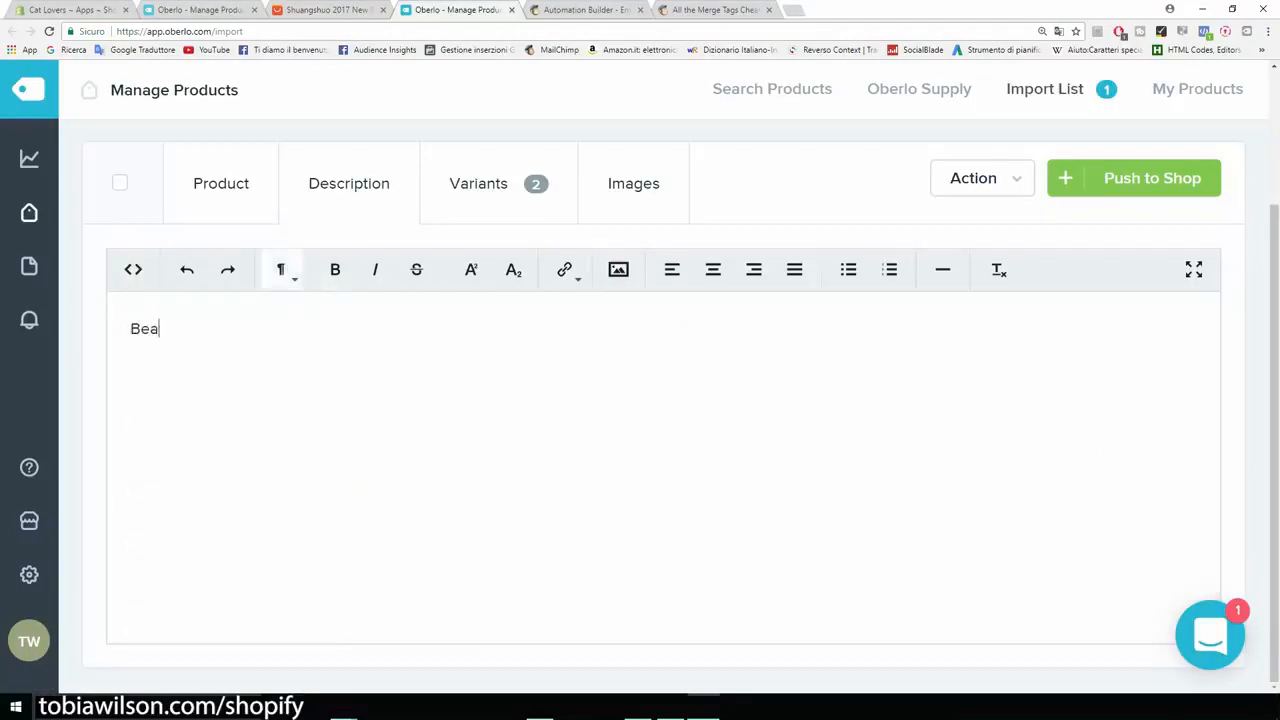
type("tiful bracelet...")
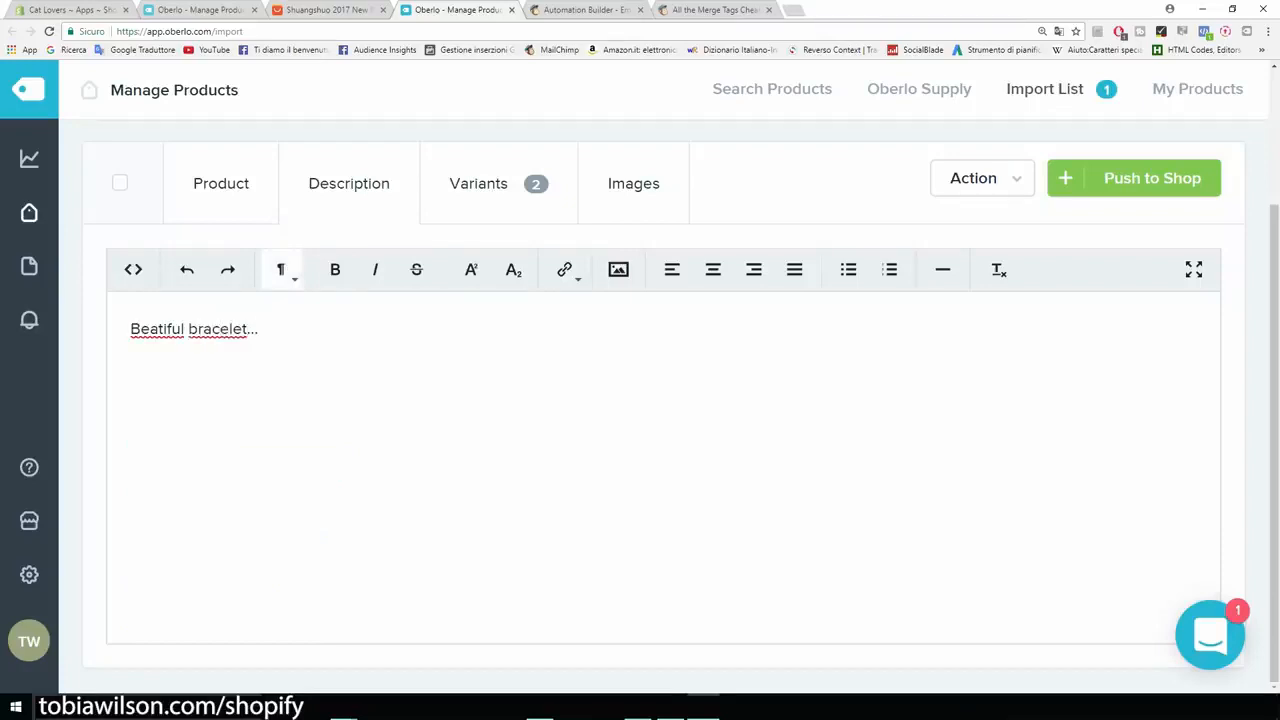
key("shift+Left")
key("shift+Left")
key("shift+Left")
key("shift+Left")
key("shift+Left")
key("shift+Left")
key("shift+Left")
key("shift+Left")
key("shift+Left")
key("shift+Left")
key("shift+Left")
key("shift+Left")
key("shift+Left")
key("shift+Left")
key("shift+Left")
key("shift+Left")
key("shift+Left")
key("shift+Left")
key("shift+Left")
key("shift+Left")
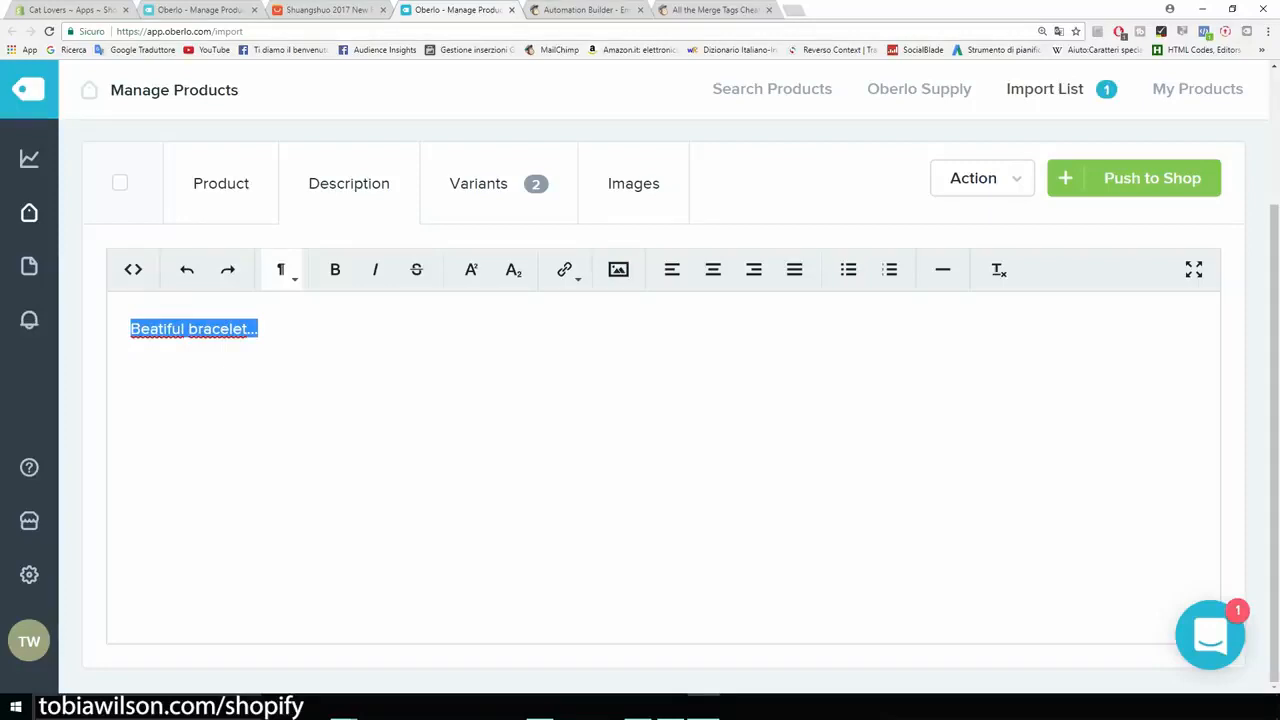
key("Right")
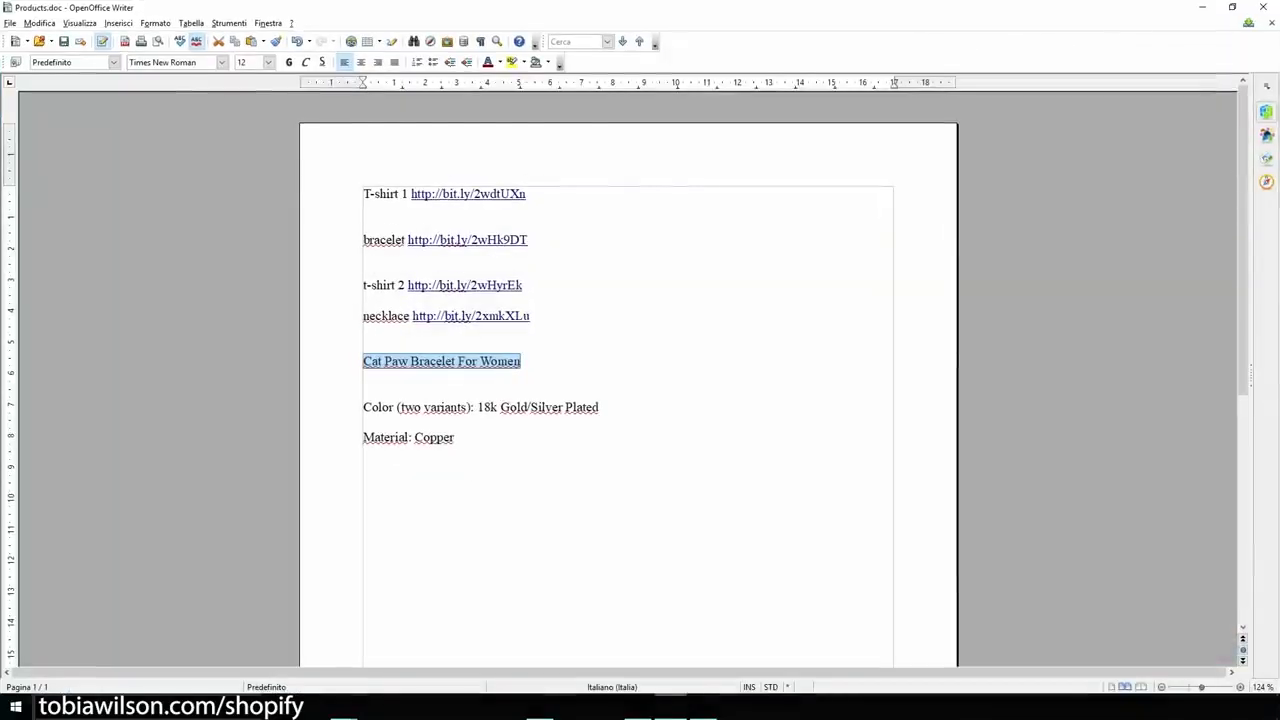
- Copy the color and material lines from Products.doc and paste them below "Beatiful bracelet..." in the Oberlo product description
key("Down")
key("Down")
key("Home")
key("shift+Down")
key("shift+Down")
key("shift+End")
key("ctrl+c")
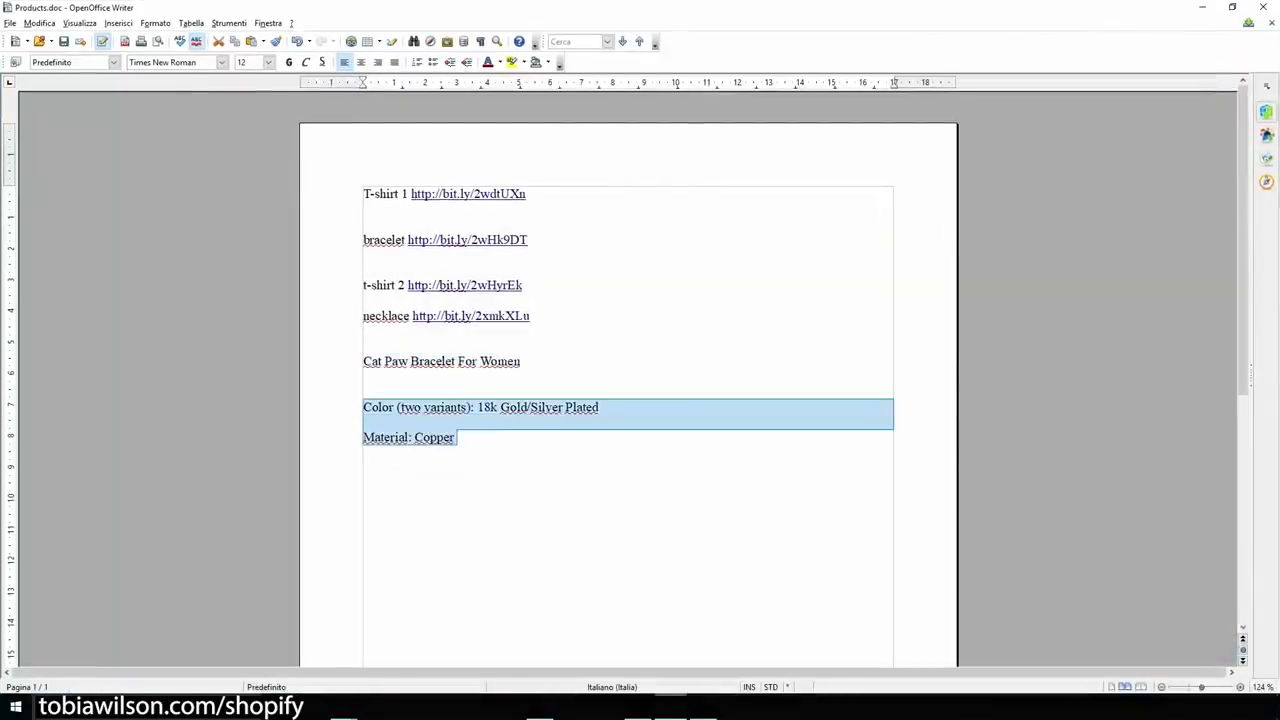
left_click(1202, 7)
key("Return")
key("Return")
key("ctrl+v")
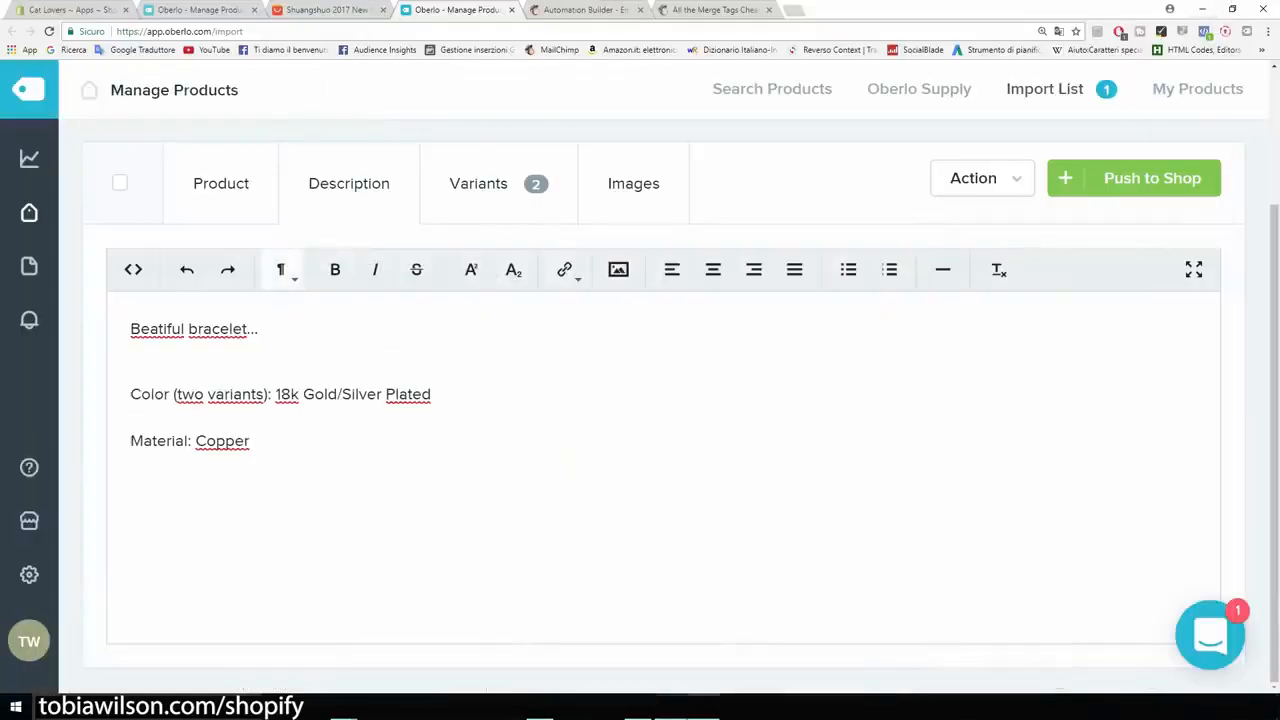
- In the product's images, deselect the second-row gold bracelet and include the first-row gold and silver bracelet photos
scroll(665, 400, "up", 2)
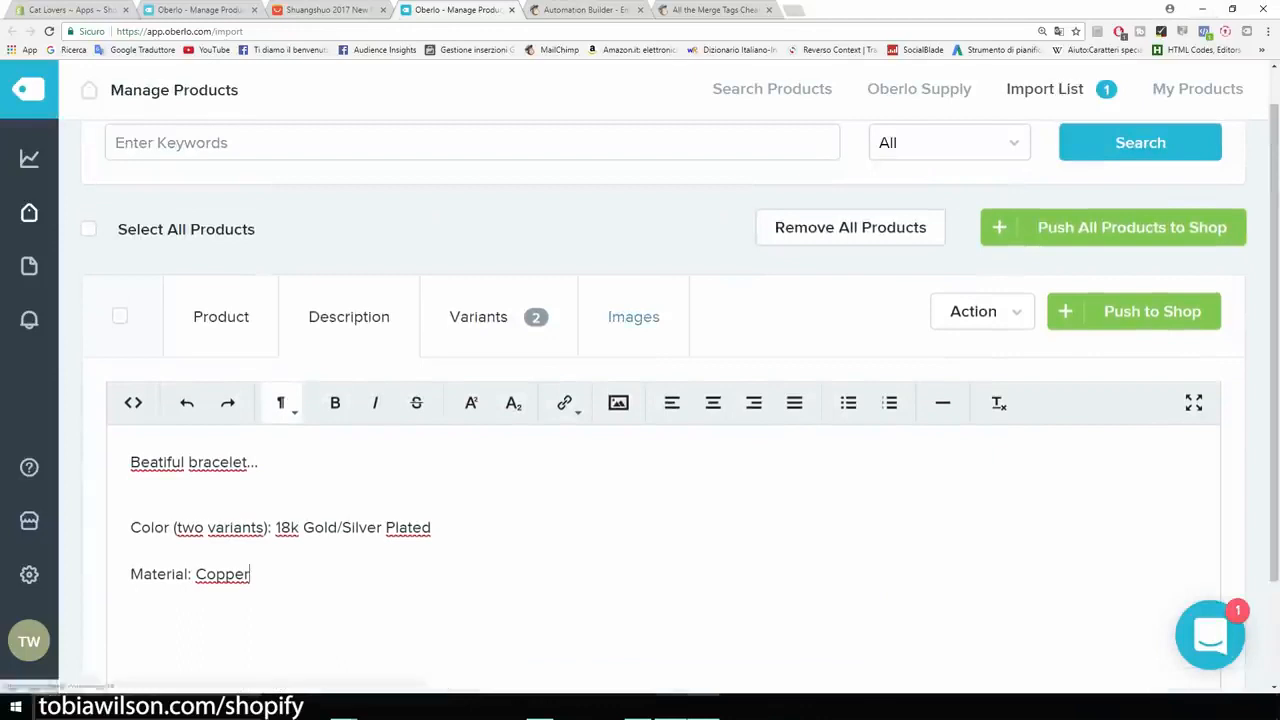
left_click(633, 316)
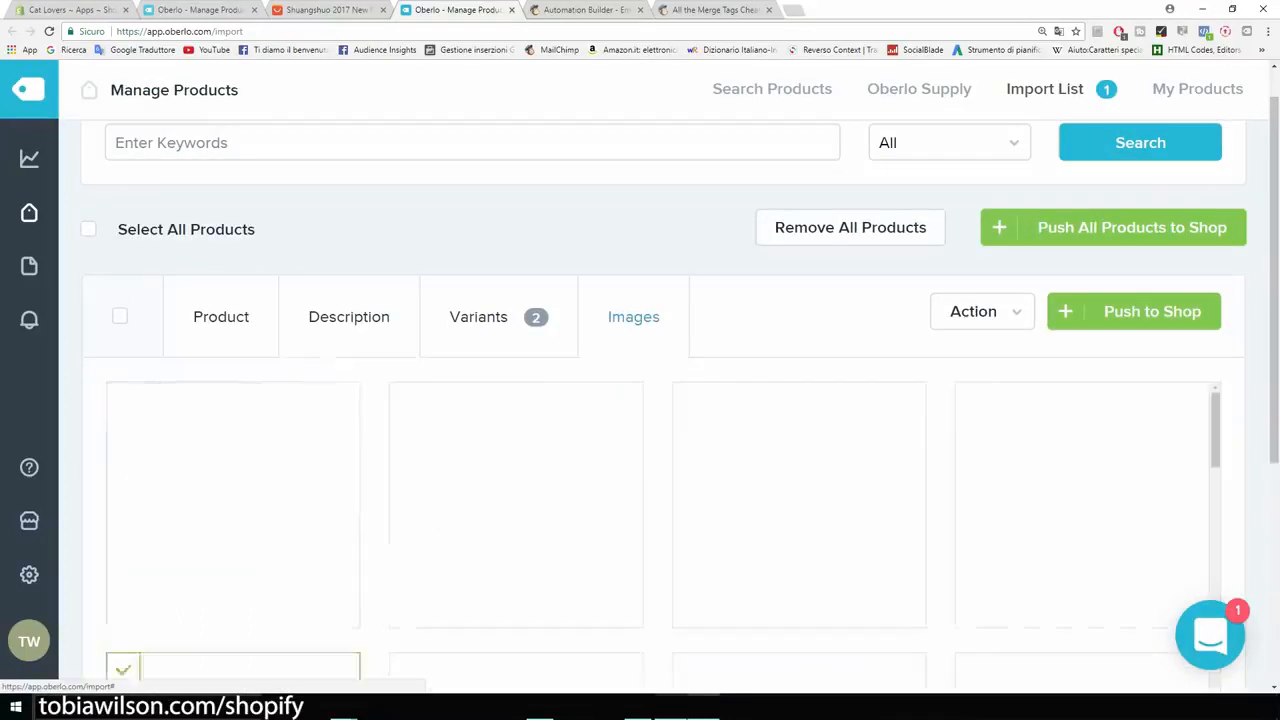
scroll(349, 220, "down", 1)
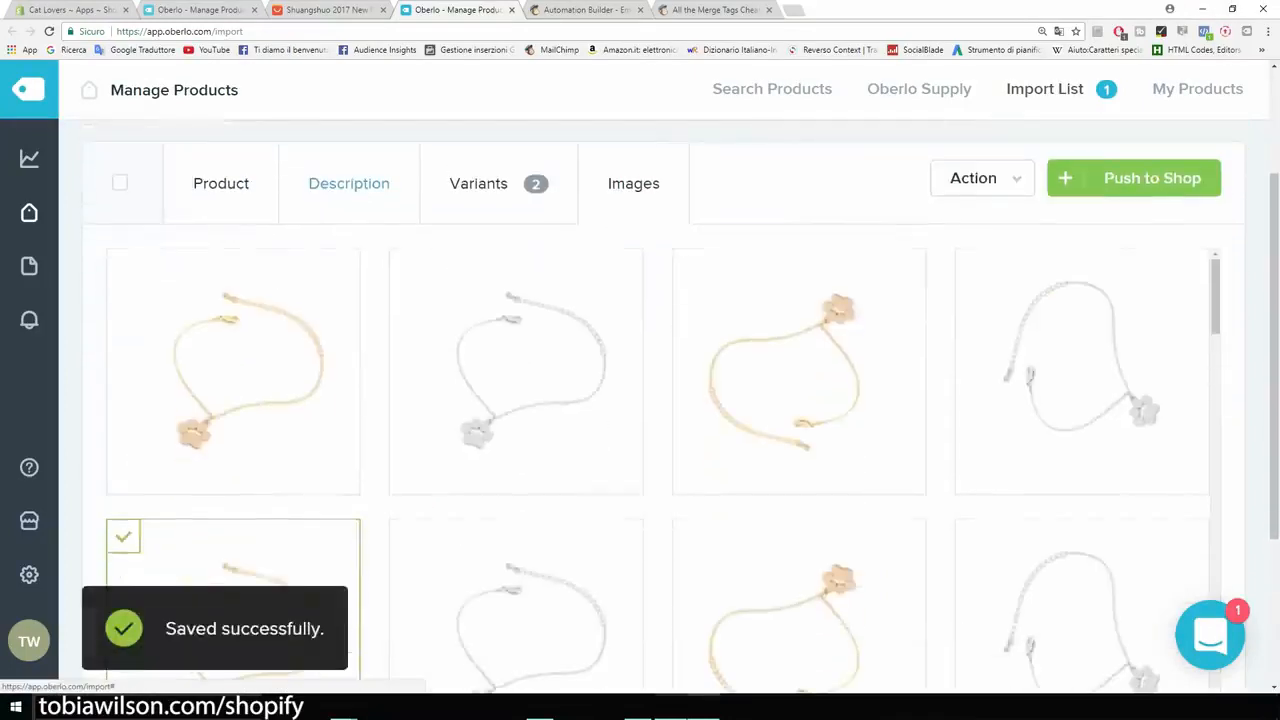
scroll(220, 300, "down", 1)
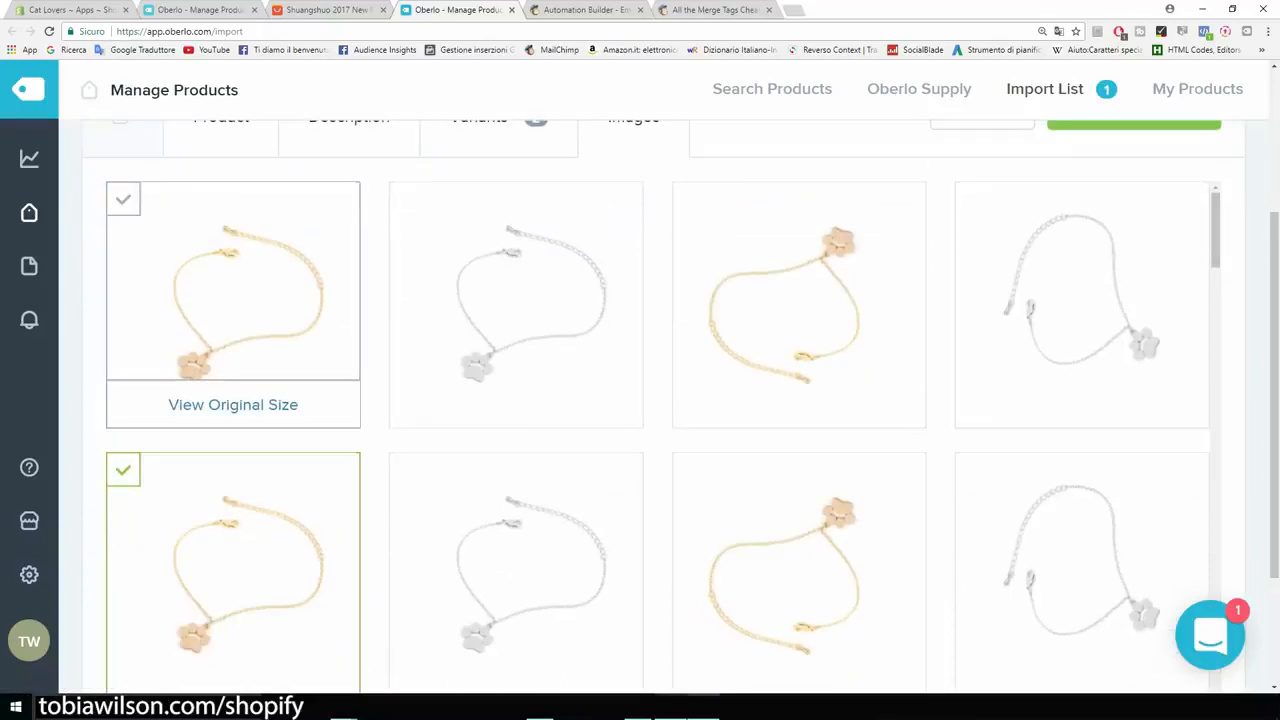
scroll(233, 400, "down", 1)
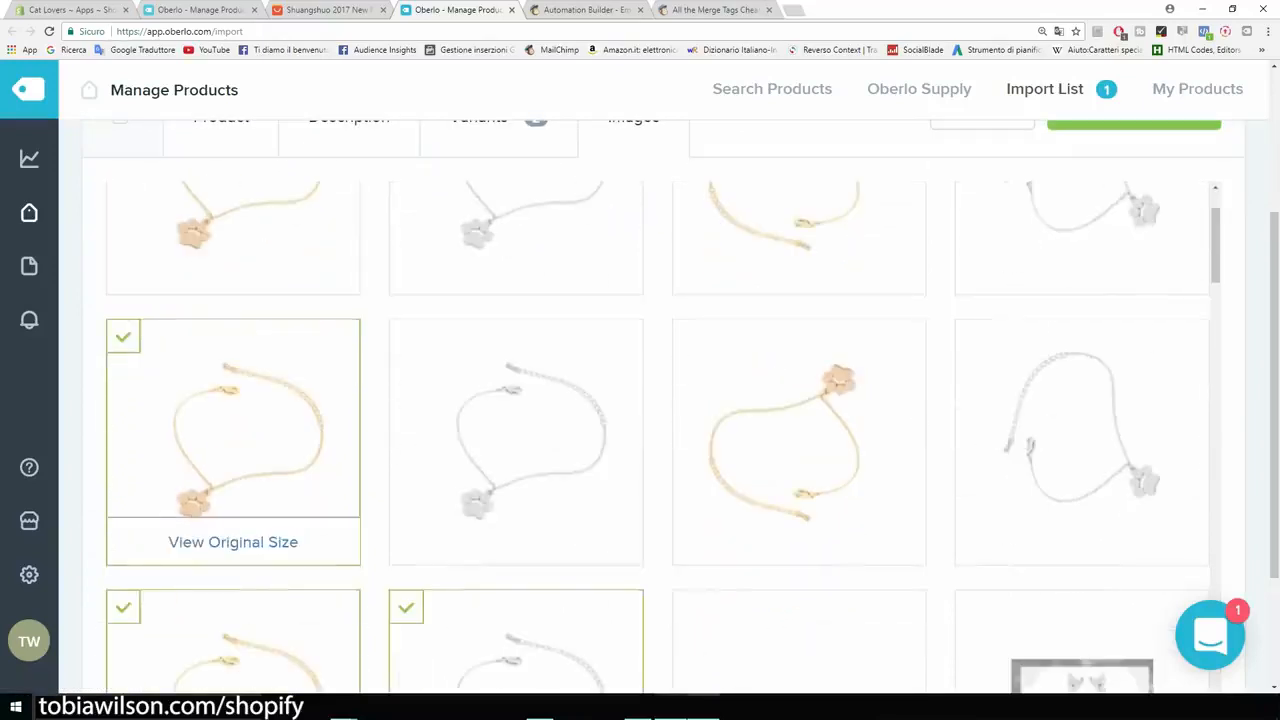
left_click(123, 337)
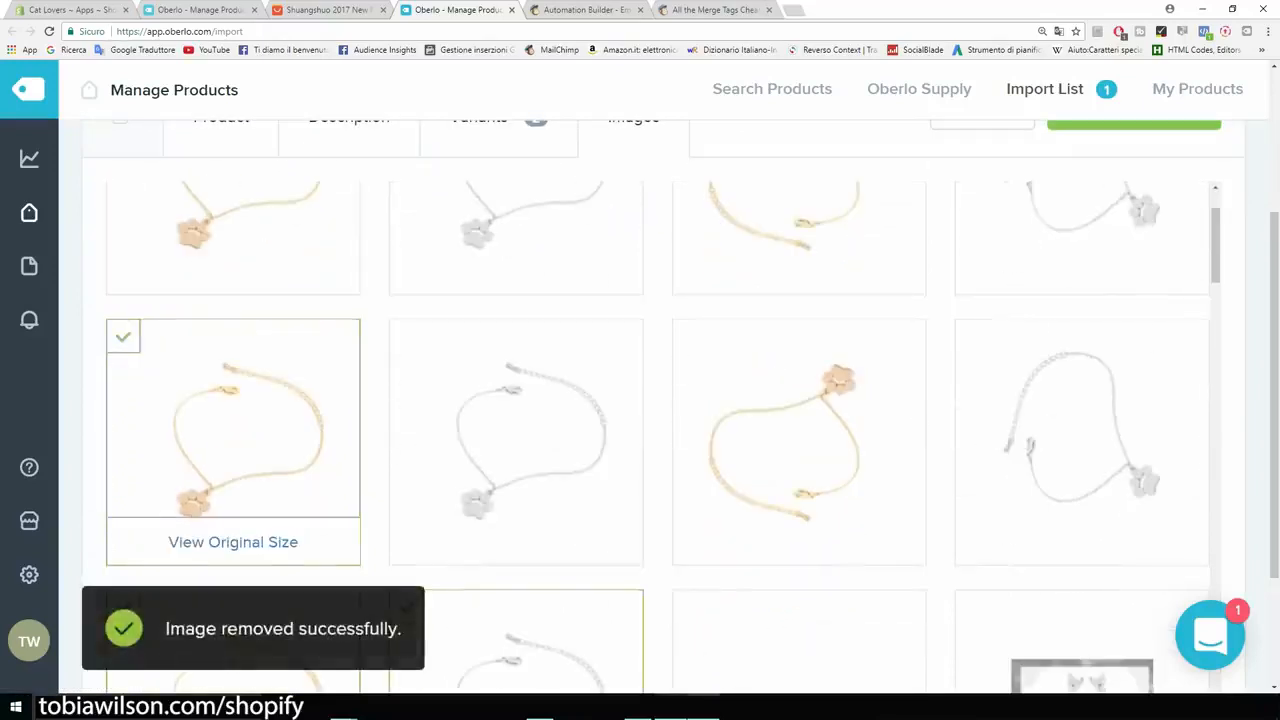
scroll(233, 400, "down", 1)
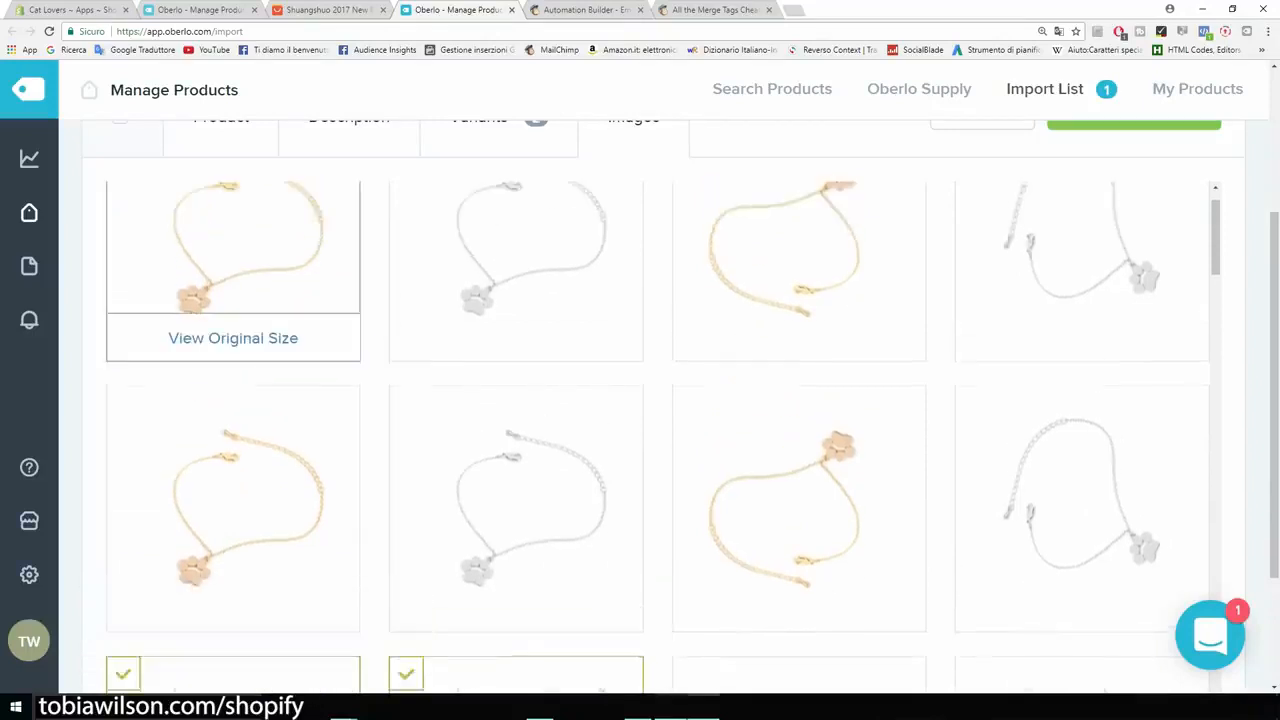
left_click(123, 199)
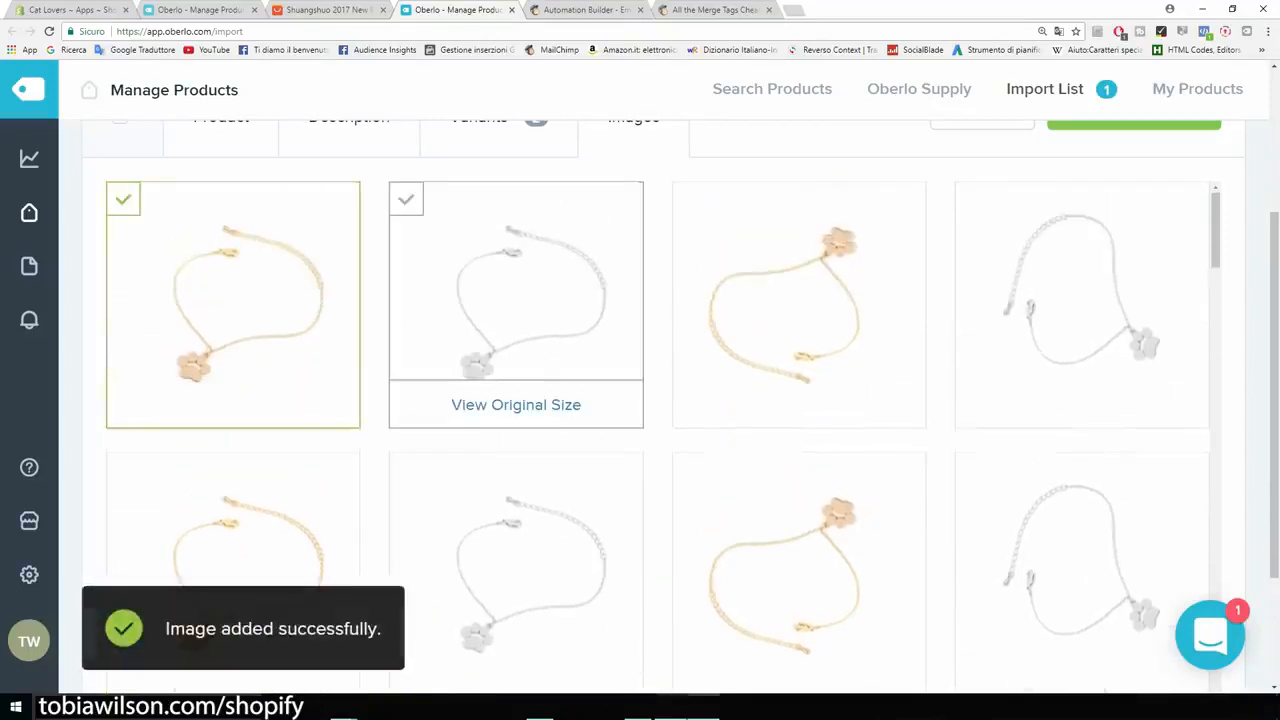
left_click(406, 199)
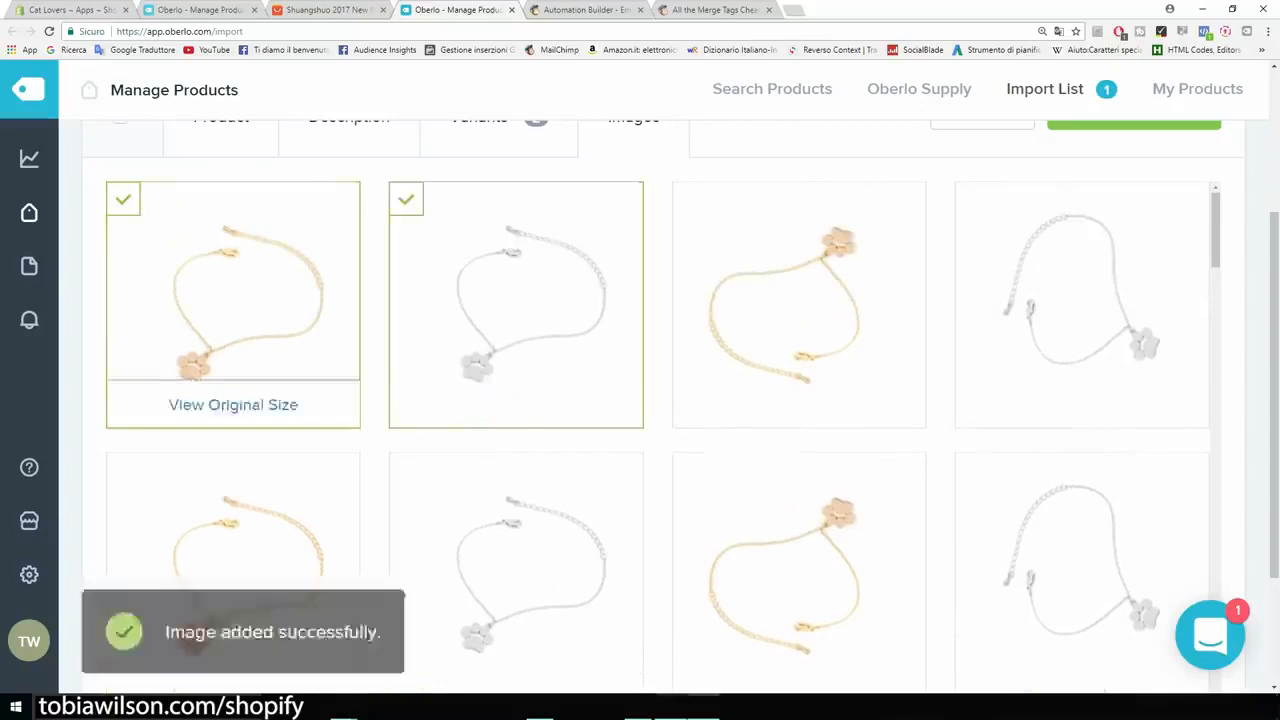
- Deselect the duplicate gold and silver bracelet photos in the third row of the product's images
scroll(233, 300, "down", 2)
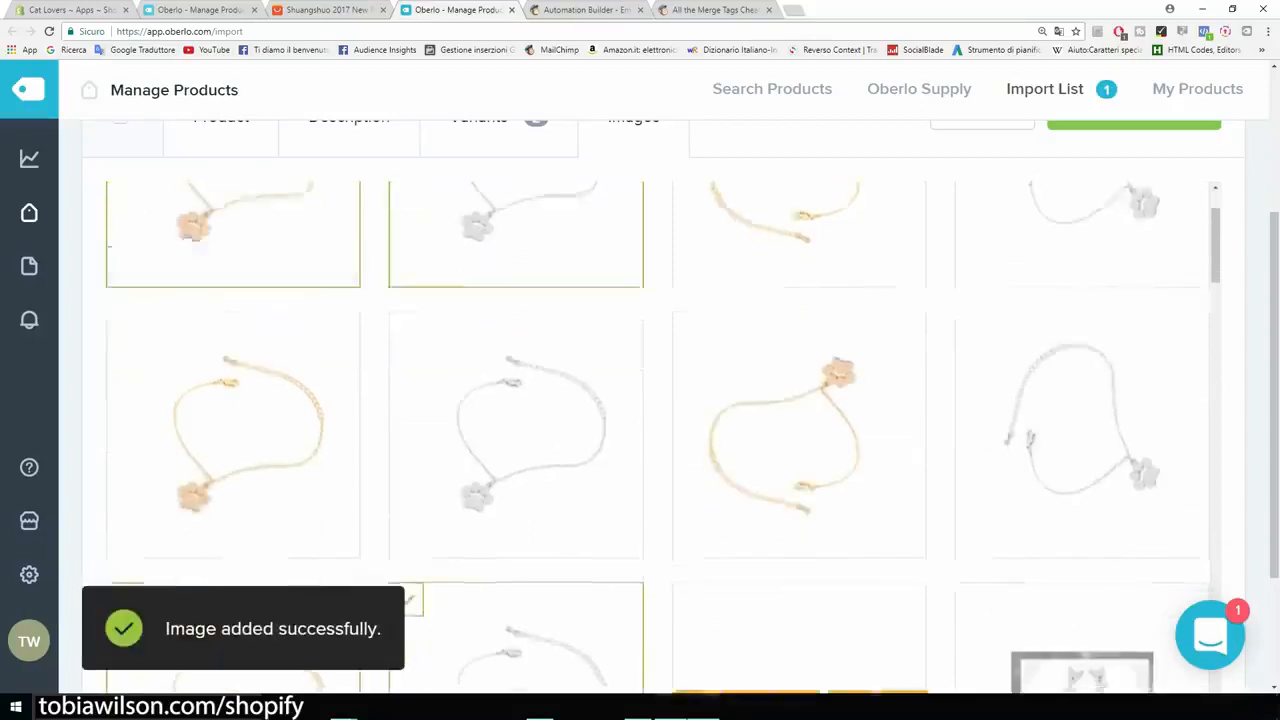
scroll(150, 350, "down", 2)
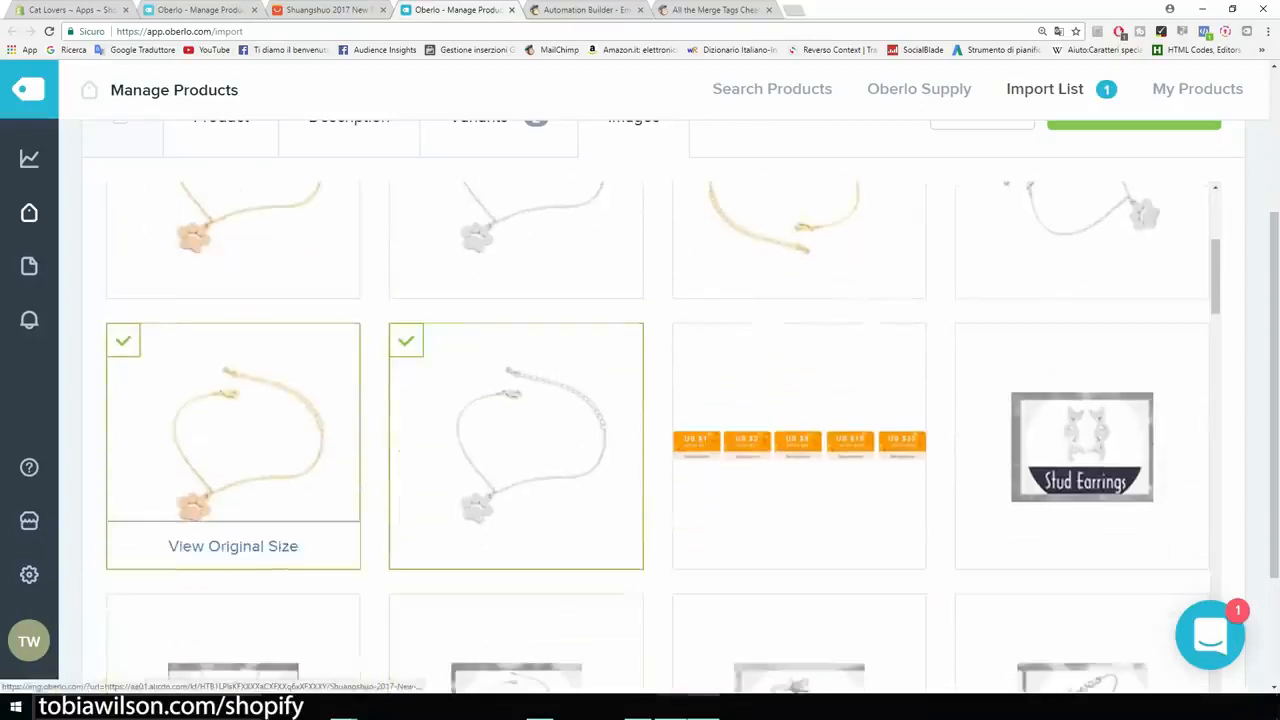
left_click(123, 341)
left_click(406, 341)
scroll(799, 430, "up", 6)
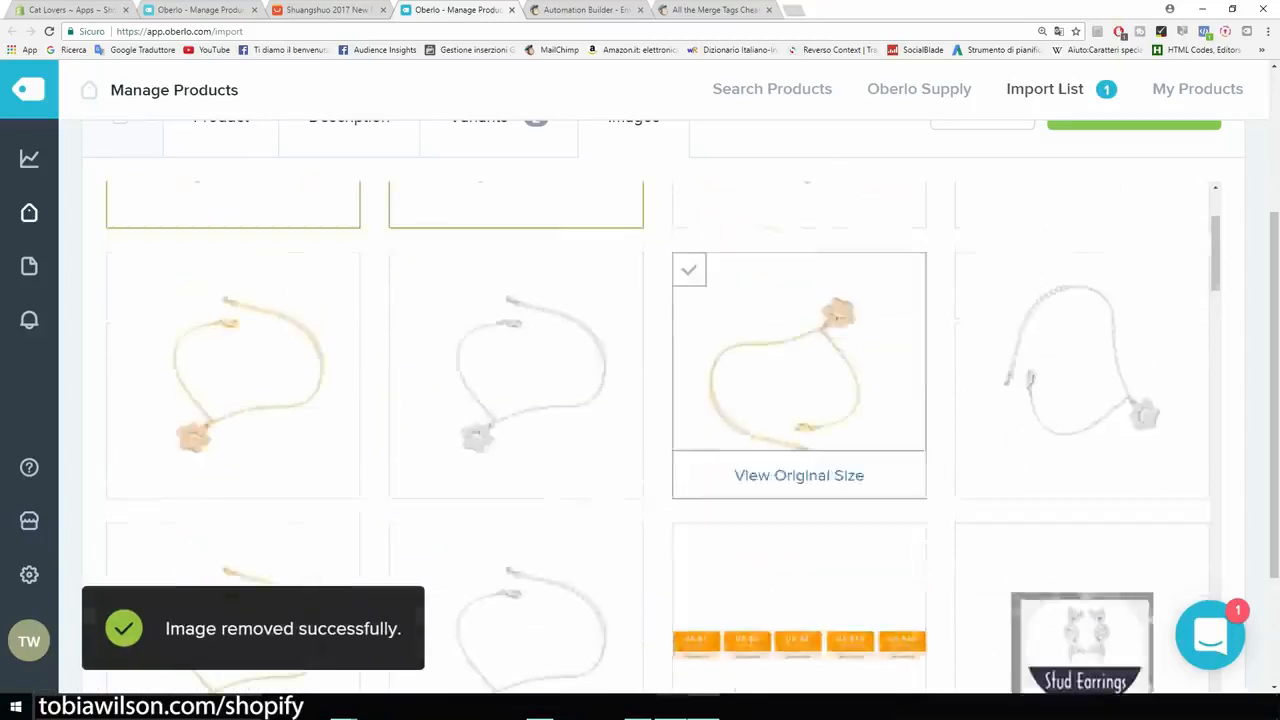
- Push the customised bracelet from the import list to the shop
scroll(799, 450, "down", 2)
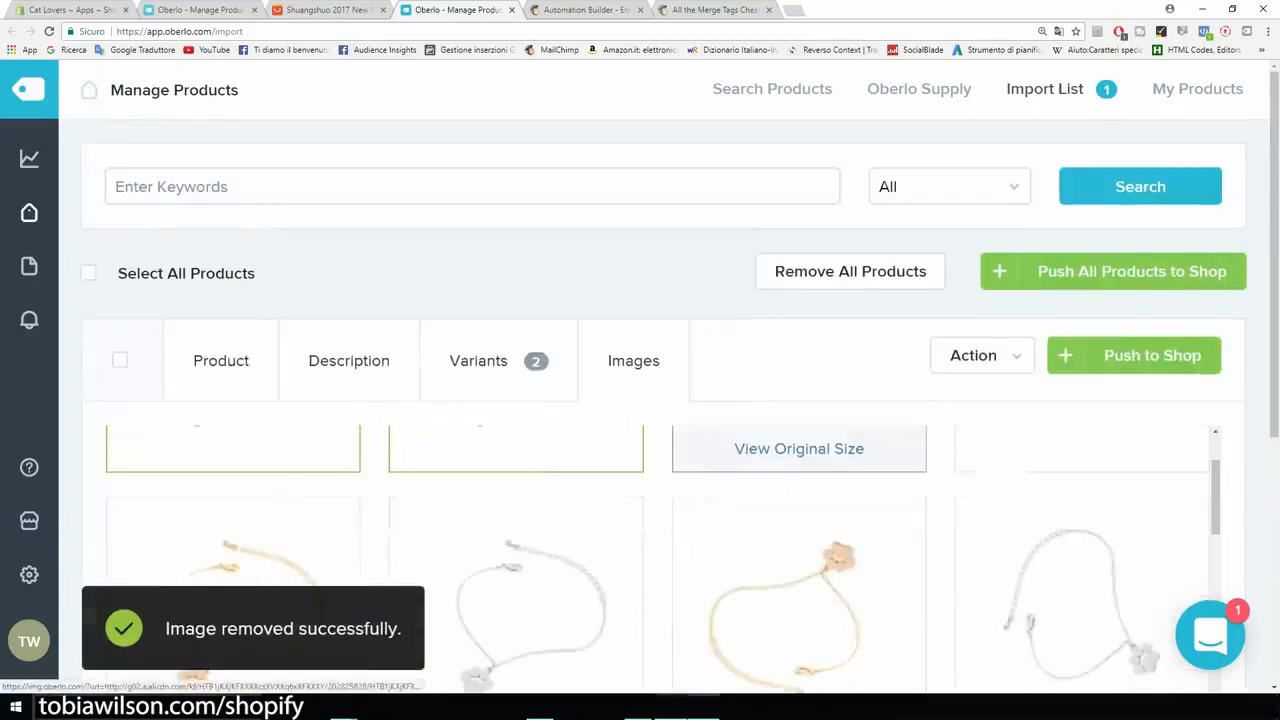
scroll(799, 450, "up", 3)
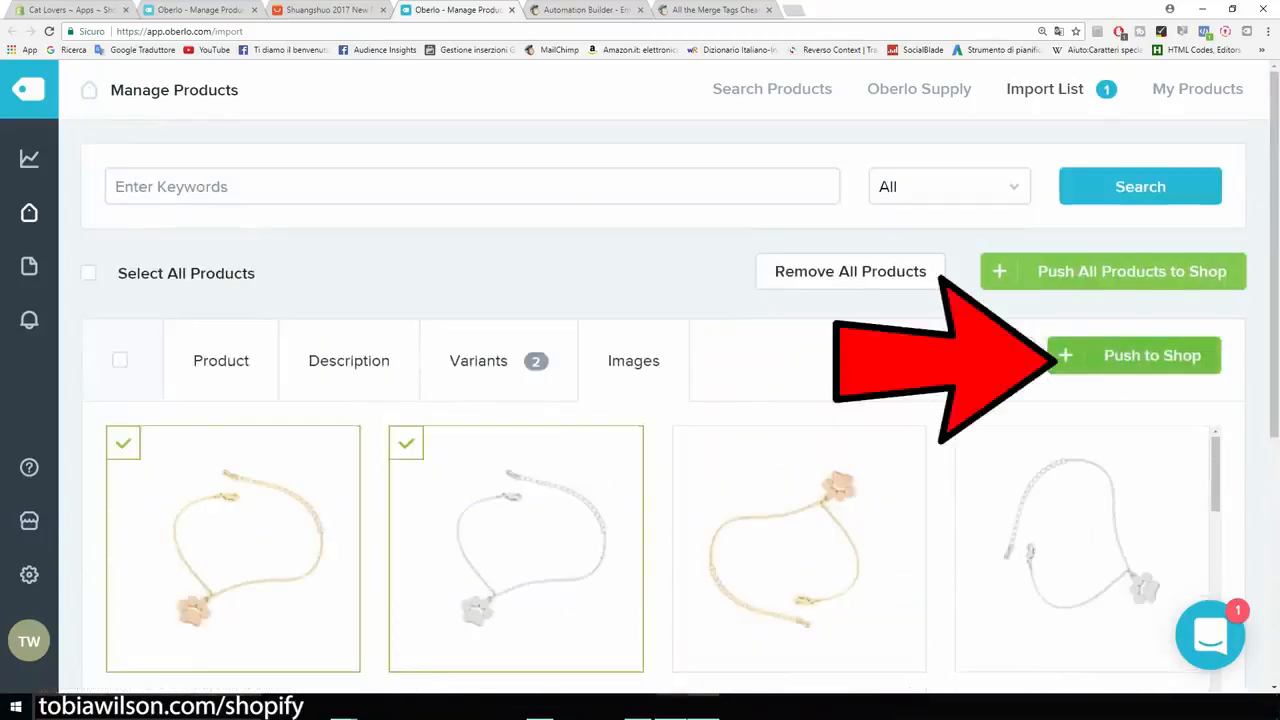
left_click(1152, 355)
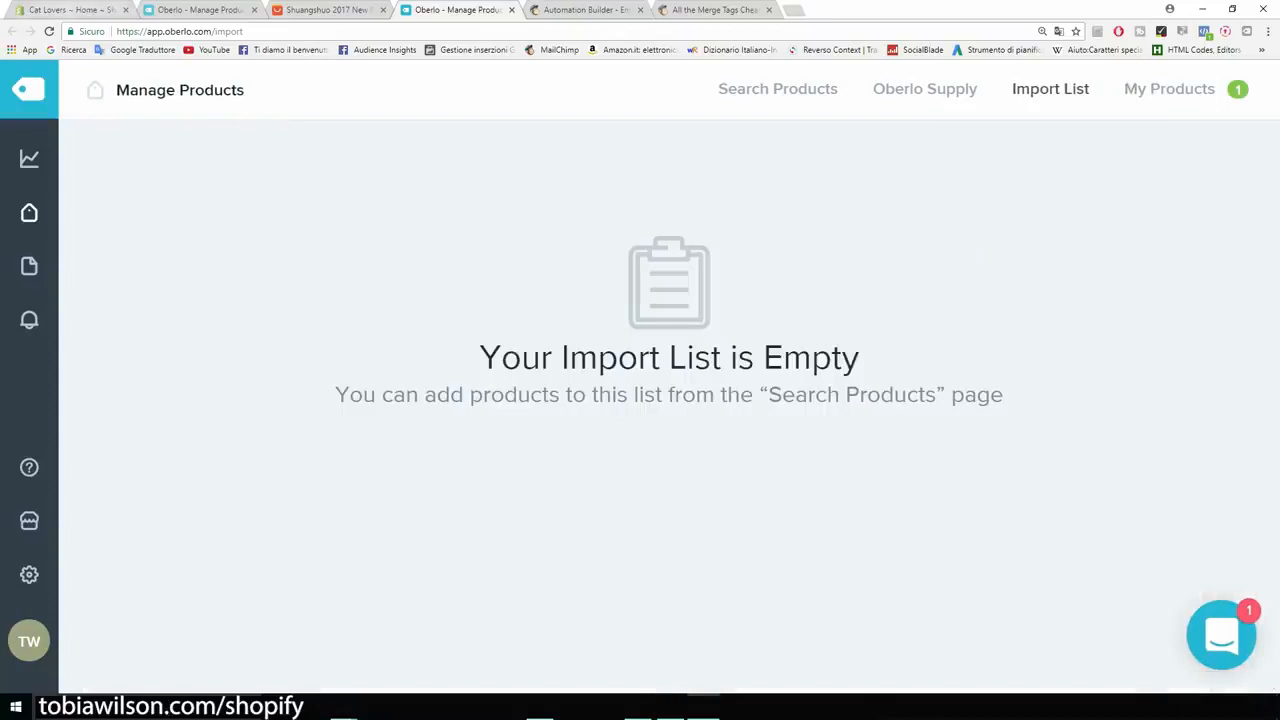
- Switch to the Shopify admin and open the product Bracelet Cat Paw For Women from the product list
left_click(85, 10)
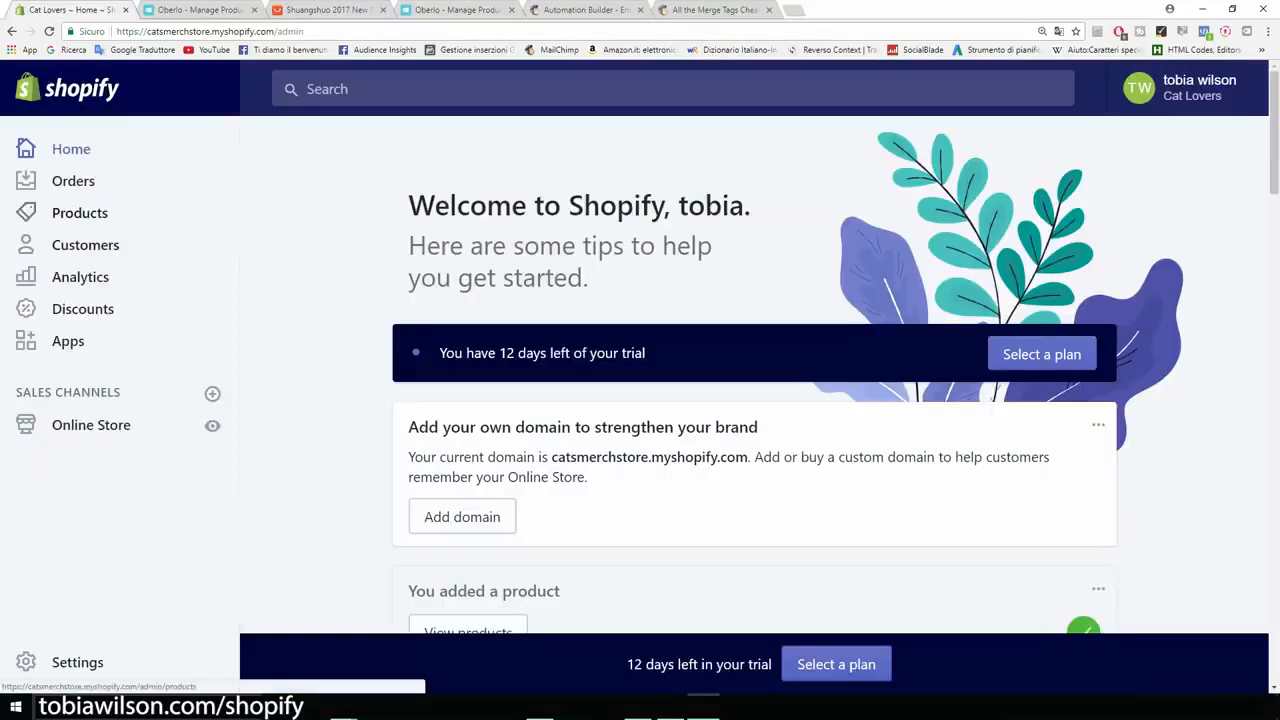
left_click(79, 212)
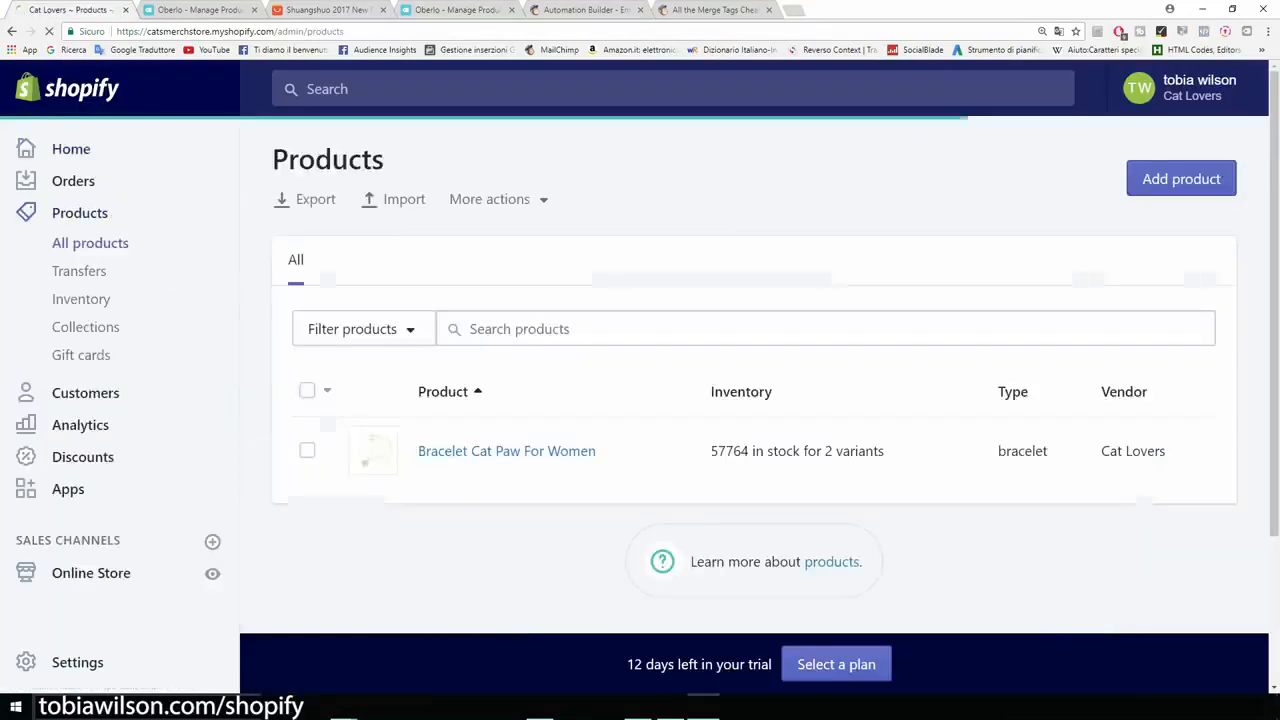
key("ctrl+minus")
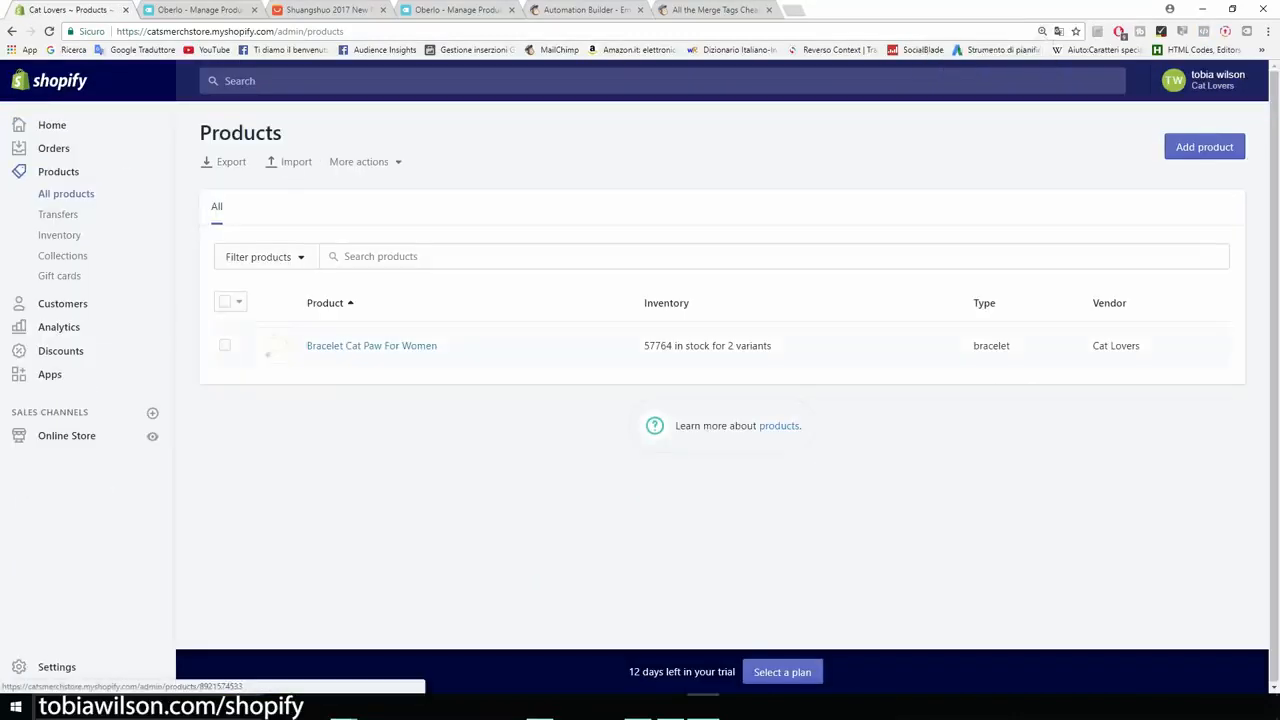
key("ctrl+plus")
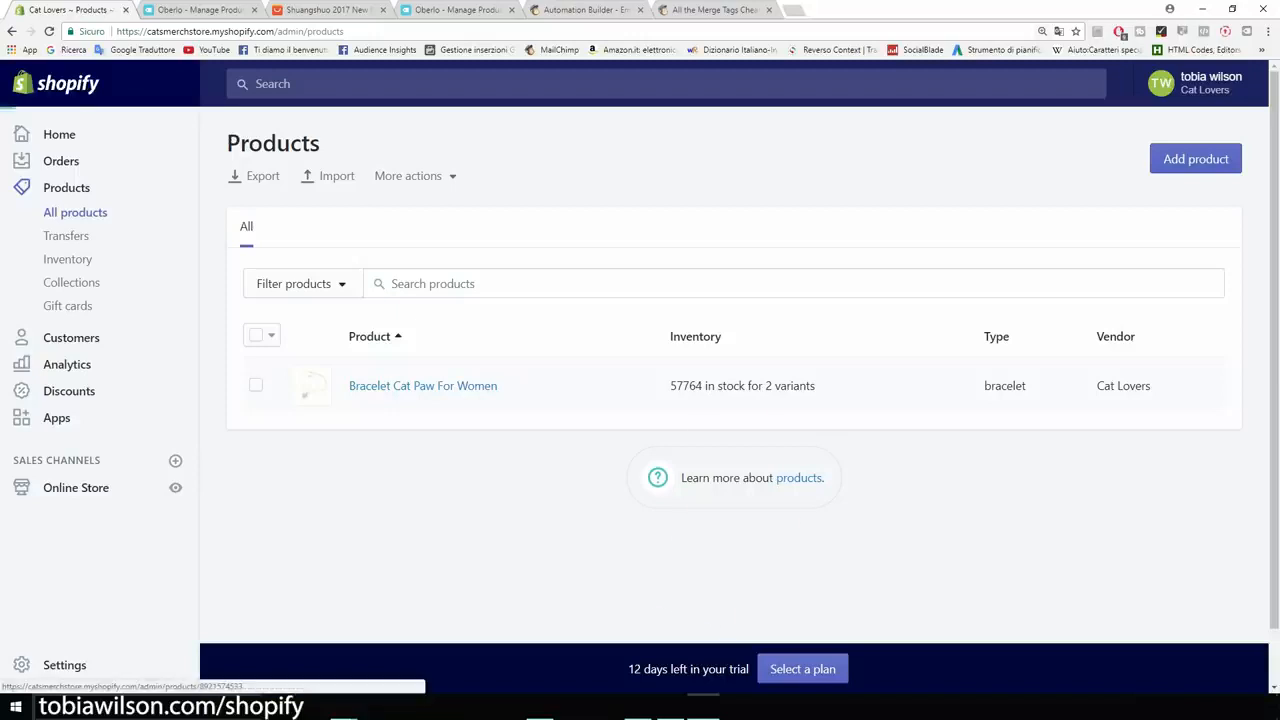
left_click(423, 385)
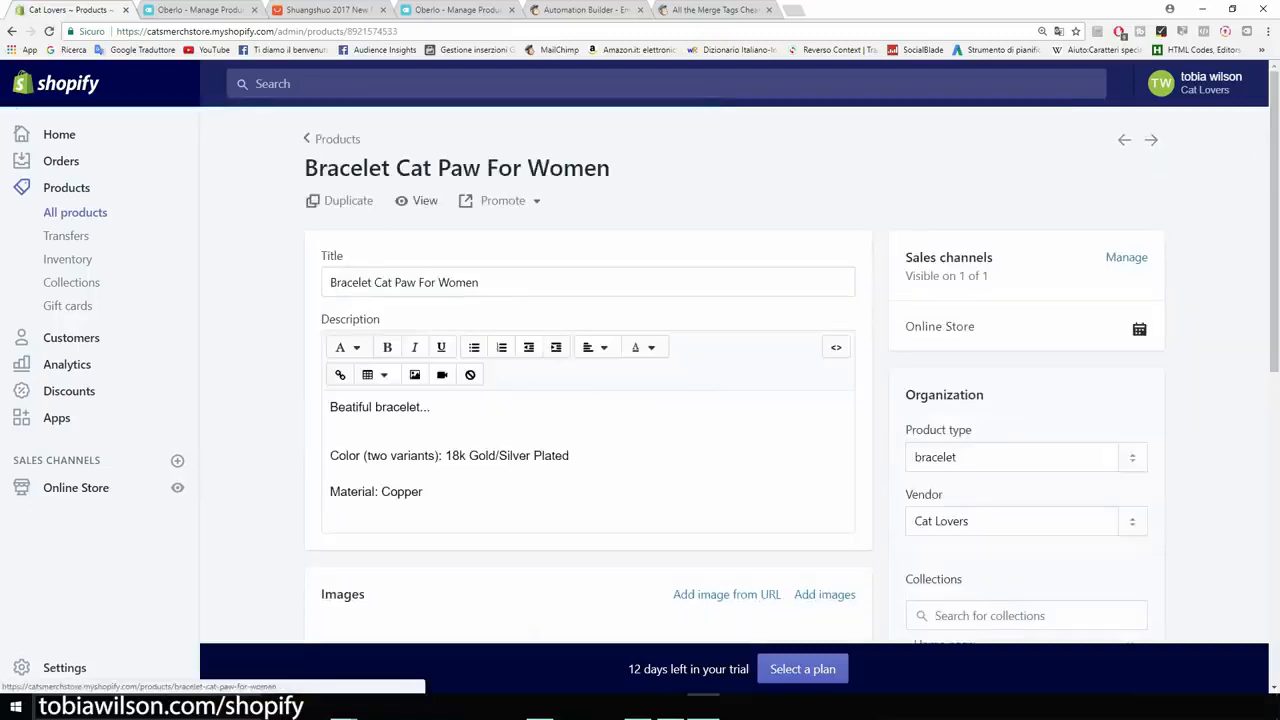
- View the bracelet's page in the online store and look over its photos and layout
left_click(414, 201)
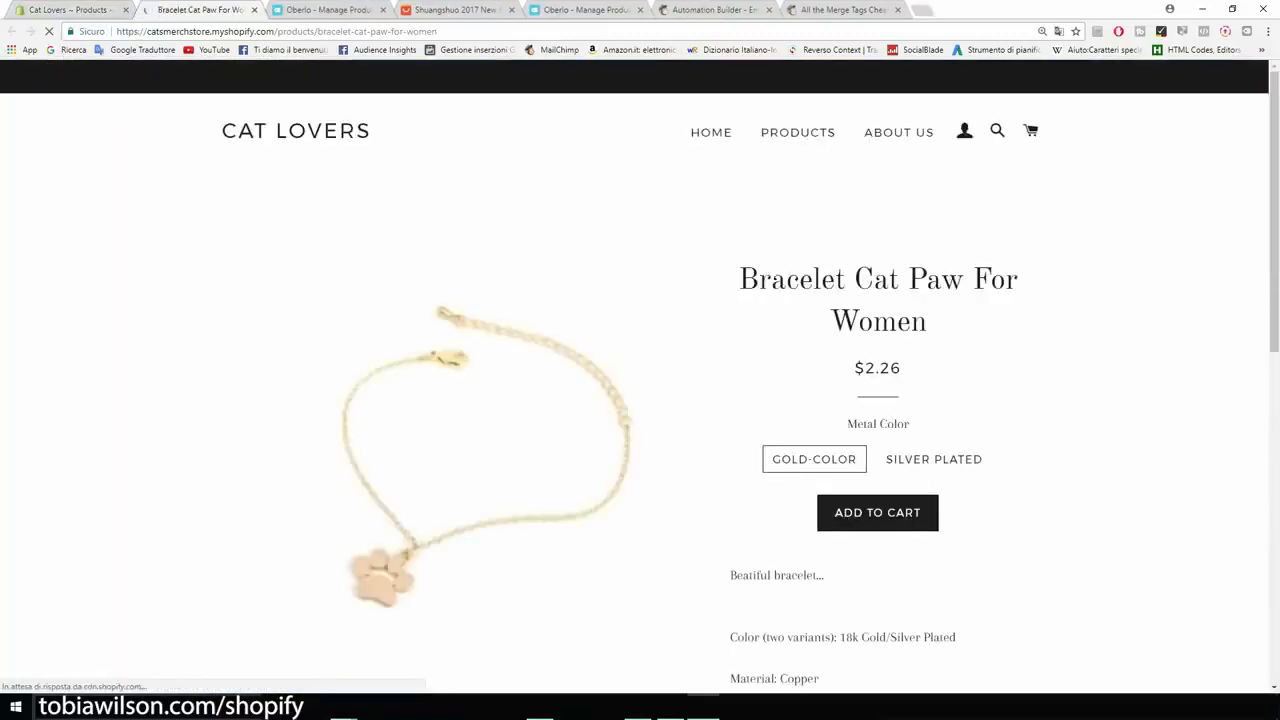
scroll(640, 380, "down", 3)
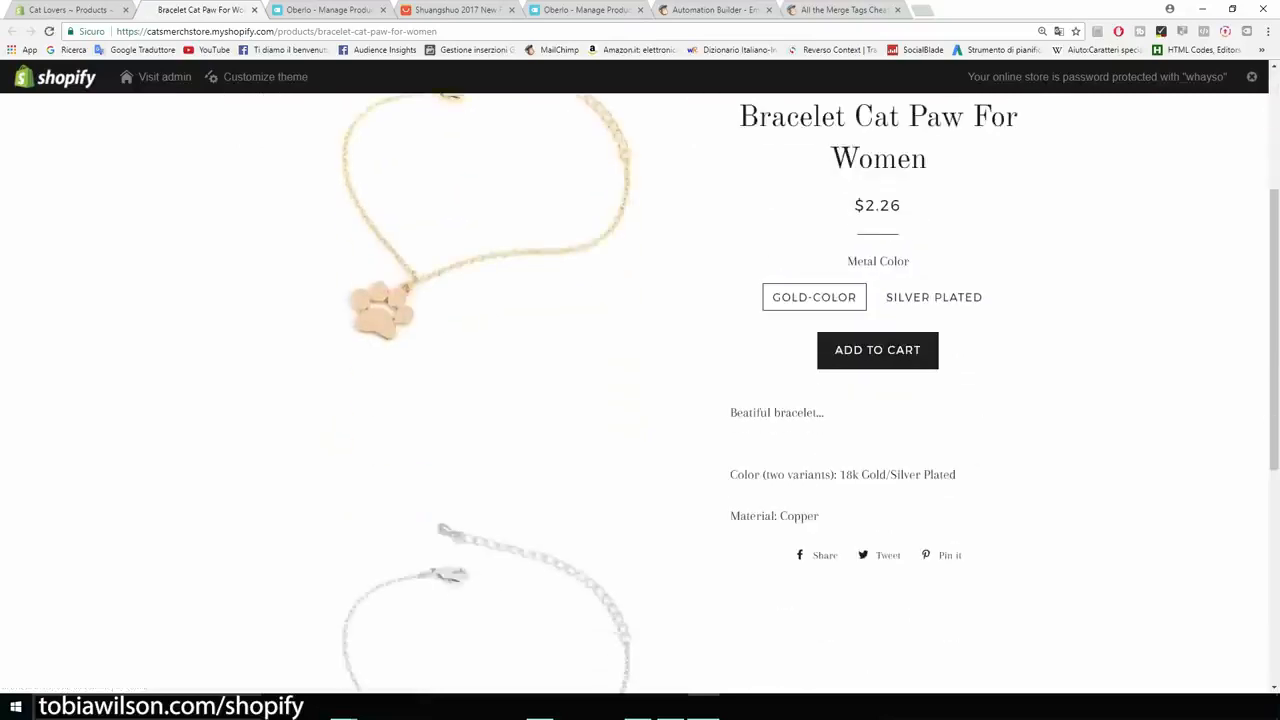
scroll(640, 380, "up", 2)
scroll(640, 380, "down", 3)
scroll(640, 380, "up", 3)
scroll(640, 380, "up", 1)
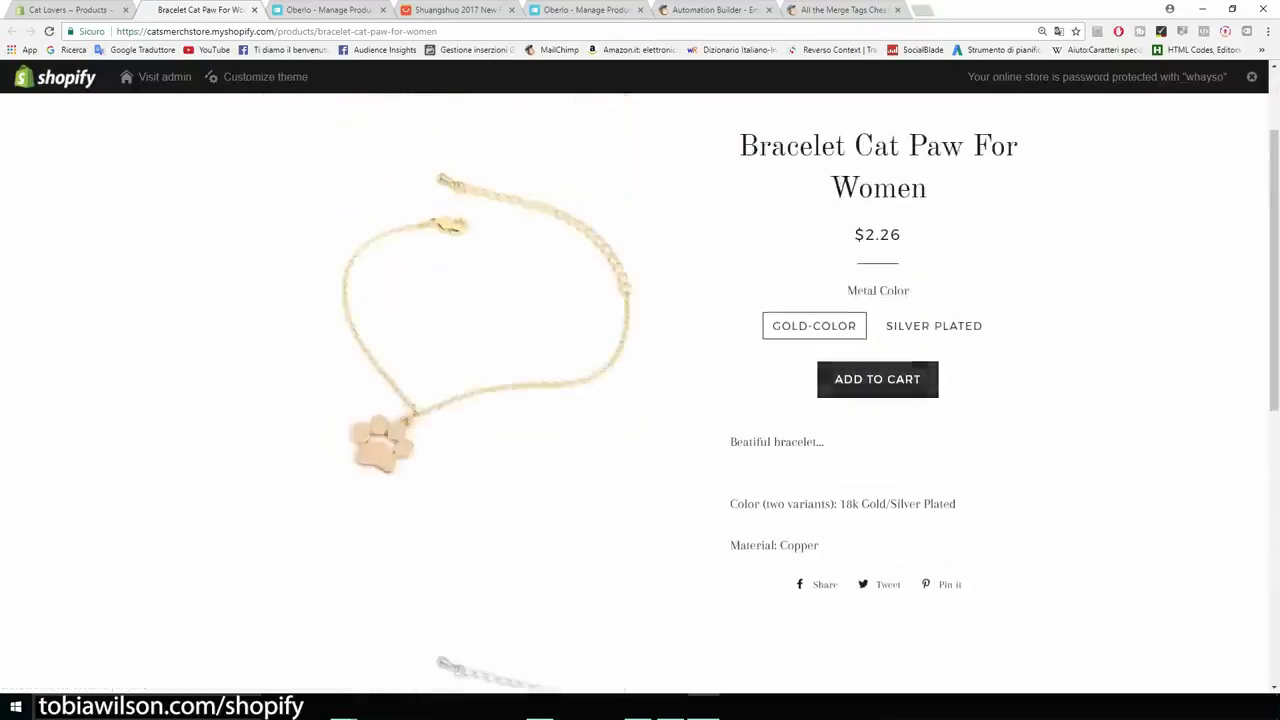
- Examine the store page's title, price, metal color options and description text at a larger size
key("ctrl+plus")
key("ctrl+plus")
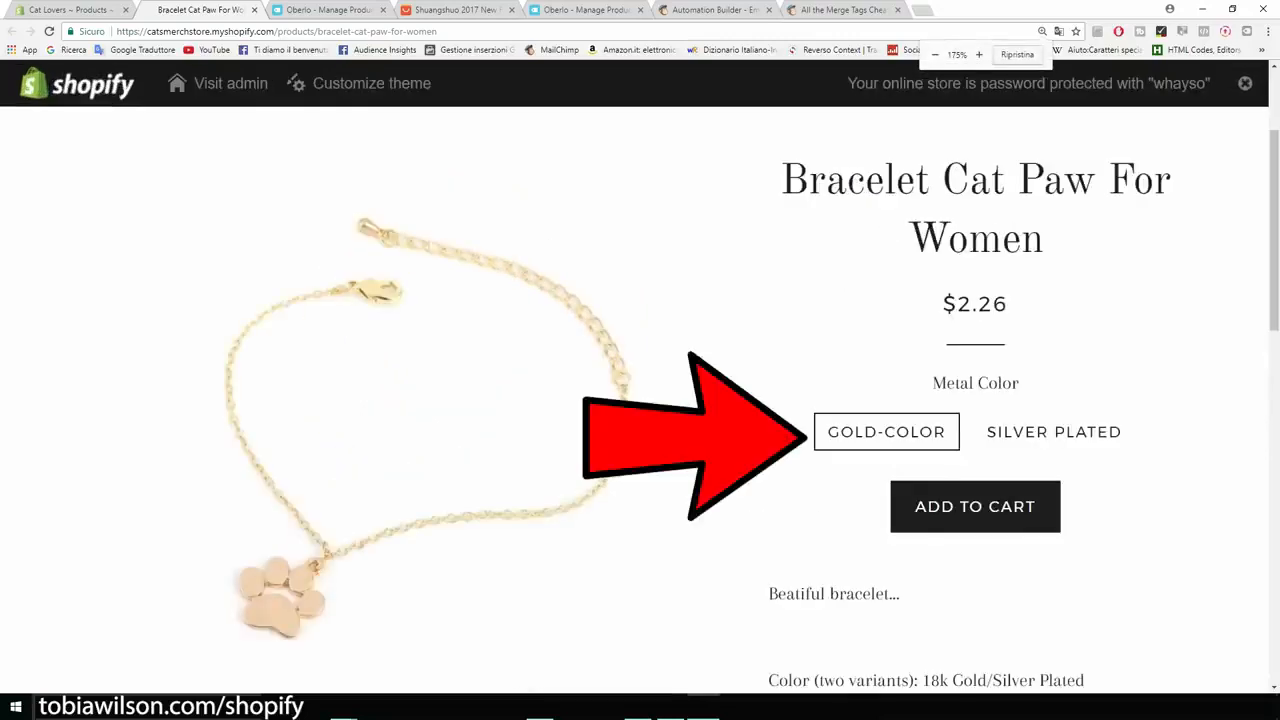
scroll(640, 400, "down", 3)
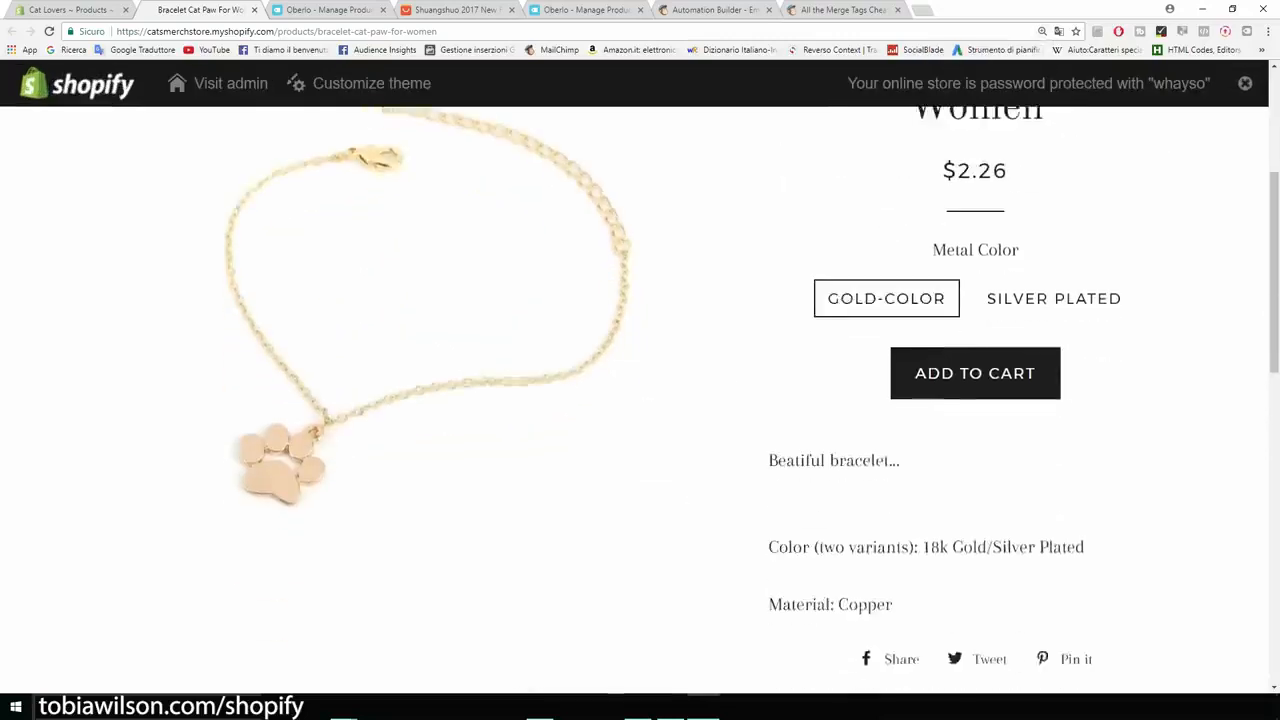
left_click_drag(768, 327, 900, 327)
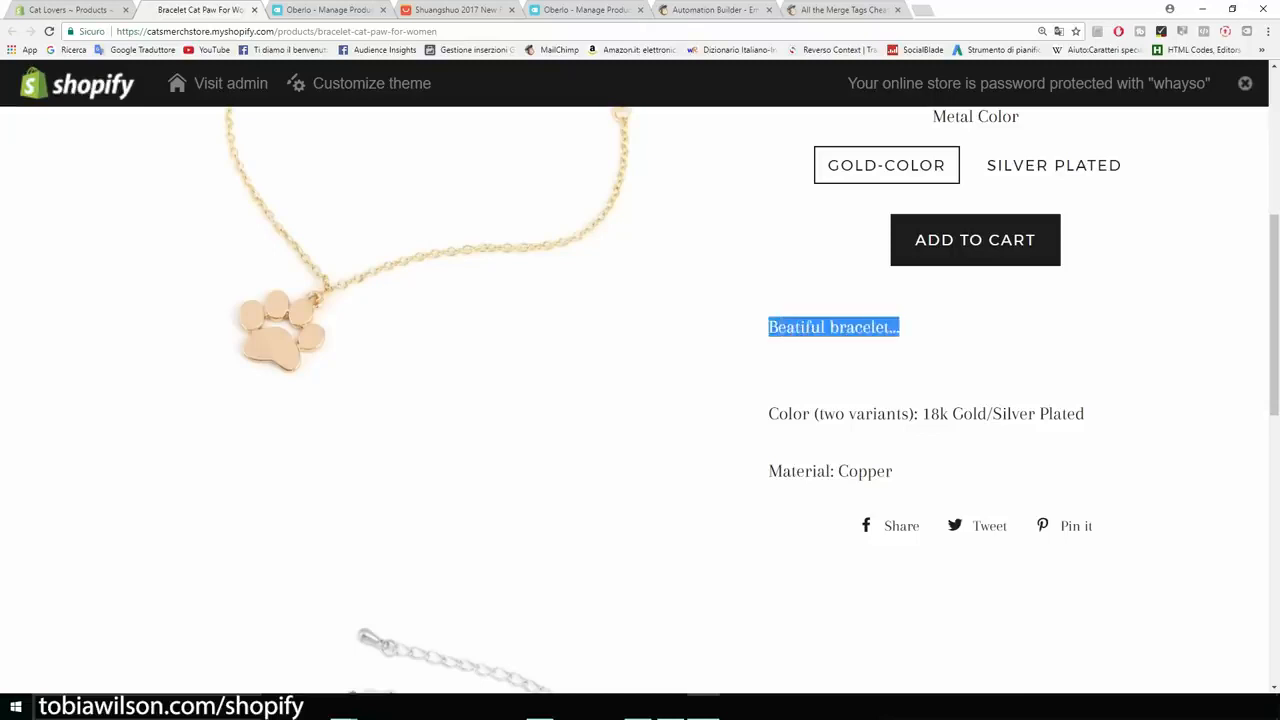
scroll(640, 400, "up", 1)
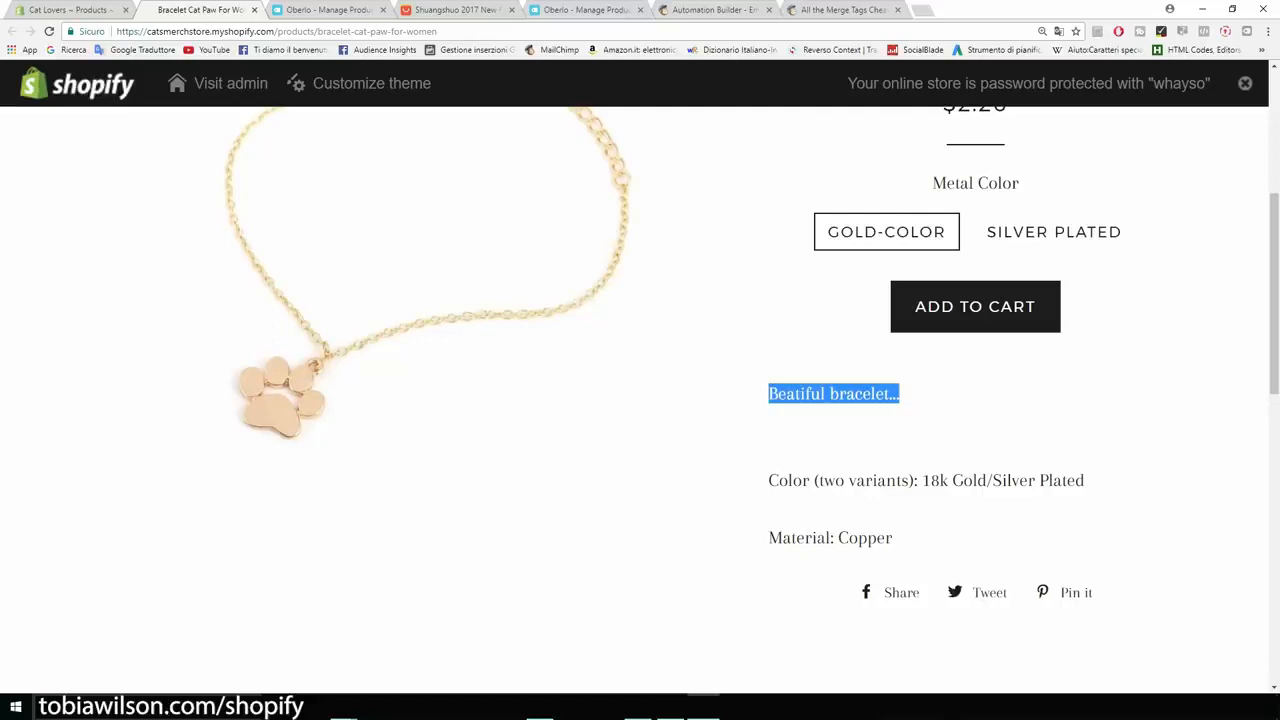
scroll(640, 400, "up", 4)
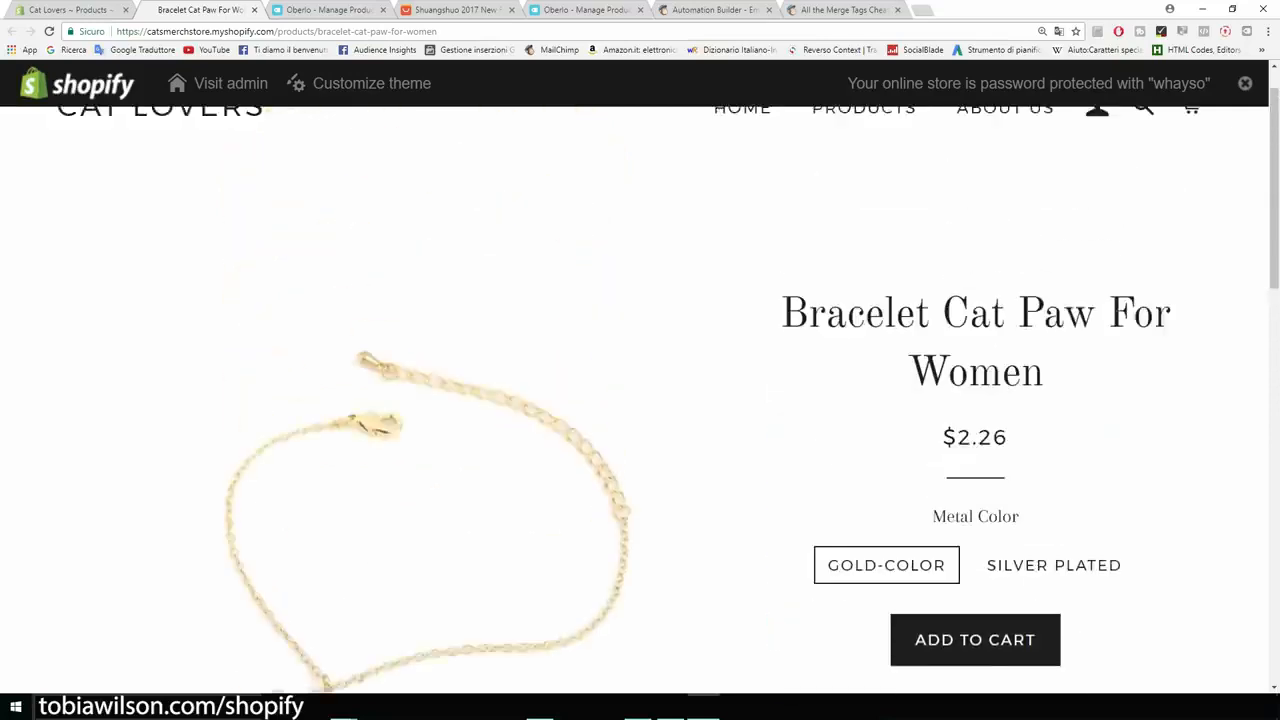
scroll(640, 400, "down", 2)
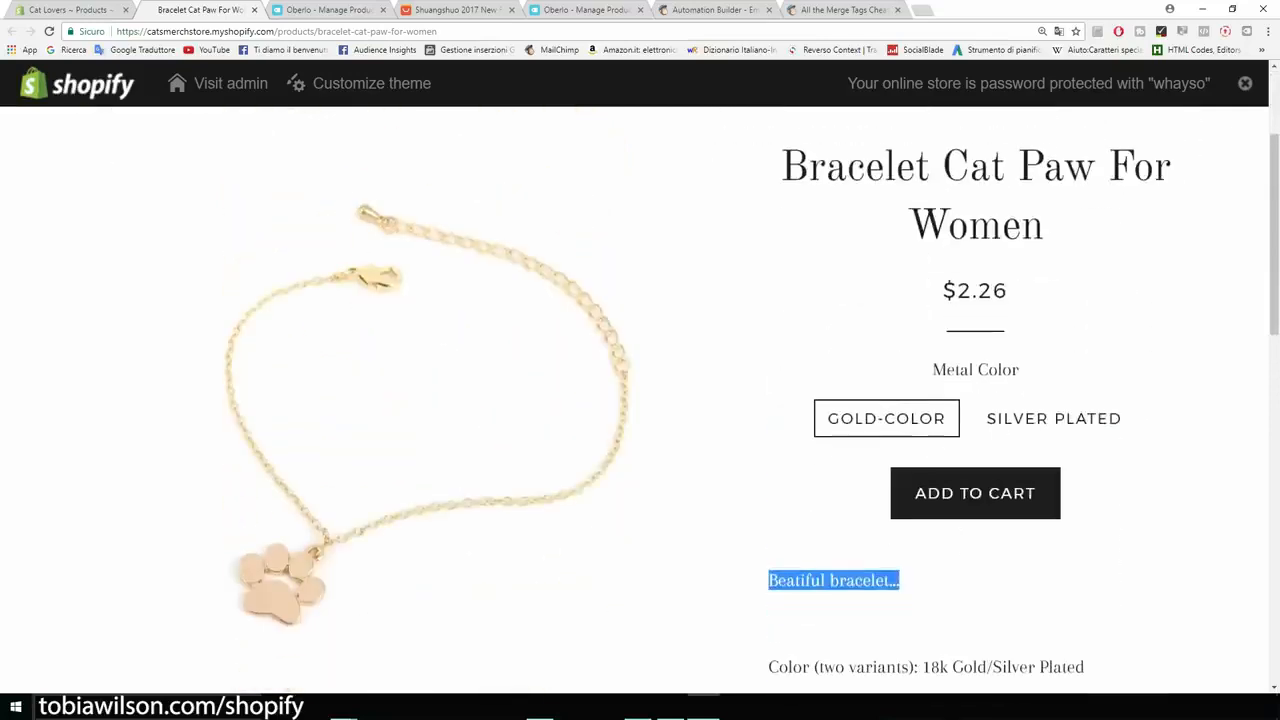
- Return to the bracelet's product editor and replace the description's opening line with "If you like cats this is the bracelet for you."
key("ctrl+shift+Tab")
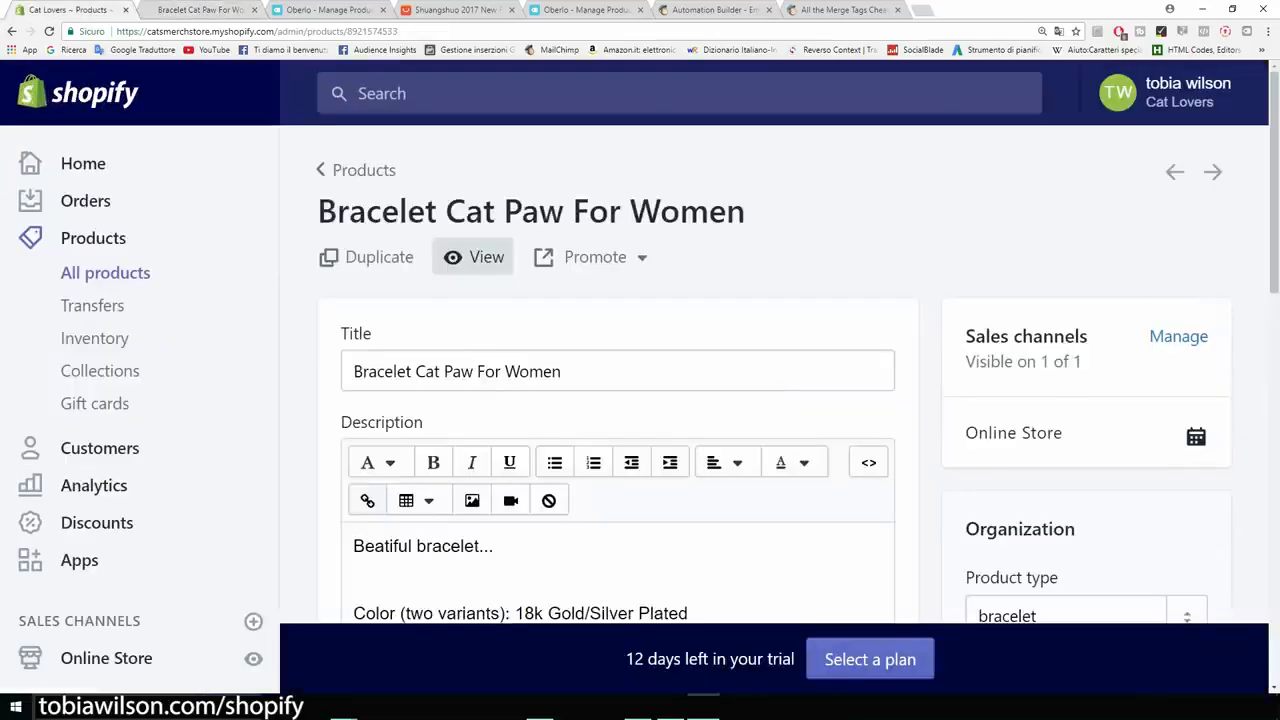
scroll(640, 400, "down", 2)
left_click_drag(498, 346, 350, 346)
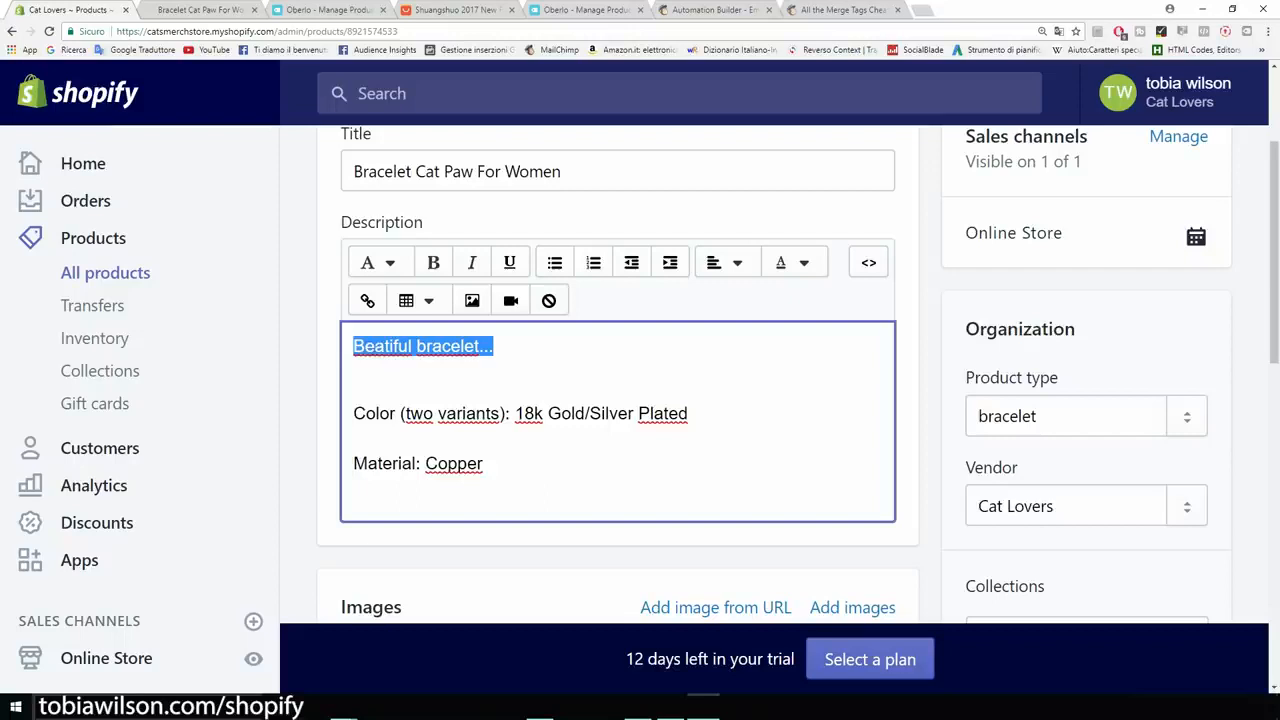
key("BackSpace")
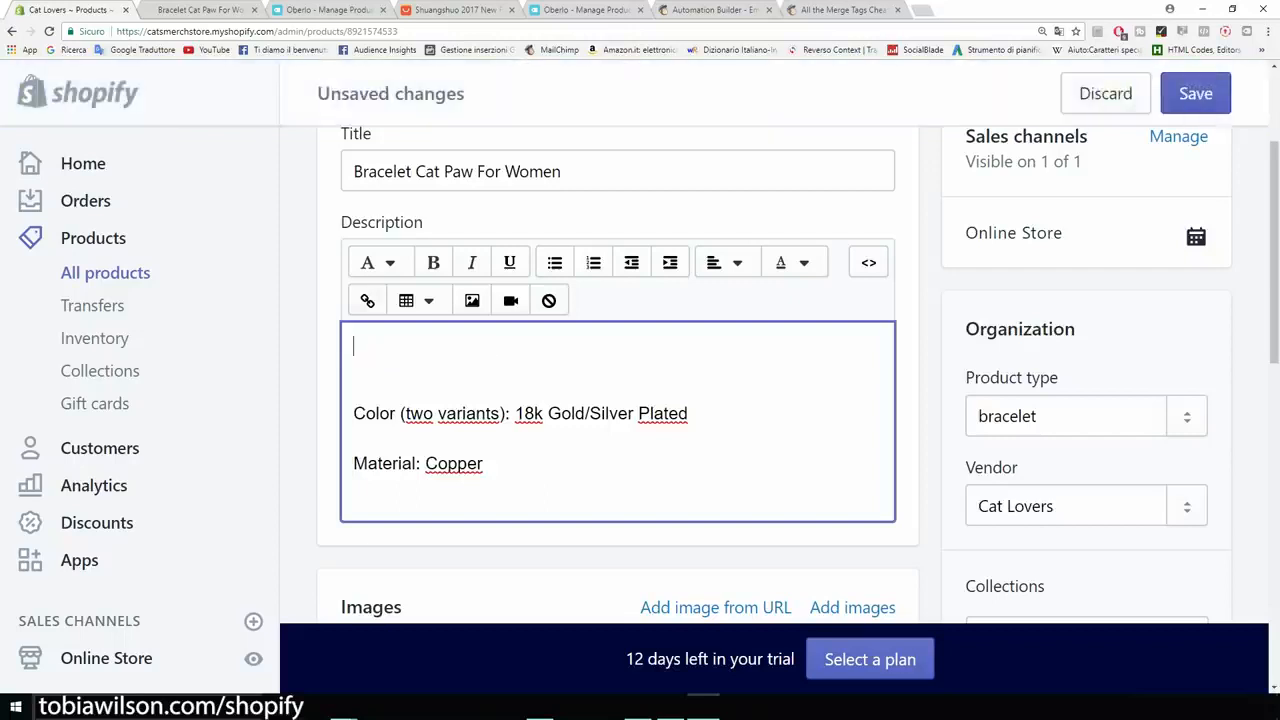
type("If you like cats this is the bracelet for you.")
- Add a second description line reading "A beatiful cat paw bracelet for just $14,95."
key("Return")
type("A ")
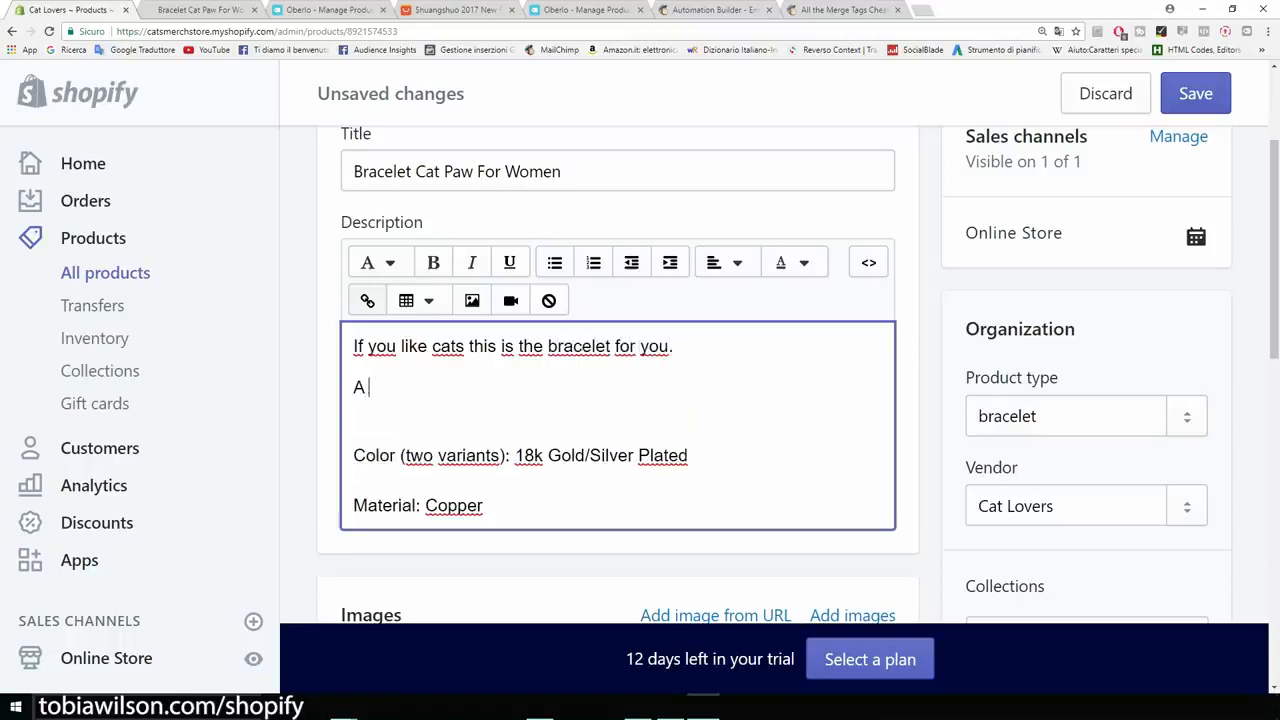
type("beatiful bracelet that per")
key("ctrl+BackSpace")
key("ctrl+BackSpace")
key("ctrl+BackSpace")
type("cat paw bracelet for just $14,95.")
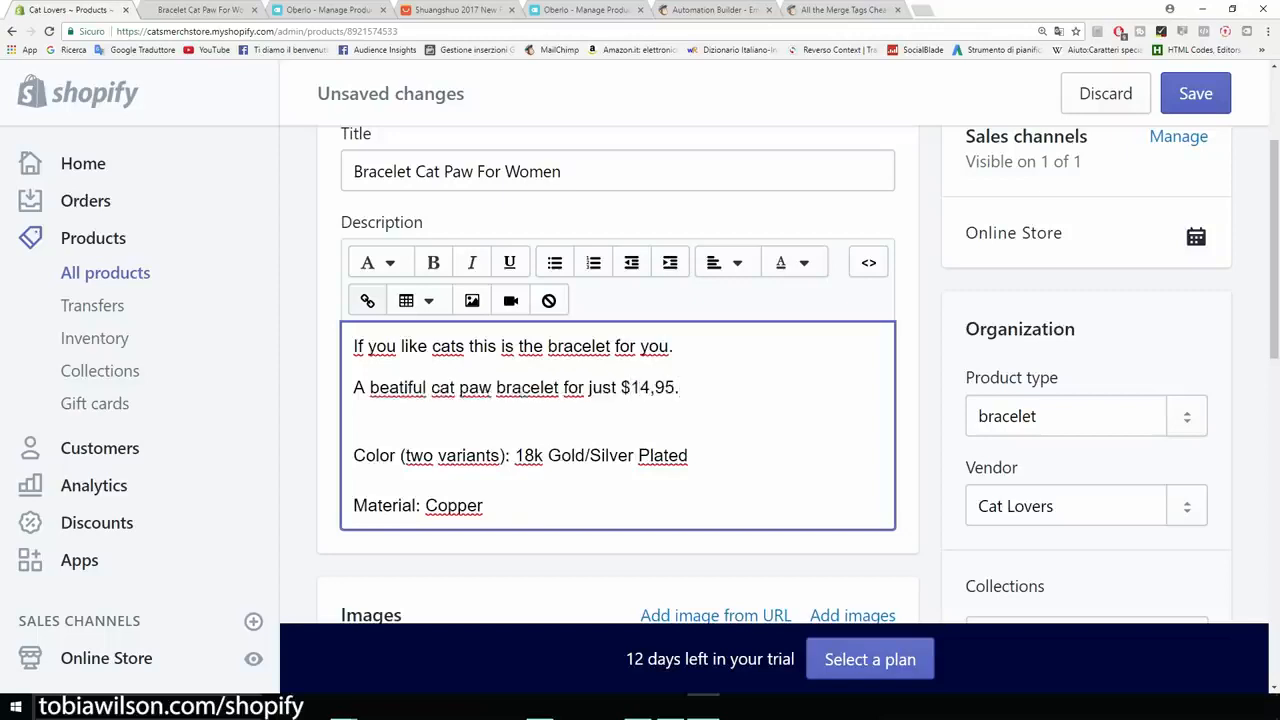
- Insert an empty line above the first sentence of the product description
key("ctrl+minus")
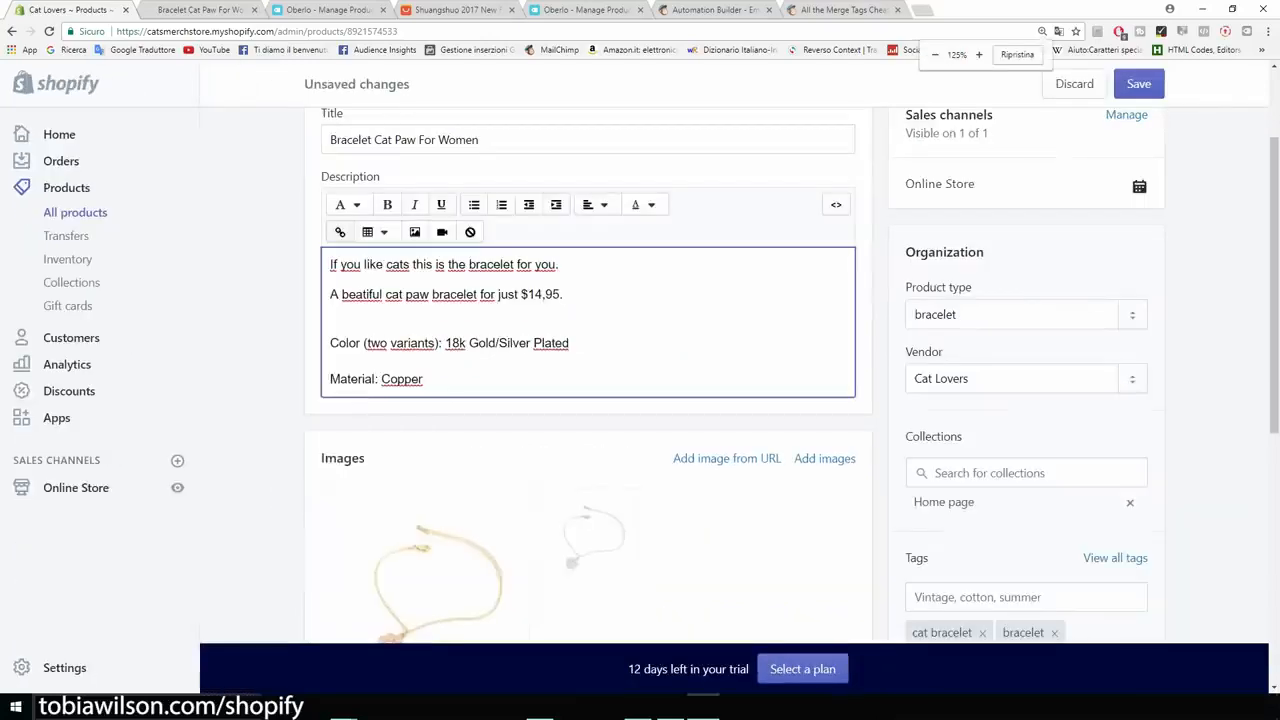
scroll(792, 375, "up", 1)
scroll(640, 375, "down", 1)
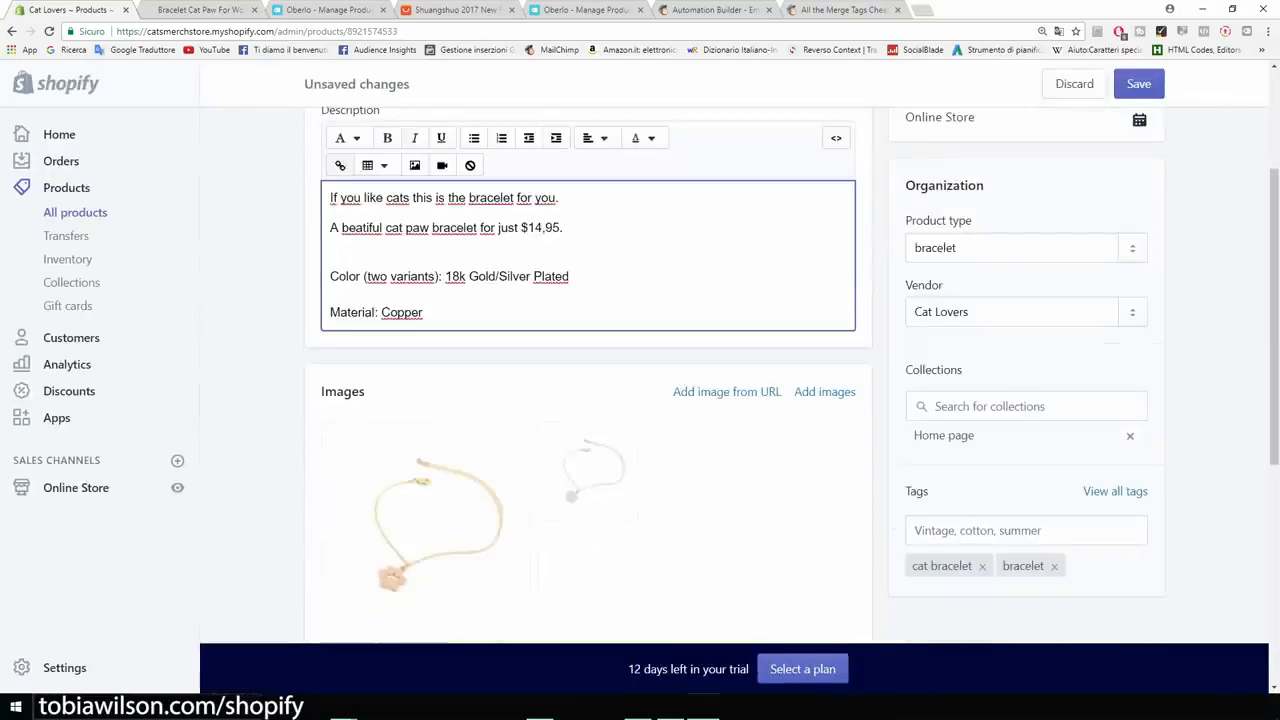
scroll(640, 375, "up", 1)
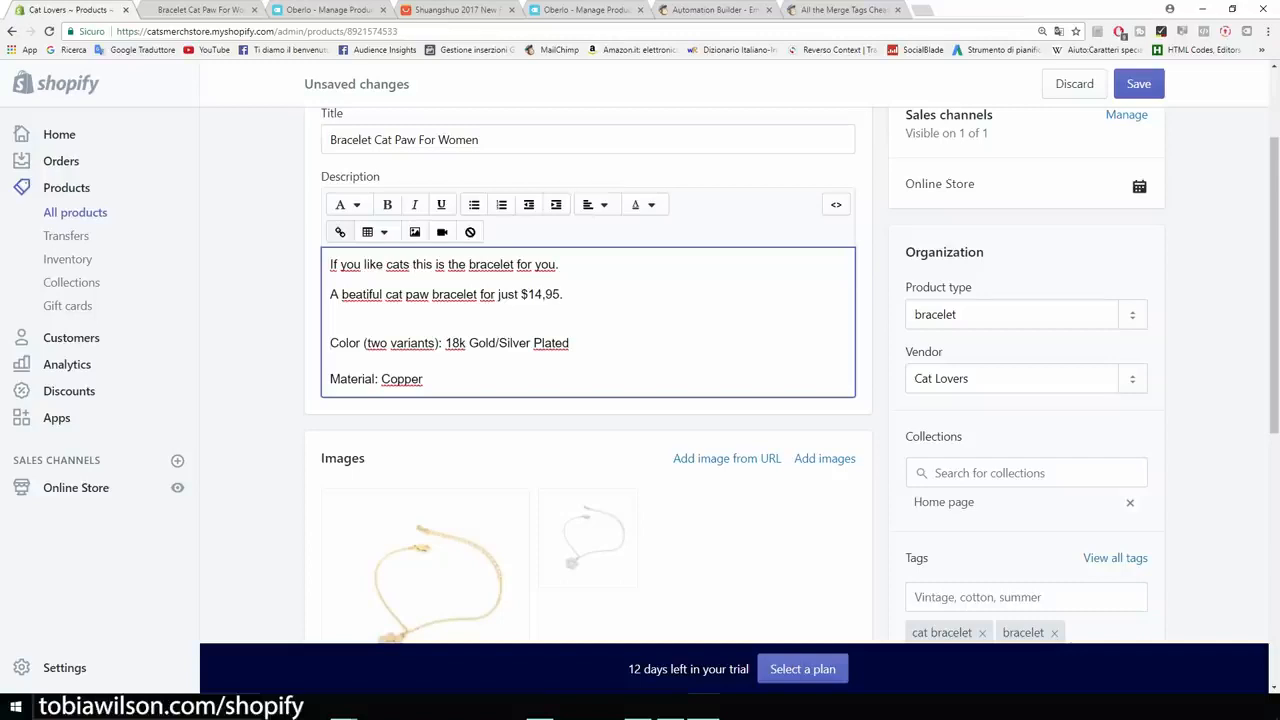
key("ctrl+z")
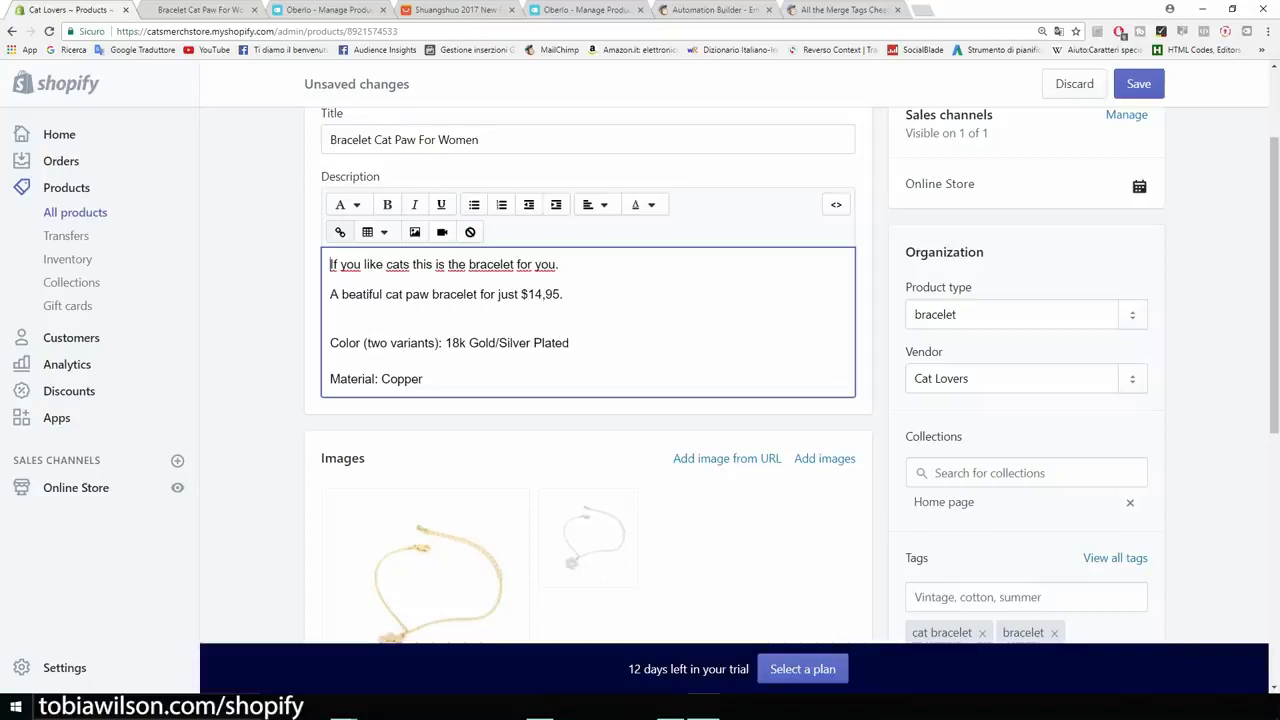
key("Return")
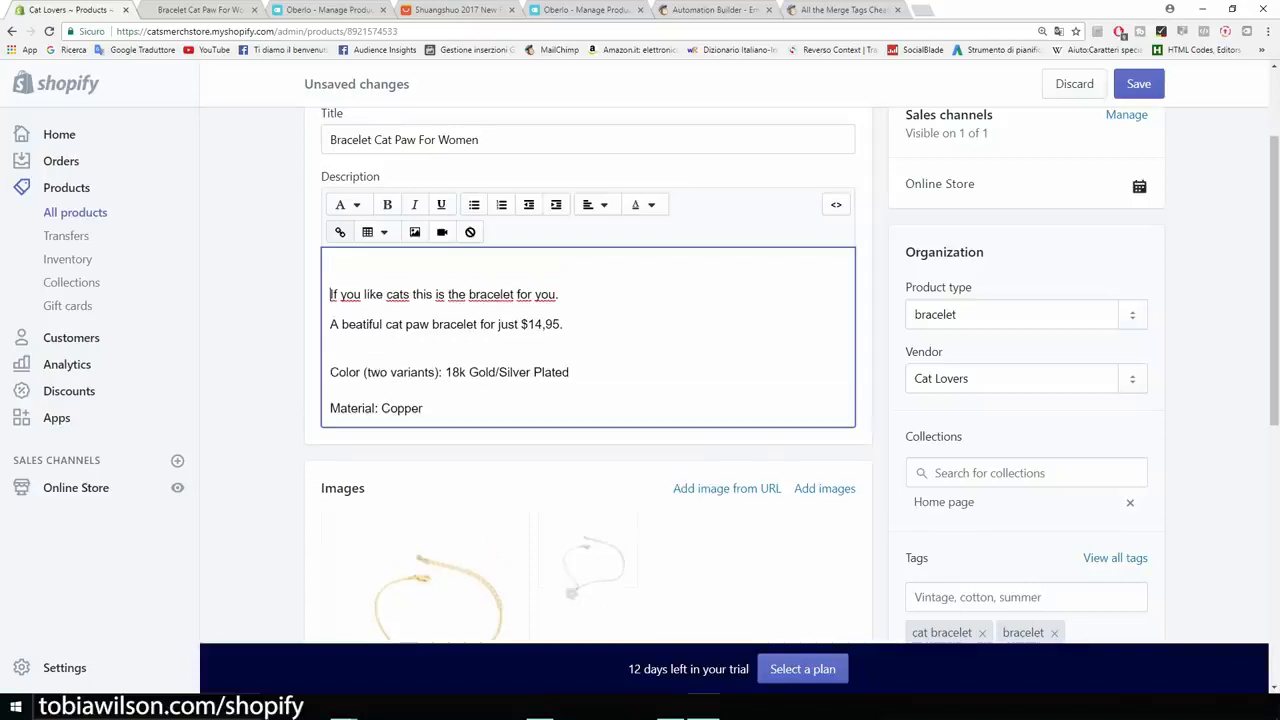
- Search Google Images for "trust seal shopify" and preview the green-framed Guaranteed SAFE Checkout badge
key("ctrl+t")
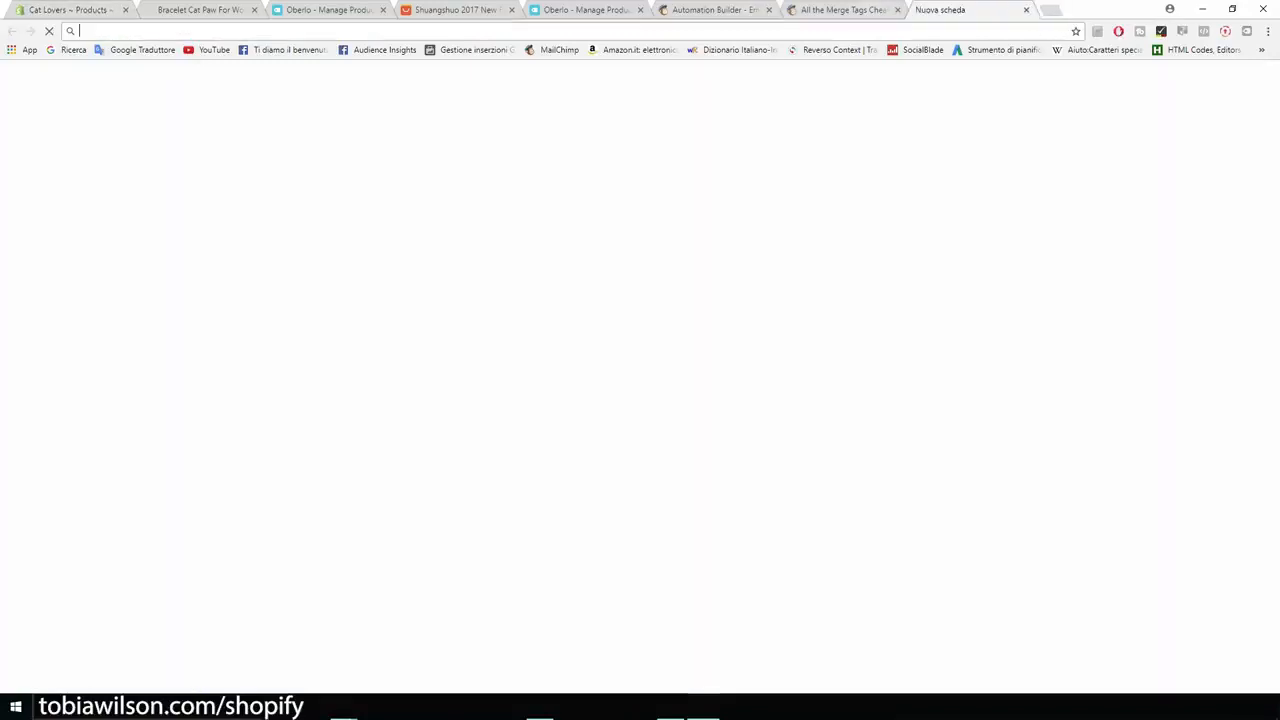
left_click(1069, 96)
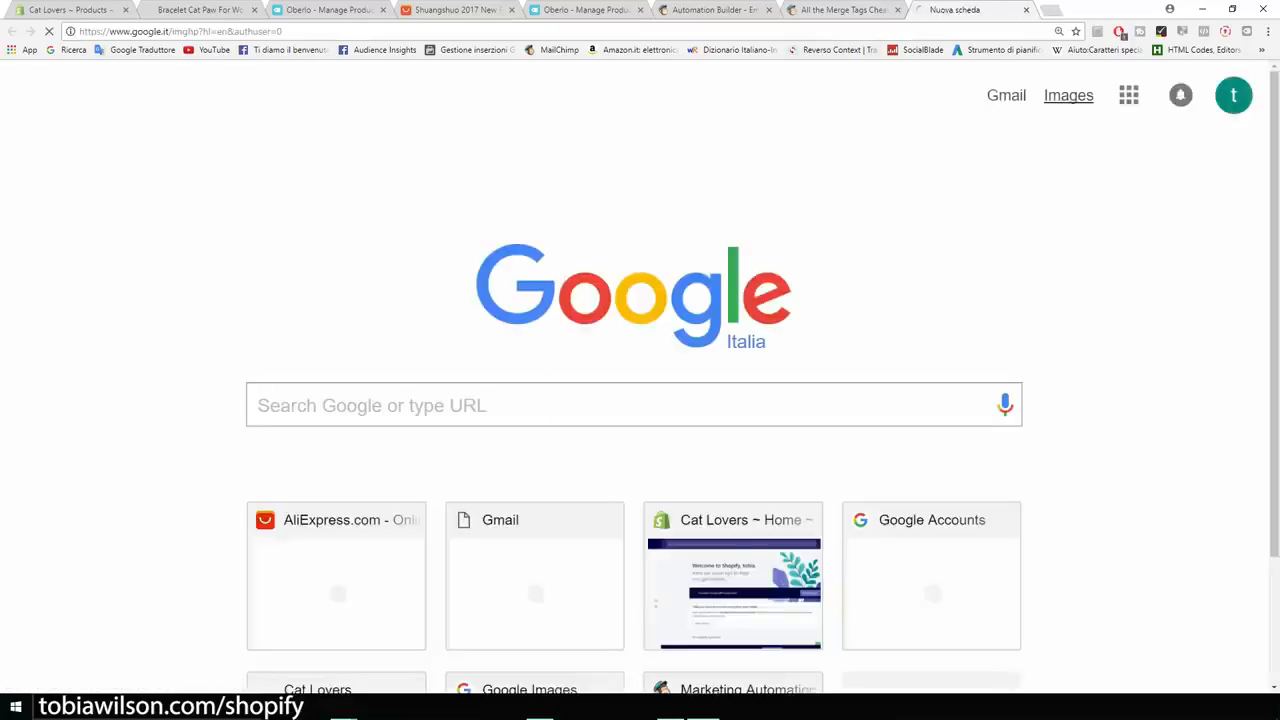
type("trust")
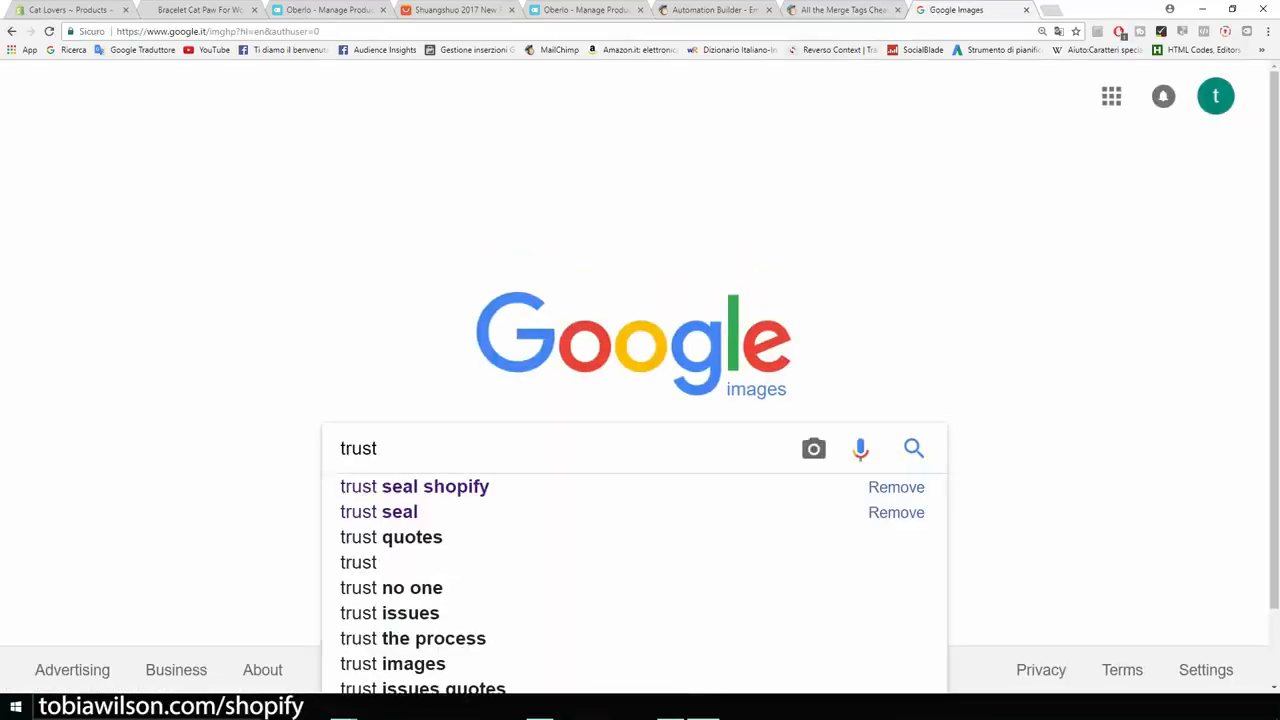
key("Down")
key("Return")
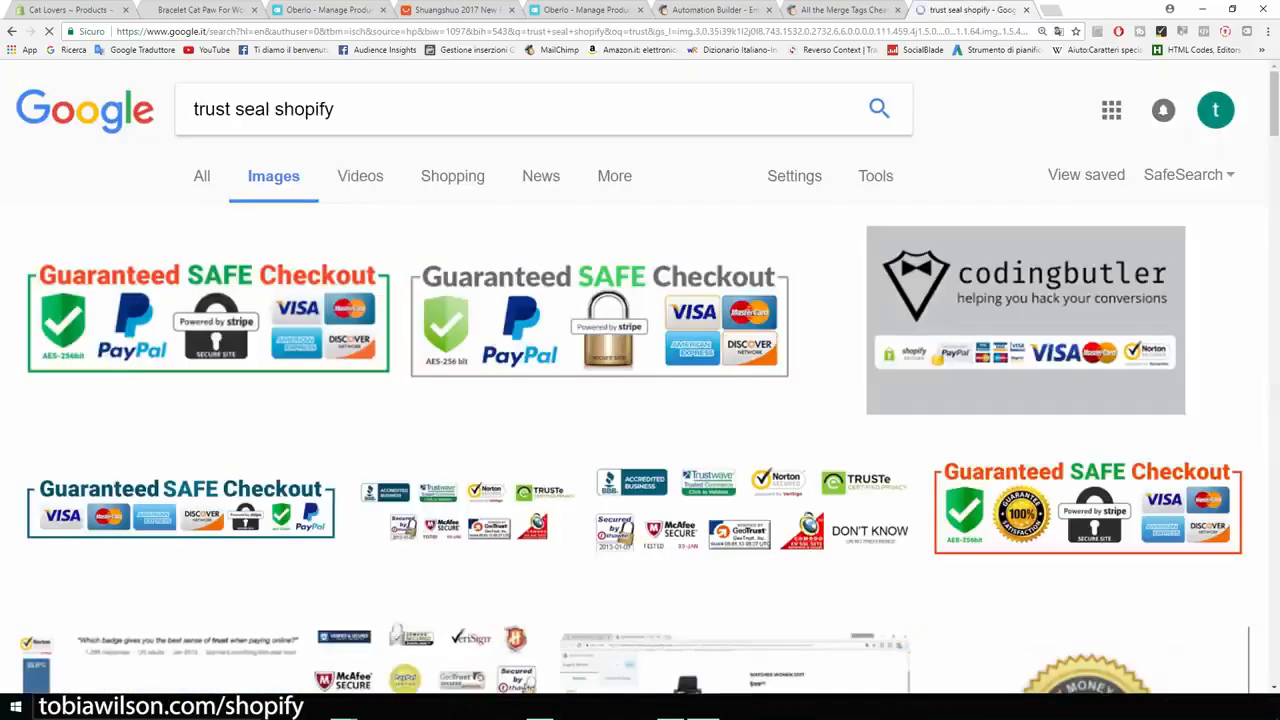
left_click(207, 320)
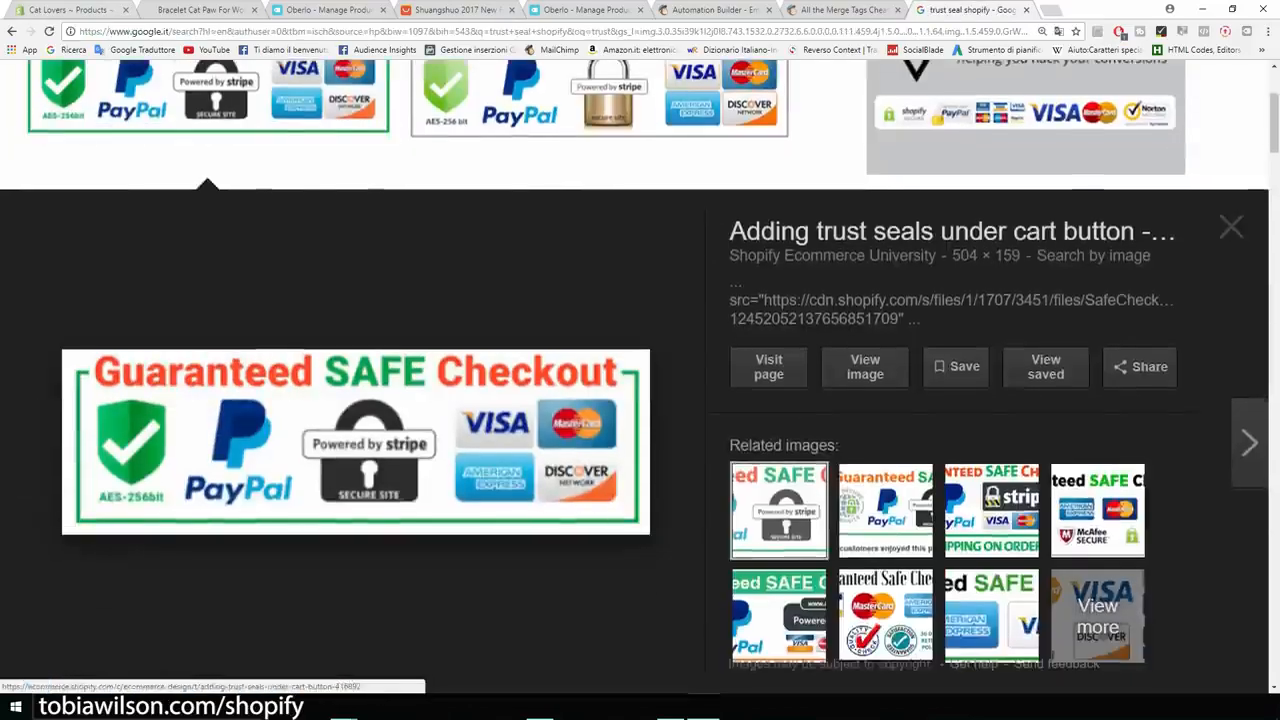
- Insert the uploaded Guaranteed SAFE Checkout image into the bracelet's description with the alt text "cat paw bracelet"
left_click(76, 10)
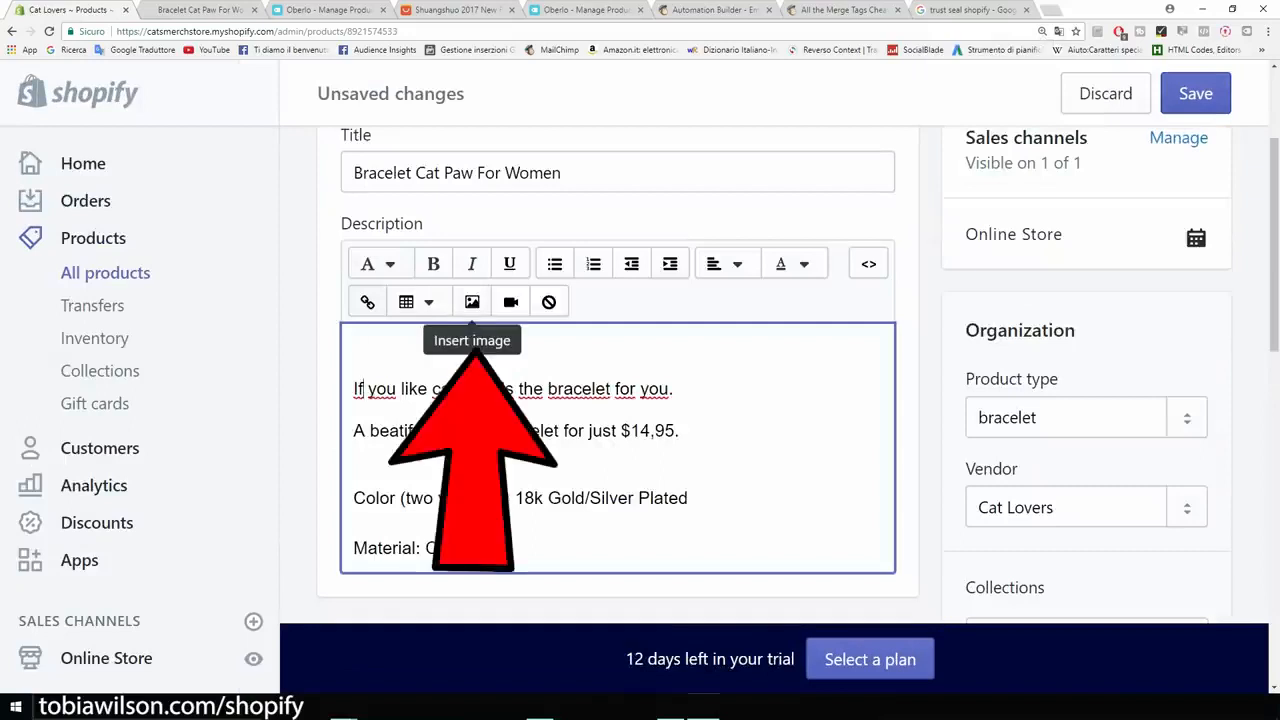
left_click(472, 302)
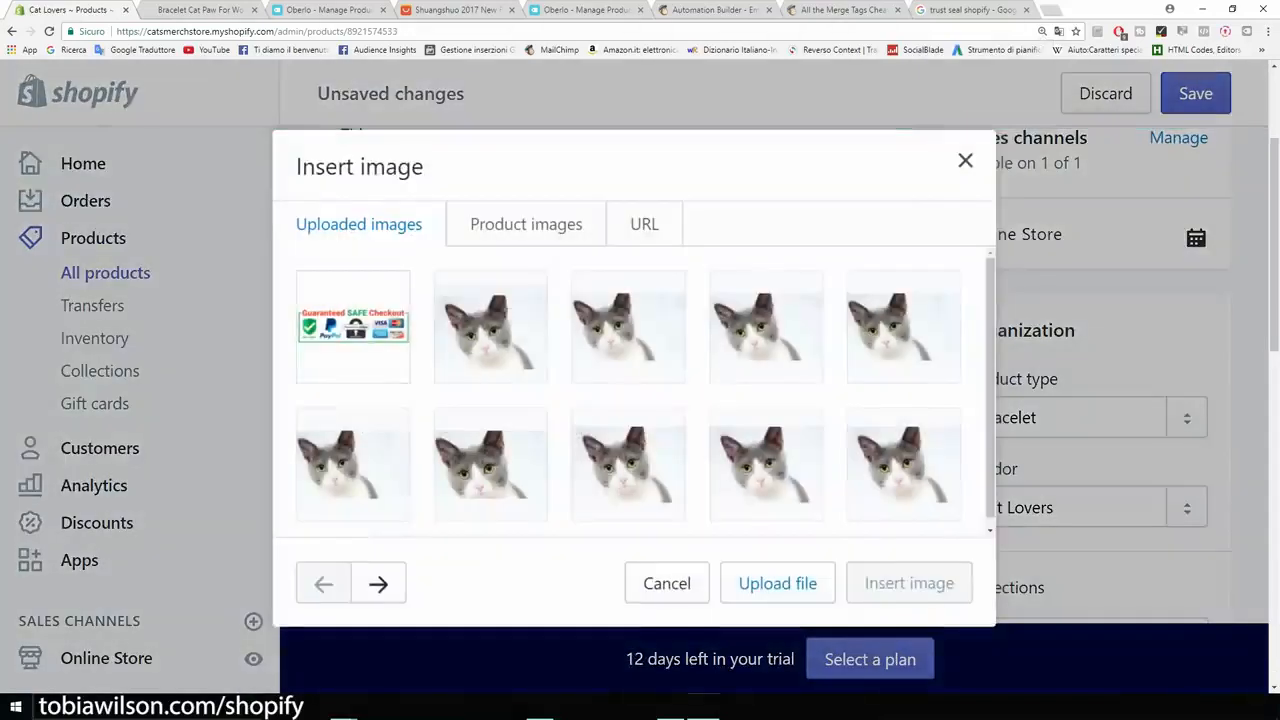
left_click(352, 326)
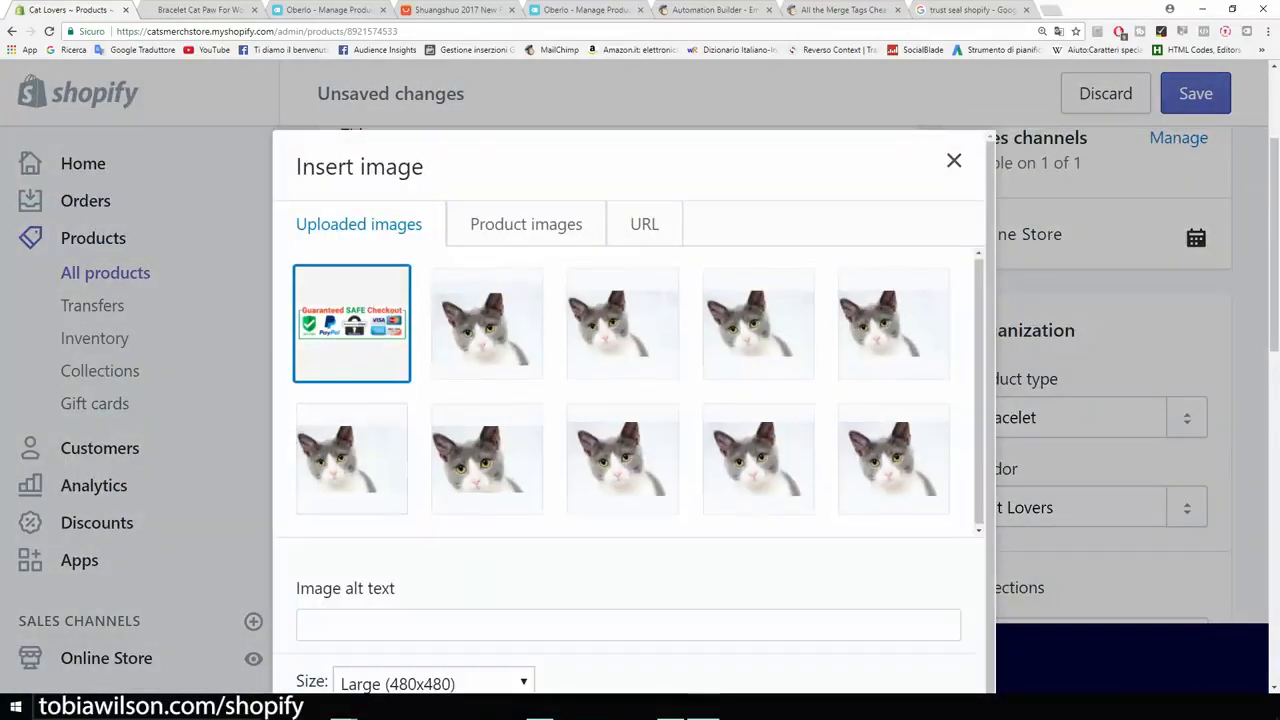
scroll(636, 410, "down", 2)
left_click(628, 588)
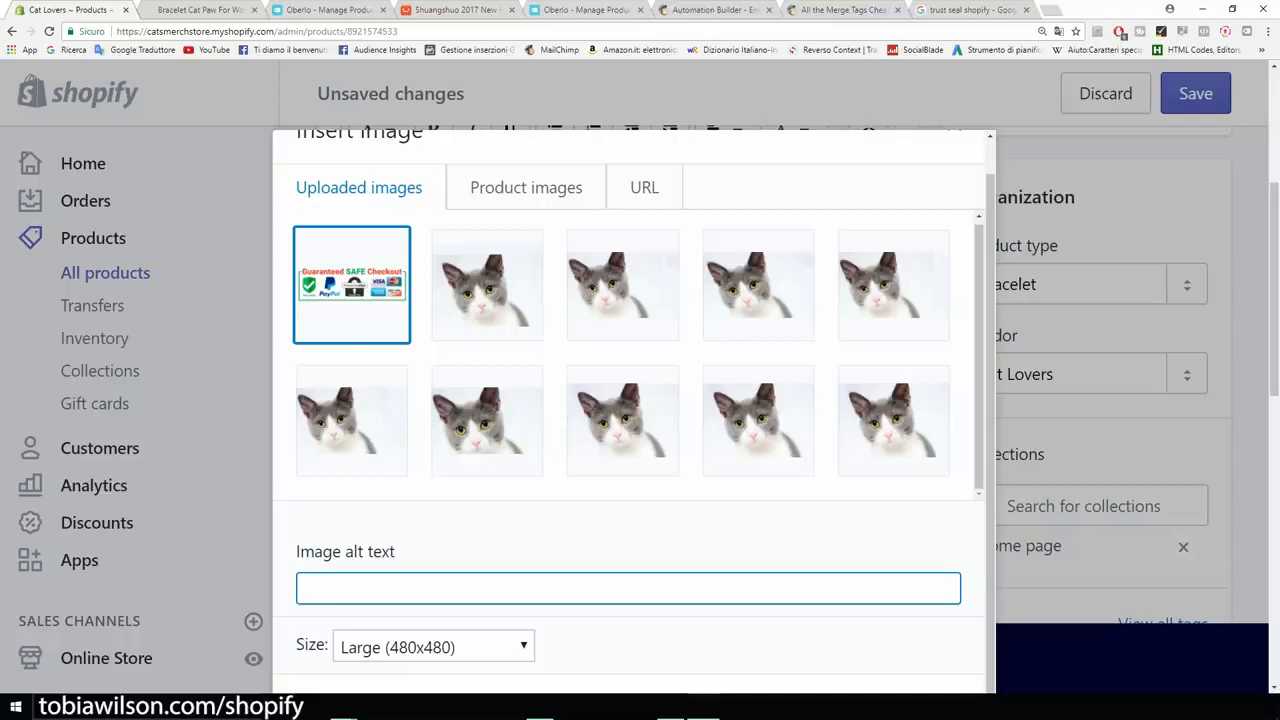
type("cat paw bracelet")
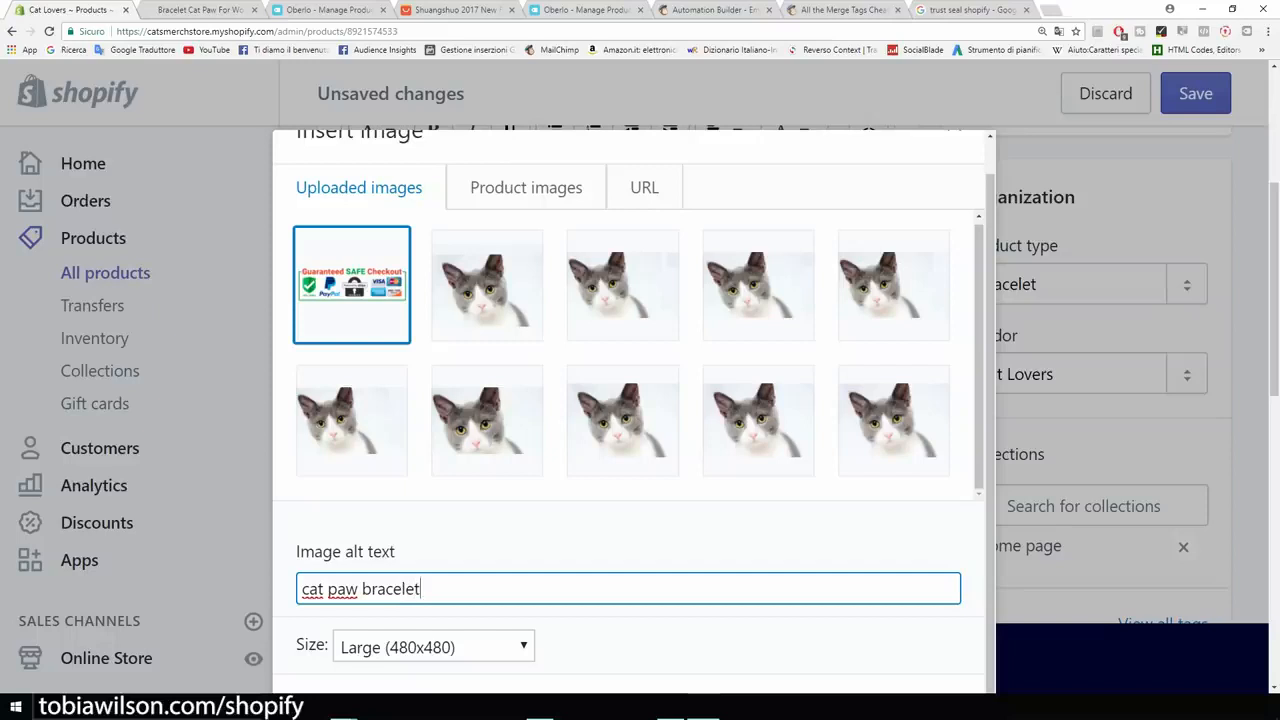
key("ctrl+minus")
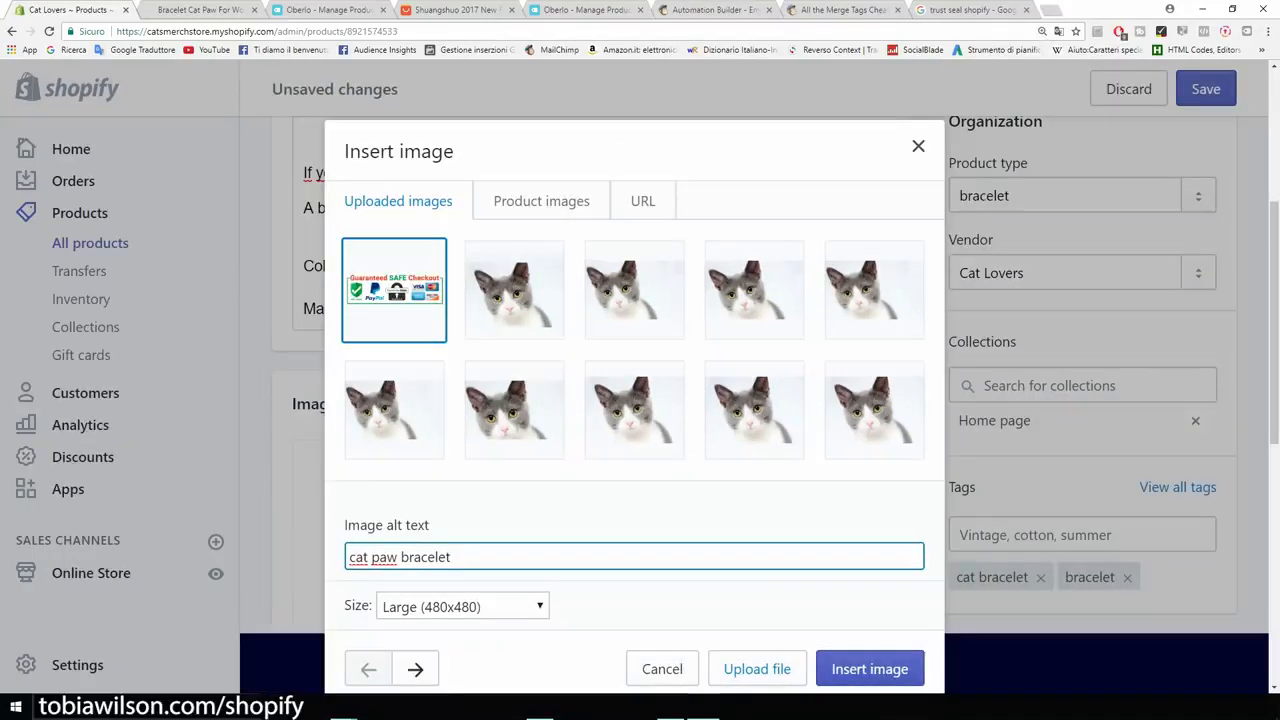
key("Return")
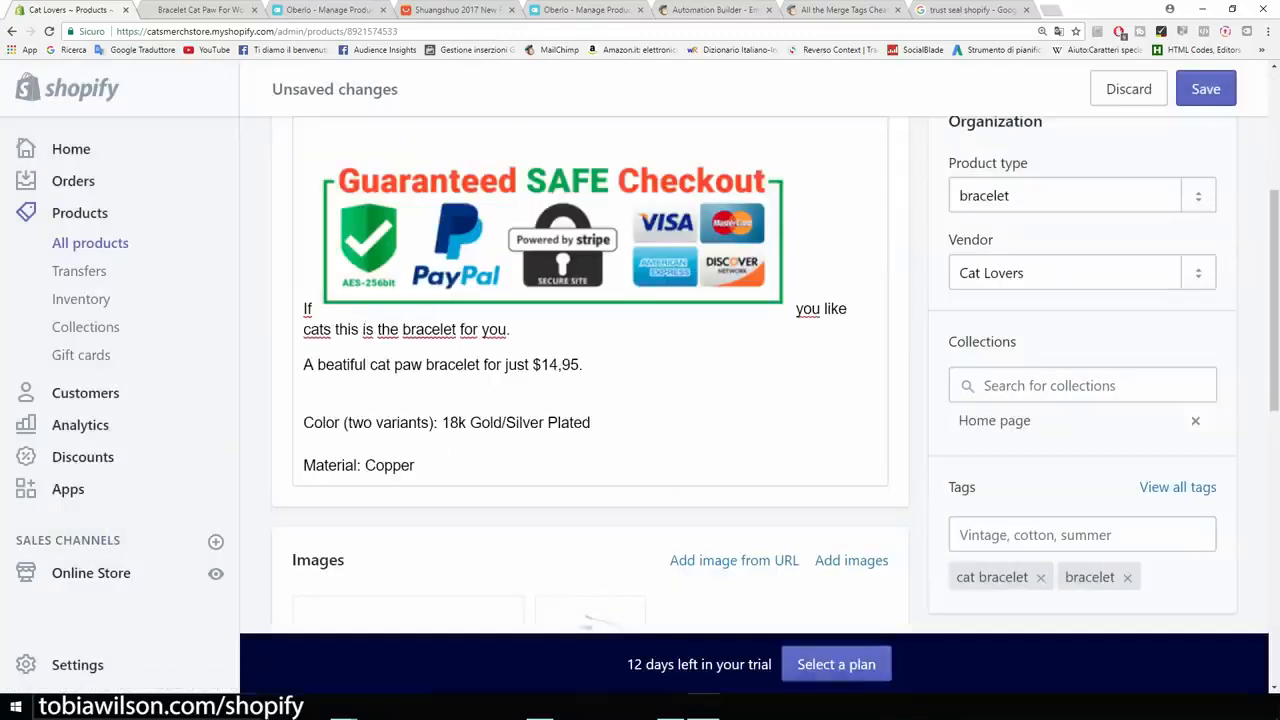
- Remove the "If" before the badge, move the sentence onto its own line below the image and start it with "If" again
scroll(590, 350, "up", 1)
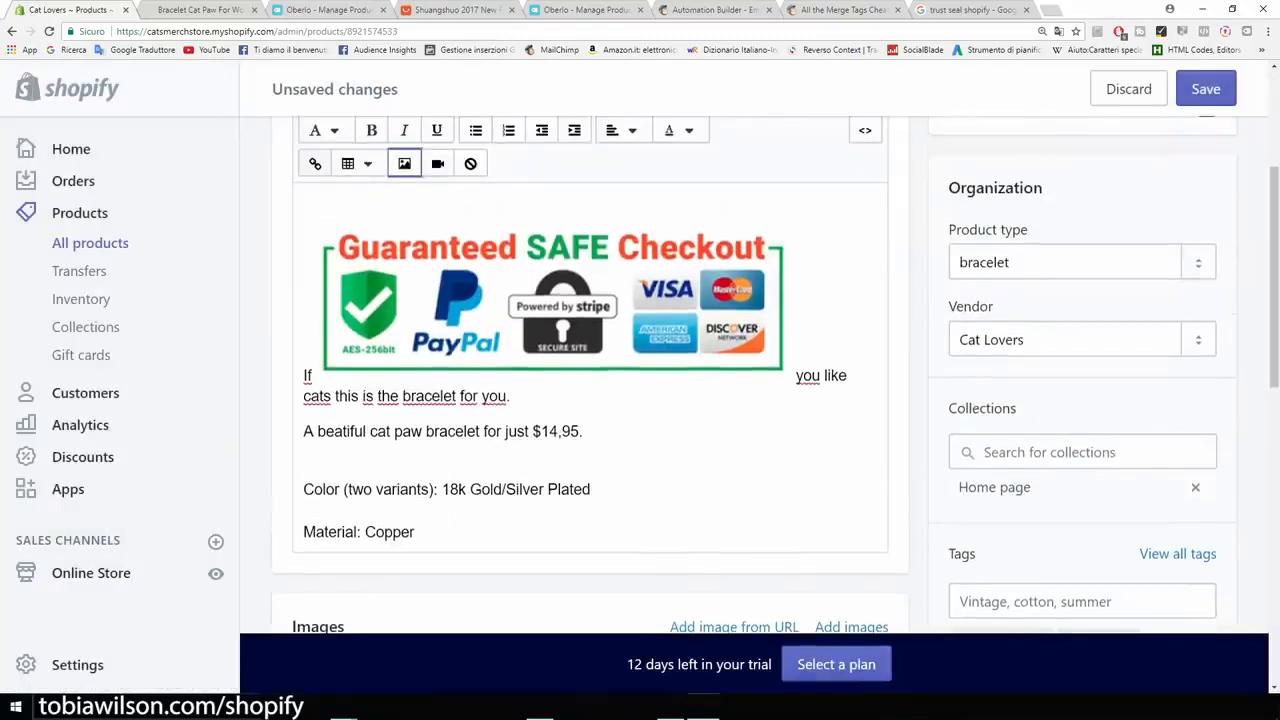
left_click_drag(450, 325, 348, 358)
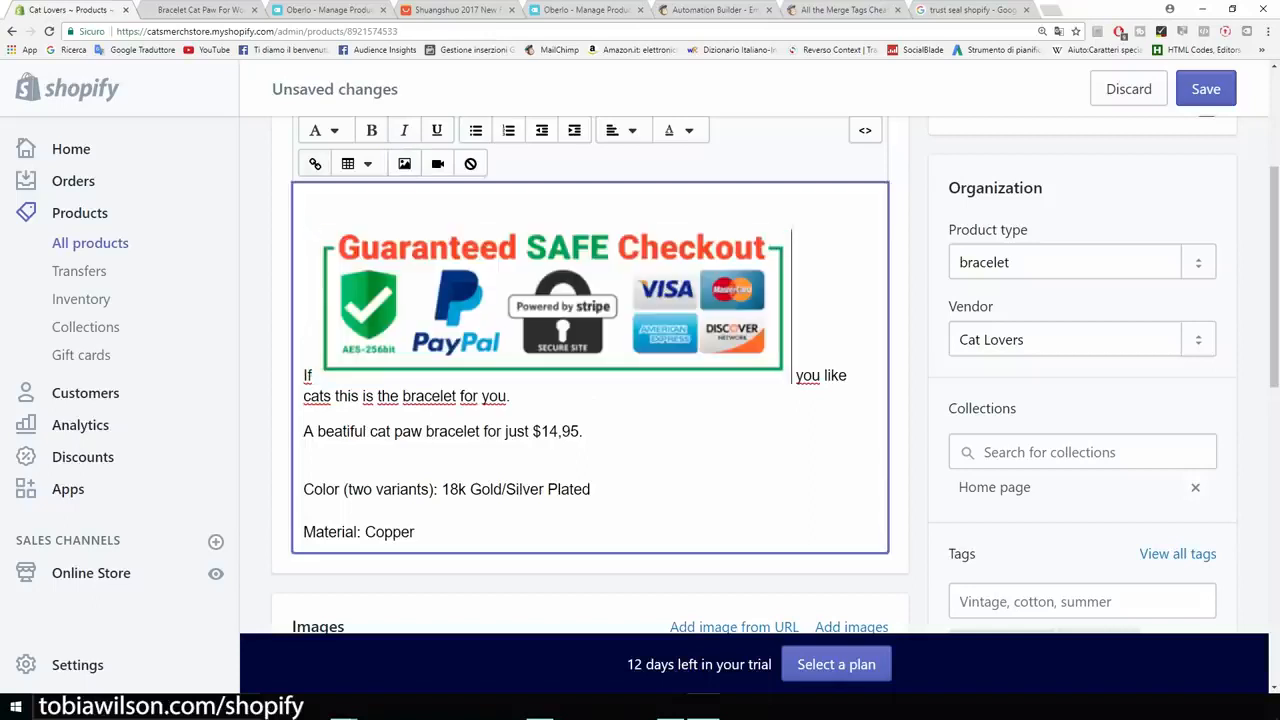
left_click(551, 305)
left_click(310, 375)
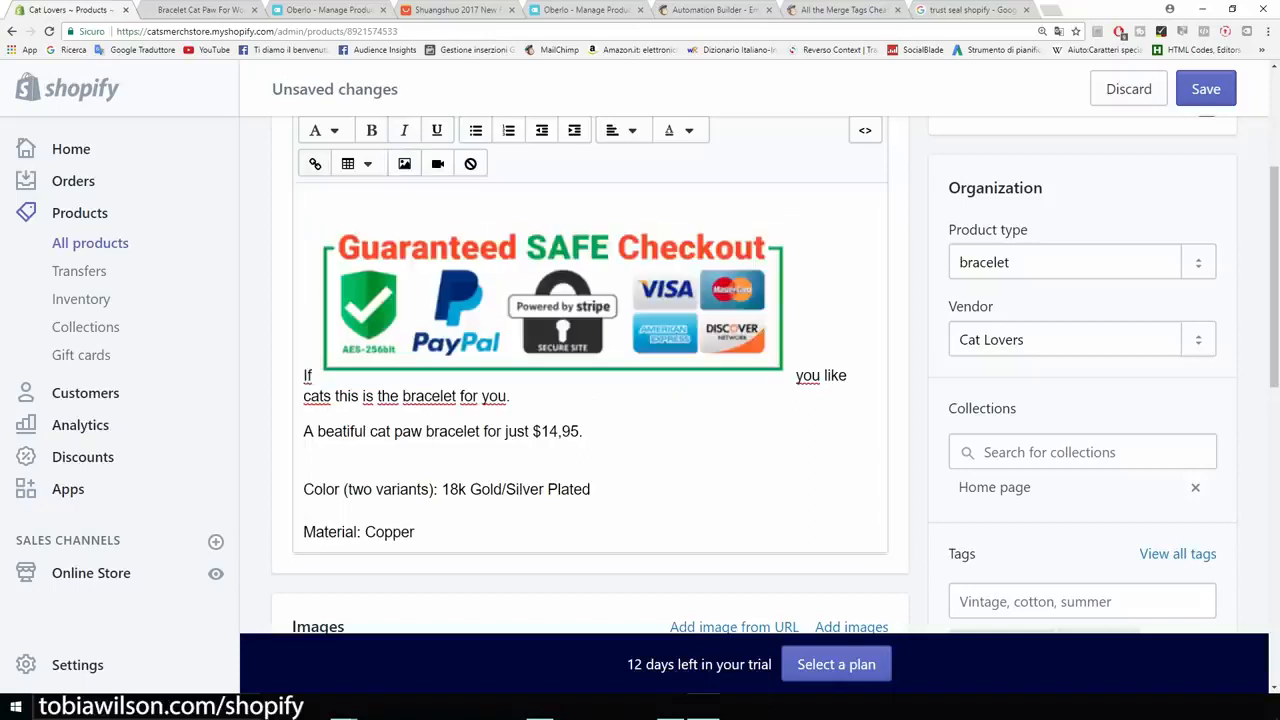
left_click(307, 375)
key("Delete")
key("Delete")
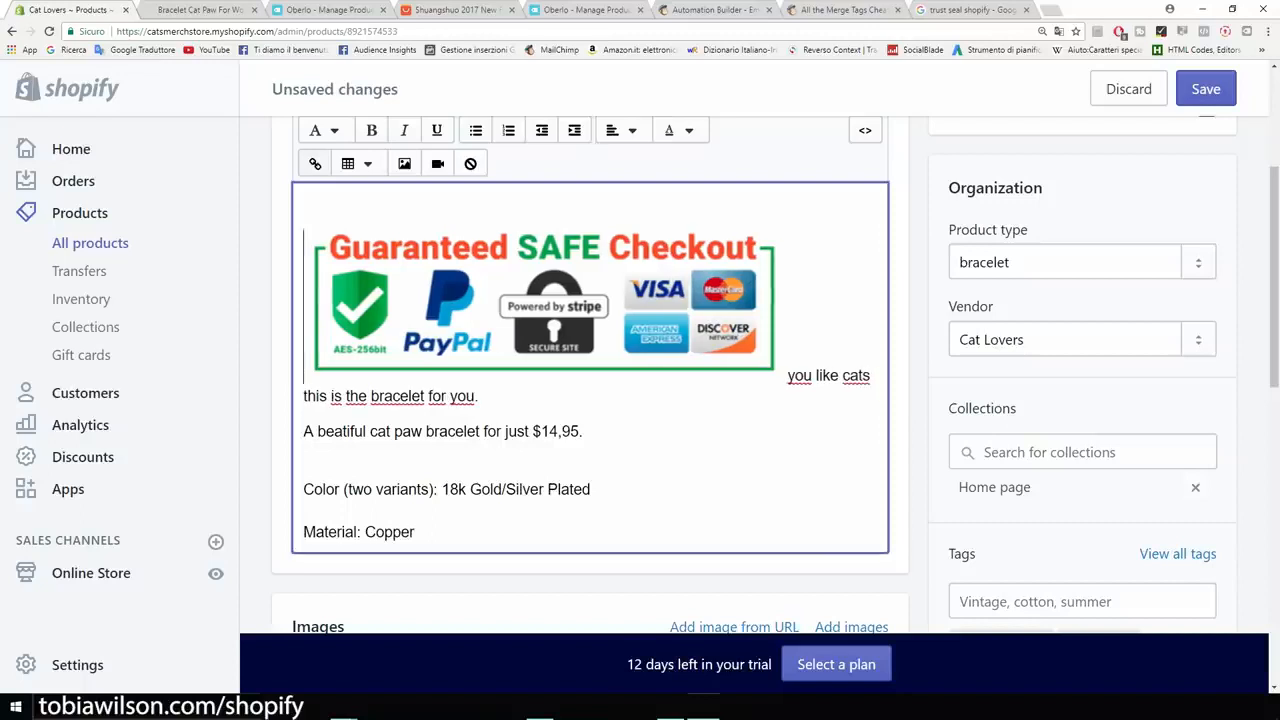
key("Return")
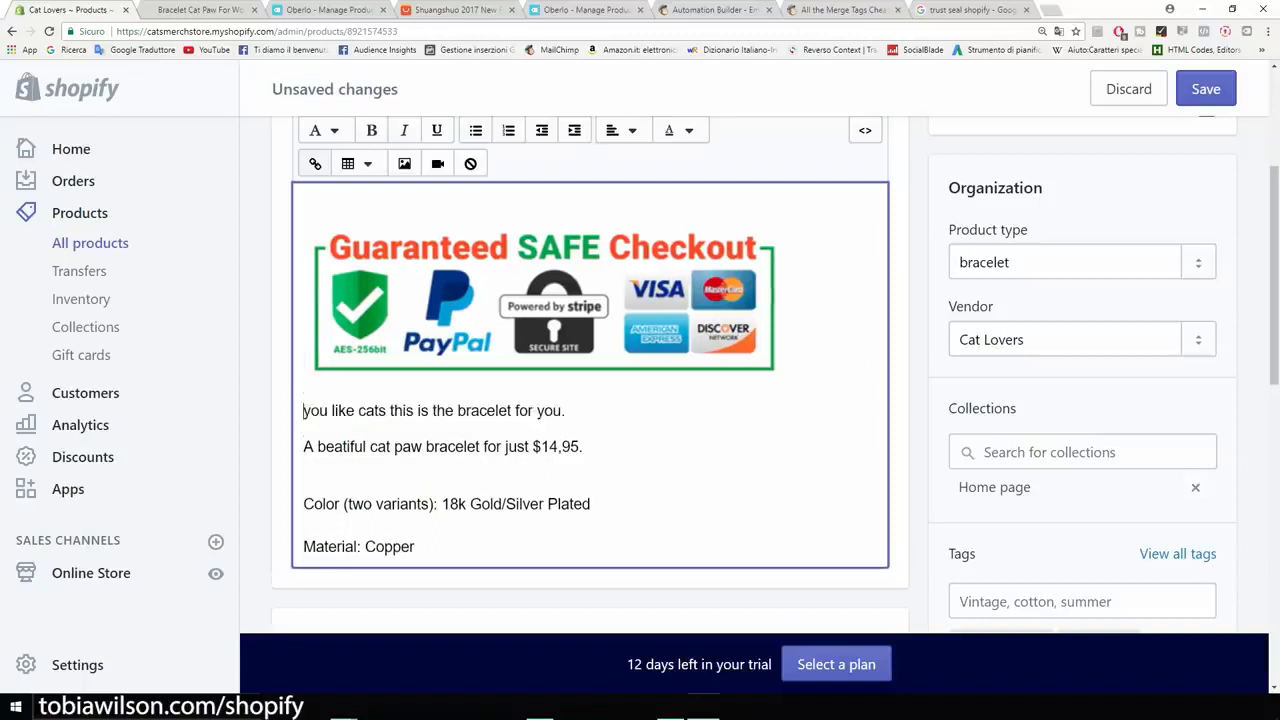
type("If")
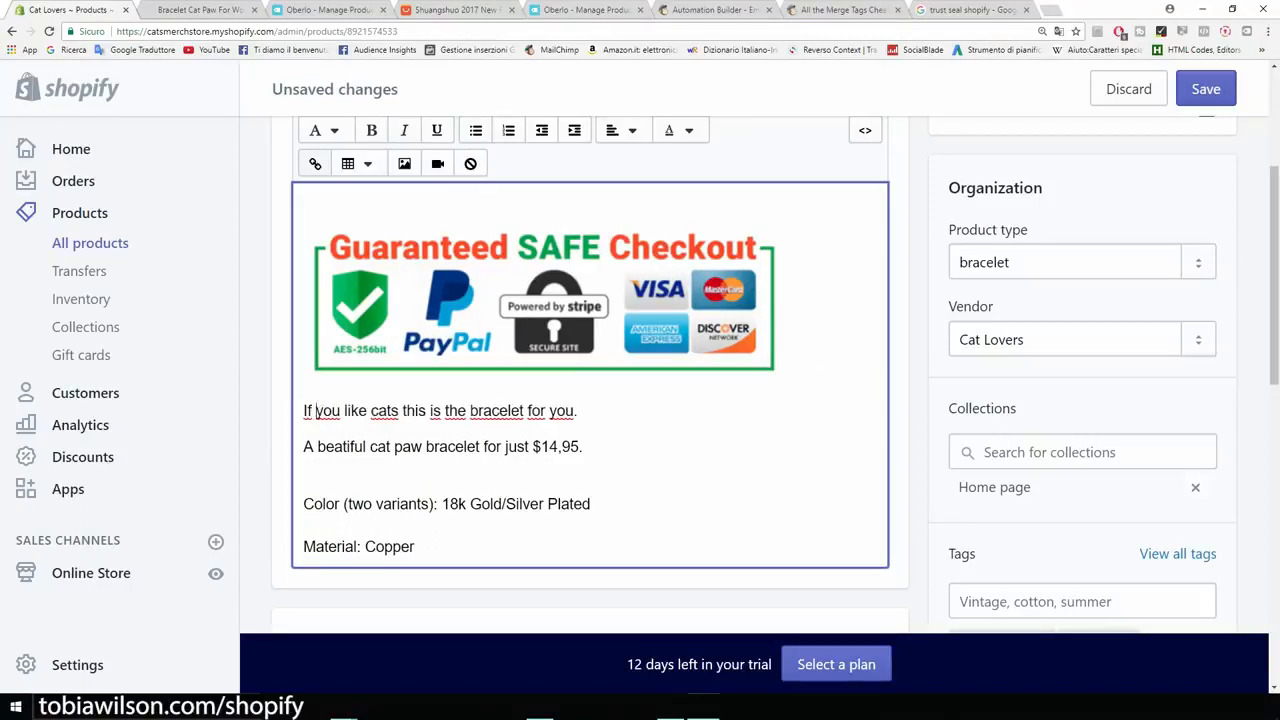
- Shrink the Guaranteed SAFE Checkout image in the description to a little over half its size
left_click(543, 305)
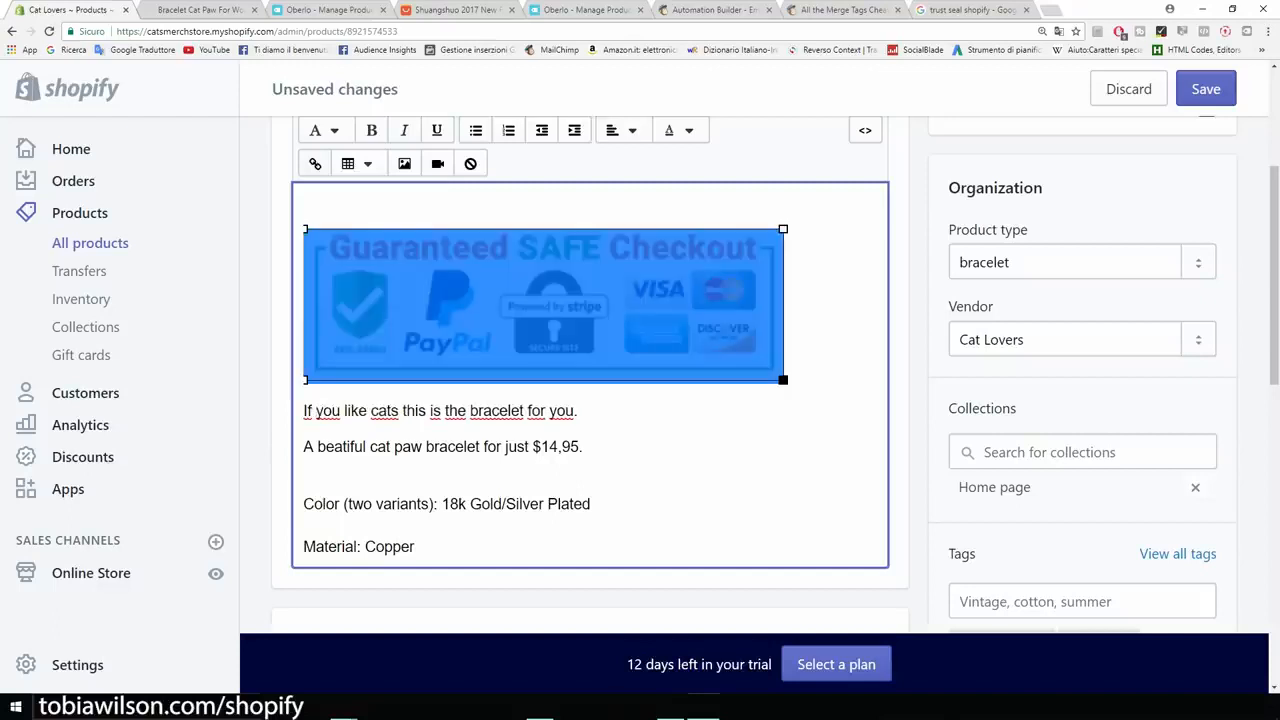
left_click_drag(783, 380, 572, 312)
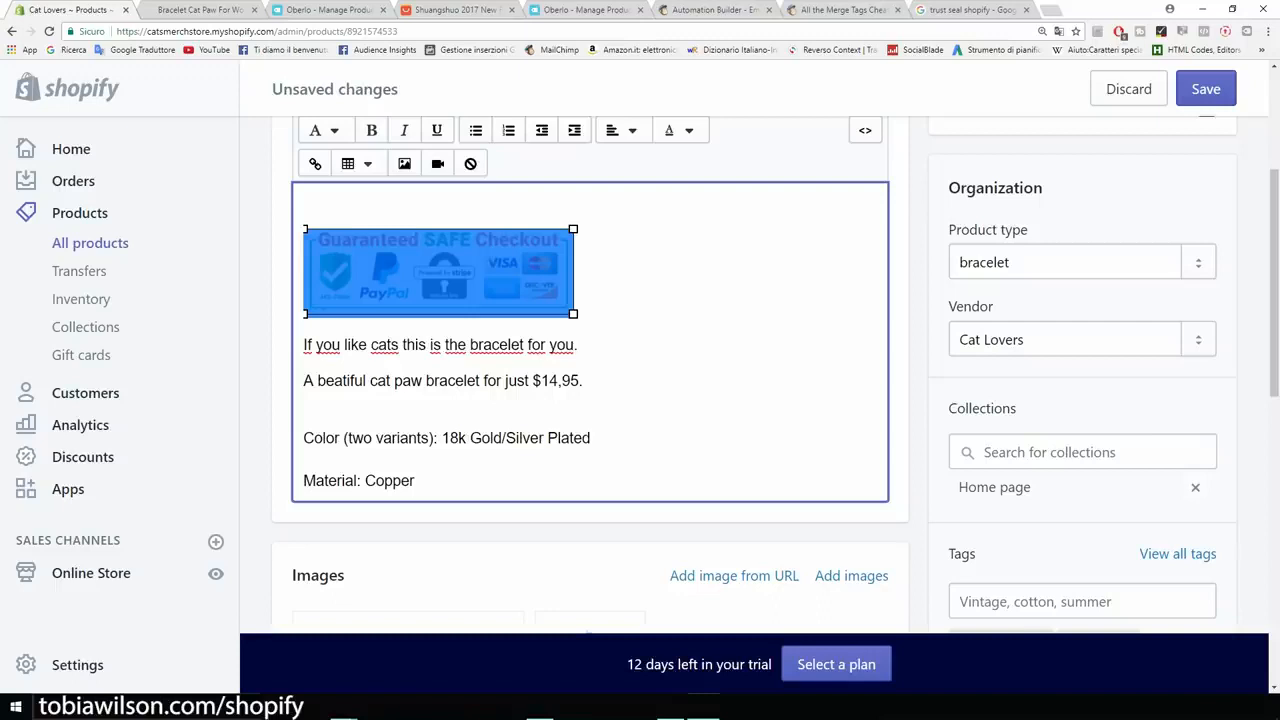
left_click(576, 308)
- Open the bracelet's online store page from the editor and check the description shown under the cart option
scroll(576, 308, "up", 1)
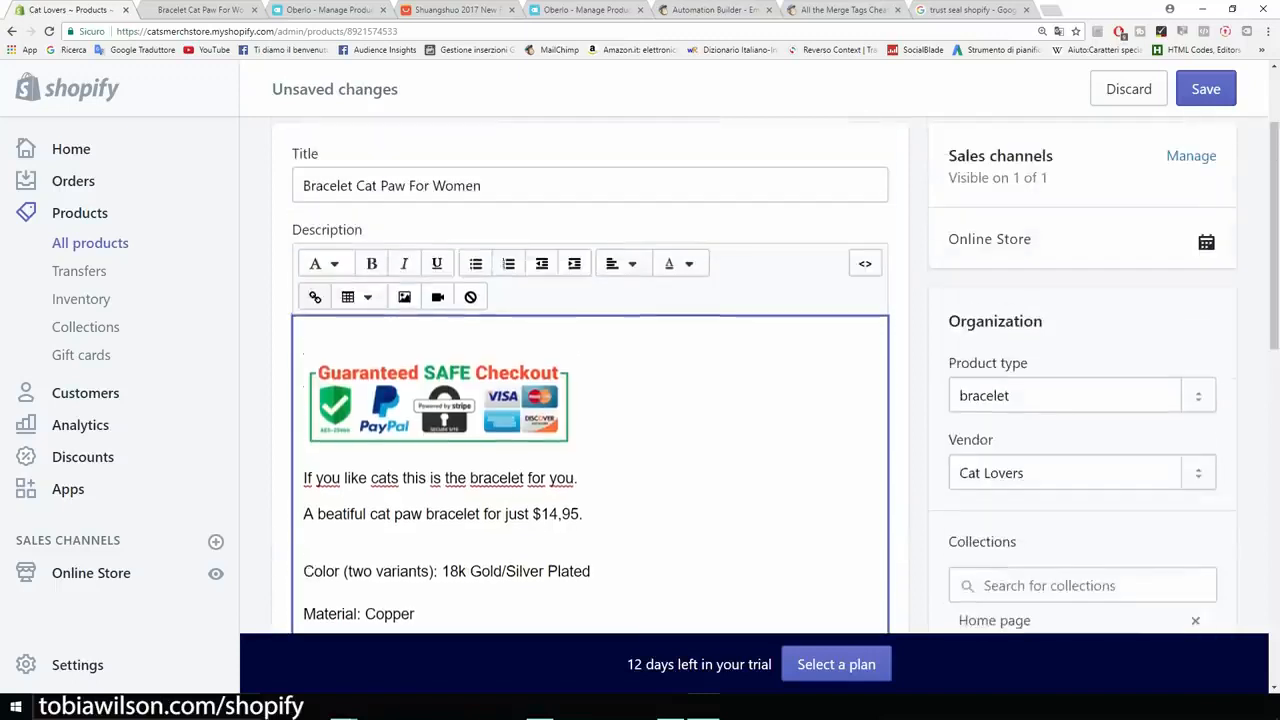
scroll(576, 308, "up", 1)
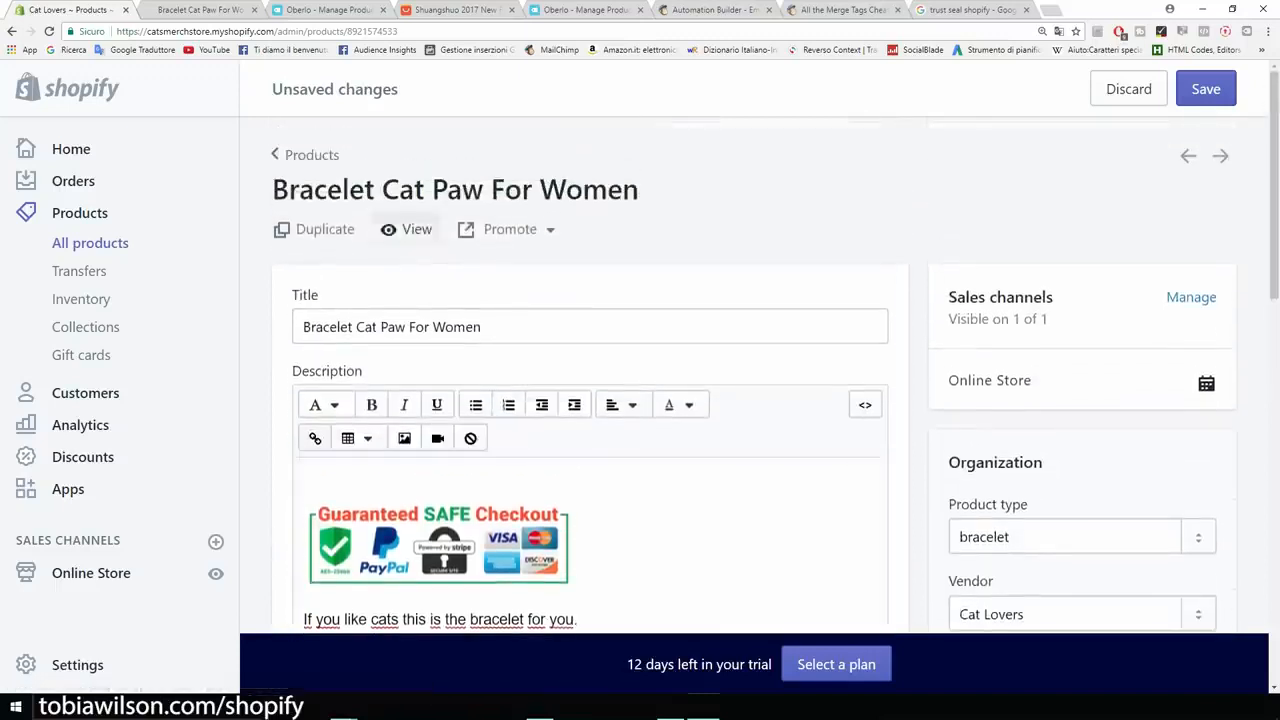
left_click(410, 229)
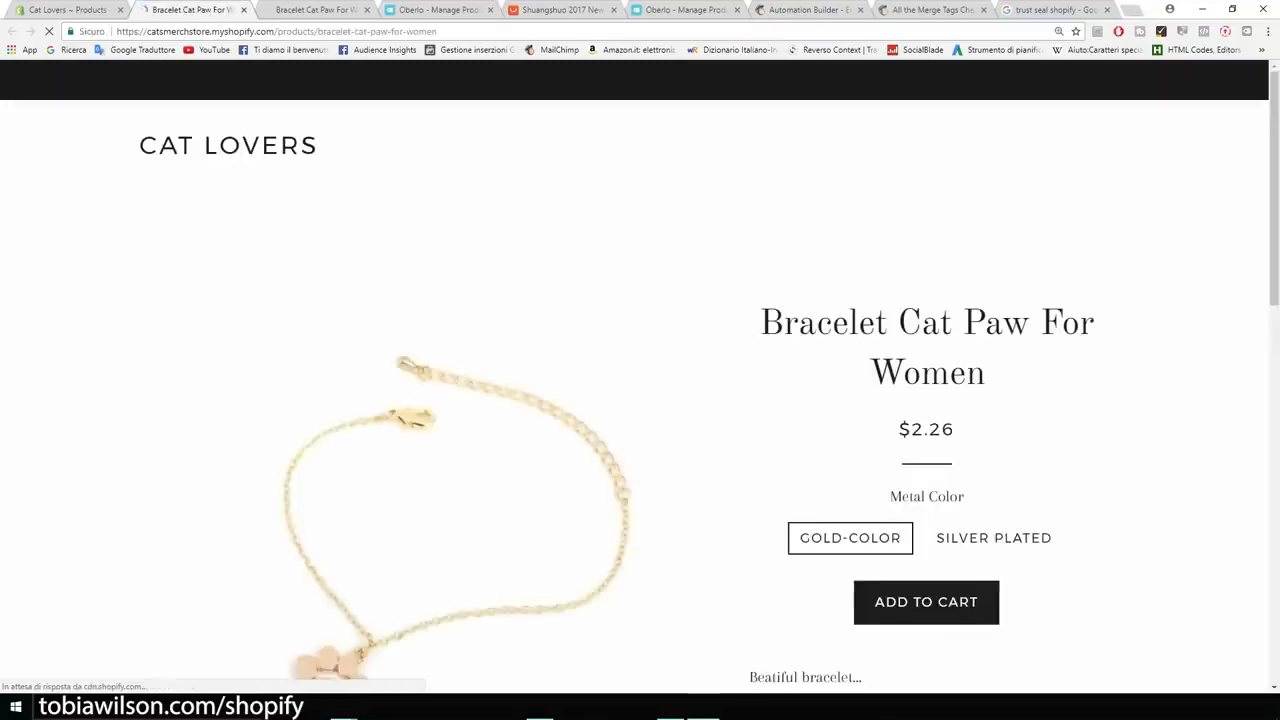
scroll(640, 400, "down", 5)
scroll(640, 400, "down", 2)
scroll(640, 400, "up", 1)
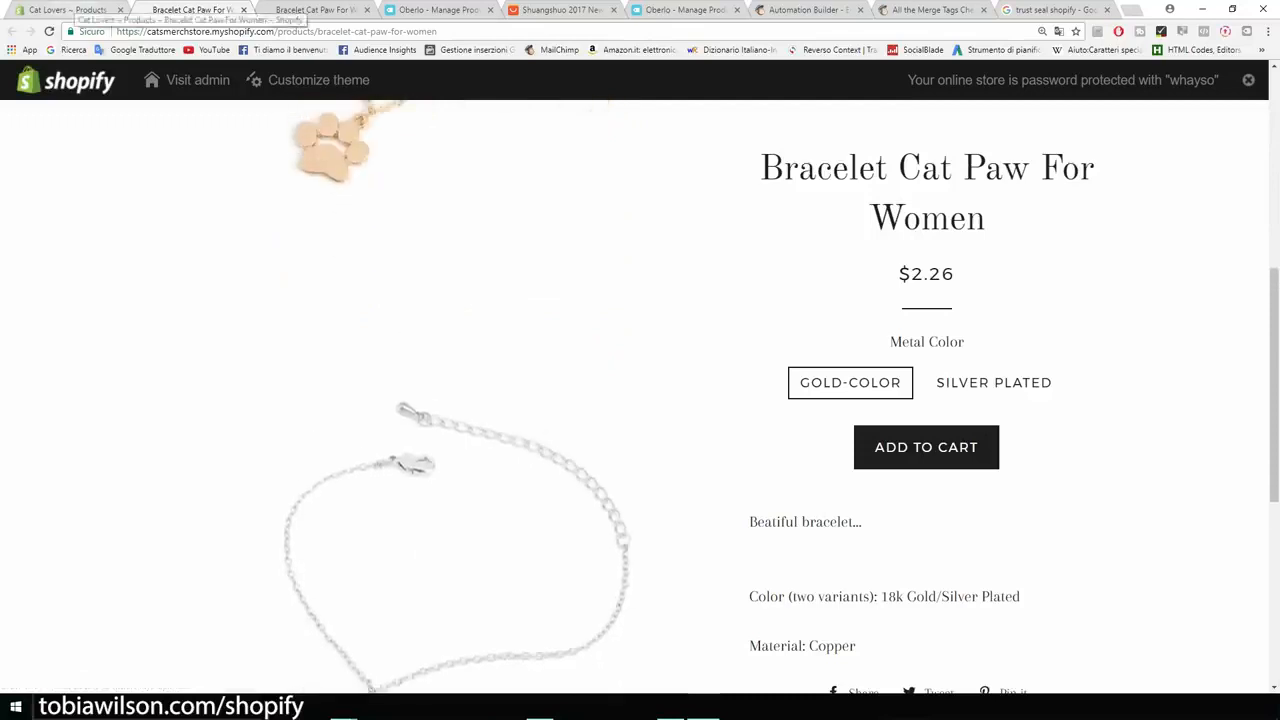
- Return to the bracelet's product editor and save the description changes
left_click(68, 10)
left_click(1206, 89)
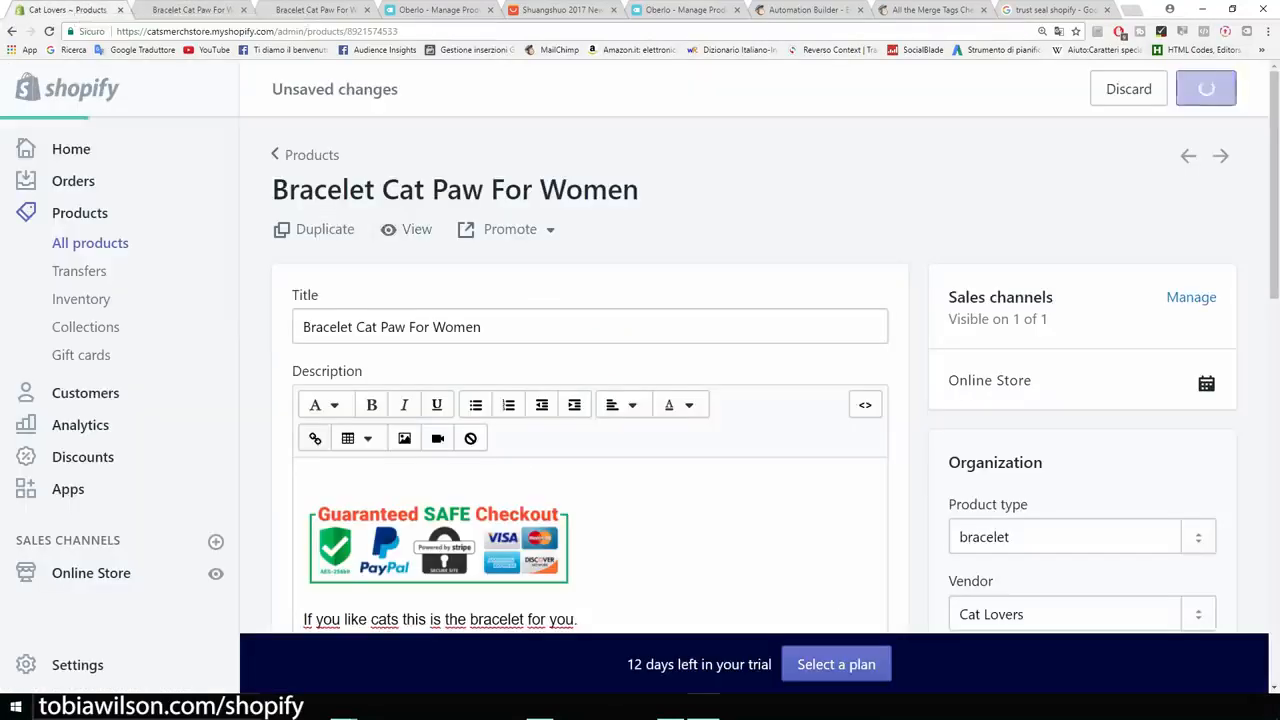
- Reload the bracelet's online store page and check how the badge and description sit below the cart option
left_click(195, 10)
key("F5")
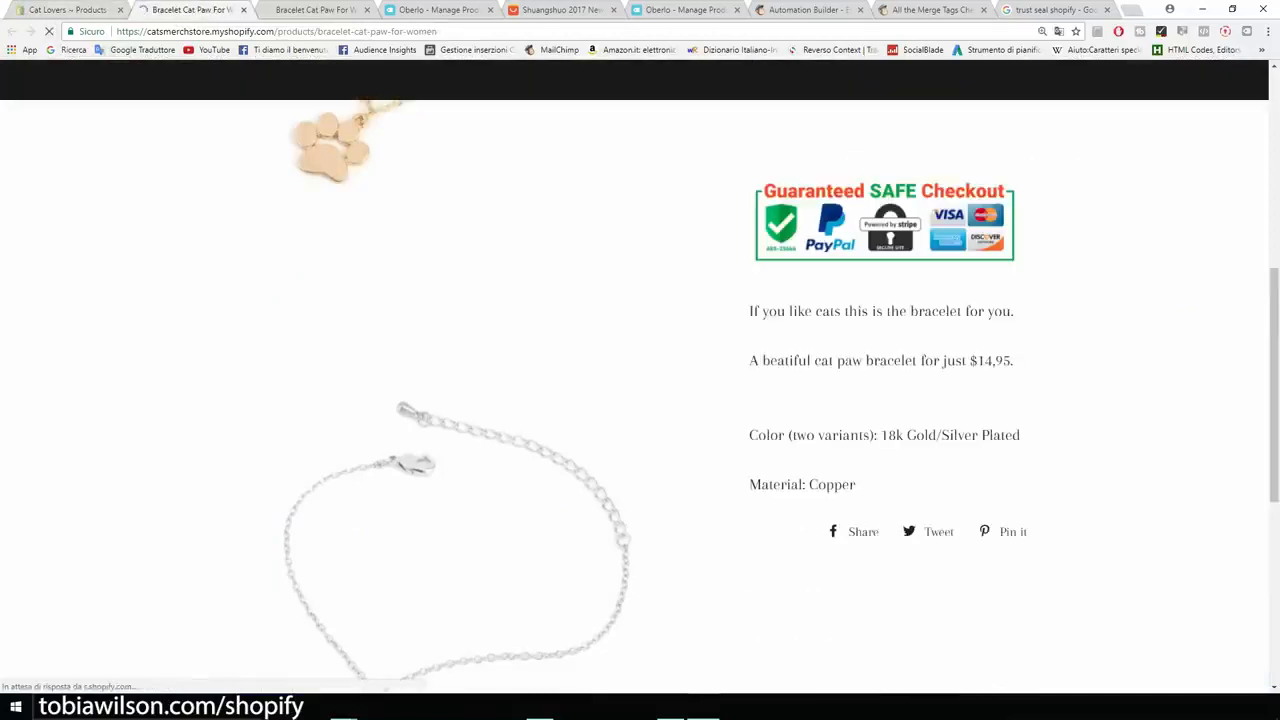
scroll(640, 390, "up", 2)
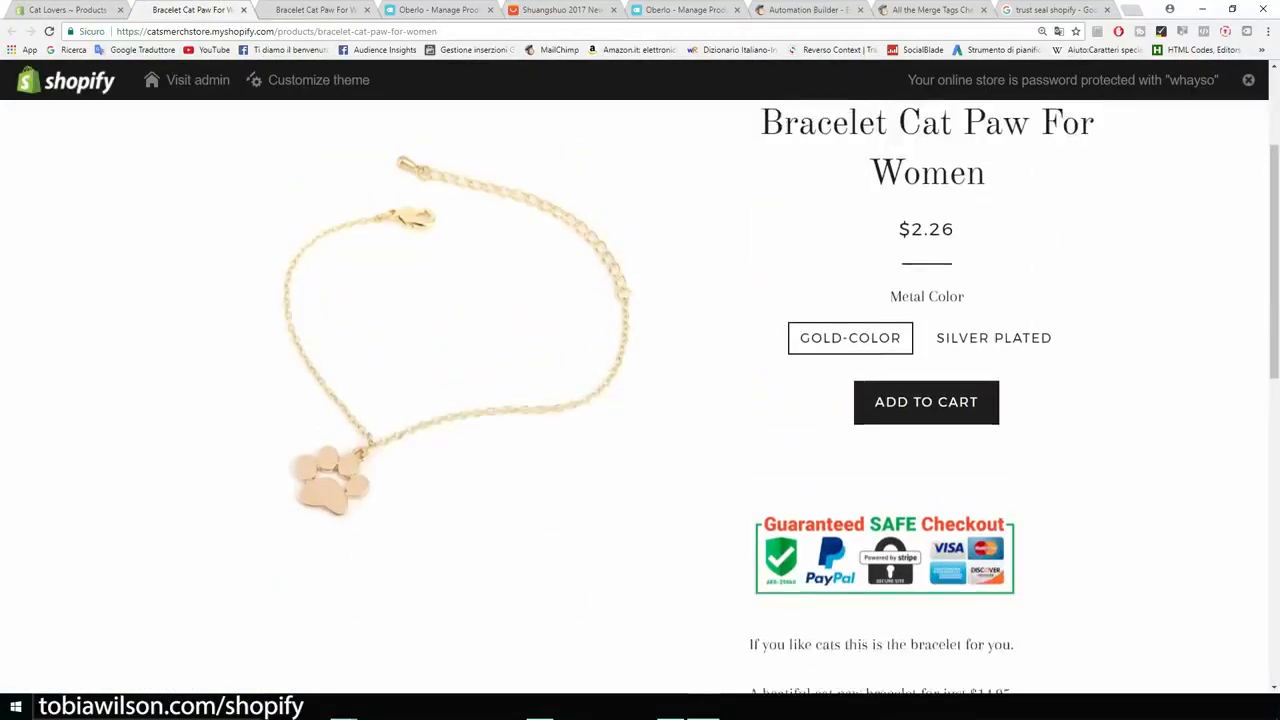
- Remove the empty line above the Guaranteed SAFE Checkout badge in the bracelet's description and save the product
left_click(68, 10)
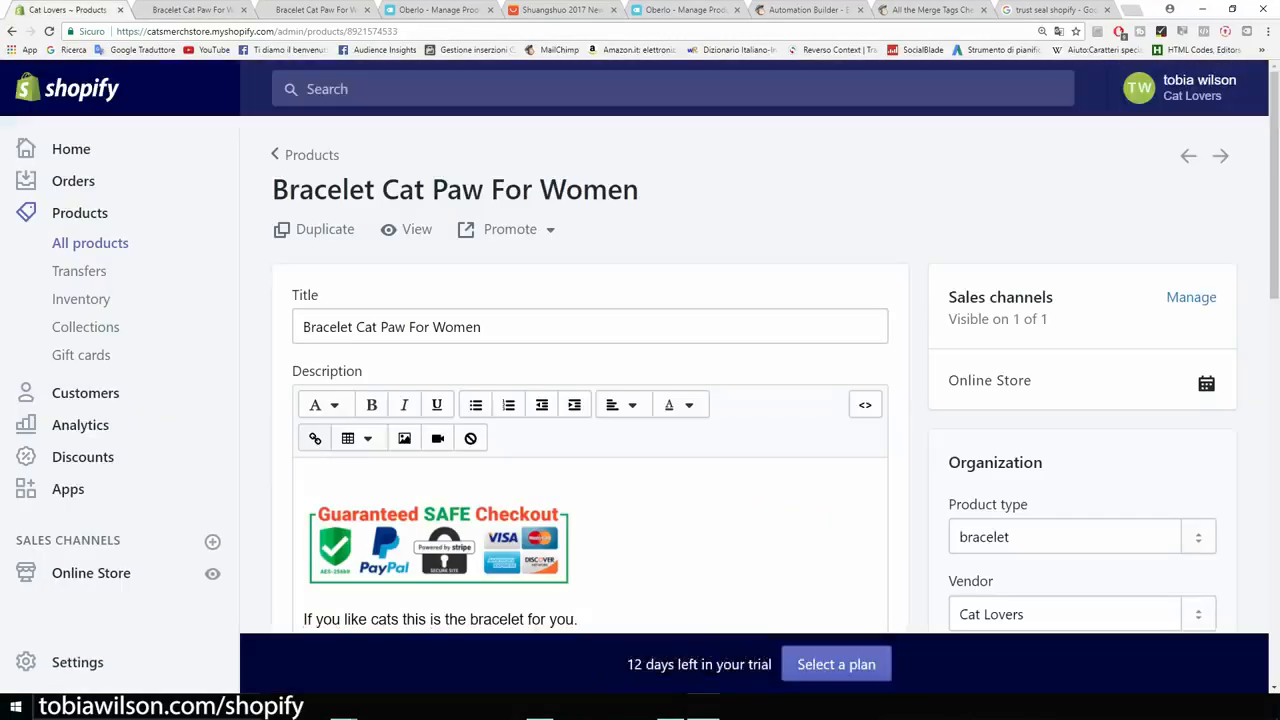
left_click(308, 479)
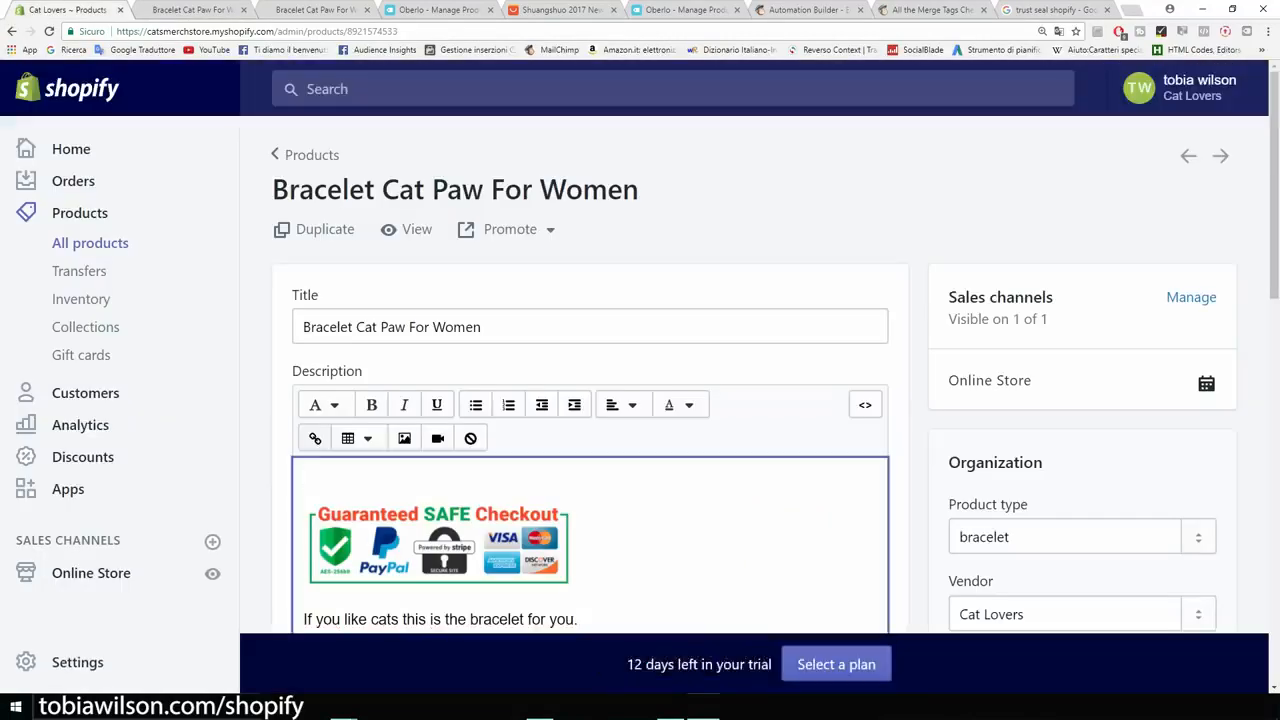
key("Delete")
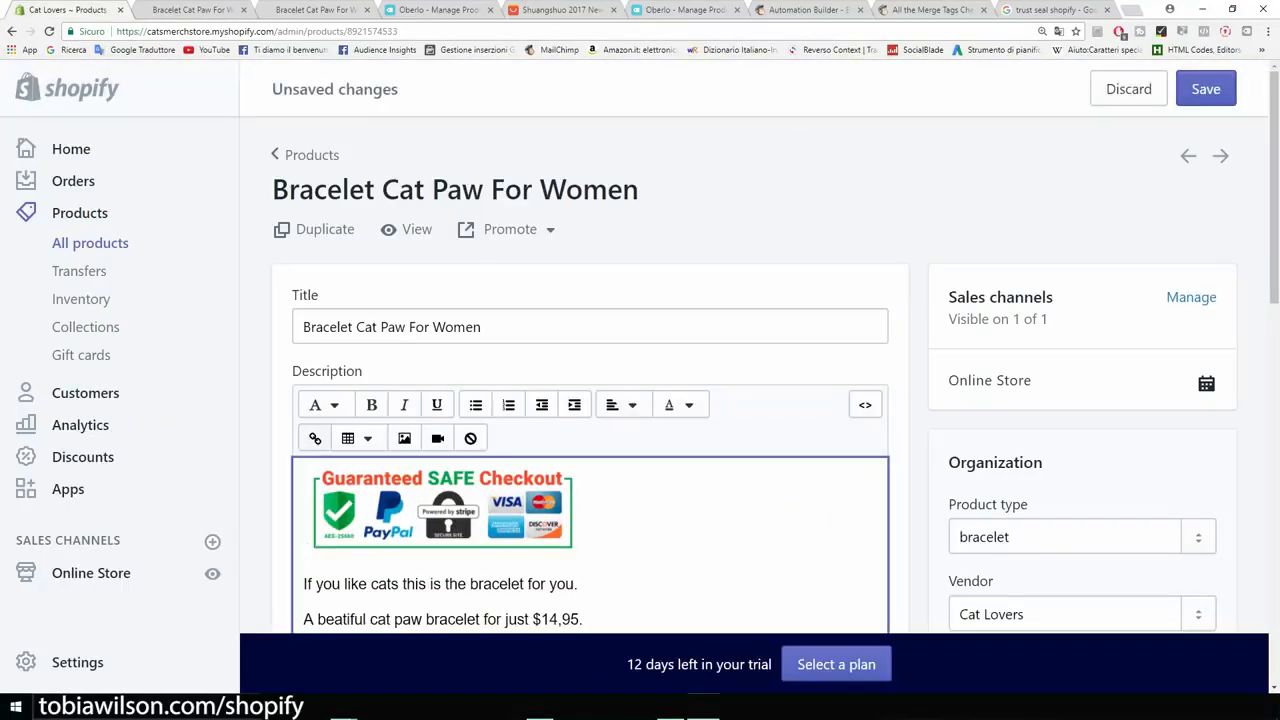
left_click(1206, 89)
- Refresh the bracelet's store page and check the spacing between the cart option and the badge
left_click(192, 10)
left_click(49, 31)
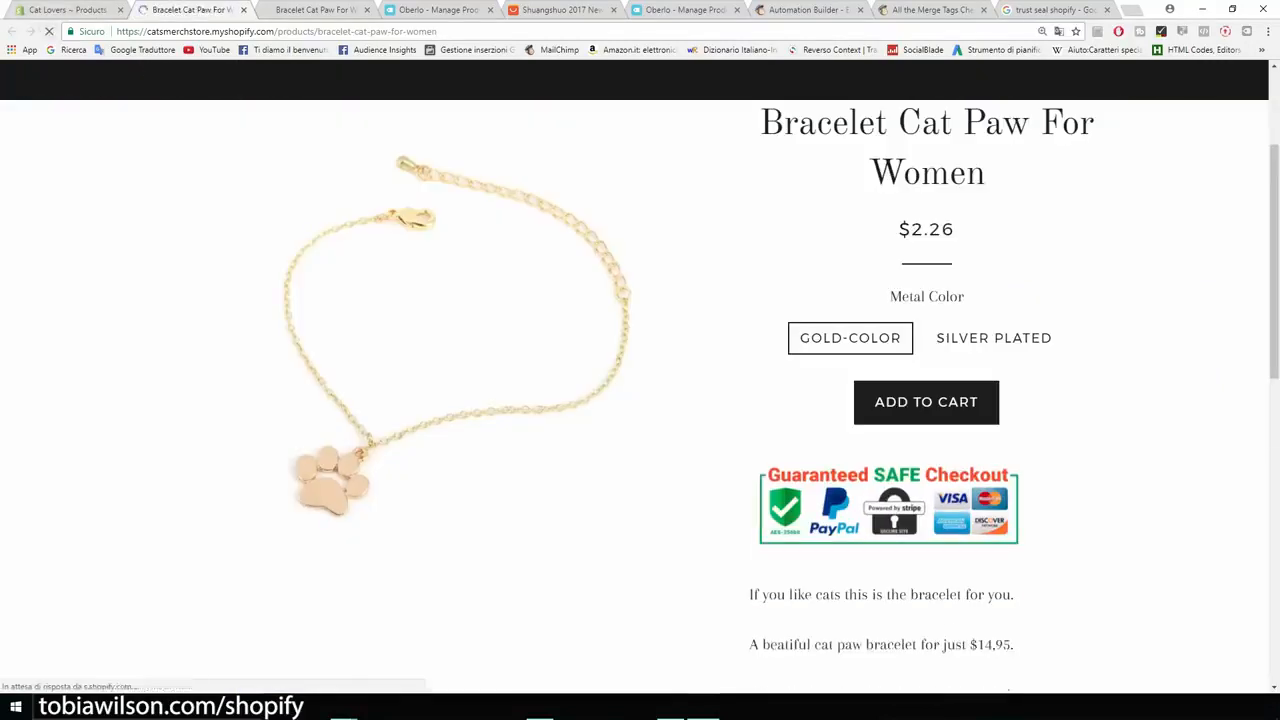
scroll(640, 390, "down", 5)
scroll(640, 390, "up", 3)
scroll(640, 390, "up", 3)
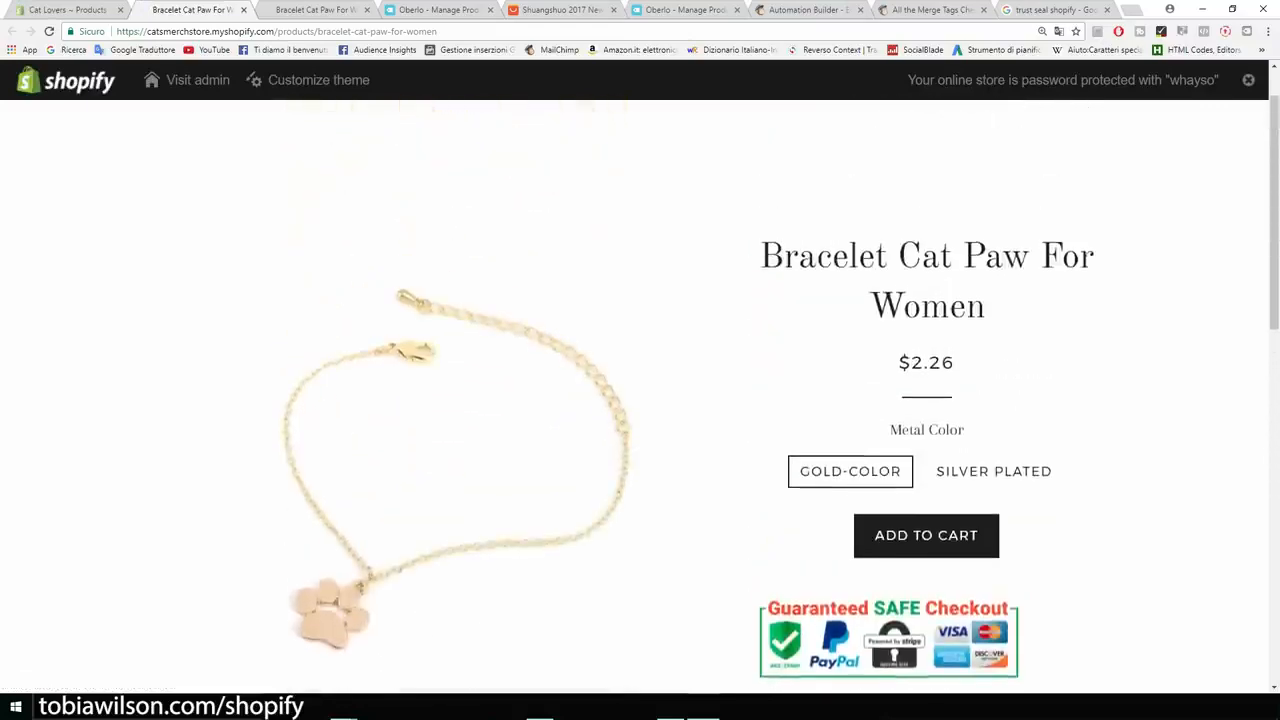
- Center align the badge and all text in the bracelet's description in the product editor, and save
left_click(67, 10)
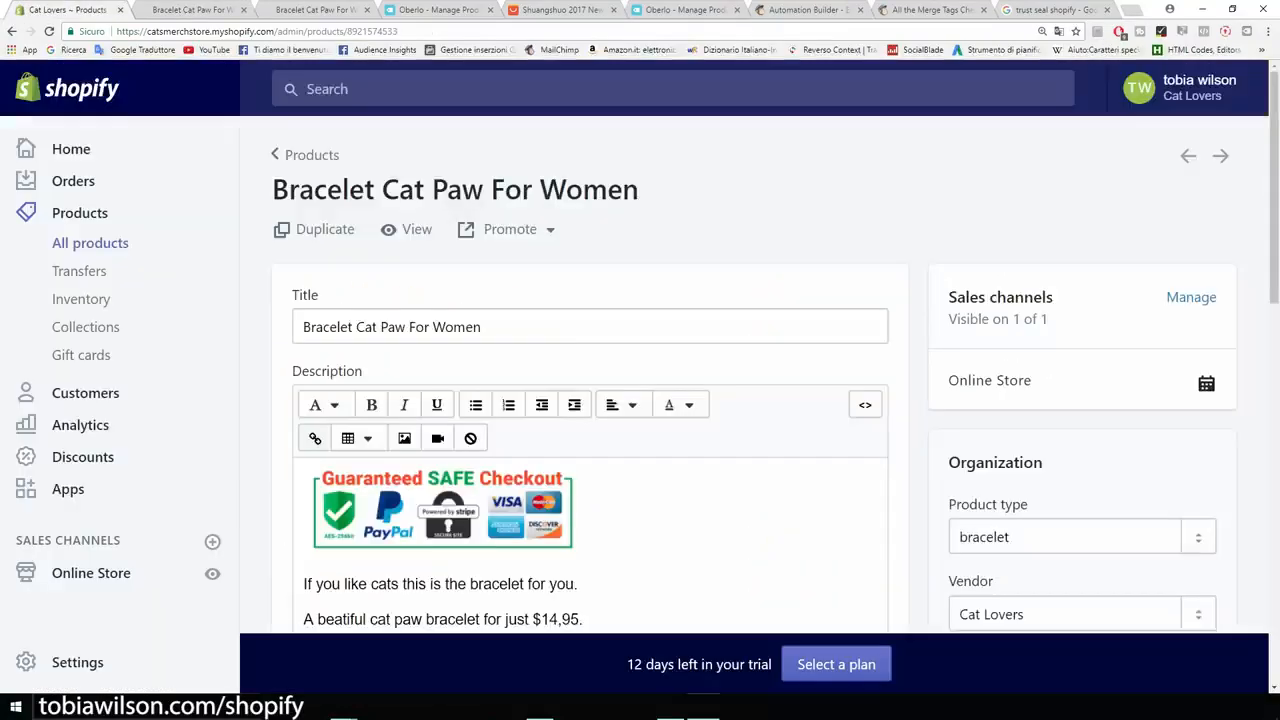
scroll(560, 400, "down", 2)
left_click_drag(422, 521, 304, 300)
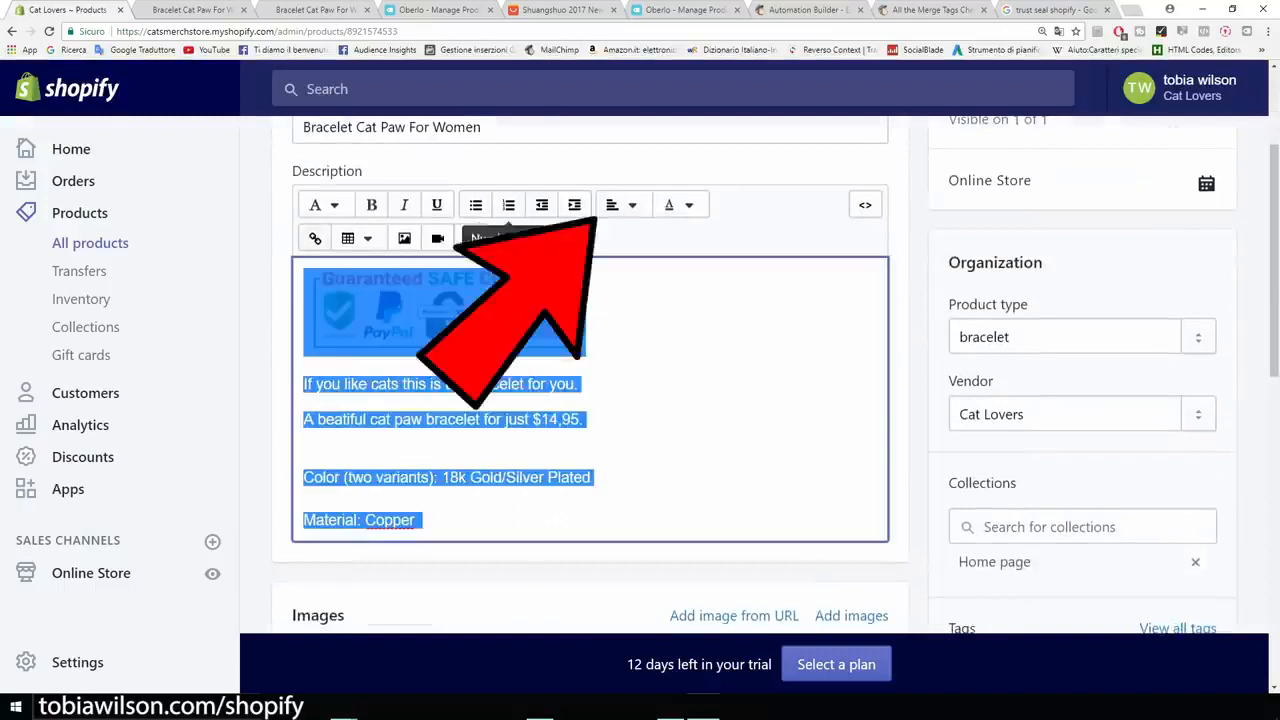
left_click(620, 205)
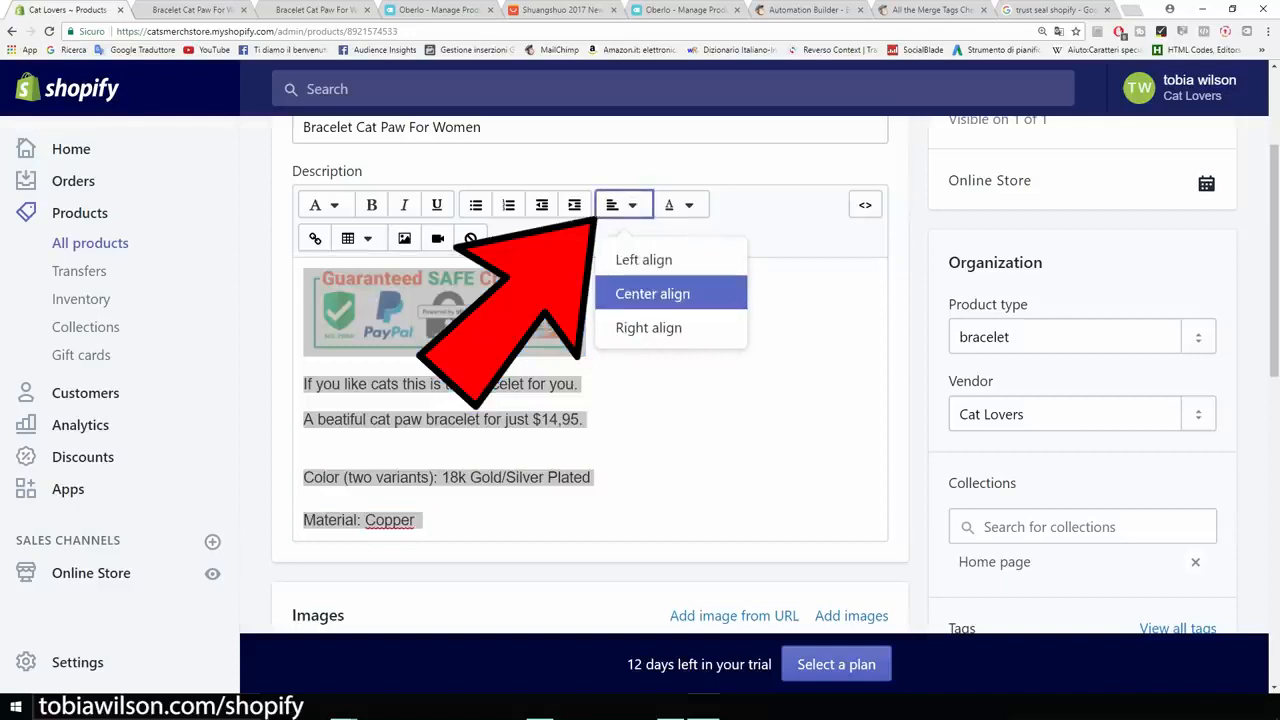
left_click(652, 293)
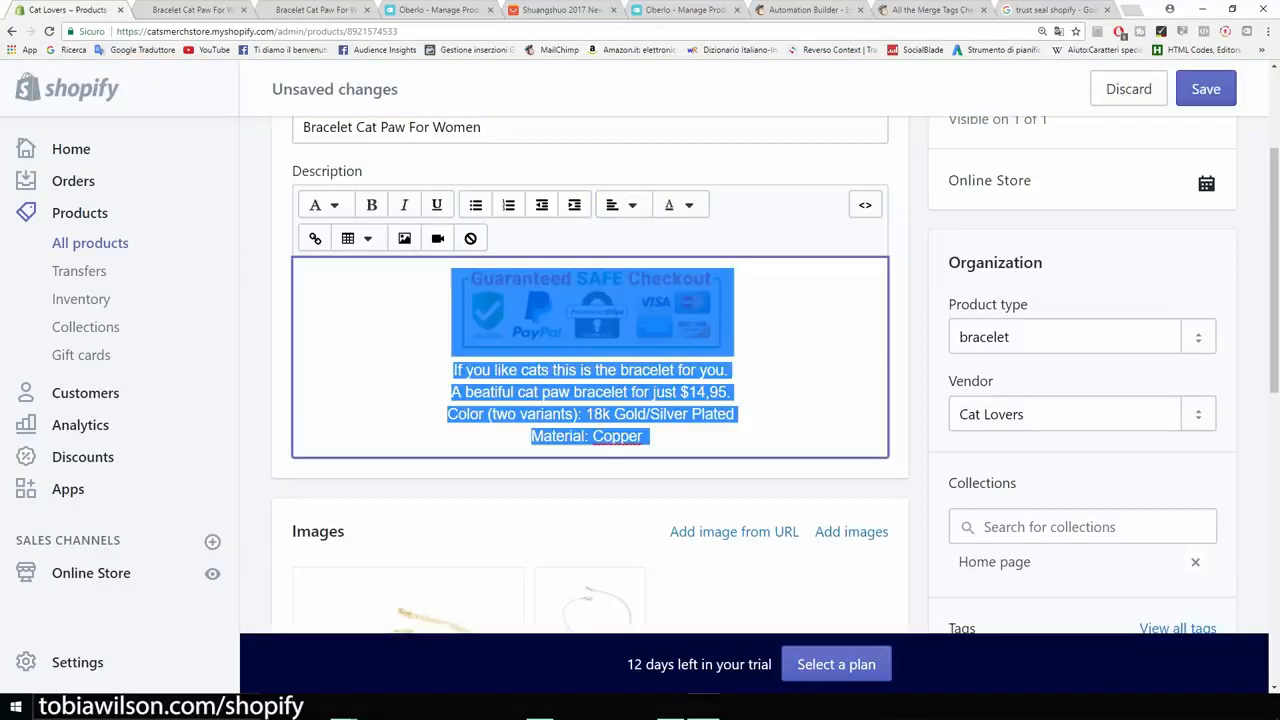
left_click(1206, 89)
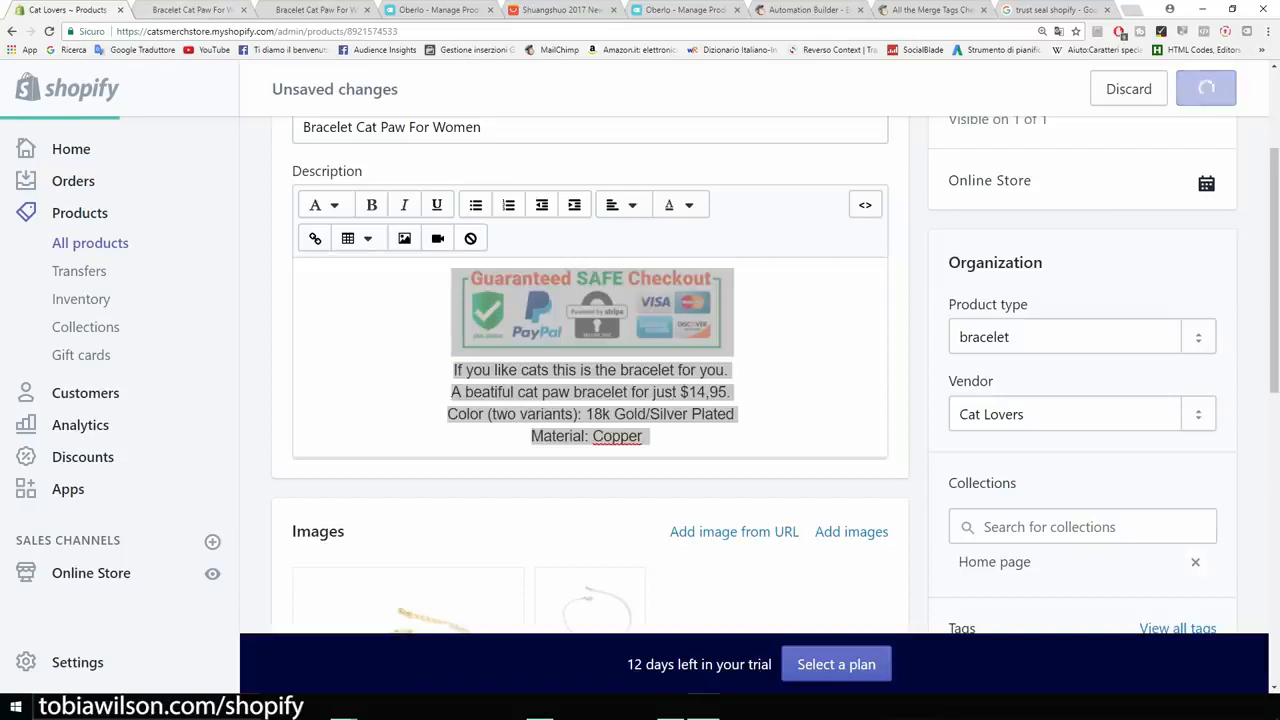
- Reload the bracelet's store page and check the description's alignment and the displayed price
left_click(194, 10)
left_click(49, 31)
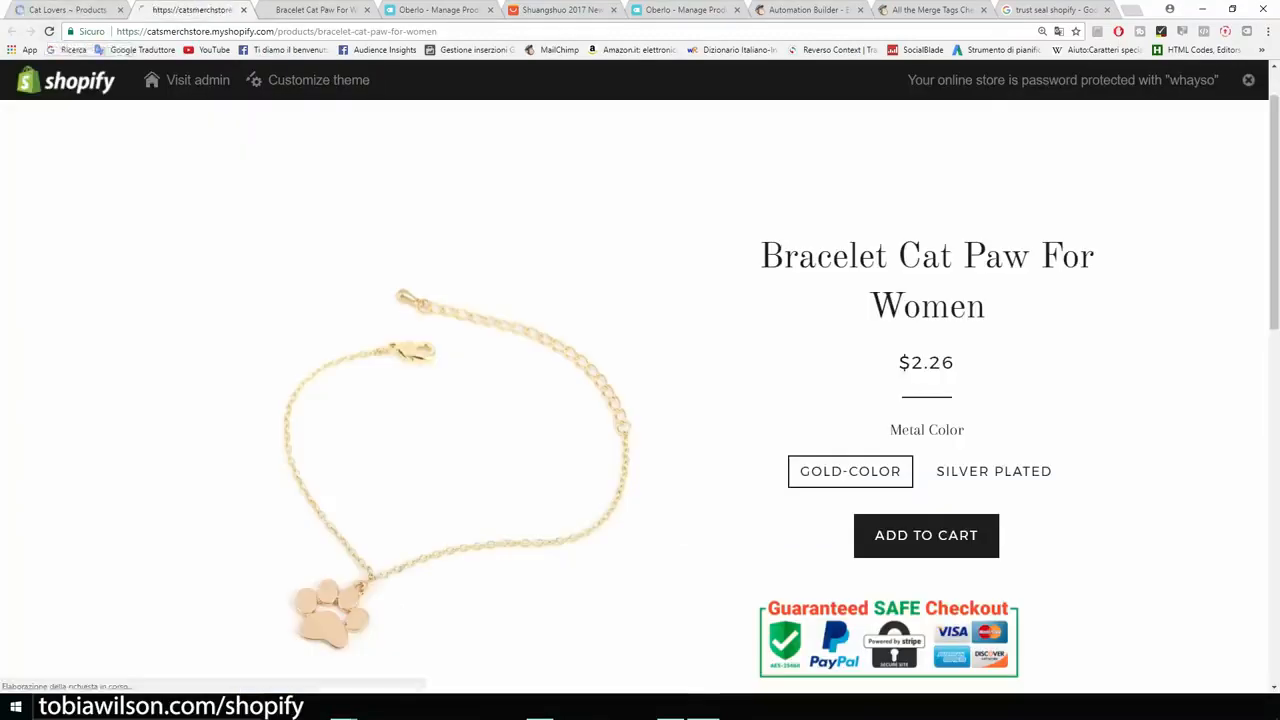
scroll(926, 280, "down", 3)
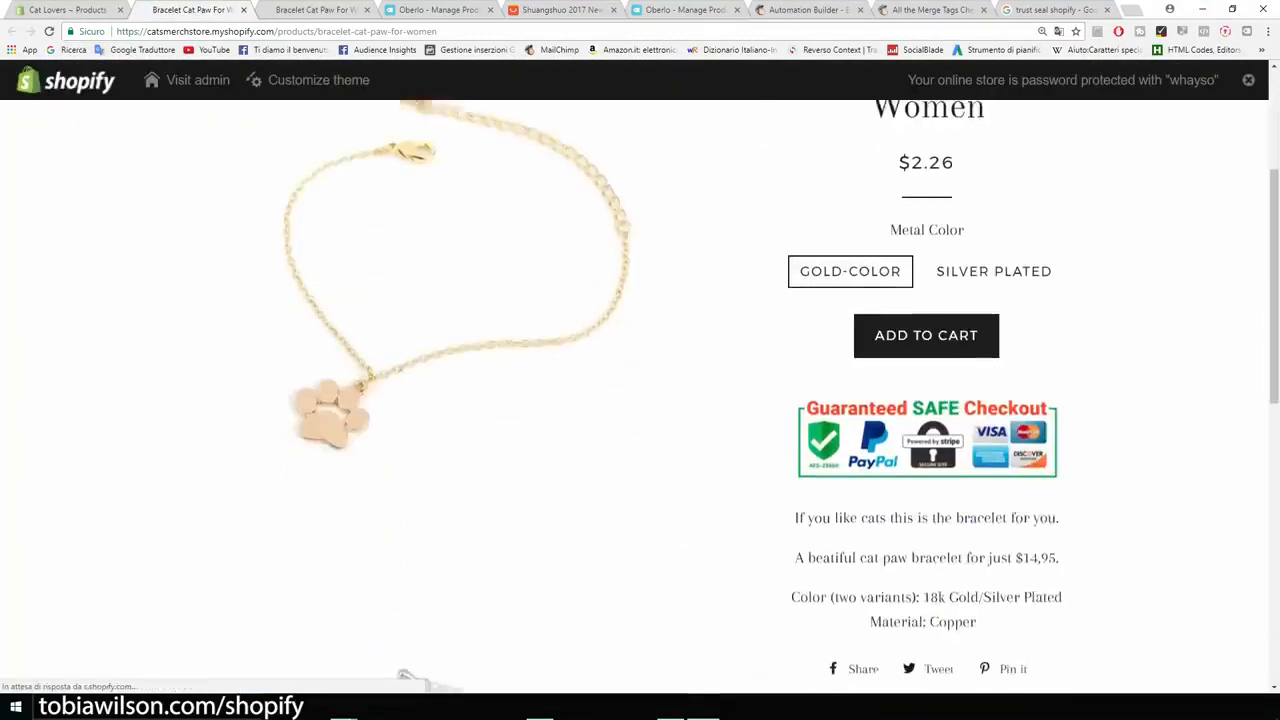
scroll(640, 400, "up", 3)
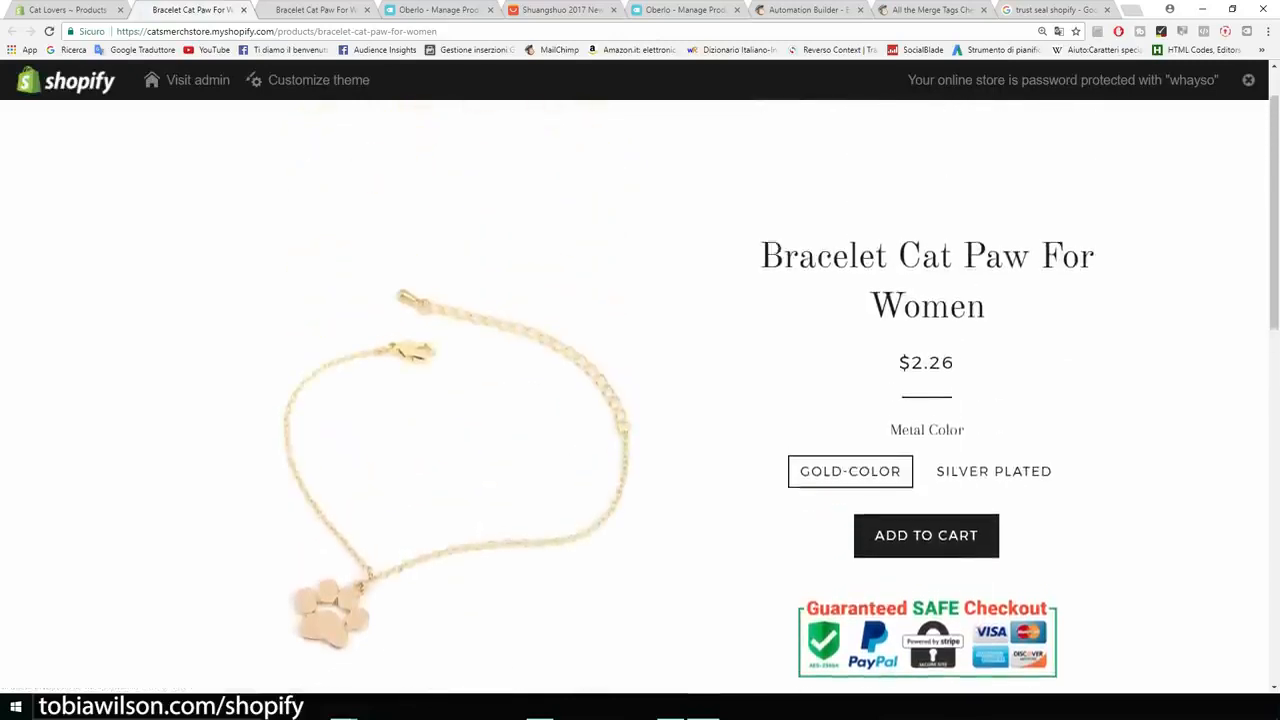
left_click_drag(956, 363, 911, 363)
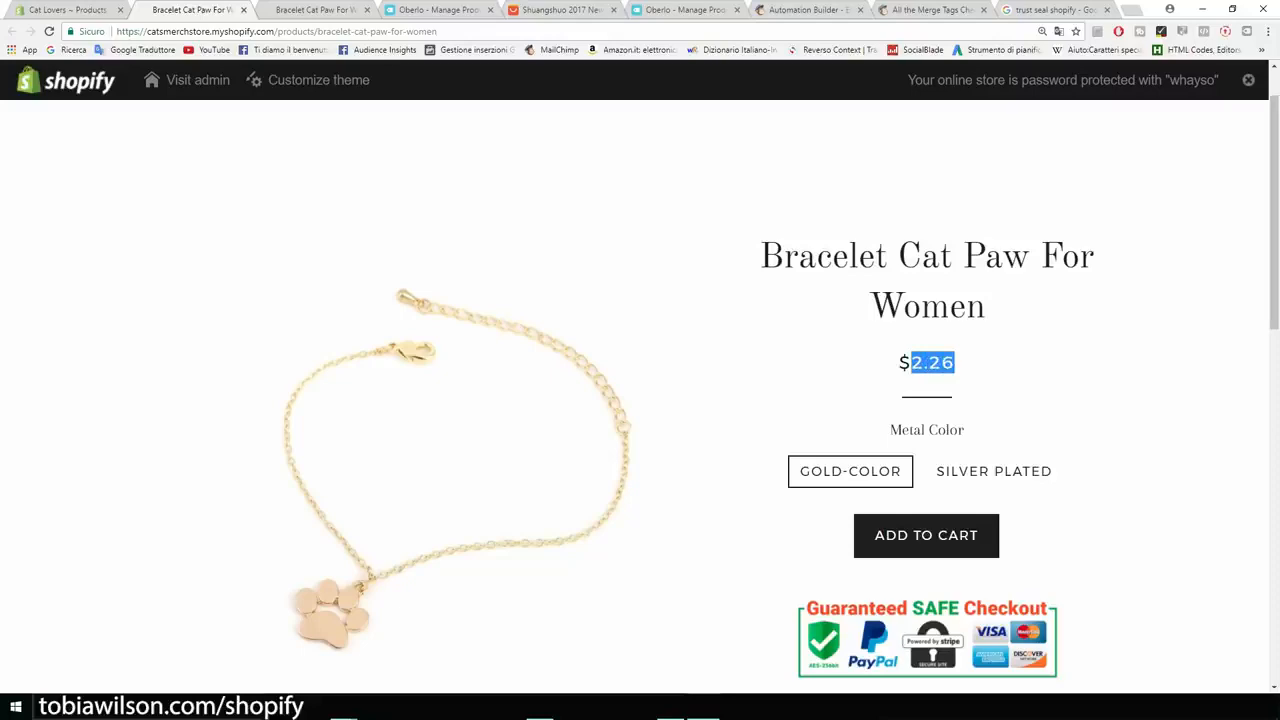
left_click(840, 372)
- Open the bracelet's Gold-color variant for editing and set its price to $14.95 and its compare at price to $19.95
left_click(75, 10)
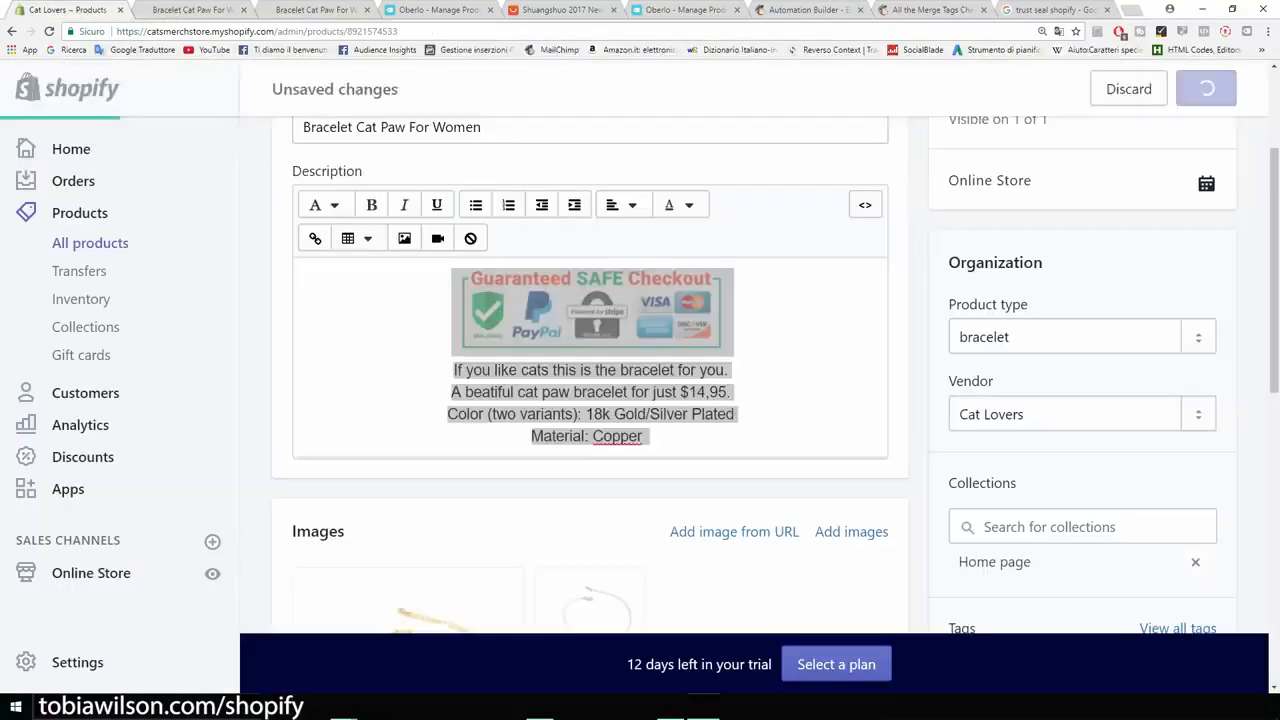
scroll(438, 250, "down", 5)
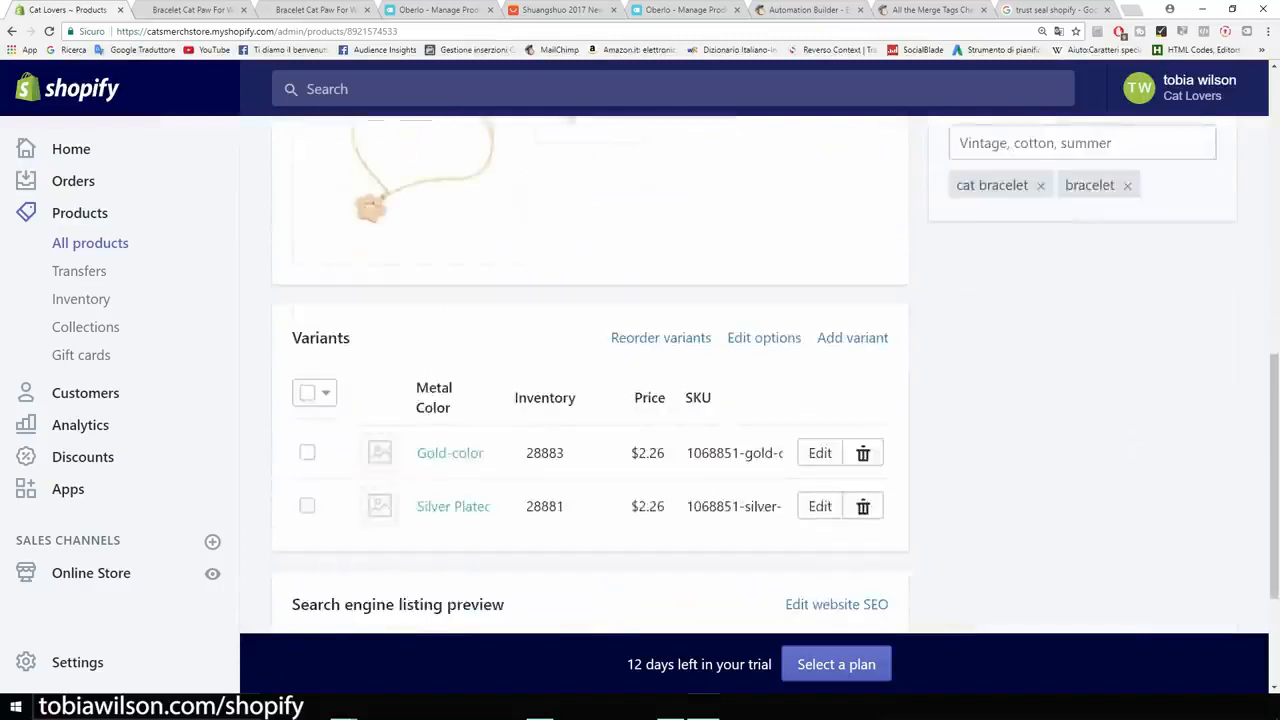
scroll(760, 400, "down", 2)
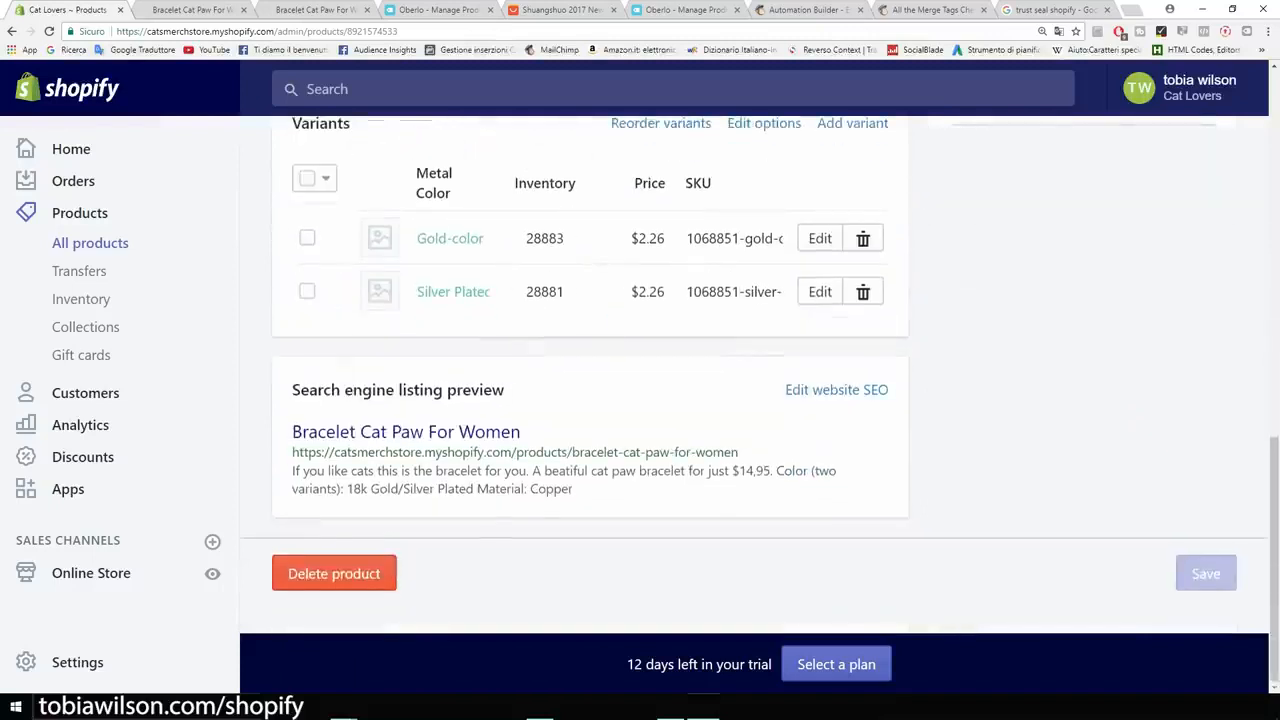
scroll(822, 306, "up", 1)
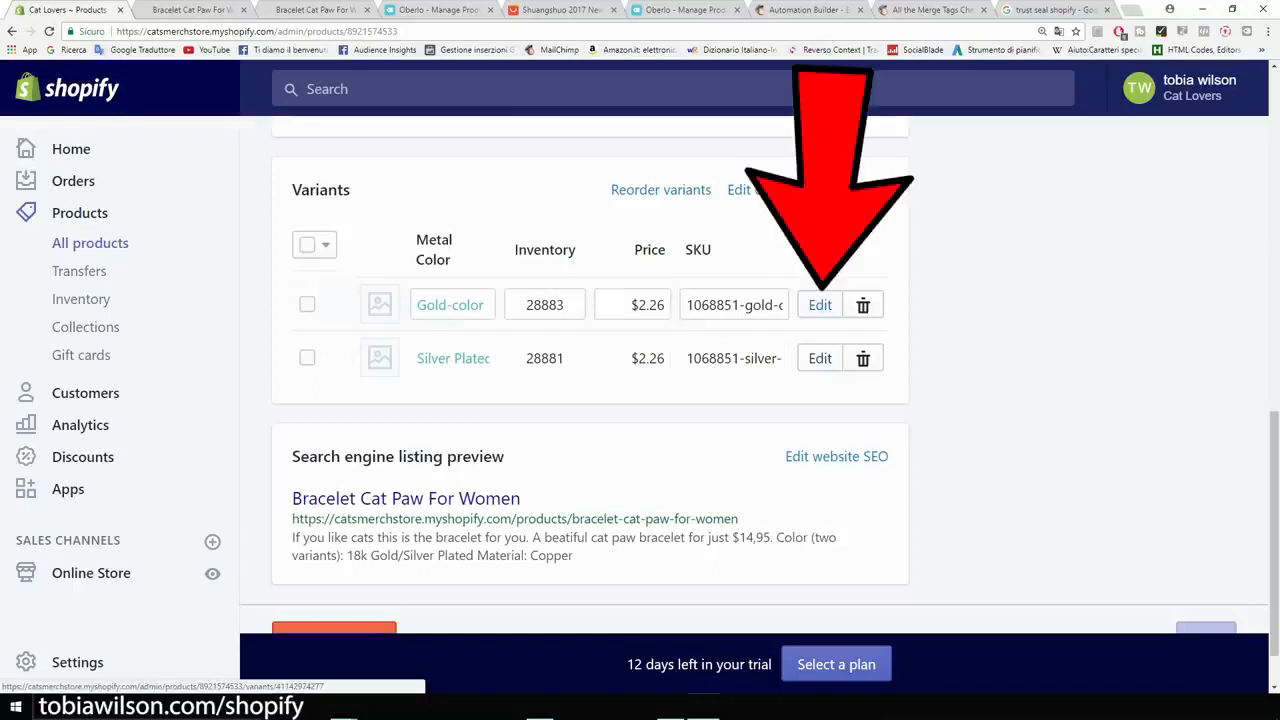
left_click(820, 305)
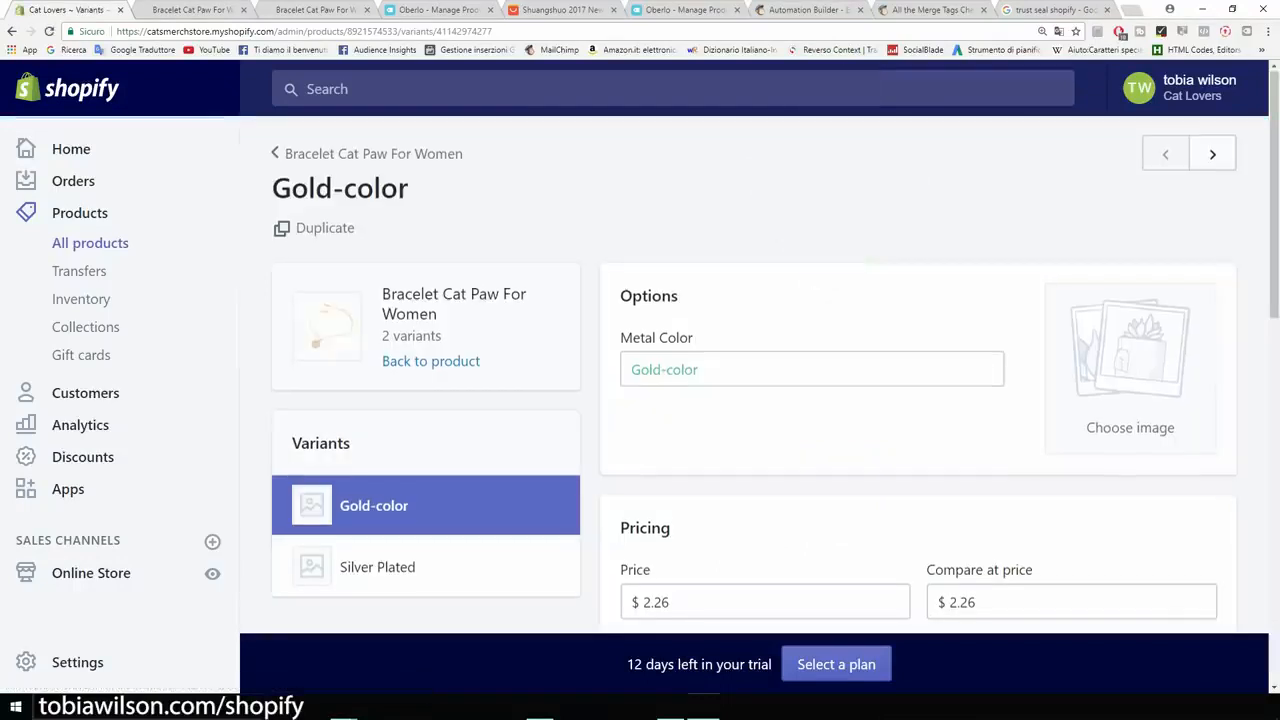
scroll(754, 400, "down", 4)
left_click_drag(690, 337, 642, 337)
type("14.95")
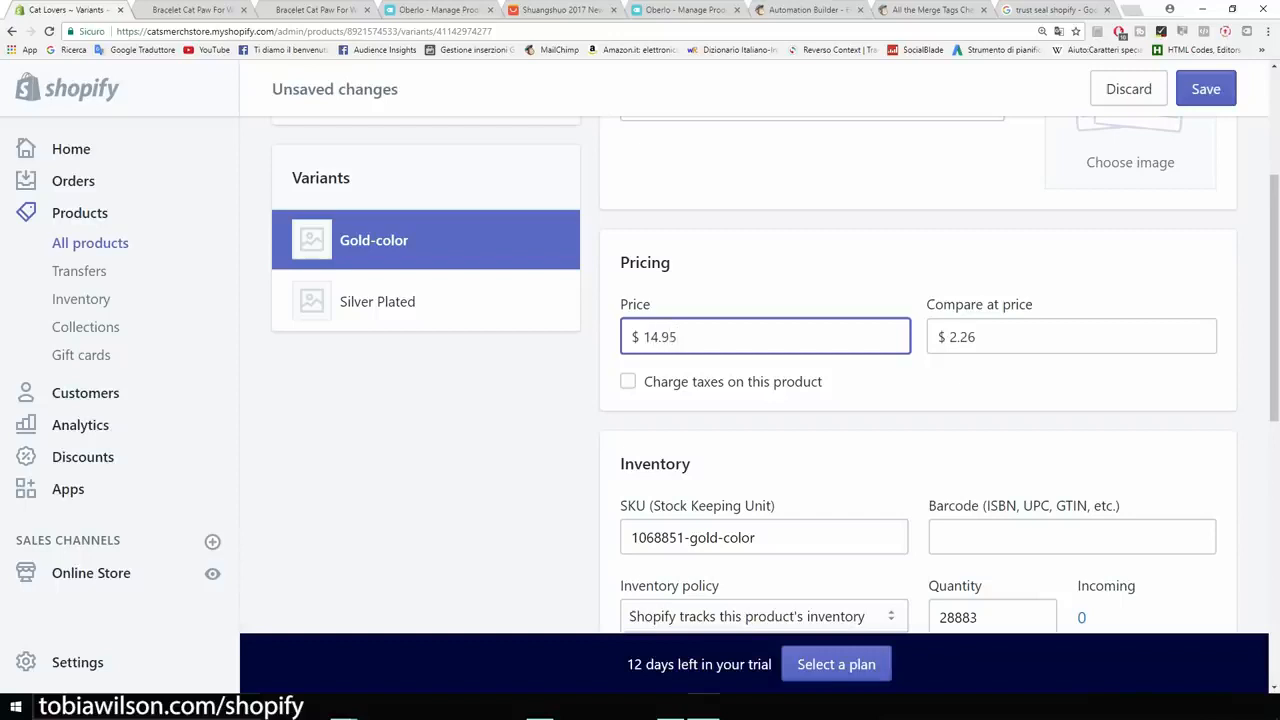
left_click_drag(988, 337, 946, 337)
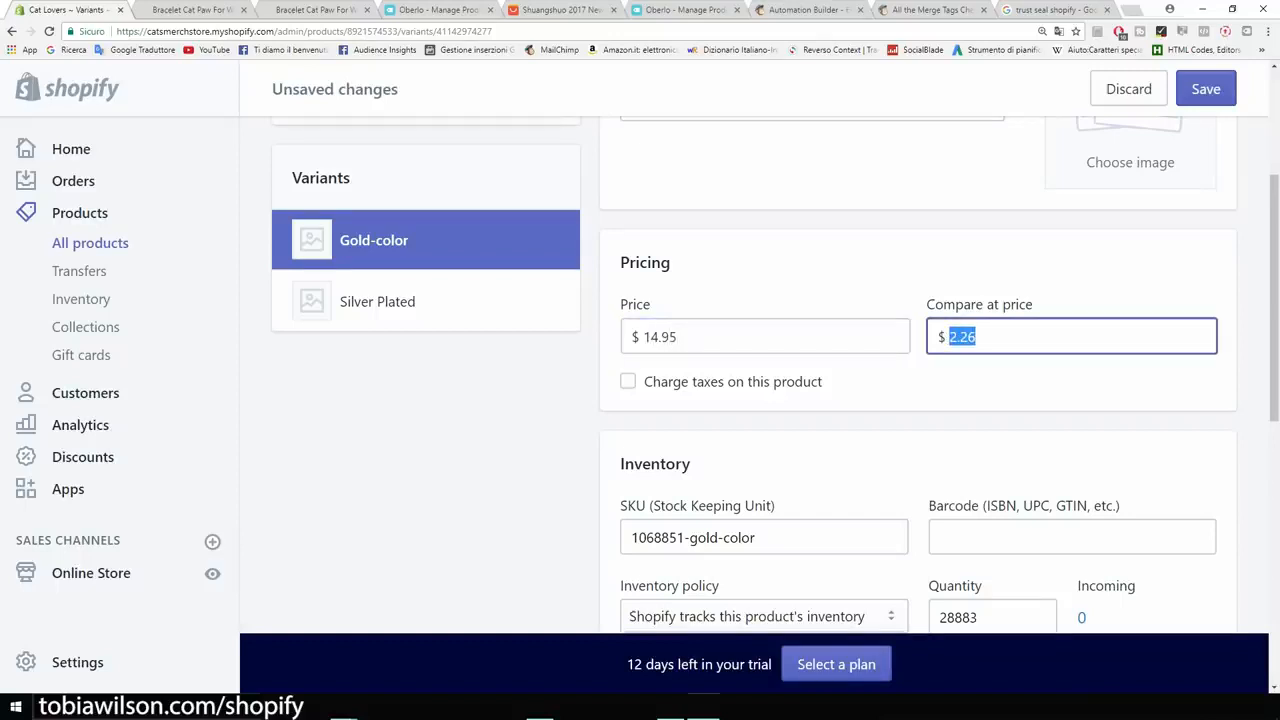
type("19.95")
- Turn off the shipping requirement for the Gold-color variant
scroll(750, 370, "down", 5)
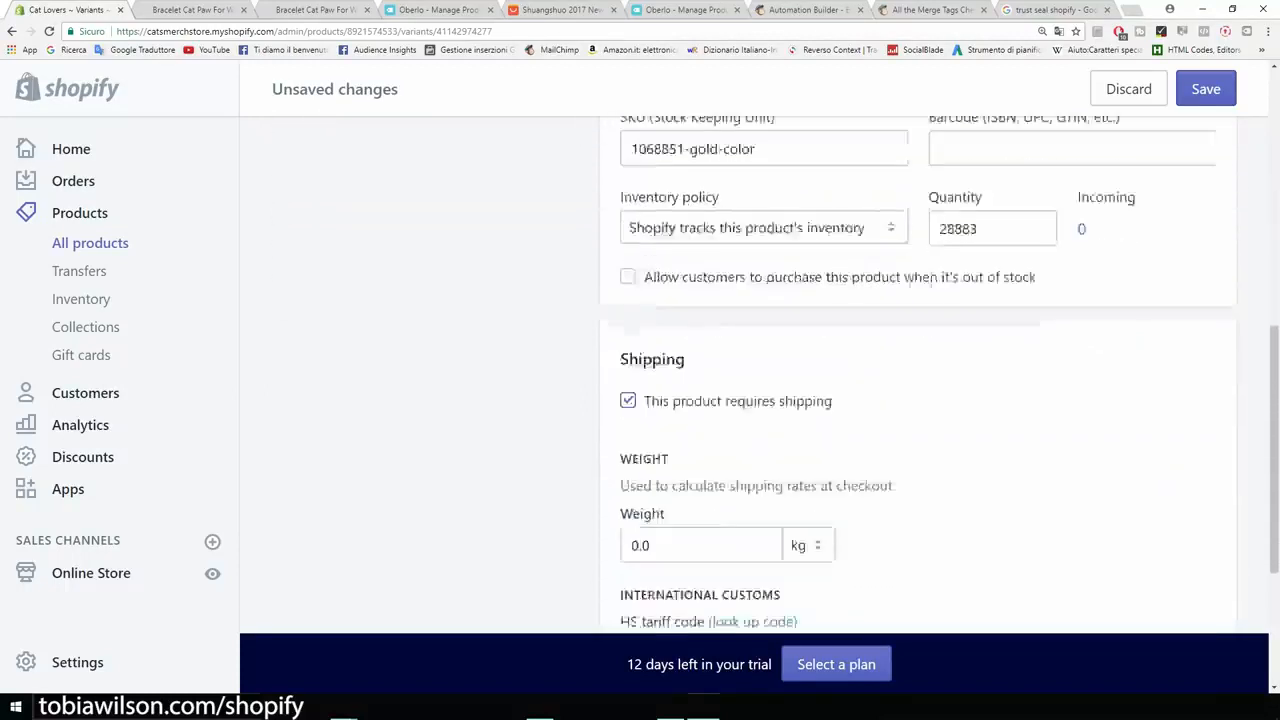
scroll(750, 370, "down", 2)
scroll(750, 370, "up", 2)
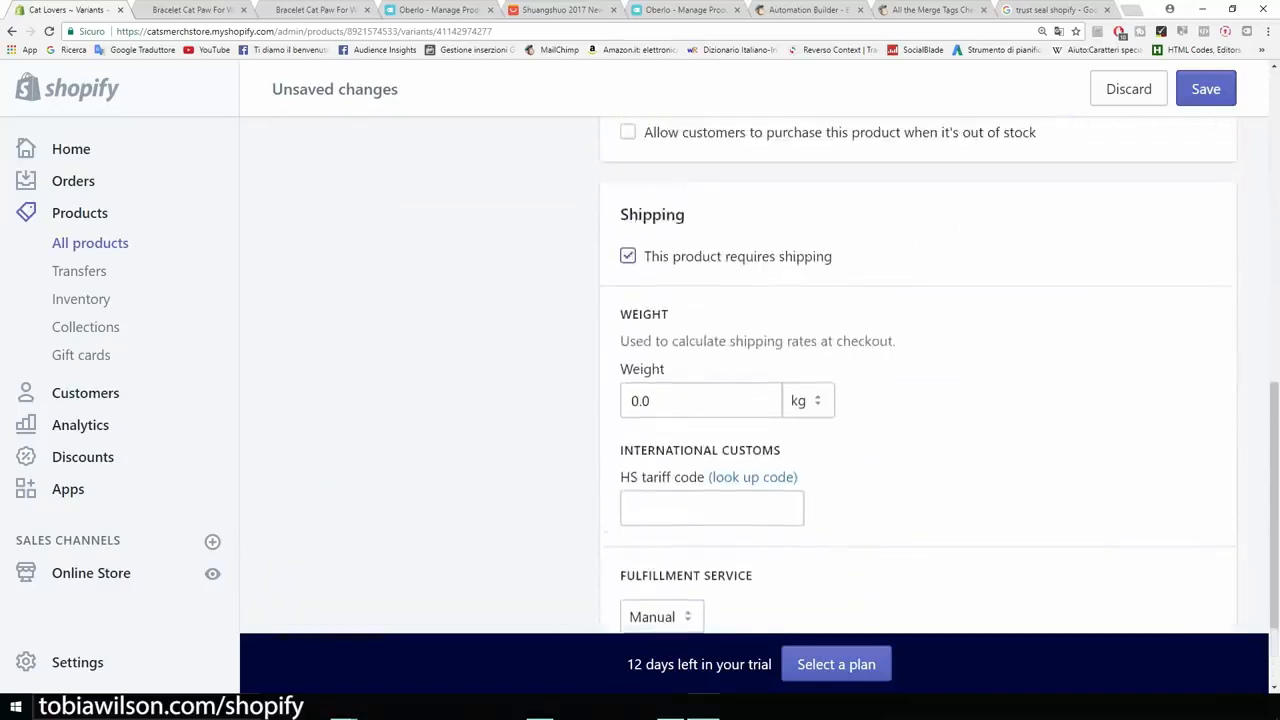
scroll(750, 370, "up", 3)
scroll(750, 370, "down", 1)
left_click(628, 389)
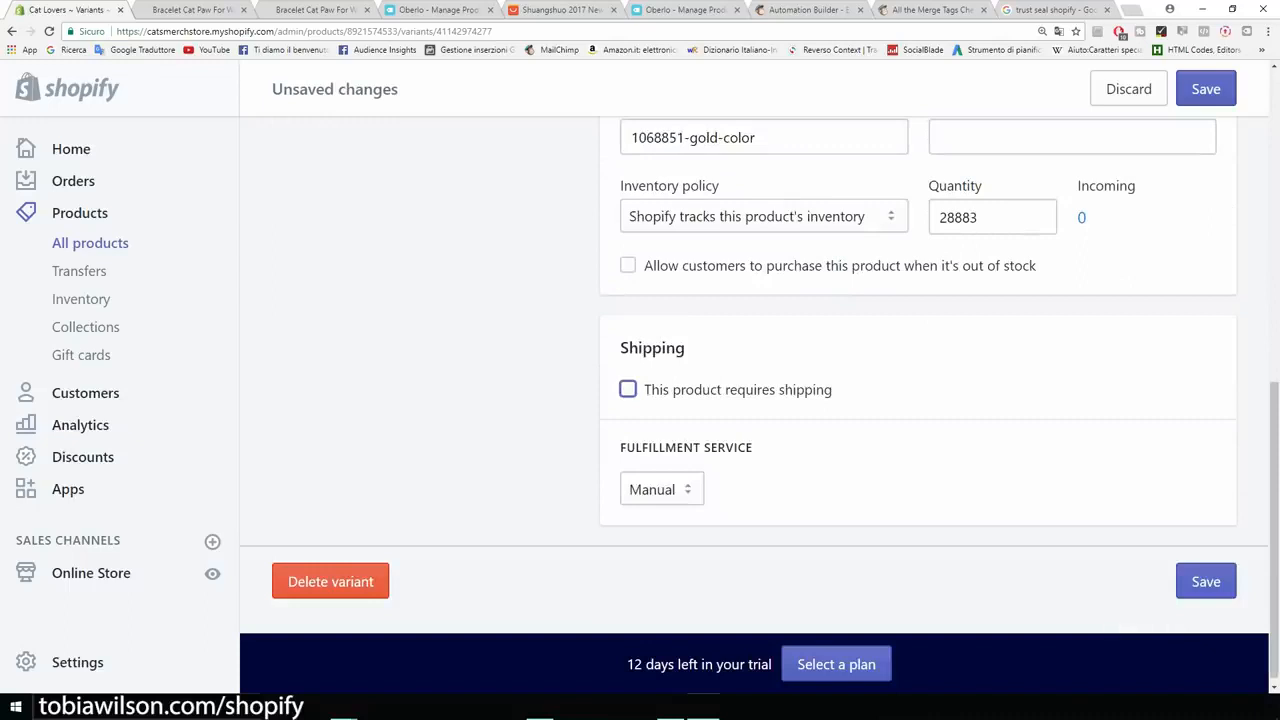
- Save the Gold-color variant's changes and switch to the Silver Plated variant
scroll(750, 370, "up", 6)
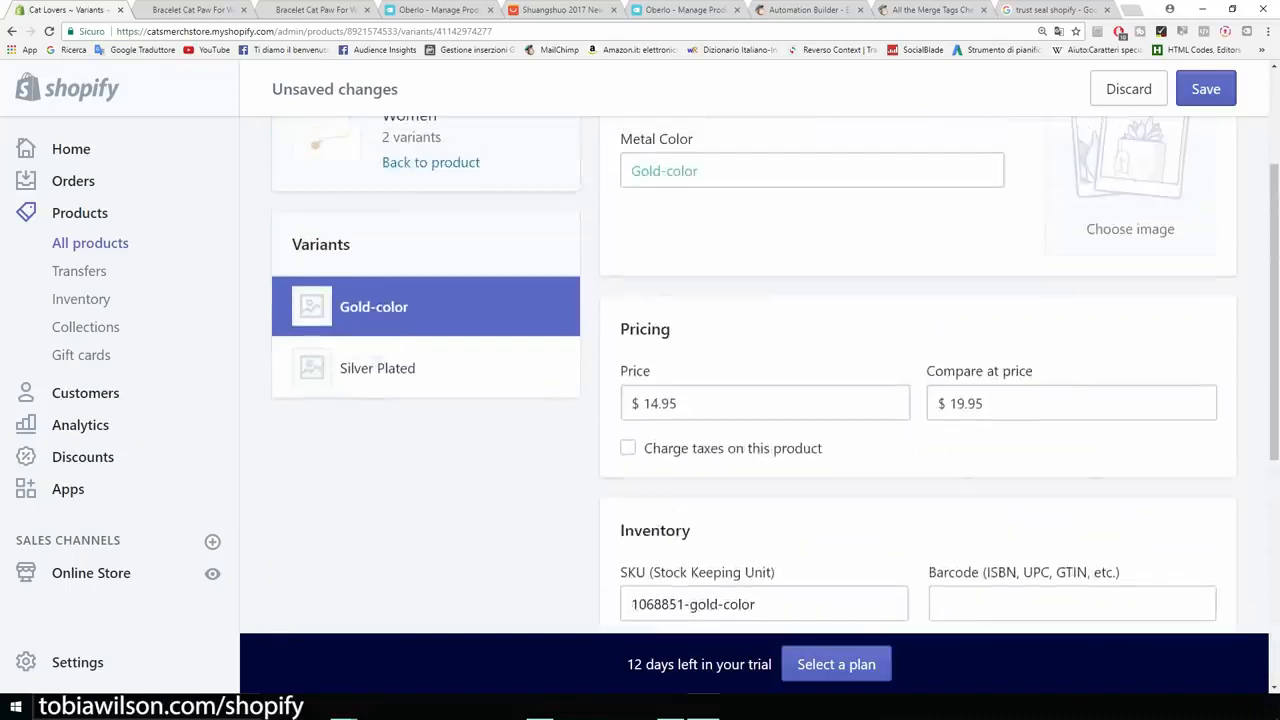
scroll(750, 370, "up", 2)
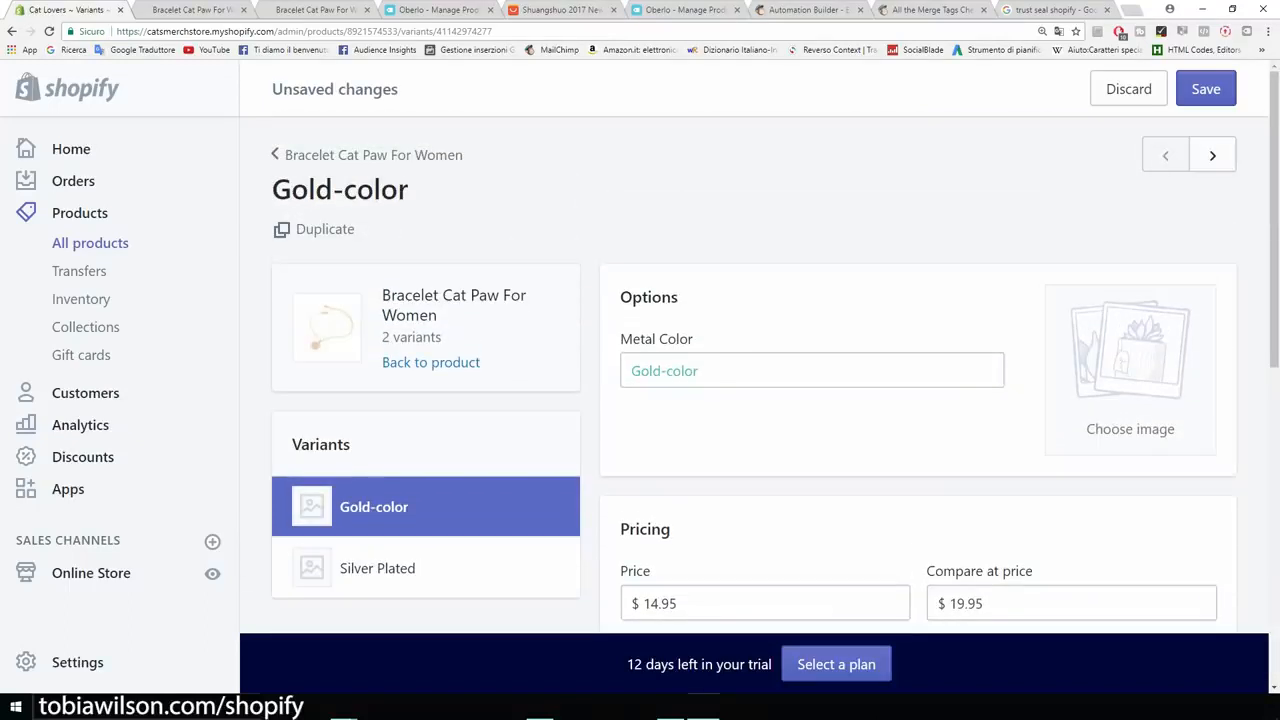
scroll(377, 301, "down", 4)
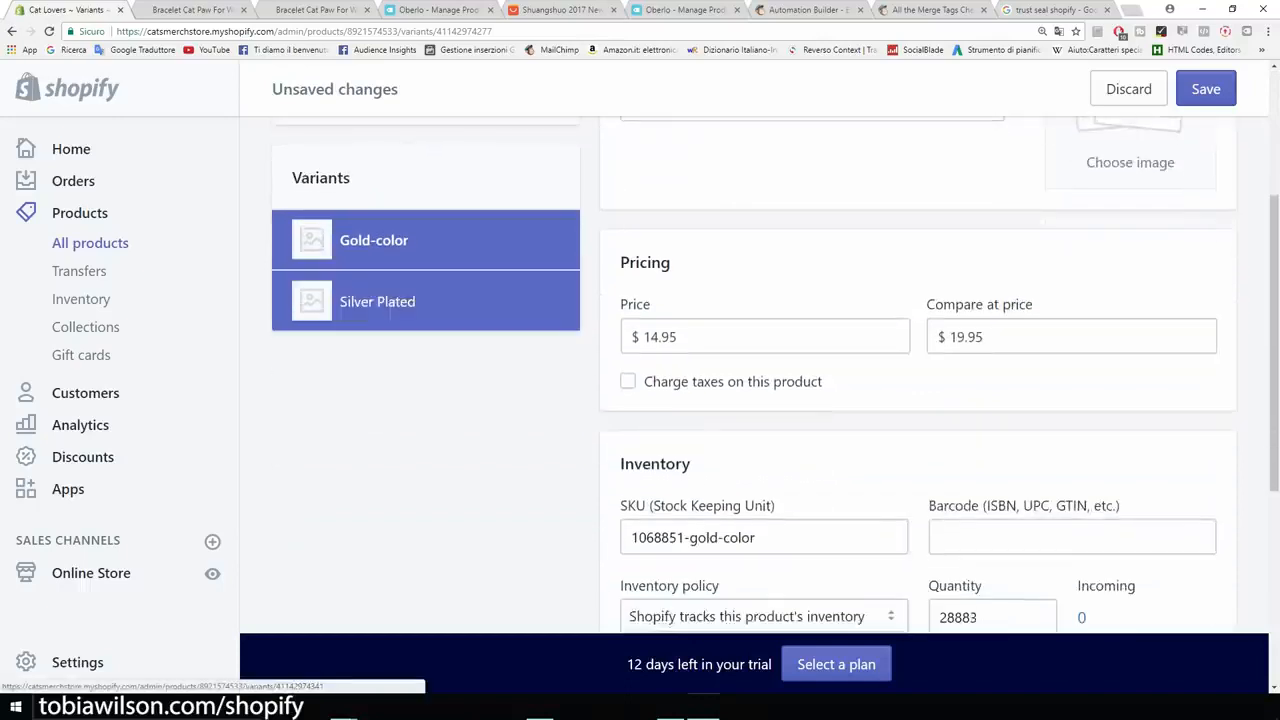
left_click(385, 302)
left_click(777, 300)
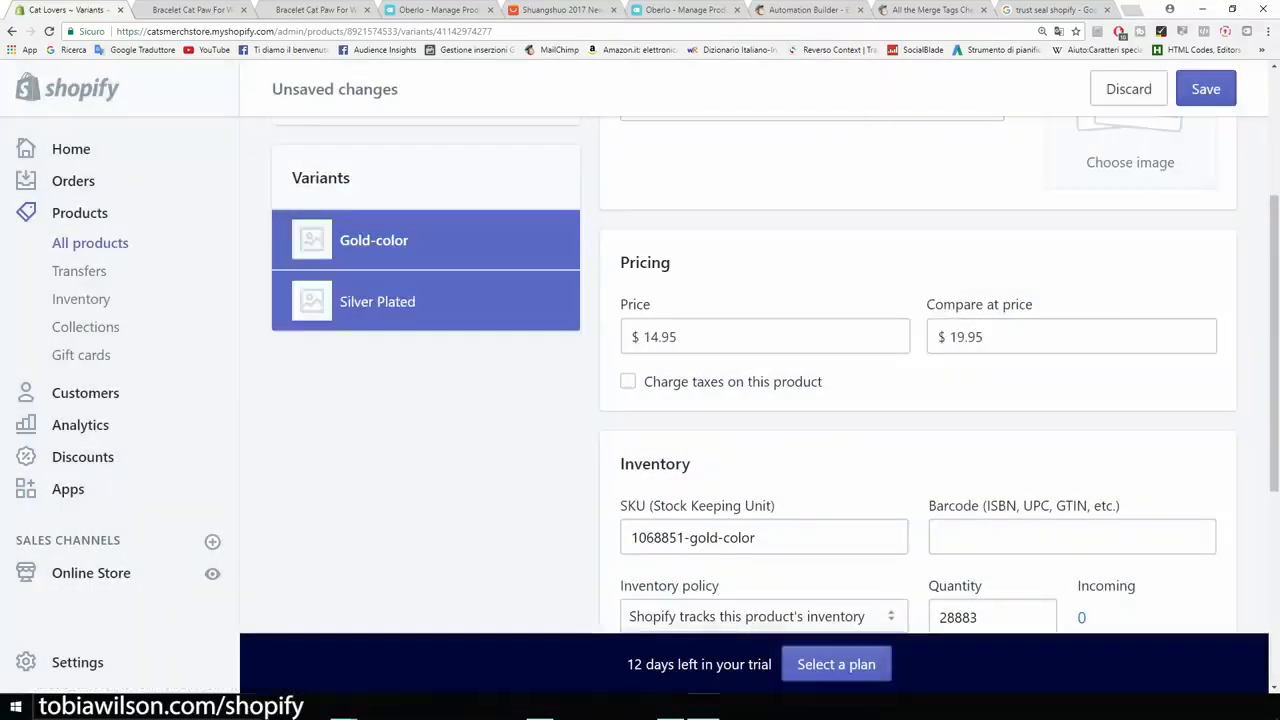
left_click(1205, 88)
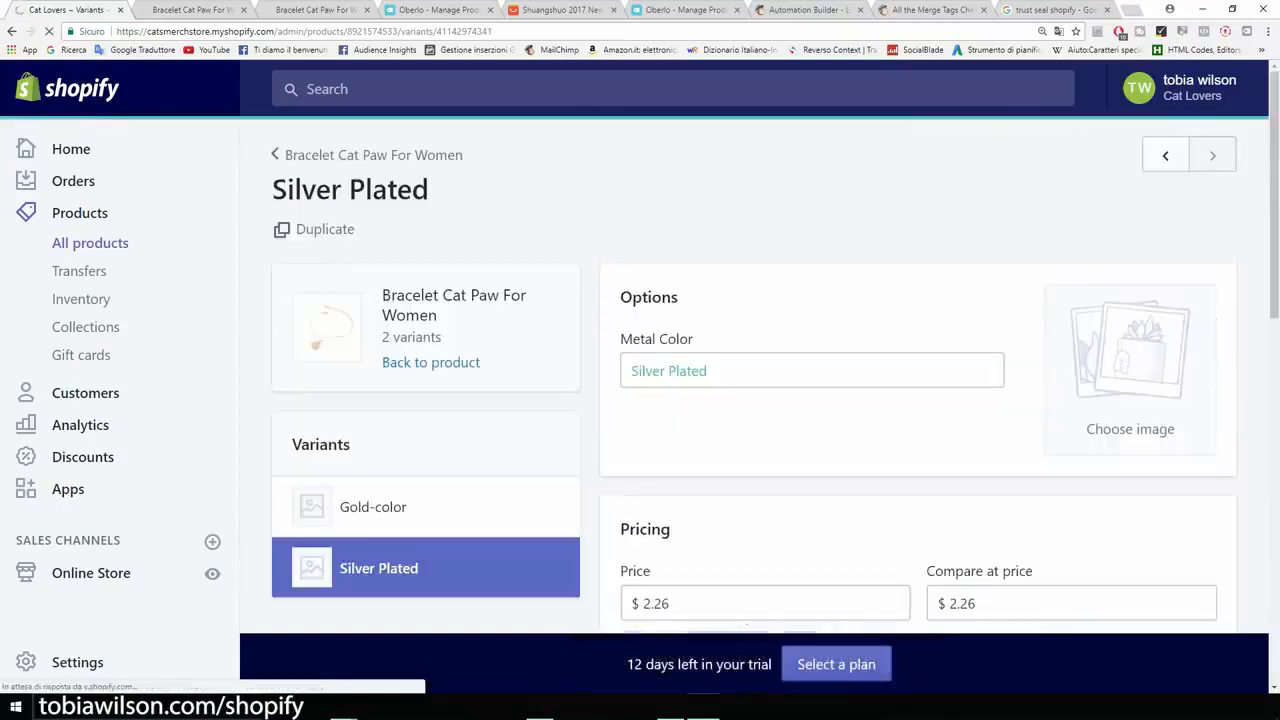
- Set the Silver Plated variant's price to $14.95 and its compare at price to $19.95
scroll(754, 376, "down", 2)
left_click_drag(680, 470, 651, 470)
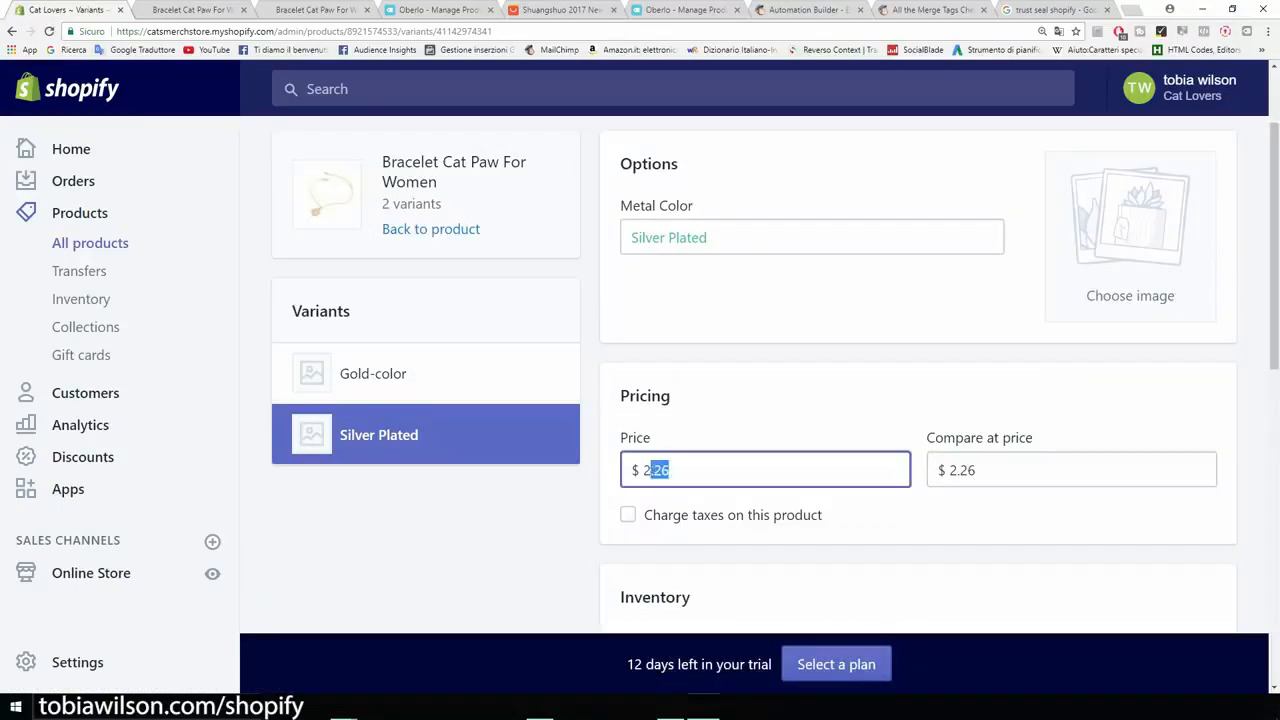
type("14.95")
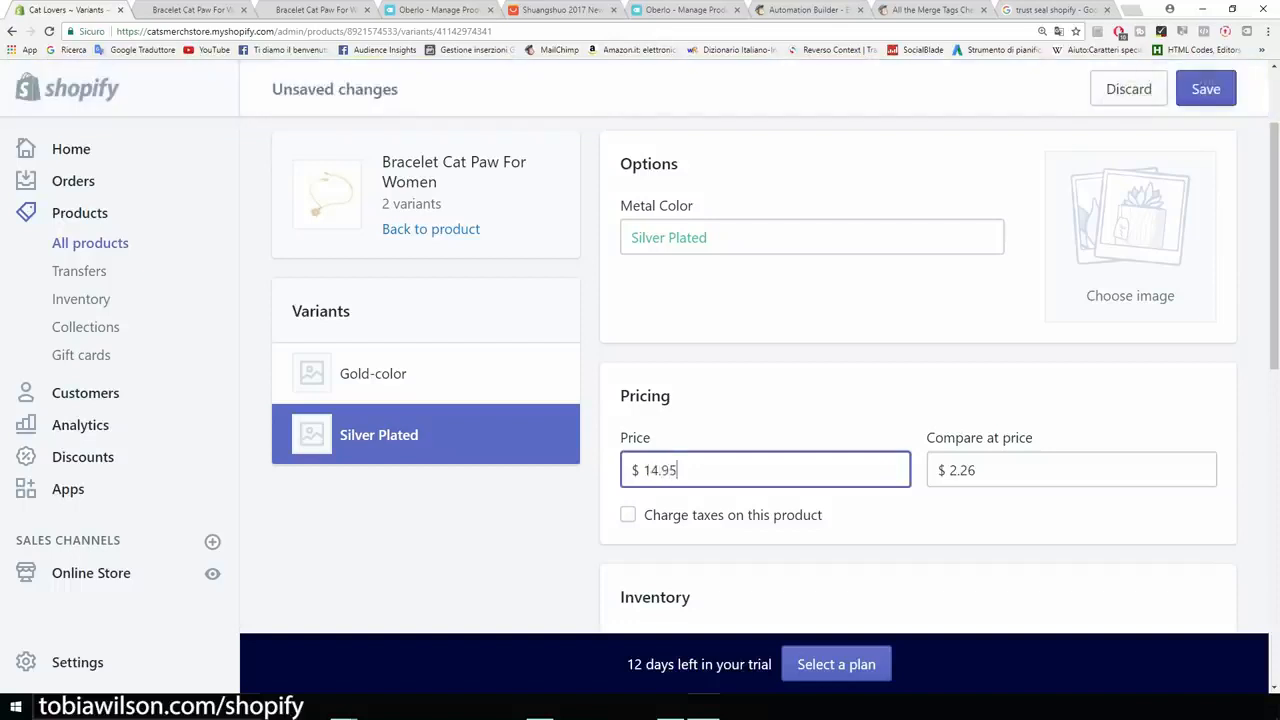
left_click(980, 470)
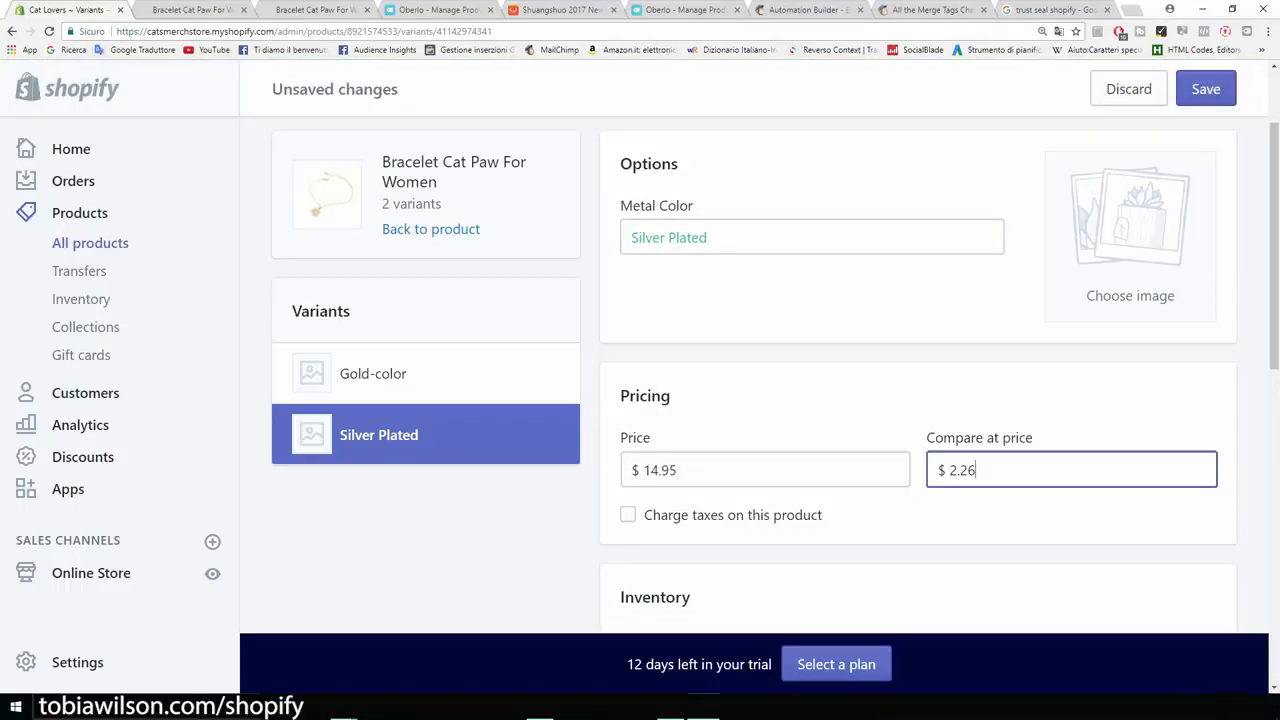
key("BackSpace")
type("19.95")
- Turn off the shipping requirement for the Silver Plated variant and save the changes
scroll(640, 400, "down", 2)
scroll(918, 400, "down", 3)
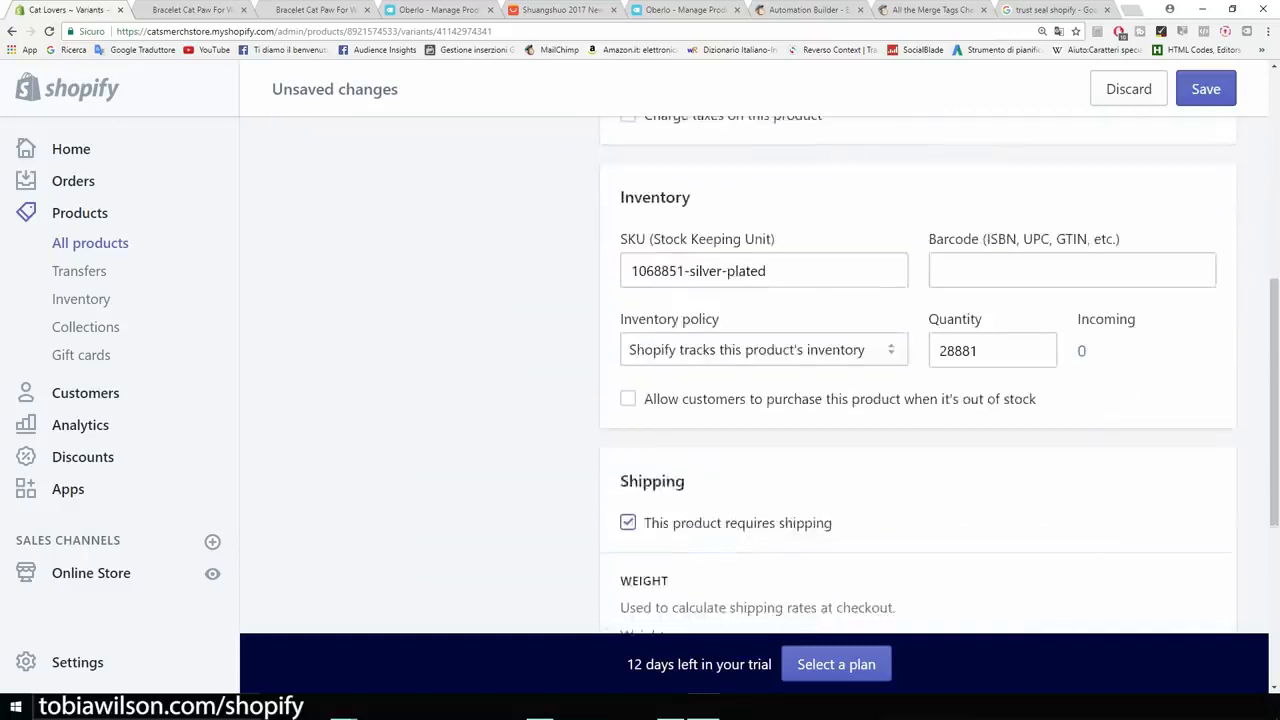
left_click(628, 389)
scroll(628, 389, "up", 2)
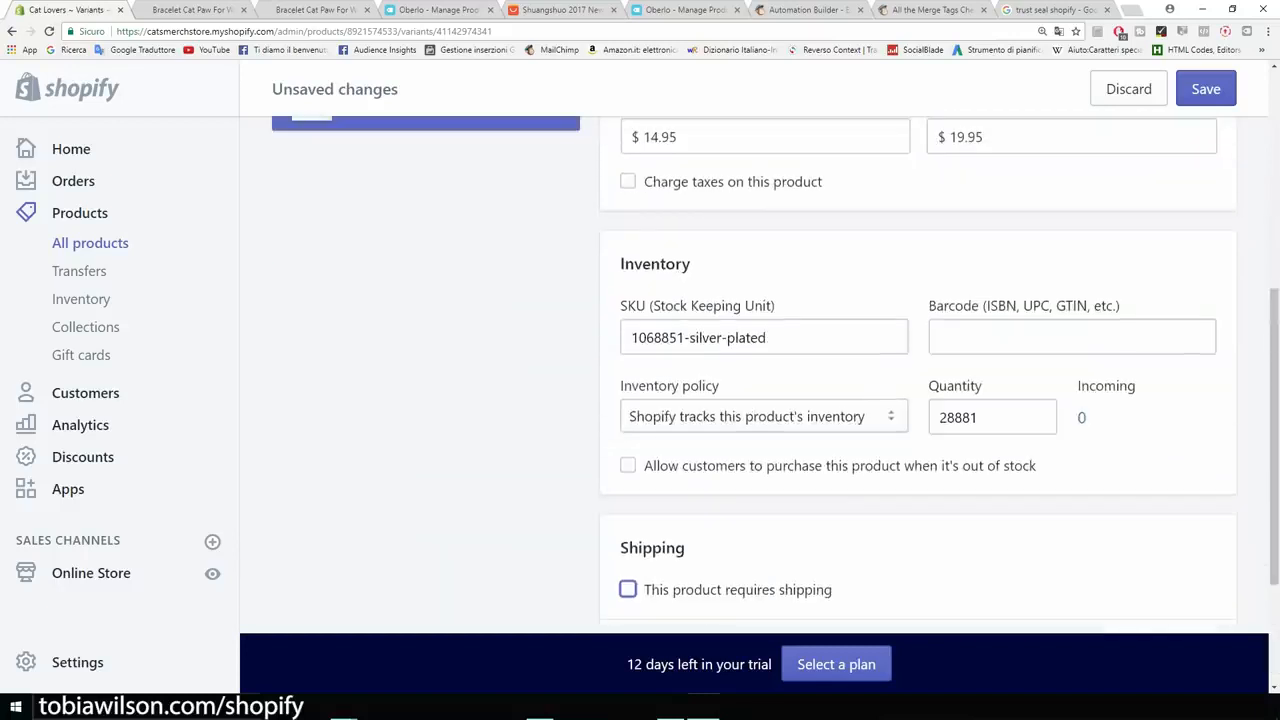
left_click(1206, 89)
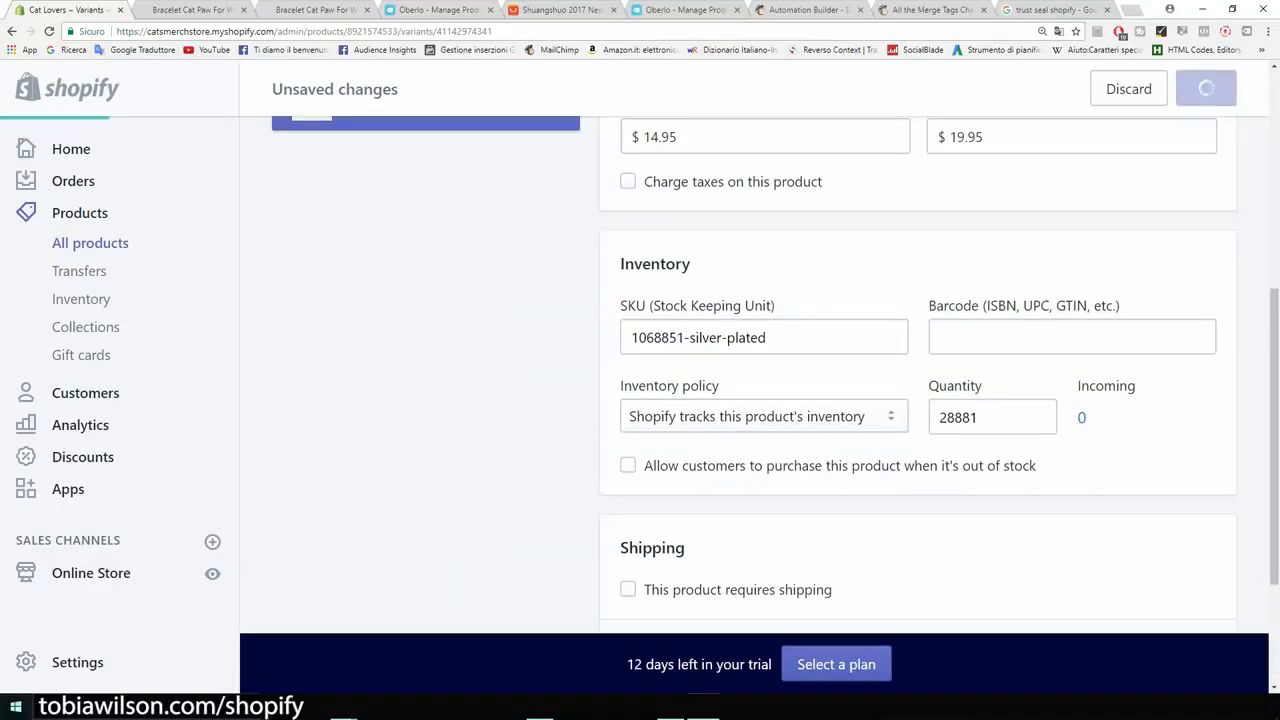
- Reload the bracelet's store page and check the struck-through compare price and the sale price
key("ctrl+Tab")
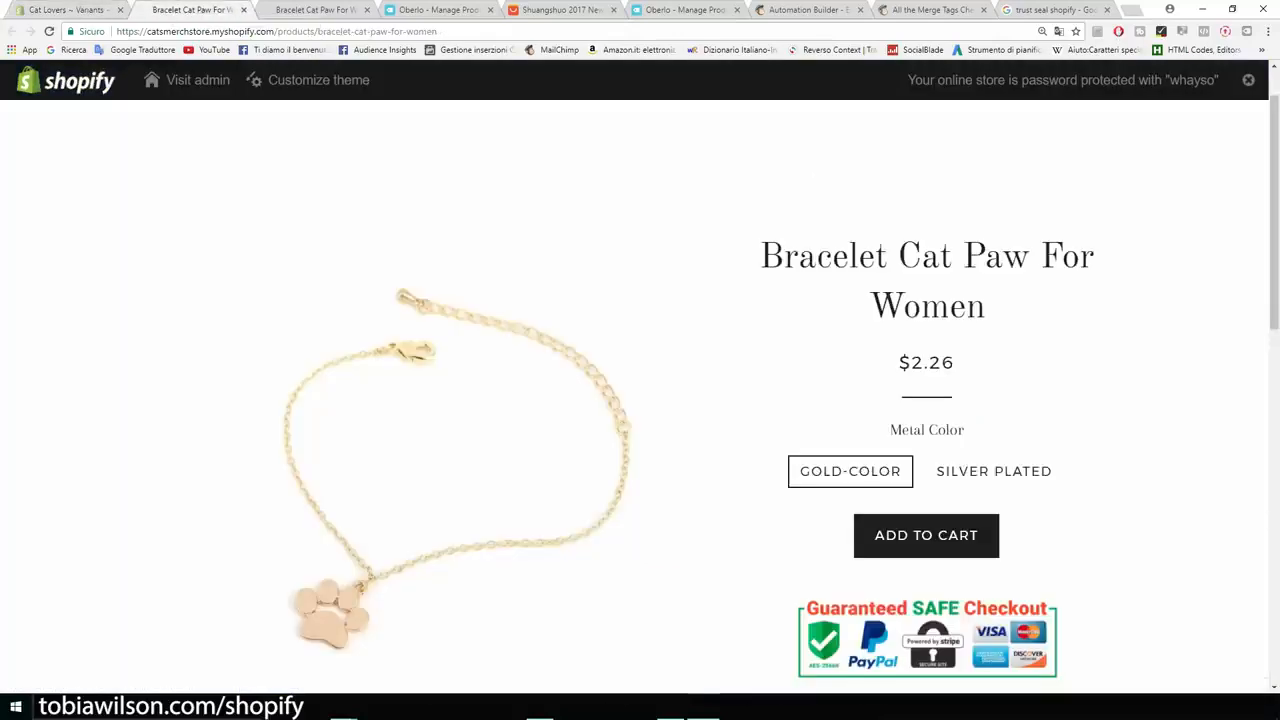
key("F5")
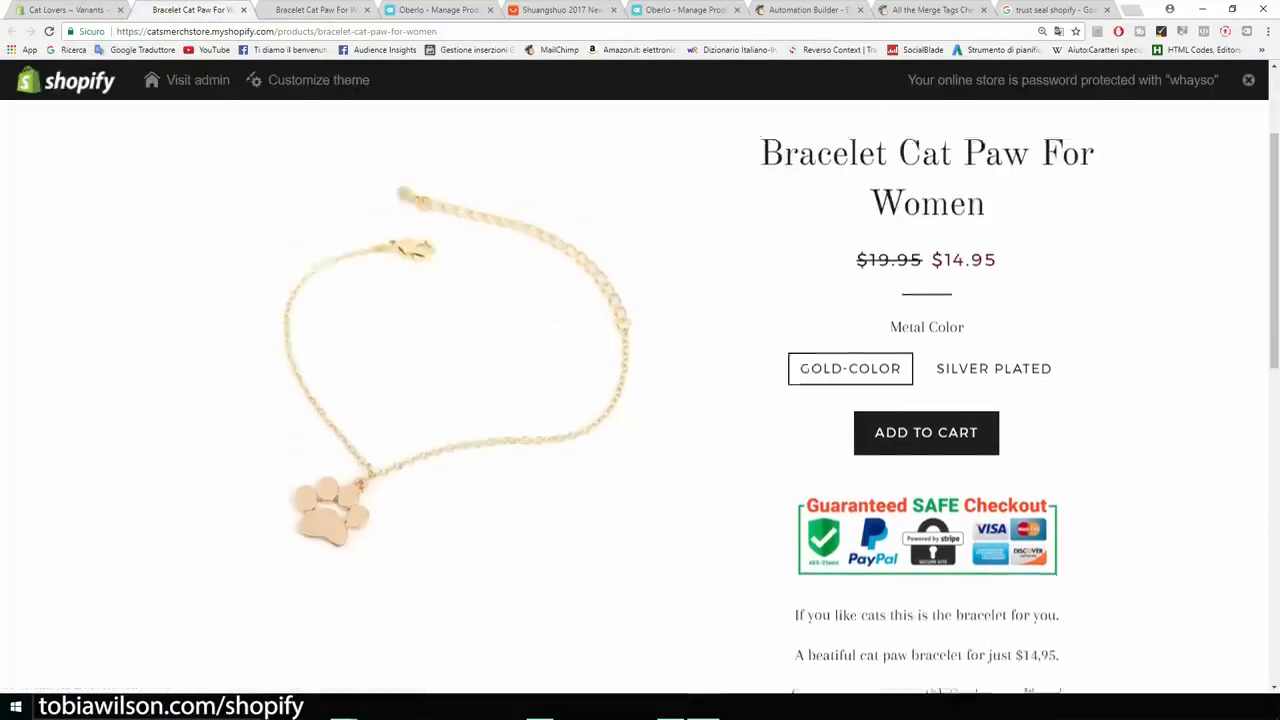
left_click_drag(856, 362, 922, 362)
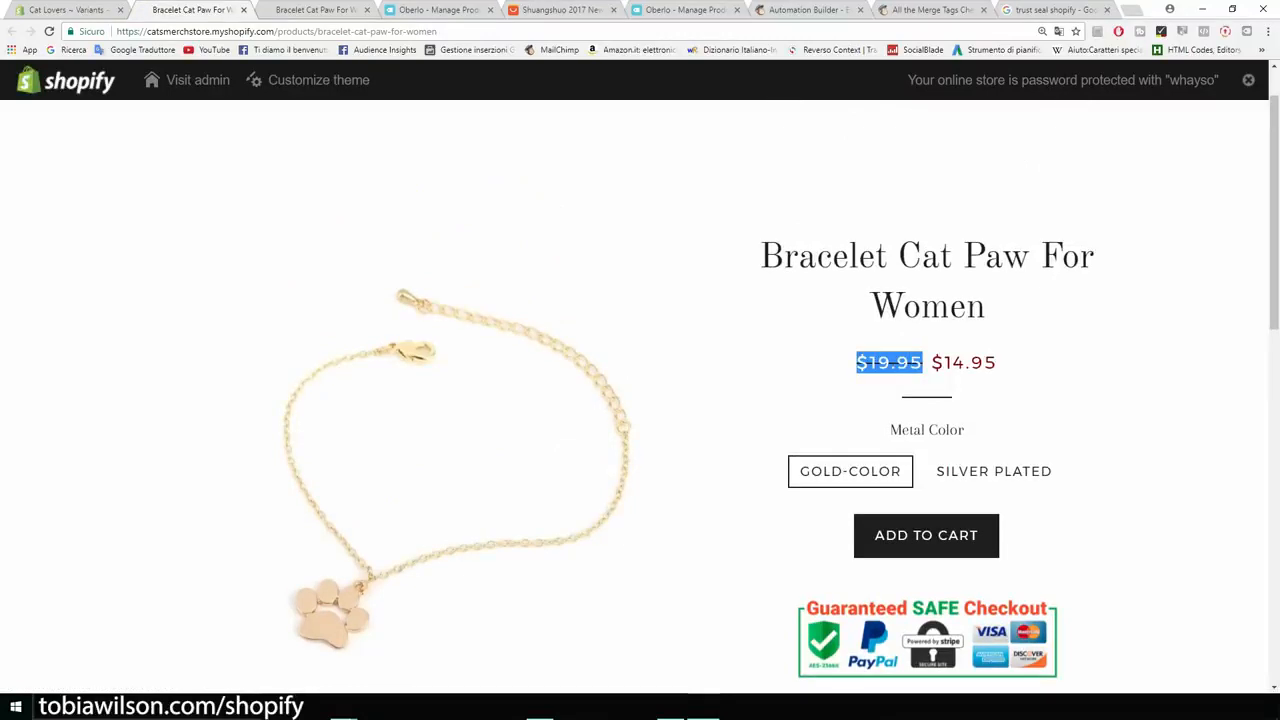
left_click(922, 363)
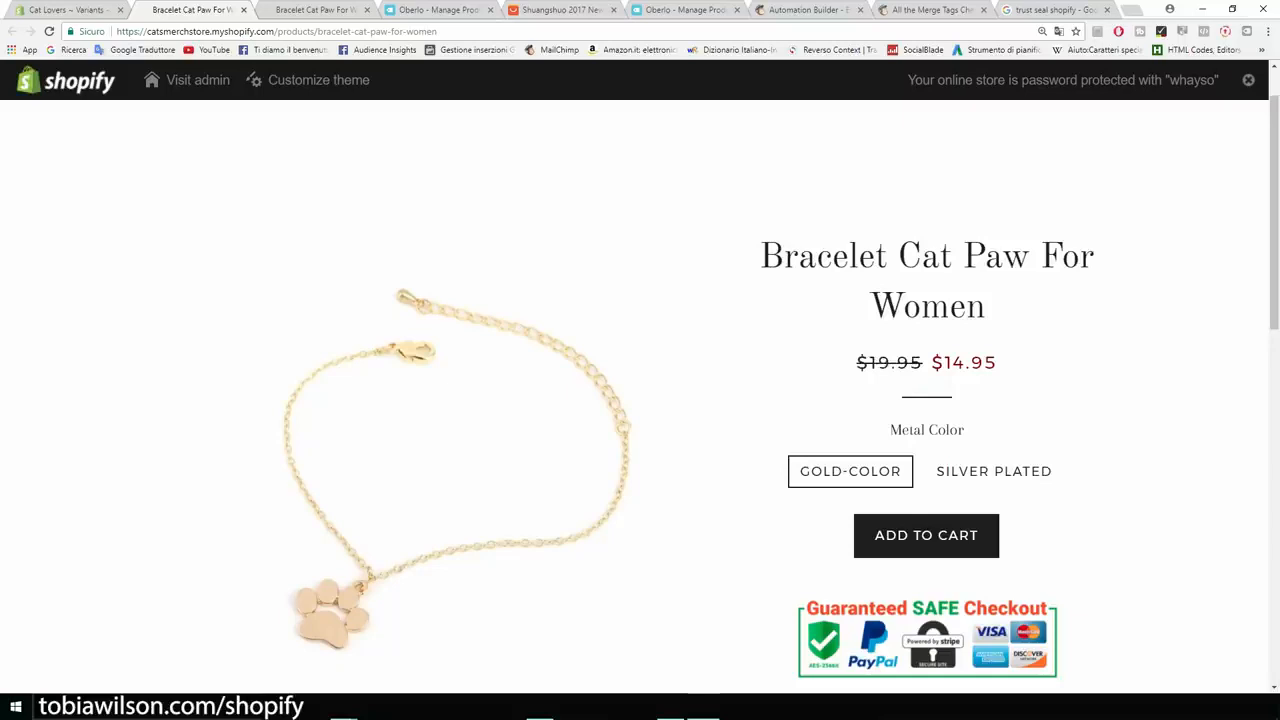
left_click_drag(929, 362, 996, 362)
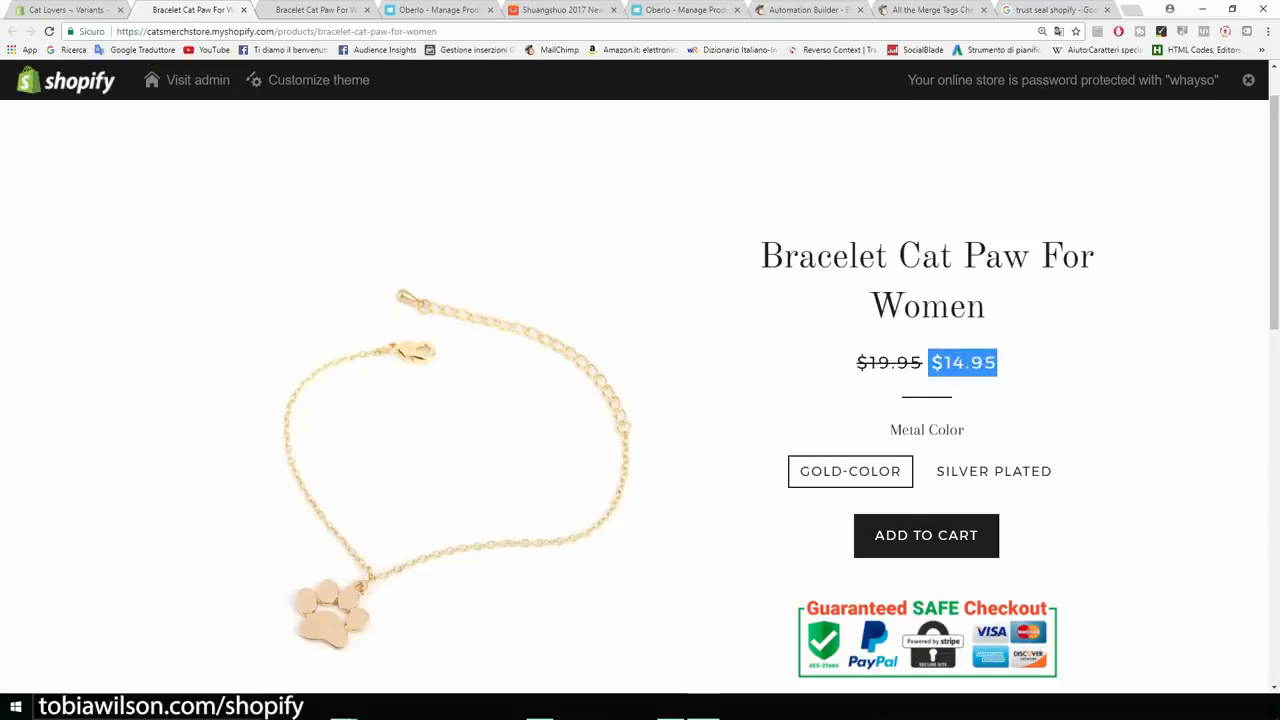
- Compare the Gold-color and Silver Plated options on the store page and review the badge and description
scroll(996, 364, "down", 1)
left_click(994, 405)
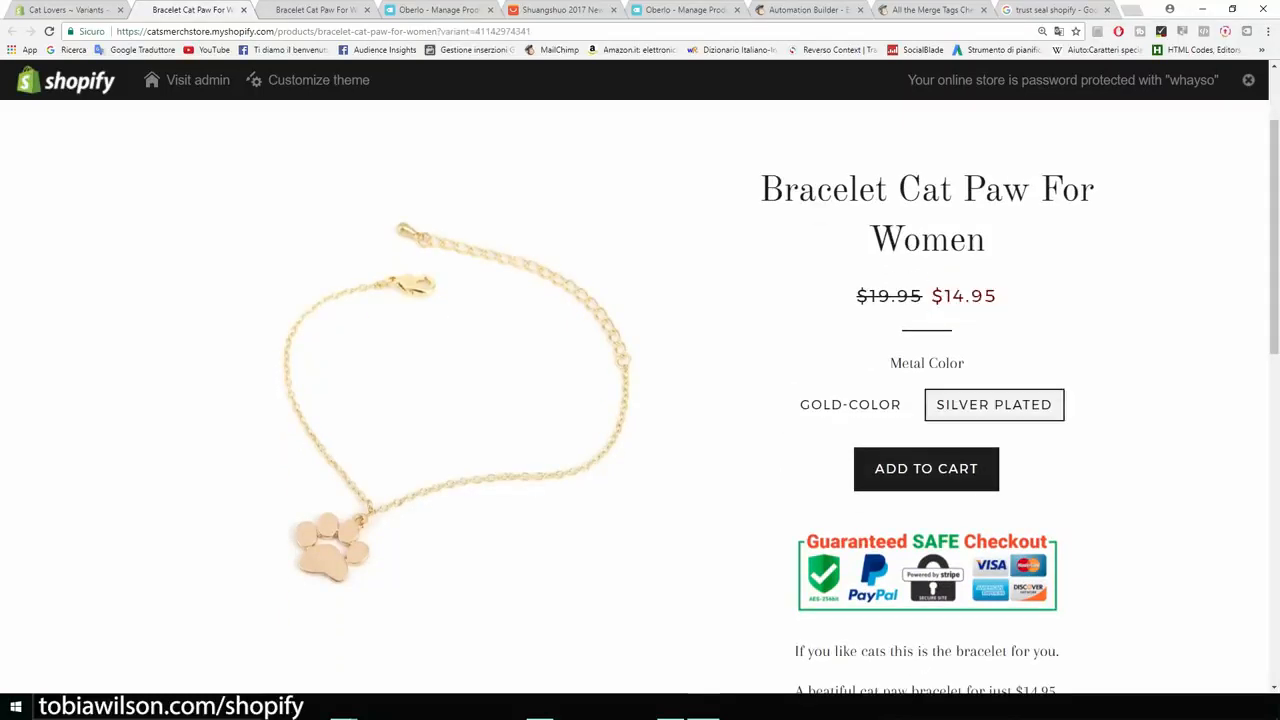
left_click(850, 405)
left_click(994, 405)
scroll(640, 400, "down", 5)
scroll(640, 400, "up", 3)
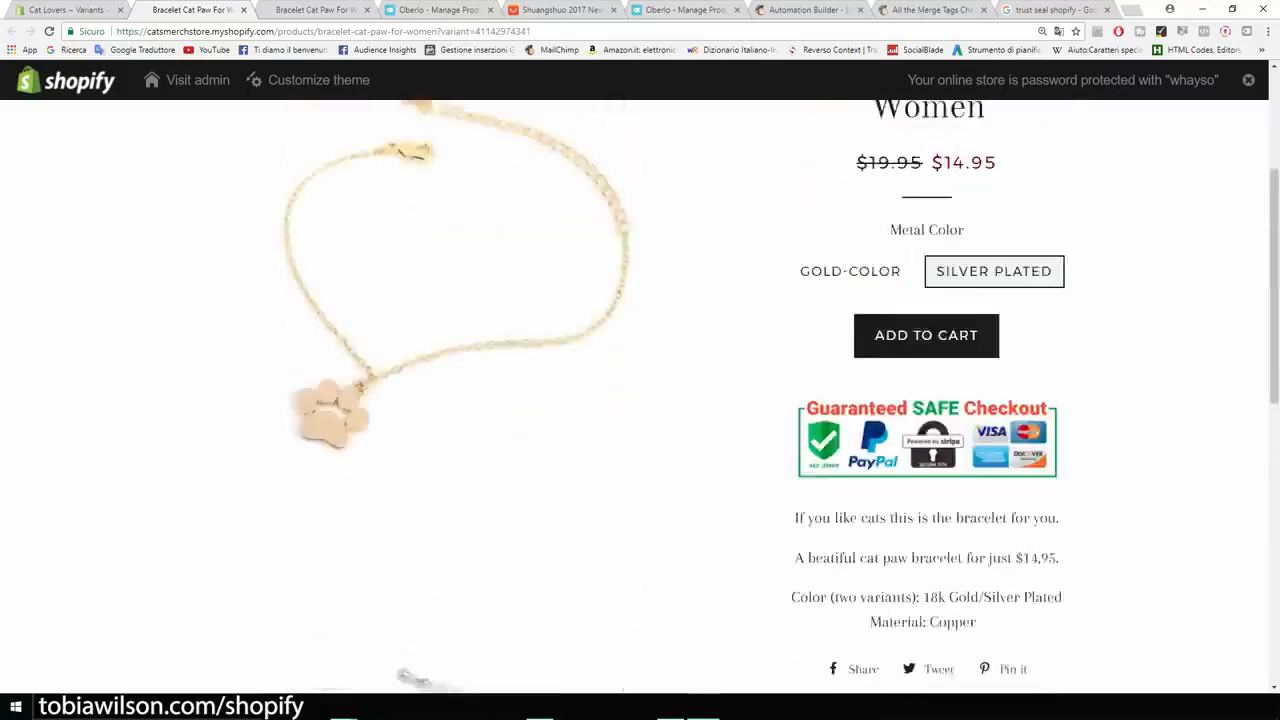
scroll(640, 400, "up", 3)
scroll(640, 400, "down", 2)
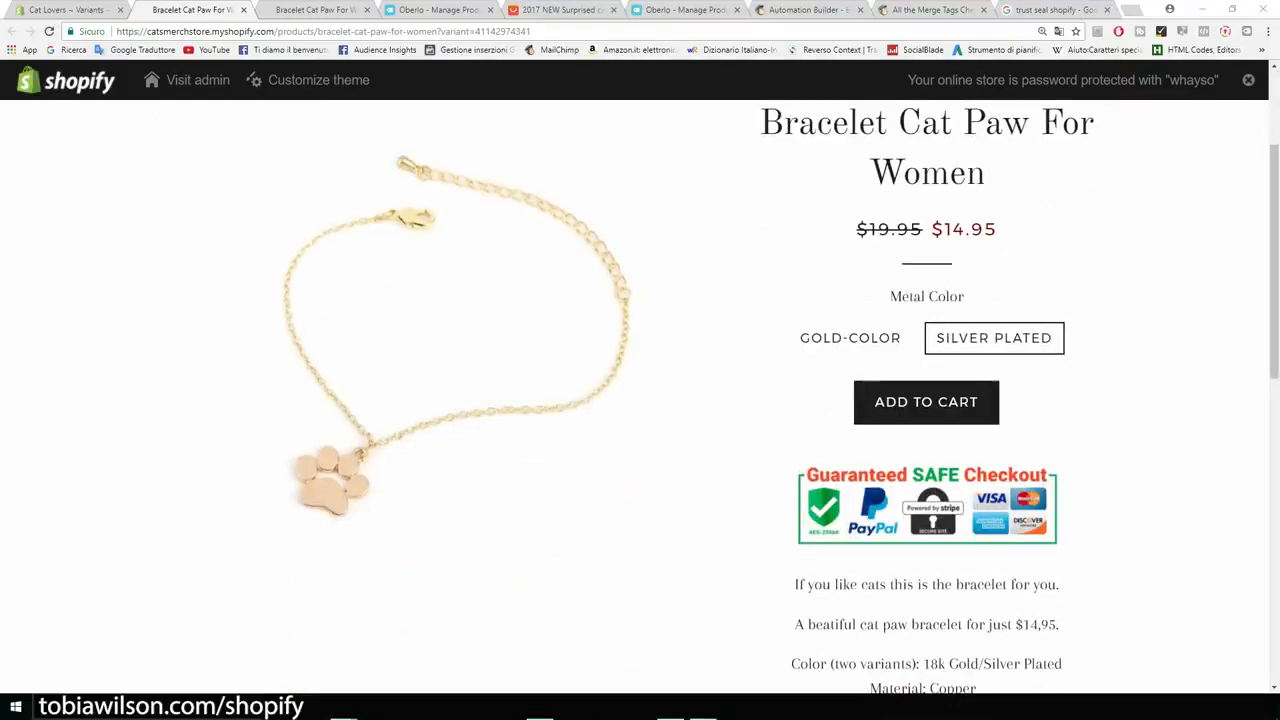
- Close all browser tabs except the Cat Lovers admin and the bracelet's store page
left_click(367, 9)
left_click(367, 9)
left_click(367, 9)
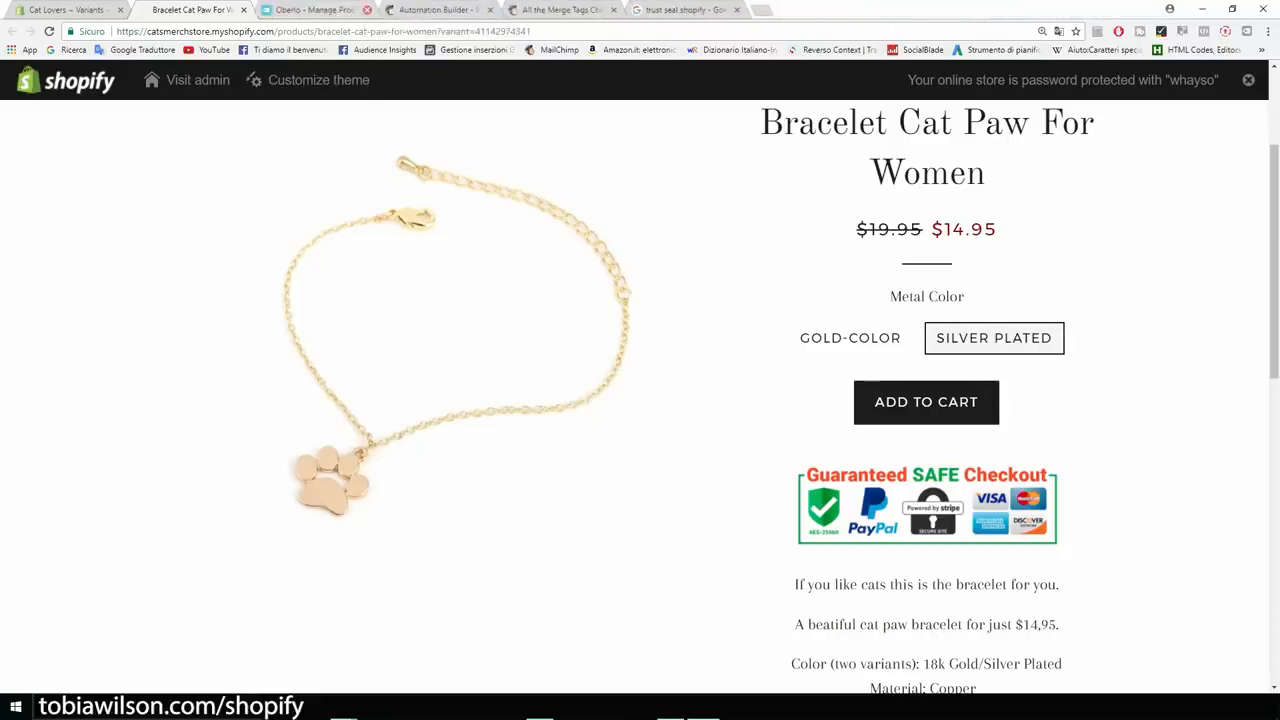
left_click(367, 9)
left_click(367, 9)
left_click(367, 9)
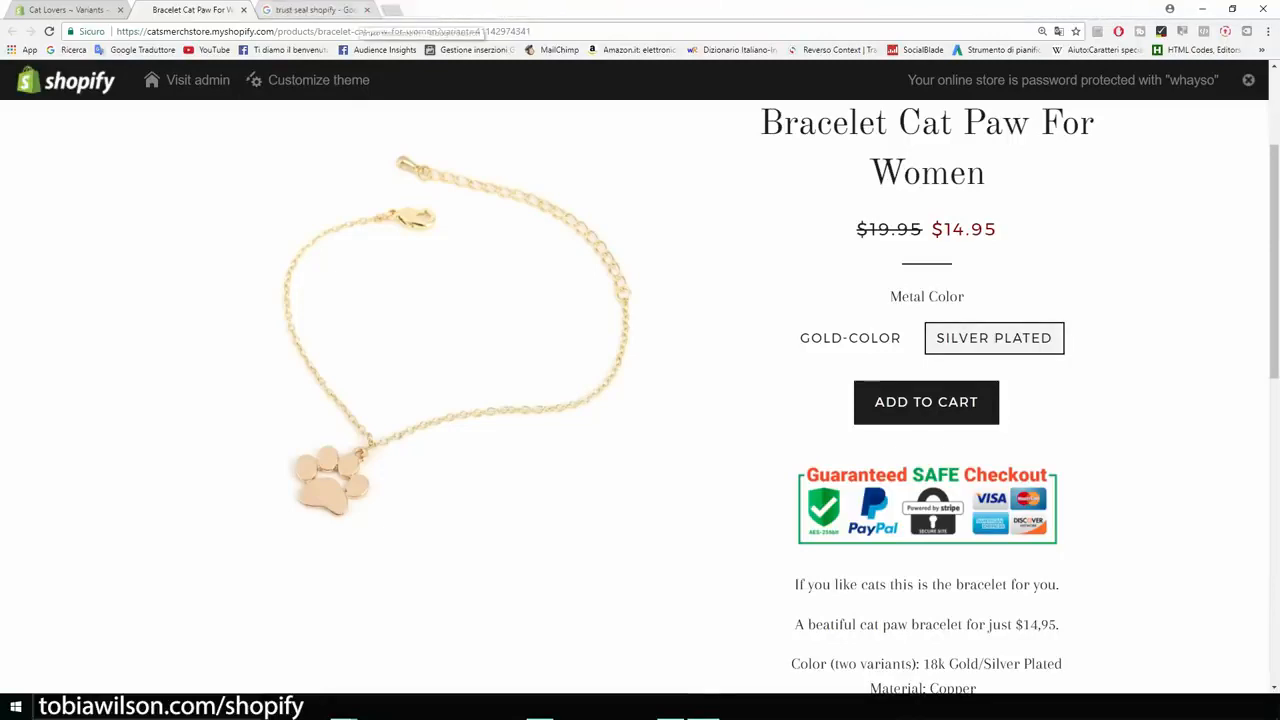
left_click(366, 9)
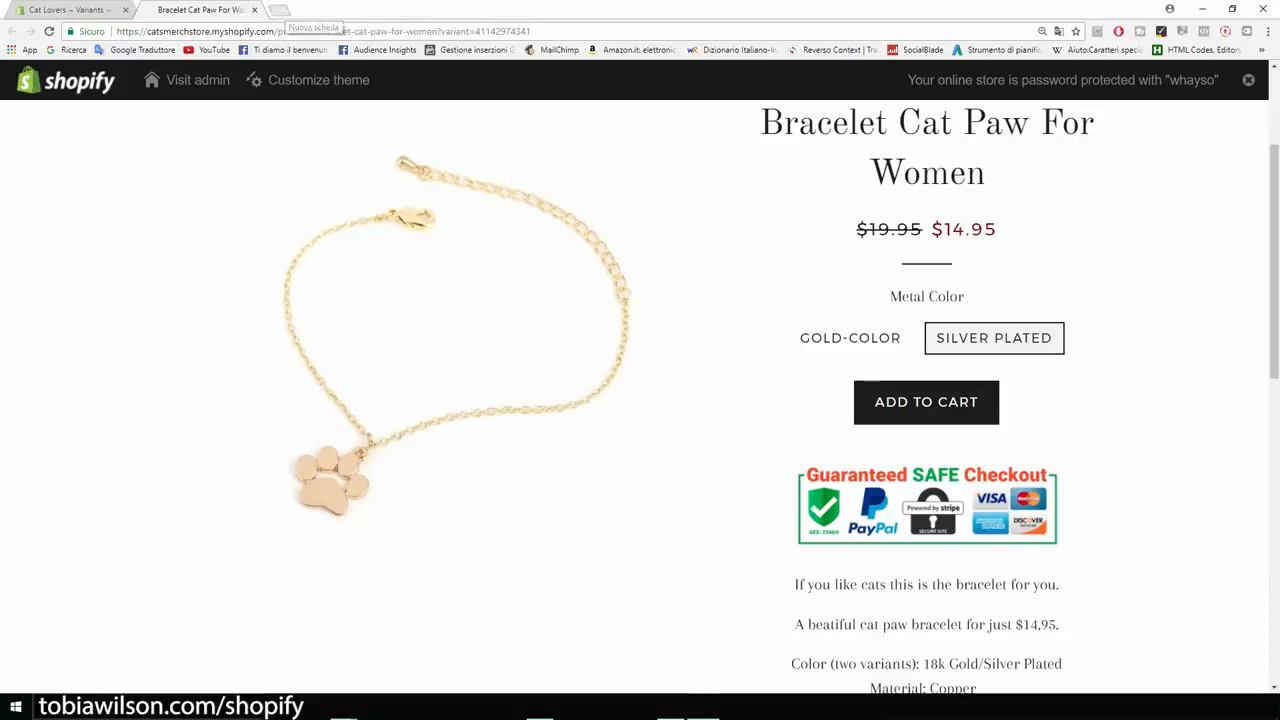
- Open aliexpress.com in a new browser tab
key("ctrl+t")
type("aleix")
key("BackSpace")
key("BackSpace")
key("BackSpace")
type("iexpress.com")
key("Return")
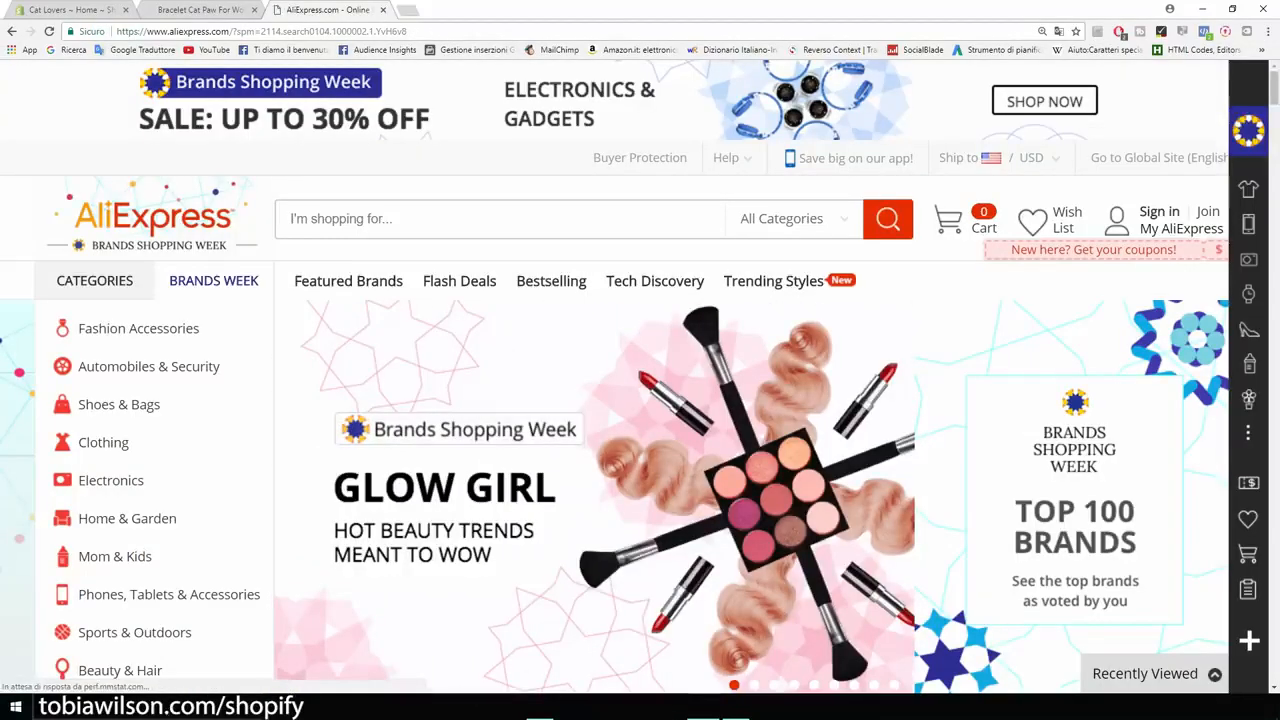
- Return to the bracelet's store page and review its images, pricing, trust badge and description
left_click(203, 10)
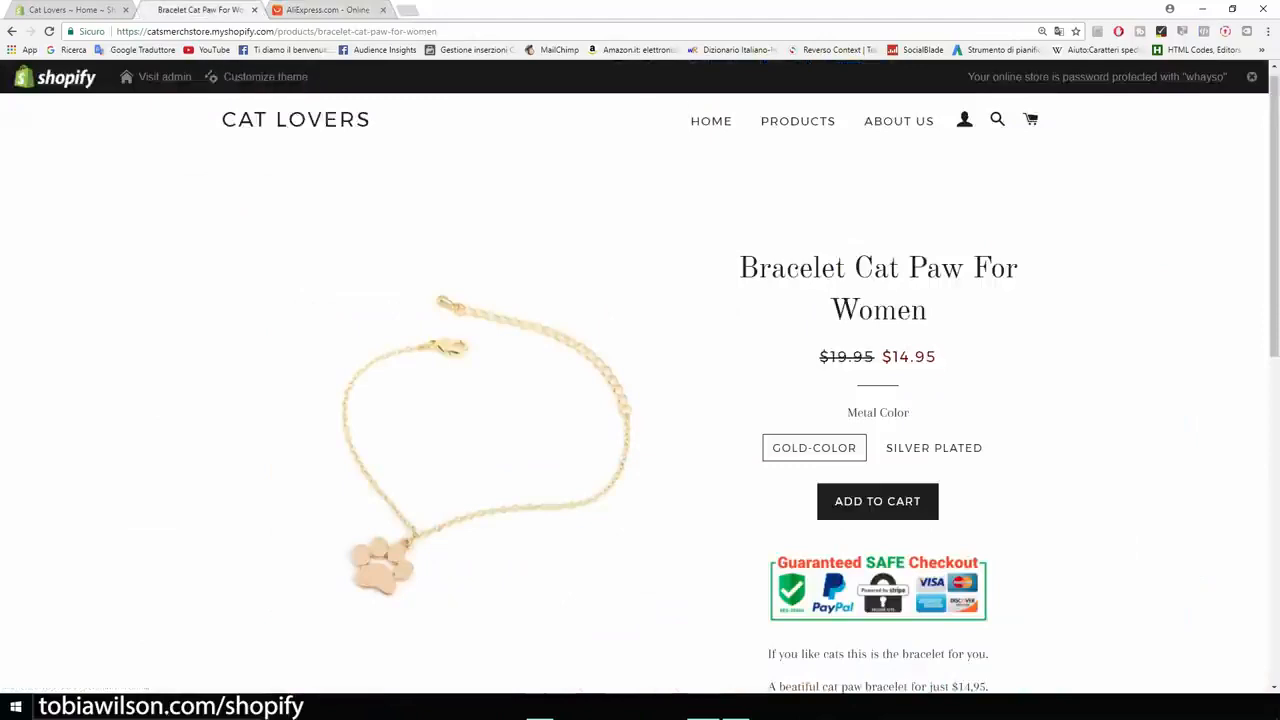
scroll(640, 400, "down", 1)
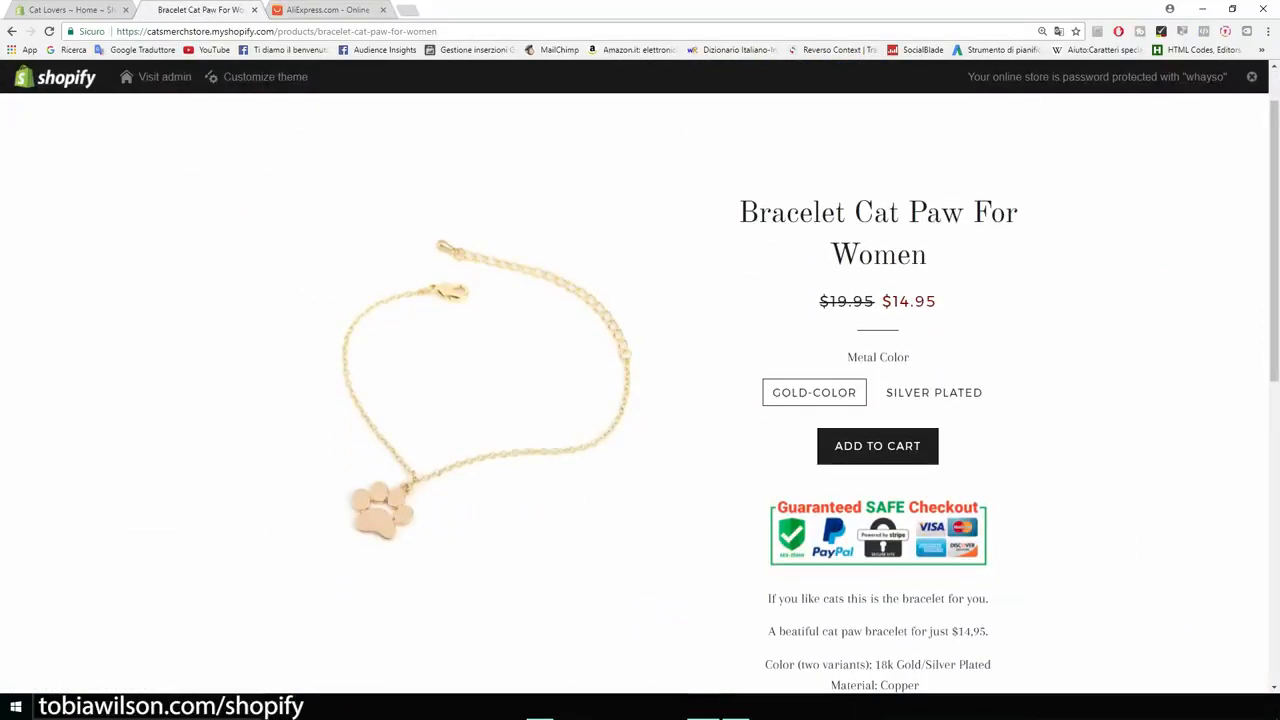
scroll(640, 400, "down", 5)
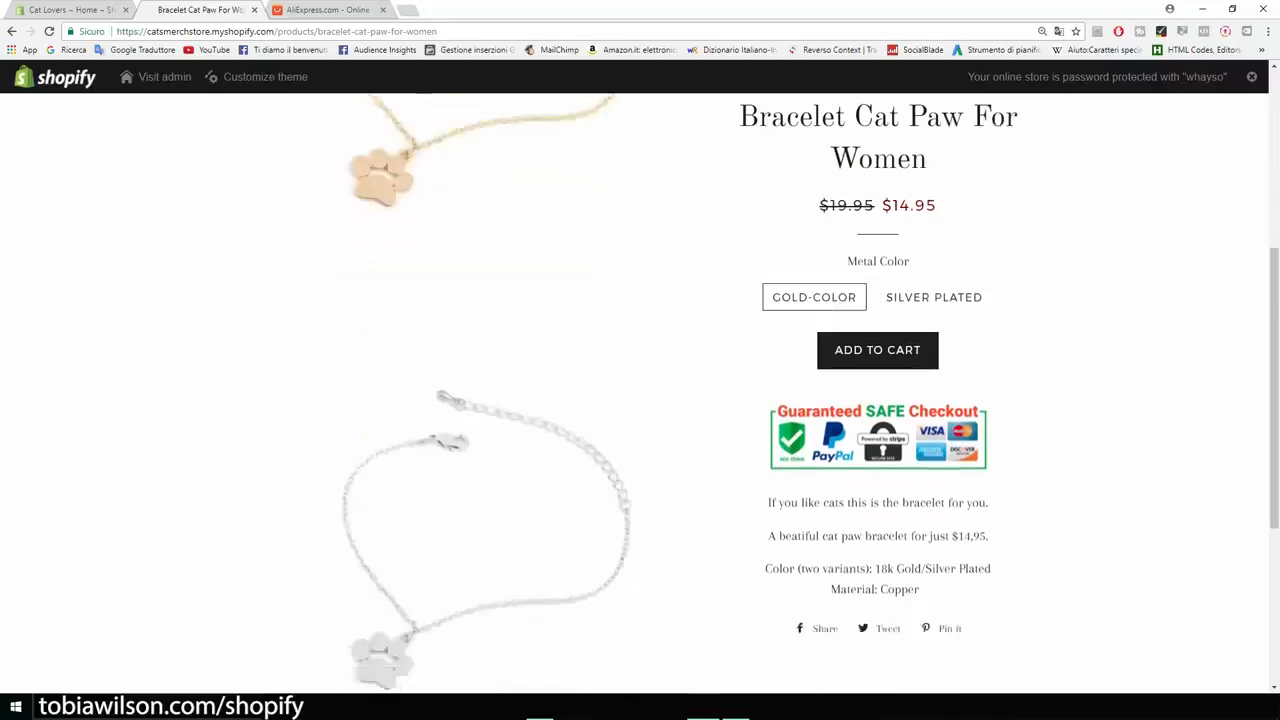
scroll(640, 400, "up", 3)
scroll(640, 400, "up", 5)
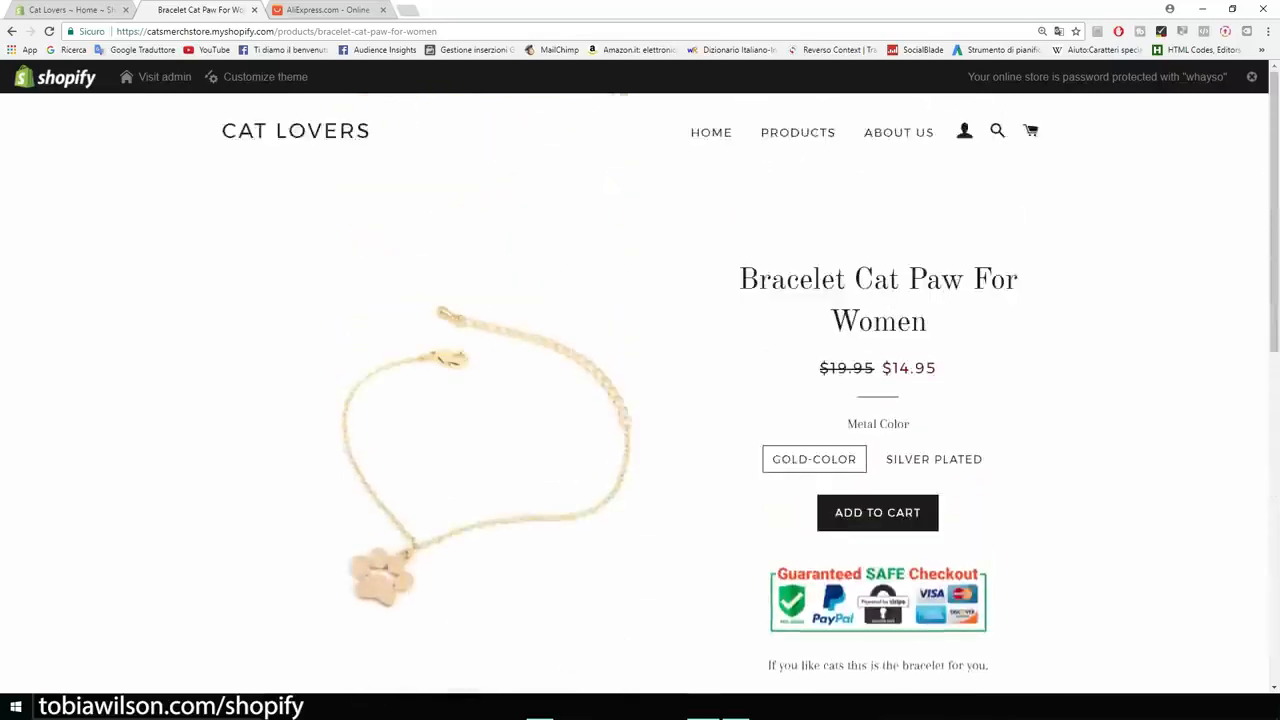
- Switch to AliExpress and search for "cat necklace"
key("ctrl+Tab")
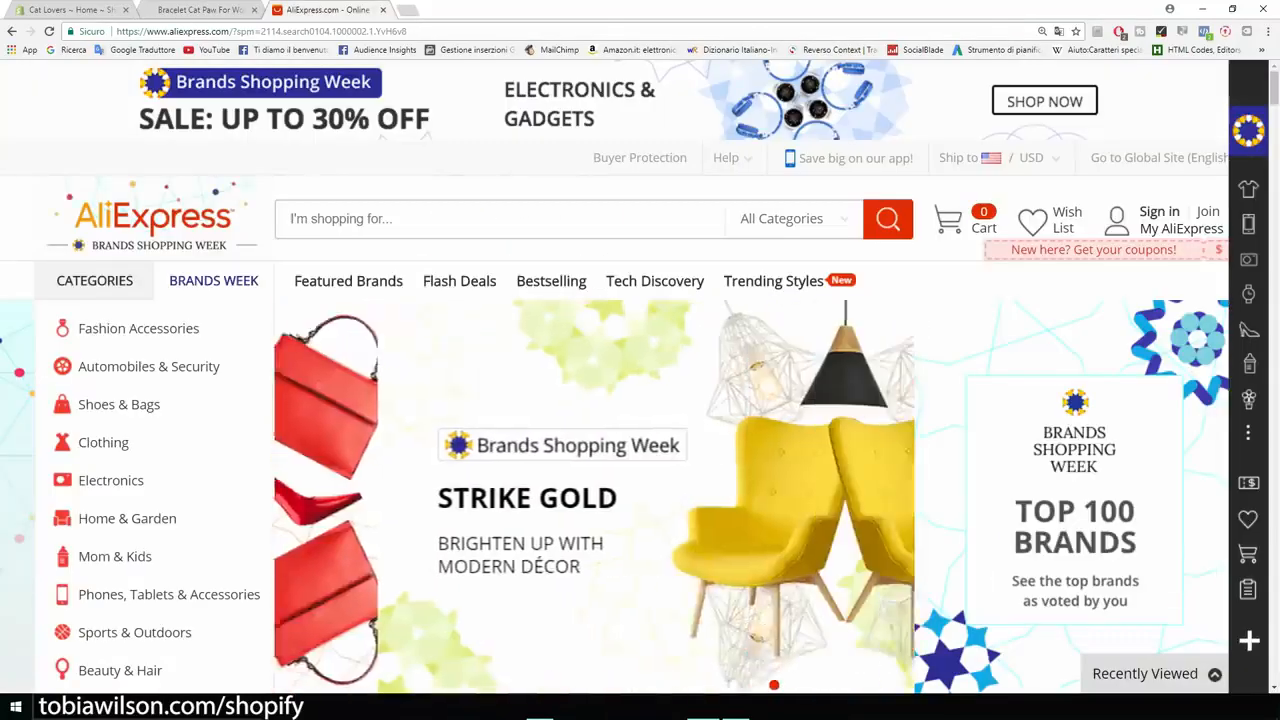
type("cat neck")
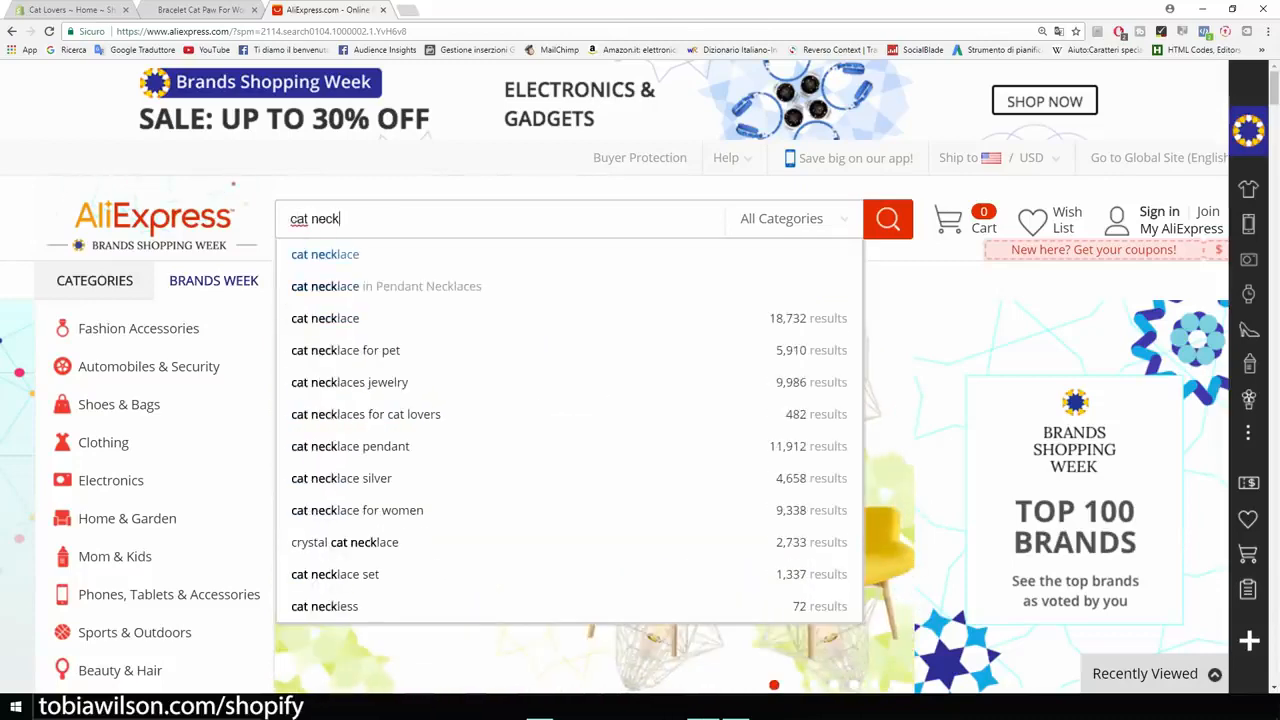
key("Down")
key("Return")
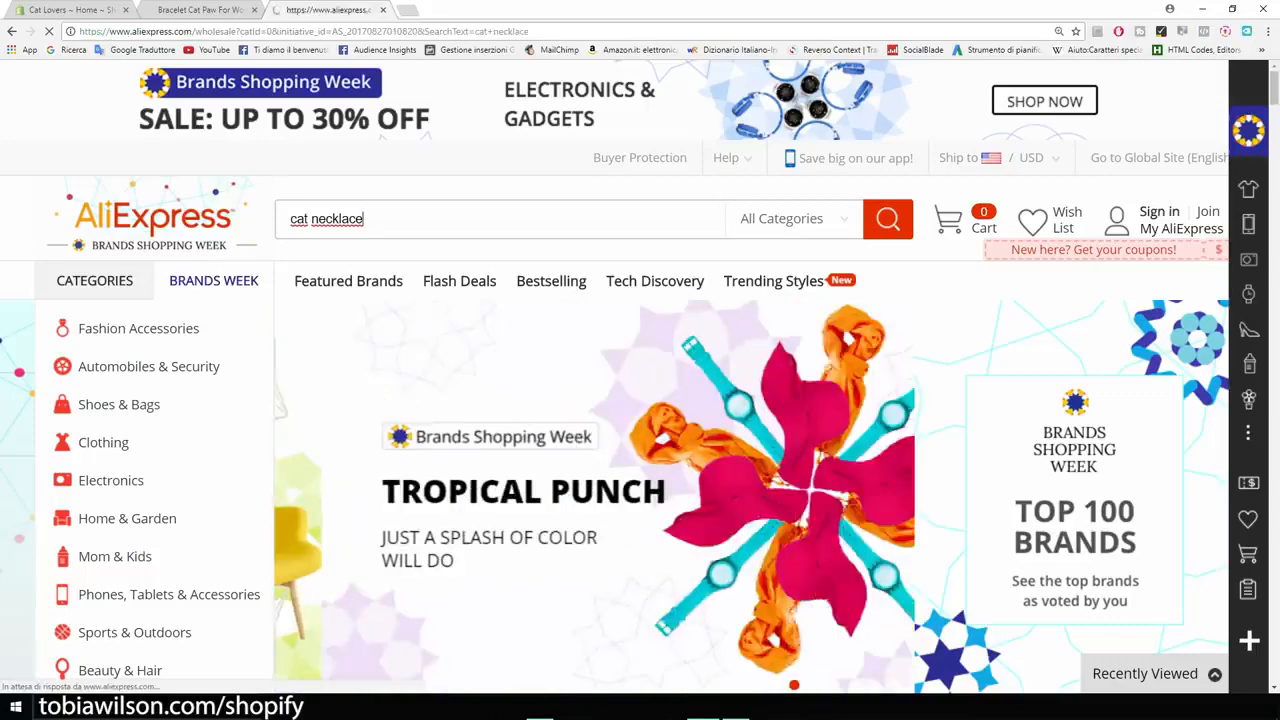
- Browse the cat necklace results and open the Shuangshuo Bohemian Colorful Cute Necklaces for Women listing
scroll(217, 226, "down", 2)
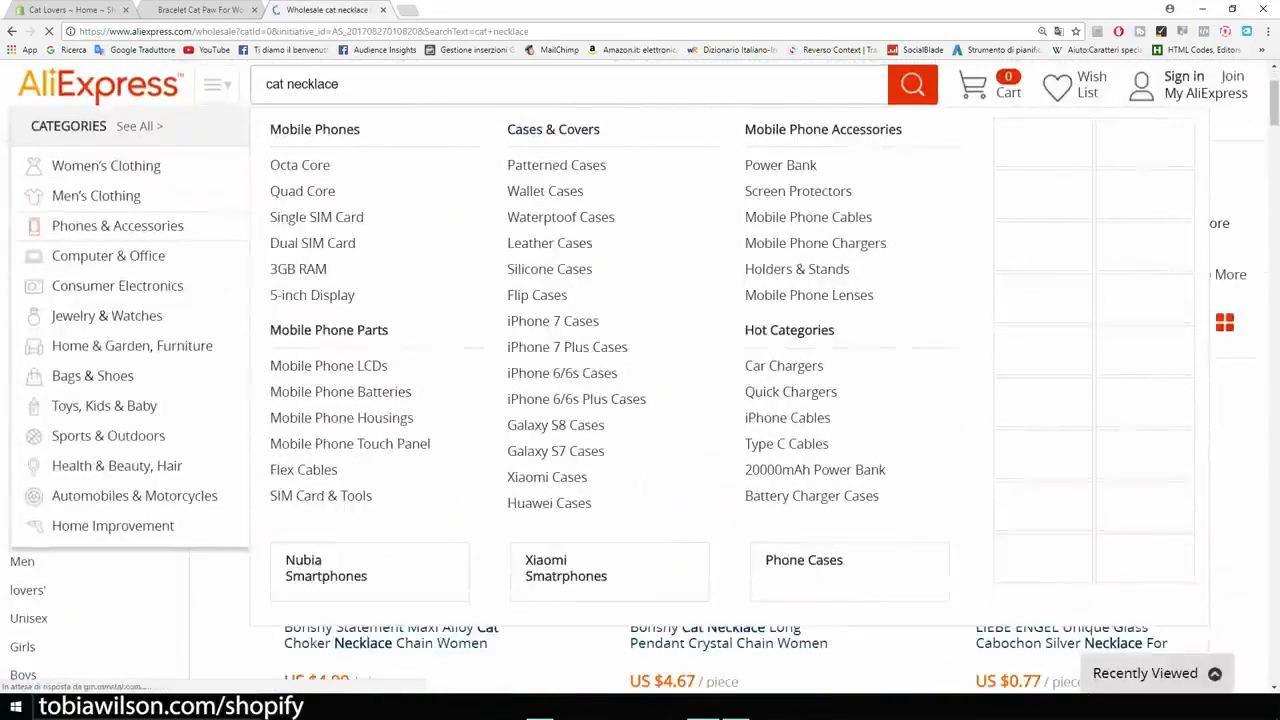
scroll(640, 380, "down", 5)
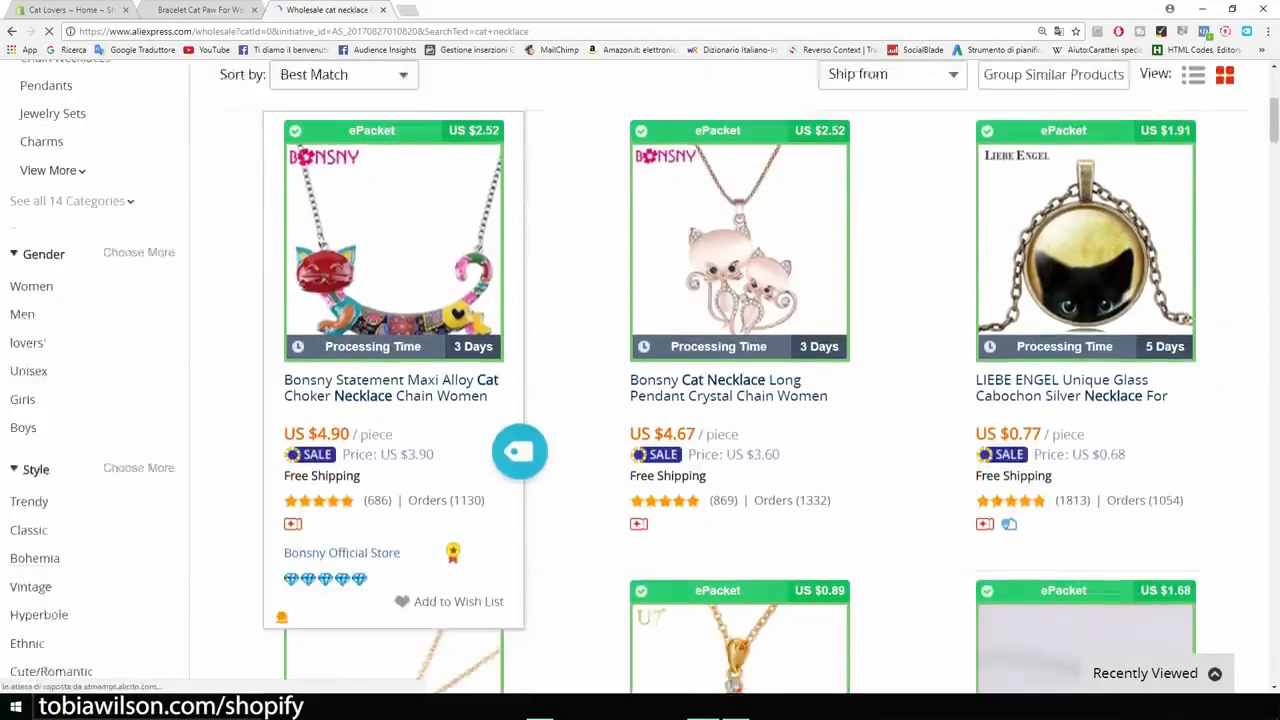
scroll(640, 380, "down", 2)
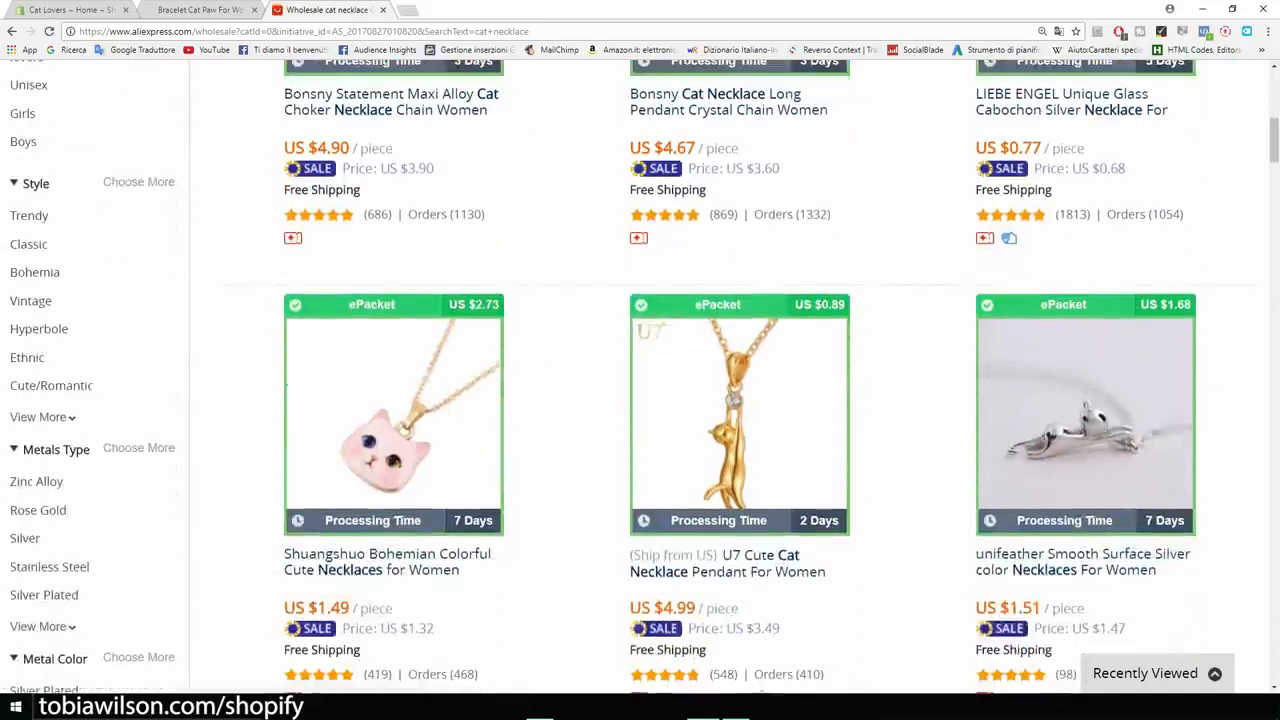
scroll(640, 380, "up", 1)
scroll(640, 380, "down", 3)
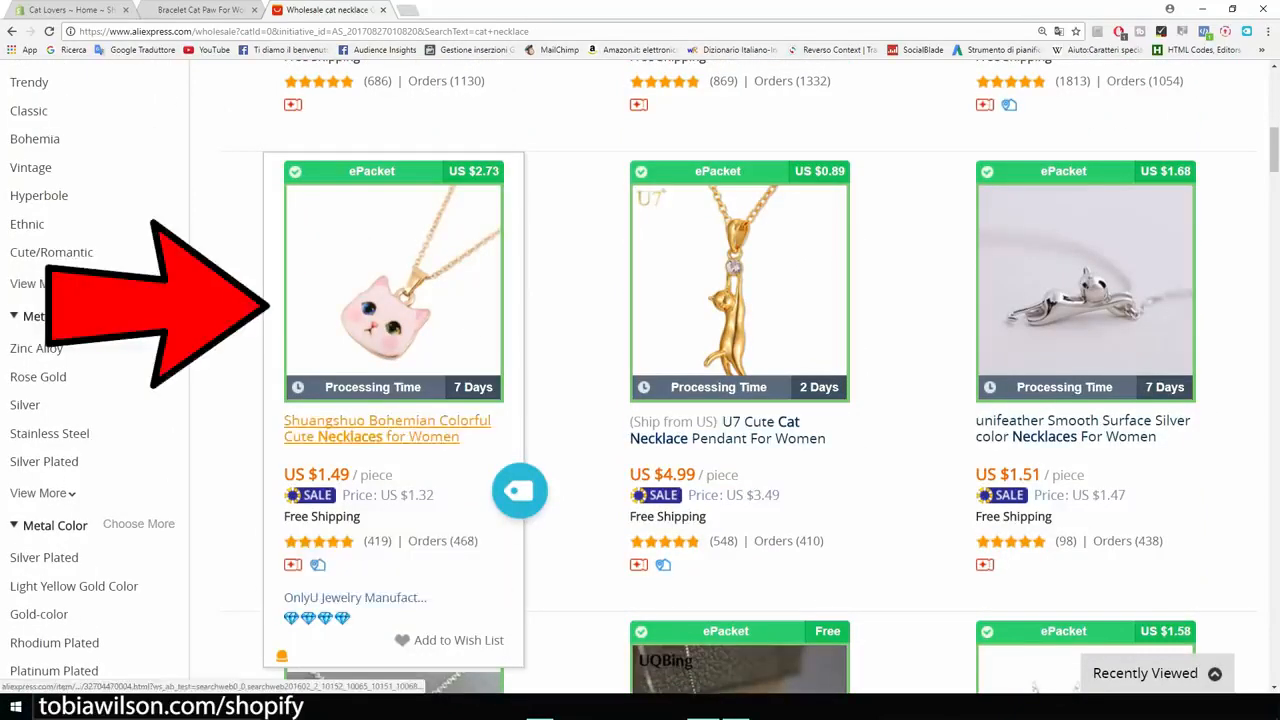
left_click(340, 428)
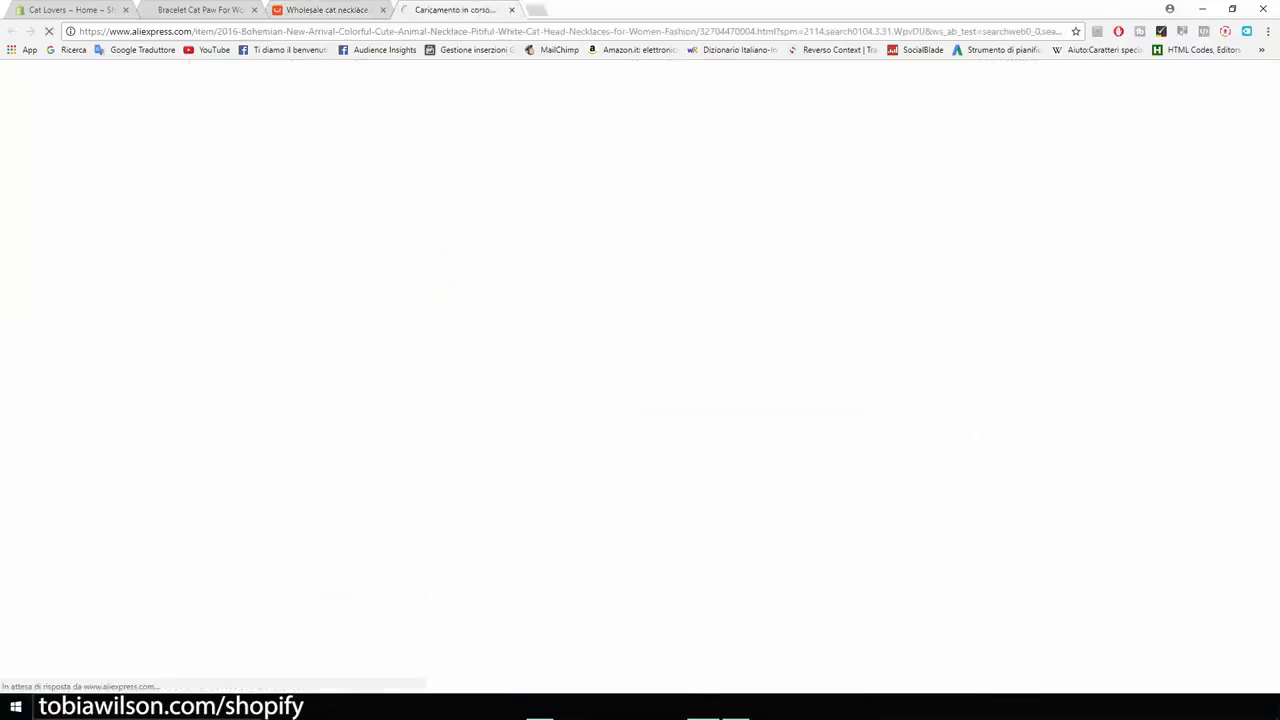
- Choose ePacket shipping to the United States for the cat head necklace and check the total price
scroll(640, 380, "down", 3)
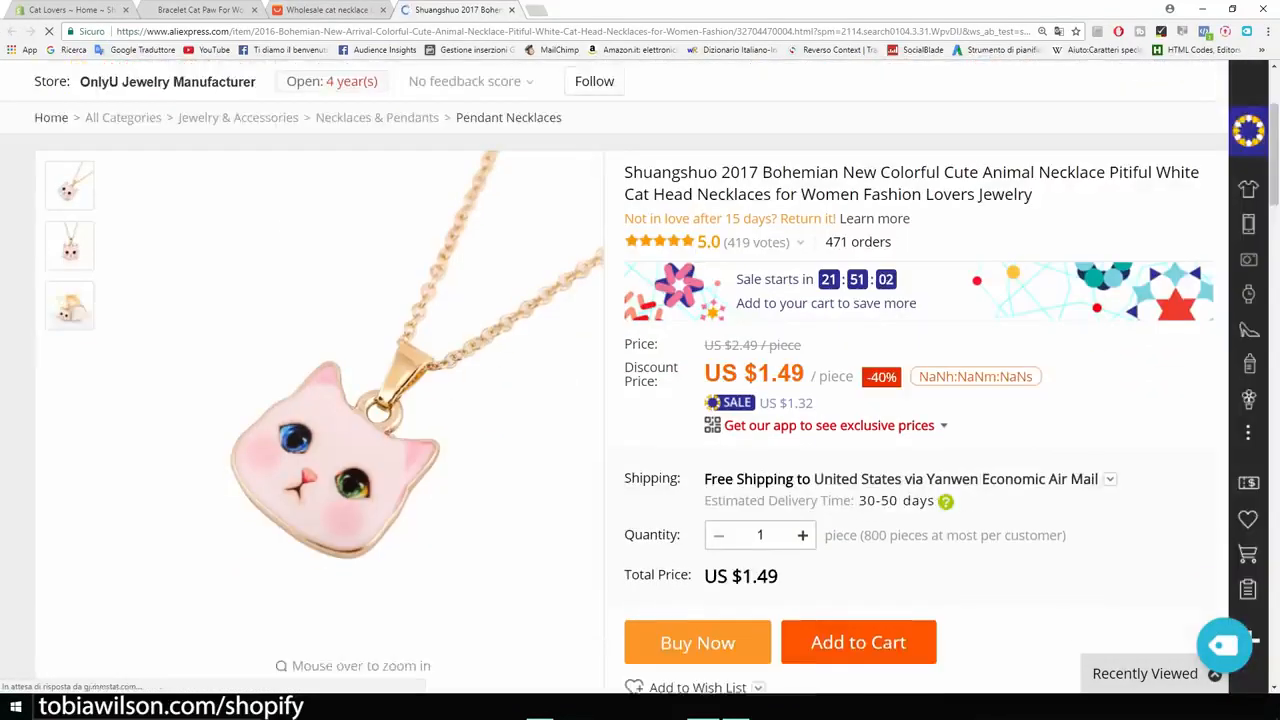
left_click(955, 412)
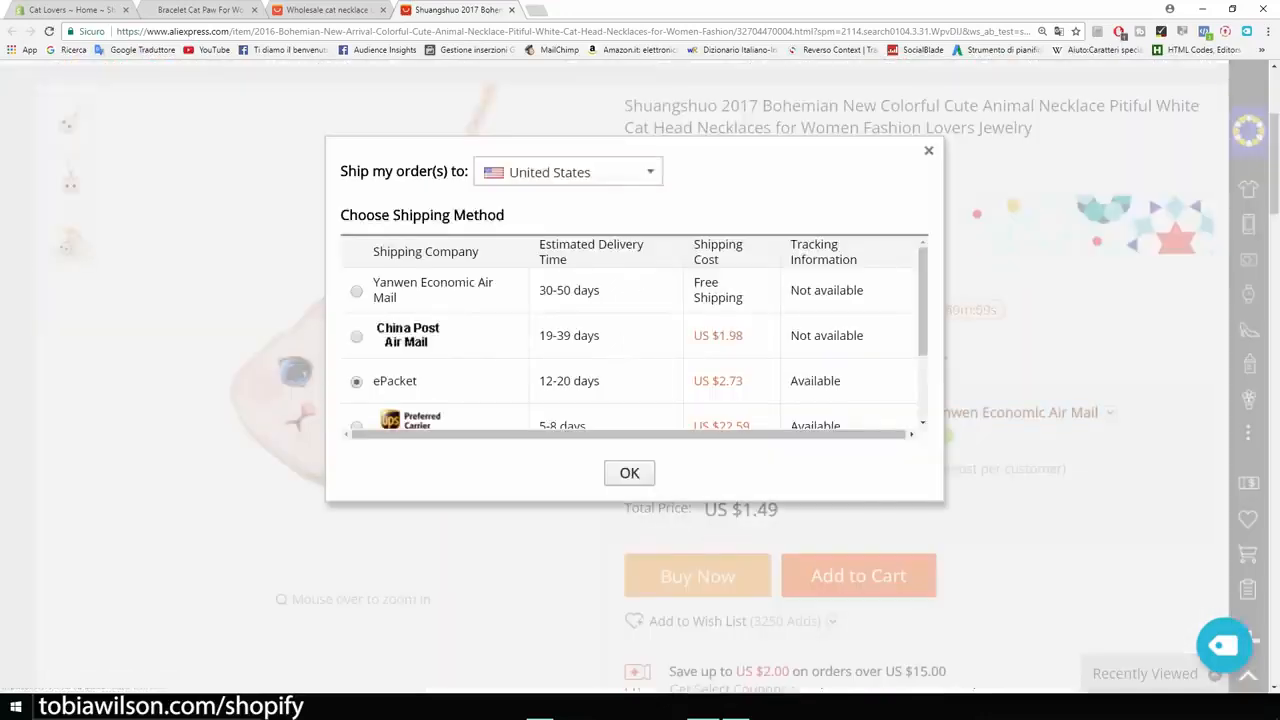
left_click(629, 473)
scroll(640, 380, "down", 1)
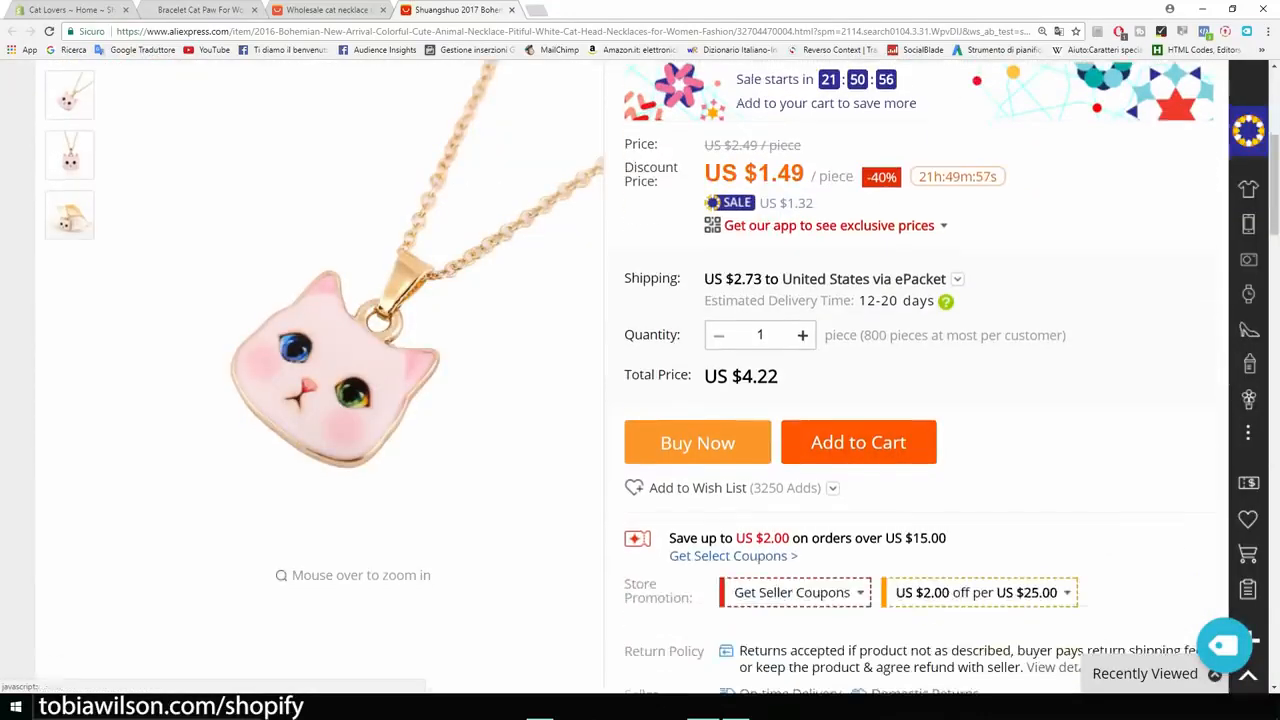
left_click_drag(779, 376, 732, 376)
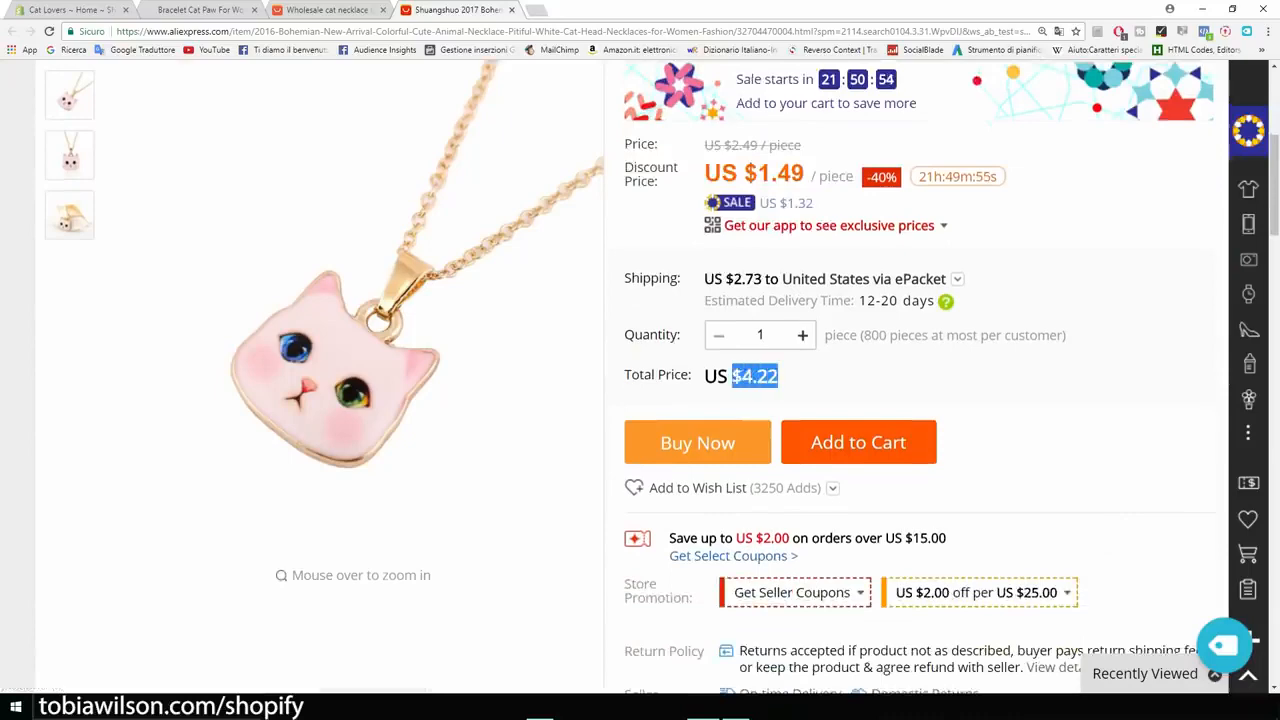
scroll(640, 380, "up", 2)
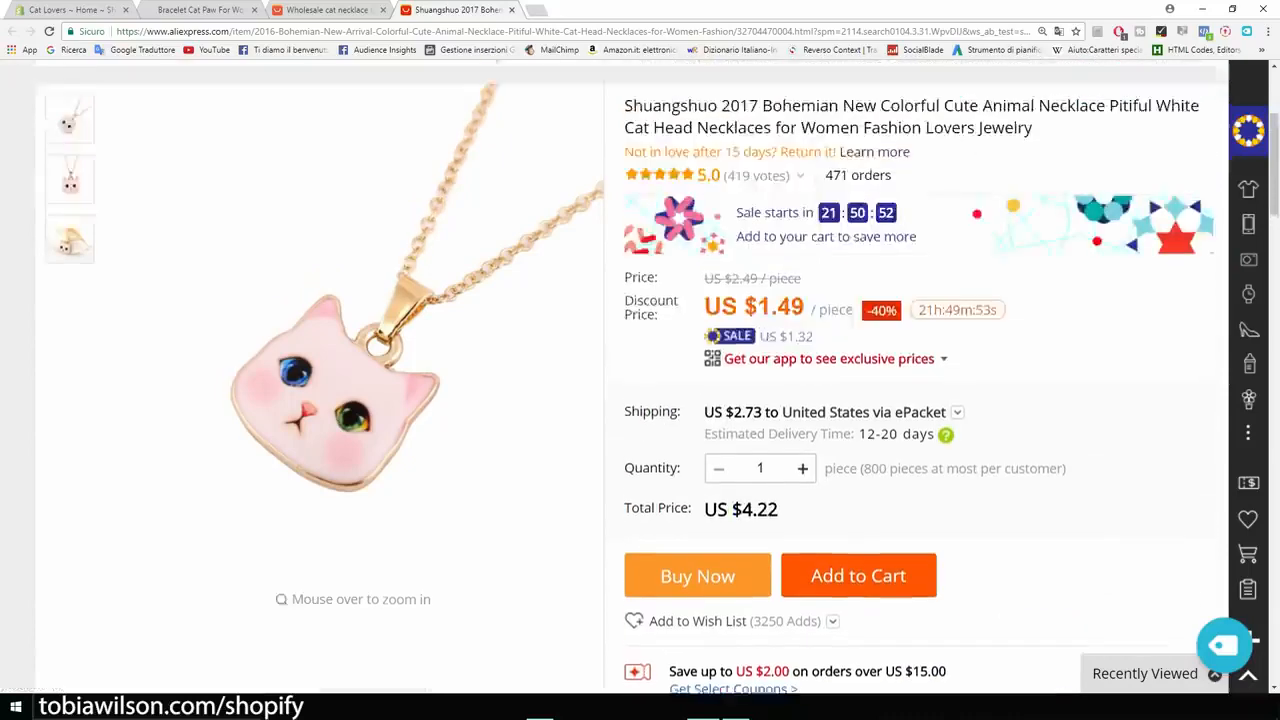
- Import the cat head necklace from AliExpress into Oberlo and open the import list
scroll(640, 380, "down", 3)
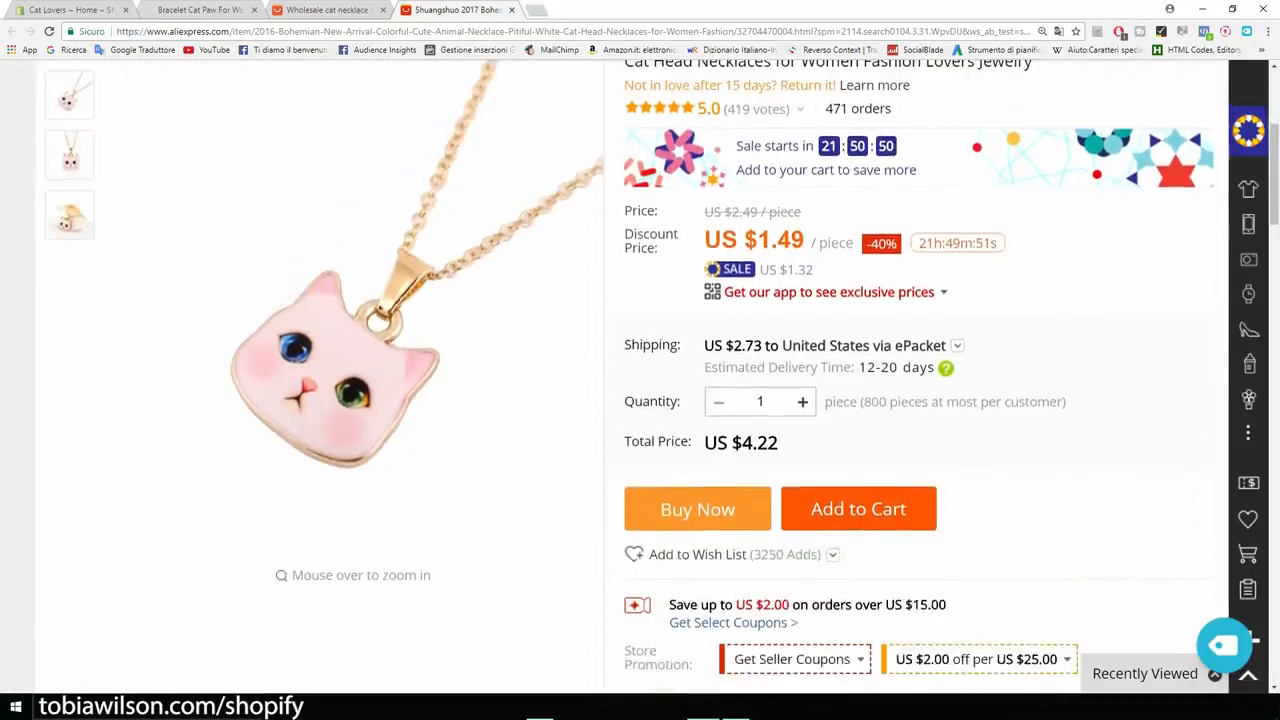
scroll(640, 380, "down", 1)
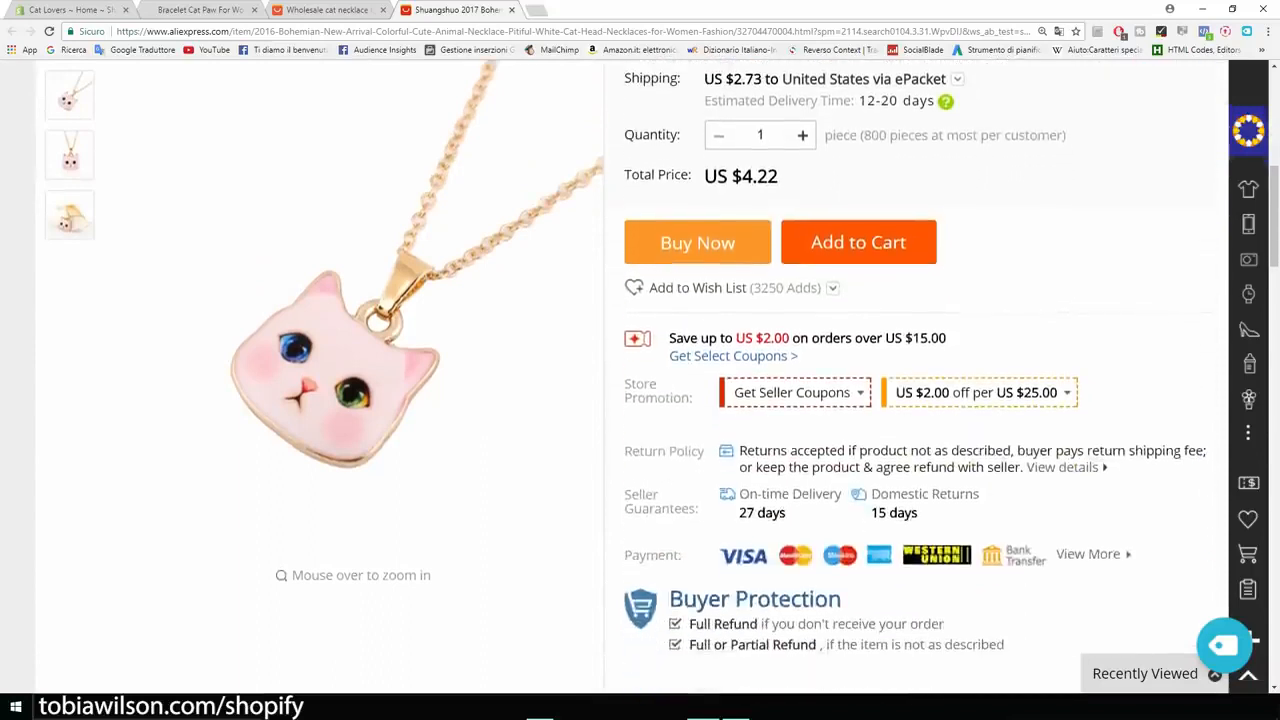
left_click(1220, 645)
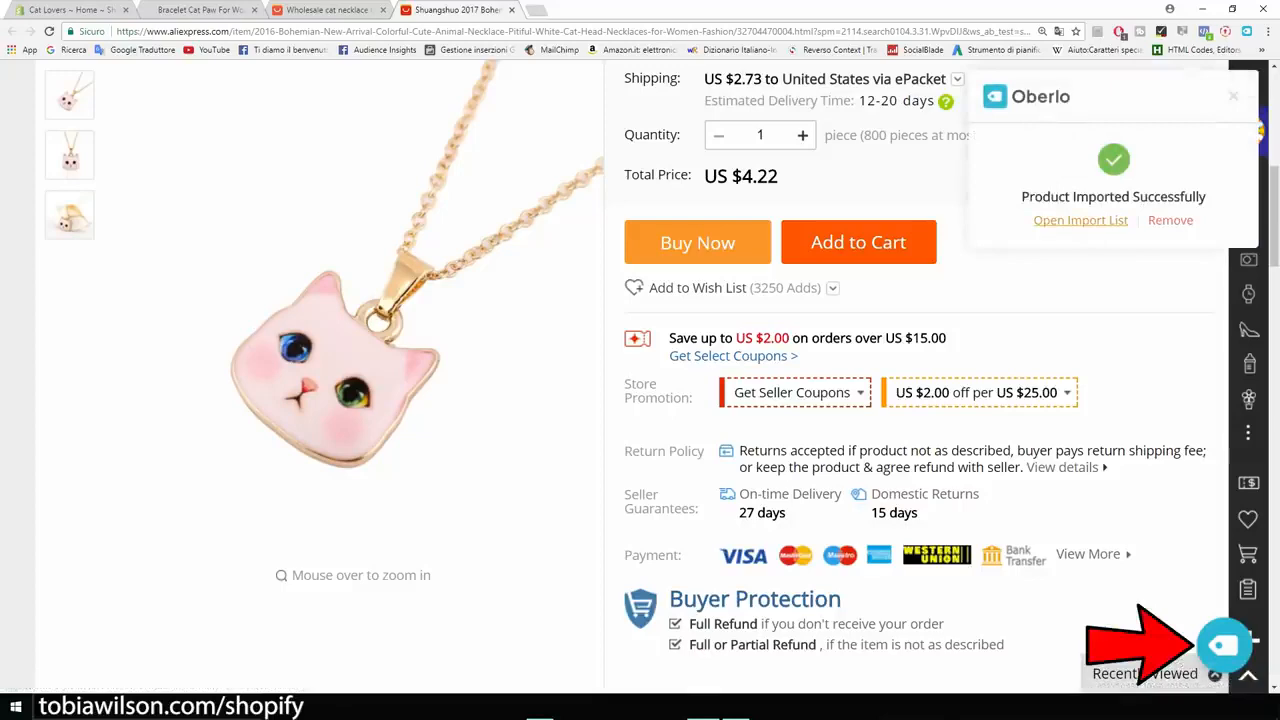
left_click(1080, 220)
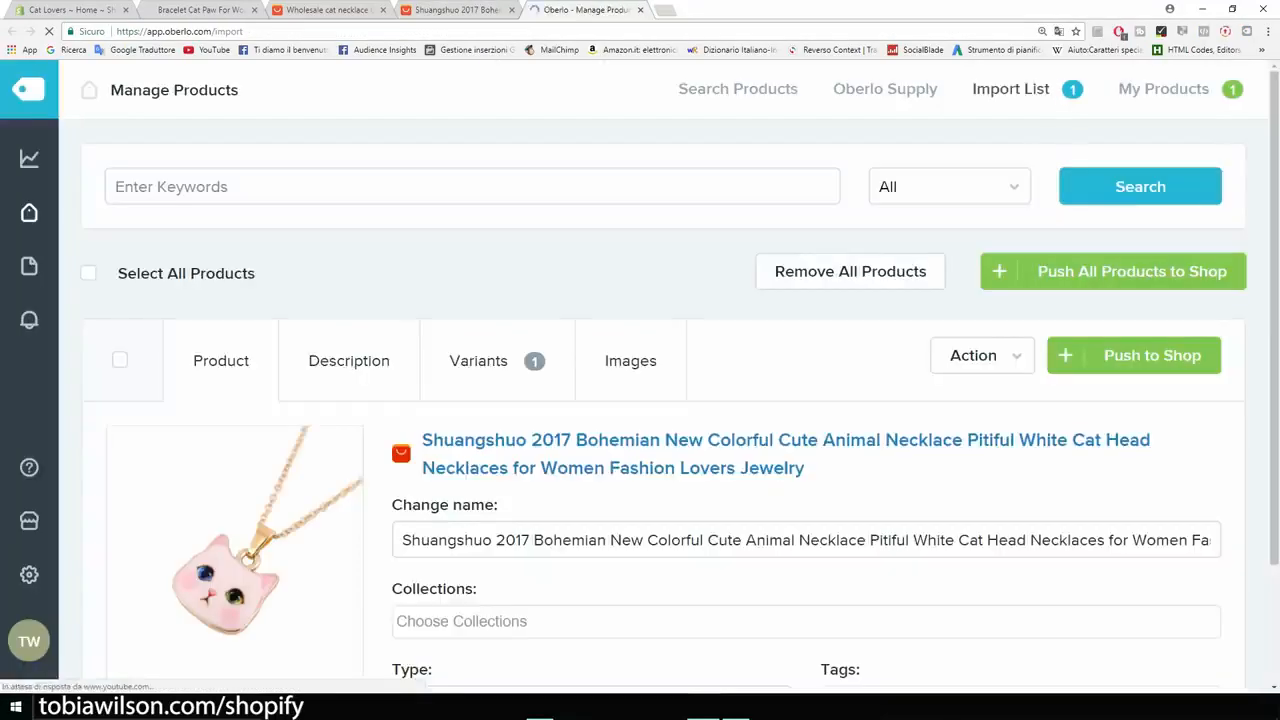
- Rename the imported necklace as "Cat Lover Necklace"
scroll(630, 300, "down", 1)
scroll(630, 300, "down", 2)
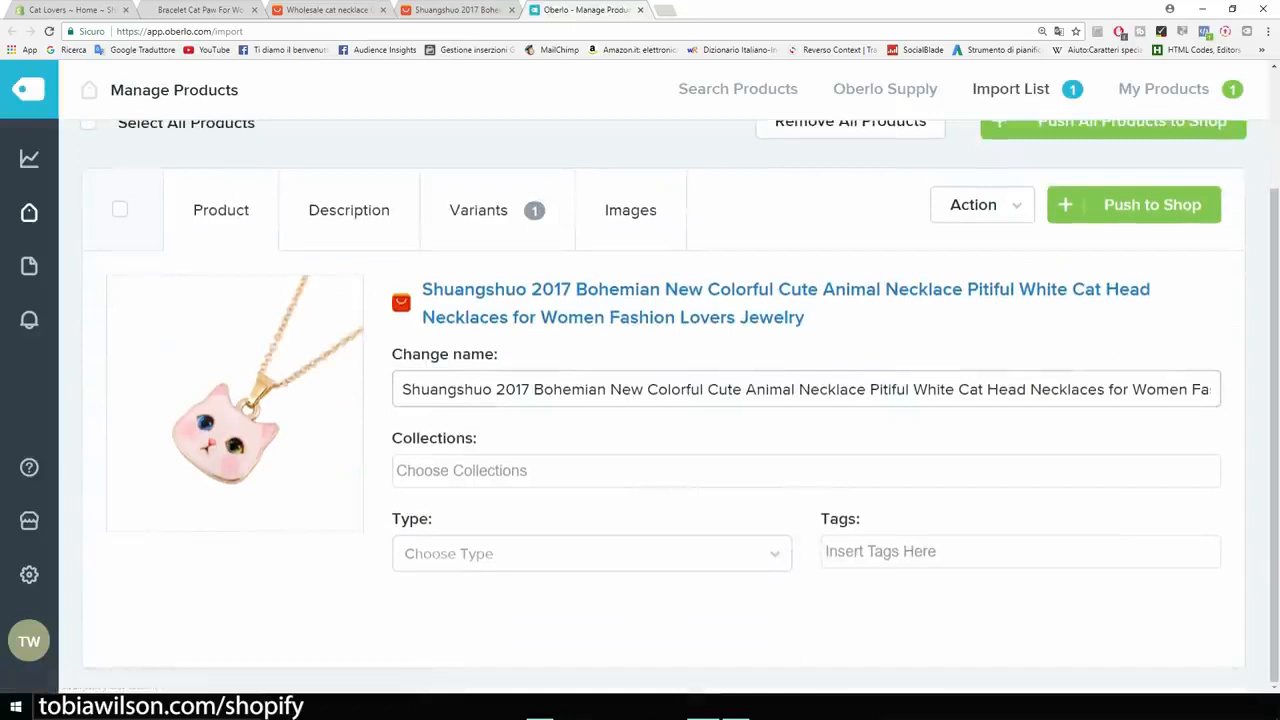
left_click_drag(402, 389, 1240, 392)
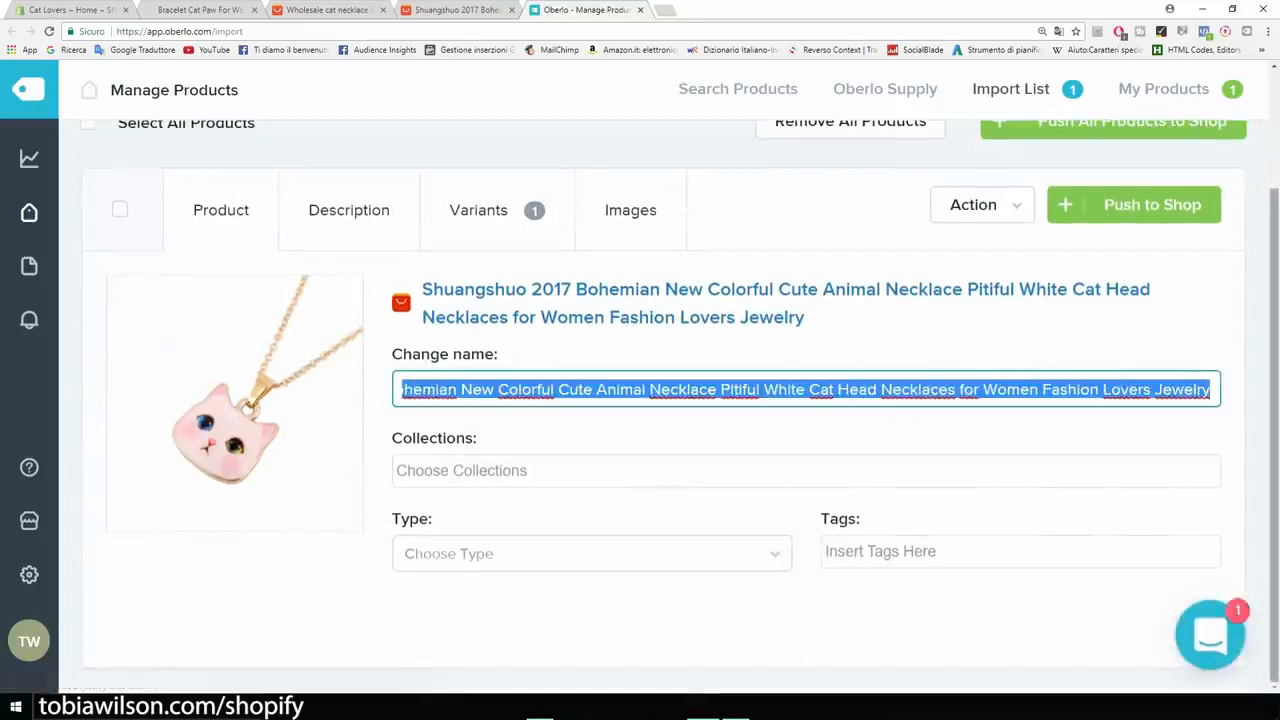
key("BackSpace")
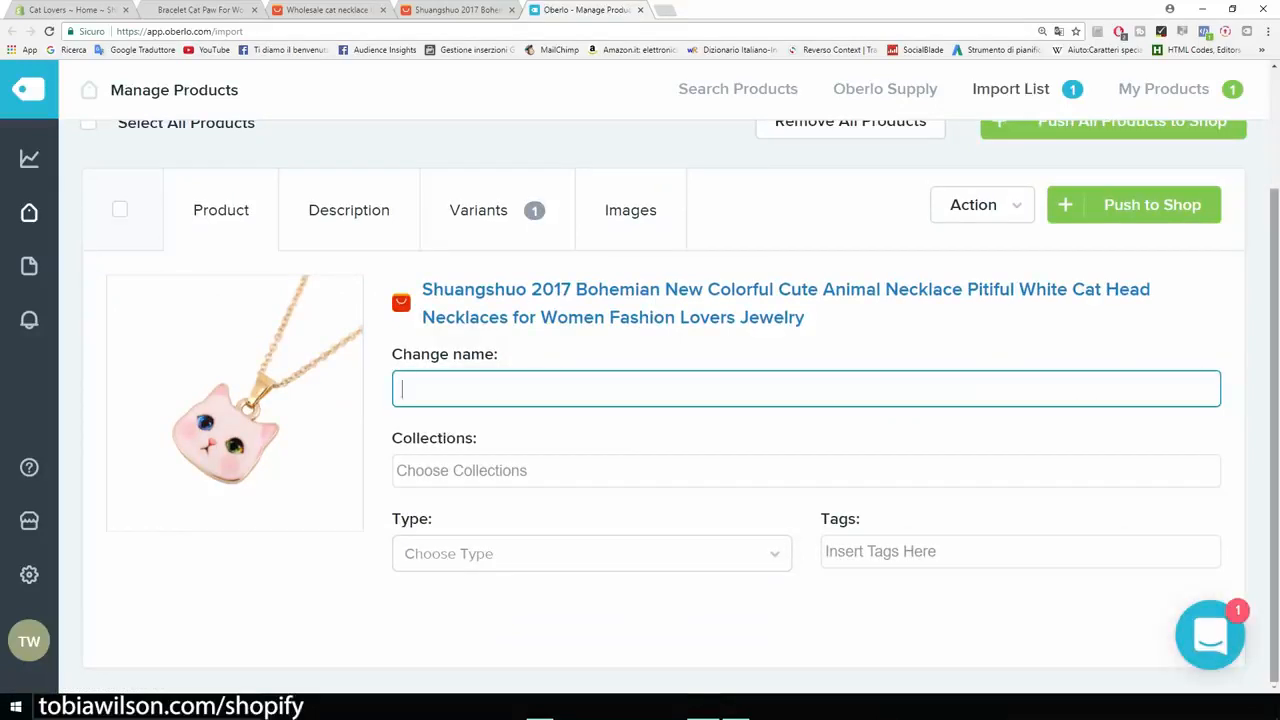
type("Cat Lover Necklace")
key("Tab")
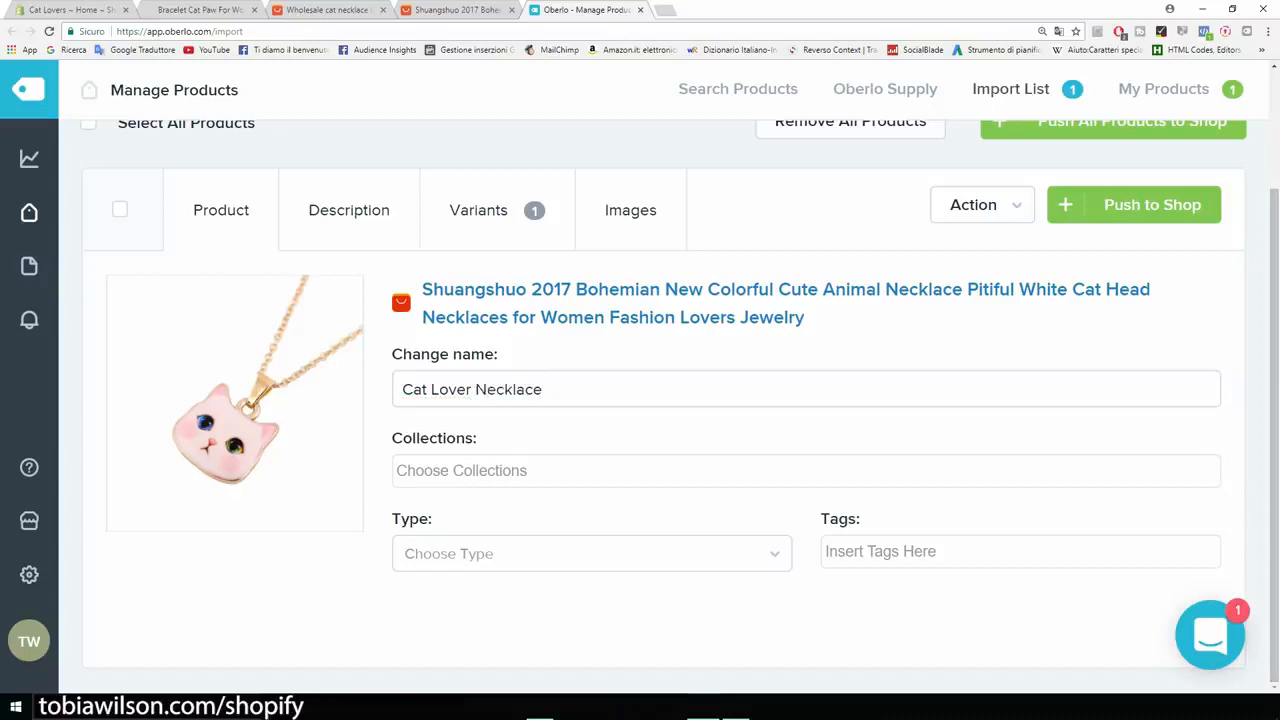
- Assign the necklace to the Home page collection and give it the type and tag "necklace"
key("Return")
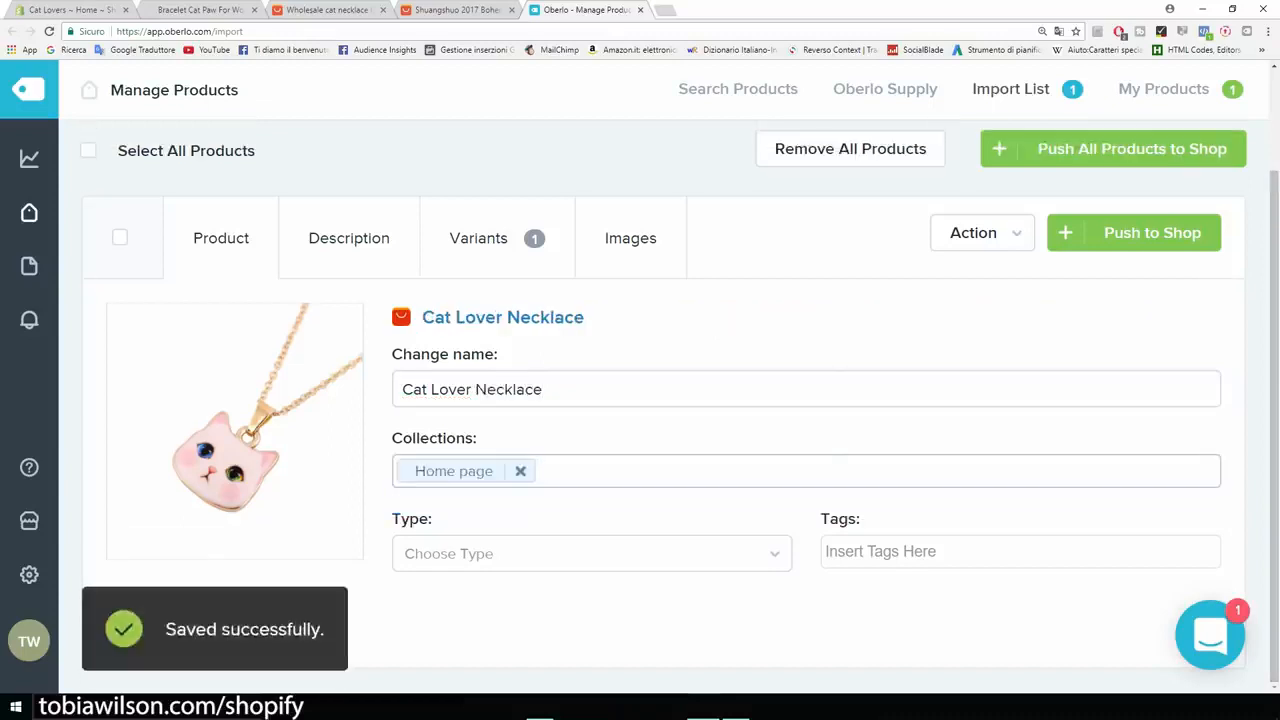
key("Tab")
key("Down")
key("Return")
key("Tab")
key("Down")
key("Down")
key("Return")
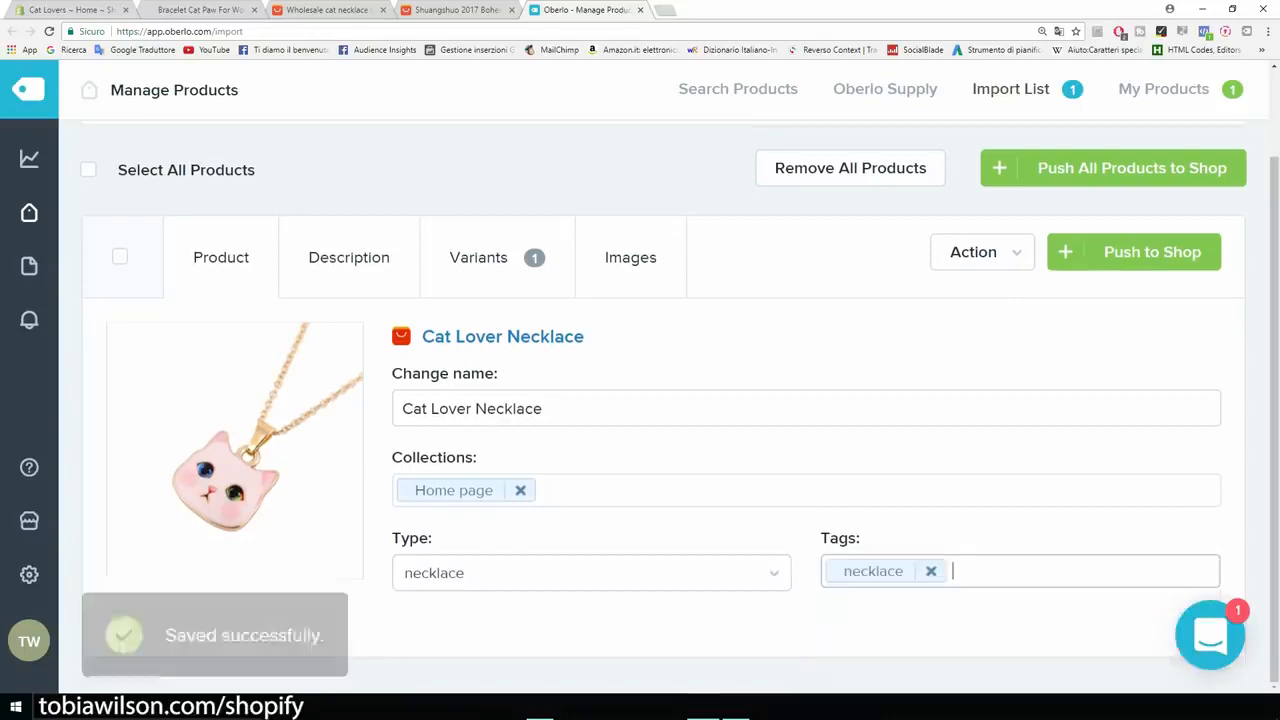
- Review the imported description of the Cat Lover Necklace
left_click(349, 258)
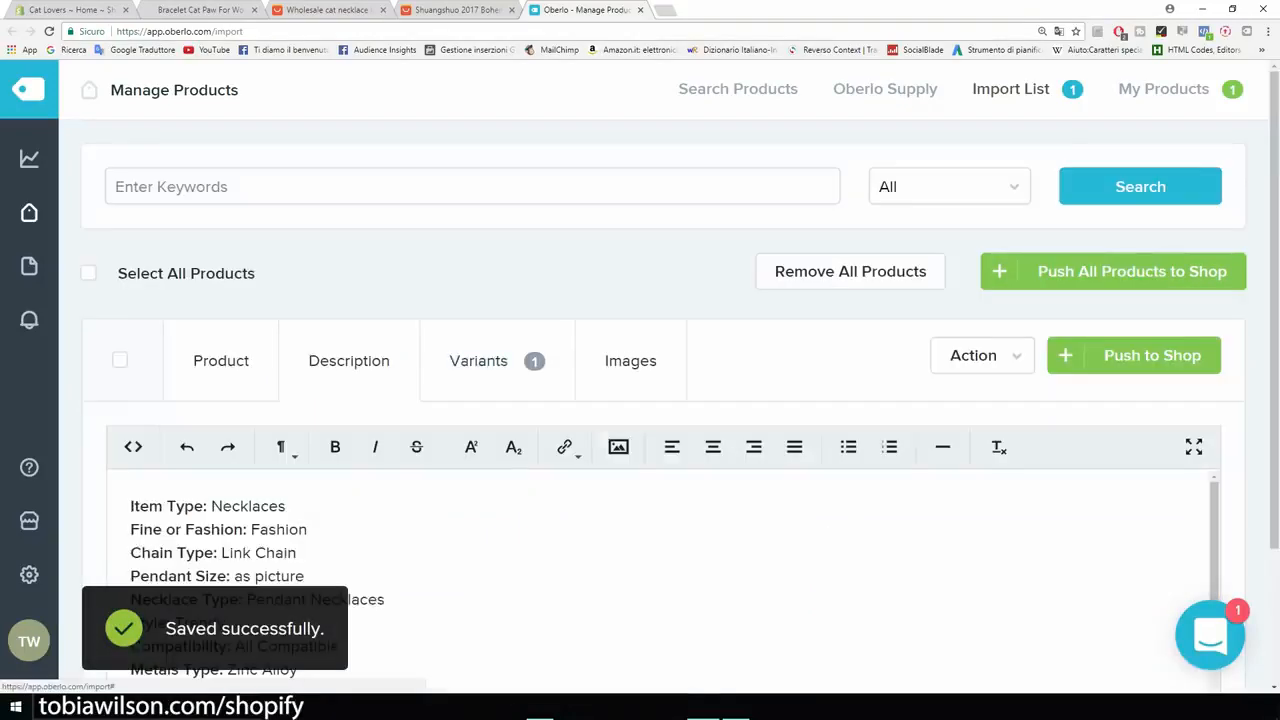
scroll(640, 580, "down", 3)
scroll(640, 400, "down", 2)
scroll(640, 450, "up", 5)
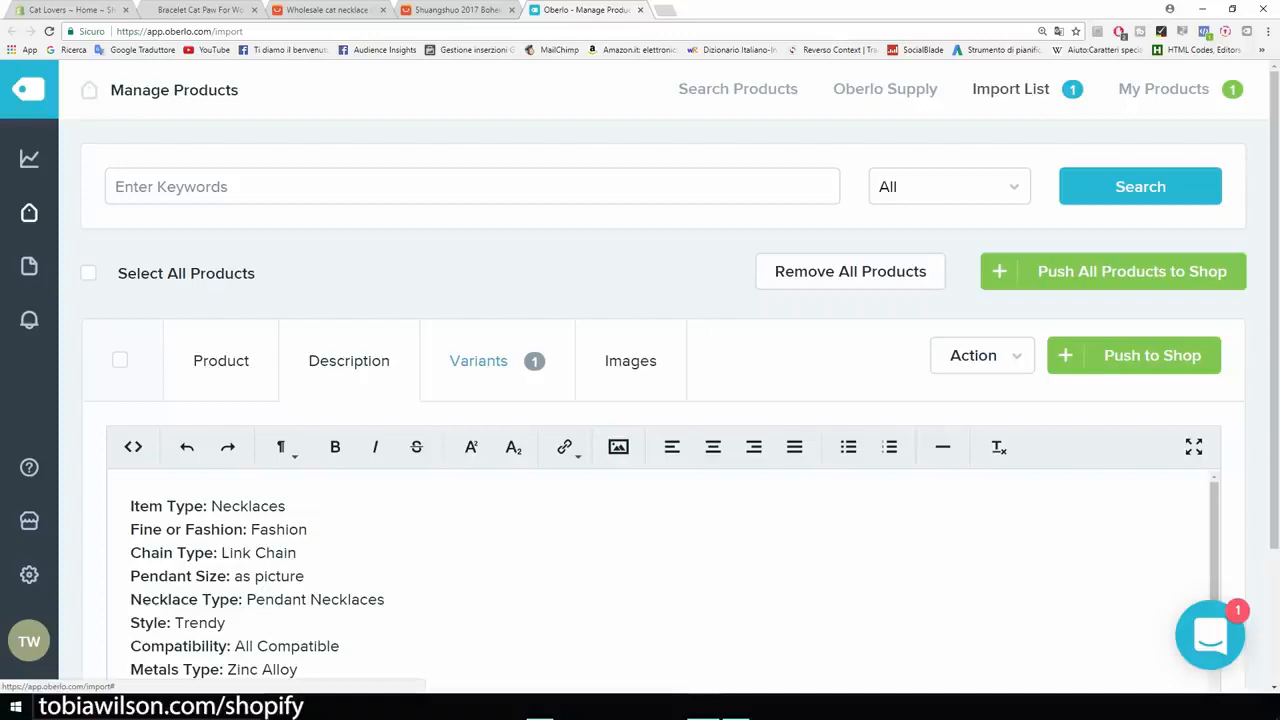
- Set the necklace variant's selling price to 19.99
left_click(478, 360)
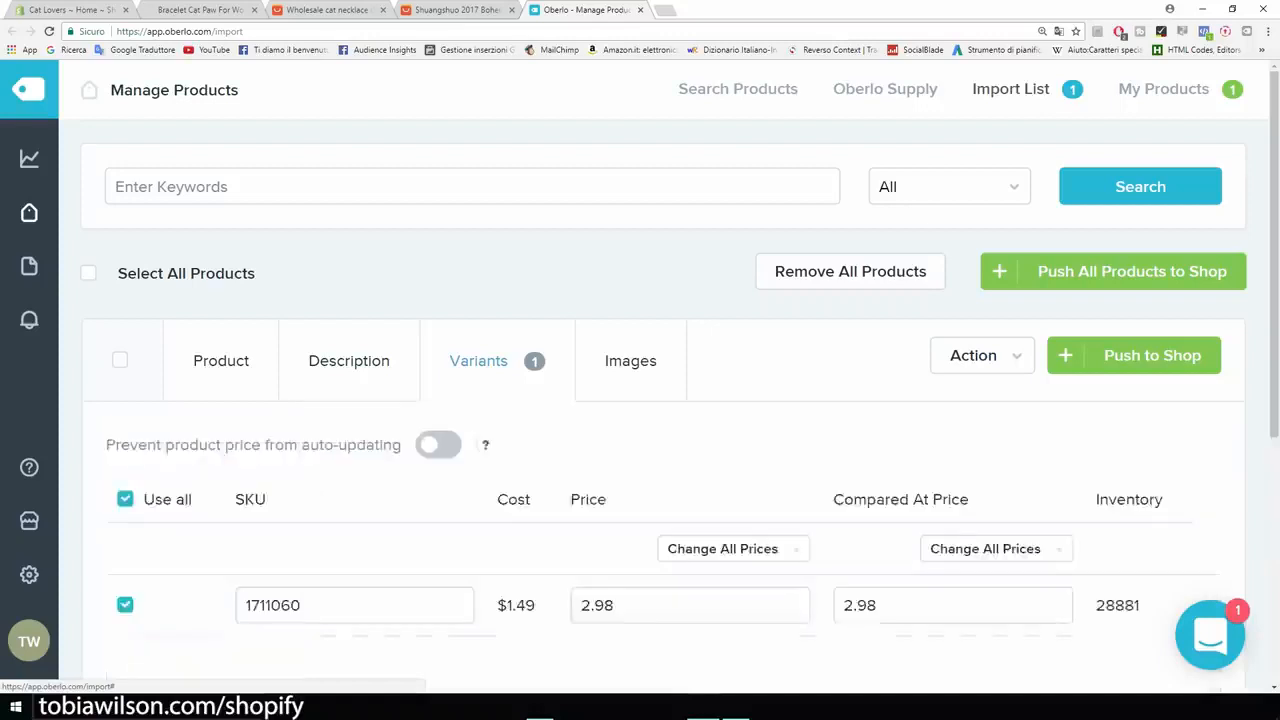
scroll(478, 360, "down", 2)
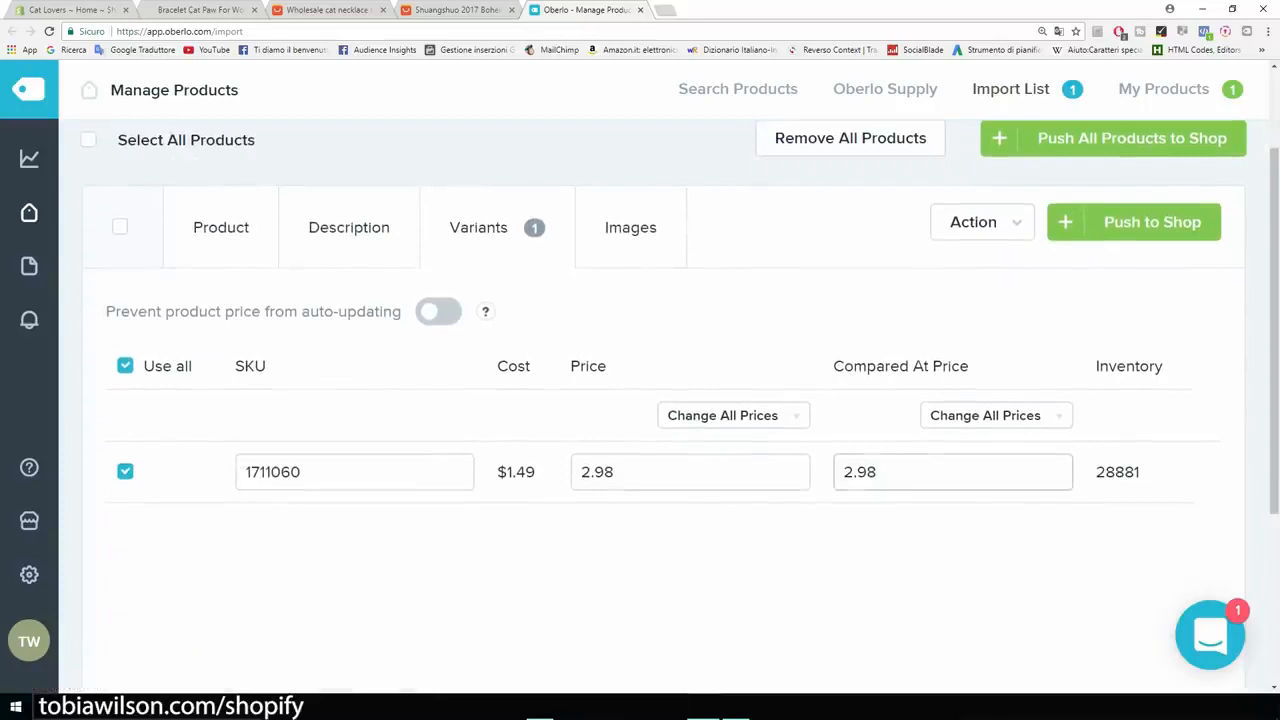
left_click(676, 472)
key("ctrl+a")
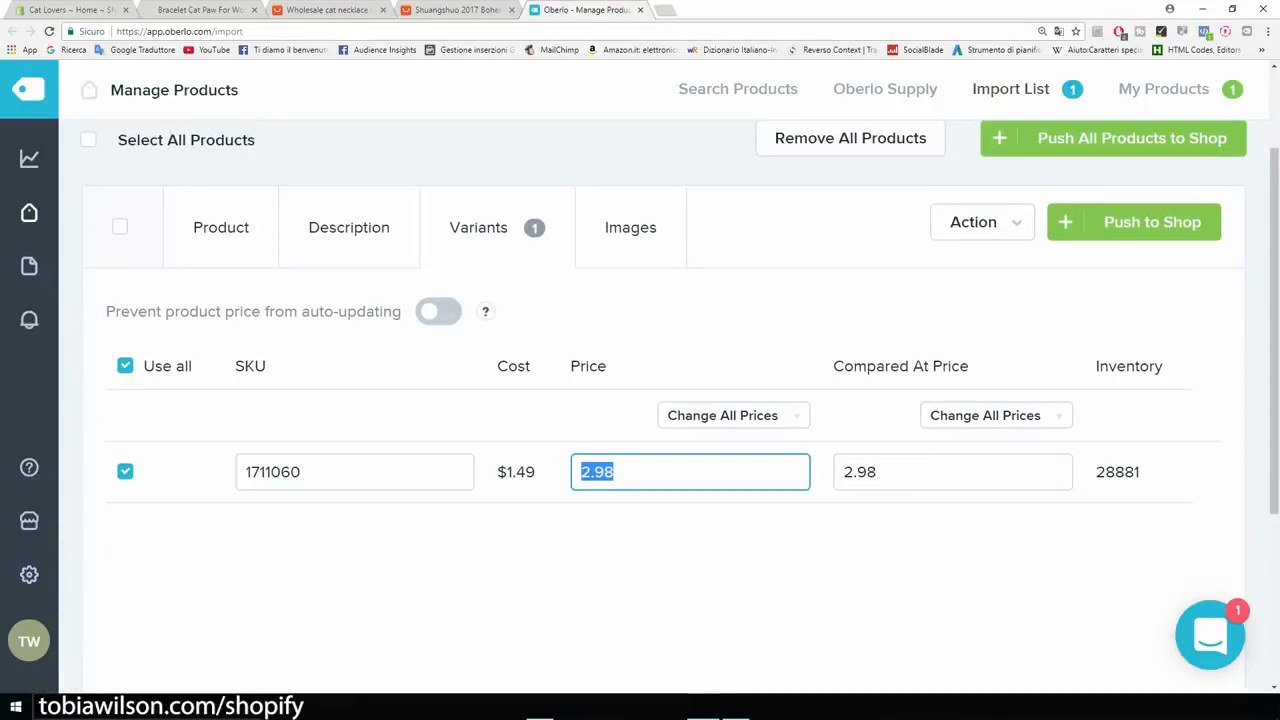
type("19.99")
- Set the necklace variant's compared-at price to 19.99 and save it
left_click(882, 472)
key("ctrl+a")
type("19.99")
key("shift+Left")
key("shift+Left")
key("shift+Left")
key("shift+Left")
key("shift+Left")
left_click(862, 572)
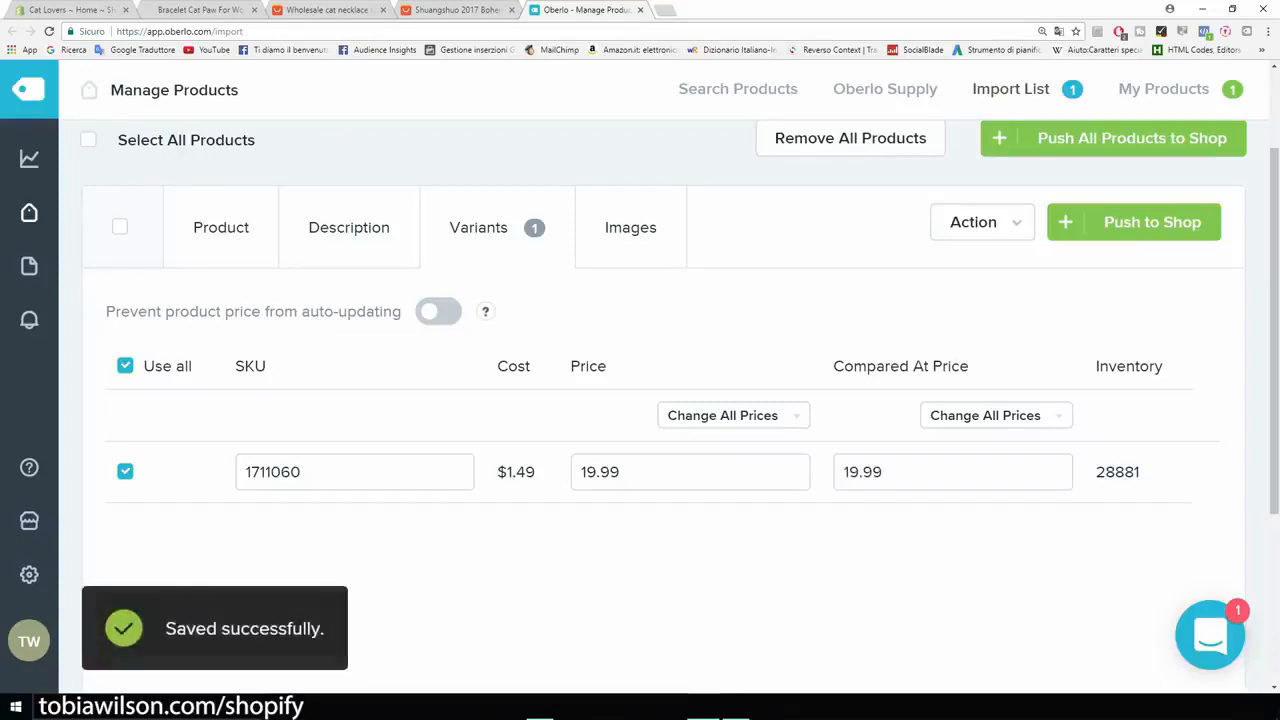
- Check the bracelet's price on its store page against the necklace's pricing in Oberlo
left_click(175, 10)
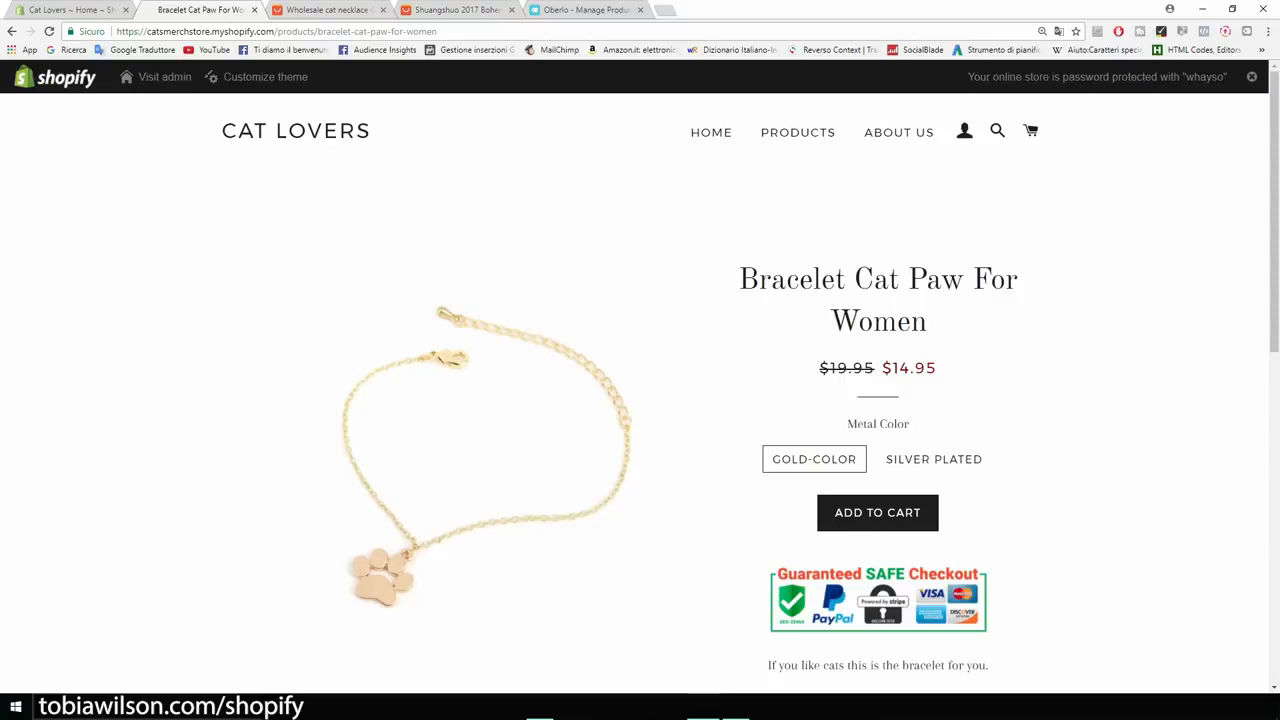
left_click_drag(938, 369, 900, 369)
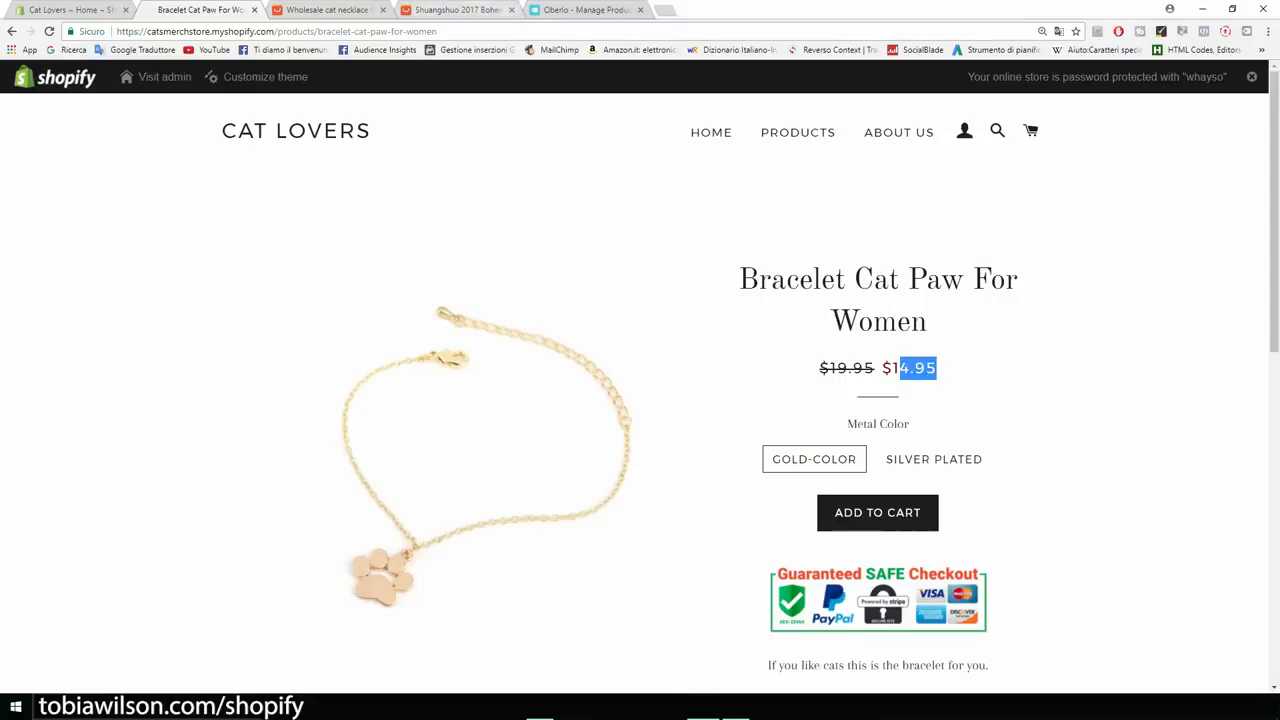
left_click(592, 10)
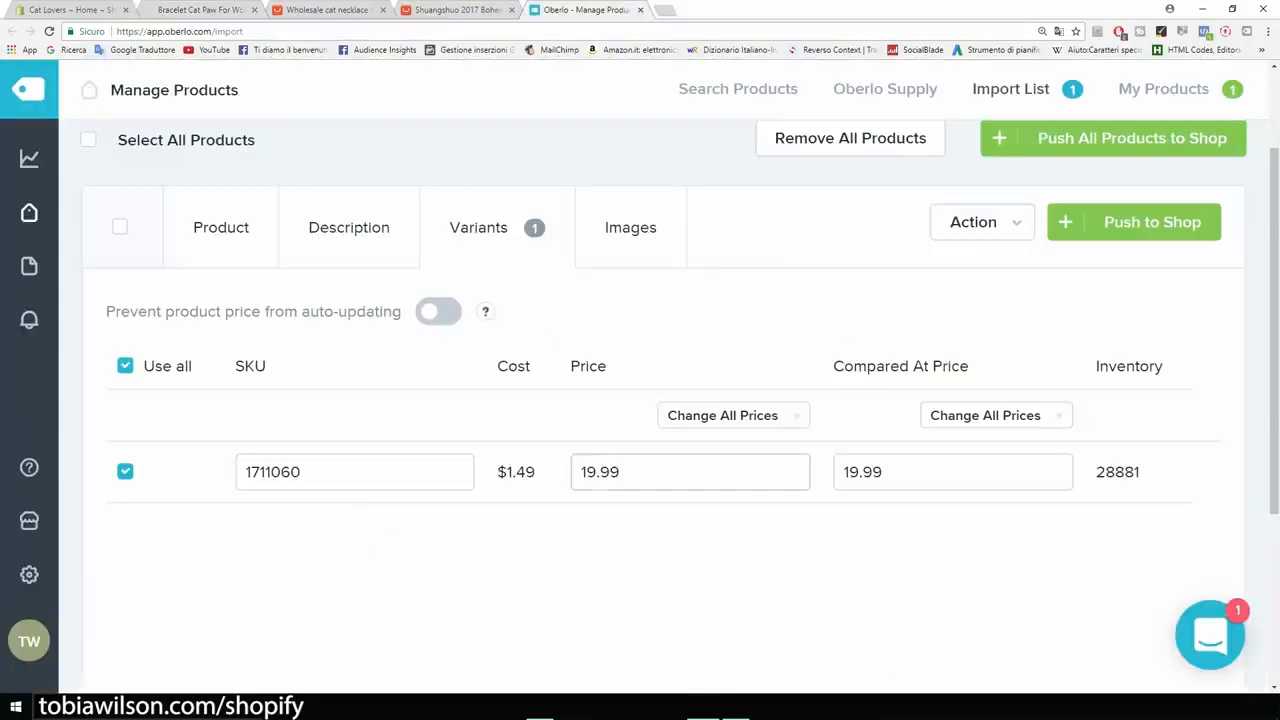
left_click(905, 472)
- Include the first three unselected necklace photos in the product images and push the necklace to the shop
left_click(630, 227)
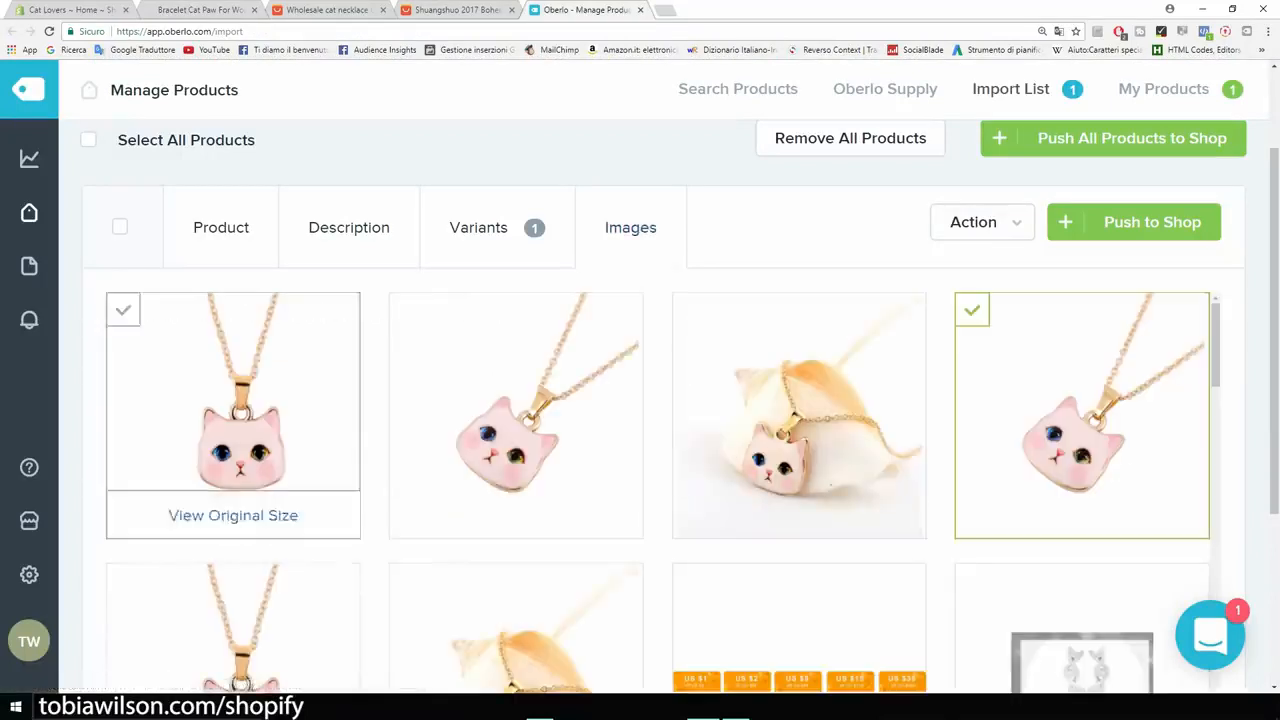
left_click(233, 400)
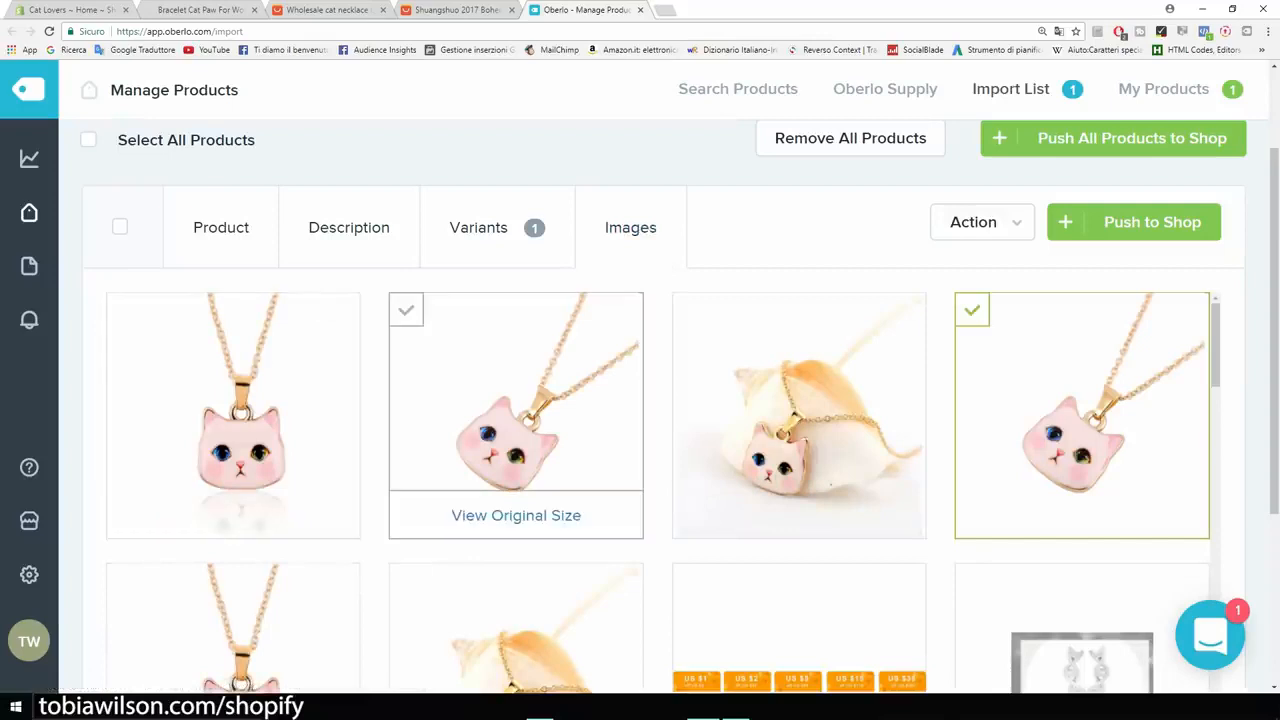
left_click(516, 400)
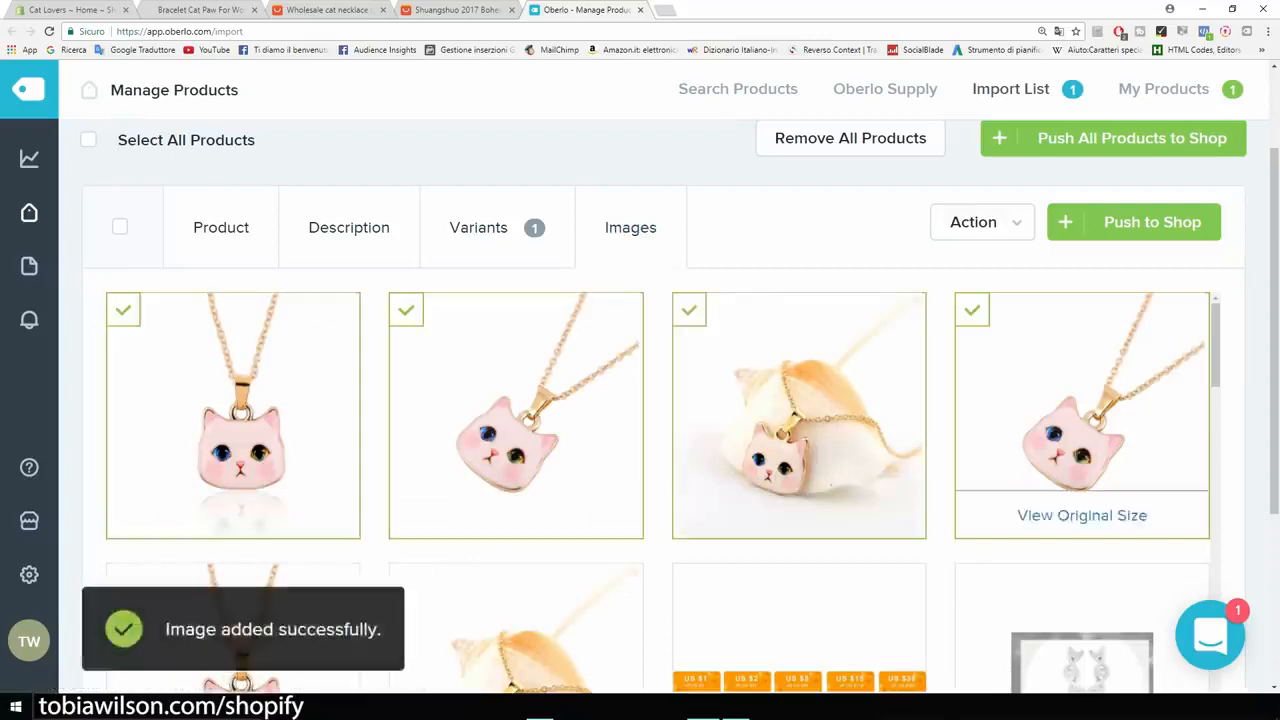
scroll(799, 420, "down", 3)
scroll(799, 420, "up", 5)
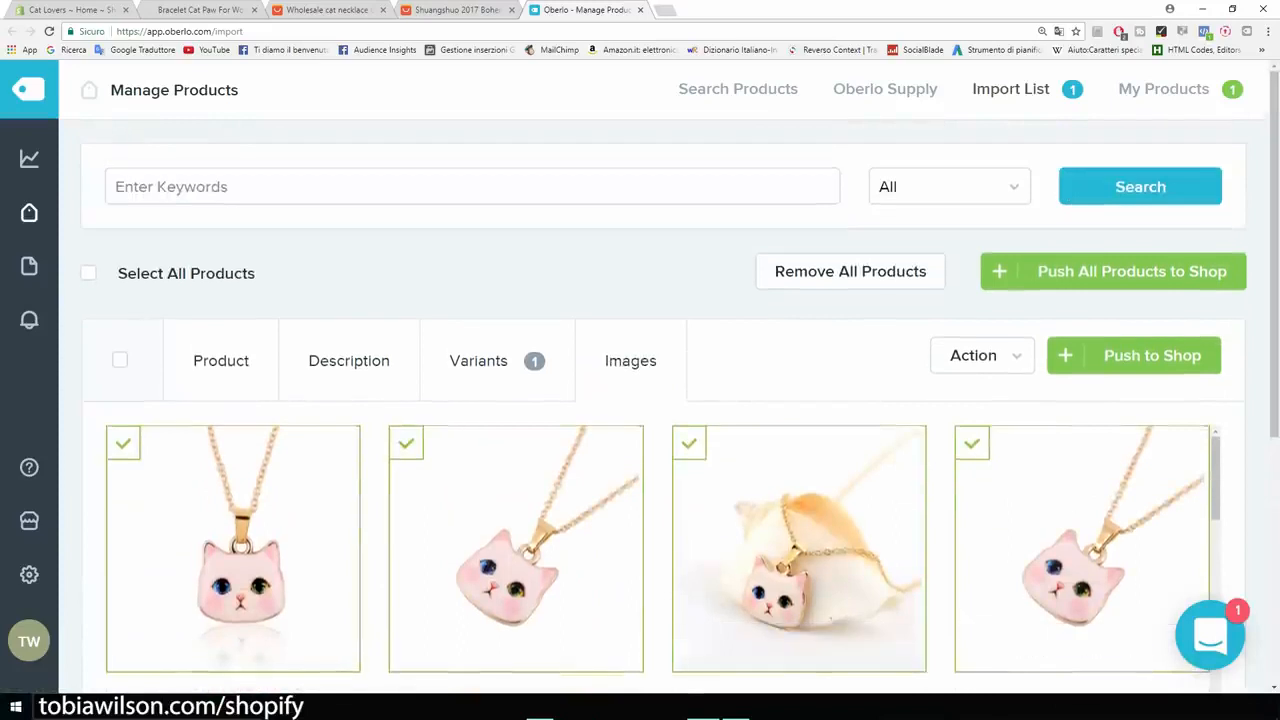
left_click(1134, 356)
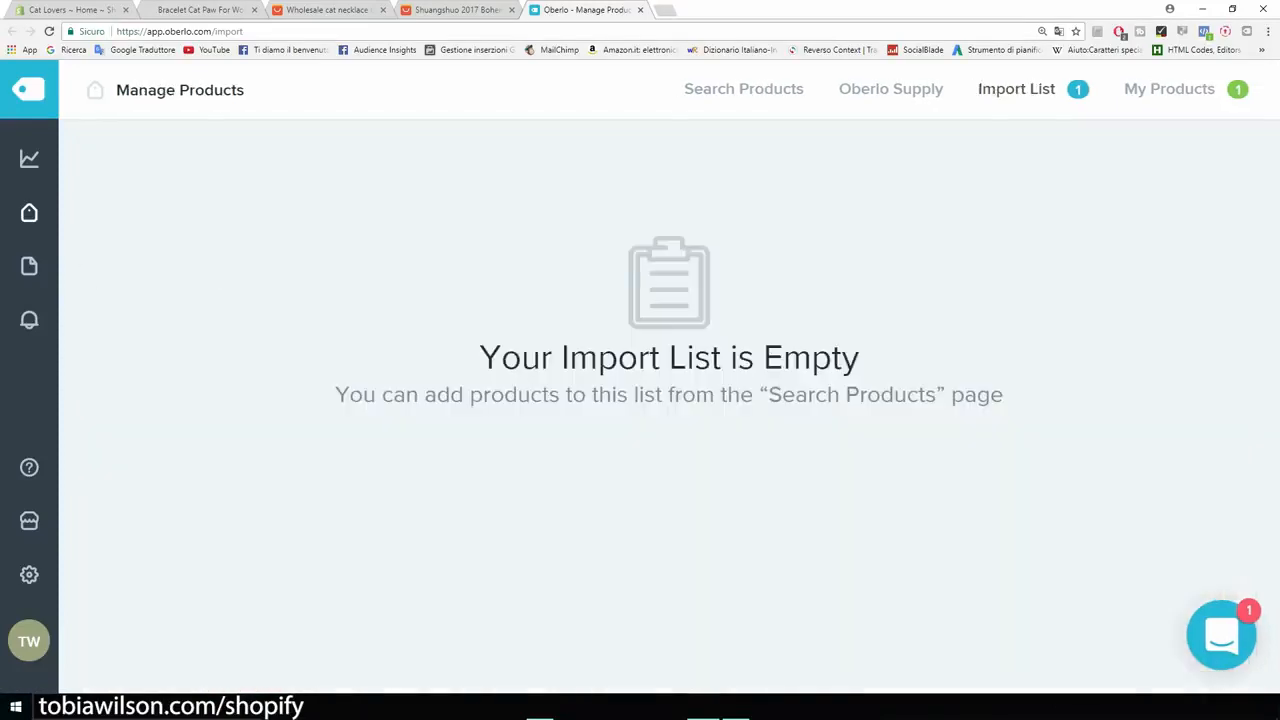
- Switch to the Shopify admin and open the Cat Lover Necklace product to review its description
left_click(72, 10)
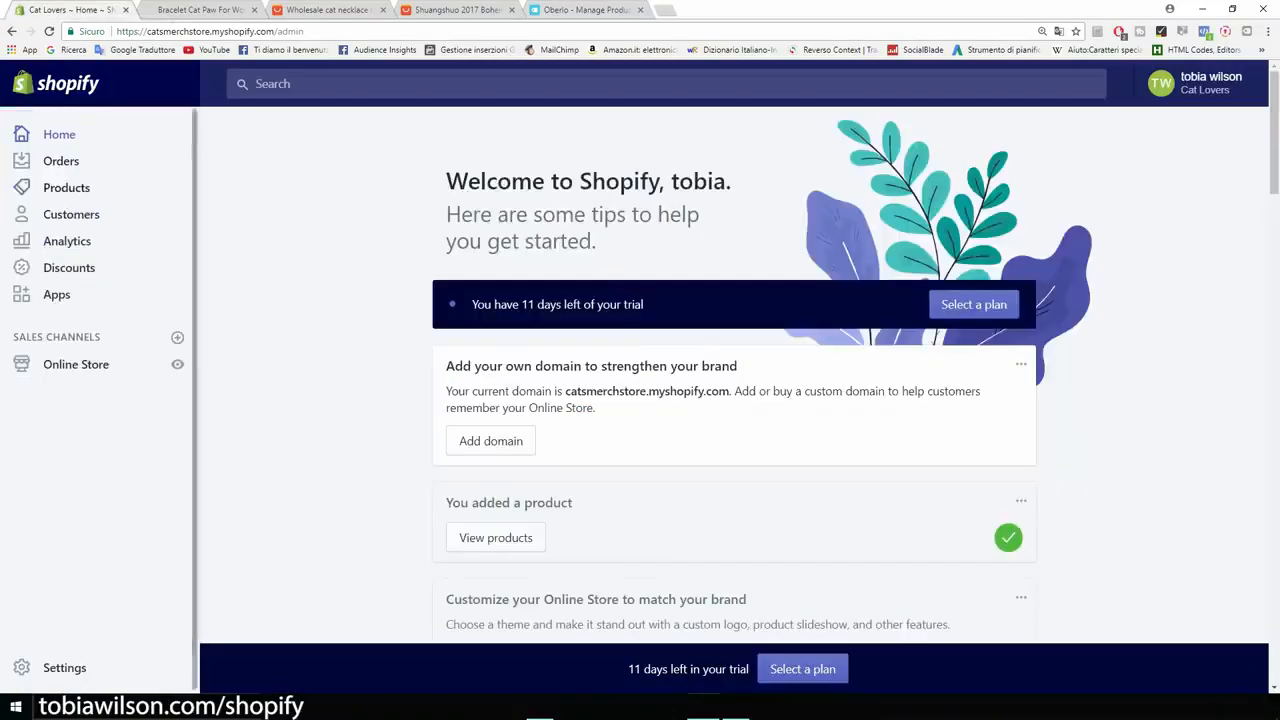
left_click(66, 187)
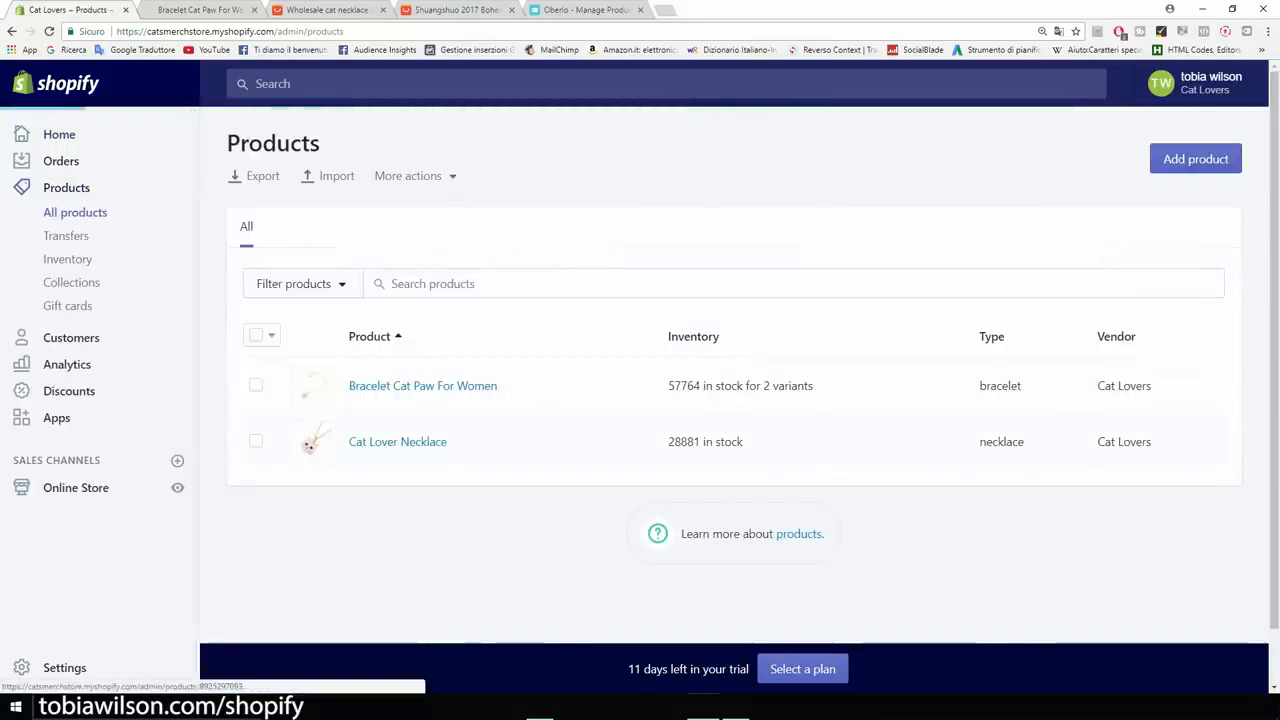
left_click(397, 441)
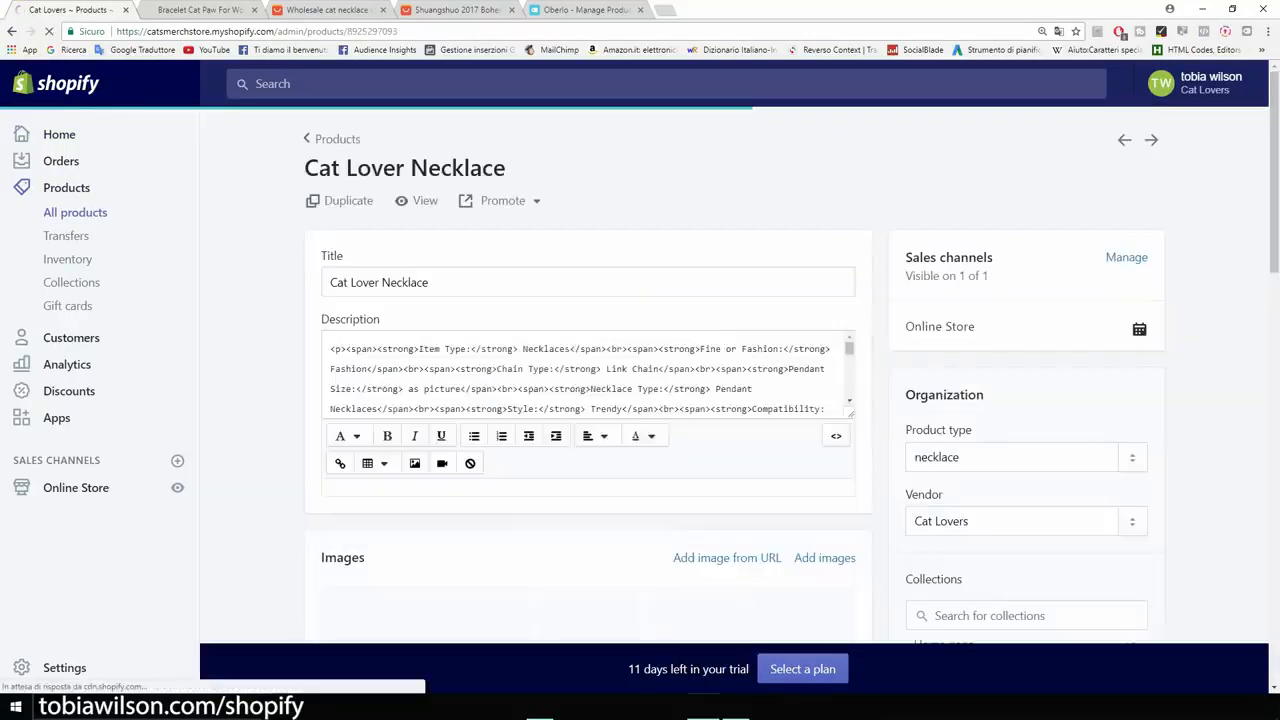
scroll(588, 400, "down", 4)
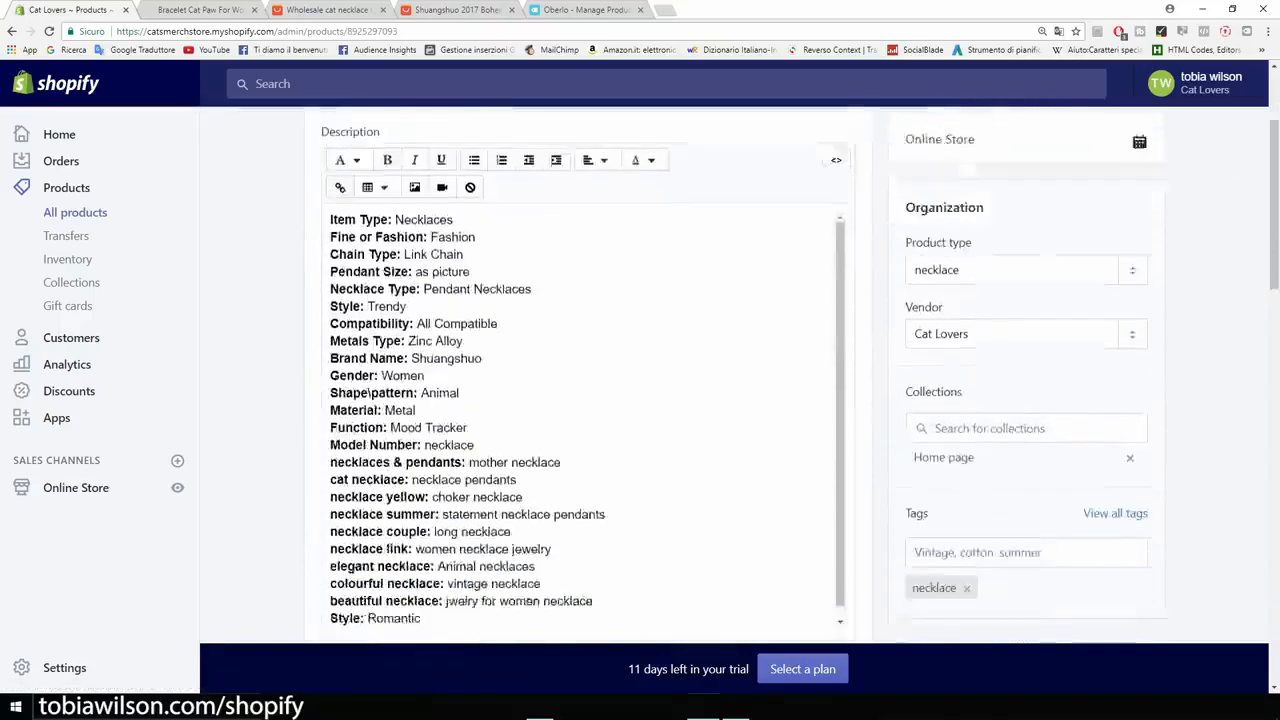
scroll(588, 400, "up", 3)
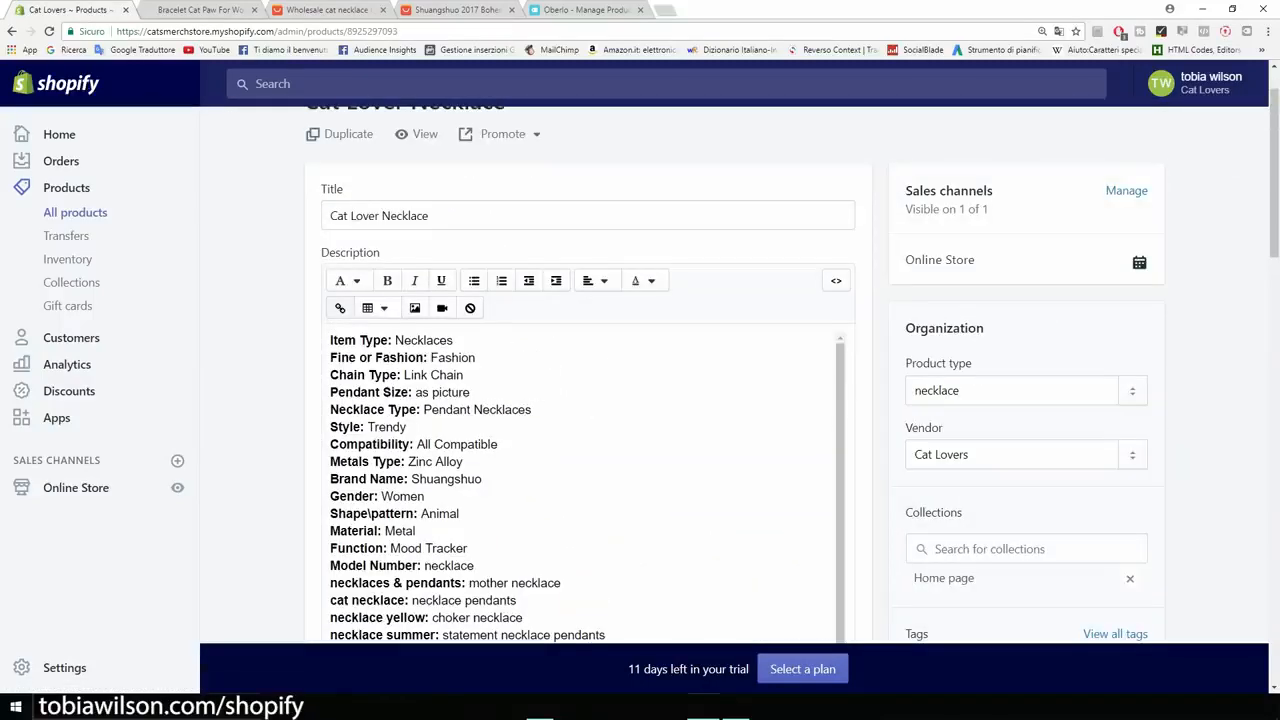
- Insert the Guaranteed Safe Checkout image above the necklace's description at Large (480x480) with the alt text "cat necklace"
left_click(331, 341)
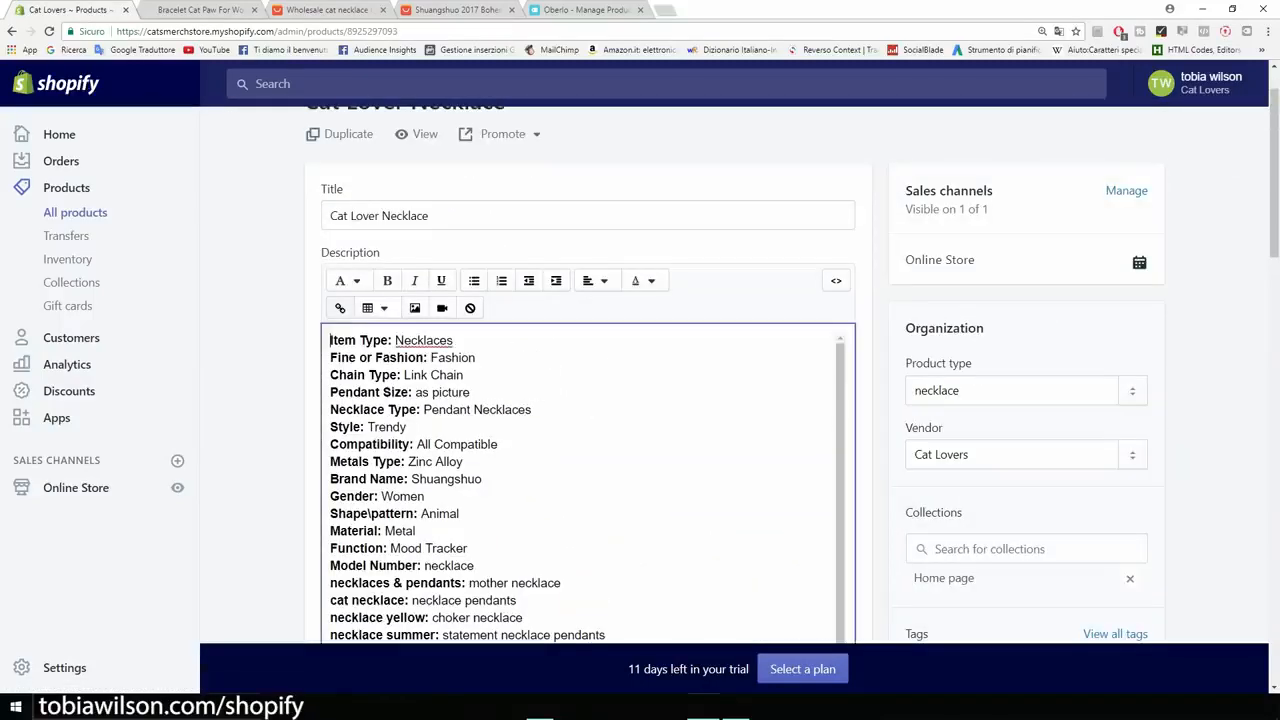
key("Return")
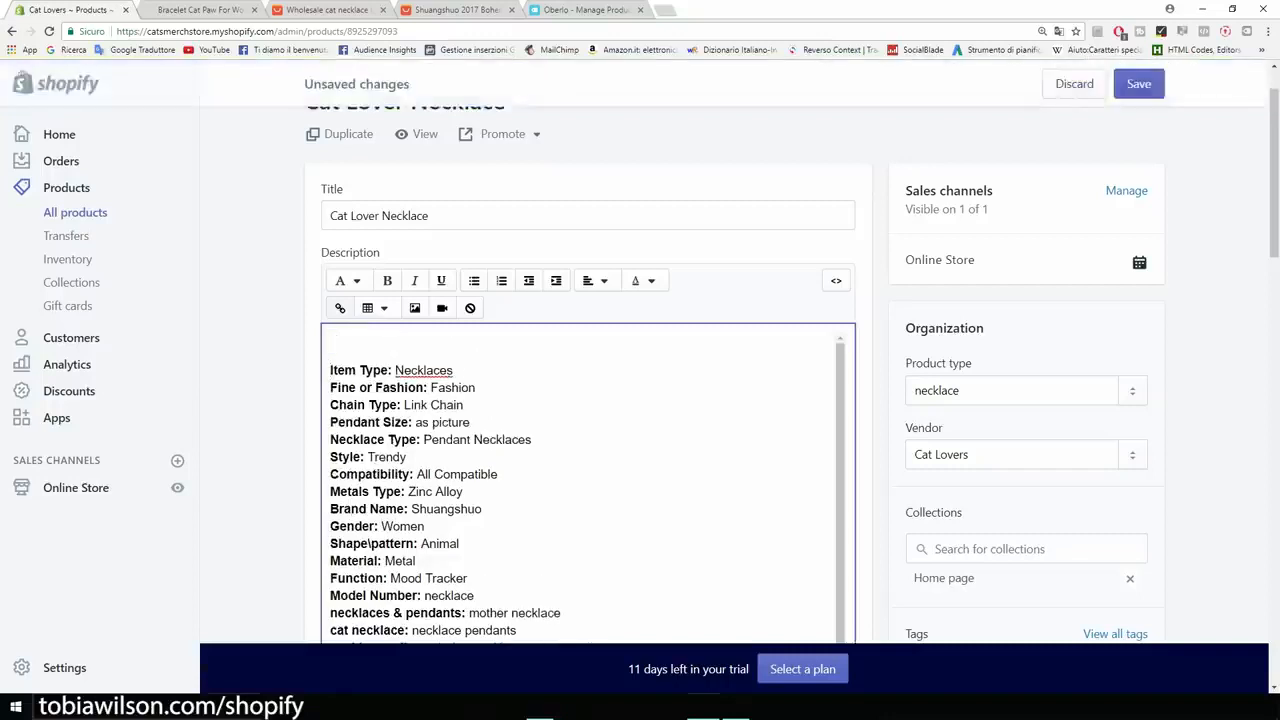
left_click(414, 308)
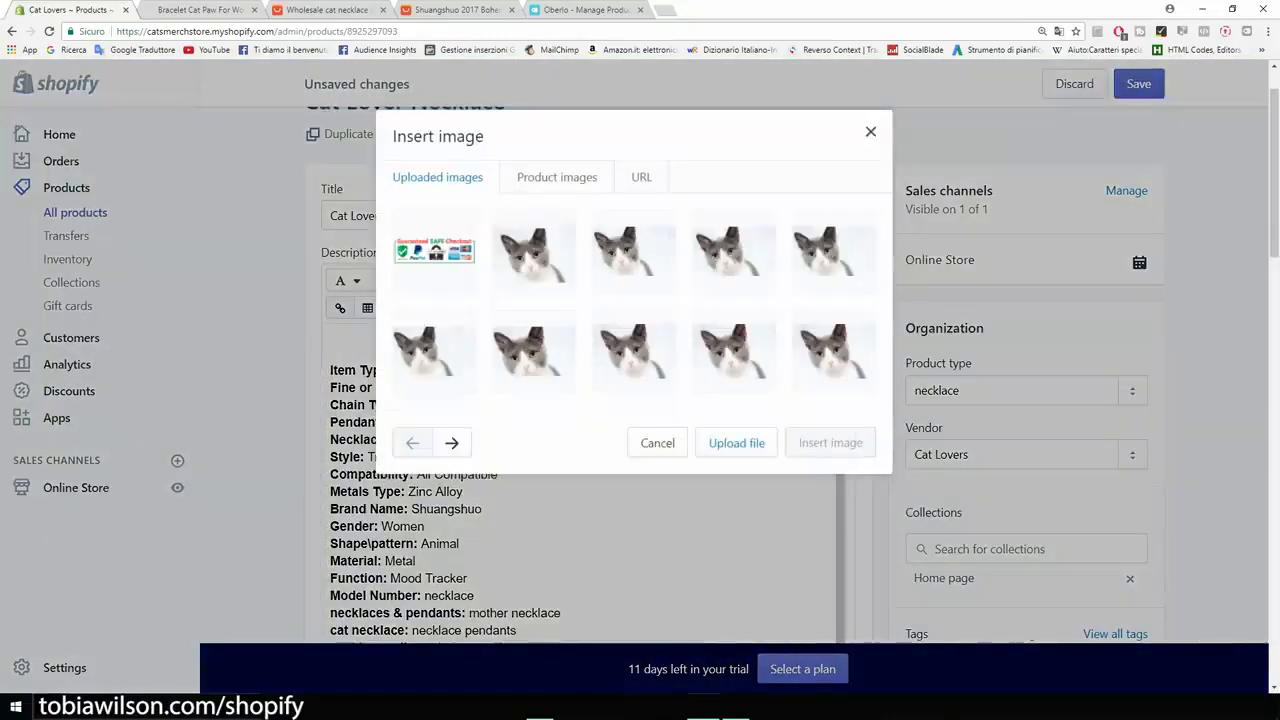
left_click(434, 251)
left_click(634, 473)
type("cat ")
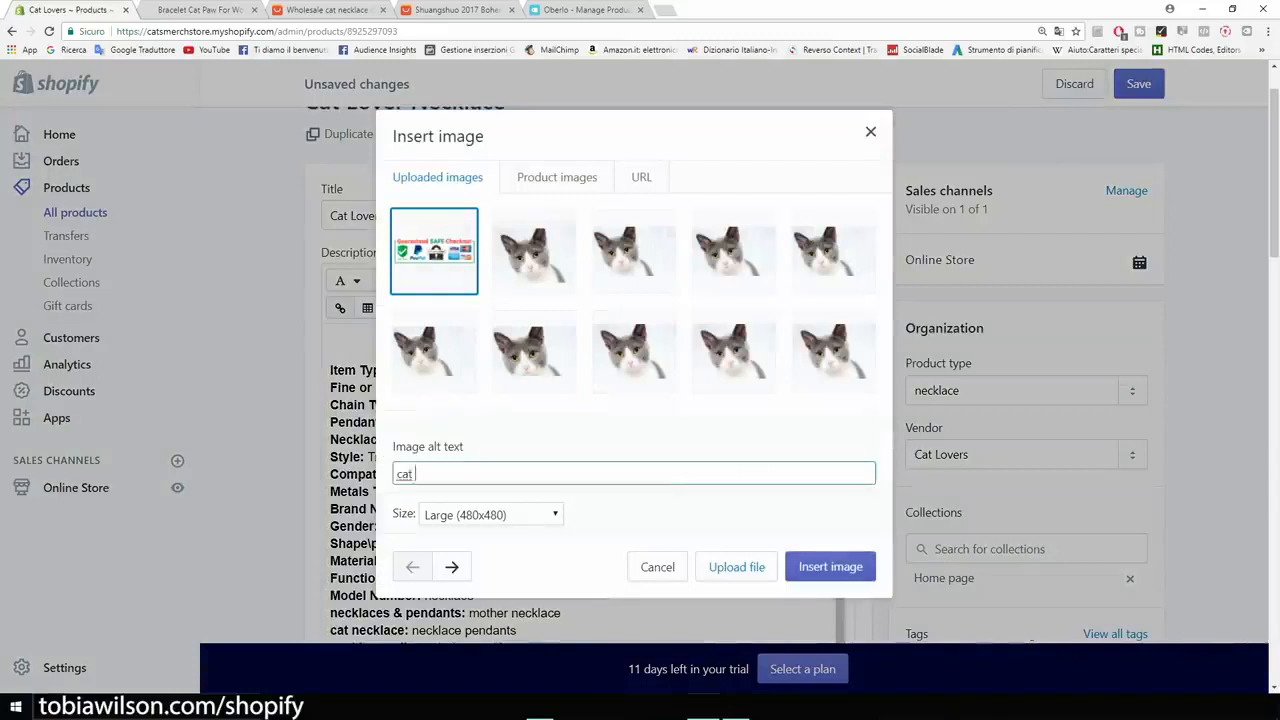
type("neckal")
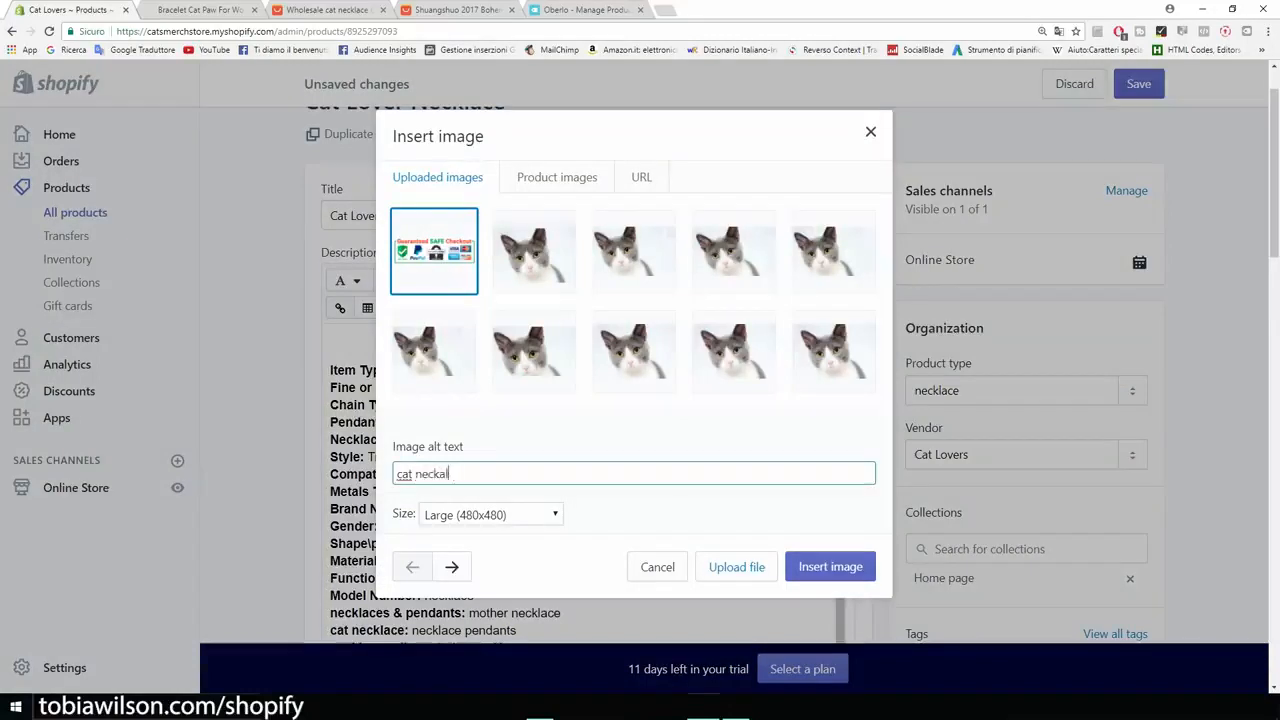
key("BackSpace")
type("lace")
key("Return")
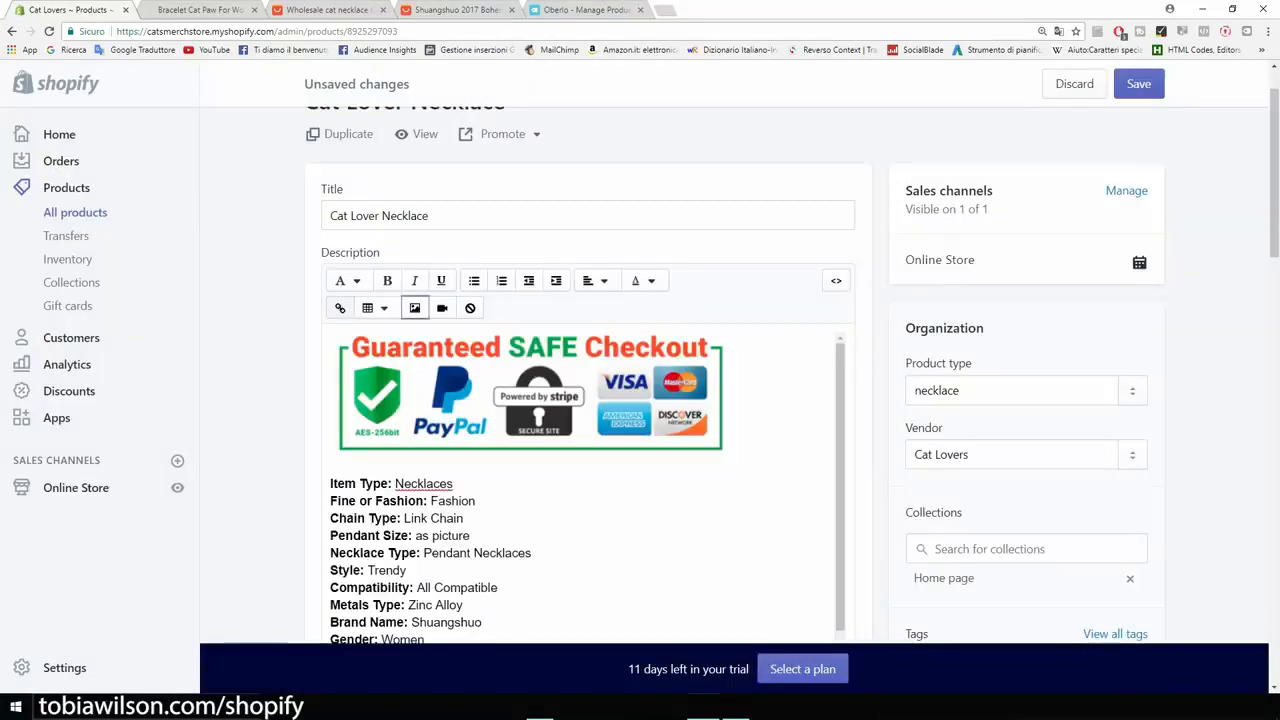
- Shrink the Guaranteed Safe Checkout image to about half its size and centre the entire necklace description
left_click(640, 410)
left_click_drag(730, 458, 545, 428)
scroll(545, 428, "down", 6)
scroll(577, 525, "down", 4)
scroll(577, 525, "up", 6)
left_click_drag(423, 461, 335, 100)
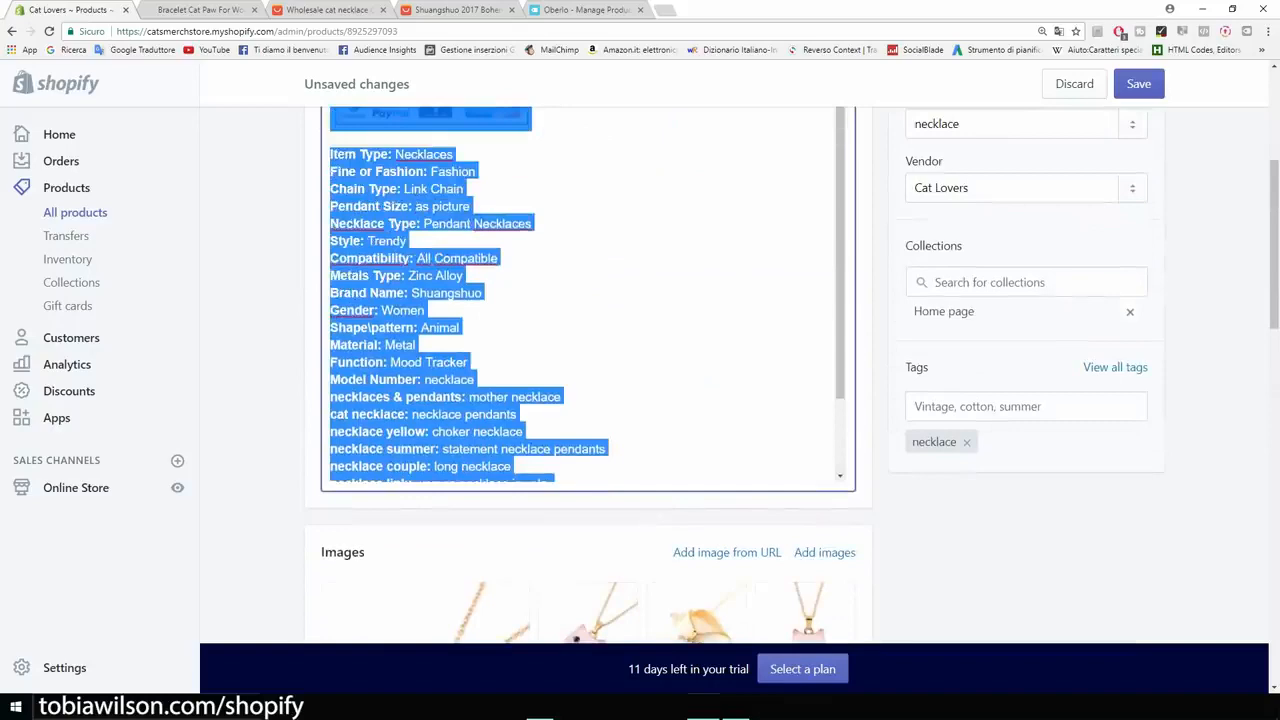
scroll(590, 300, "up", 3)
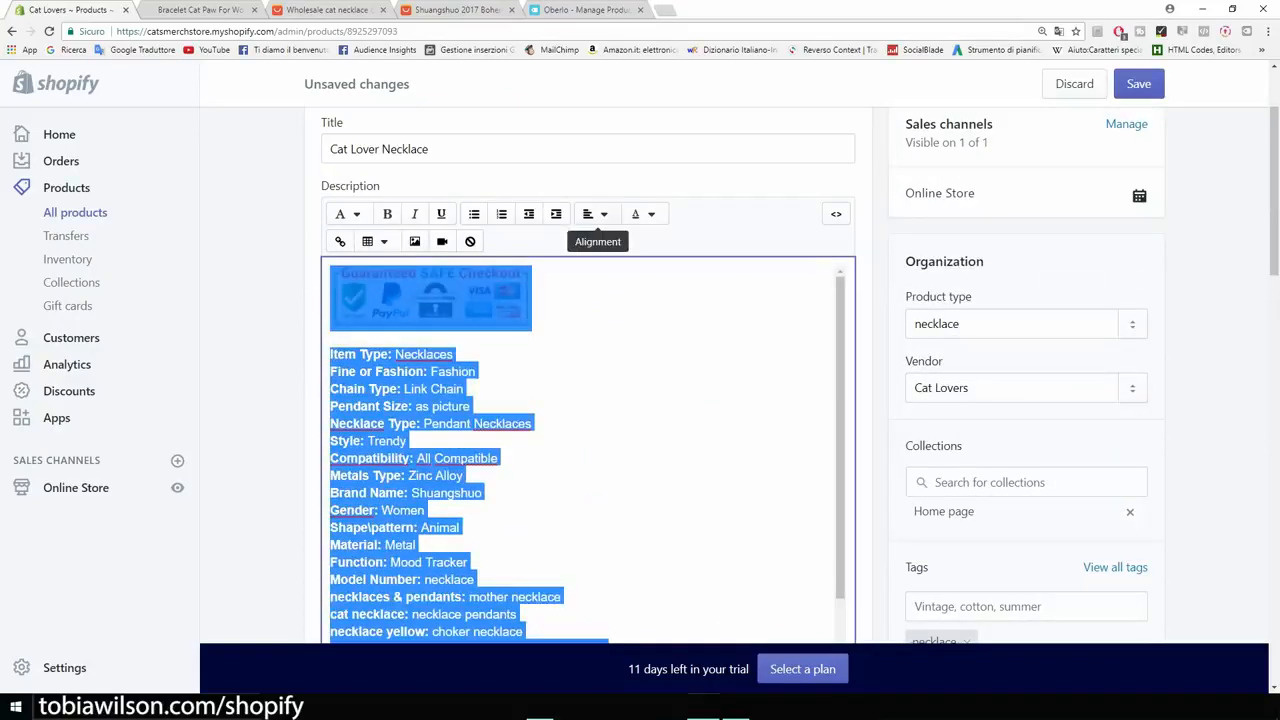
left_click(592, 214)
left_click(617, 286)
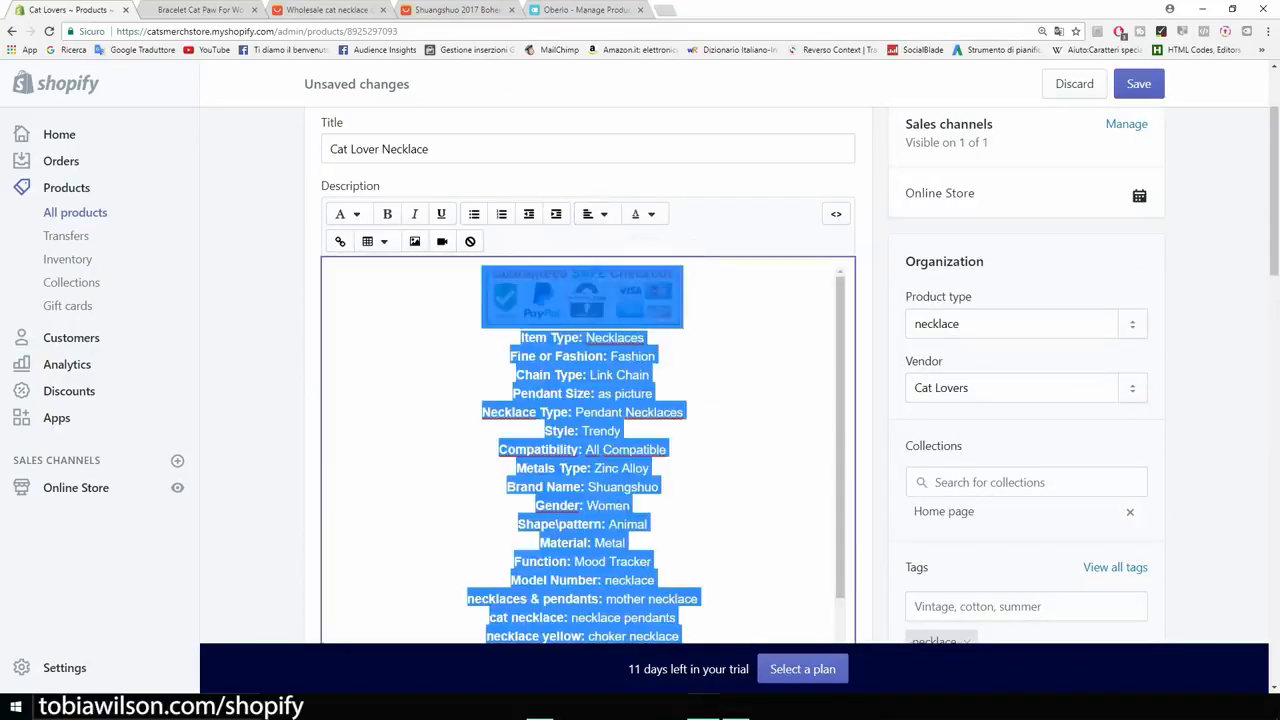
- Add a centred "FREE SHIPPING" line directly beneath the Guaranteed Safe Checkout image and save the product
left_click(708, 380)
scroll(708, 380, "down", 4)
scroll(708, 380, "up", 2)
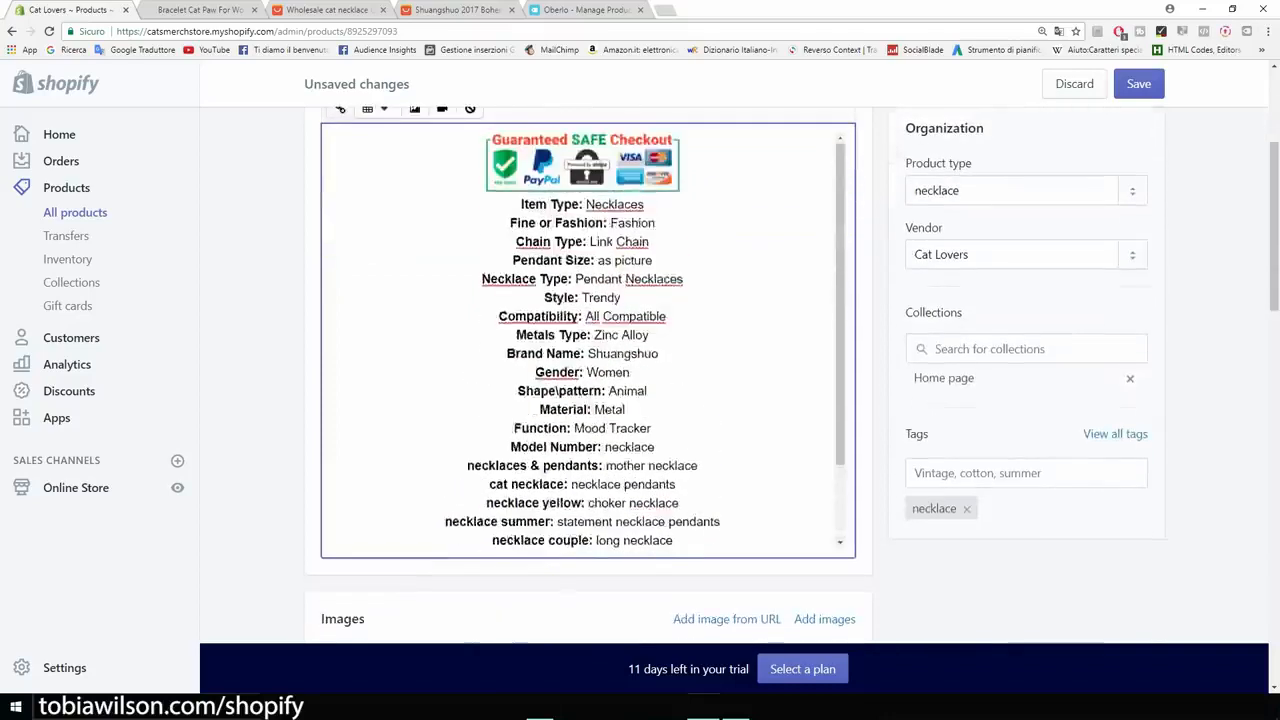
scroll(708, 380, "up", 4)
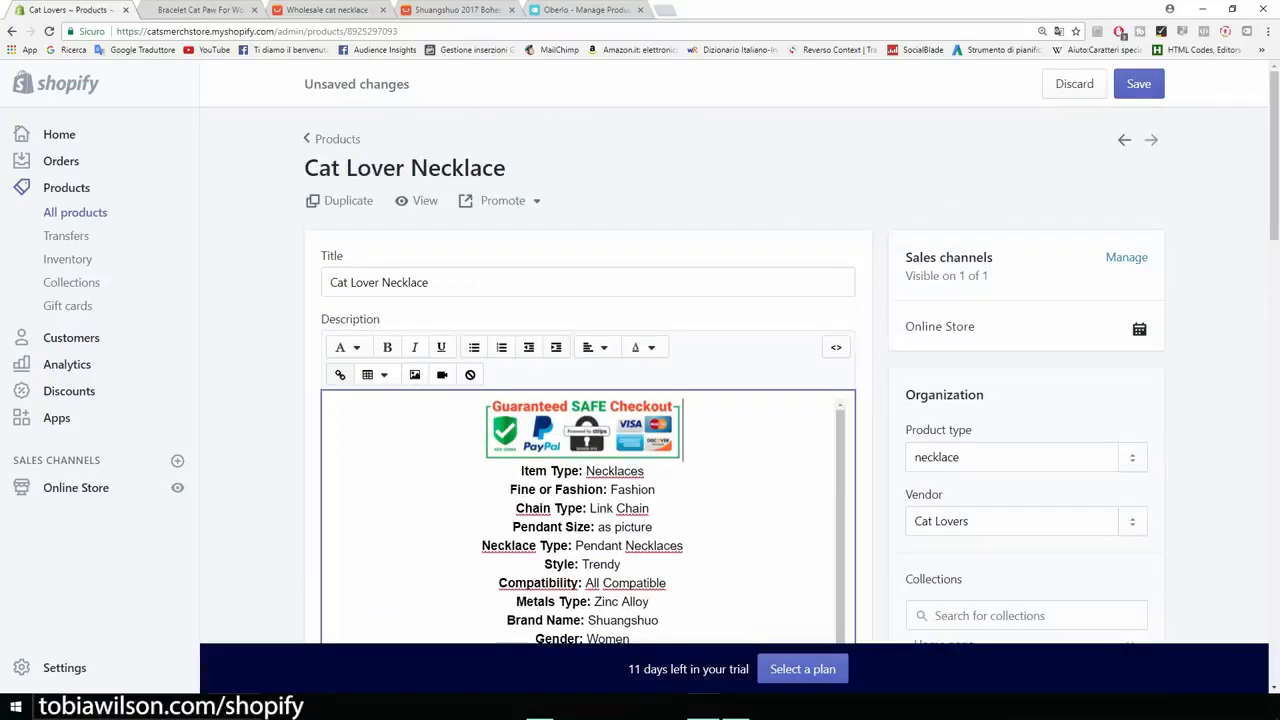
key("Return")
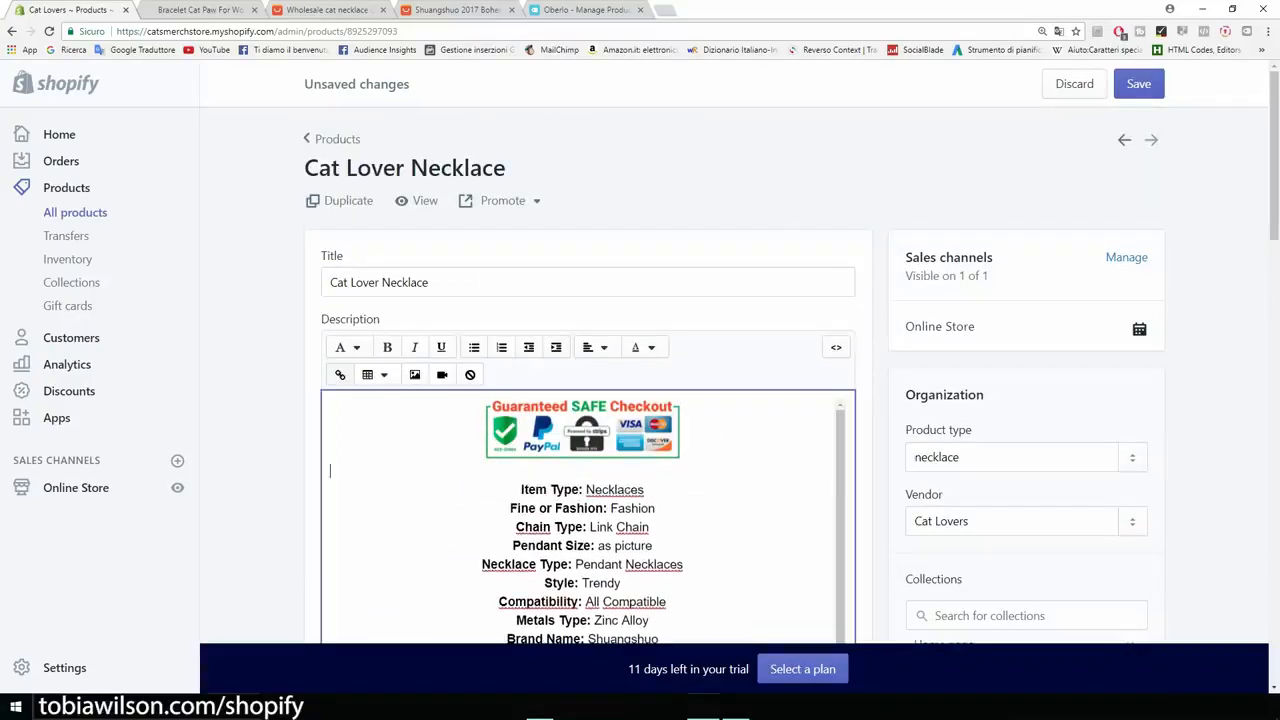
type("FREE SHIPPING")
left_click_drag(430, 470, 330, 470)
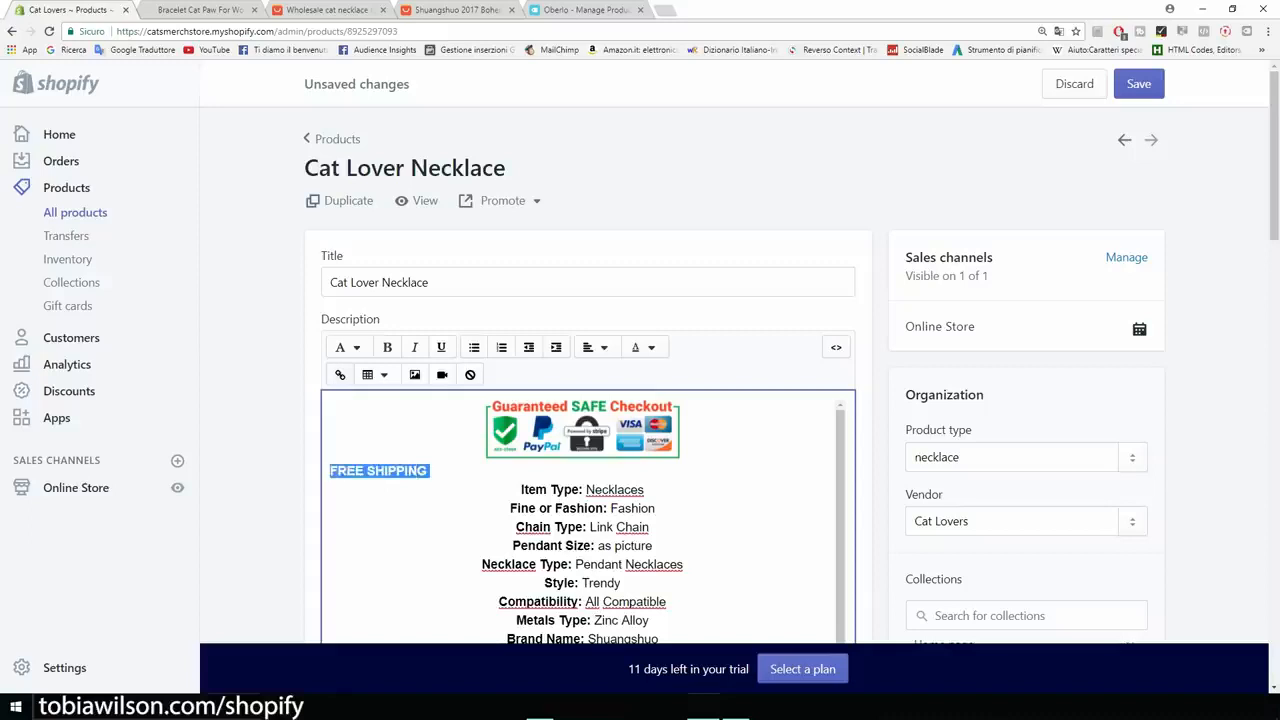
left_click(594, 347)
left_click(621, 420)
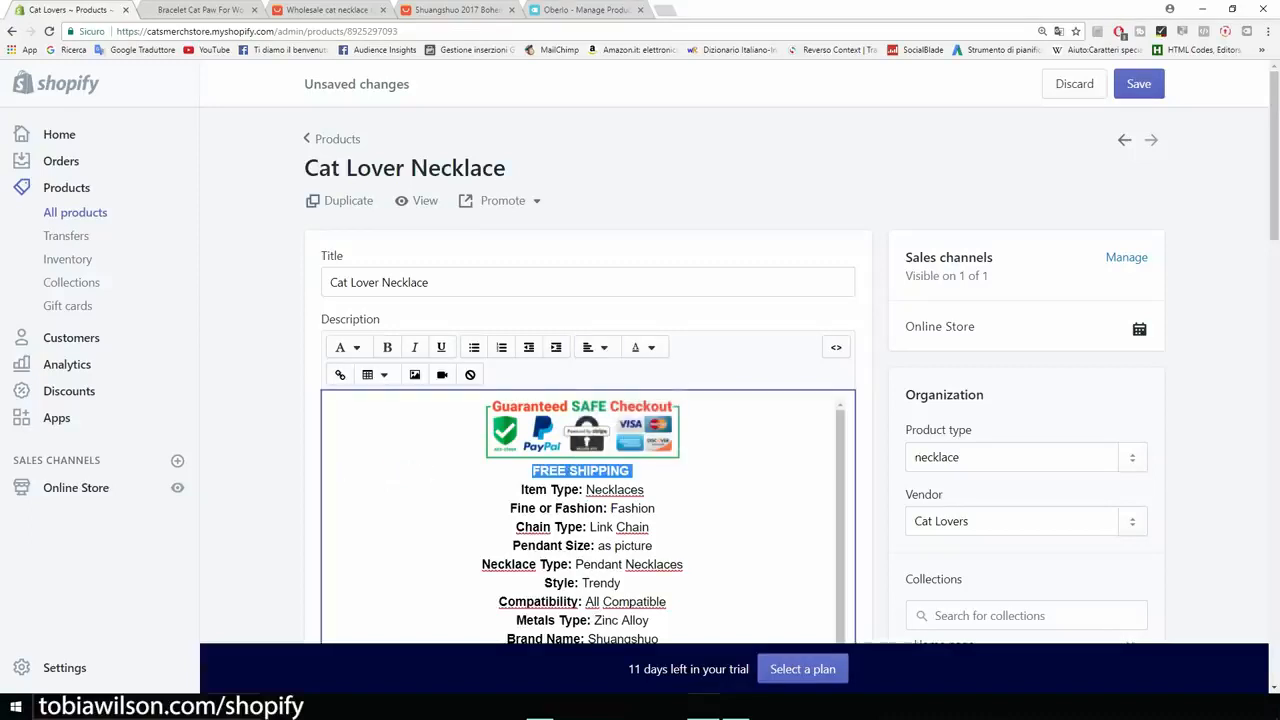
left_click(1138, 84)
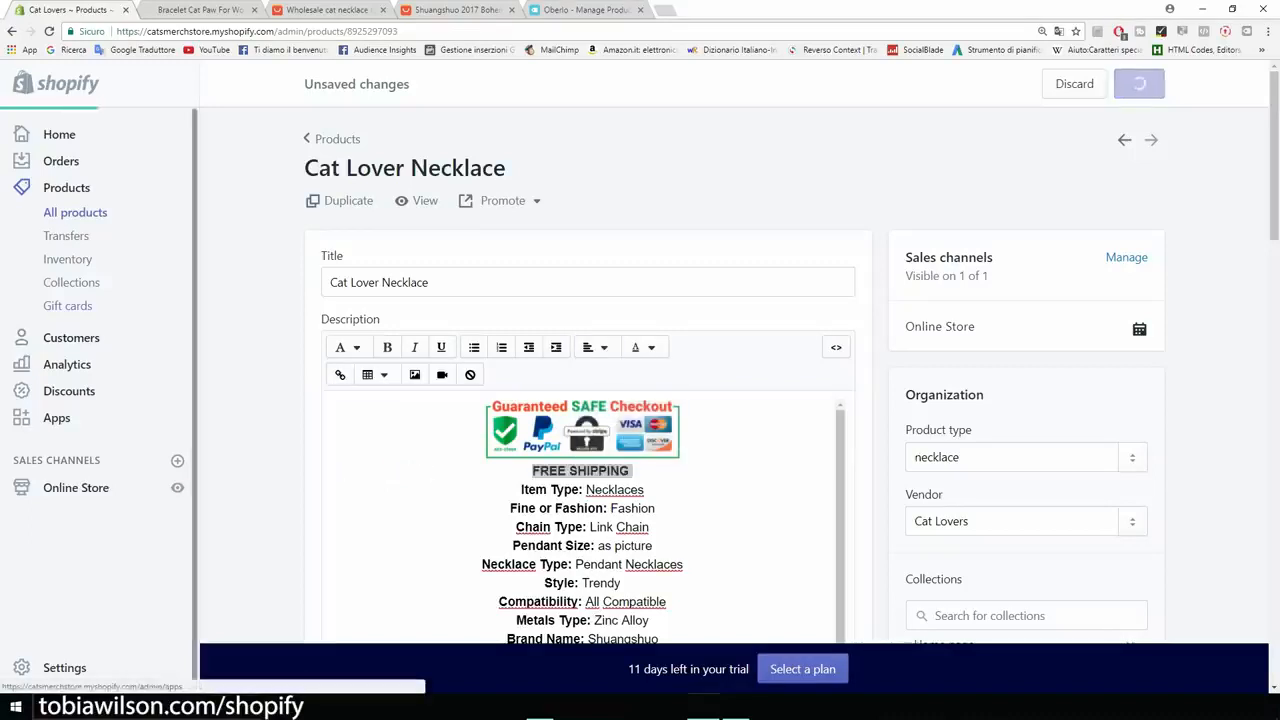
- View the online store and open the Cat Lover Necklace from its product catalogue
left_click(177, 488)
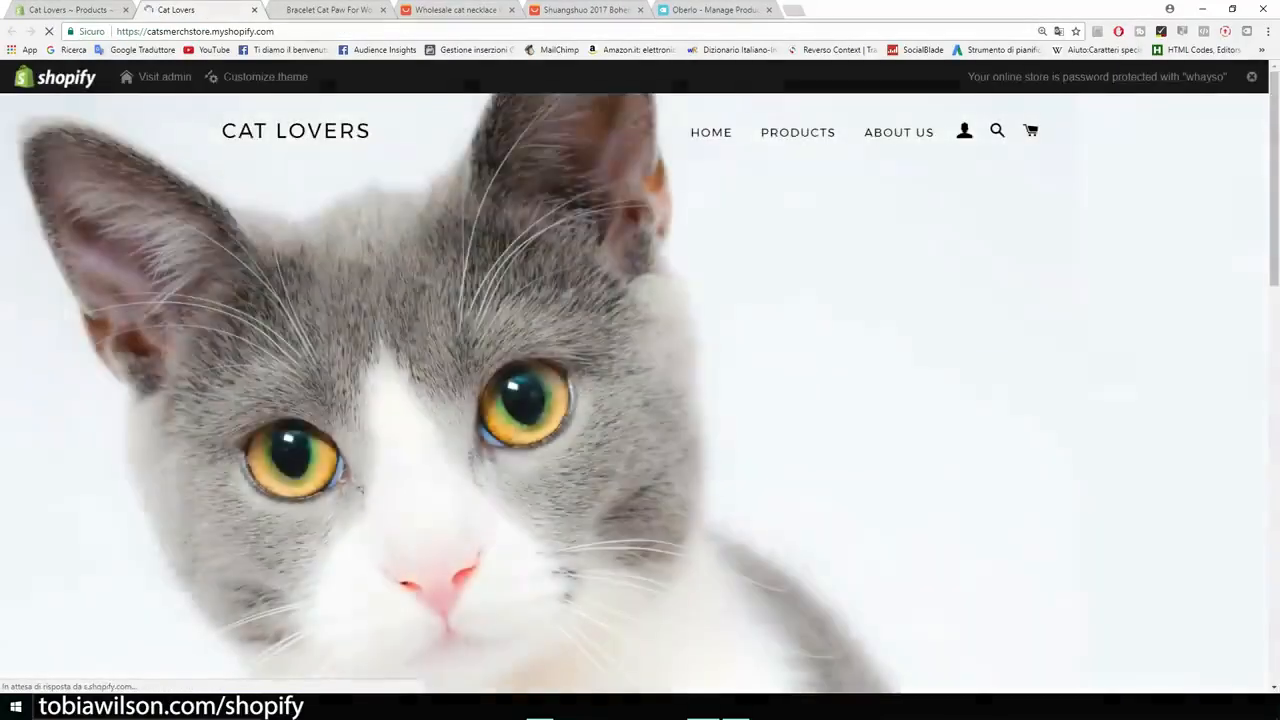
left_click(797, 132)
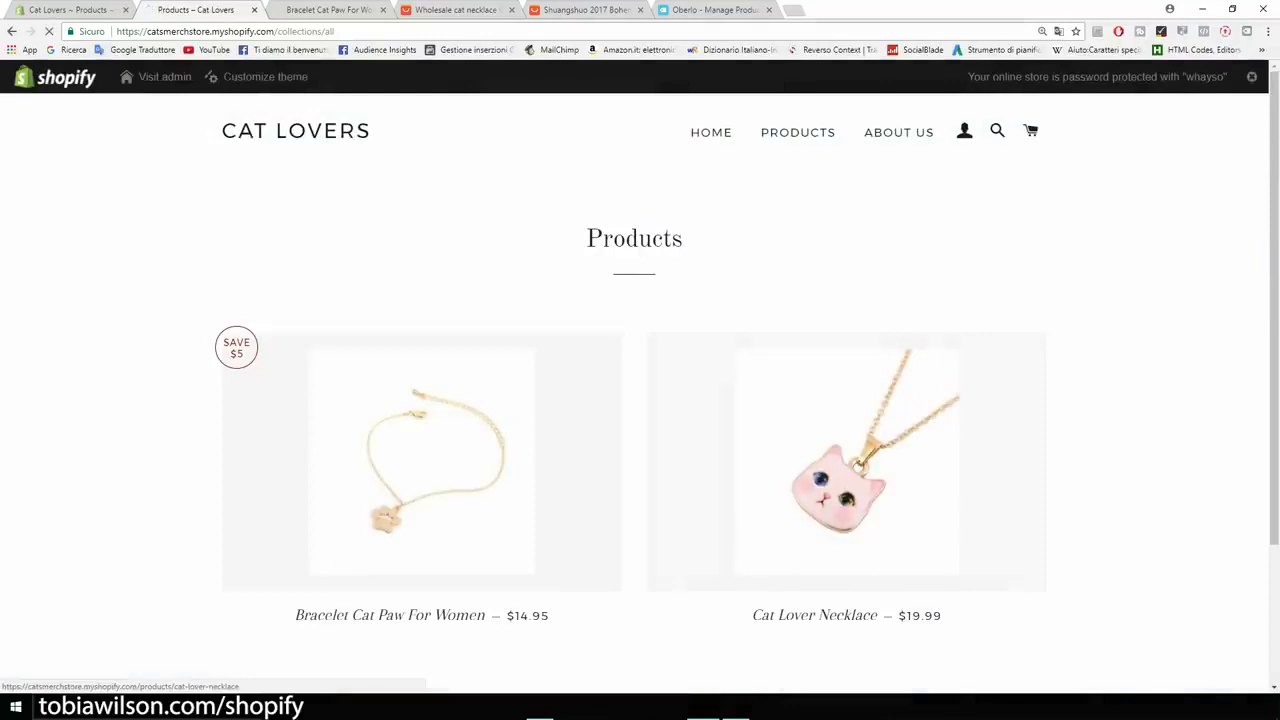
left_click(846, 470)
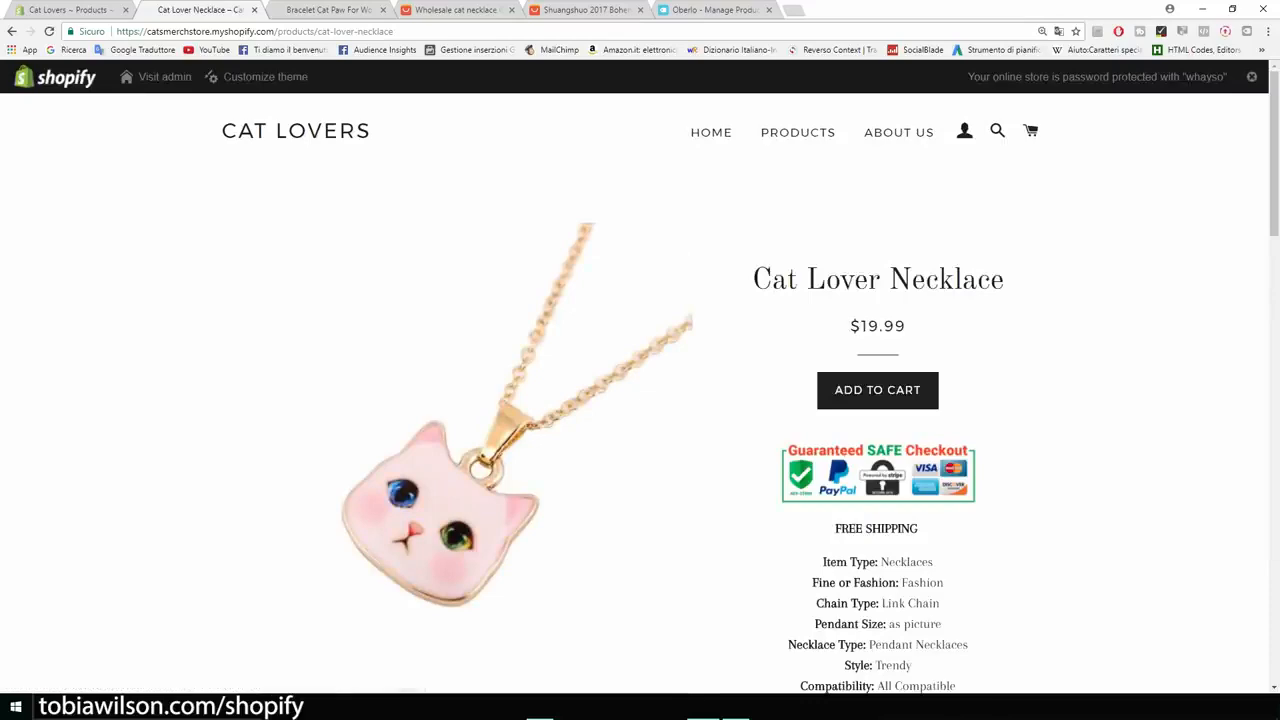
- Examine the necklace's store page, including its title, price, checkout badge, description and photos
scroll(640, 390, "down", 10)
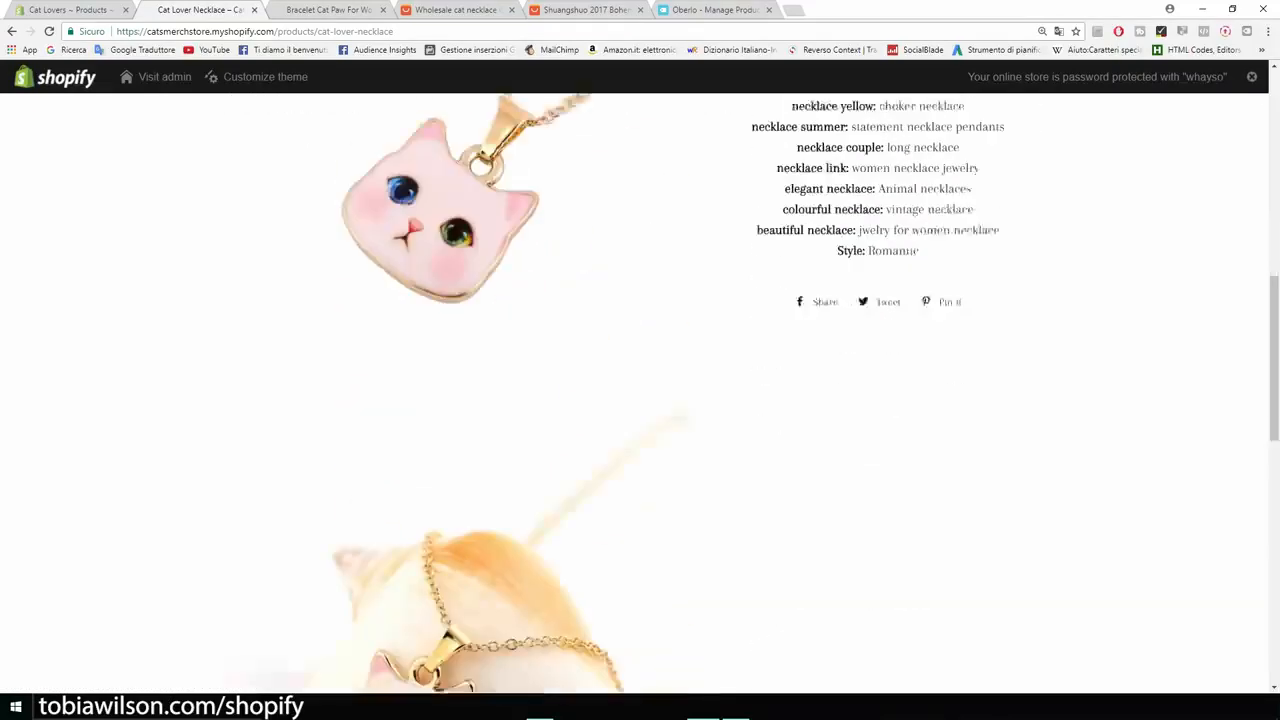
scroll(640, 390, "down", 8)
scroll(640, 390, "up", 10)
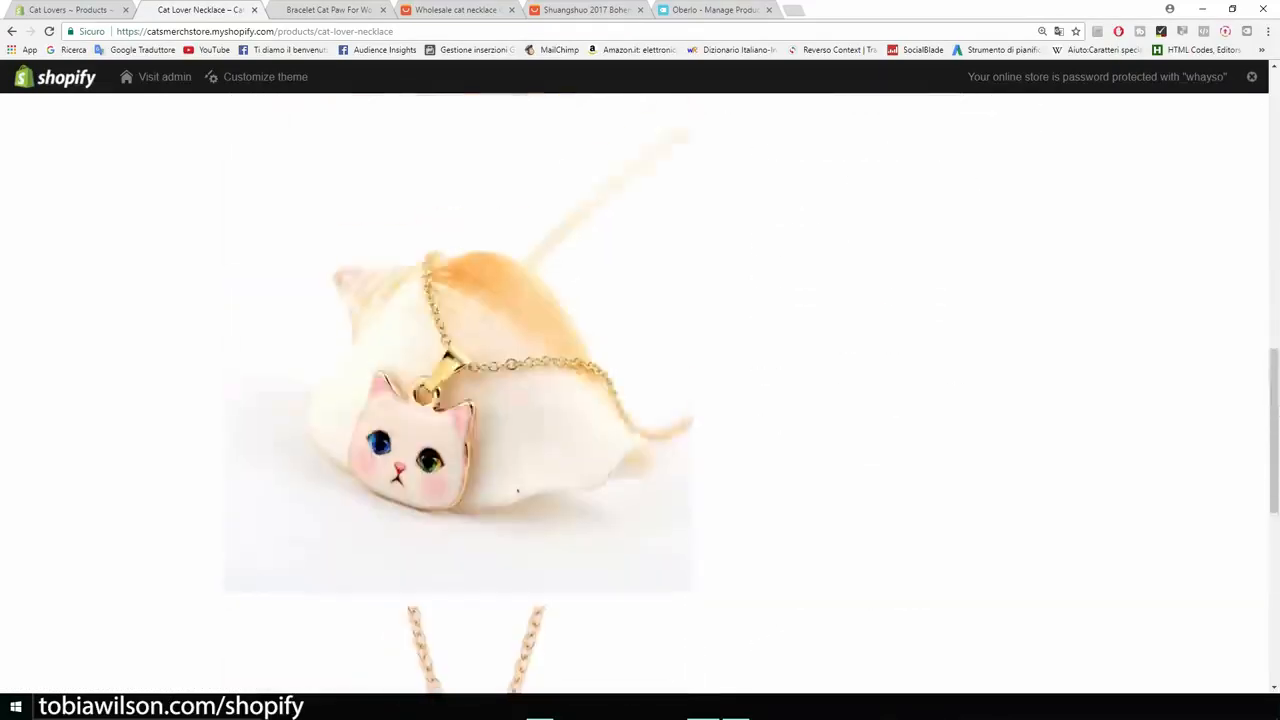
scroll(640, 390, "up", 7)
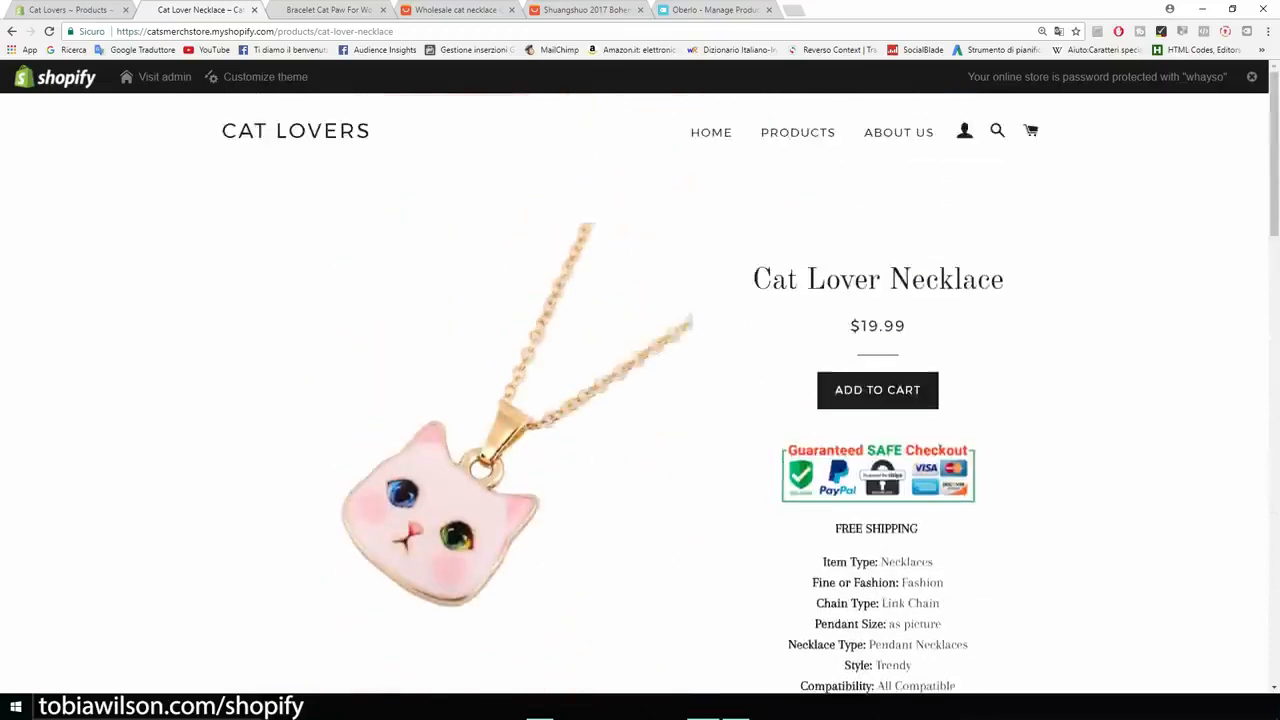
scroll(640, 390, "down", 3)
scroll(640, 390, "down", 3)
scroll(640, 390, "up", 6)
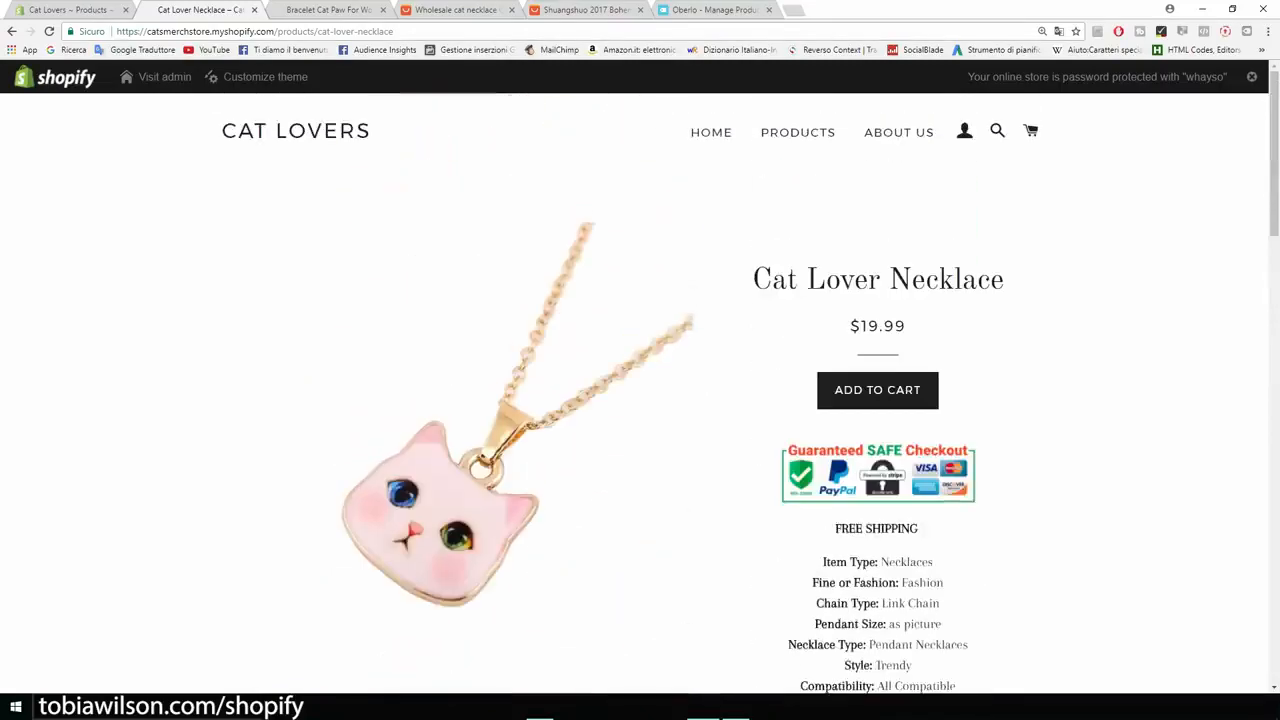
scroll(640, 390, "down", 9)
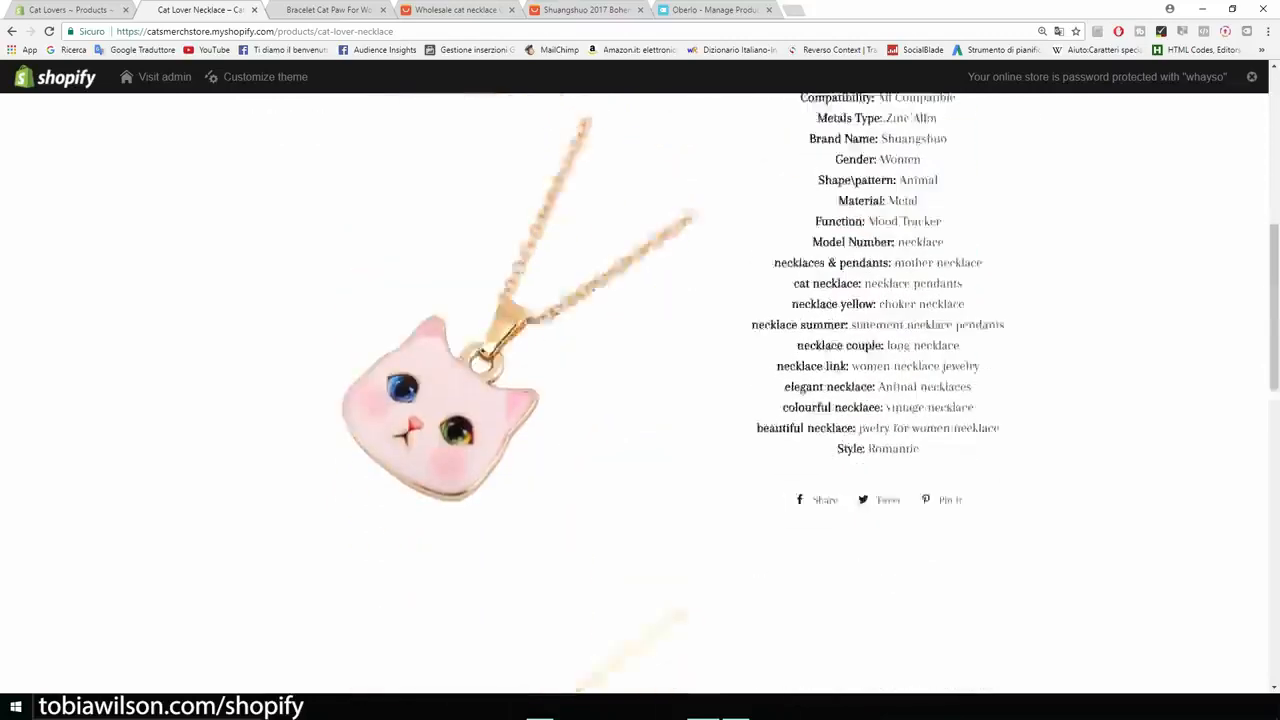
scroll(640, 390, "down", 8)
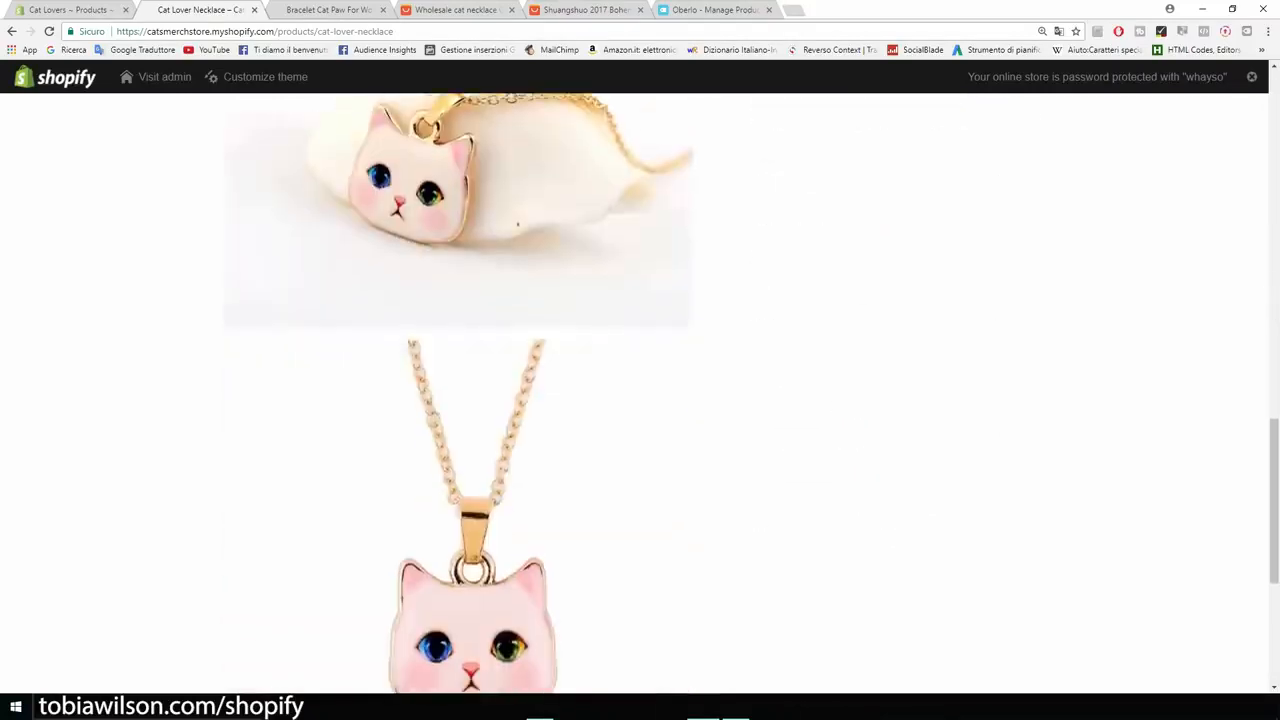
scroll(640, 390, "up", 6)
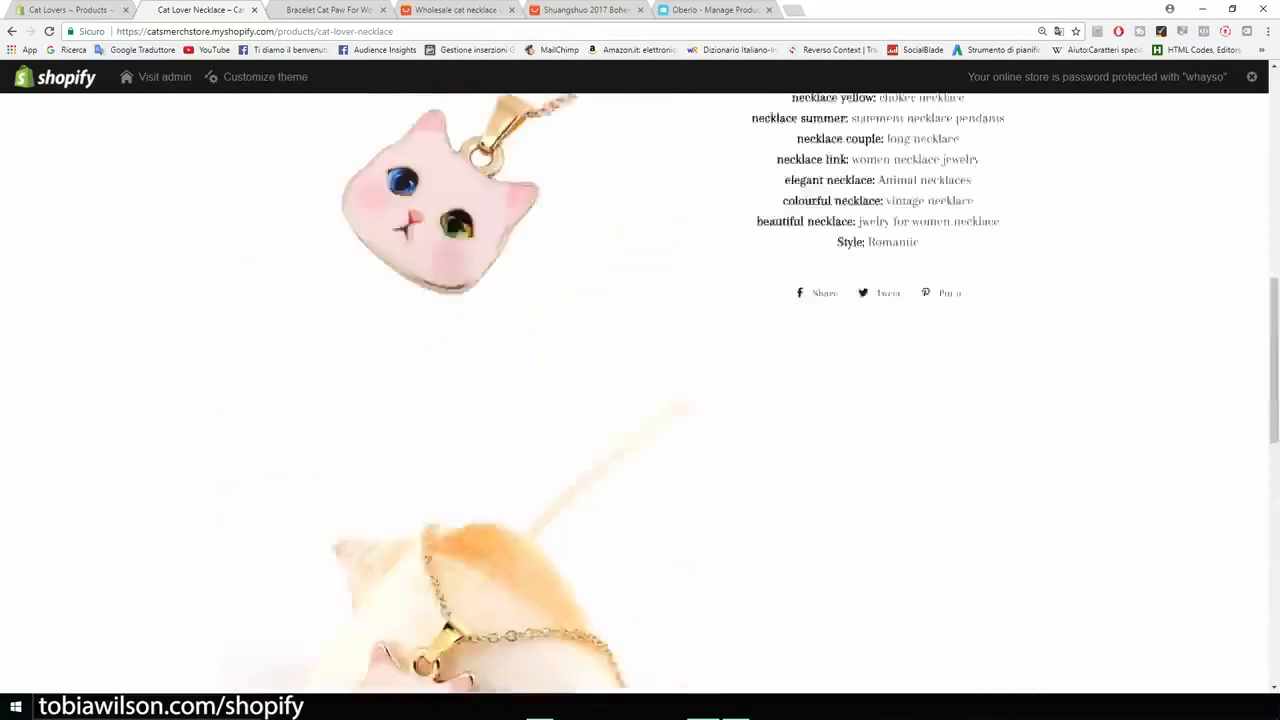
scroll(640, 390, "up", 6)
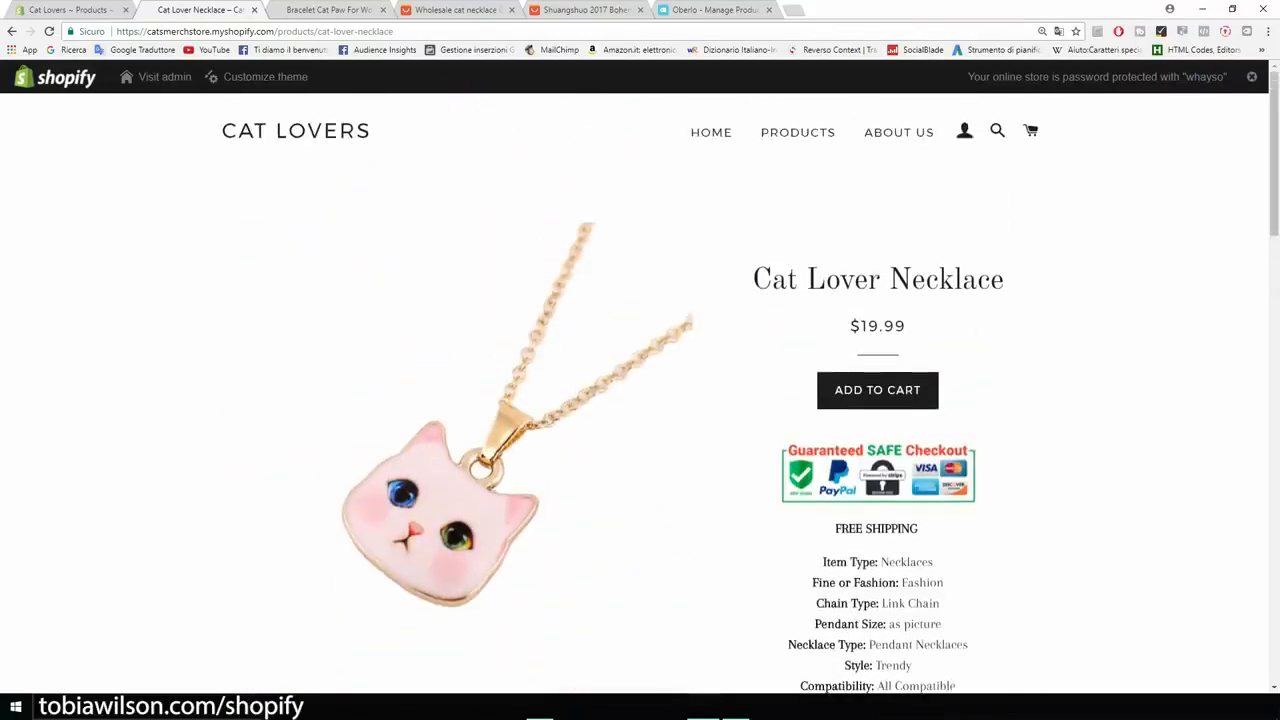
left_click_drag(1004, 280, 770, 280)
- Open the Bracelet Cat Paw For Women store page and review its photos, pricing, variants and description
left_click(797, 132)
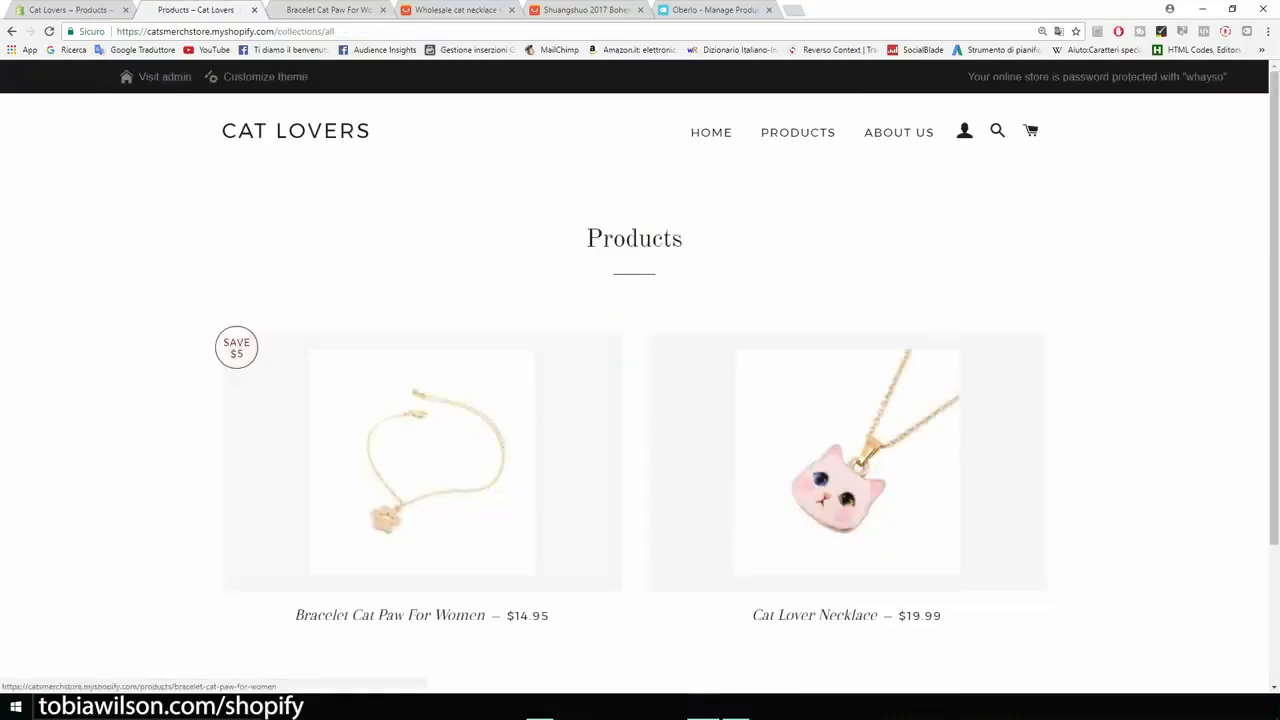
left_click(421, 470)
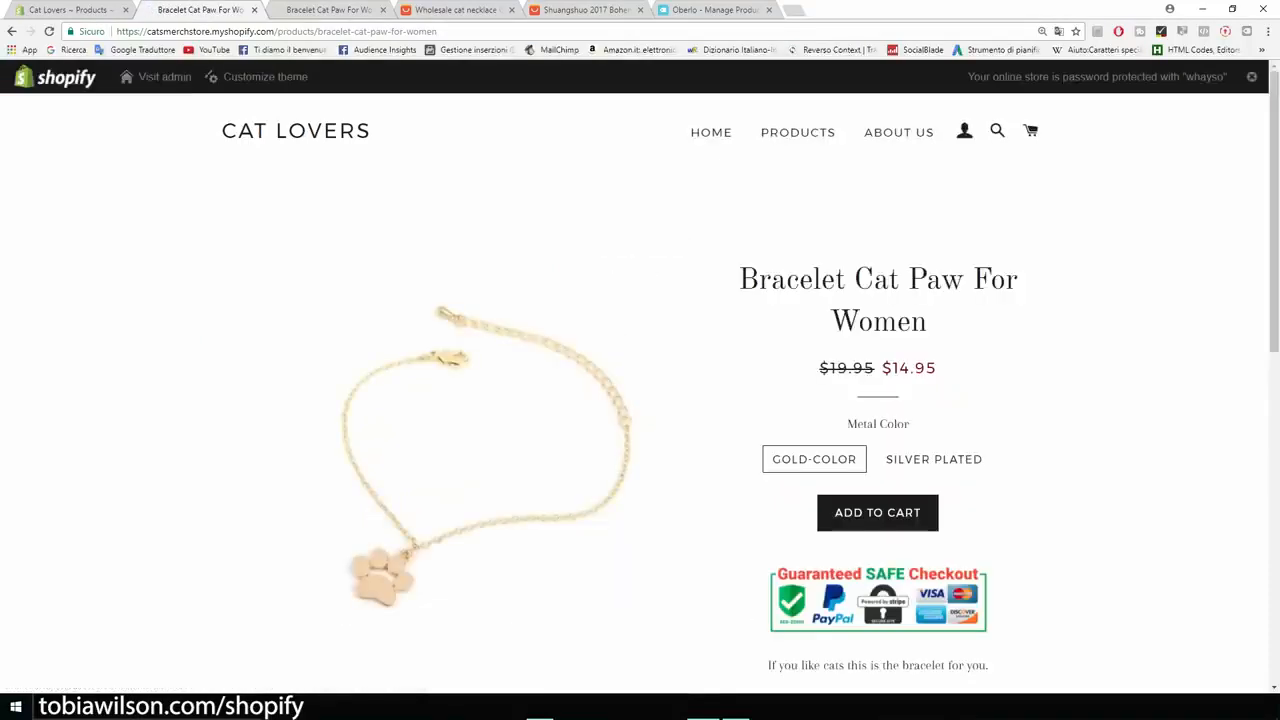
scroll(640, 380, "down", 4)
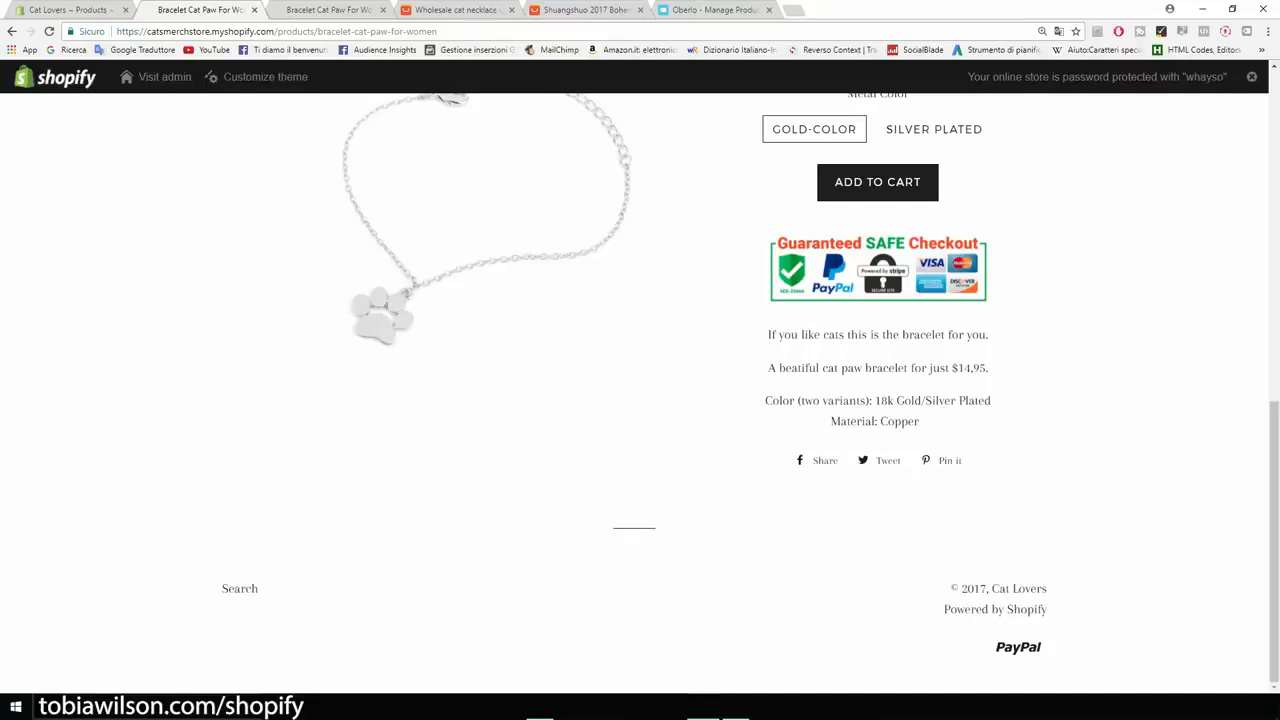
scroll(640, 390, "up", 5)
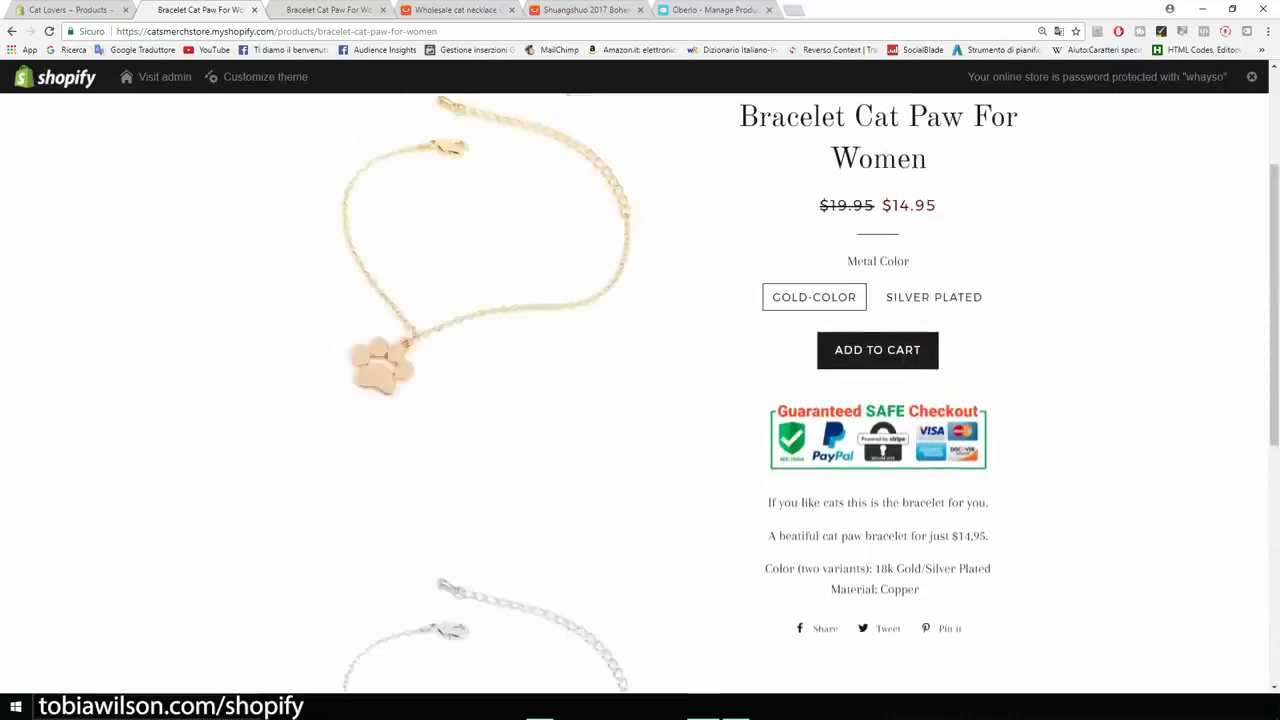
scroll(640, 390, "up", 2)
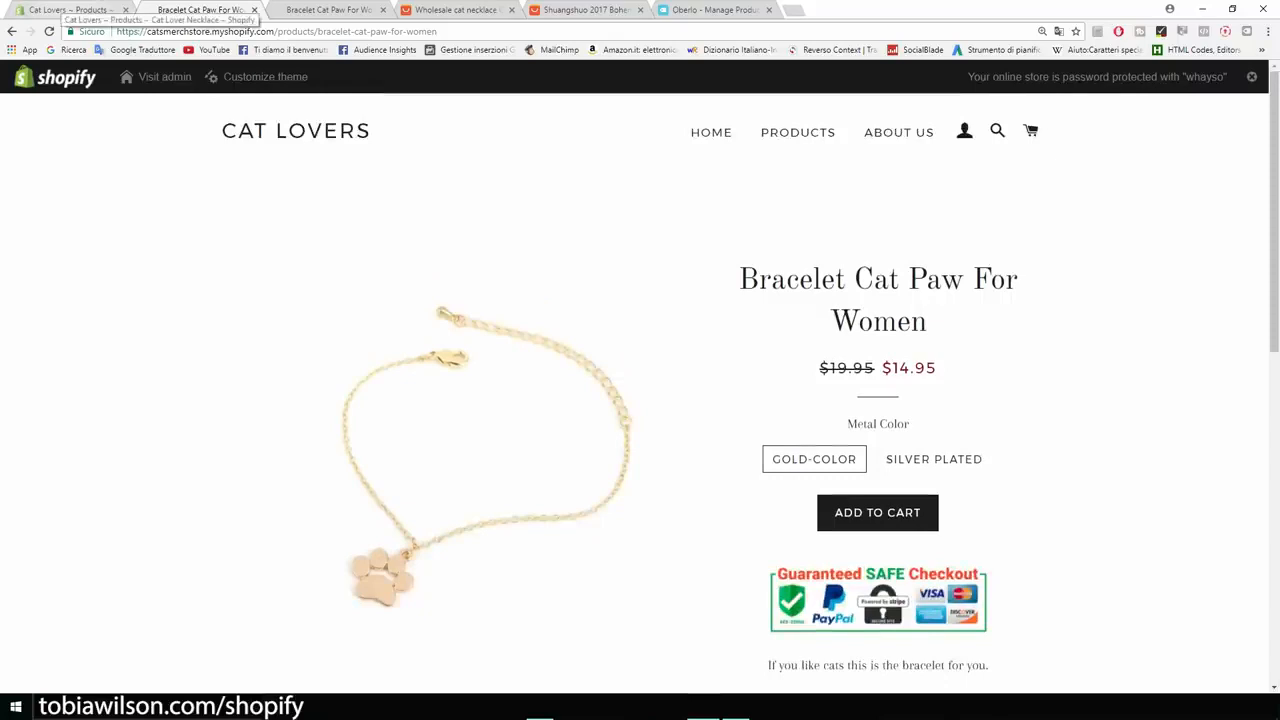
- Return to the Shopify admin and open the Personalized Recommendations app from the installed apps
left_click(70, 9)
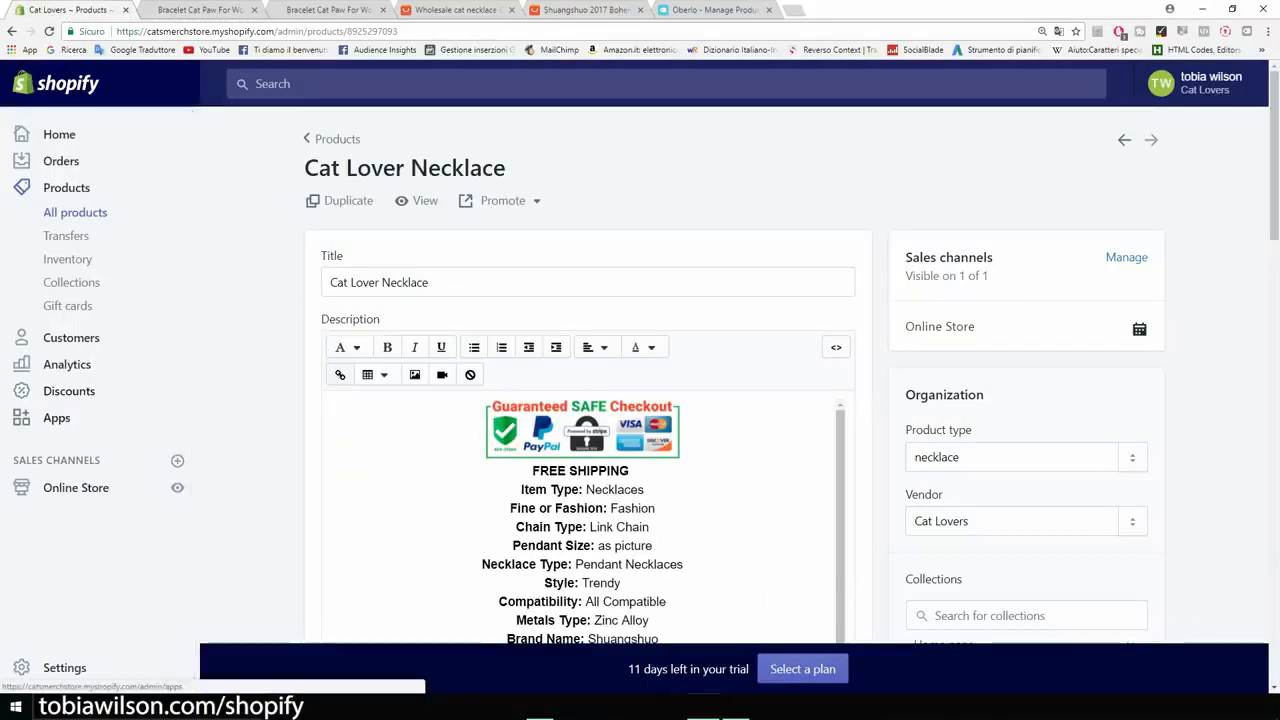
left_click(22, 417)
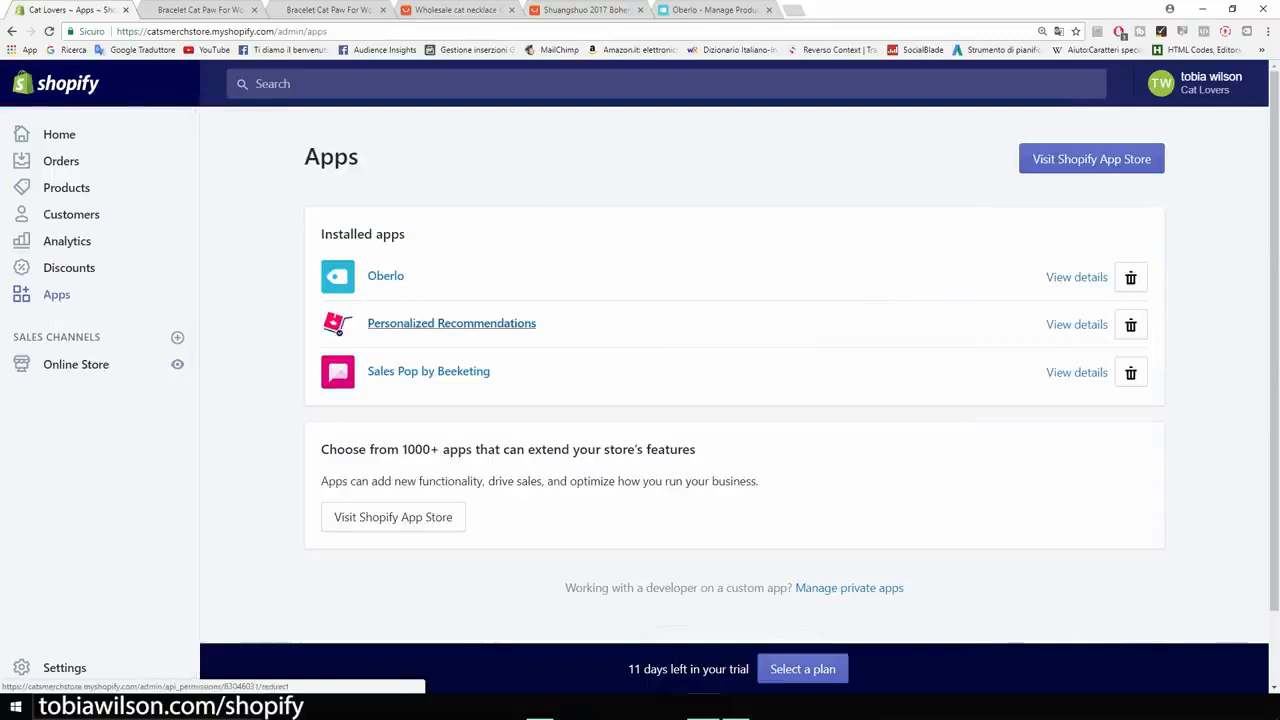
left_click(451, 323)
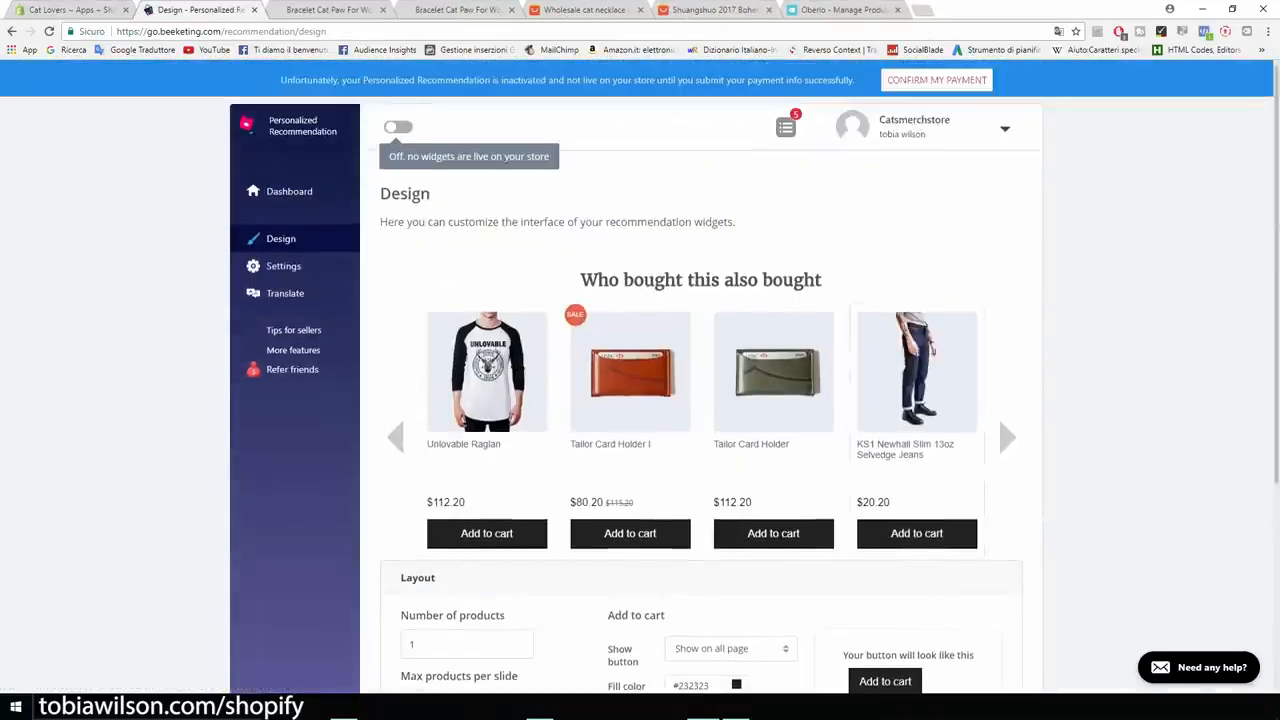
- Expand the recommendation widget's layout settings and check the display options for its Add to cart button
scroll(640, 400, "down", 3)
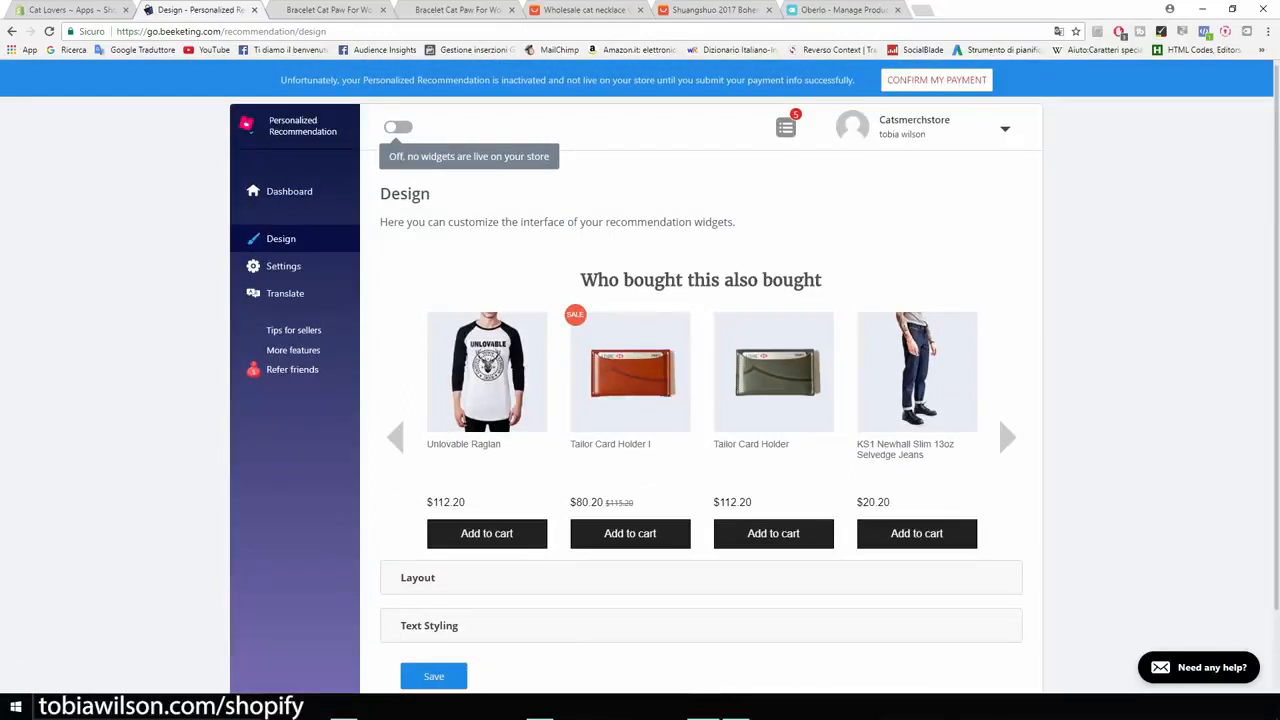
scroll(640, 400, "down", 2)
left_click(418, 488)
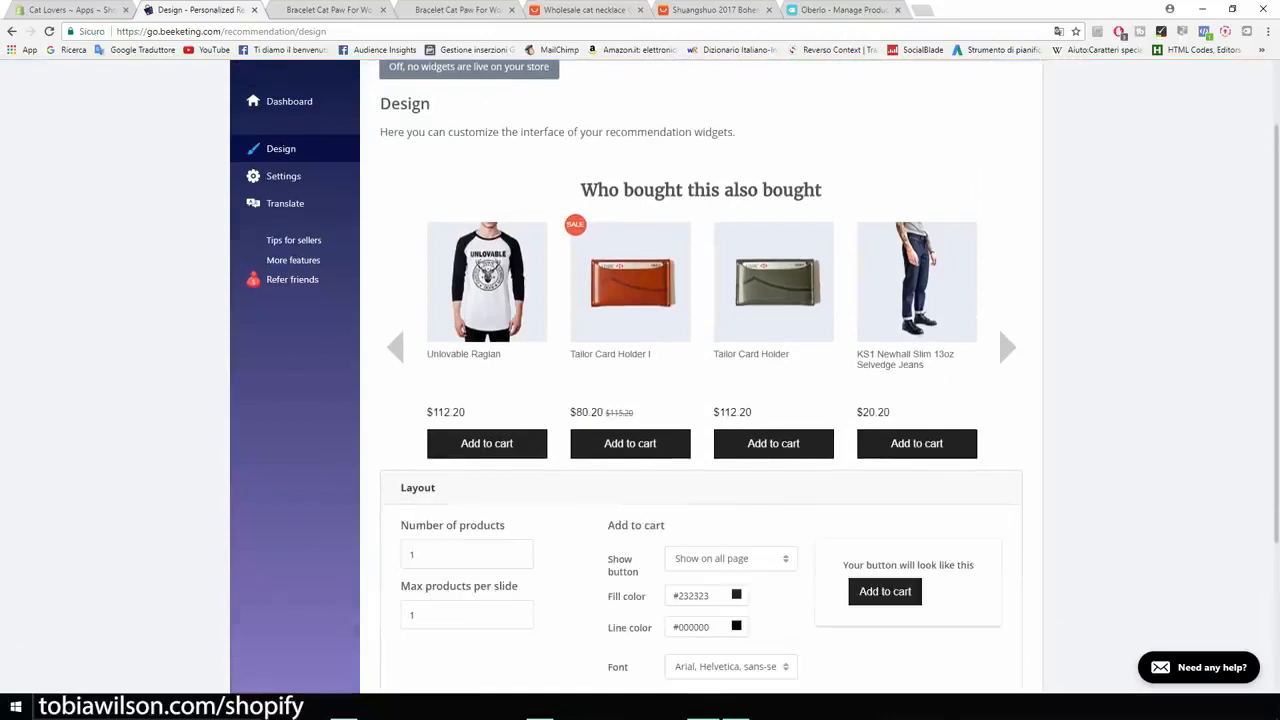
left_click(731, 559)
scroll(731, 565, "down", 3)
scroll(640, 400, "up", 4)
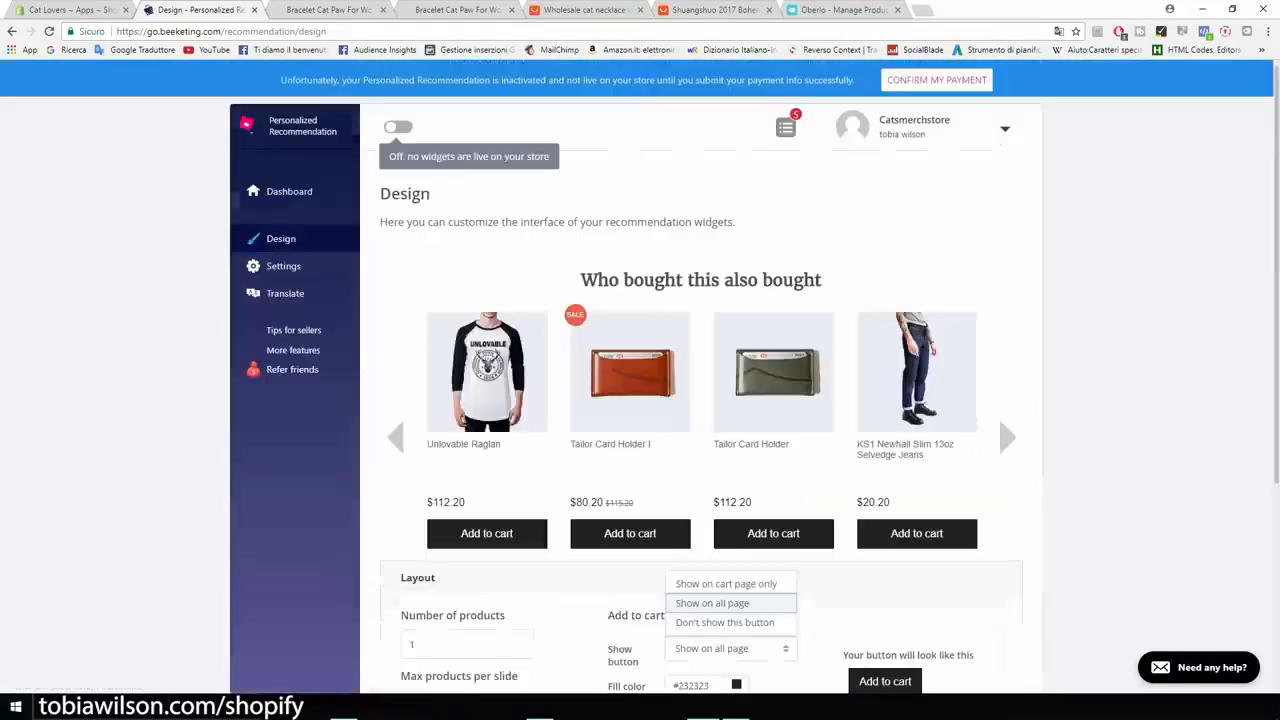
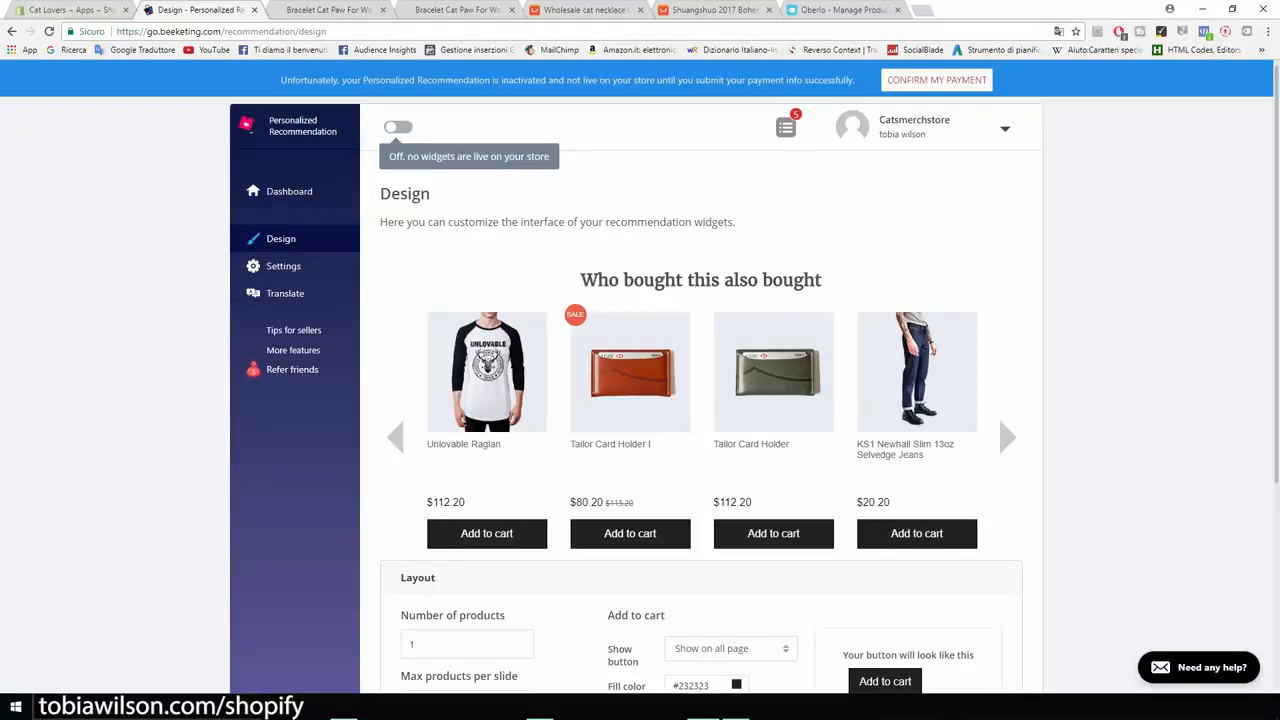
- From the store's installed apps page, search the Shopify App Store for "product up" and open the Product Upsell listing
left_click(70, 10)
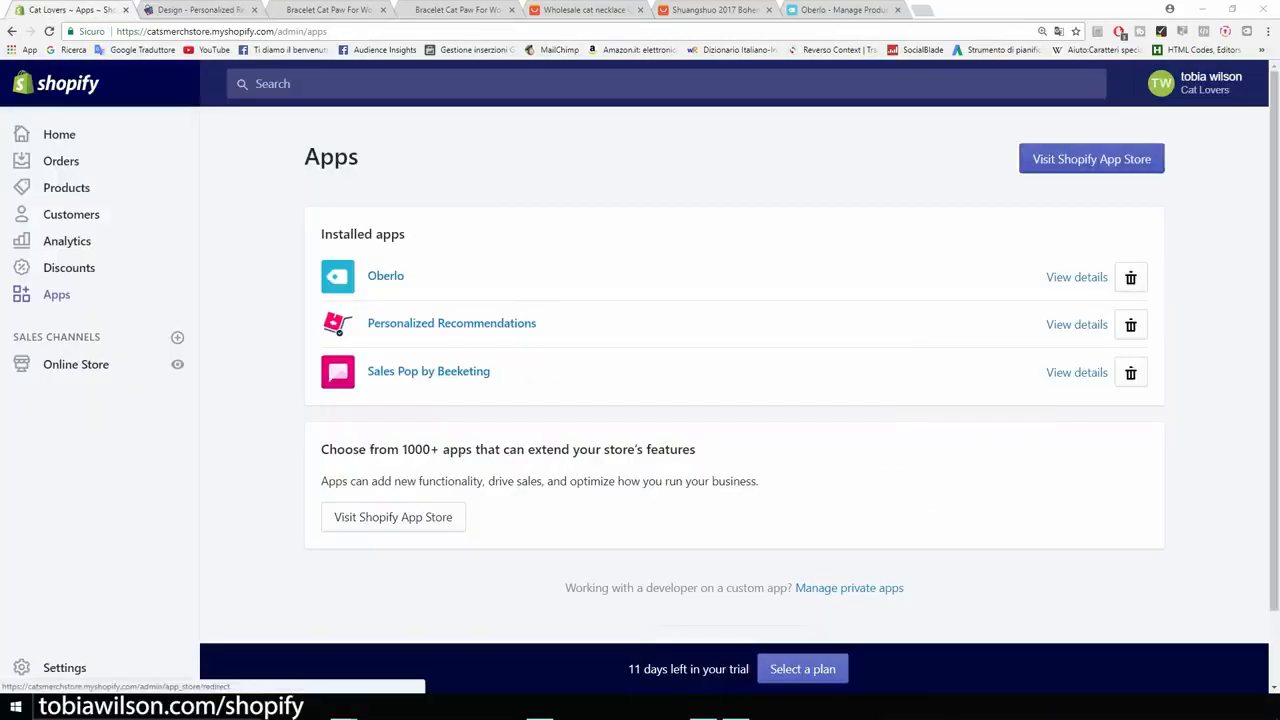
left_click(1092, 159)
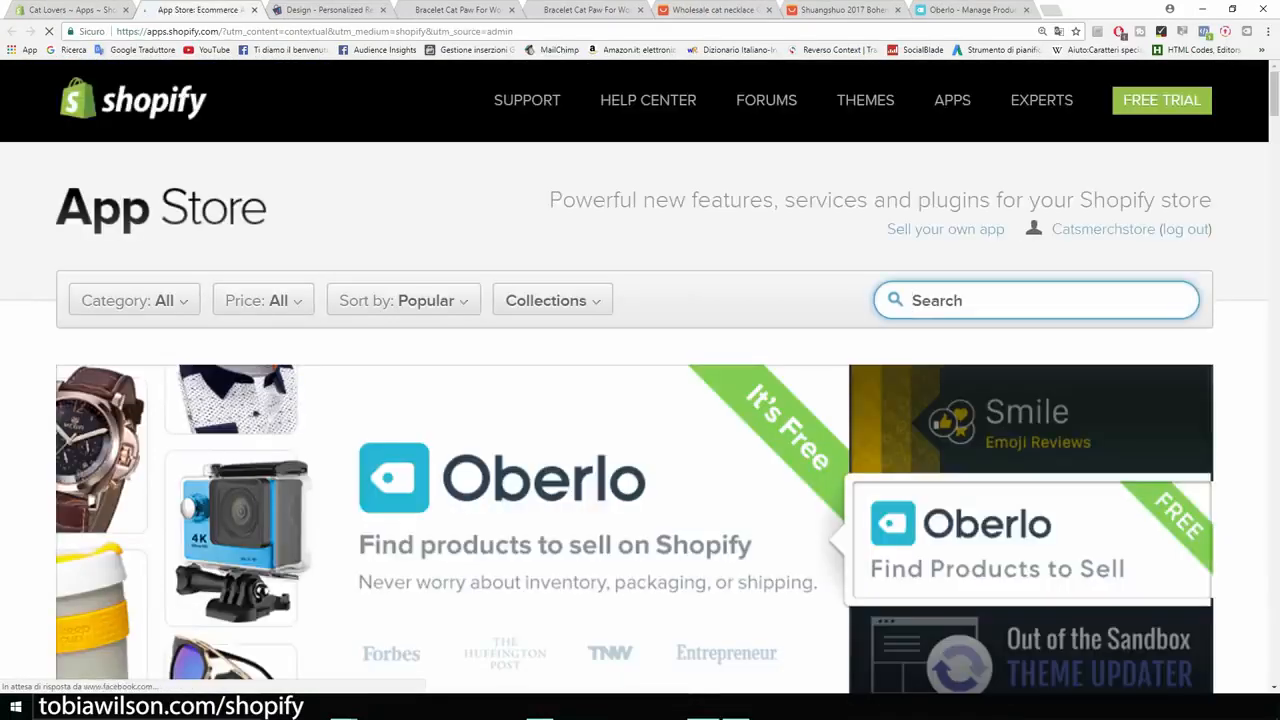
type("product up")
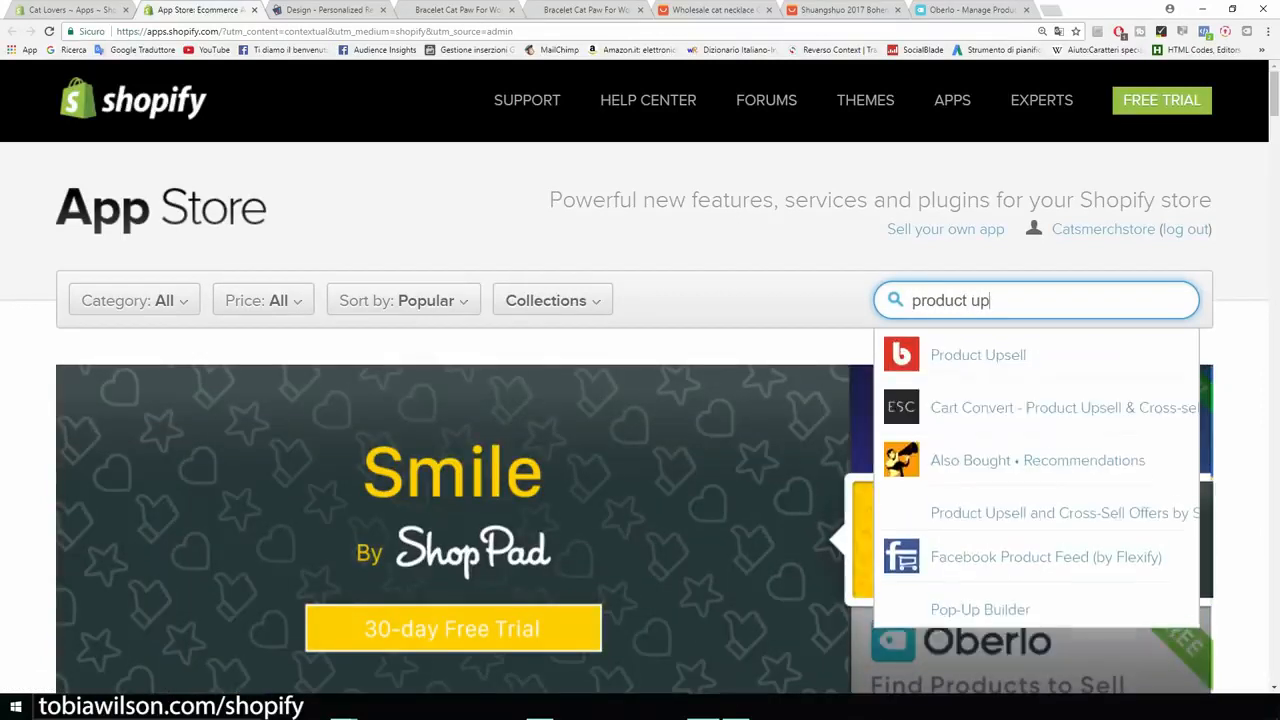
left_click(978, 357)
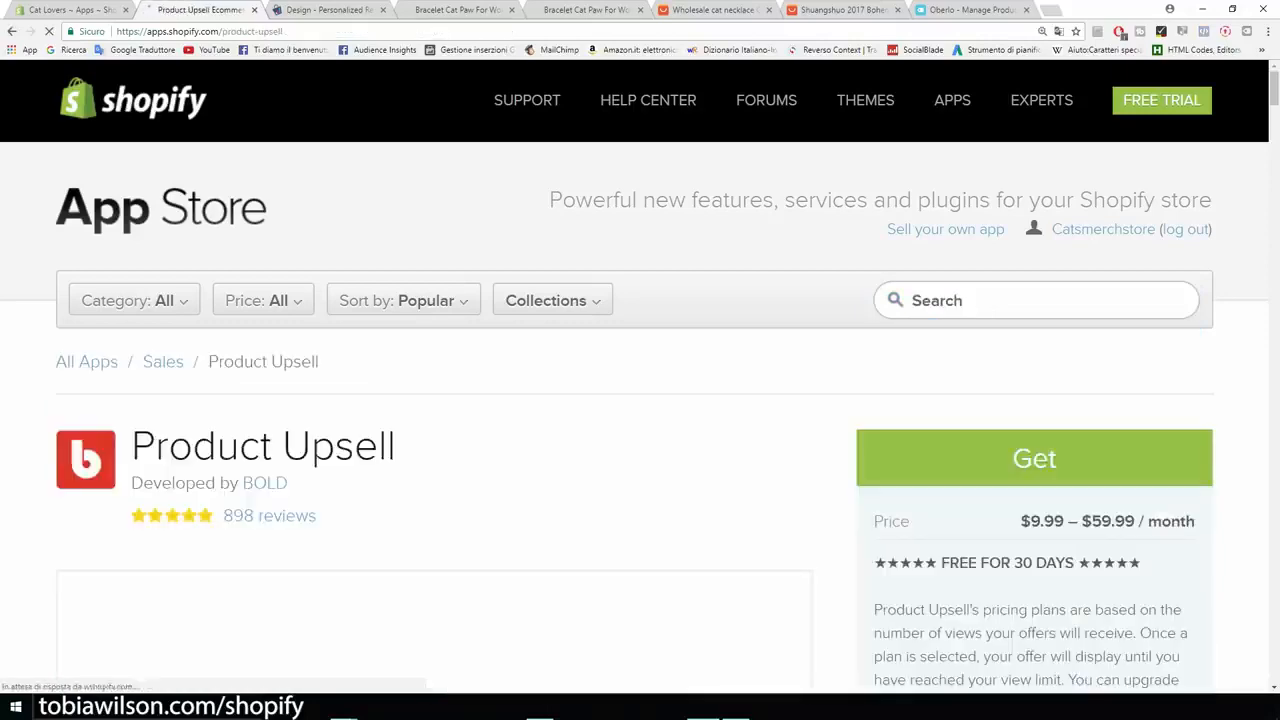
- Play the Product Upsell demo video from about 1:13, view the SD card upsell offer in full screen, and return to the listing
scroll(640, 420, "down", 3)
scroll(434, 440, "down", 2)
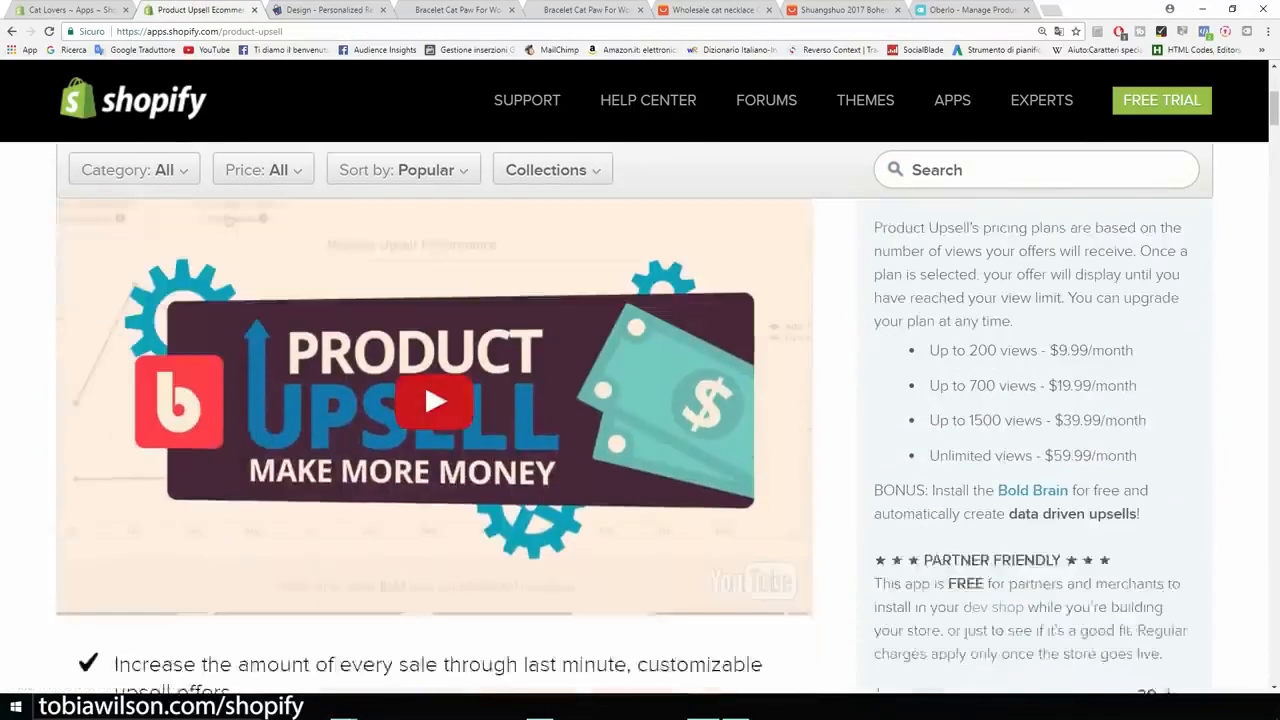
scroll(434, 440, "up", 1)
left_click(434, 449)
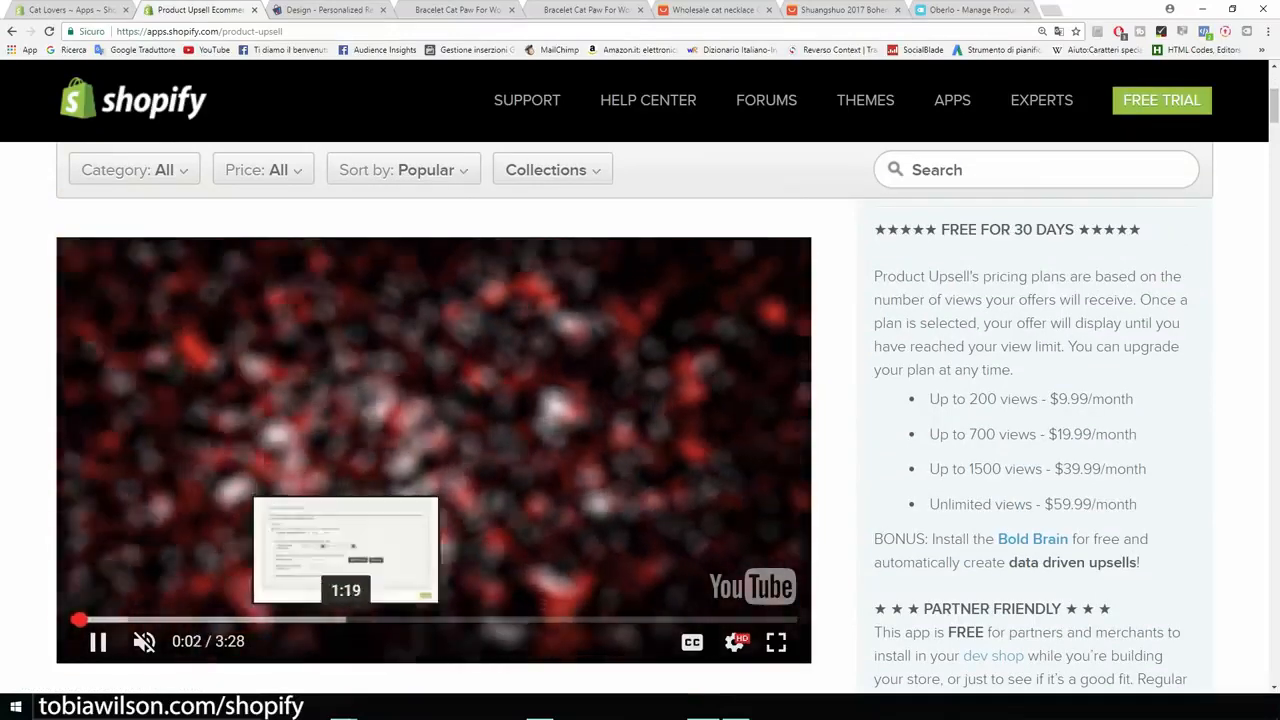
left_click(327, 620)
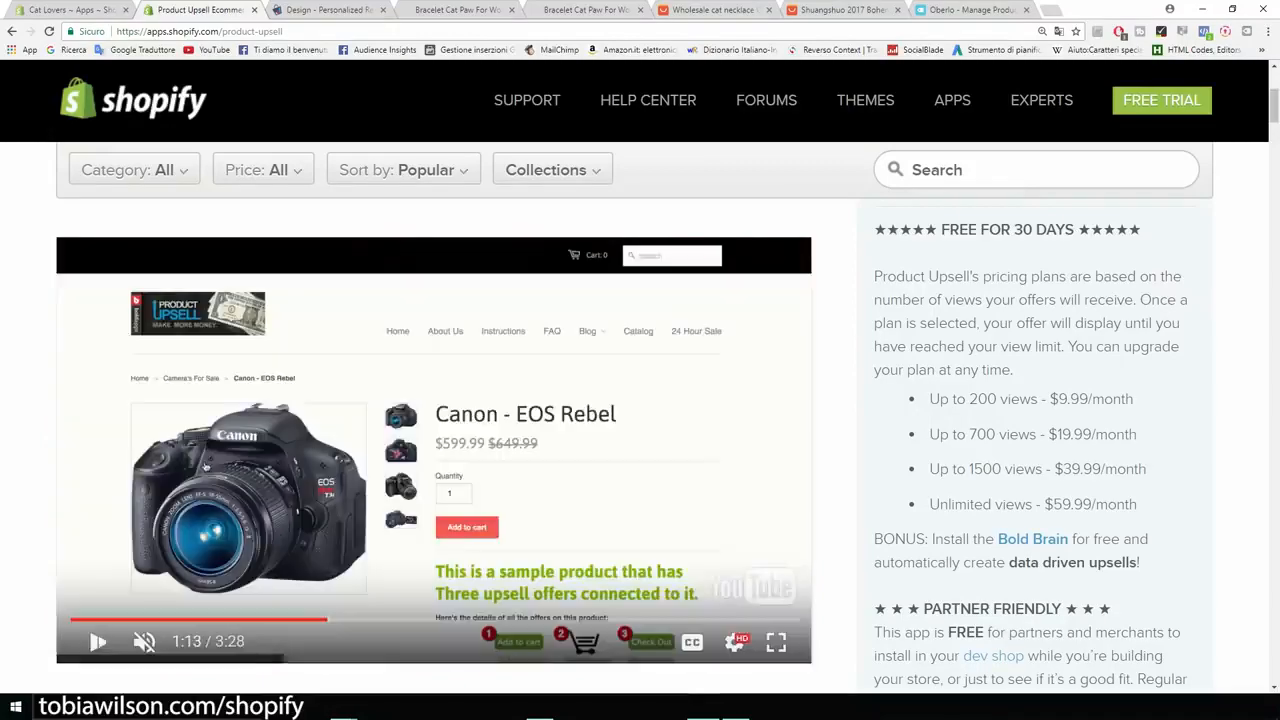
left_click(776, 641)
left_click(745, 443)
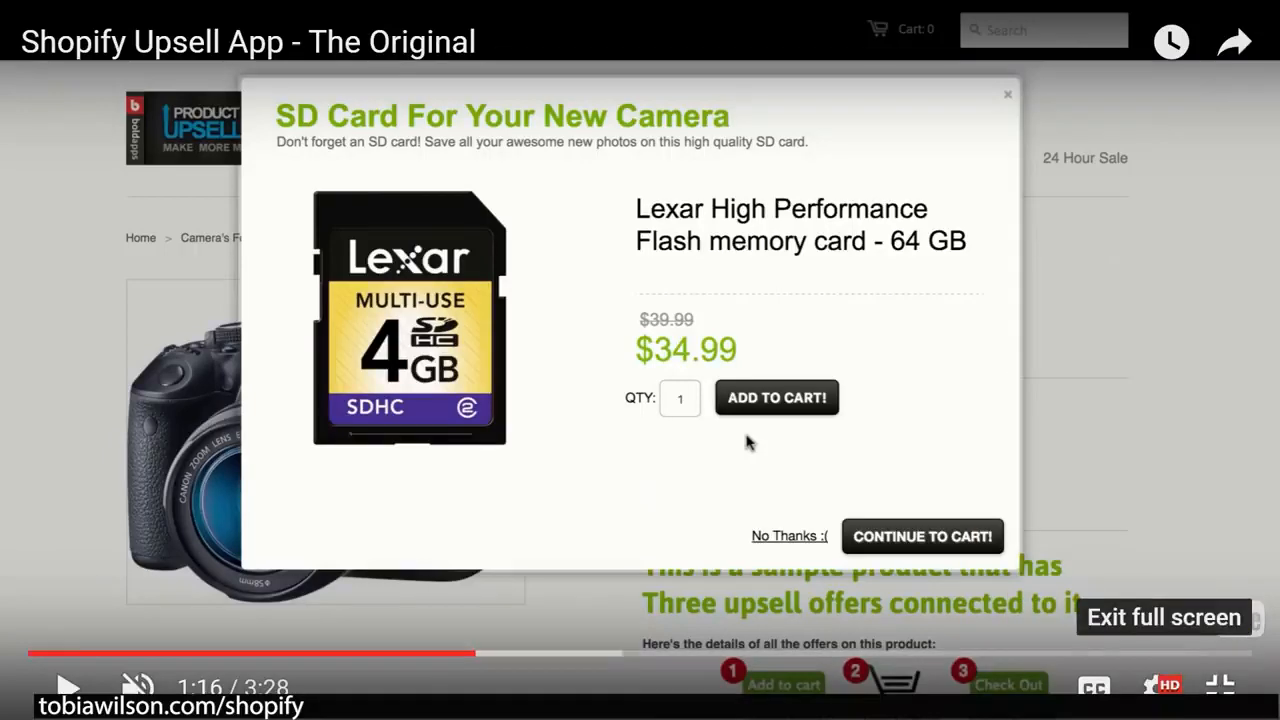
left_click(1220, 686)
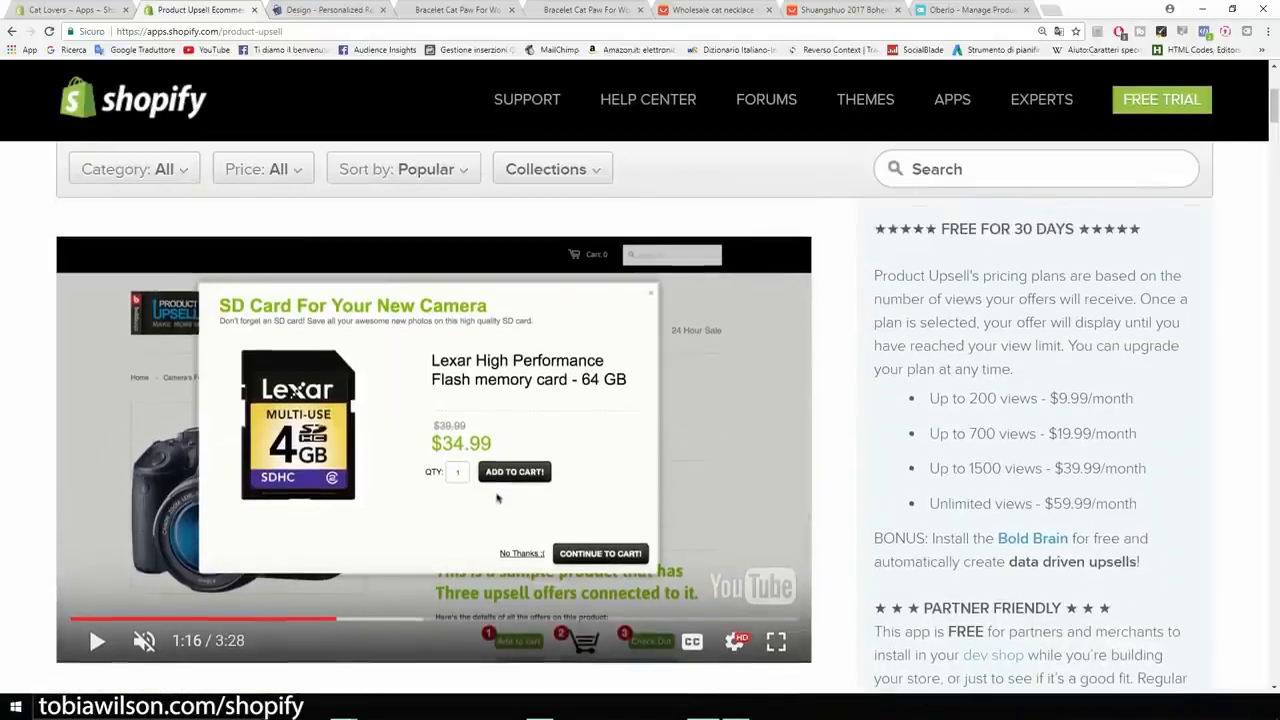
- Examine the Product Upsell pricing plans by view limit and the app's feature list
left_click_drag(929, 398, 1038, 398)
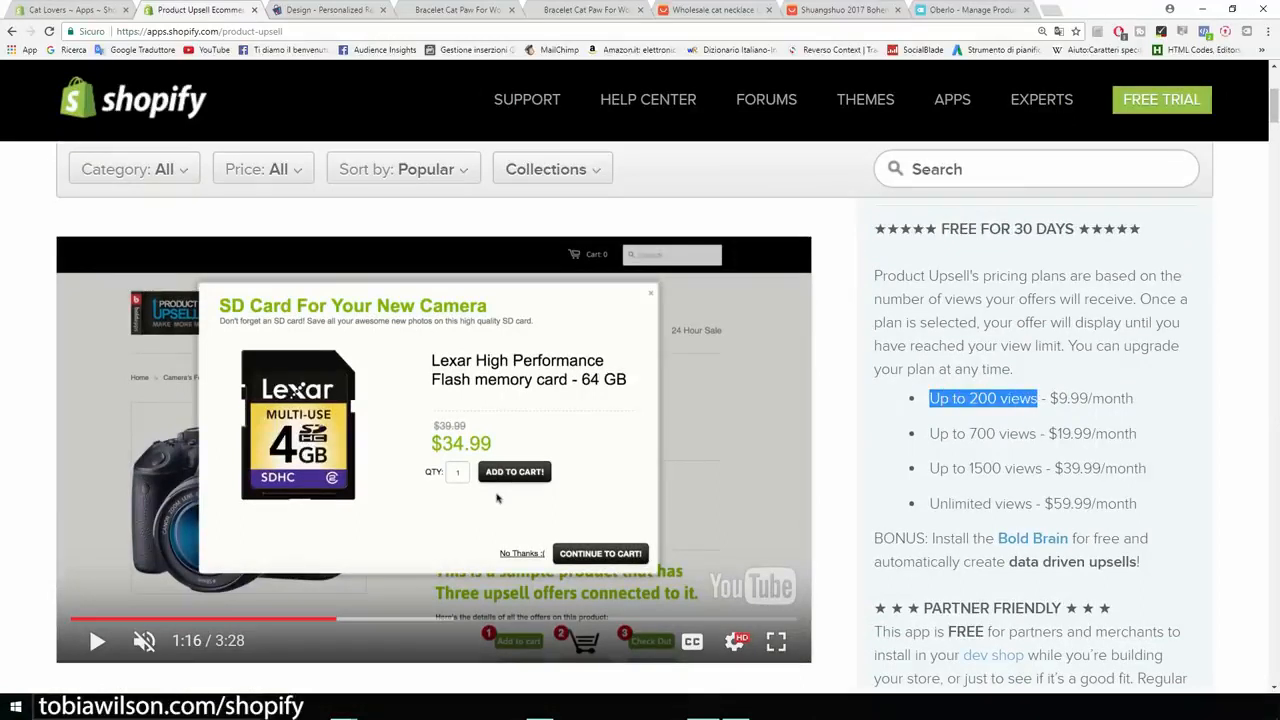
left_click(1038, 399)
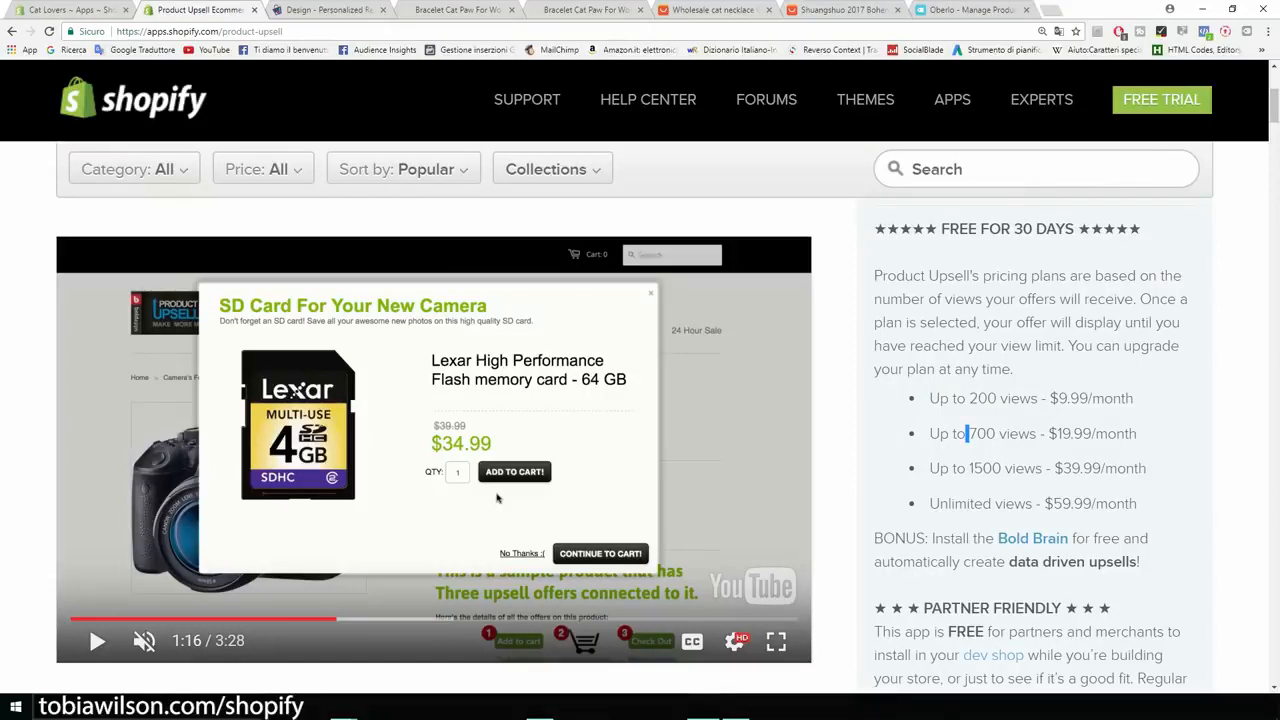
scroll(497, 497, "up", 3)
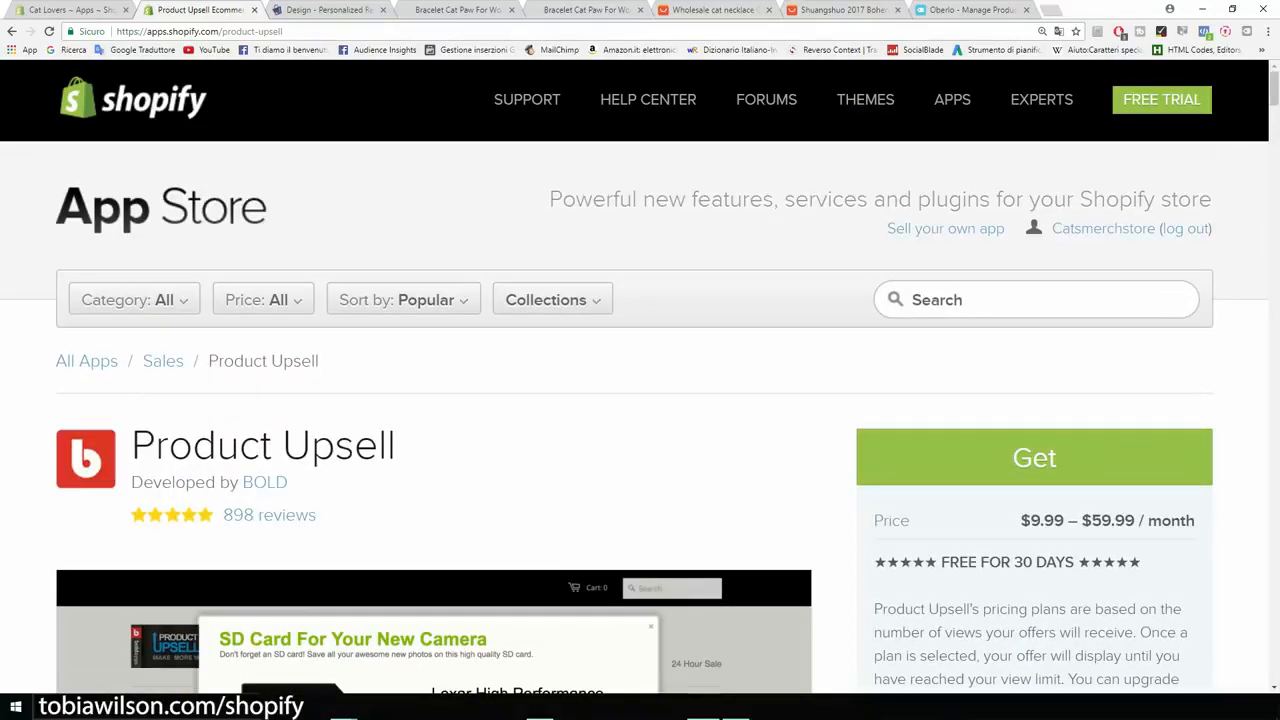
scroll(497, 480, "down", 4)
scroll(497, 481, "down", 4)
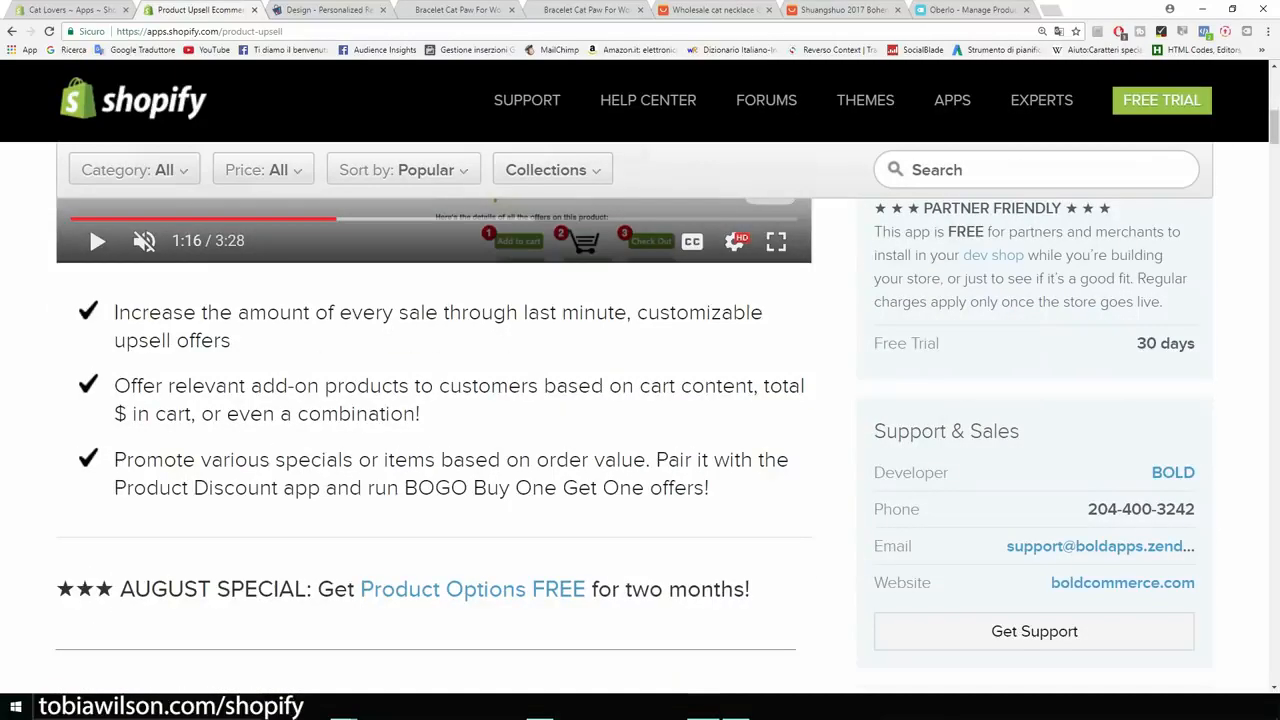
scroll(640, 420, "up", 8)
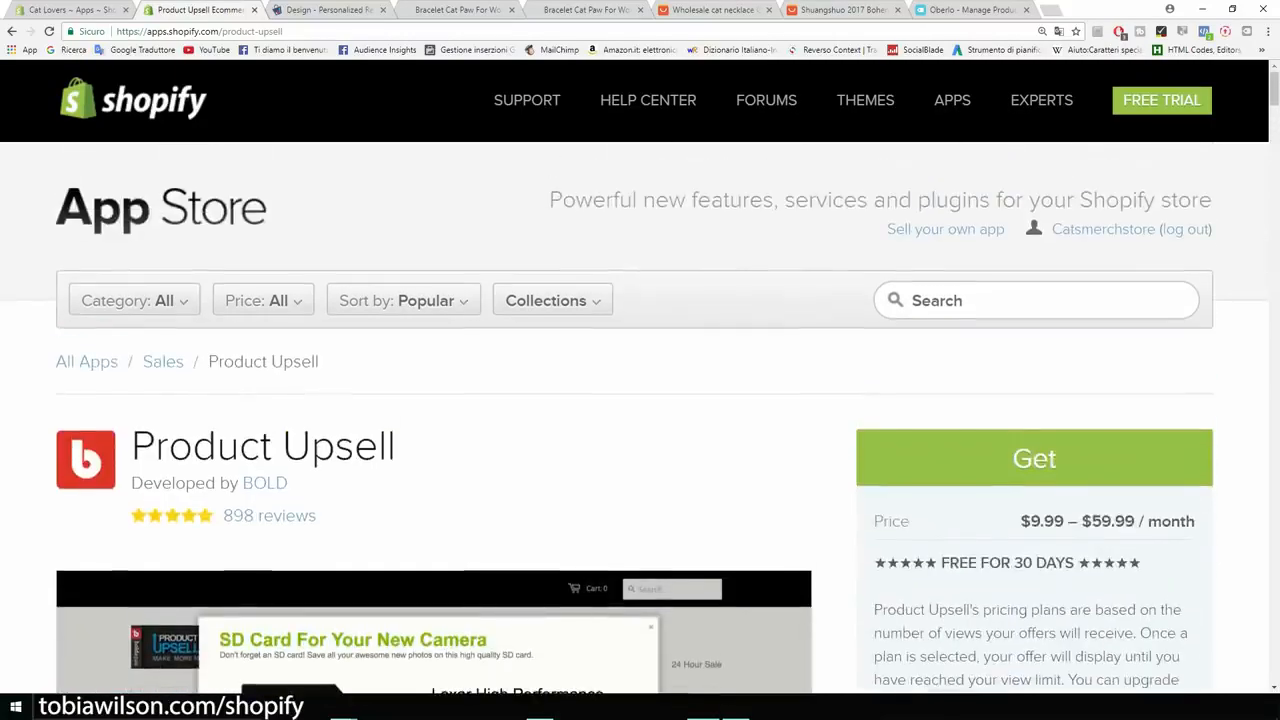
- Switch to the Personalized Recommendation design page and review the widget preview and layout options
key("ctrl+Tab")
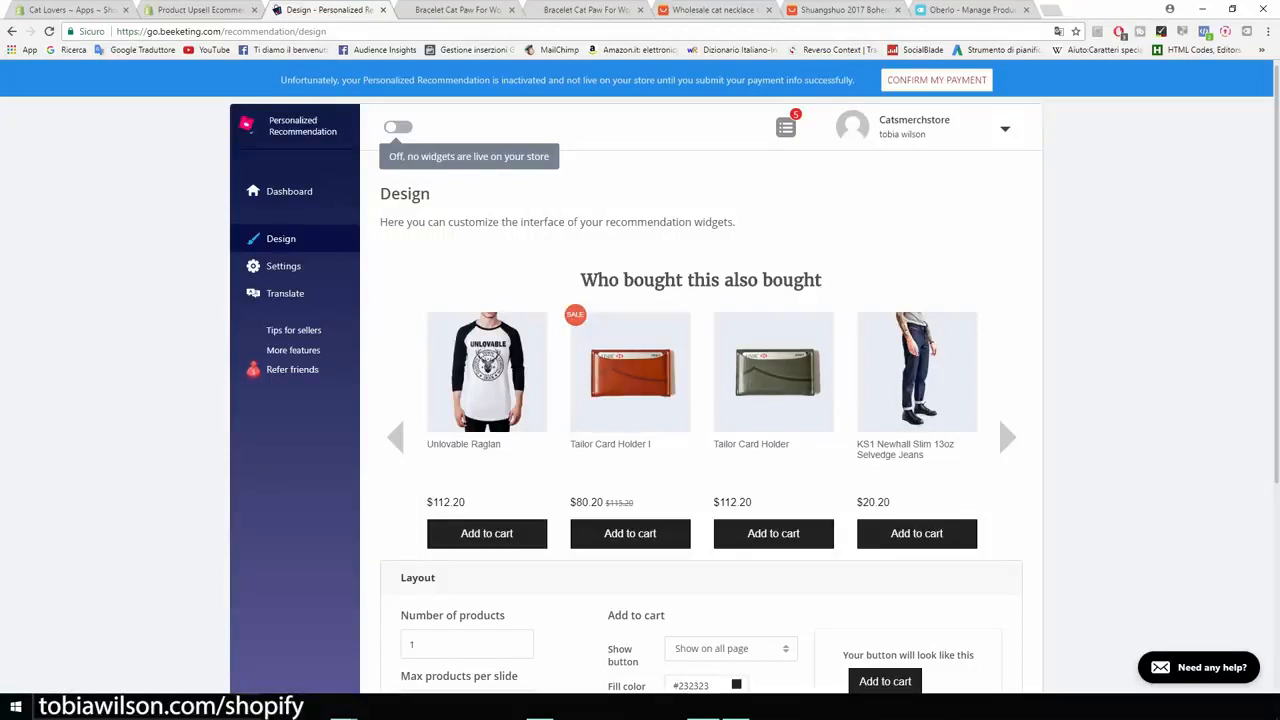
scroll(640, 378, "down", 3)
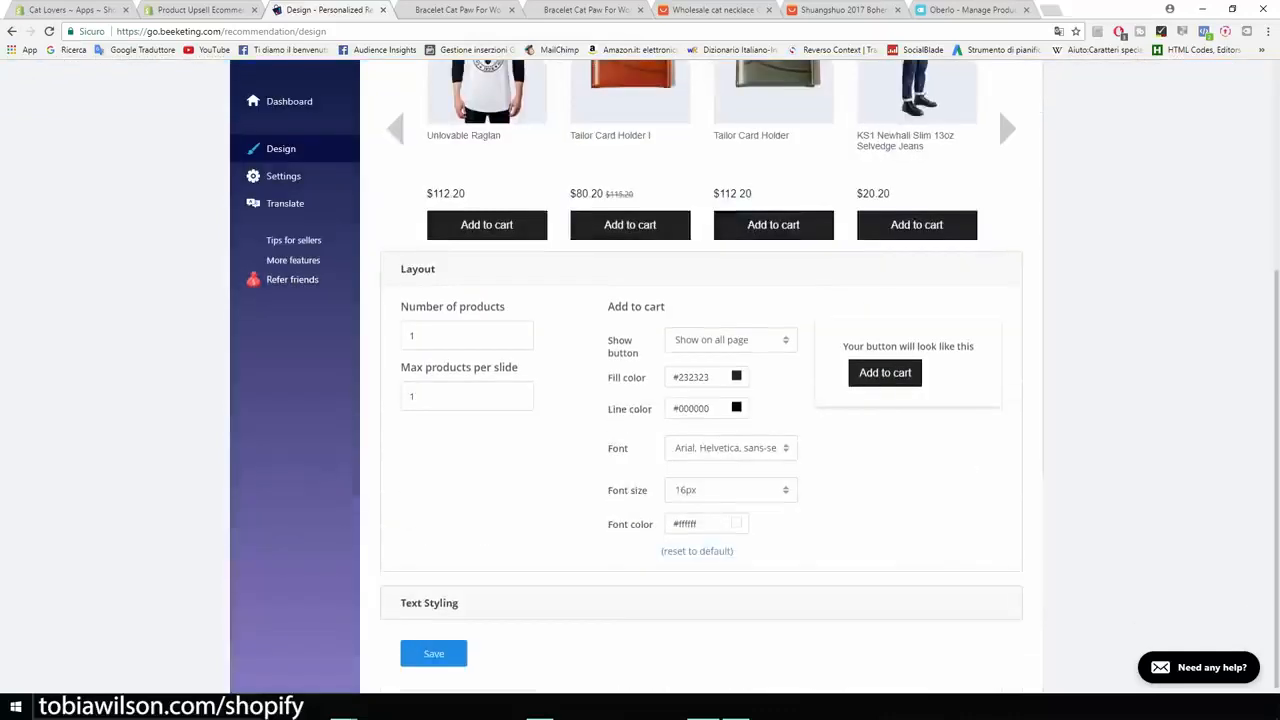
scroll(640, 378, "up", 3)
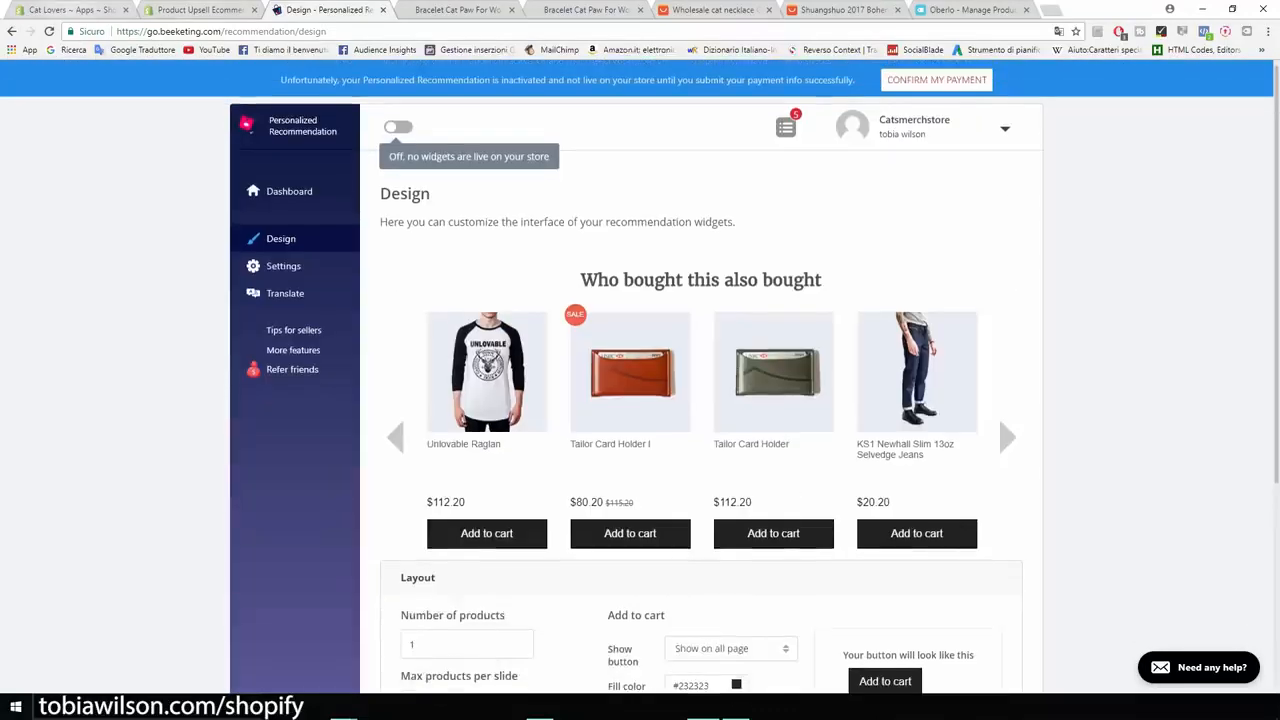
- Open Sales Pop by Beeketing from the store's installed apps and look over its notifications list
left_click(72, 10)
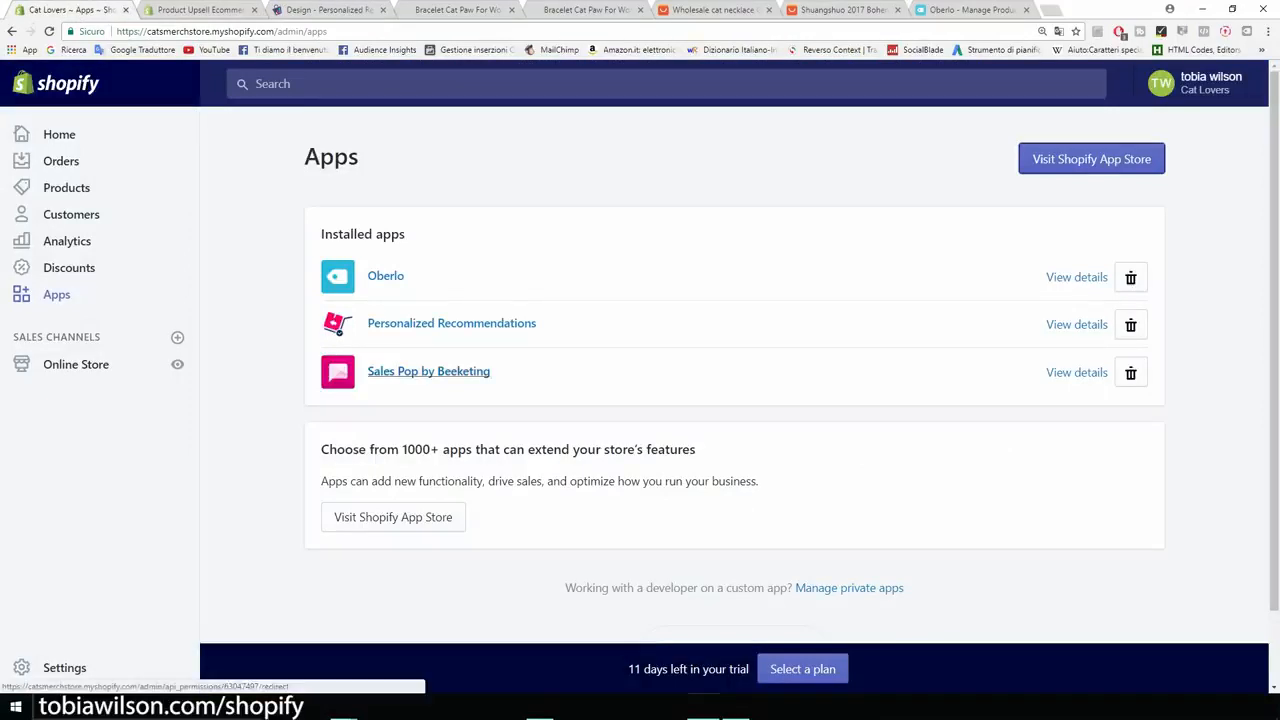
left_click(428, 371)
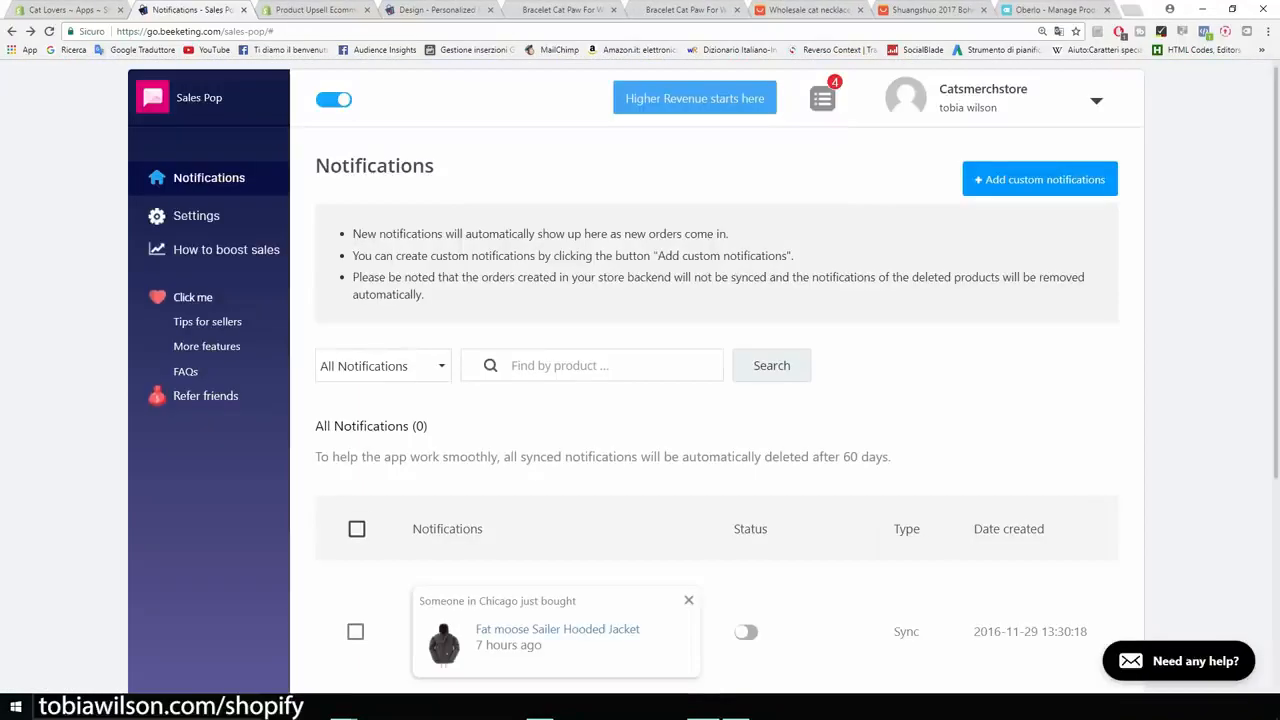
scroll(716, 400, "down", 3)
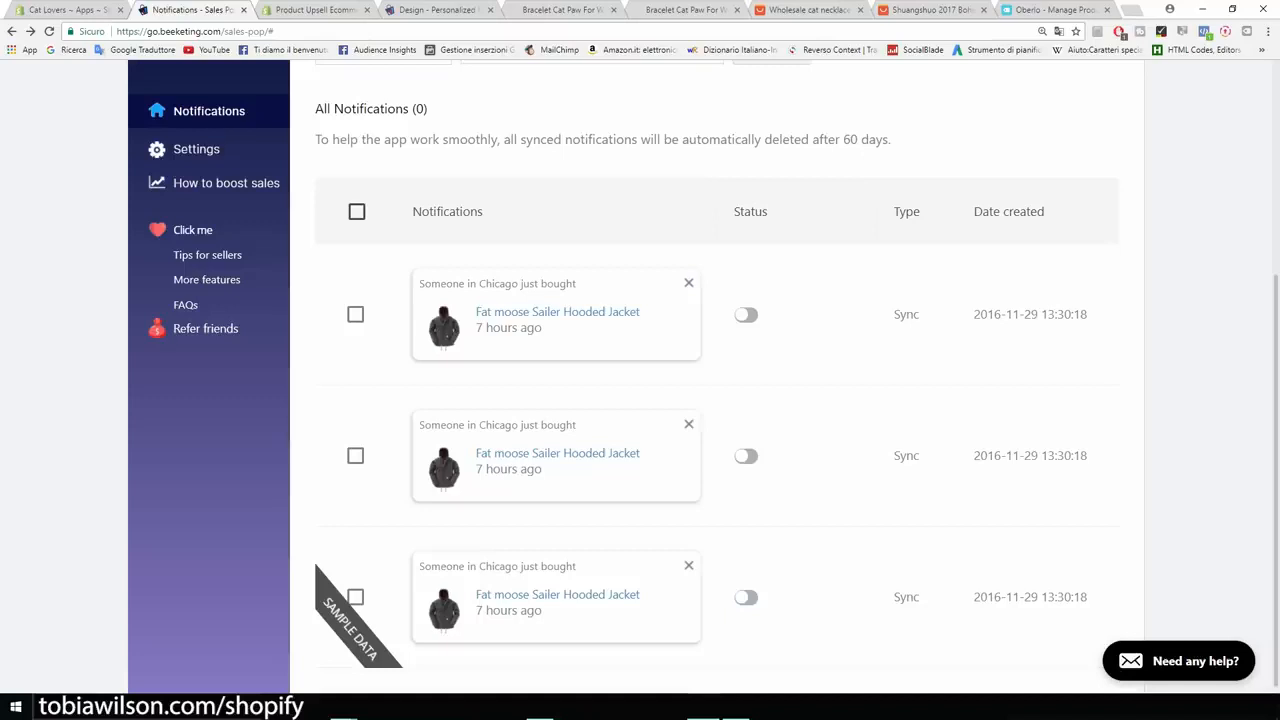
scroll(700, 400, "up", 4)
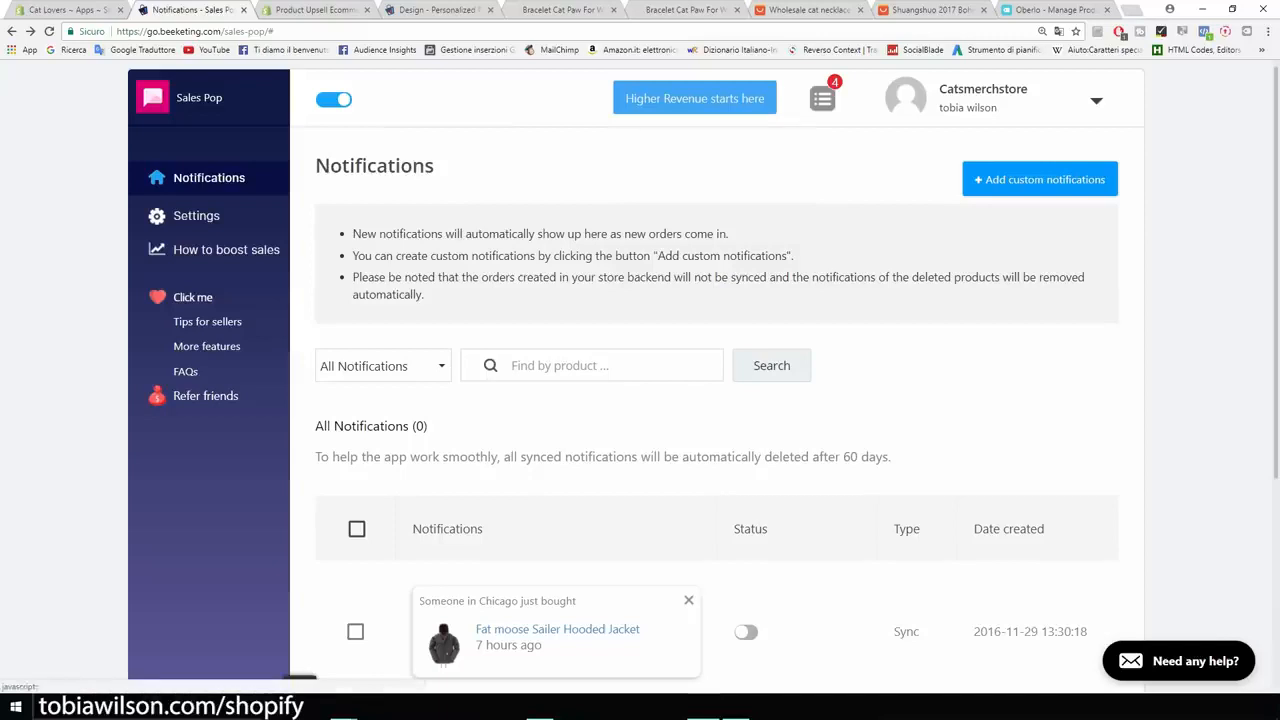
- Start a new custom notification in Sales Pop and select the product Bracelet Cat Paw For Women
left_click(1040, 179)
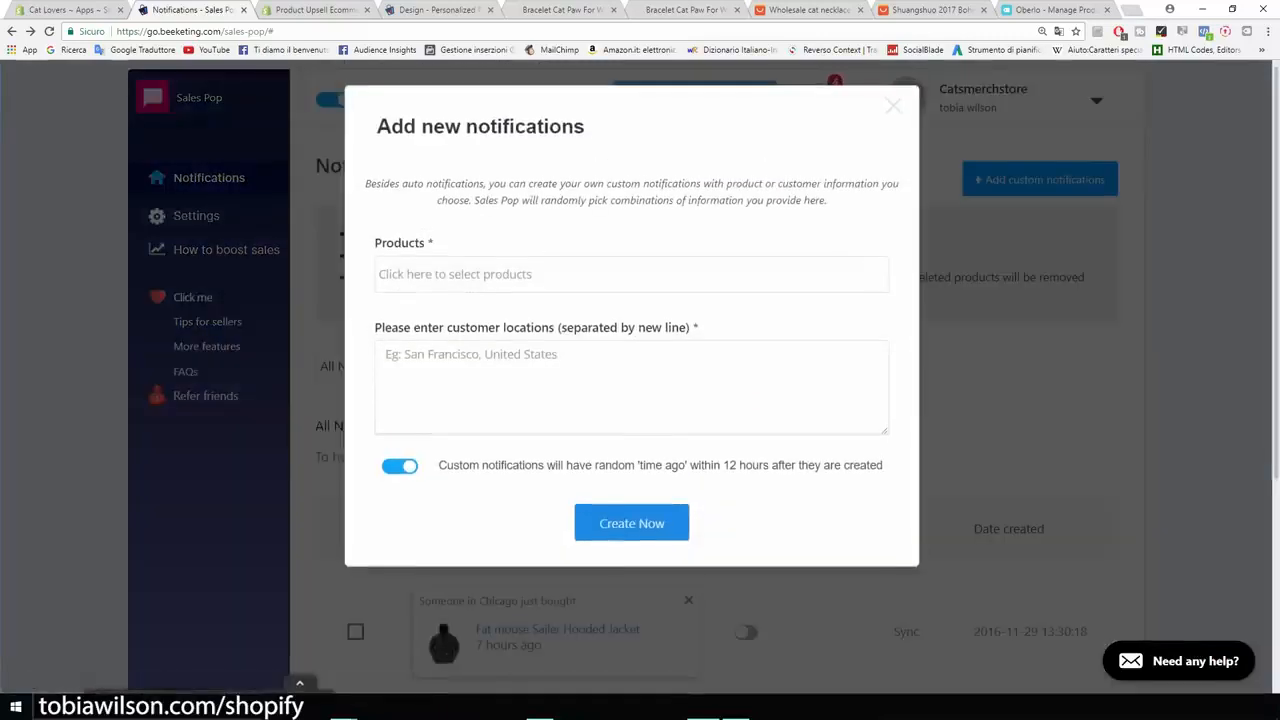
left_click(631, 274)
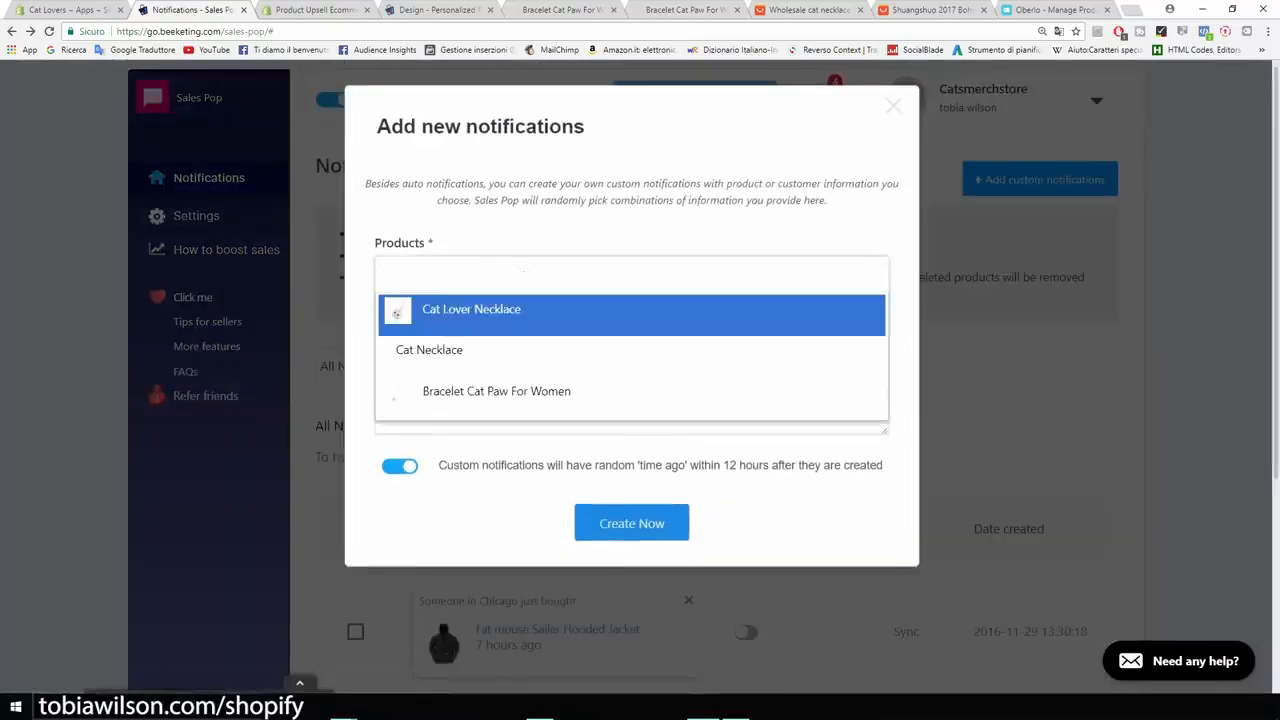
key("Return")
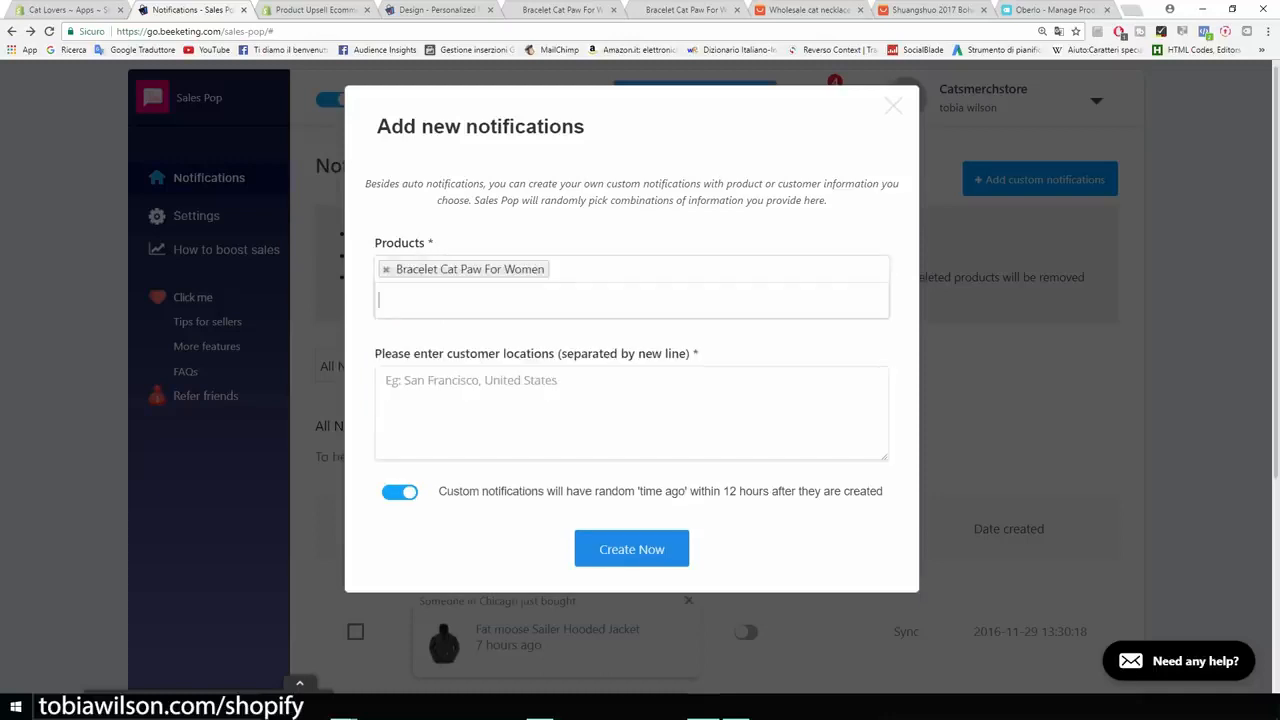
- Enter San Francisco, New York and Cleveland on separate lines as the customer locations and create the notifications
left_click(631, 412)
type("San ")
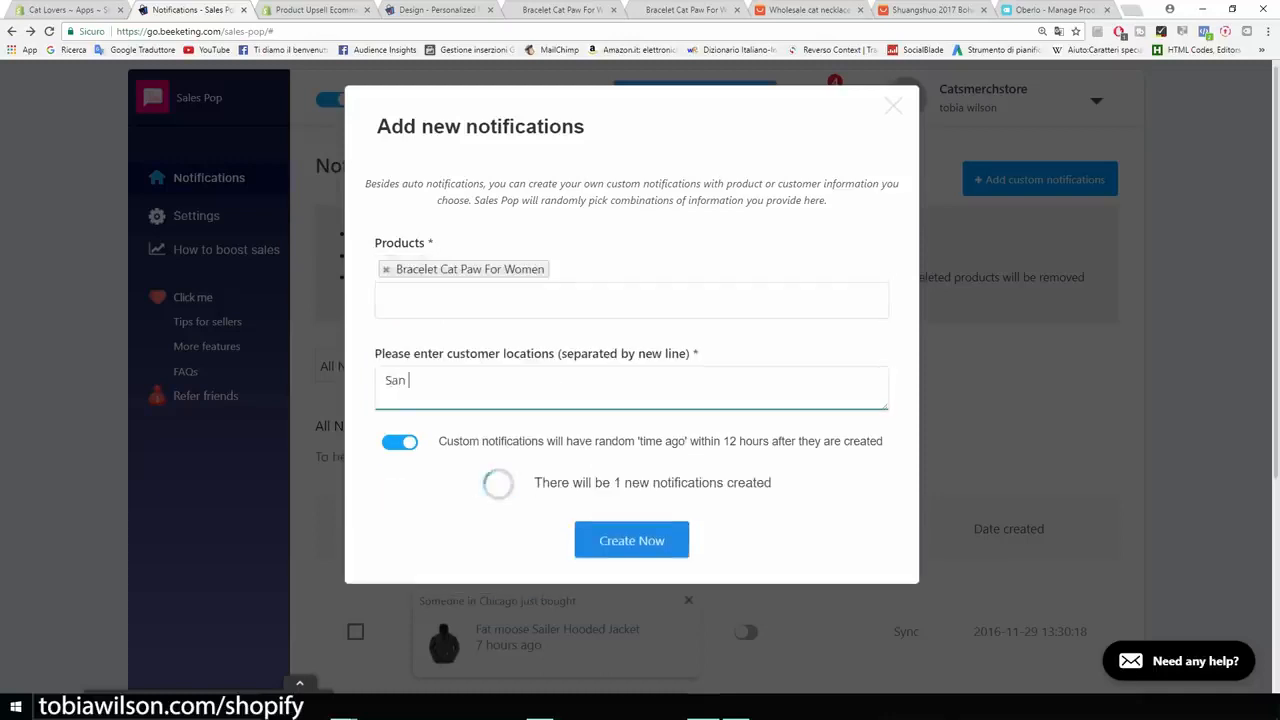
type("Fra")
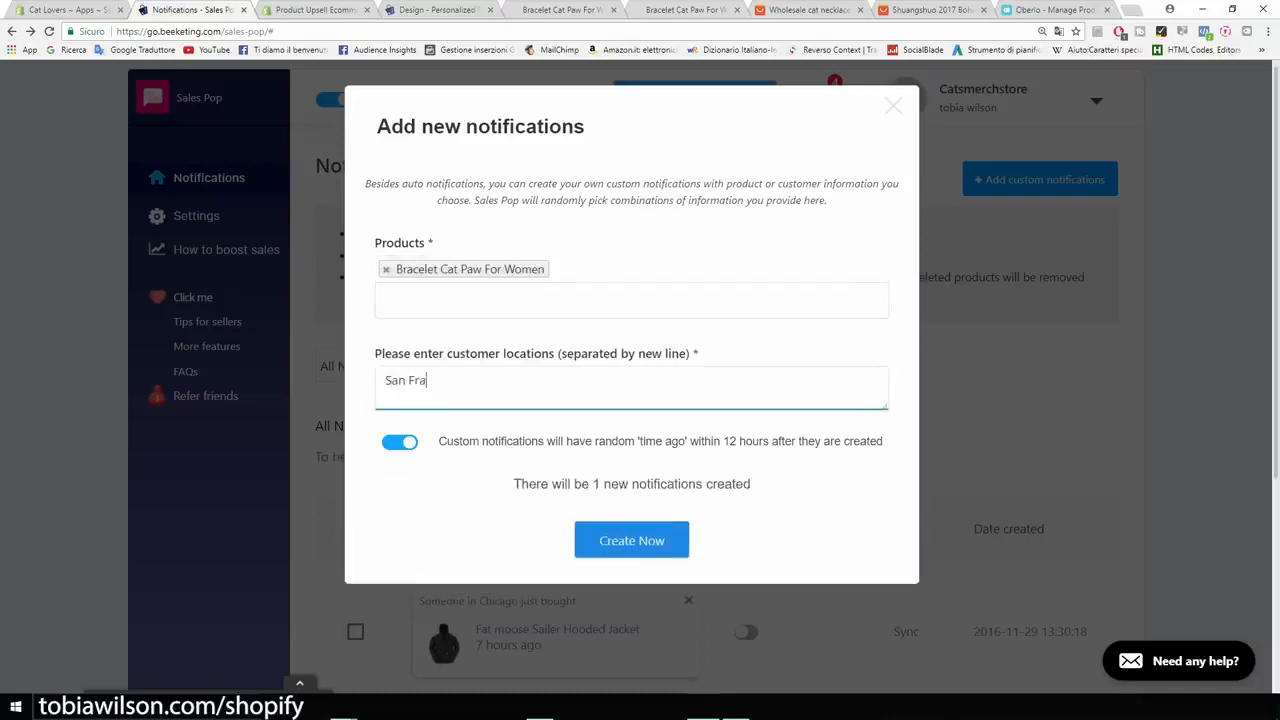
type("ncisco")
key("Return")
type("New York")
key("Return")
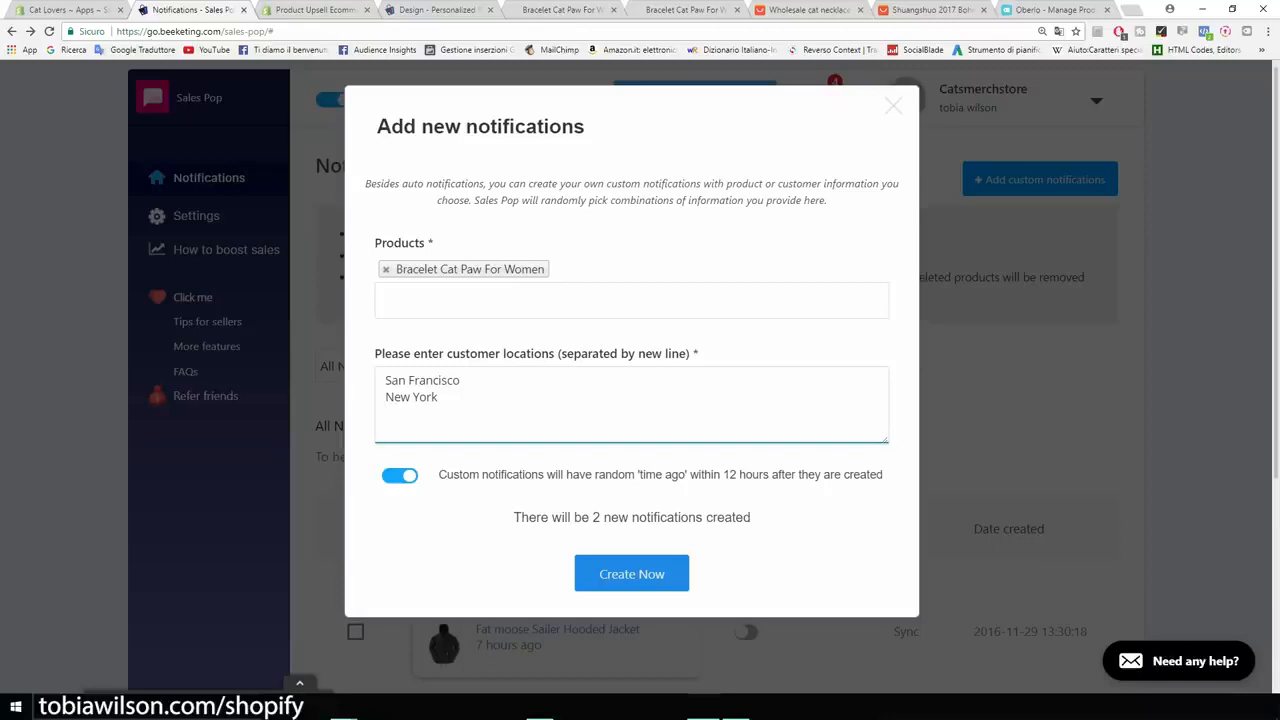
type("Cleveland")
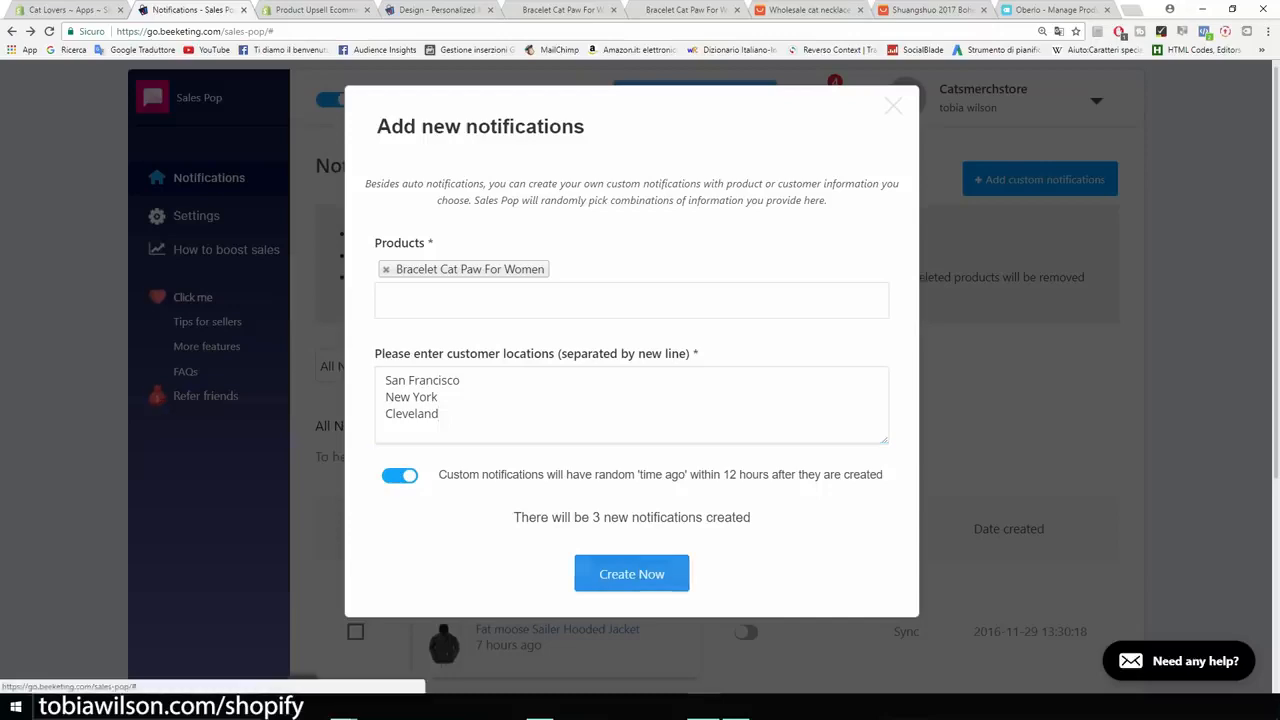
left_click(631, 574)
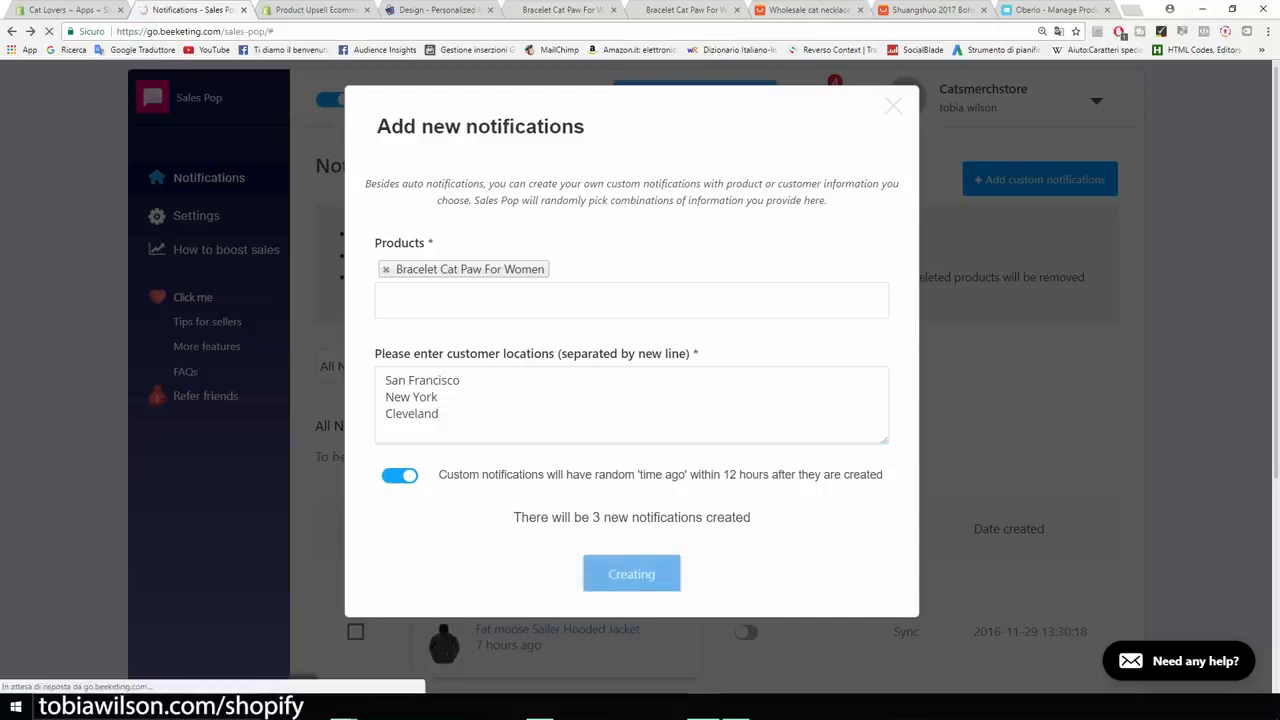
- Examine the custom bracelet notifications in the list at an enlarged page zoom, checking each location and time
scroll(207, 345, "down", 5)
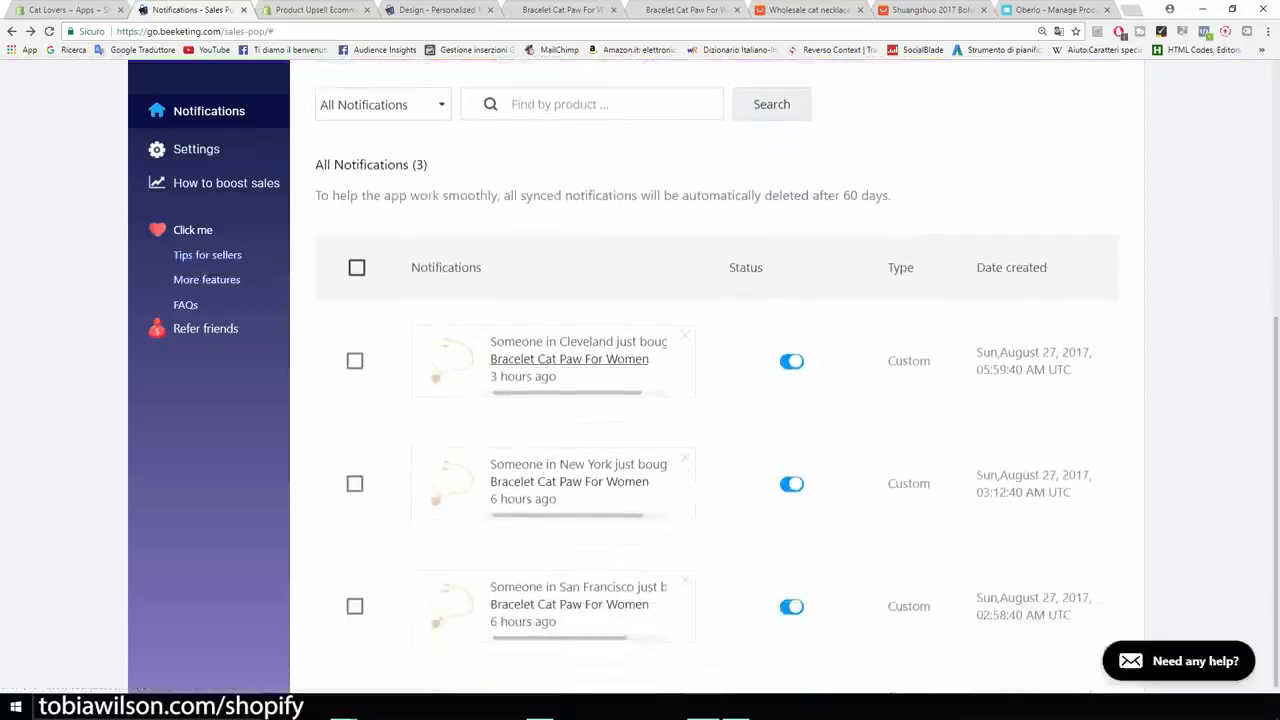
key("ctrl+plus")
key("ctrl+plus")
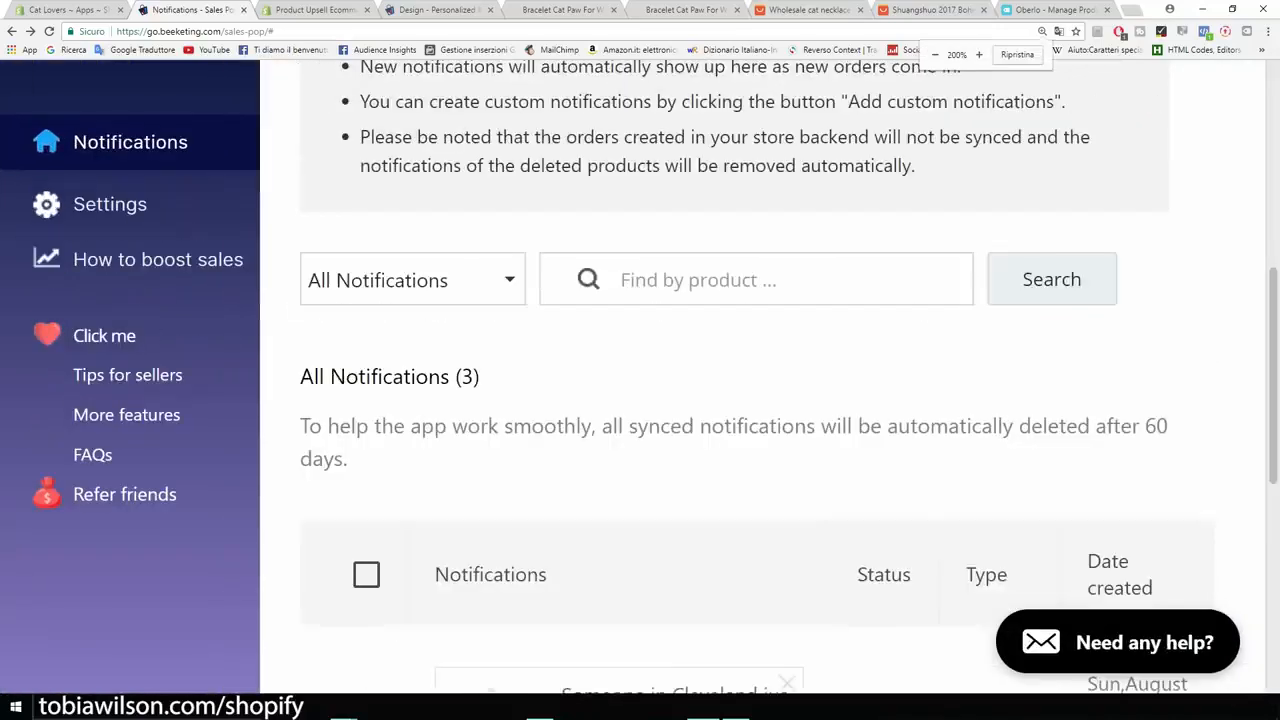
scroll(760, 400, "down", 4)
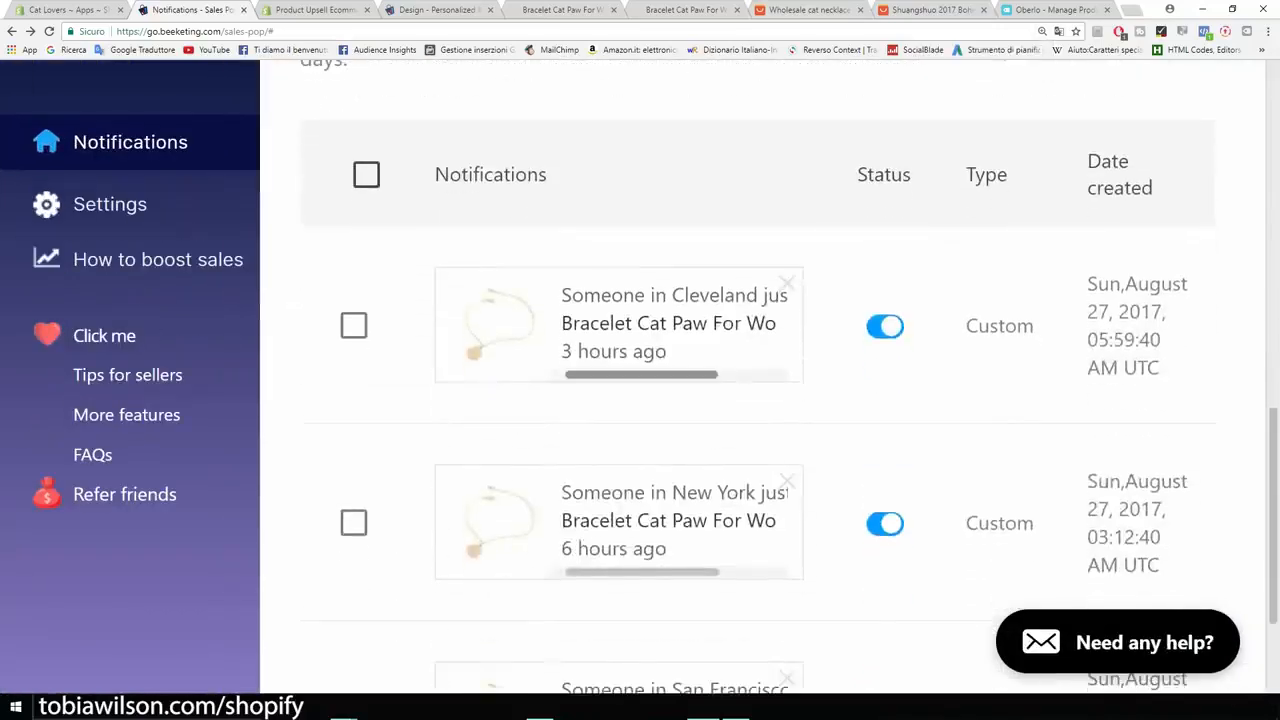
mouse_move(641, 375)
left_mouse_down()
mouse_move(695, 375)
mouse_move(641, 375)
left_mouse_up()
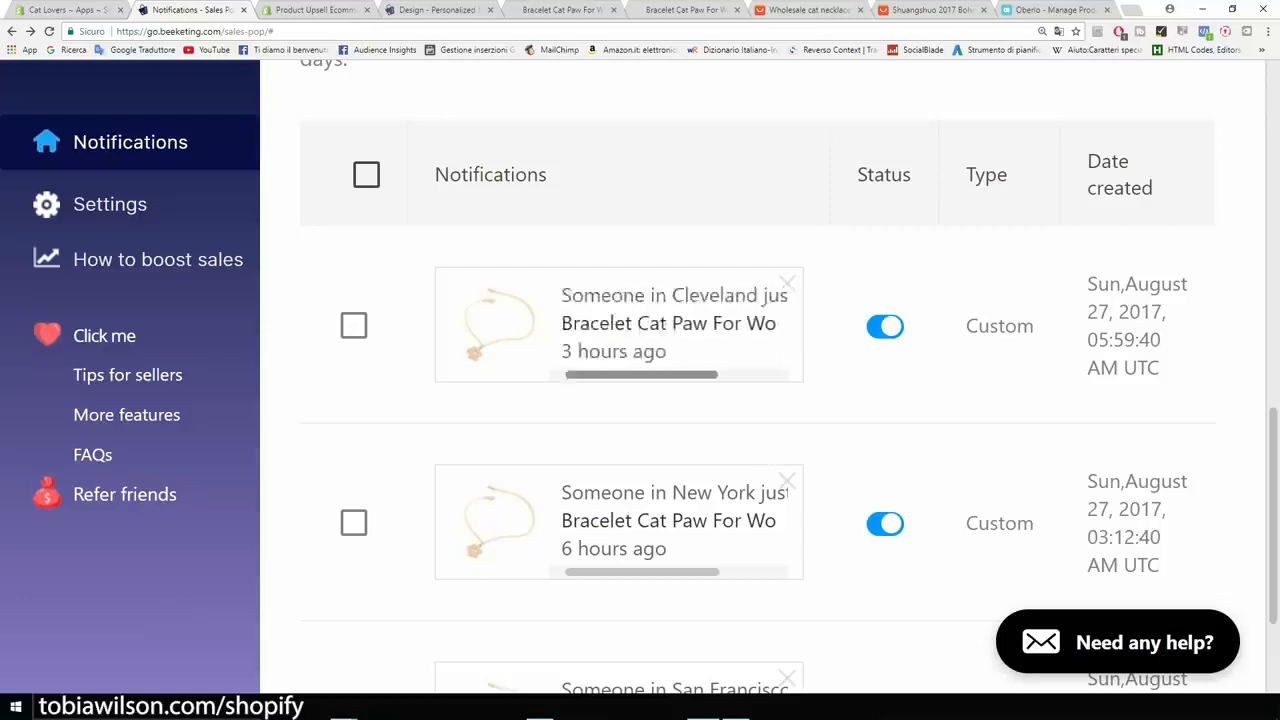
scroll(641, 375, "down", 2)
scroll(641, 375, "down", 1)
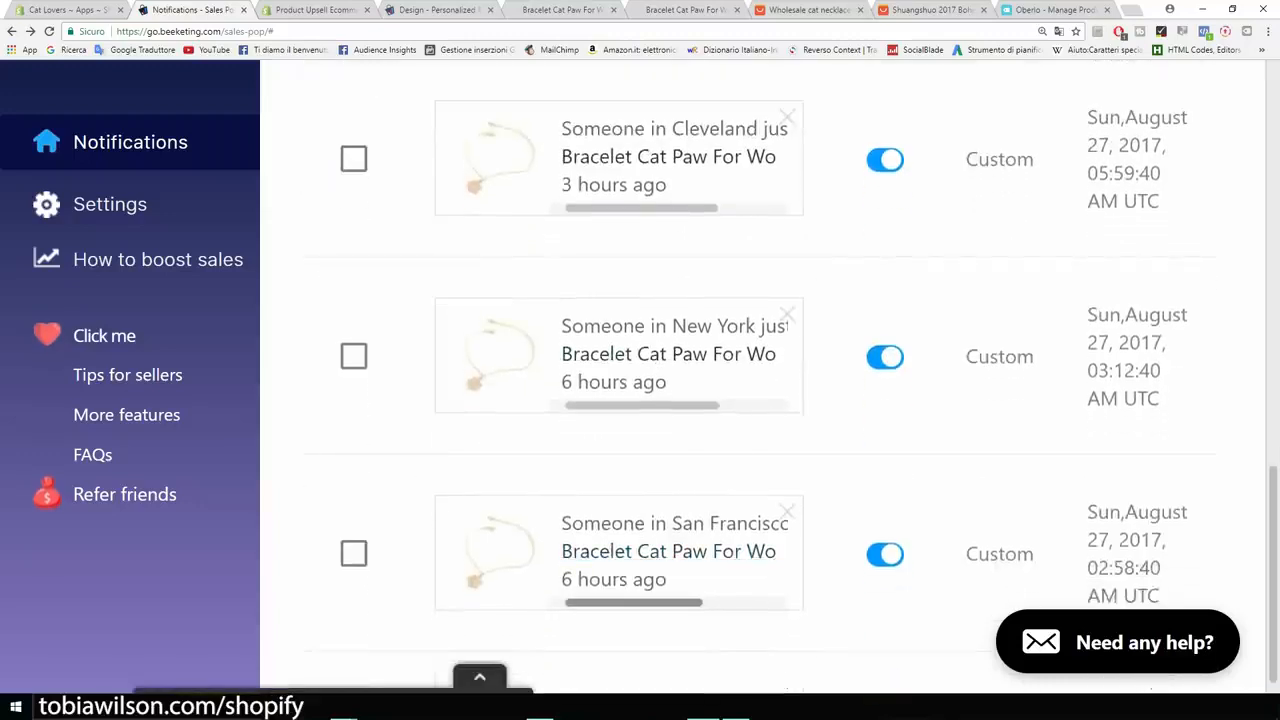
key("ctrl+minus")
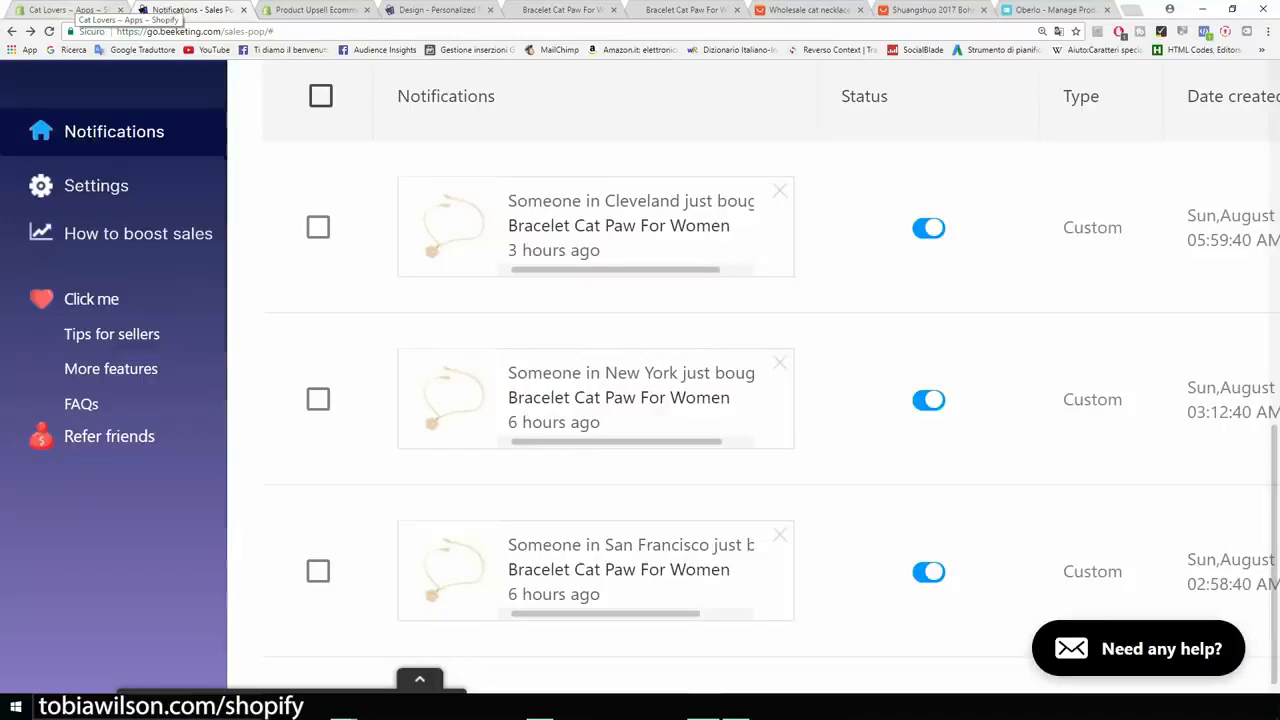
- Visit the Shopify App Store from the store's apps page, search for free shipping apps and open Free Shipping Bar by Hextom
left_click(70, 9)
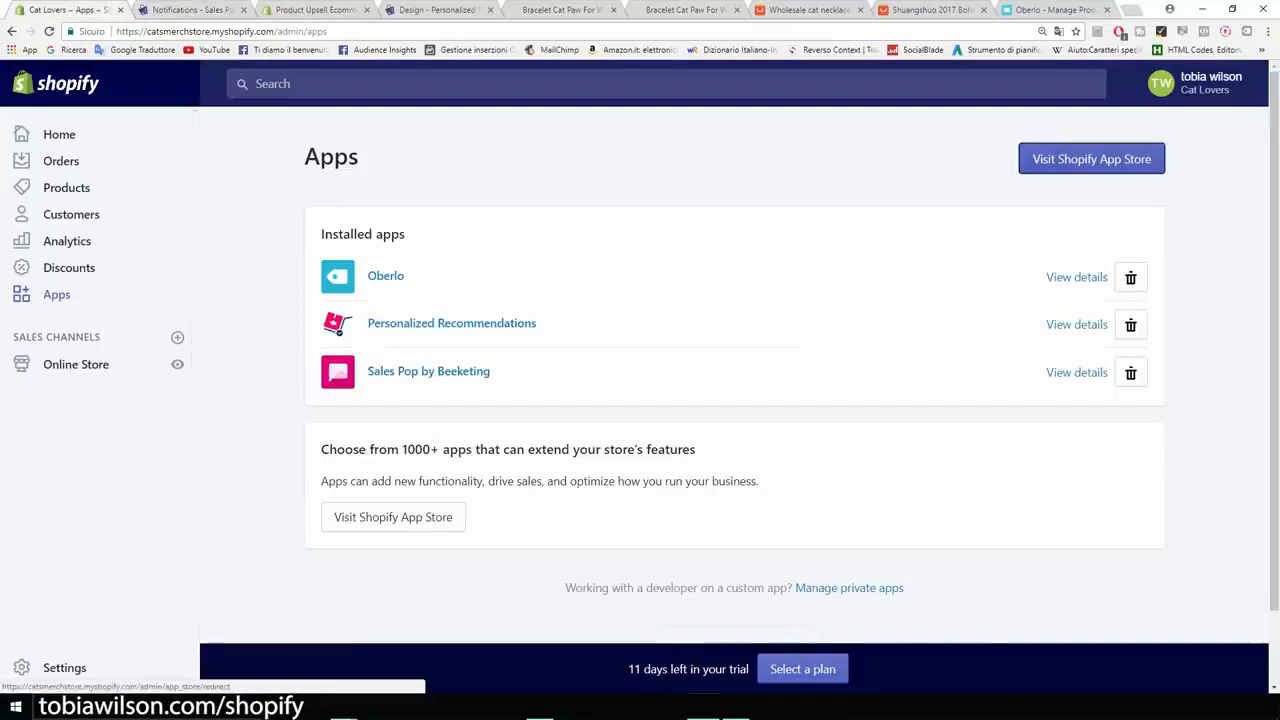
left_click(1091, 159)
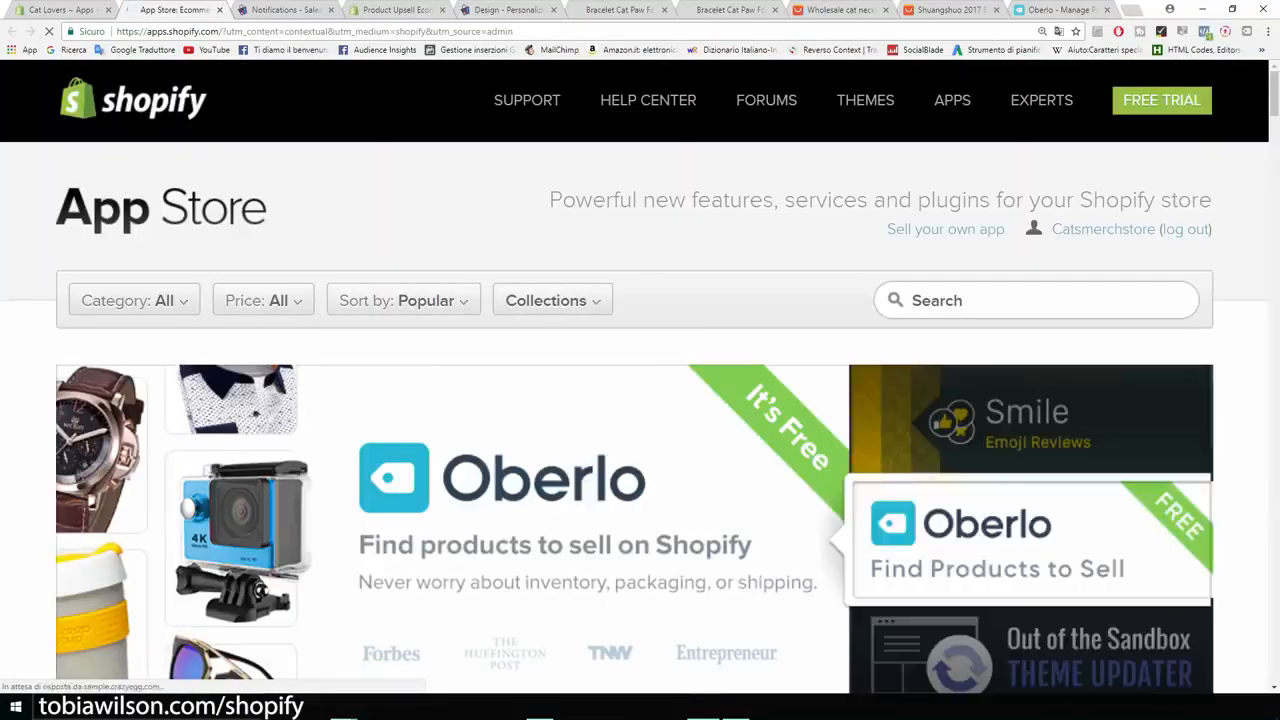
left_click(1036, 300)
type("free shipp")
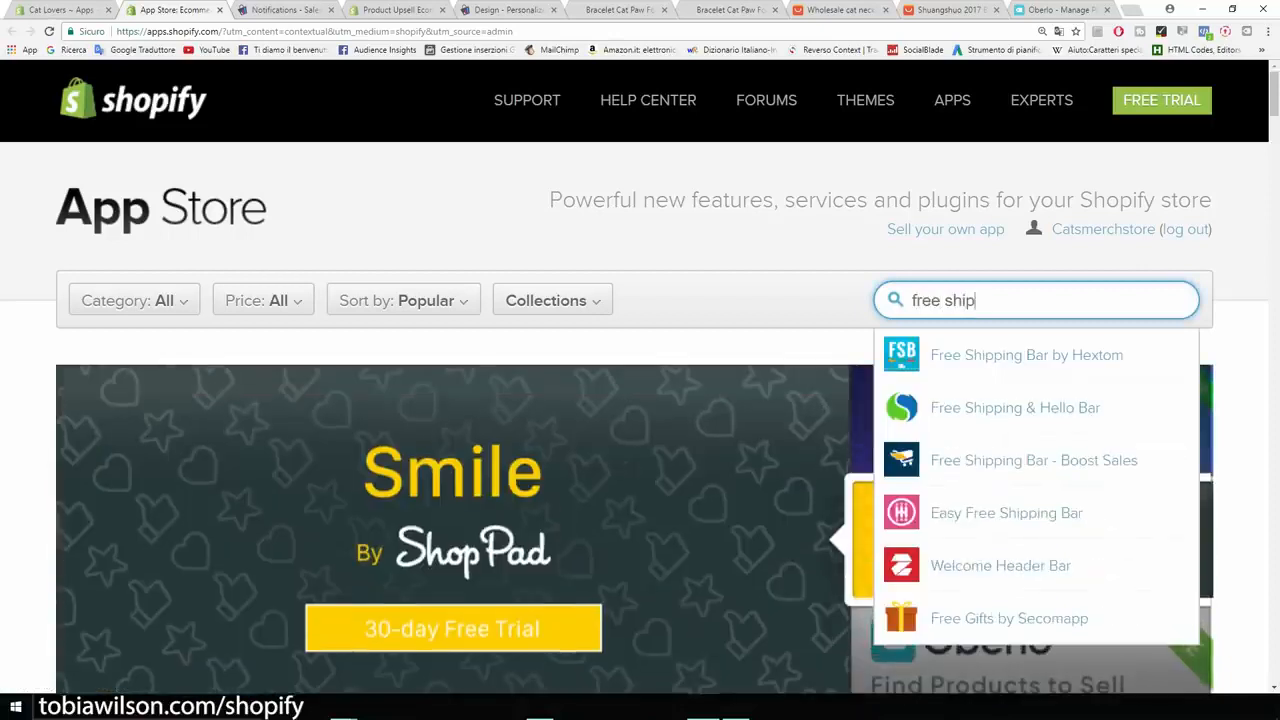
left_click(1036, 355)
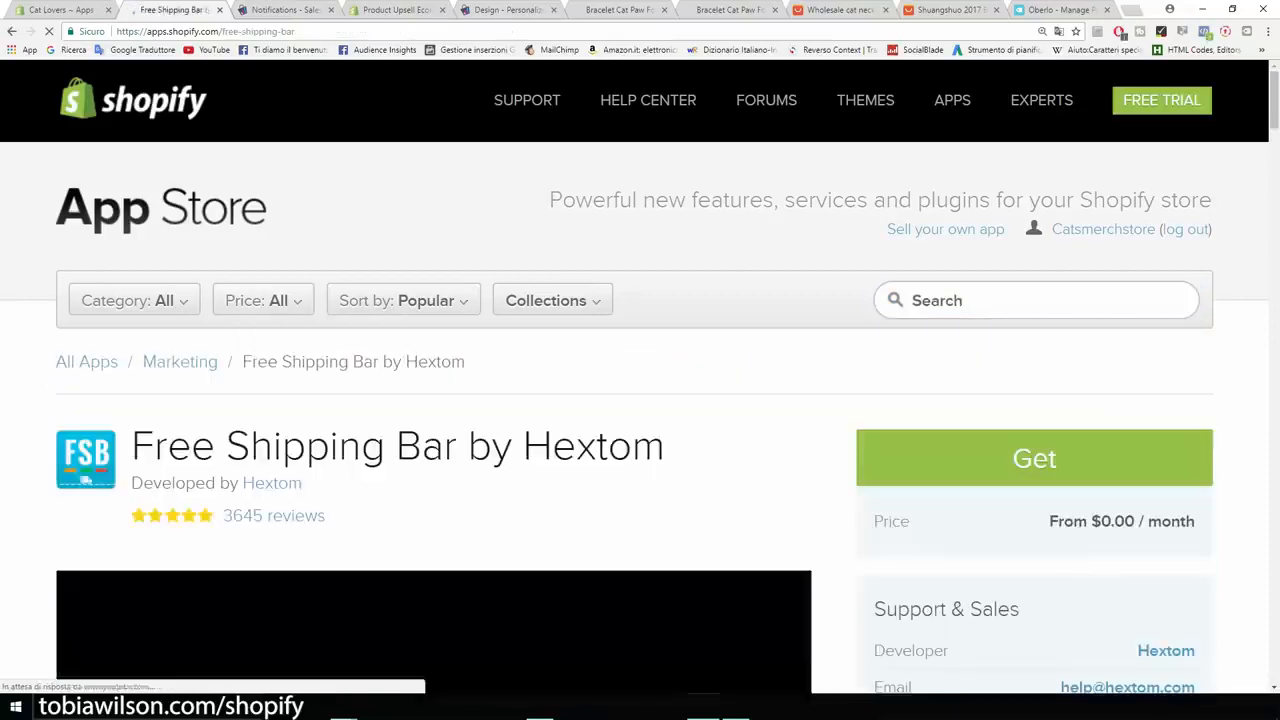
- Examine the Free Shipping Bar listing's preview image at an enlarged page zoom, checking the bar messages and styling options
scroll(634, 416, "down", 2)
scroll(475, 579, "down", 2)
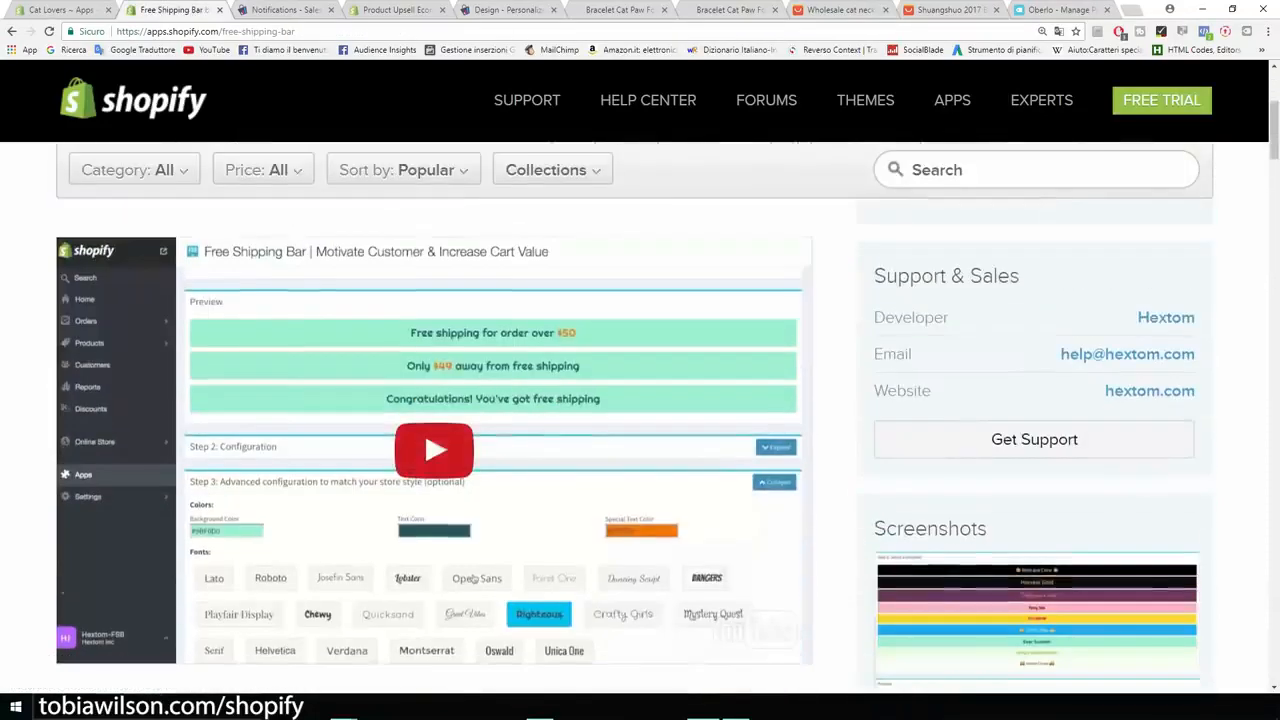
key("ctrl+plus")
key("ctrl+plus")
key("ctrl+plus")
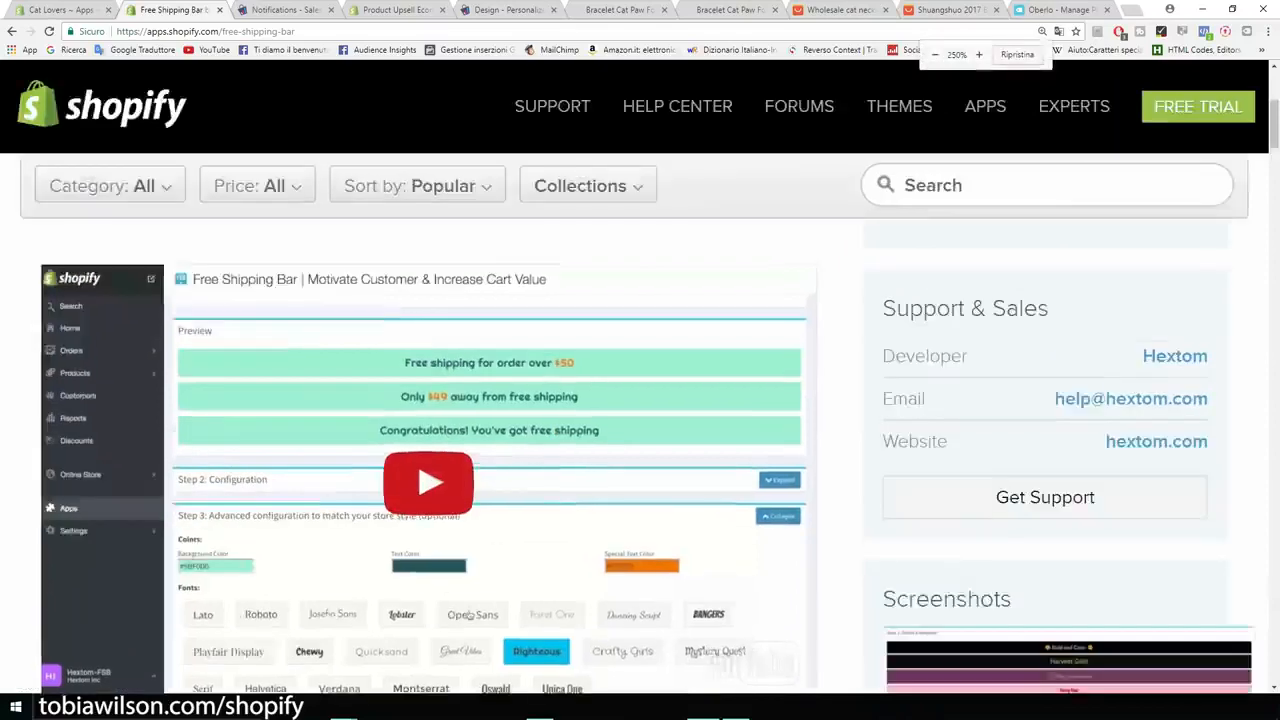
scroll(698, 622, "down", 5)
scroll(698, 622, "up", 1)
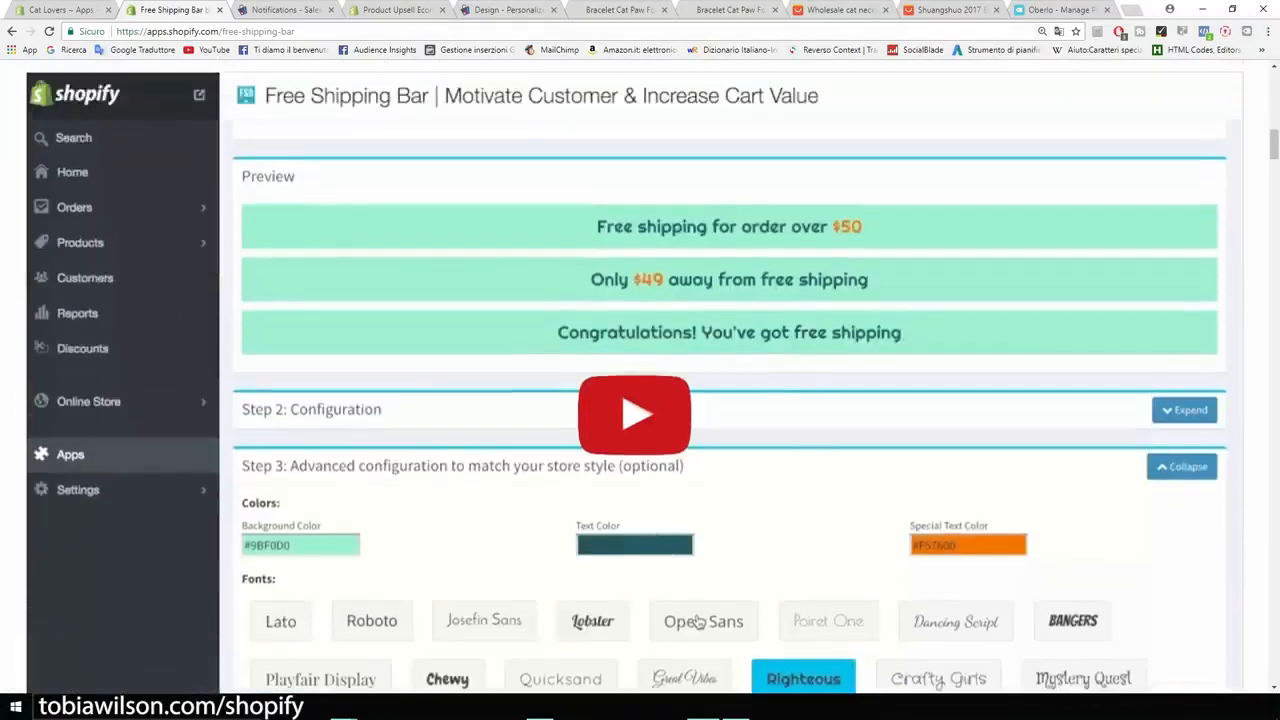
scroll(698, 622, "up", 8)
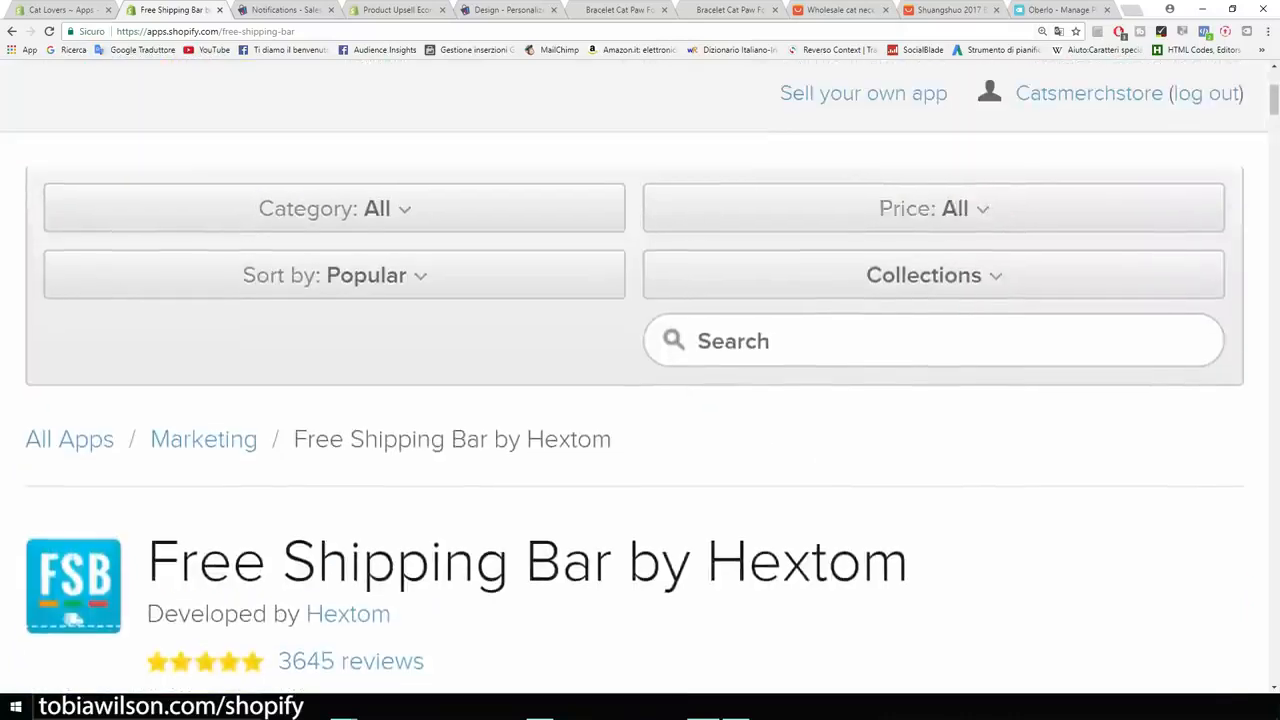
key("ctrl+minus")
key("ctrl+minus")
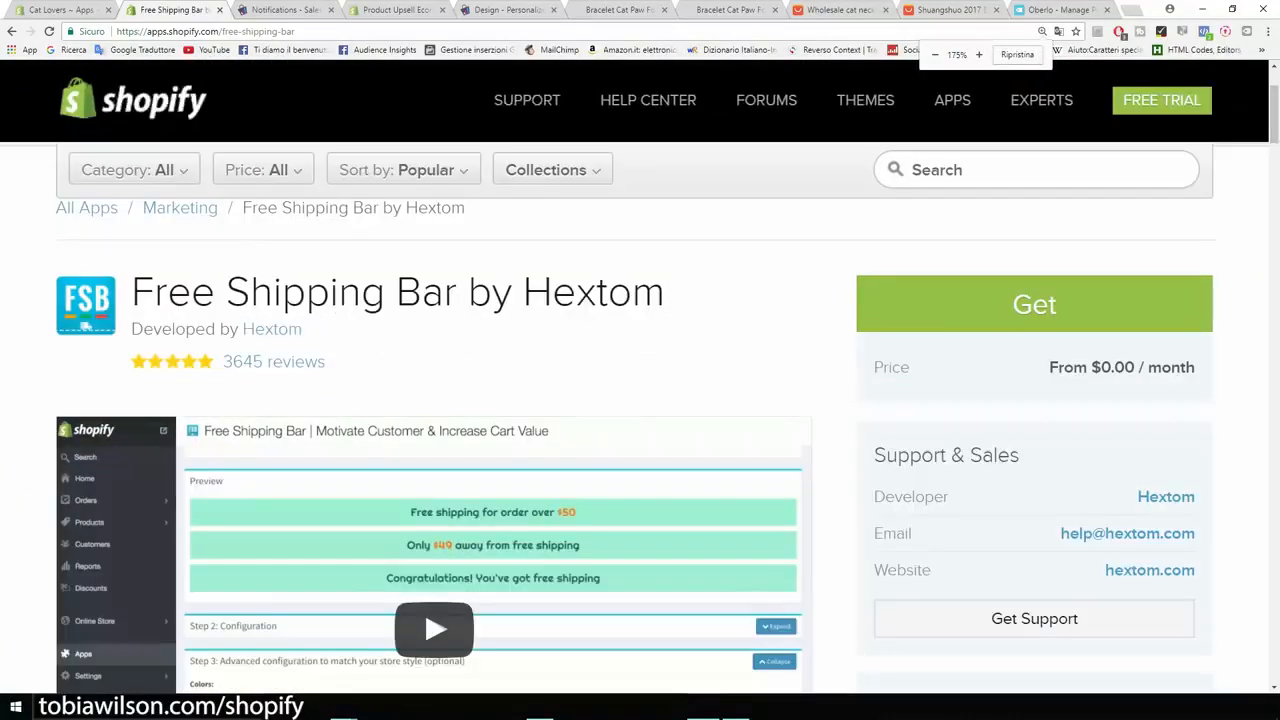
- Search the App Store for a countdown app and open the Countdown Timer Bar by Hextom listing
left_click(1000, 170)
type("counter")
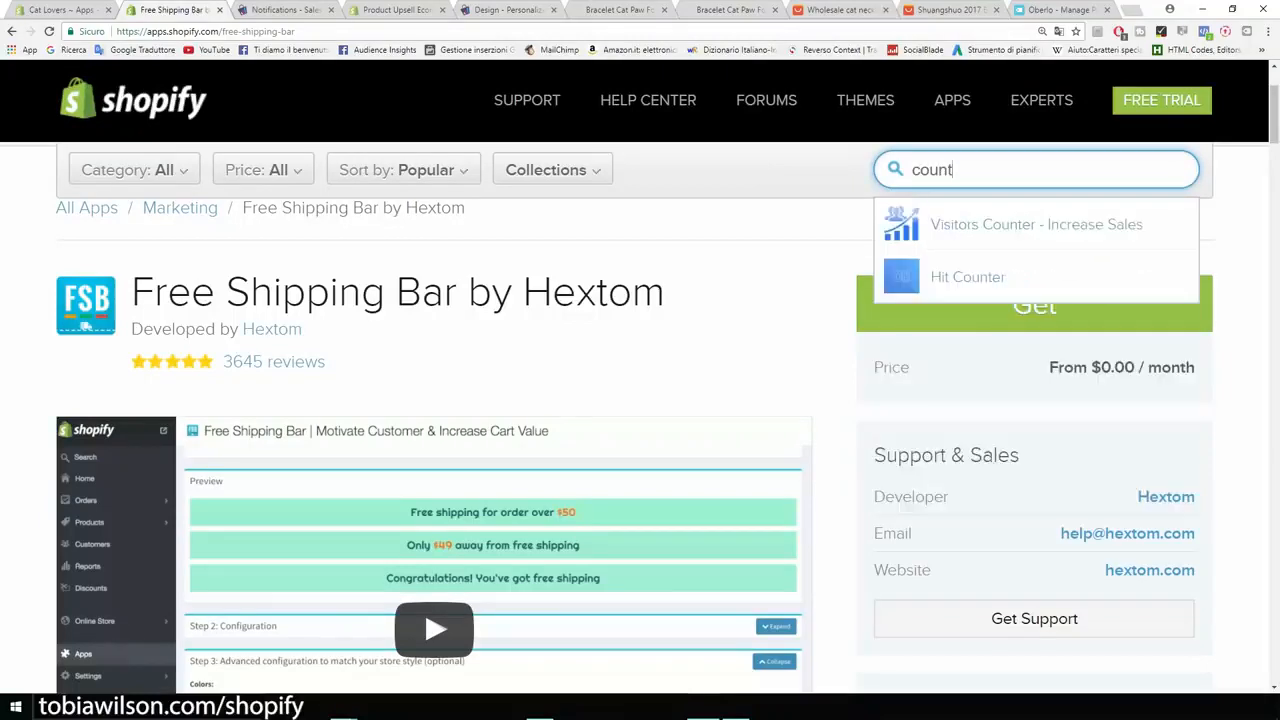
key("BackSpace")
key("BackSpace")
key("BackSpace")
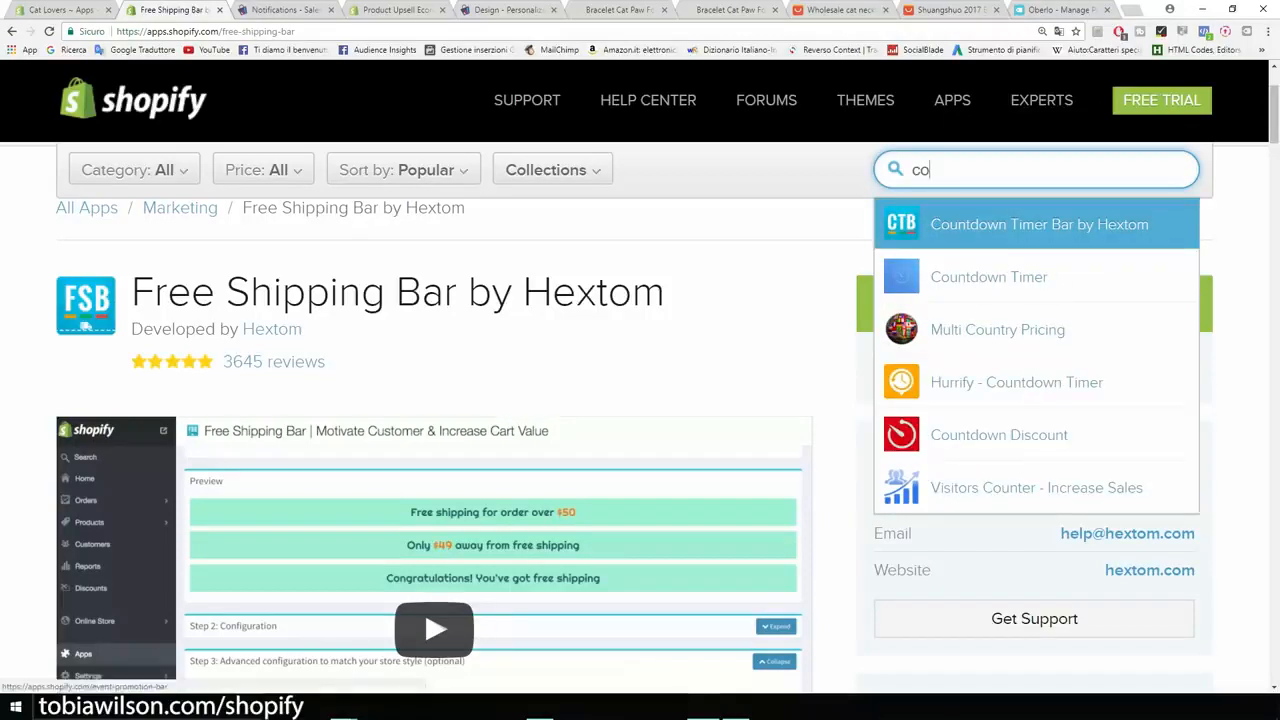
left_click(1038, 225)
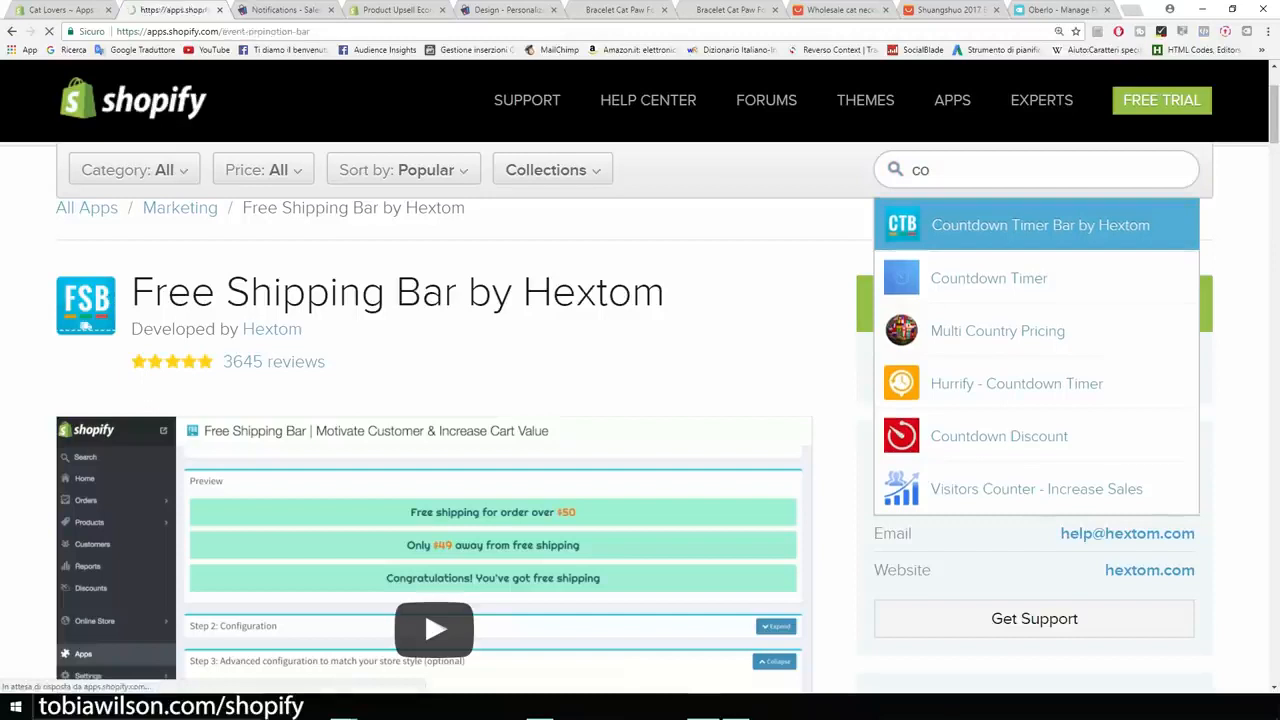
- Review the Countdown Timer Bar listing, checking its monthly price, app name and the timer banner in the preview
scroll(640, 400, "down", 2)
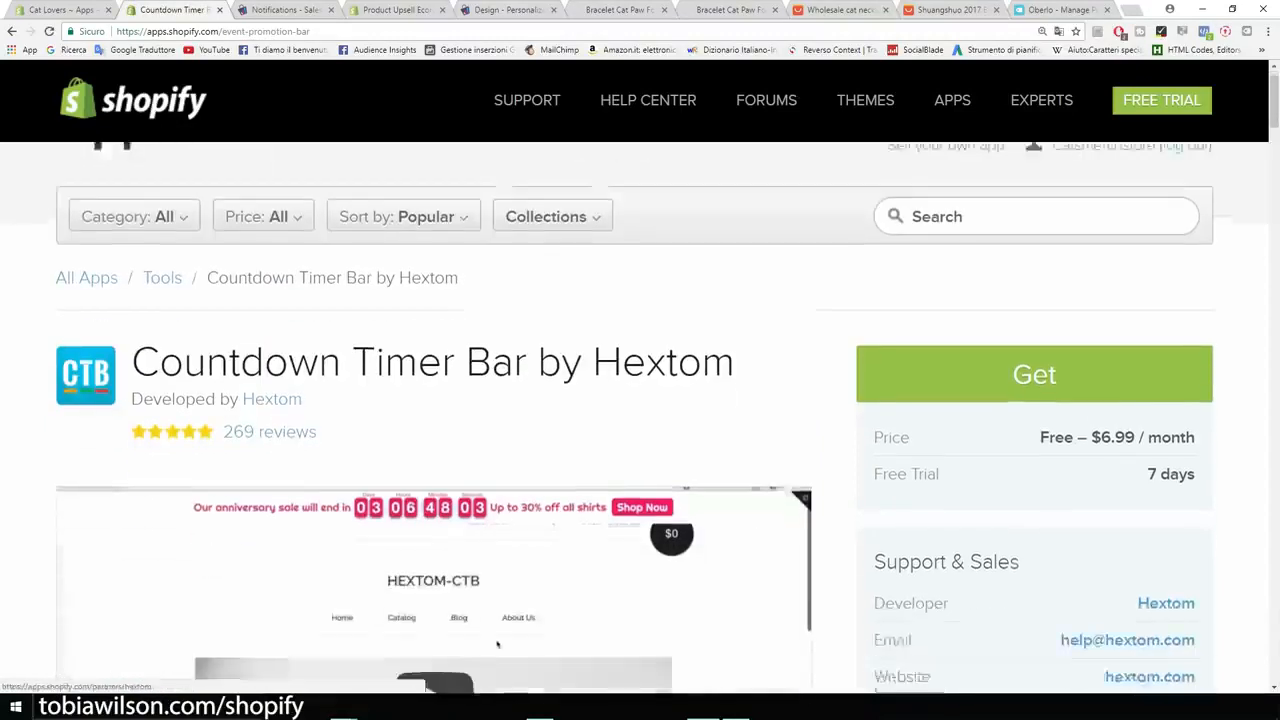
left_click_drag(1101, 388, 1135, 388)
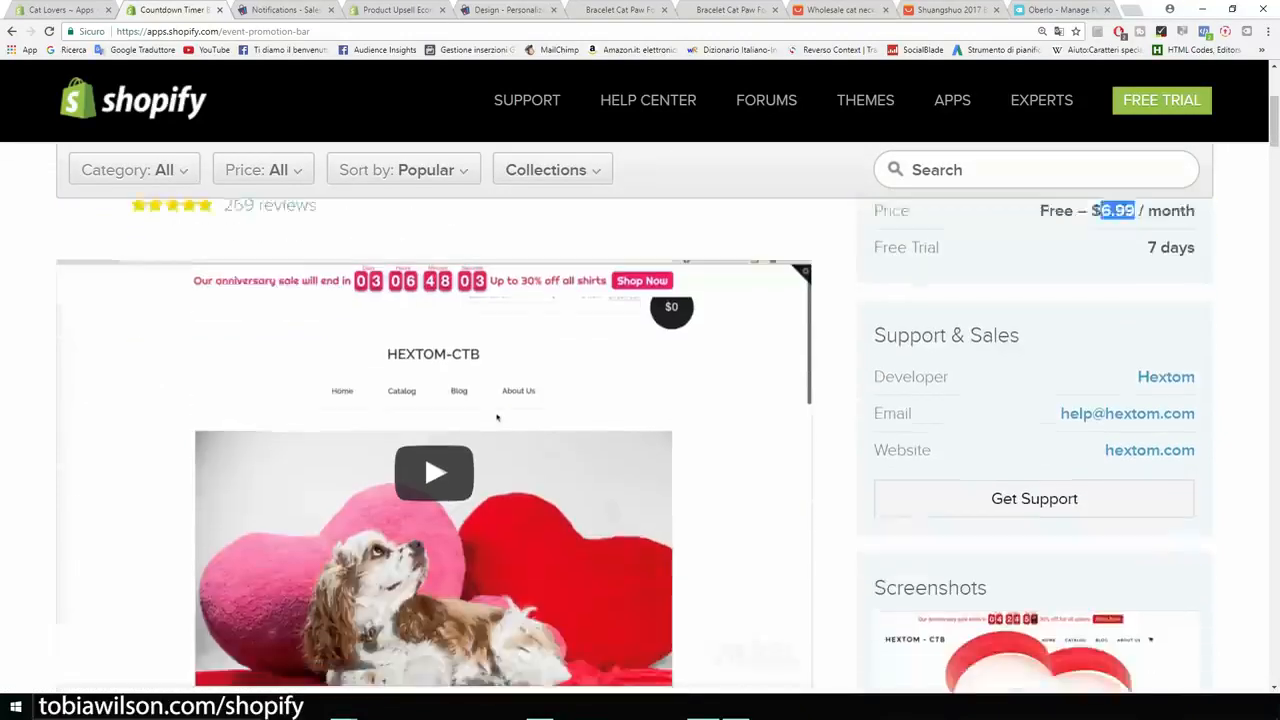
scroll(634, 445, "down", 1)
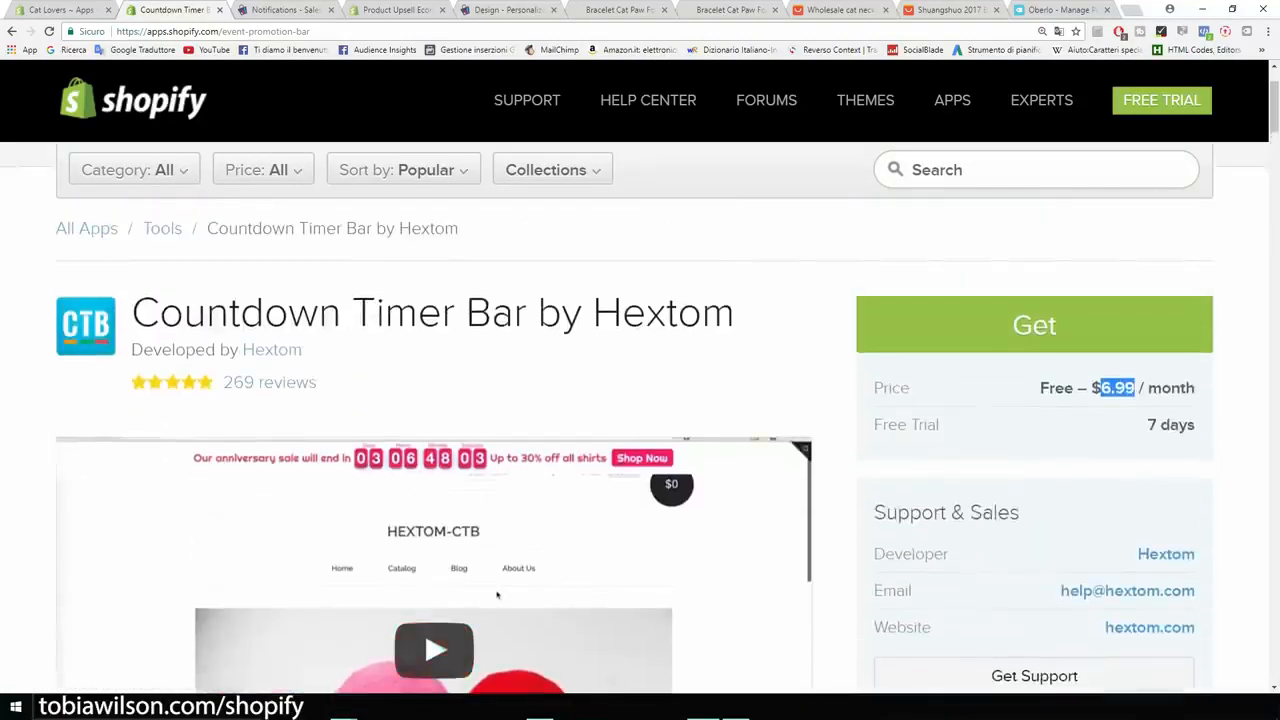
left_click_drag(736, 313, 158, 313)
left_click(160, 314)
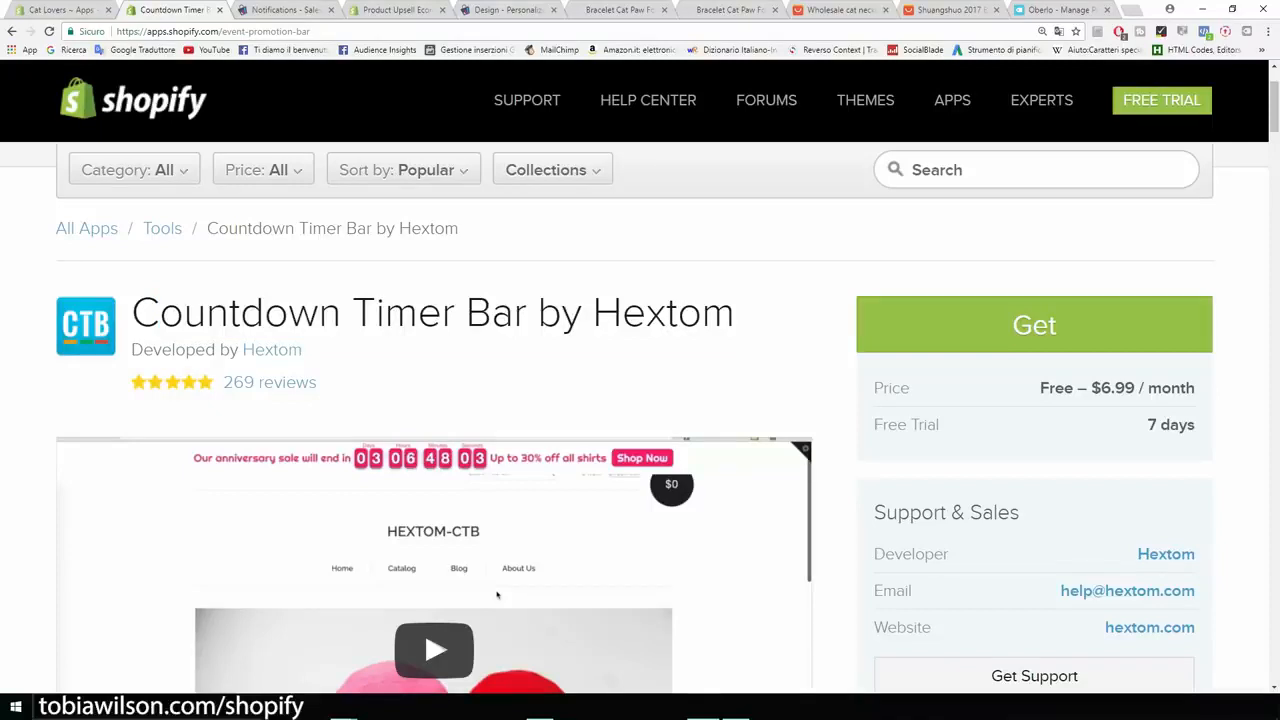
scroll(497, 595, "up", 2)
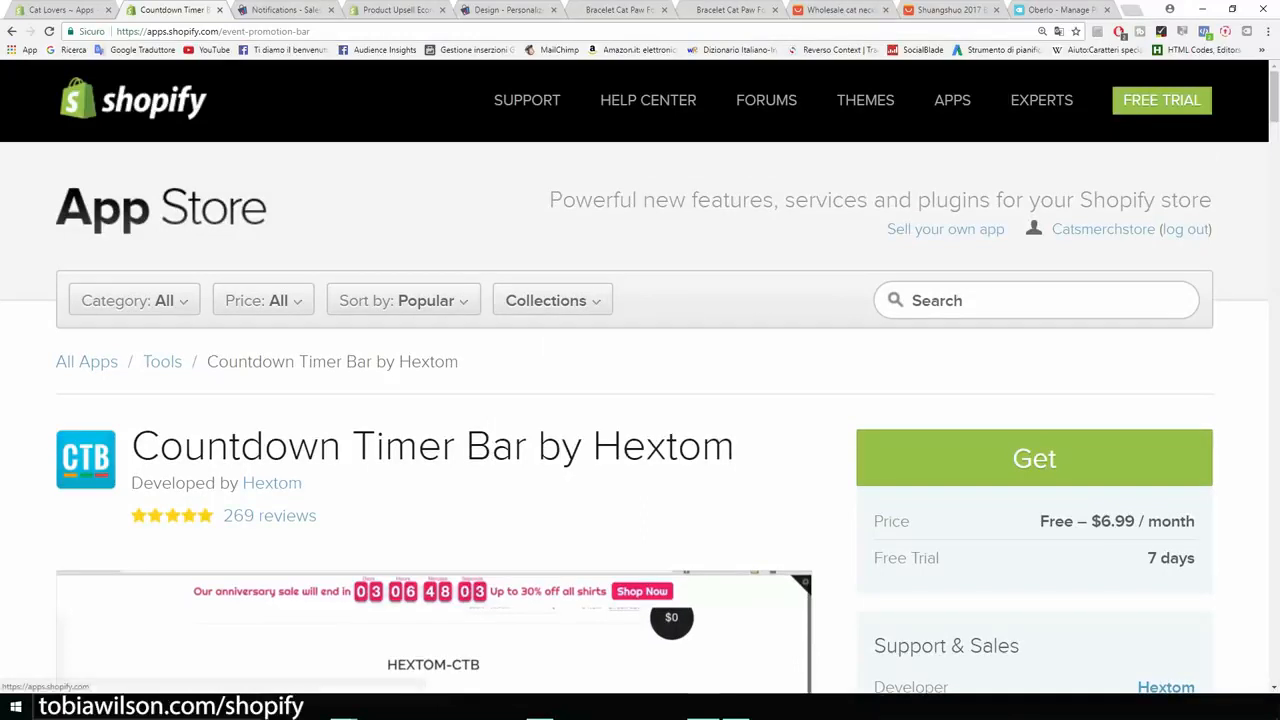
- Return to the App Store home page and browse the featured, recommended and new apps
left_click(160, 207)
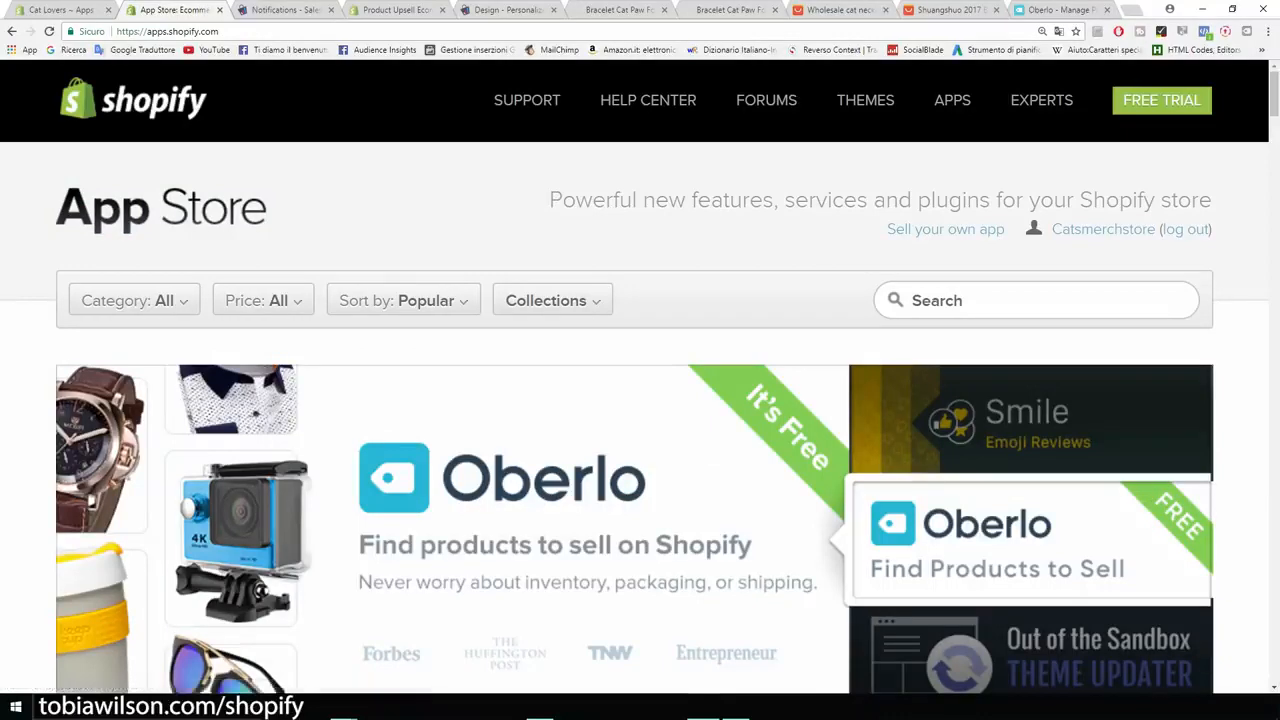
scroll(640, 420, "down", 10)
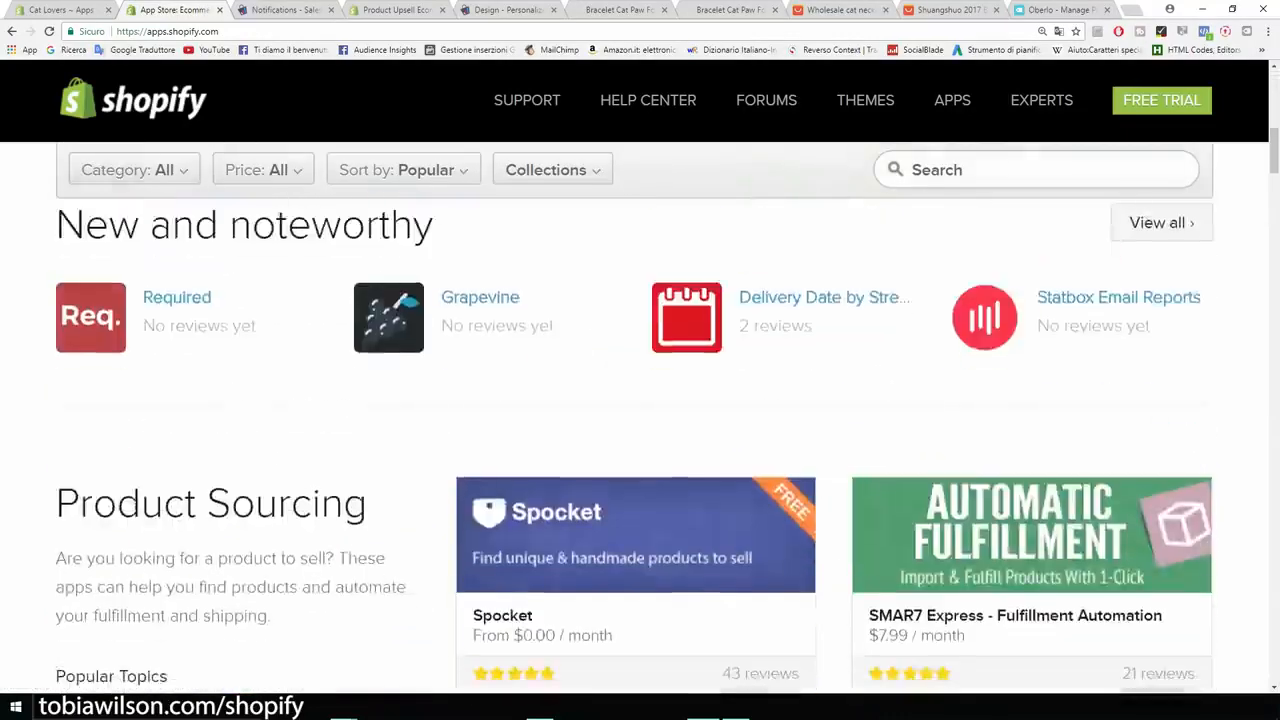
scroll(640, 420, "up", 10)
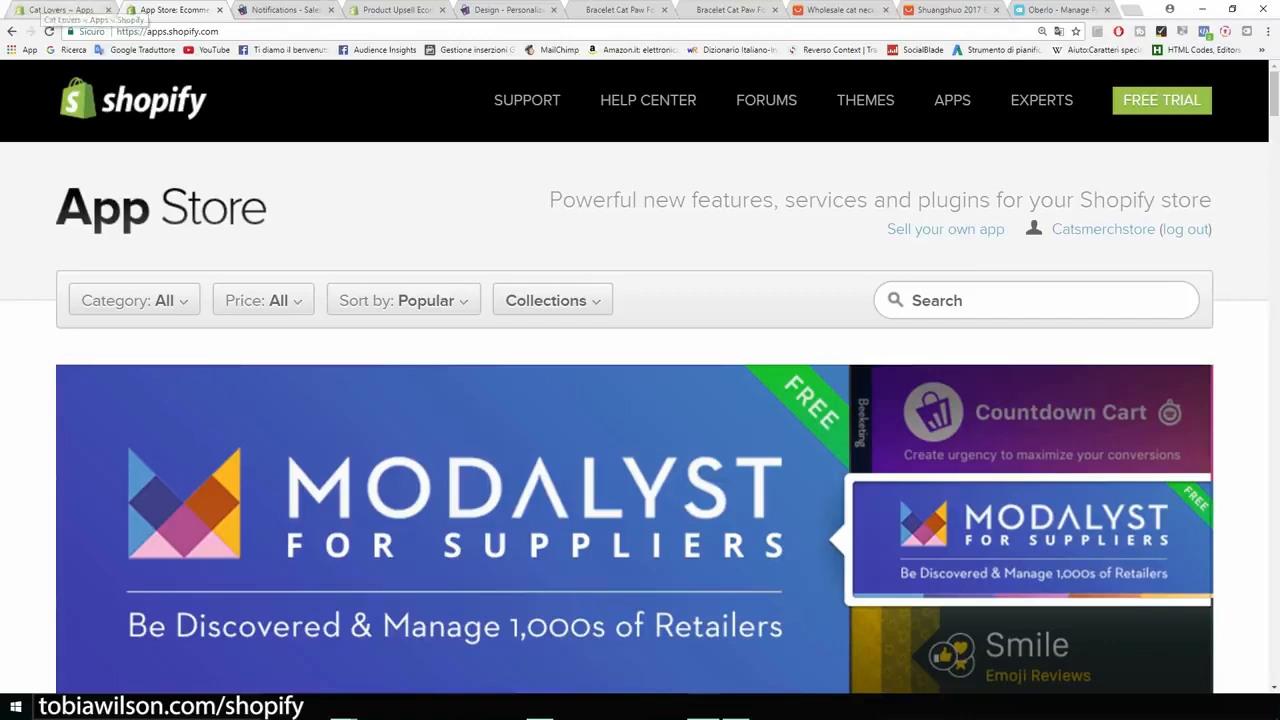
scroll(640, 420, "down", 6)
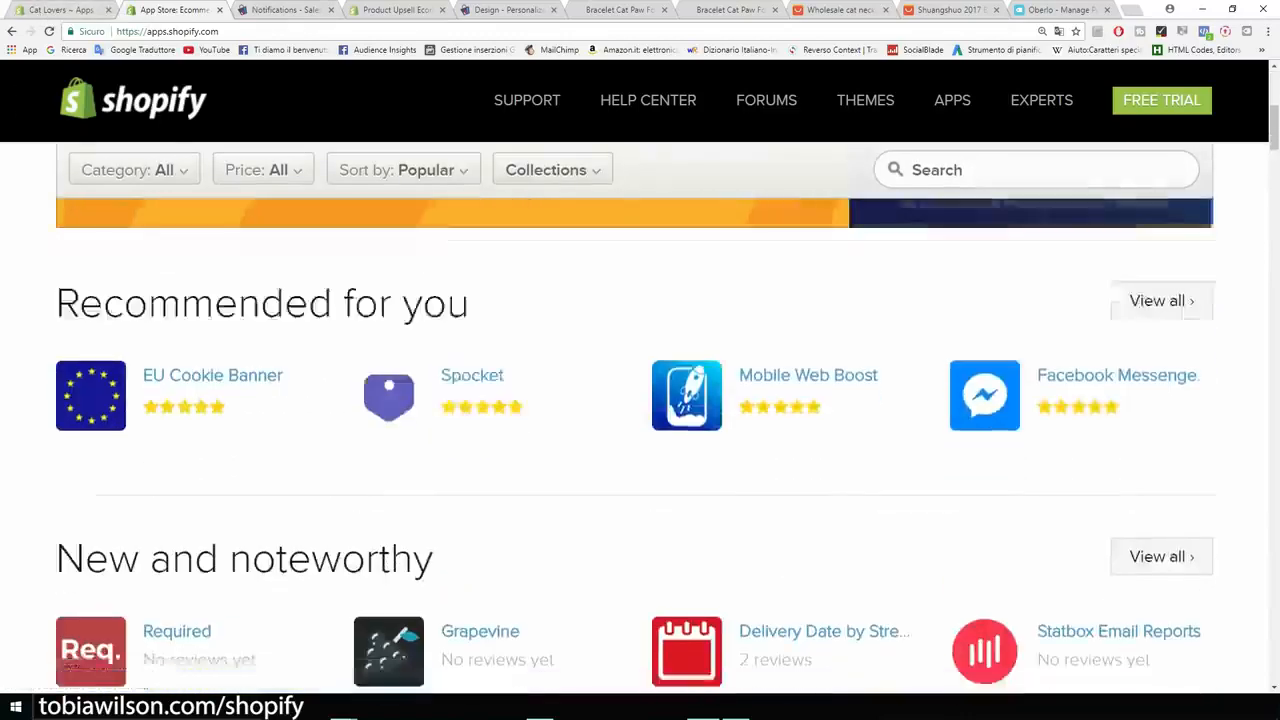
scroll(640, 420, "up", 7)
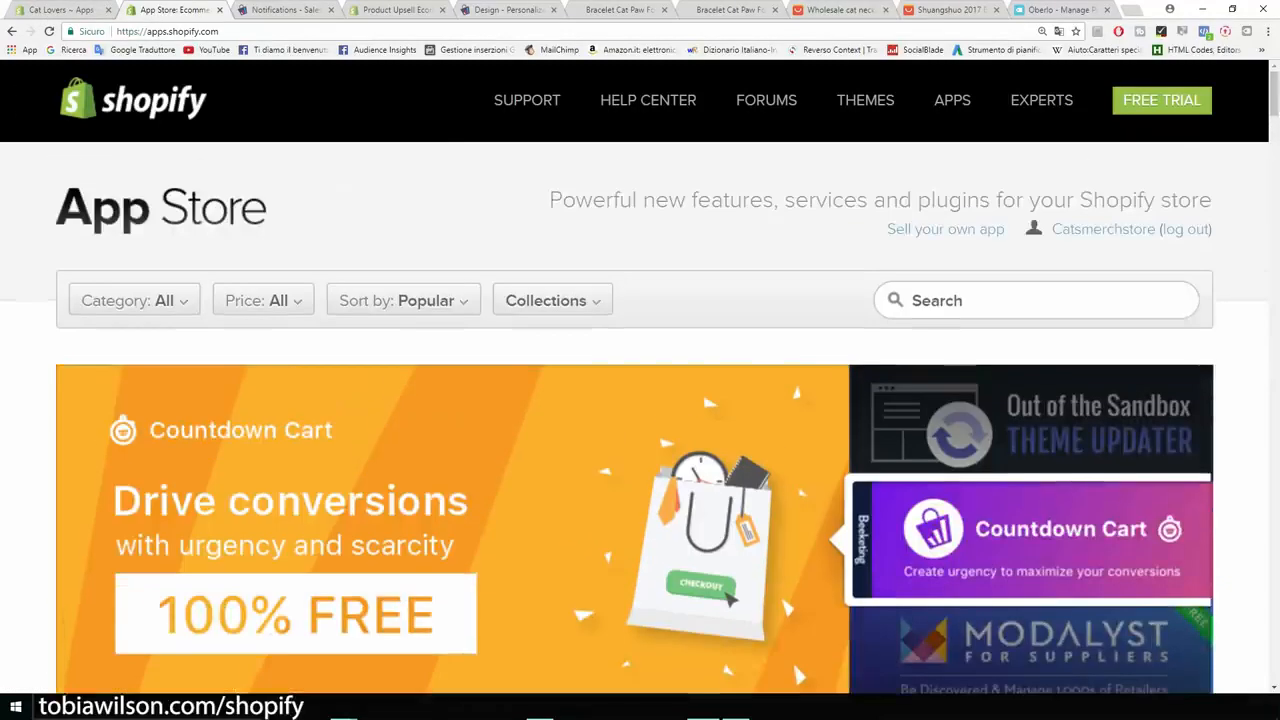
- Switch to the Cat Lovers storefront, look over the home page's products and newsletter section, and open the Products page
left_click(62, 10)
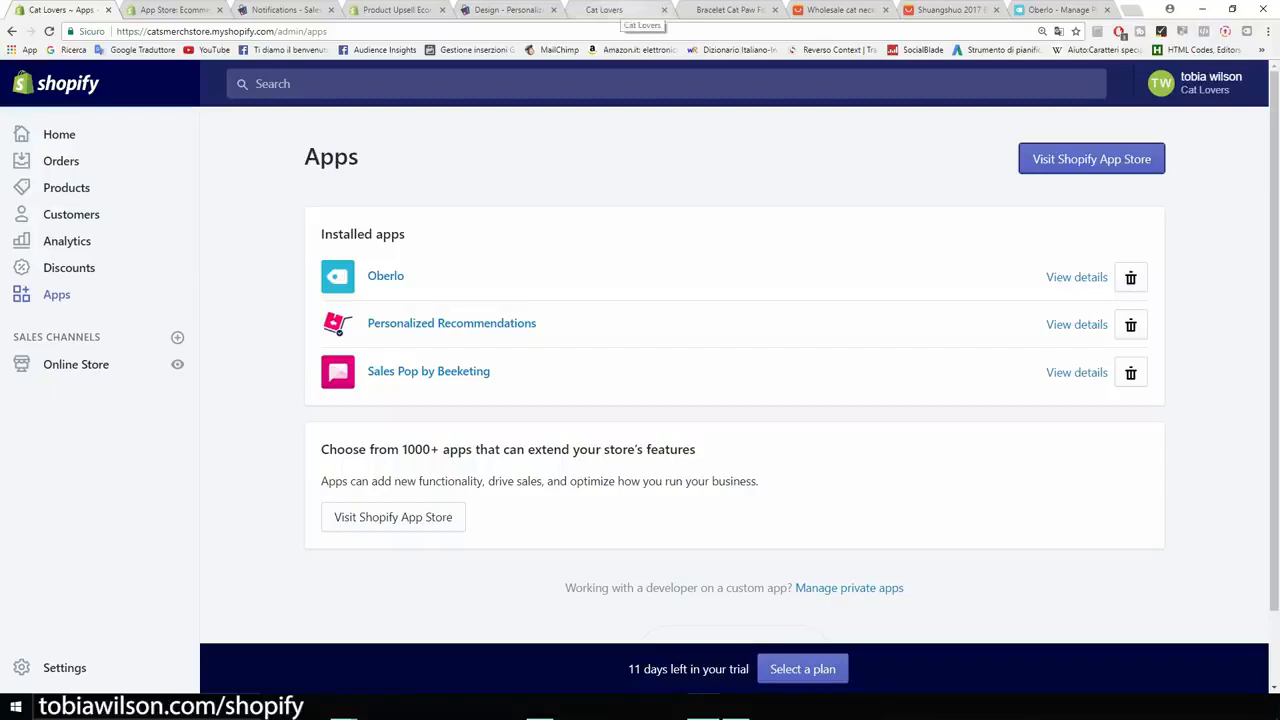
left_click(630, 10)
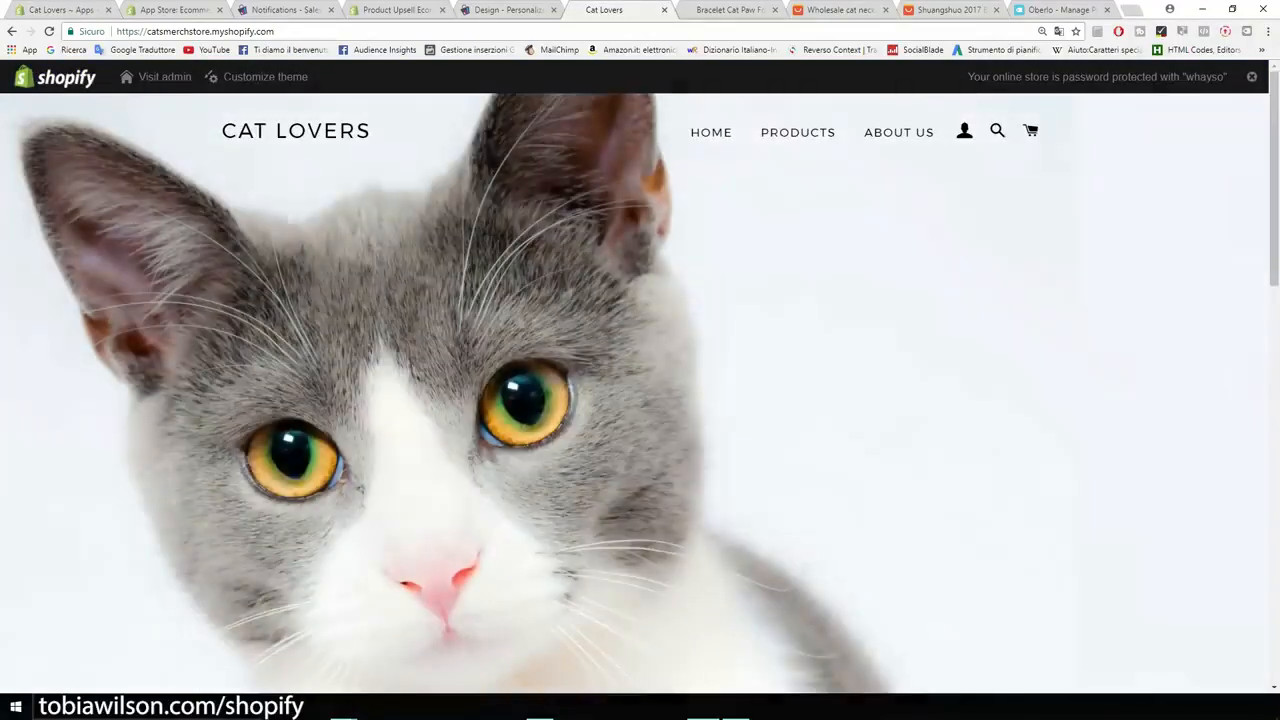
scroll(640, 390, "down", 6)
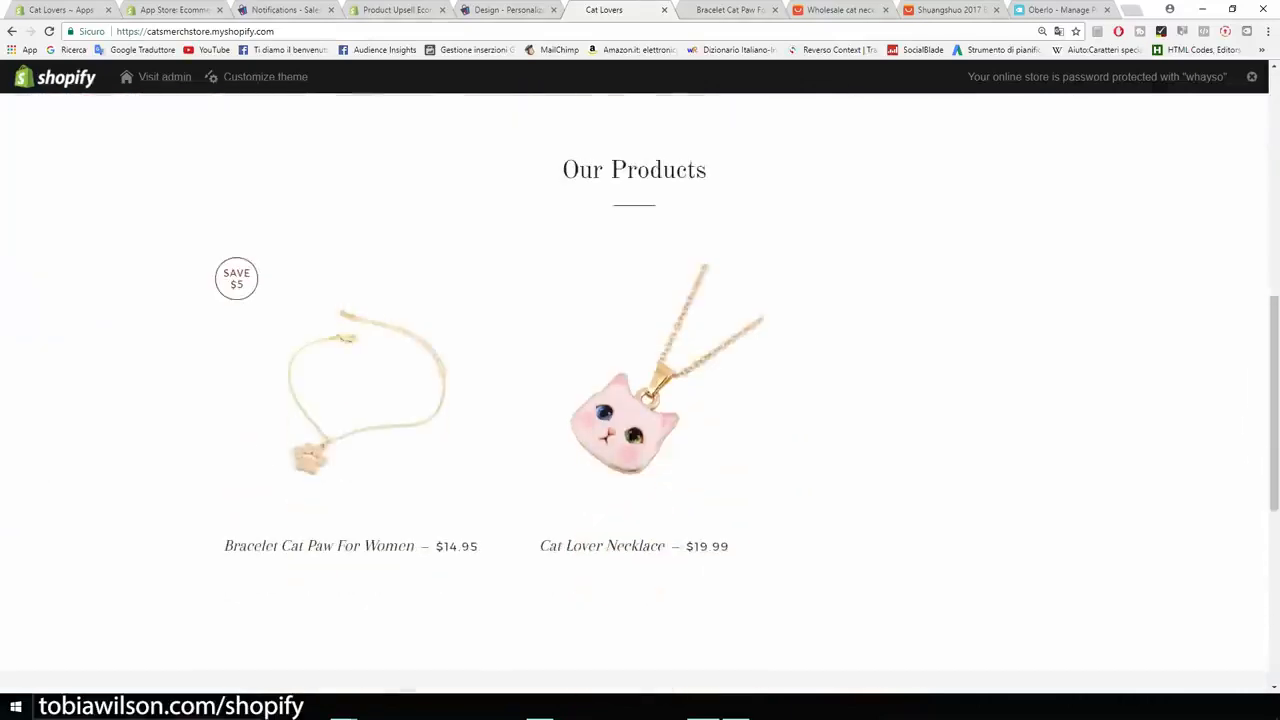
scroll(640, 390, "down", 2)
scroll(640, 390, "down", 2)
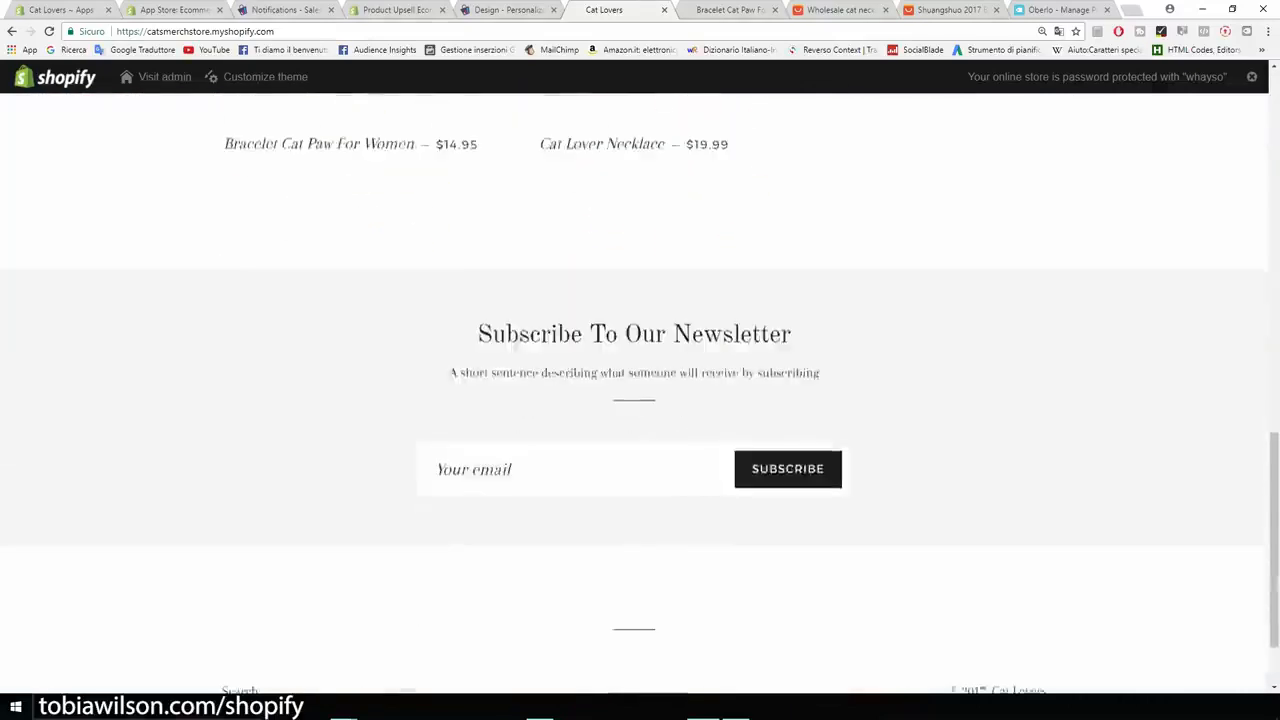
scroll(640, 390, "up", 5)
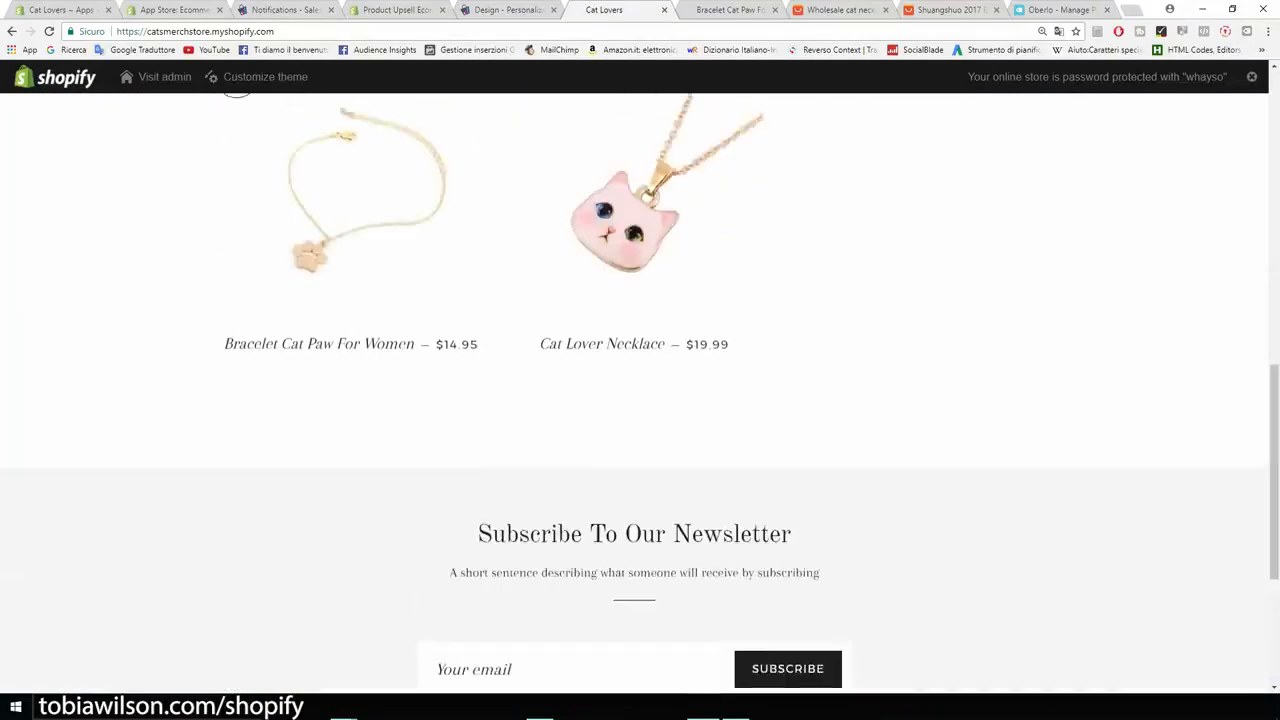
scroll(640, 390, "down", 5)
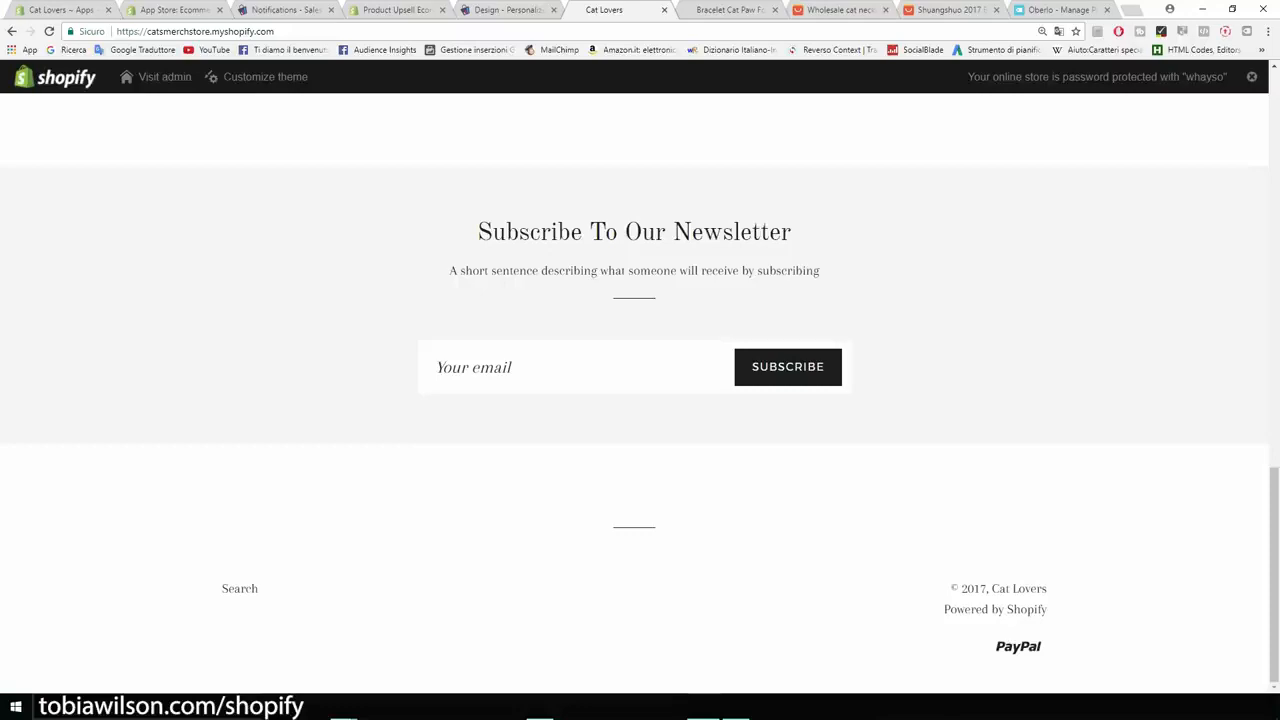
scroll(640, 390, "up", 8)
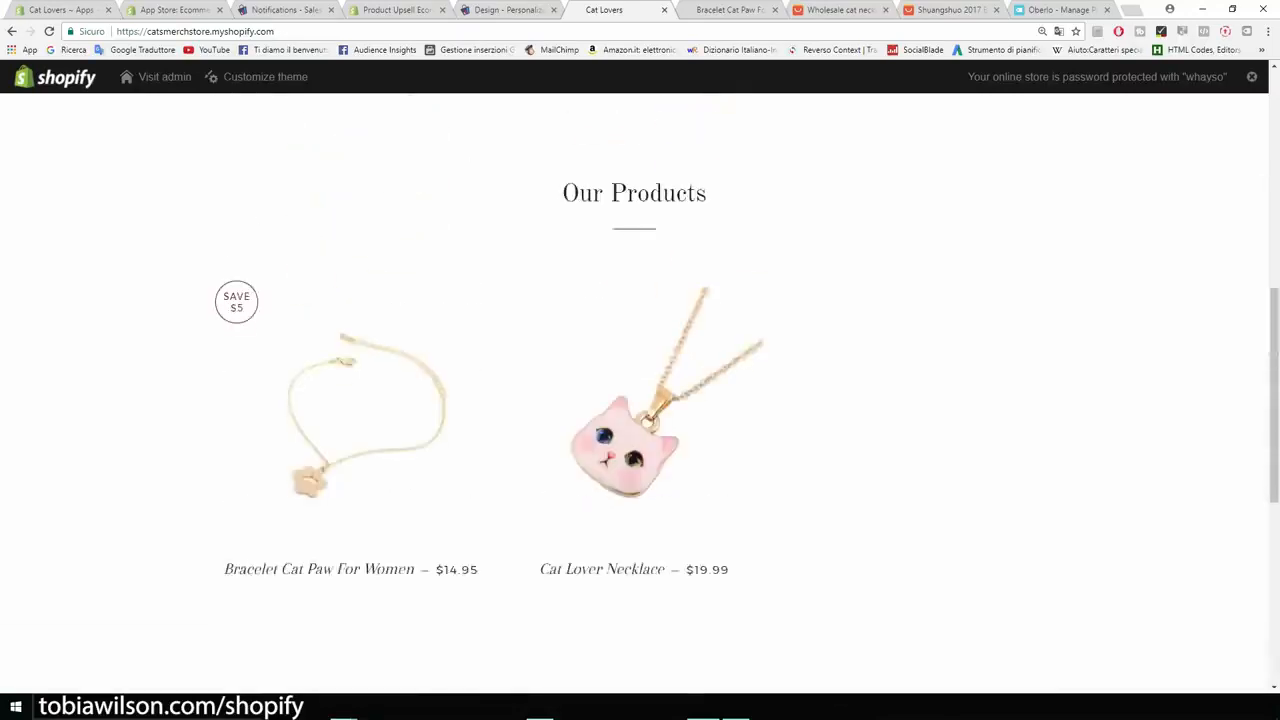
scroll(640, 390, "down", 1)
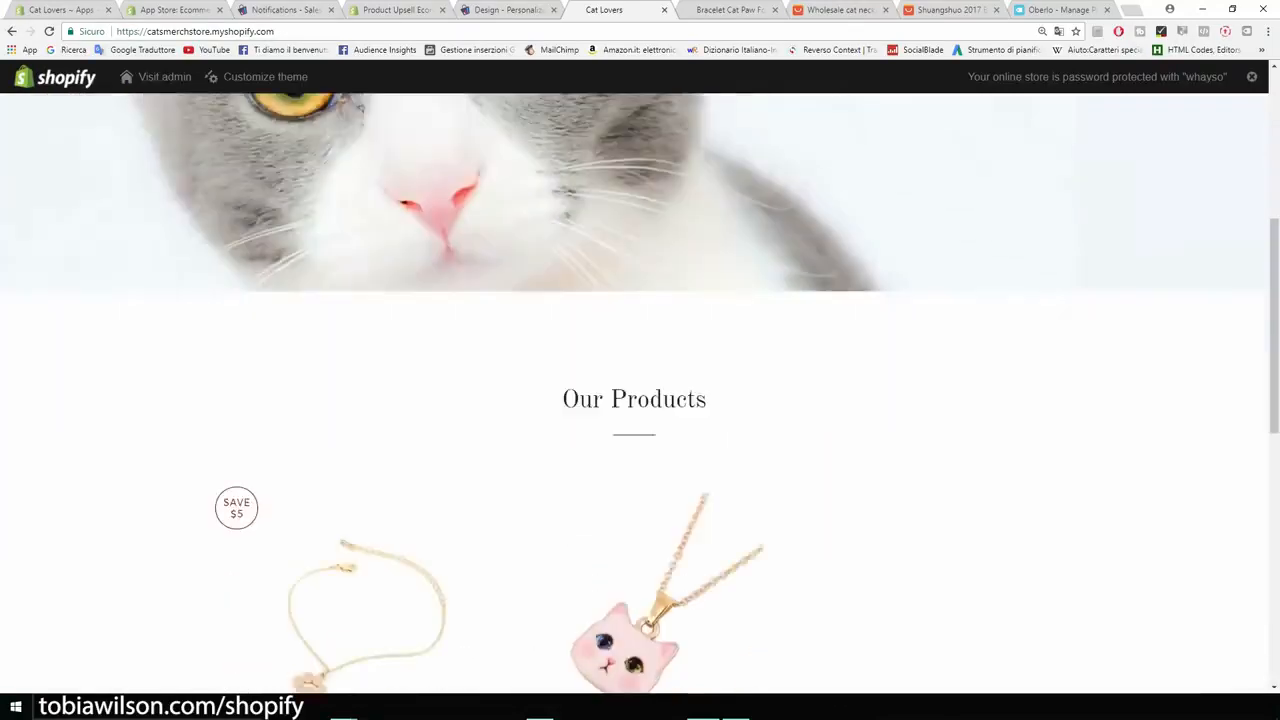
left_click_drag(708, 400, 560, 400)
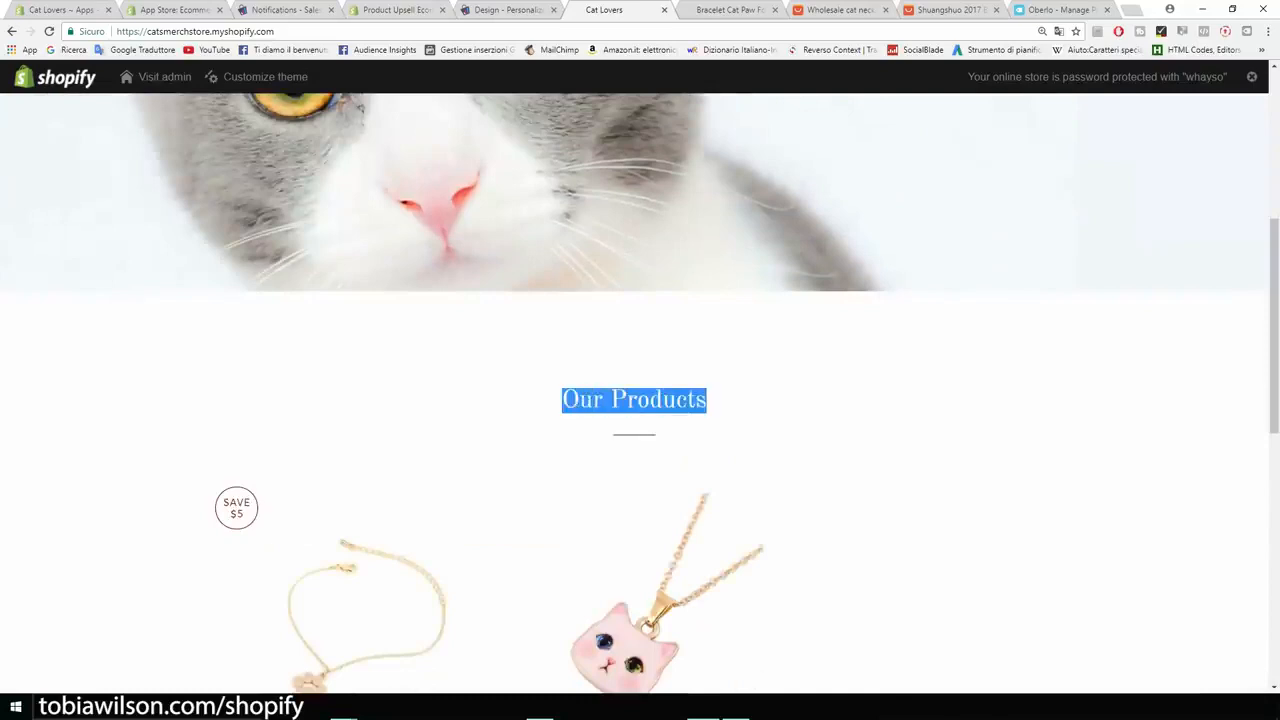
scroll(640, 390, "up", 4)
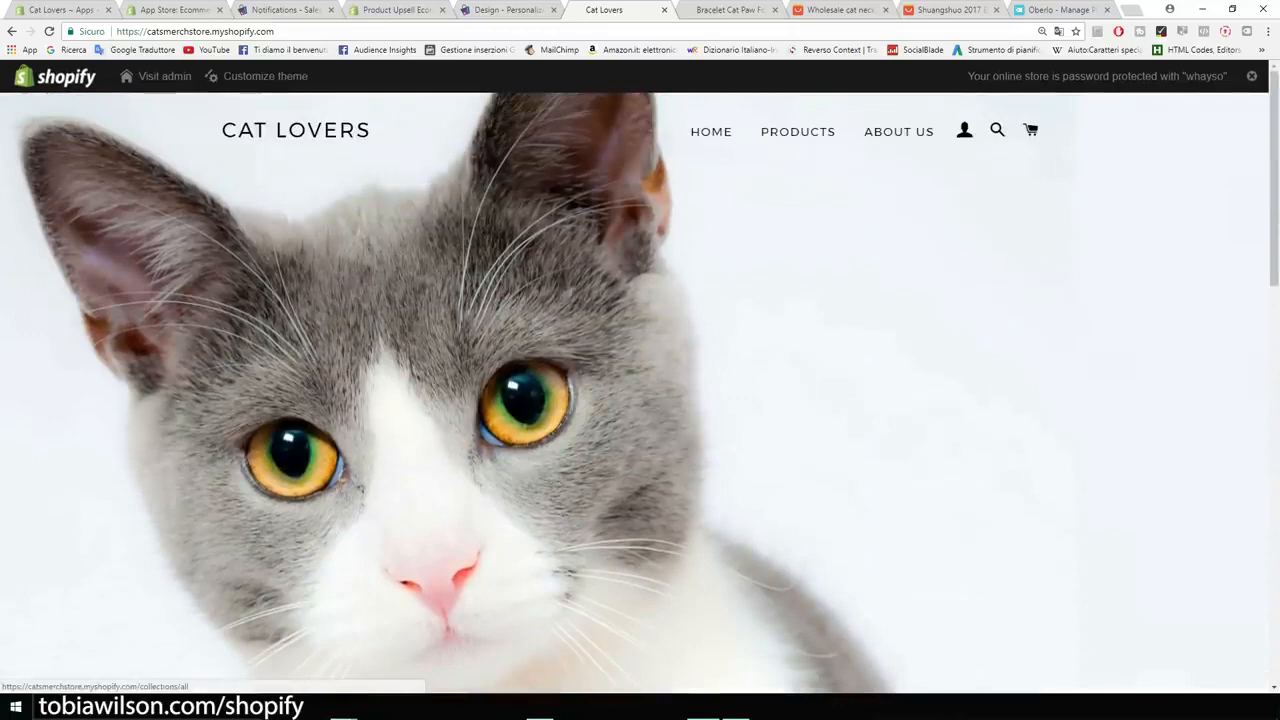
left_click(798, 132)
scroll(798, 132, "down", 2)
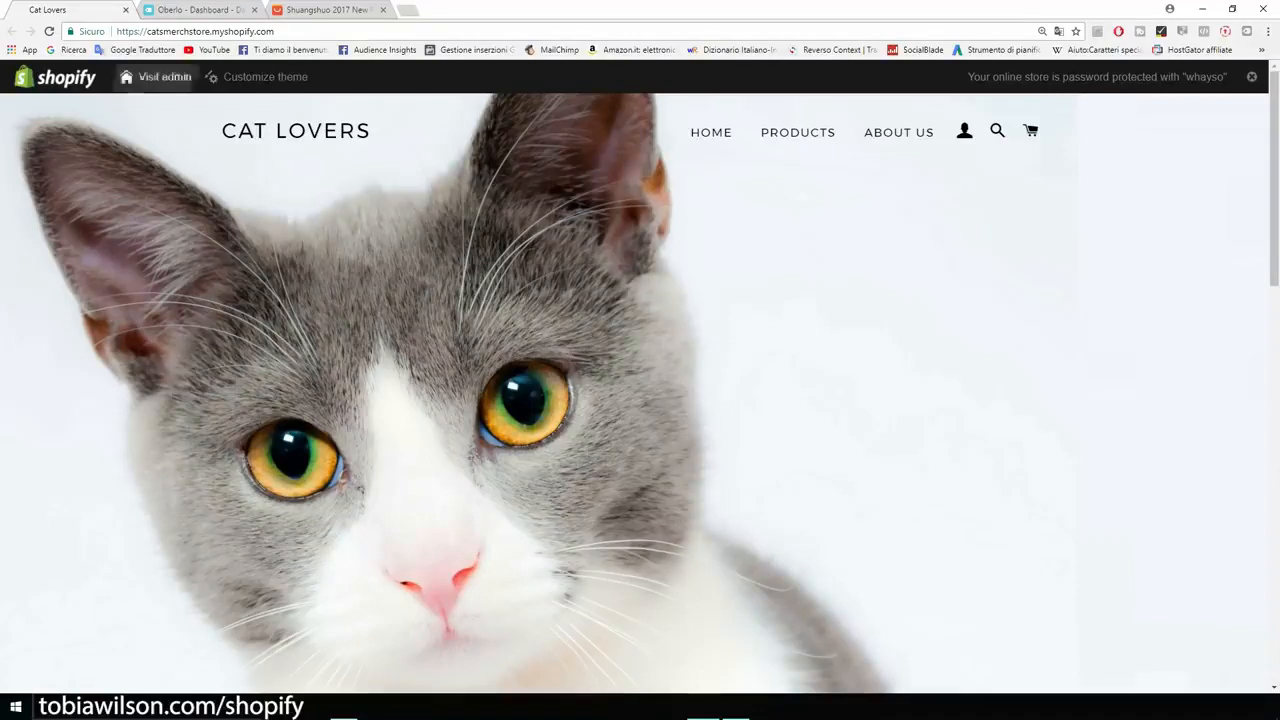
- Switch to the Oberlo dashboard and open its Orders page at an enlarged page zoom
left_click(200, 9)
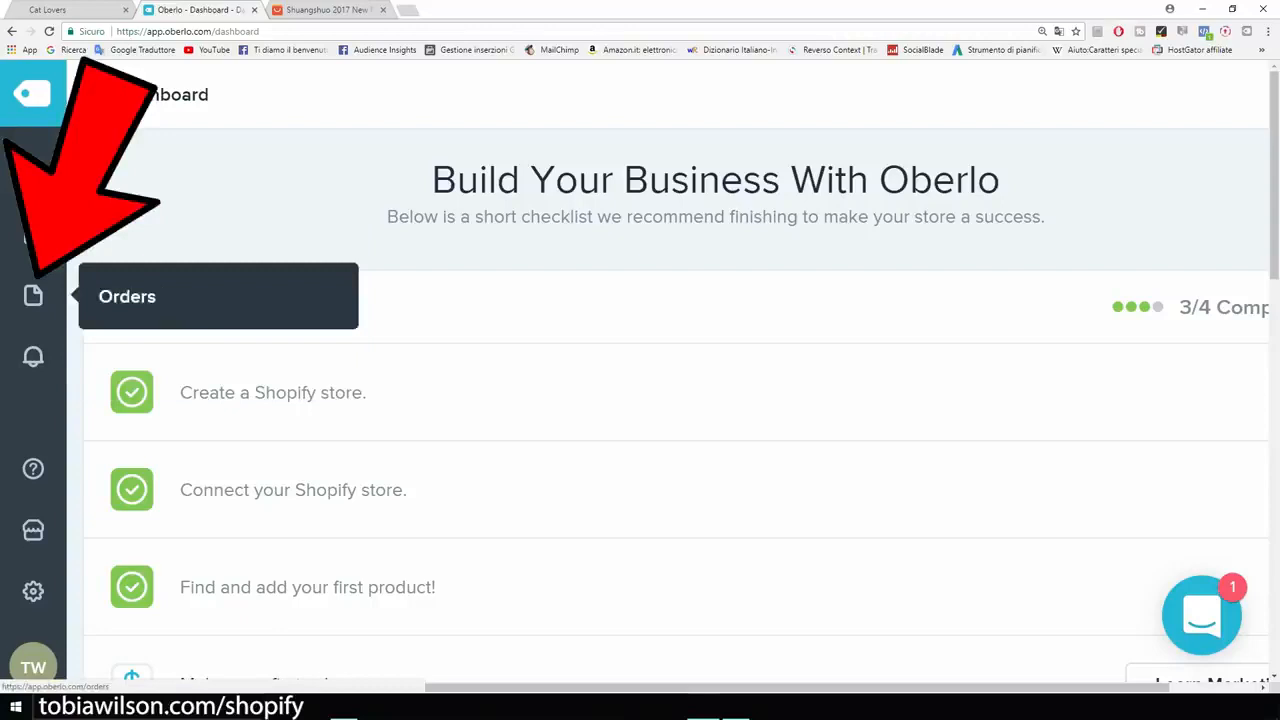
key("ctrl+plus")
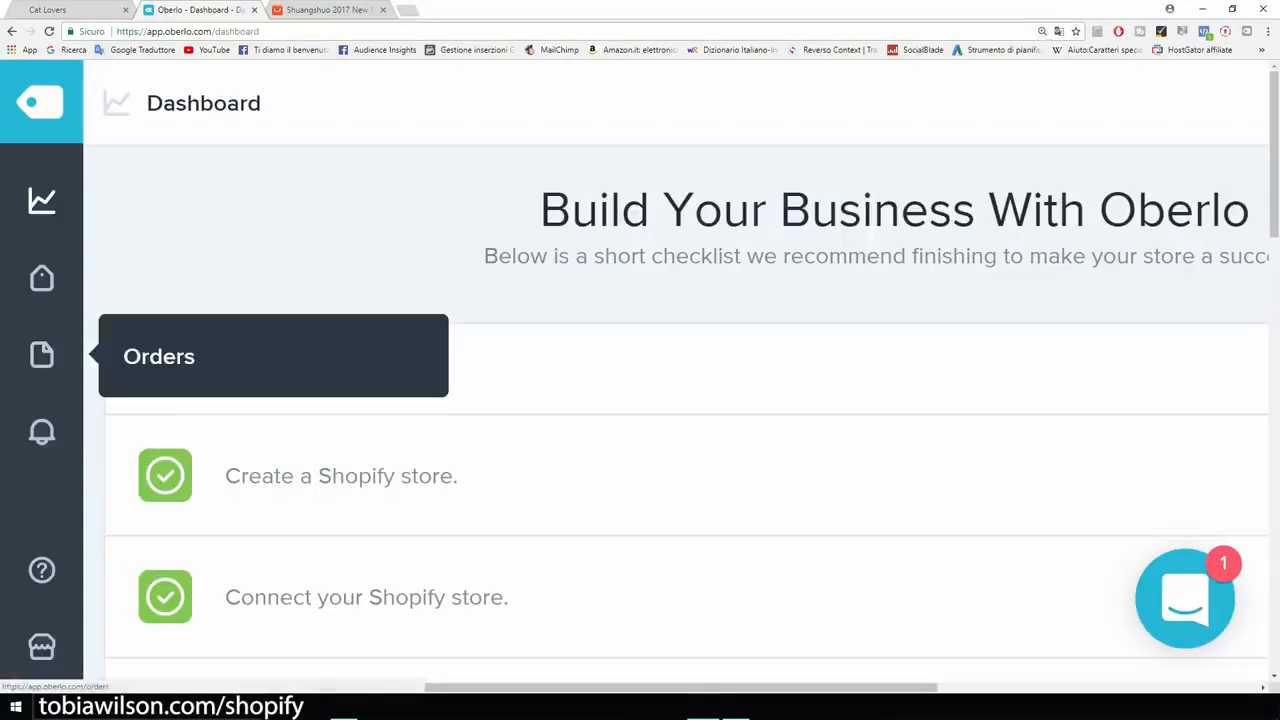
left_click(41, 355)
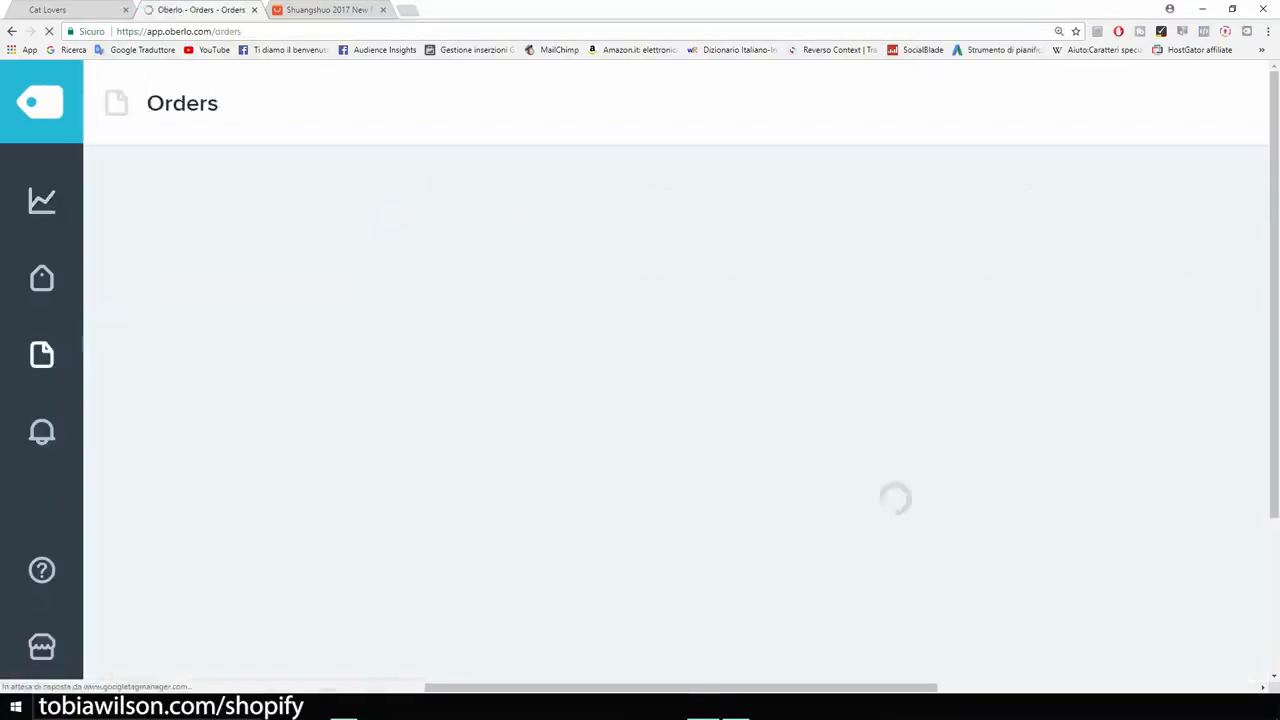
- Reduce the Orders page zoom to 175% and check the order list
key("ctrl+minus")
key("ctrl+minus")
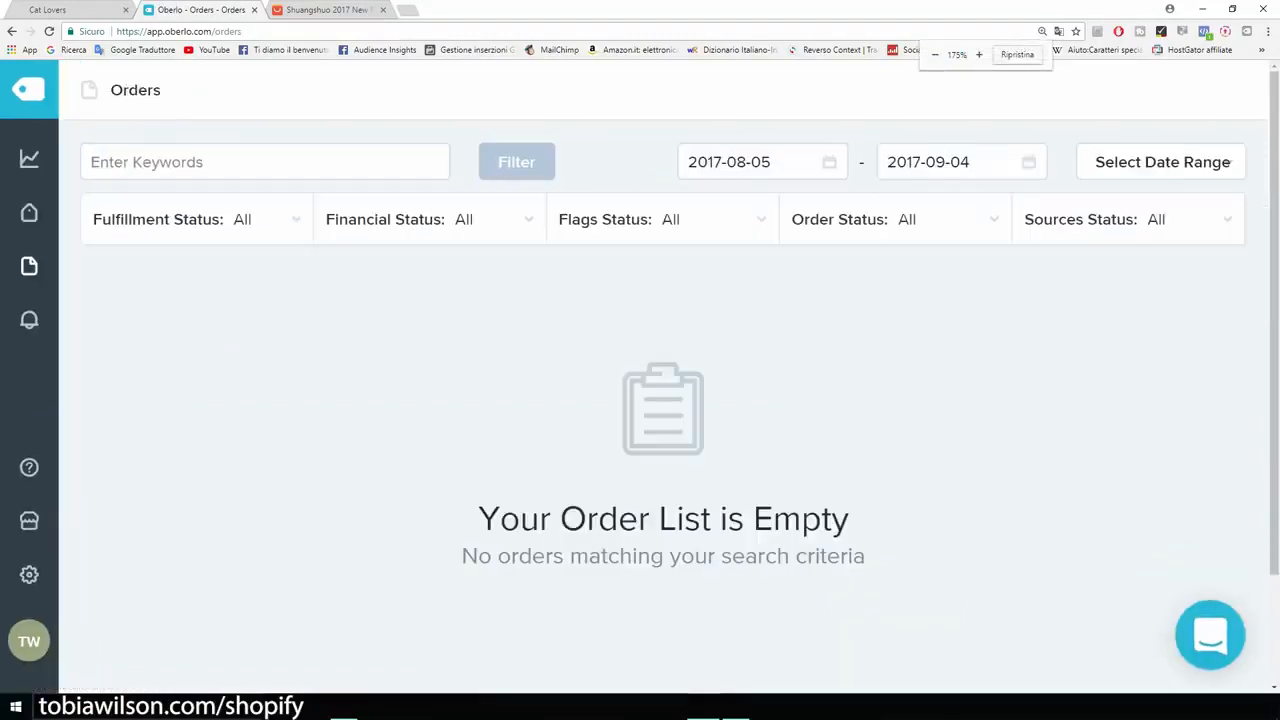
left_click_drag(851, 520, 537, 520)
left_click(537, 520)
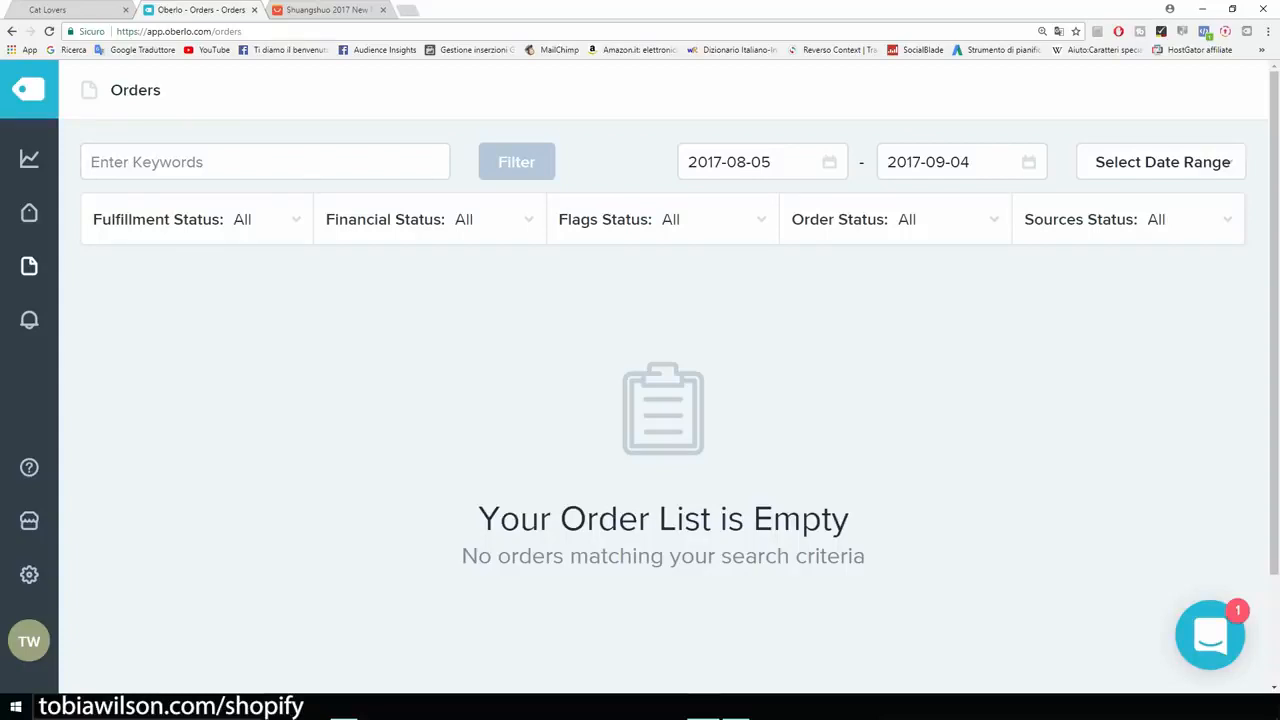
- Switch to the AliExpress listing of the paw print bracelet, look over its purchase options and start buying one piece
left_click(330, 10)
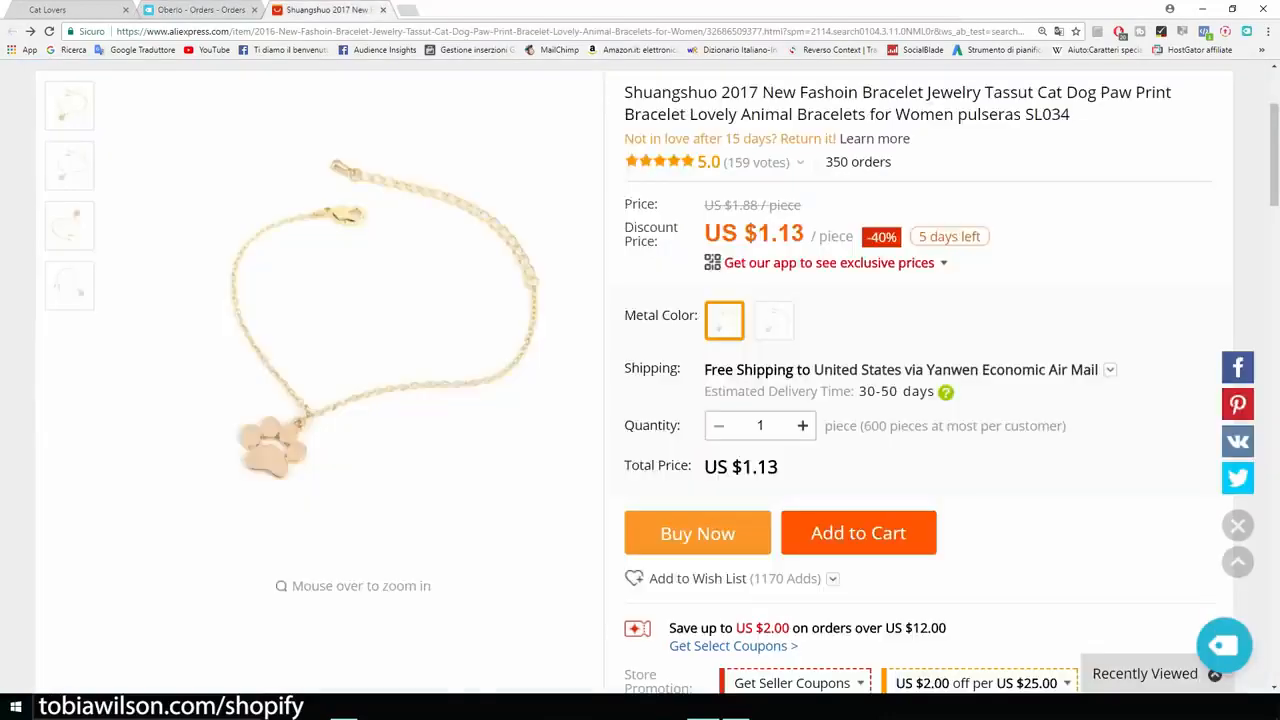
scroll(940, 383, "up", 1)
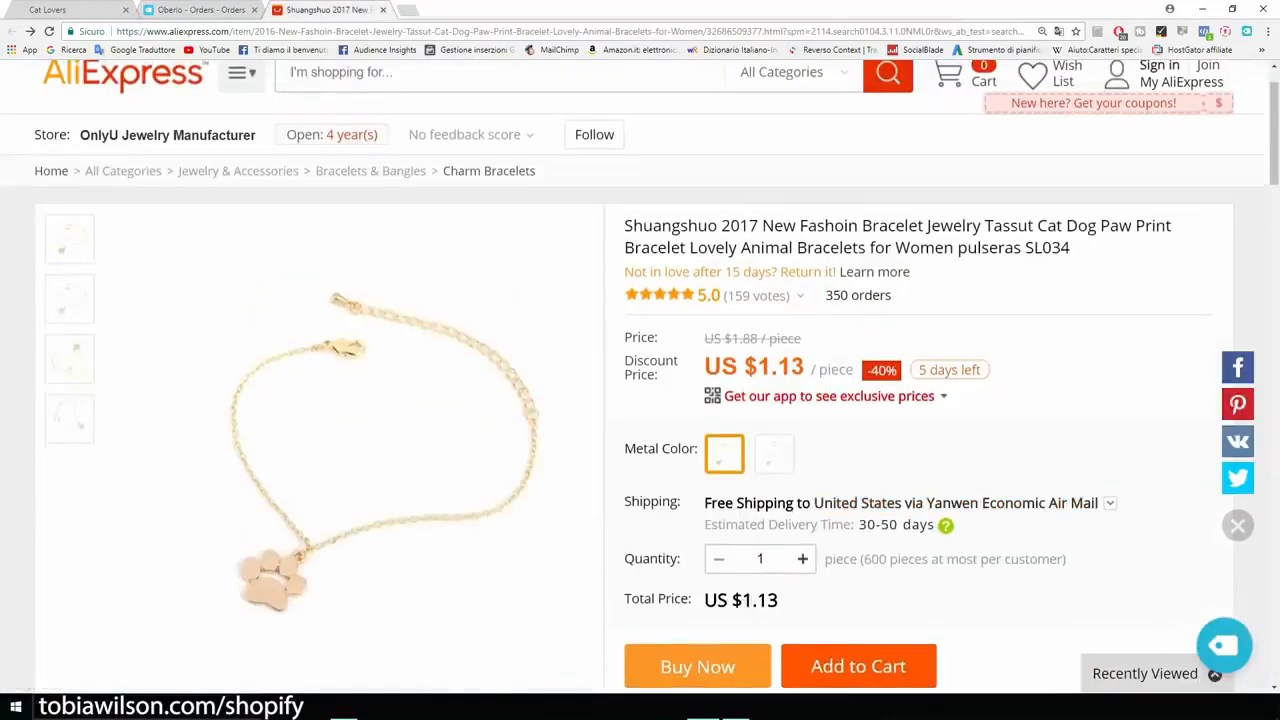
scroll(940, 383, "down", 2)
scroll(940, 383, "down", 1)
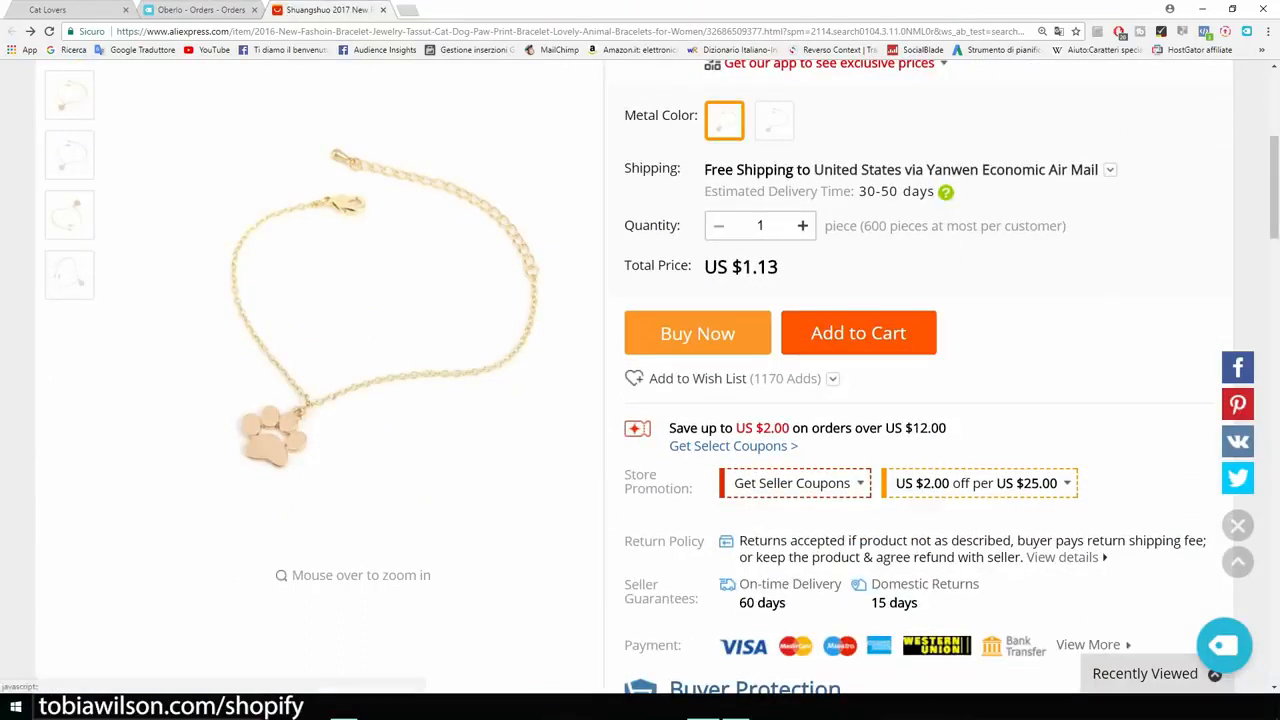
left_click(697, 333)
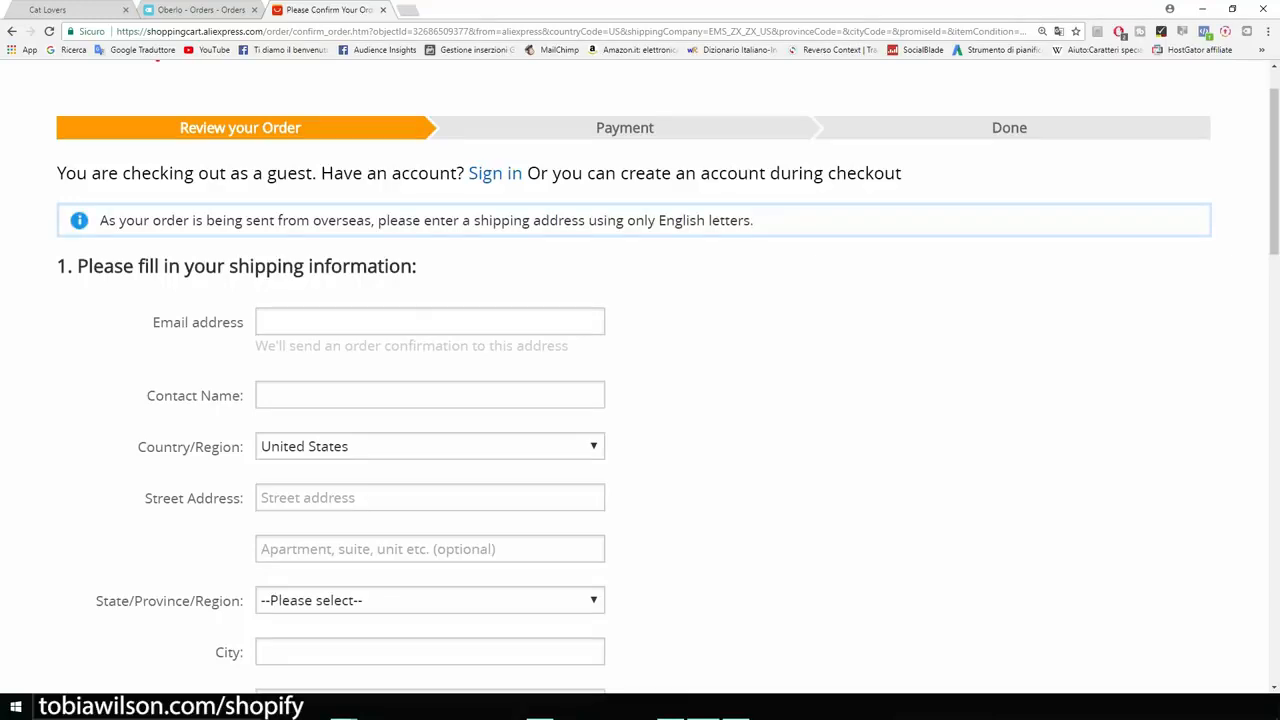
- Look over the guest checkout's shipping form and enter the order's e-mail address
scroll(640, 376, "down", 2)
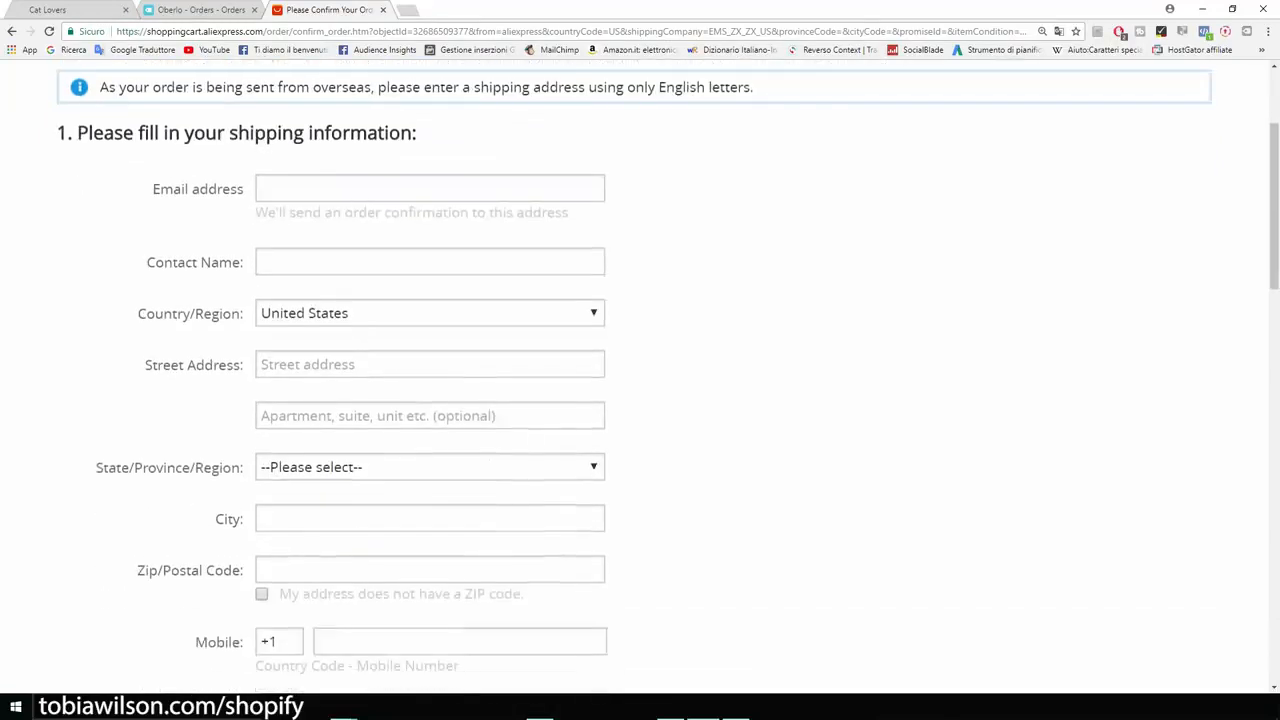
scroll(640, 376, "up", 1)
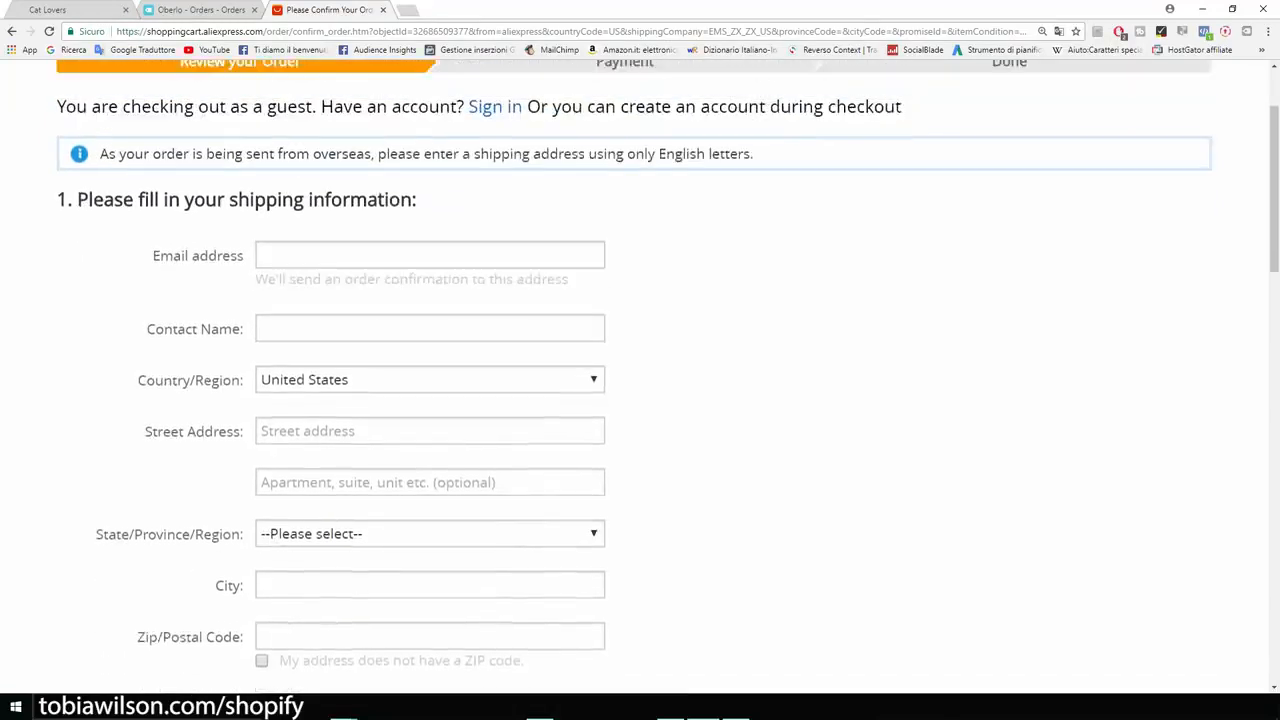
scroll(640, 376, "up", 2)
left_click(430, 388)
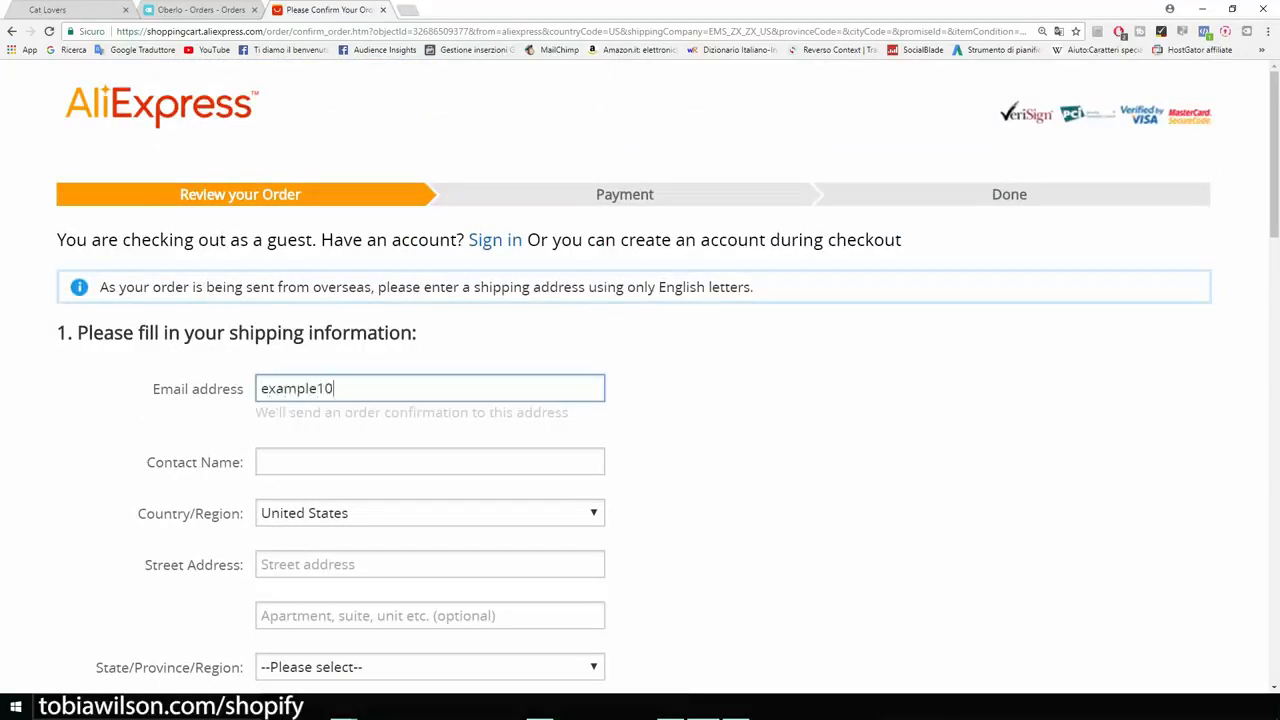
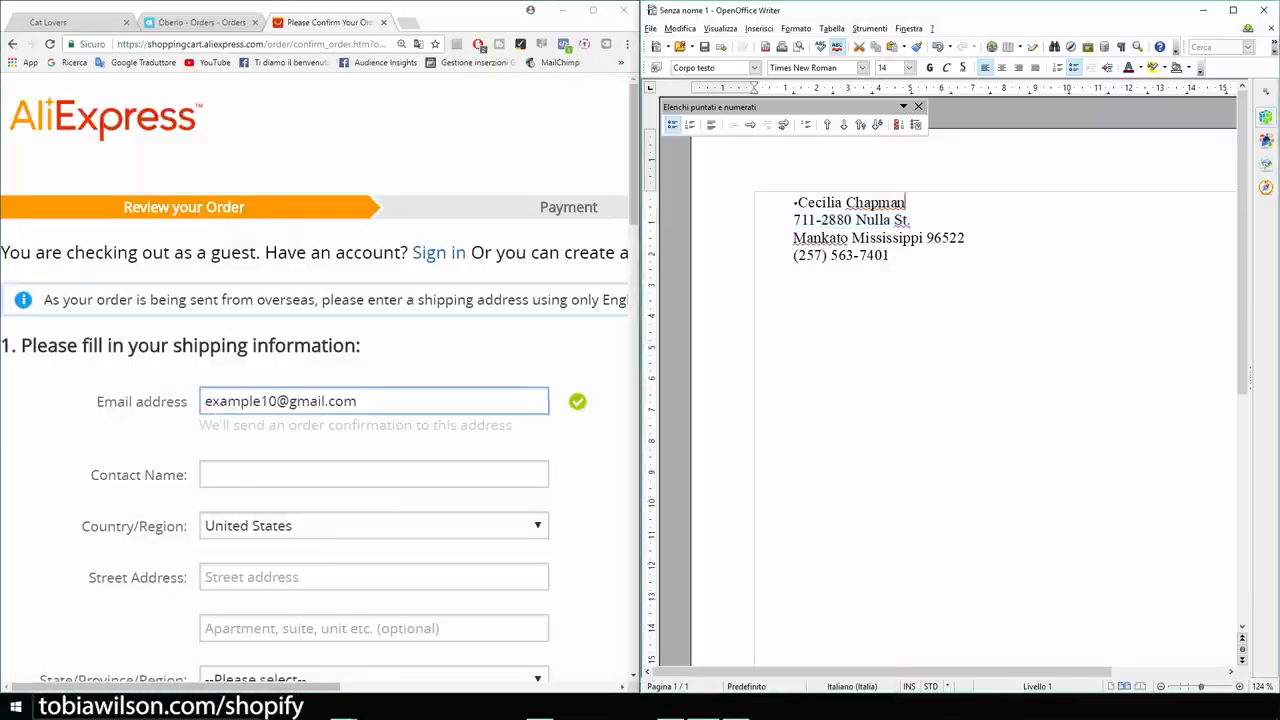
- Copy the customer's name from the Writer document into the contact name of the AliExpress shipping form
key("shift+Left")
key("shift+Left")
key("shift+Left")
key("shift+Left")
key("shift+Left")
key("shift+Left")
key("shift+Left")
key("shift+Left")
key("ctrl+c")
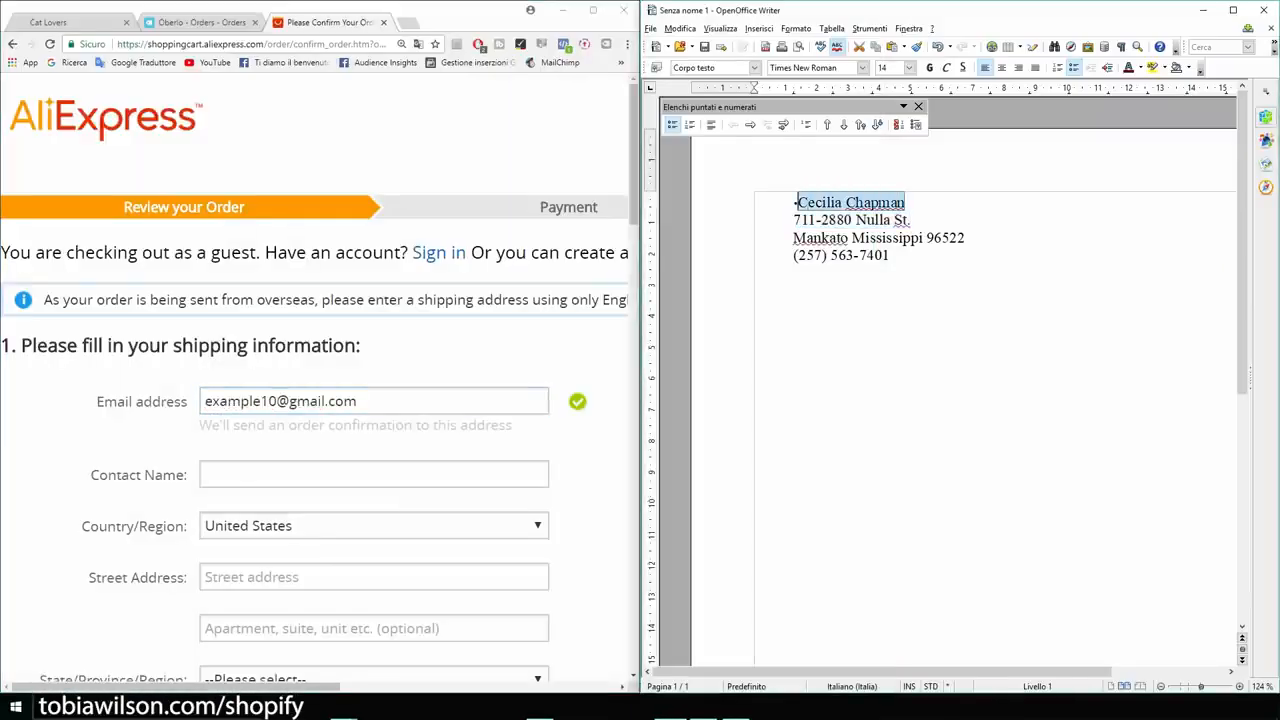
left_click(374, 474)
key("ctrl+v")
scroll(374, 474, "down", 4)
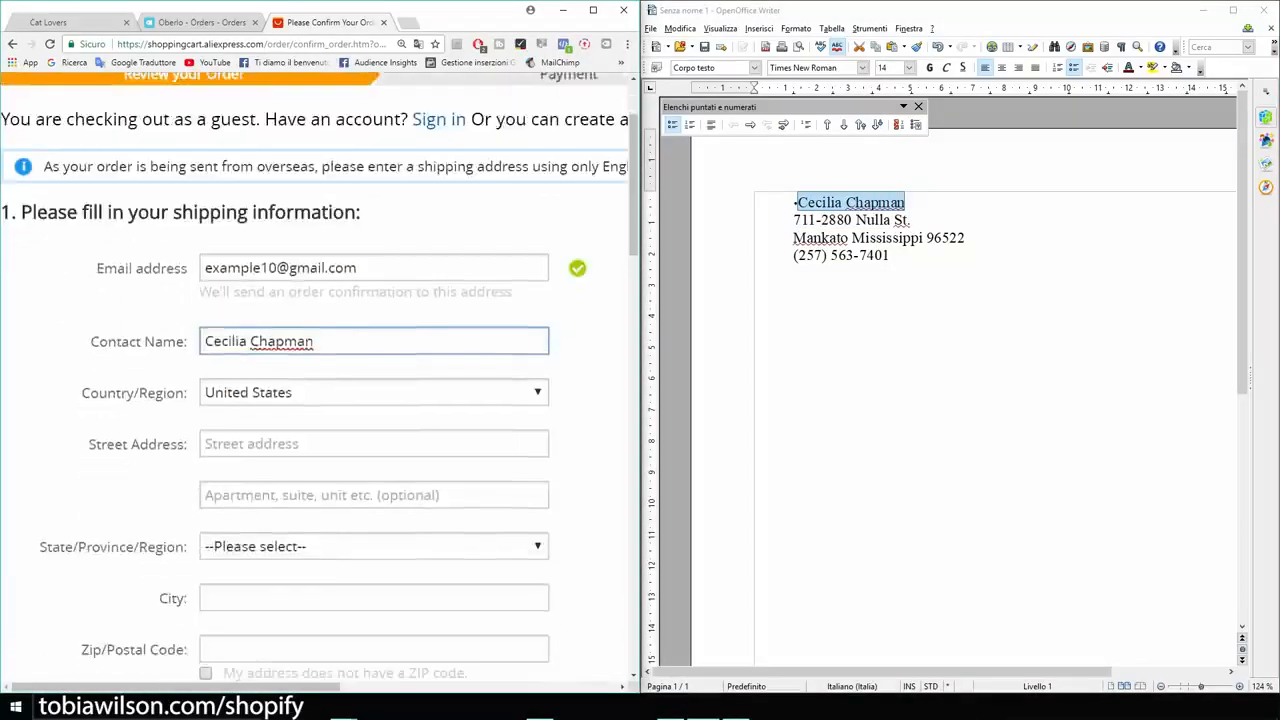
- Fill in the customer's street address, state and city in the shipping form from the document
left_click(374, 310)
left_click_drag(911, 220, 793, 220)
left_click(374, 310)
type("711-2880 Nulla St.")
left_click(374, 413)
left_click(260, 284)
left_click(374, 331)
type("mankato")
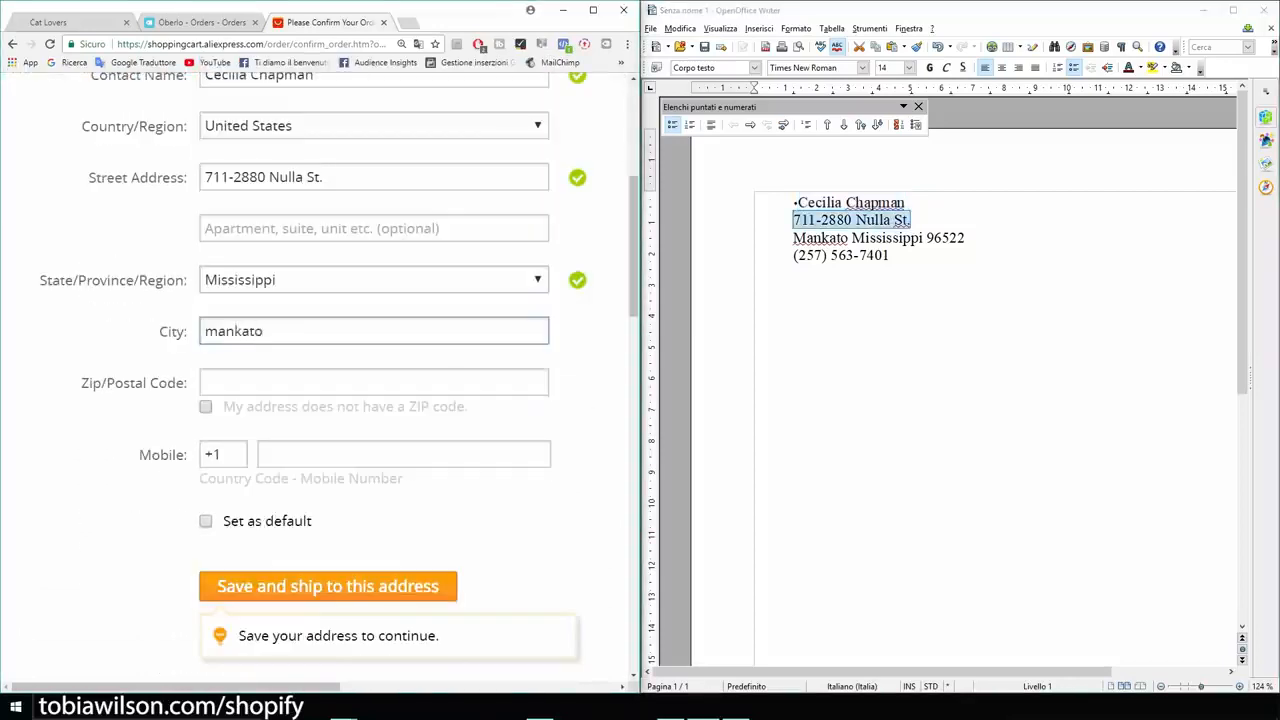
- Copy the customer's ZIP code from the document into the shipping form
left_click(374, 383)
left_click_drag(966, 238, 927, 238)
left_click(374, 383)
type("96522")
- Enter the customer's mobile number and save the entry as the order's shipping address
left_click(404, 454)
scroll(404, 454, "down", 1)
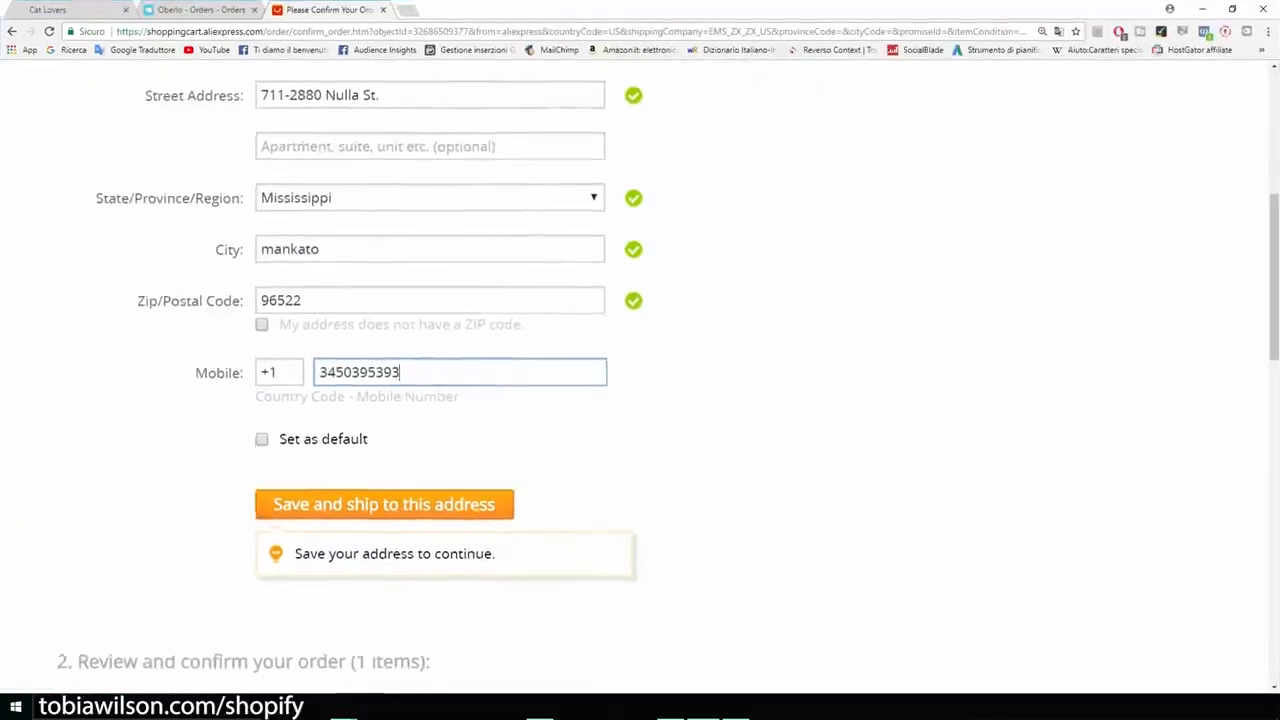
scroll(640, 360, "down", 2)
left_click(384, 374)
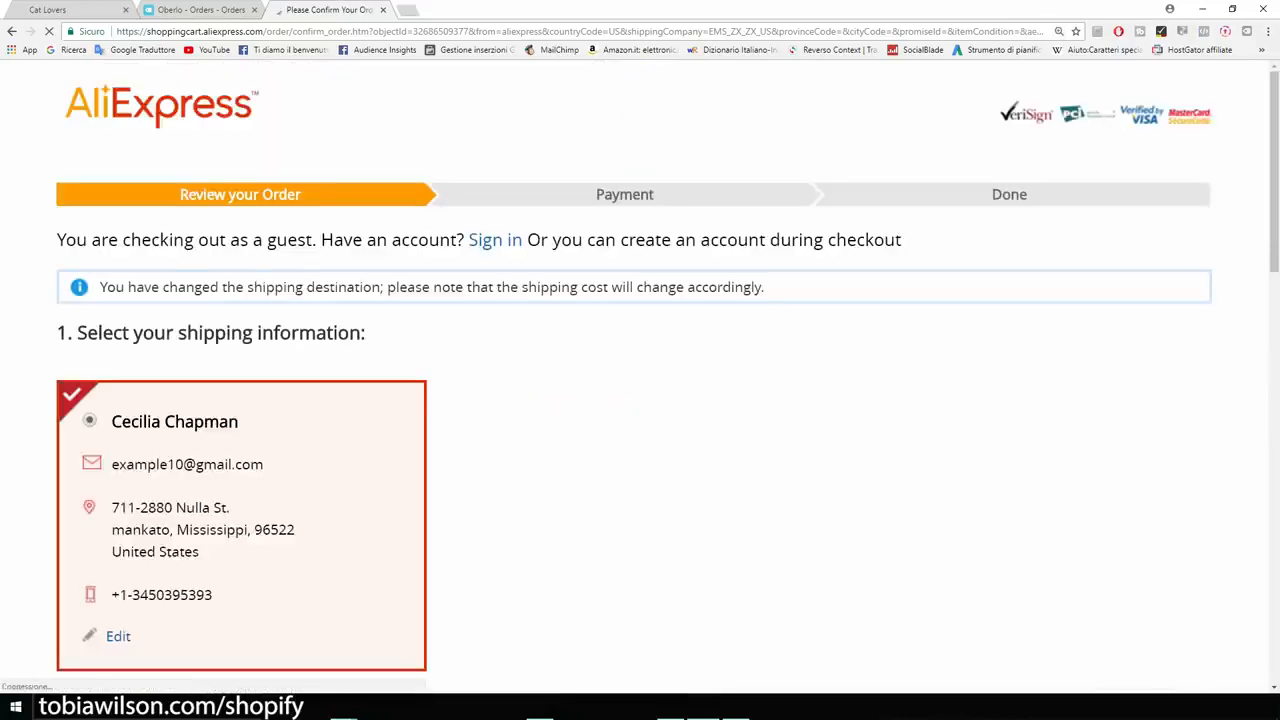
- Review the order's bracelet details, shipping method and totals, enlarging the page to 250%
scroll(640, 376, "down", 1)
scroll(640, 376, "down", 2)
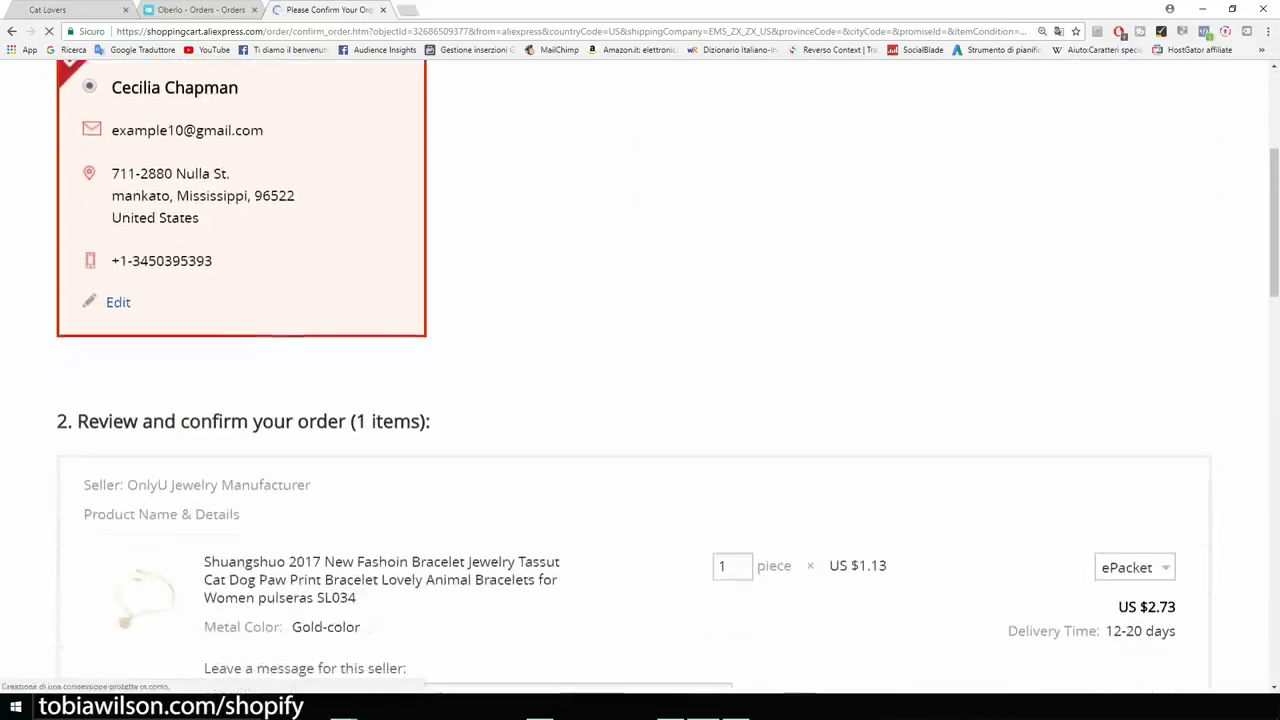
scroll(640, 400, "down", 3)
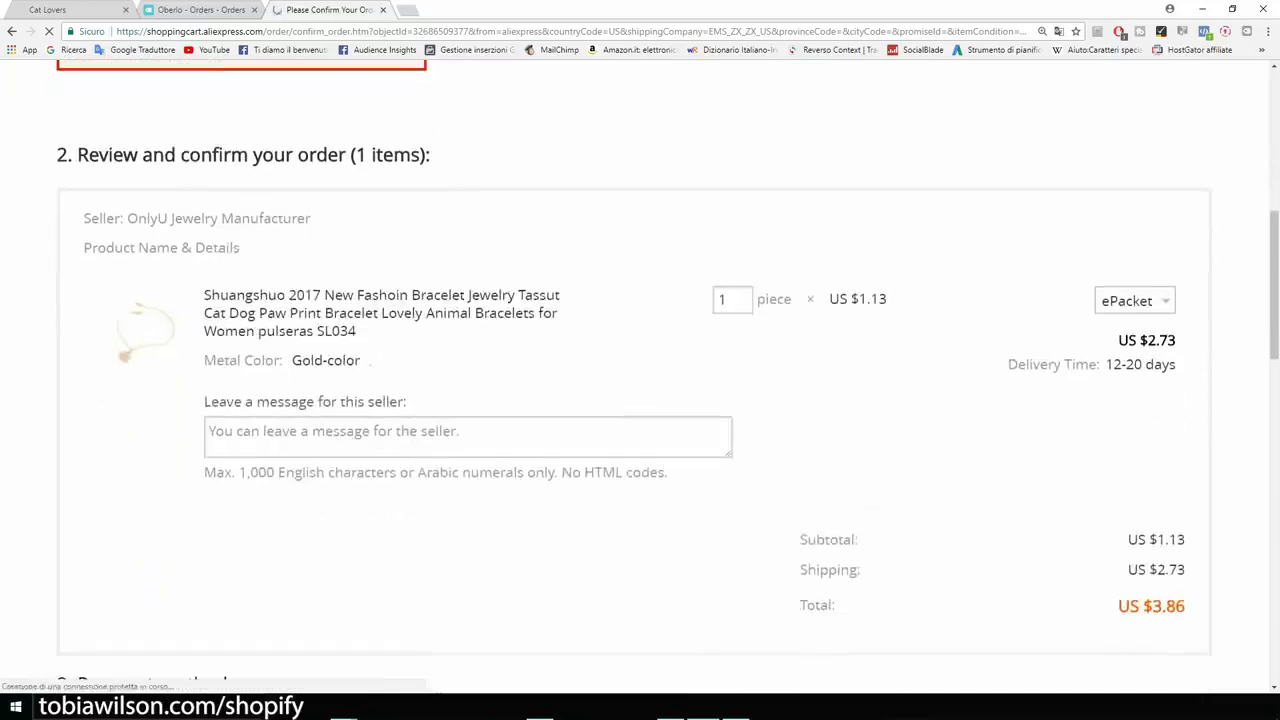
key("ctrl+plus")
key("ctrl+plus")
scroll(640, 400, "down", 5)
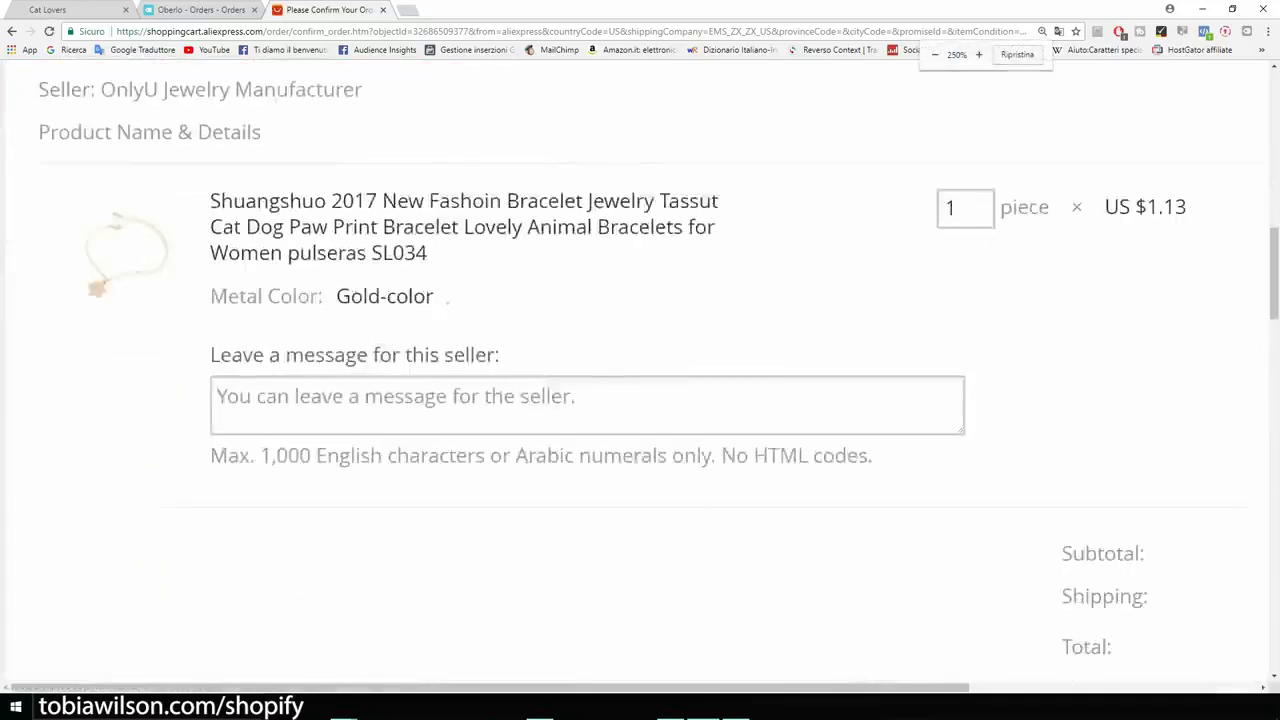
scroll(640, 400, "up", 2)
scroll(640, 370, "up", 1)
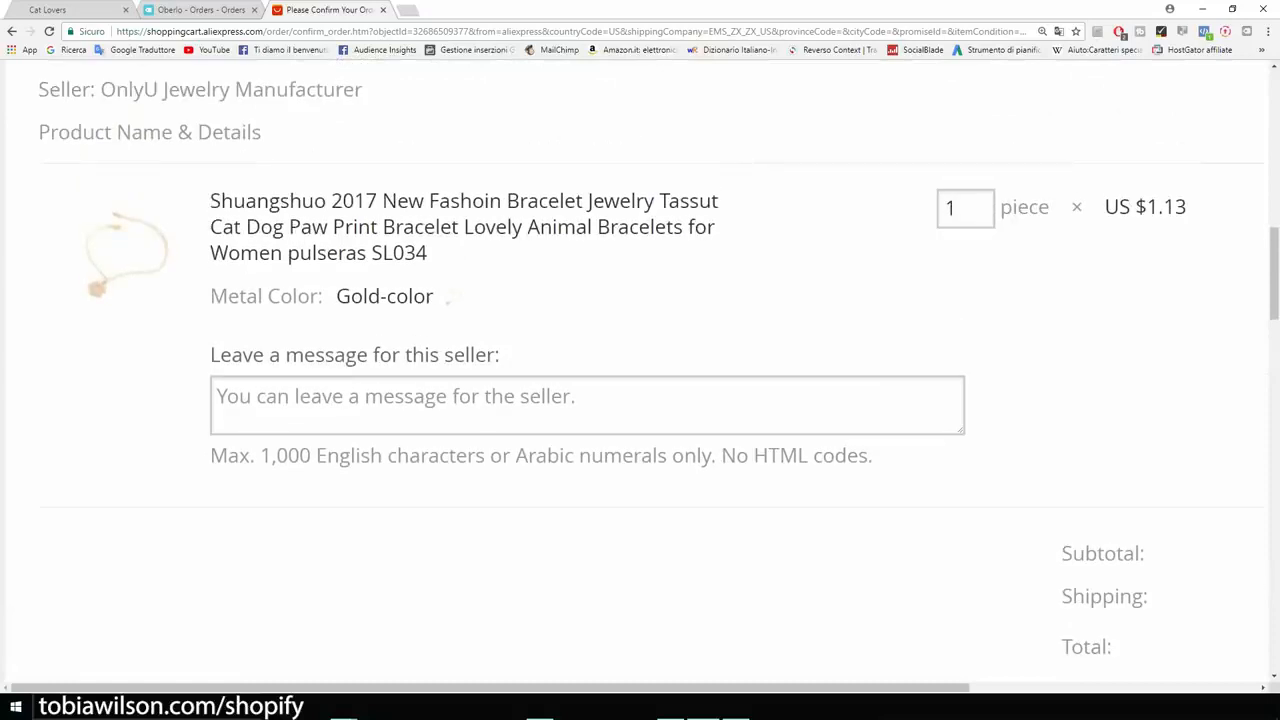
- Highlight the label of the seller message box and enlarge the page to 300%
left_click_drag(210, 356, 505, 357)
scroll(640, 370, "down", 2)
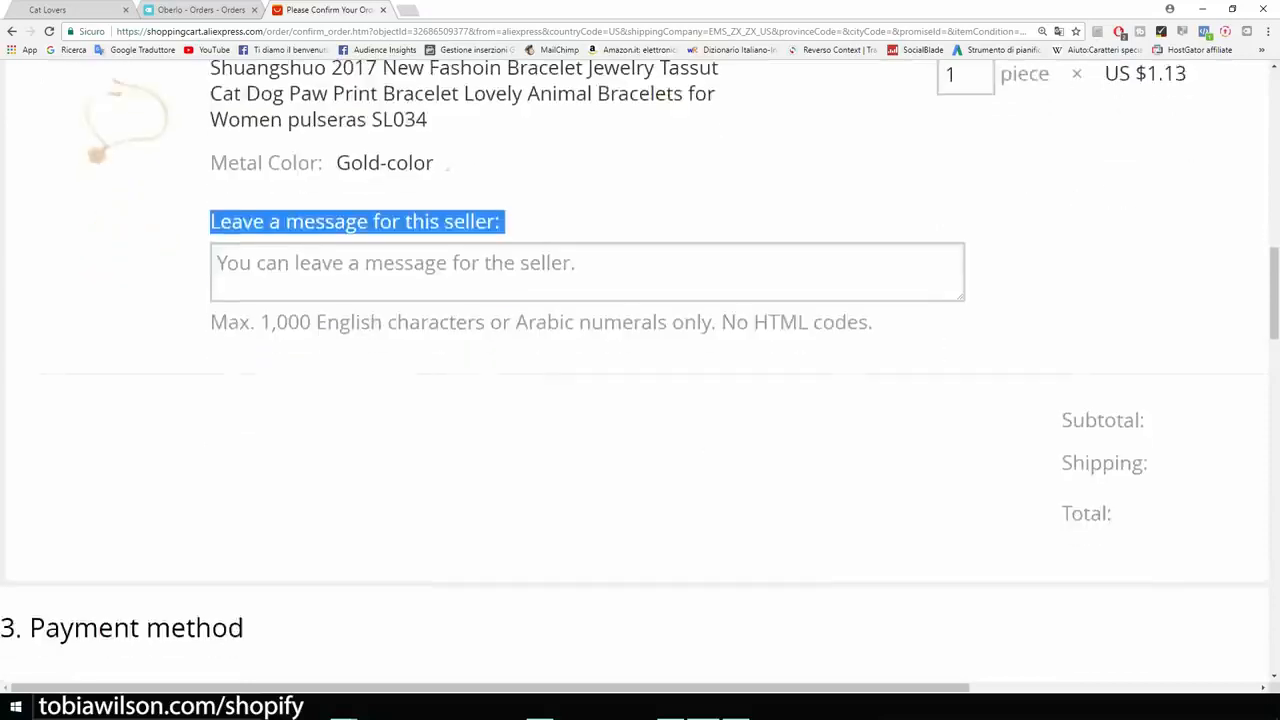
key("ctrl+plus")
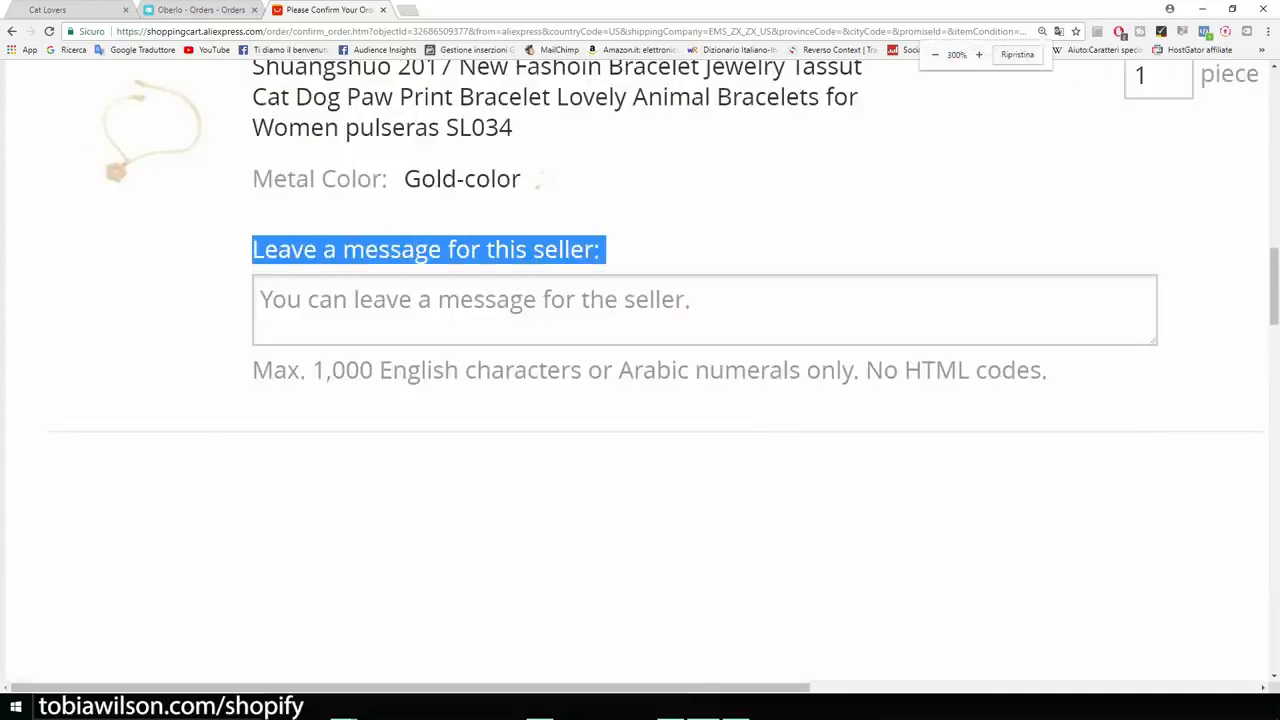
- Leave the seller the message "Please do not include an invoice or any marketing material. This is a dropshipping order."
left_click(500, 308)
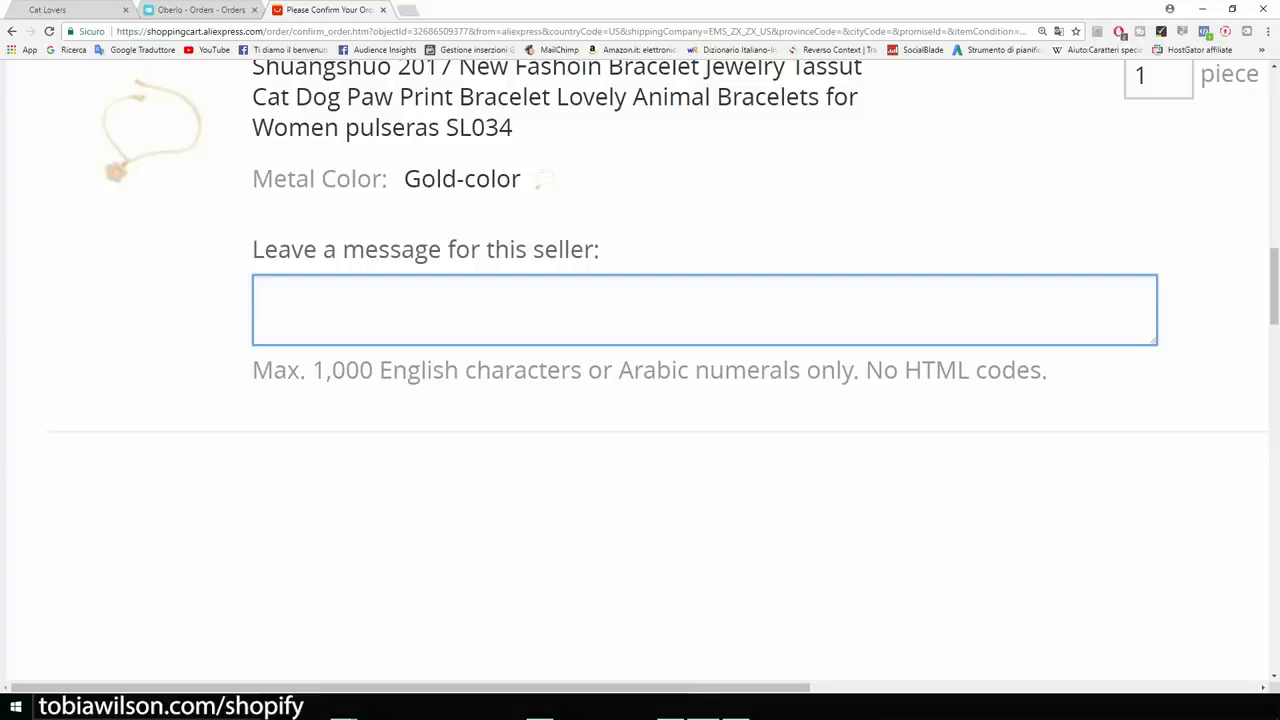
type("Ok")
key("BackSpace")
key("BackSpace")
type("Please do not include an invoice or any marketing material. This is ")
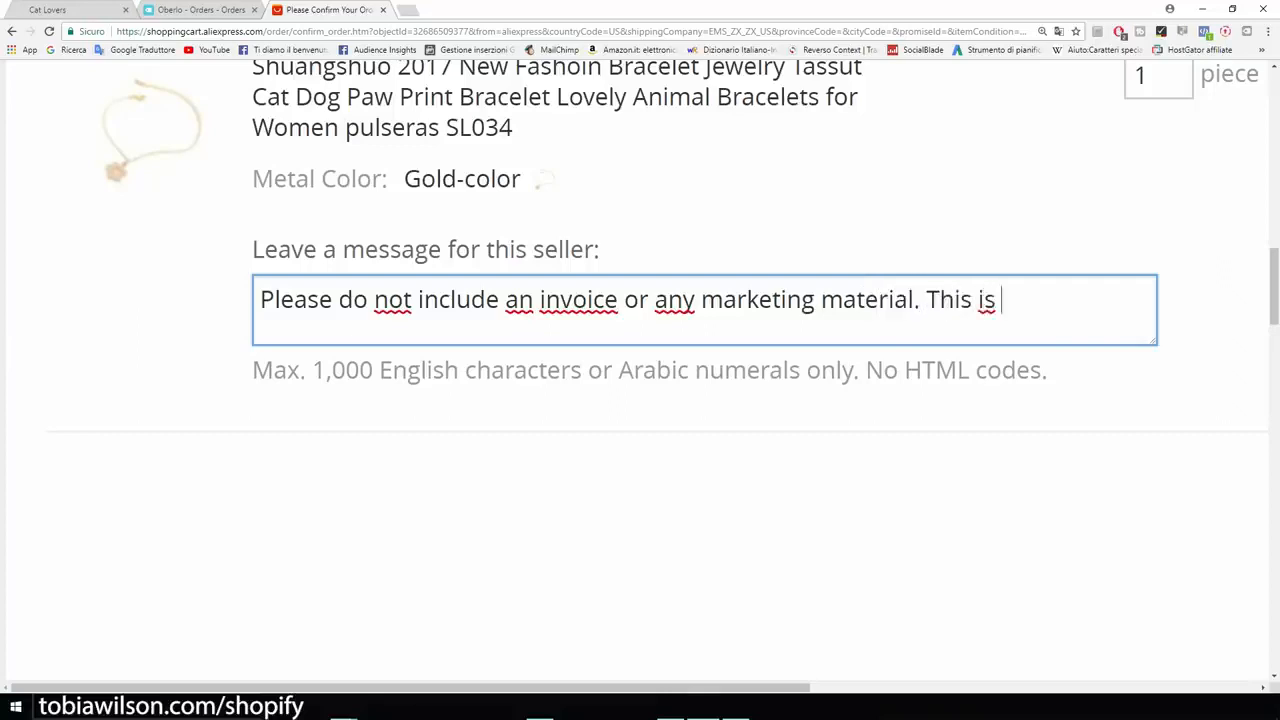
type("a dropshipping order.")
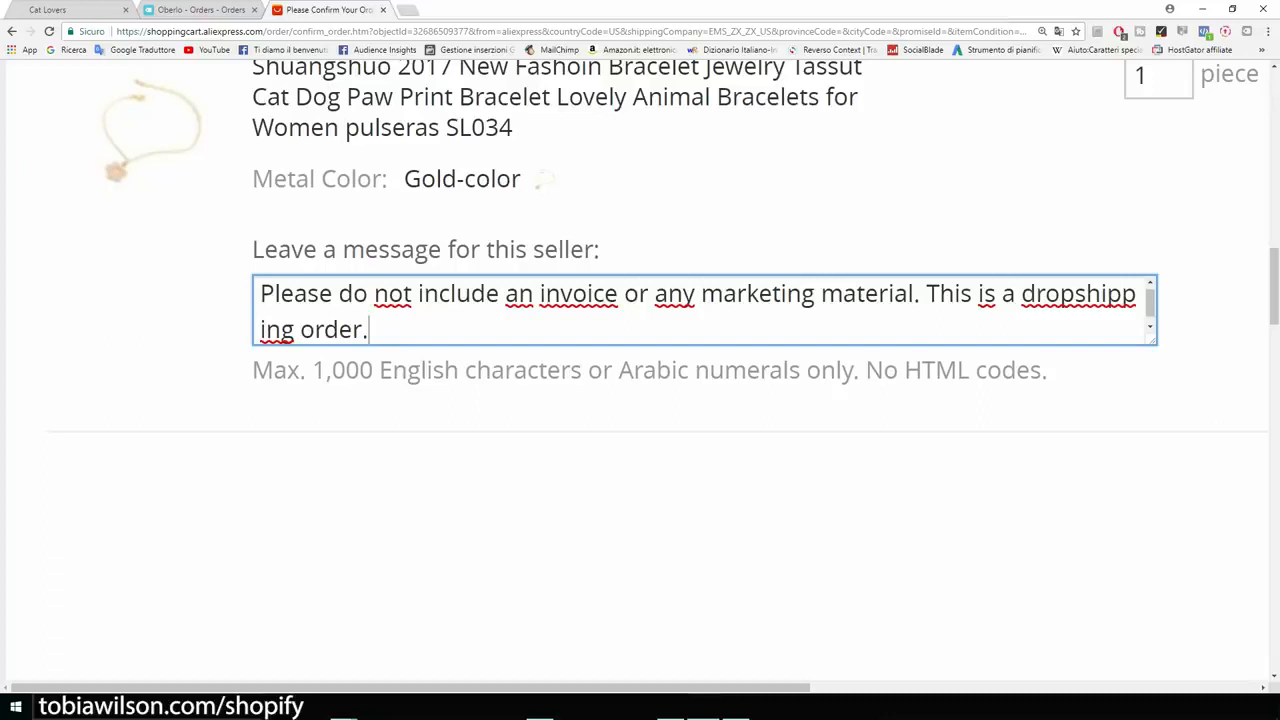
key("ctrl+a")
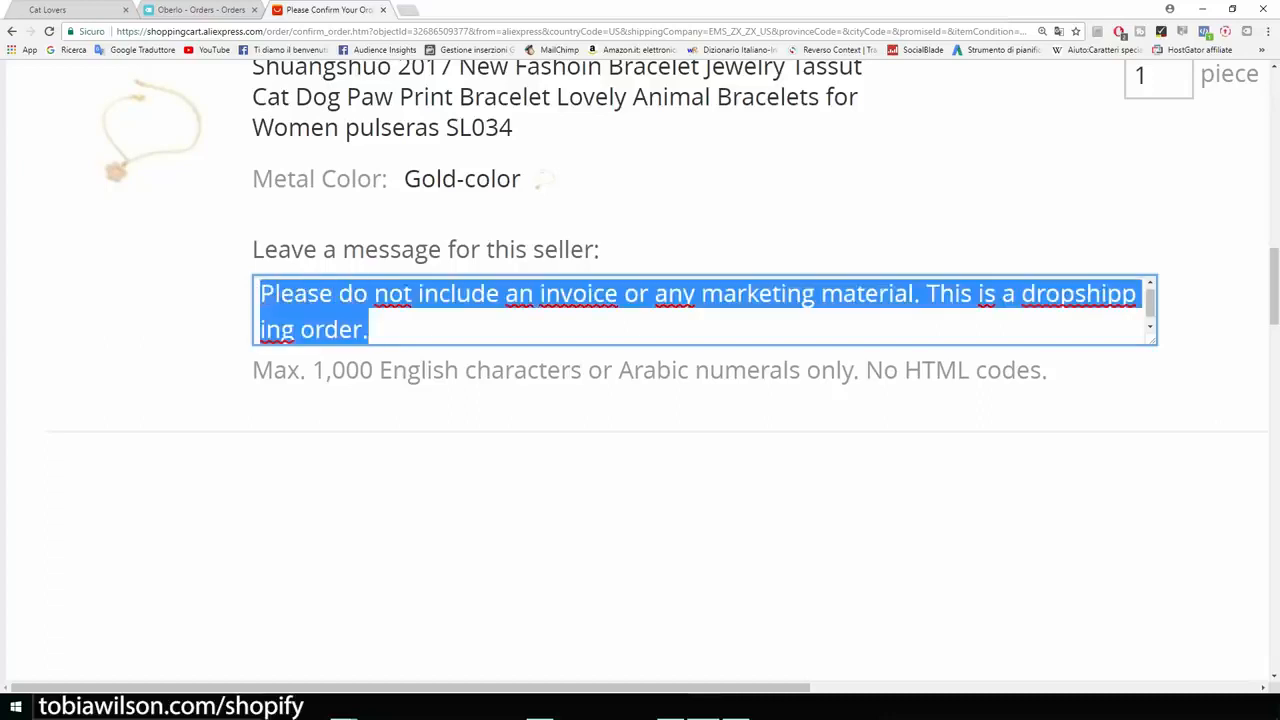
left_click(706, 500)
- Review the payment method section, including the new card fields, billing address and other payment methods, down to the Confirm & Pay option
scroll(706, 500, "down", 2)
scroll(706, 500, "up", 4)
scroll(706, 500, "down", 4)
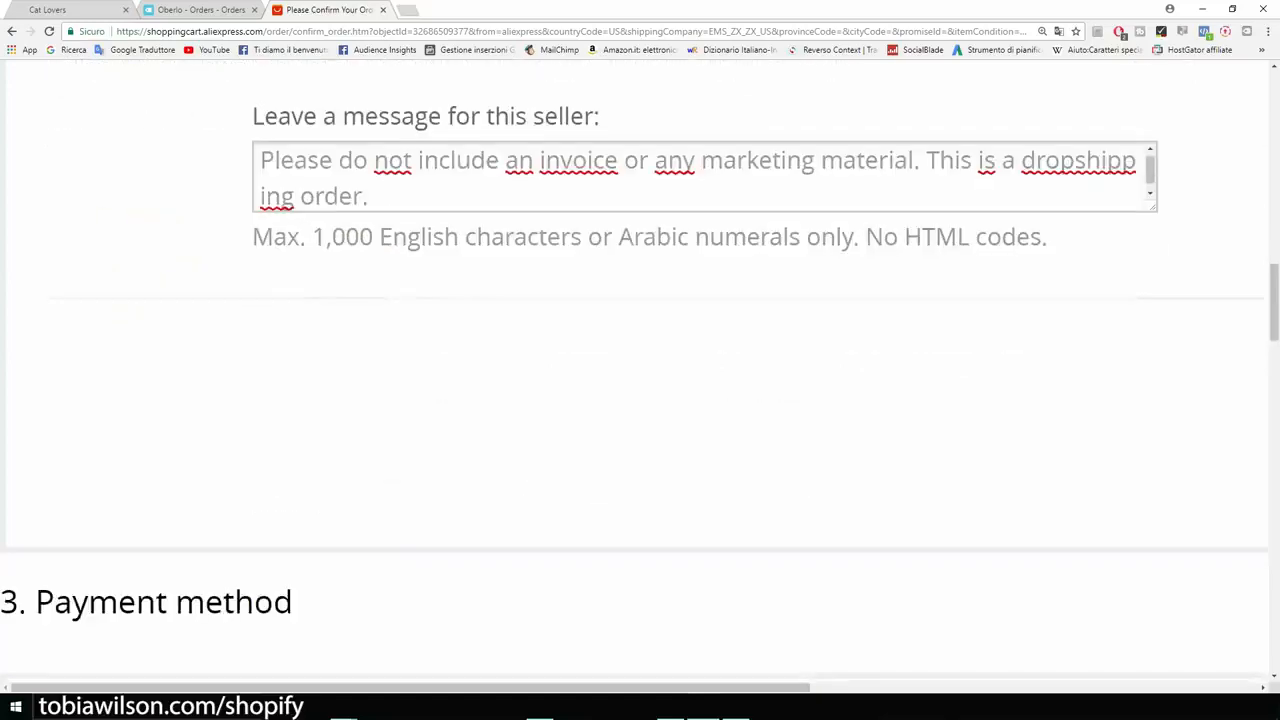
key("ctrl+minus")
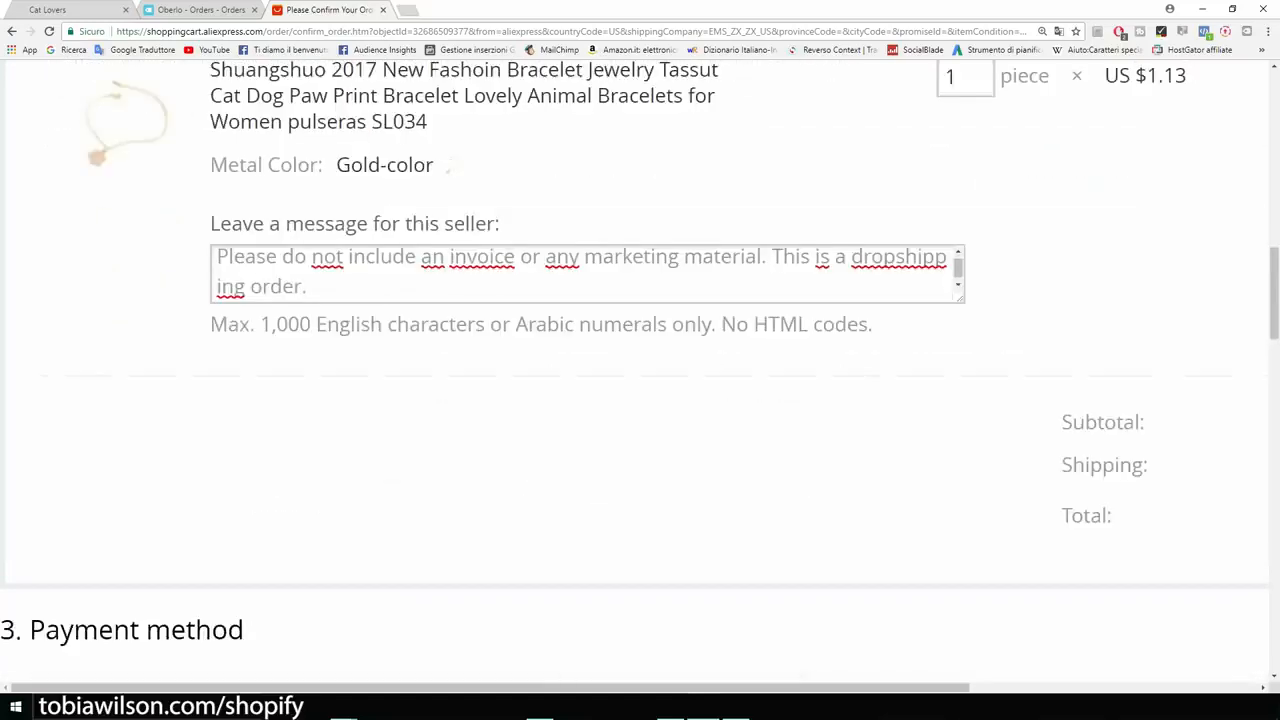
scroll(640, 373, "down", 5)
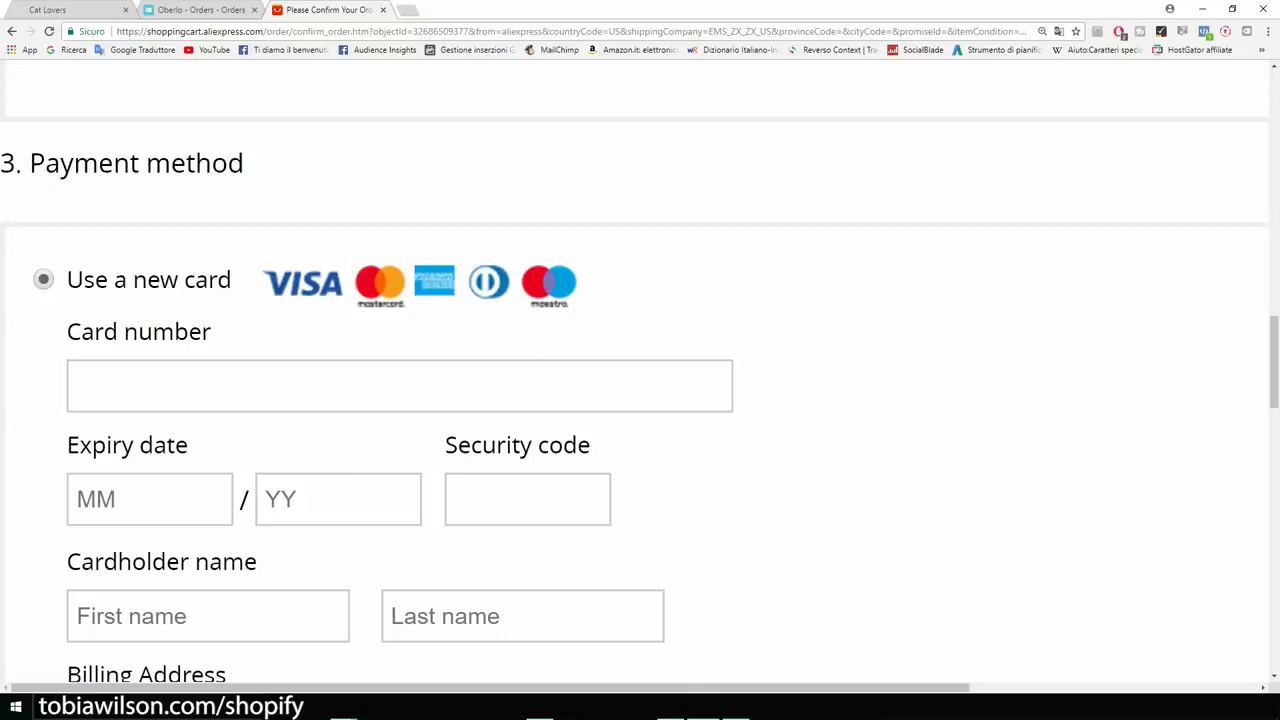
scroll(640, 373, "down", 1)
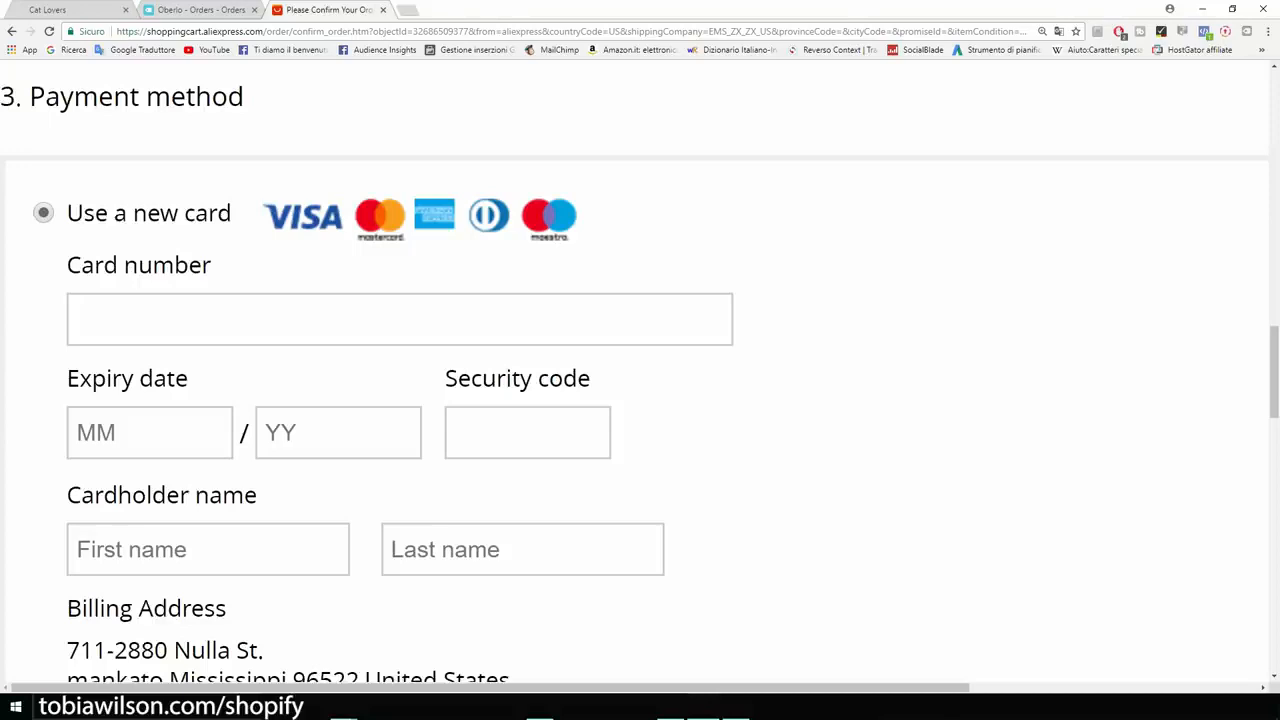
scroll(640, 400, "down", 1)
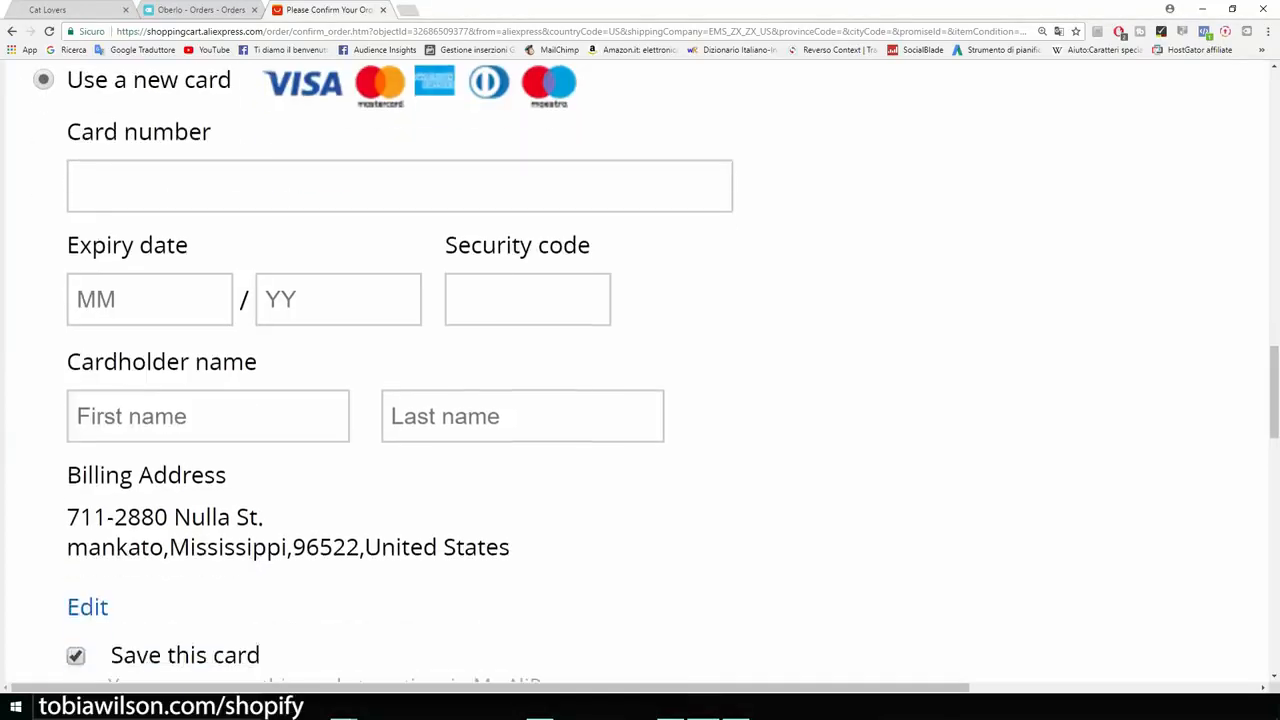
scroll(640, 400, "down", 3)
scroll(640, 400, "up", 2)
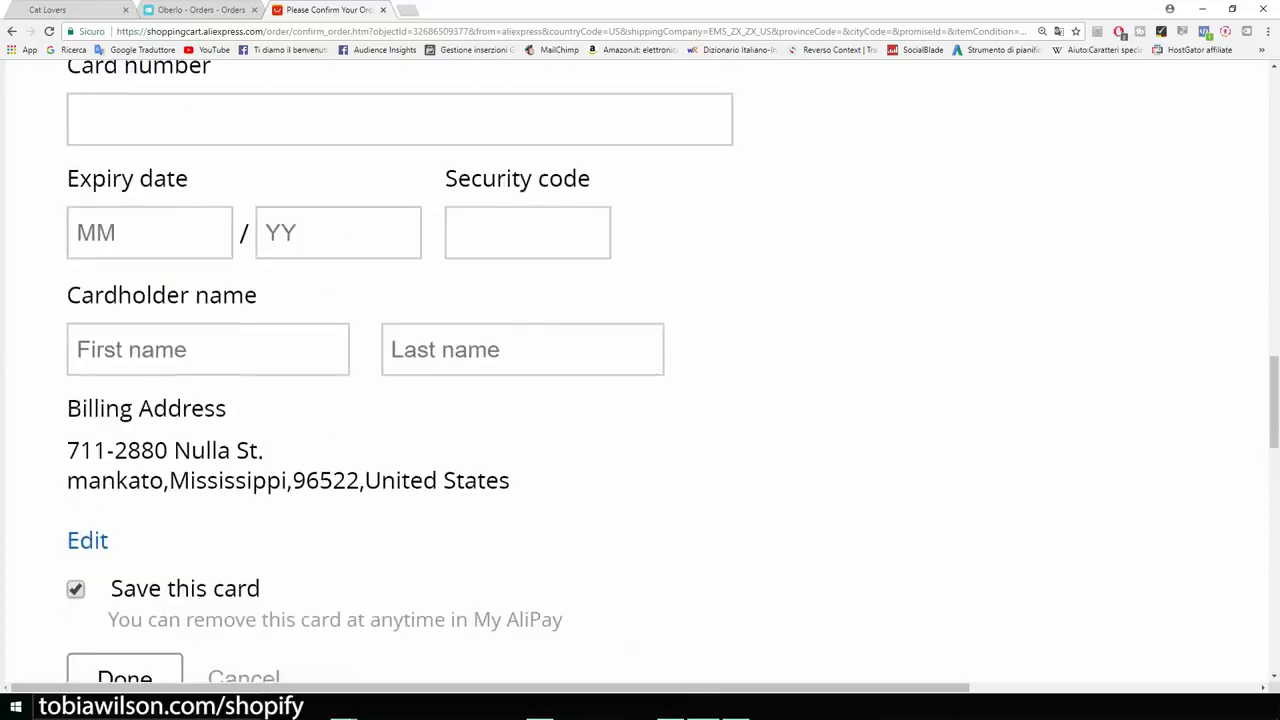
key("ctrl+minus")
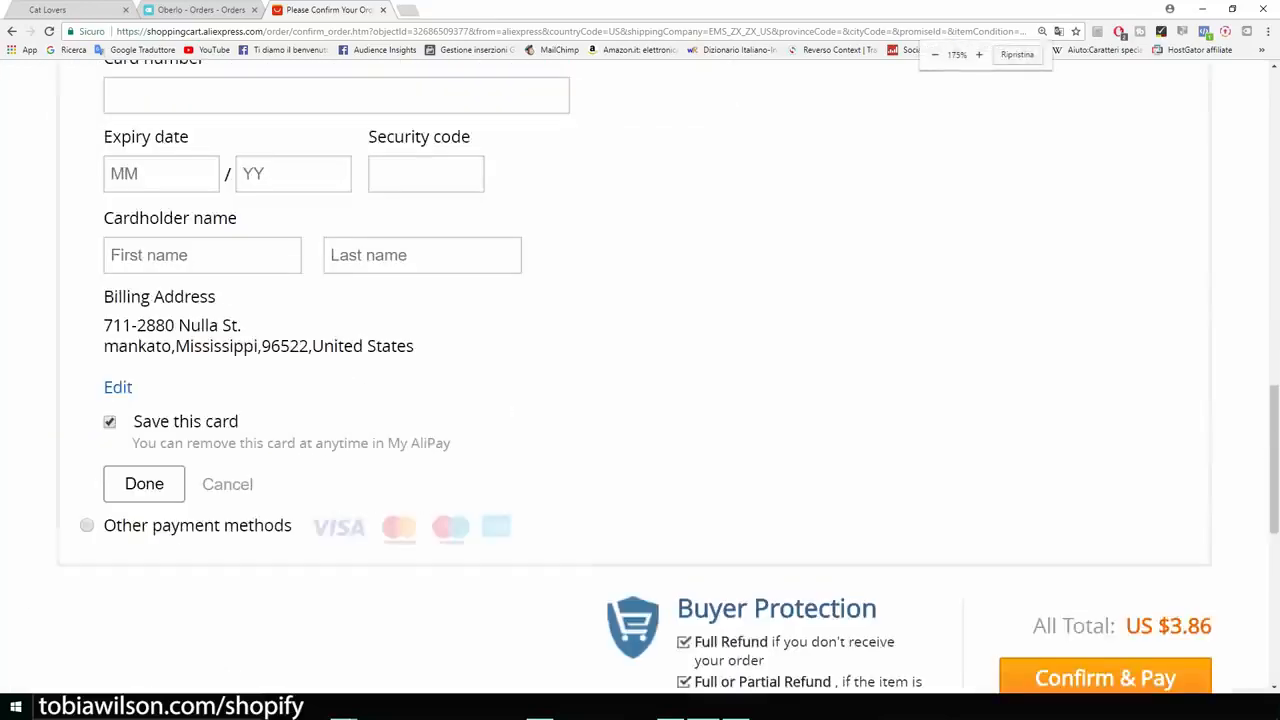
scroll(640, 400, "down", 2)
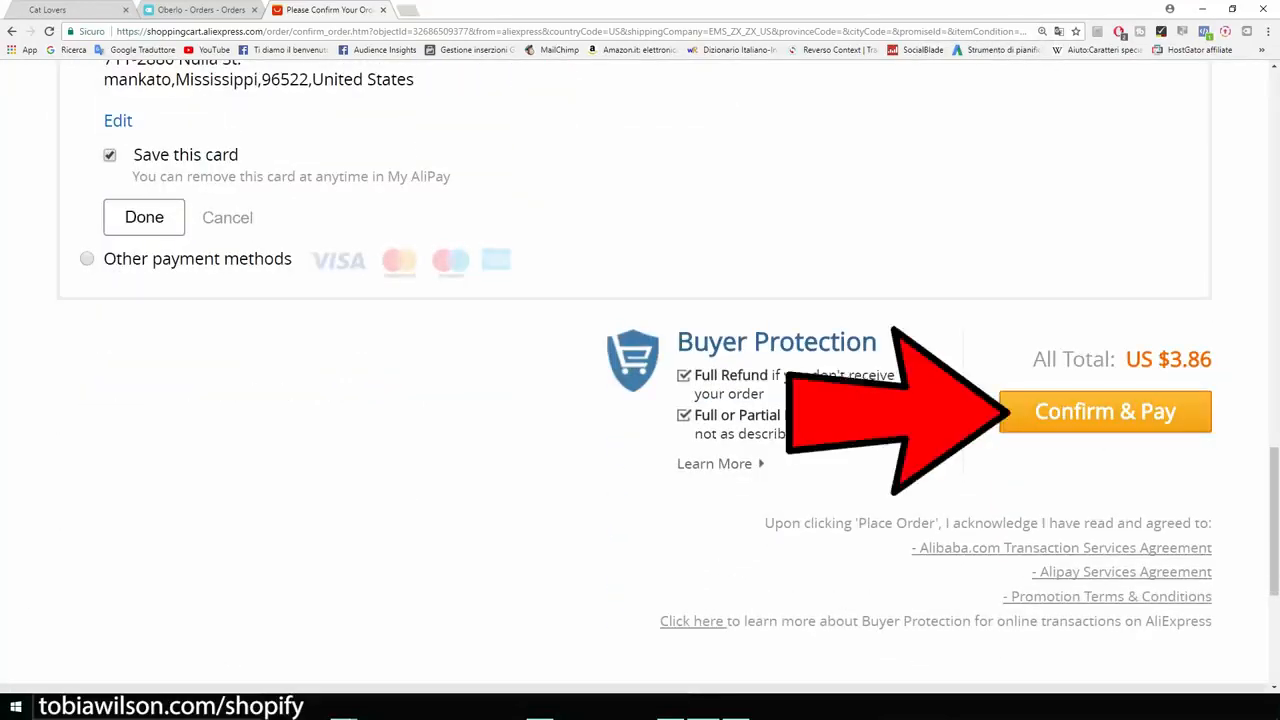
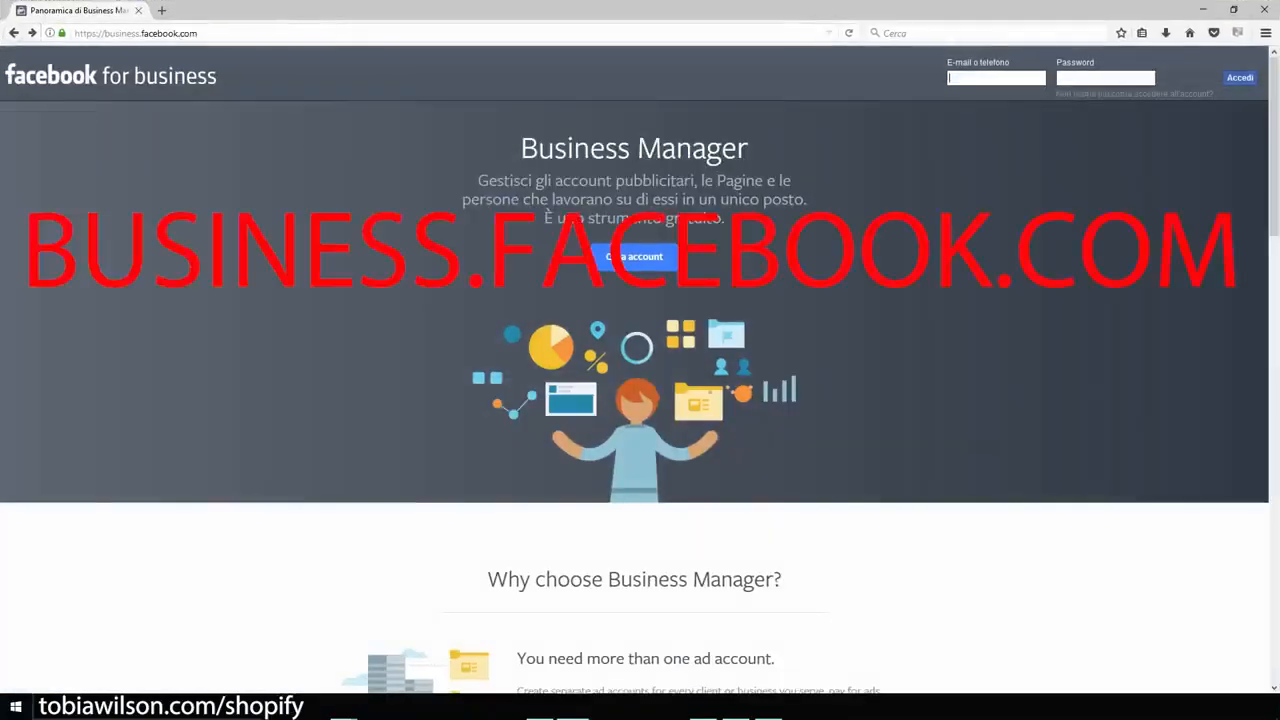
- Start creating a Business Manager account on business.facebook.com, going as far as the Facebook login page, and minimise that window
left_click_drag(199, 33, 94, 33)
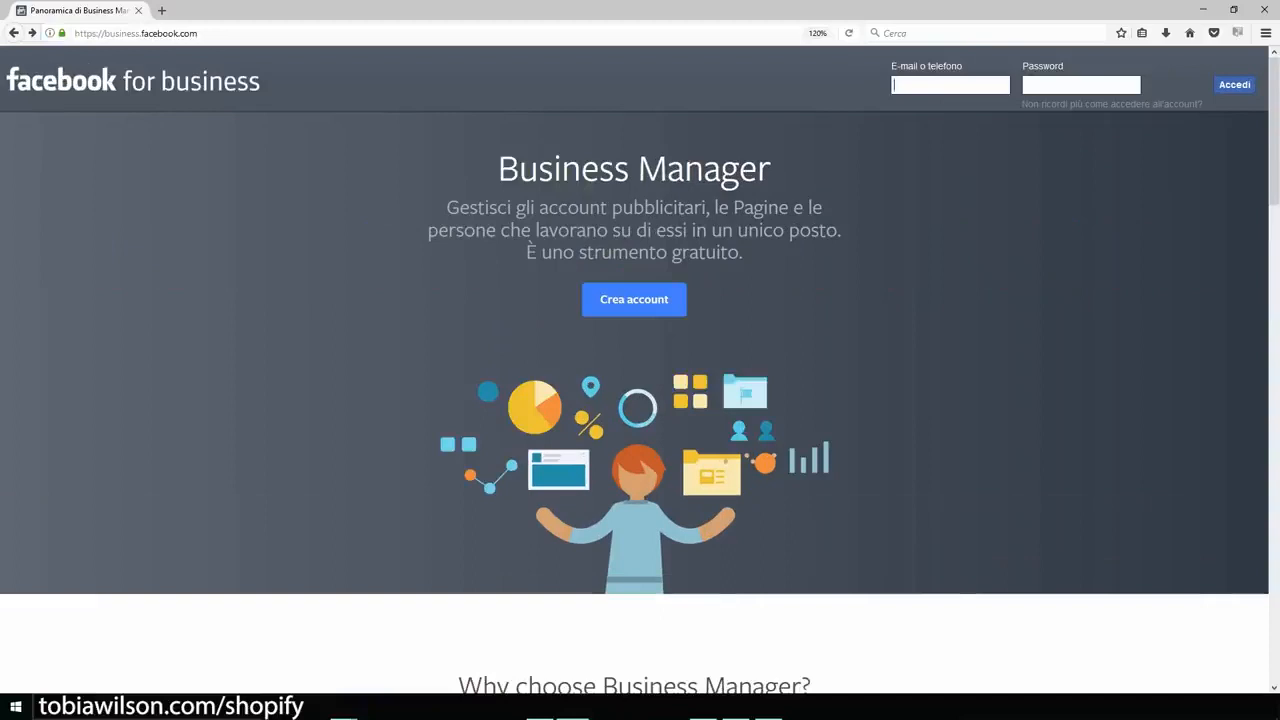
left_click(634, 300)
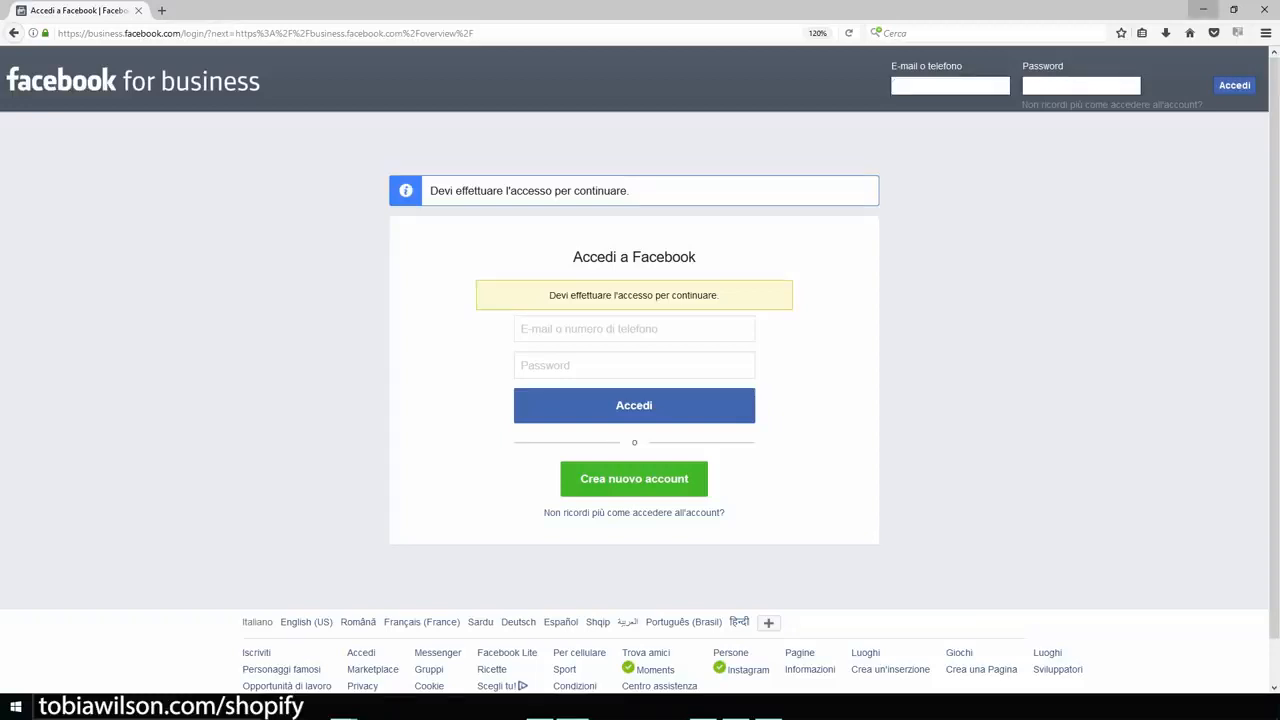
left_click(1203, 9)
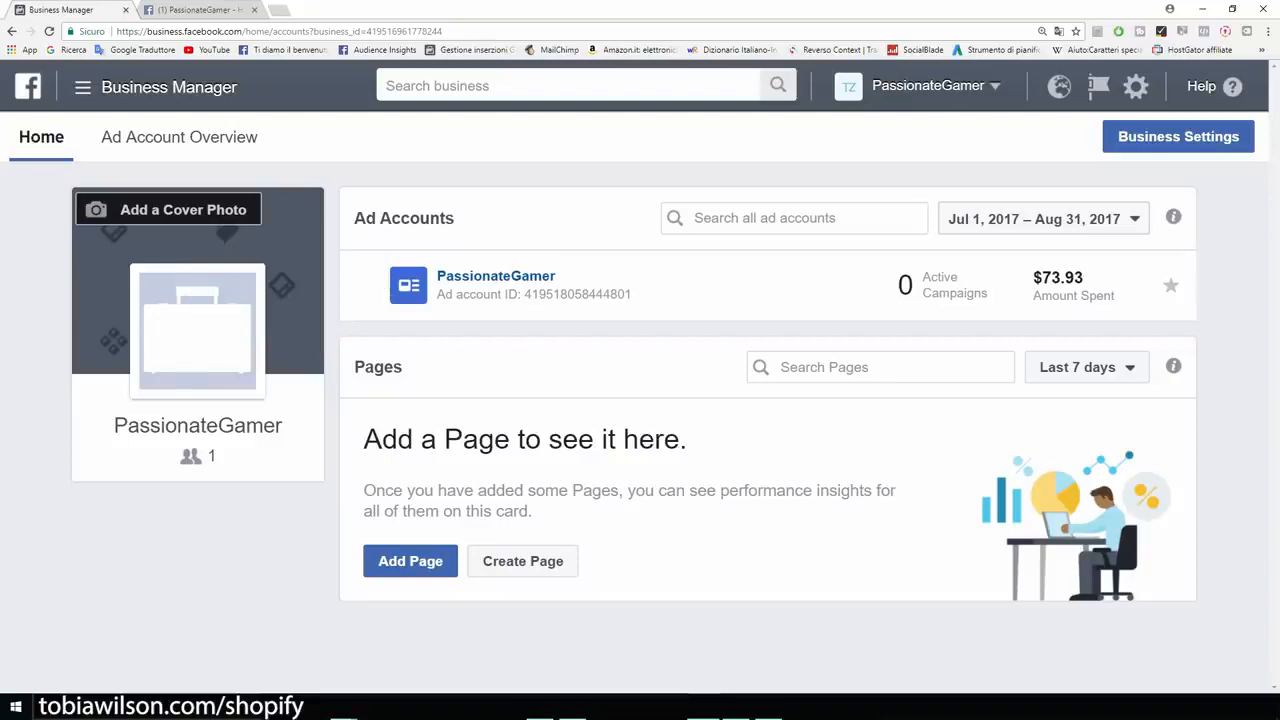
- Highlight the PassionateGamer business name in Business Manager and open Ads Manager for that business
left_click_drag(284, 425, 112, 425)
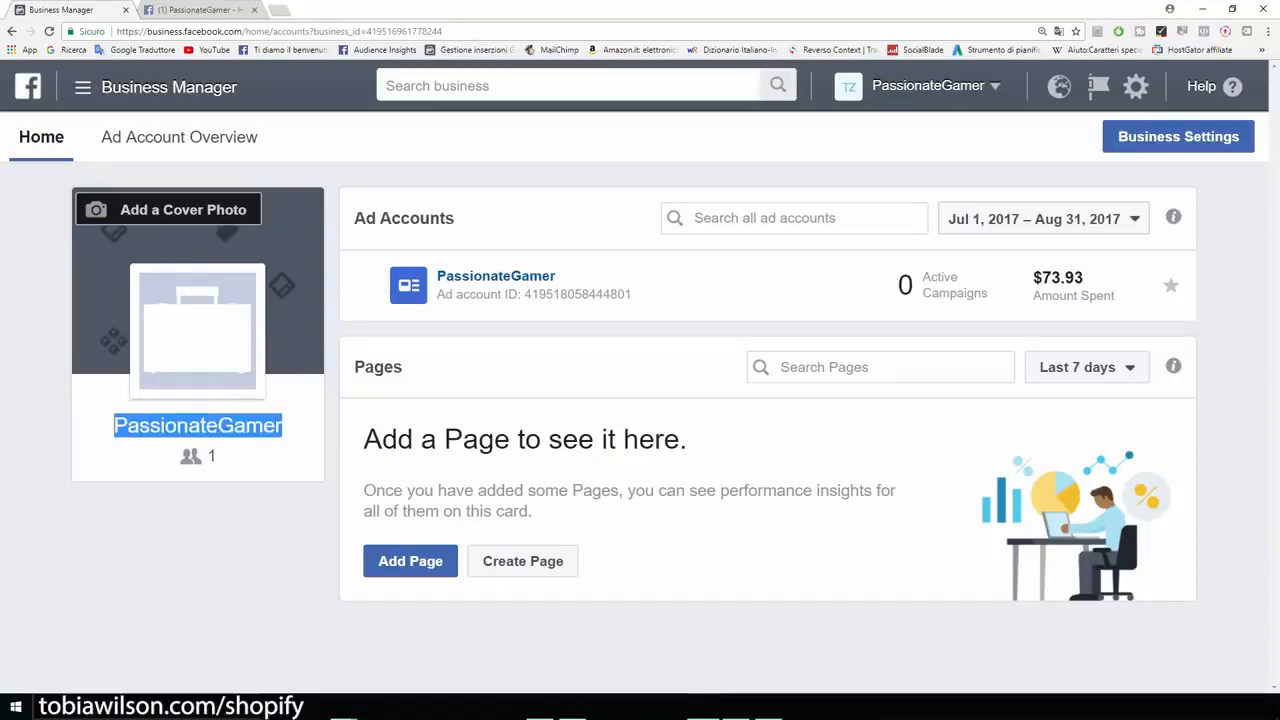
left_click(112, 430)
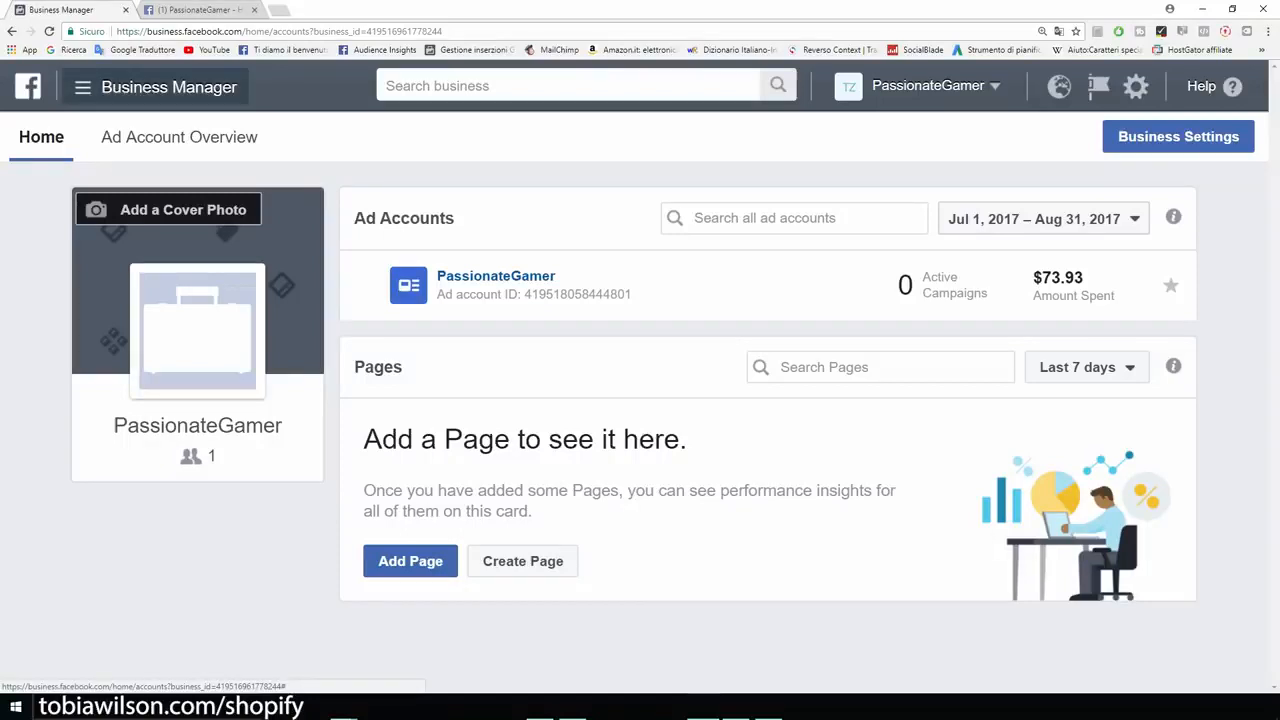
left_click(160, 87)
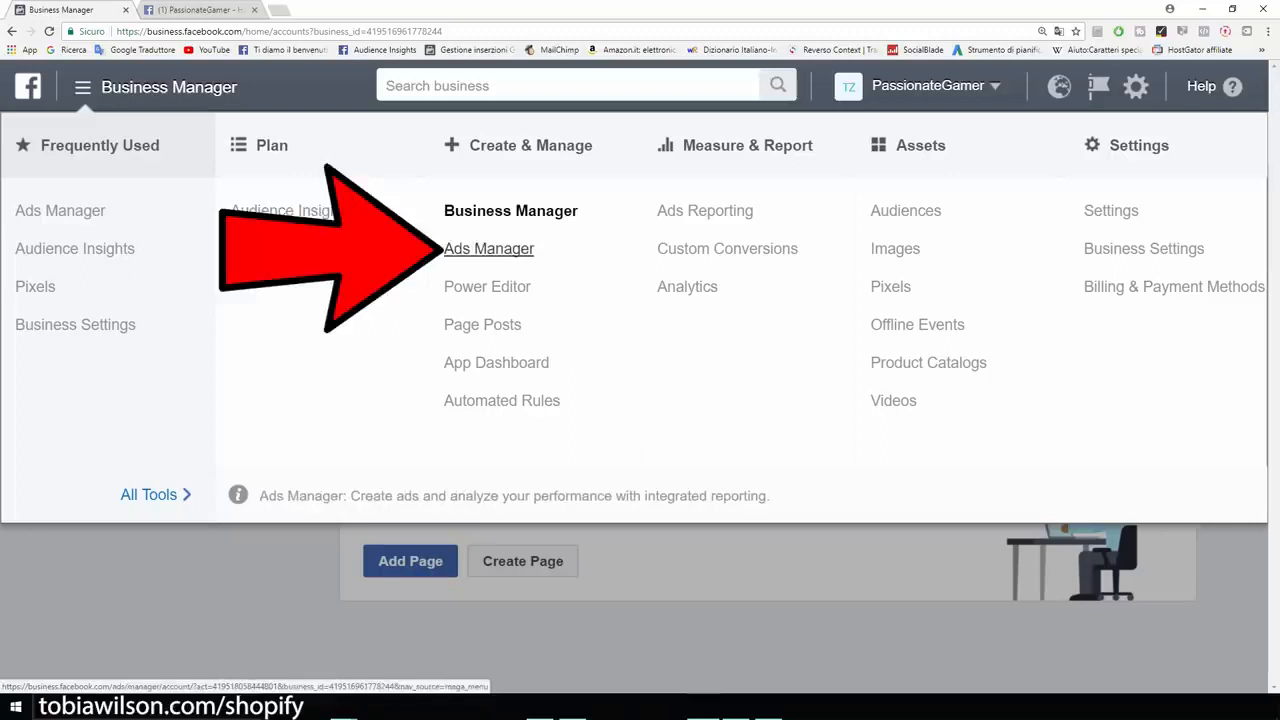
left_click(489, 248)
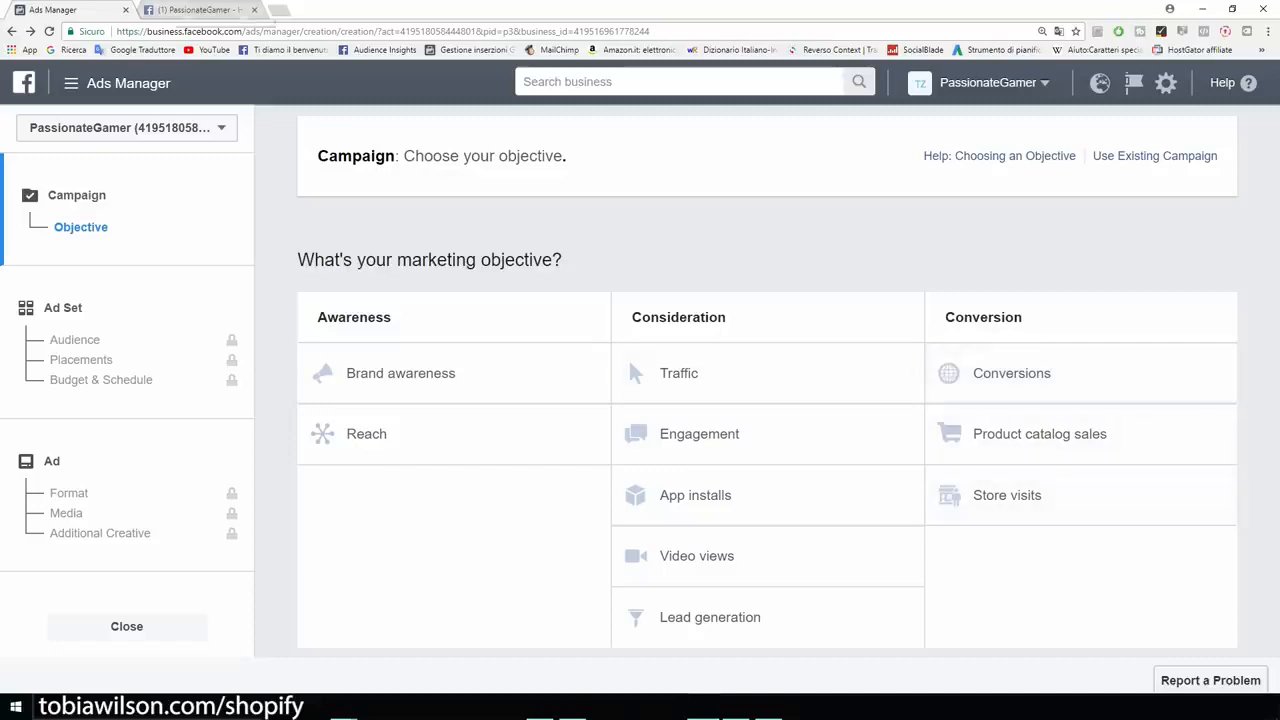
- Switch to the PassionateGamer Facebook page, look over its T-shirt post, and show where the Create Page option is found
key("ctrl+Tab")
scroll(468, 420, "down", 3)
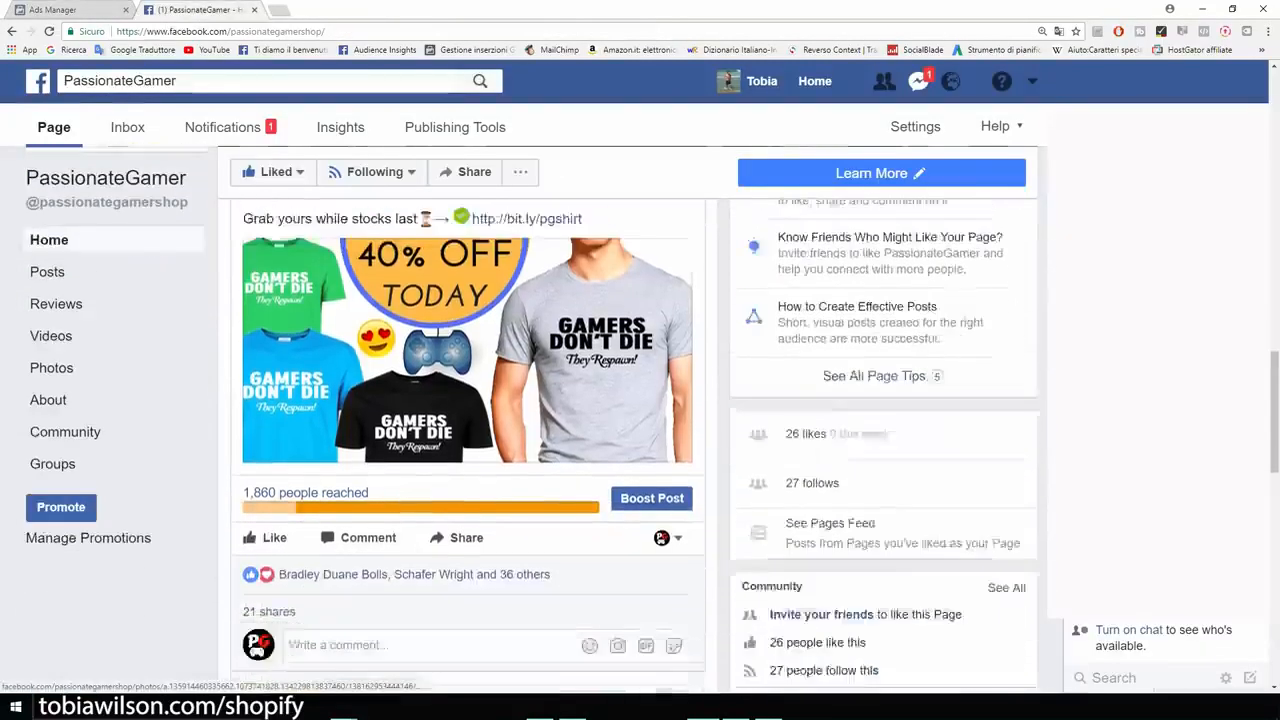
scroll(468, 420, "up", 3)
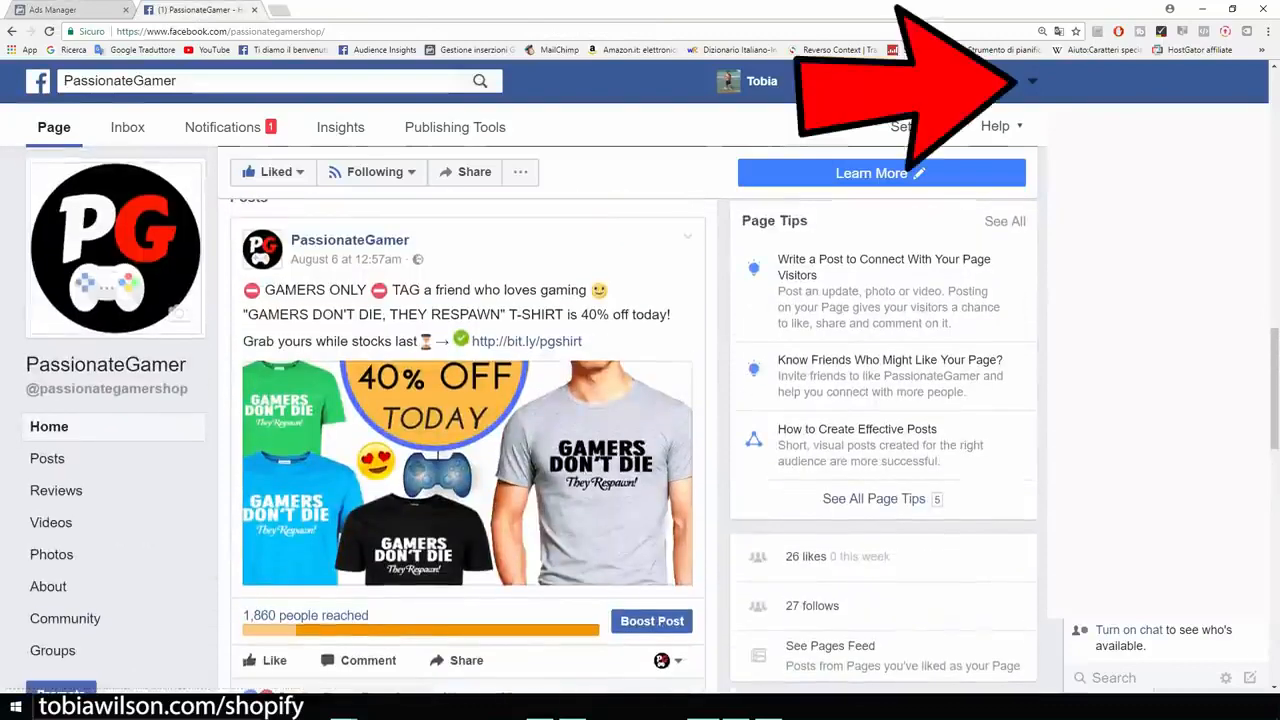
left_click(1032, 80)
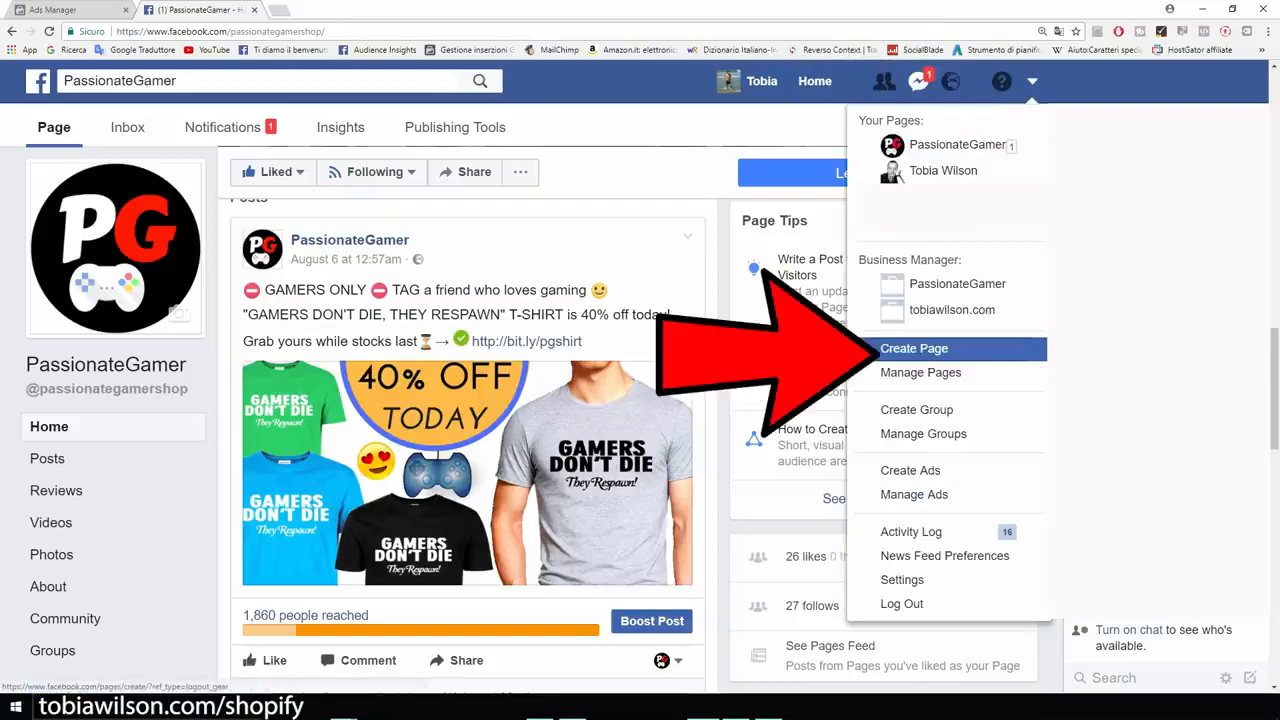
left_click(105, 365)
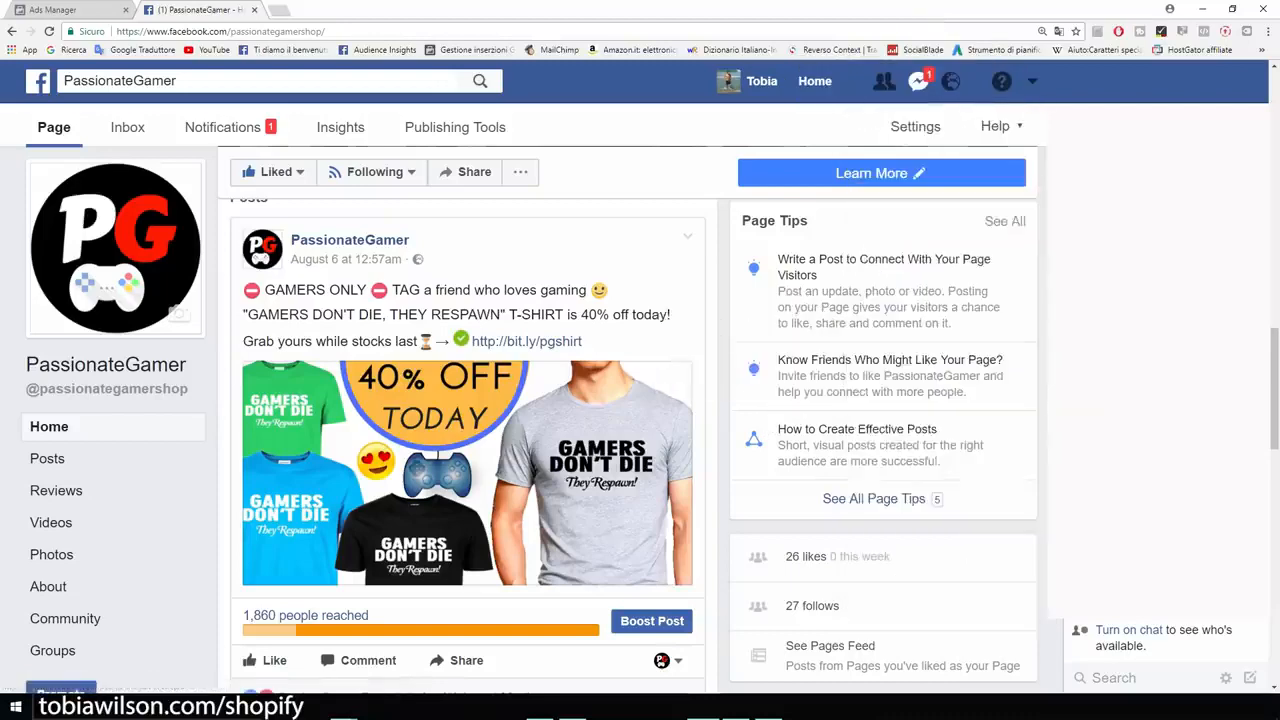
- Examine the PassionateGamer page's posts, from the T-shirt offer down to the gaming mouse offer and back
scroll(105, 365, "down", 3)
scroll(467, 420, "down", 4)
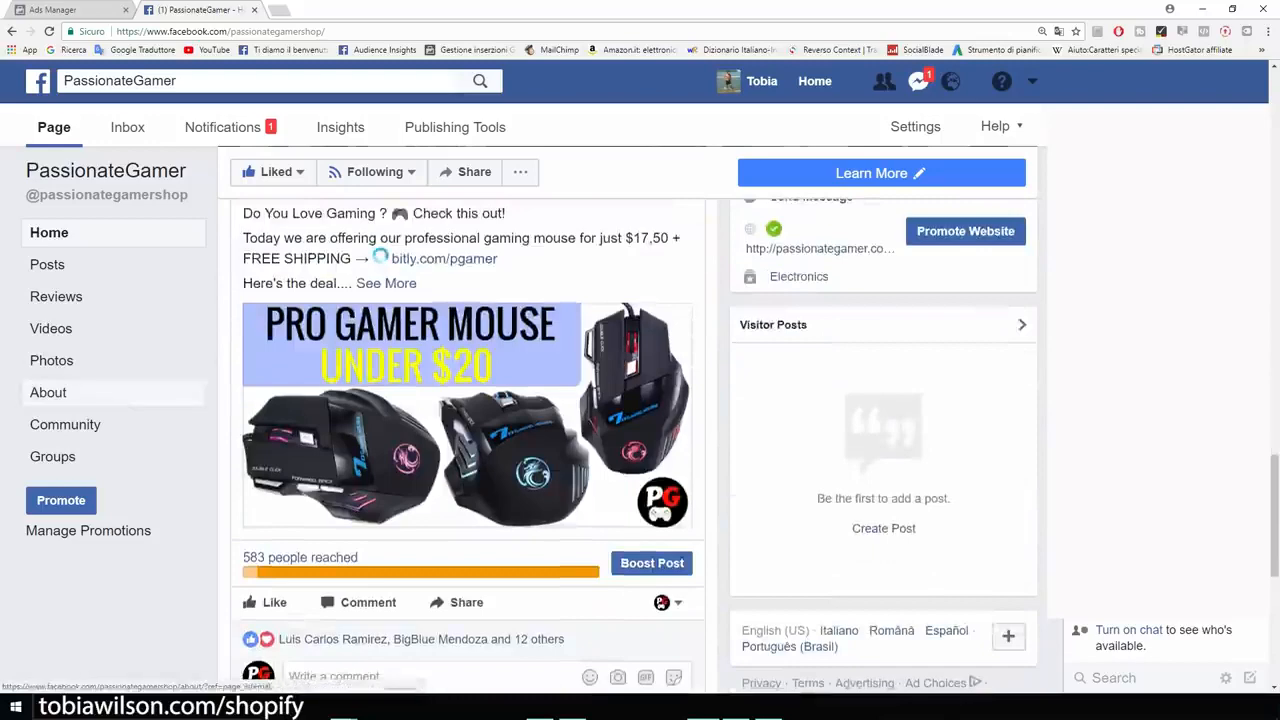
scroll(110, 457, "down", 3)
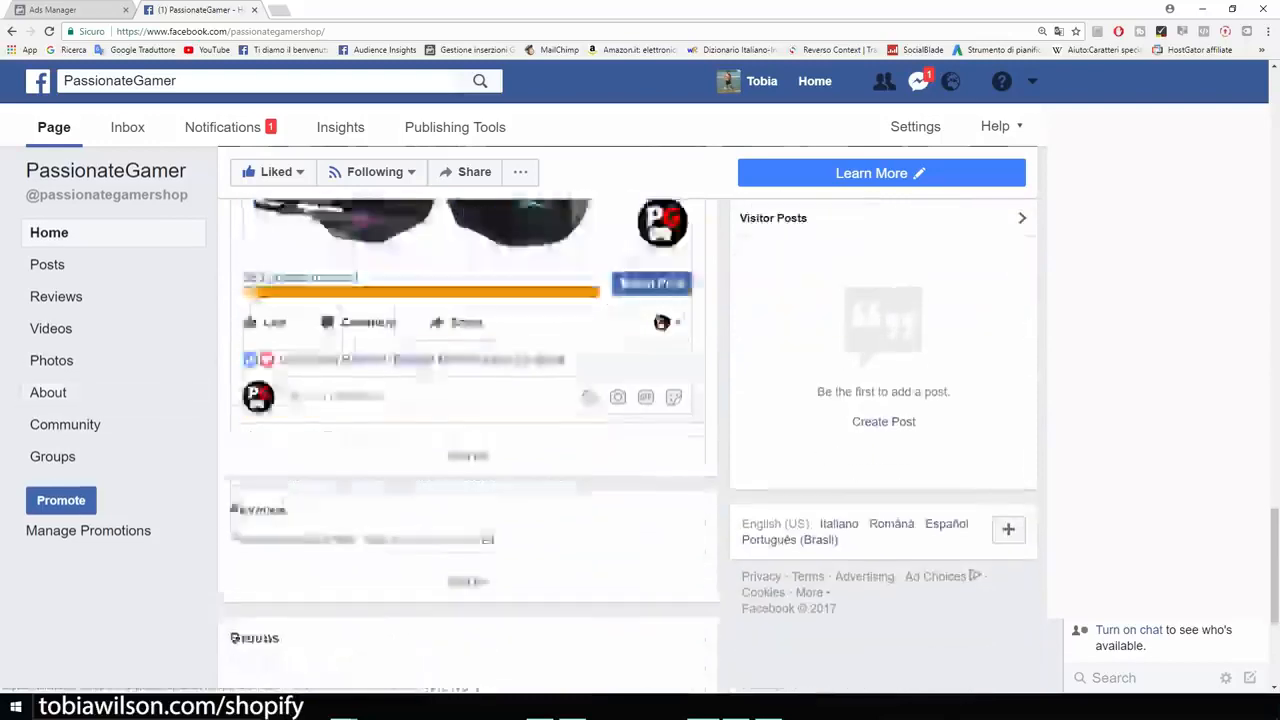
scroll(110, 457, "up", 10)
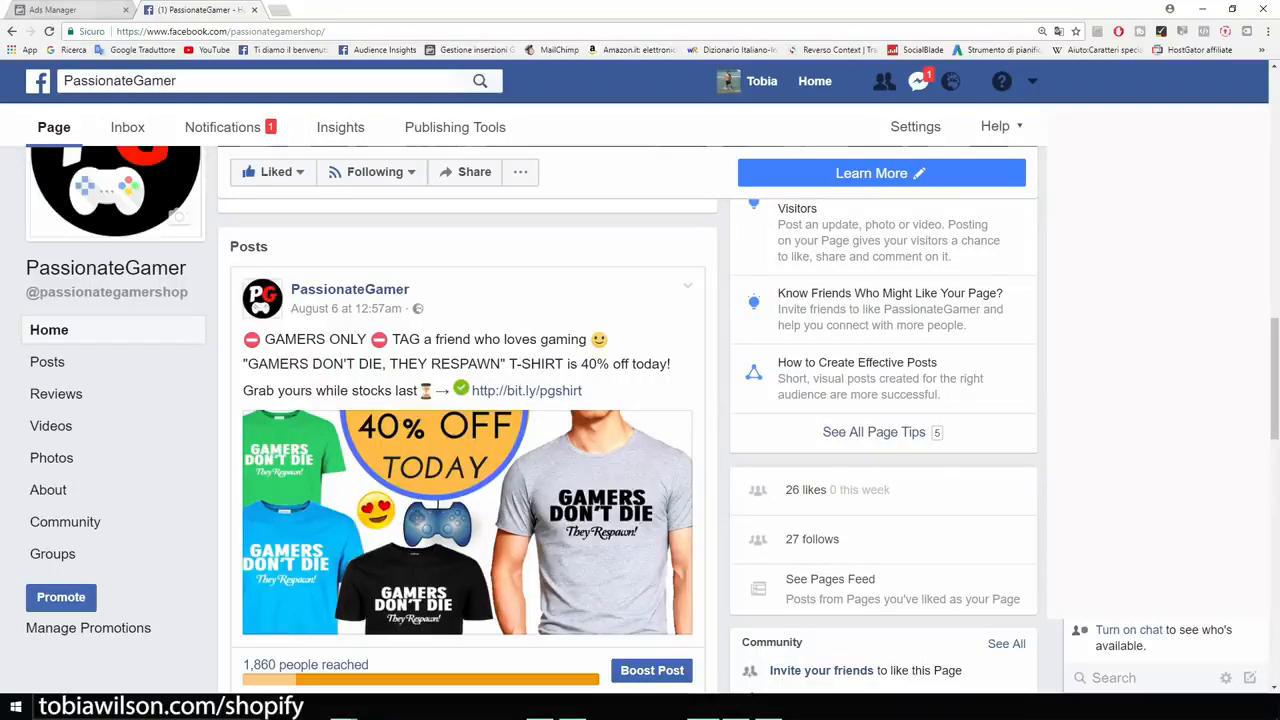
- Return to Ads Manager and open the Pixels page for the PassionateGamer ad account
left_click(80, 10)
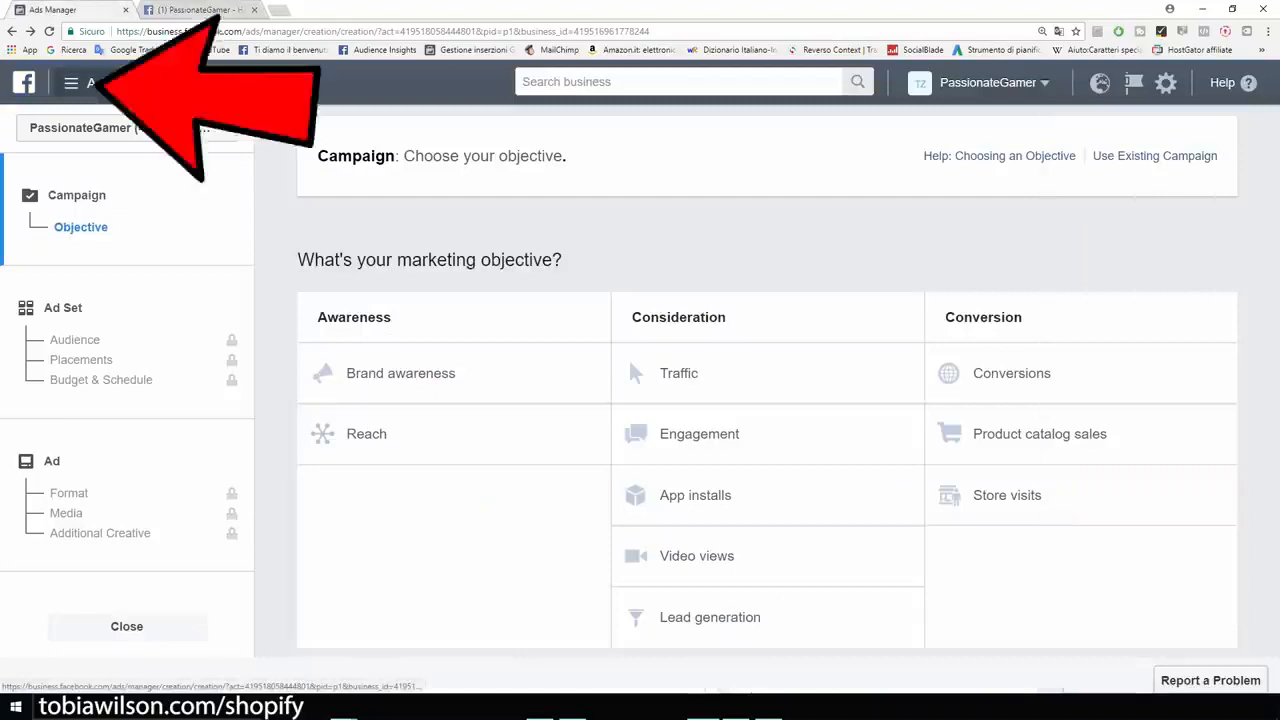
left_click(112, 83)
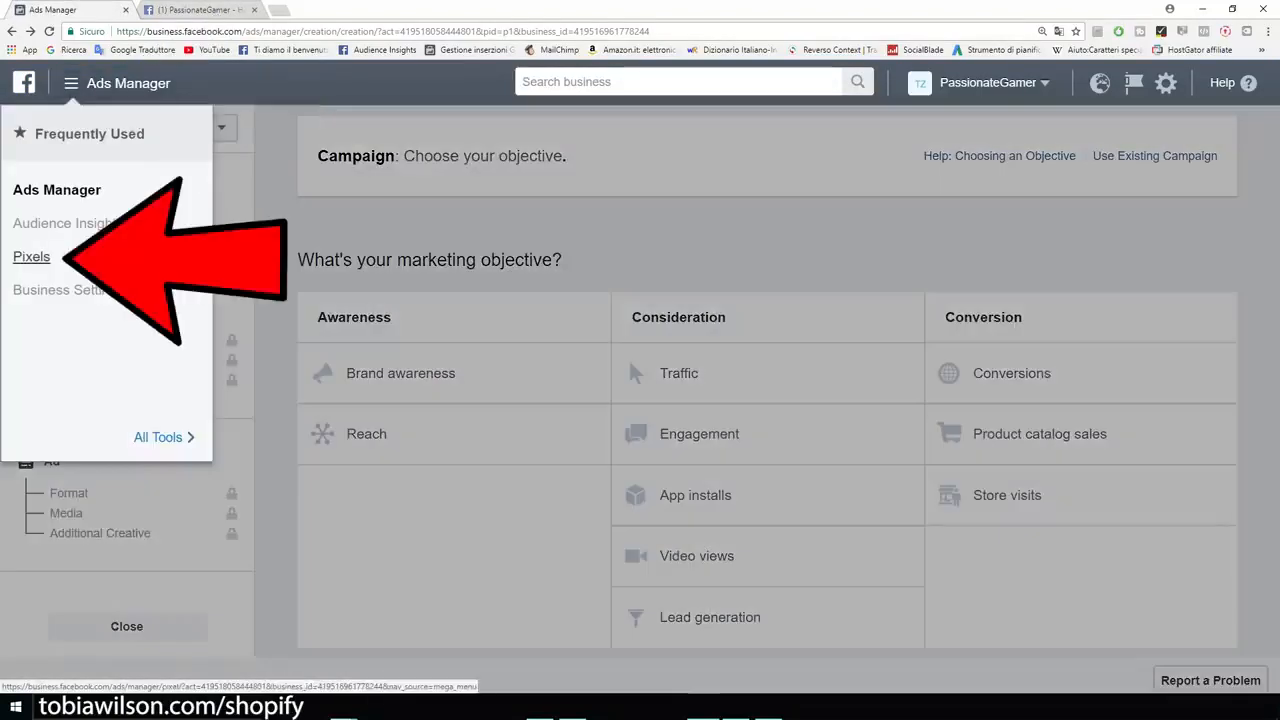
left_click(31, 257)
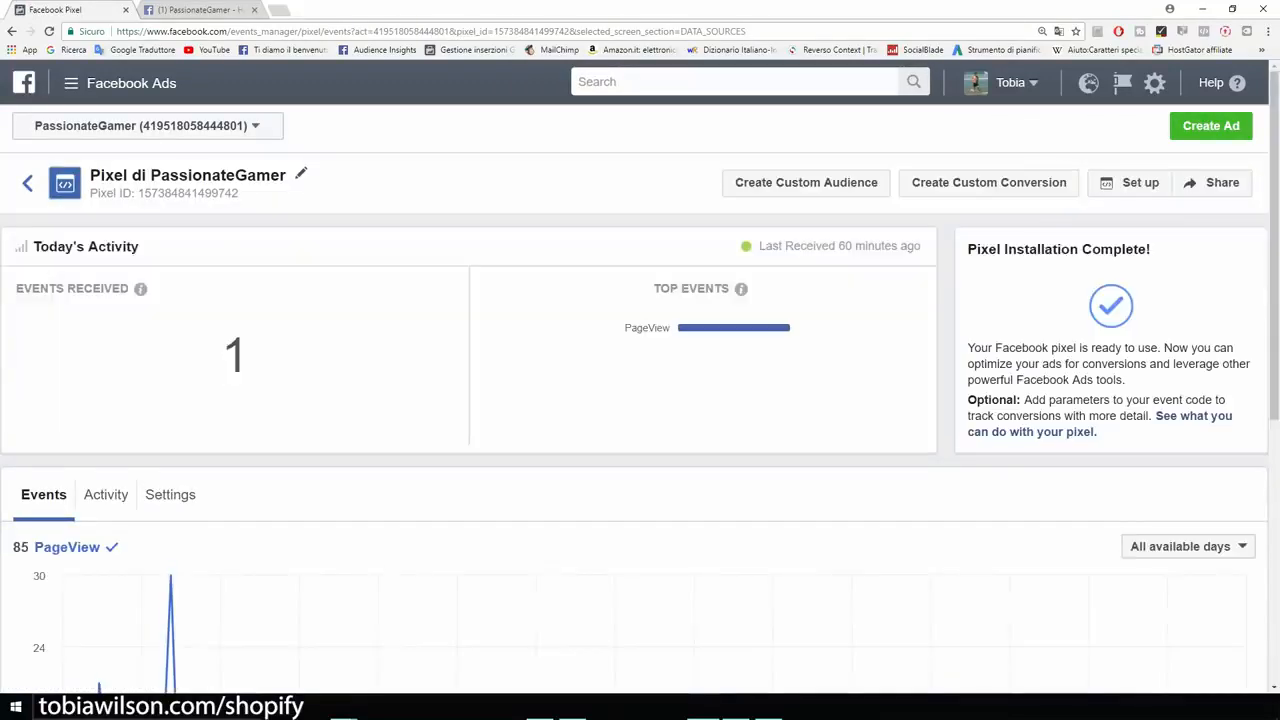
- Enlarge the pixel page and select the pixel ID number below the PassionateGamer pixel's name
key("ctrl+plus")
key("ctrl+plus")
key("ctrl+plus")
key("ctrl+plus")
key("ctrl+plus")
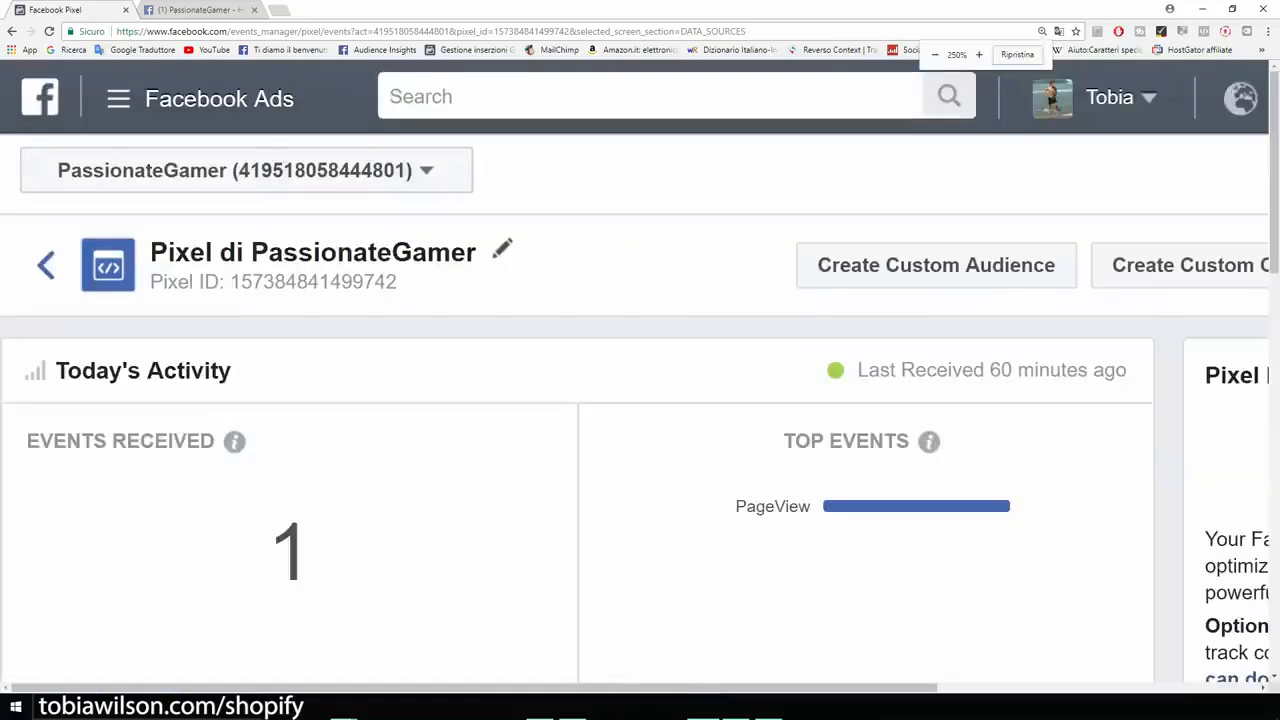
left_click_drag(635, 414, 369, 414)
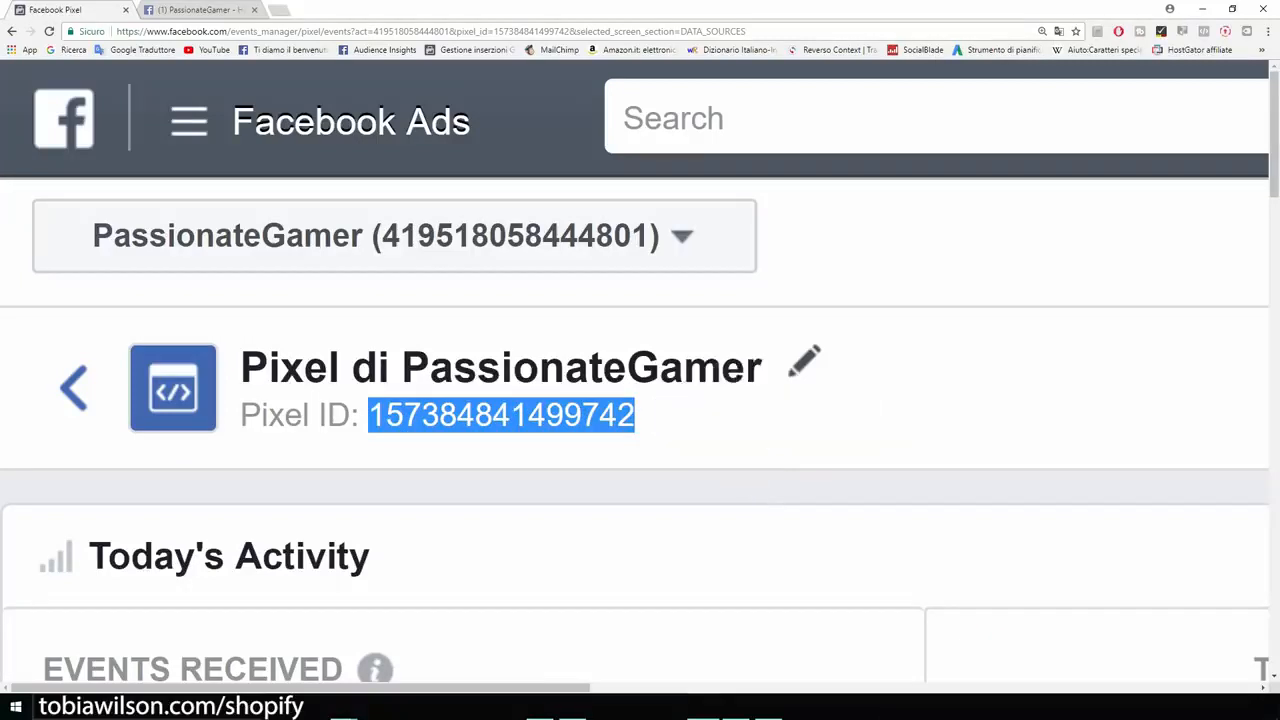
- Switch to the Photos app and view the images showing Shopify's Online Store Preferences and Facebook Pixel ID field, then minimise it
key("alt+Tab")
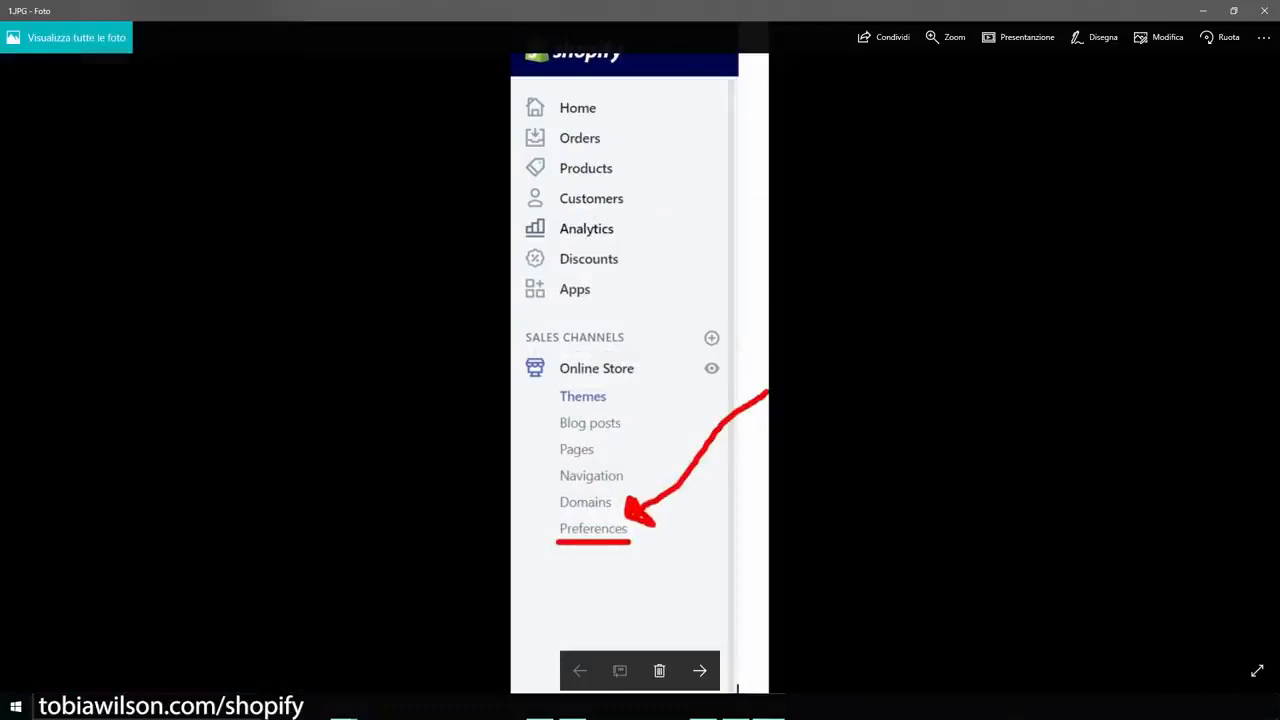
scroll(594, 530, "up", 2)
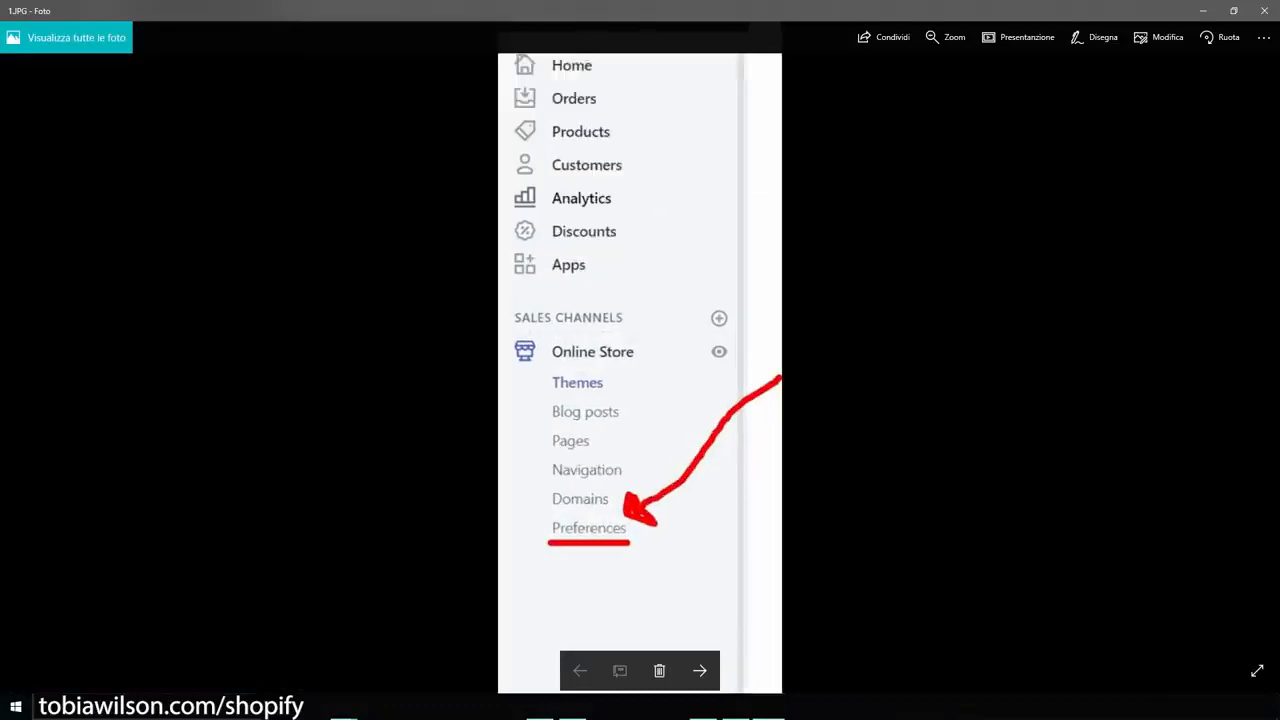
scroll(594, 530, "down", 2)
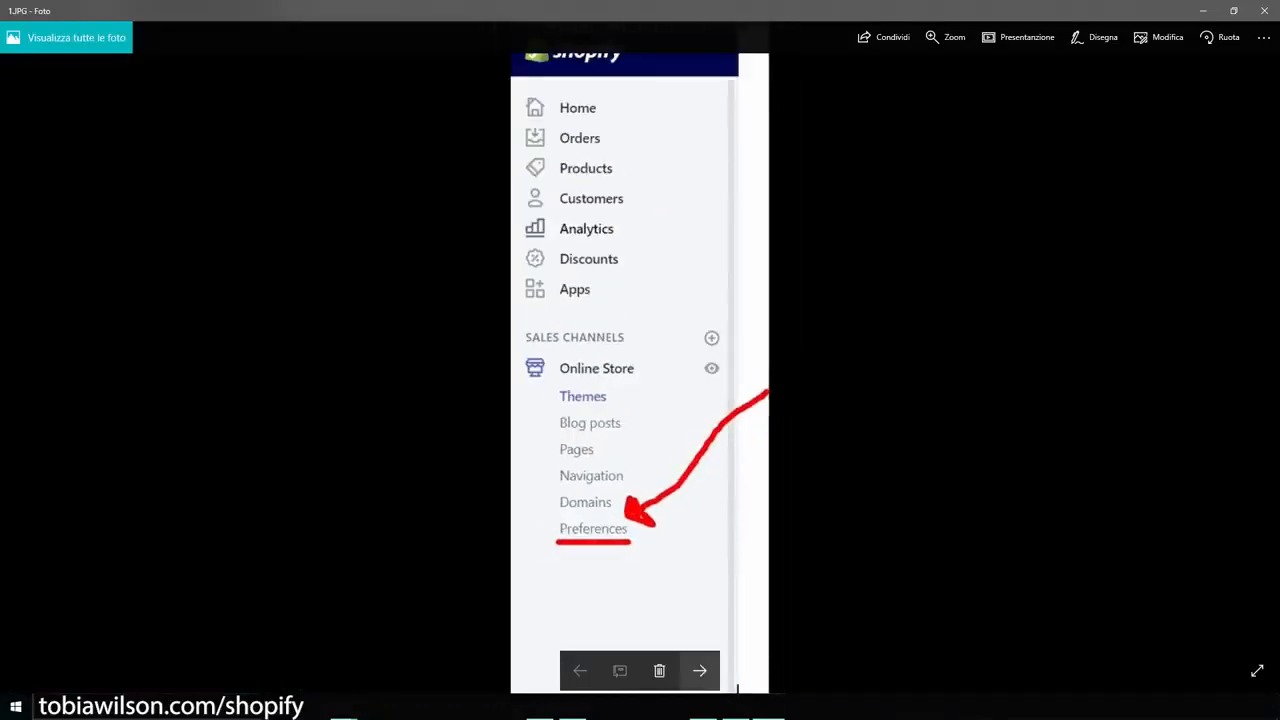
left_click(699, 670)
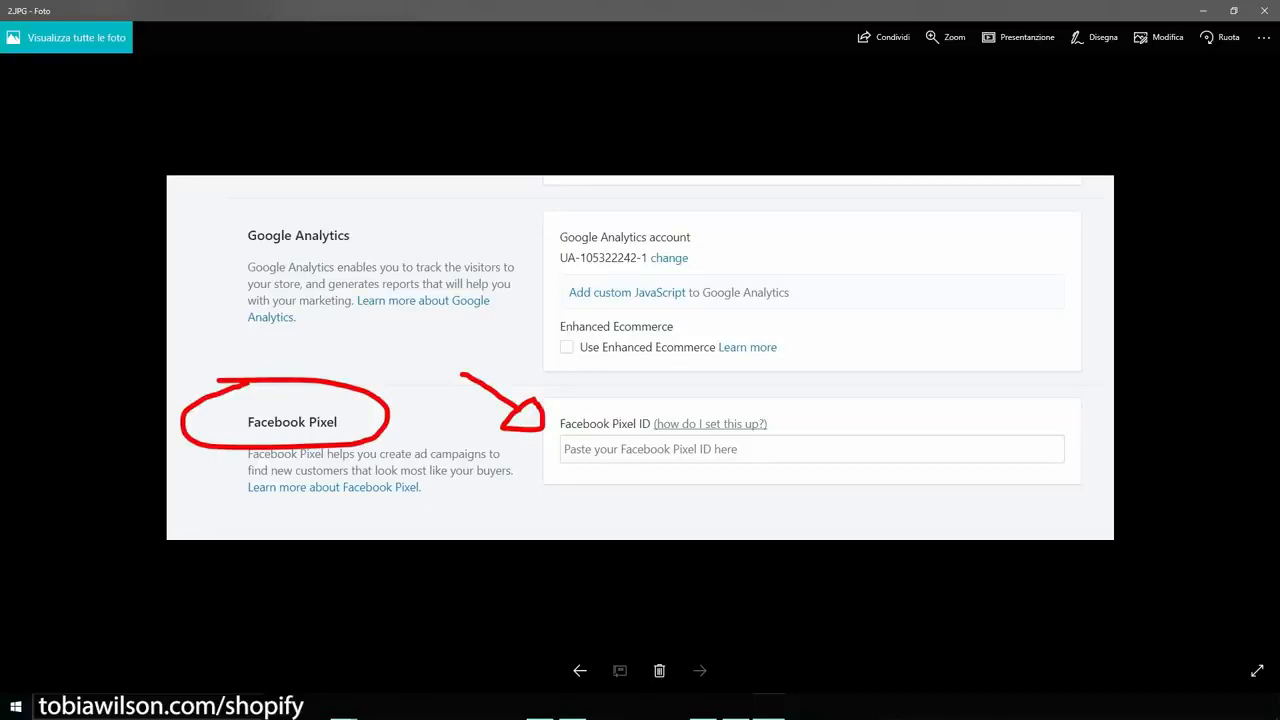
left_click(1203, 10)
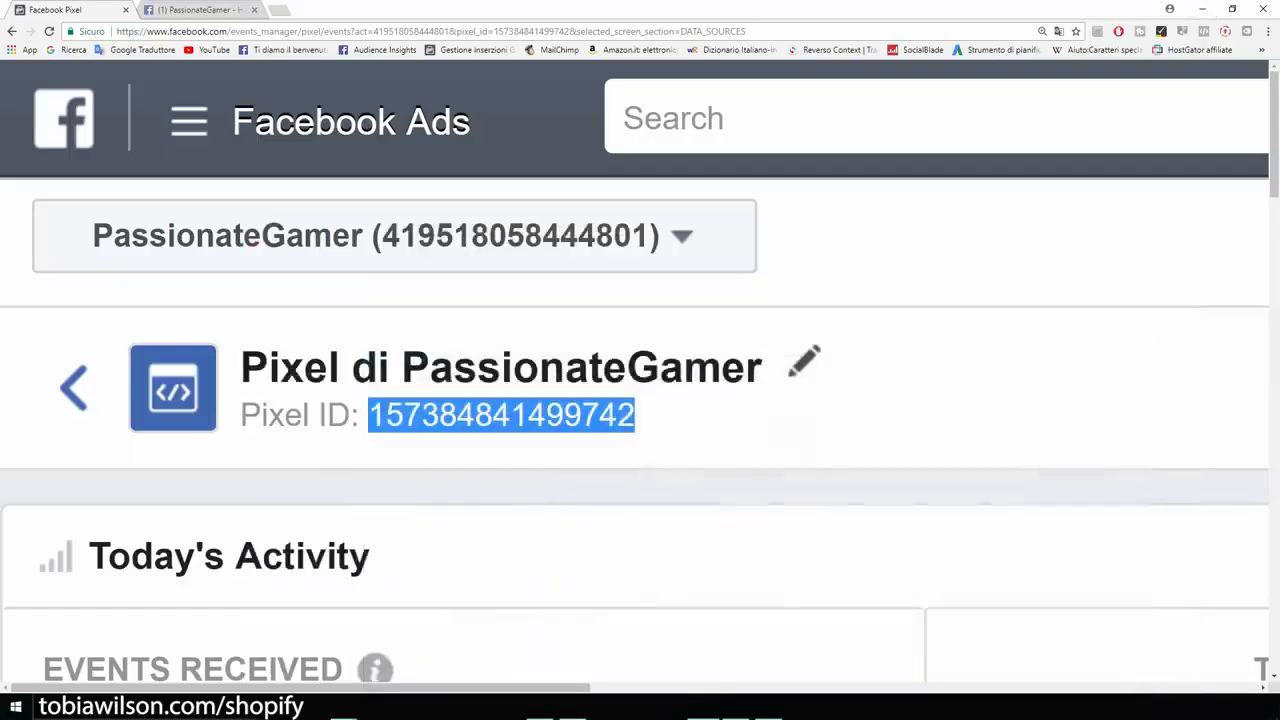
- Reduce the pixel page's zoom to 175% and start creating a new ad
key("ctrl+minus")
key("ctrl+minus")
key("ctrl+minus")
key("ctrl+minus")
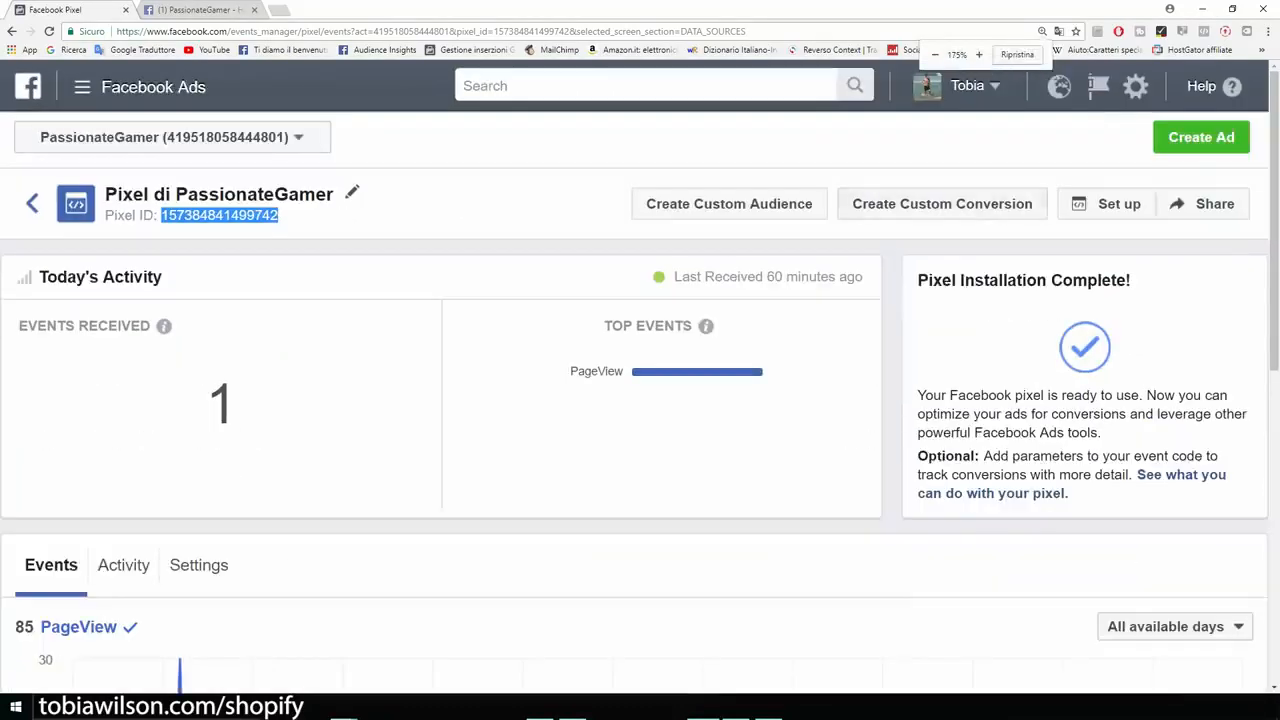
left_click(1201, 137)
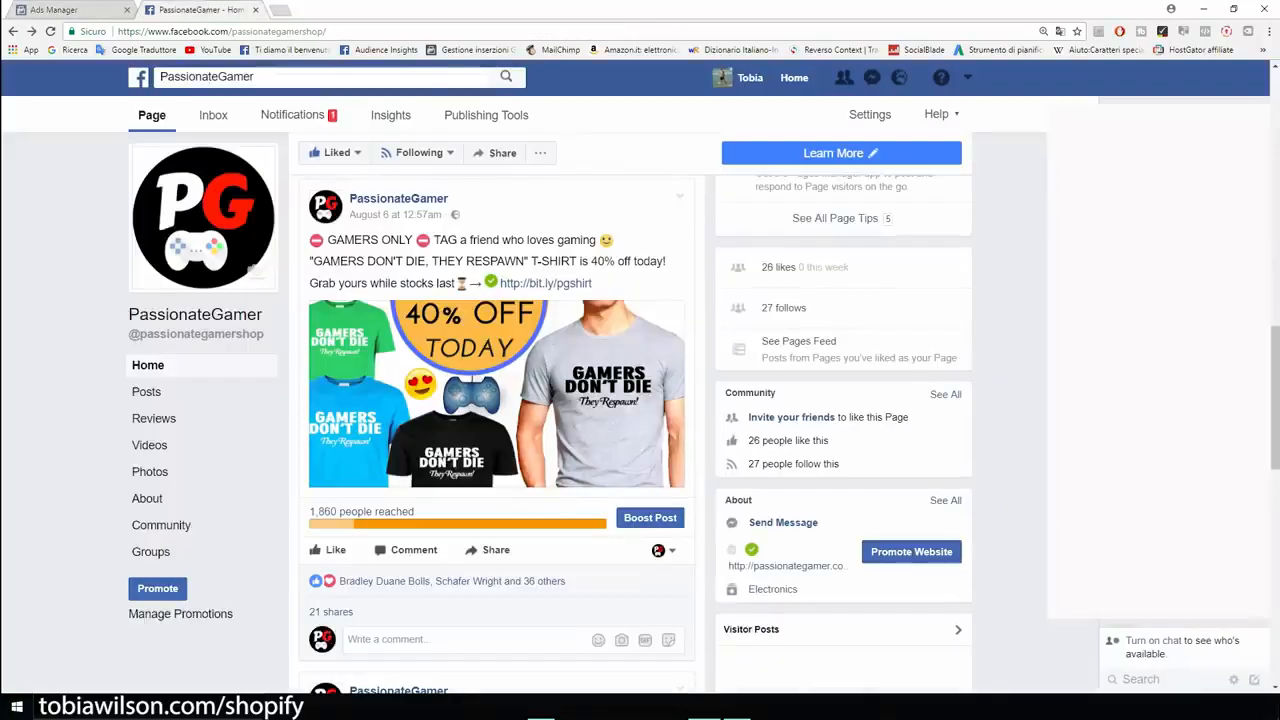
- Review the T-shirt offer post on the PassionateGamer page, including its shop link, and enlarge the page
scroll(496, 483, "down", 5)
scroll(496, 483, "up", 4)
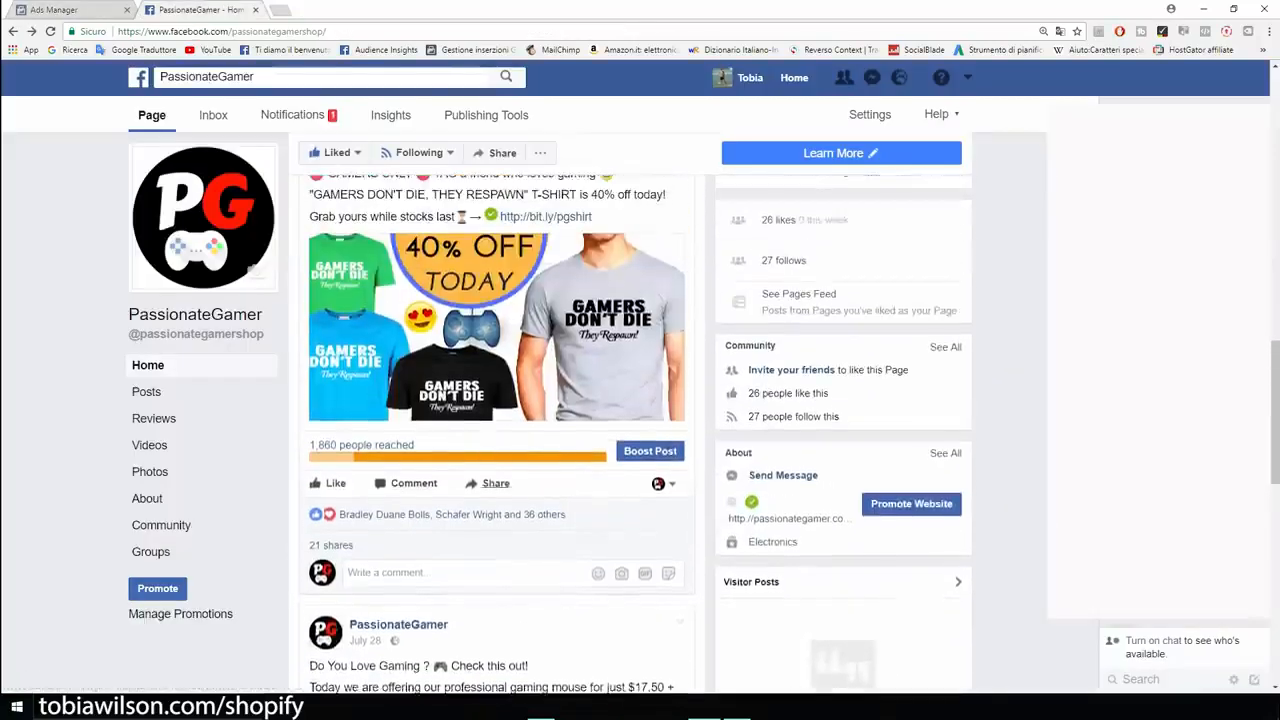
scroll(635, 434, "up", 2)
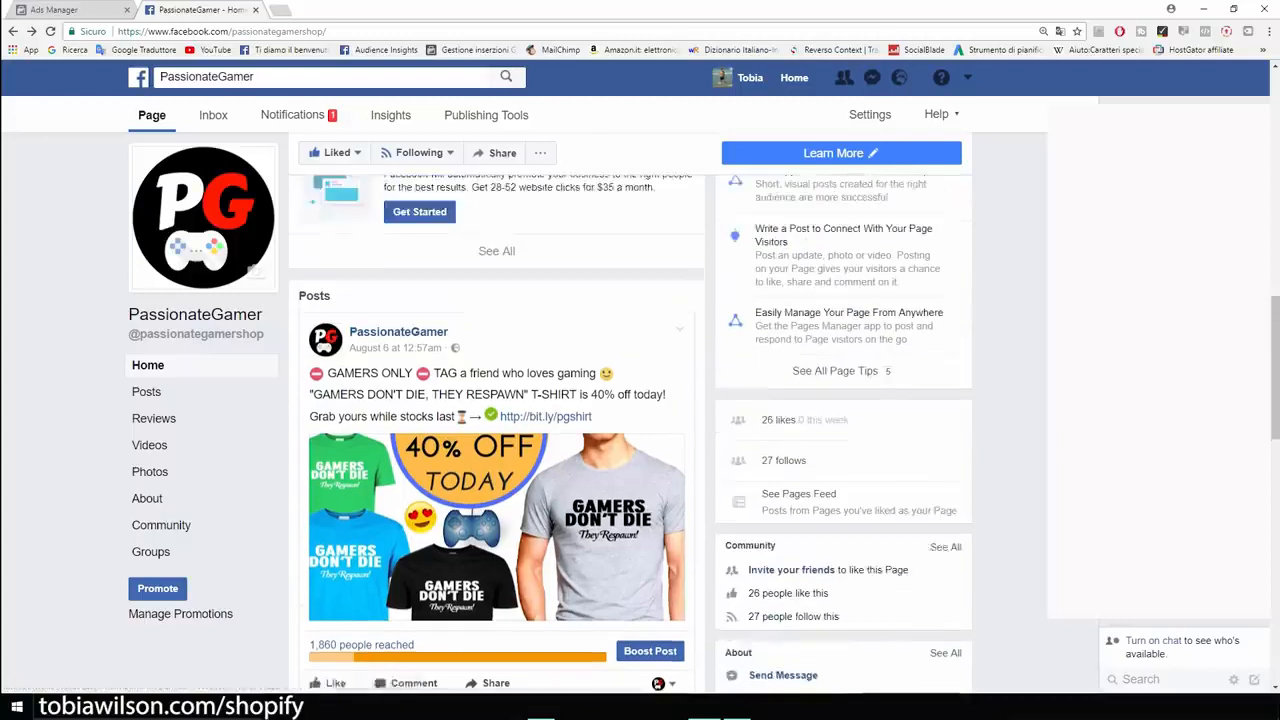
scroll(496, 450, "down", 1)
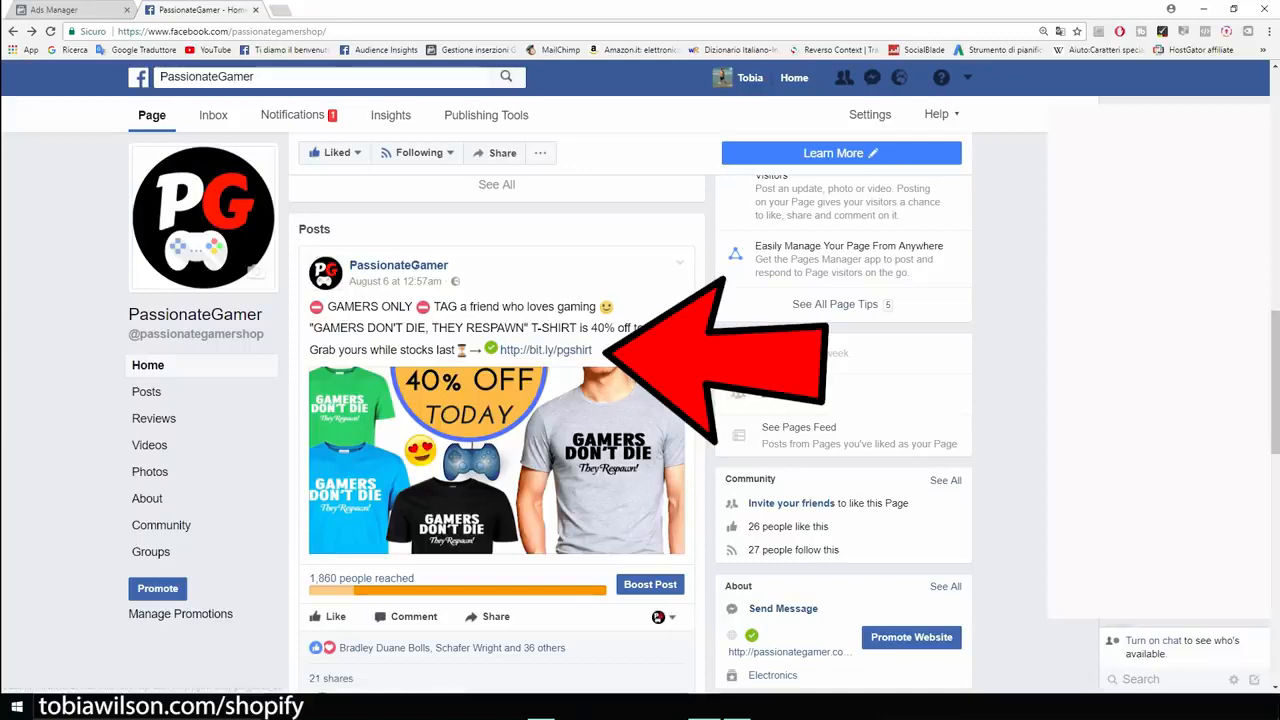
key("ctrl+plus")
key("ctrl+plus")
key("ctrl+plus")
key("ctrl+plus")
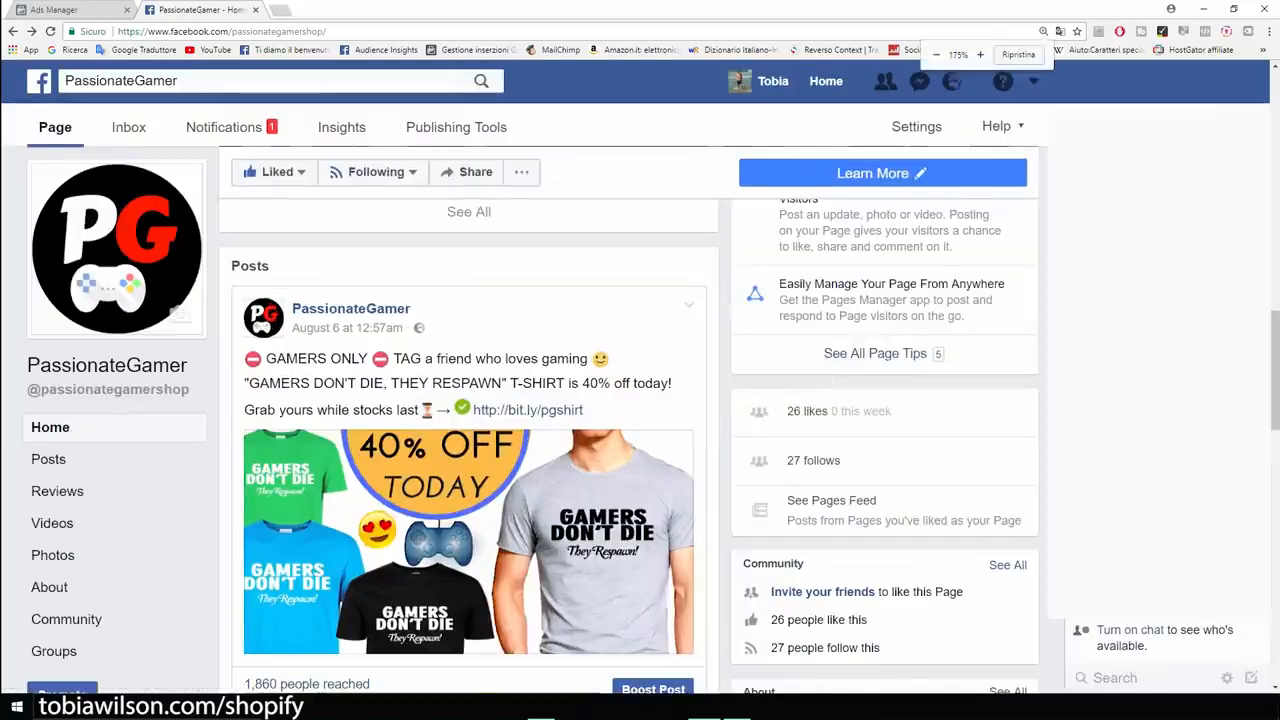
- Open the "Gamers Don't Die" T-shirt post's image in the photo viewer, close it and return to the post's text
scroll(630, 400, "down", 1)
scroll(630, 400, "up", 3)
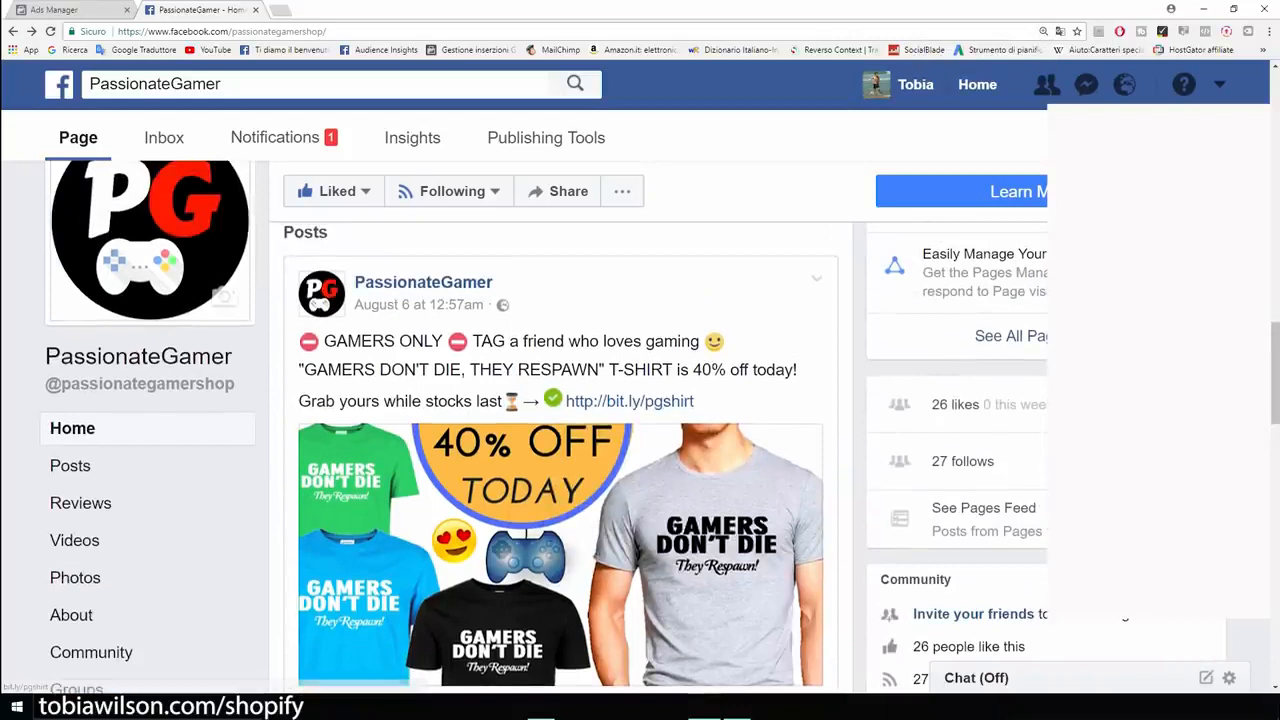
scroll(560, 550, "down", 2)
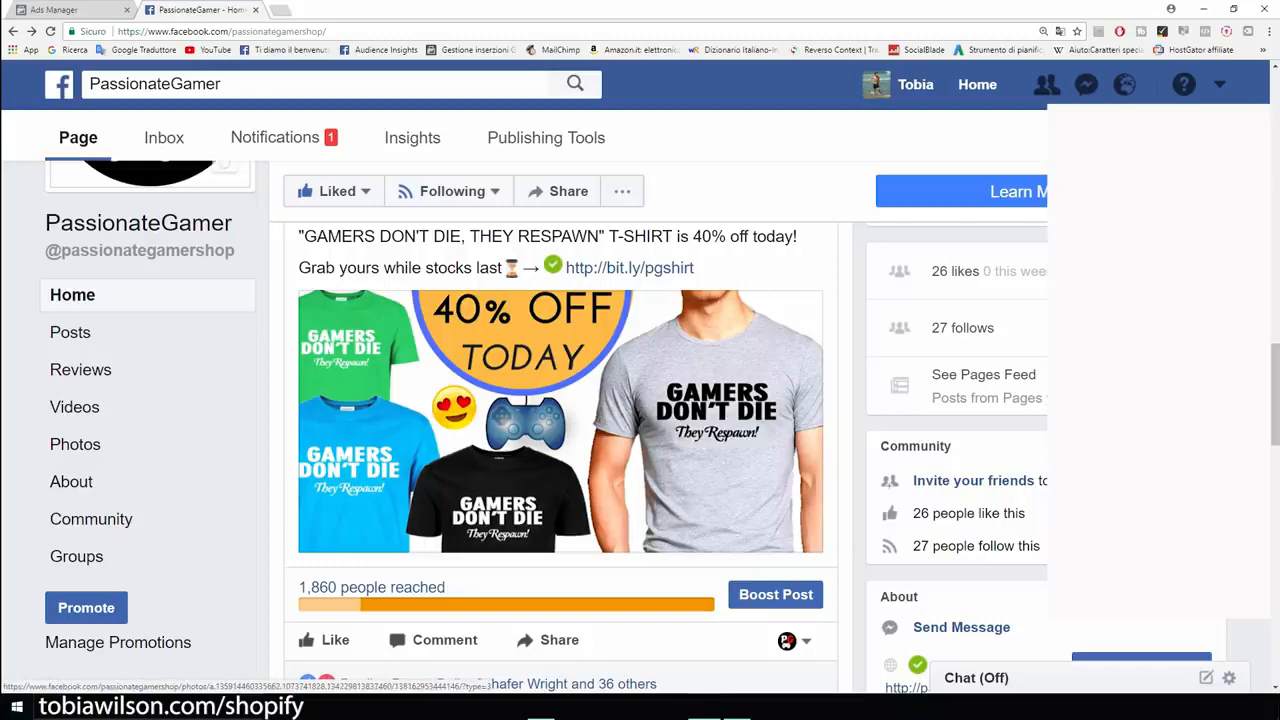
left_click(560, 420)
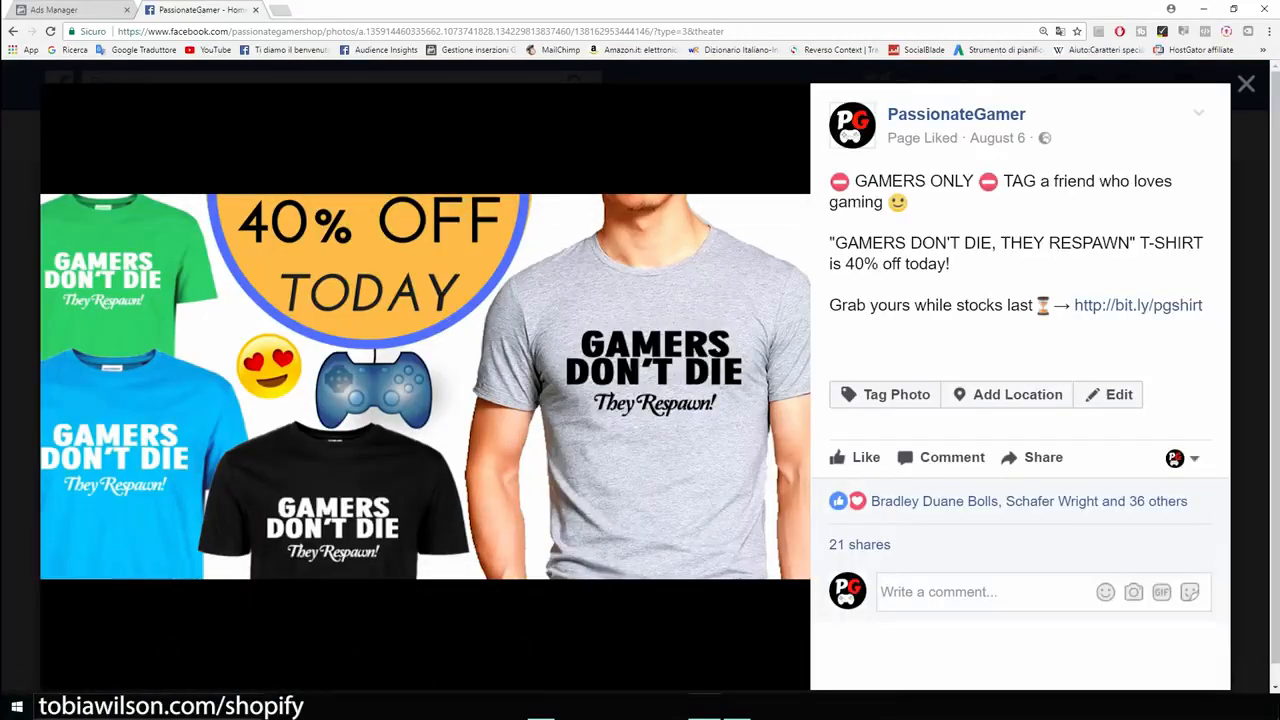
key("Escape")
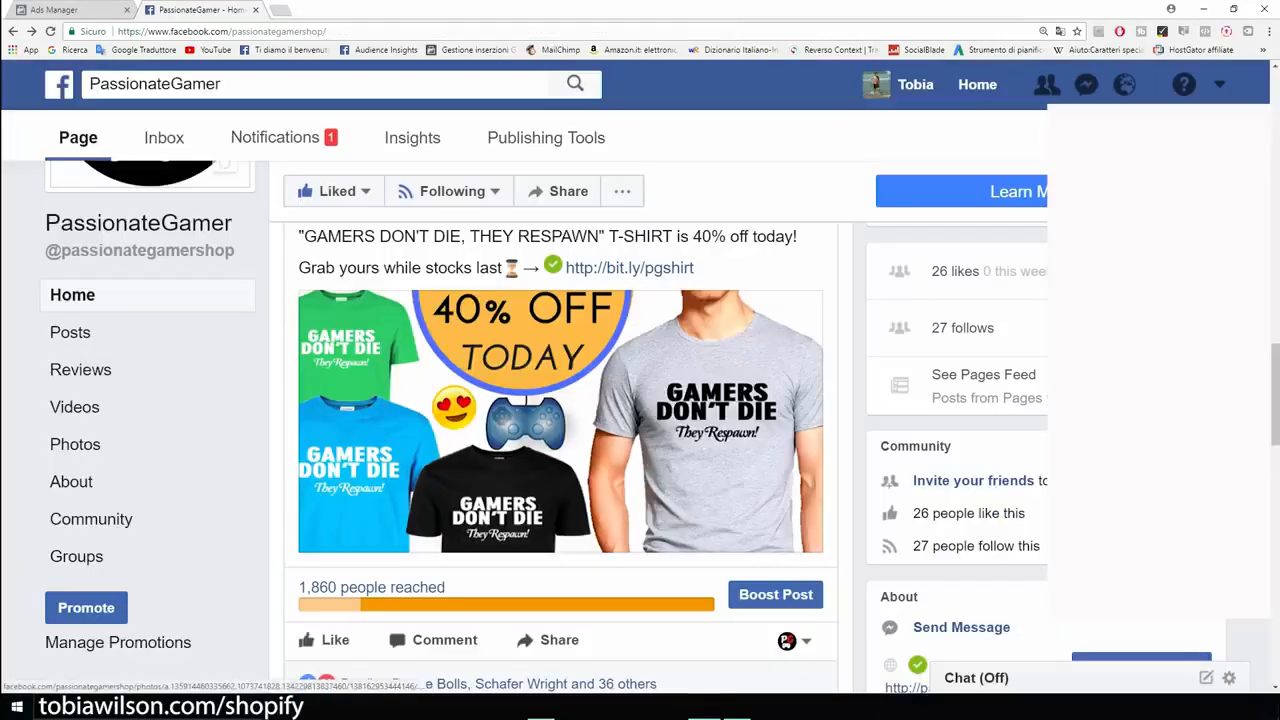
scroll(560, 450, "up", 1)
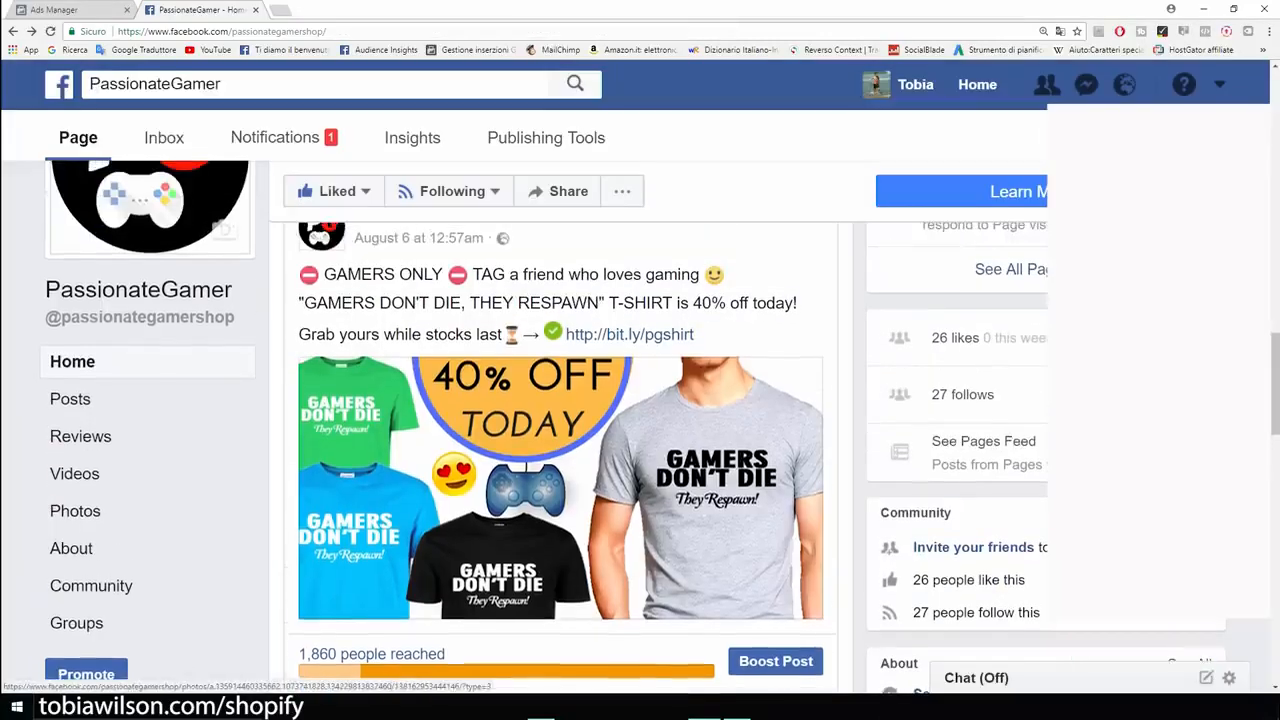
- Look over the T-shirt post once more, return to the ad creation page and choose Engagement as the marketing objective
scroll(600, 430, "up", 2)
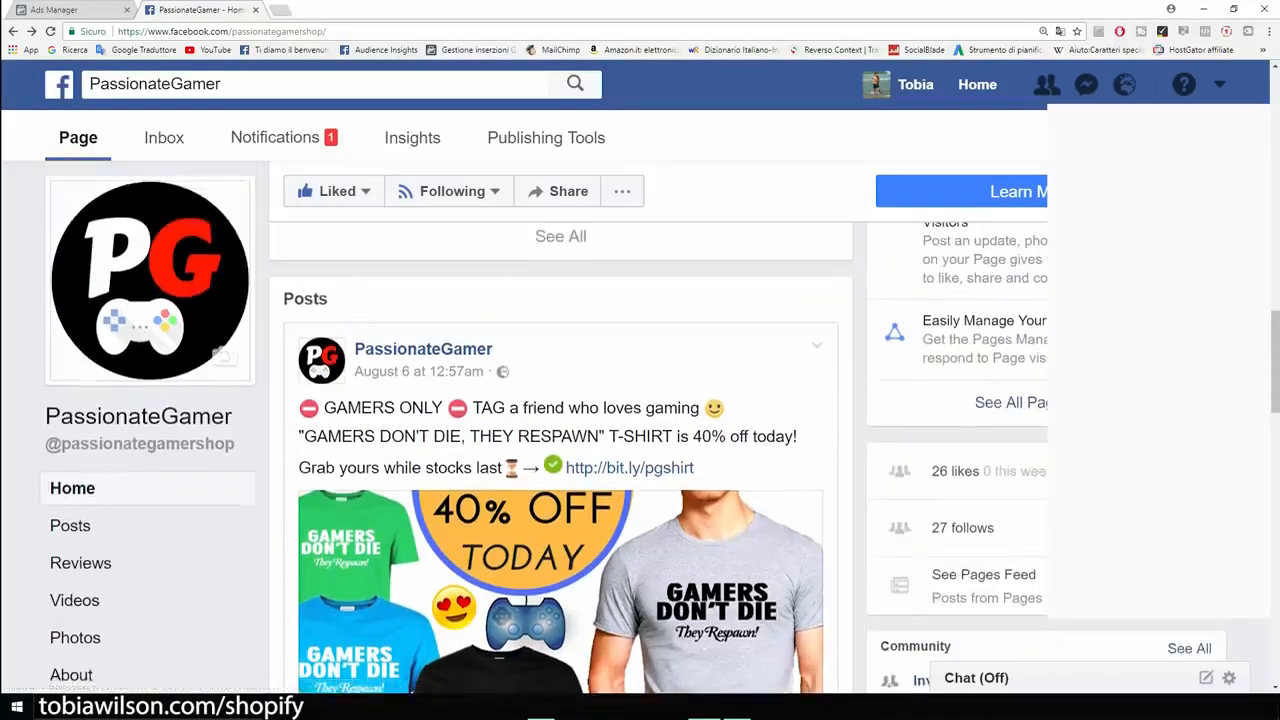
scroll(630, 340, "down", 2)
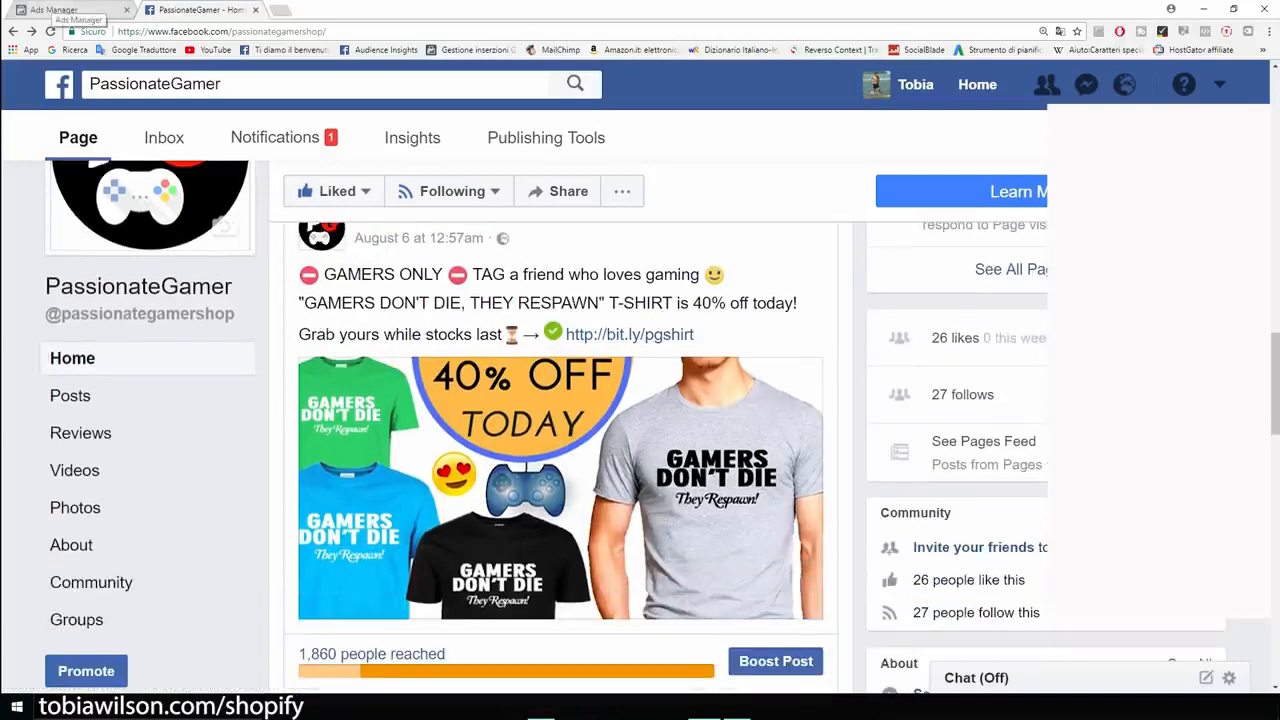
left_click(60, 10)
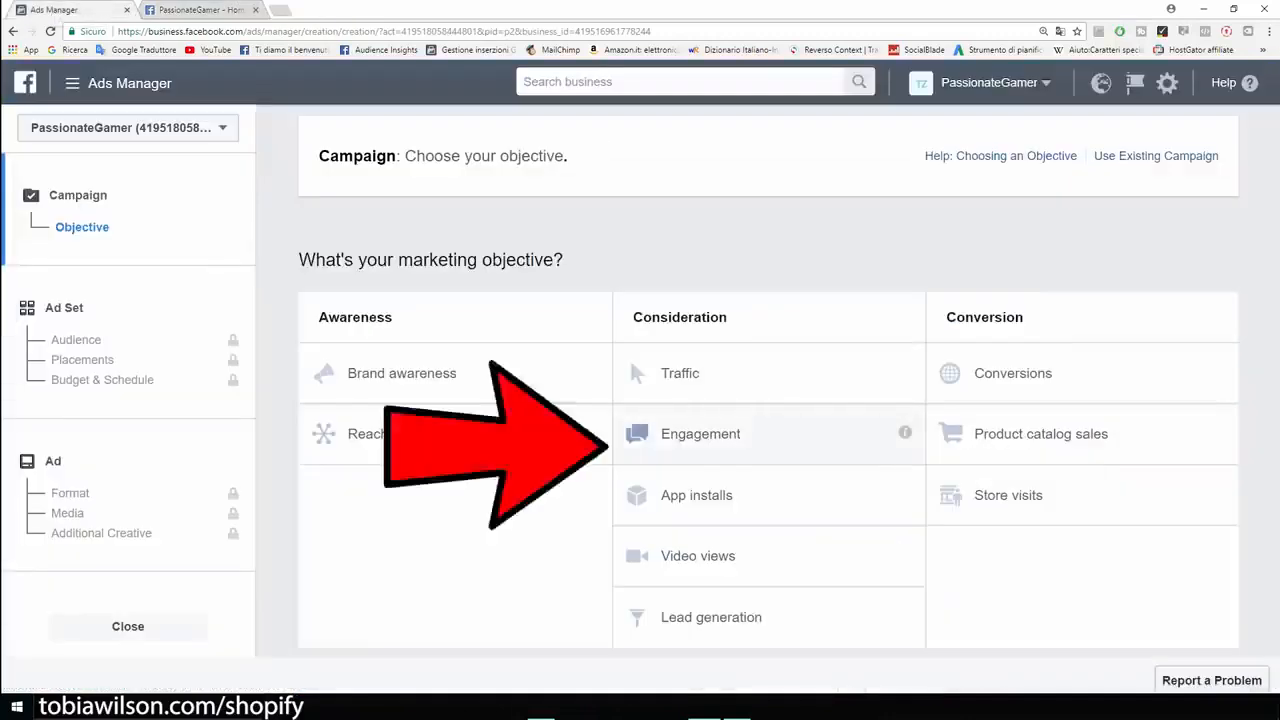
left_click(700, 433)
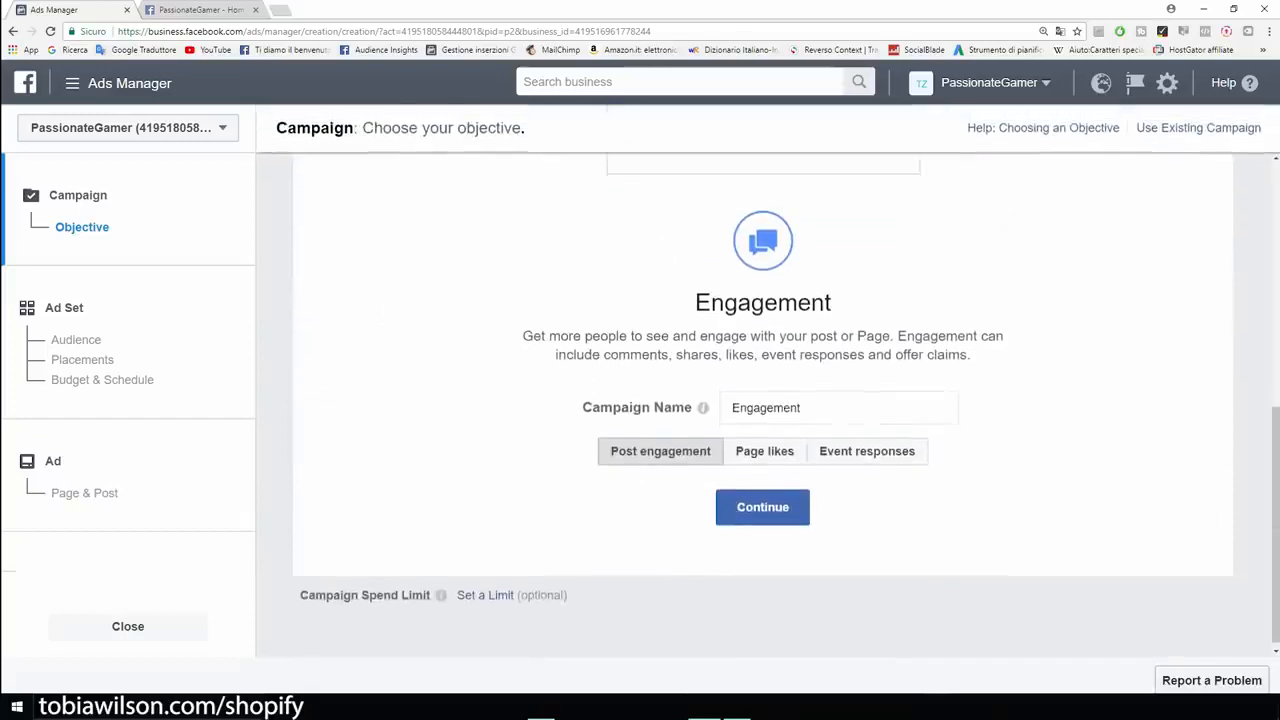
- Name the post engagement campaign "Example" and continue to the ad set settings
double_click(768, 408)
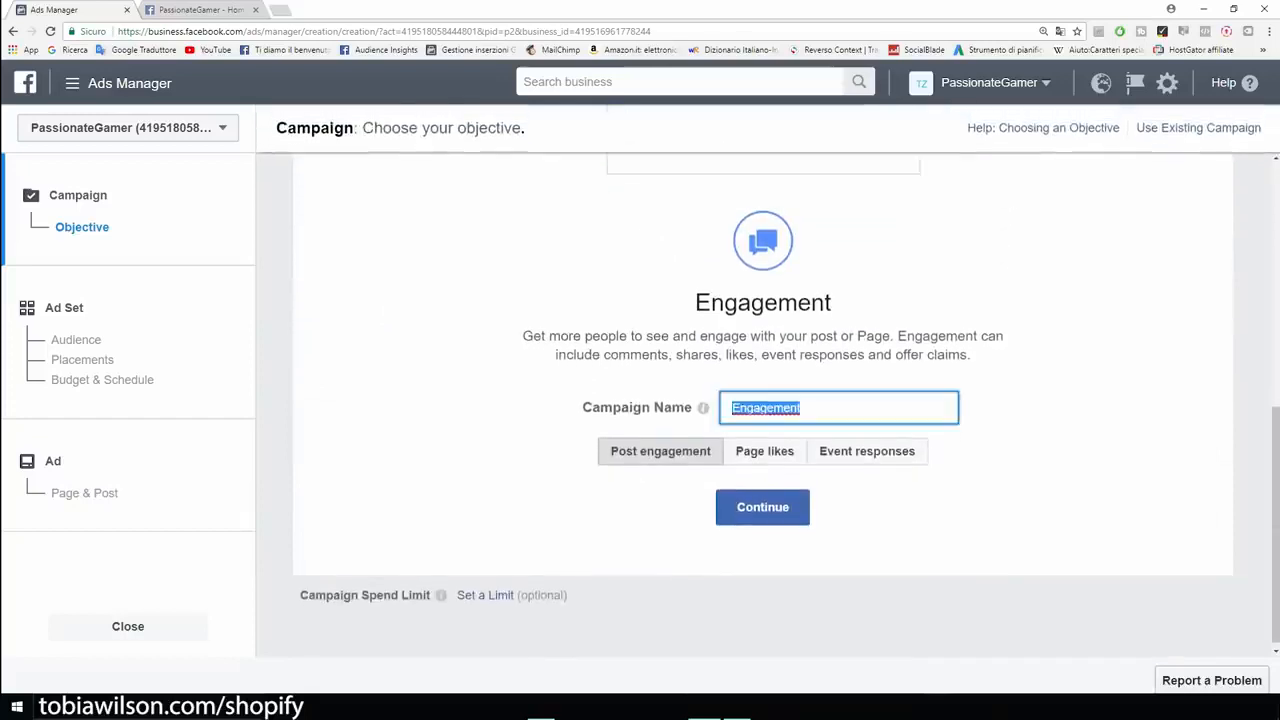
key("BackSpace")
type("Example")
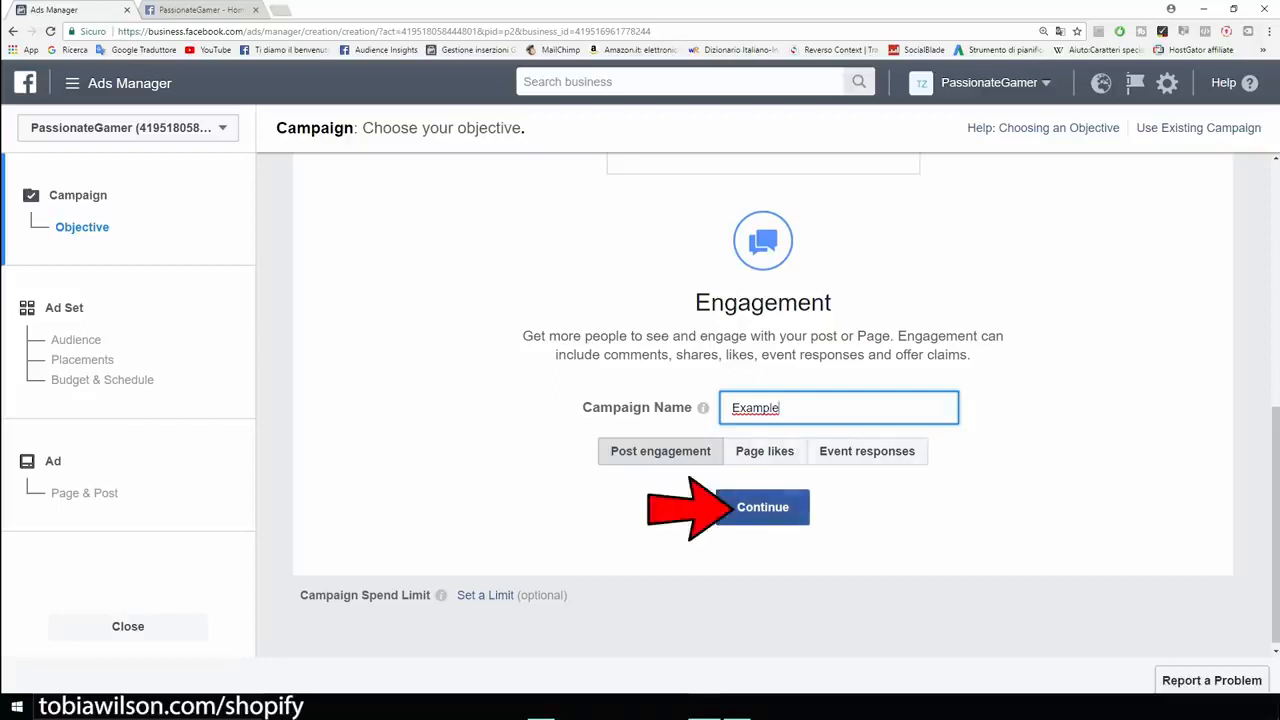
left_click(762, 507)
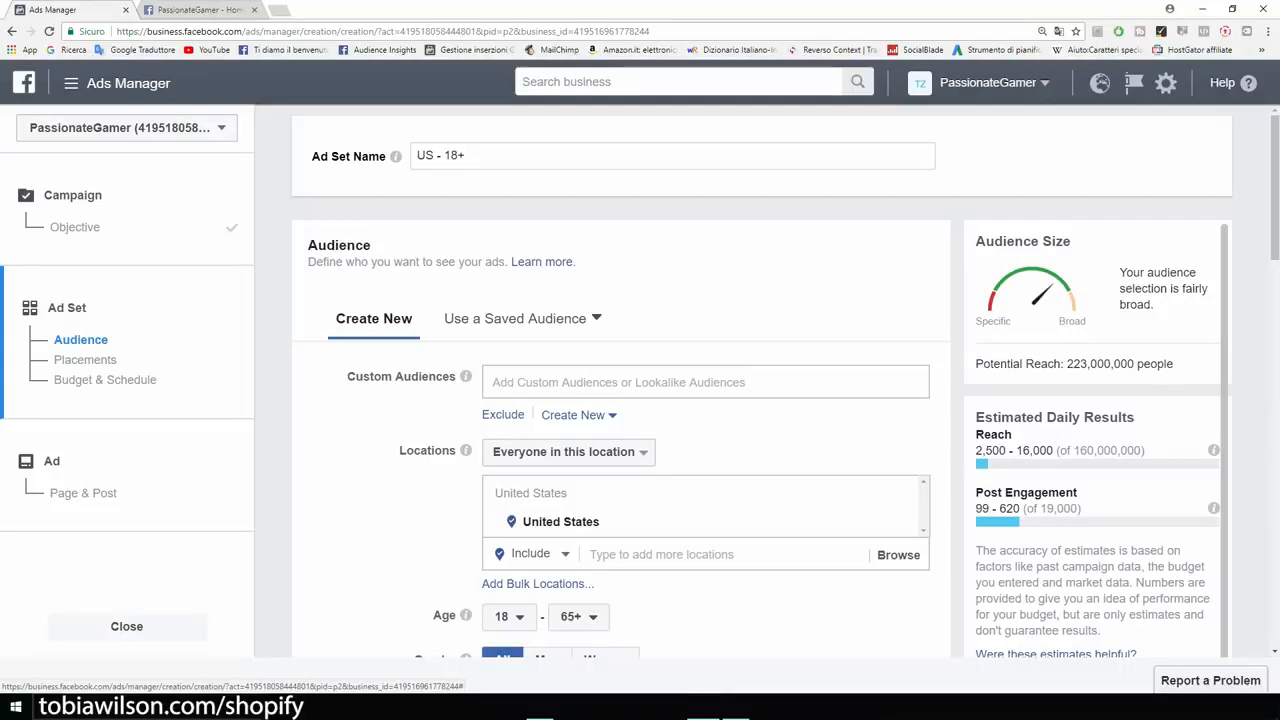
- Enlarge the page to 175% and restrict the audience's United States location to people who live in this location
scroll(640, 400, "down", 2)
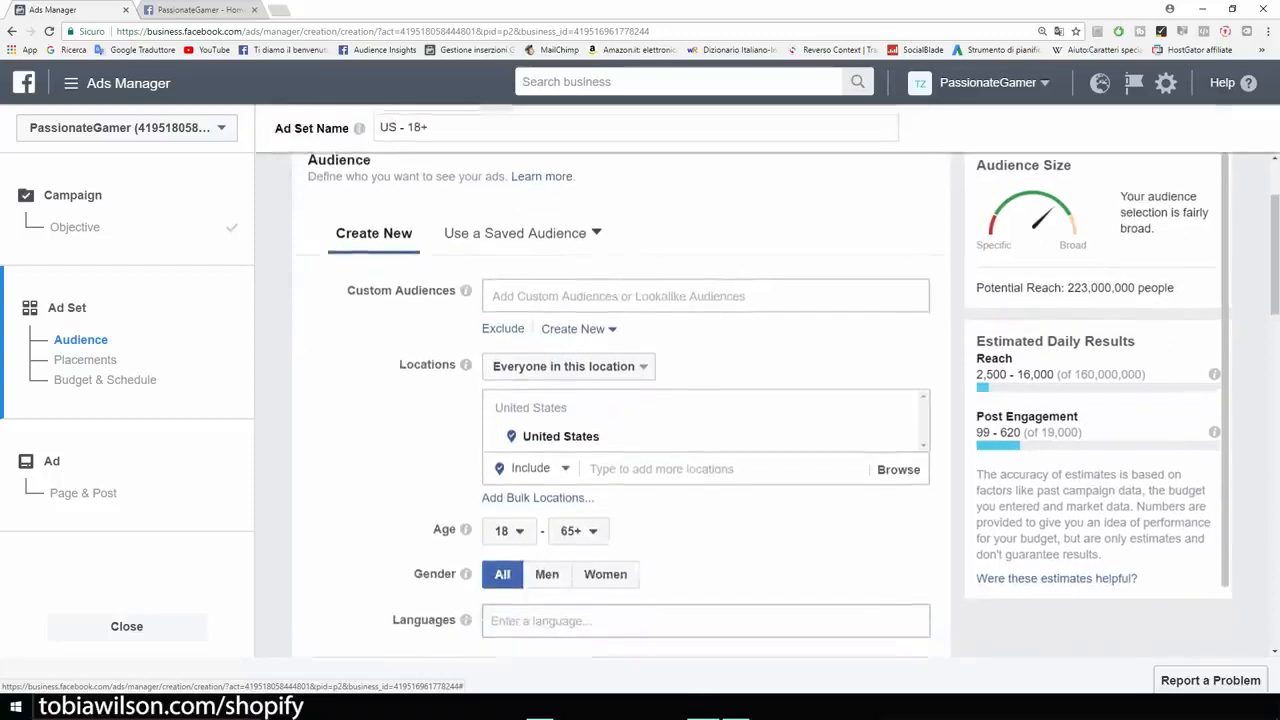
scroll(640, 400, "down", 1)
scroll(640, 400, "up", 3)
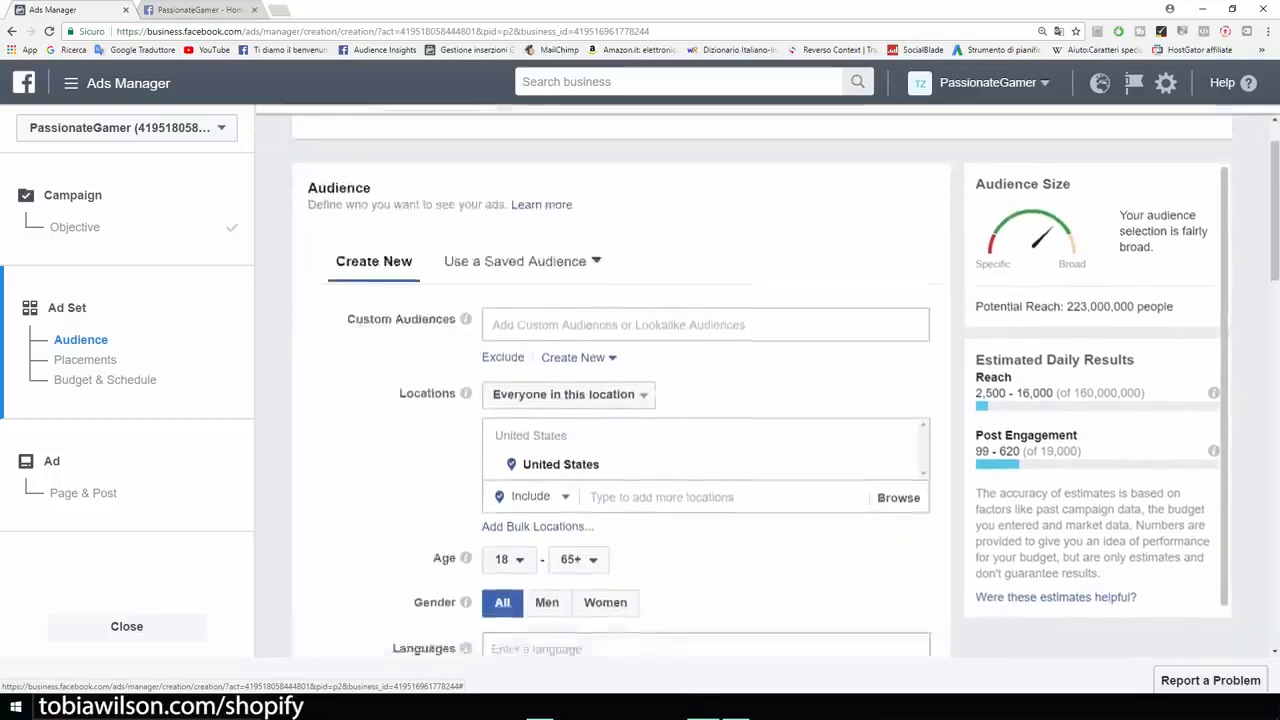
scroll(640, 400, "down", 2)
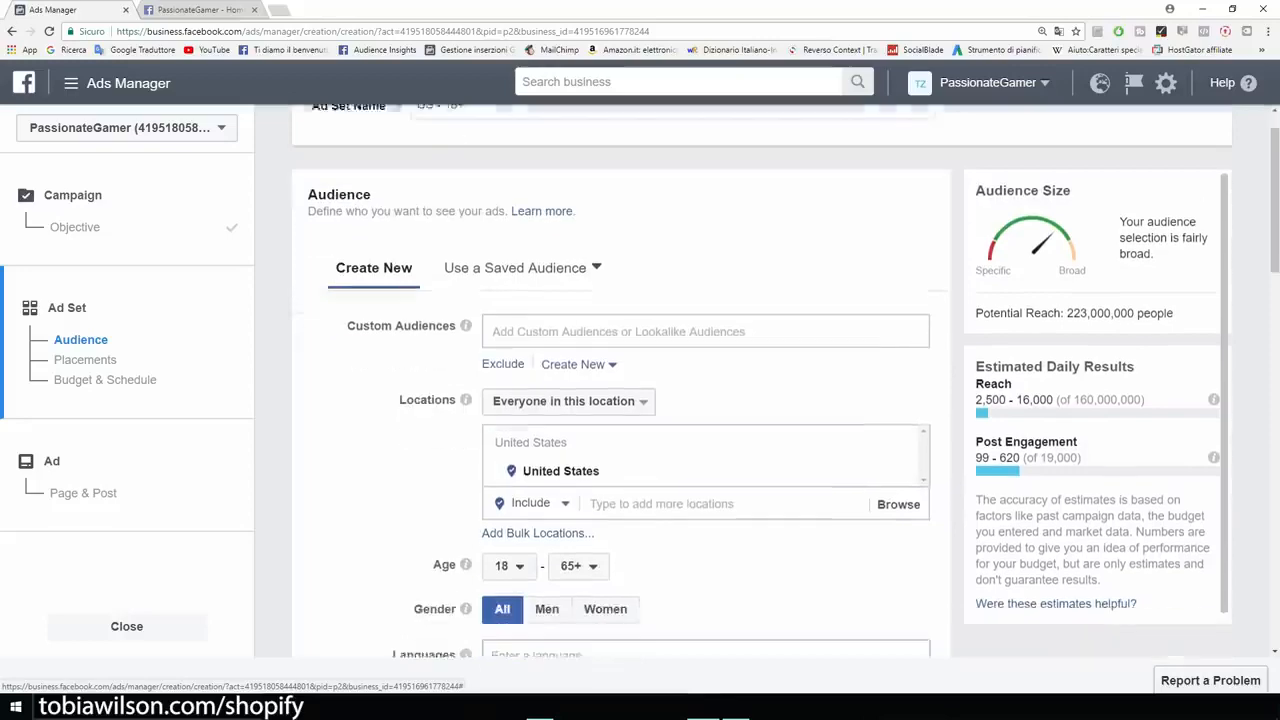
key("ctrl+plus")
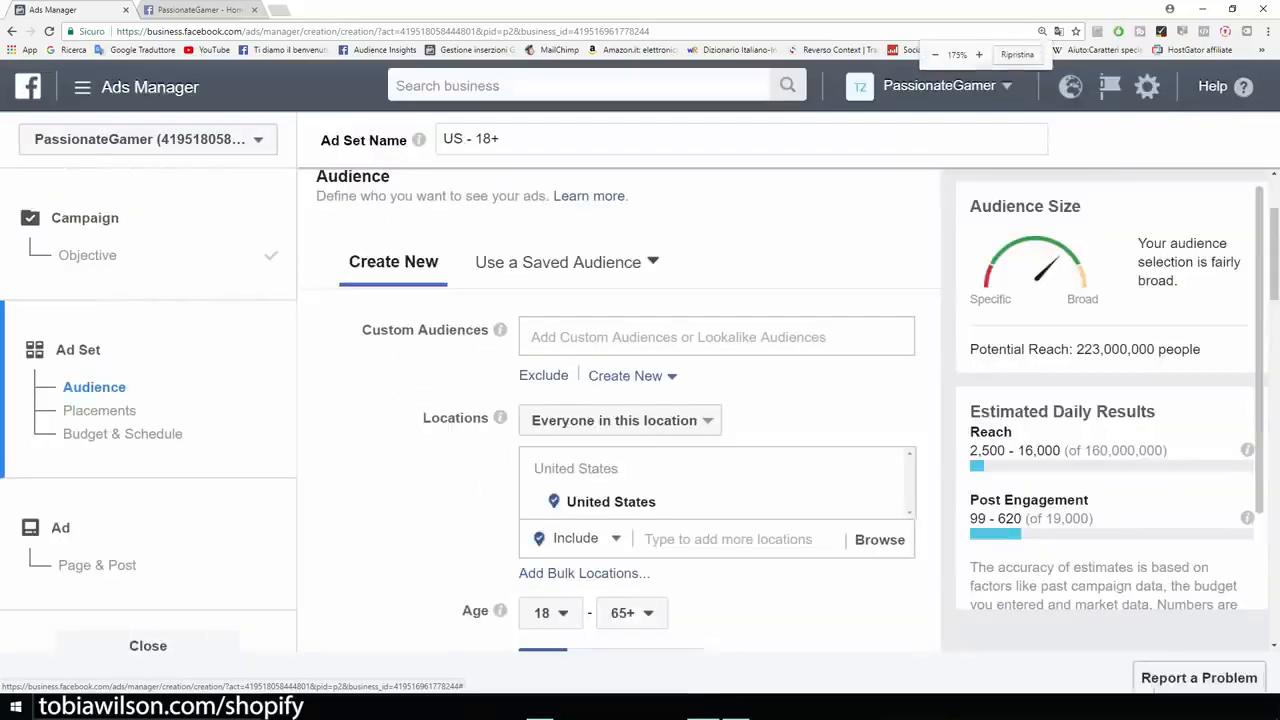
left_click_drag(422, 418, 490, 418)
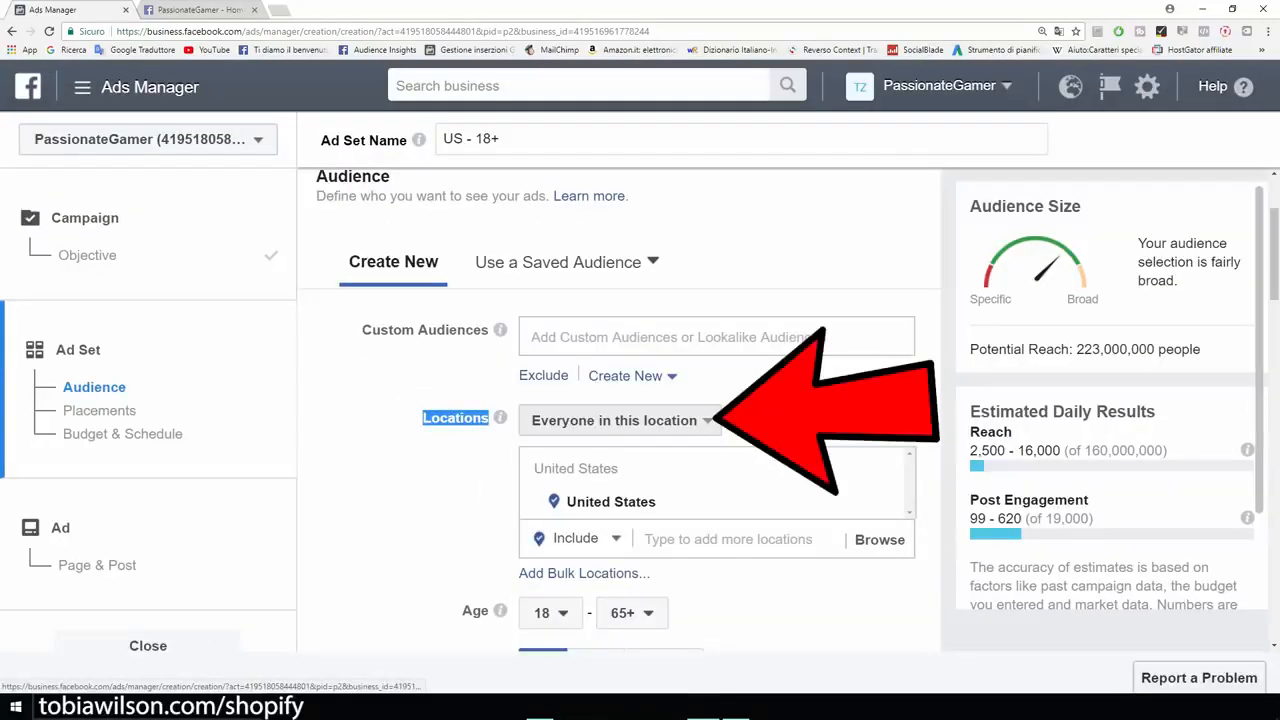
left_click(620, 421)
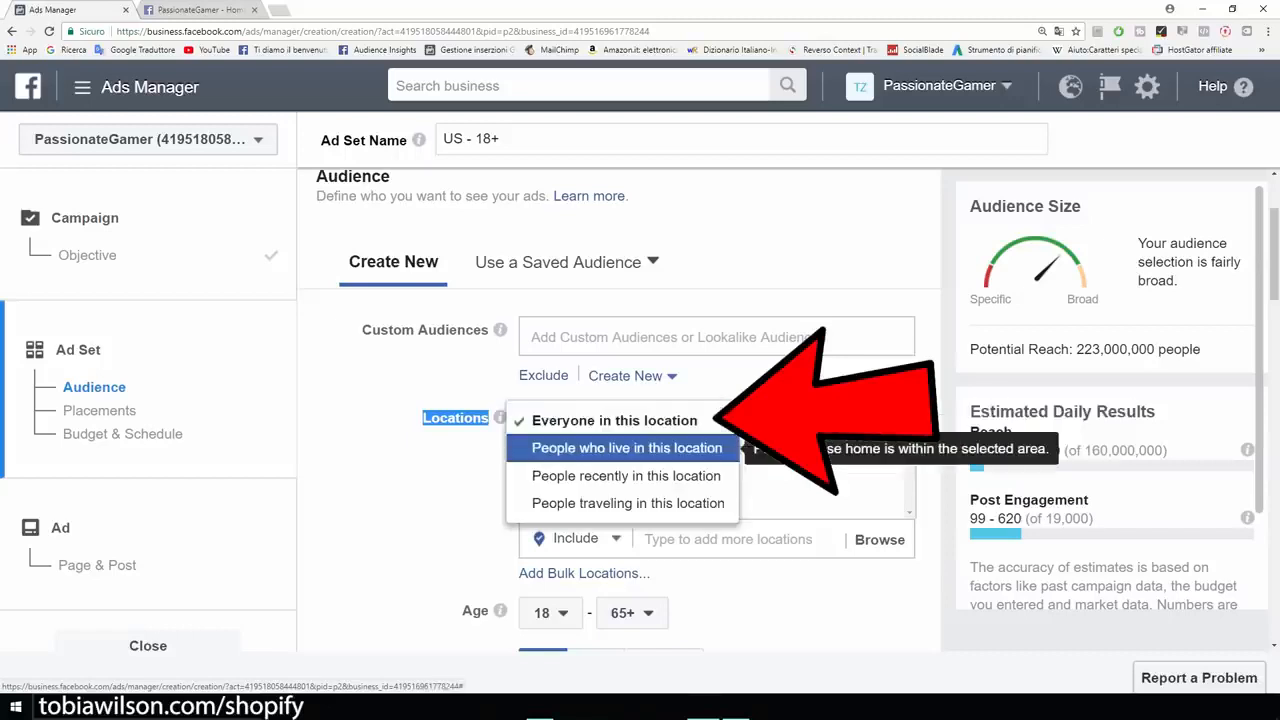
left_click(627, 448)
left_click(826, 416)
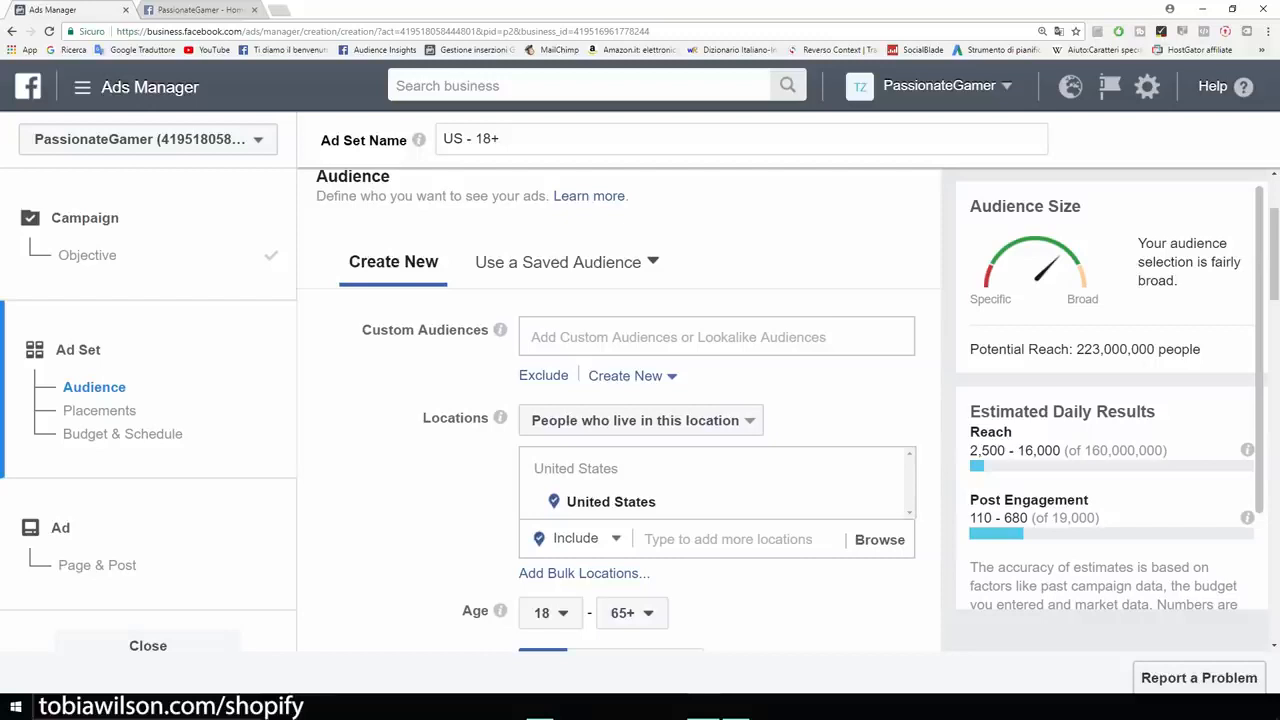
- Set the audience's maximum age to 40
scroll(618, 411, "down", 3)
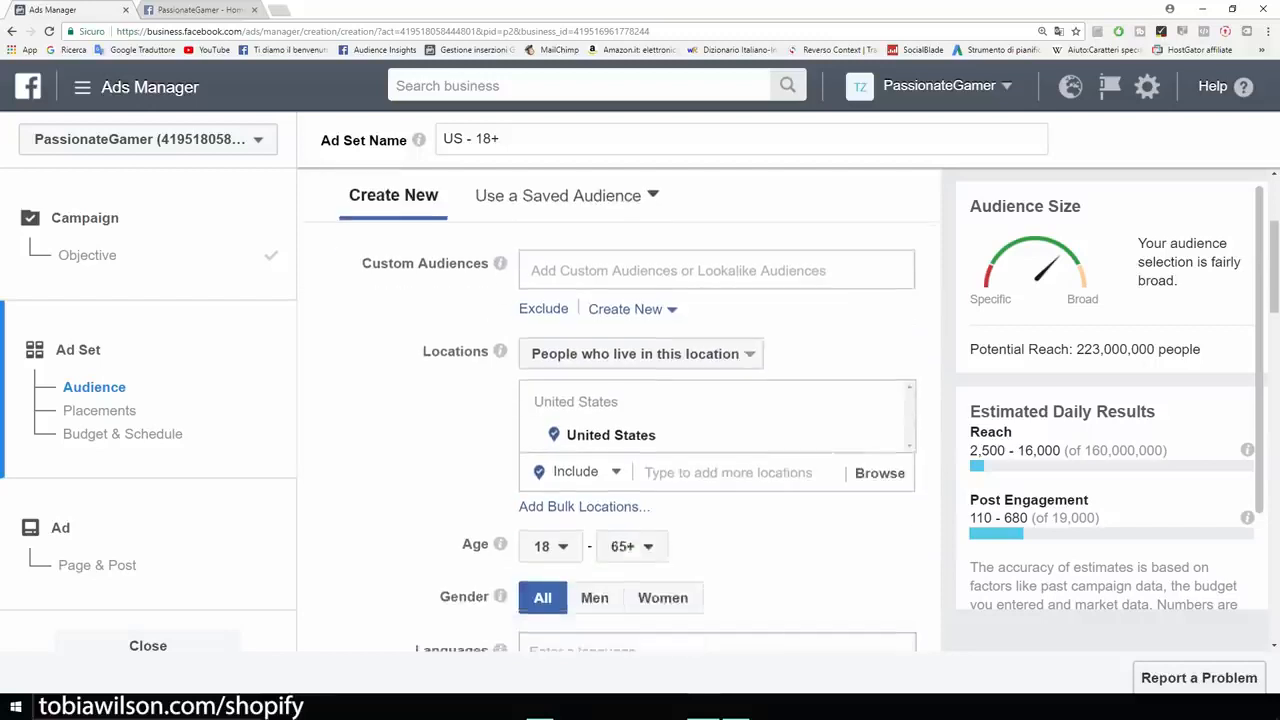
left_click_drag(462, 344, 489, 344)
left_click(478, 345)
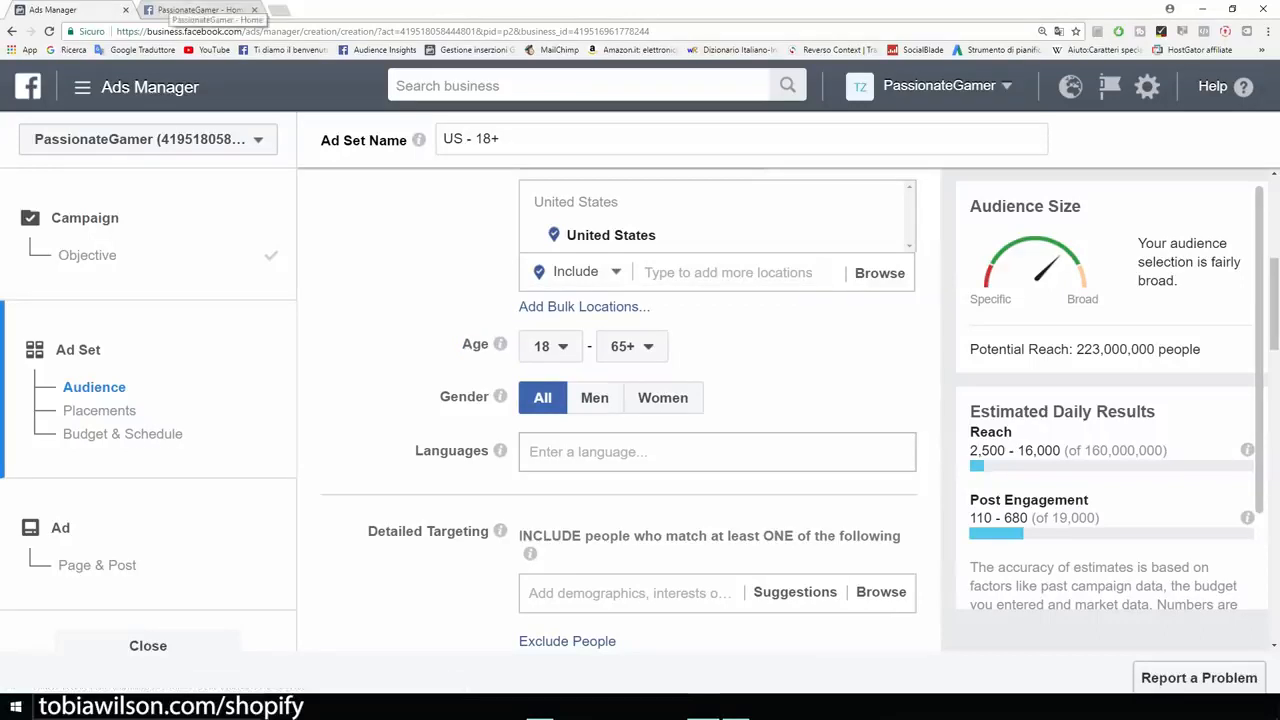
left_click(200, 10)
left_click(54, 11)
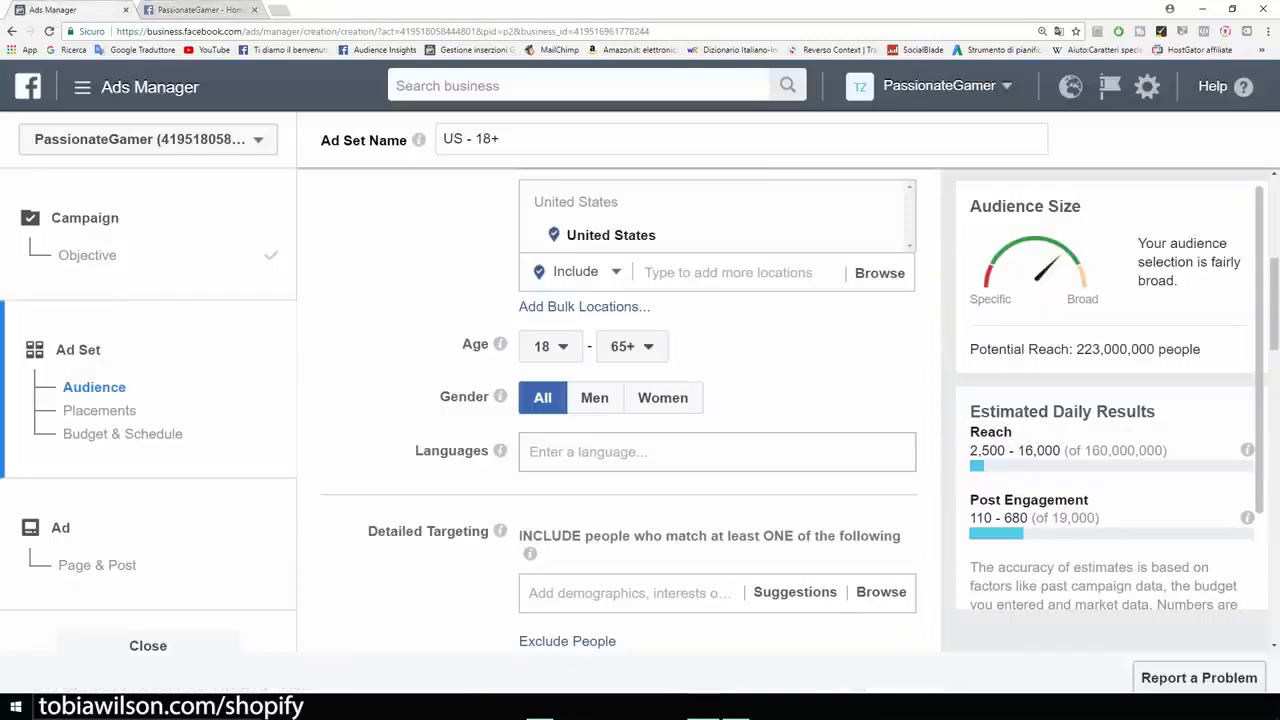
left_click(632, 346)
scroll(642, 508, "up", 3)
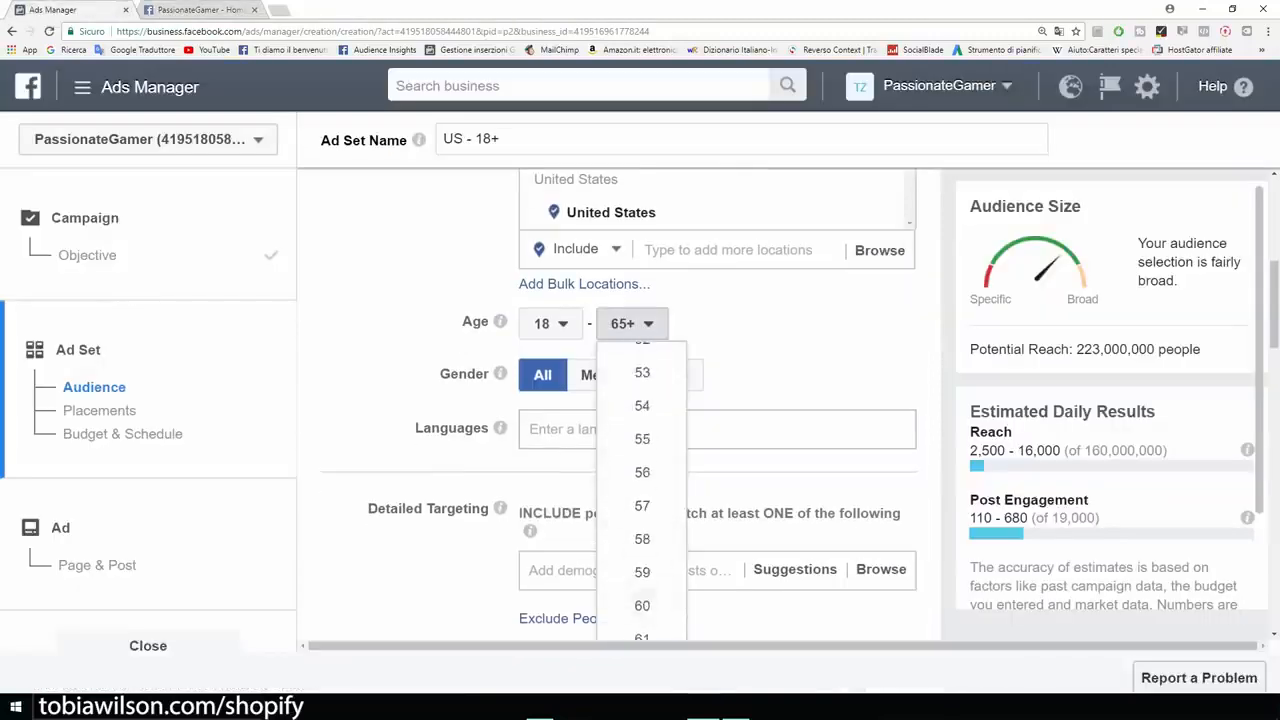
scroll(642, 472, "up", 4)
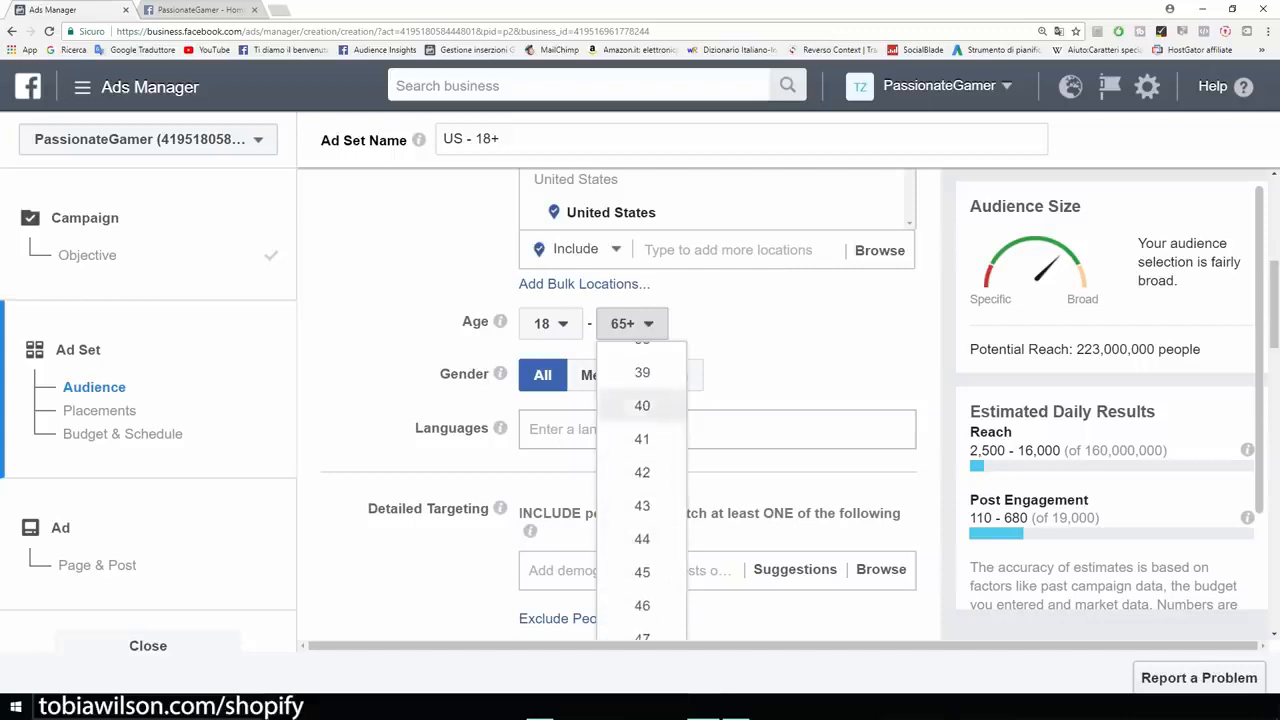
left_click(642, 405)
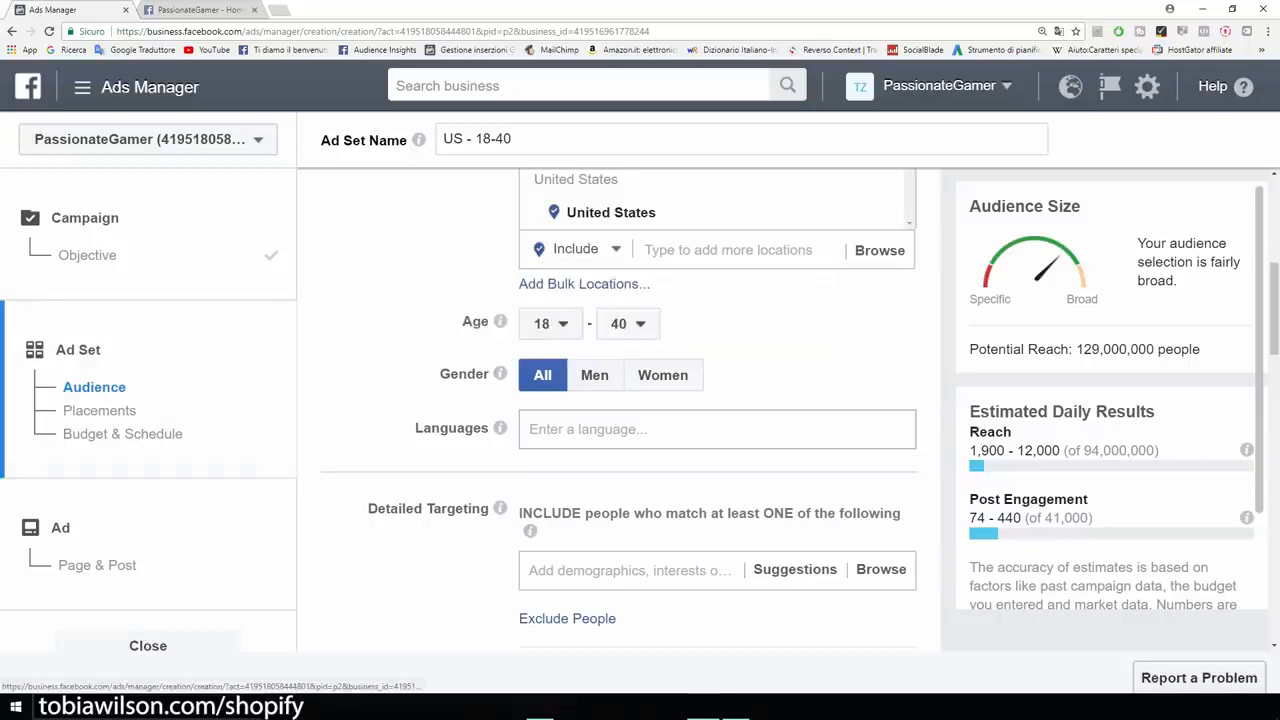
- Add English (All) as the audience's language
scroll(620, 410, "up", 1)
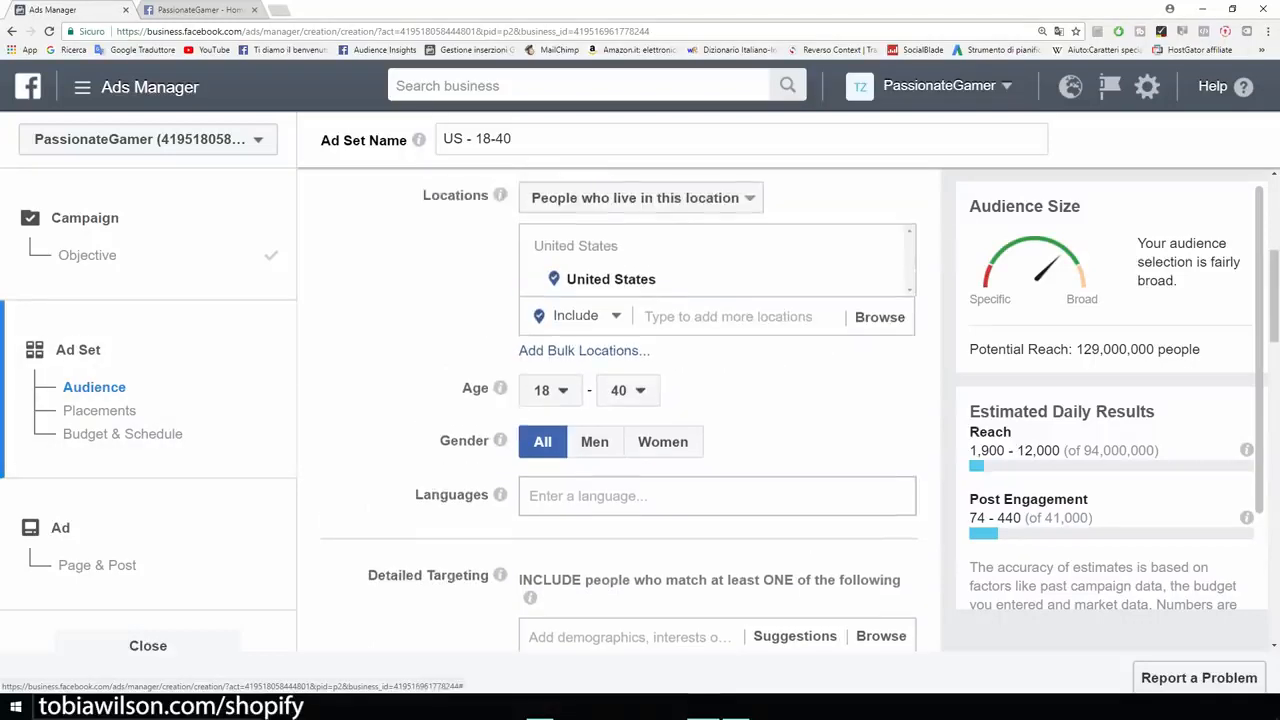
scroll(620, 410, "down", 2)
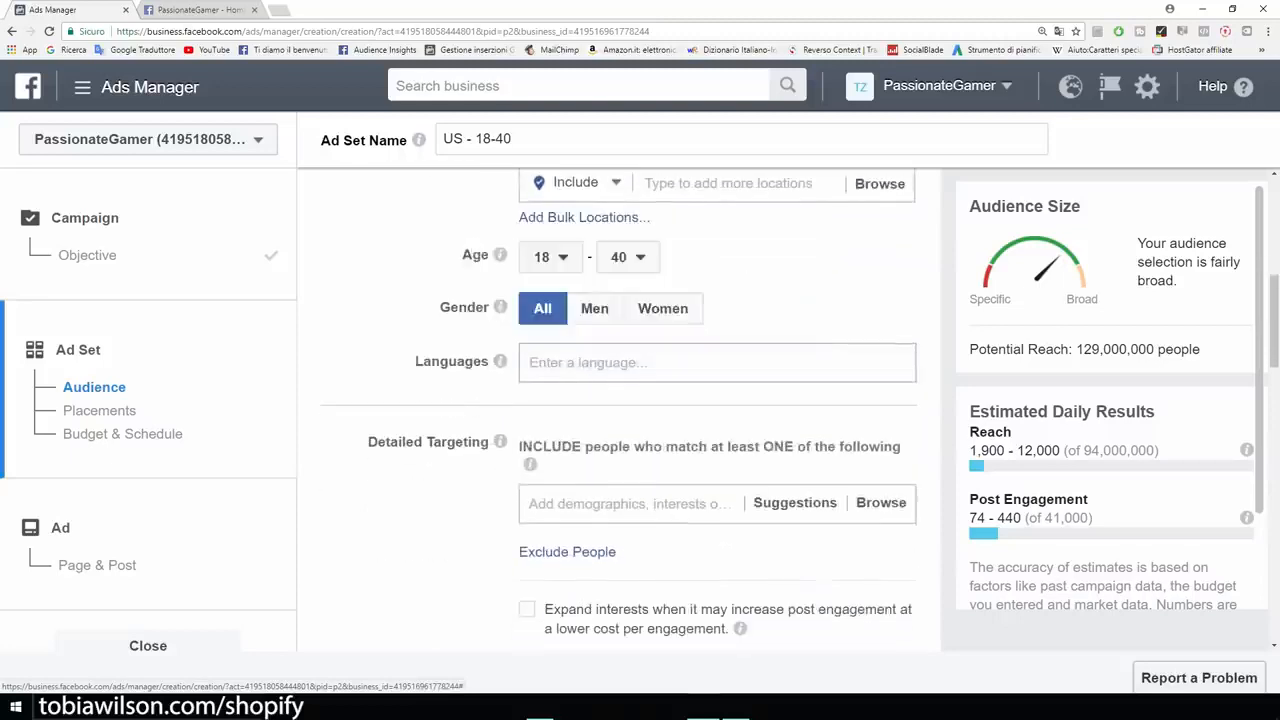
left_click(620, 363)
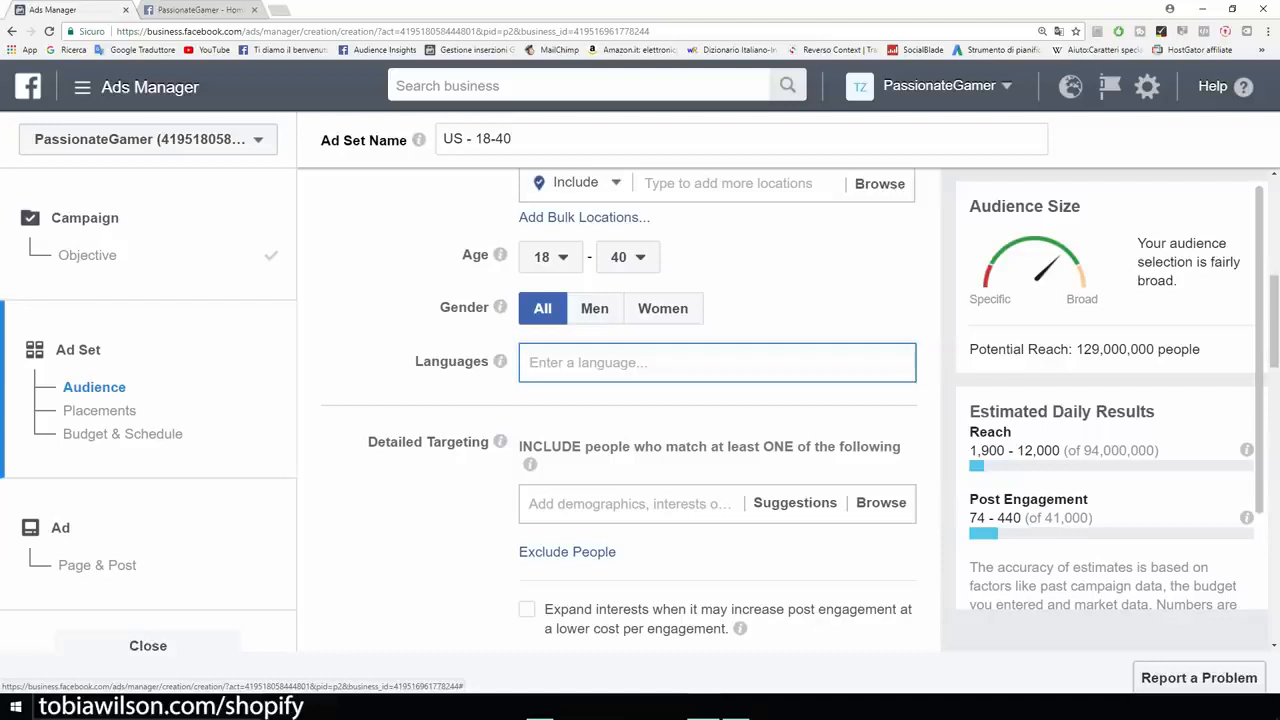
type("english")
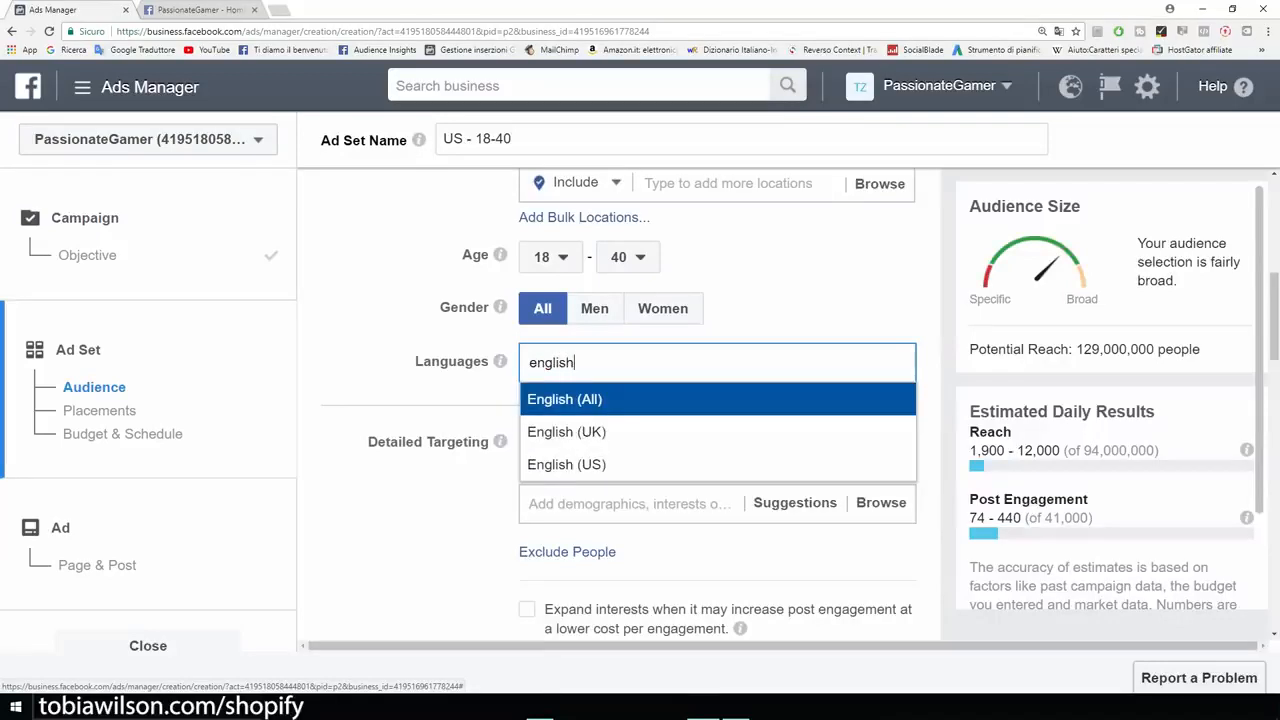
key("Return")
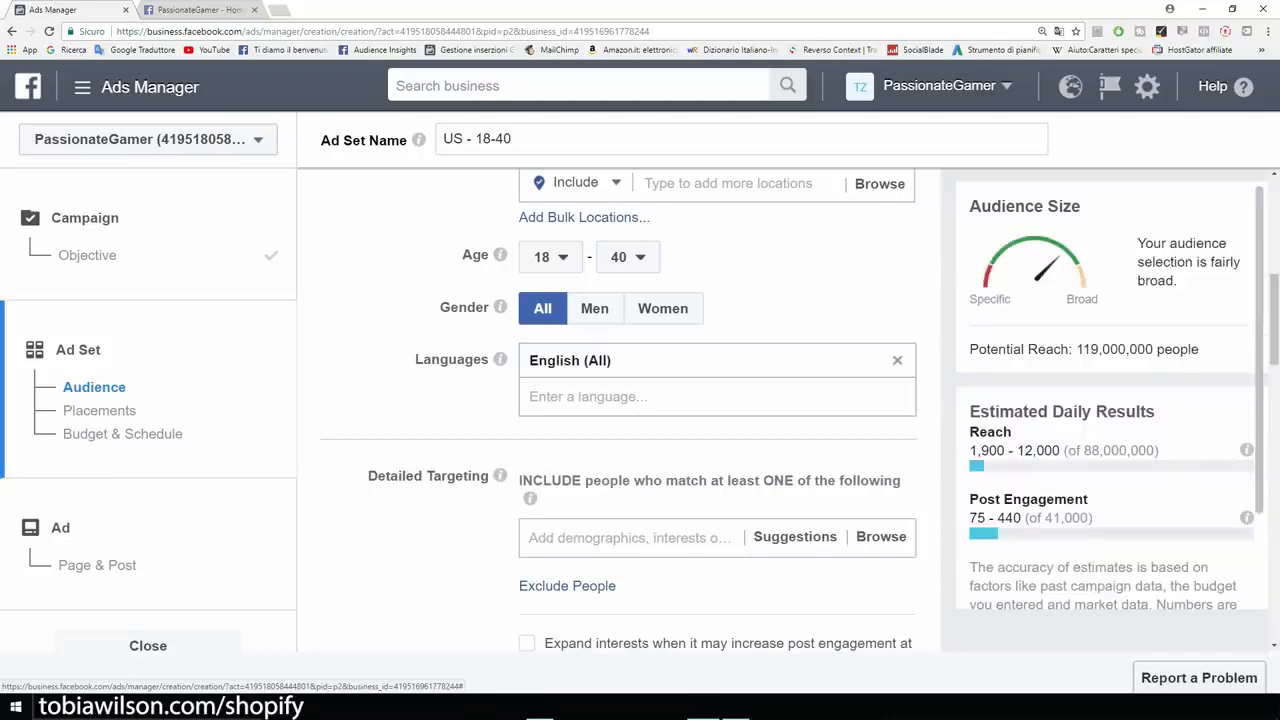
- Examine the audience form's Detailed Targeting and Connections options
scroll(618, 410, "up", 2)
scroll(618, 410, "down", 4)
scroll(618, 410, "down", 1)
scroll(618, 410, "up", 2)
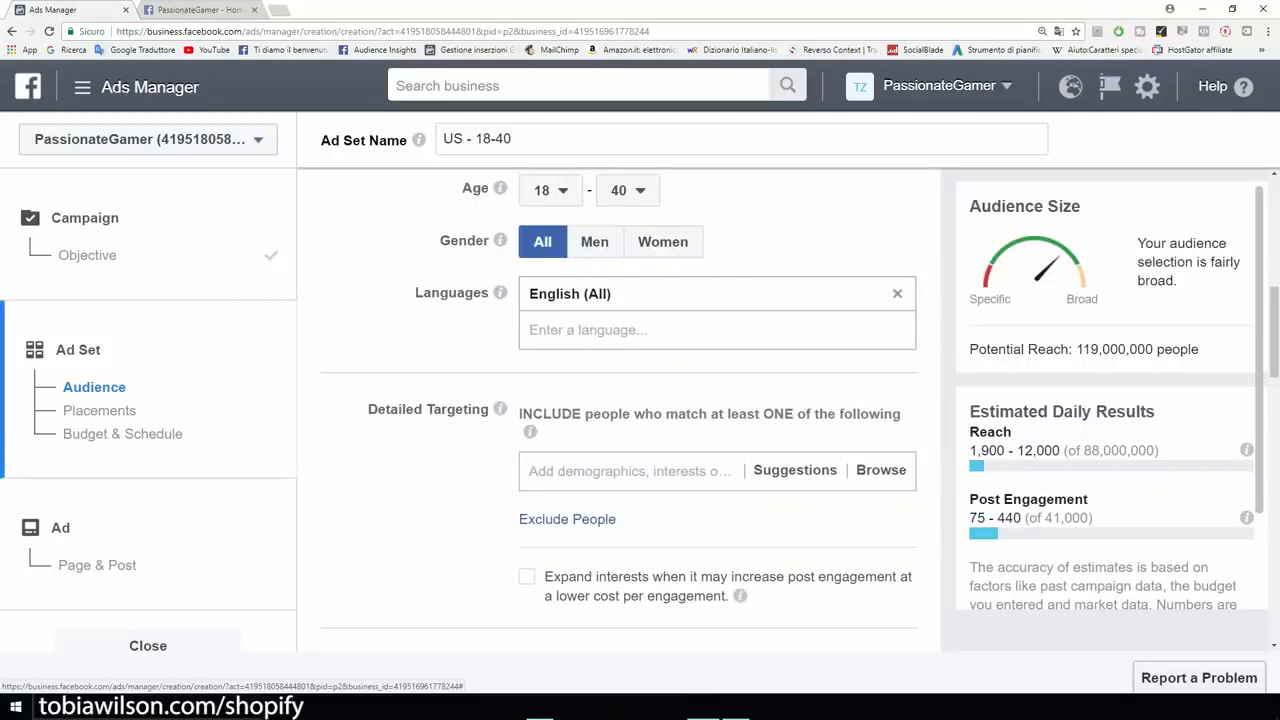
scroll(618, 410, "down", 2)
scroll(618, 410, "up", 1)
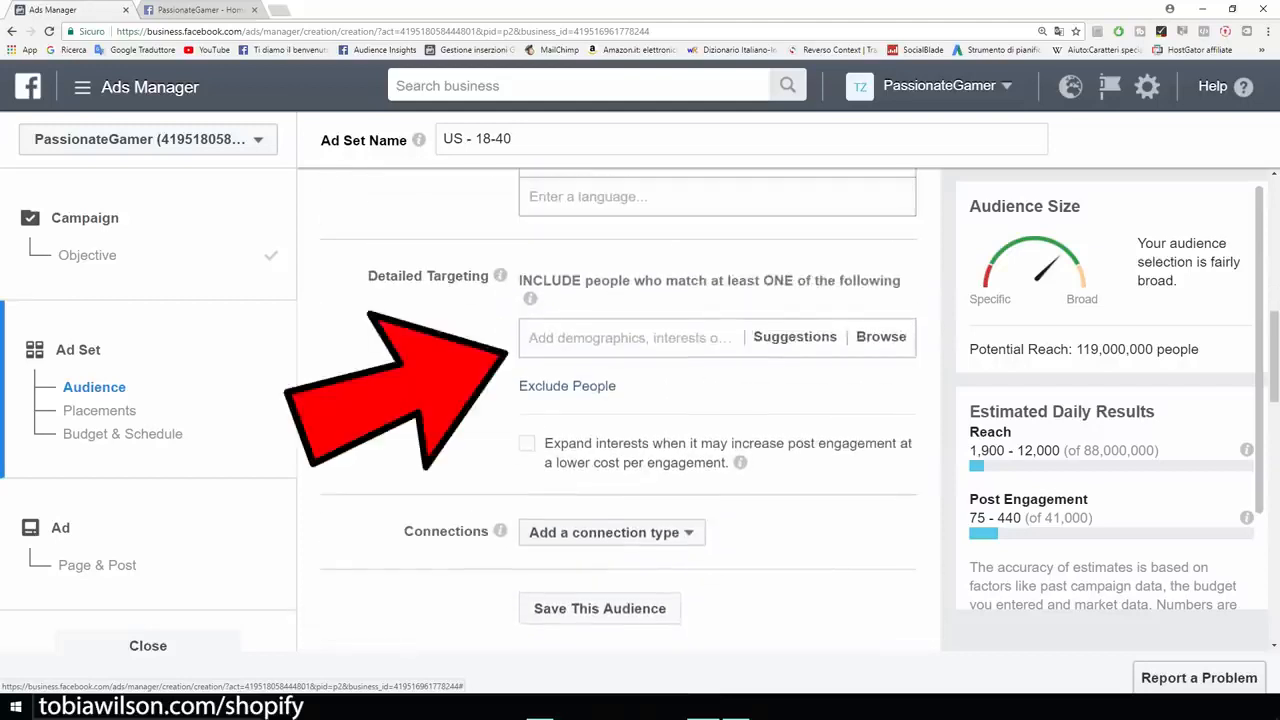
scroll(618, 410, "up", 1)
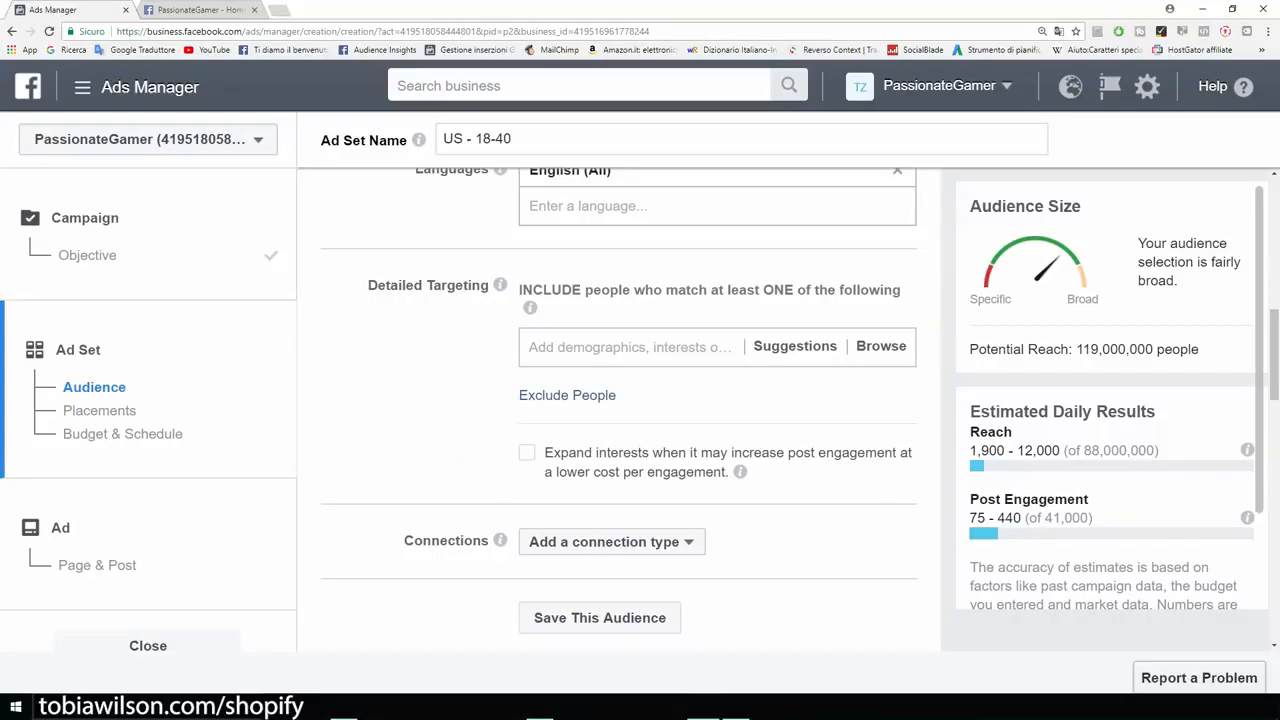
- Switch to the PassionateGamer page and review the T-shirt post's text, reach, reactions and shares
left_click(191, 9)
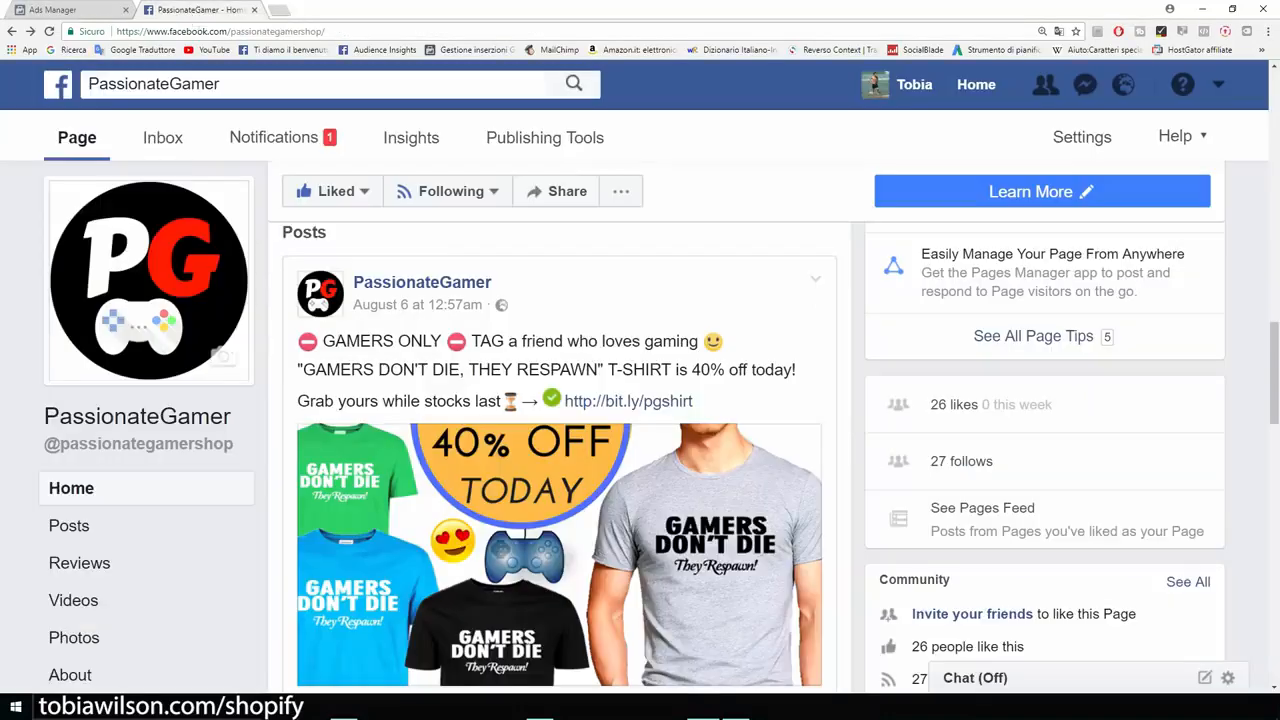
scroll(560, 450, "down", 1)
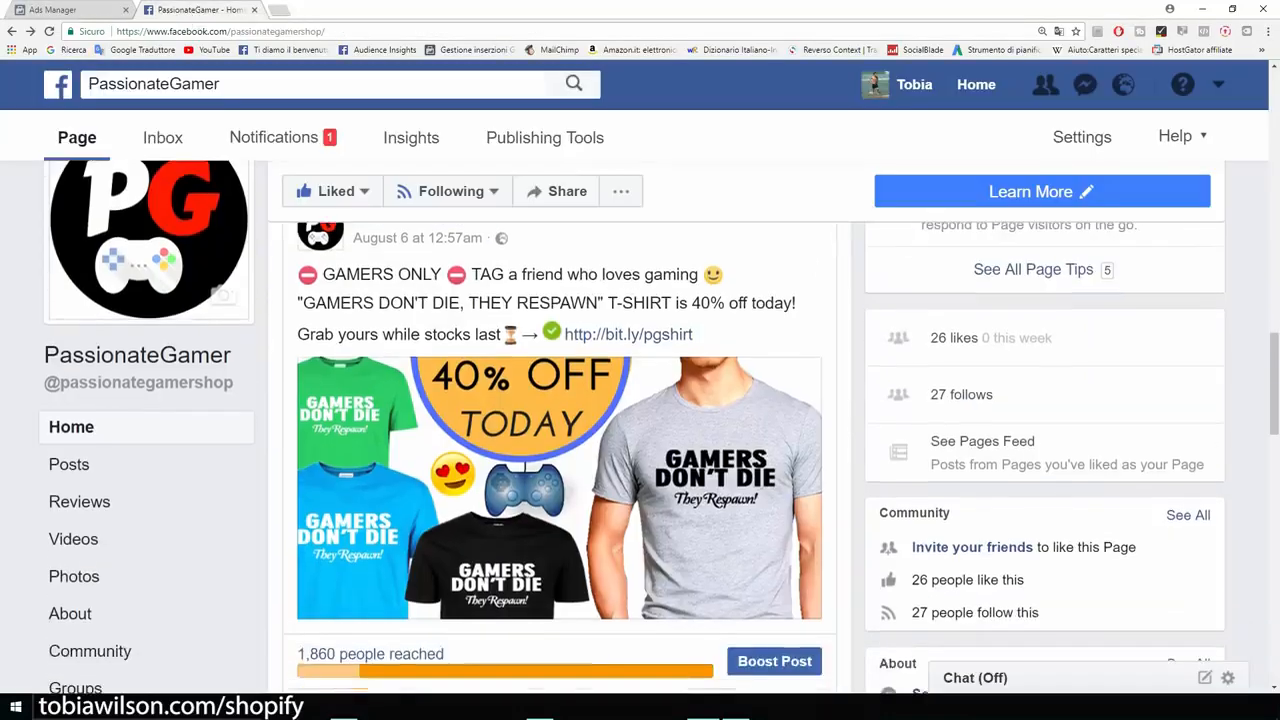
scroll(560, 450, "down", 2)
scroll(560, 450, "down", 4)
scroll(560, 450, "up", 7)
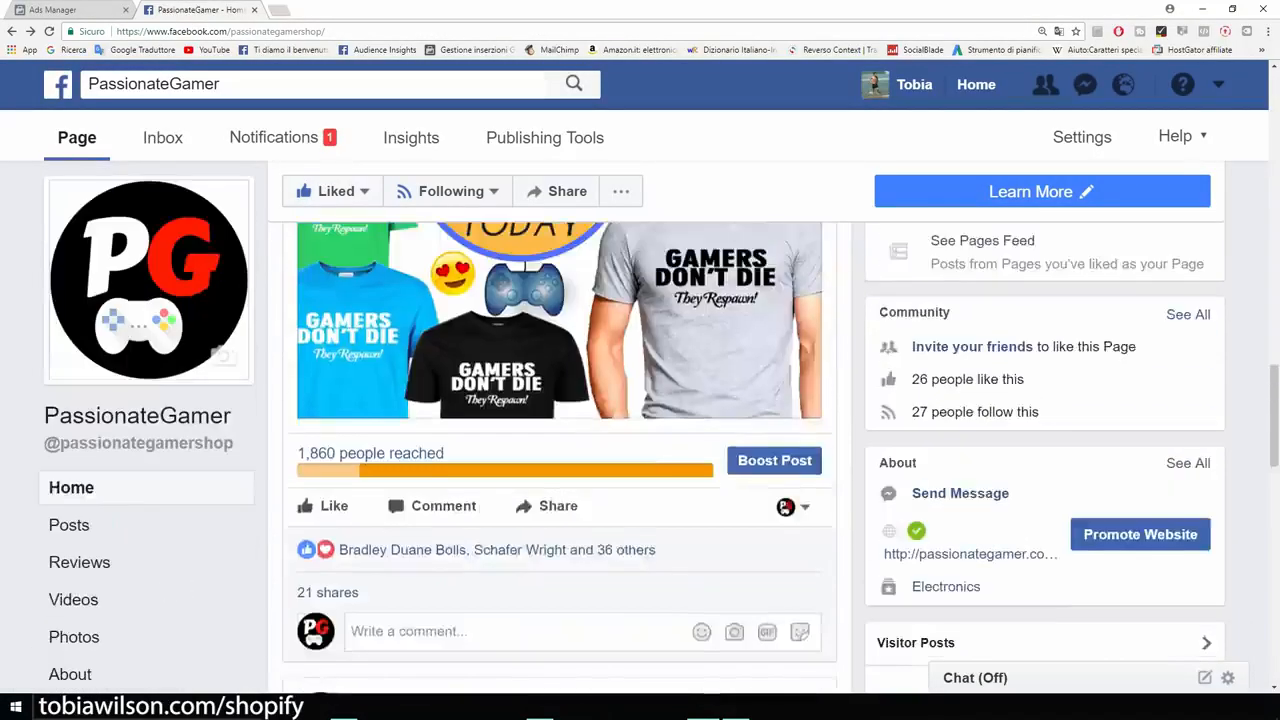
scroll(560, 450, "down", 1)
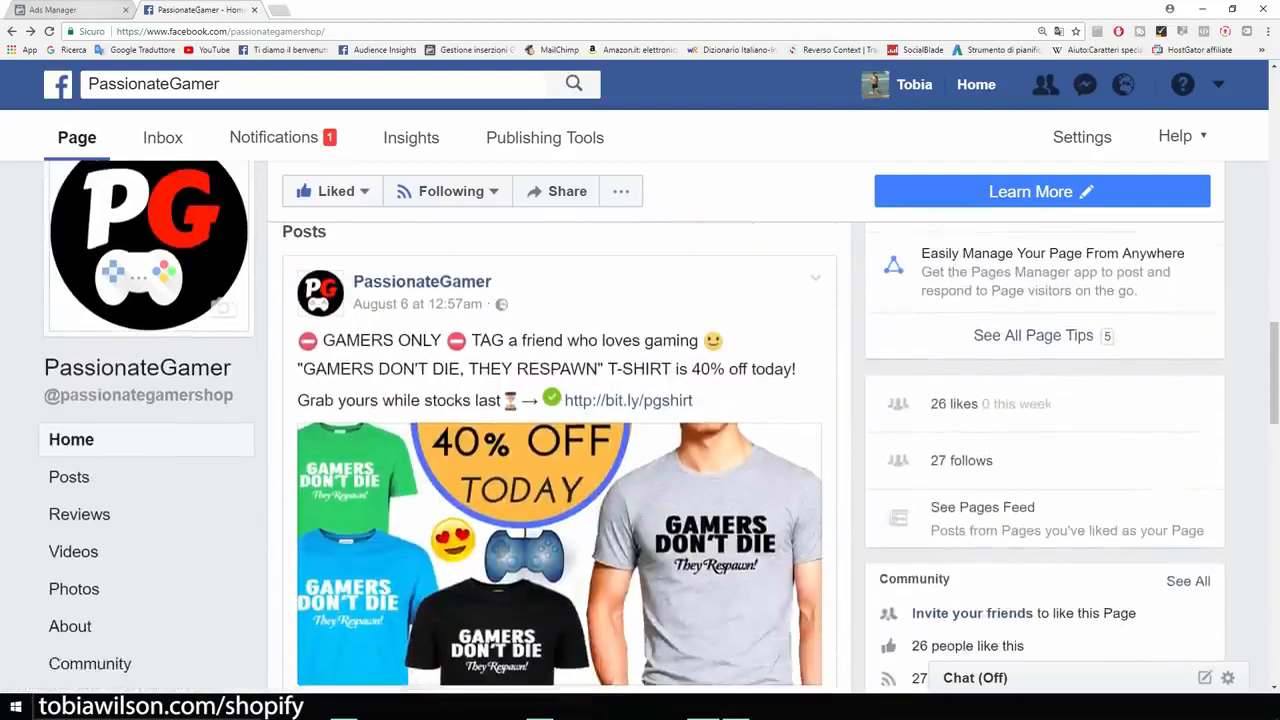
- Return to the ad set, add the Gamer interest to Detailed Targeting and check the audience's potential reach
left_click(80, 9)
left_click(630, 347)
type("gamer")
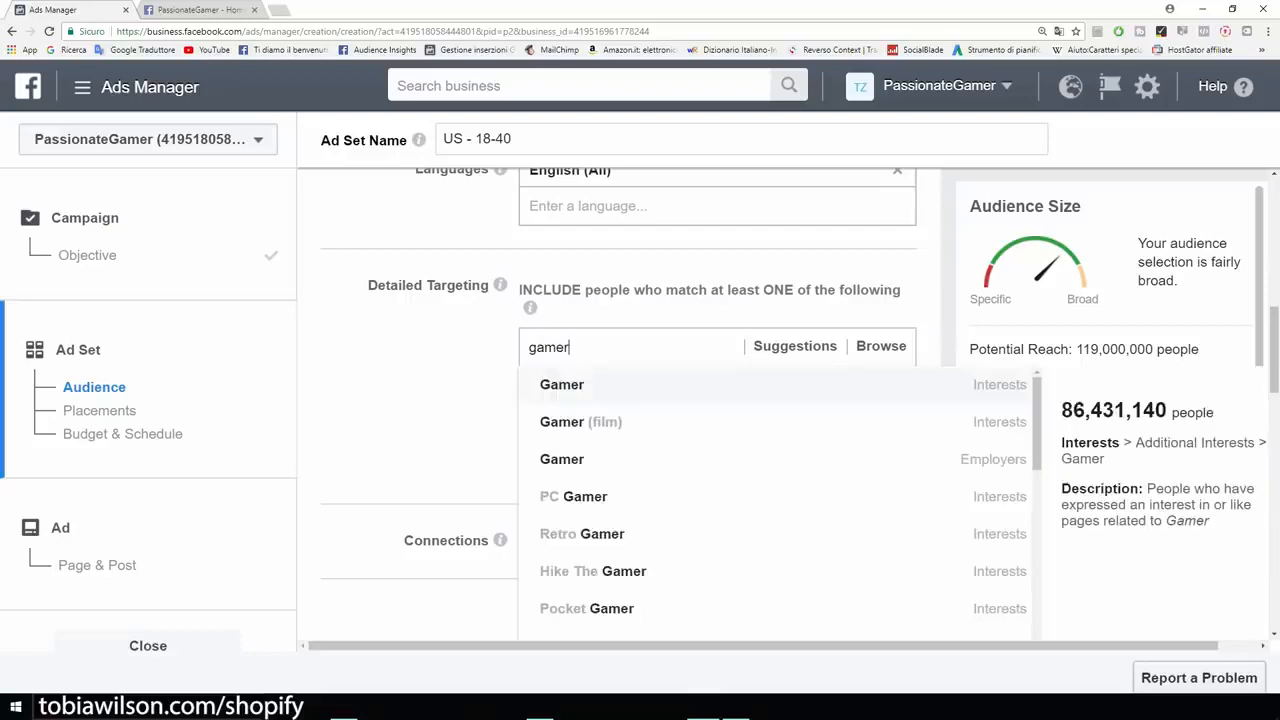
key("Return")
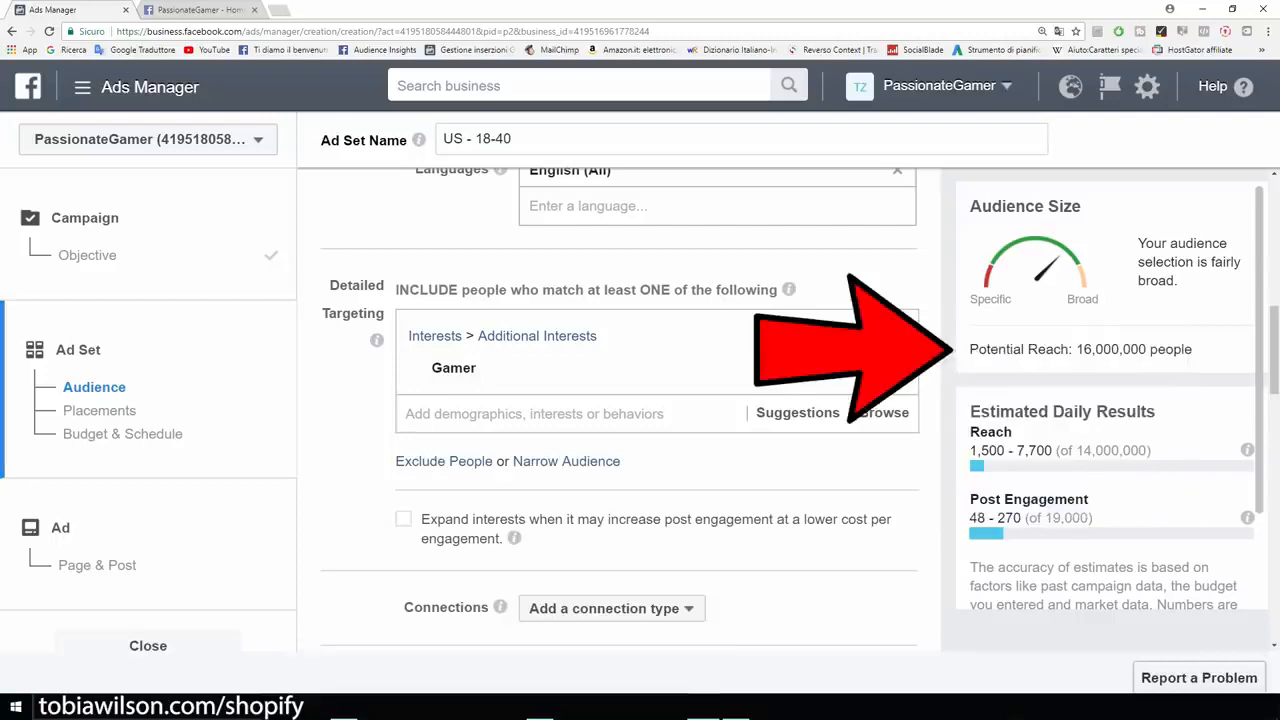
left_click_drag(969, 349, 1192, 349)
left_click(1192, 350)
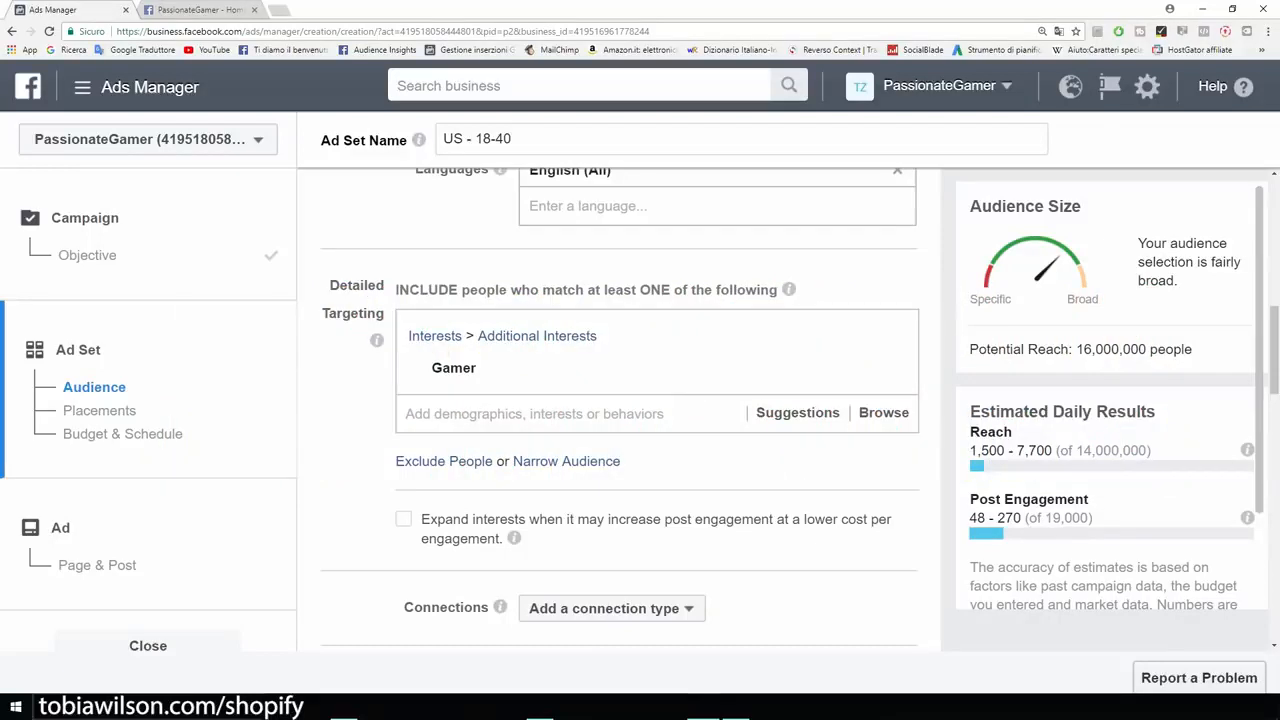
scroll(620, 410, "up", 2)
scroll(620, 410, "down", 4)
scroll(620, 410, "up", 2)
scroll(620, 410, "down", 1)
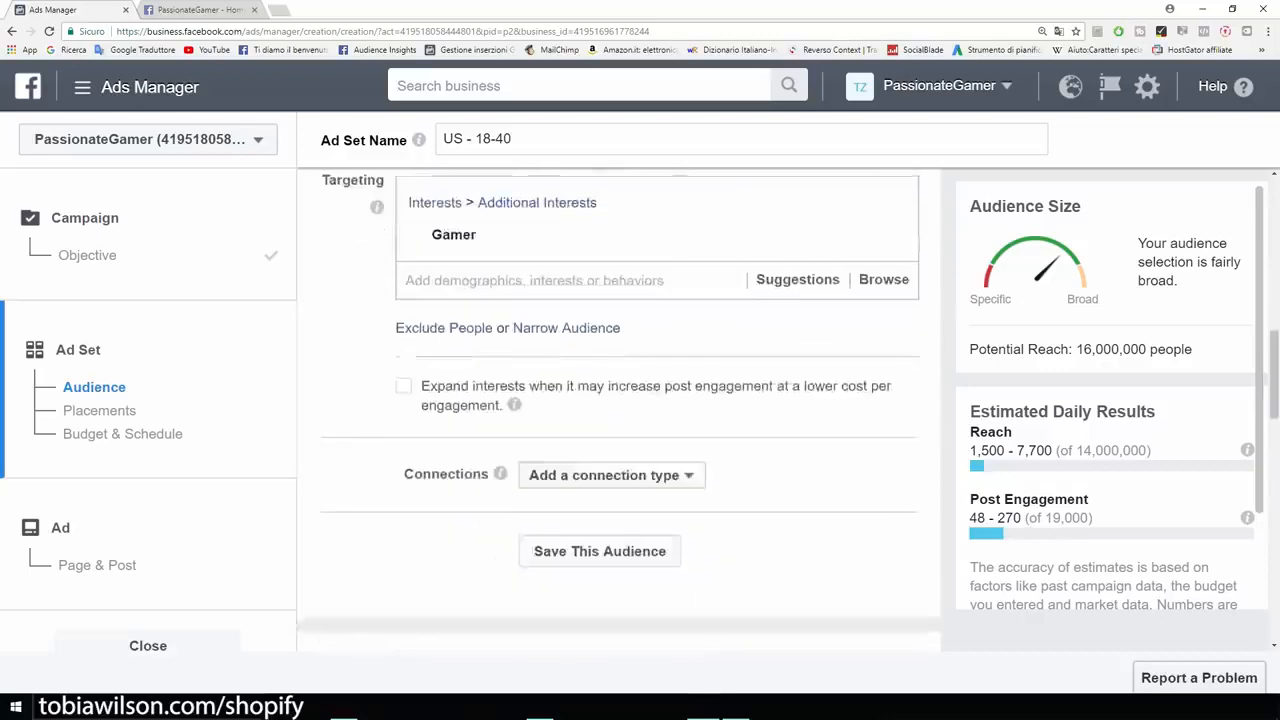
scroll(620, 410, "up", 1)
scroll(620, 410, "down", 1)
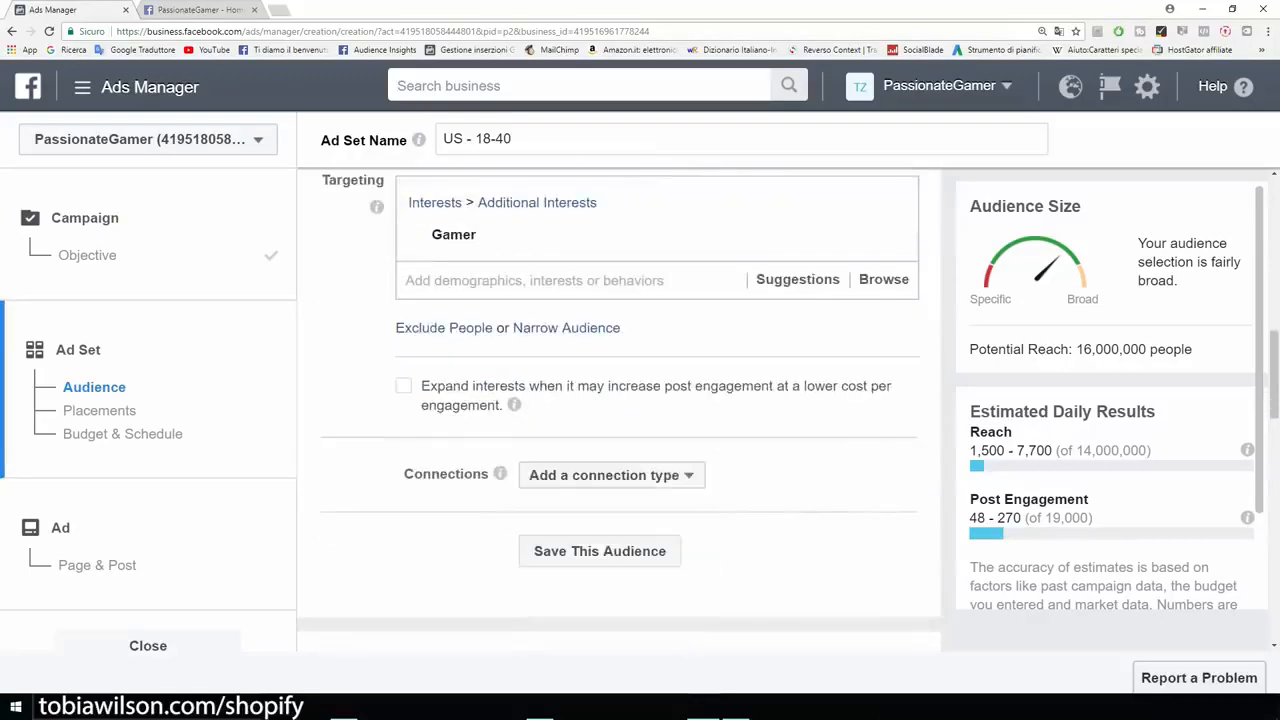
- Add the Video games interest alongside Gamer in the audience's Detailed Targeting
scroll(620, 410, "up", 1)
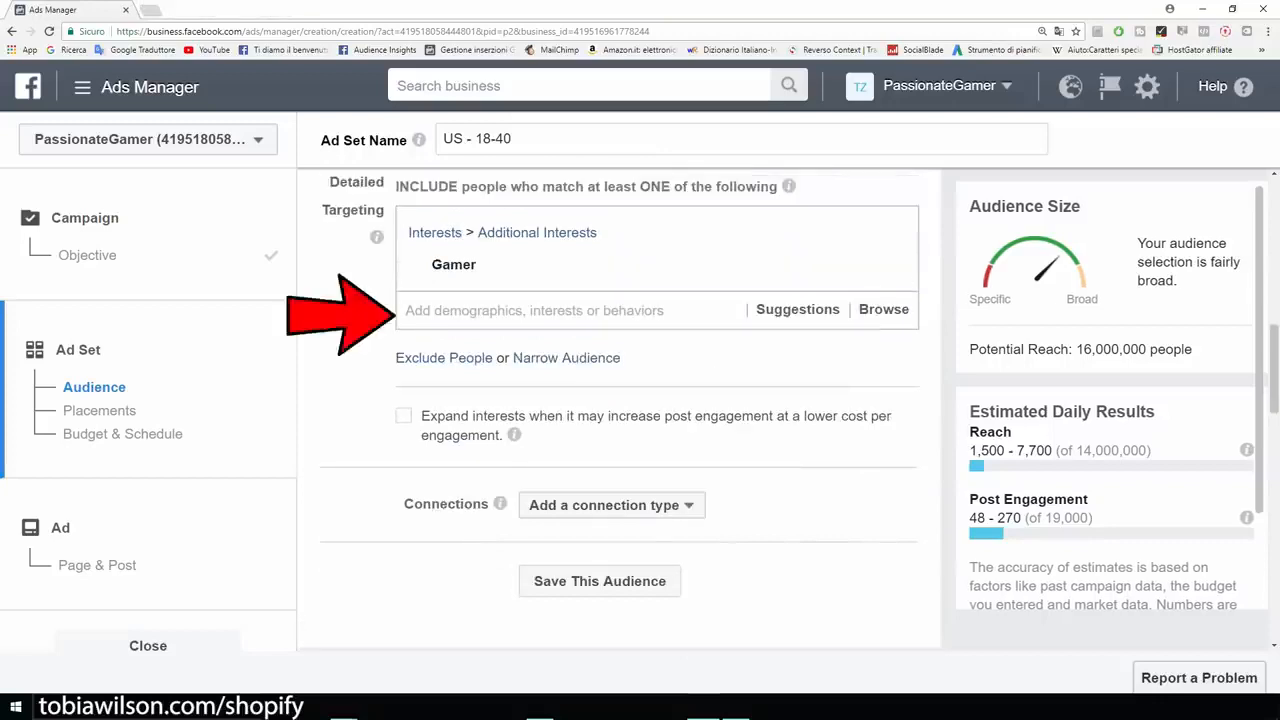
mouse_move(620, 265)
left_click(560, 311)
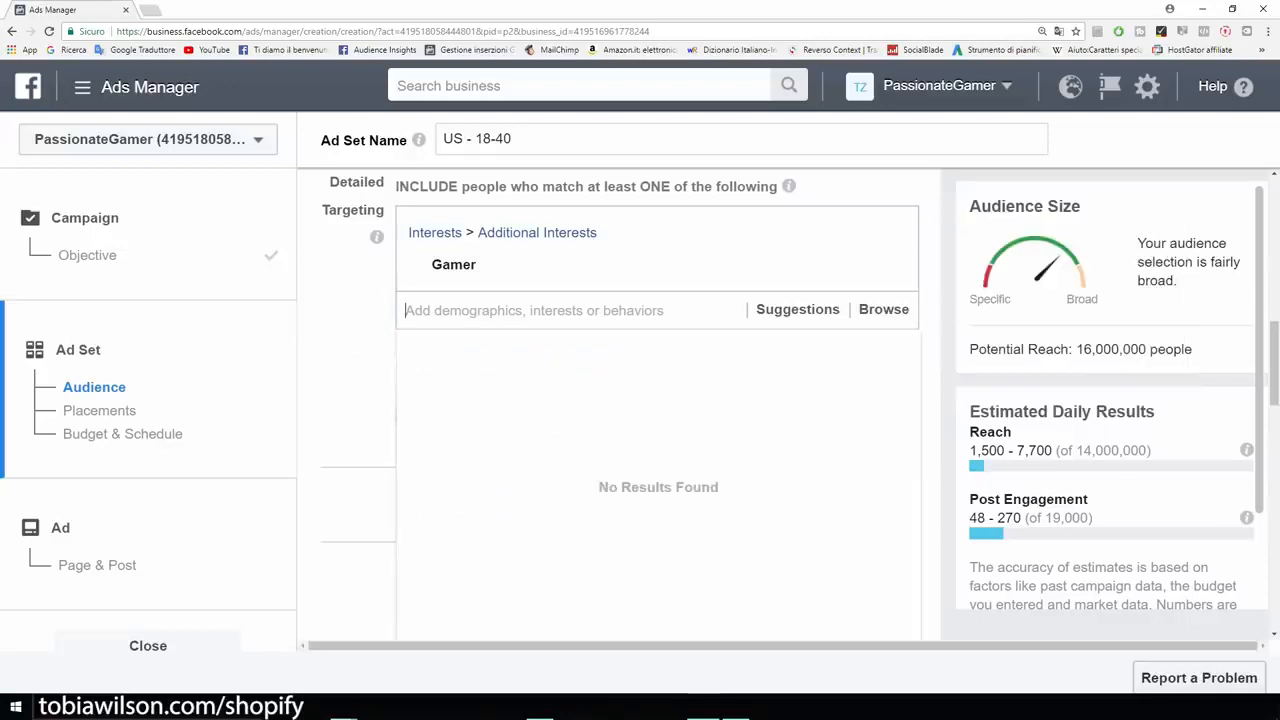
type("video games")
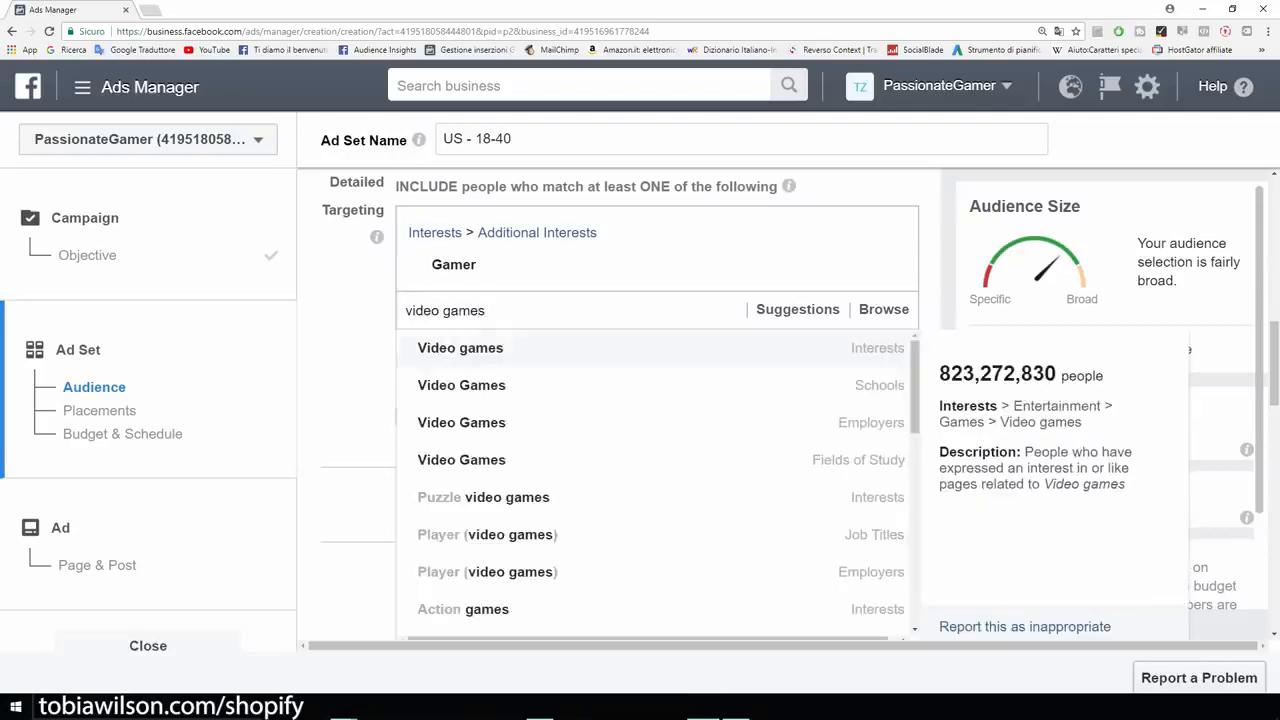
key("Return")
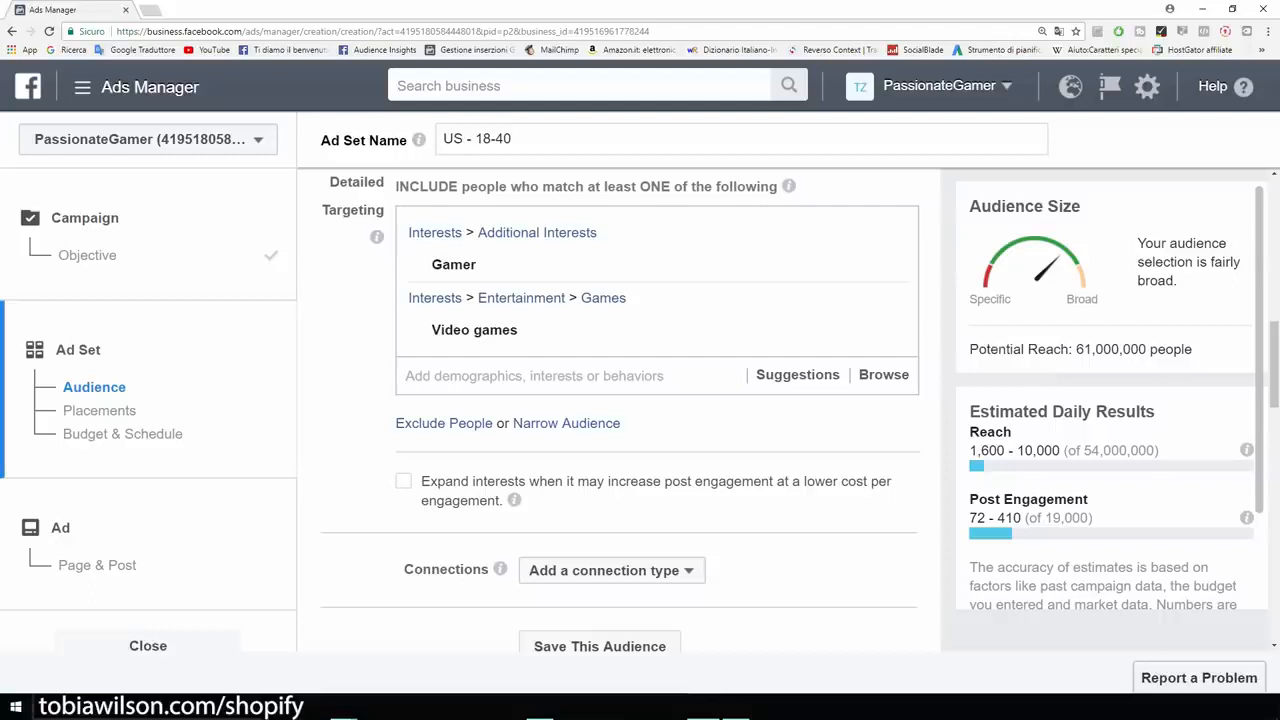
- Narrow the audience with a must-also-match group containing the iBuyPower interest
mouse_move(640, 265)
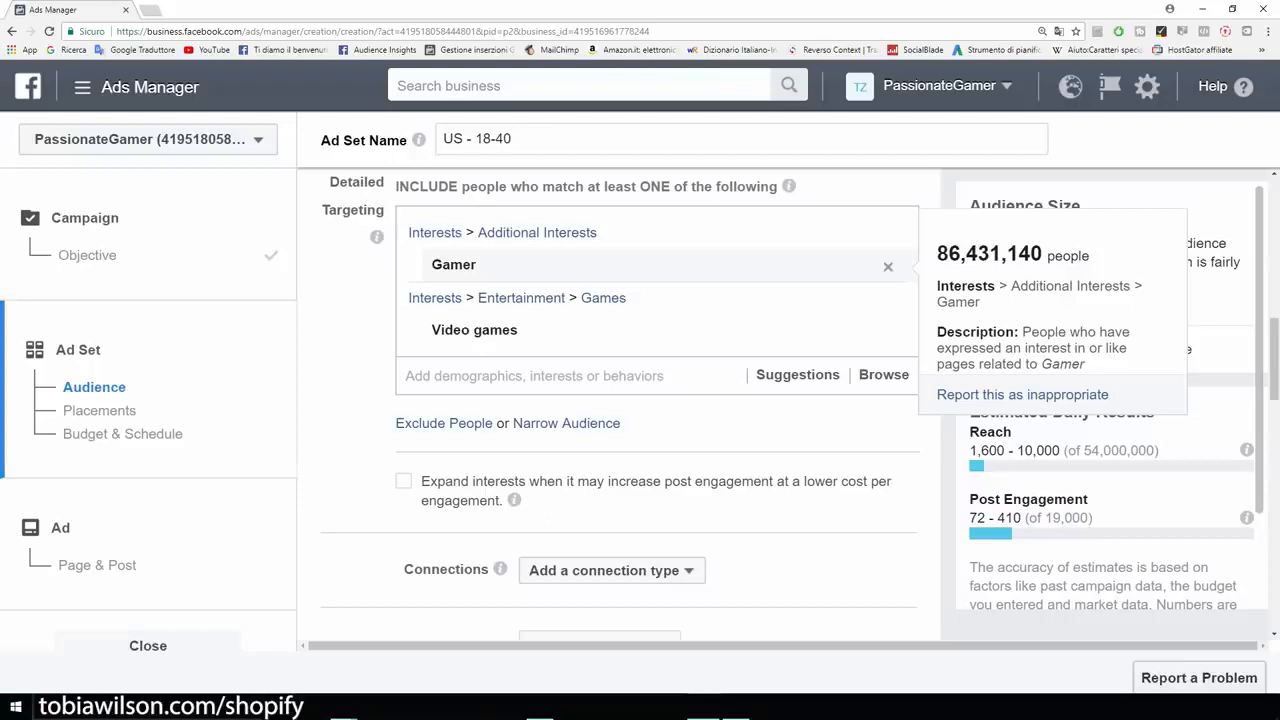
mouse_move(640, 330)
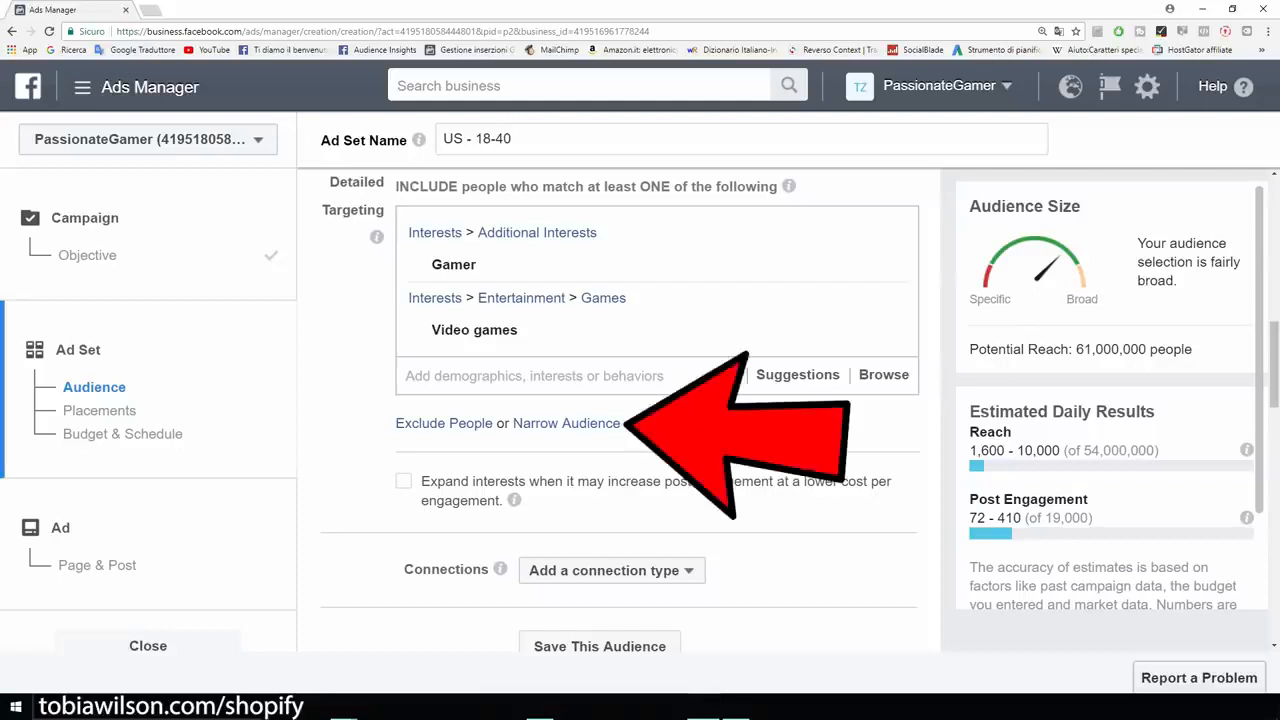
left_click(566, 424)
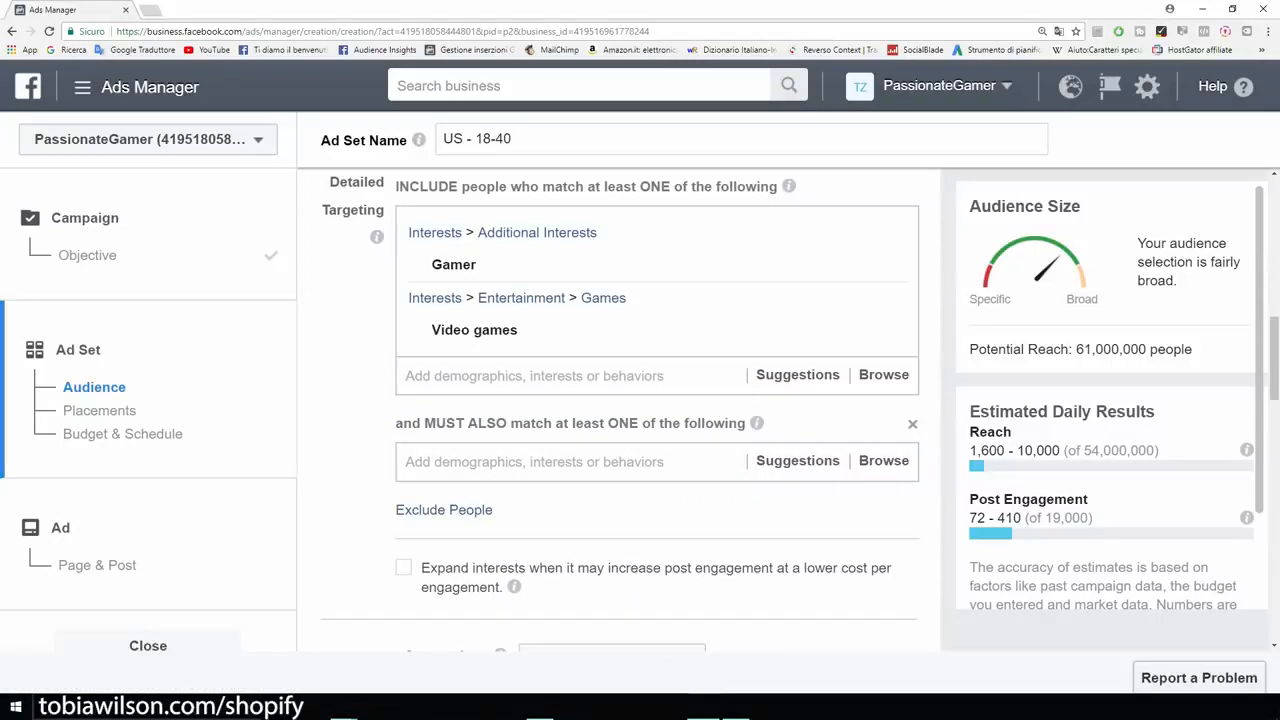
left_click(566, 462)
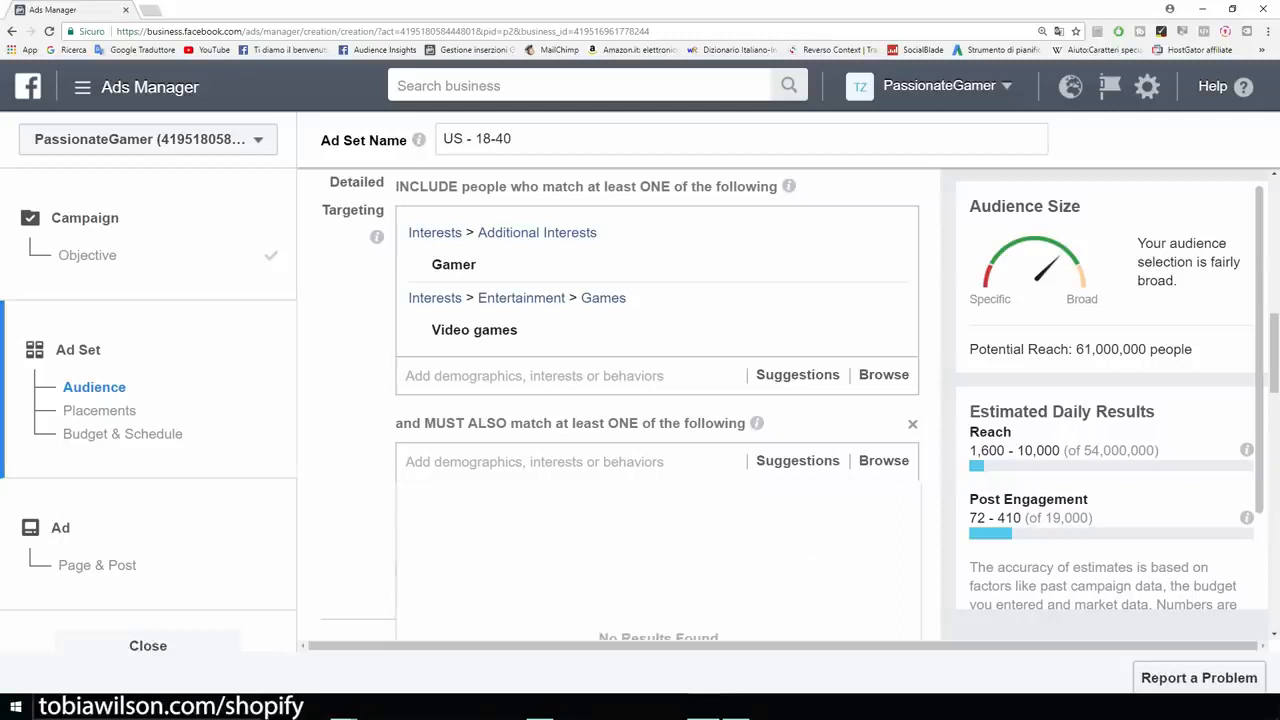
key("Escape")
left_click(736, 707)
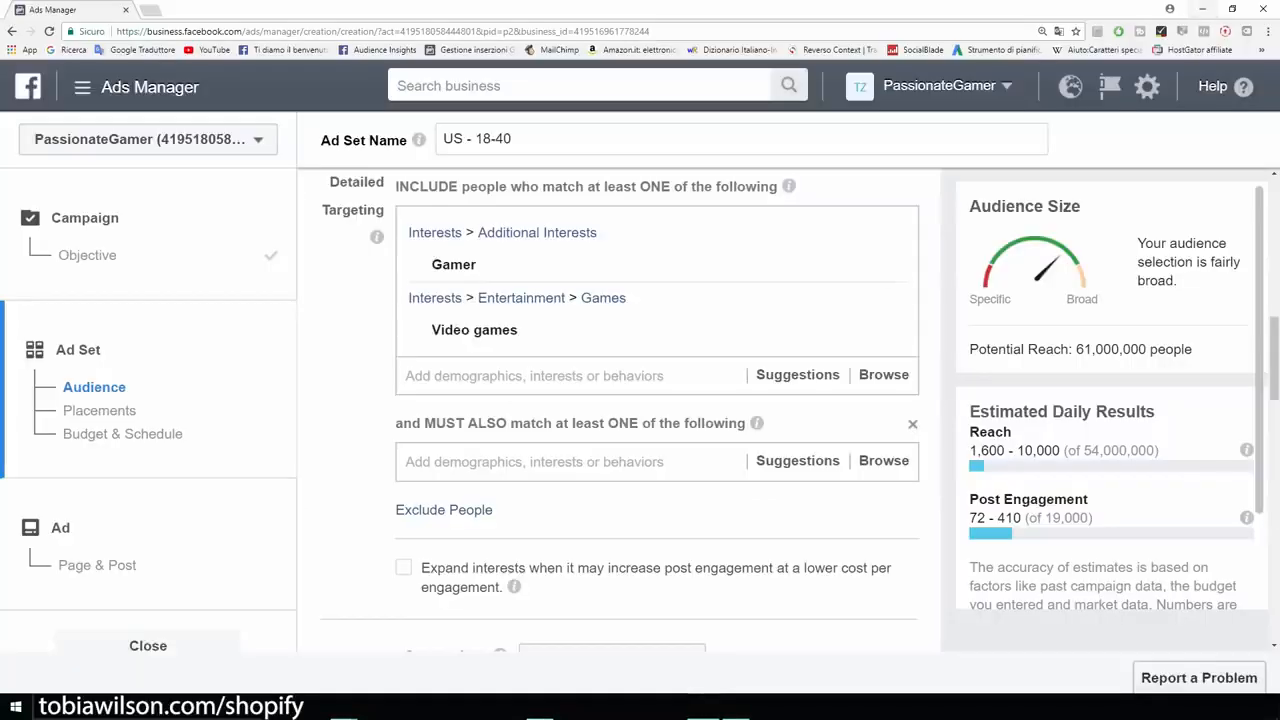
left_click(534, 462)
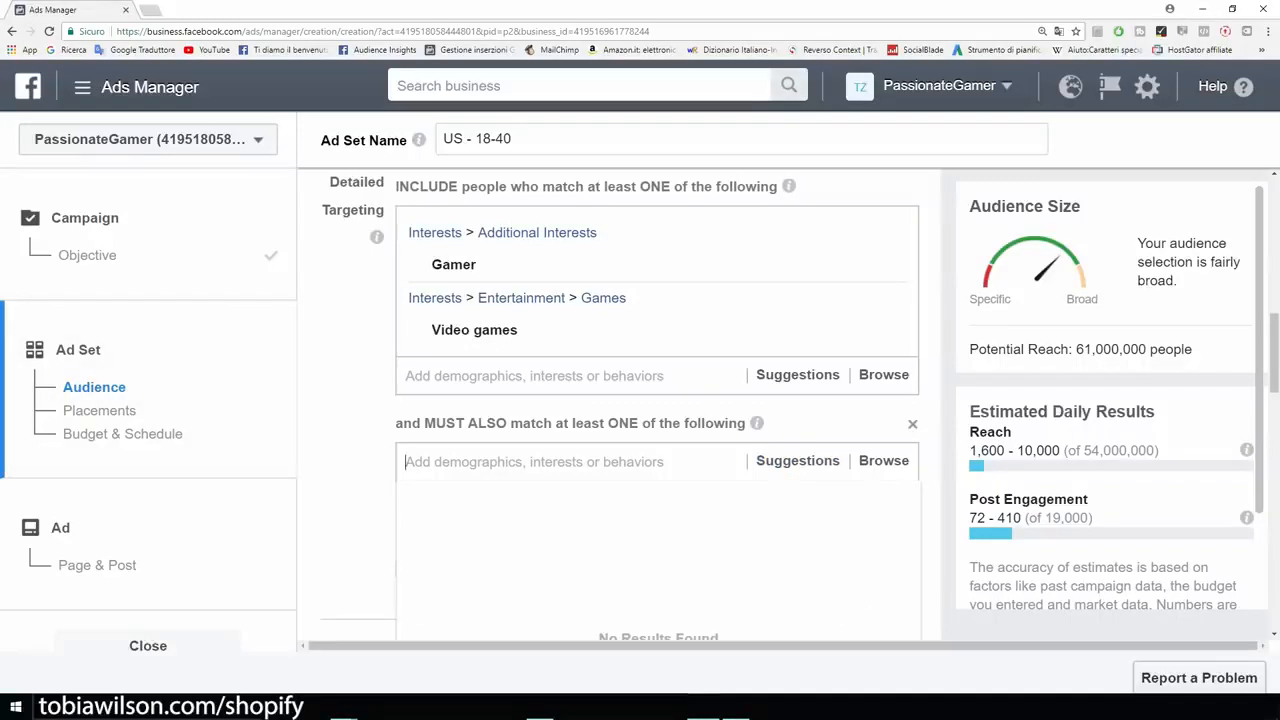
type("i")
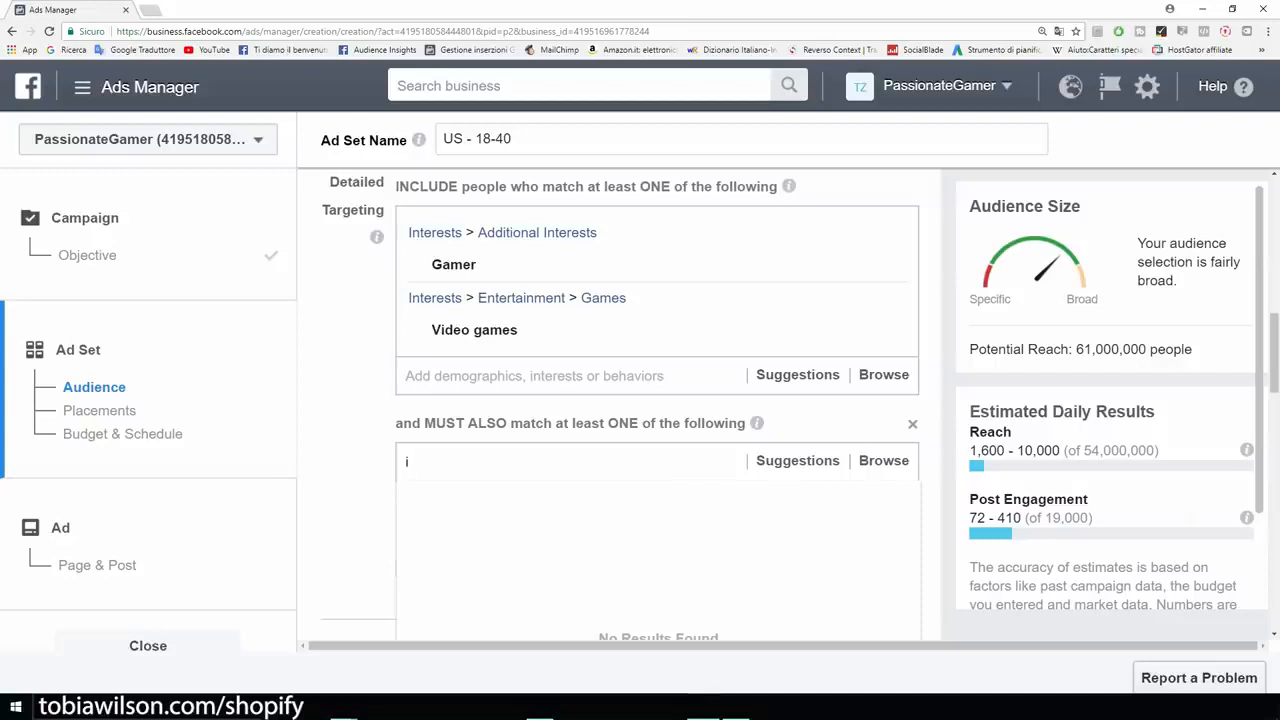
type("buypower")
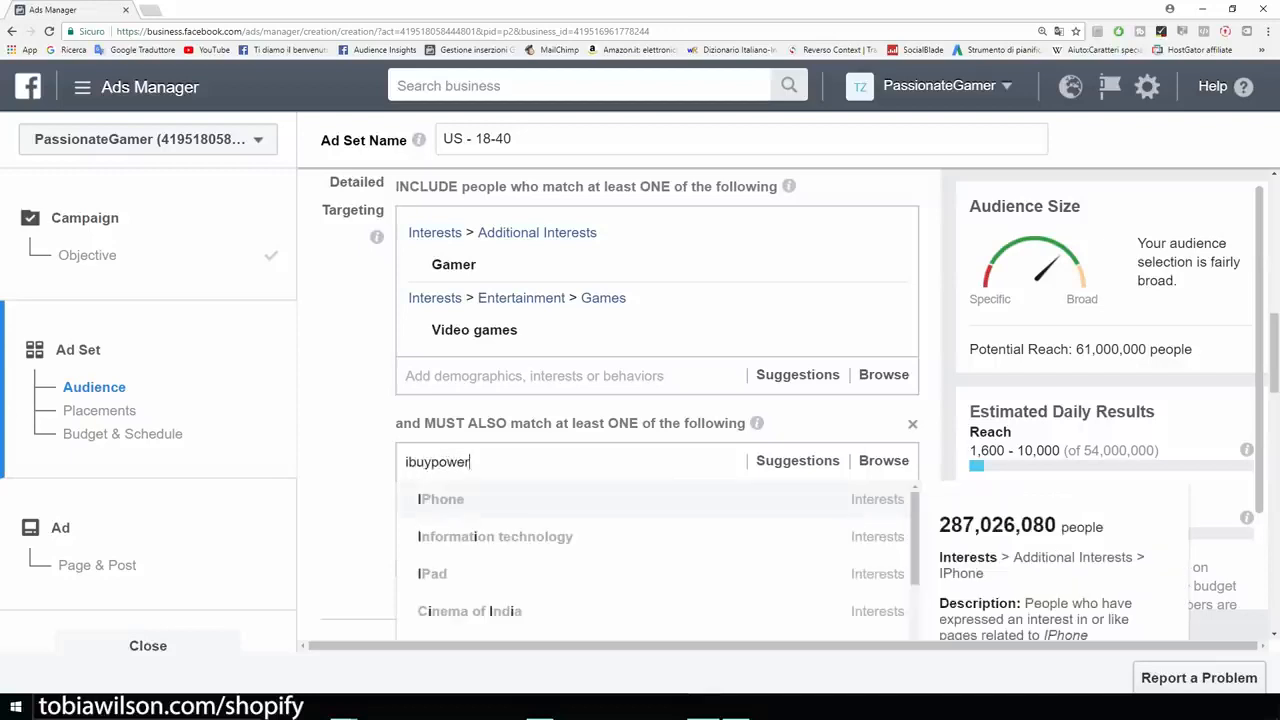
key("Return")
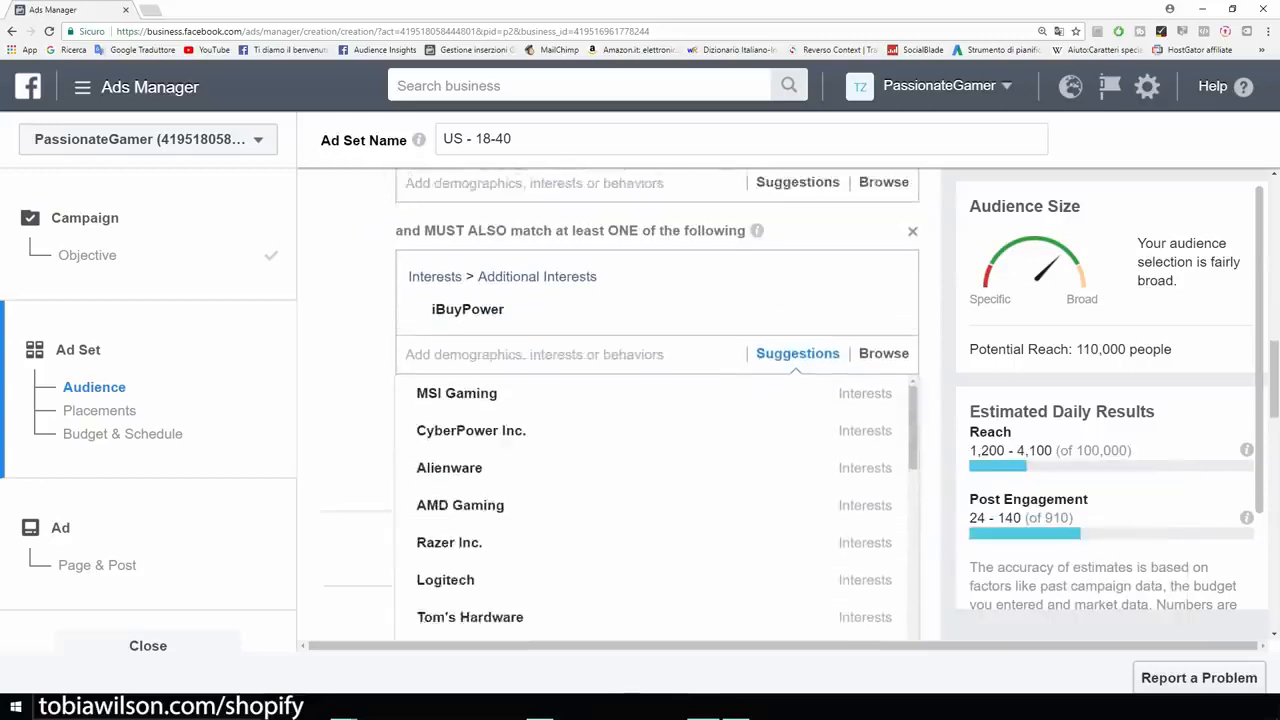
- Add the suggested interests Alienware, Logitech and Razer Inc. to the iBuyPower group and check the audience's potential reach
left_click(450, 461)
scroll(450, 464, "down", 2)
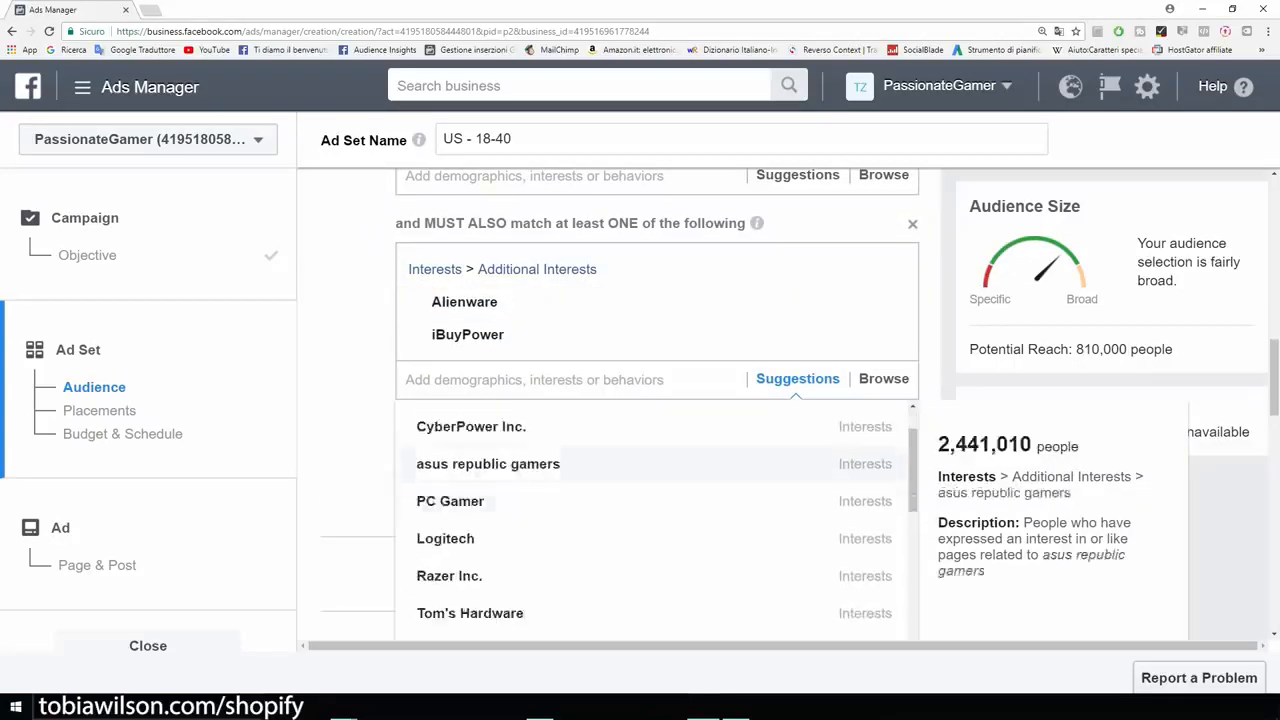
left_click(445, 471)
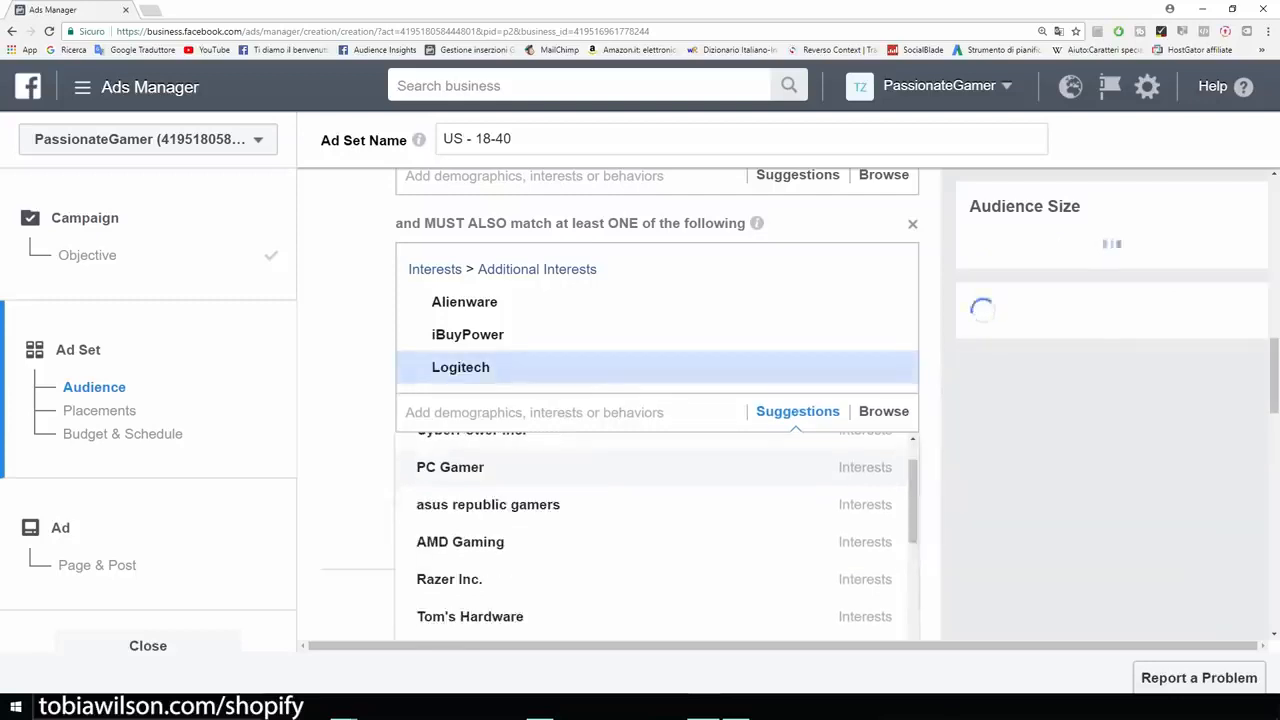
left_click(903, 579)
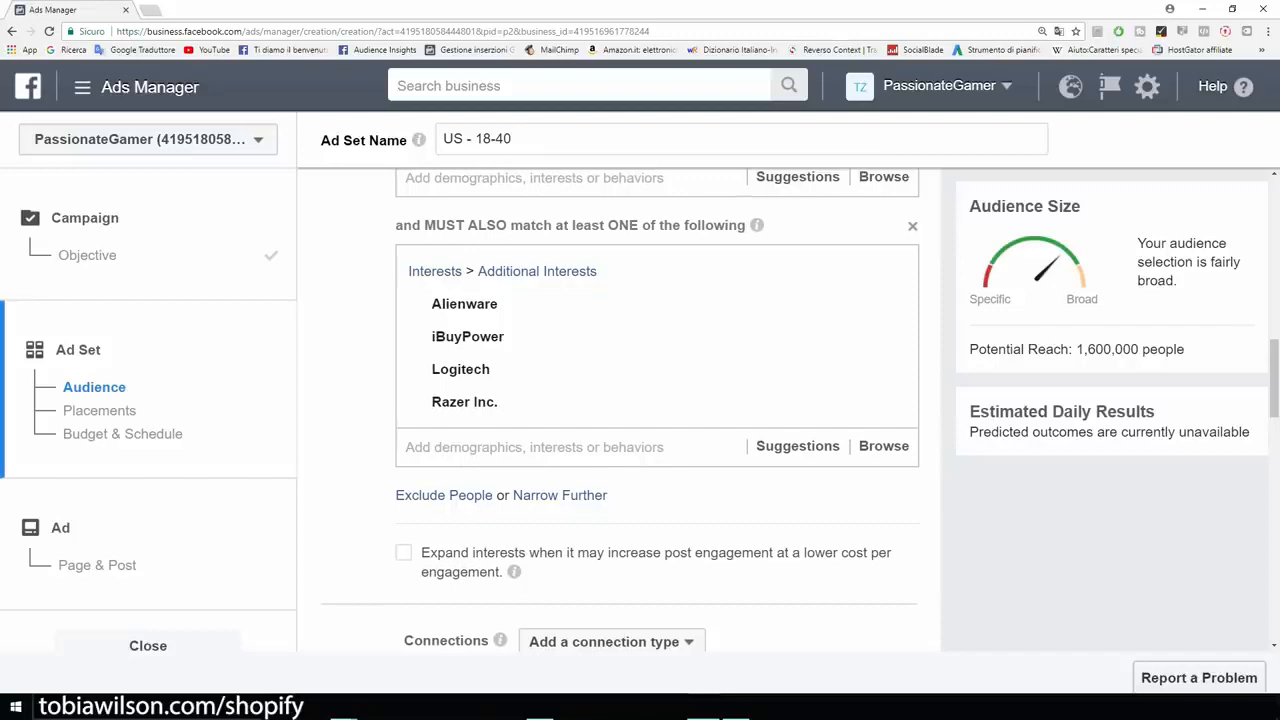
left_click_drag(1184, 349, 968, 349)
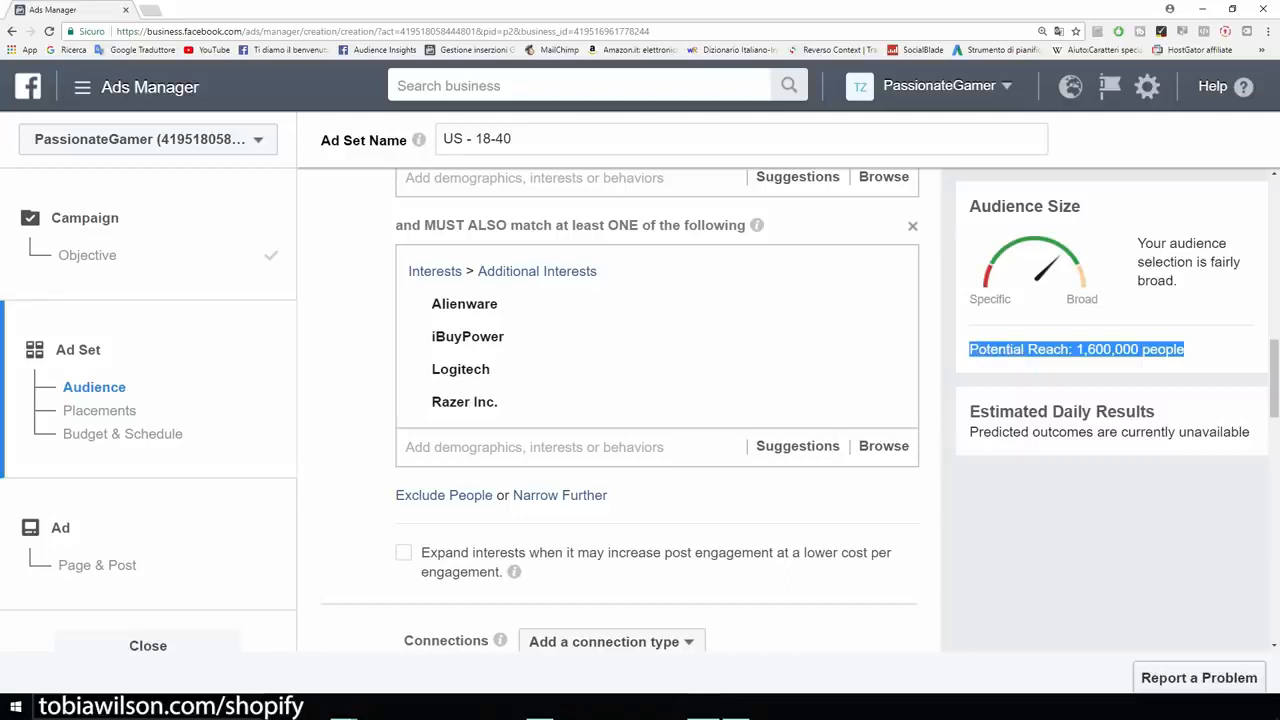
left_click(972, 352)
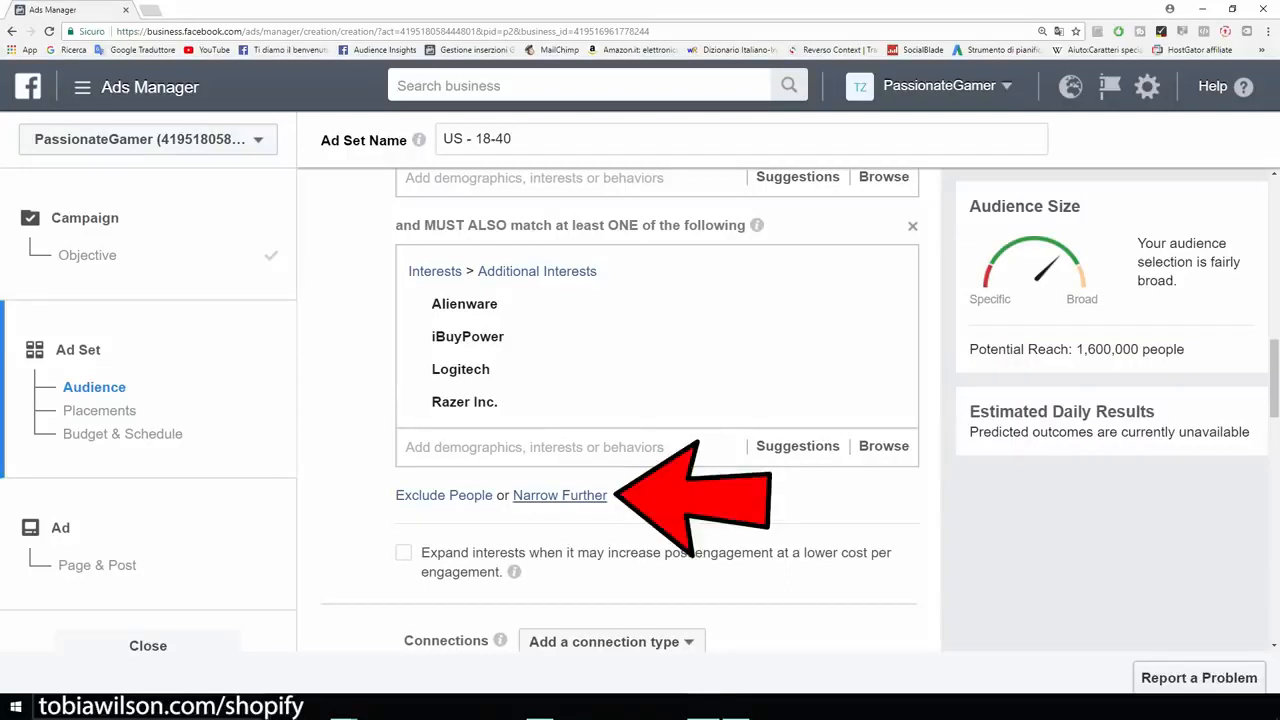
- Narrow the audience further with a second must-also-match group for the T-shirt interest and check the potential reach
left_click(560, 495)
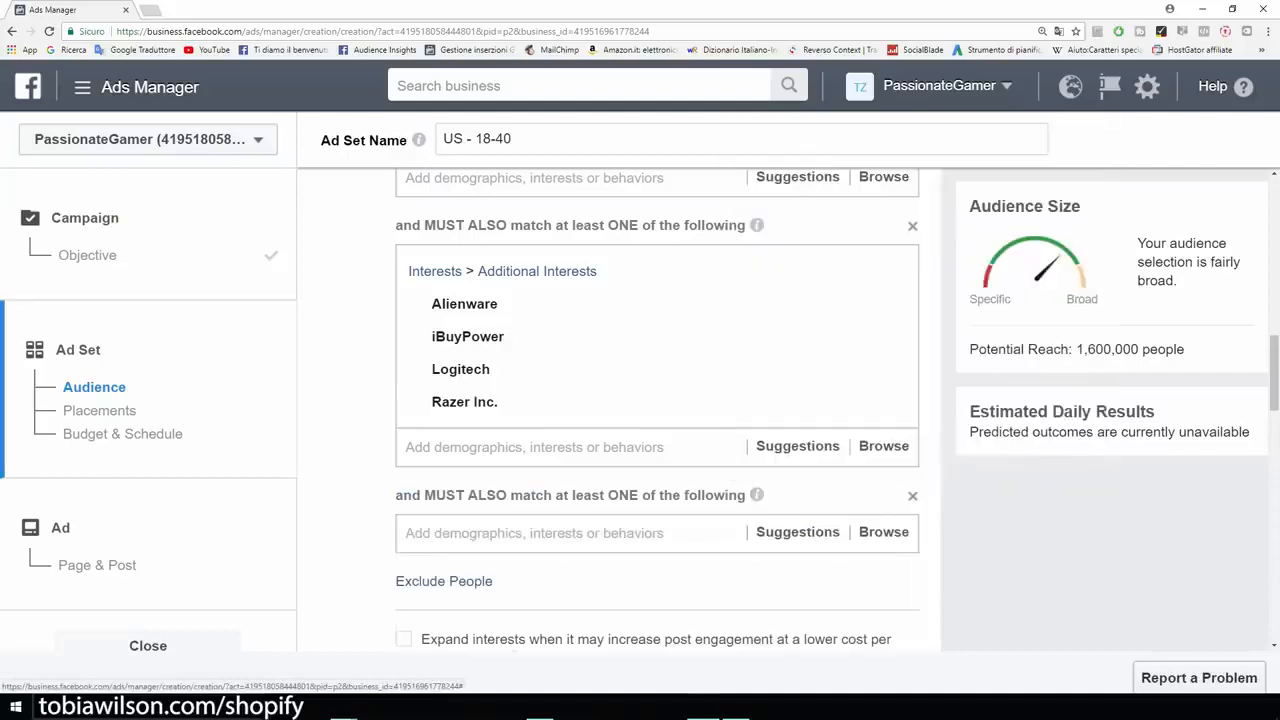
type("t shirt")
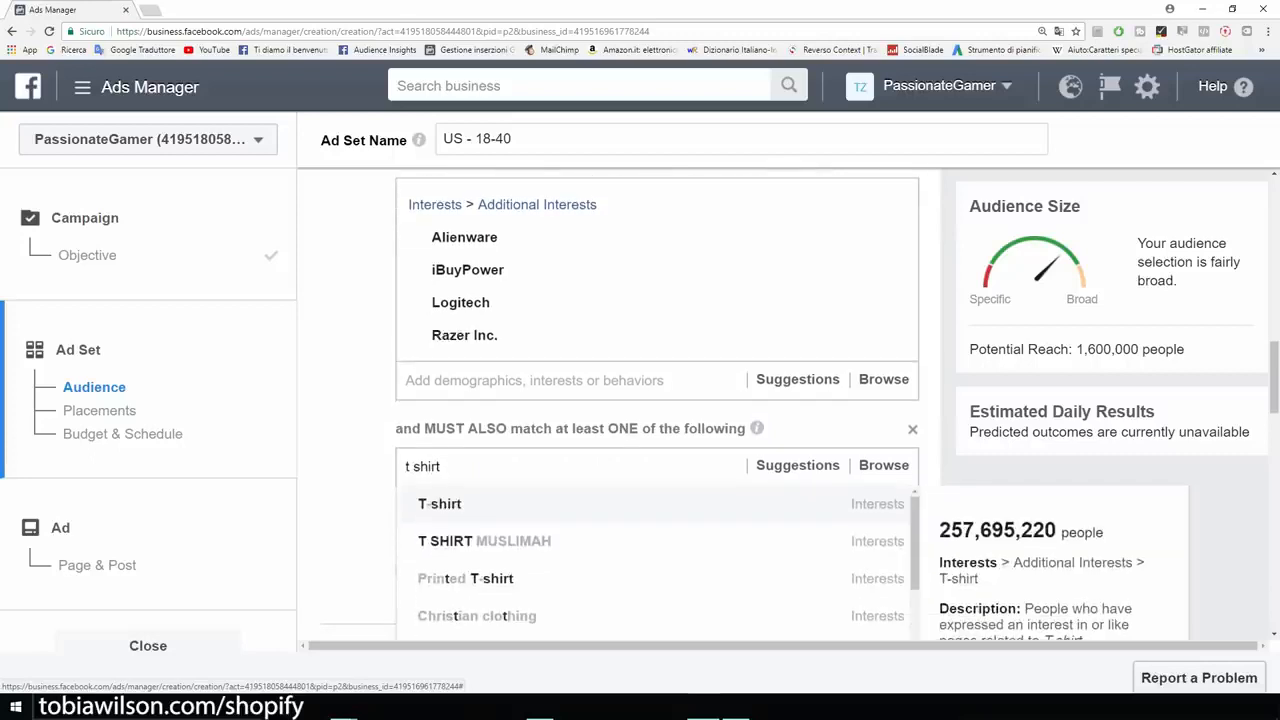
key("Return")
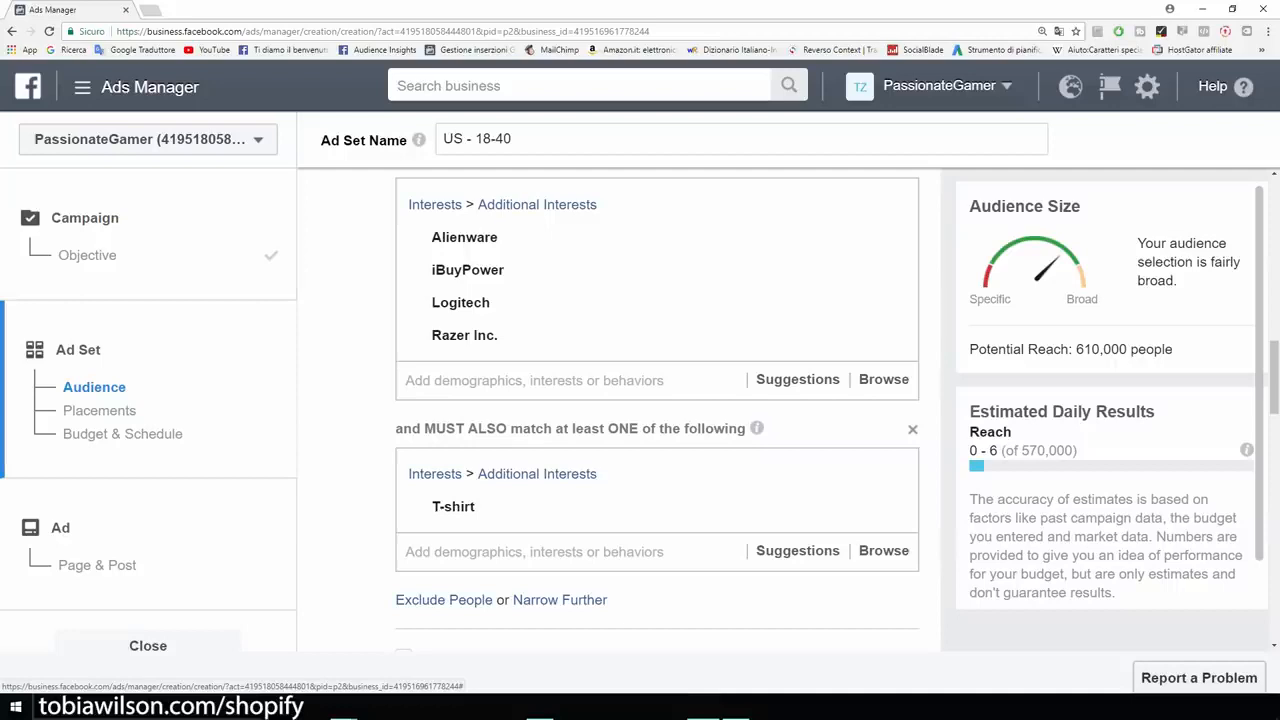
scroll(657, 410, "up", 2)
left_click_drag(1174, 349, 1072, 349)
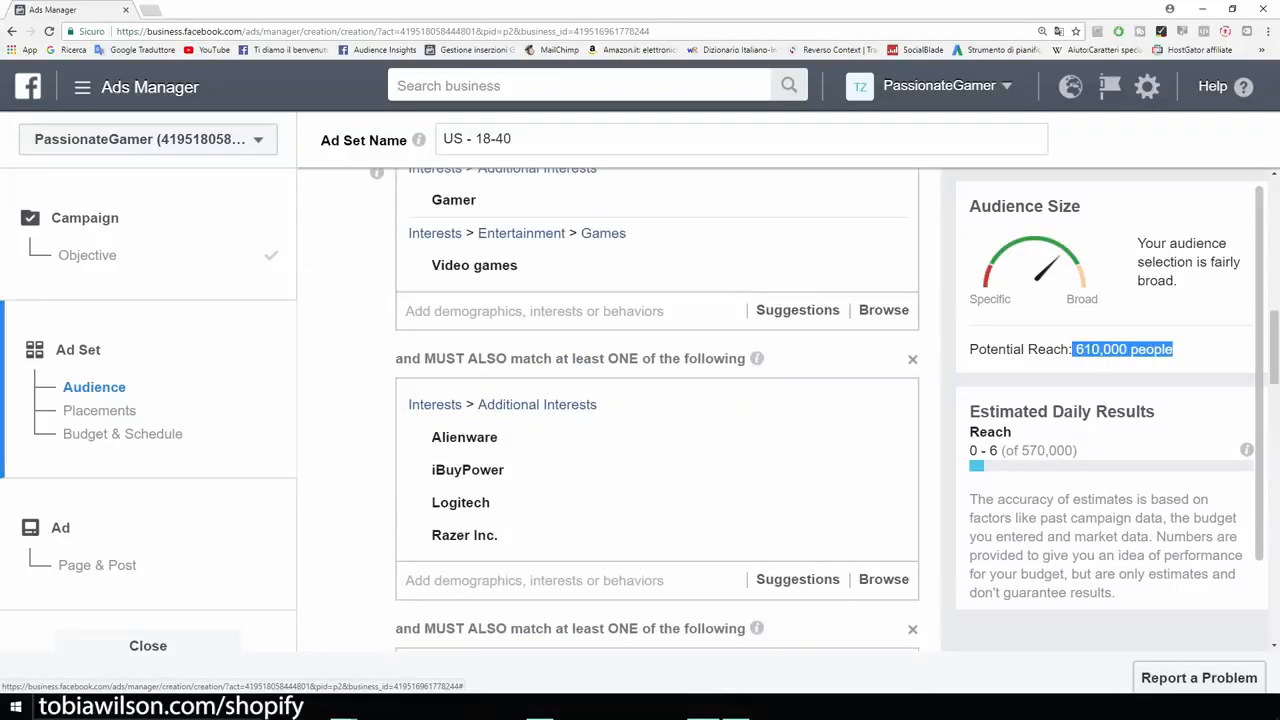
left_click(1072, 349)
- Save the defined audience under the name Example
scroll(657, 410, "down", 2)
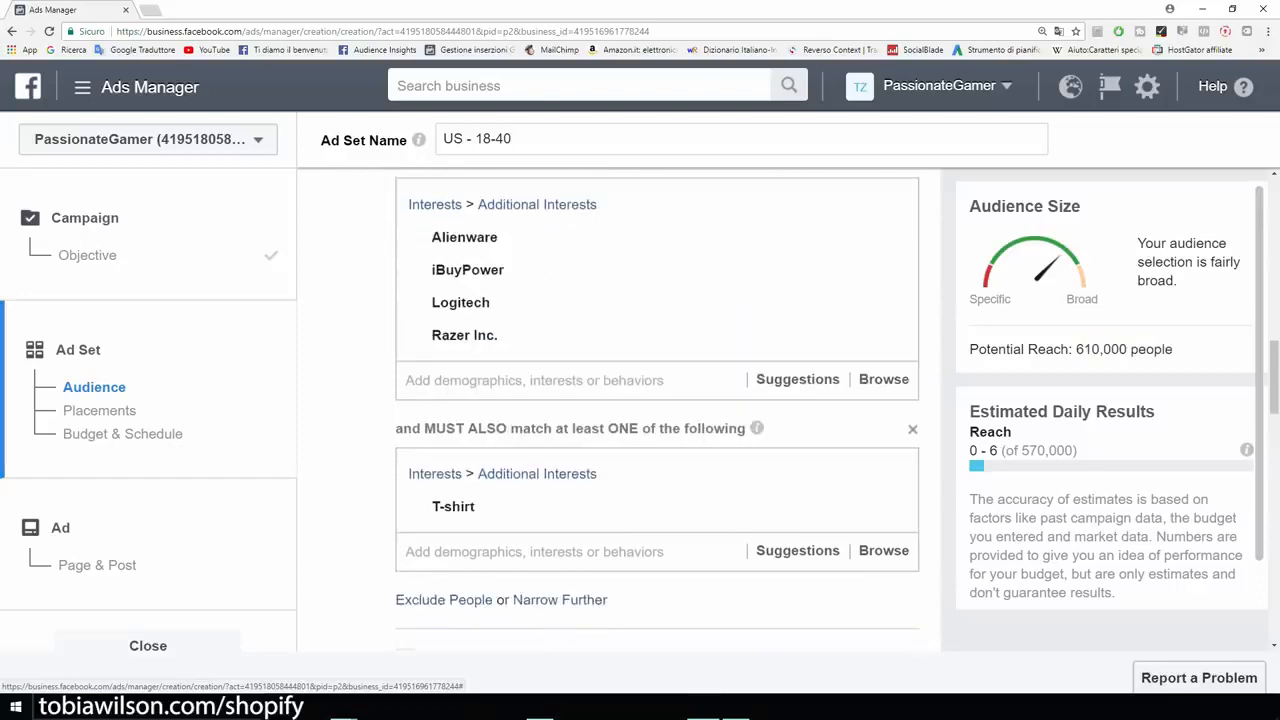
scroll(657, 410, "down", 3)
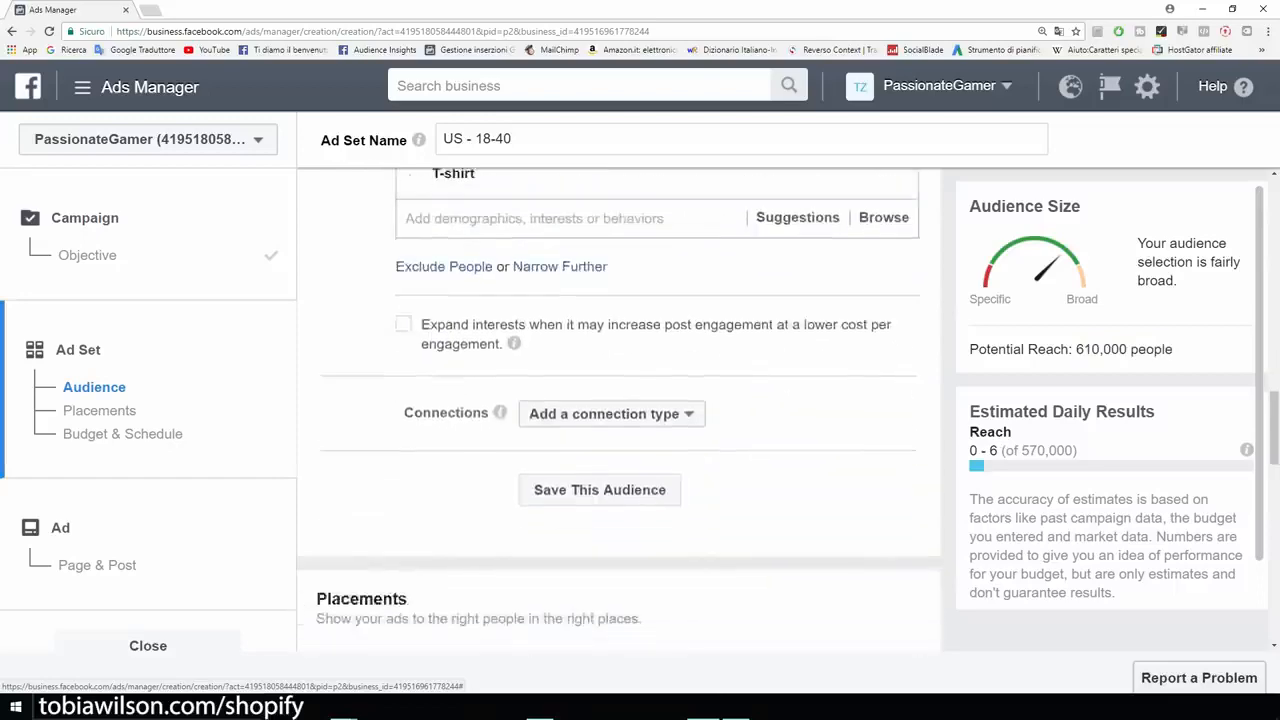
scroll(657, 410, "down", 2)
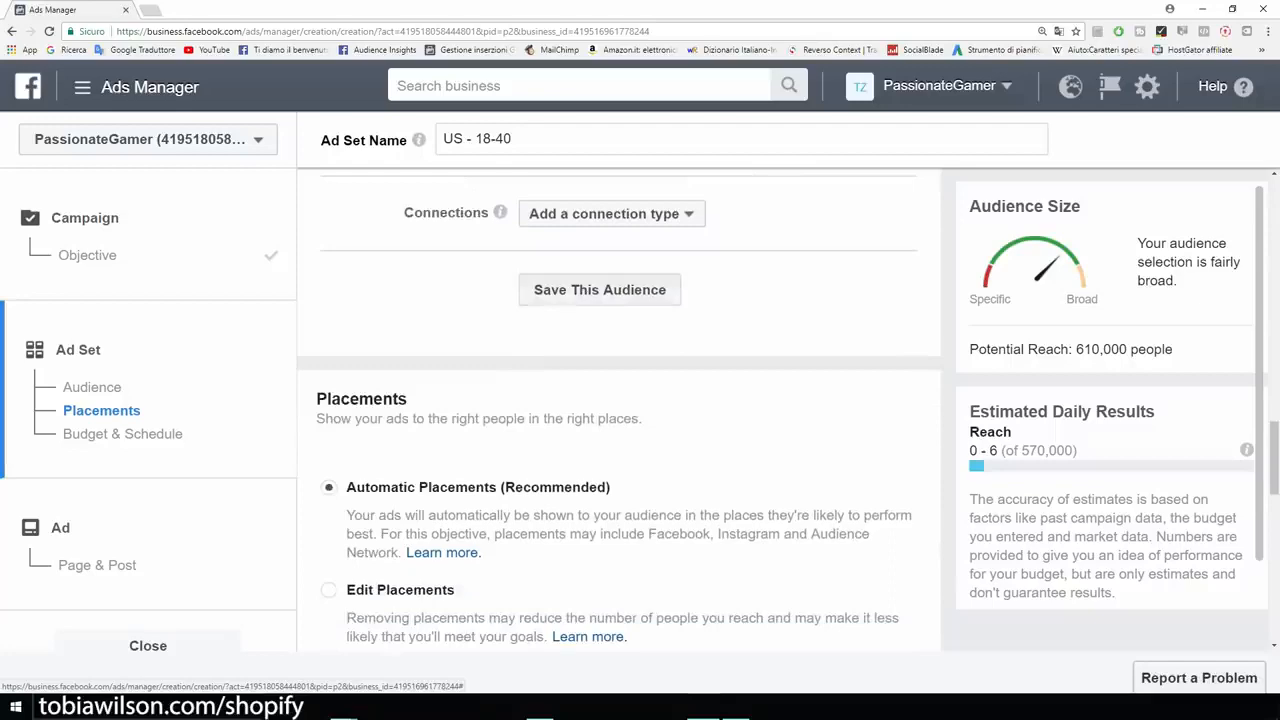
scroll(618, 410, "up", 1)
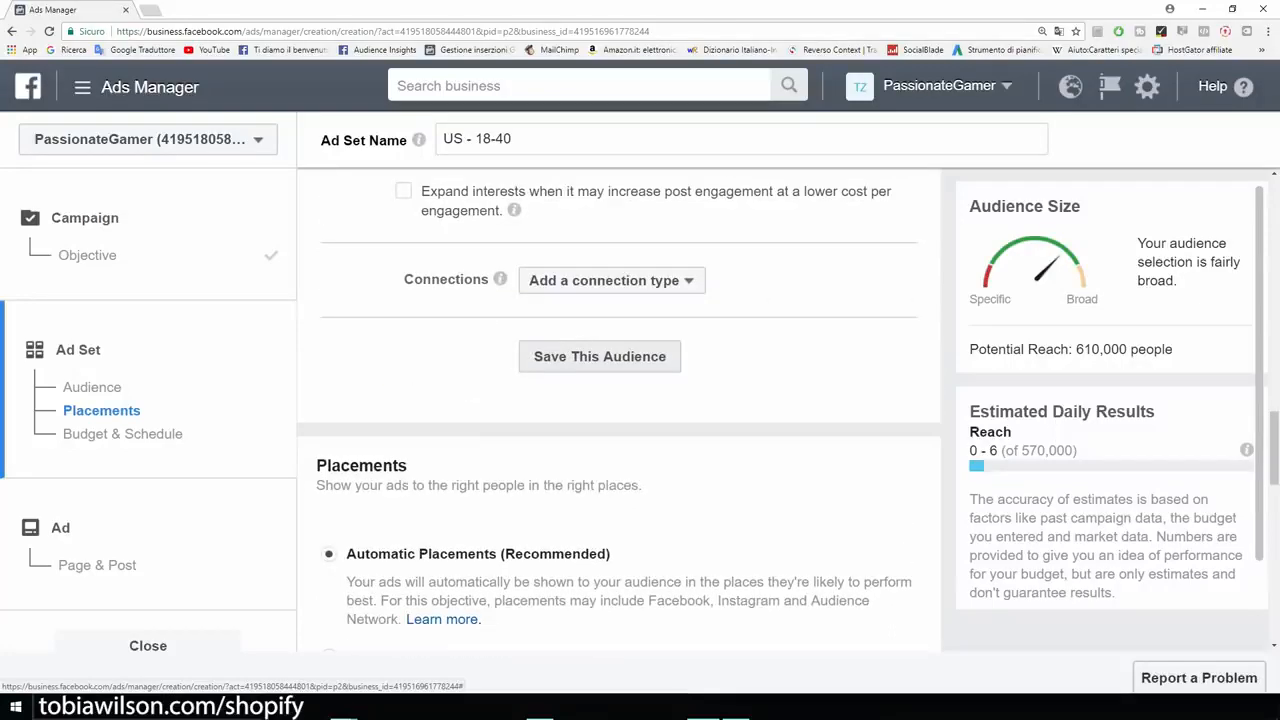
left_click(599, 356)
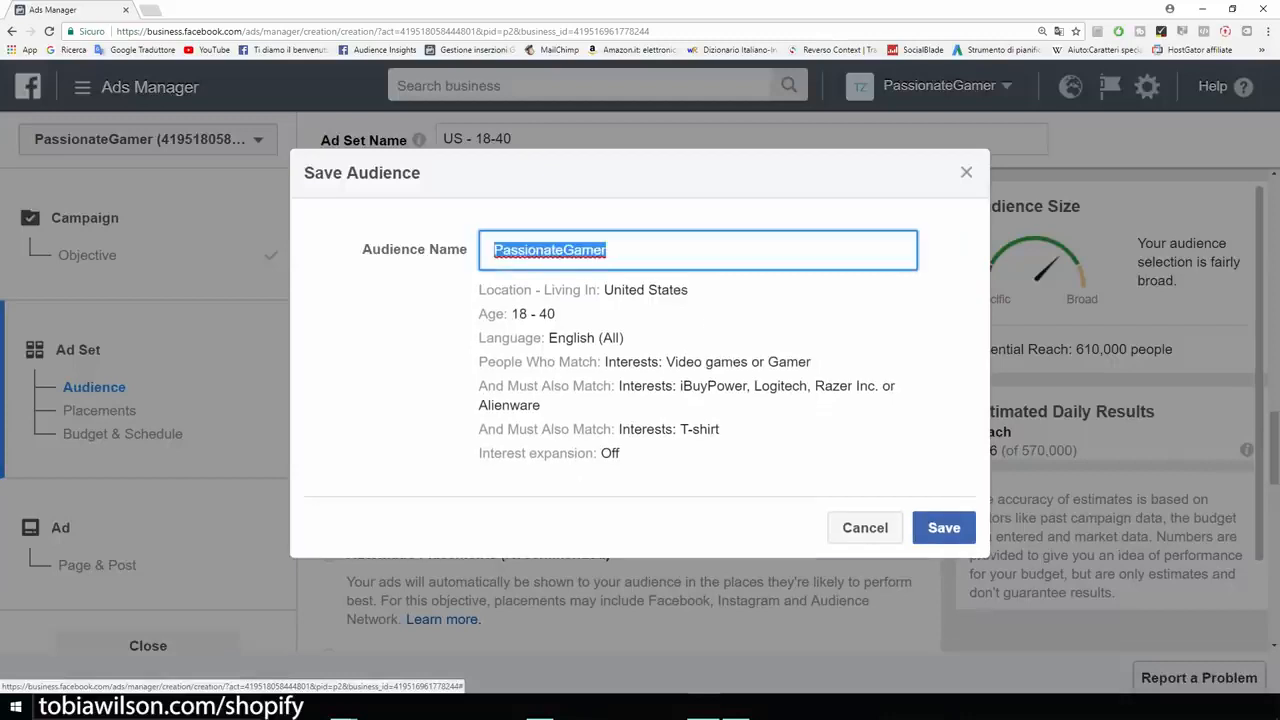
key("BackSpace")
type("Example")
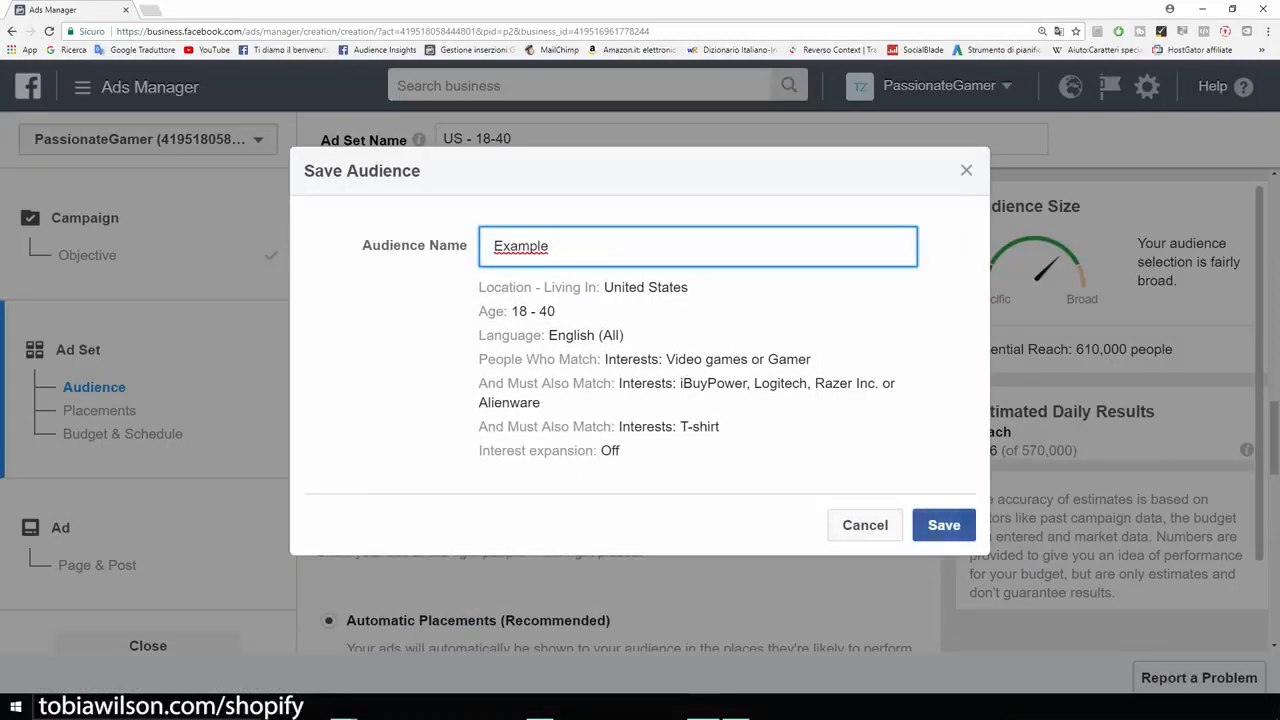
left_click(943, 525)
- Switch the ad set to manually edited placements and exclude Audience Network and Instagram
scroll(620, 400, "down", 6)
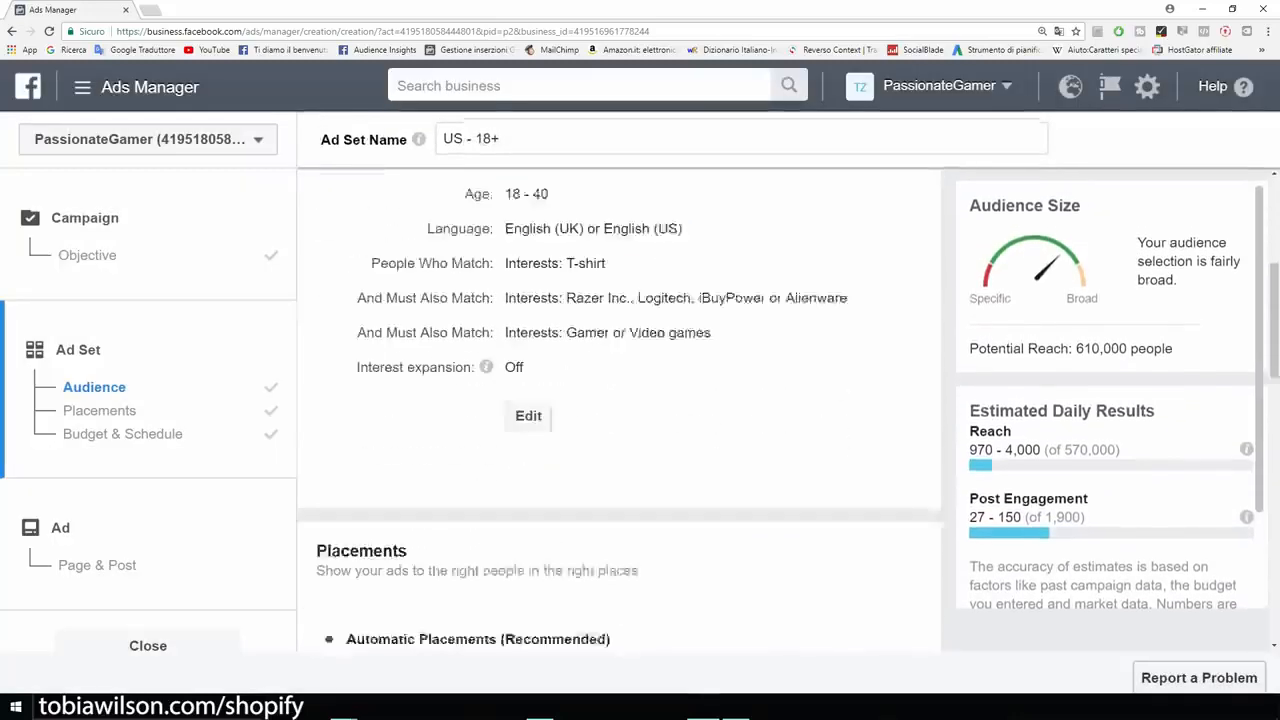
scroll(620, 400, "down", 1)
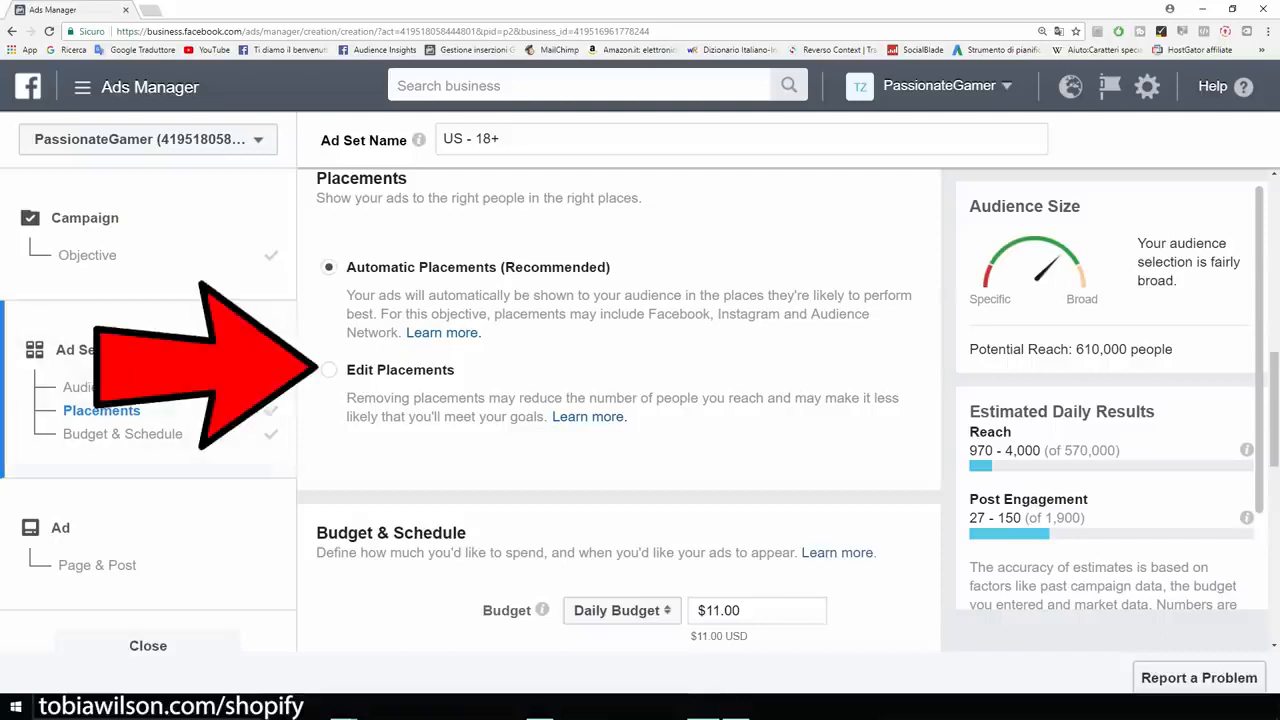
left_click(329, 370)
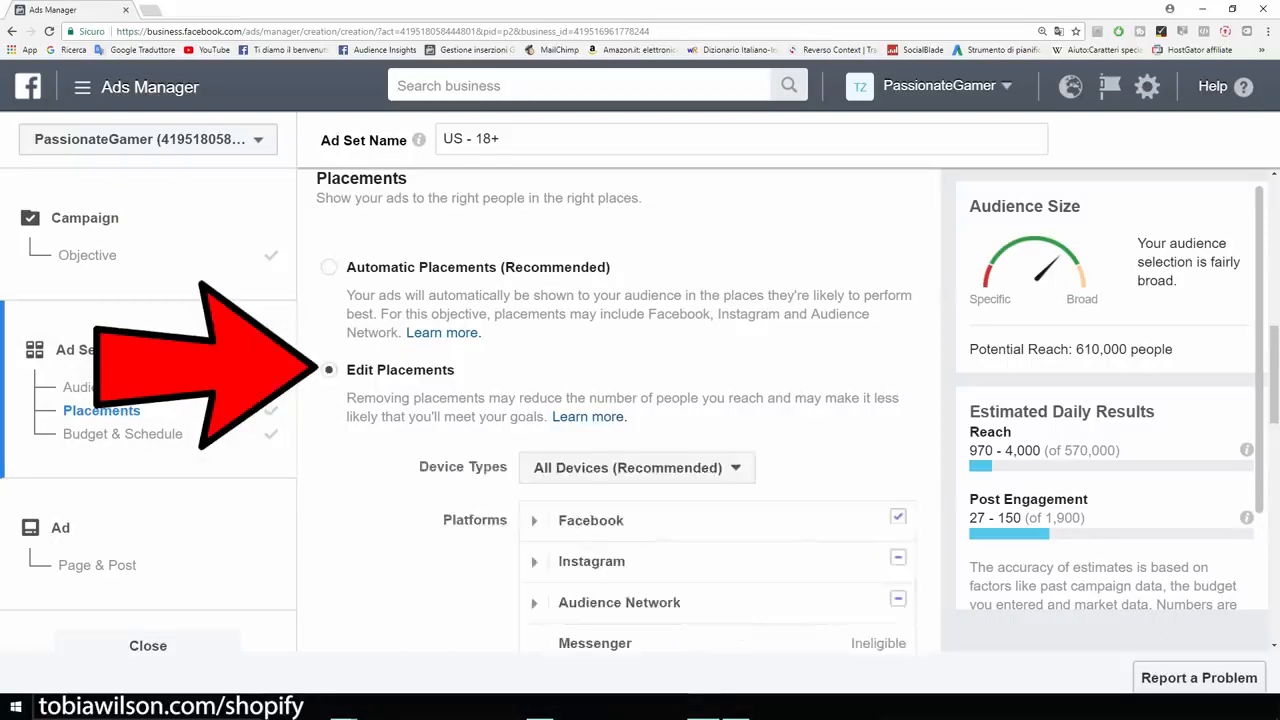
scroll(620, 430, "down", 2)
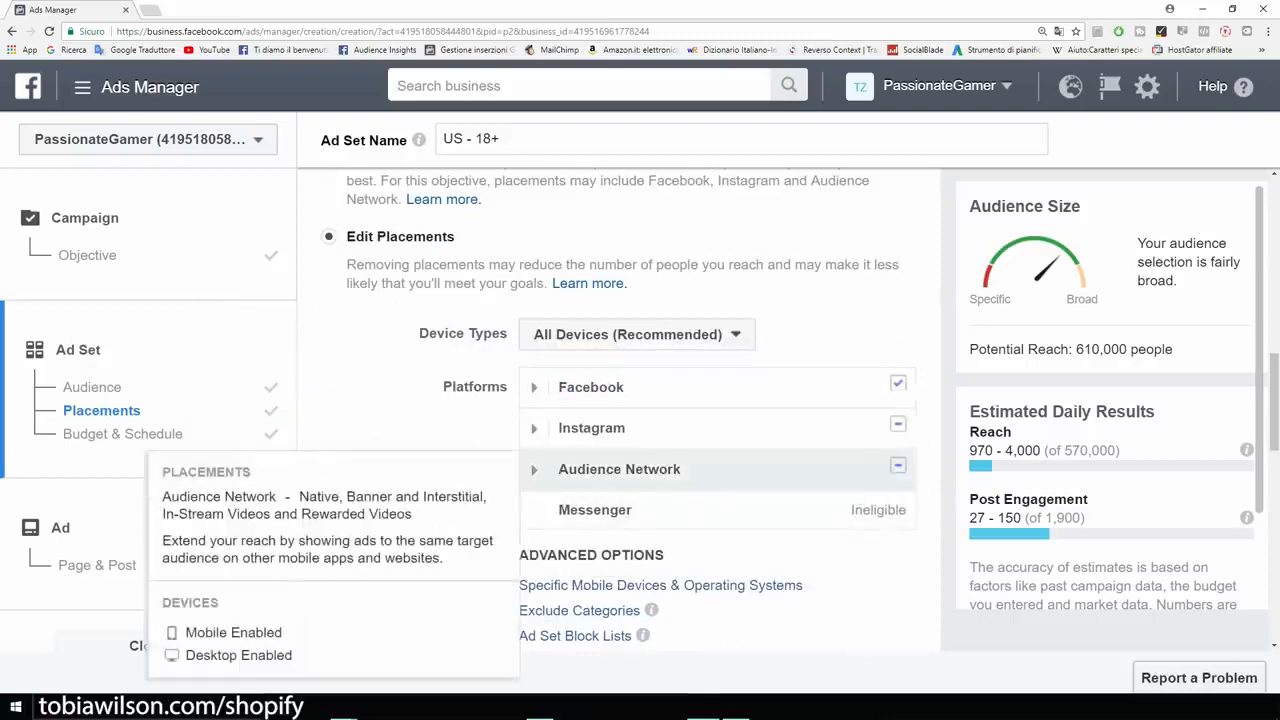
left_click(898, 465)
left_click(898, 424)
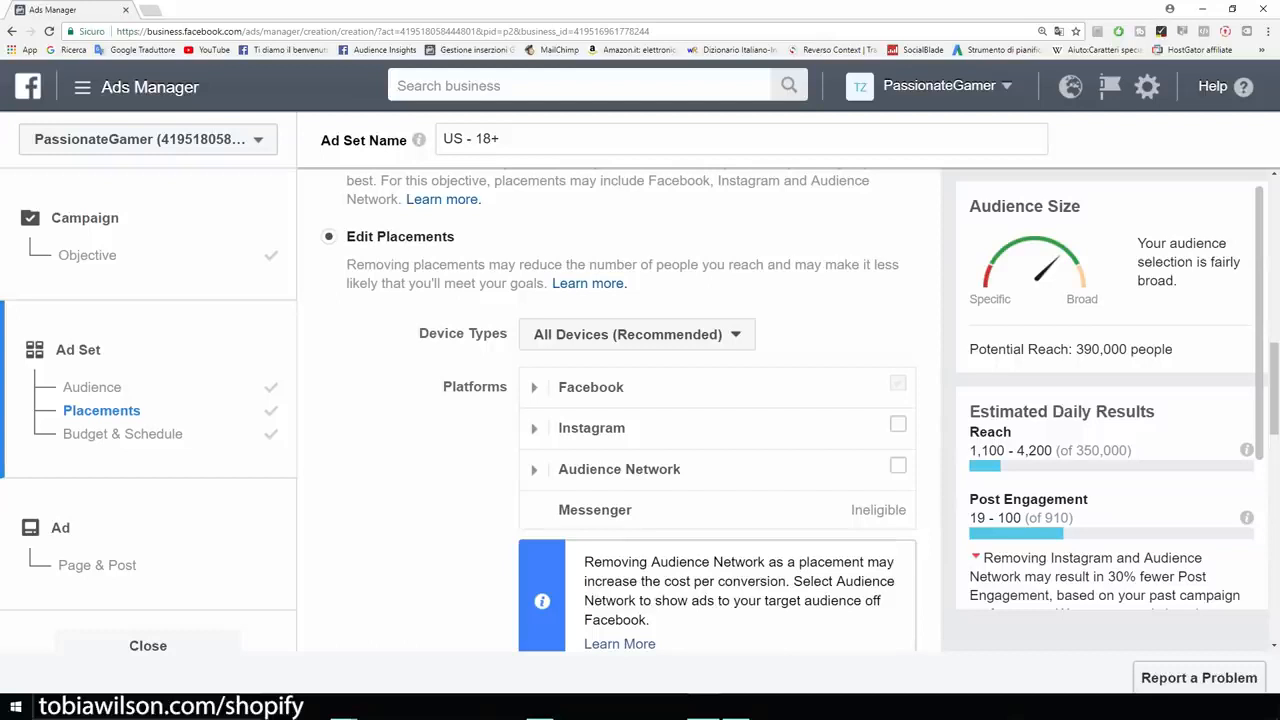
- Check the audience's potential reach and keep the ad set's device types on All Devices (Recommended)
scroll(618, 410, "down", 2)
scroll(618, 410, "up", 1)
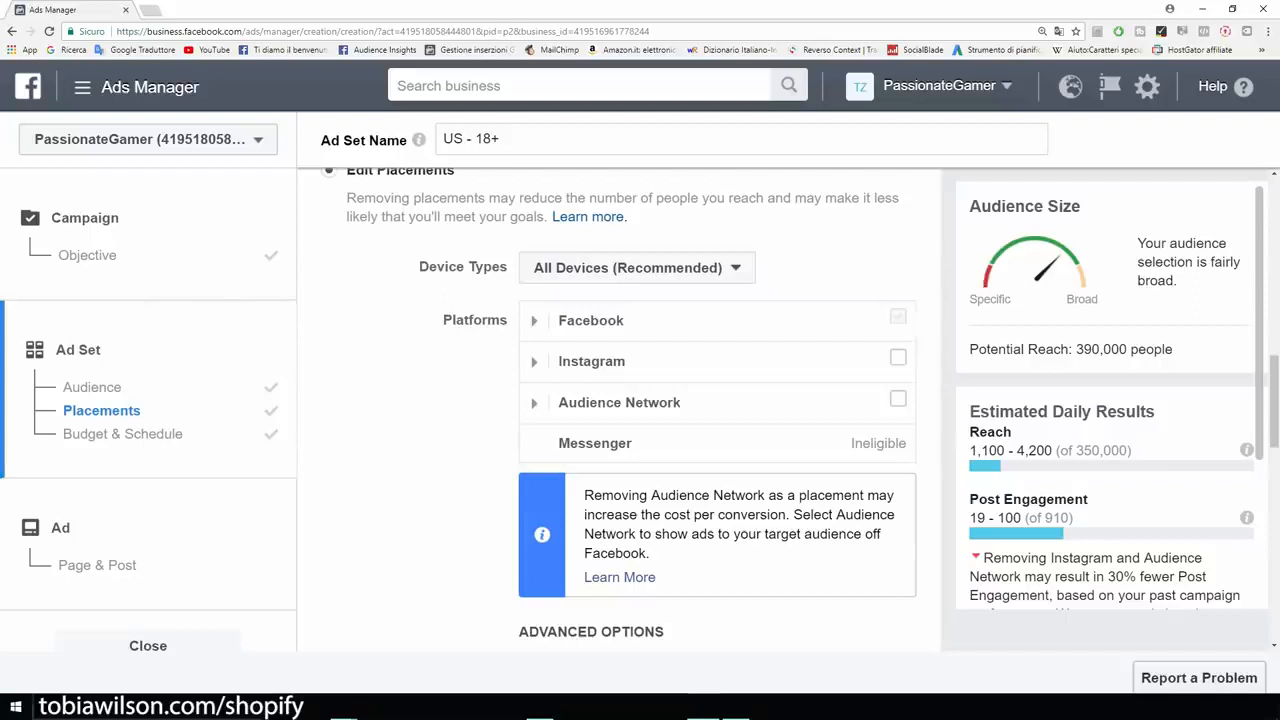
left_click_drag(1174, 349, 1072, 349)
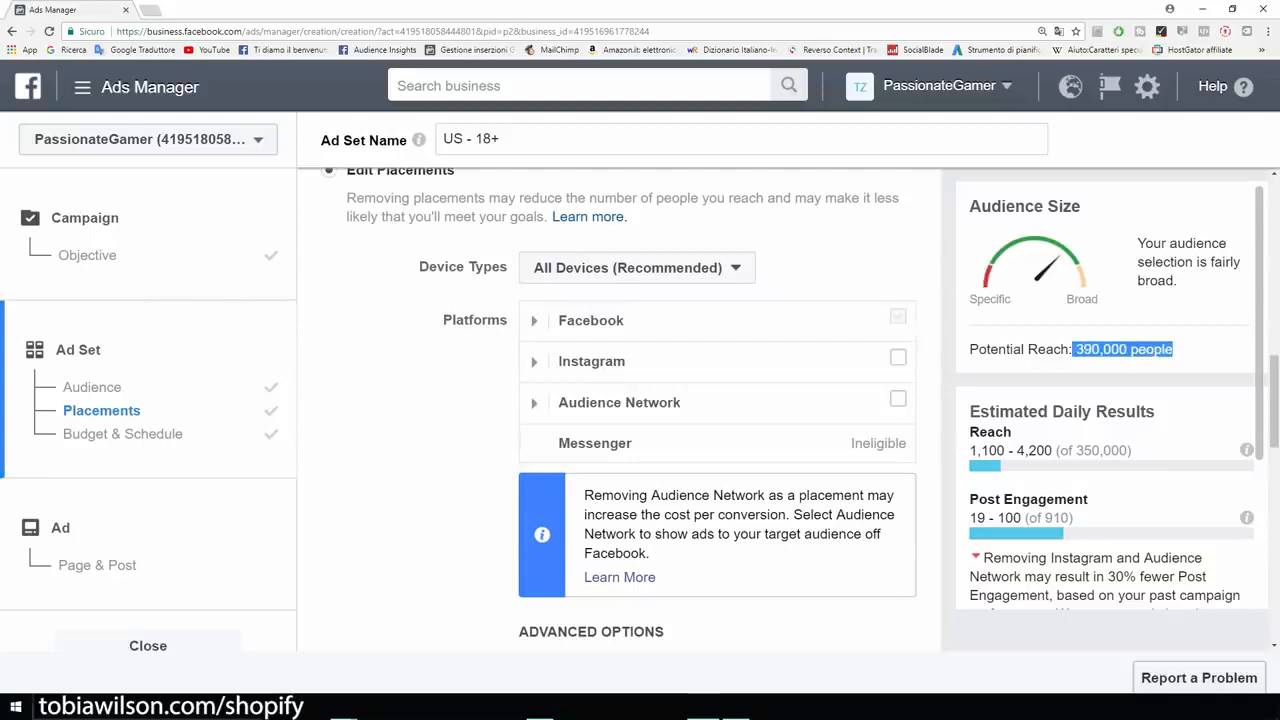
left_click(1080, 351)
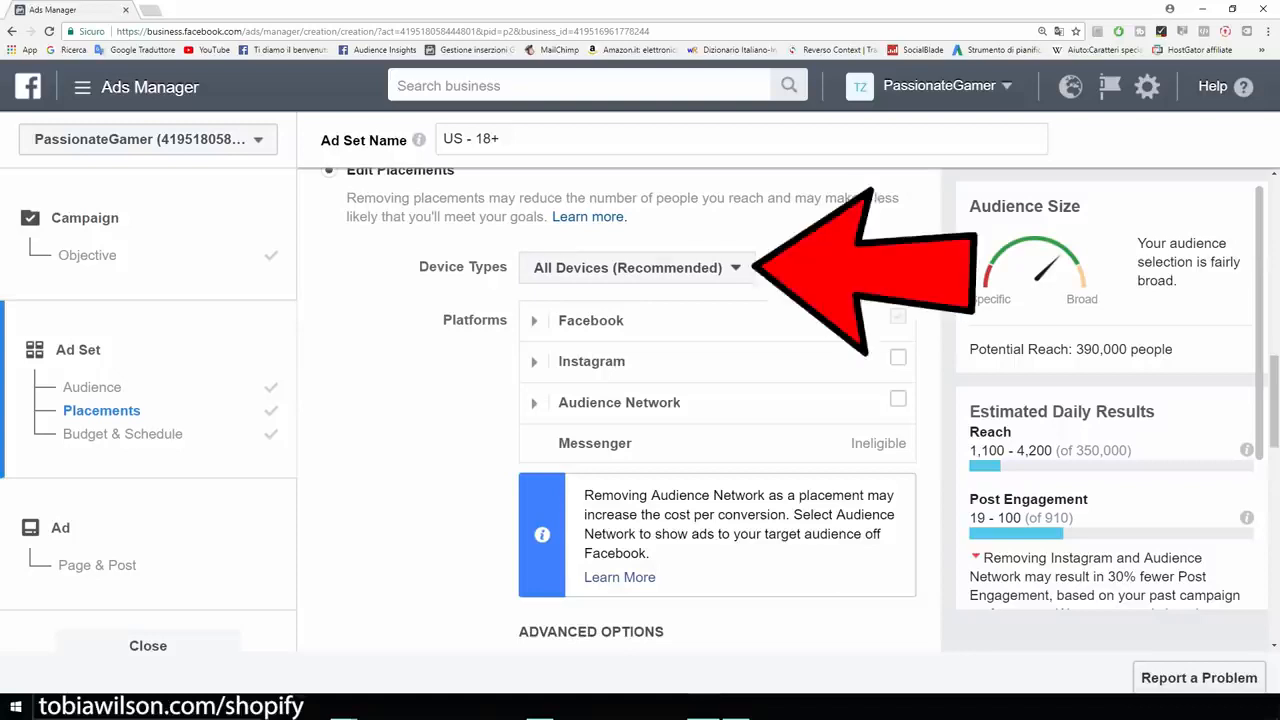
left_click(692, 268)
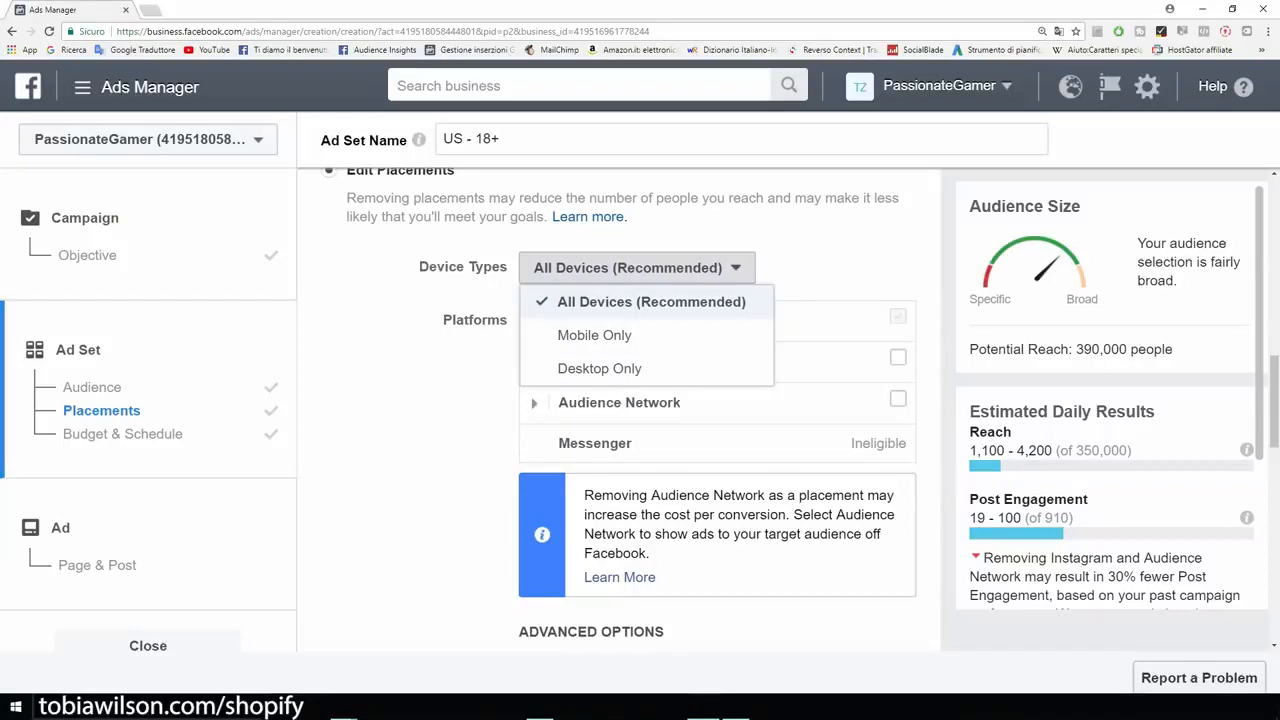
left_click(651, 302)
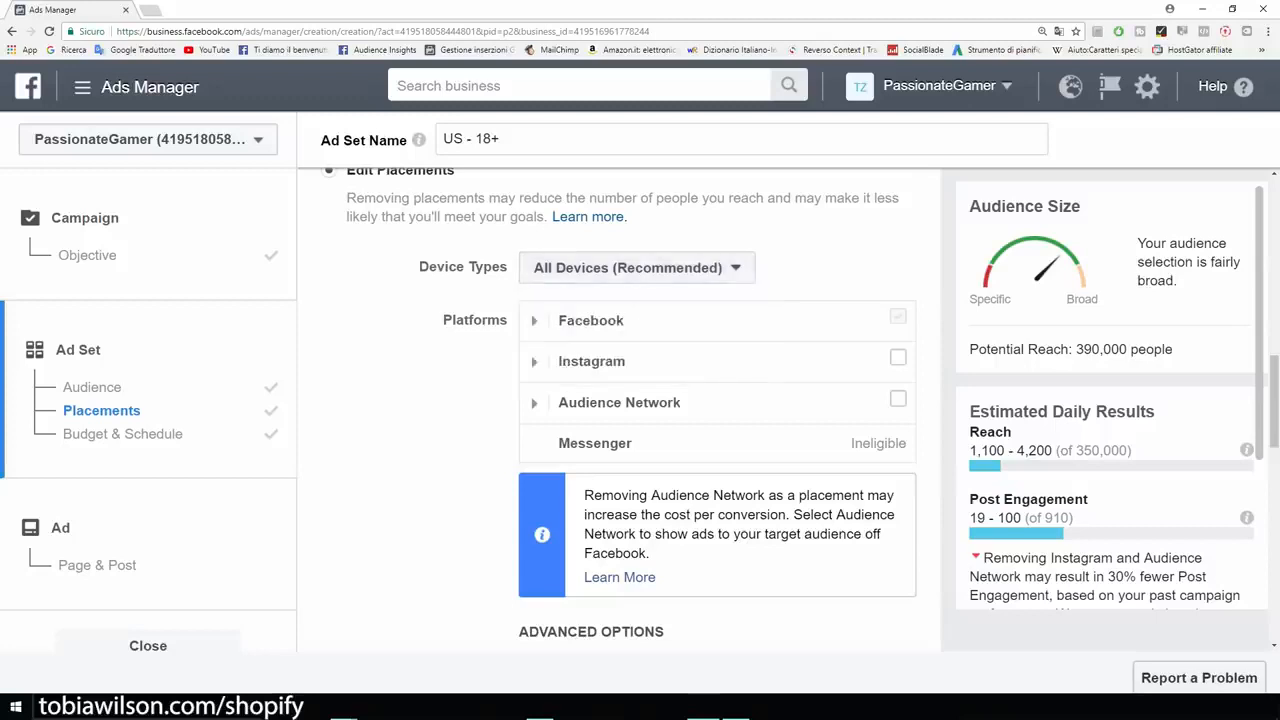
- Set the ad set's daily budget to $5.00
scroll(619, 410, "down", 4)
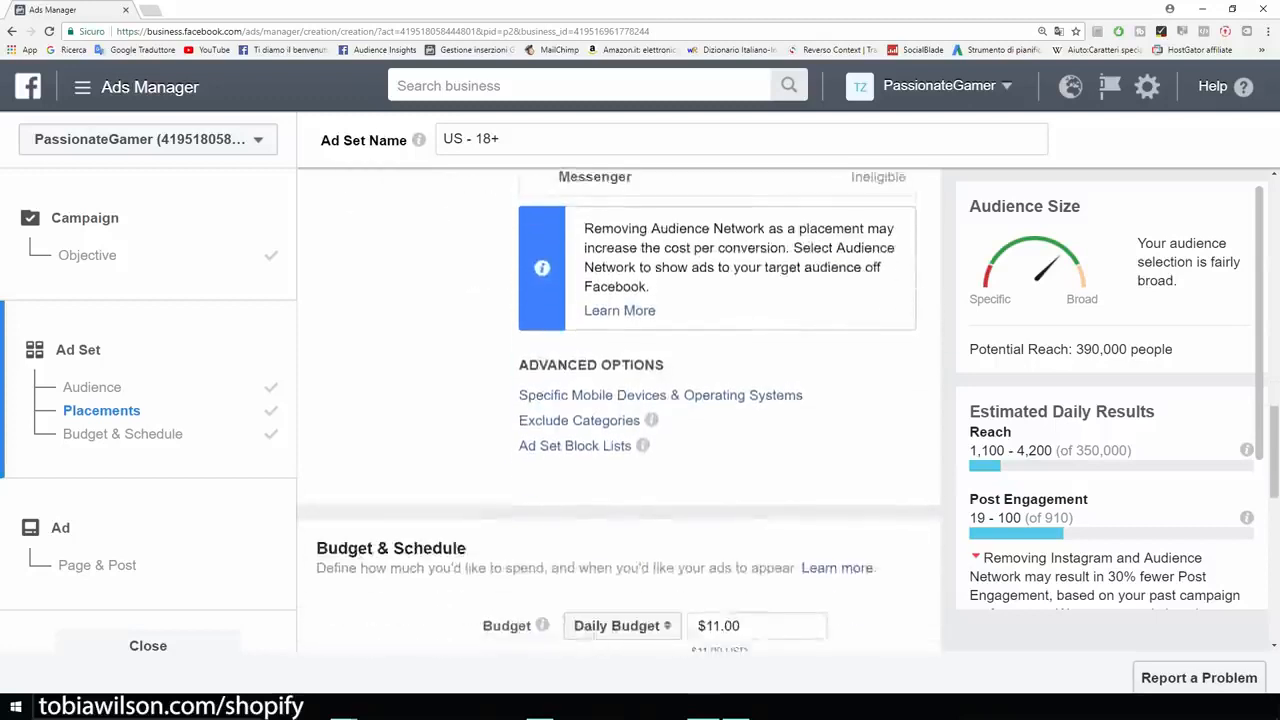
scroll(541, 360, "down", 2)
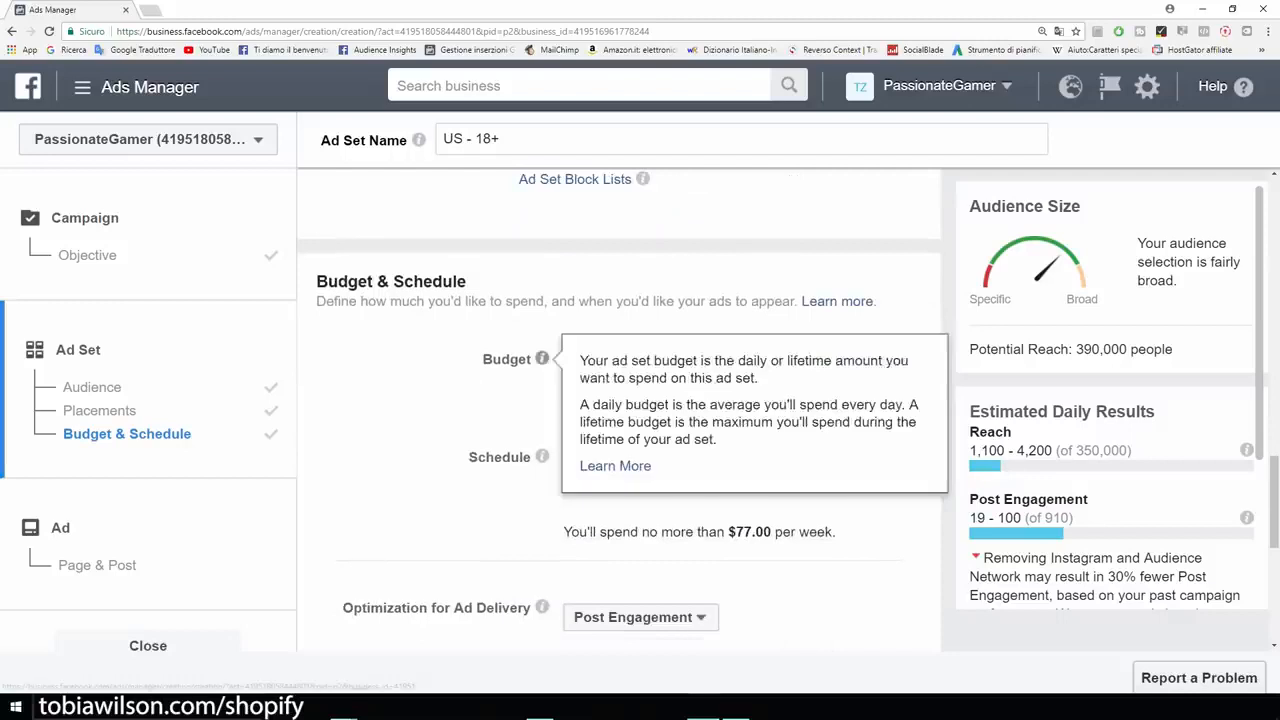
left_click_drag(706, 359, 720, 359)
key("BackSpace")
type("5")
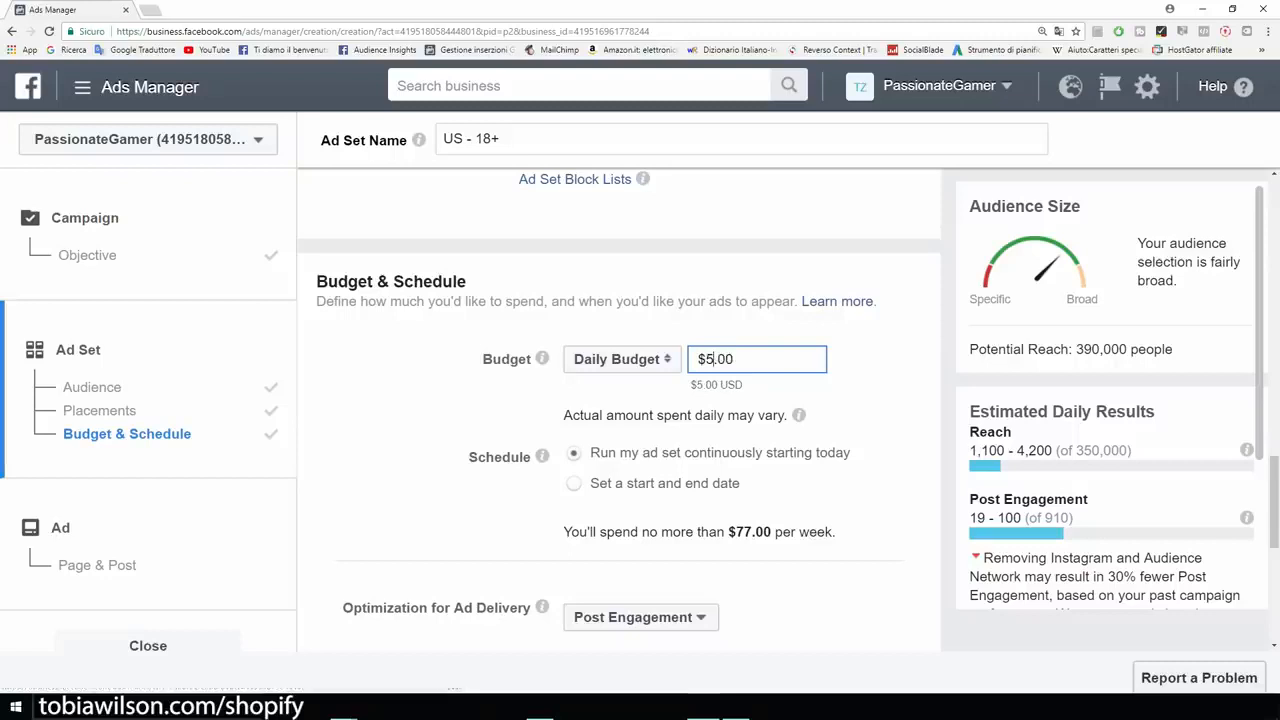
key("Return")
- Go over the schedule, bid and delivery options without changing them and proceed to the ad's page and post setup
scroll(618, 410, "down", 1)
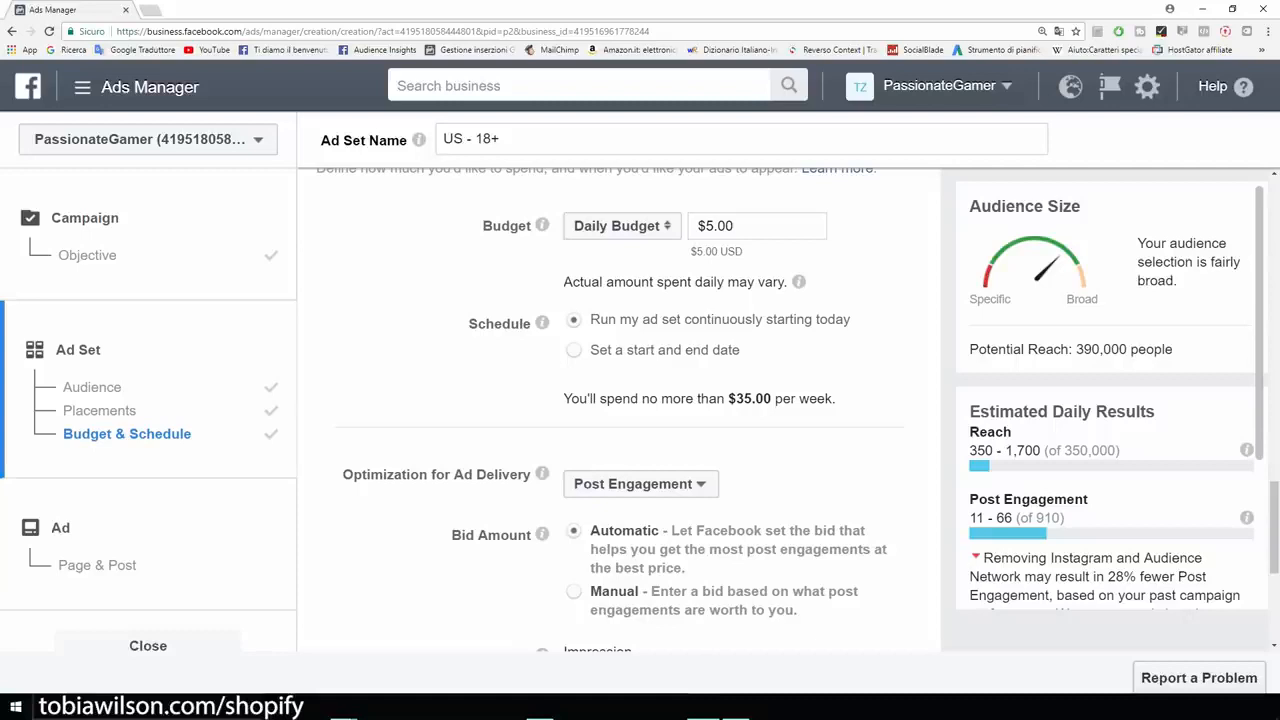
scroll(618, 410, "down", 4)
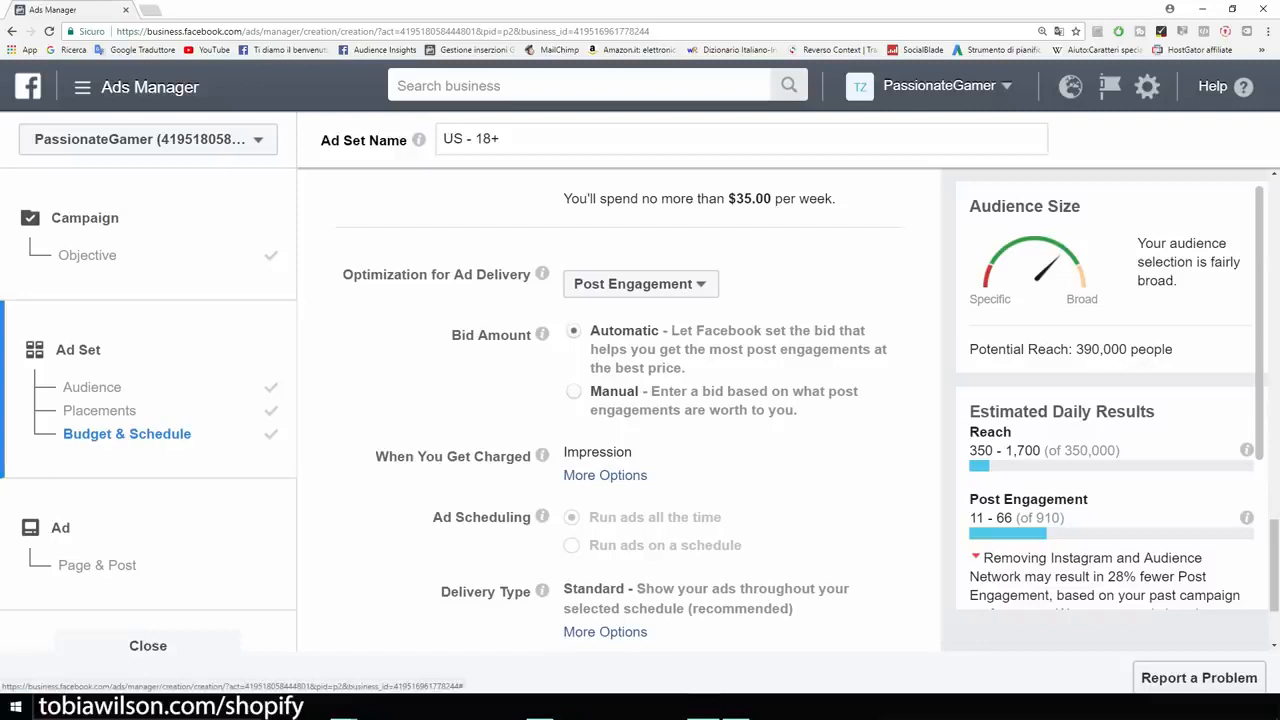
scroll(620, 400, "down", 2)
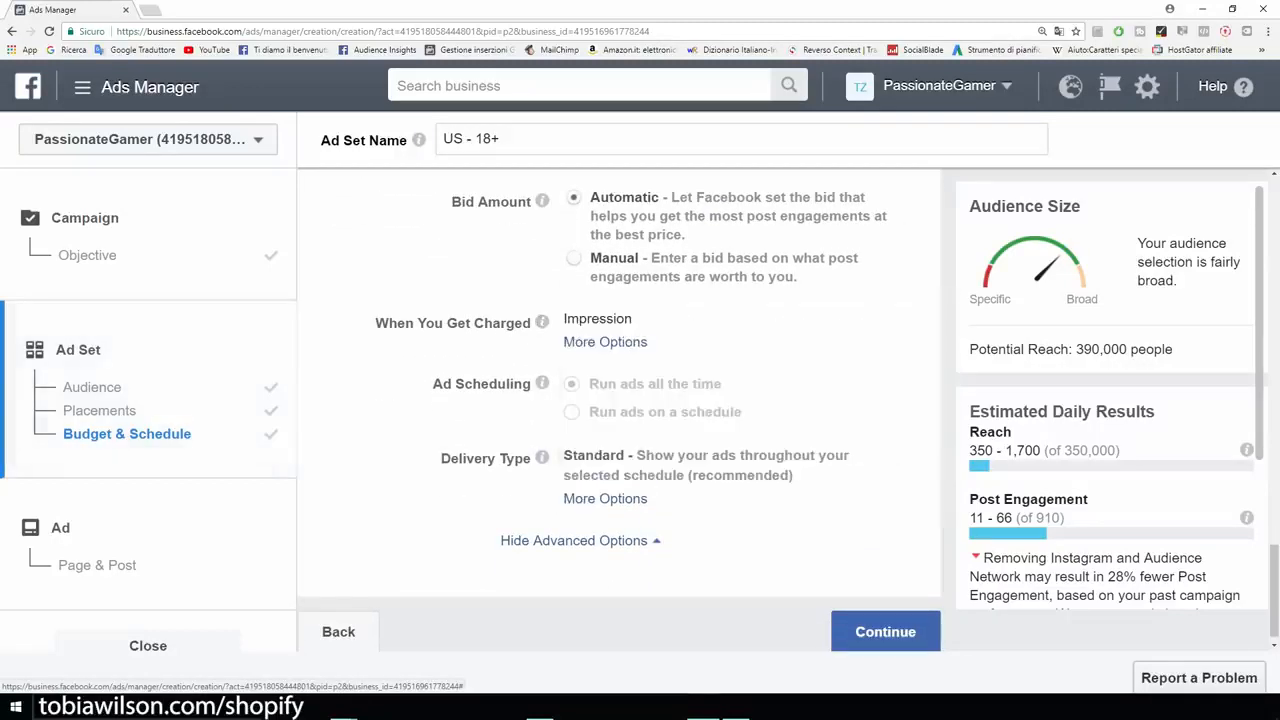
scroll(620, 415, "down", 1)
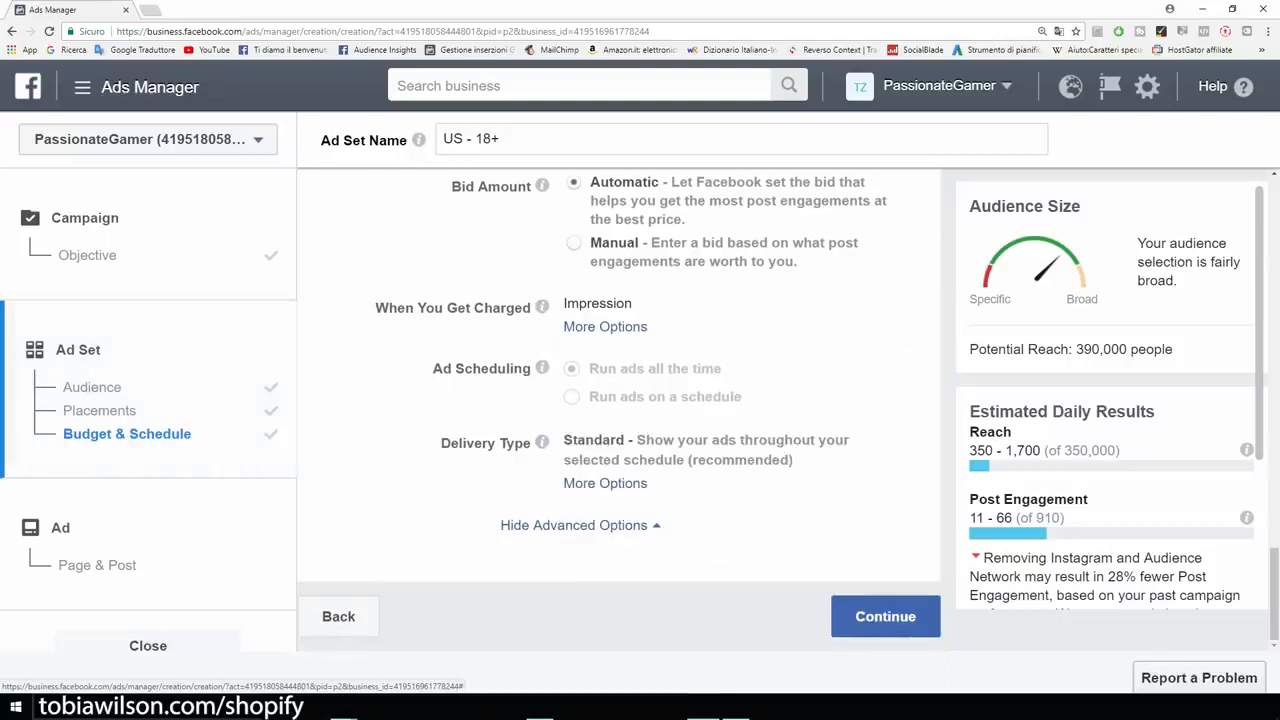
left_click(885, 616)
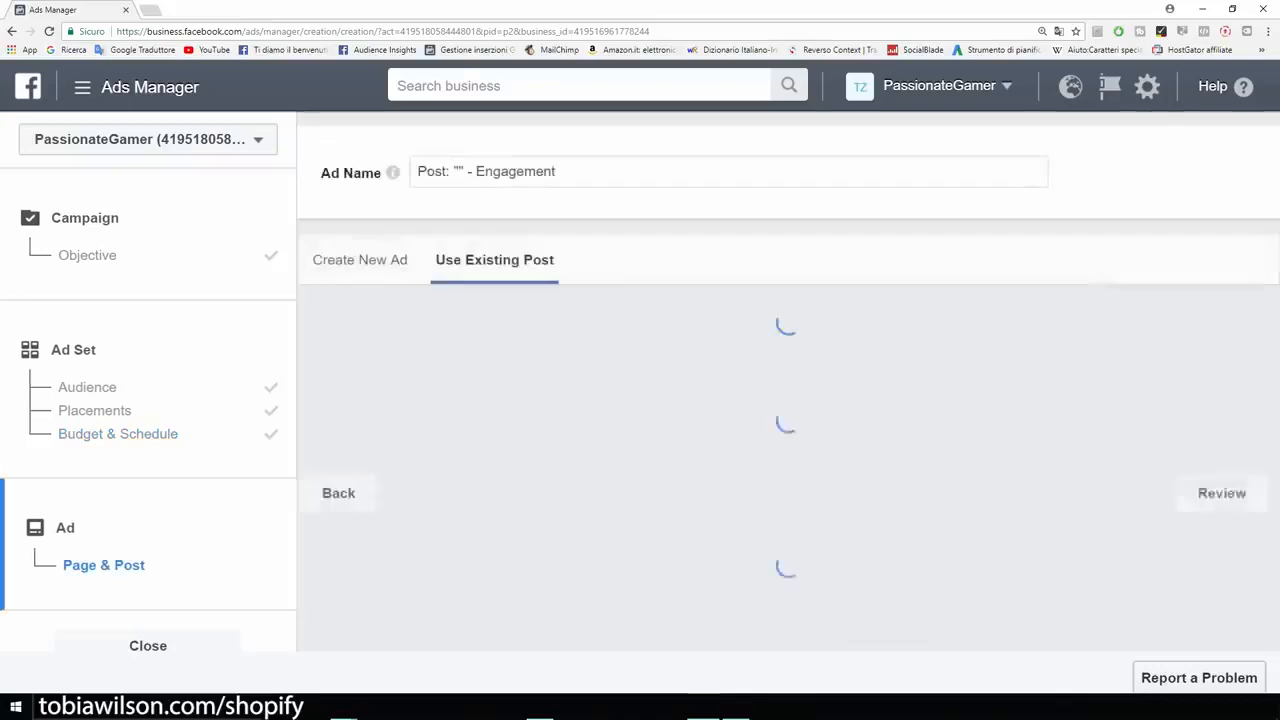
- Use the existing page post "GAMERS ONLY TAG a friend who loves gaming" for the T-shirt as the ad
scroll(885, 610, "down", 2)
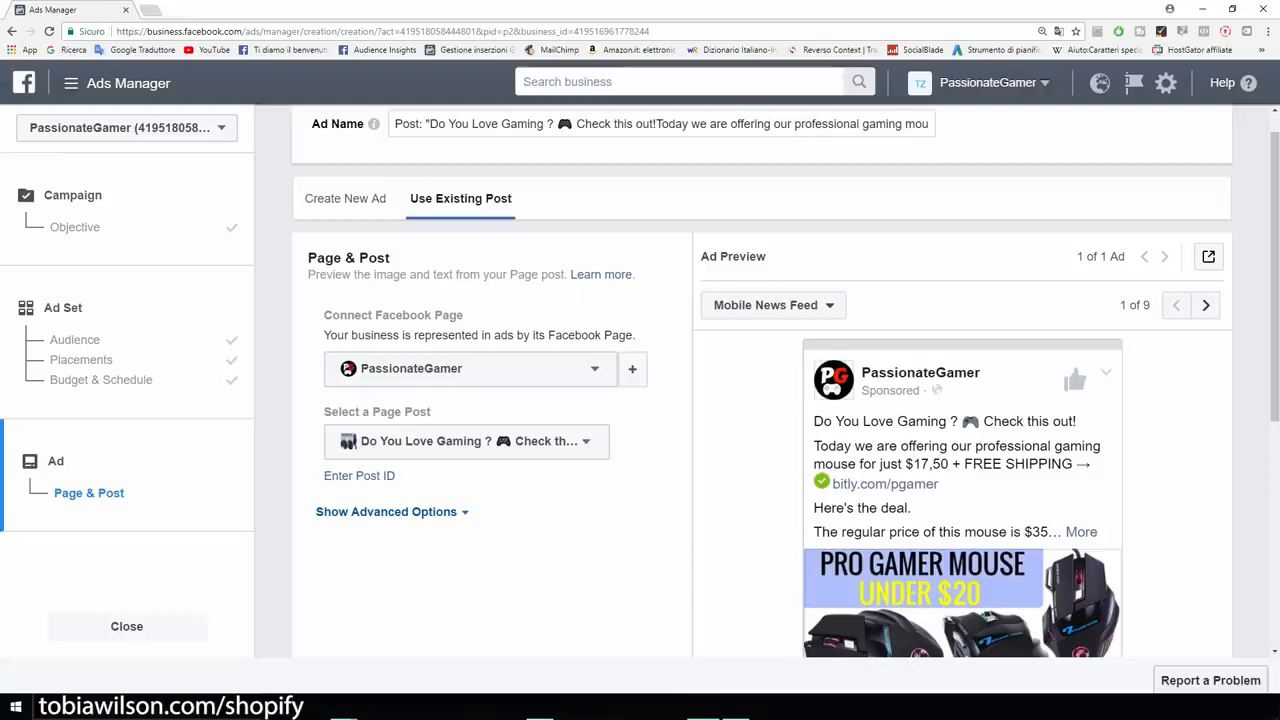
scroll(760, 400, "down", 3)
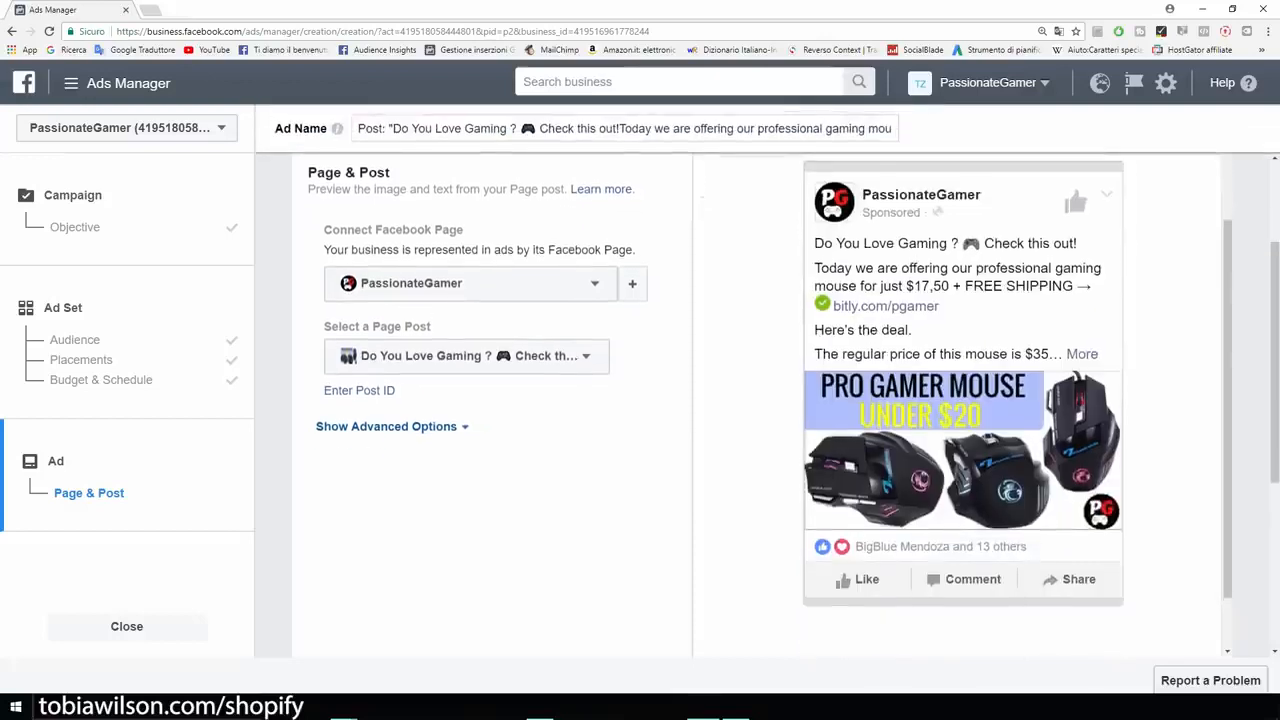
scroll(760, 400, "up", 1)
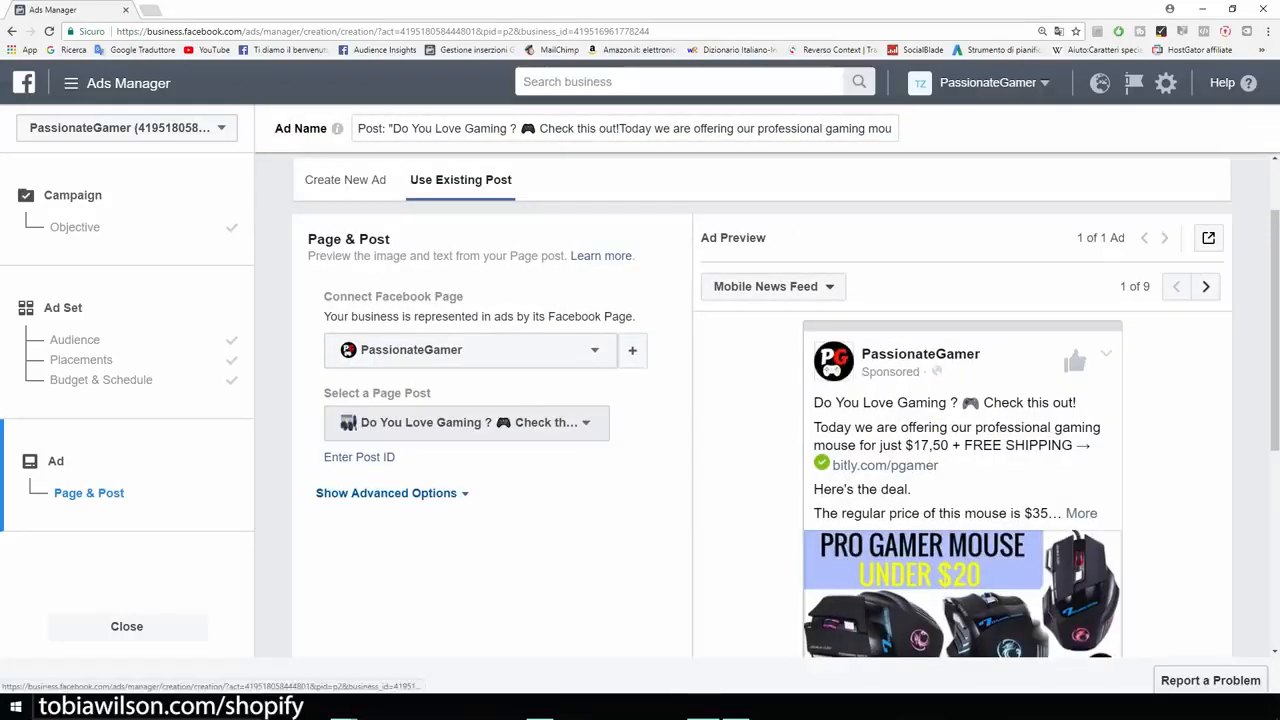
left_click(466, 422)
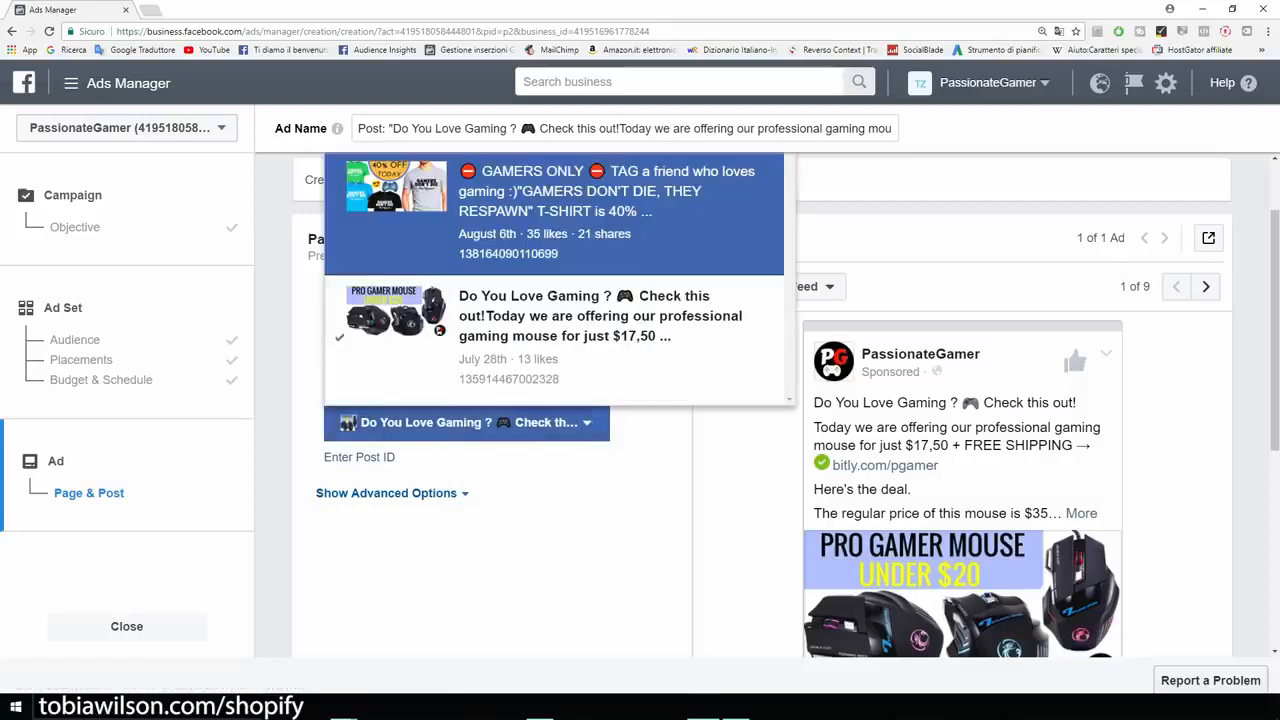
left_click(554, 213)
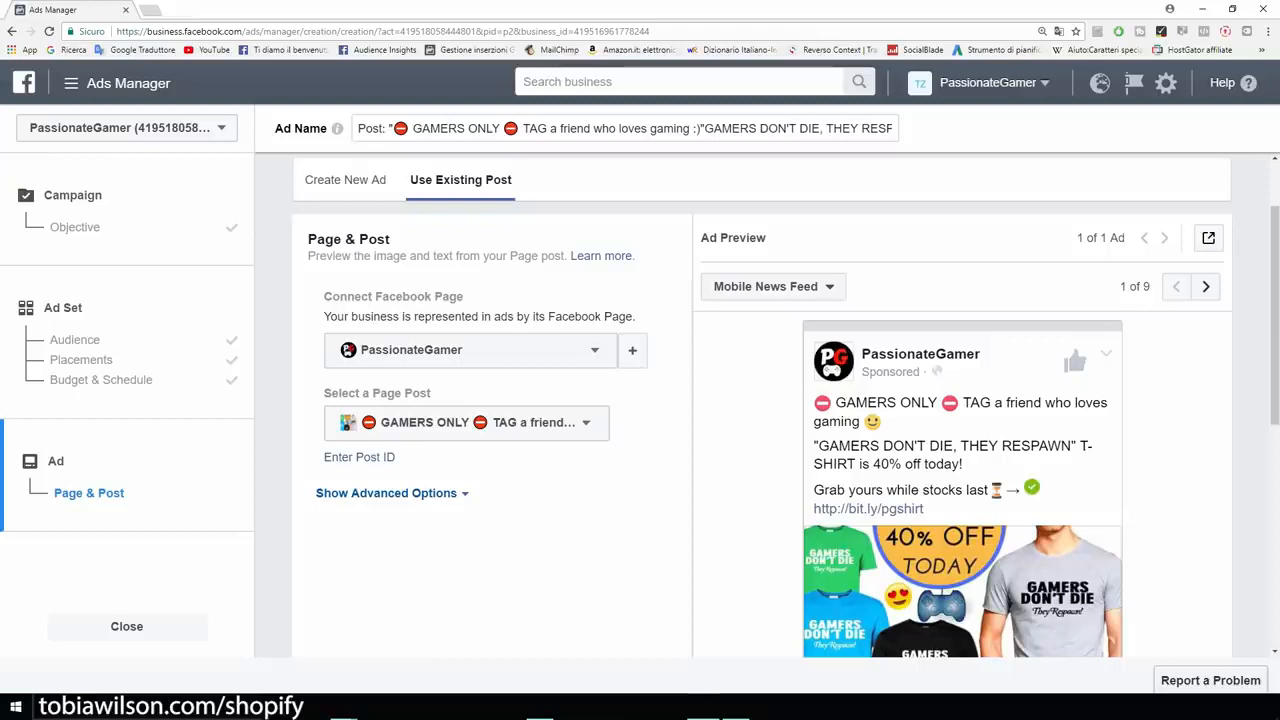
- Check the connected Facebook Page, the selected page post and its Mobile News Feed preview
triple_click(393, 296)
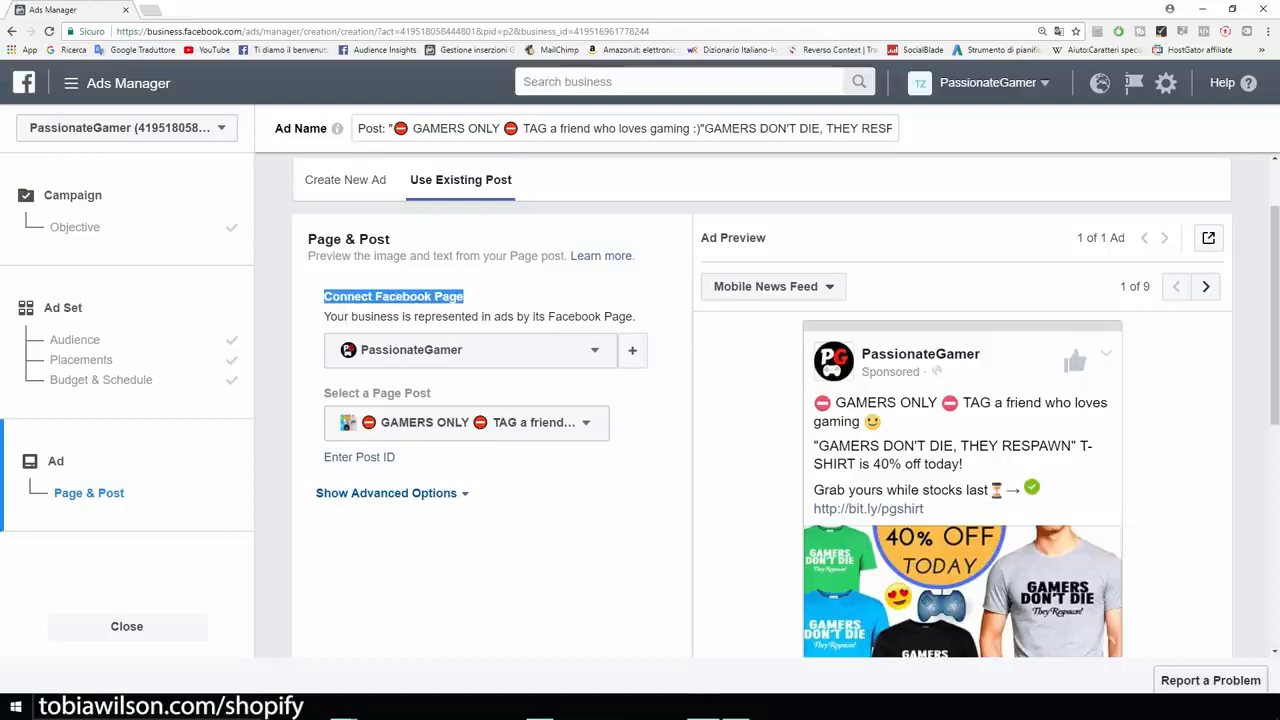
scroll(786, 422, "down", 2)
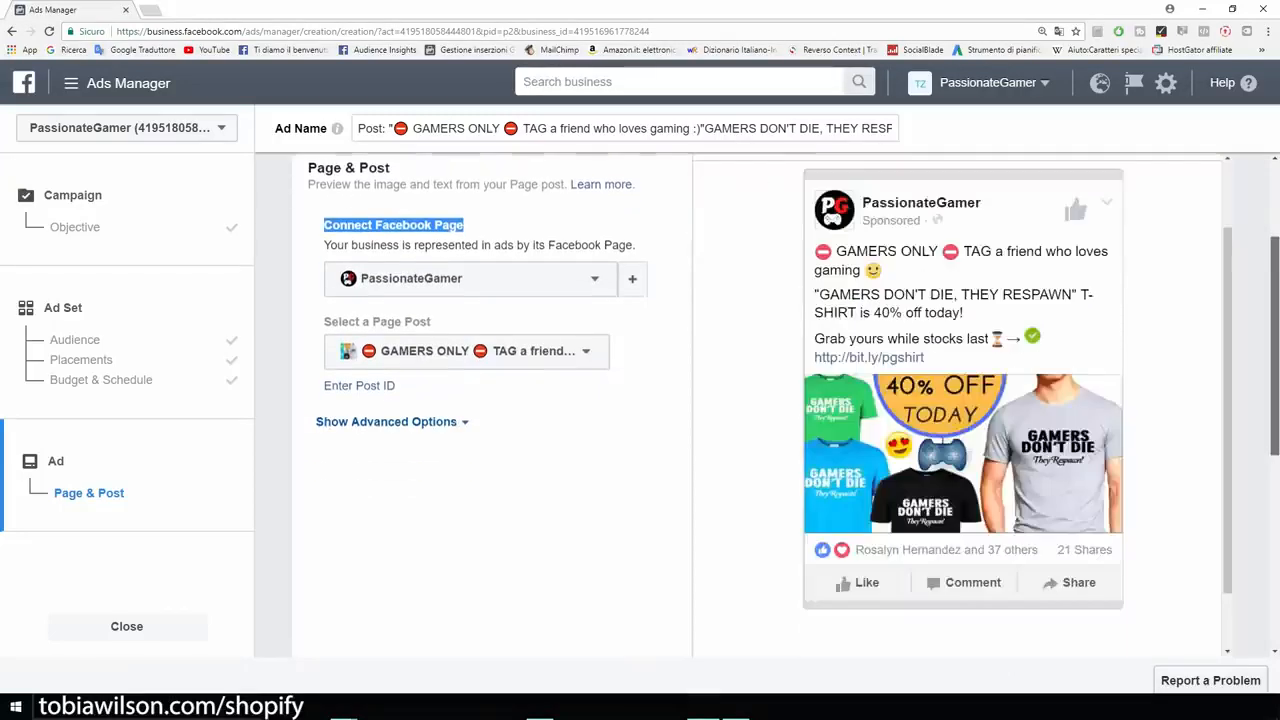
scroll(960, 406, "up", 2)
scroll(960, 406, "down", 2)
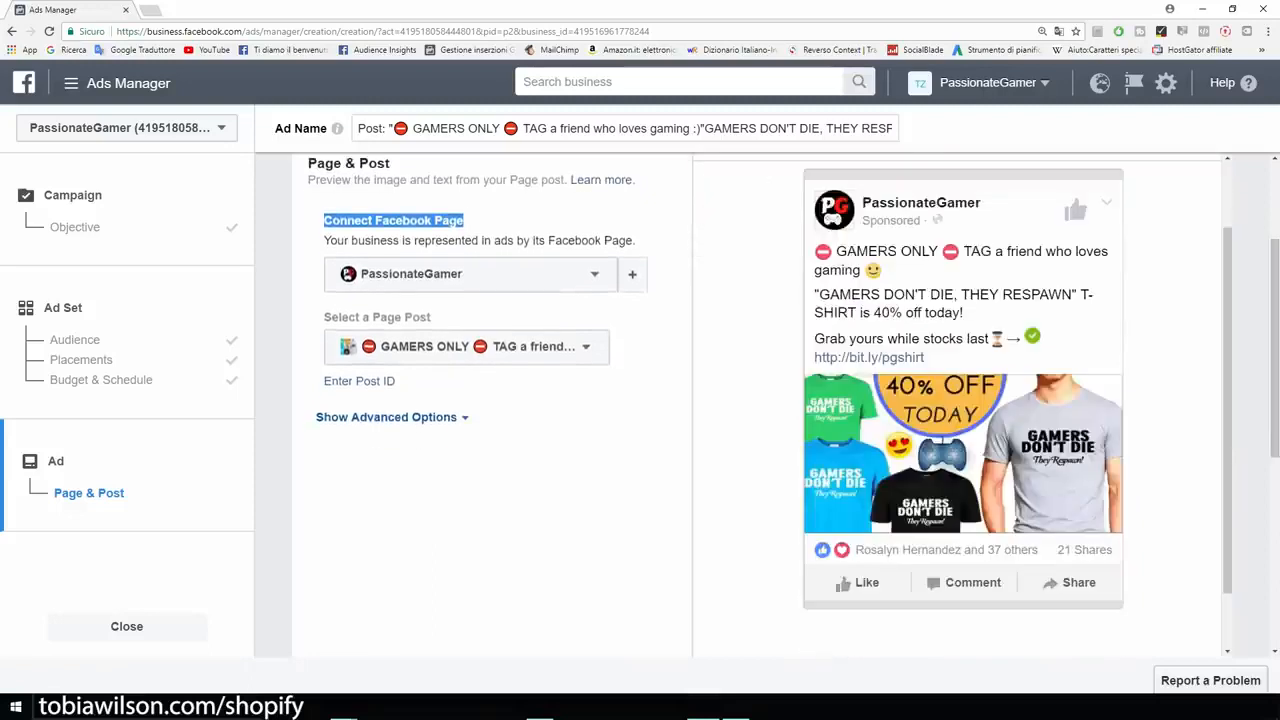
left_click(500, 222)
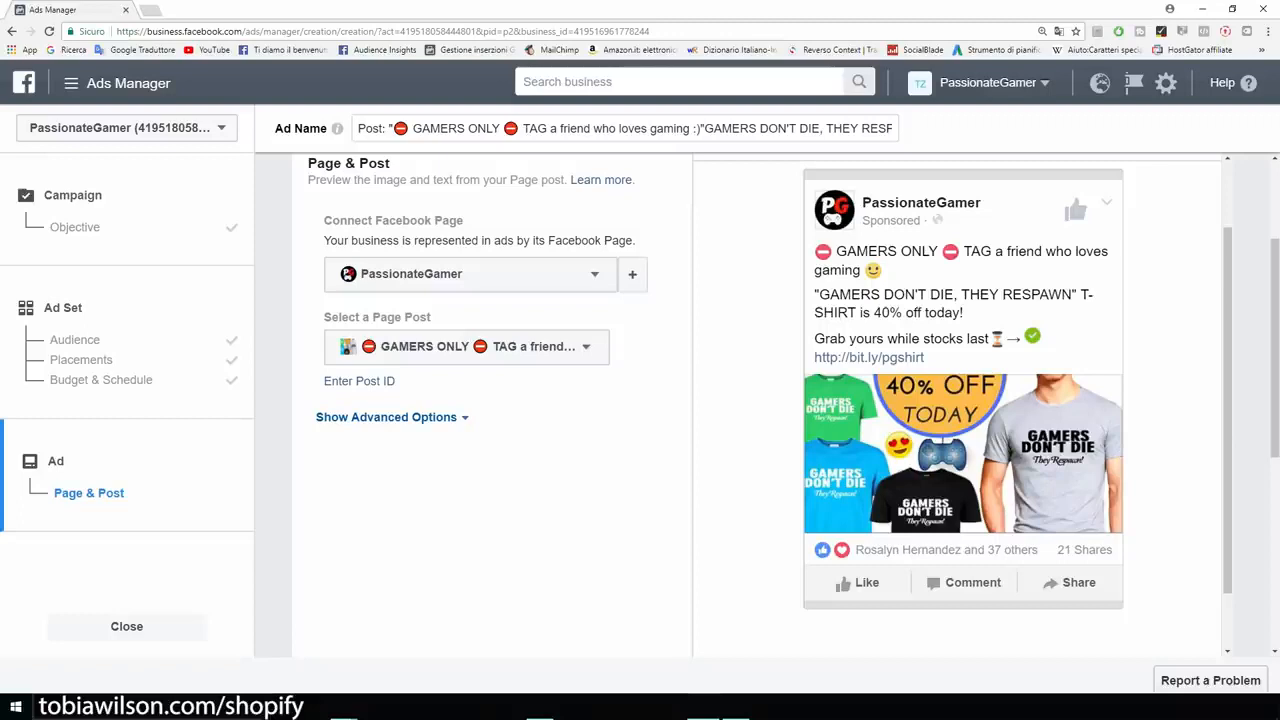
left_click_drag(322, 381, 320, 317)
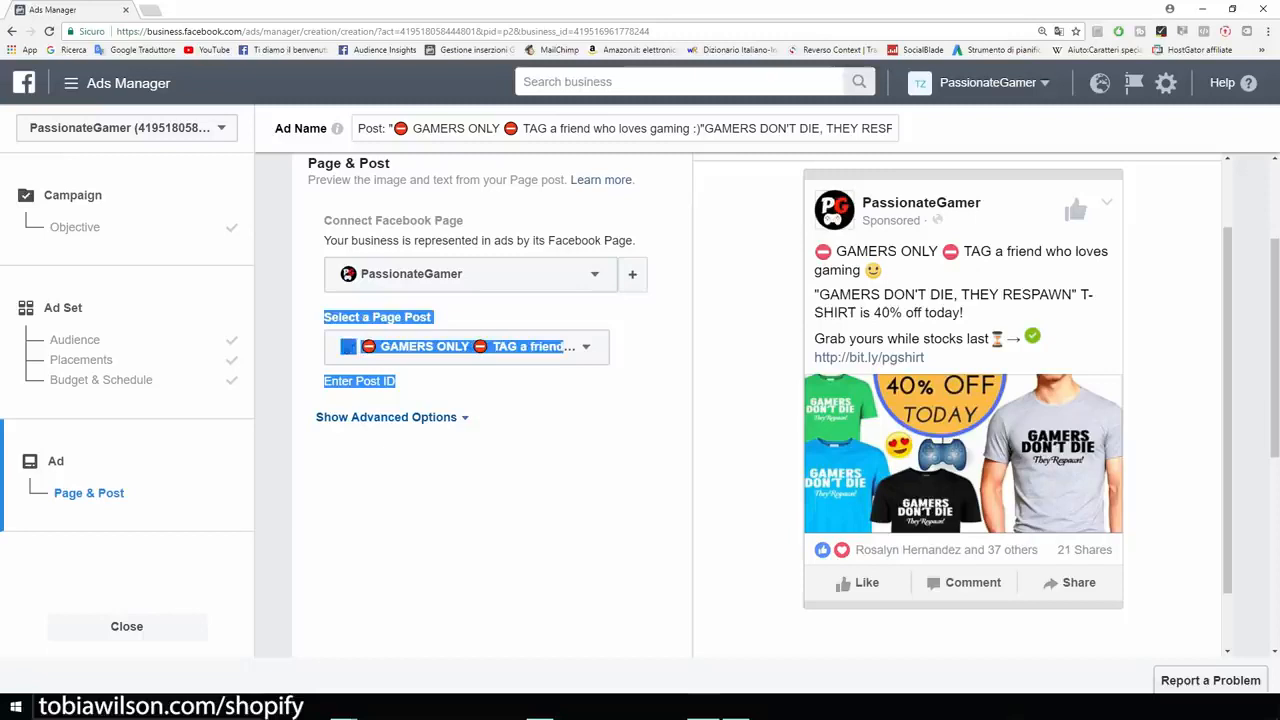
- Preview the T-shirt ad in the Feature Phone and Desktop News Feed formats
left_click_drag(1228, 300, 1228, 254)
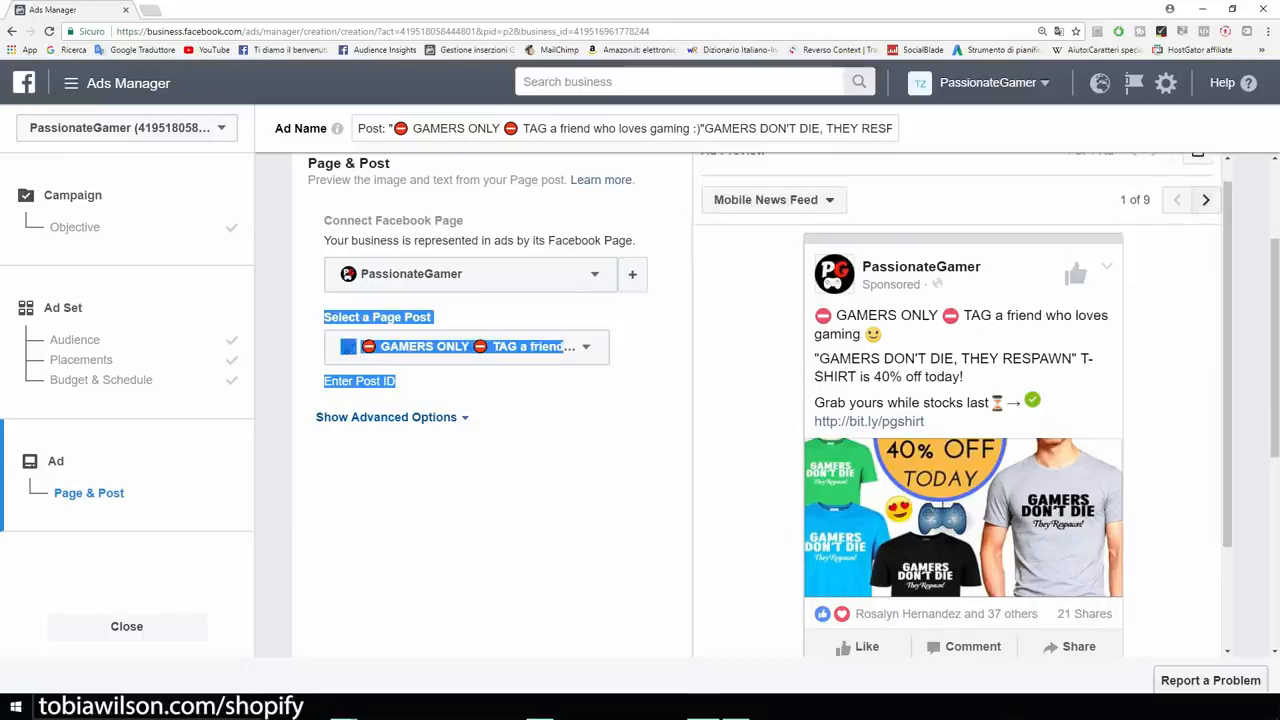
left_click(1206, 200)
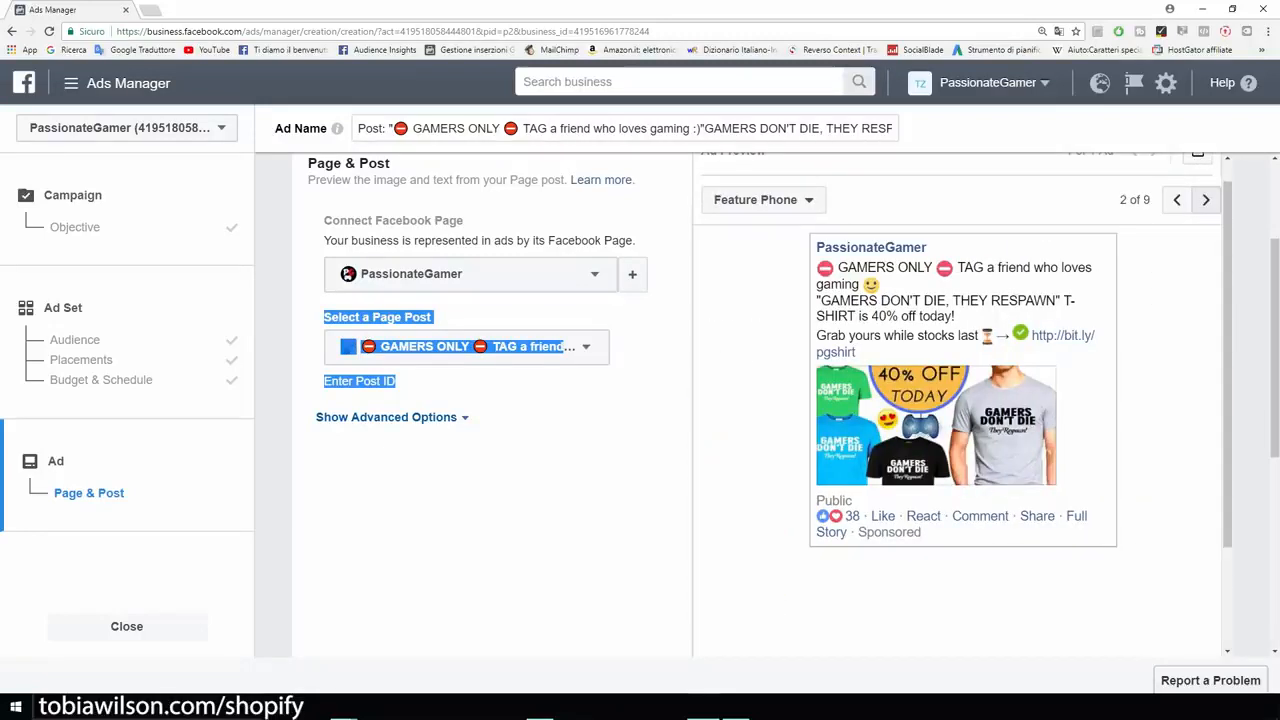
left_click(1206, 200)
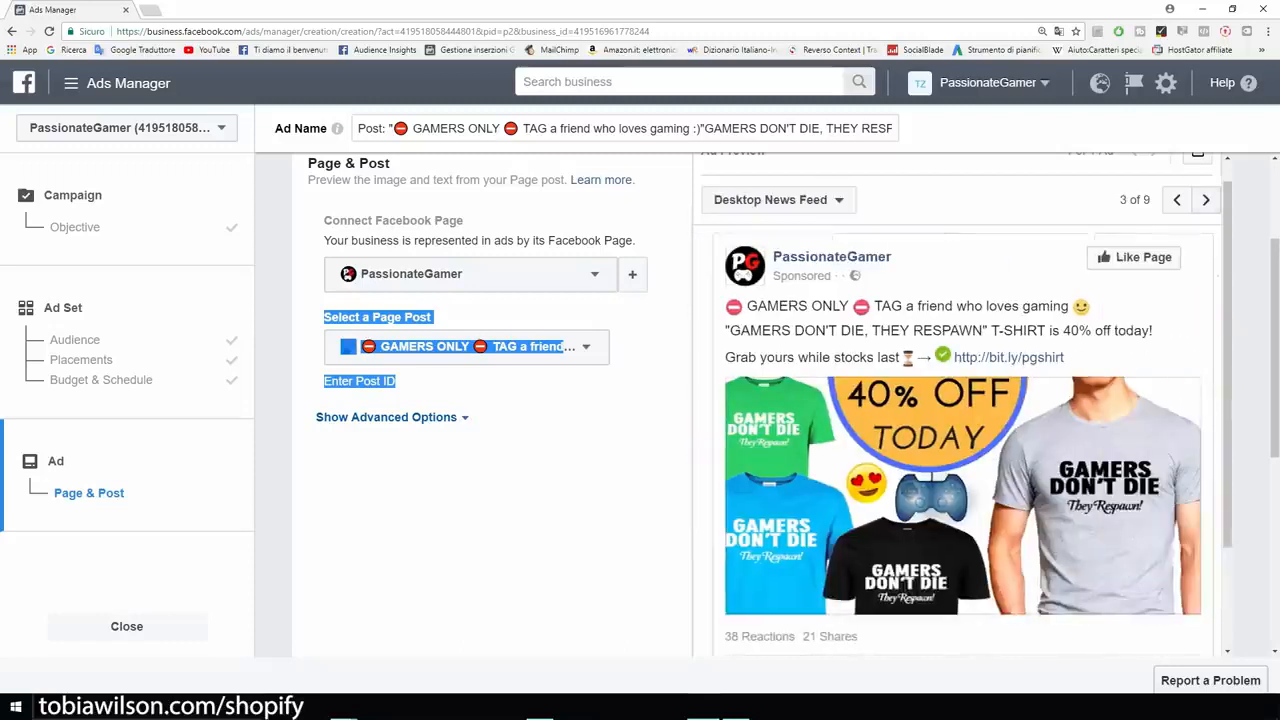
scroll(490, 400, "down", 1)
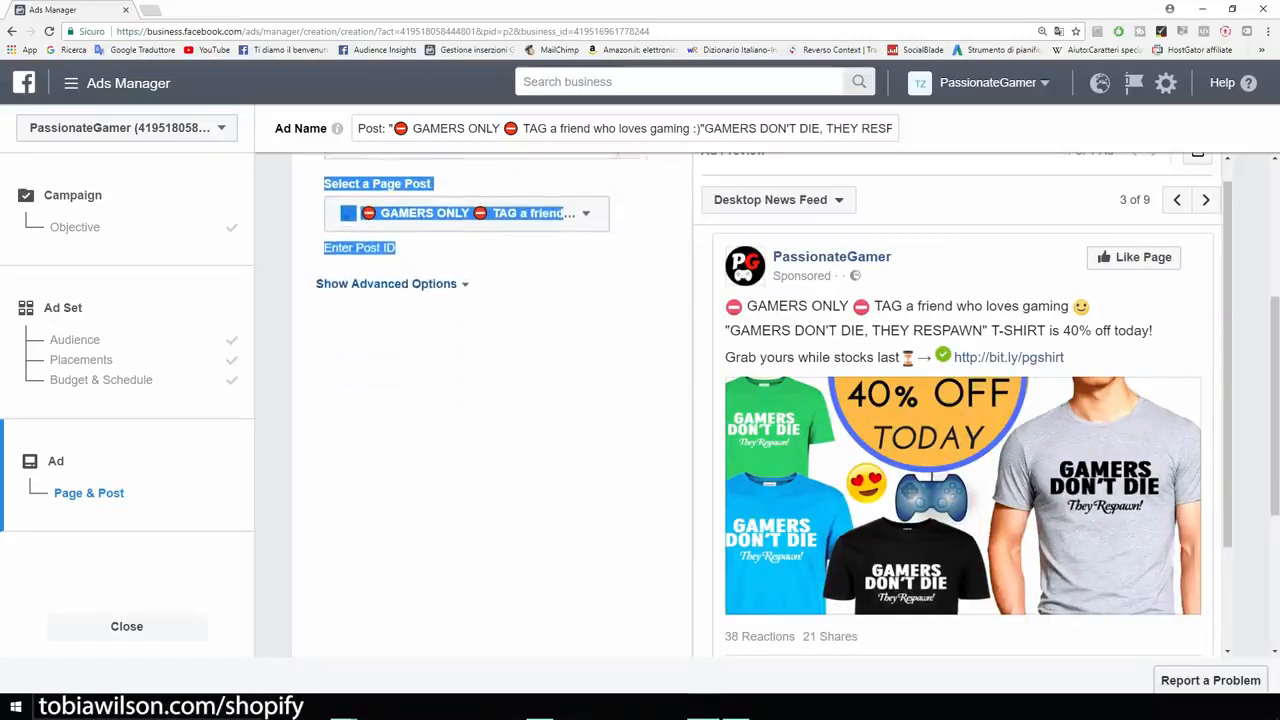
scroll(760, 405, "down", 2)
scroll(760, 405, "up", 3)
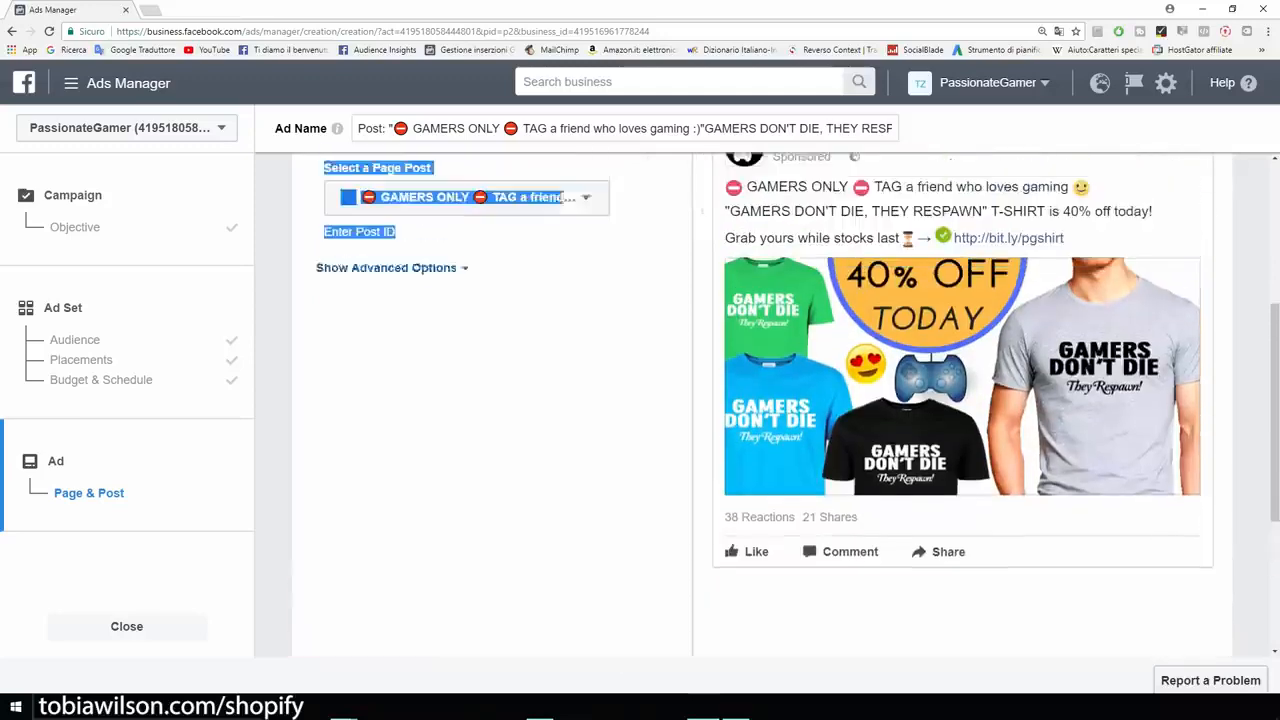
scroll(753, 402, "down", 1)
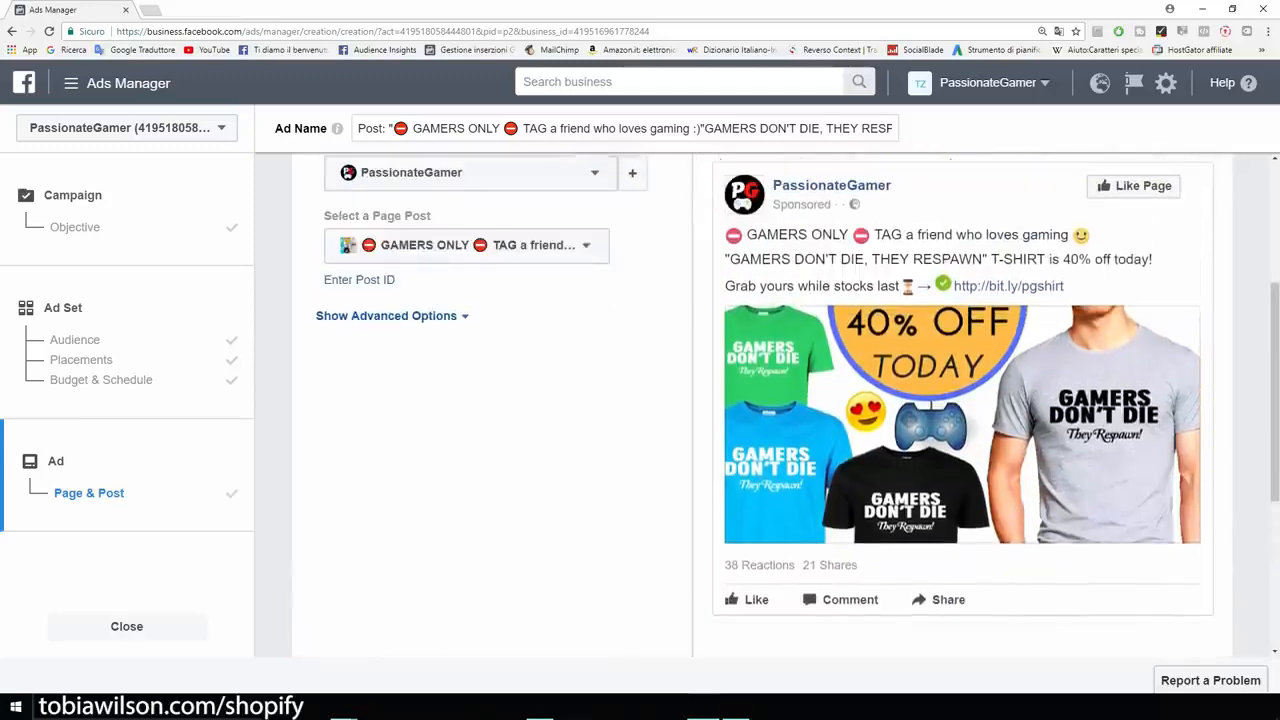
- Read the notice on the ad's reach, recheck the desktop preview and confirm the ad to submit it
scroll(760, 400, "down", 3)
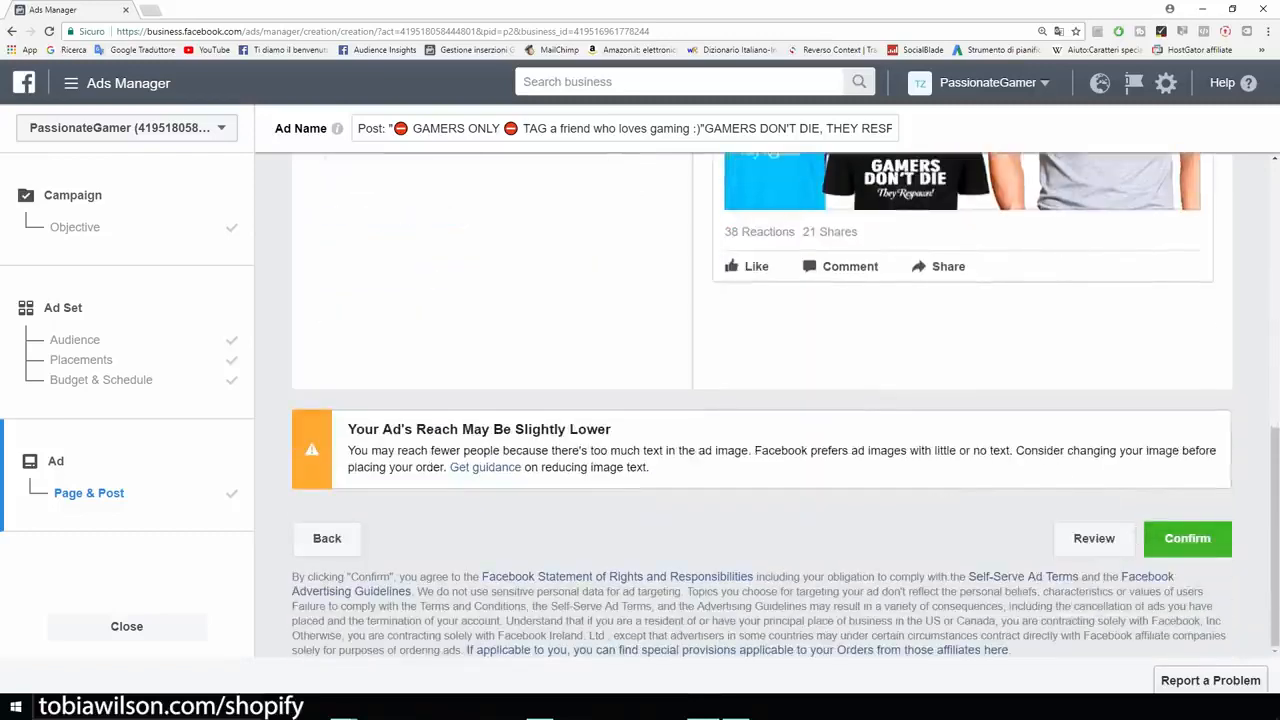
left_click_drag(348, 429, 608, 429)
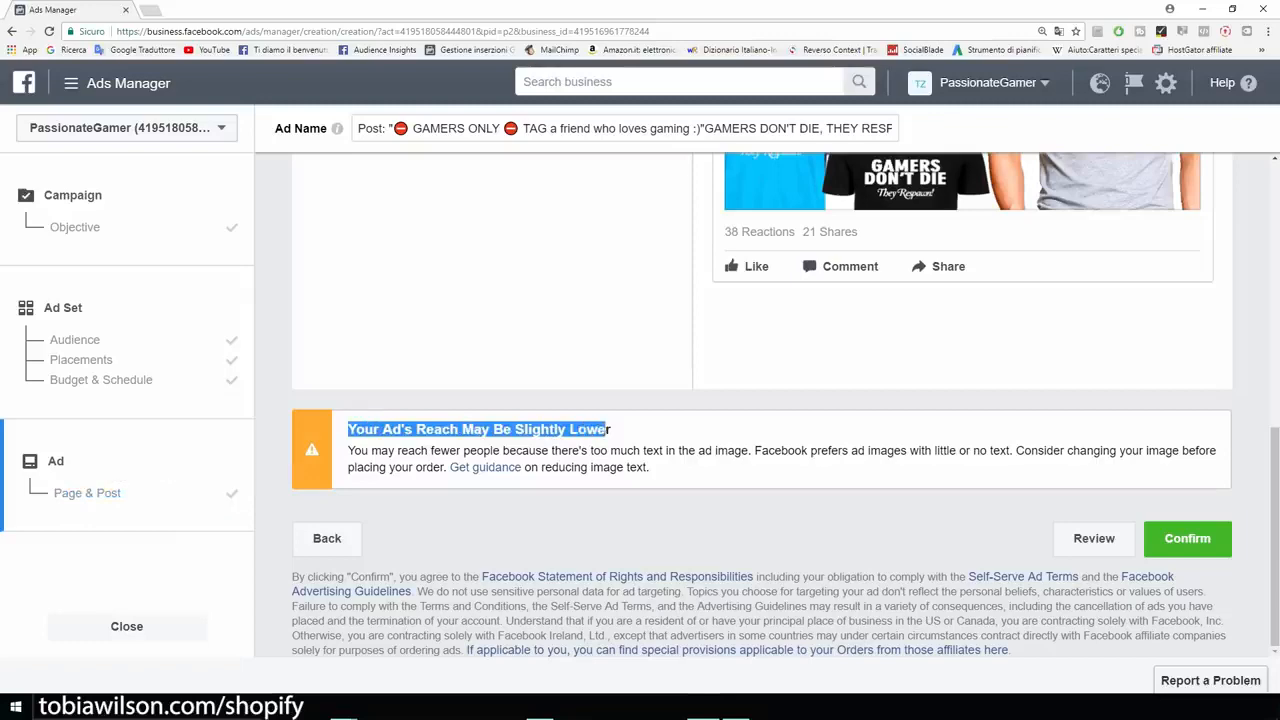
scroll(760, 400, "up", 5)
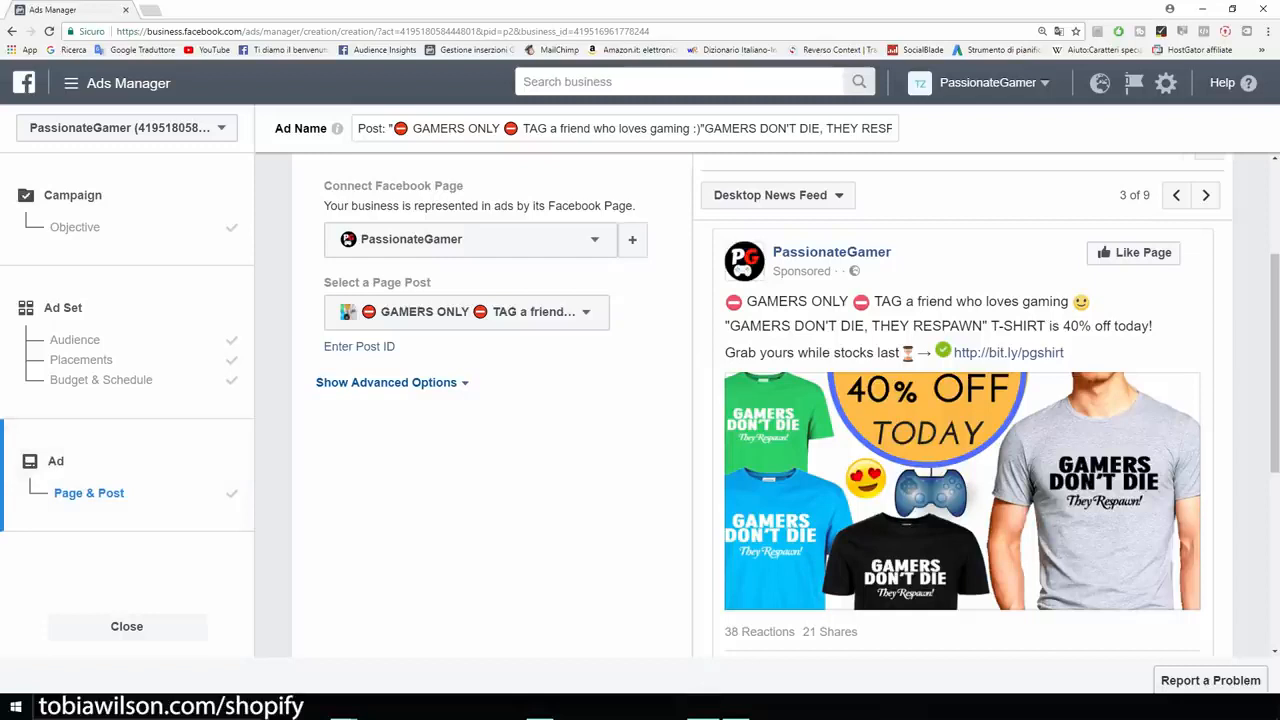
scroll(760, 400, "down", 1)
scroll(760, 400, "up", 1)
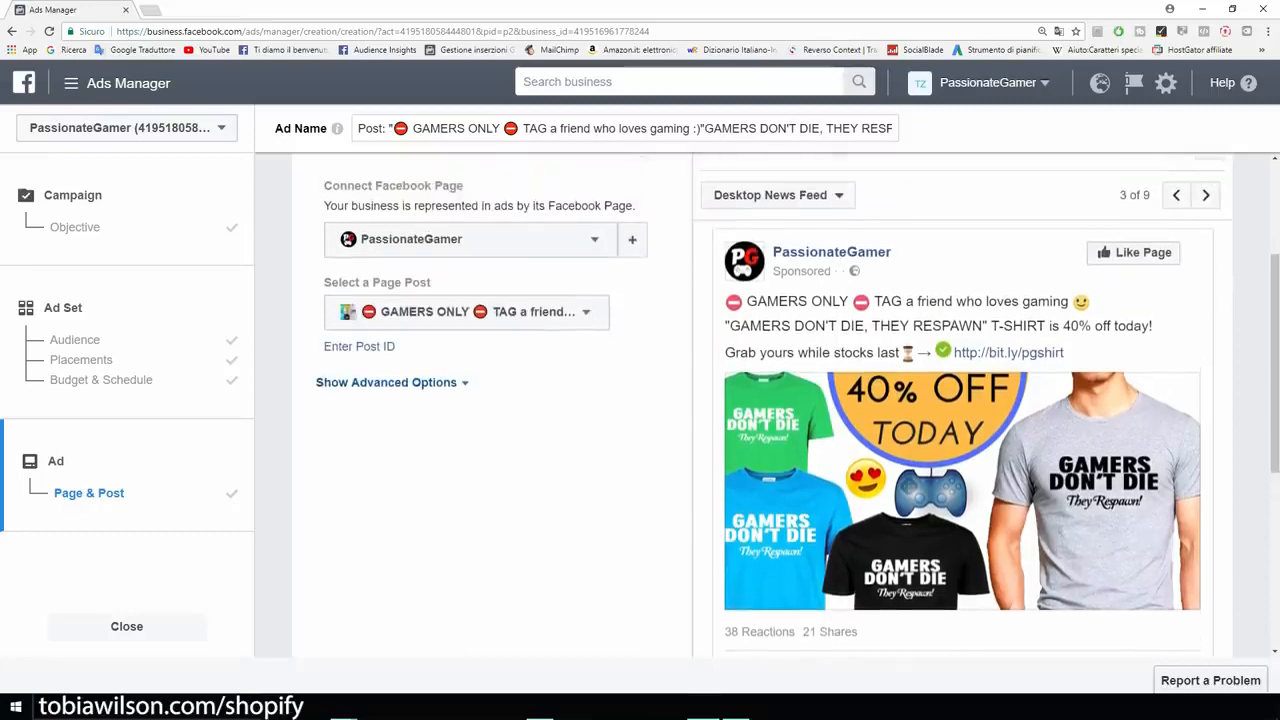
scroll(760, 400, "down", 5)
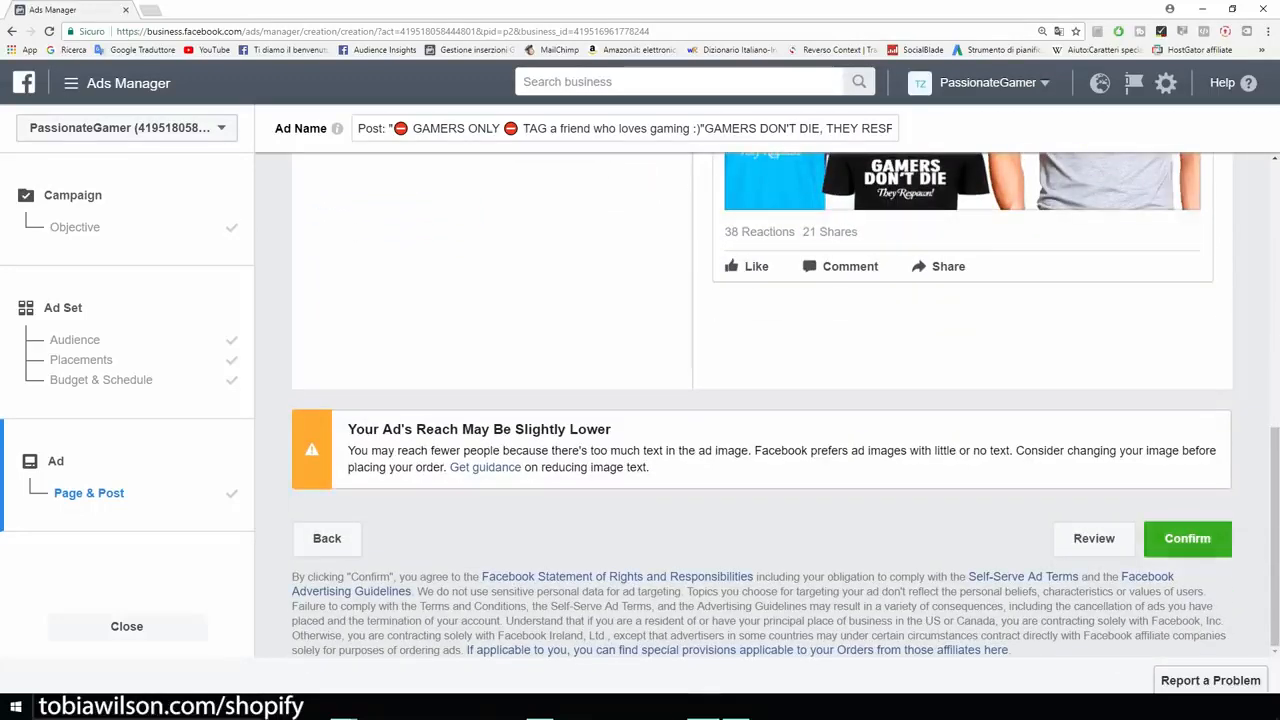
left_click(1187, 538)
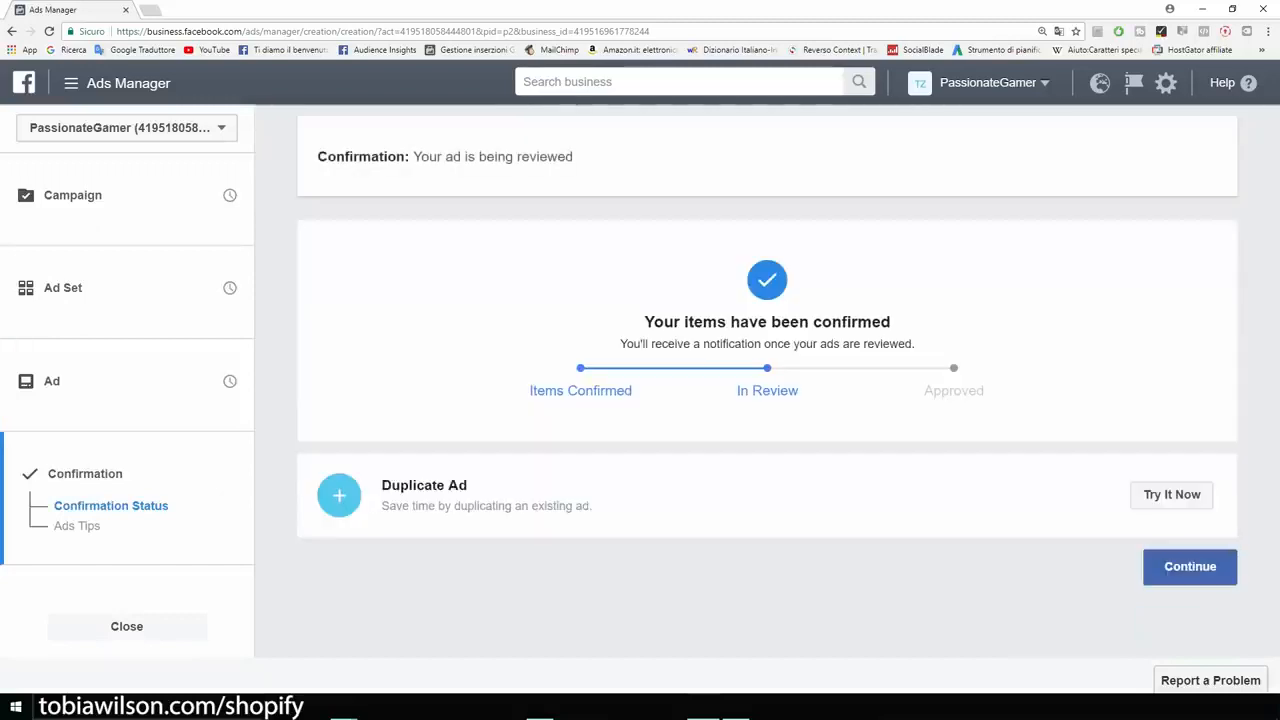
- Return to the campaign's ads list, review the submitted GAMERS ONLY ad's result columns and switch that ad off
left_click(1190, 566)
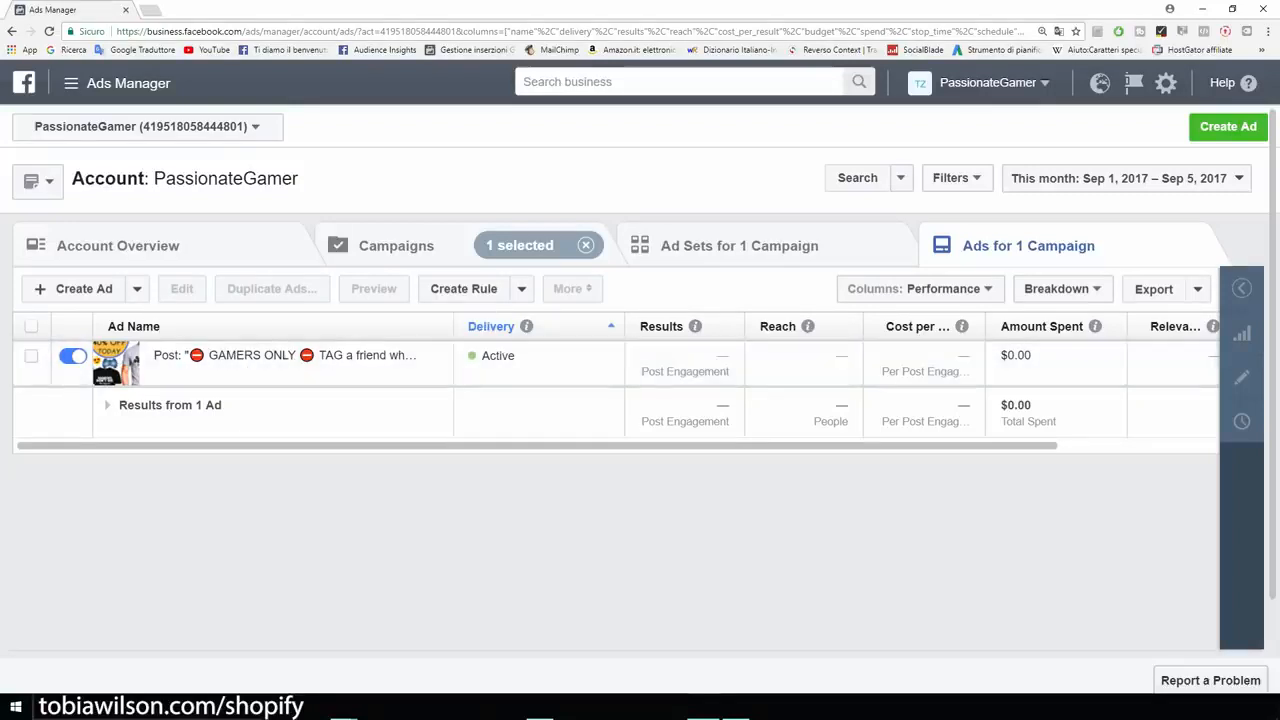
scroll(618, 381, "right", 3)
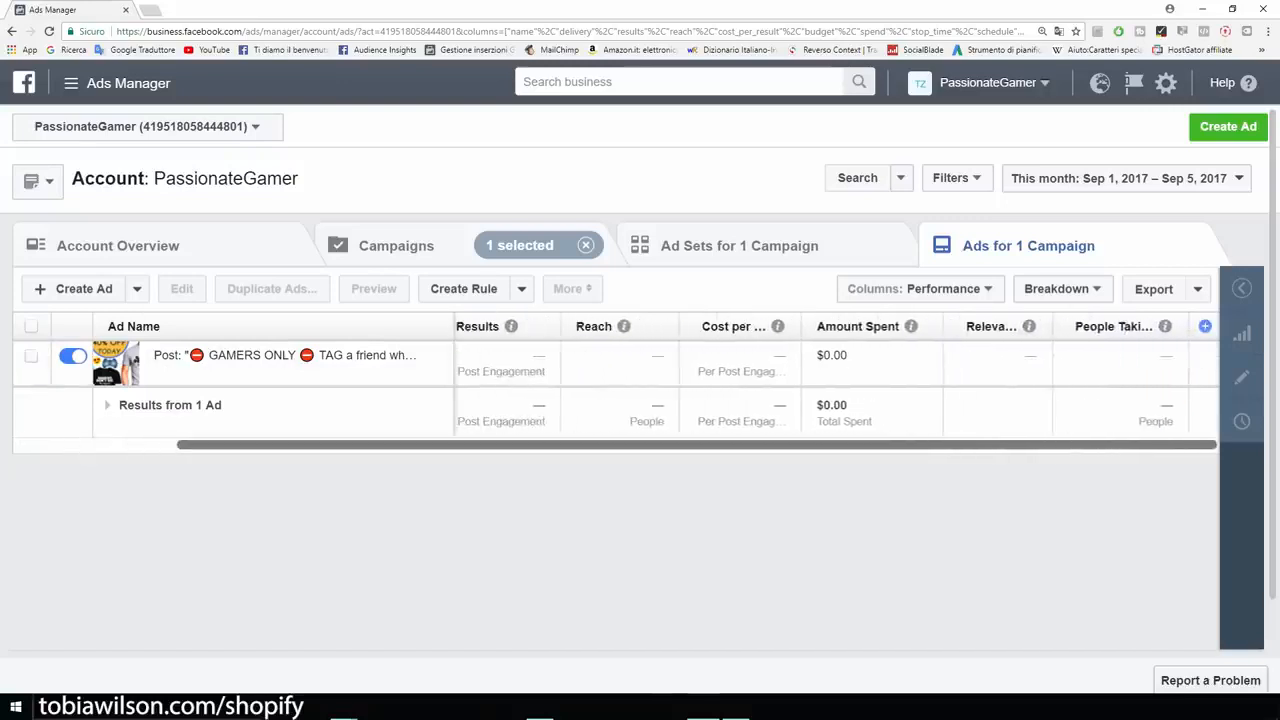
scroll(618, 381, "left", 3)
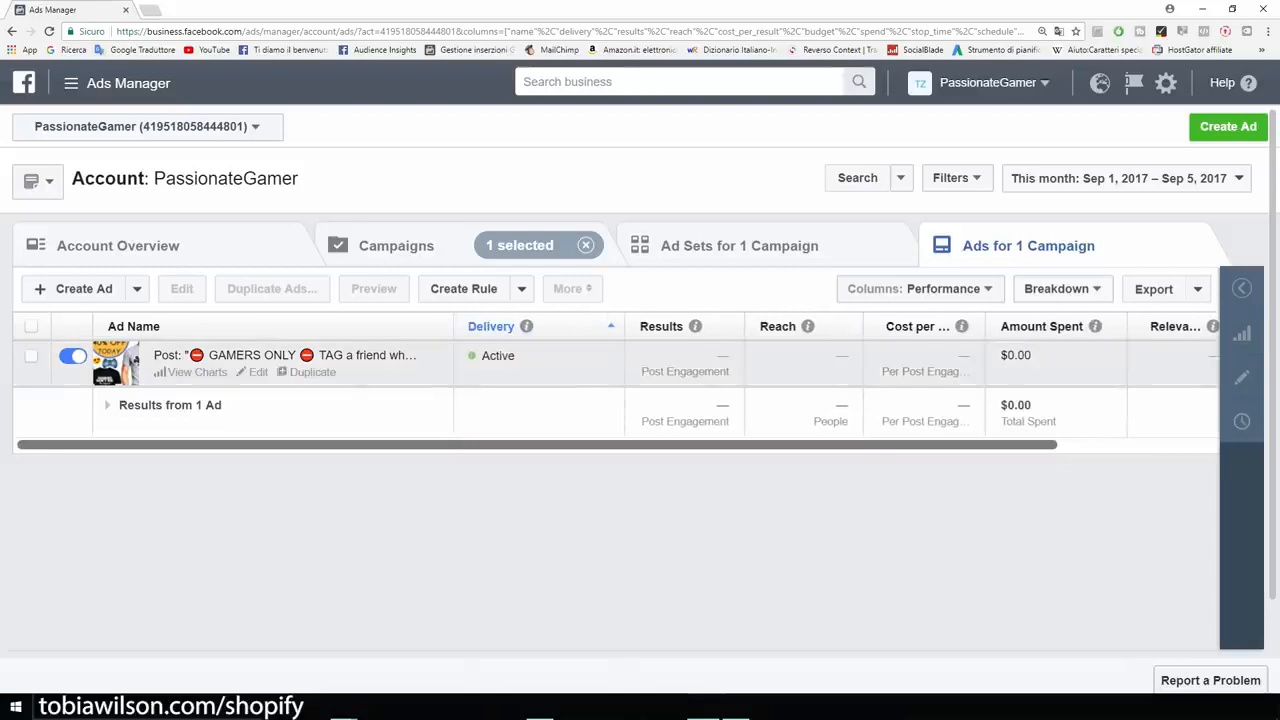
left_click(31, 356)
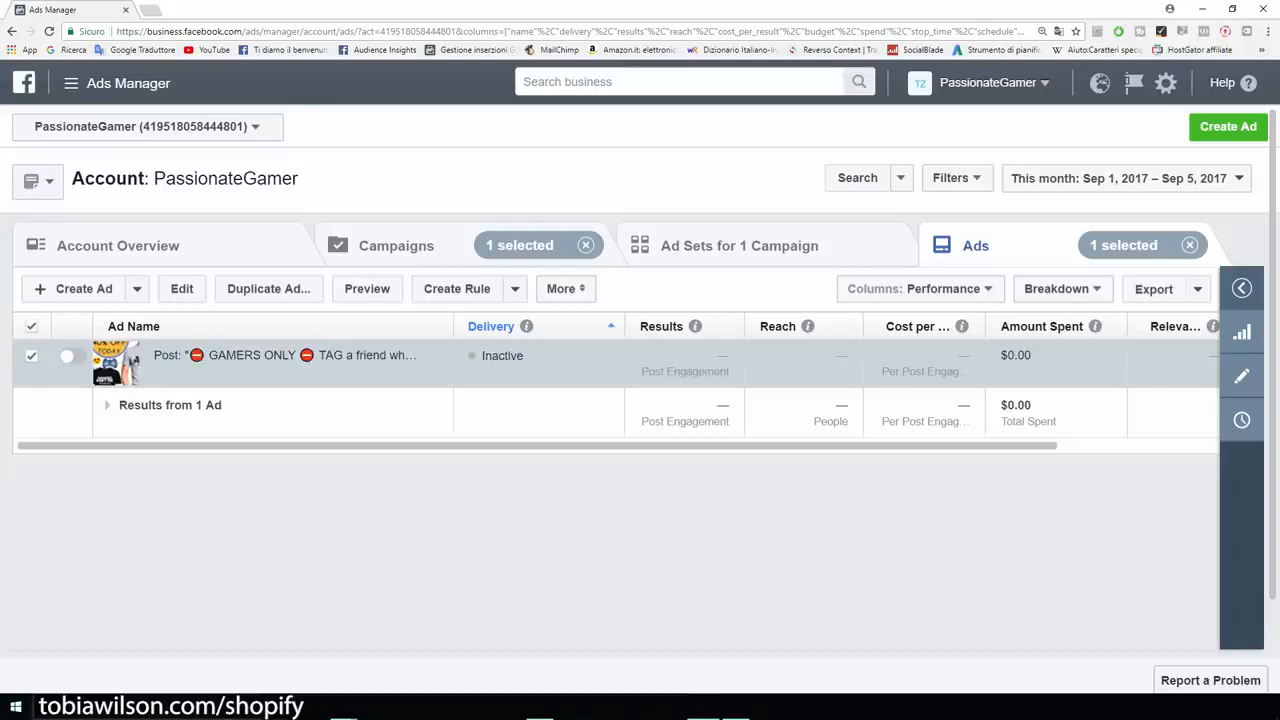
- Create a new campaign with the Conversions objective and name it Example
left_click(1228, 127)
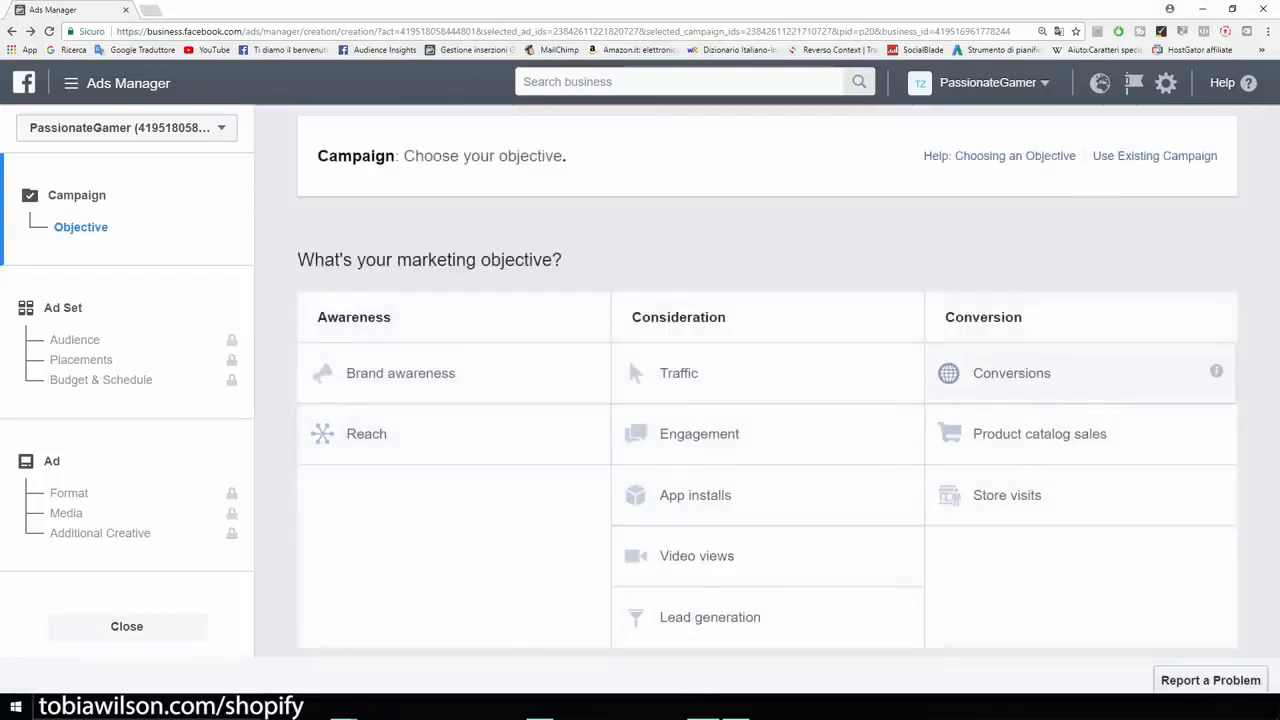
left_click(1040, 373)
left_click_drag(802, 509, 698, 509)
type("Expl")
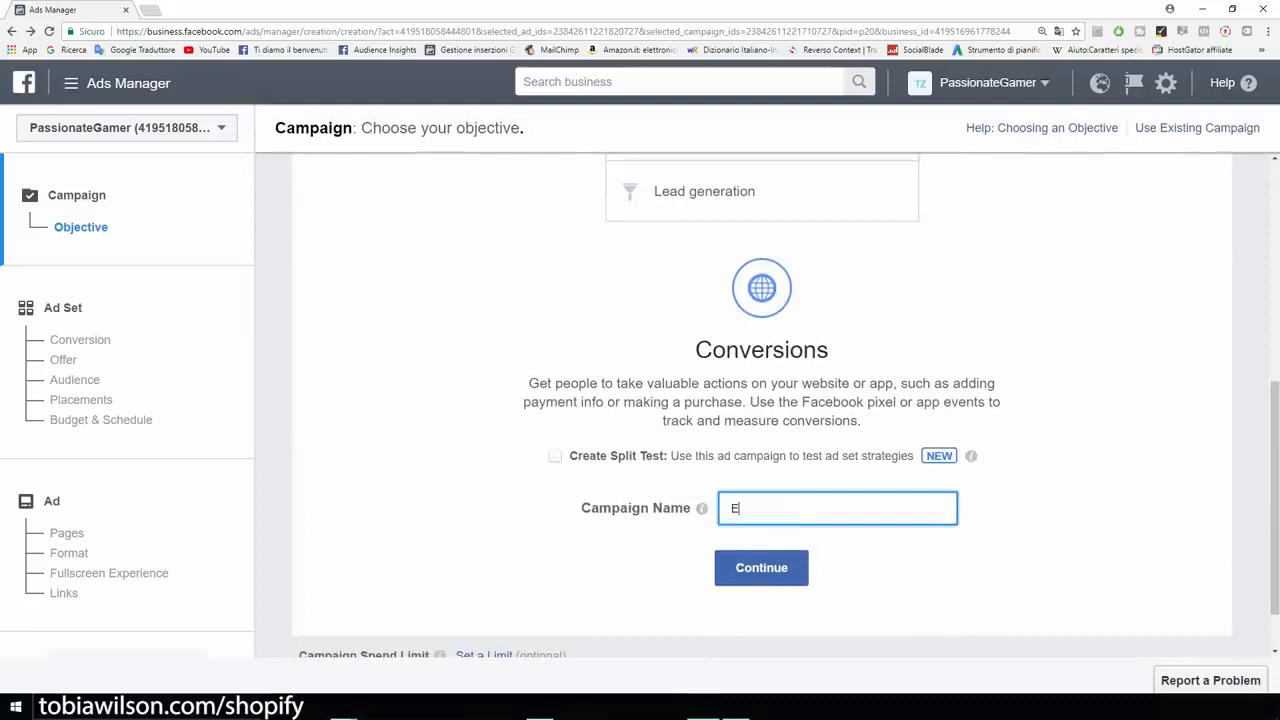
key("BackSpace")
key("BackSpace")
type("ample")
key("Return")
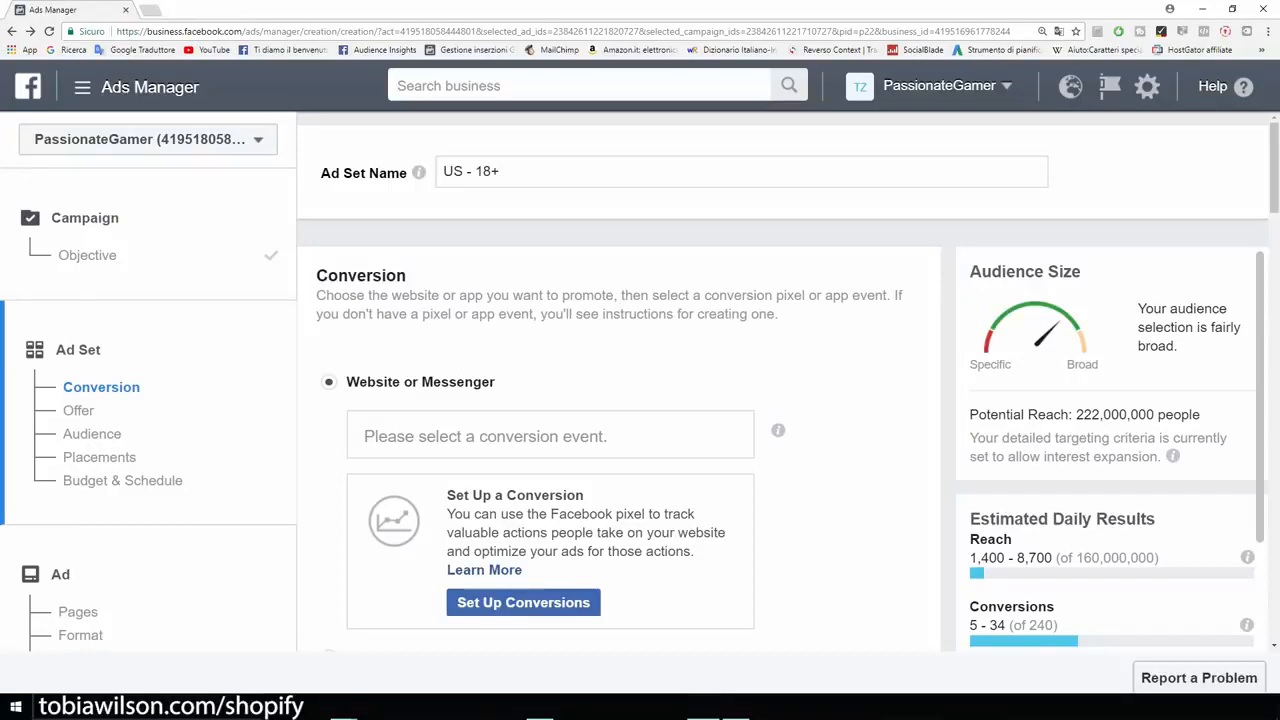
- Examine the pixel's available conversion events for the ad set, from View Content through Purchase
left_click(550, 436)
scroll(550, 436, "down", 1)
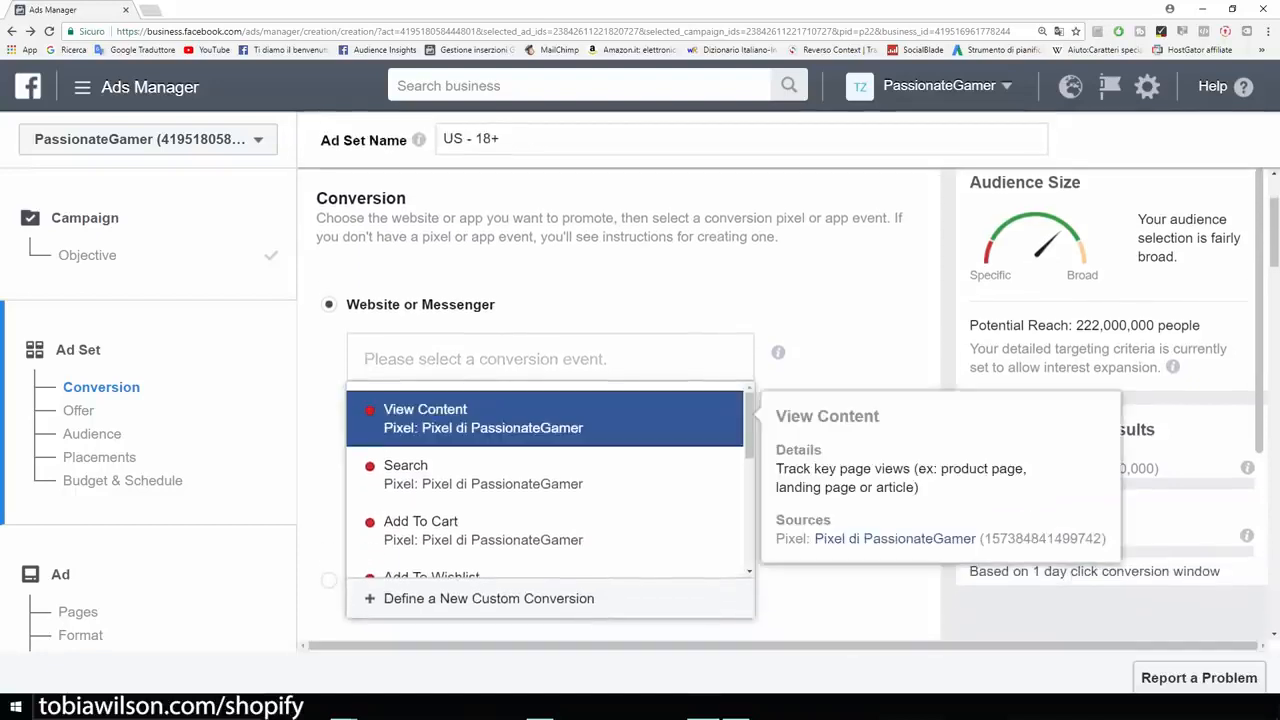
key("Down")
key("Down")
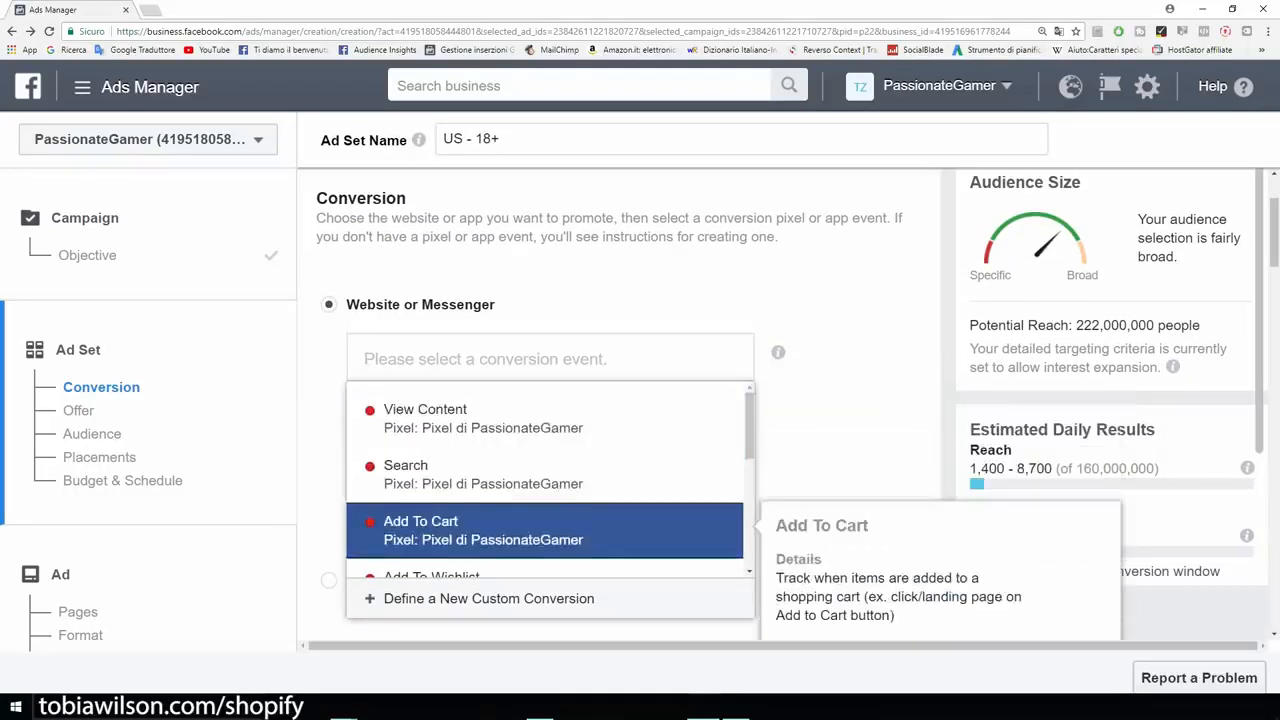
key("Down")
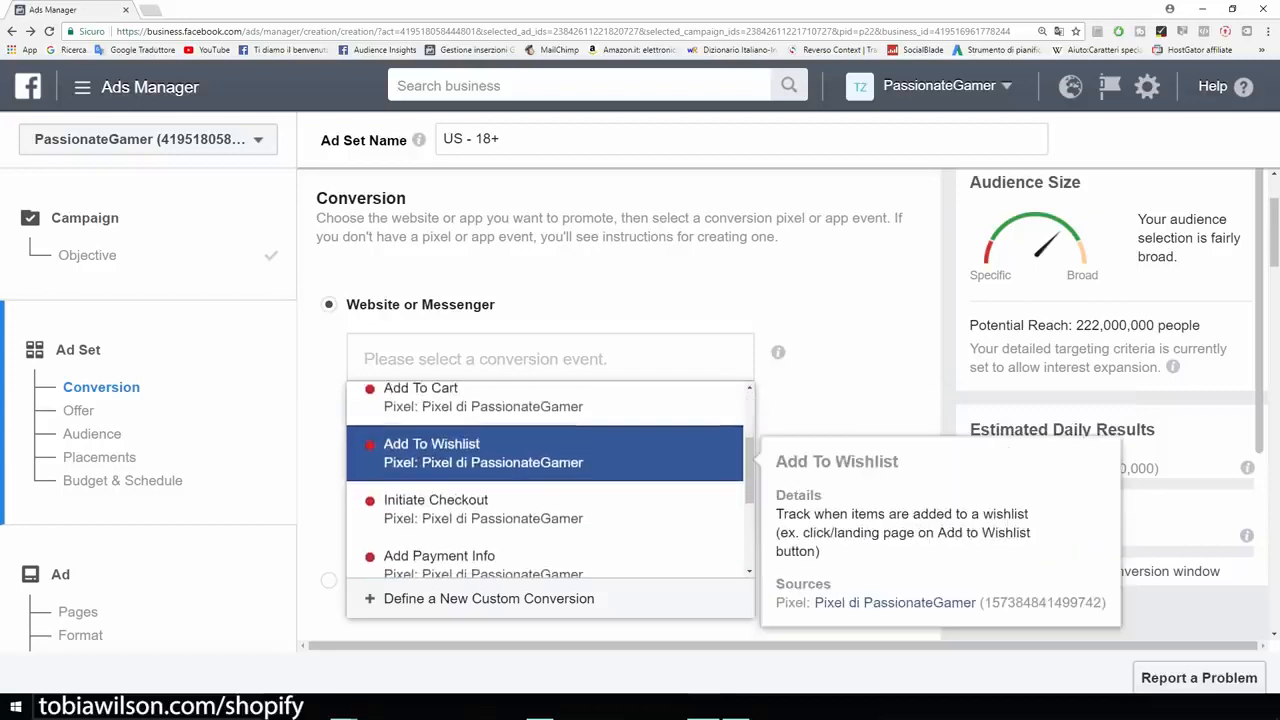
key("Down")
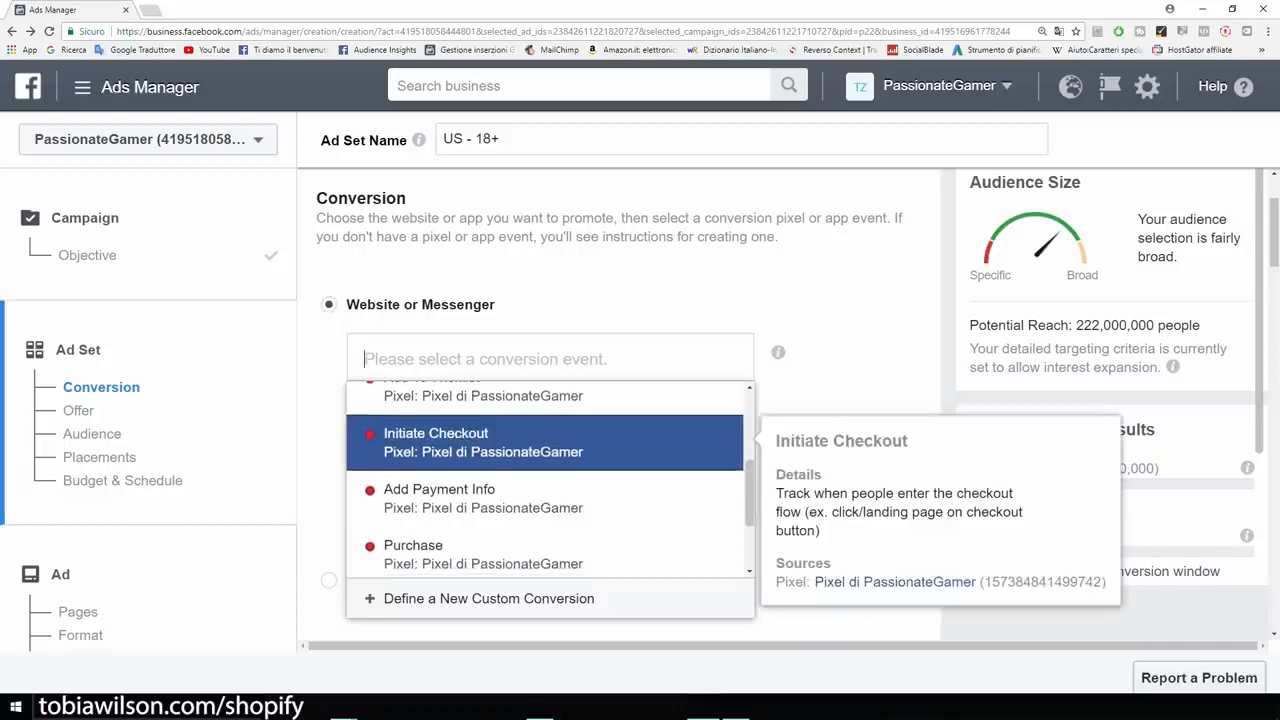
key("Down")
key("Down")
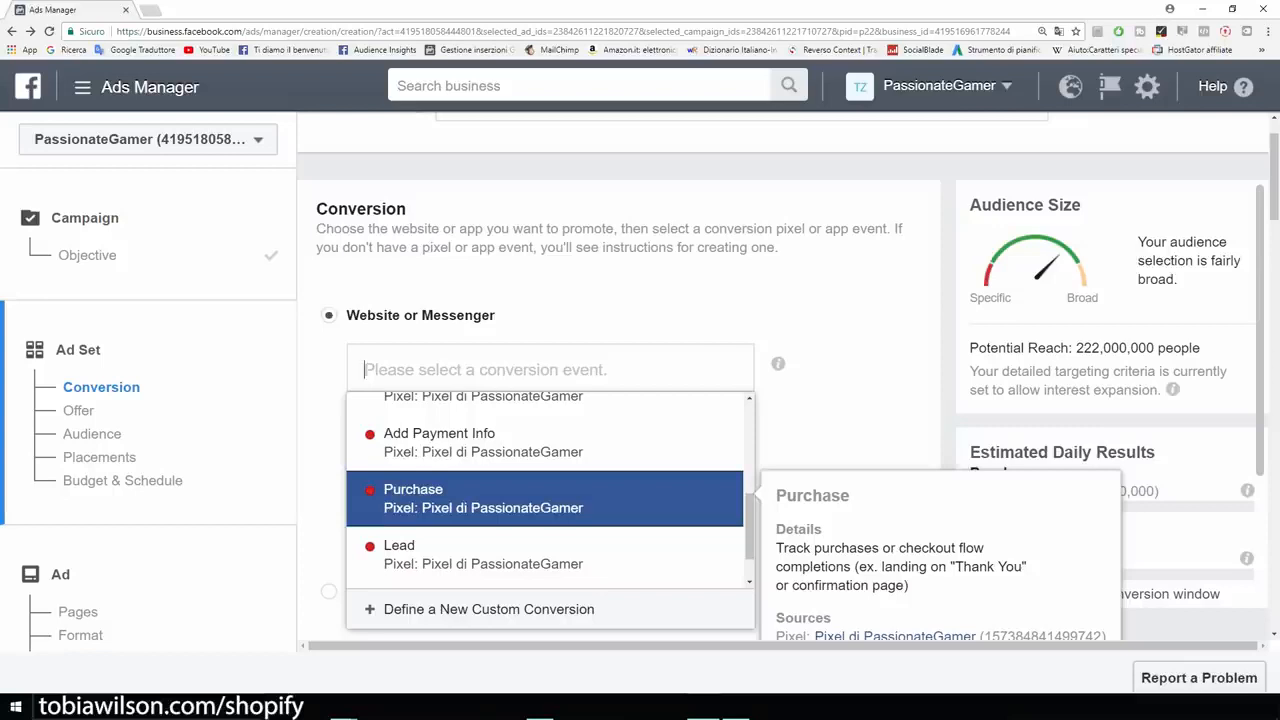
- Compare the View Content, Add To Cart and Purchase events and choose View Content as the ad set's conversion event
key("Up")
key("Up")
key("Up")
key("Up")
key("Up")
key("Up")
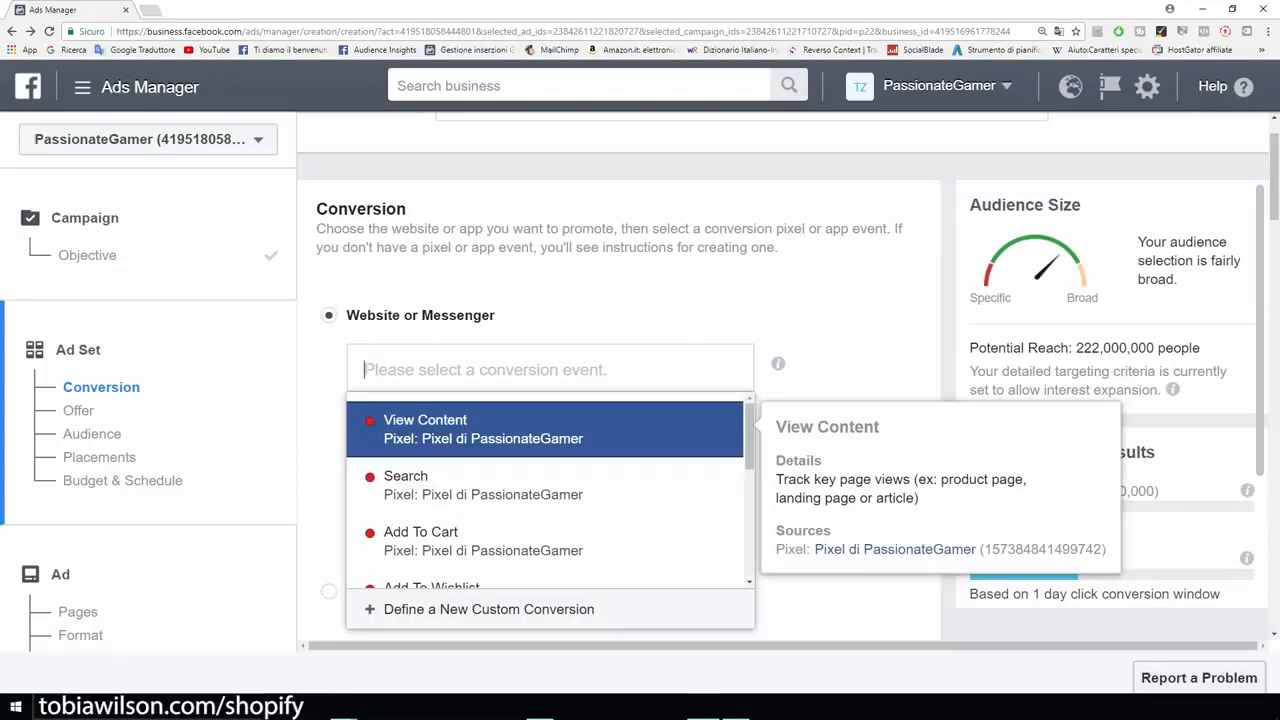
key("Down")
key("Down")
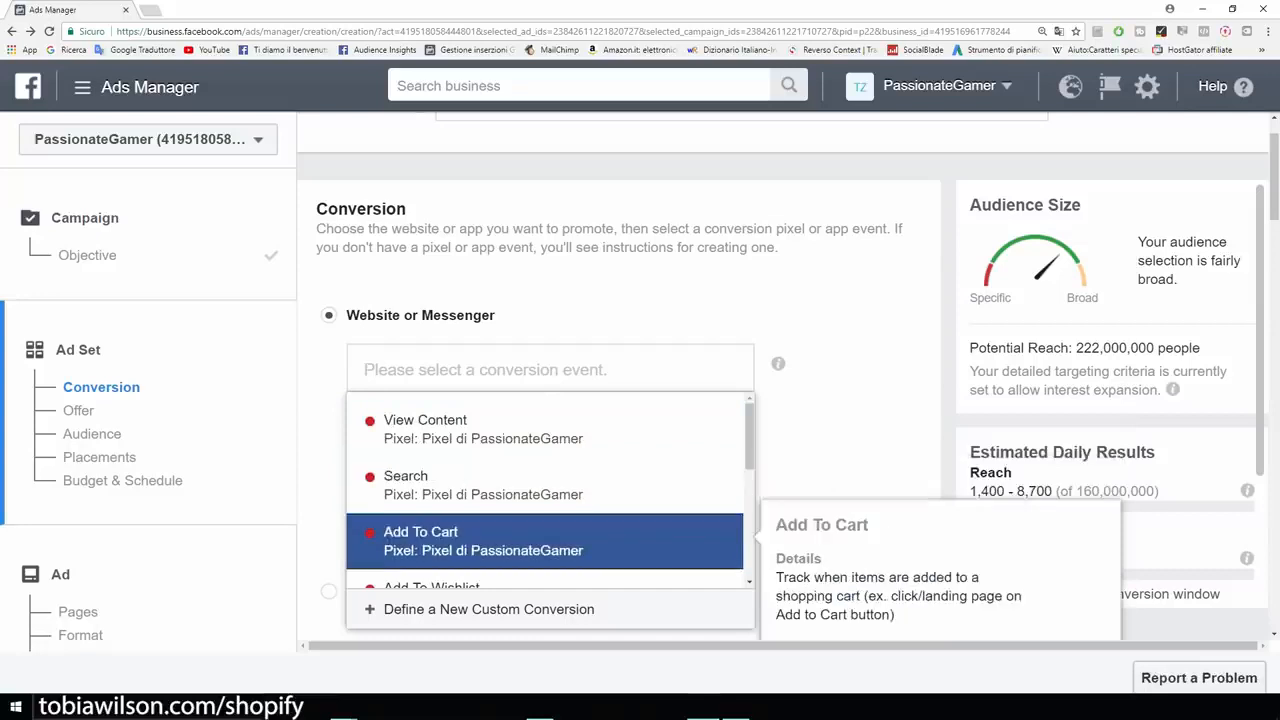
scroll(545, 541, "down", 1)
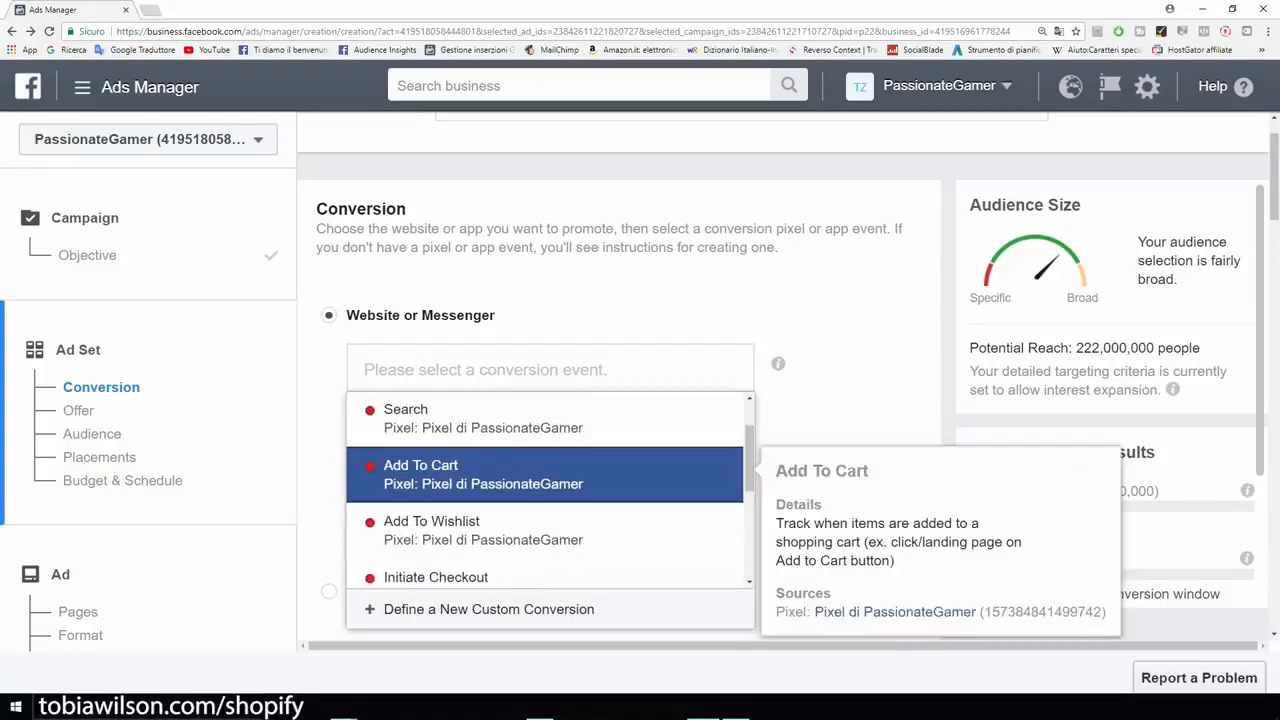
key("Down")
key("Down")
key("Down")
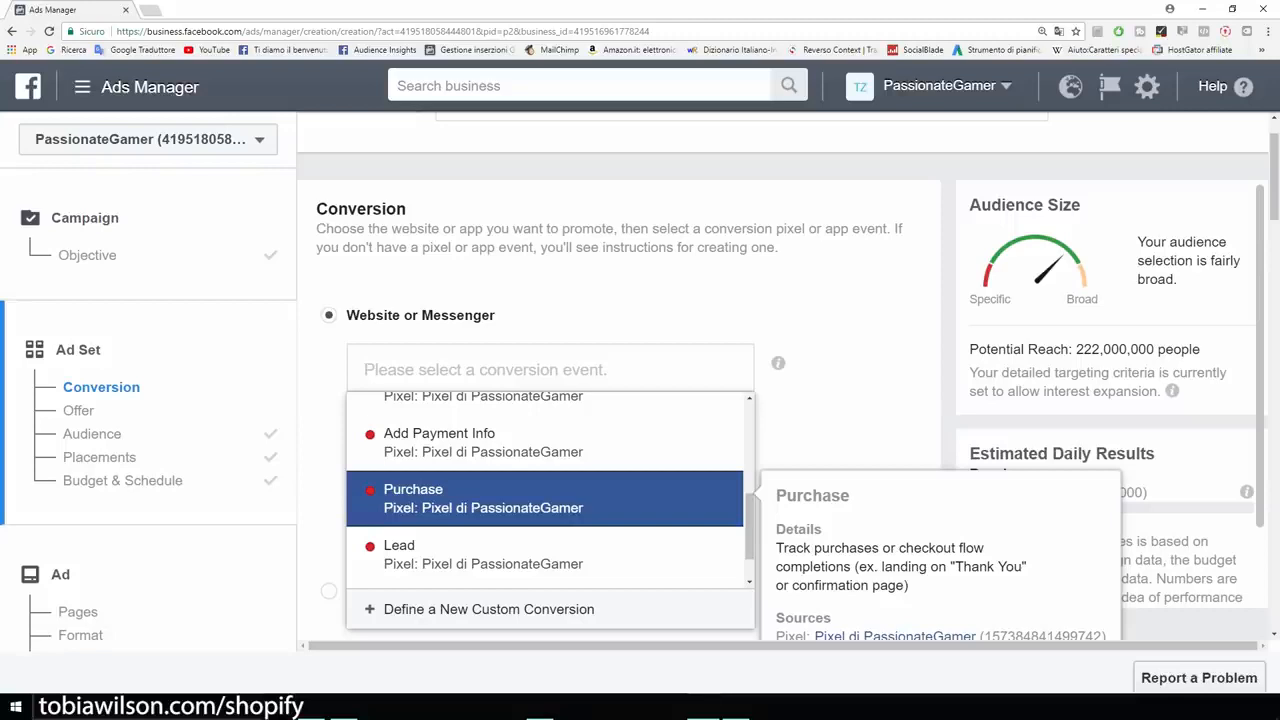
scroll(545, 490, "up", 3)
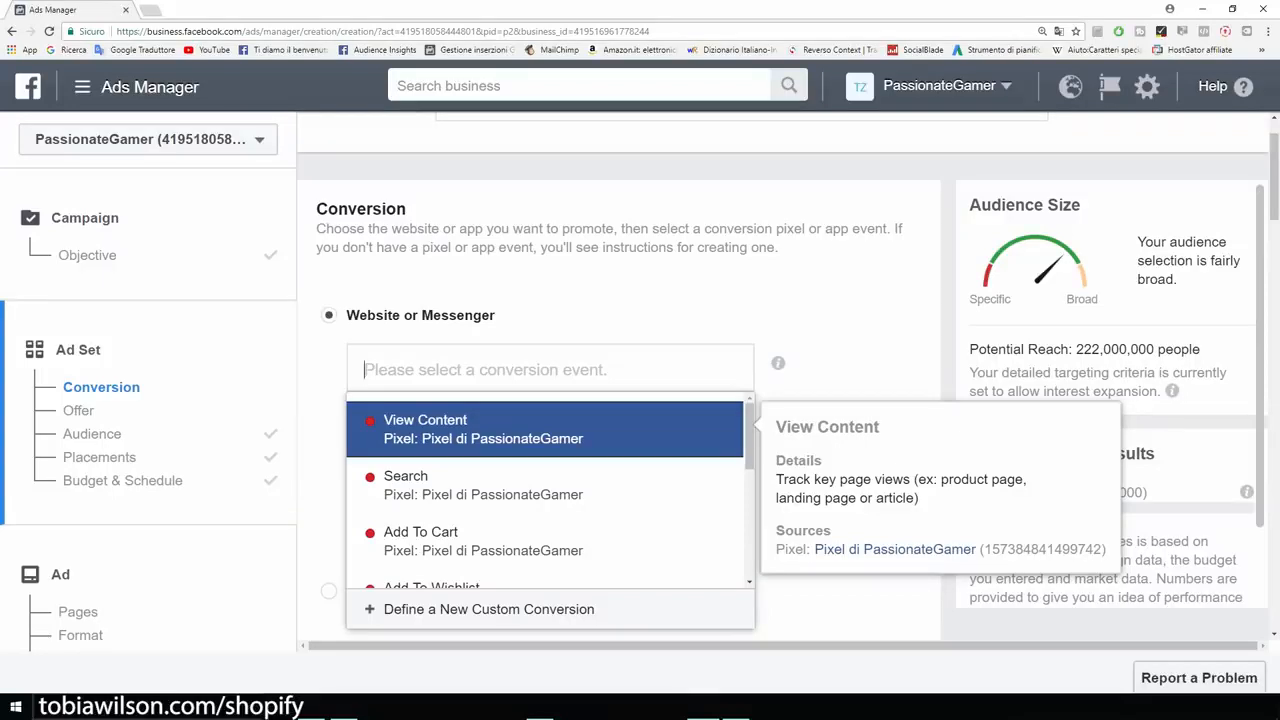
left_click(484, 429)
- Use the saved audience Example as the ad set's target audience
scroll(618, 400, "down", 6)
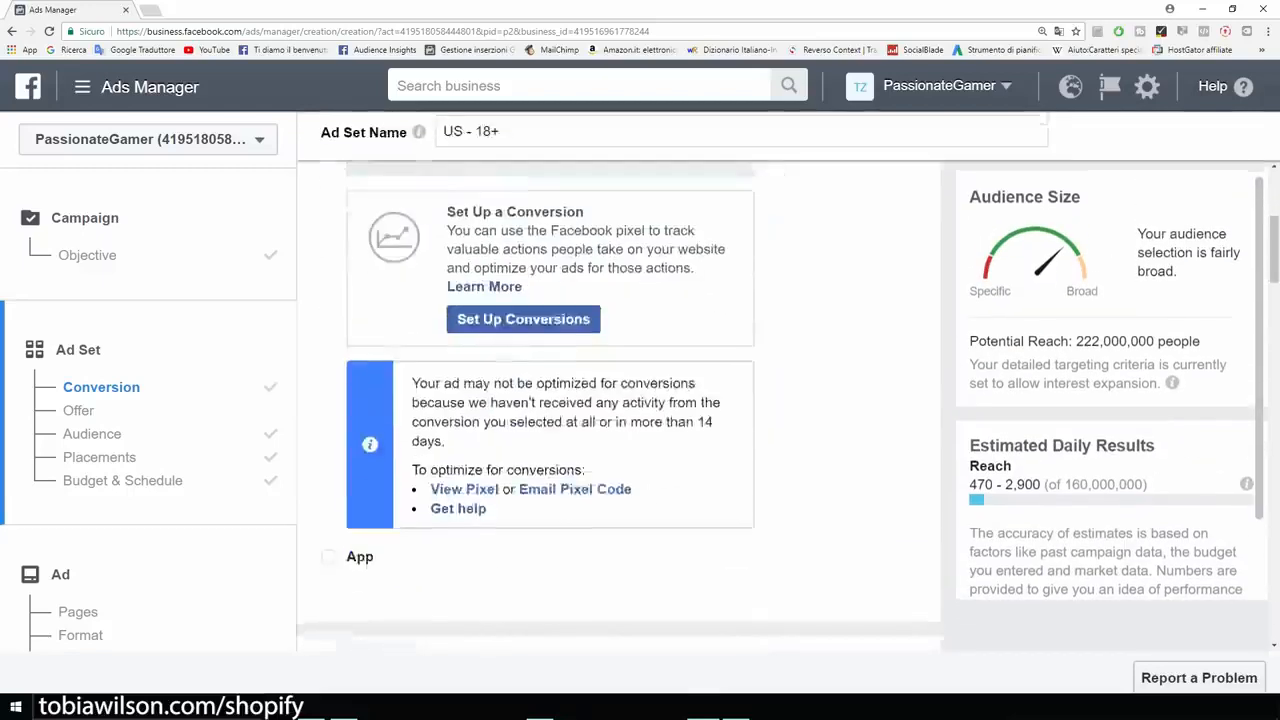
scroll(500, 420, "down", 2)
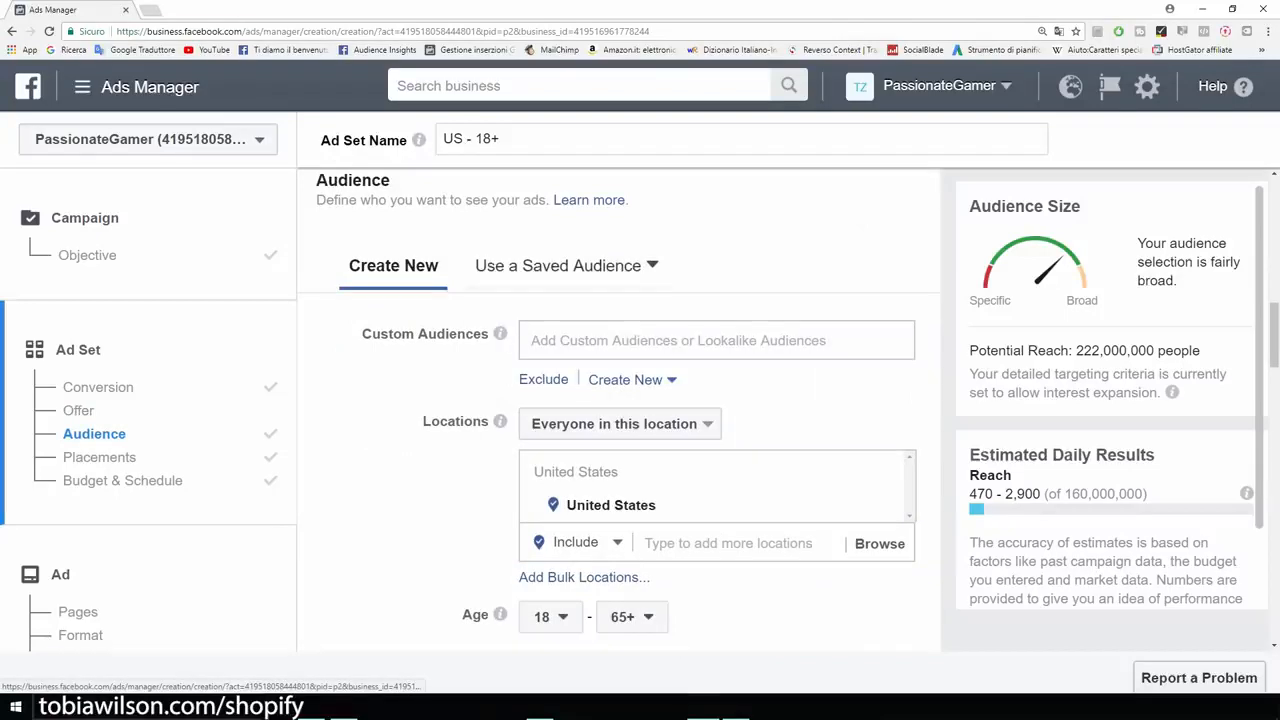
left_click(558, 265)
scroll(565, 380, "down", 1)
scroll(565, 380, "up", 1)
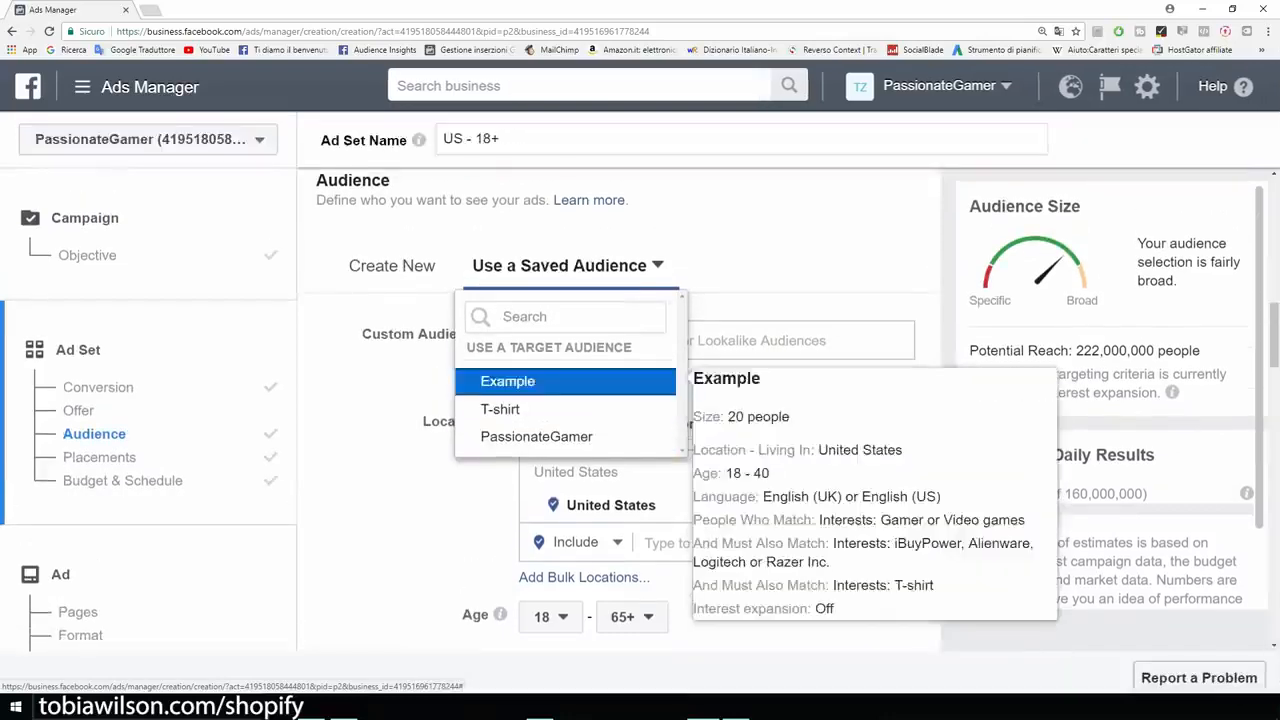
left_click(565, 380)
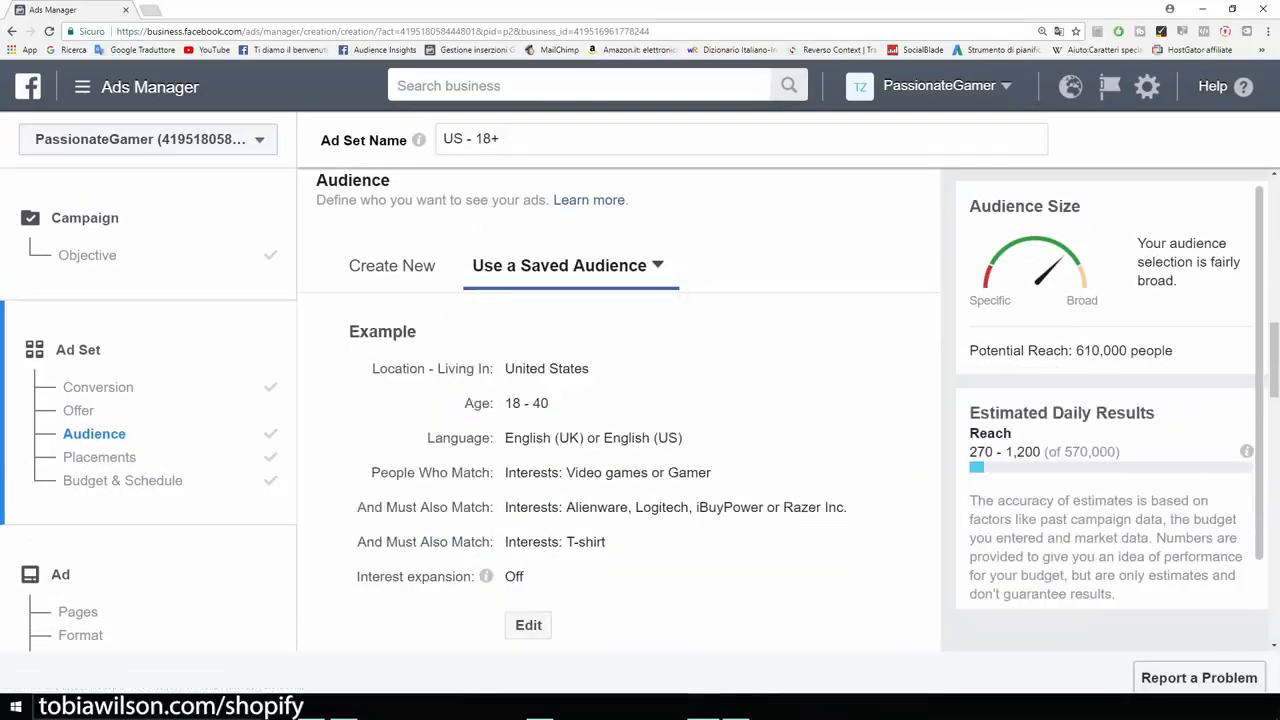
- Switch to edited placements and exclude Messenger, Audience Network and Instagram, leaving only Facebook
scroll(618, 410, "down", 3)
scroll(618, 410, "down", 9)
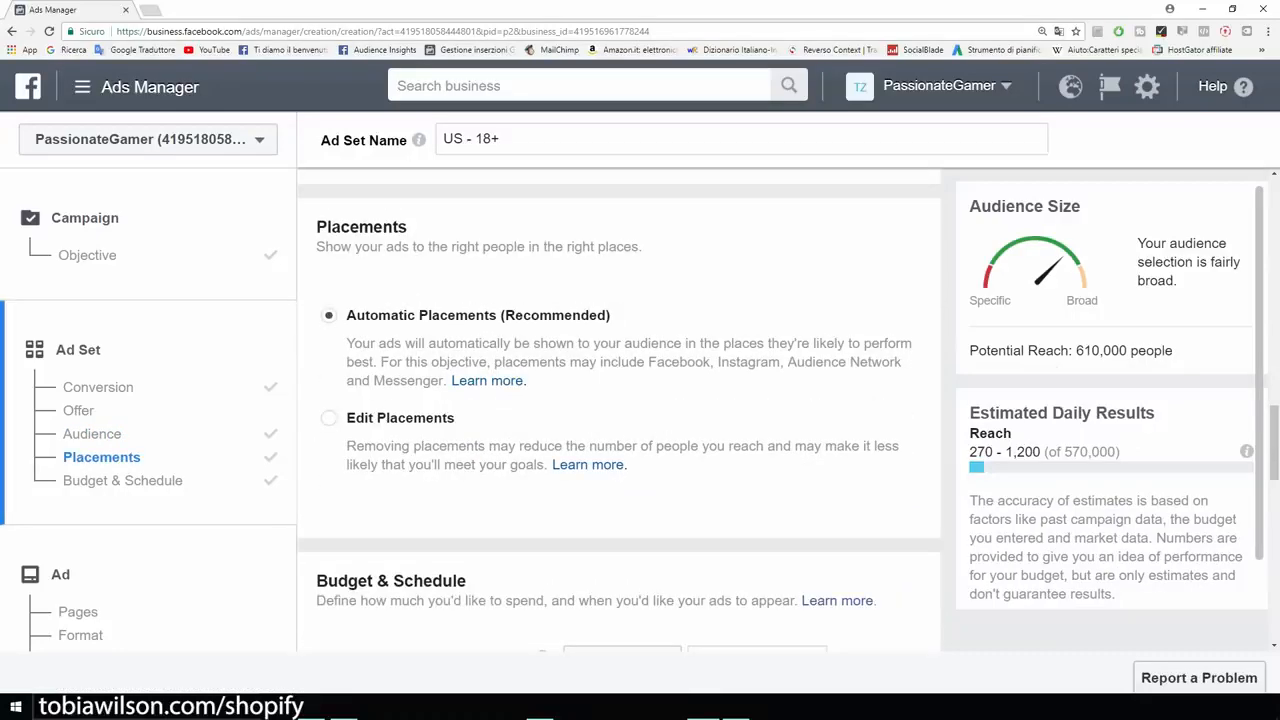
left_click(329, 418)
scroll(329, 418, "down", 3)
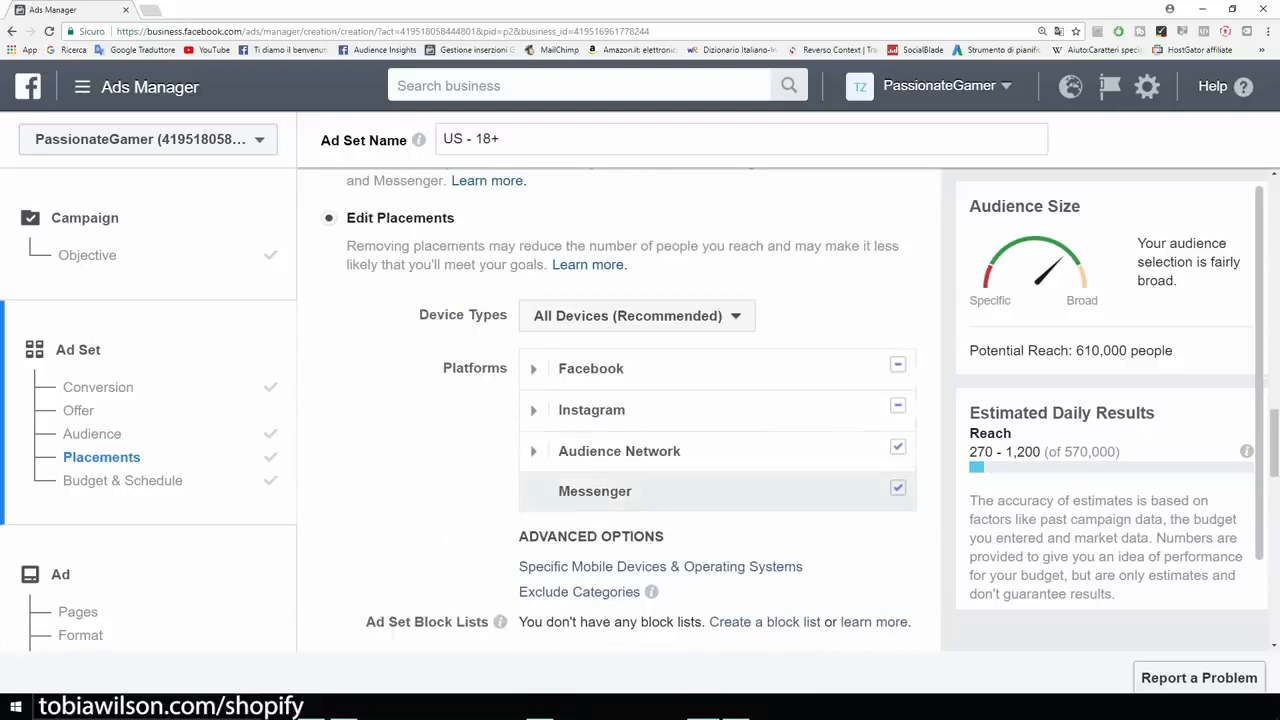
left_click(898, 488)
left_click(898, 447)
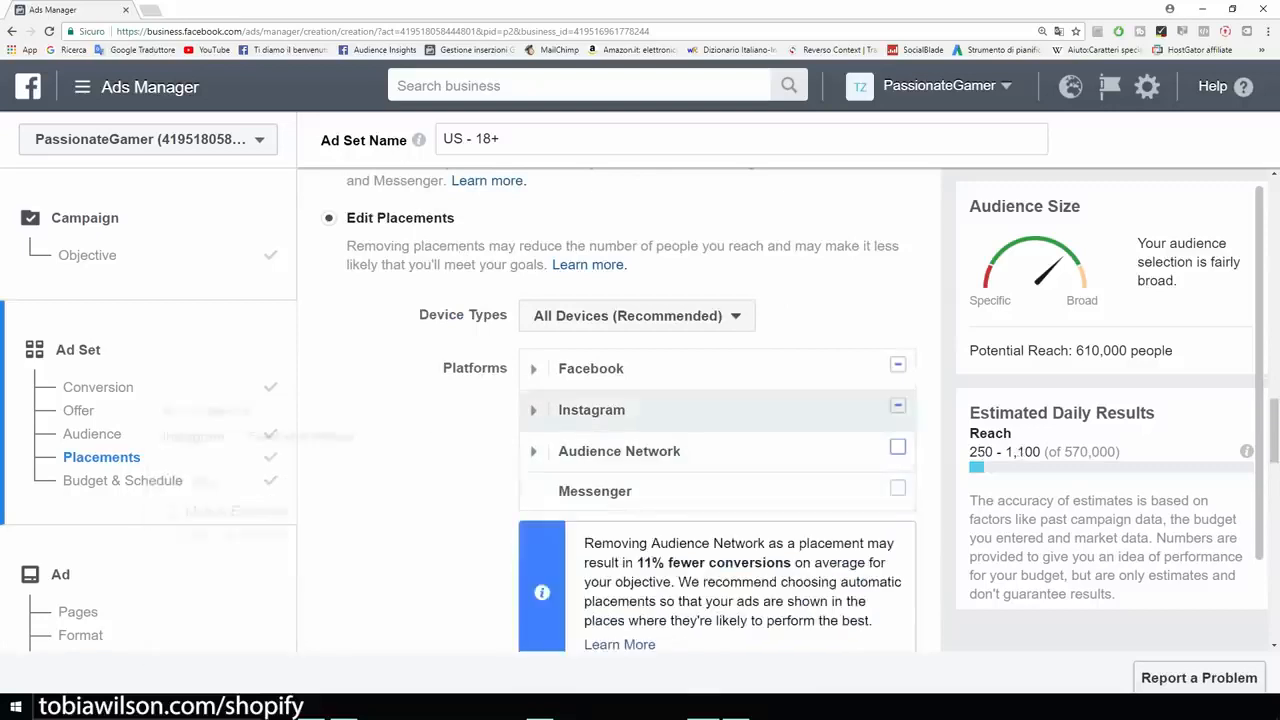
left_click(898, 405)
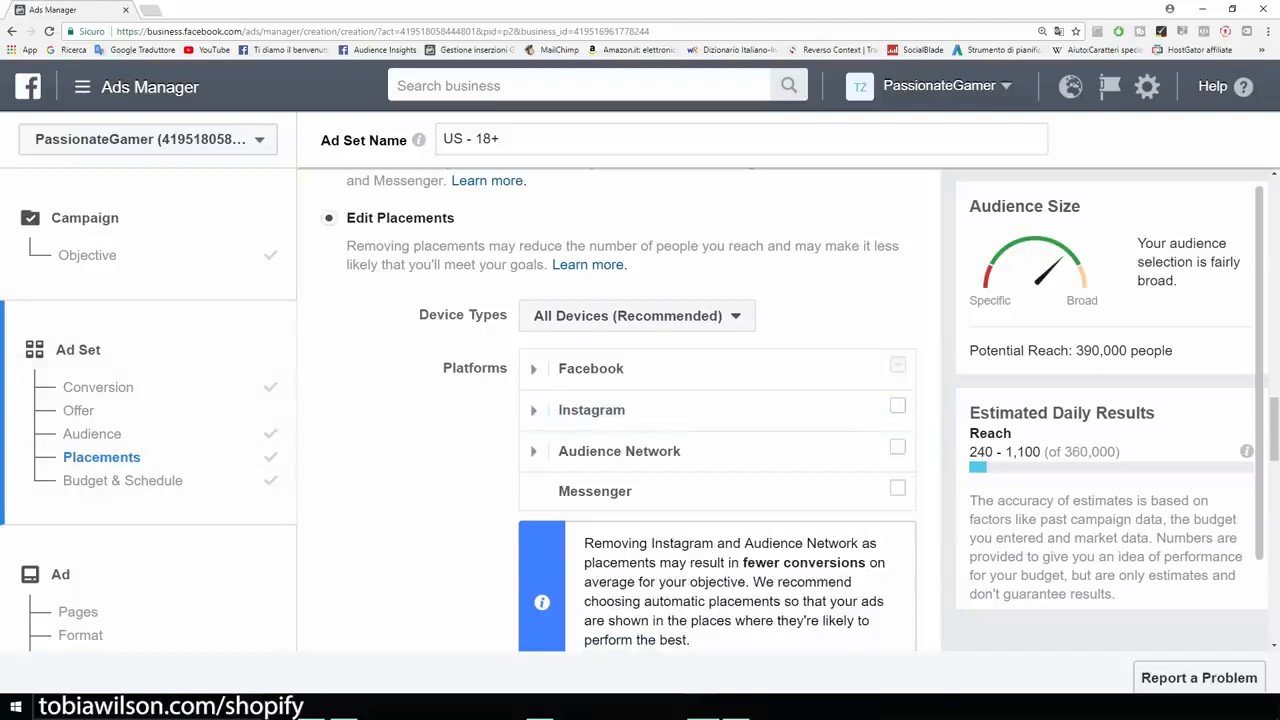
left_click_drag(1073, 350, 1174, 350)
- Review the ad set's daily budget and delivery optimization, and set the conversion window to 1 day click
scroll(620, 450, "down", 3)
scroll(542, 321, "down", 4)
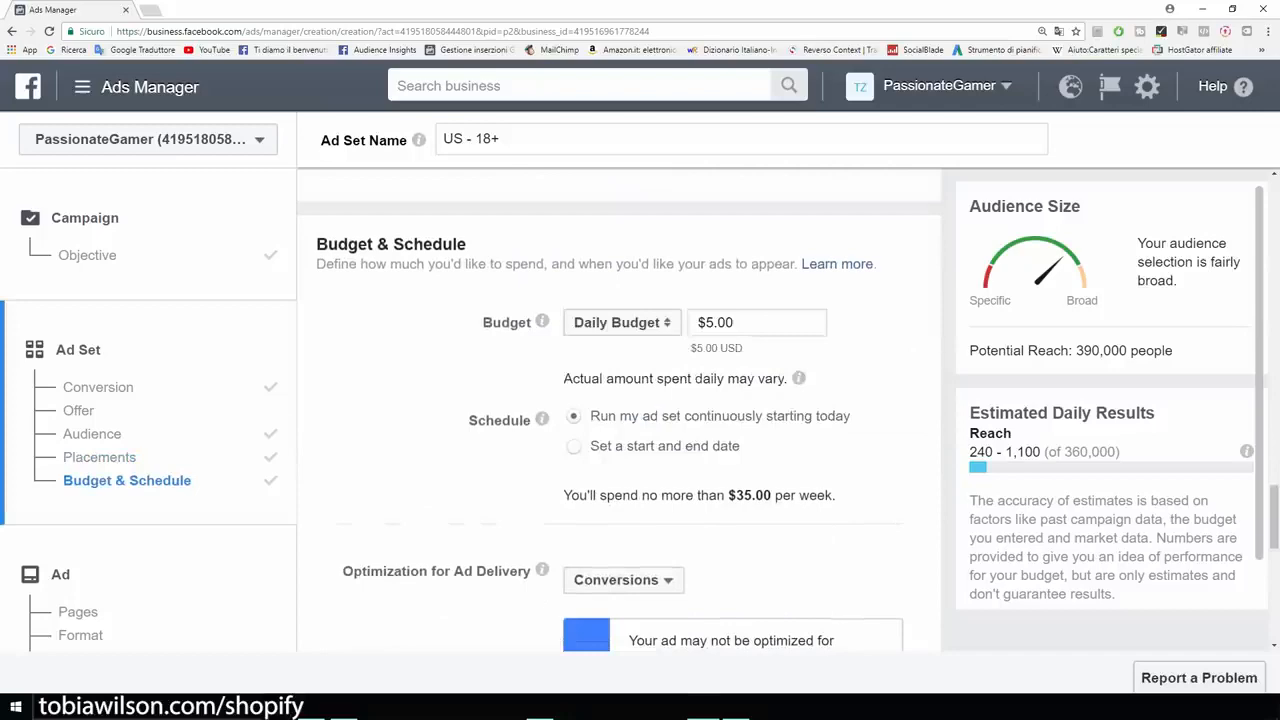
left_click_drag(736, 322, 704, 322)
scroll(620, 410, "down", 3)
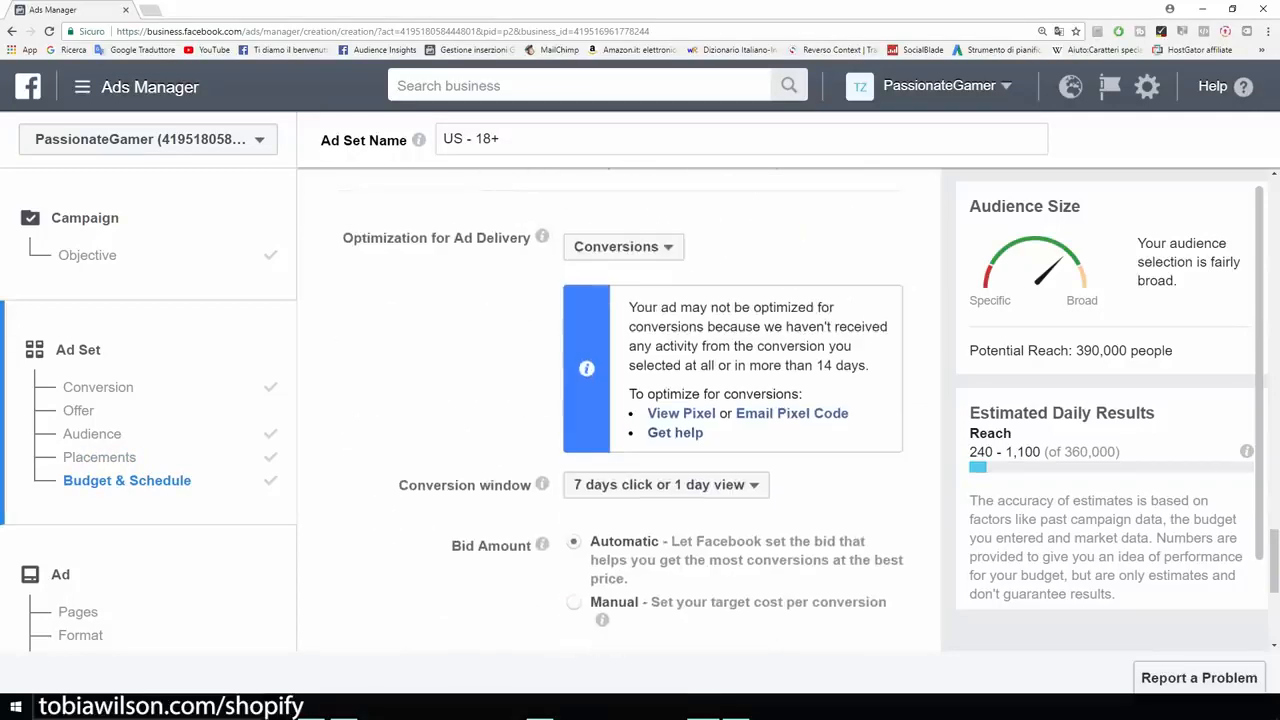
scroll(620, 410, "down", 2)
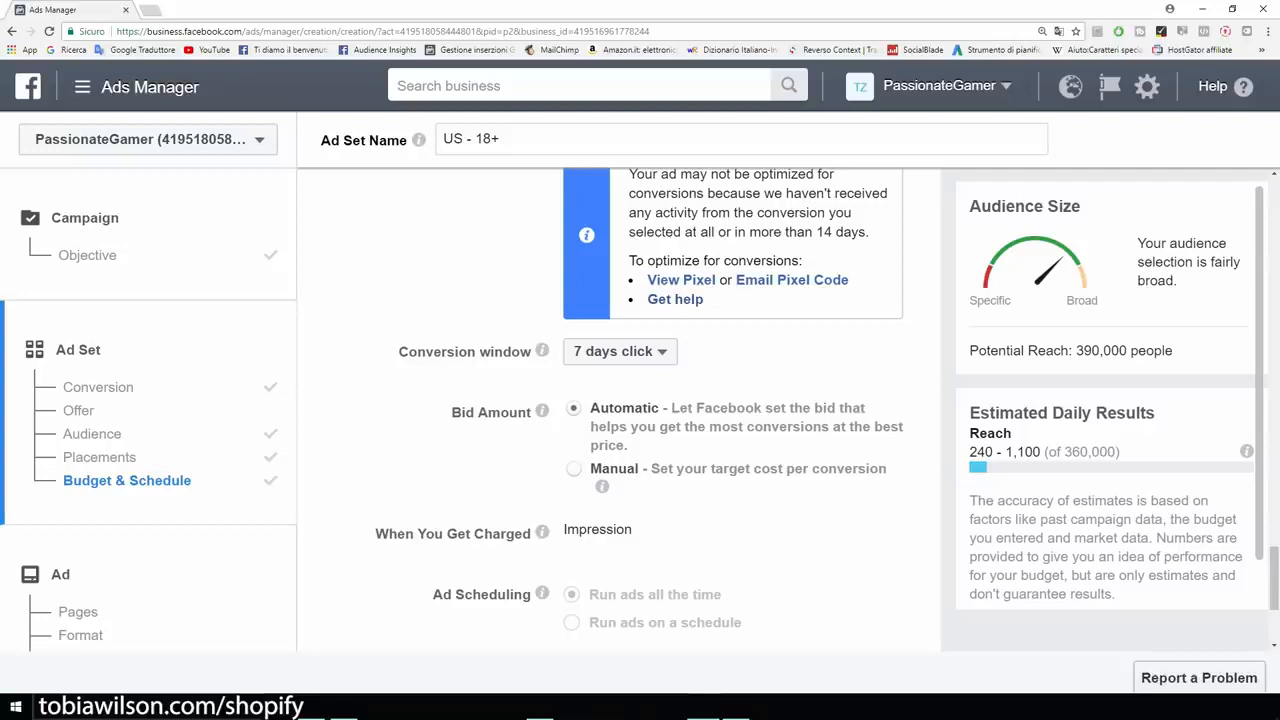
left_click(620, 351)
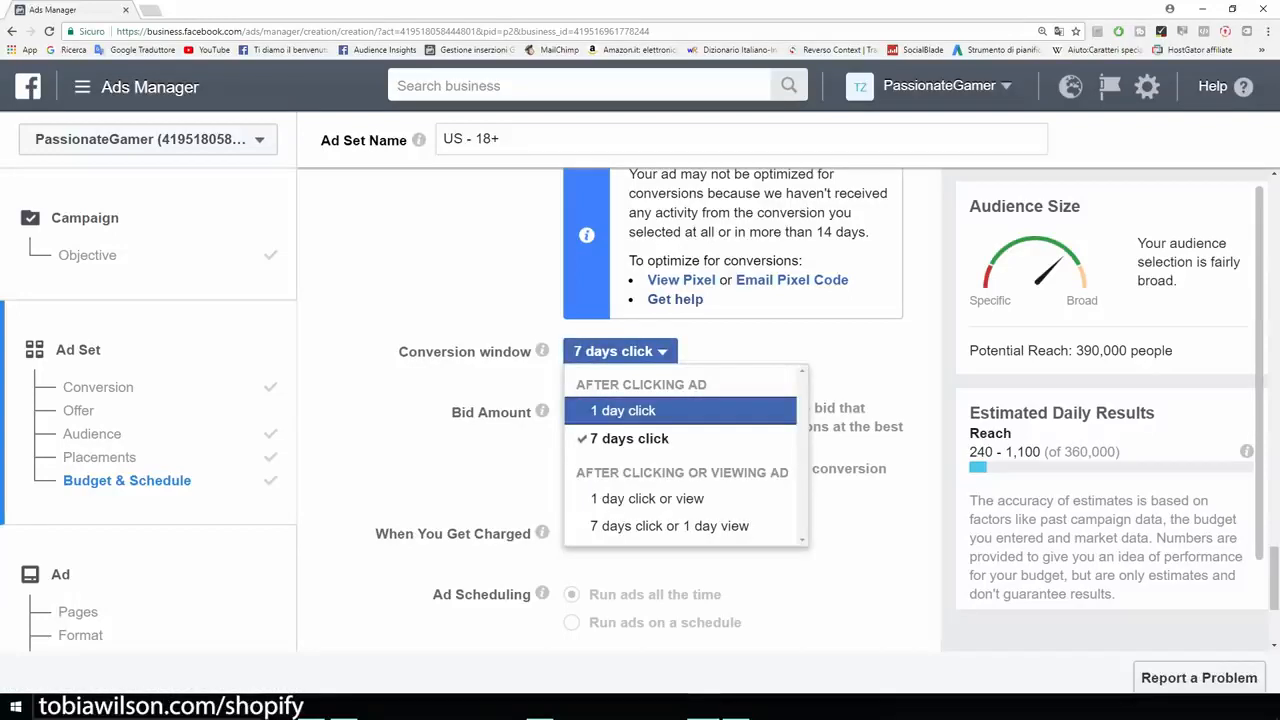
key("Return")
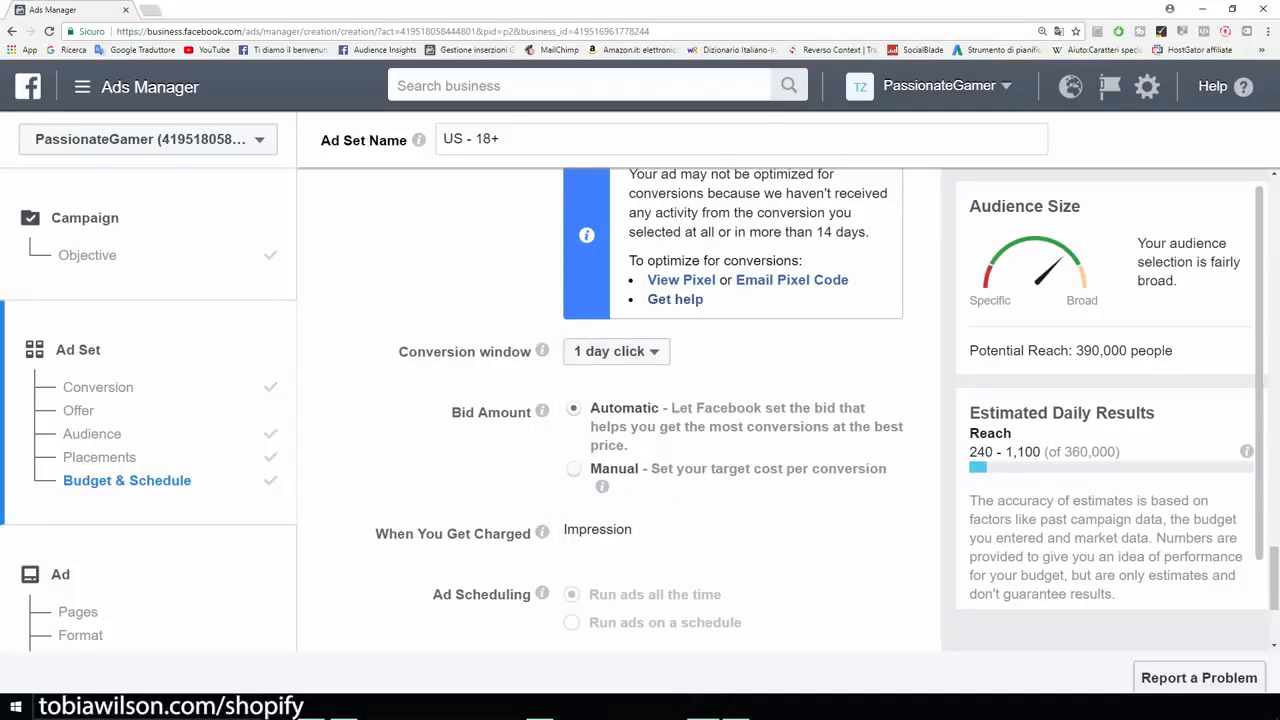
left_click(616, 352)
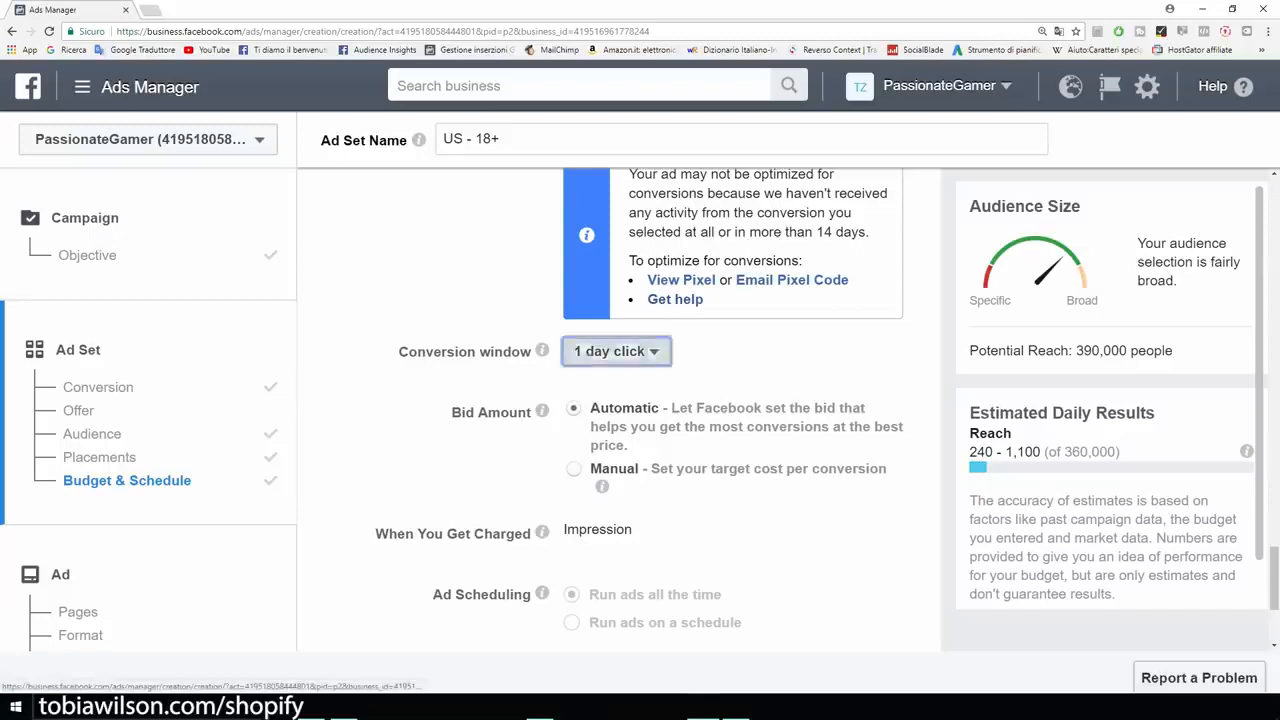
left_click(616, 352)
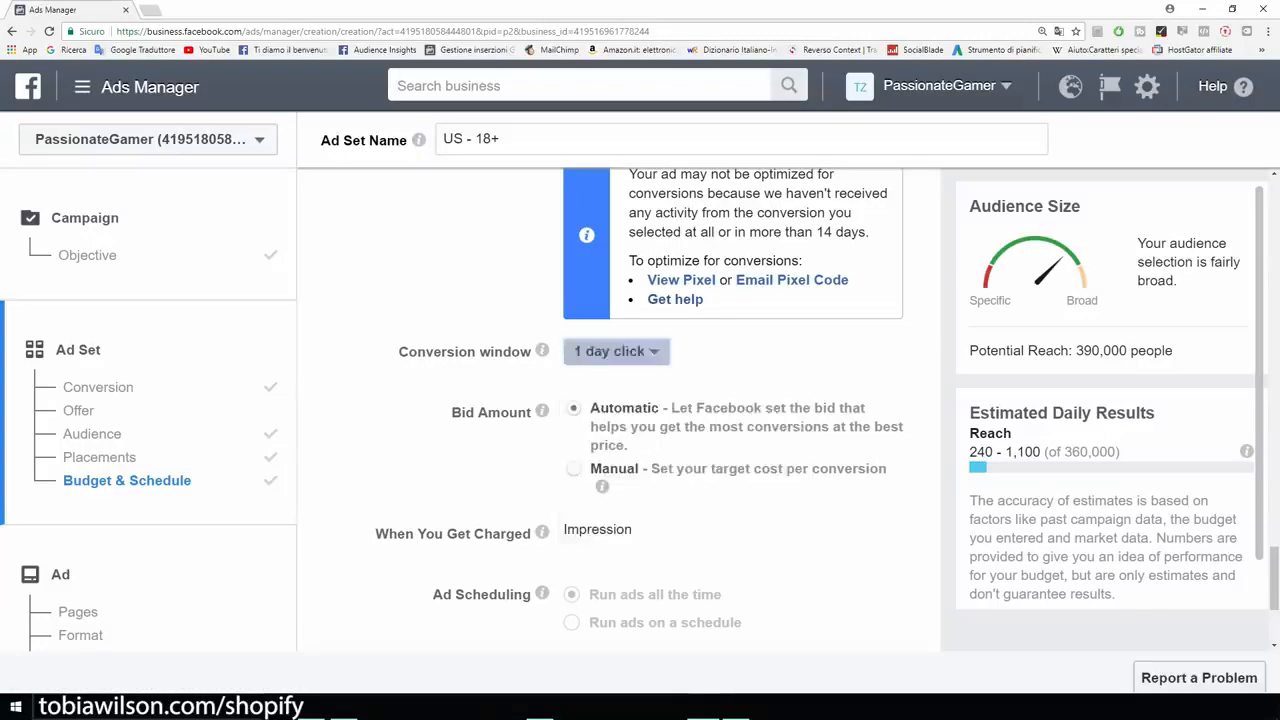
- Keep the automatic bid and standard delivery settings and continue to the ad's creation page
scroll(620, 410, "down", 1)
scroll(620, 410, "down", 1)
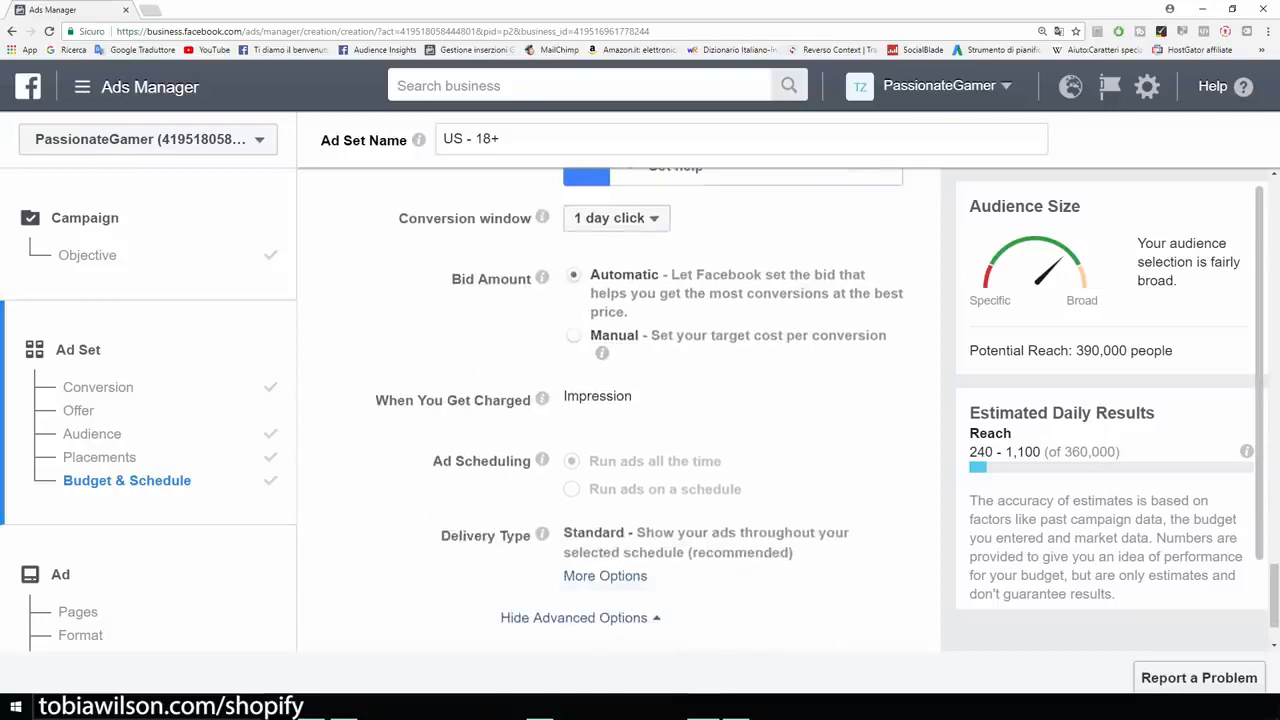
scroll(620, 410, "down", 1)
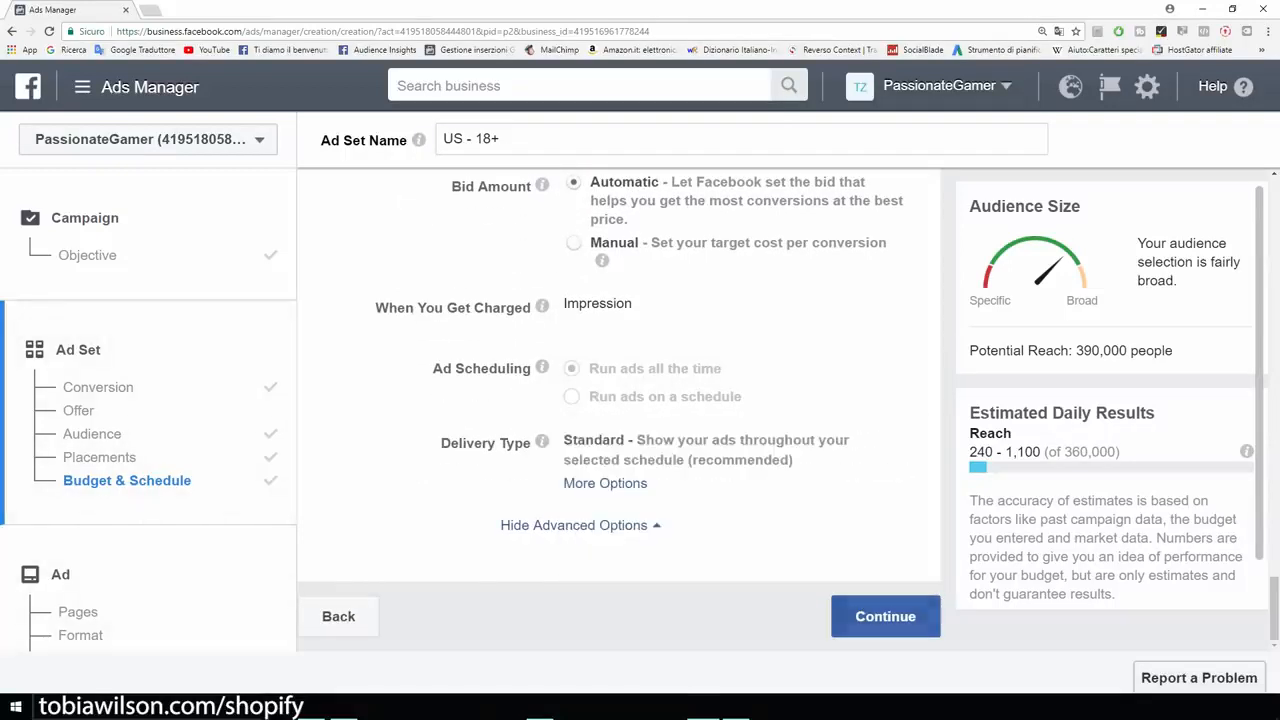
left_click(885, 616)
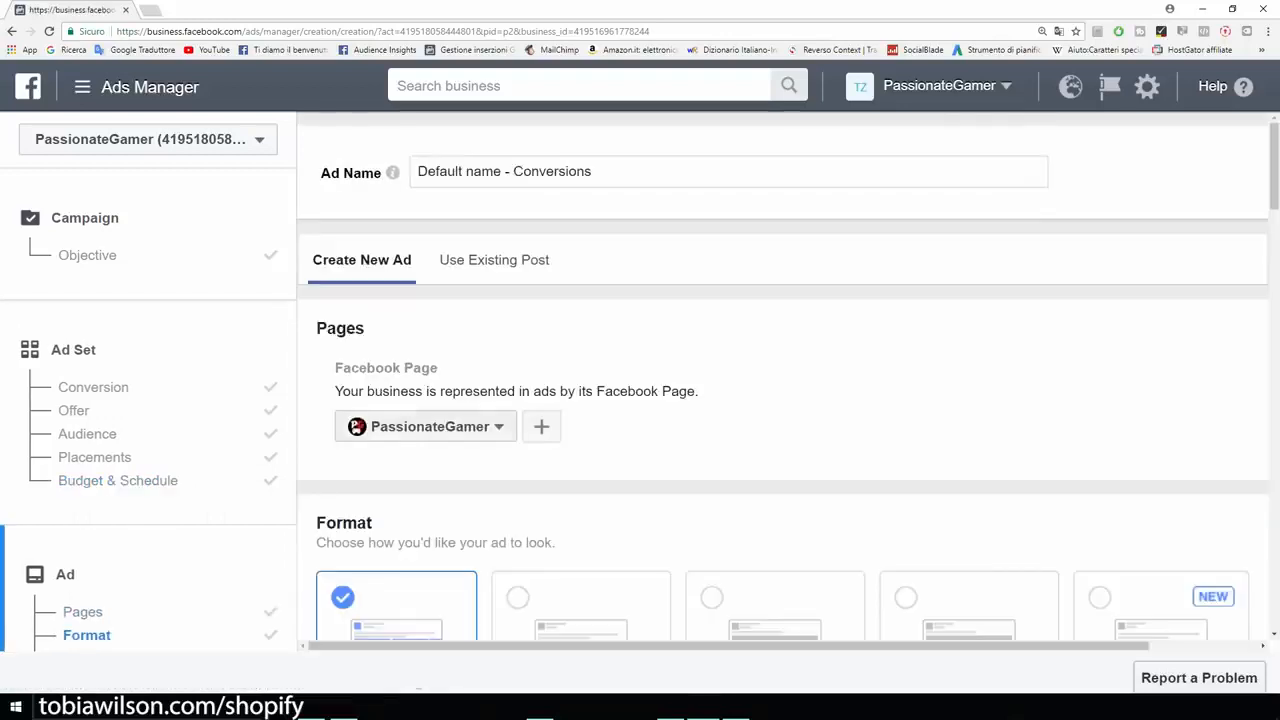
- Set the ad's format to Single Image
scroll(780, 400, "down", 2)
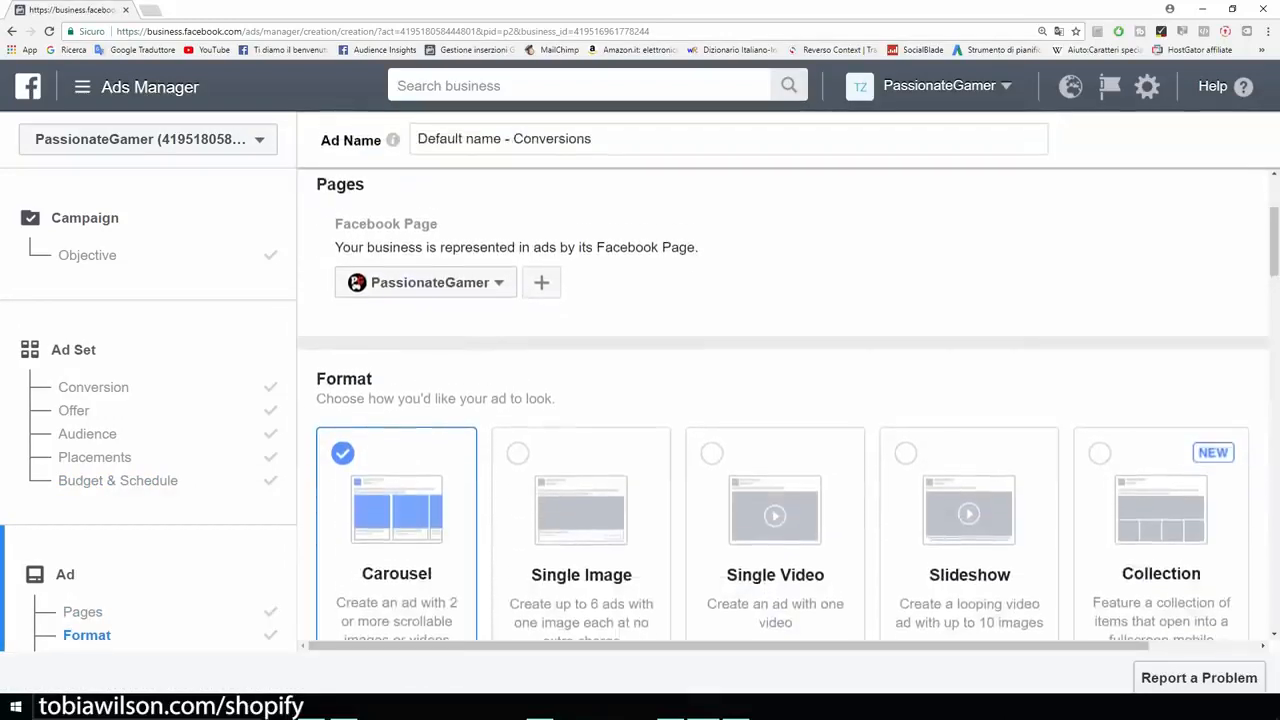
scroll(780, 400, "down", 1)
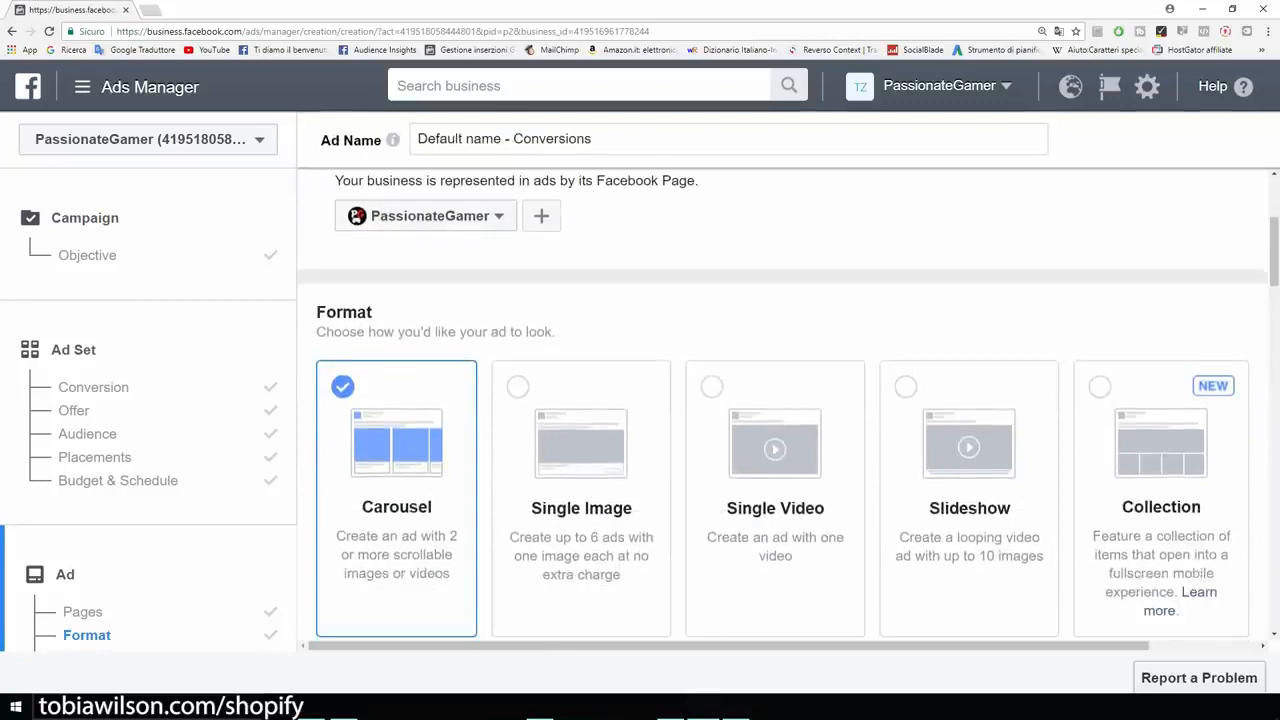
left_click(581, 498)
scroll(581, 498, "down", 2)
scroll(581, 498, "up", 1)
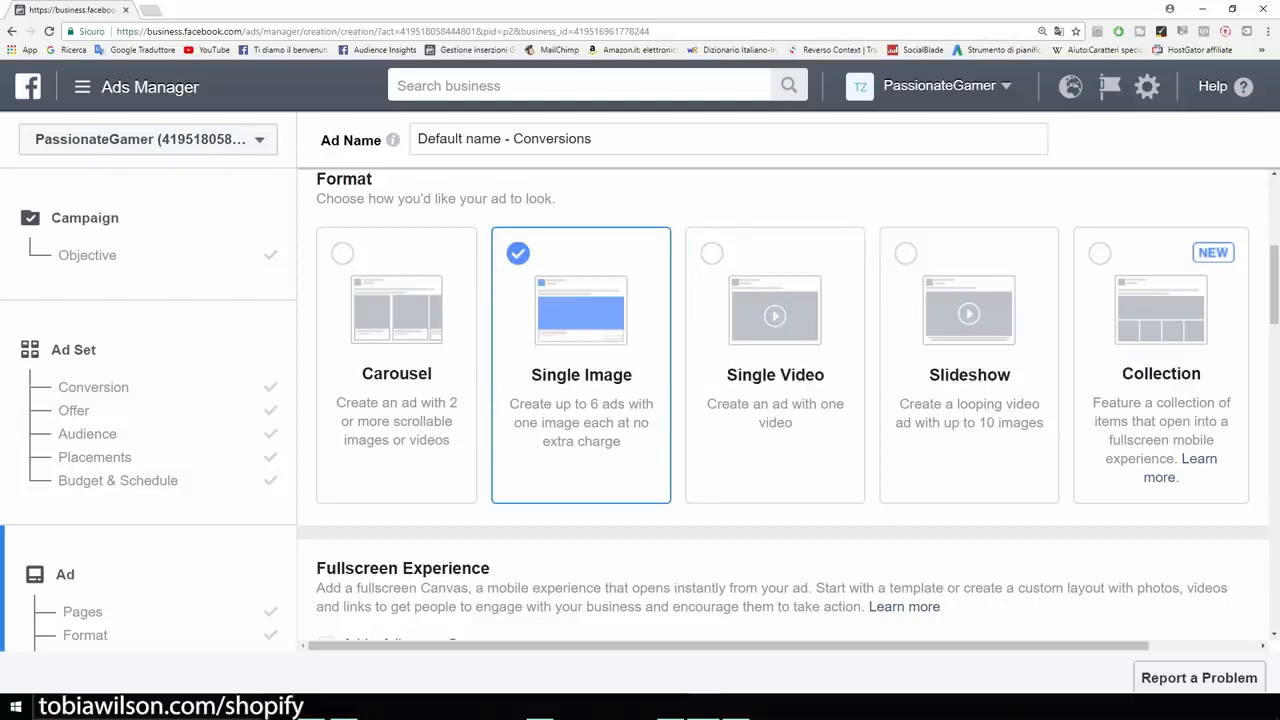
- Check the recommended image size and upload the 75%OFF TODAY picture as the ad's image
scroll(788, 404, "down", 3)
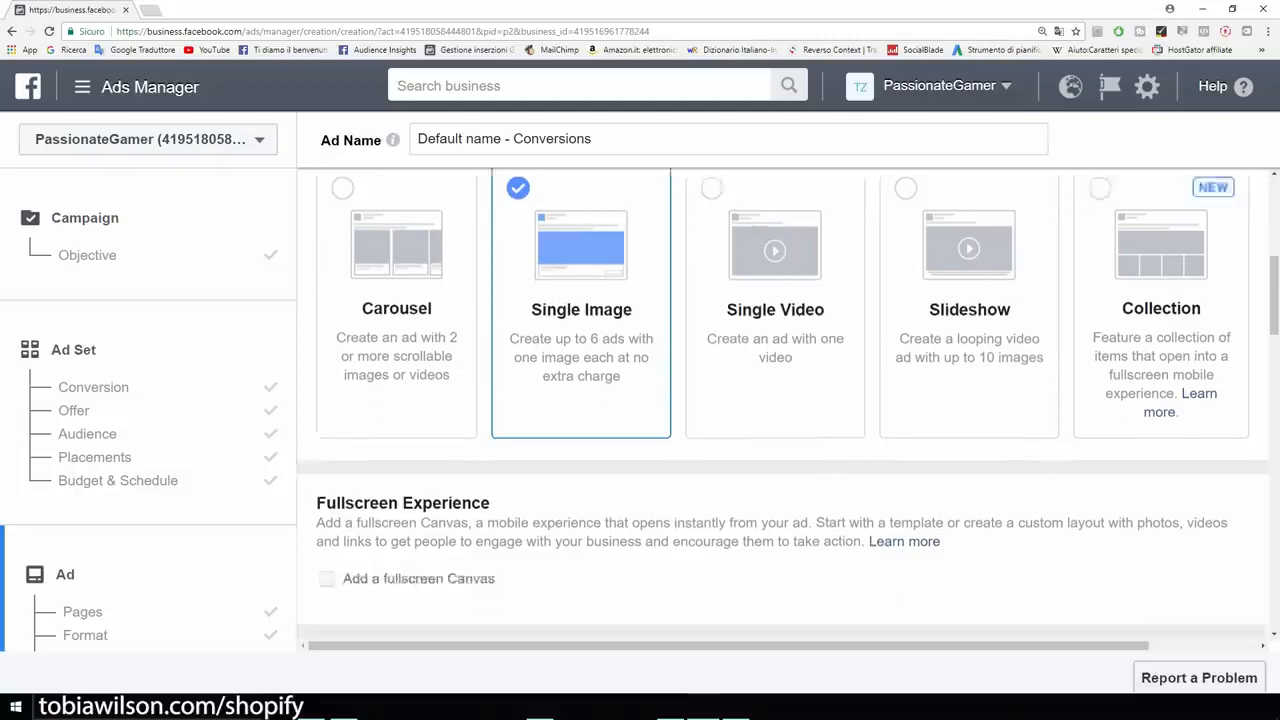
scroll(788, 404, "down", 5)
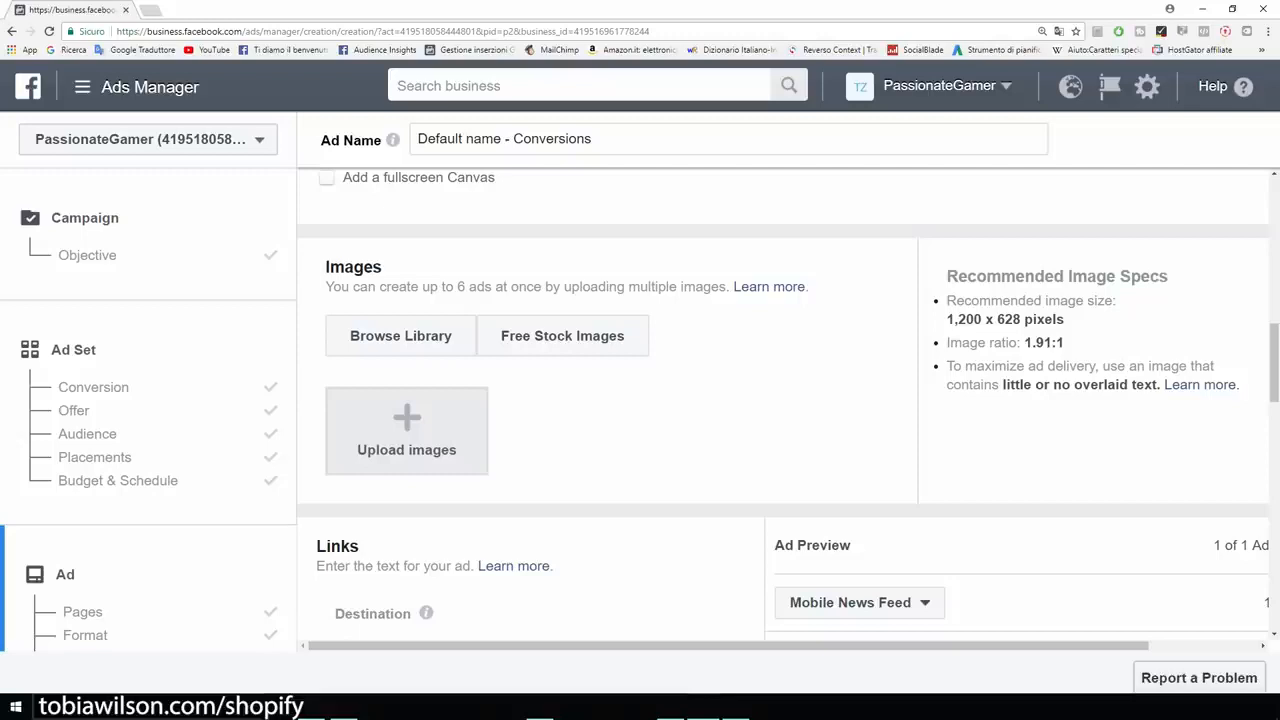
left_click_drag(946, 319, 1064, 319)
left_click(1068, 322)
left_click_drag(946, 319, 1012, 319)
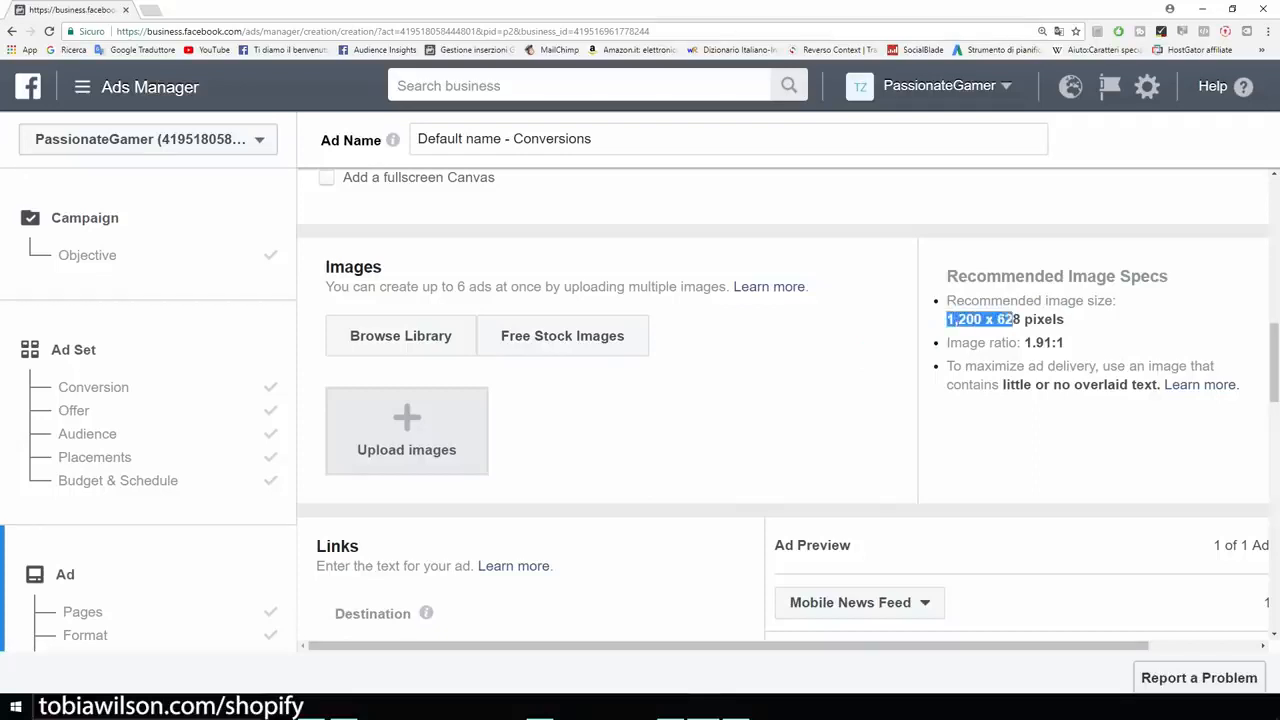
left_click(1014, 321)
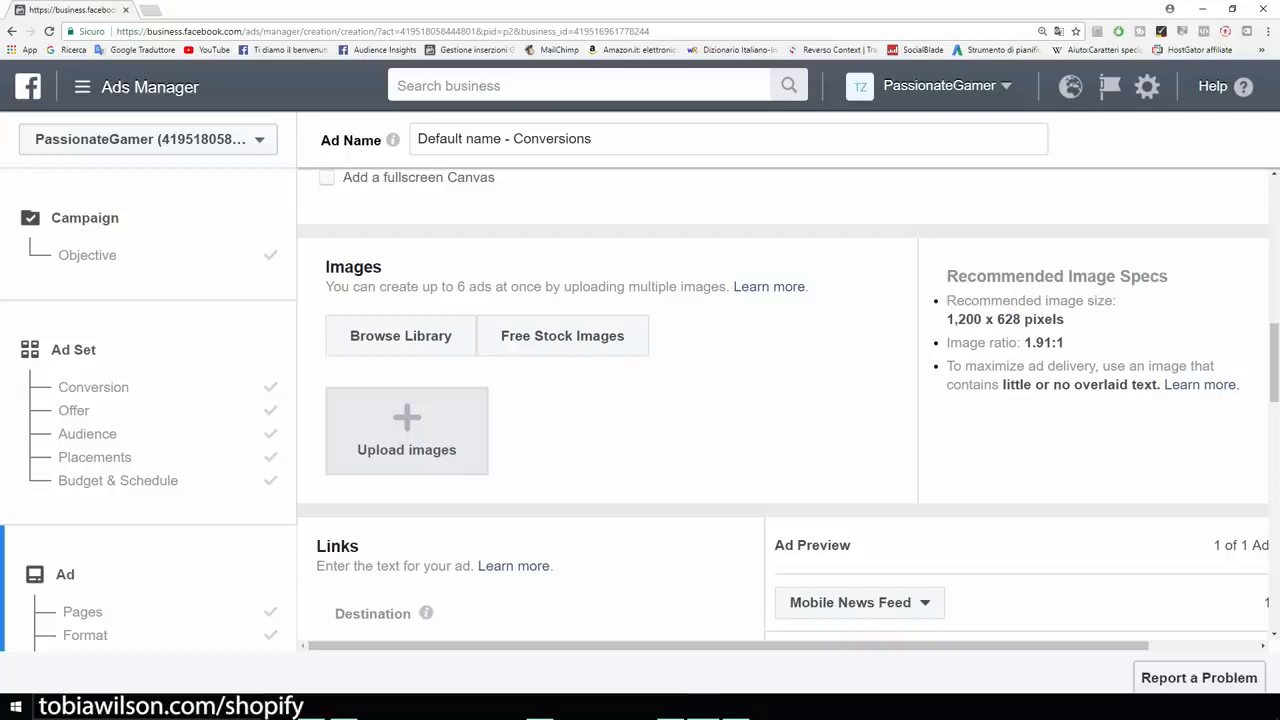
scroll(407, 375, "down", 1)
left_click(407, 375)
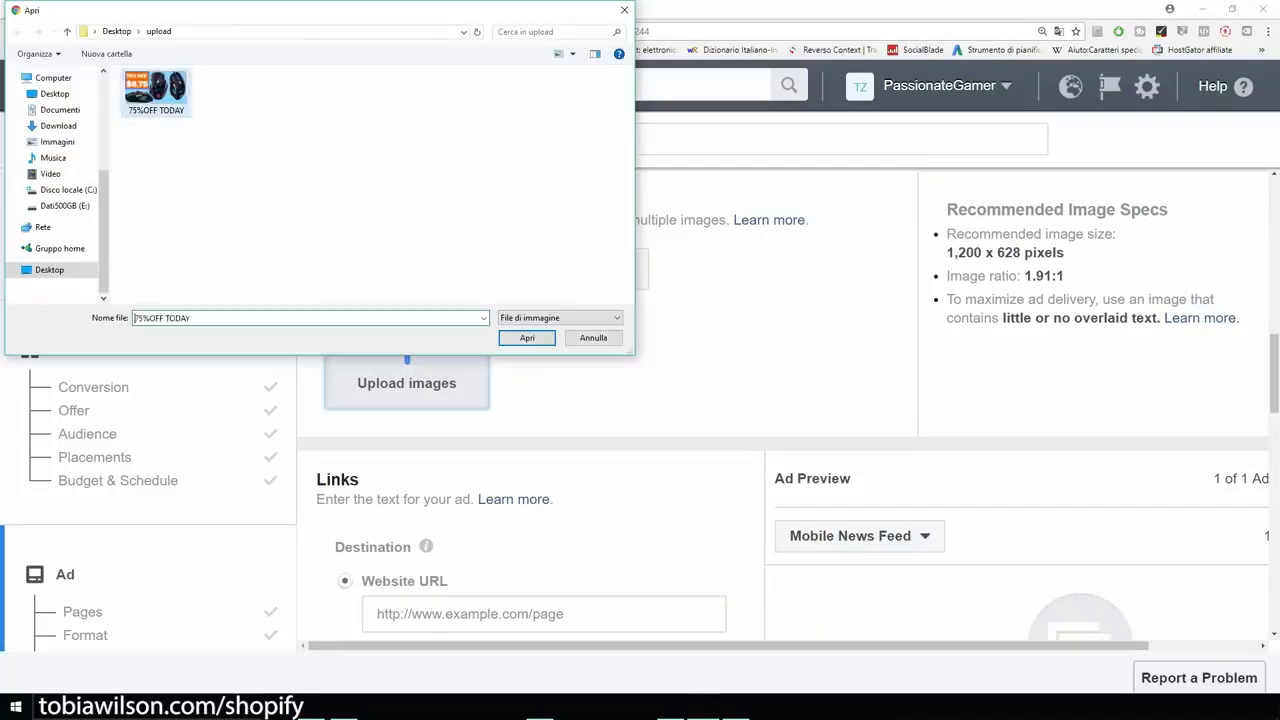
key("Return")
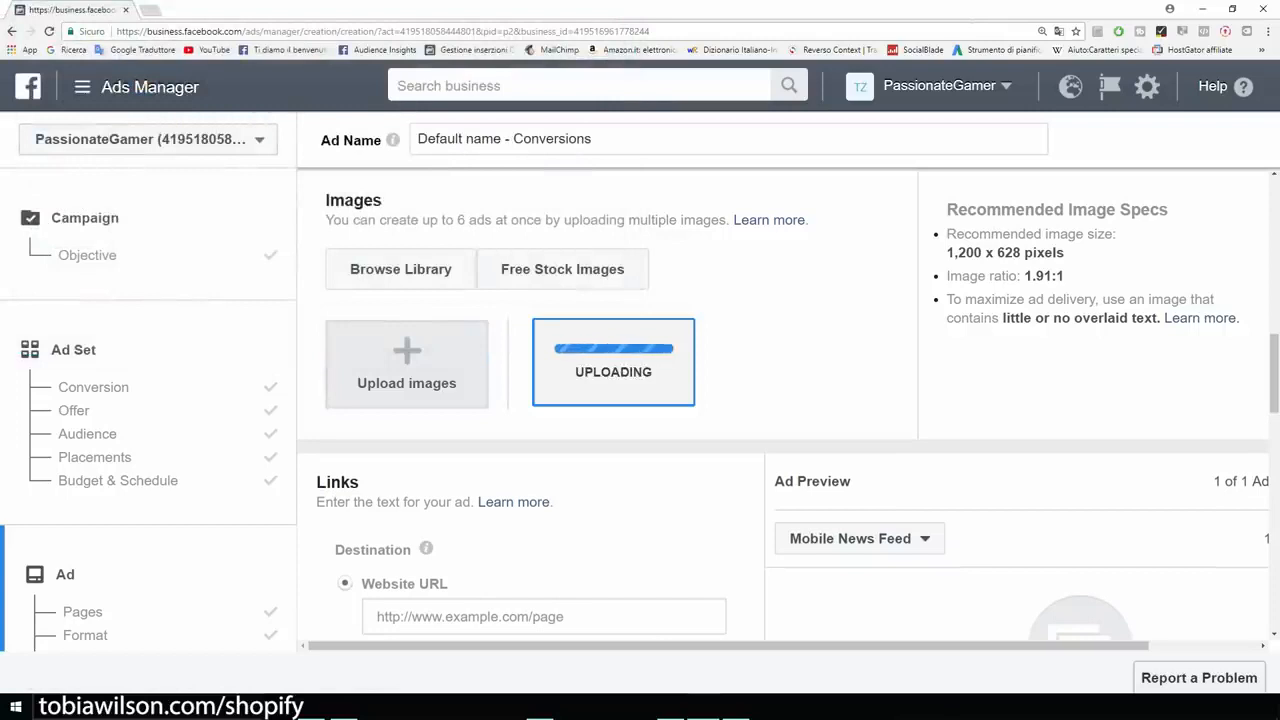
- Set the ad's destination website URL to example.com and check the progress of the image upload
scroll(640, 400, "down", 2)
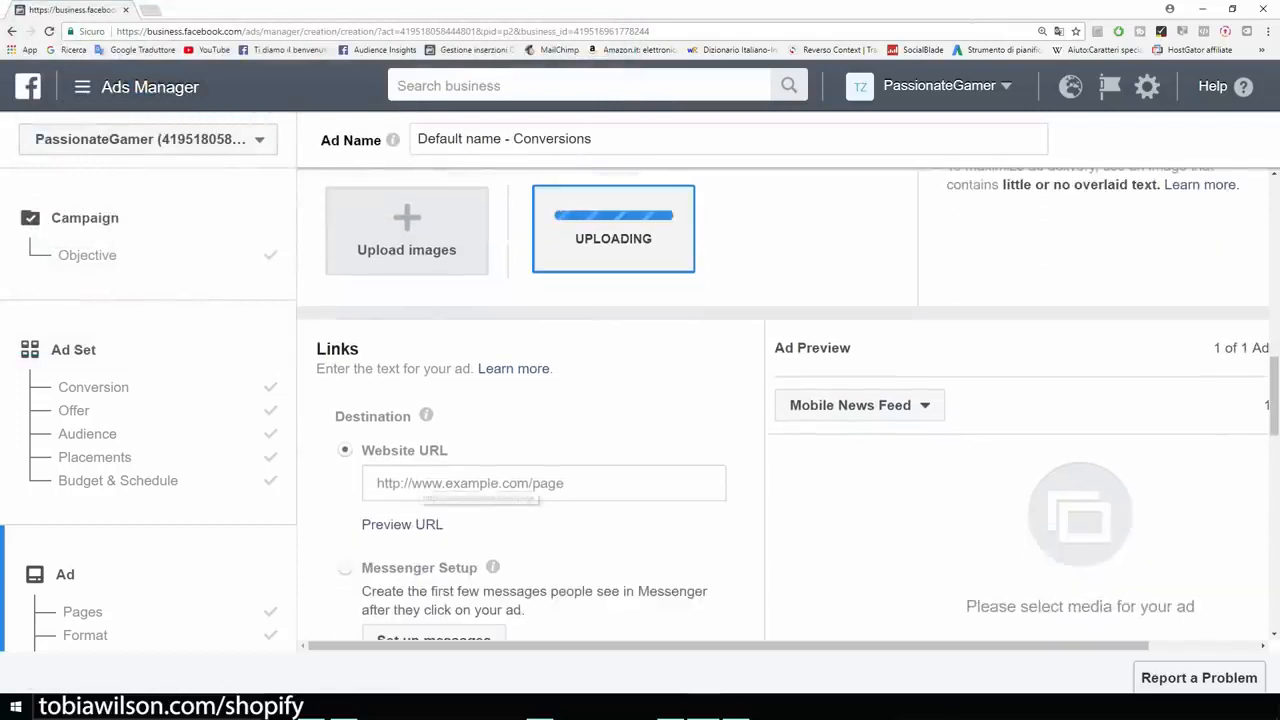
left_click(430, 484)
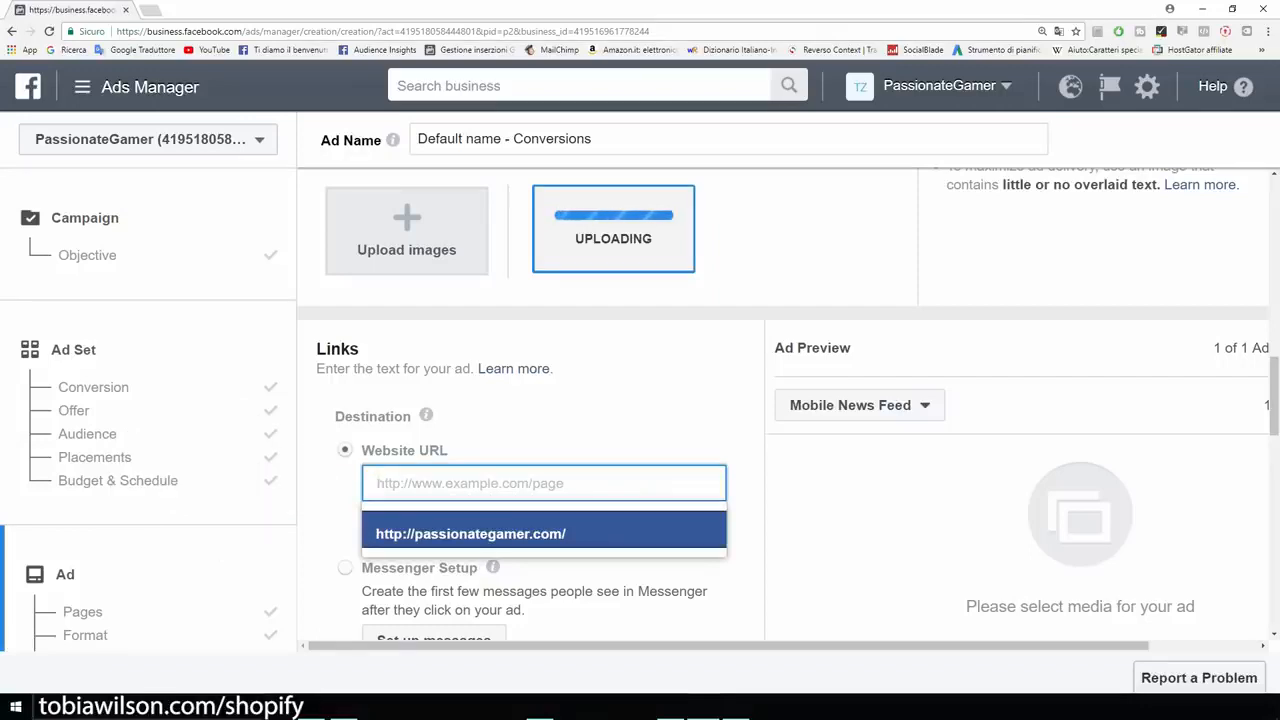
type("exam")
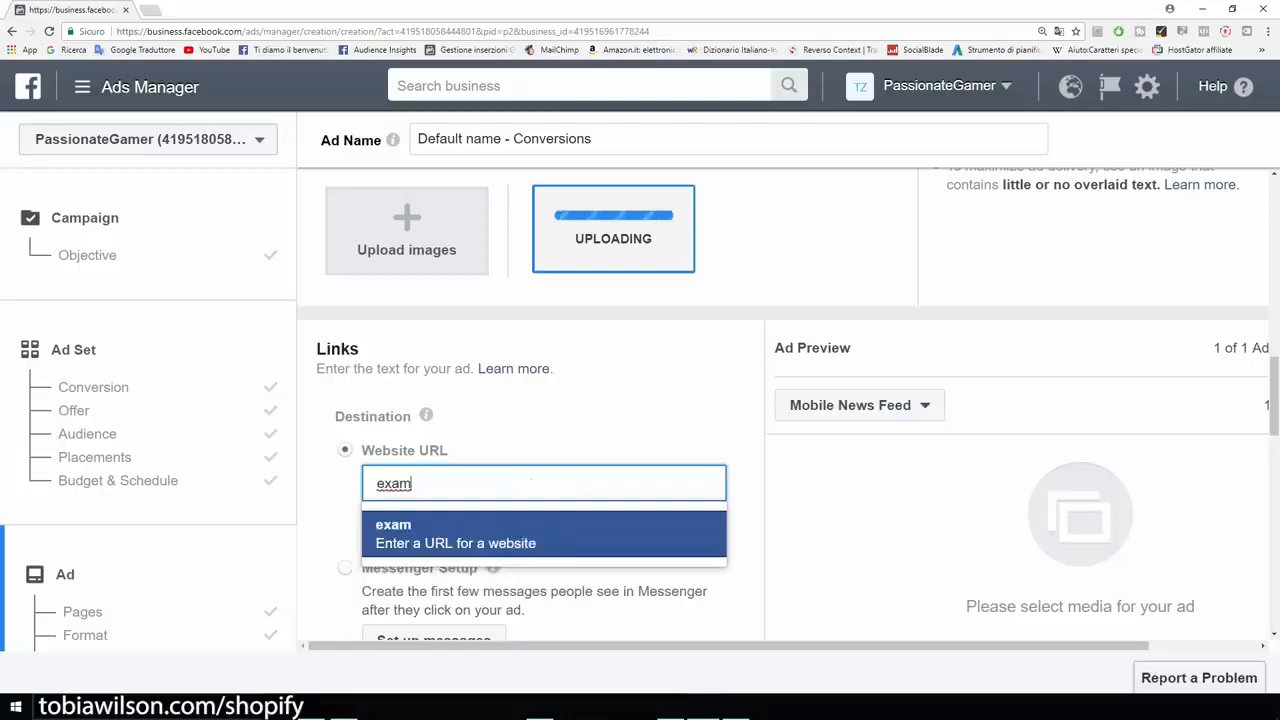
type("ple.co")
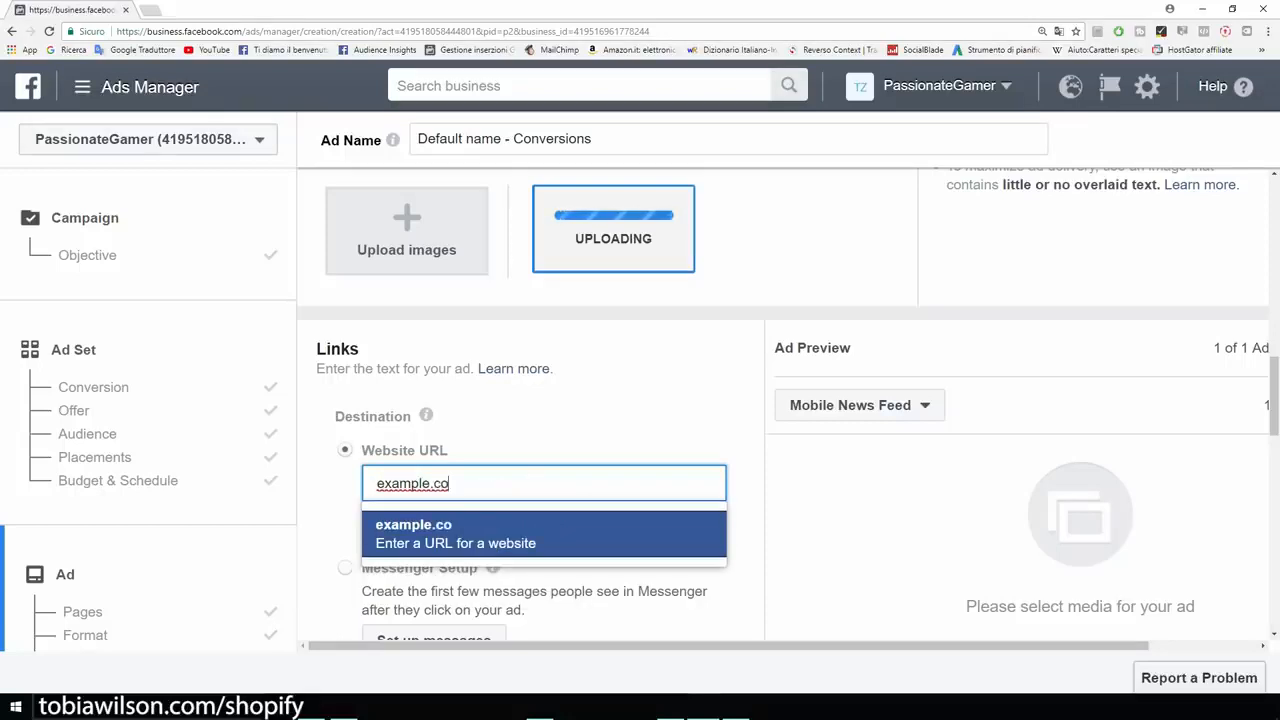
type("m")
key("Return")
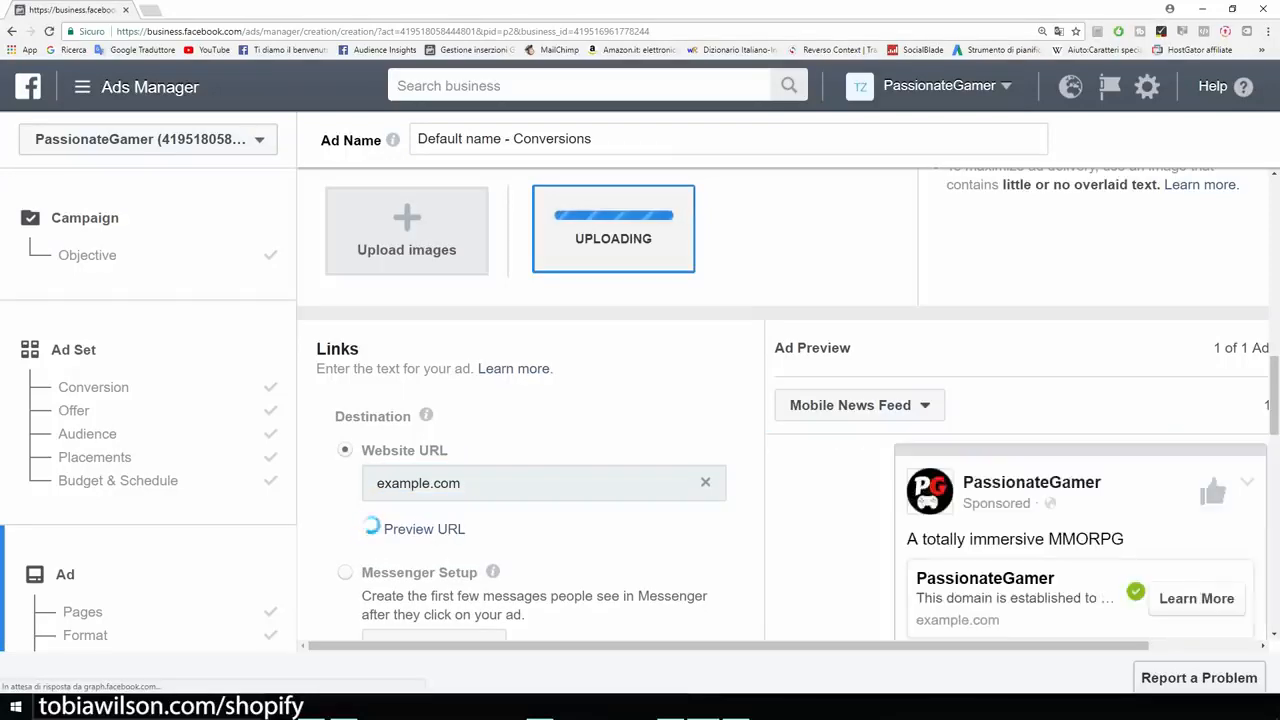
scroll(783, 404, "up", 1)
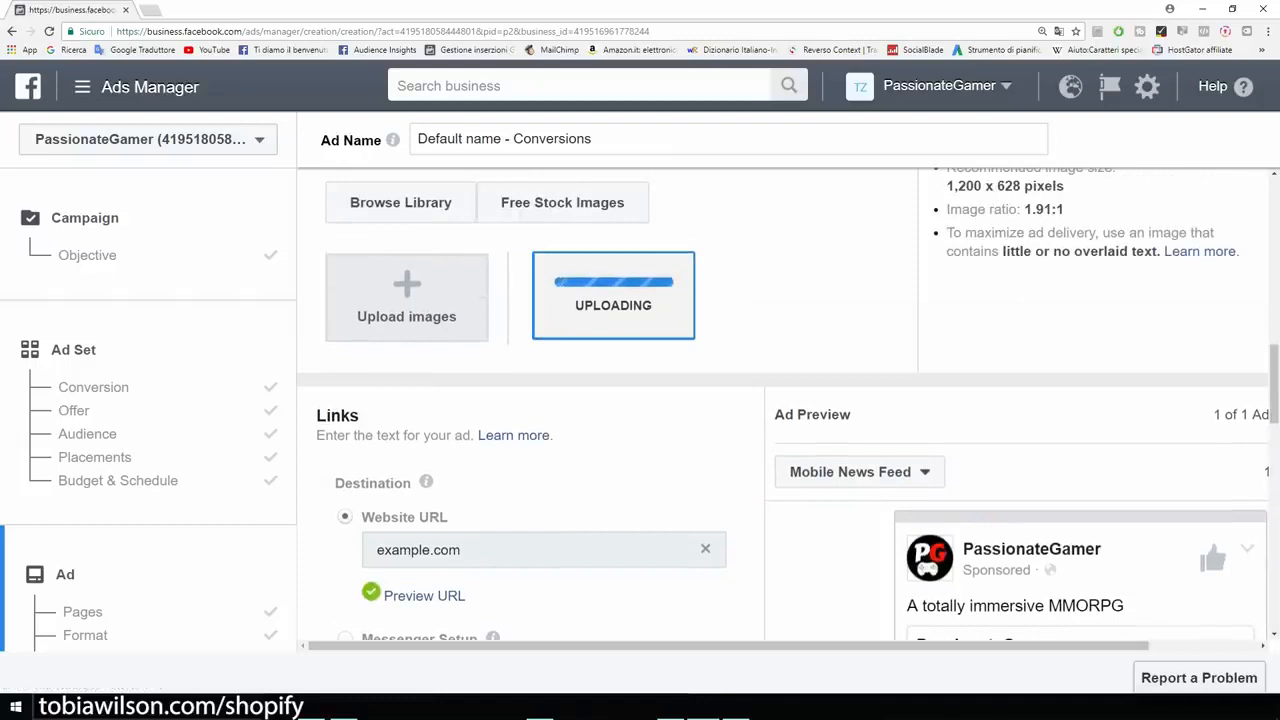
scroll(783, 404, "down", 1)
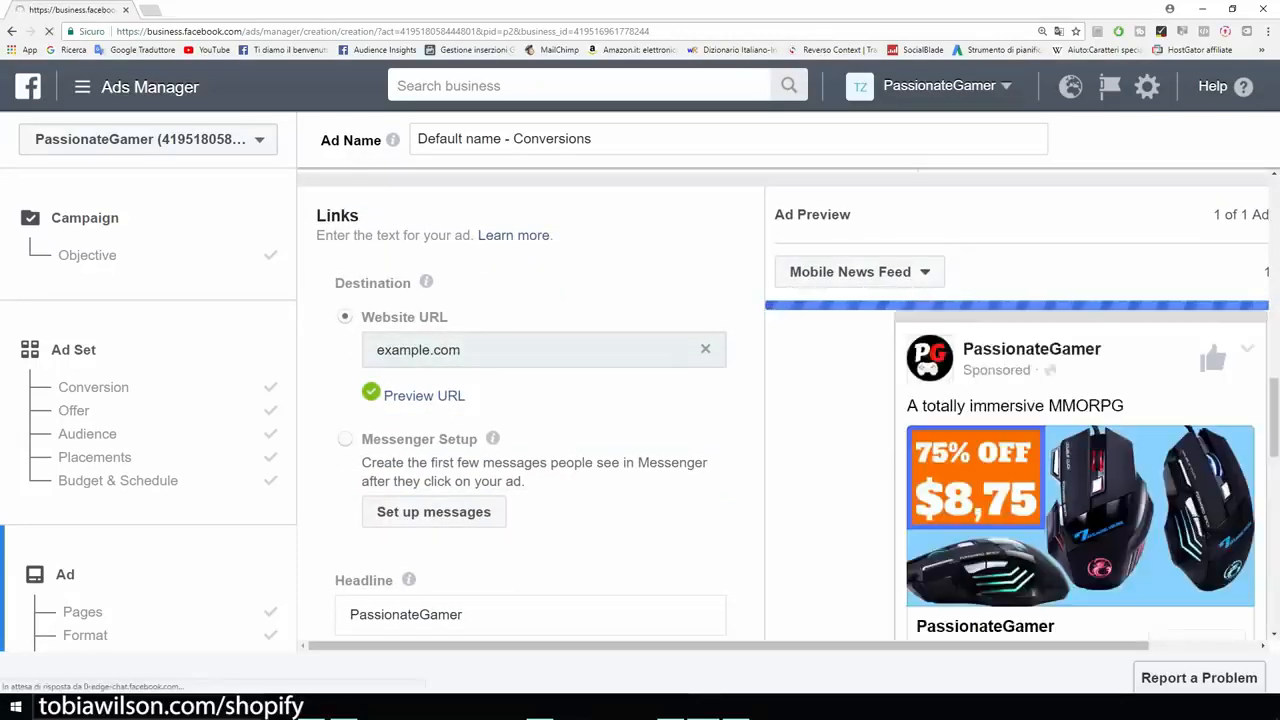
- Switch to OpenOffice Writer, copy the prepared gaming mouse ad text and return to the ad form
scroll(530, 405, "down", 2)
scroll(1020, 400, "down", 2)
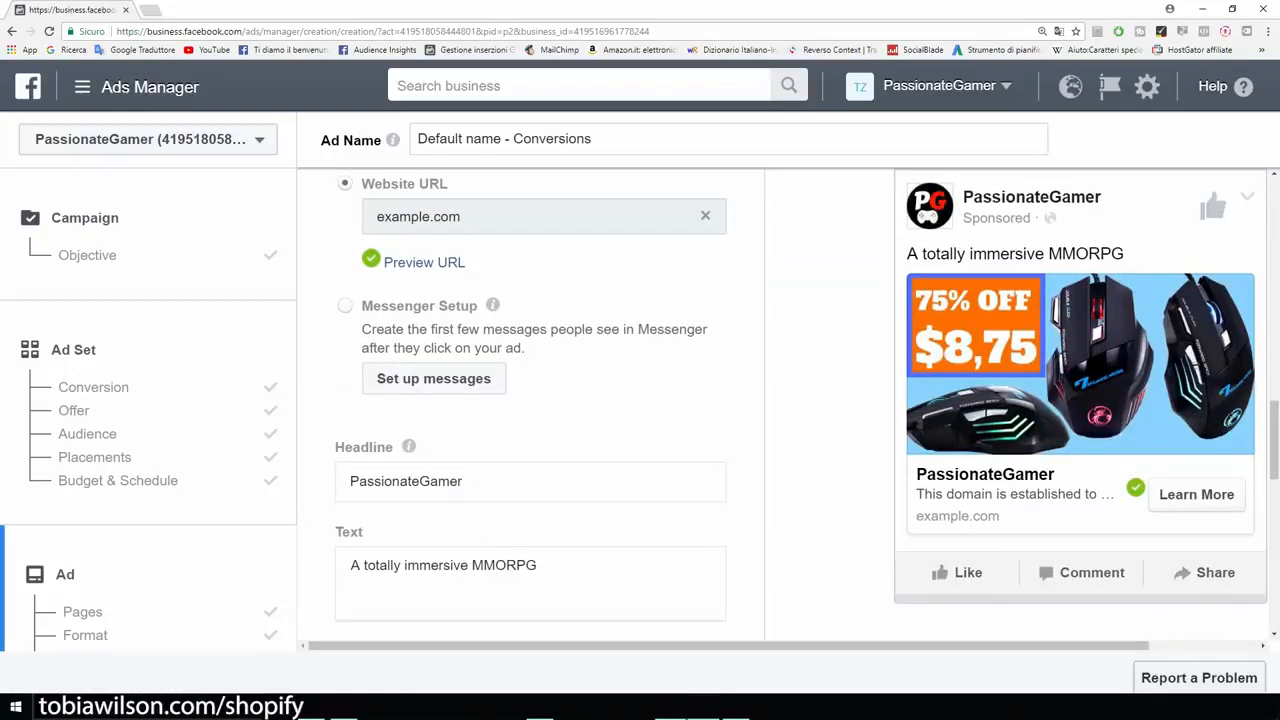
left_click(671, 708)
right_click(413, 225)
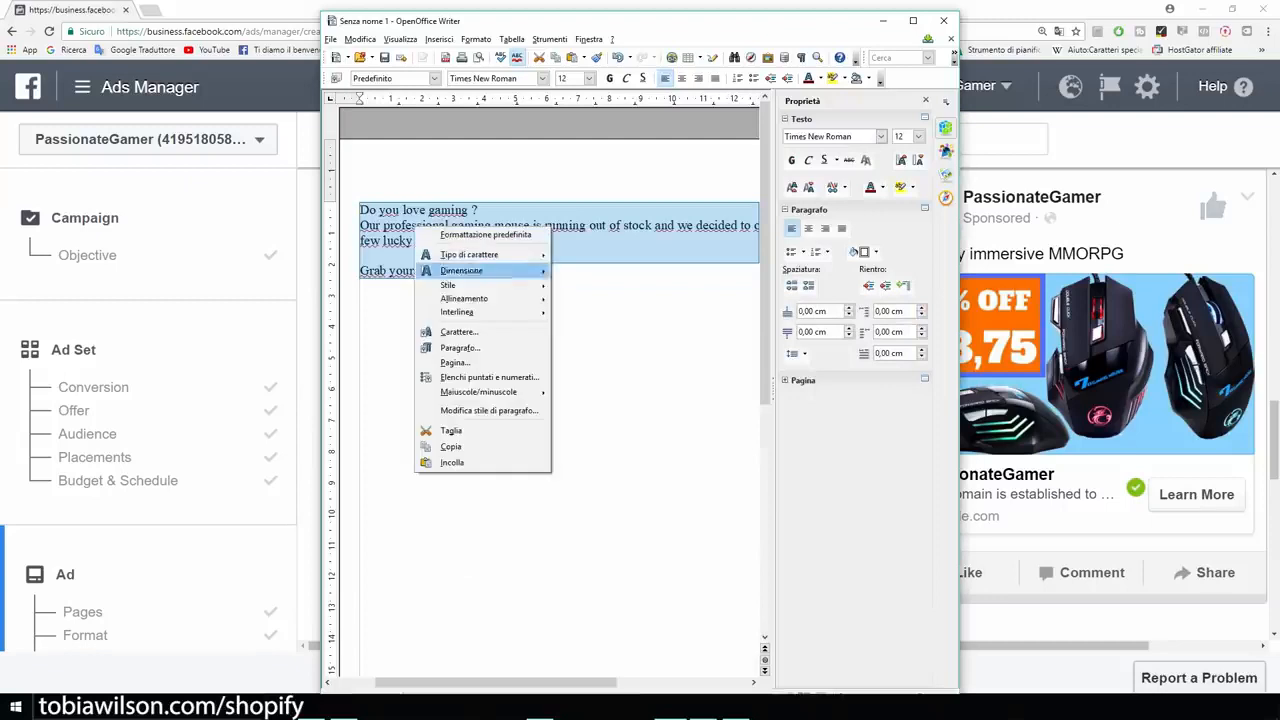
left_click(450, 448)
left_click(883, 21)
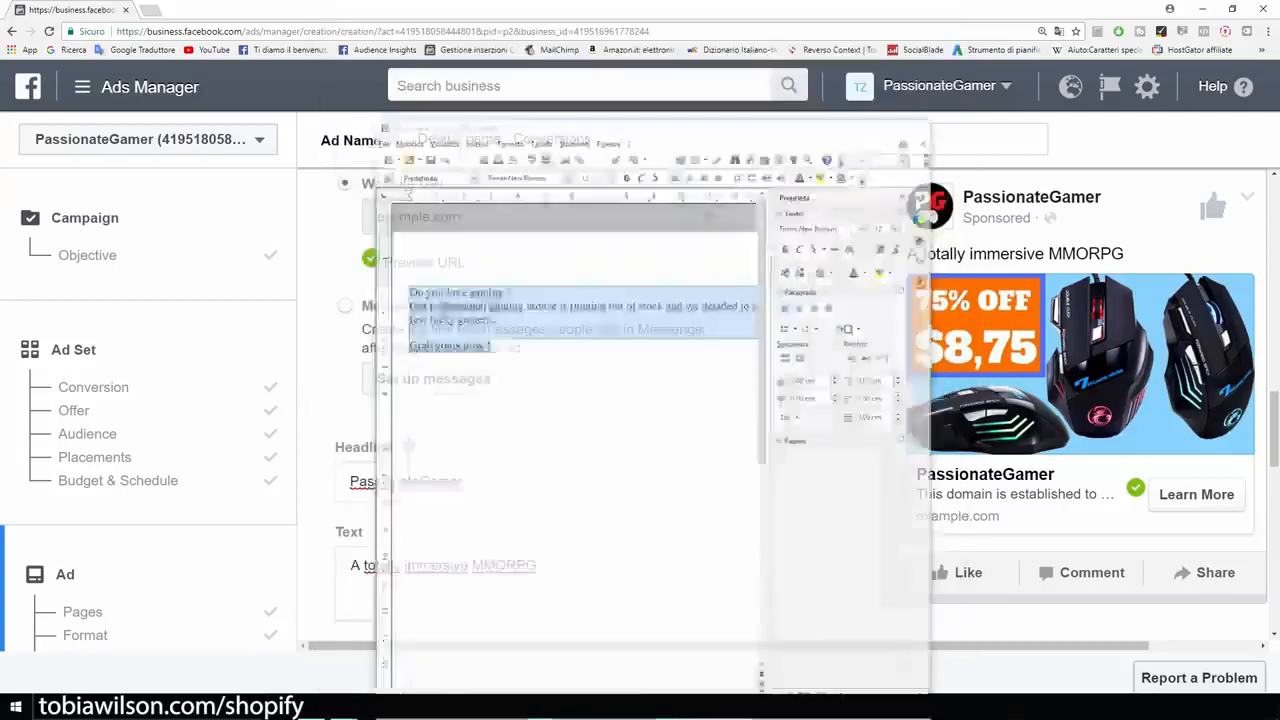
- Replace the ad's default text with the copied gaming mouse copy and dismiss the placements notice without removing any placements
scroll(530, 400, "down", 2)
left_click(541, 434)
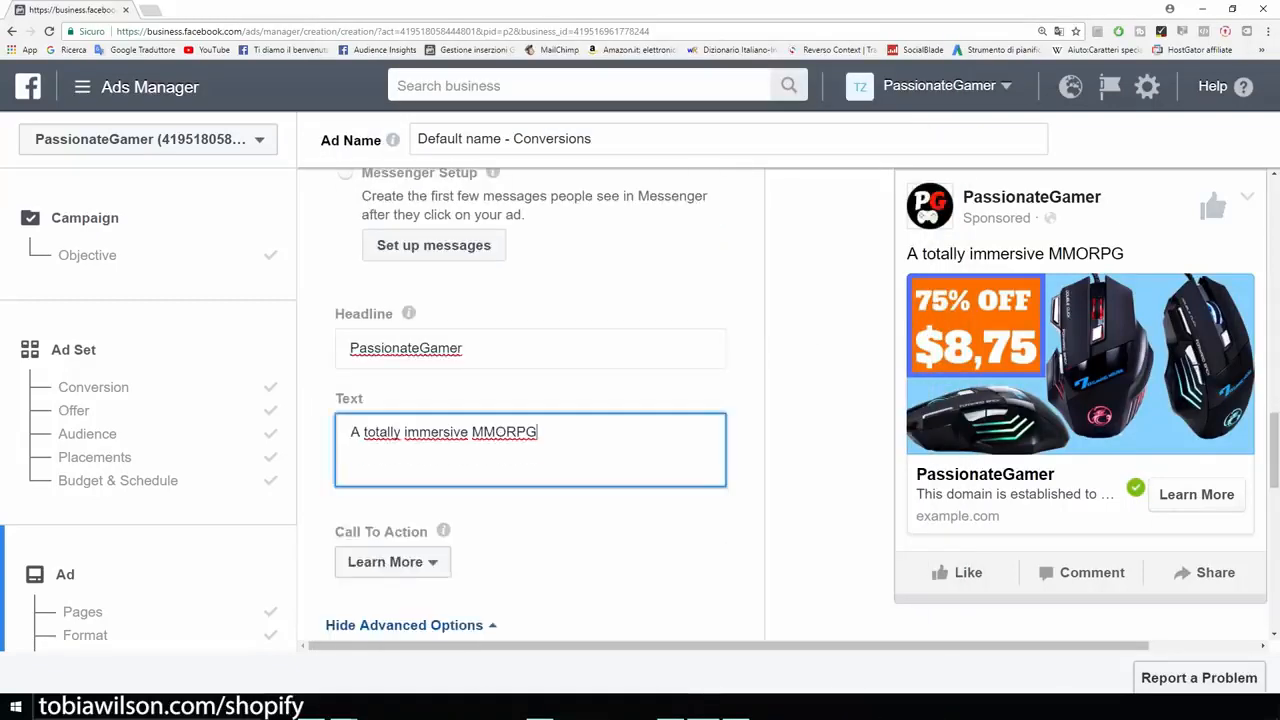
left_click_drag(541, 434, 348, 434)
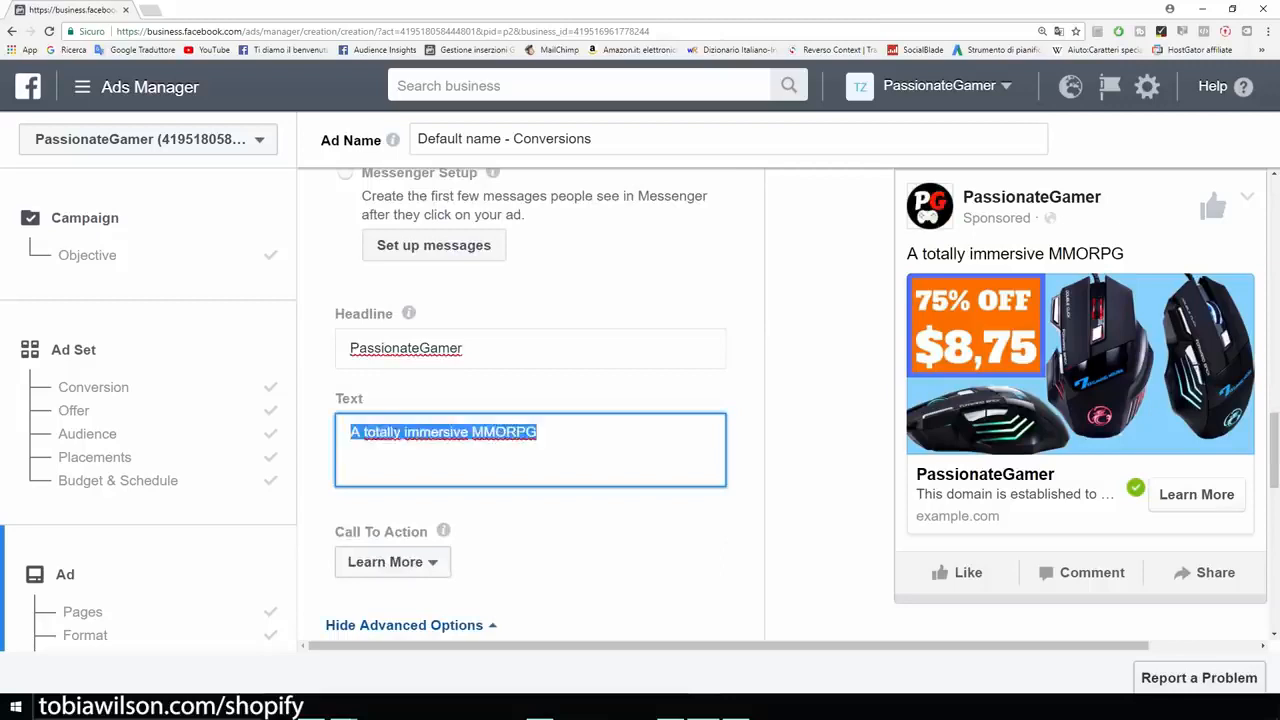
type("Do you love gaming ?  Our professional gaming mouse is running out of stock and we decided to offer a 75% discount to a few lucky gamers.  Grab yours now !")
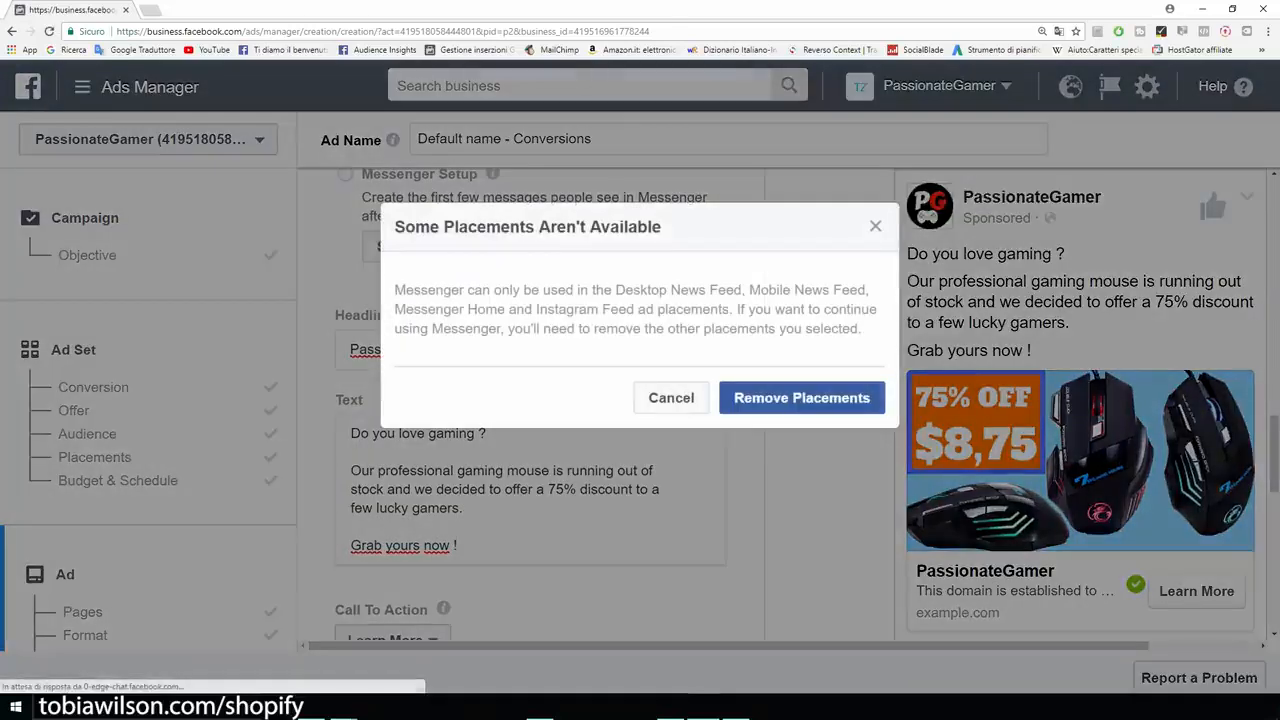
left_click(671, 398)
mouse_move(729, 646)
left_mouse_down()
mouse_move(837, 646)
mouse_move(727, 646)
left_mouse_up()
- Change the ad's headline to "Professional Gaming Mouse"
left_click_drag(466, 350, 284, 354)
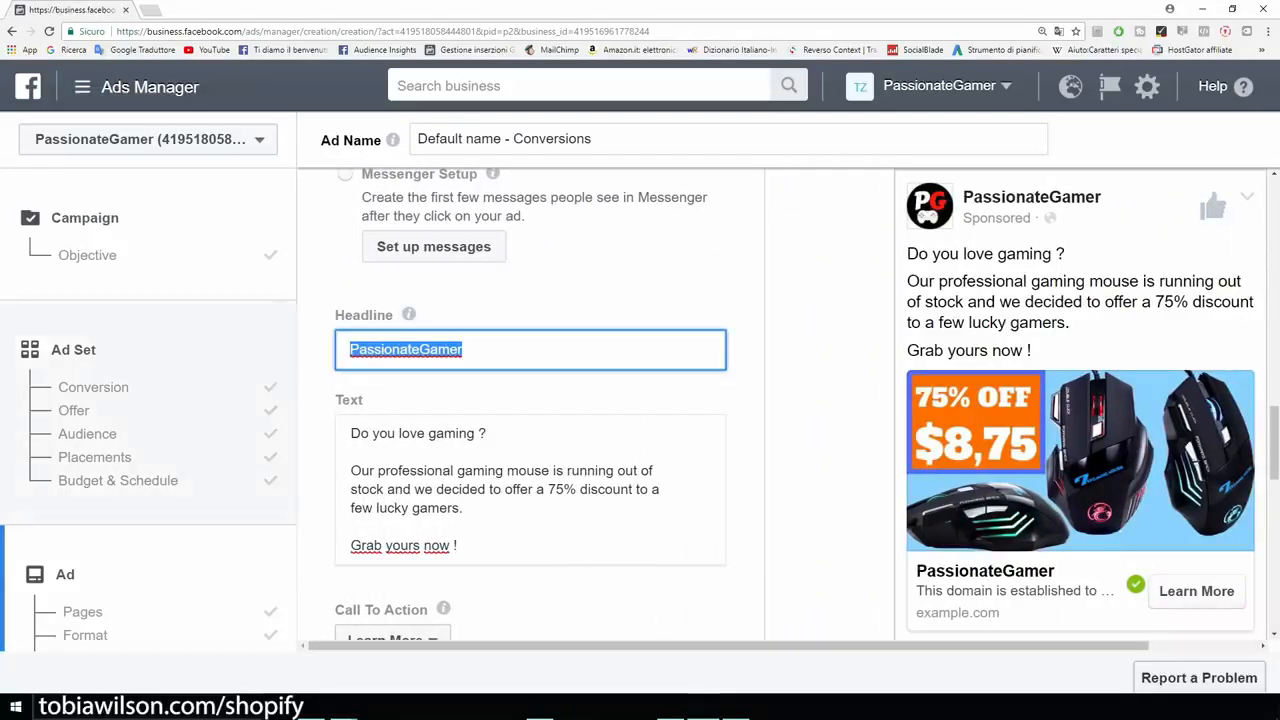
type("Professioa")
key("BackSpace")
type("nal Gaming Mouse")
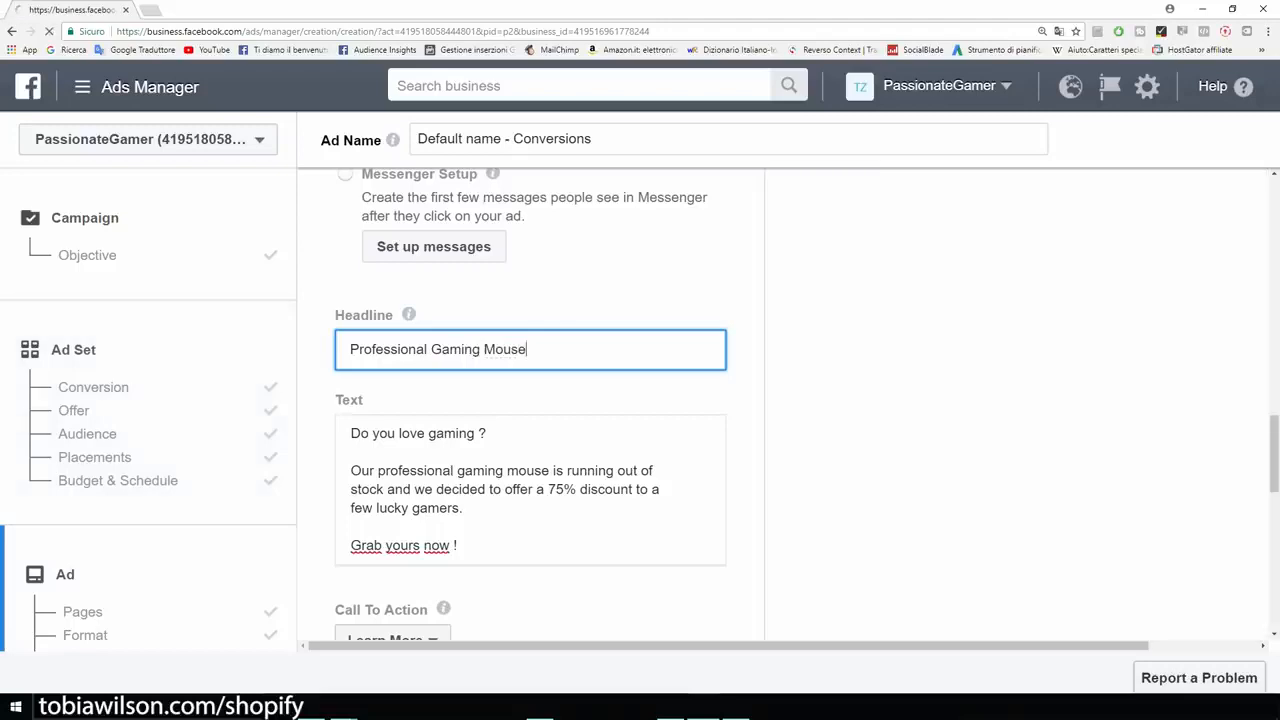
- Set the ad's call to action to Shop Now
scroll(530, 450, "down", 2)
left_click(392, 507)
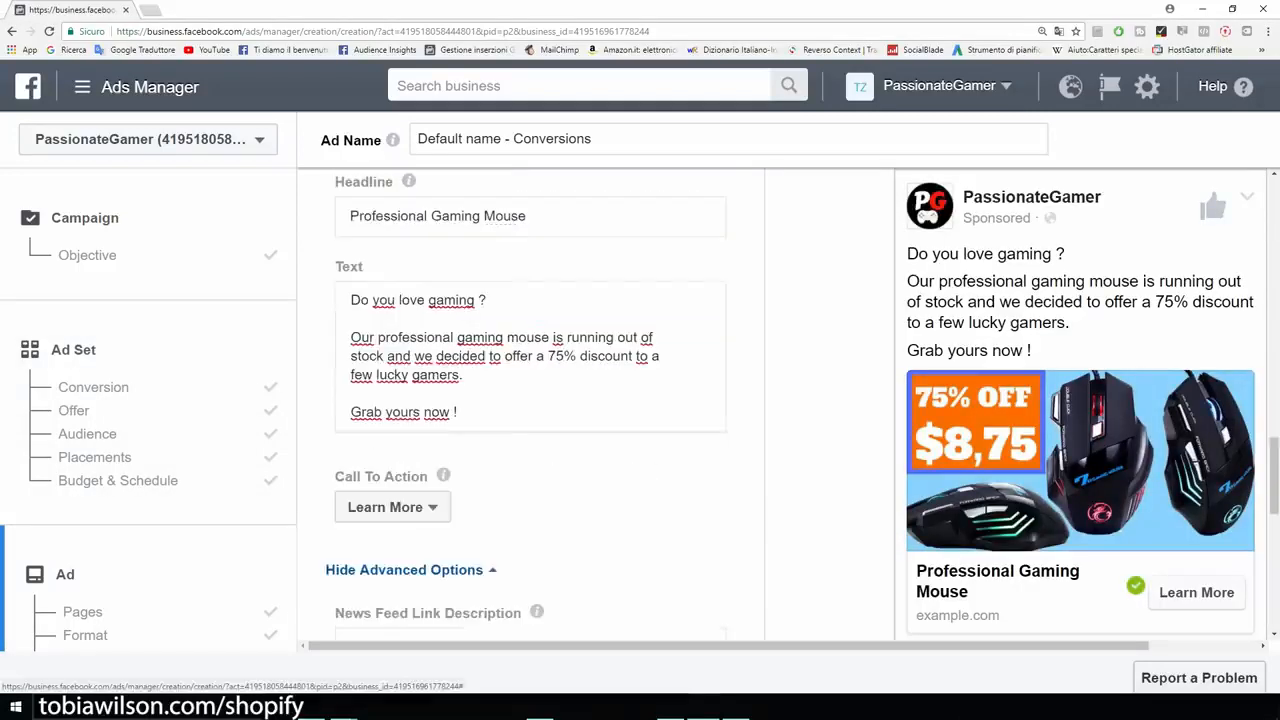
left_click(392, 507)
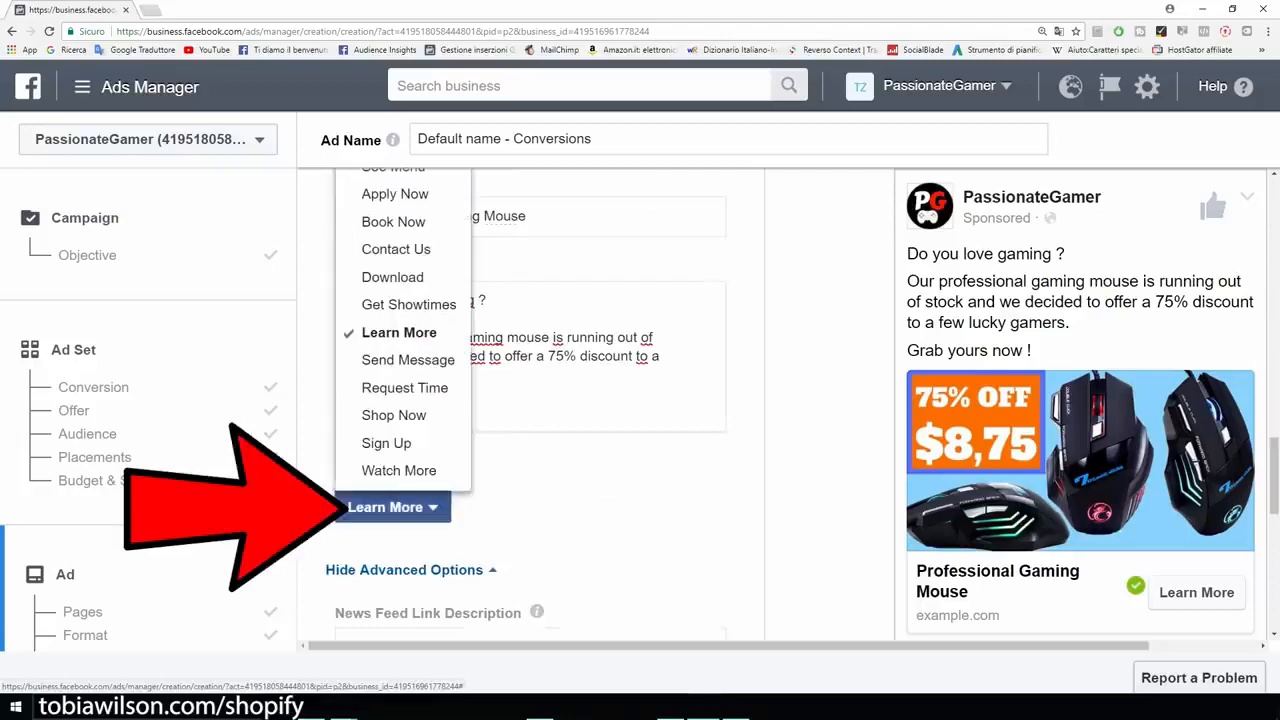
left_click(393, 415)
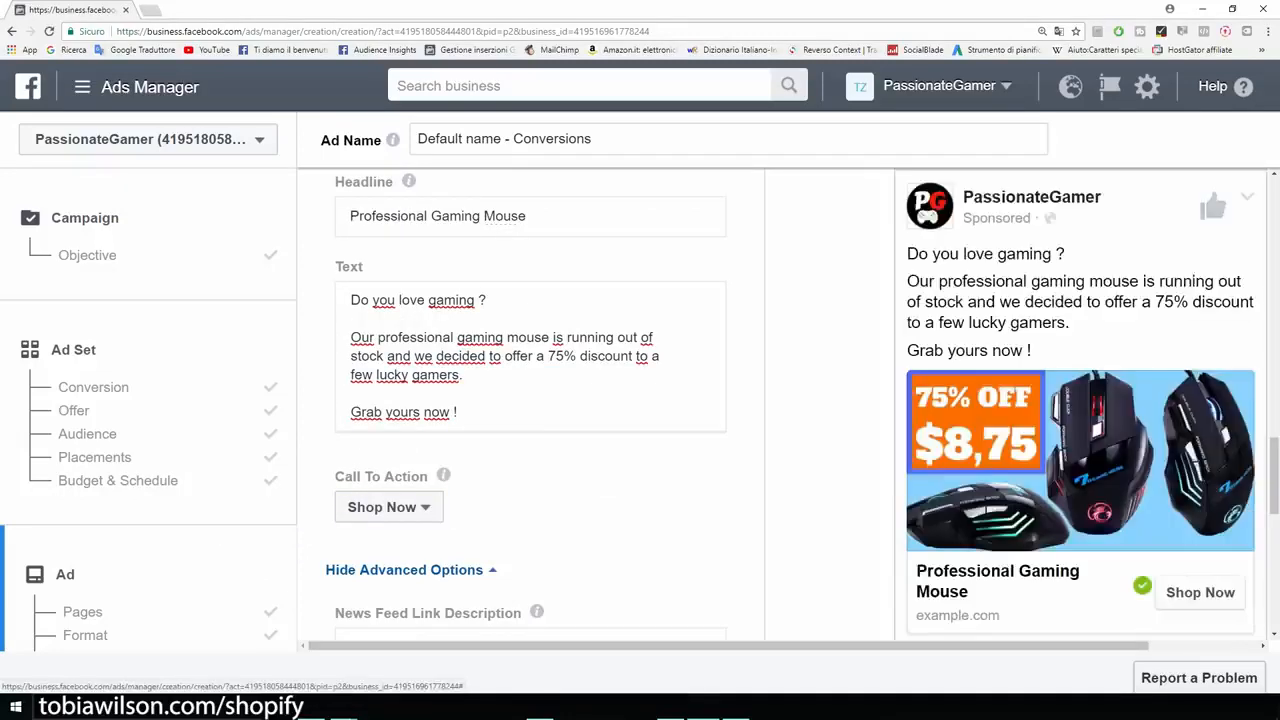
- Review the advanced options and the Facebook pixel used for conversion tracking, and confirm the ad
scroll(530, 400, "down", 1)
scroll(530, 400, "down", 2)
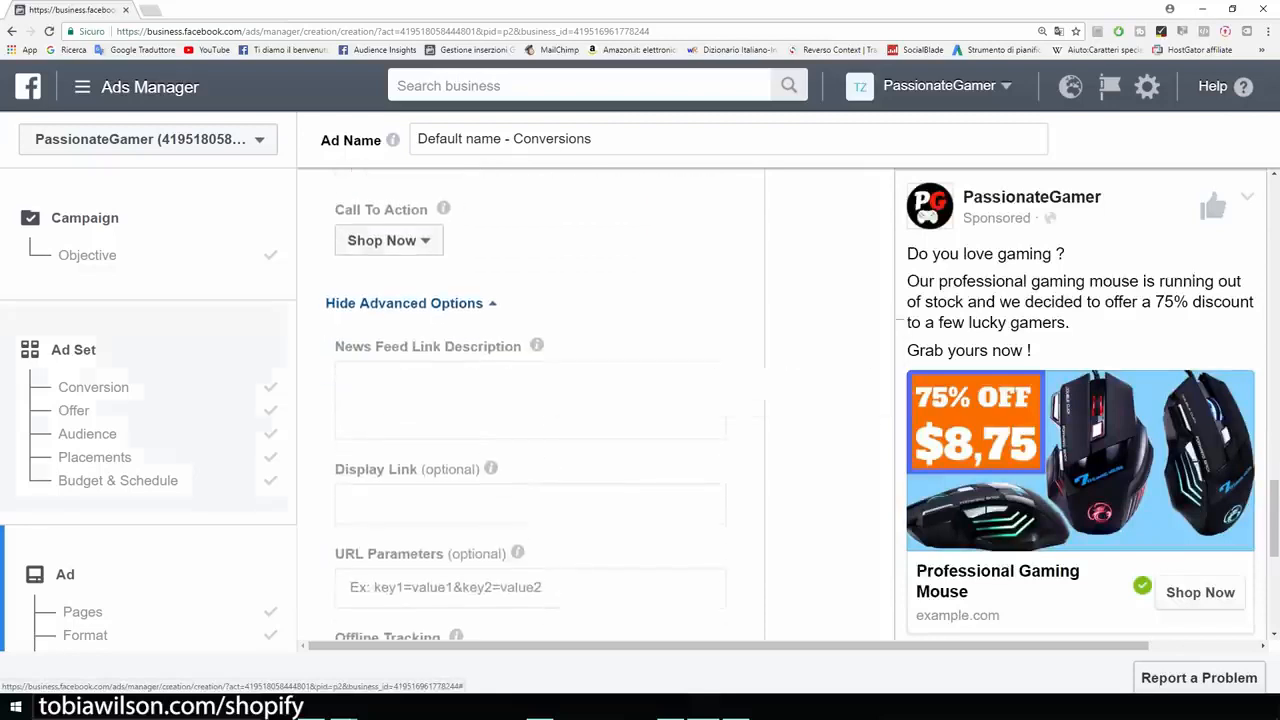
scroll(530, 400, "down", 1)
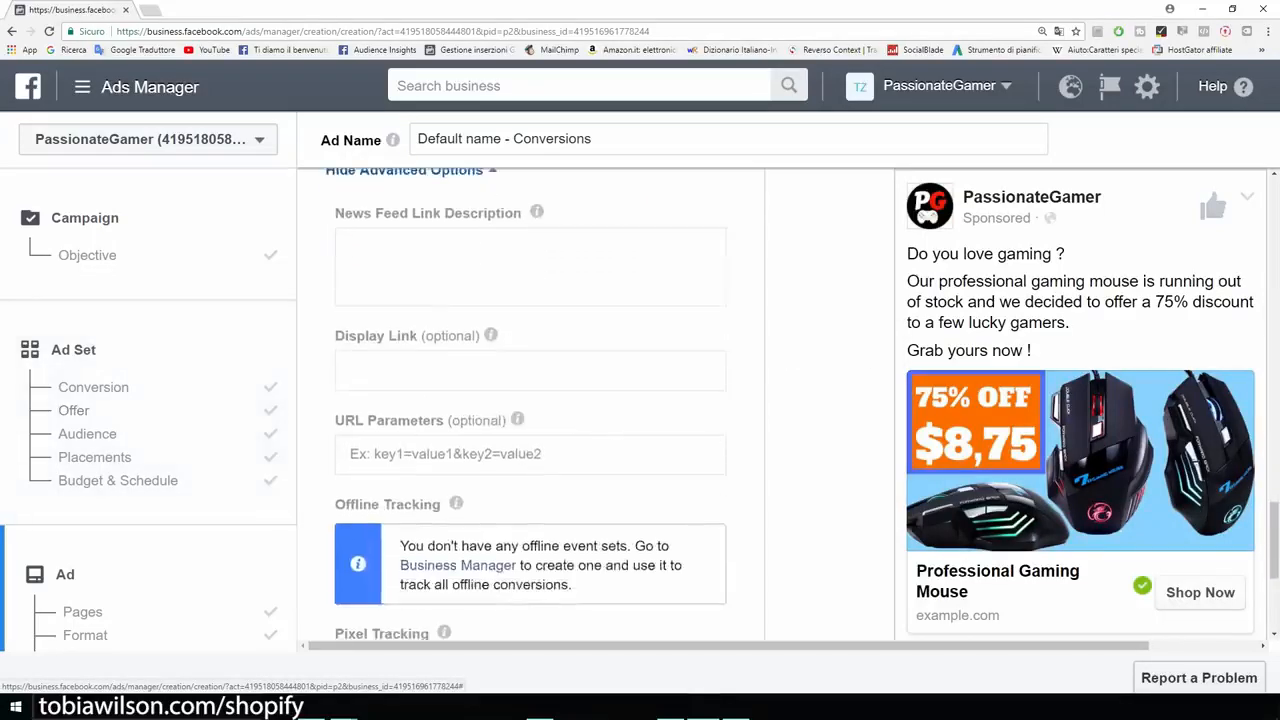
scroll(780, 400, "down", 3)
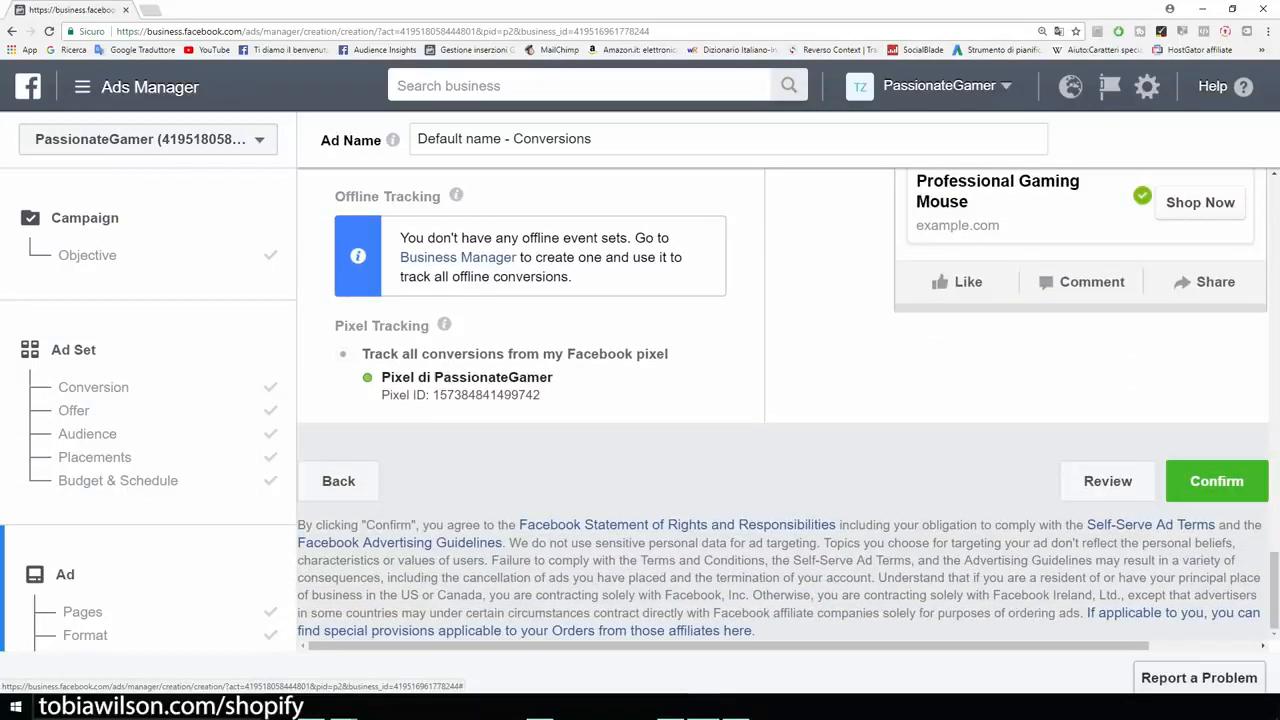
left_click_drag(381, 377, 553, 377)
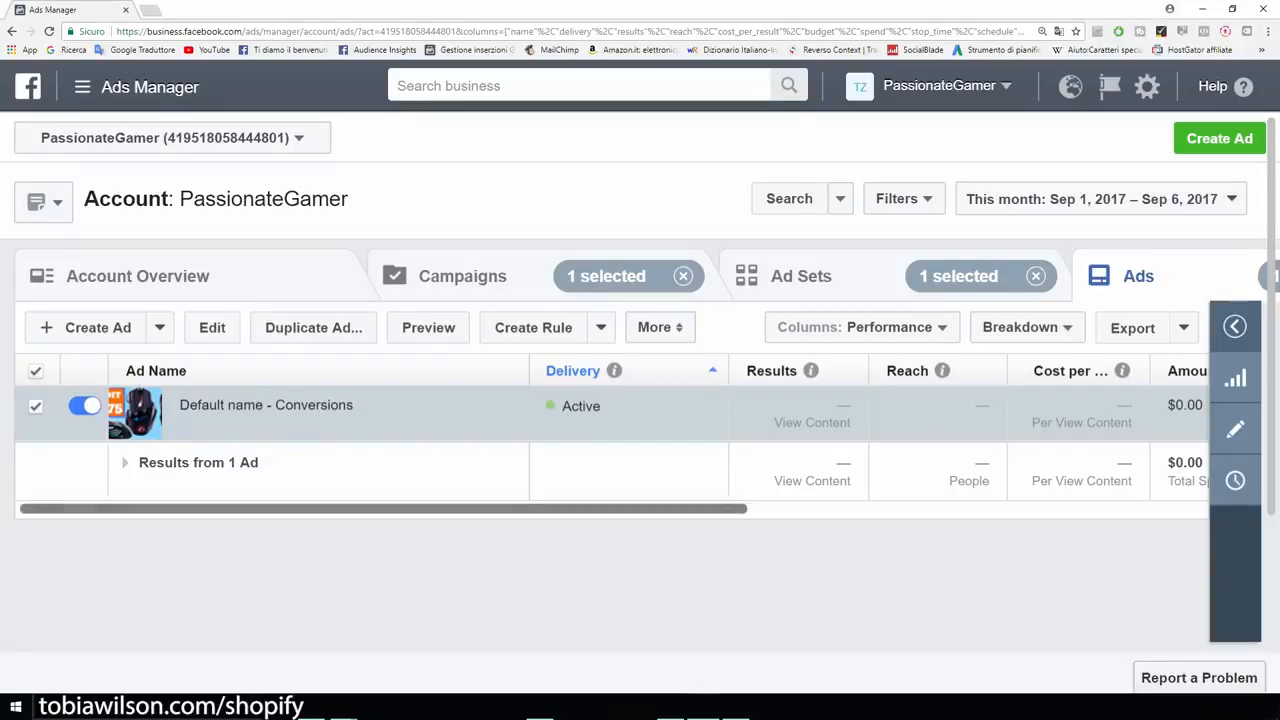
- Look over the ad's results columns, switch to the ad sets, and open the US - 18+ ad set for editing
scroll(615, 434, "right", 3)
scroll(660, 434, "right", 2)
scroll(660, 434, "left", 3)
scroll(615, 434, "left", 3)
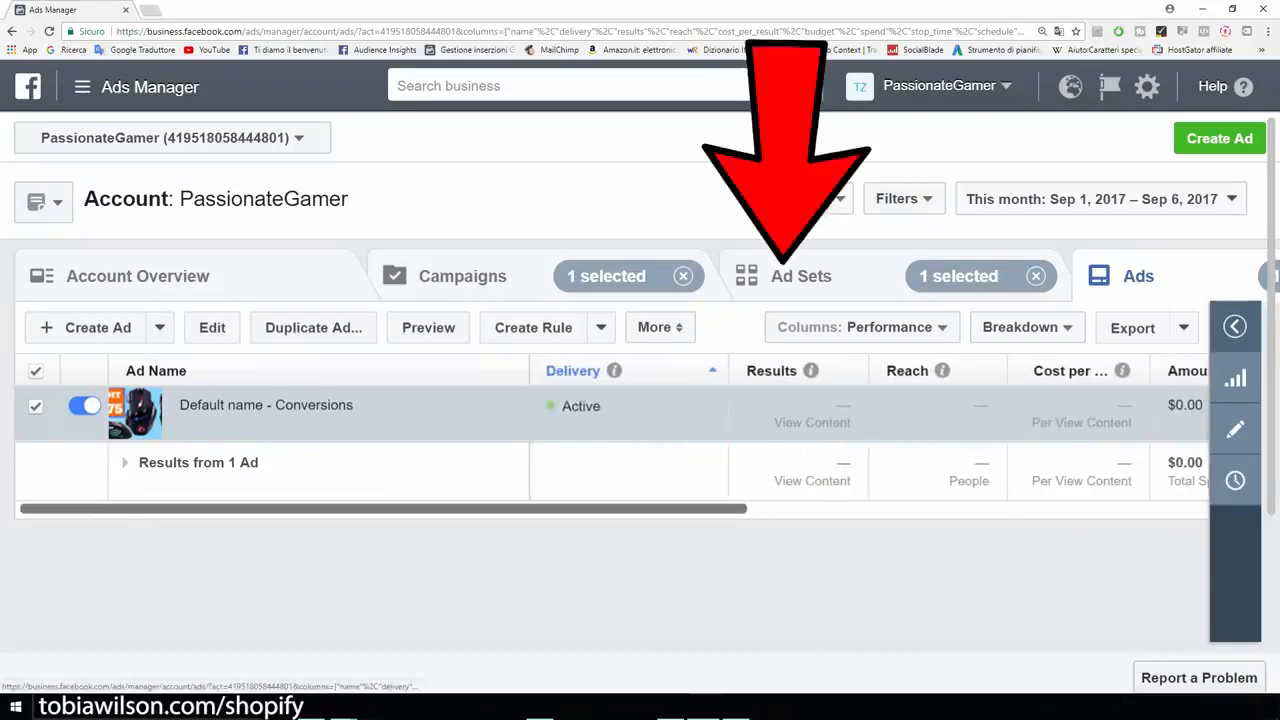
left_click(801, 276)
mouse_move(247, 423)
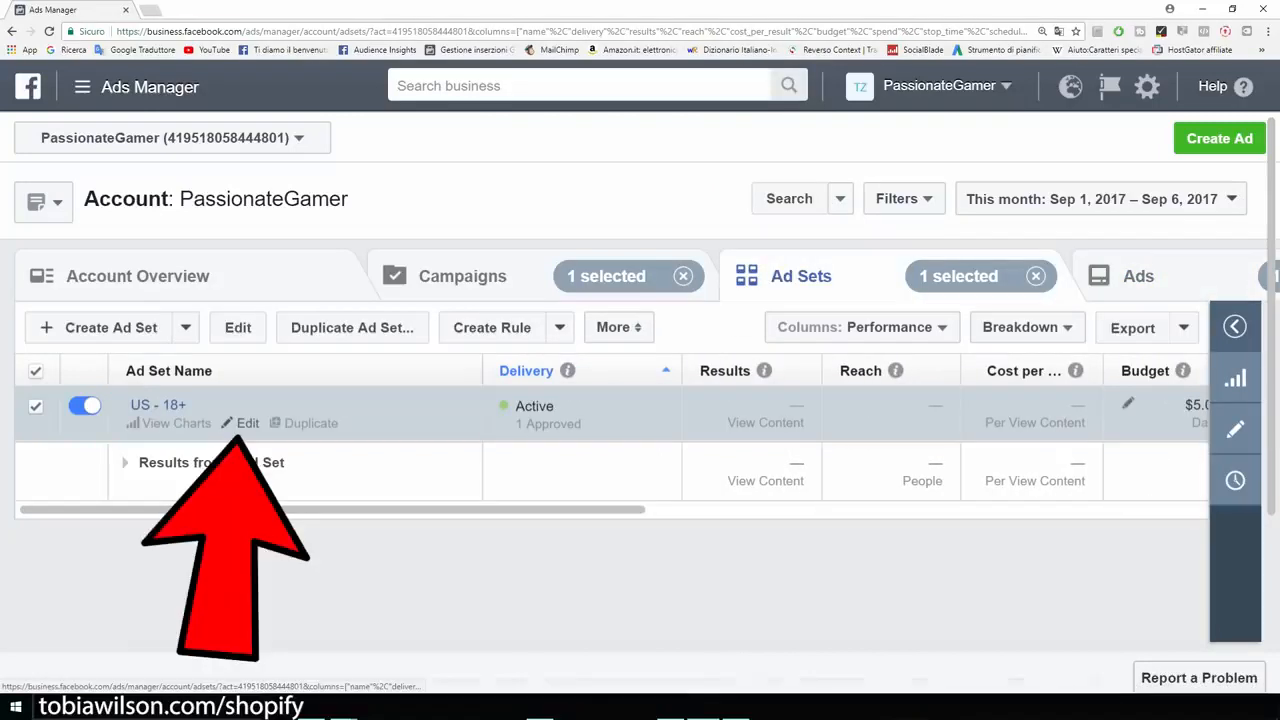
left_click(247, 423)
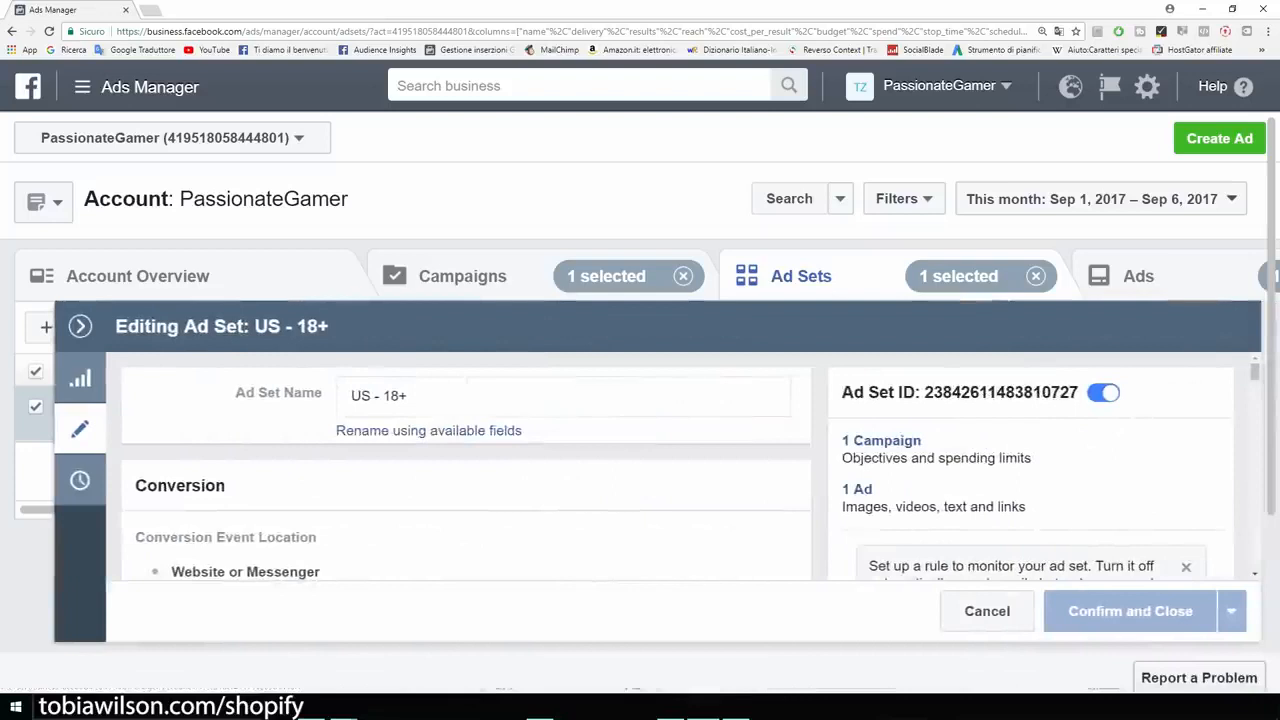
- Replace the ad set's View Content conversion event with the Add To Cart event of the PassionateGamer pixel
scroll(466, 466, "down", 5)
scroll(466, 466, "up", 1)
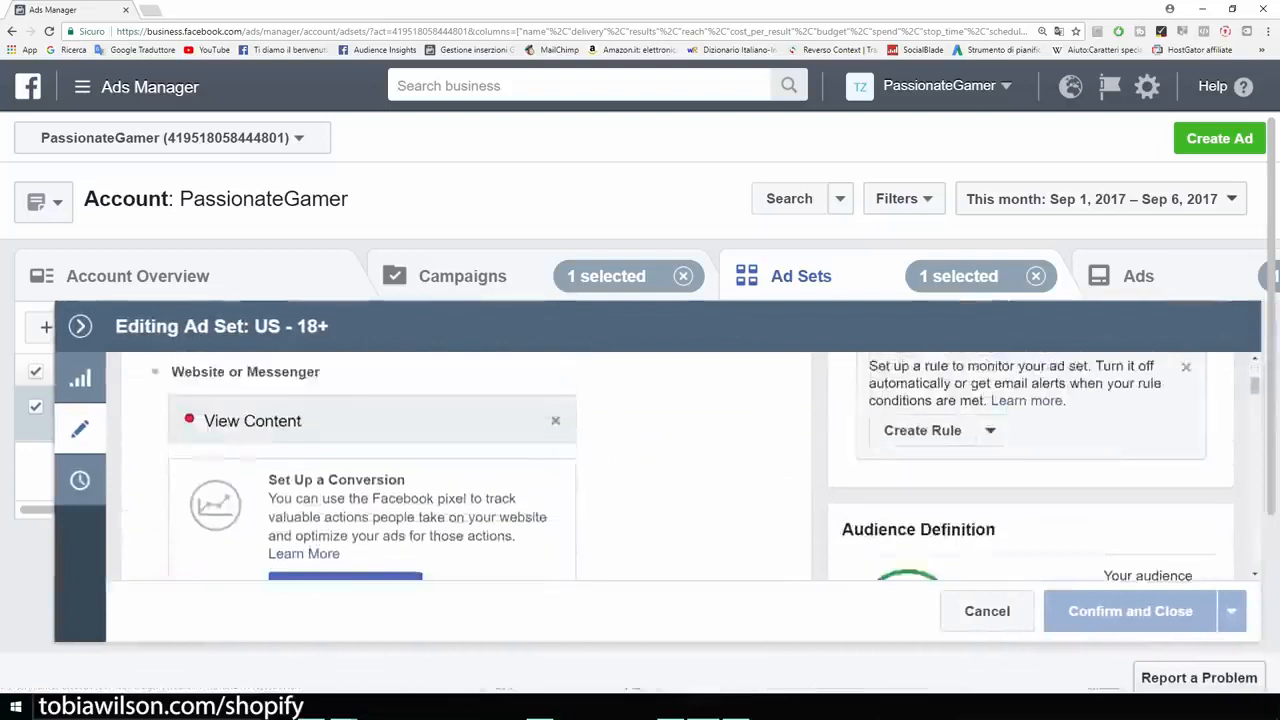
left_click(555, 421)
scroll(366, 460, "down", 2)
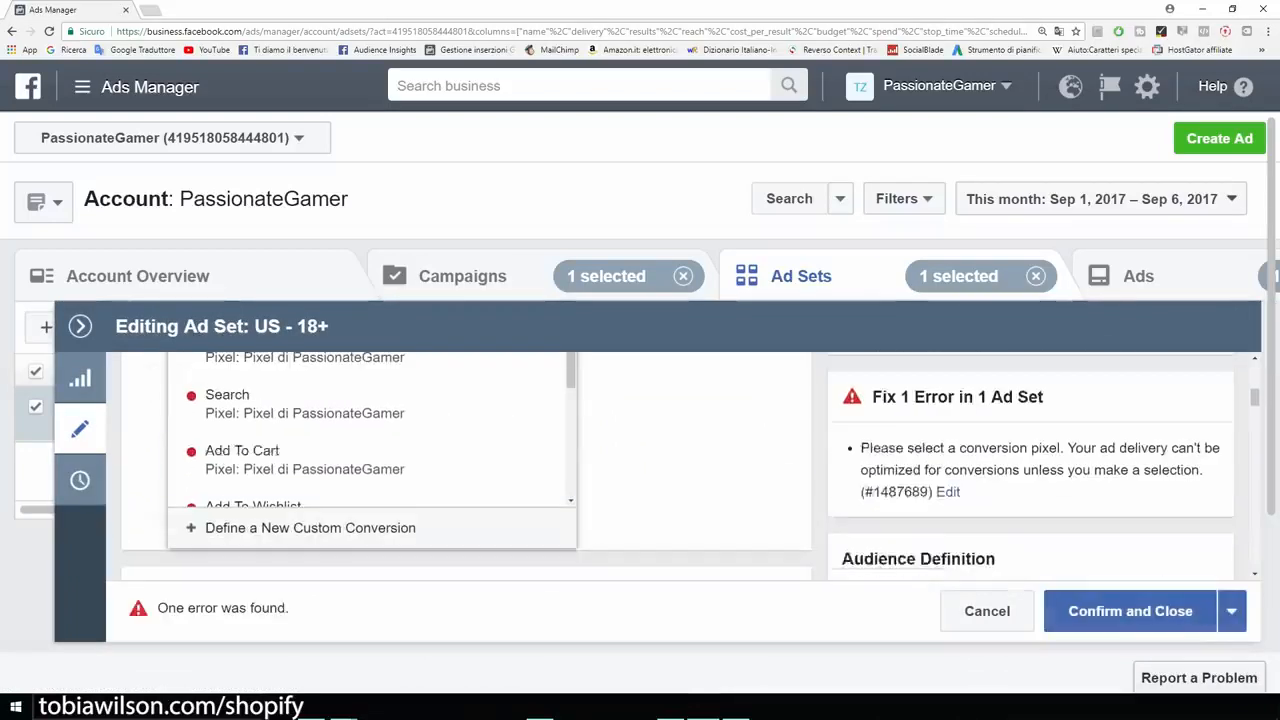
left_click(366, 460)
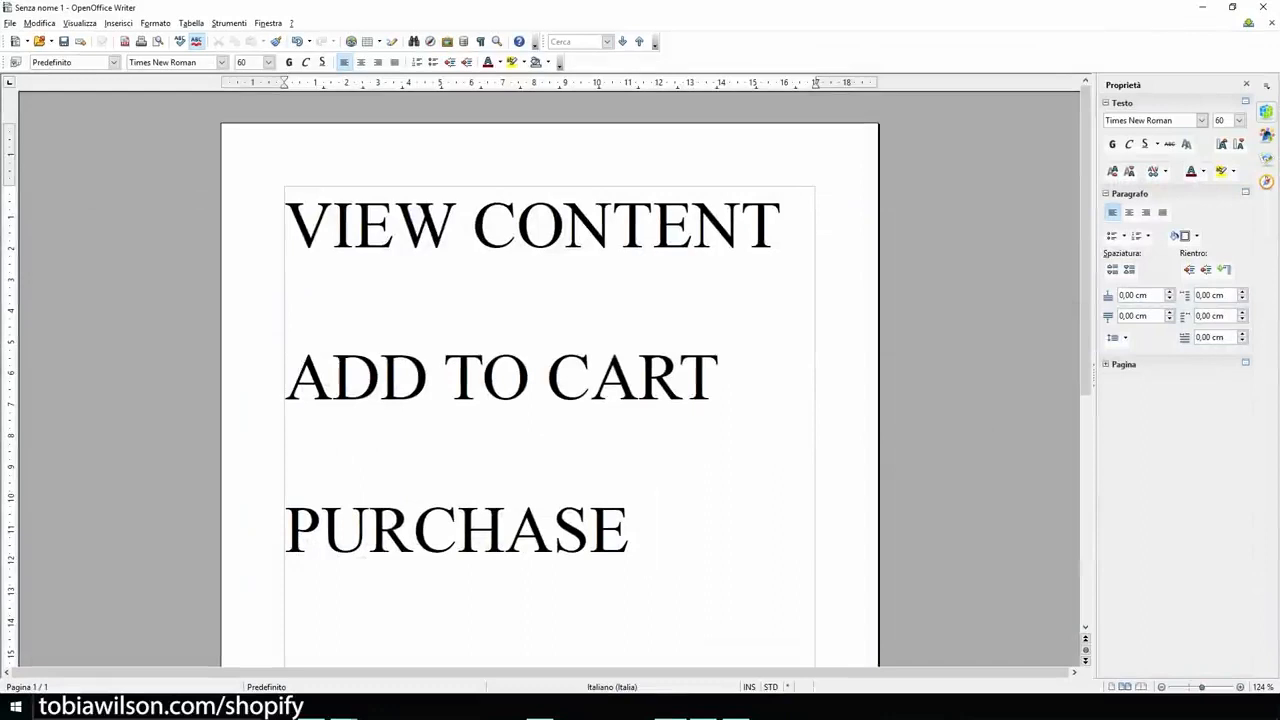
- Switch to the OpenOffice Writer notes and highlight the word PURCHASE, clearing the selection again
key("shift+Left")
key("shift+Left")
key("shift+Left")
key("shift+Left")
key("shift+Left")
key("shift+Left")
key("shift+Left")
key("shift+Left")
key("shift+Left")
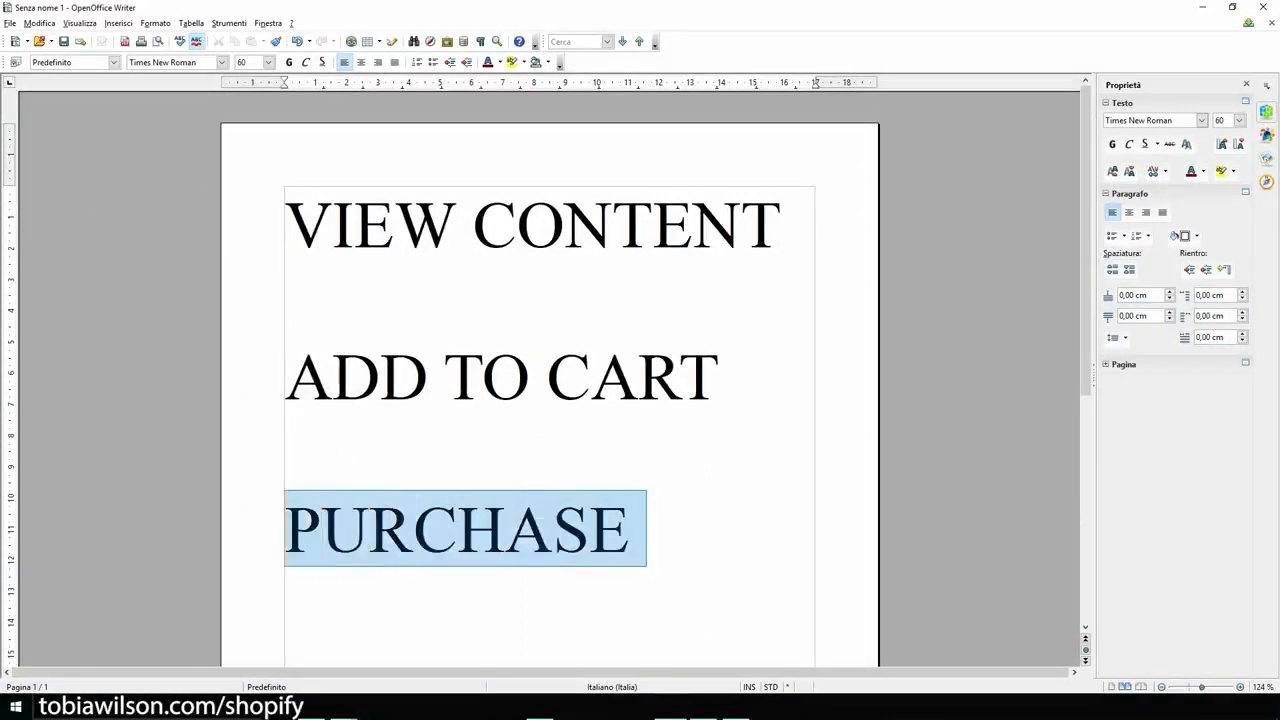
key("Left")
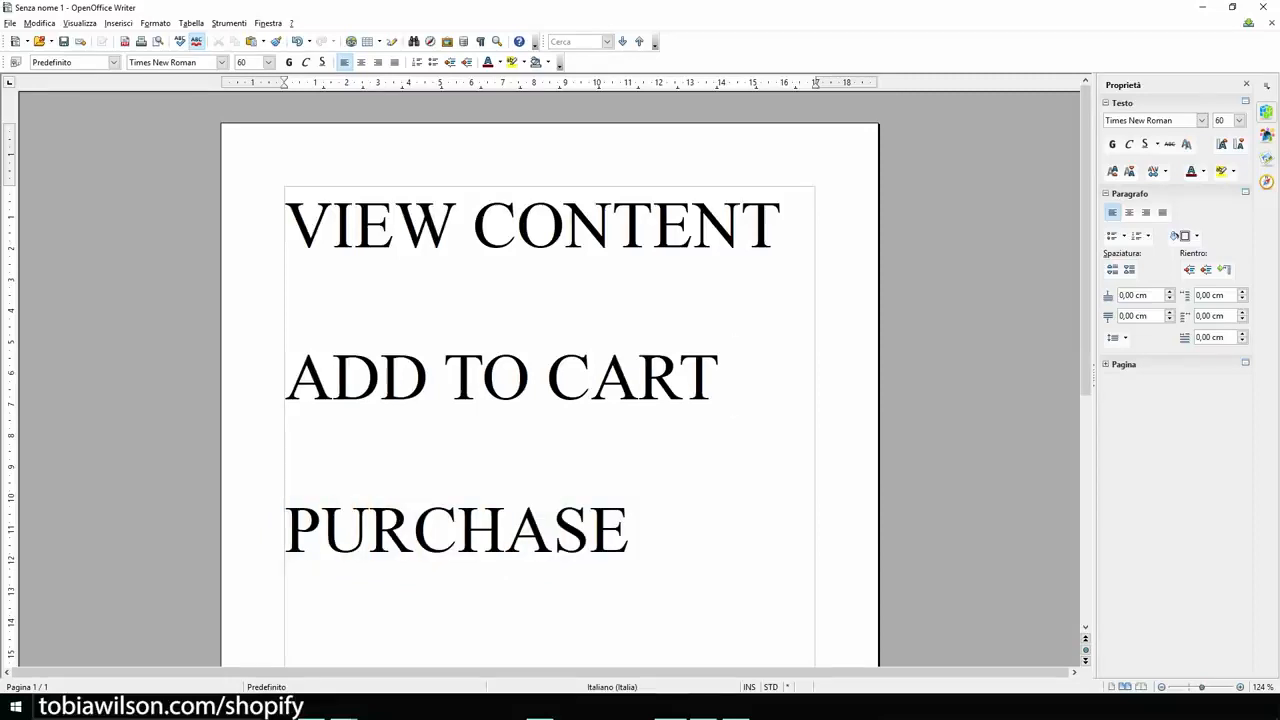
- Highlight the whole list from VIEW CONTENT to PURCHASE, deselect it, and minimize the document
key("ctrl+Home")
key("shift+Right")
key("shift+Right")
key("shift+Right")
key("shift+Right")
key("shift+Right")
key("shift+Right")
key("shift+Right")
key("shift+Right")
key("shift+Right")
key("shift+Right")
key("shift+Right")
key("shift+Right")
key("shift+Right")
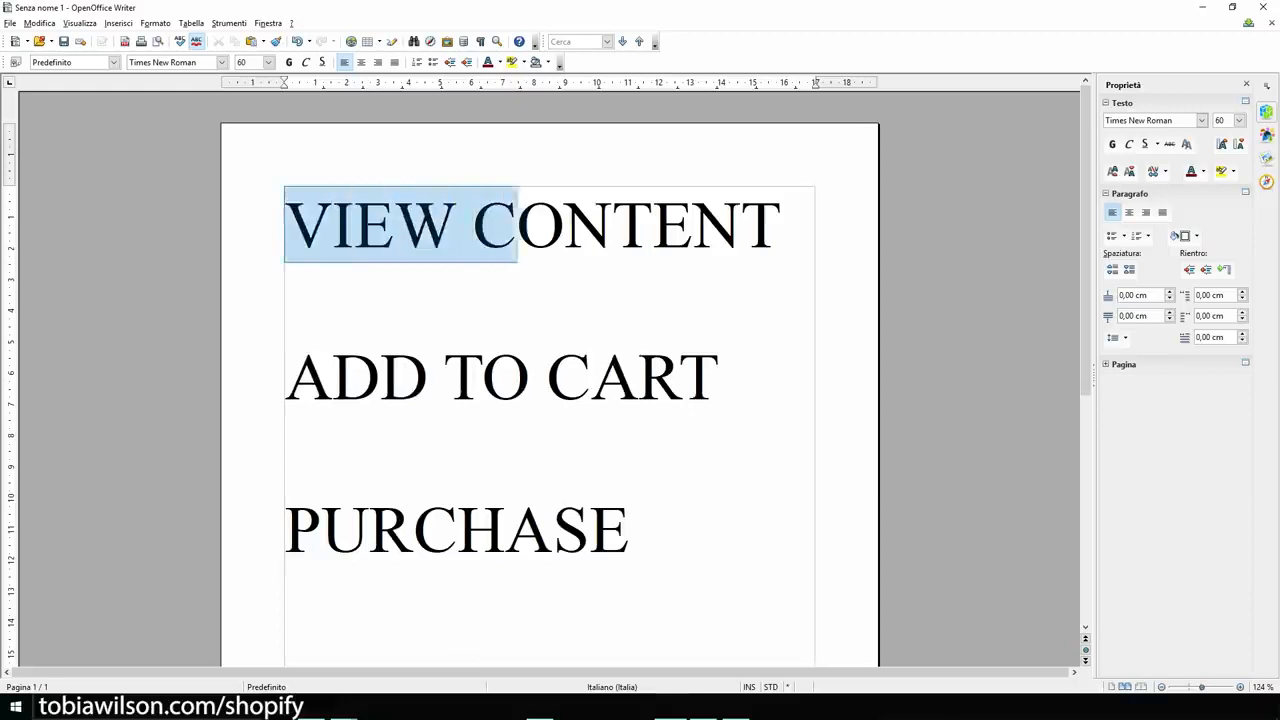
key("shift+Down")
key("shift+Down")
key("shift+Down")
key("shift+Down")
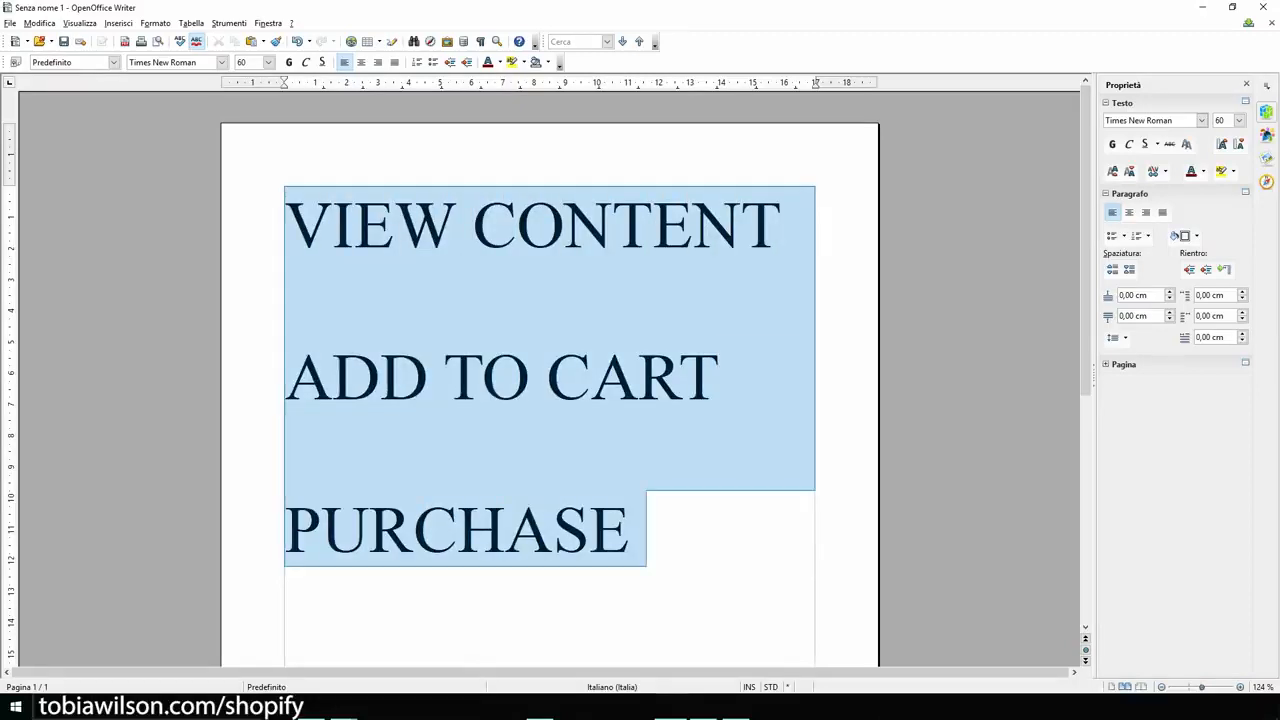
key("Right")
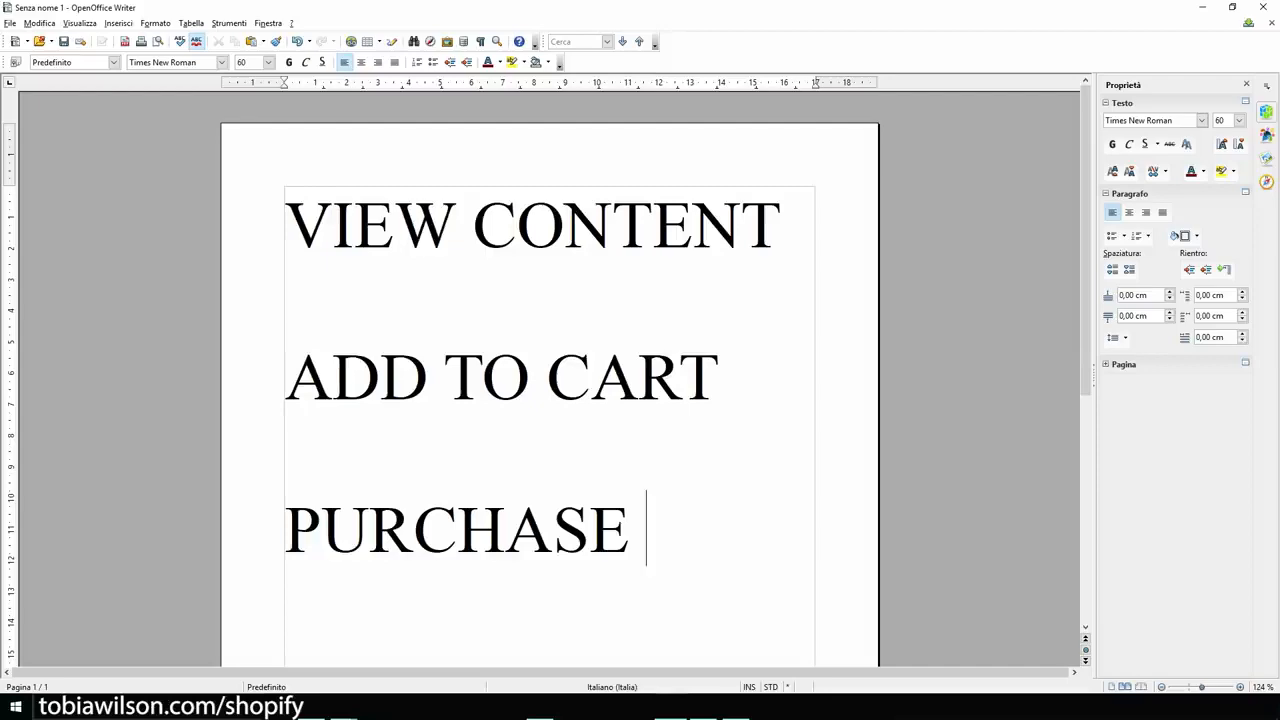
left_click(1202, 7)
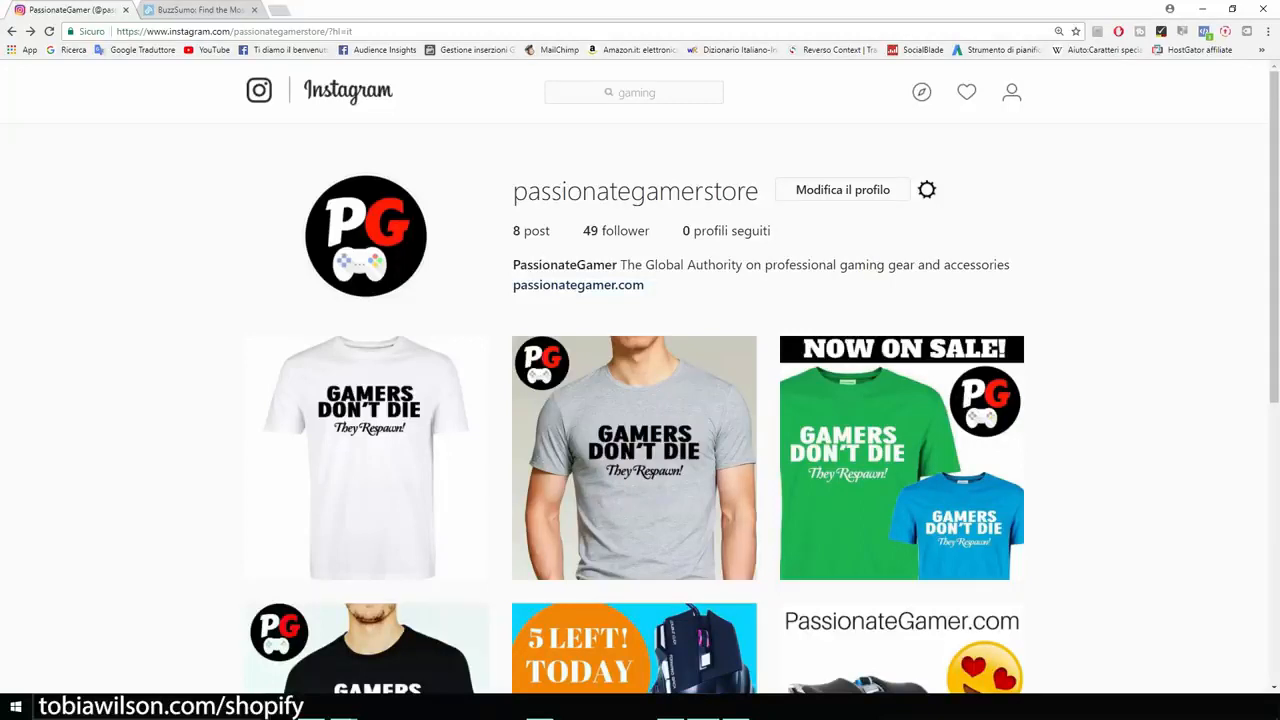
- Search Instagram for "pc" and open the pcgaming profile
left_click(634, 92)
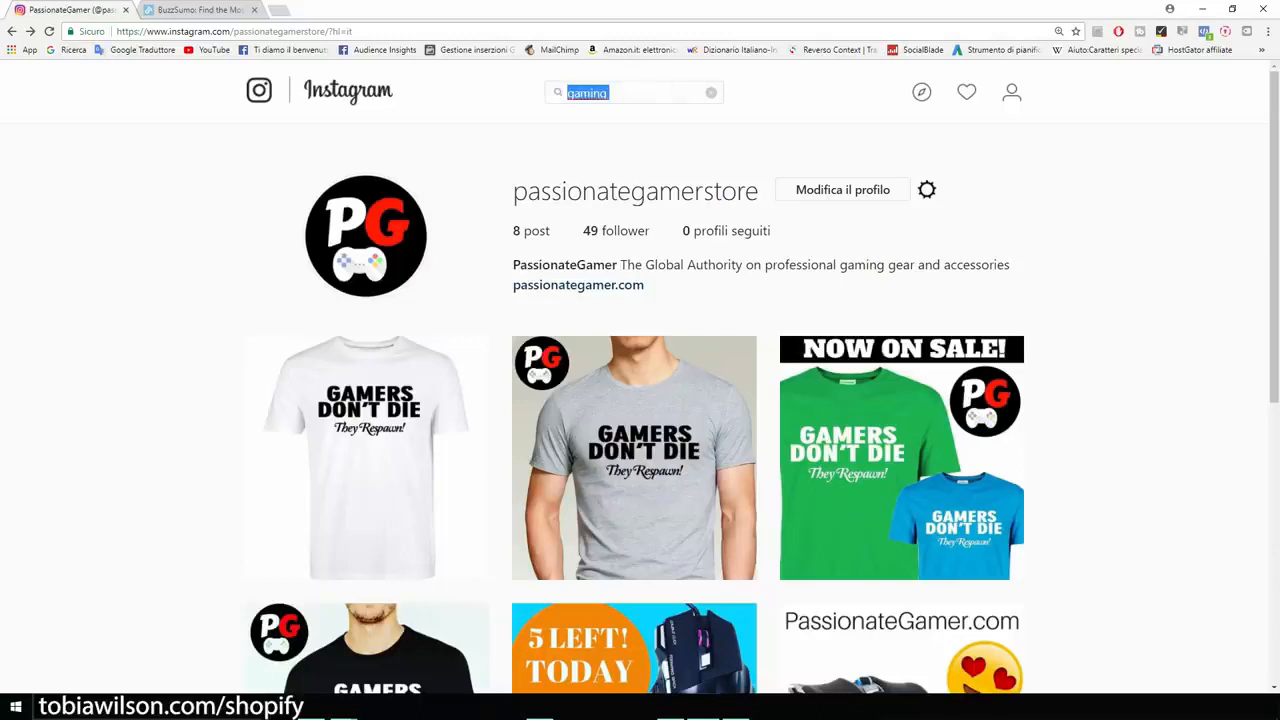
key("BackSpace")
type("pc")
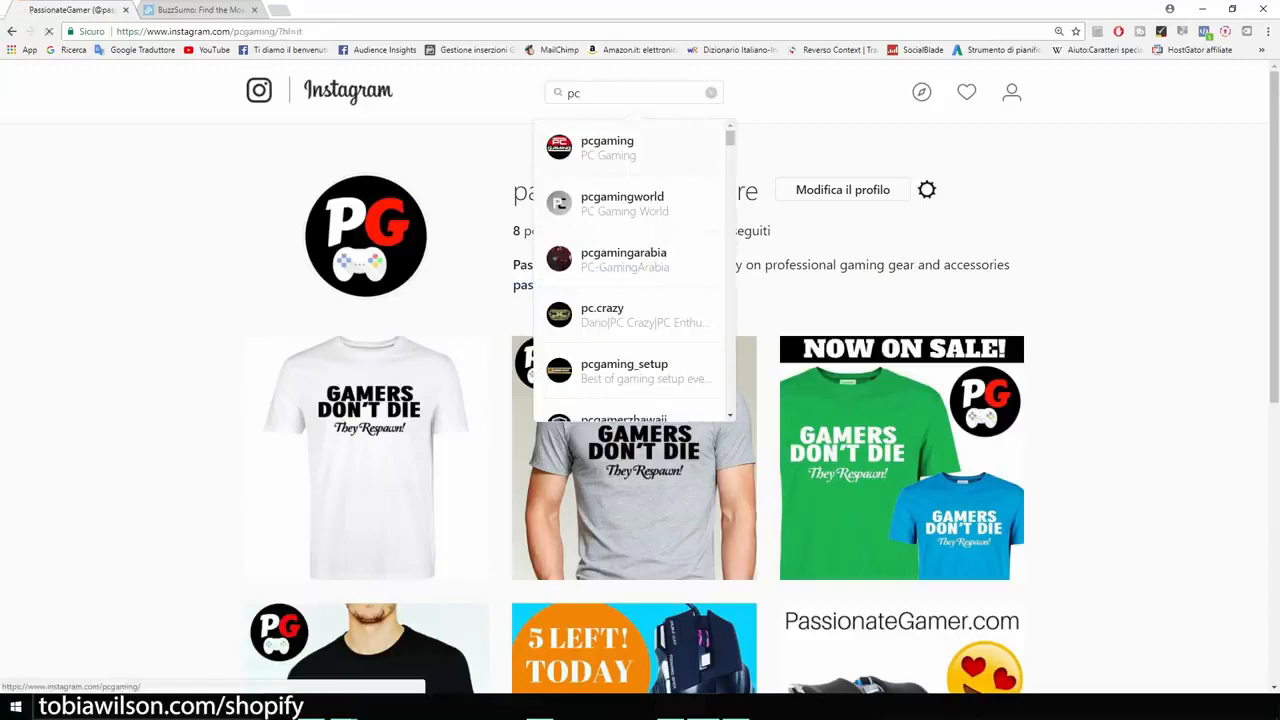
left_click(628, 148)
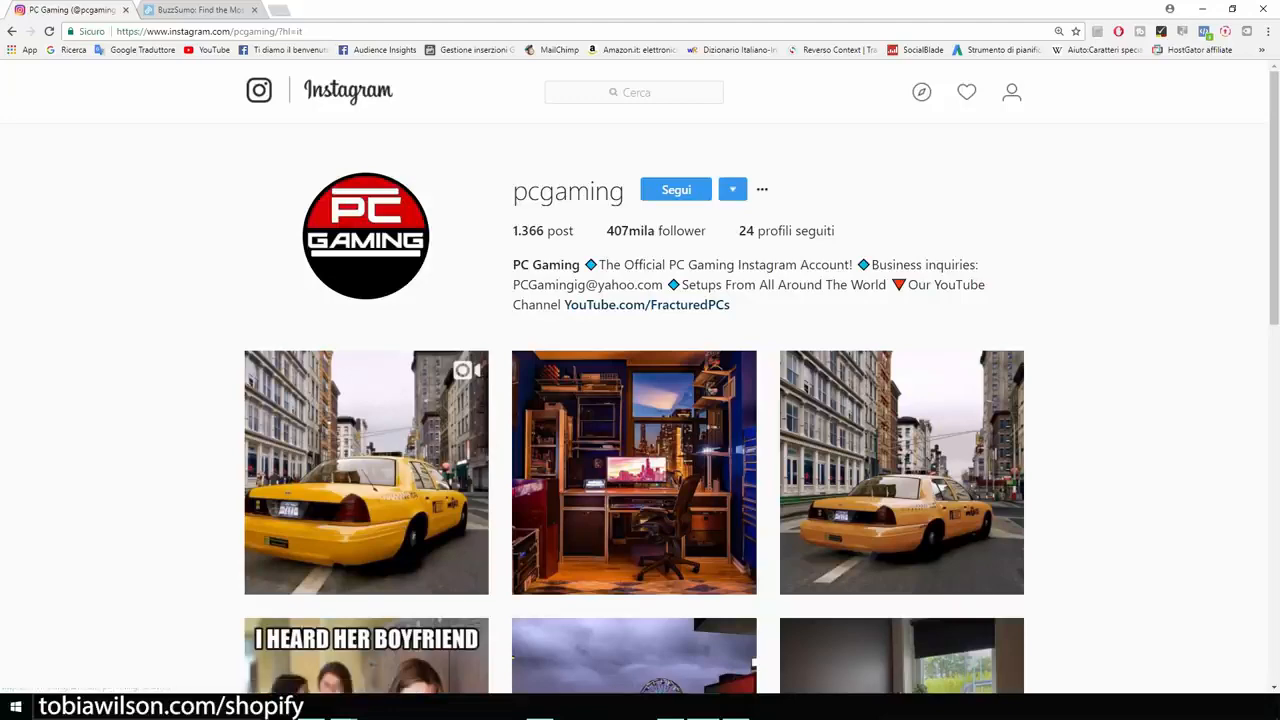
- Look over the pcgaming profile and highlight the business inquiries e-mail in its bio
scroll(640, 400, "down", 2)
scroll(640, 400, "up", 2)
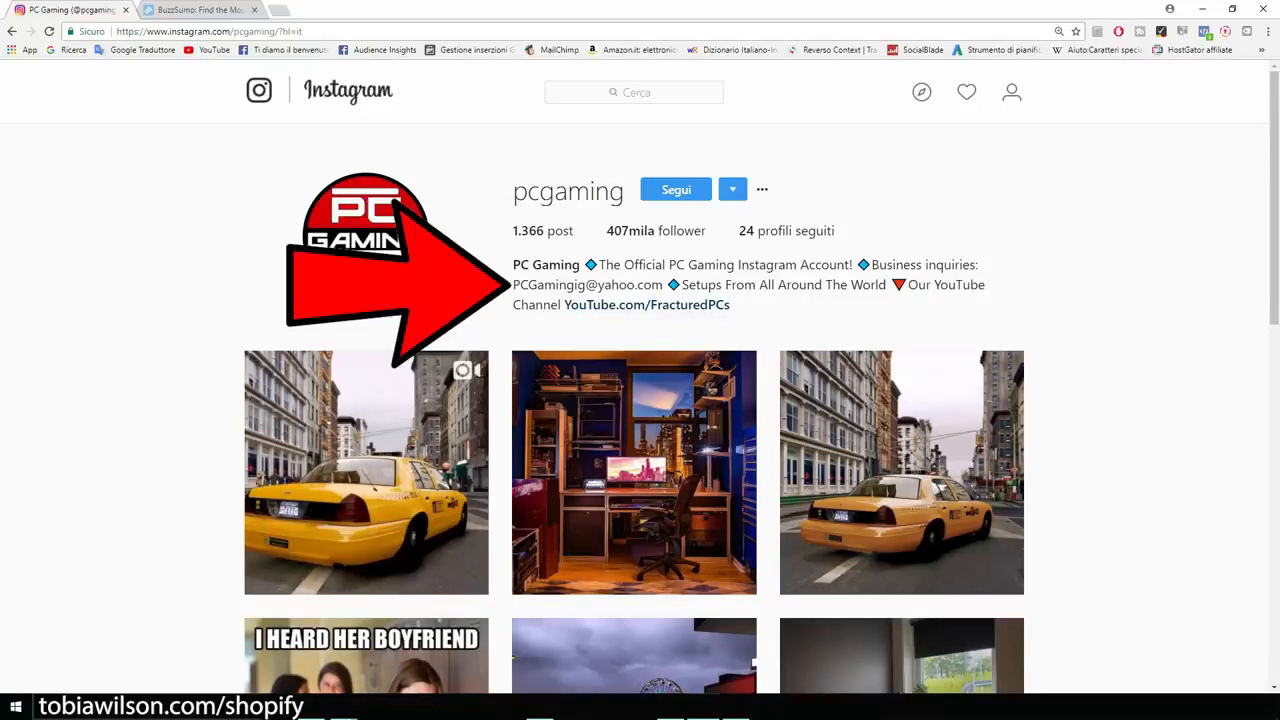
left_click_drag(513, 285, 662, 285)
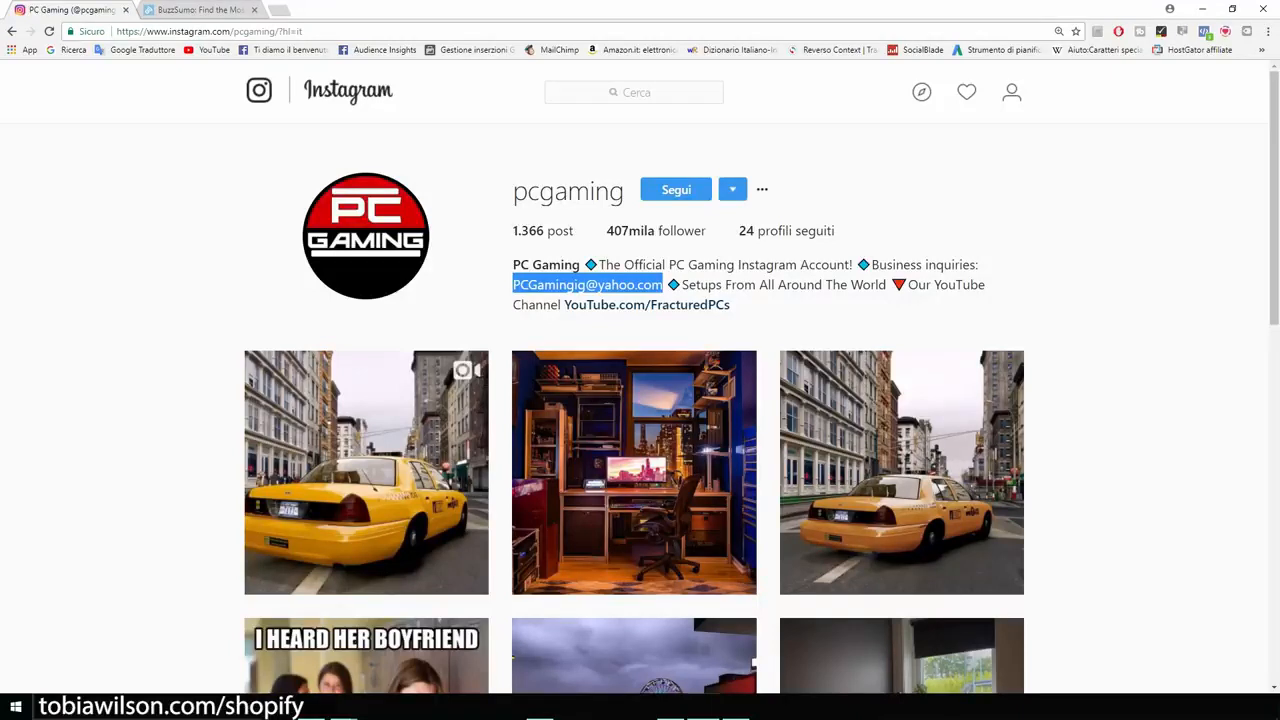
- Search Google for "everliker" in a new tab and open the extension's Chrome Web Store page
key("ctrl+t")
type("everliker")
key("Return")
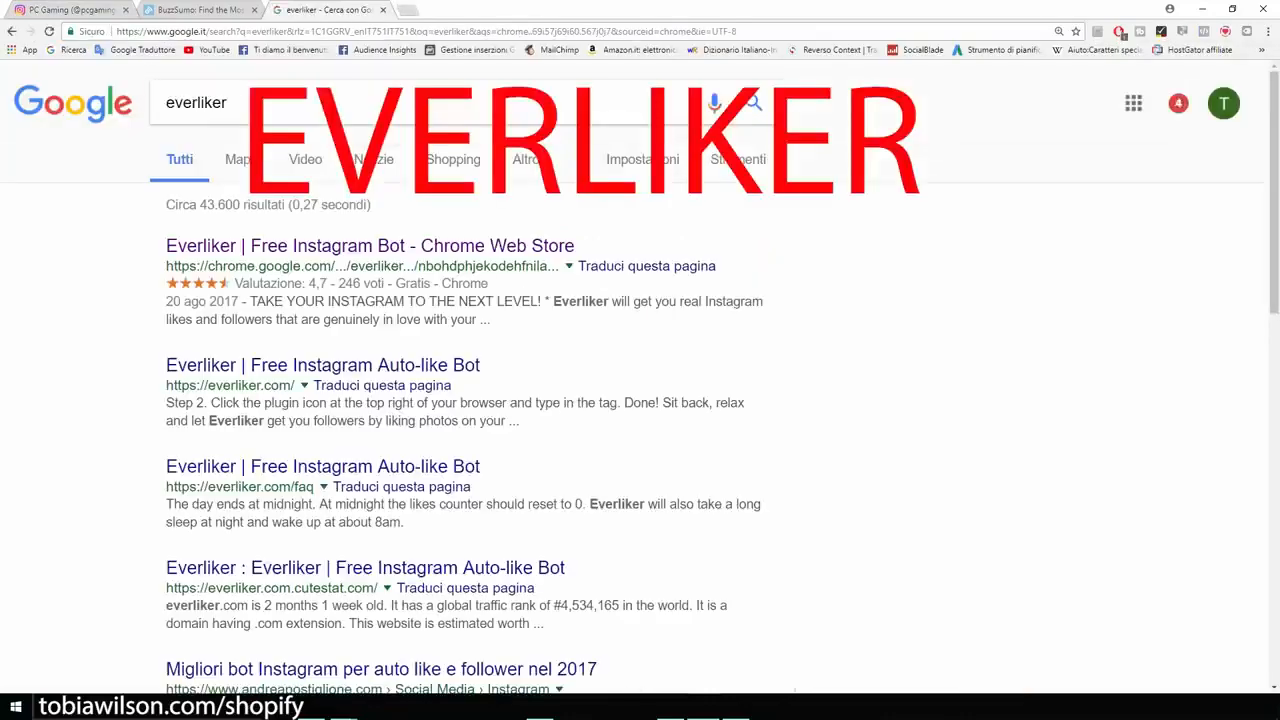
key("ctrl+plus")
key("ctrl+plus")
left_click_drag(304, 117, 218, 117)
left_click(120, 240)
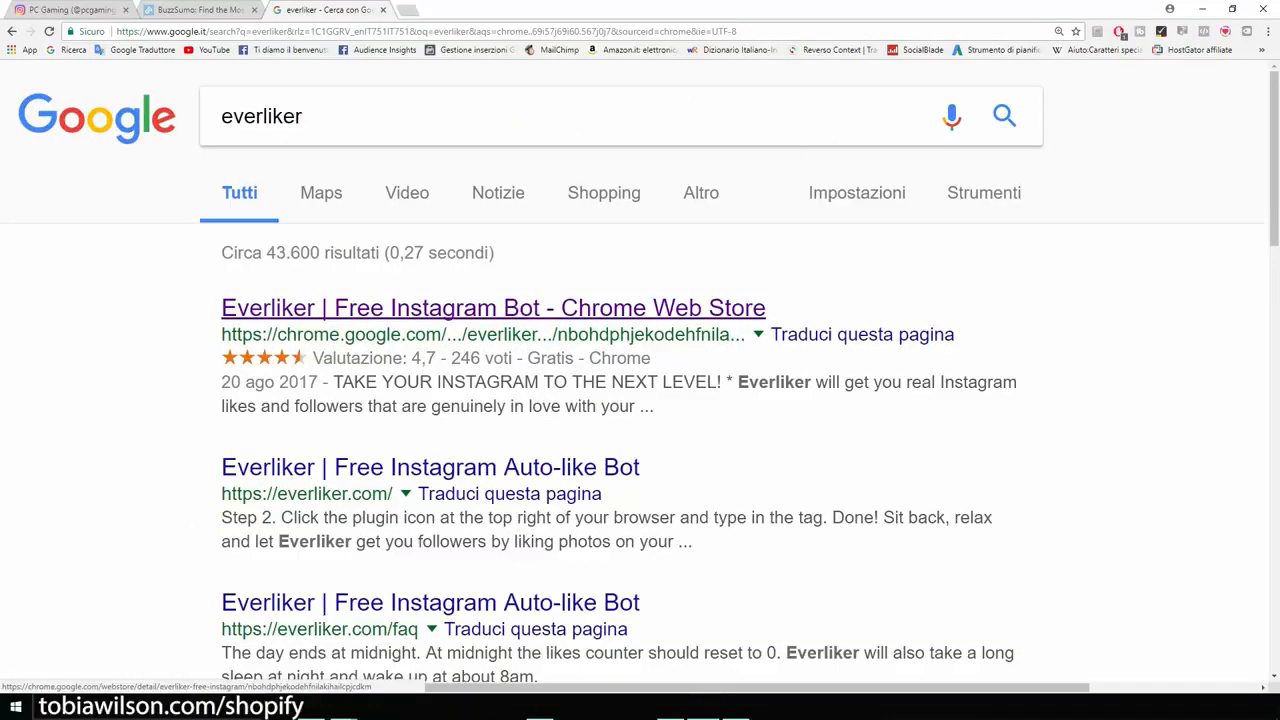
left_click(493, 308)
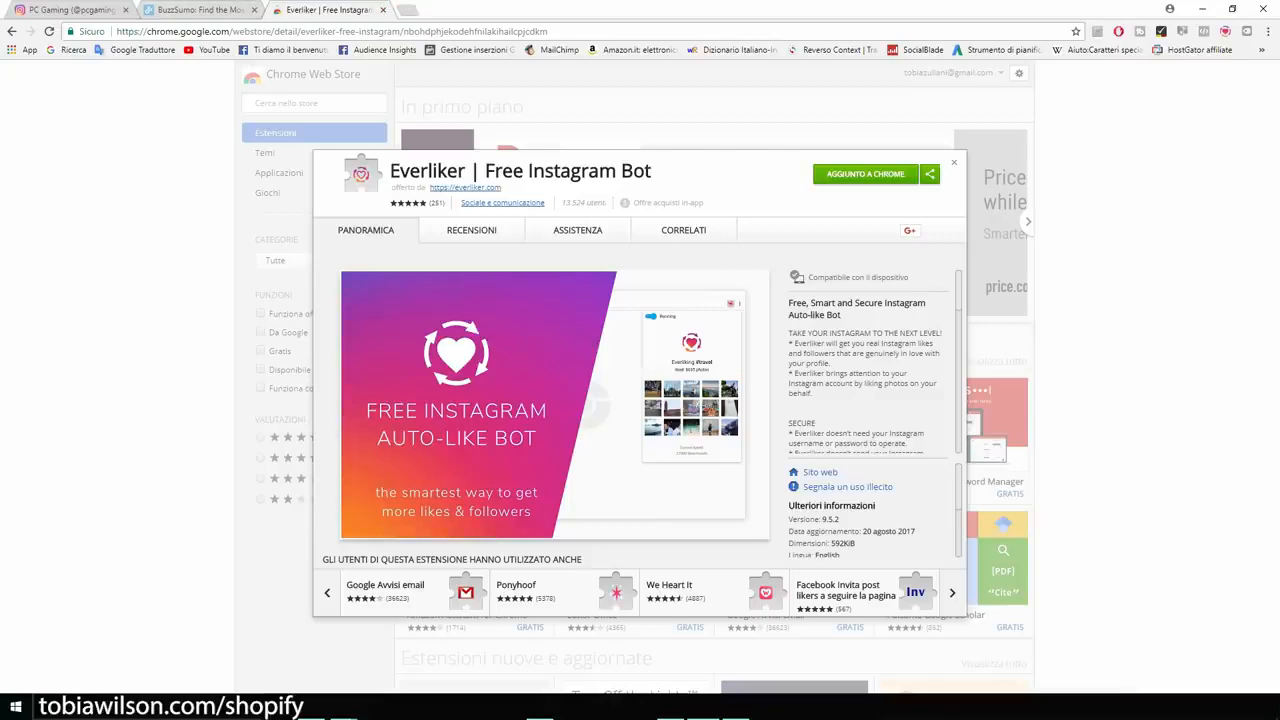
- Return to the Instagram profile and save a new Everliker like-by-tags task for the tag "gamerlife"
left_click(72, 10)
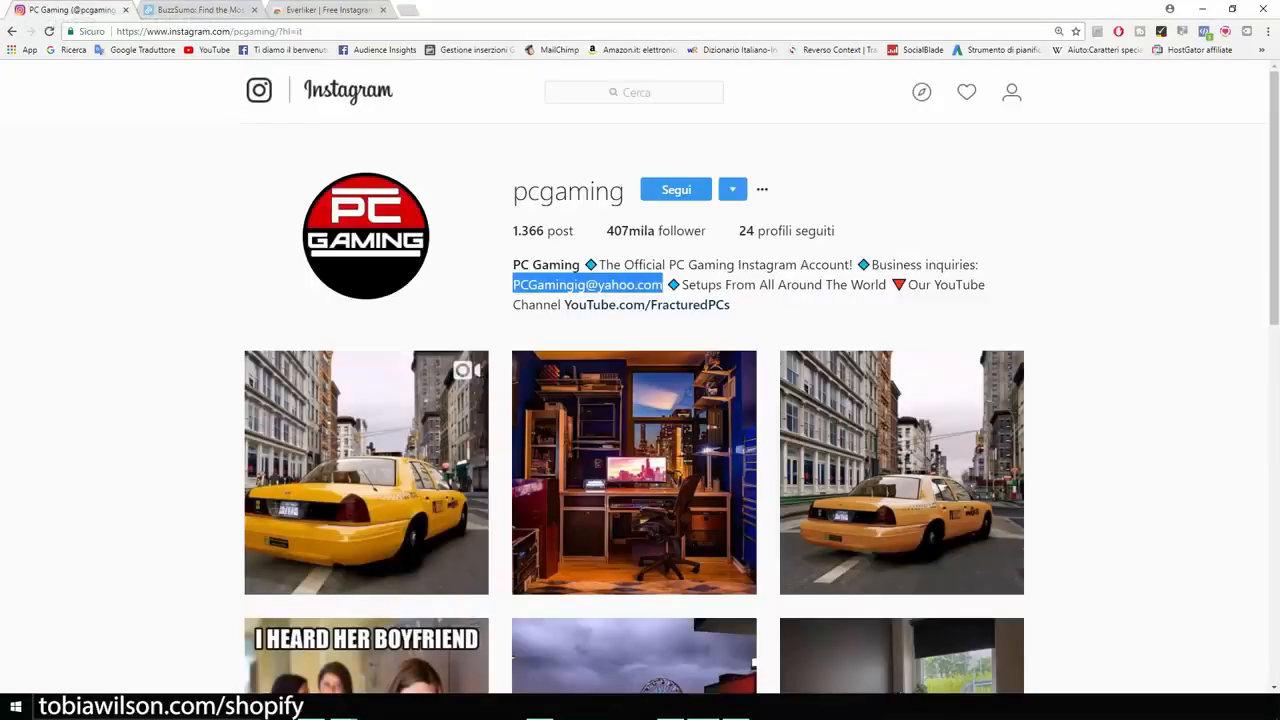
scroll(640, 400, "down", 2)
scroll(640, 400, "up", 2)
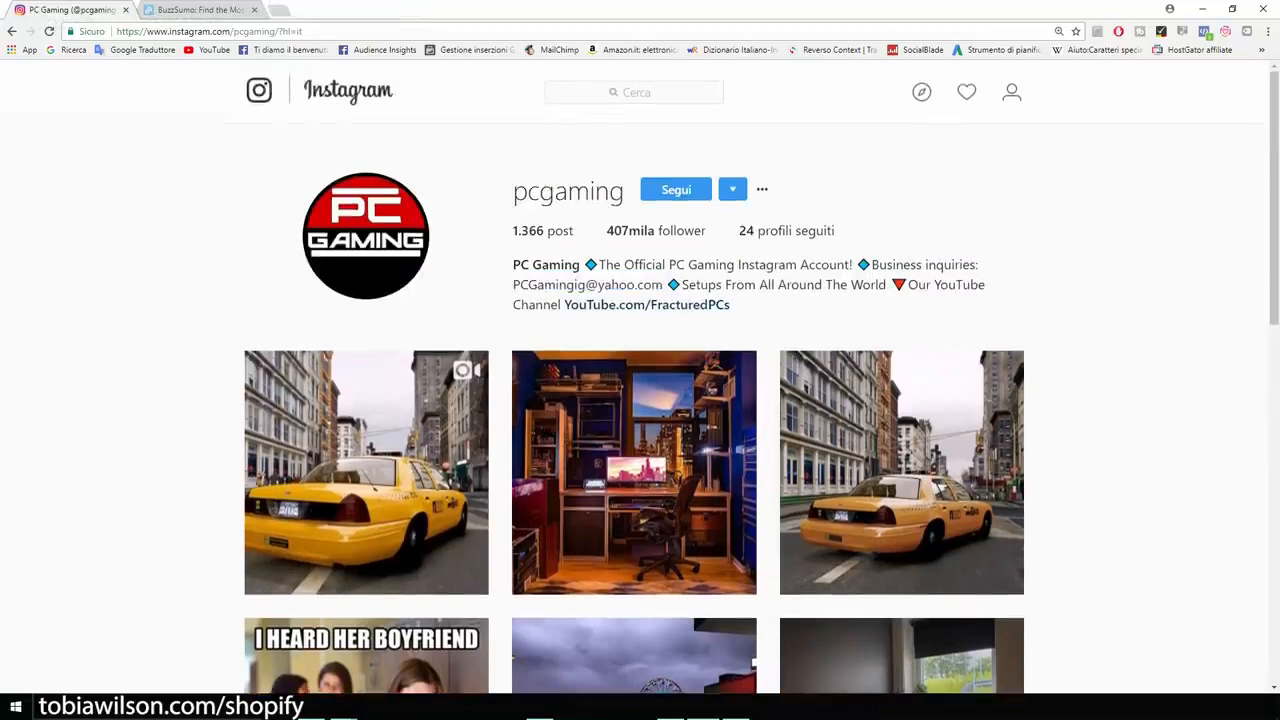
left_click(1225, 31)
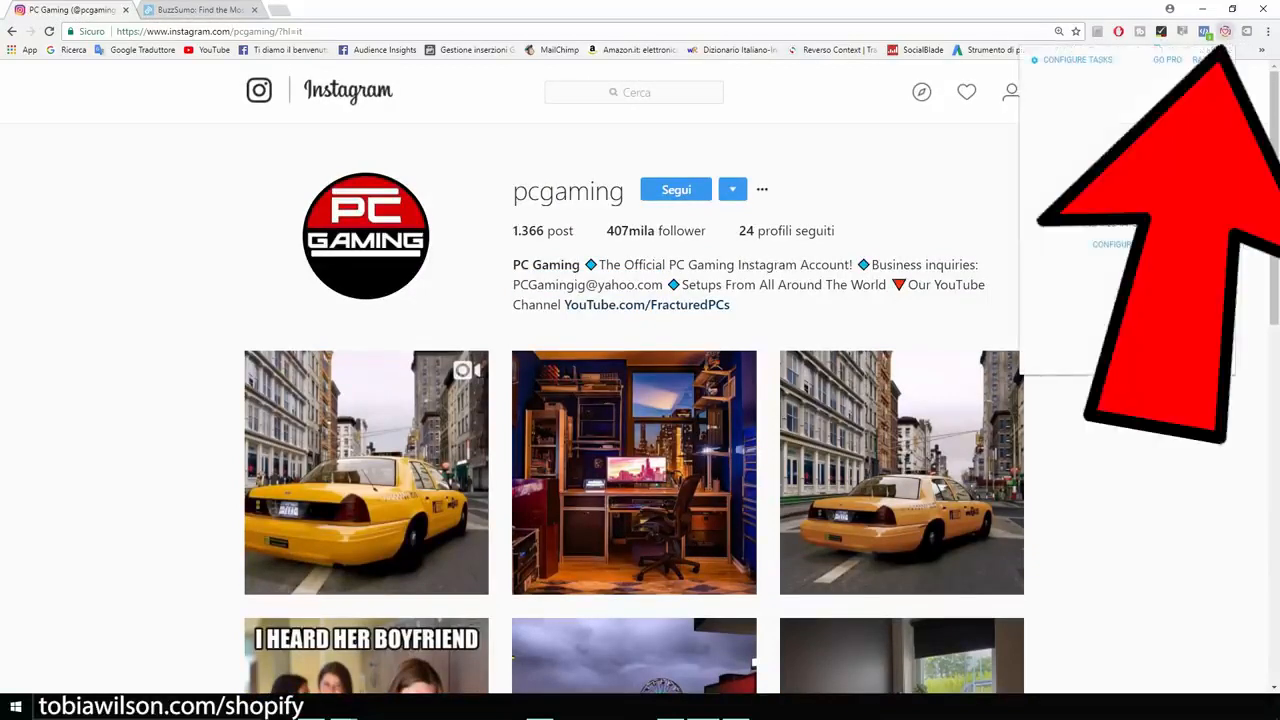
left_click(1077, 60)
left_click(1127, 181)
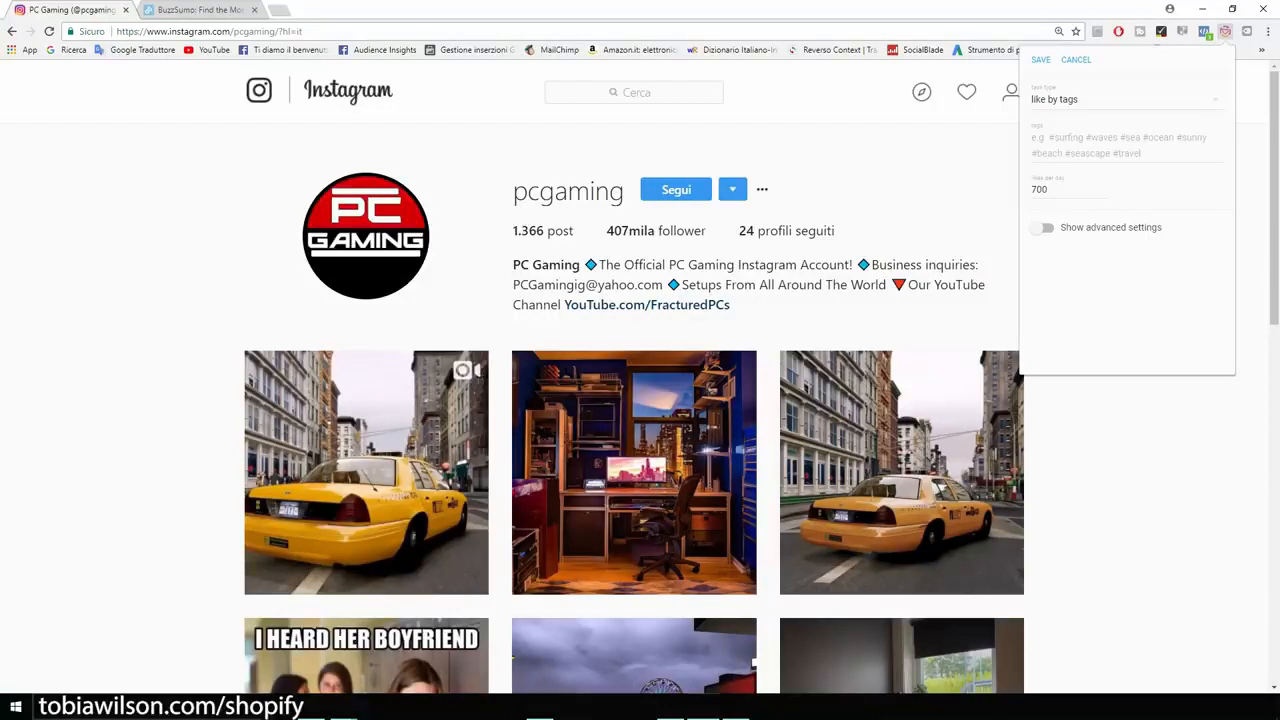
left_click(1126, 145)
type("gamer")
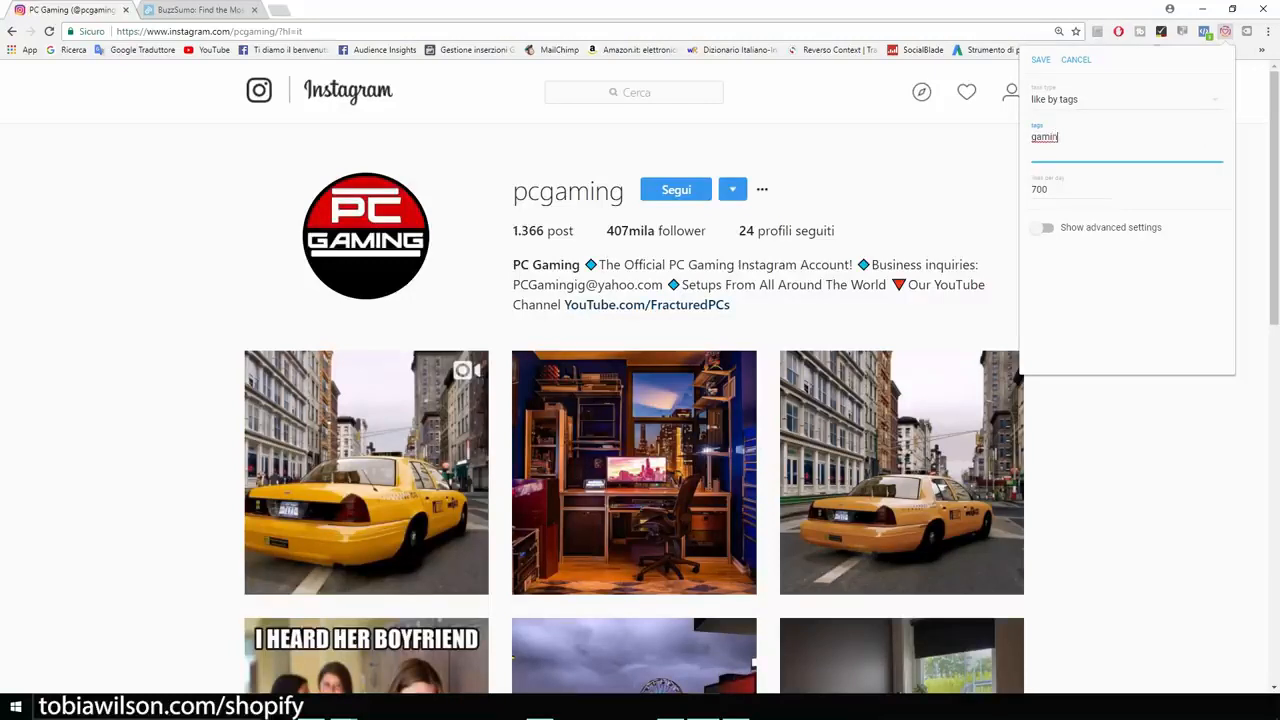
type("life")
key("Return")
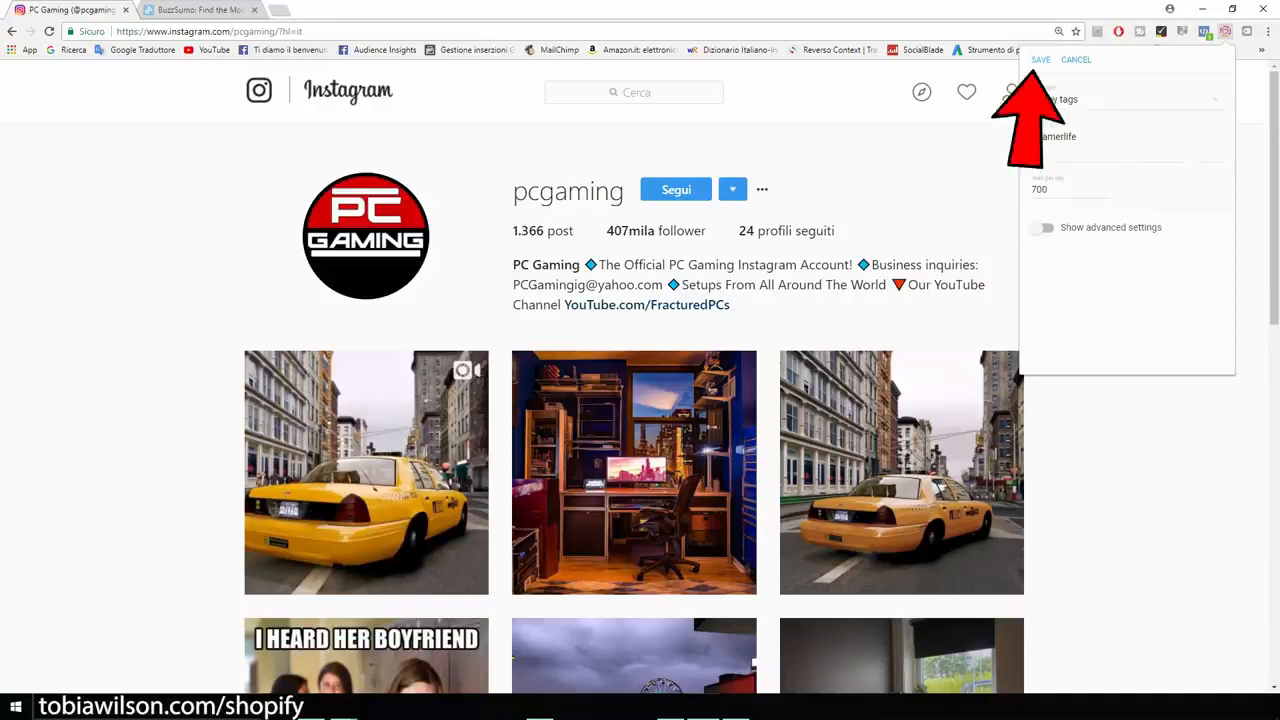
left_click(1041, 60)
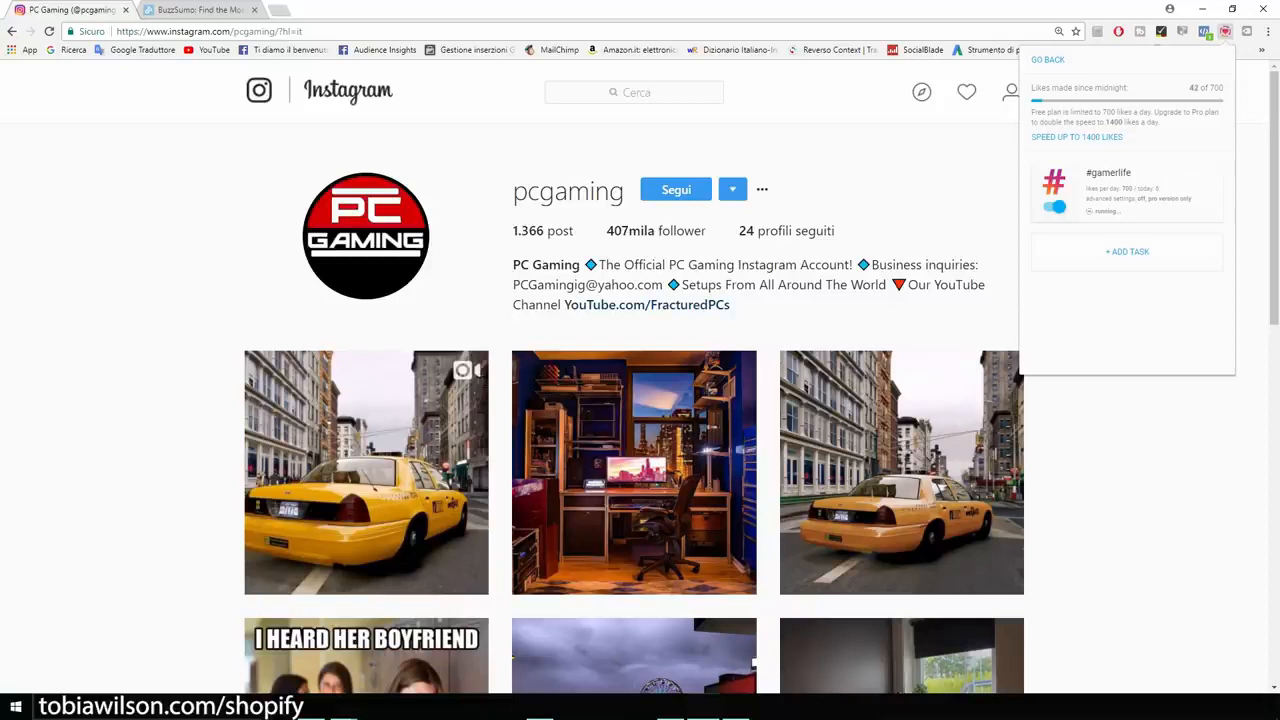
- Add a second Everliker like-by-tags task with the tag "pcgamer", save it, and close the extension
left_click(1127, 252)
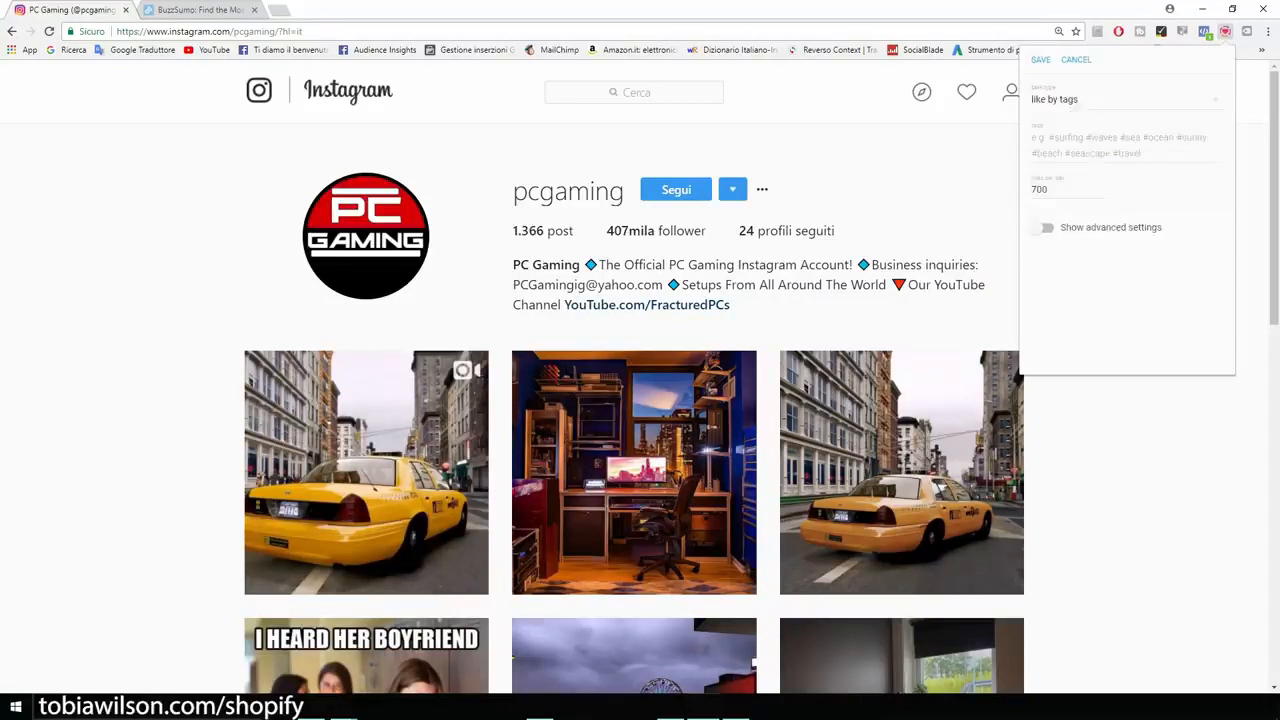
type("pcgamer")
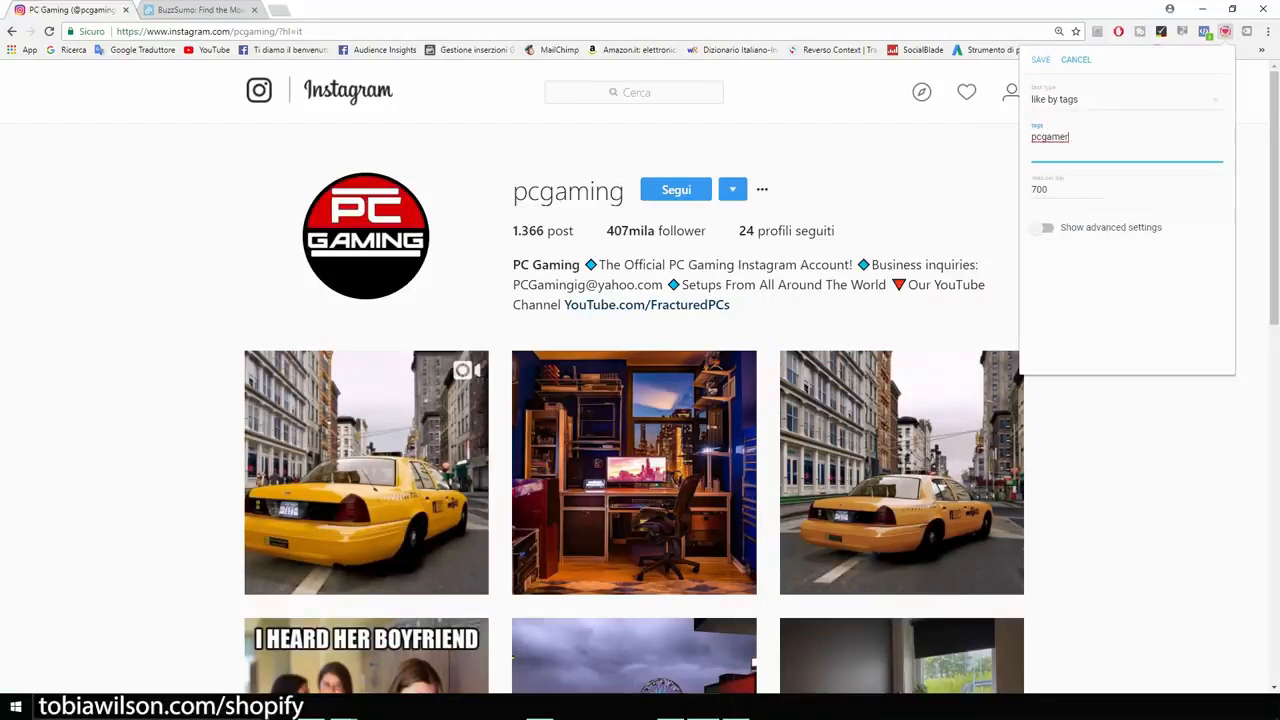
left_click(1041, 60)
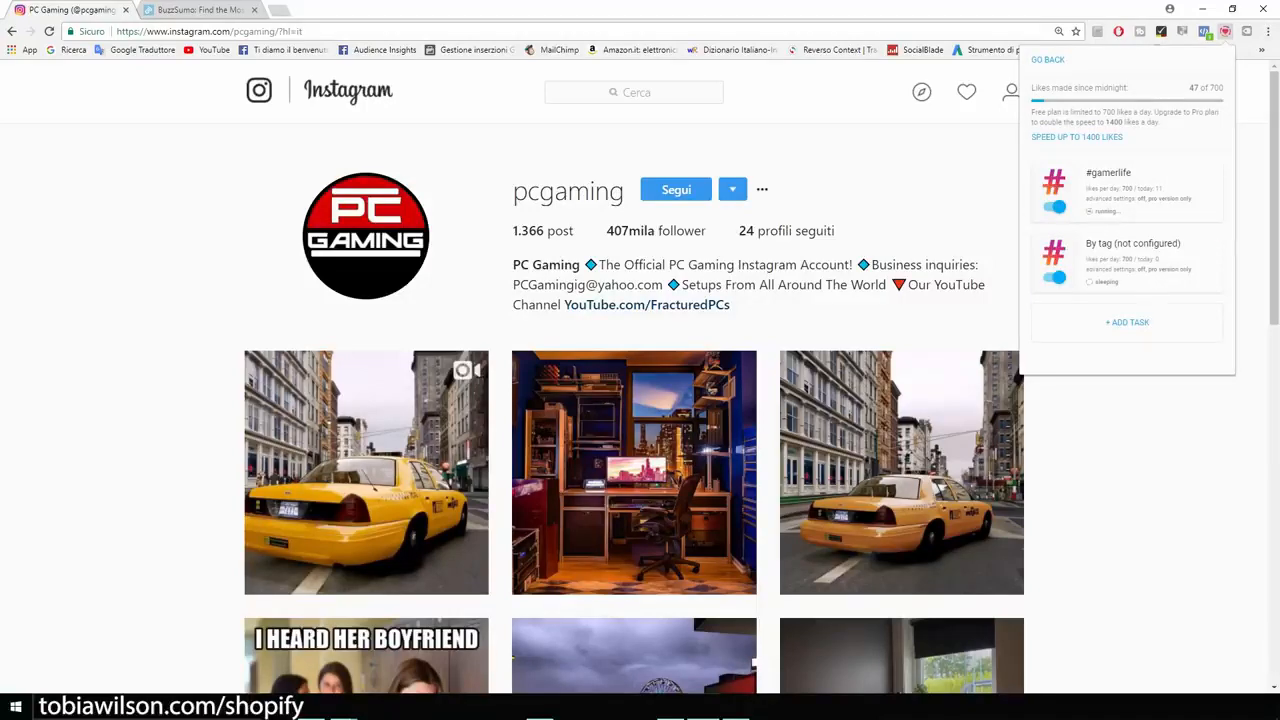
key("Escape")
- Open the store's own passionategamerstore Instagram profile
scroll(634, 420, "down", 2)
scroll(634, 420, "up", 2)
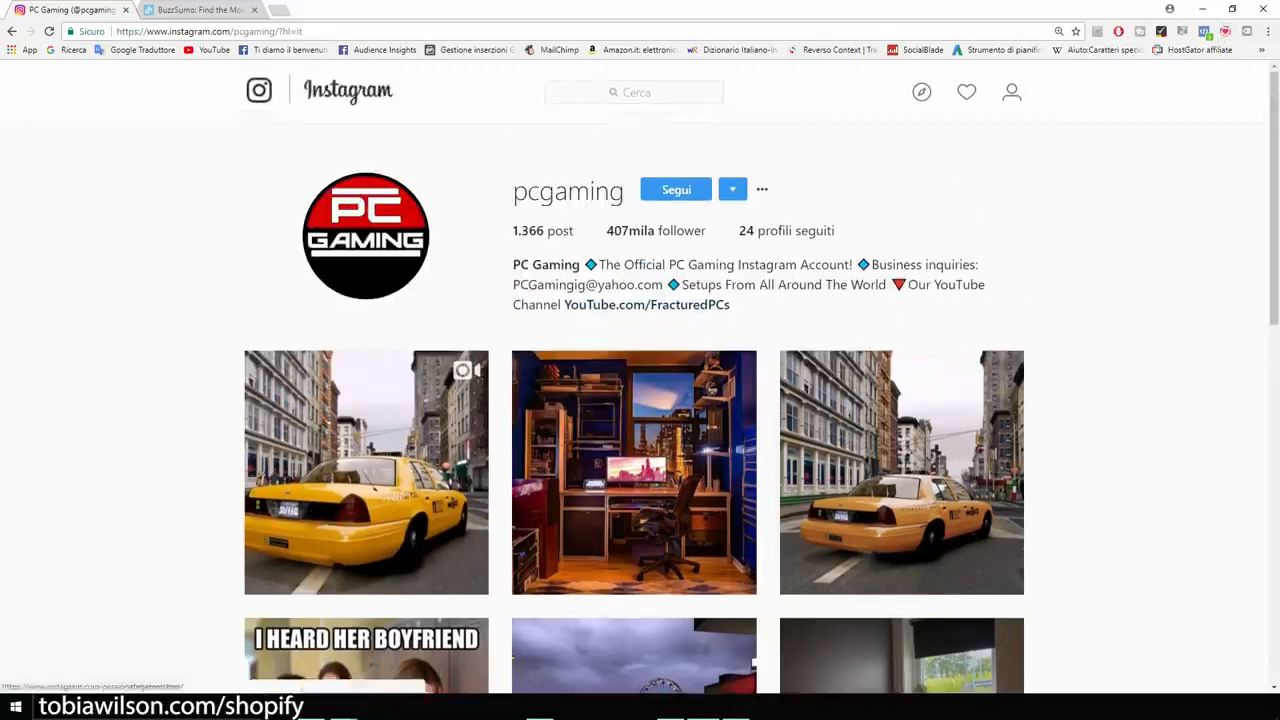
left_click(1012, 92)
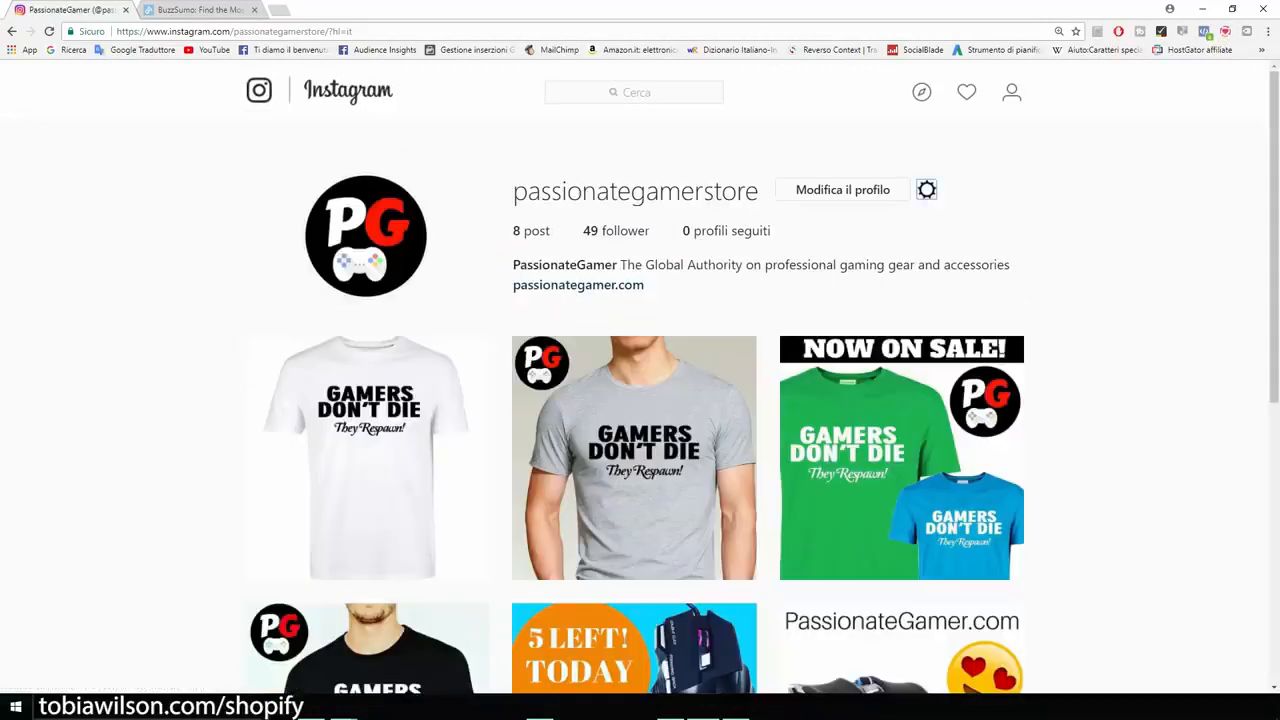
key("ctrl+plus")
key("ctrl+plus")
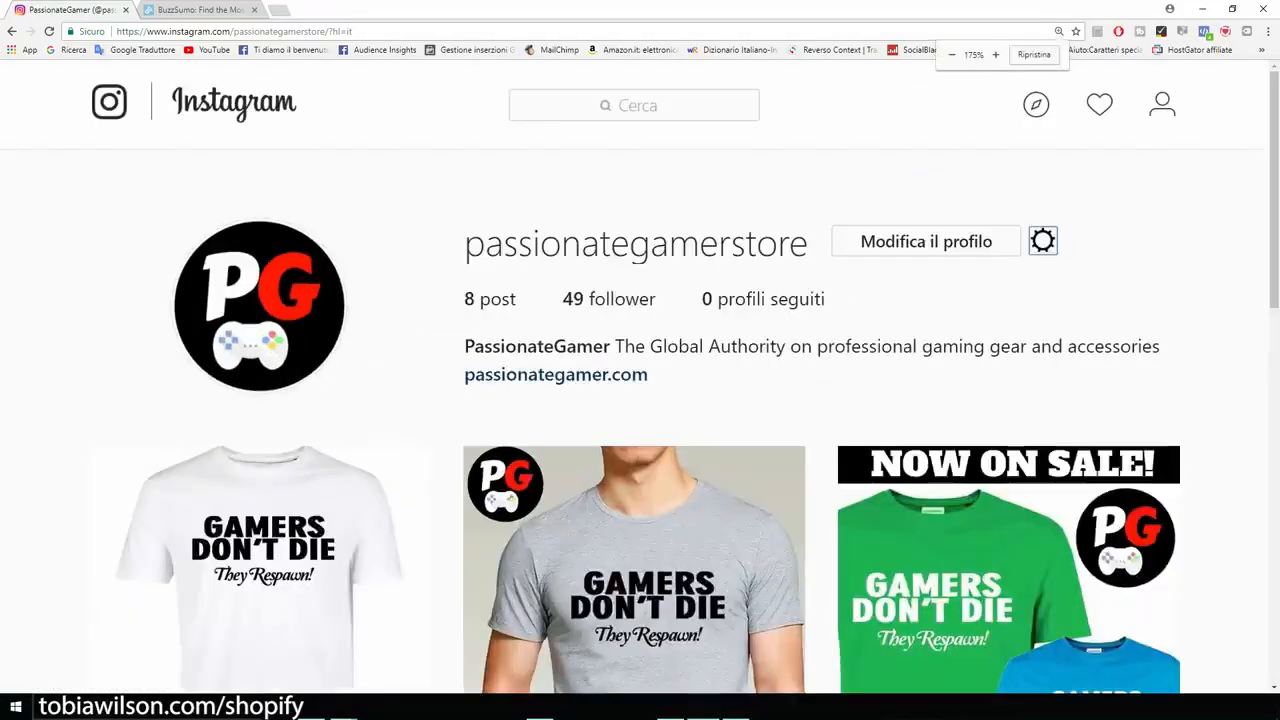
key("ctrl+plus")
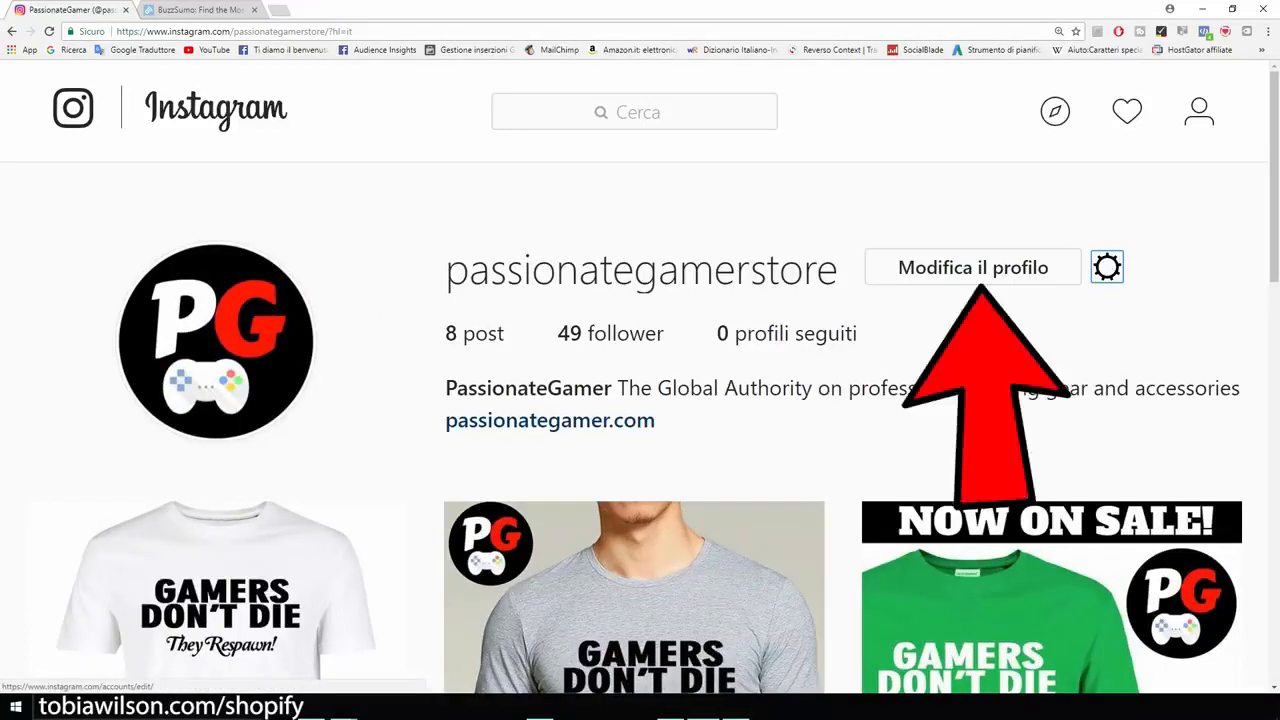
- Open the Instagram profile's edit form and highlight its website field
left_click(973, 267)
scroll(973, 267, "down", 2)
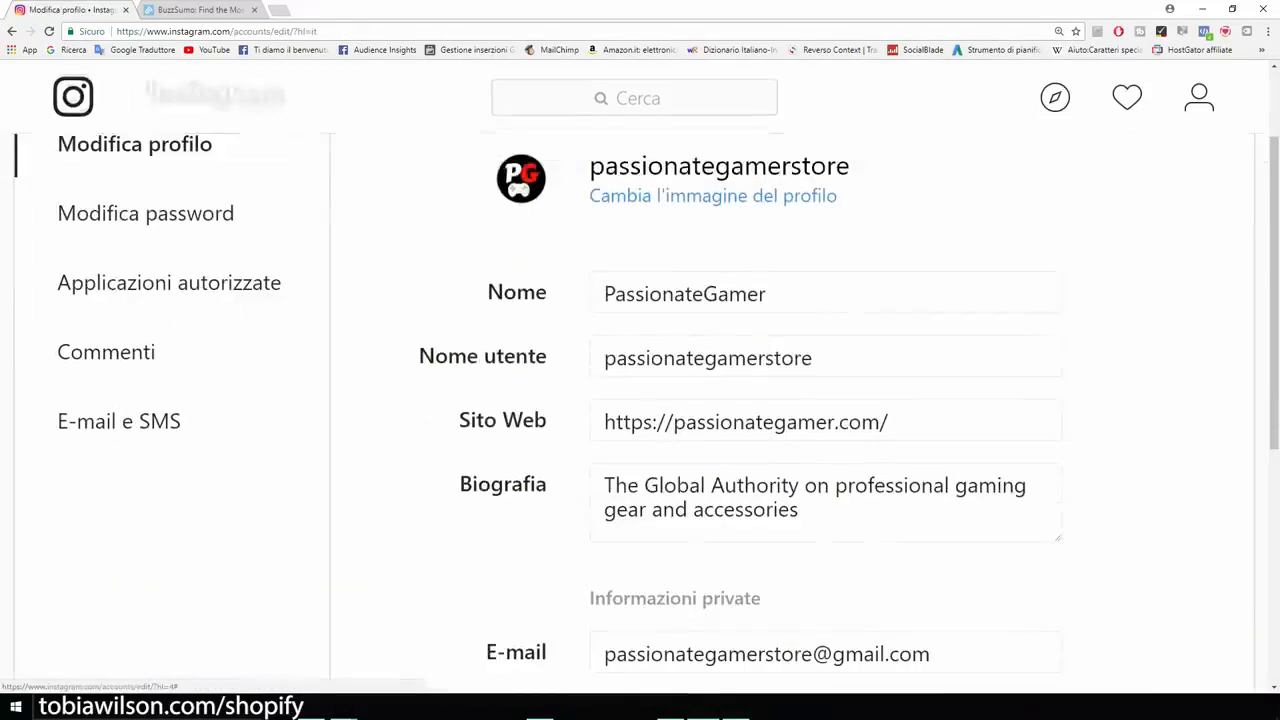
left_click_drag(460, 418, 548, 420)
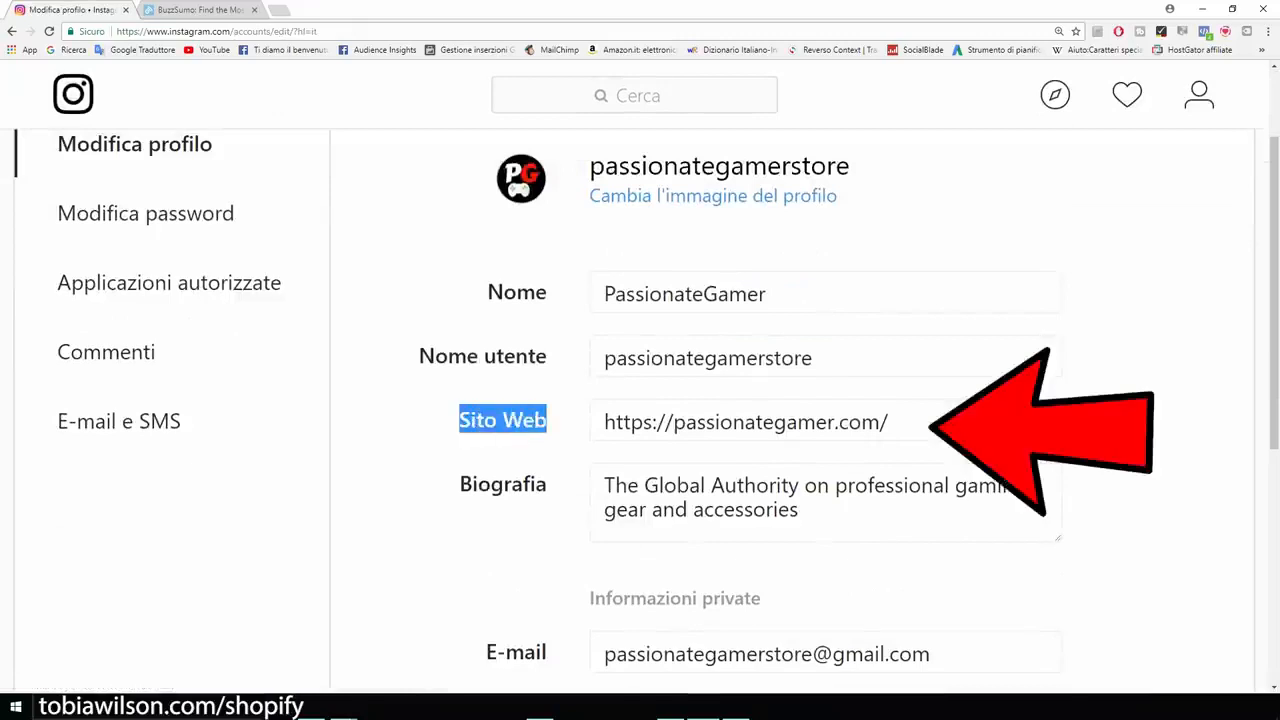
left_click(745, 422)
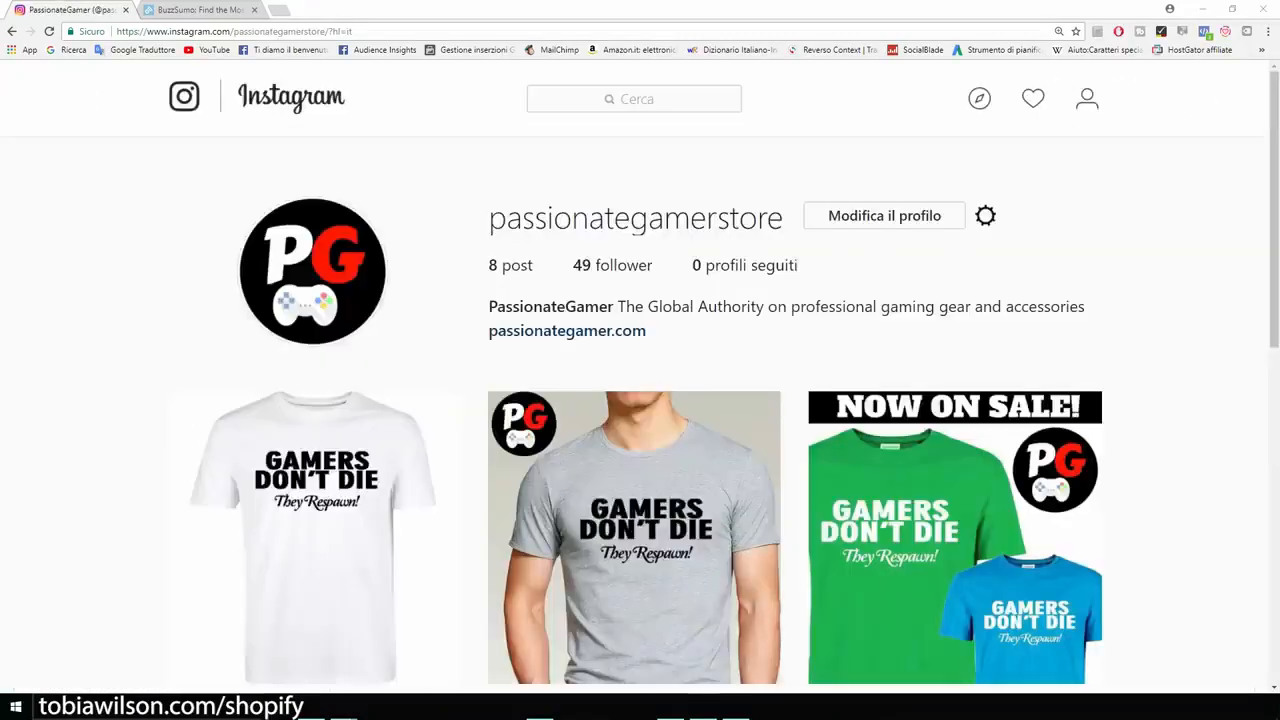